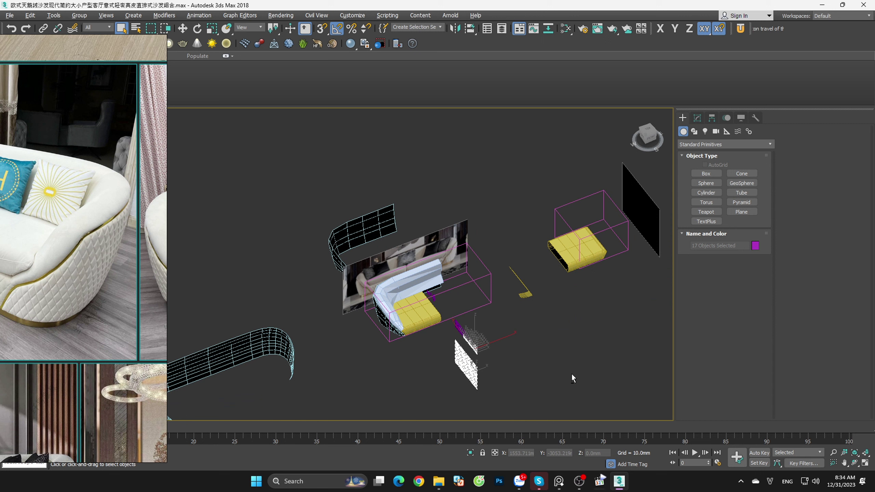
Step: Select the group of small panel pieces beside the sofa
left_click(563, 372)
scroll(435, 293, "up", 5)
scroll(422, 273, "up", 4)
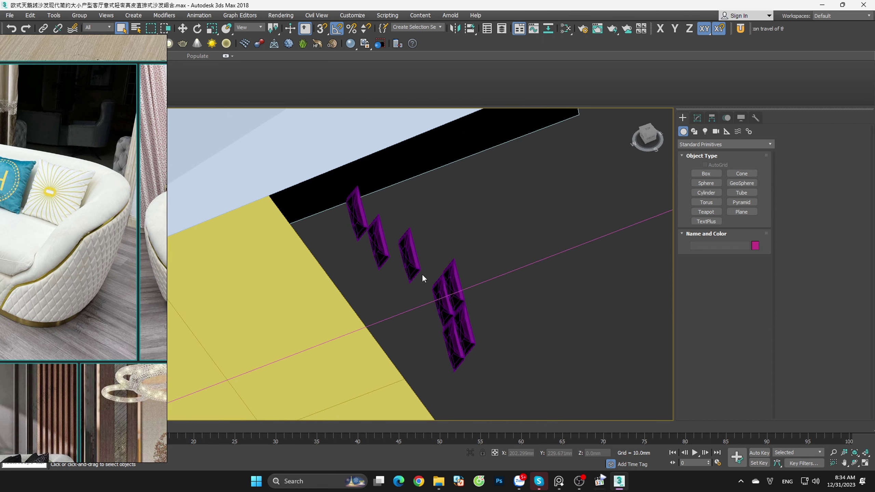
scroll(422, 274, "down", 2)
left_click_drag(561, 244, 449, 381)
left_click_drag(426, 297, 317, 152, "ctrl")
scroll(330, 227, "down", 4)
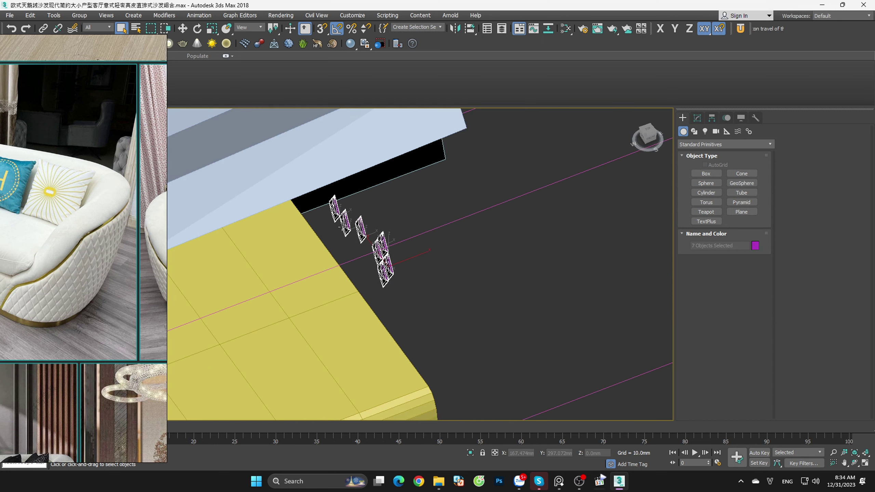
scroll(386, 267, "down", 4)
scroll(387, 267, "down", 2)
left_click_drag(487, 405, 390, 322, "ctrl")
scroll(389, 322, "down", 3)
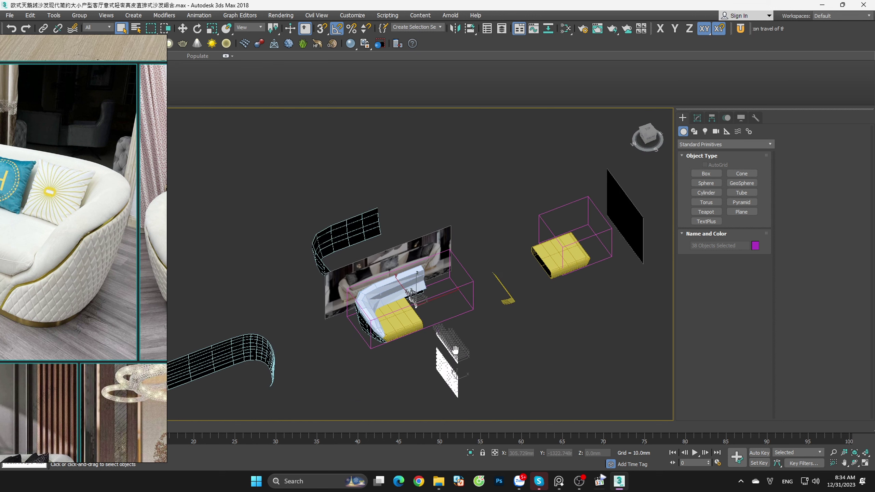
scroll(448, 361, "down", 1)
scroll(448, 314, "down", 2)
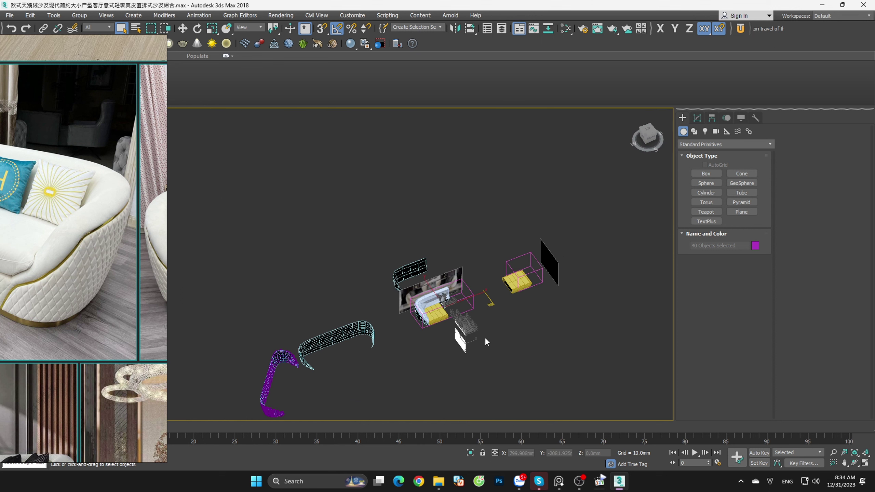
middle_click_drag(484, 336, 440, 331)
Step: Exit the keyboard input tool and shift the small panel pieces along X
right_click(777, 486)
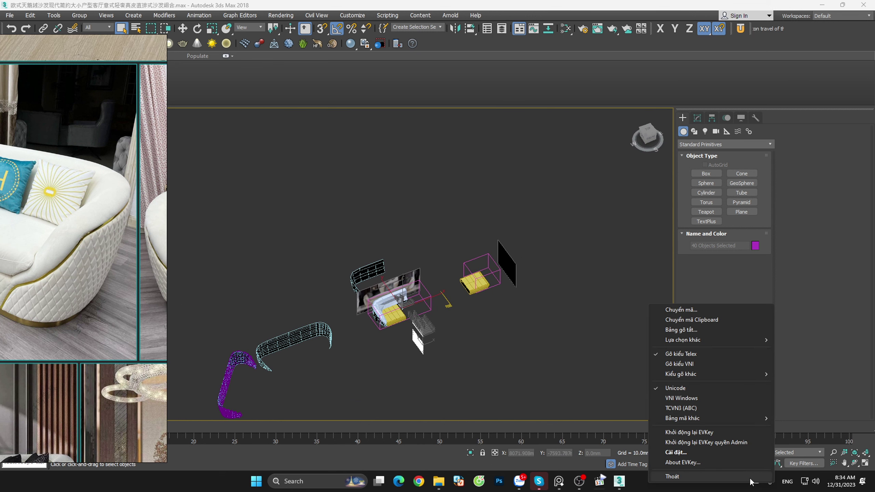
left_click(668, 480)
key("w")
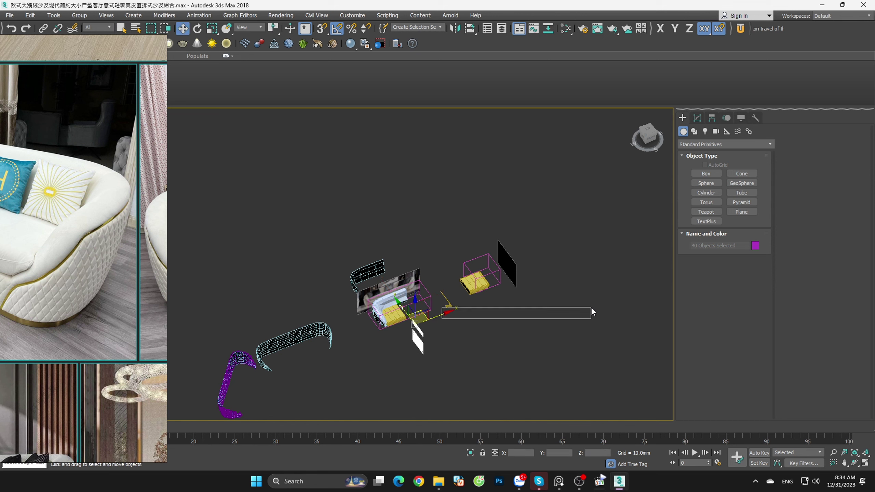
left_click_drag(591, 309, 590, 308)
left_click_drag(441, 319, 677, 283)
left_click(488, 312)
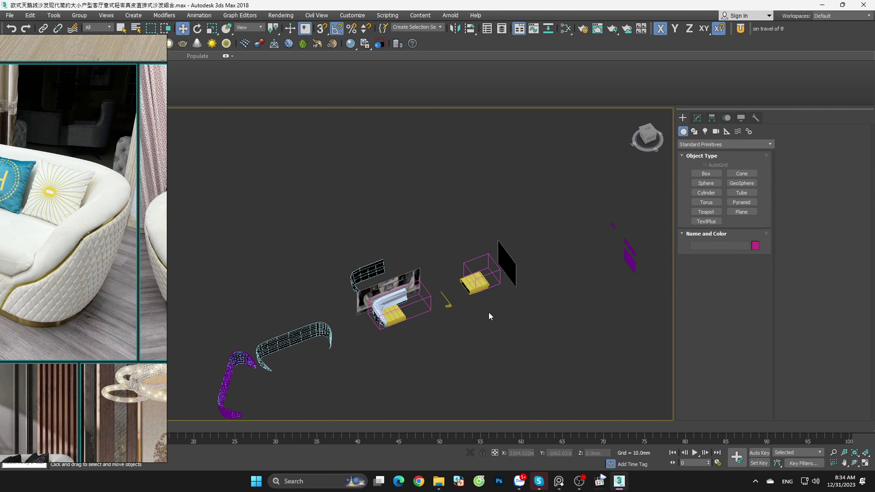
Step: Select the curved sofa-back pieces (Plane003) and return to the earlier front view
scroll(356, 286, "down", 3)
scroll(468, 305, "down", 2)
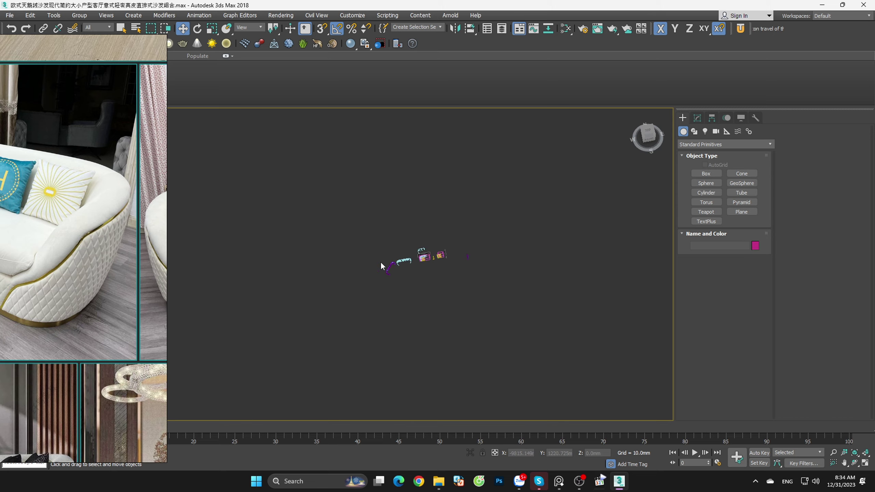
scroll(380, 261, "up", 2)
scroll(373, 250, "up", 3)
left_click(366, 238)
scroll(366, 238, "down", 1)
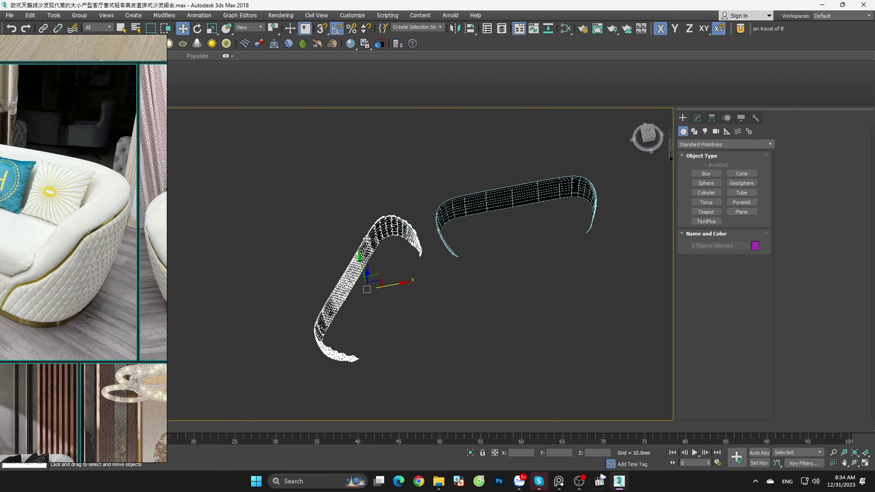
mouse_move(366, 239)
middle_mouse_down("alt")
mouse_move(482, 222)
mouse_move(423, 235)
middle_mouse_up("alt")
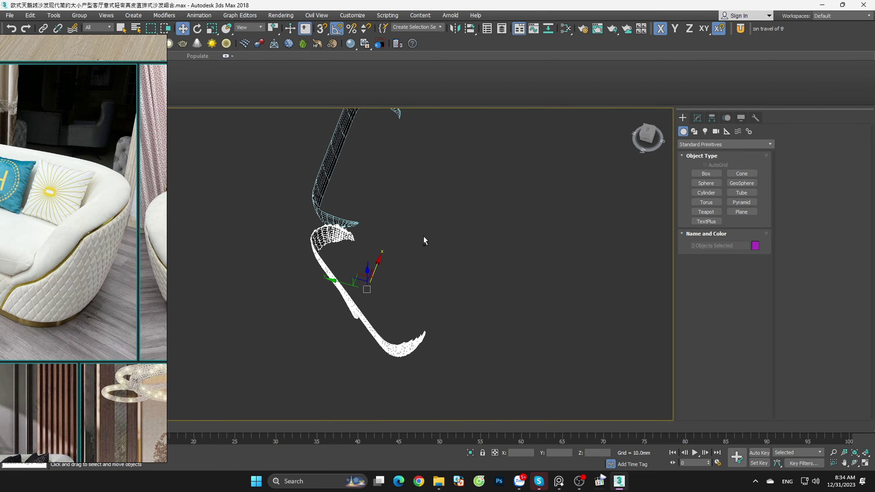
key("shift+z")
key("shift+z")
key("shift+z")
key("ctrl+z")
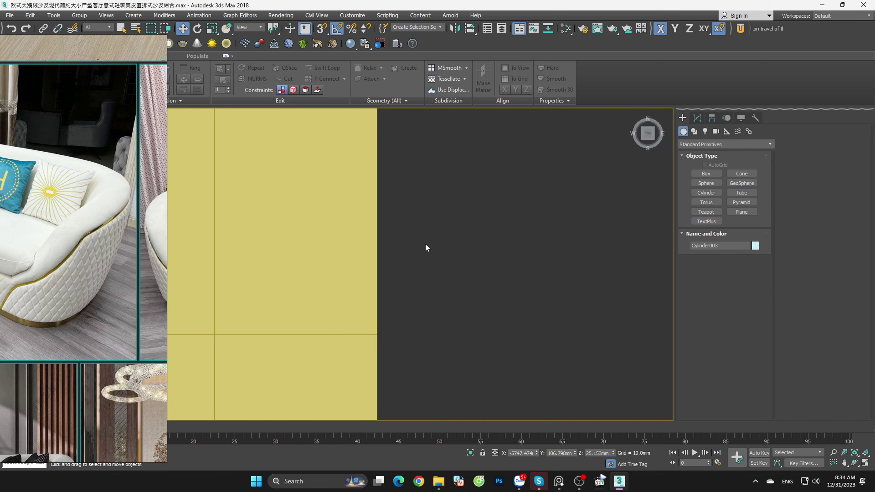
key("ctrl+z")
key("shift+z")
key("shift+z")
key("shift+z")
key("shift+z")
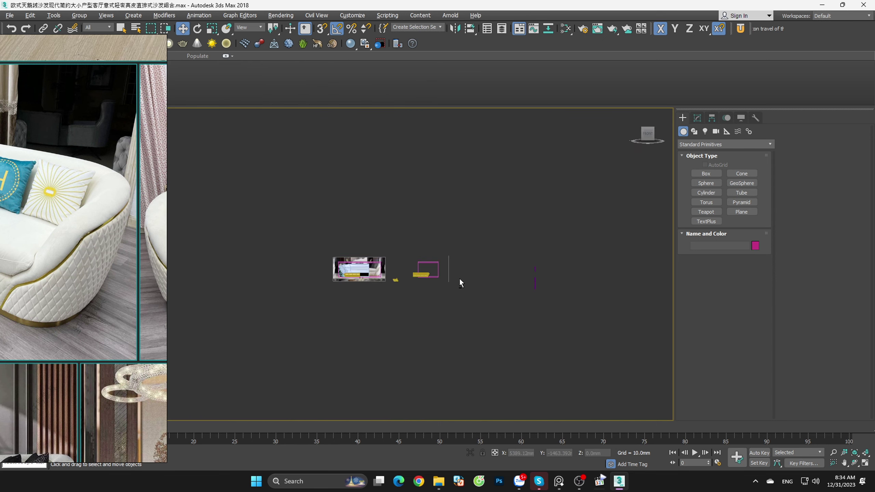
scroll(358, 248, "up", 4)
scroll(354, 245, "up", 5)
Step: Widen the reference photo and select Plane003's inner backrest corner edges in Edit Poly
scroll(357, 244, "down", 2)
left_click(358, 243)
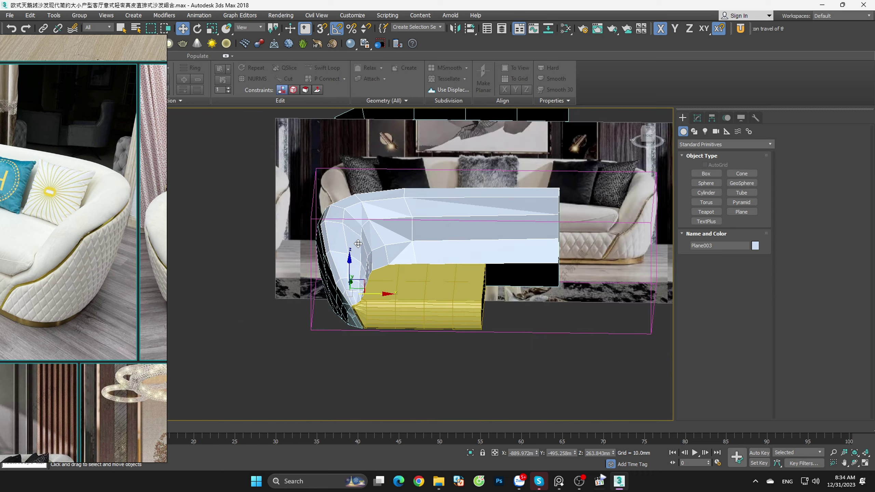
middle_click_drag(358, 243, 262, 248, "alt")
left_click(191, 193)
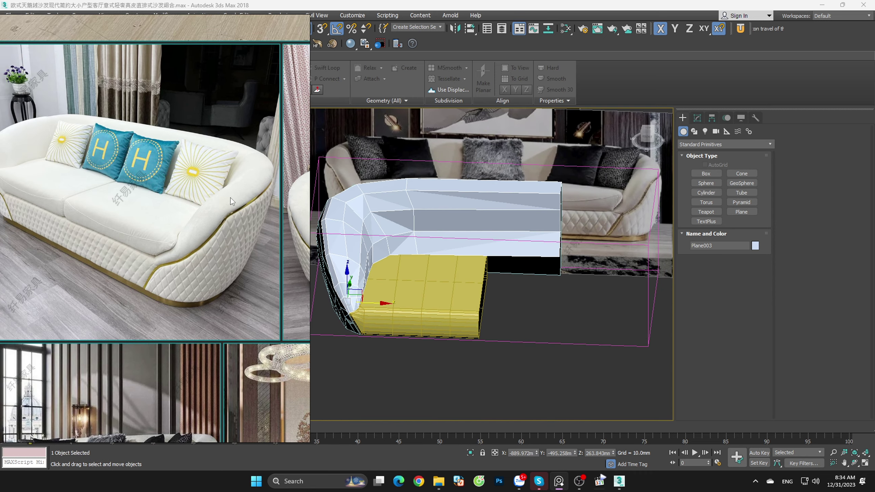
scroll(369, 206, "up", 5)
key("2")
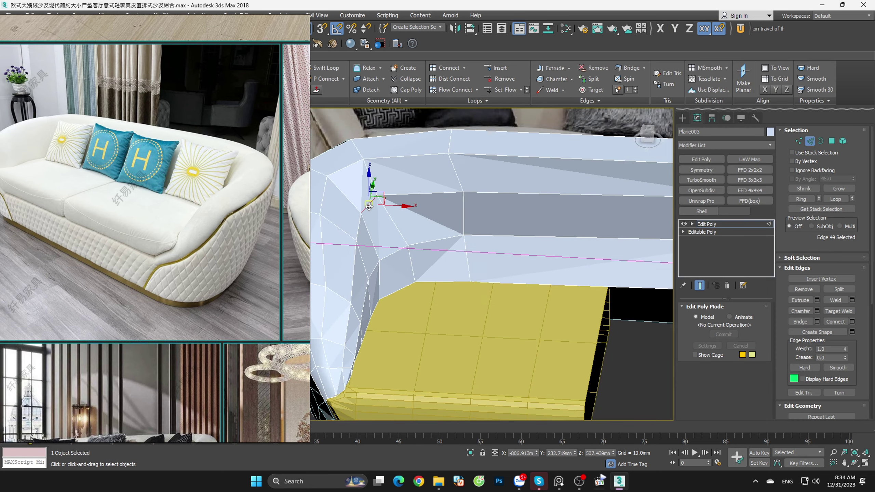
mouse_move(368, 206)
middle_mouse_down("alt")
mouse_move(394, 223)
mouse_move(384, 216)
middle_mouse_up("alt")
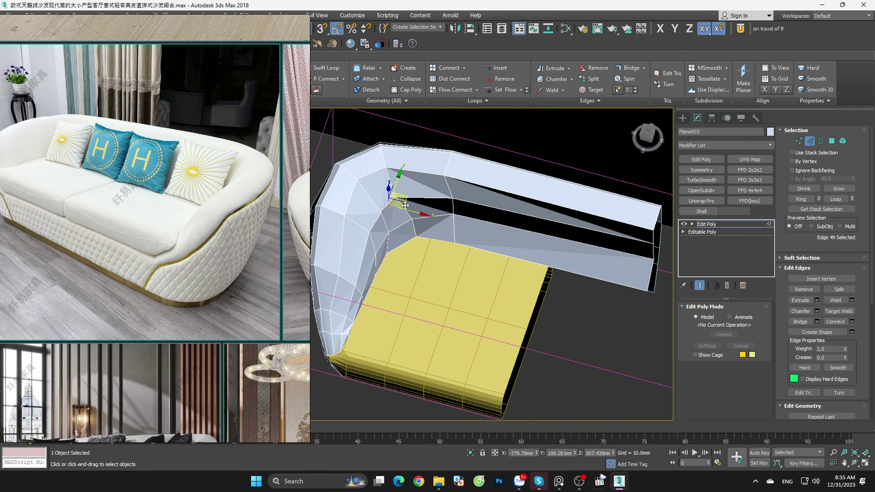
scroll(405, 205, "up", 5)
key("2")
key("2")
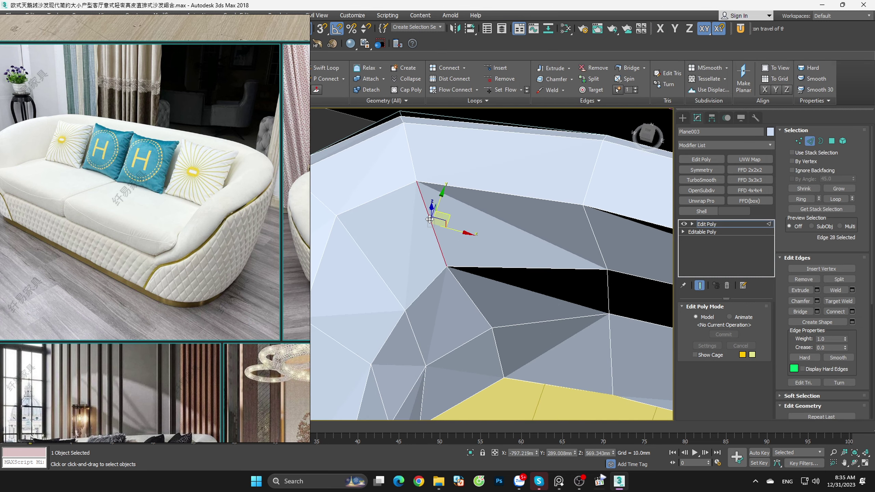
scroll(429, 219, "down", 3)
middle_click_drag(429, 219, 462, 255, "alt")
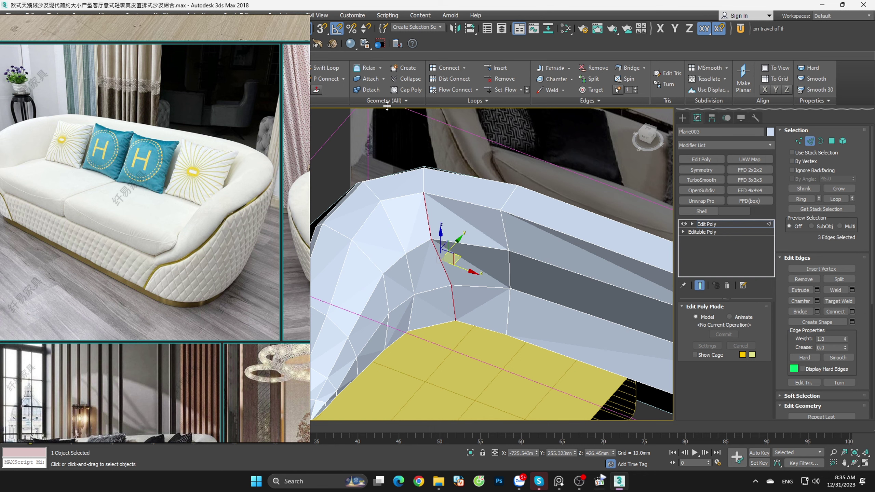
left_click_drag(263, 95, 207, 97)
left_click(293, 98)
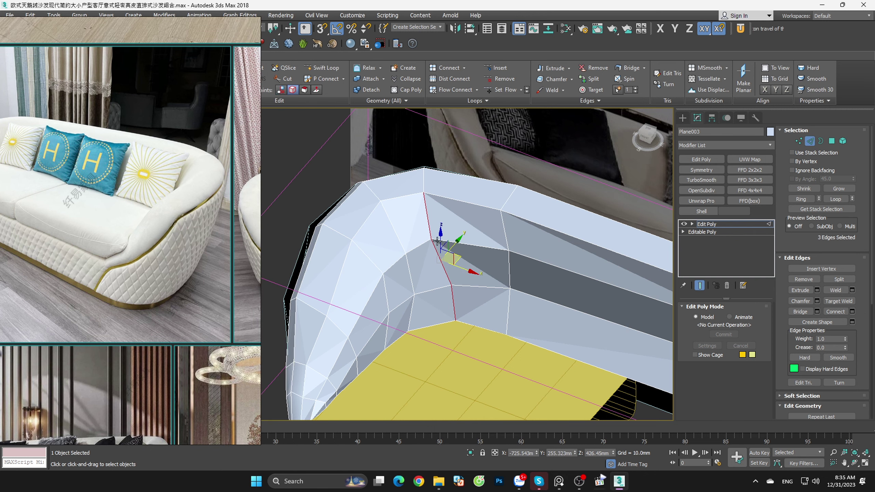
Step: Pull the inner-corner vertices up and outward to reshape the backrest-to-arm turn
mouse_move(456, 259)
middle_mouse_down("alt")
mouse_move(481, 308)
mouse_move(458, 269)
middle_mouse_up("alt")
left_click(455, 262, "alt")
scroll(455, 249, "up", 2)
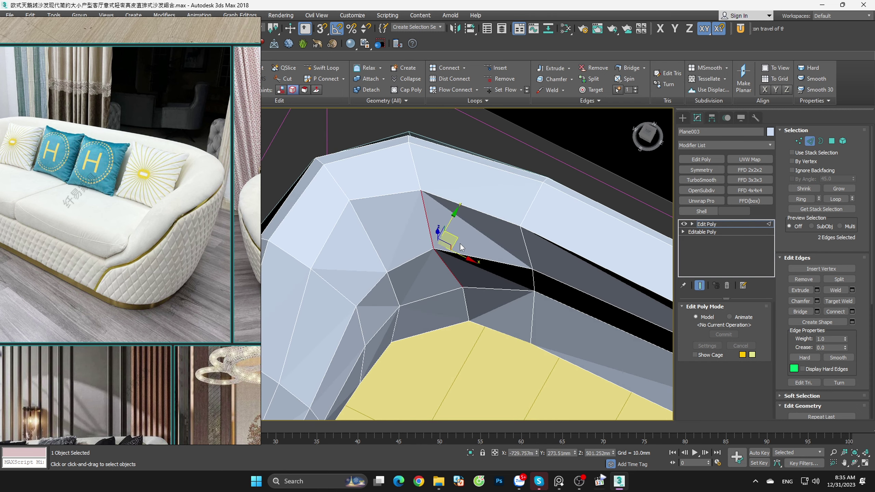
key("1")
left_click_drag(457, 249, 461, 254)
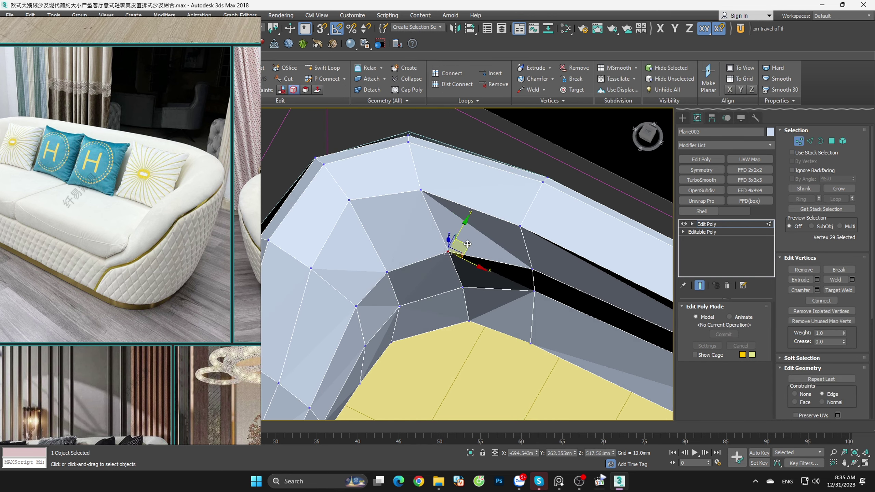
middle_click_drag(461, 253, 461, 225, "alt")
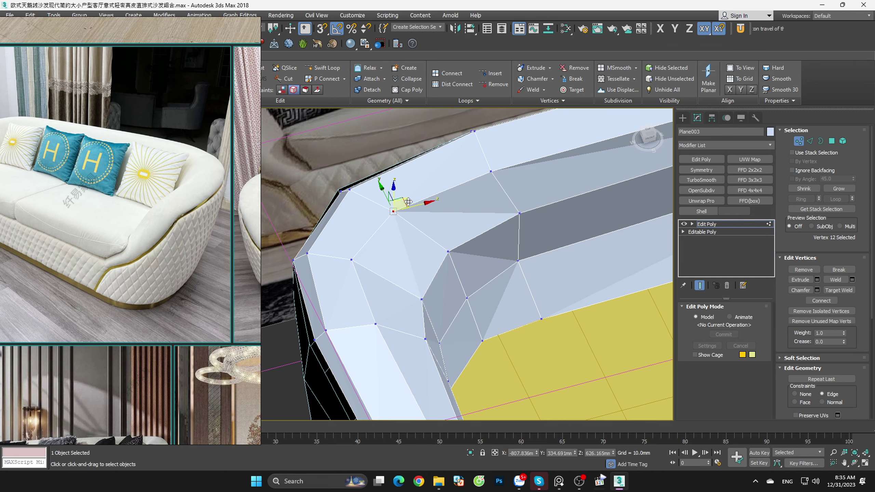
left_click_drag(407, 202, 481, 188)
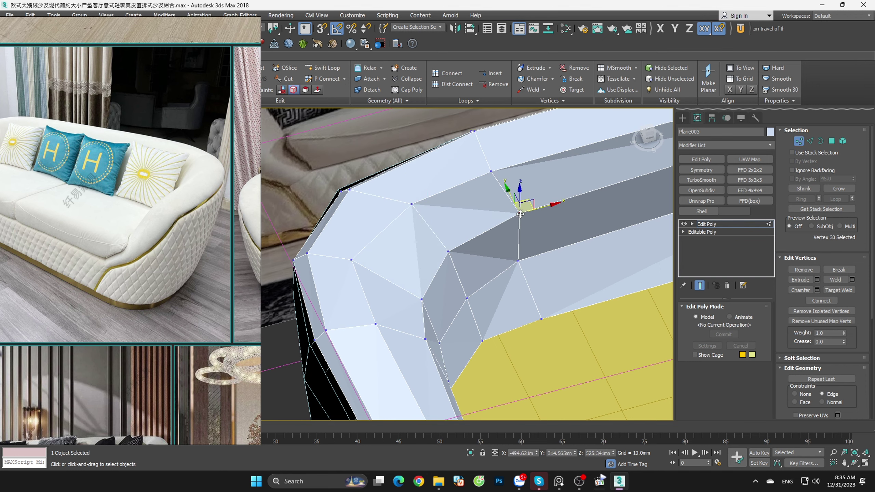
scroll(520, 214, "down", 5)
middle_click_drag(519, 213, 443, 227, "alt")
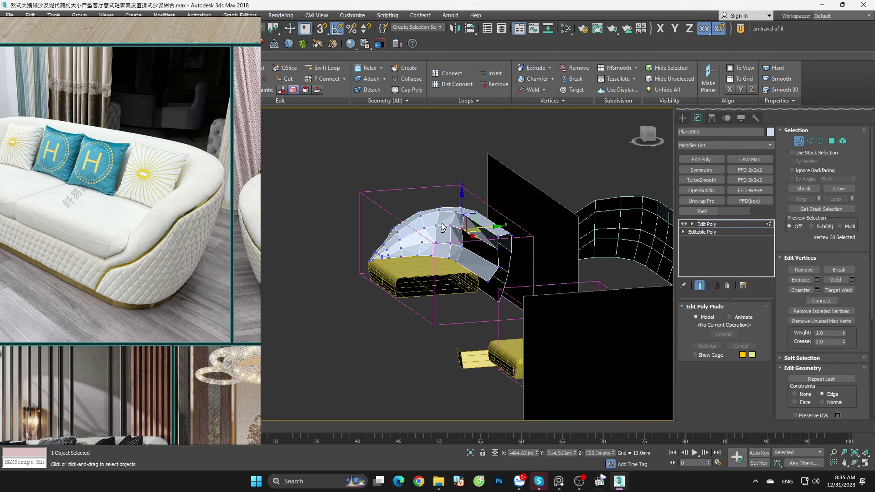
scroll(499, 246, "up", 3)
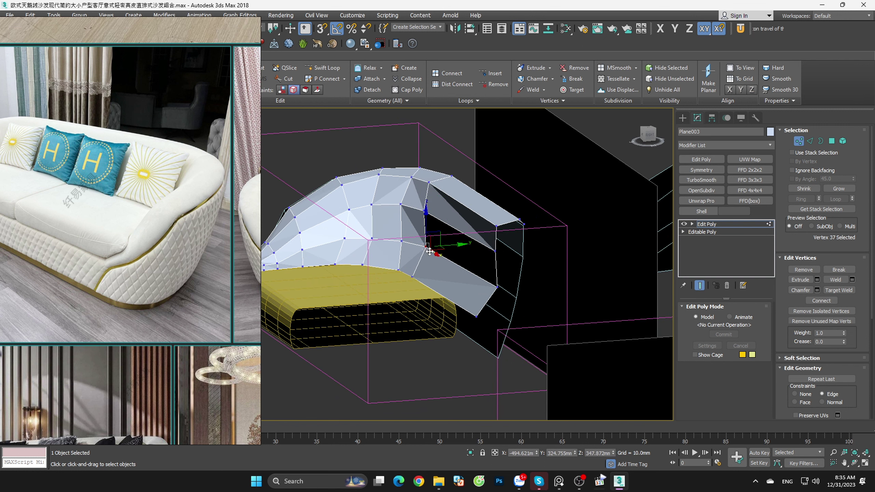
middle_click_drag(429, 251, 462, 291, "alt")
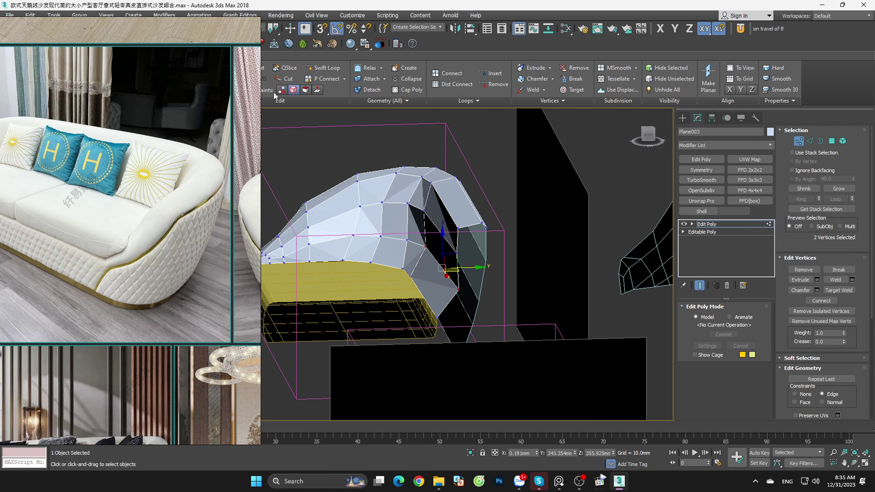
Step: Shift the selected corner vertices along Y and check the sofa from the front
mouse_move(473, 267)
left_mouse_down()
mouse_move(464, 270)
mouse_move(457, 253)
mouse_move(470, 252)
mouse_move(480, 229)
left_mouse_up()
key("f")
mouse_move(502, 238)
middle_mouse_down()
mouse_move(466, 252)
mouse_move(593, 245)
middle_mouse_up()
scroll(390, 250, "down", 3)
mouse_move(394, 270)
middle_mouse_down("alt")
mouse_move(482, 241)
mouse_move(444, 191)
mouse_move(494, 214)
middle_mouse_up("alt")
Step: Add OpenSubdiv smoothing to the shell, then delete it to restore the faceted mesh
left_click(798, 141)
left_click(712, 190)
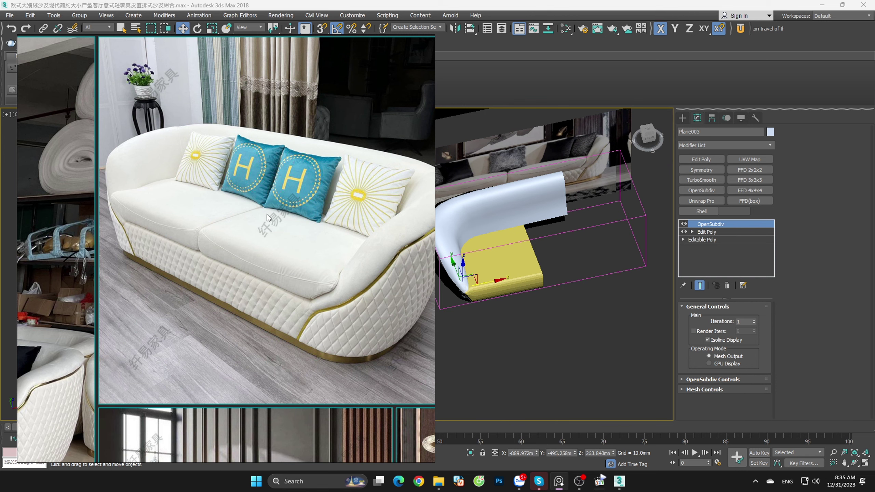
scroll(504, 258, "up", 5)
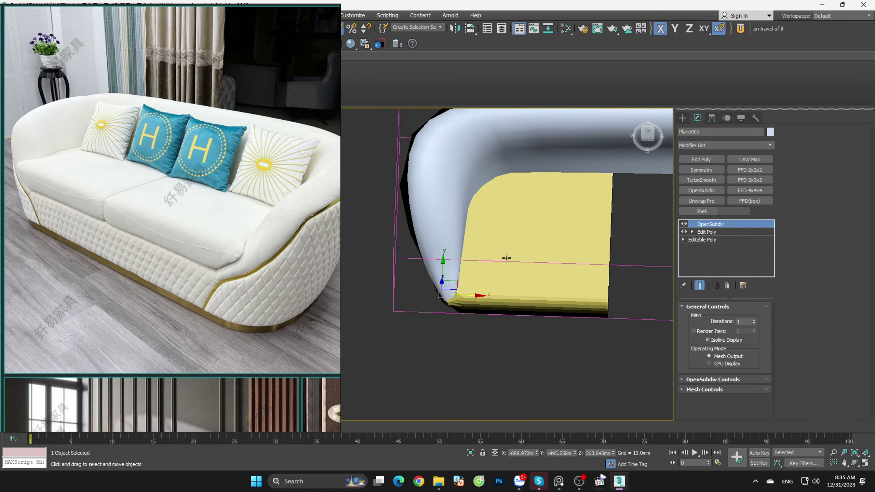
mouse_move(534, 228)
middle_mouse_down("alt")
mouse_move(455, 254)
mouse_move(501, 243)
middle_mouse_up("alt")
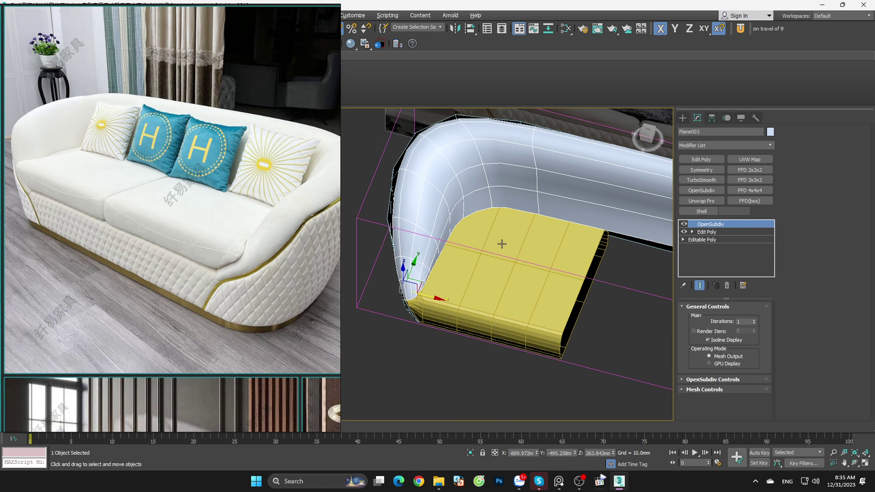
left_click(725, 286)
scroll(477, 222, "up", 3)
Step: Move the arm-seat corner edge and vertex against the seat cushion
key("2")
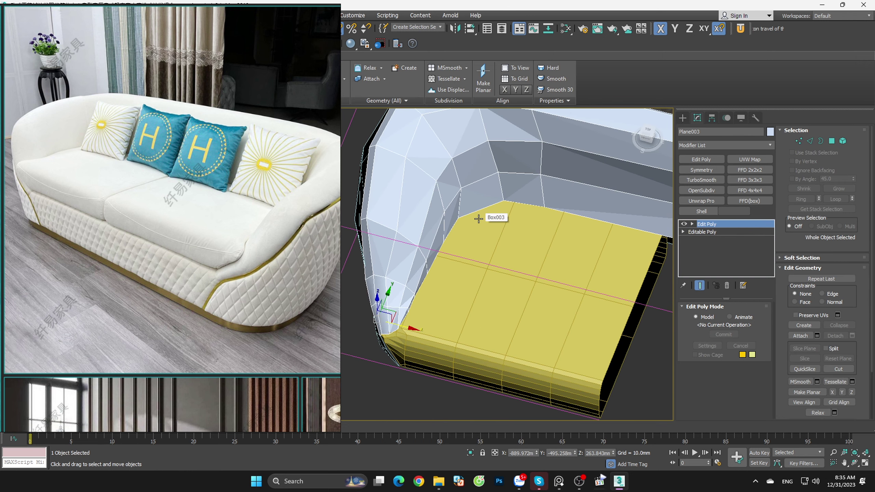
left_click(490, 207)
middle_click_drag(492, 206, 495, 213, "alt")
left_click_drag(495, 213, 449, 239)
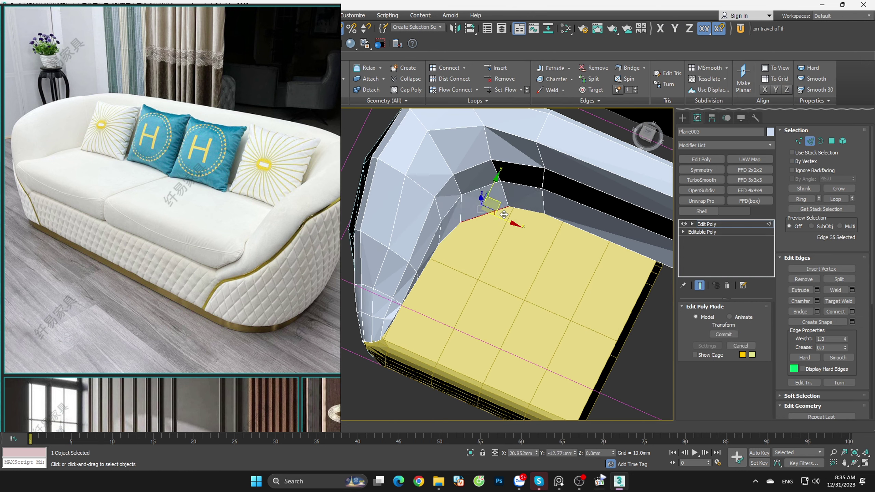
key("1")
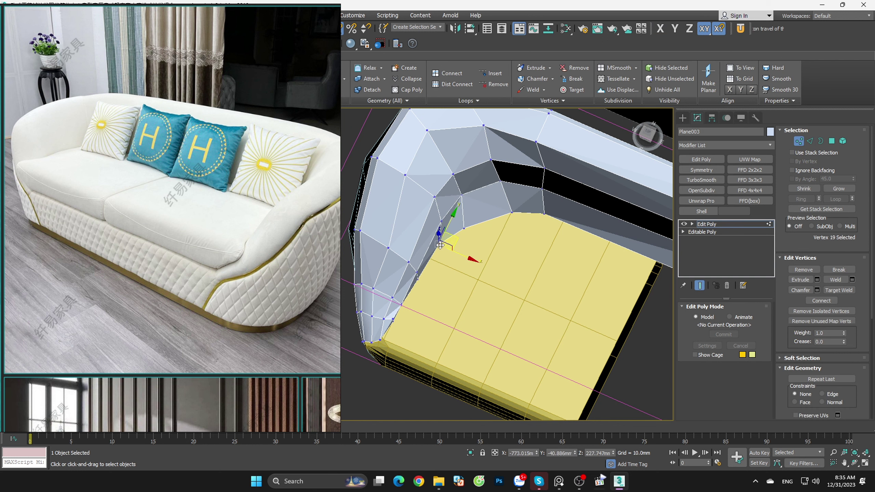
left_click_drag(457, 242, 473, 247)
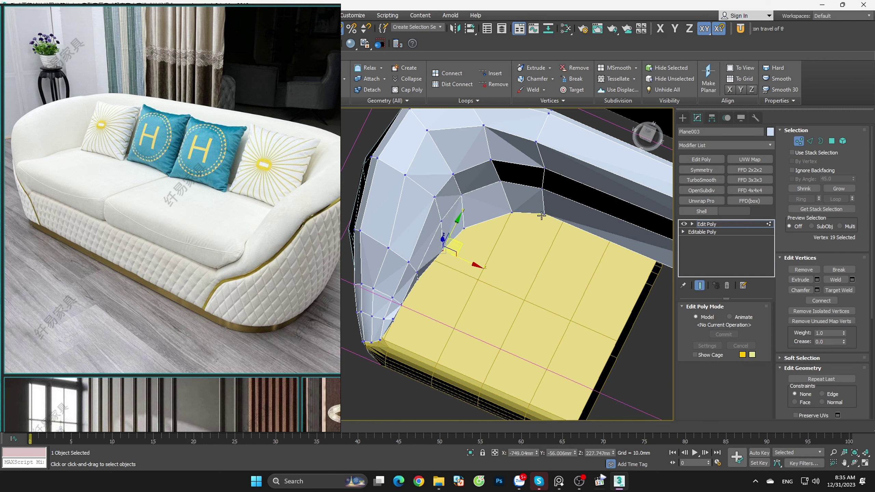
left_click_drag(553, 211, 534, 218)
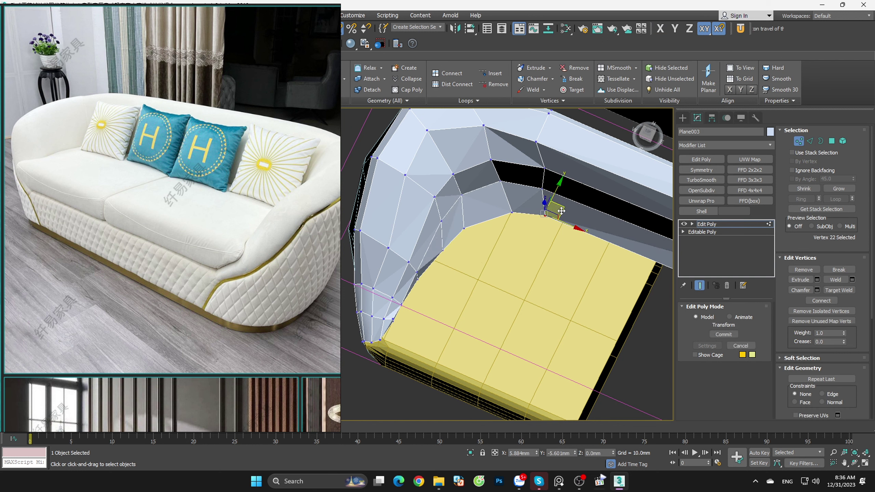
Step: Shift the neighbouring arm vertices along X to line up with the seat
left_click(512, 213)
mouse_move(530, 212)
middle_mouse_down("alt")
mouse_move(514, 230)
mouse_move(466, 217)
mouse_move(462, 229)
middle_mouse_up("alt")
scroll(448, 213, "up", 3)
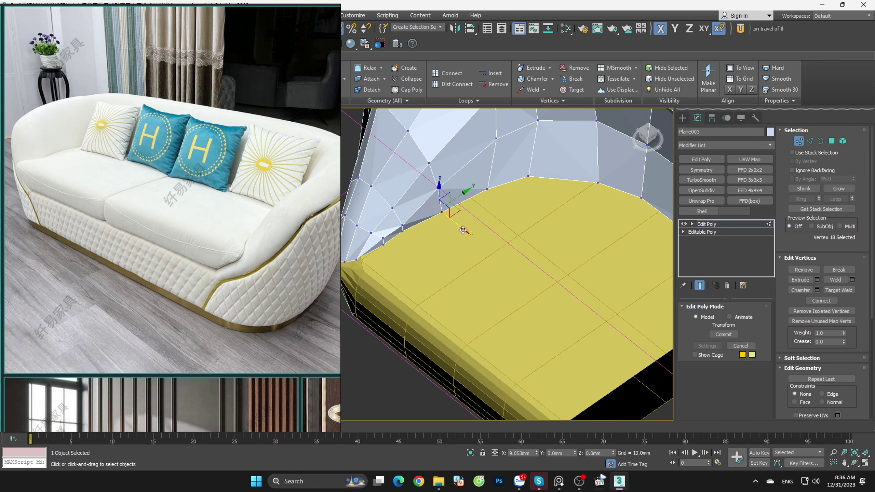
mouse_move(462, 229)
left_mouse_down()
mouse_move(432, 254)
mouse_move(409, 256)
left_mouse_up()
left_click(402, 227)
mouse_move(413, 254)
middle_mouse_down("alt")
mouse_move(455, 250)
mouse_move(488, 230)
mouse_move(420, 209)
middle_mouse_up("alt")
scroll(420, 210, "up", 3)
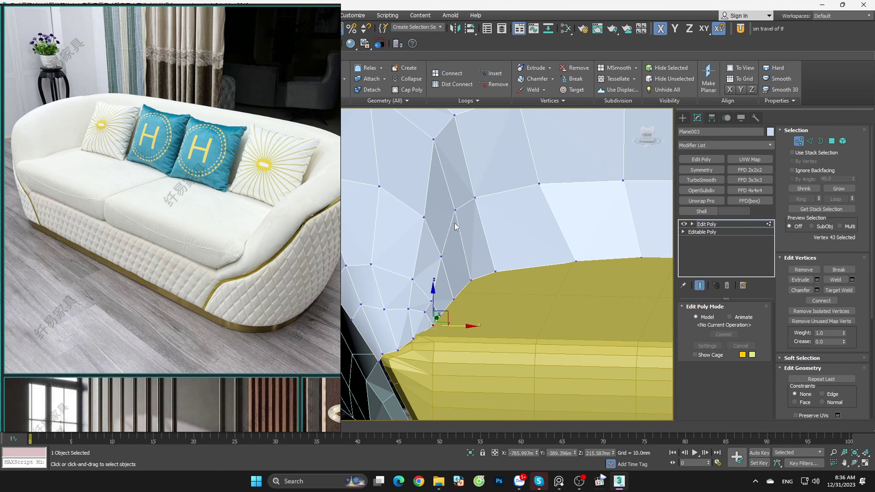
Step: Push the arm's inner-corner vertices along Y to align the arm
key("2")
key("1")
left_click(456, 211)
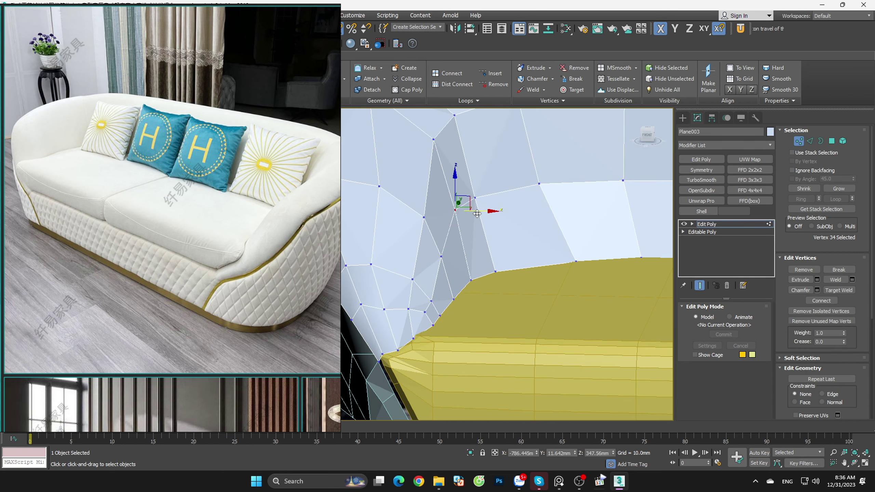
left_click(474, 197)
mouse_move(475, 199)
middle_mouse_down("alt")
mouse_move(533, 208)
mouse_move(468, 223)
middle_mouse_up("alt")
scroll(495, 196, "down", 5)
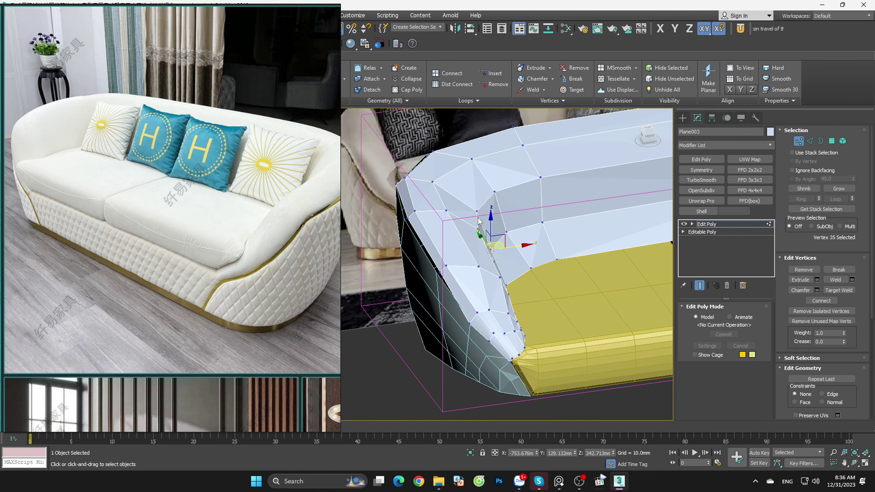
key("2")
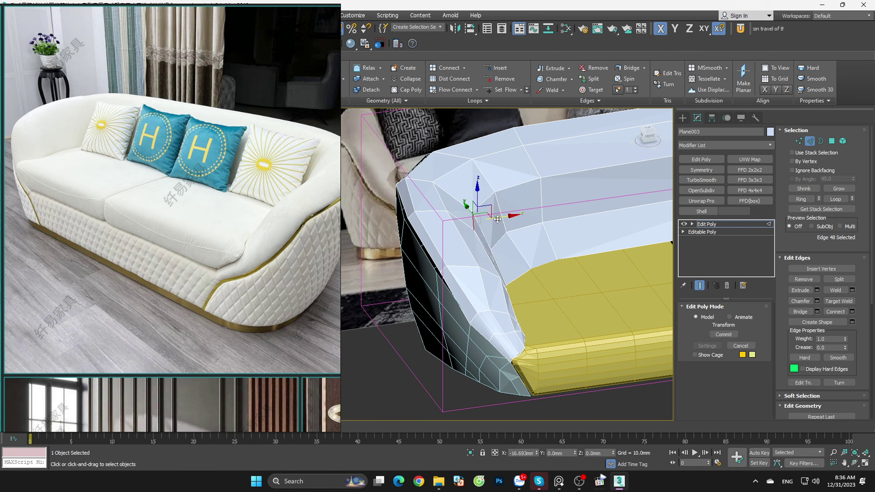
key("1")
middle_click_drag(500, 218, 410, 221, "alt")
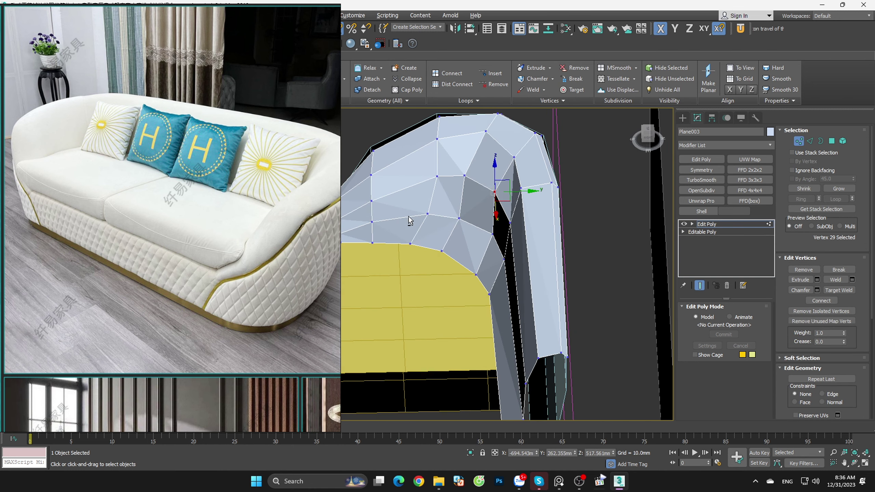
left_click_drag(519, 190, 522, 191)
Step: Slide the chosen arm edge along Y
key("2")
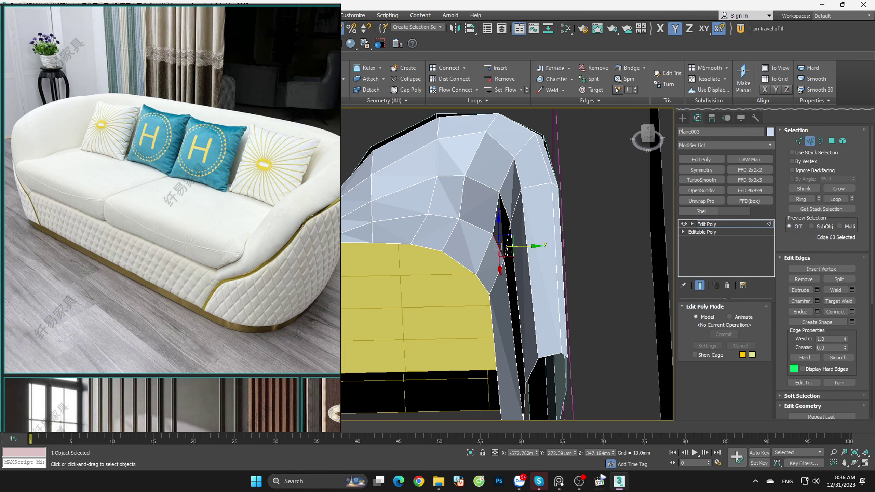
left_click_drag(515, 247, 478, 238)
scroll(475, 229, "down", 3)
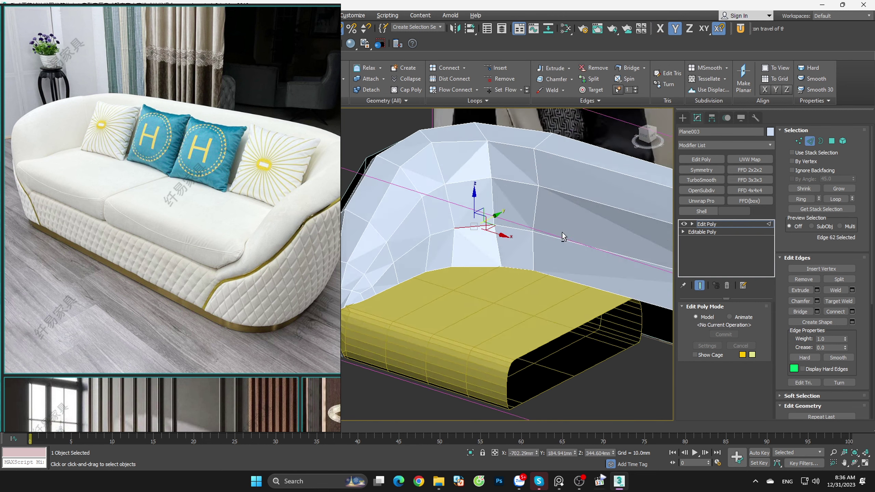
scroll(488, 238, "down", 3)
middle_click_drag(489, 237, 513, 245, "alt")
scroll(513, 243, "up", 5)
Step: Connect the backrest edges with a vertical edge loop using the quad-menu Connect
key("2")
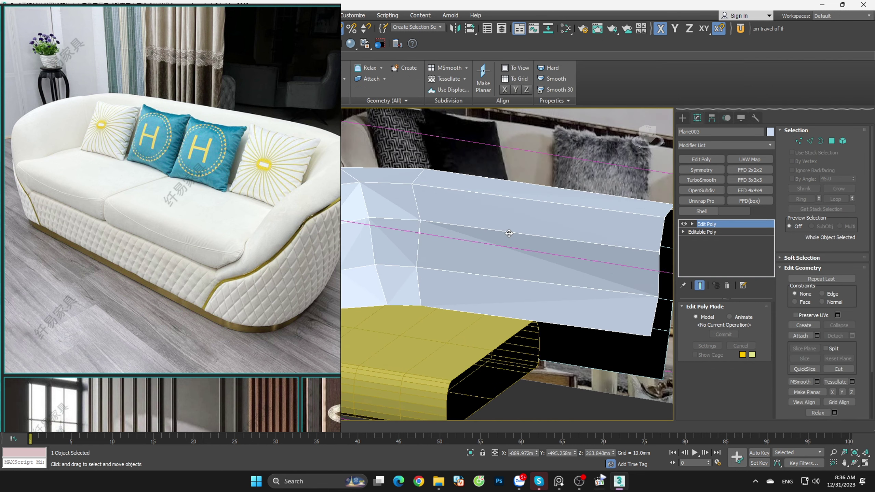
key("2")
scroll(513, 235, "down", 4)
scroll(518, 236, "up", 2)
right_click(520, 236)
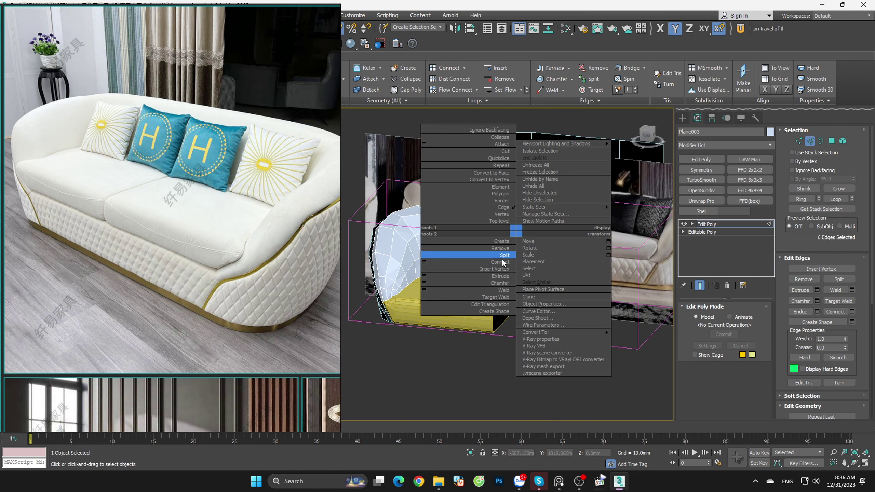
left_click(496, 261)
middle_click_drag(497, 262, 414, 123, "alt")
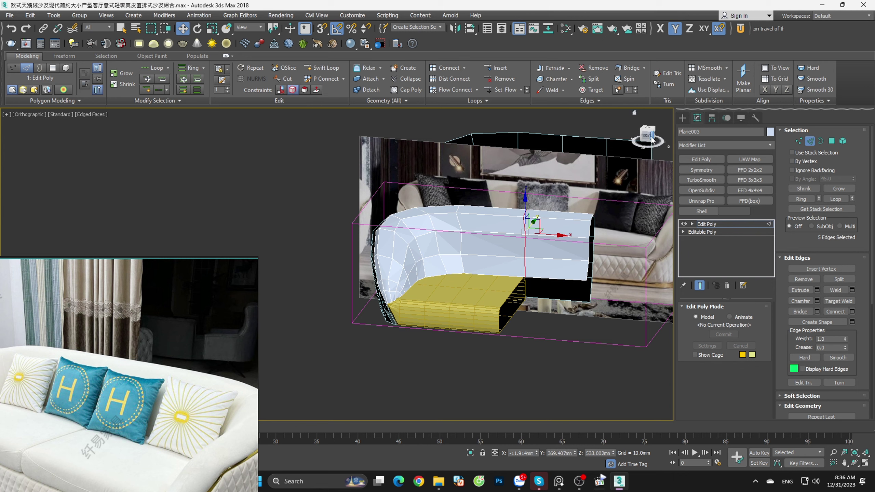
left_click(651, 137)
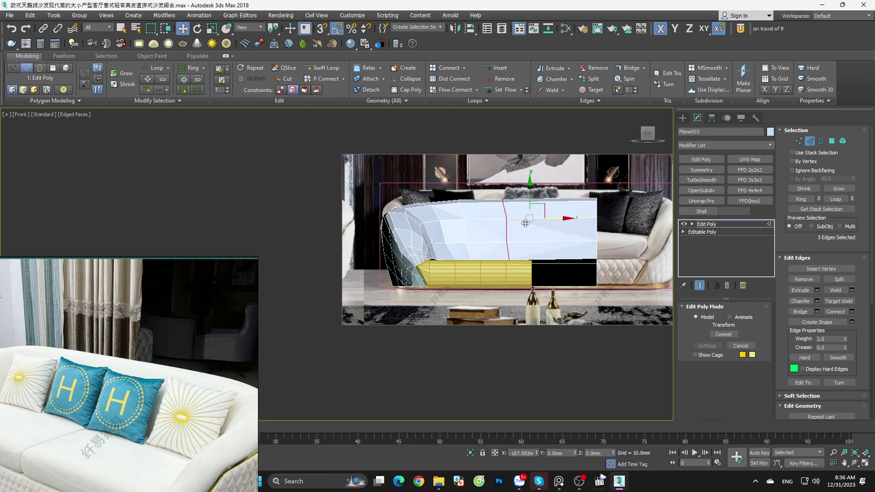
mouse_move(525, 223)
middle_mouse_down("alt")
mouse_move(553, 315)
mouse_move(578, 318)
middle_mouse_up("alt")
Step: Grow the selected edge into a full loop and frame it up close
right_click(565, 223)
left_click(516, 251)
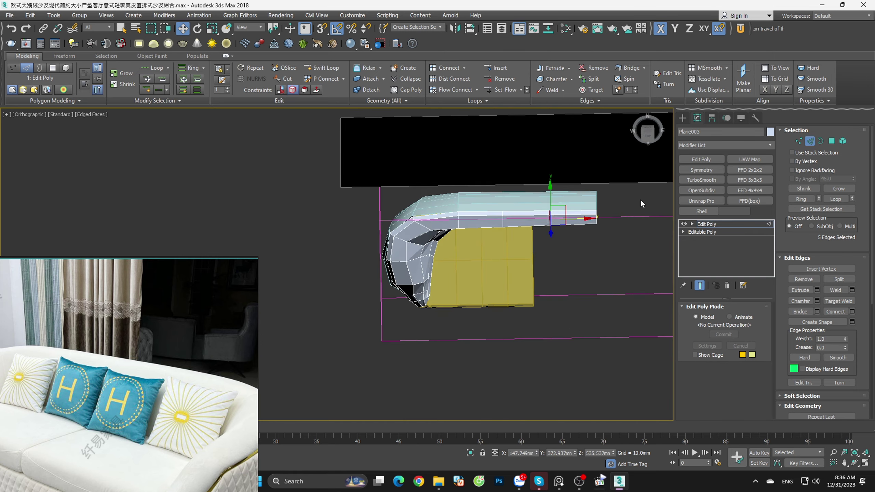
mouse_move(641, 201)
middle_mouse_down("alt")
mouse_move(507, 262)
mouse_move(514, 254)
mouse_move(541, 289)
mouse_move(584, 250)
mouse_move(583, 261)
mouse_move(630, 257)
mouse_move(561, 283)
mouse_move(504, 269)
mouse_move(531, 304)
mouse_move(473, 308)
mouse_move(557, 359)
middle_mouse_up("alt")
key("z")
Step: Unhide all objects, then isolate the chosen sofa piece with Alt+Q
left_click(475, 456)
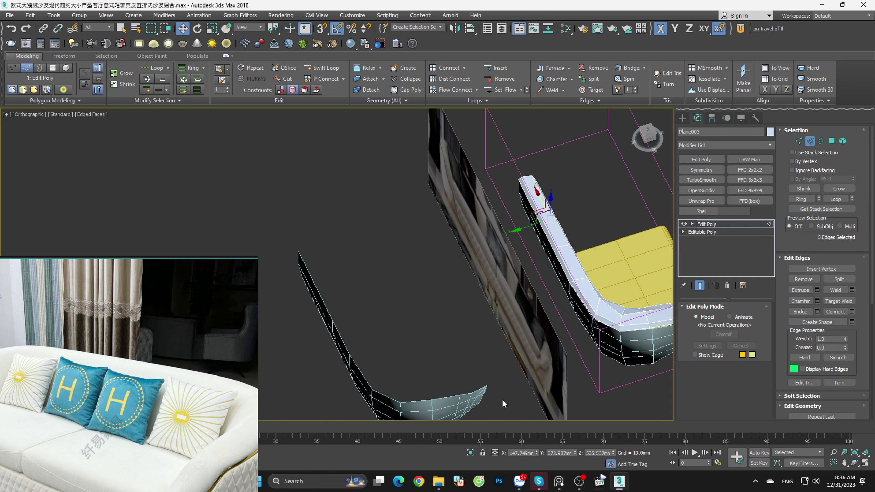
mouse_move(502, 400)
middle_mouse_down("alt")
mouse_move(507, 373)
mouse_move(563, 350)
mouse_move(596, 373)
mouse_move(667, 389)
mouse_move(610, 347)
mouse_move(617, 329)
middle_mouse_up("alt")
key("z")
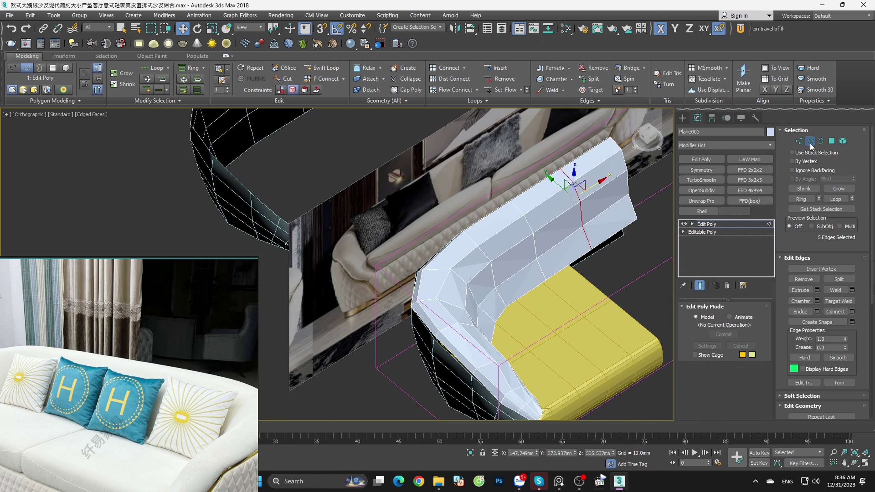
left_click(810, 141)
key("alt+q")
mouse_move(484, 350)
middle_mouse_down("alt")
mouse_move(526, 332)
mouse_move(564, 342)
mouse_move(507, 317)
mouse_move(534, 325)
middle_mouse_up("alt")
Step: Ring-select Cylinder001's horizontal edges and Connect them with 2 segments
middle_click_drag(416, 280, 418, 275, "alt")
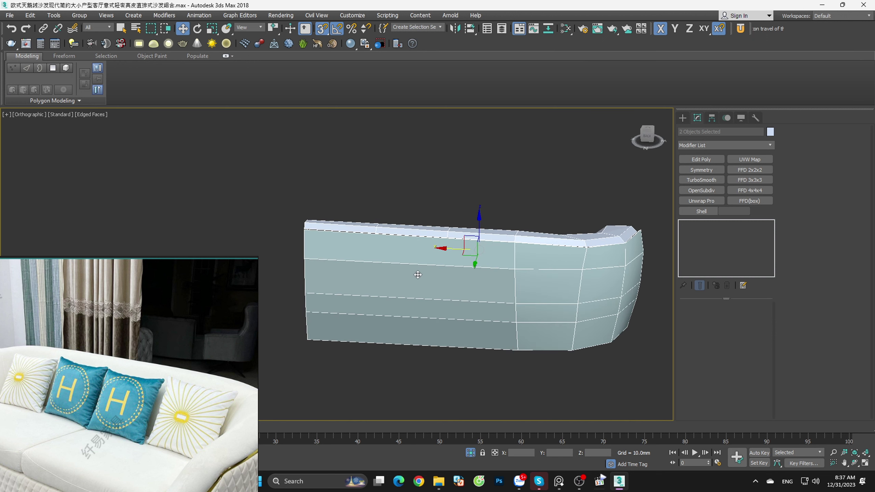
left_click(435, 244)
key("2")
left_click(431, 263)
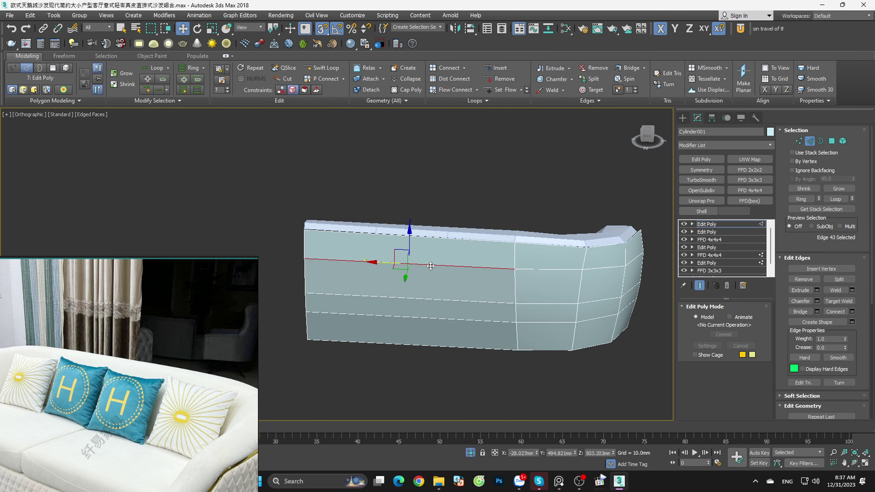
key("alt+r")
right_click(432, 265)
left_click(337, 293)
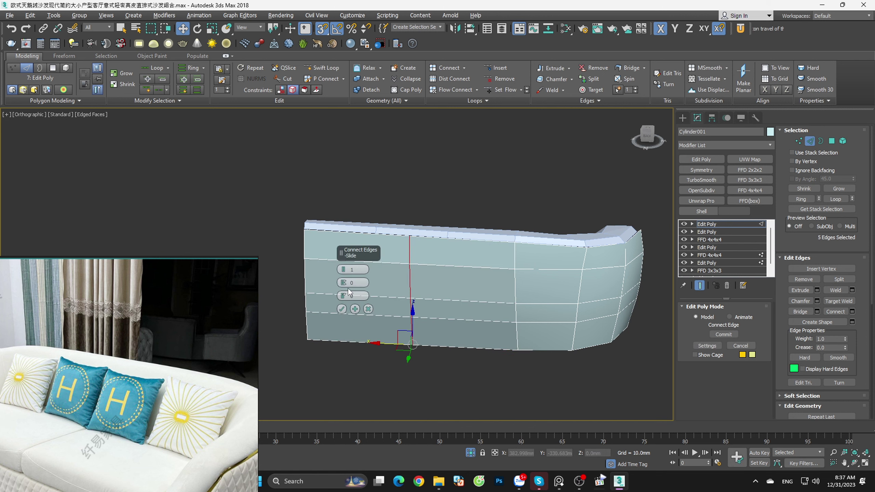
left_click(342, 310)
Step: Review the new edge loops from the top view in wireframe, adjusting the edge selection
mouse_move(342, 311)
middle_mouse_down("alt")
mouse_move(400, 331)
mouse_move(449, 331)
middle_mouse_up("alt")
key("t")
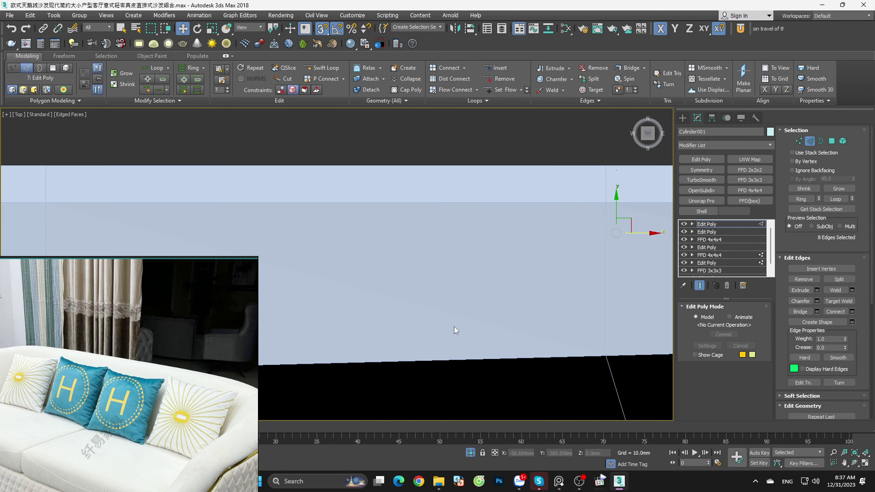
scroll(455, 330, "down", 3)
scroll(463, 336, "down", 2)
key("F3")
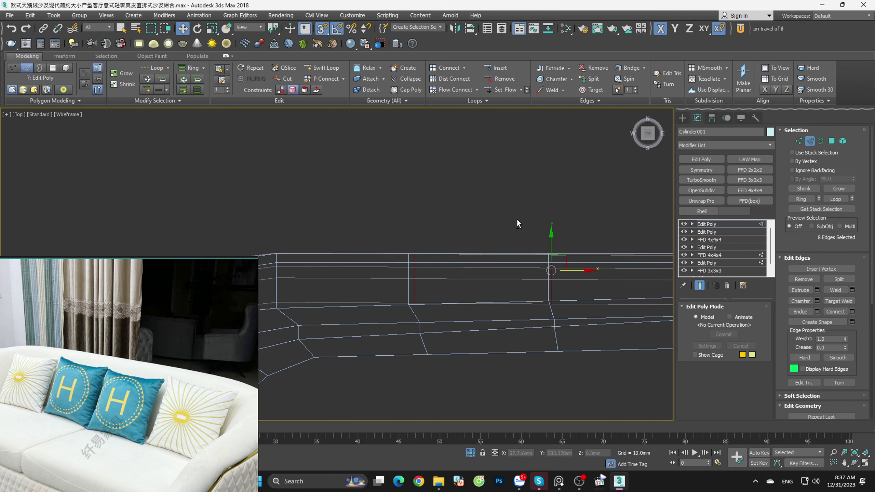
left_click_drag(518, 224, 578, 310, "alt")
scroll(419, 280, "up", 2)
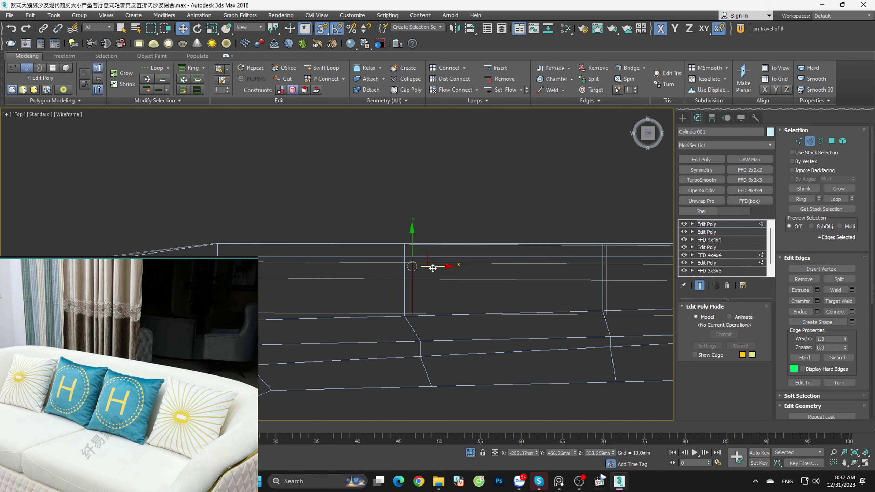
left_click(482, 221)
scroll(499, 277, "up", 2)
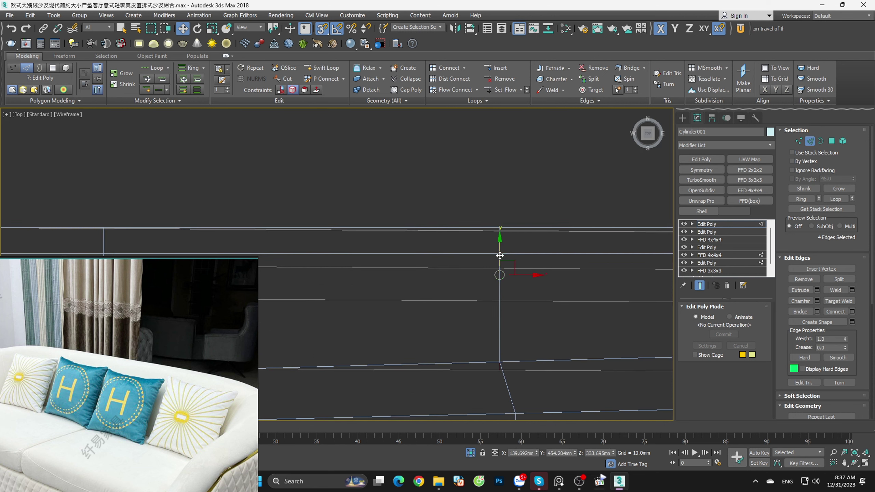
scroll(499, 255, "down", 2)
mouse_move(527, 333)
middle_mouse_down("alt")
mouse_move(572, 294)
mouse_move(524, 330)
mouse_move(429, 299)
middle_mouse_up("alt")
key("F3")
Step: Inspect the edge where the panel meets the arm, orbiting around the arm corner
scroll(428, 299, "up", 5)
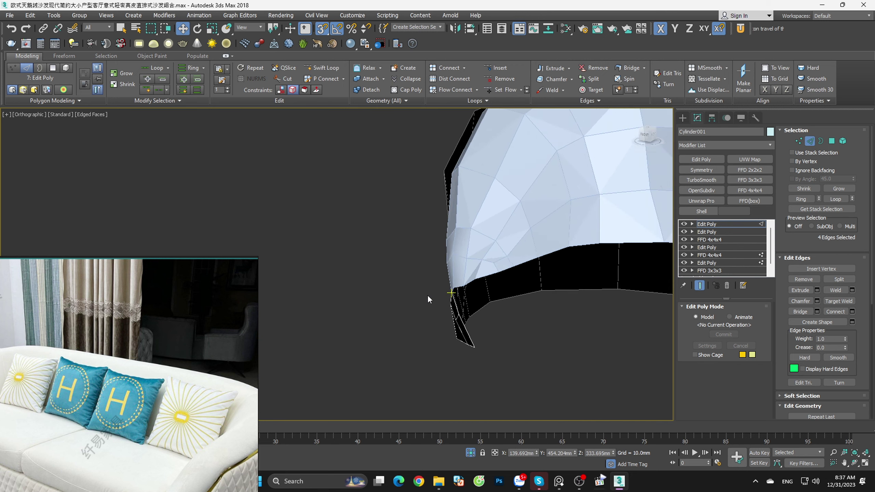
left_click(479, 207)
scroll(532, 228, "up", 4)
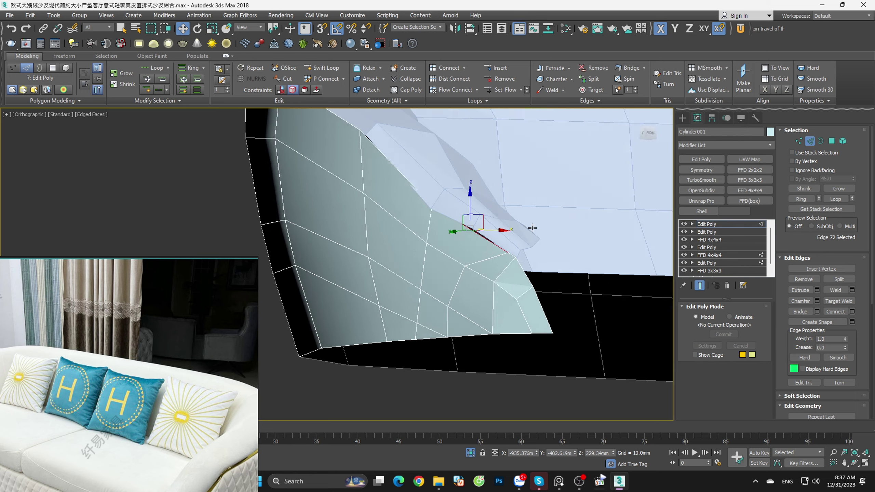
middle_click_drag(531, 228, 568, 272, "alt")
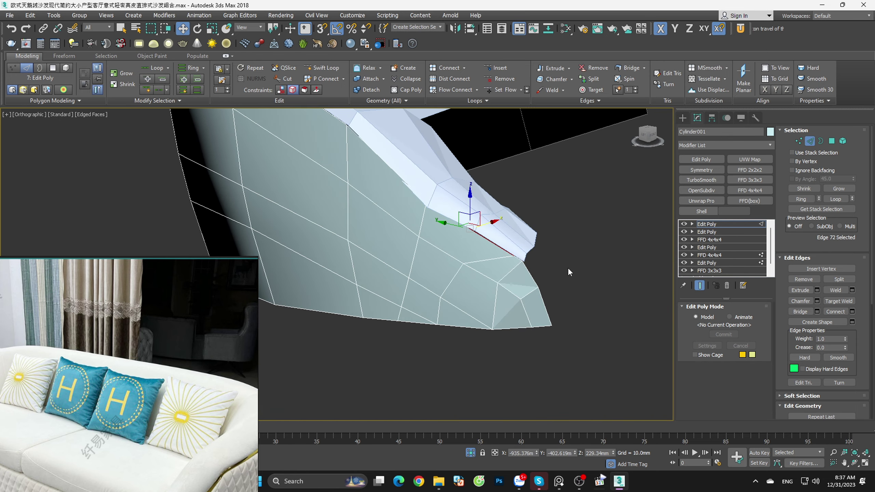
left_click(567, 268)
mouse_move(526, 249)
middle_mouse_down("alt")
mouse_move(535, 258)
mouse_move(522, 228)
mouse_move(564, 265)
mouse_move(576, 264)
mouse_move(573, 257)
middle_mouse_up("alt")
scroll(522, 228, "up", 3)
Step: Select a vertex near the arm corner and zoom in to examine it
key("1")
left_click(485, 208)
scroll(519, 234, "down", 3)
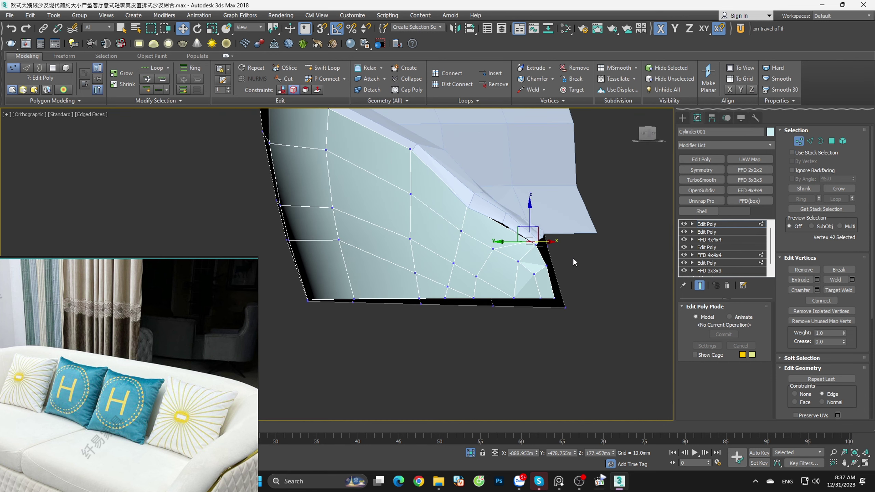
scroll(459, 273, "up", 2)
scroll(452, 302, "up", 2)
scroll(436, 315, "up", 2)
Step: Check the edge run along the panel, then restore the two-viewport layout with Alt+W
key("2")
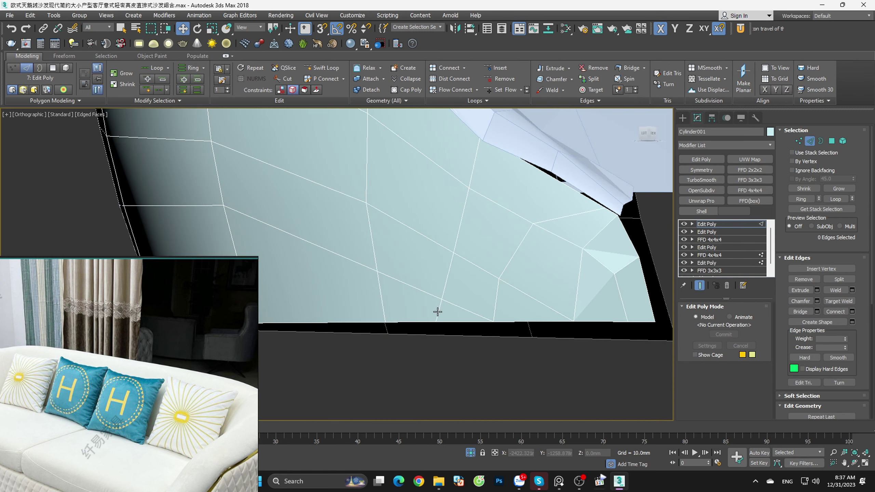
double_click(437, 312)
scroll(433, 331, "up", 2)
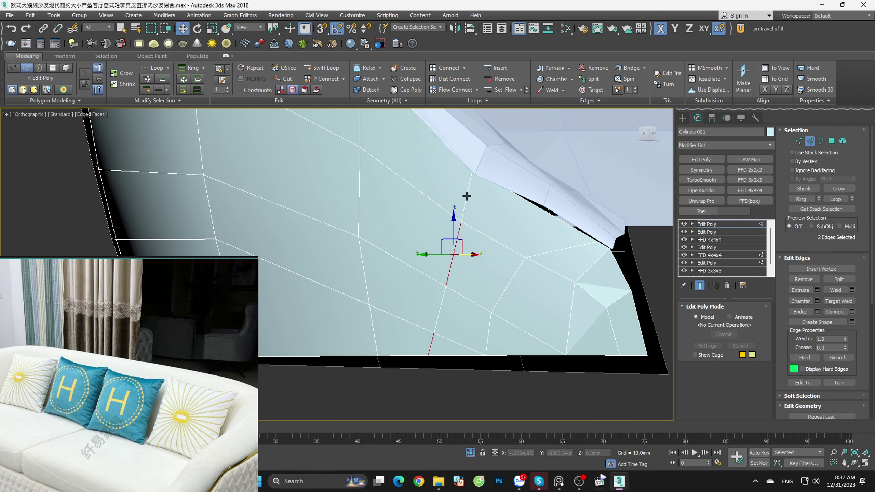
scroll(467, 196, "up", 1)
left_click(443, 236)
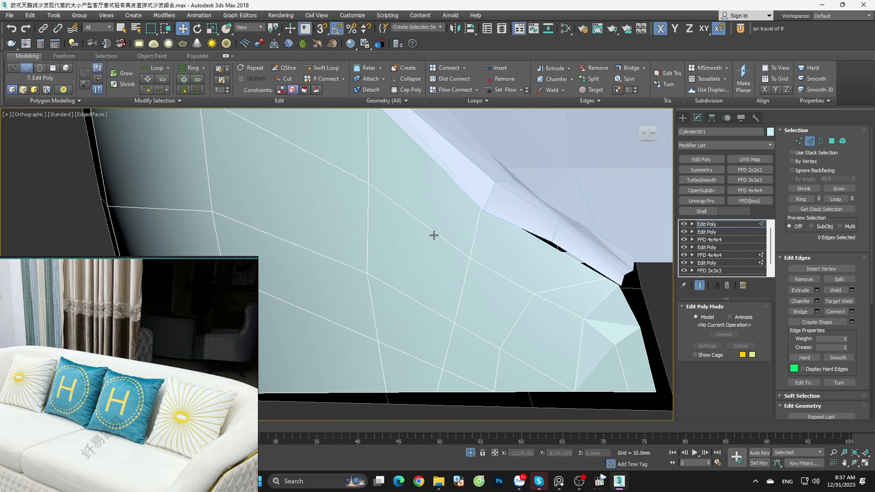
key("alt+w")
Step: Reselect the sofa shell and add a vertical Swift Loop edge loop across the panel
key("2")
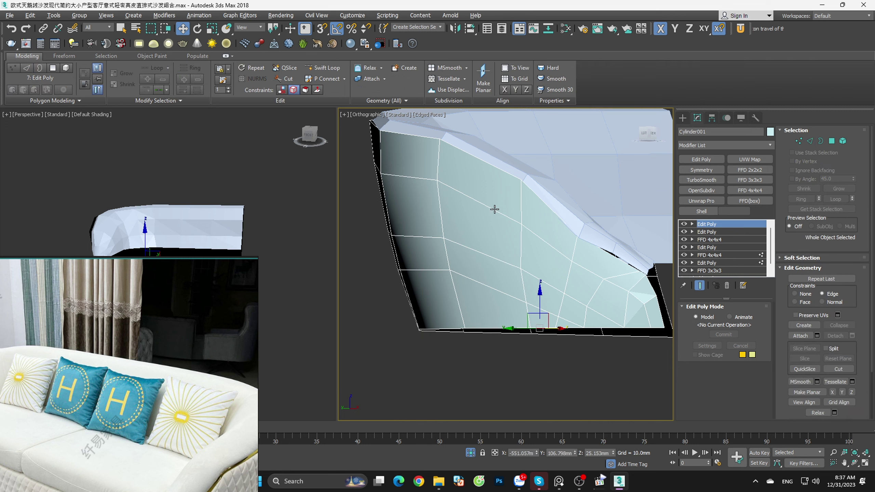
left_click(524, 373)
scroll(516, 225, "up", 2)
left_click(511, 227)
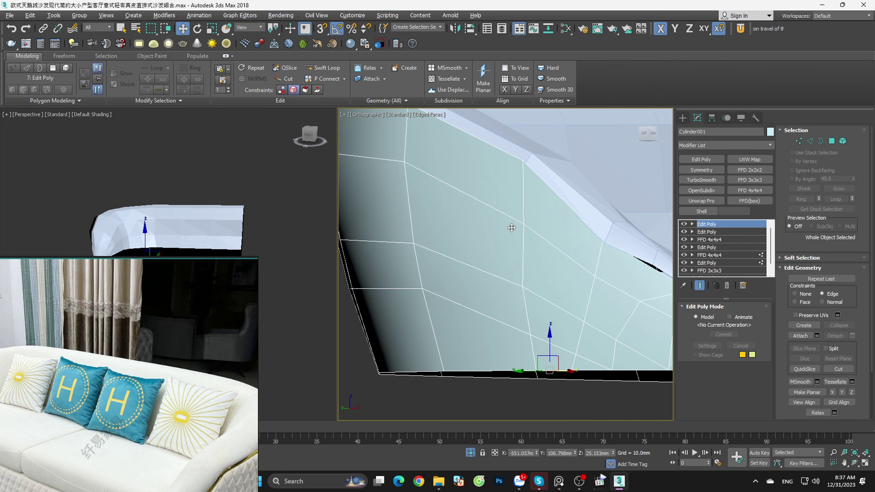
key("shift+alt+w")
left_click(490, 211)
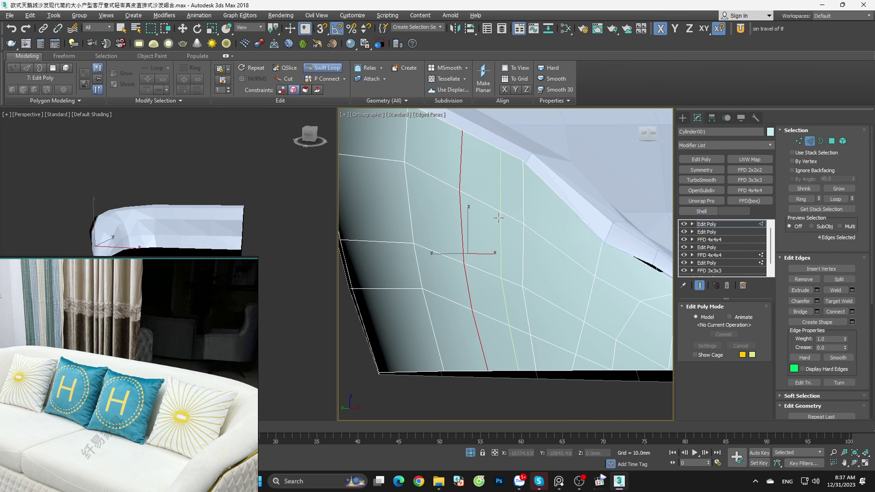
Step: Select the new loop's top vertex, checking the mesh in wireframe
key("w")
mouse_move(506, 228)
middle_mouse_down("alt")
mouse_move(521, 250)
mouse_move(580, 259)
mouse_move(542, 280)
middle_mouse_up("alt")
key("1")
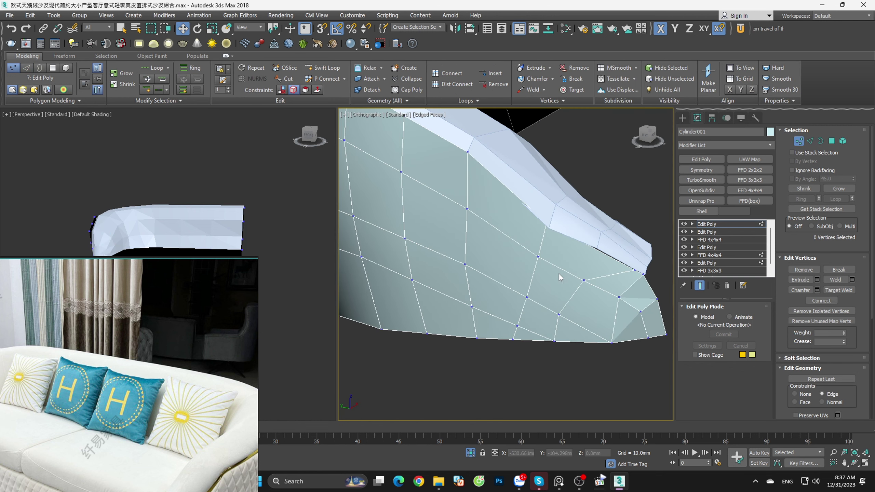
left_click(536, 258)
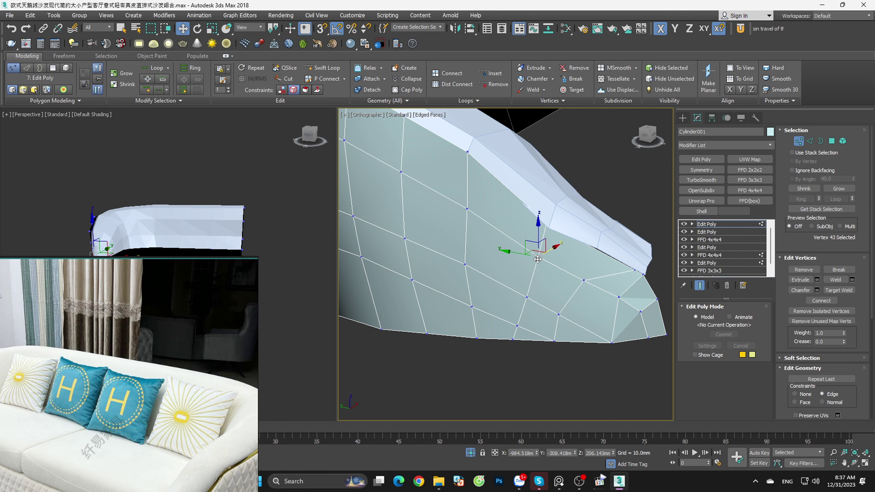
key("F3")
middle_click_drag(569, 267, 515, 236, "alt")
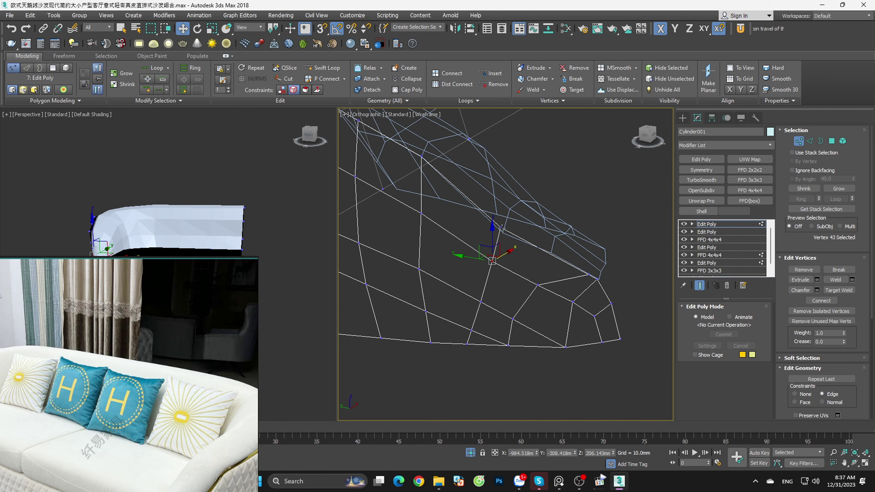
key("F3")
scroll(537, 256, "up", 3)
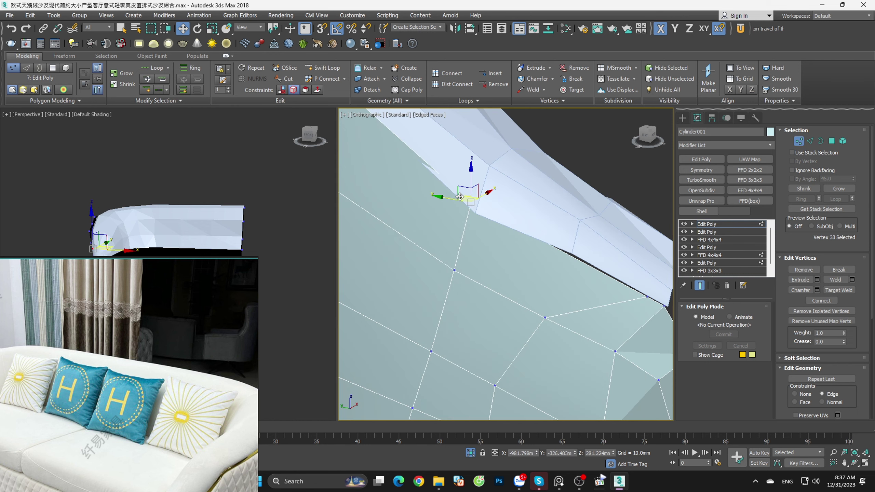
Step: With Snap on, move the loop's top vertices onto the arm's lower edge
left_click_drag(460, 196, 460, 201)
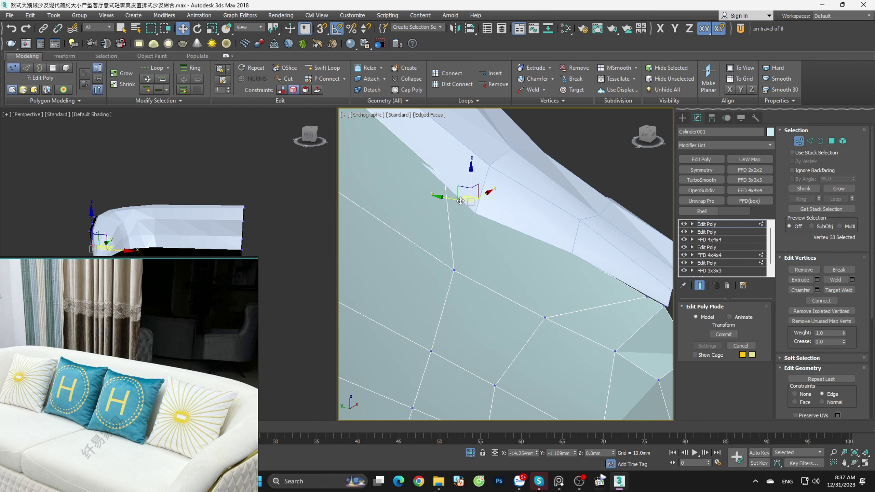
key("s")
left_click_drag(460, 201, 564, 258)
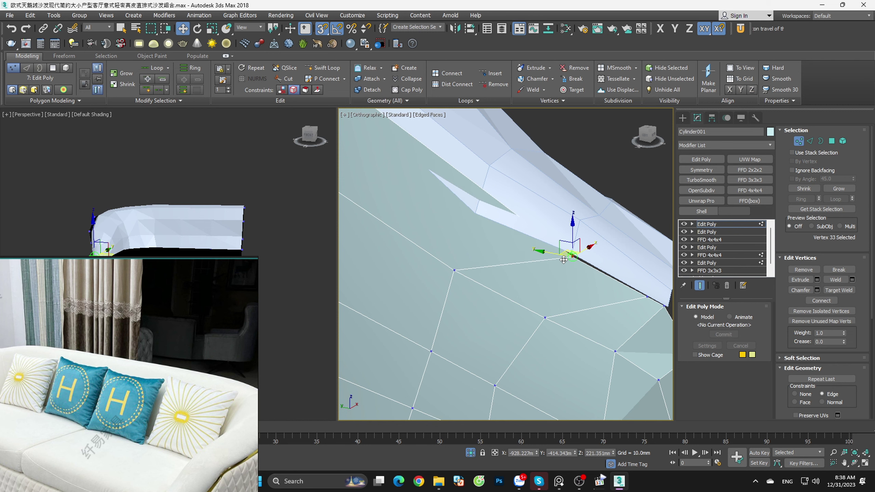
middle_click_drag(563, 259, 602, 247)
left_click(493, 260)
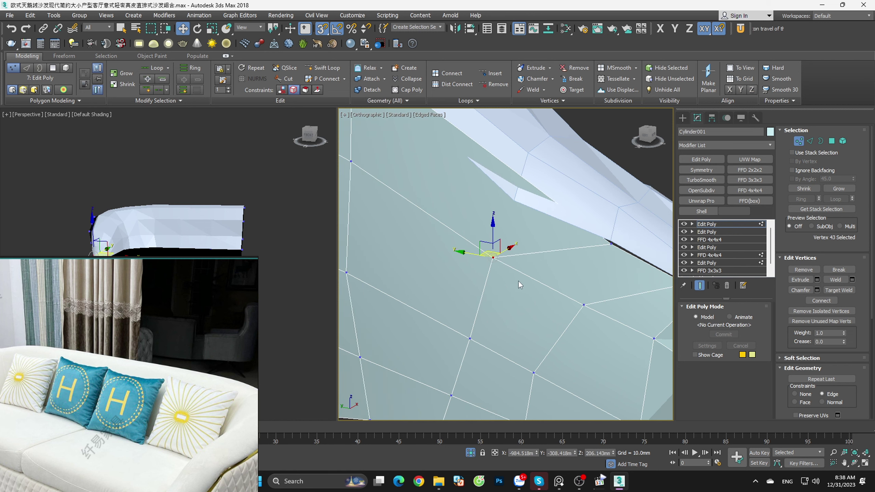
left_click_drag(478, 250, 576, 280)
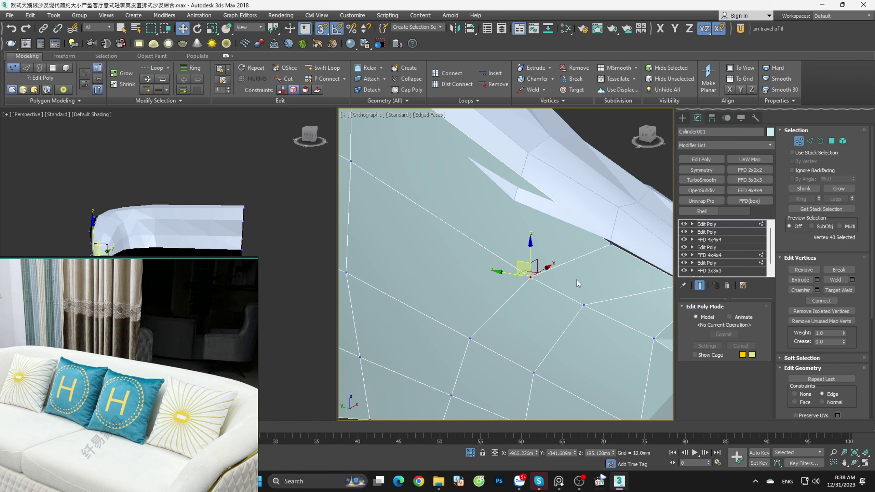
scroll(576, 280, "down", 3)
left_click(464, 165)
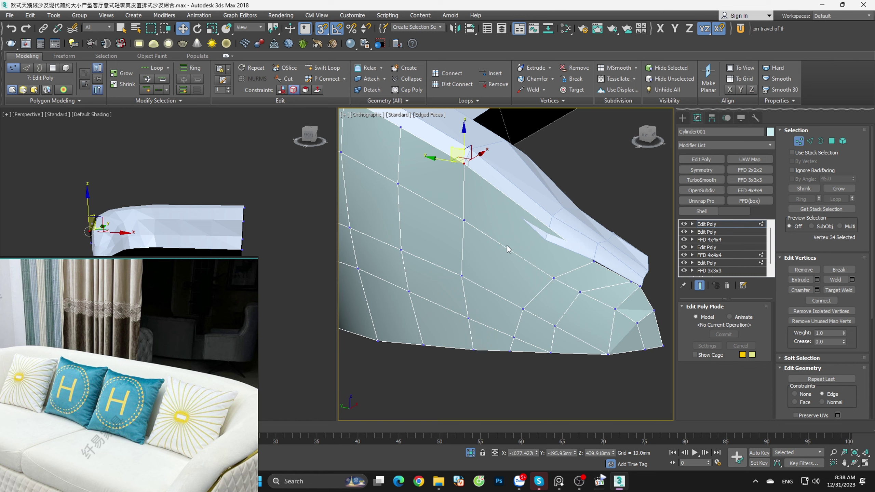
mouse_move(507, 248)
middle_mouse_down("alt")
mouse_move(517, 238)
mouse_move(579, 282)
mouse_move(529, 305)
mouse_move(542, 290)
mouse_move(568, 298)
mouse_move(598, 292)
mouse_move(578, 303)
mouse_move(606, 300)
mouse_move(599, 315)
middle_mouse_up("alt")
Step: Shift the panel's middle column of vertices down-right to even the grid
scroll(561, 278, "up", 2)
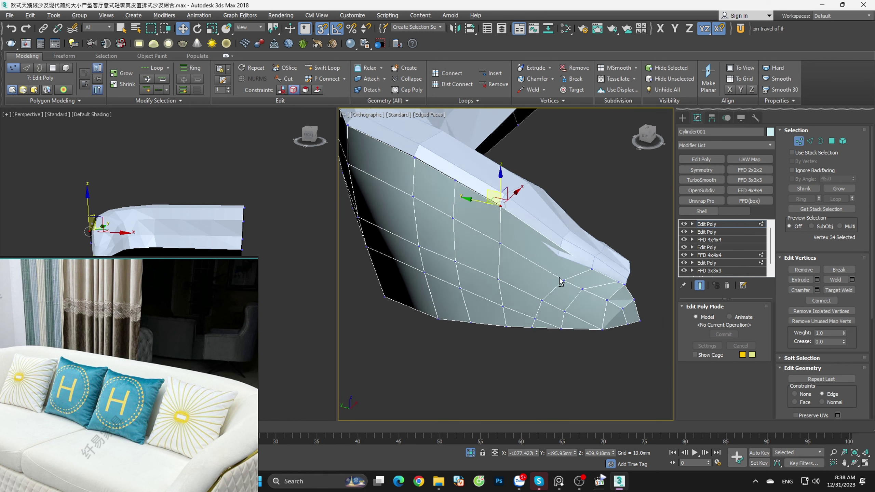
scroll(567, 274, "up", 2)
scroll(510, 291, "up", 2)
left_click(501, 288)
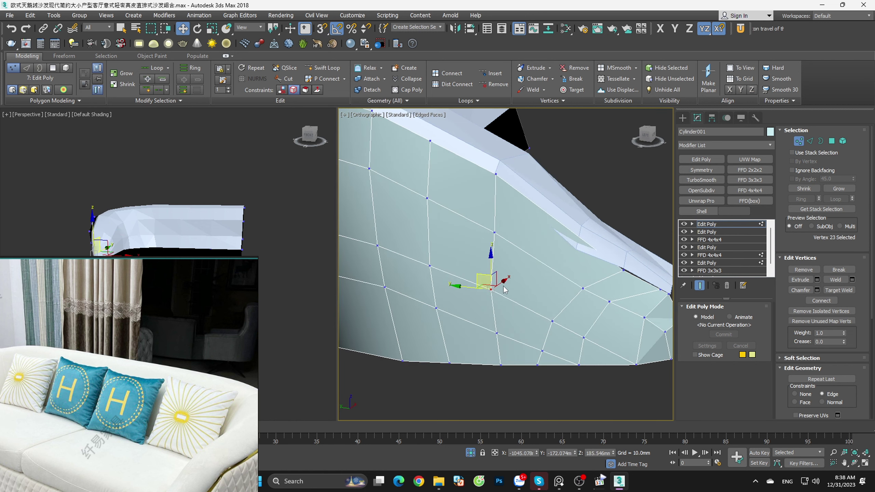
left_click_drag(480, 281, 515, 300)
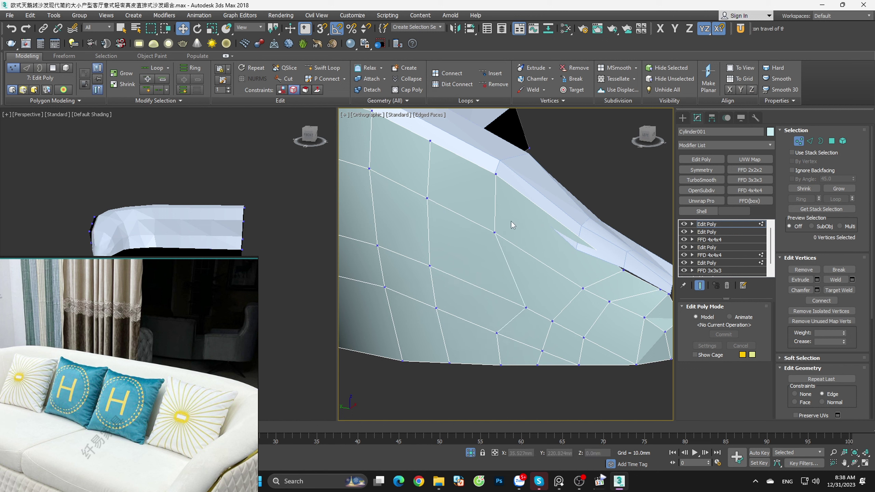
left_click(488, 228)
left_click_drag(486, 226, 554, 267)
left_click(492, 171)
left_click_drag(491, 161, 552, 208)
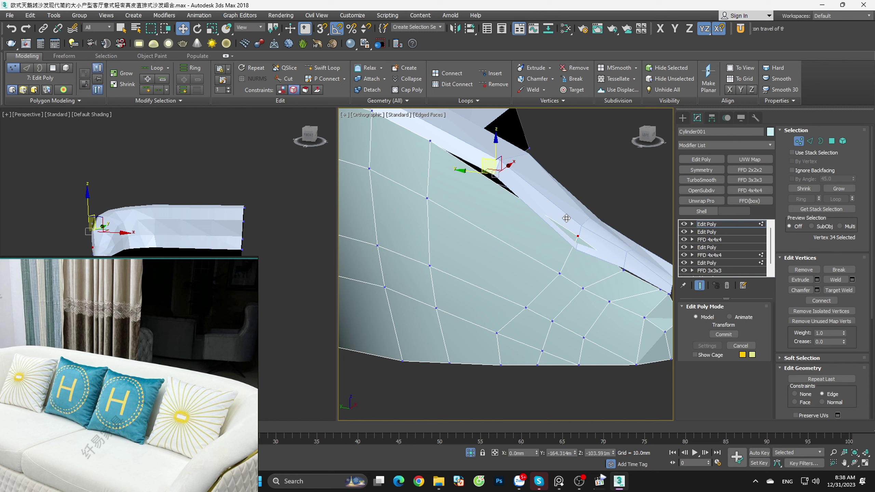
Step: Move the left-side vertices down and right along the arm edge
left_click(427, 199)
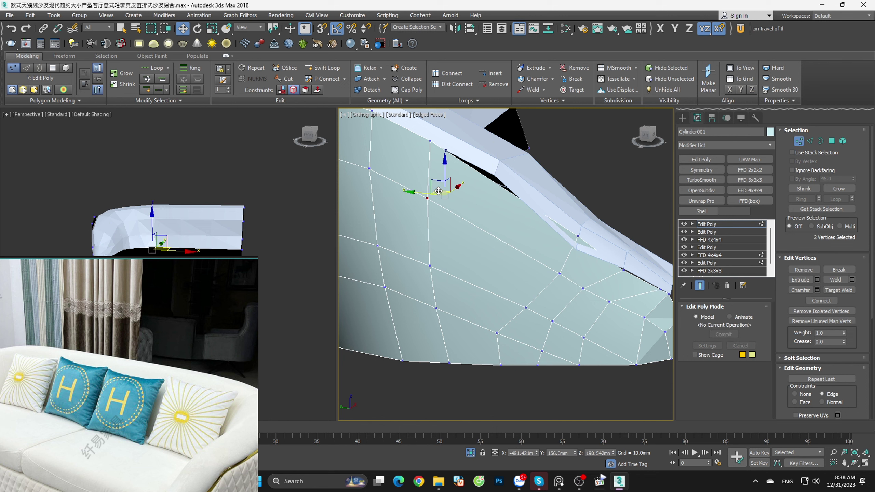
left_click(428, 194)
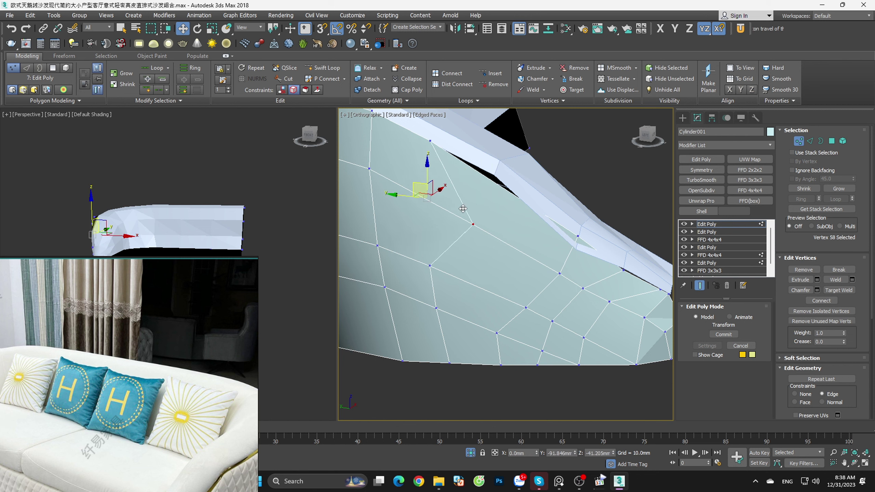
left_click_drag(427, 189, 471, 214)
left_click(431, 141)
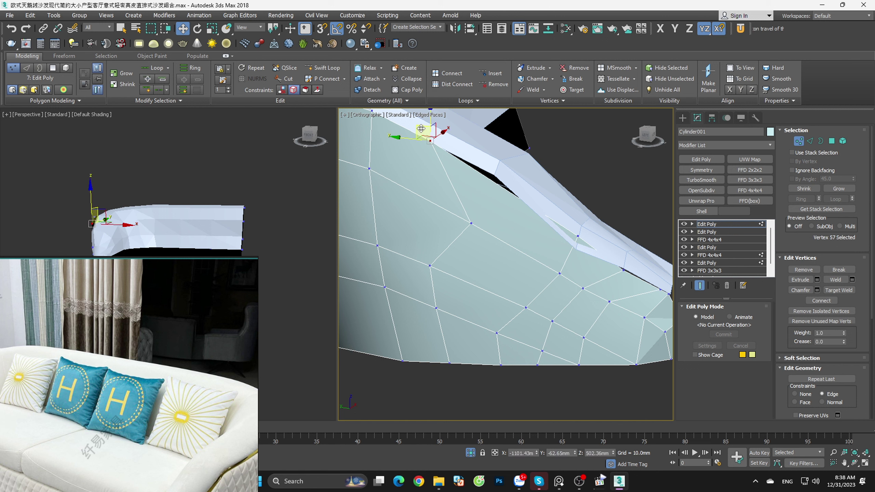
left_click_drag(421, 128, 481, 172)
left_click(429, 265)
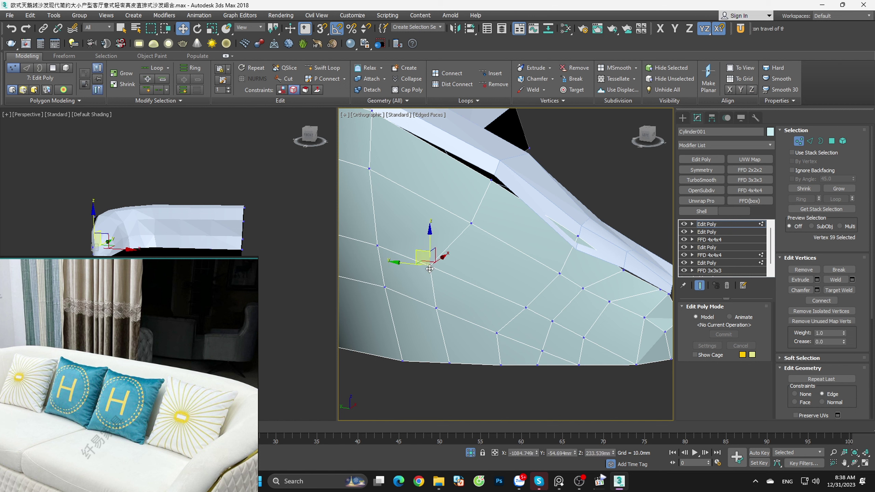
left_click_drag(421, 253, 444, 260)
left_click_drag(437, 307, 440, 300)
left_click(540, 264)
Step: Turn off the edge constraint and lower the vertex under the arm edge
mouse_move(541, 263)
middle_mouse_down("alt")
mouse_move(453, 273)
mouse_move(461, 285)
mouse_move(435, 254)
middle_mouse_up("alt")
left_click(451, 270)
left_click(287, 91)
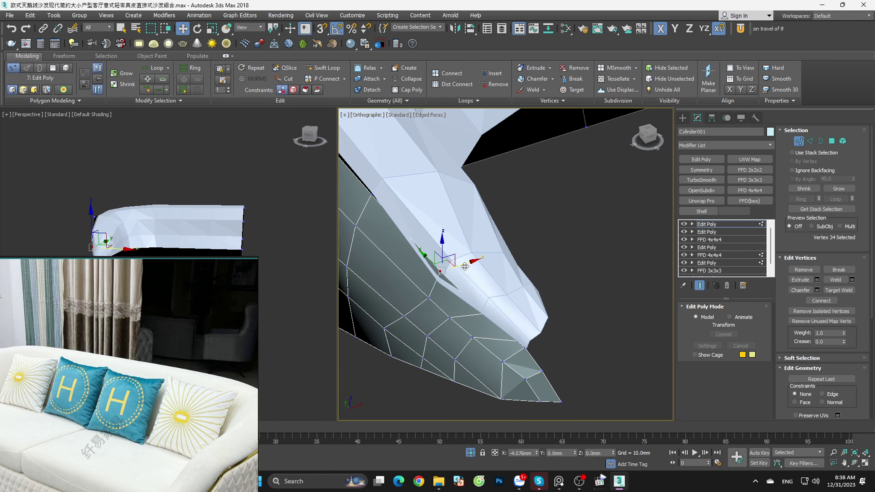
left_click_drag(434, 253, 443, 269)
mouse_move(442, 269)
middle_mouse_down("alt")
mouse_move(562, 280)
mouse_move(522, 244)
mouse_move(409, 269)
middle_mouse_up("alt")
left_click_drag(409, 269, 411, 269)
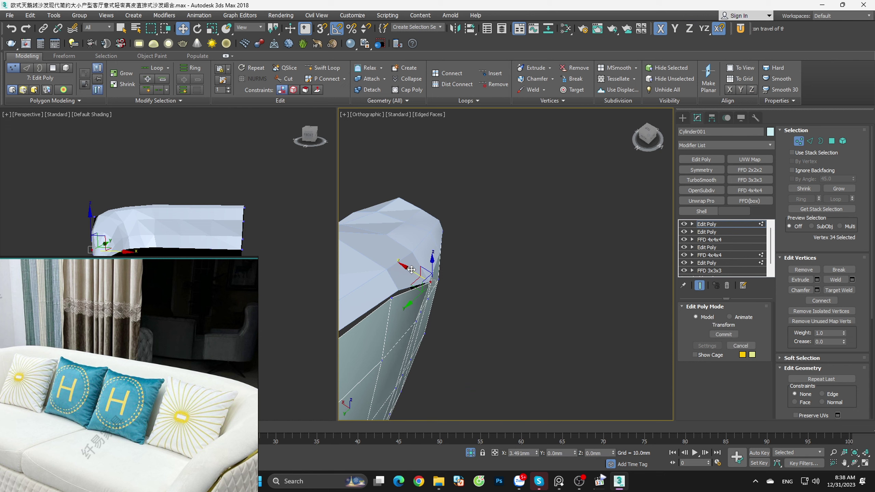
Step: Tuck the next arm-edge vertex against the arm and slide it along X toward the panel
left_click(413, 305)
middle_click_drag(413, 304, 444, 263, "alt")
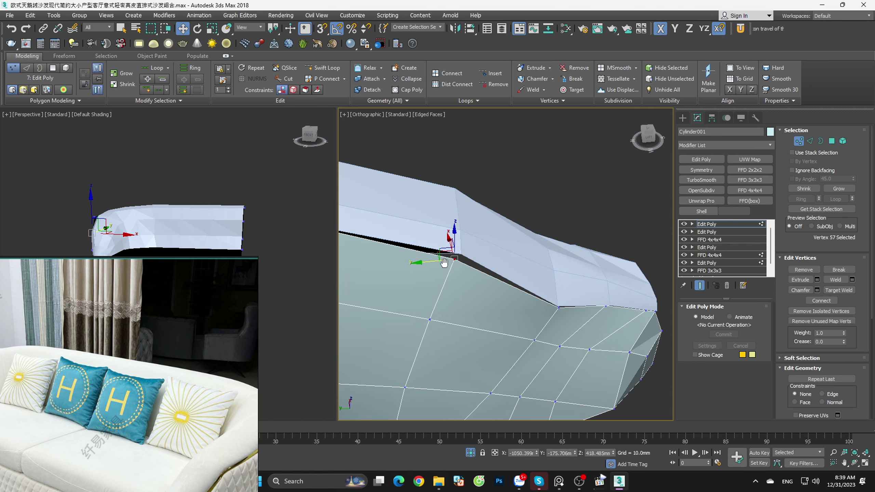
scroll(444, 262, "up", 2)
left_click_drag(442, 261, 438, 259)
middle_click_drag(441, 259, 481, 259, "alt")
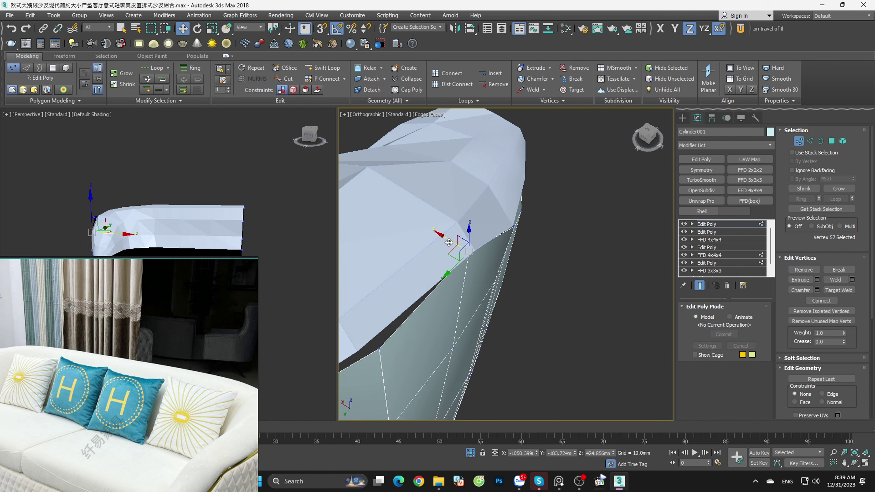
left_click_drag(452, 241, 458, 241)
mouse_move(457, 241)
middle_mouse_down("alt")
mouse_move(466, 276)
mouse_move(407, 253)
mouse_move(482, 221)
middle_mouse_up("alt")
Step: Move another arm-edge vertex along Y to line up the edge with the panel
left_click(489, 211)
left_click_drag(472, 211, 466, 210)
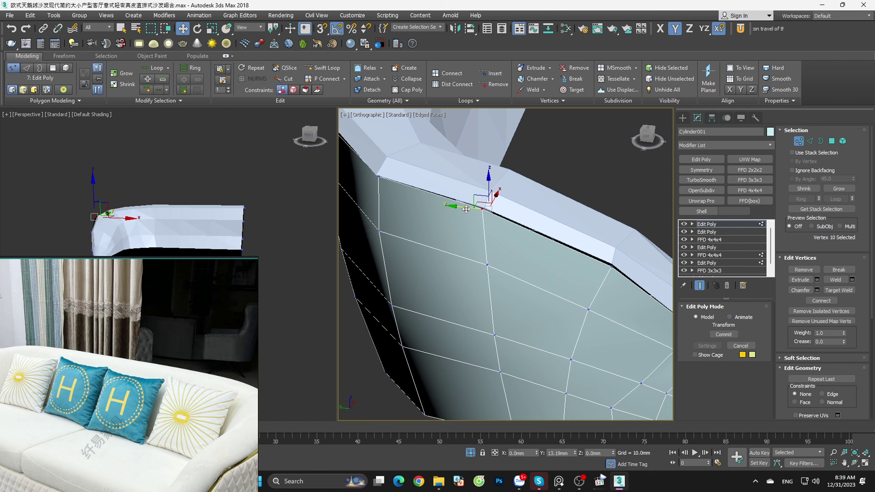
middle_click_drag(469, 208, 584, 305, "alt")
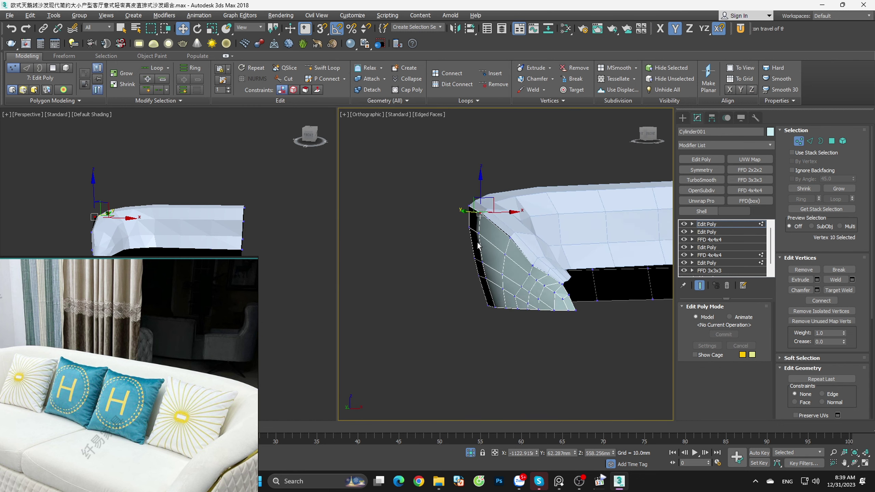
scroll(585, 305, "up", 3)
scroll(575, 303, "up", 1)
Step: Collapse Plane003's modifier stack to a single Editable Poly
scroll(565, 301, "up", 2)
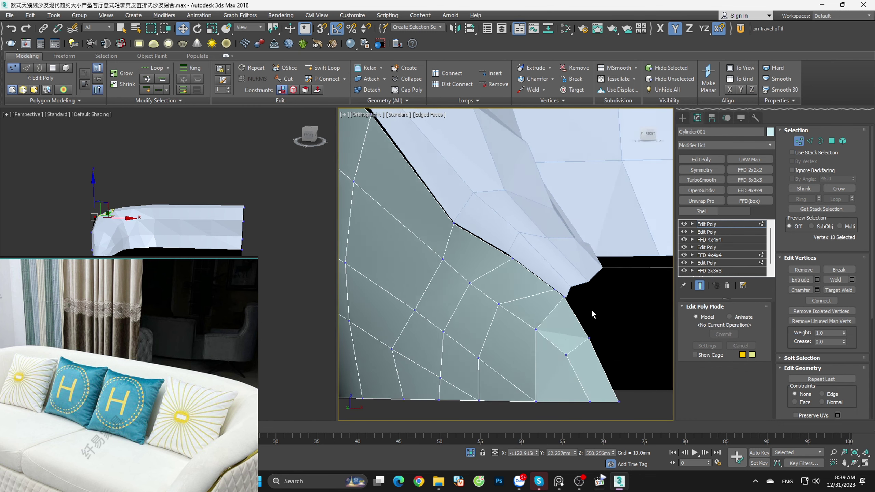
scroll(554, 298, "up", 2)
scroll(555, 298, "up", 2)
left_click(798, 140)
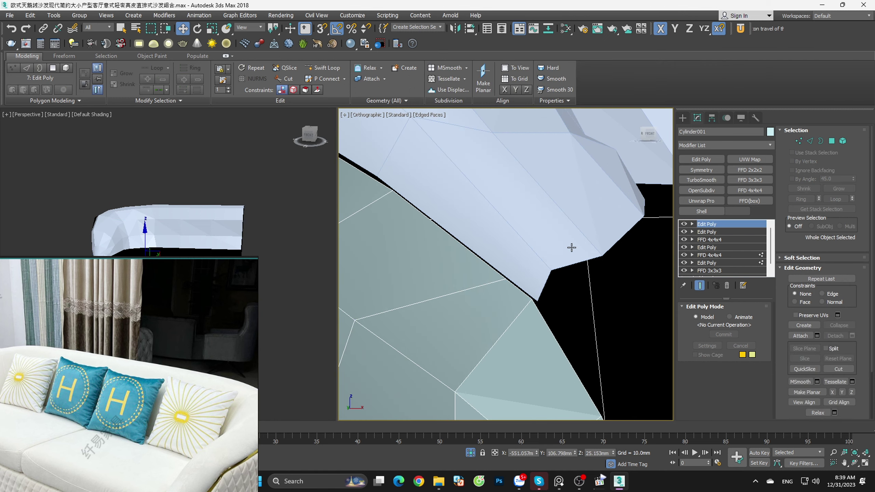
left_click(569, 250)
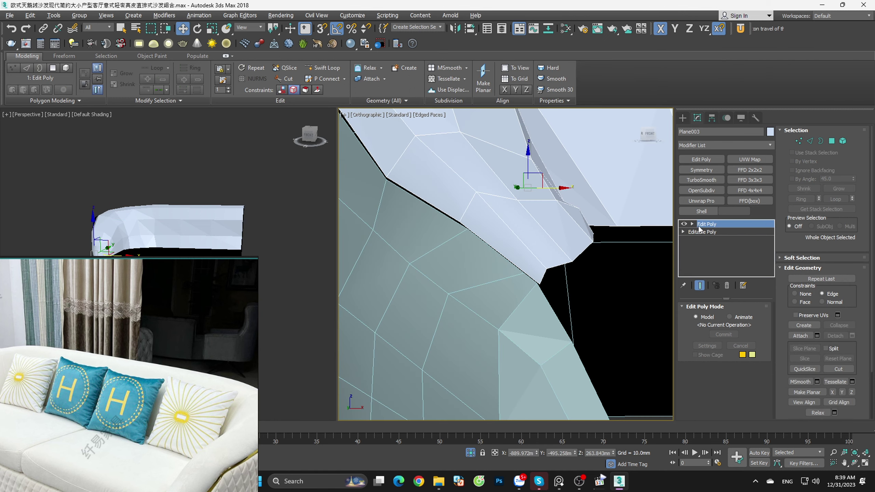
right_click(699, 229)
left_click(714, 305)
left_click(496, 279)
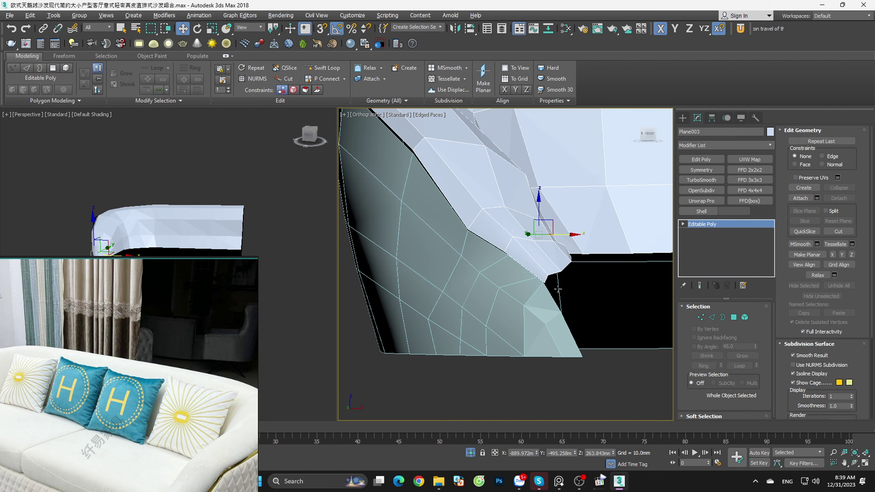
Step: Cut new edges across Plane003's arm faces near its lower edge
scroll(558, 289, "up", 2)
scroll(493, 299, "up", 2)
scroll(482, 300, "up", 2)
key("alt+c")
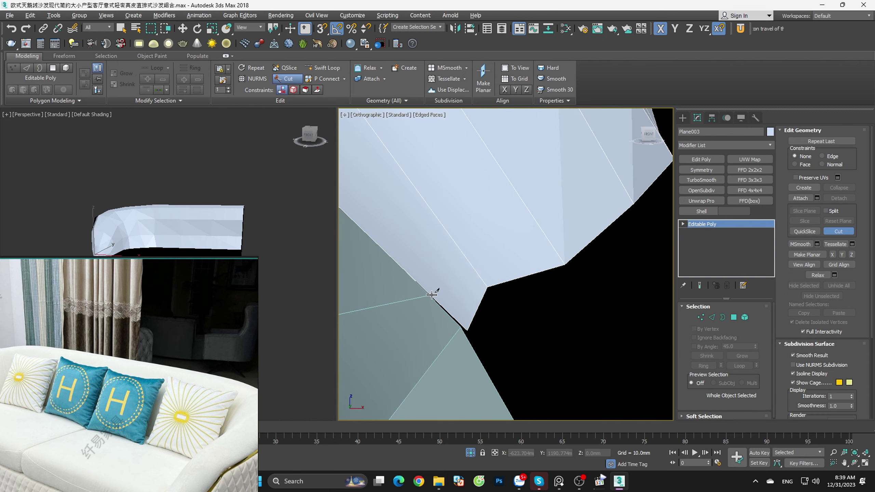
scroll(466, 257, "down", 2)
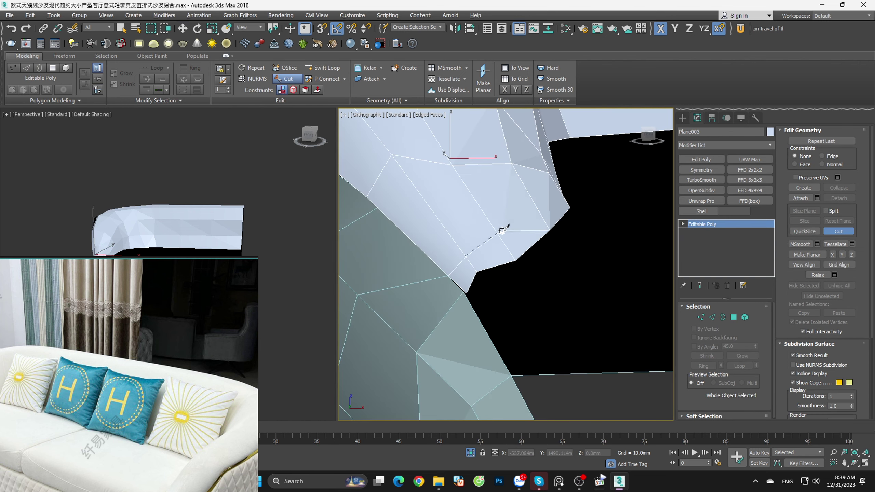
scroll(497, 234, "down", 2)
middle_click_drag(516, 276, 424, 241)
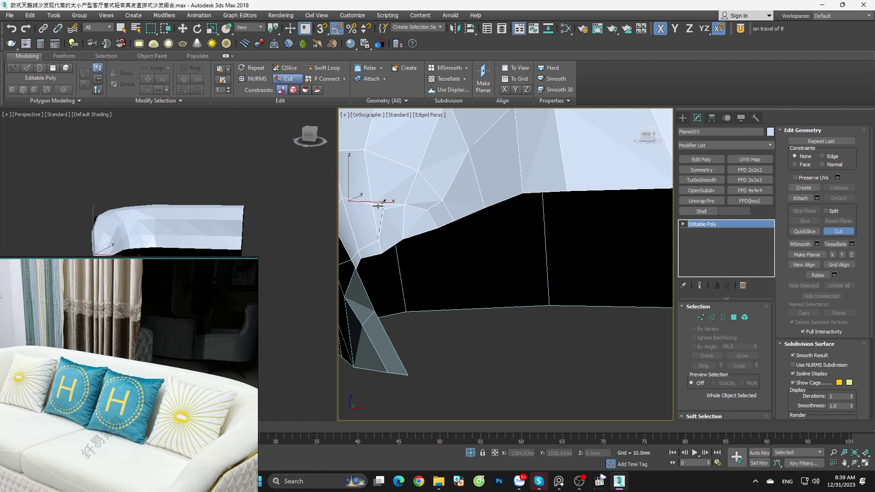
scroll(423, 240, "up", 2)
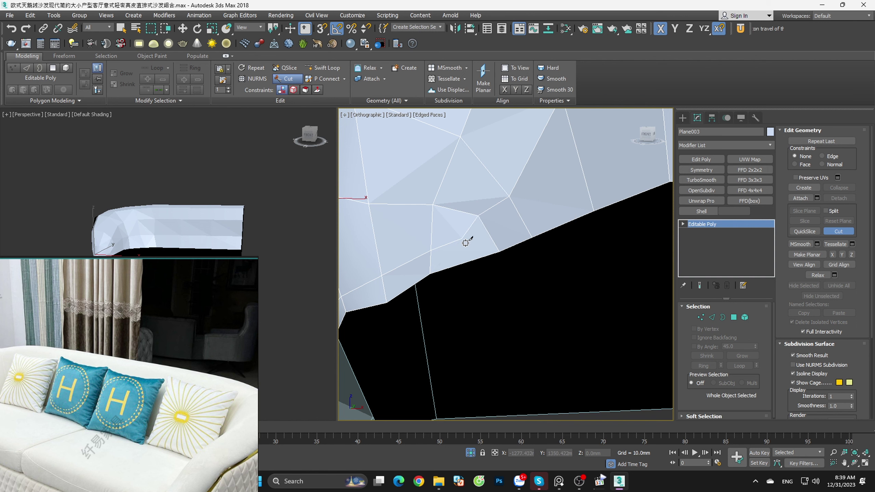
scroll(505, 276, "down", 2)
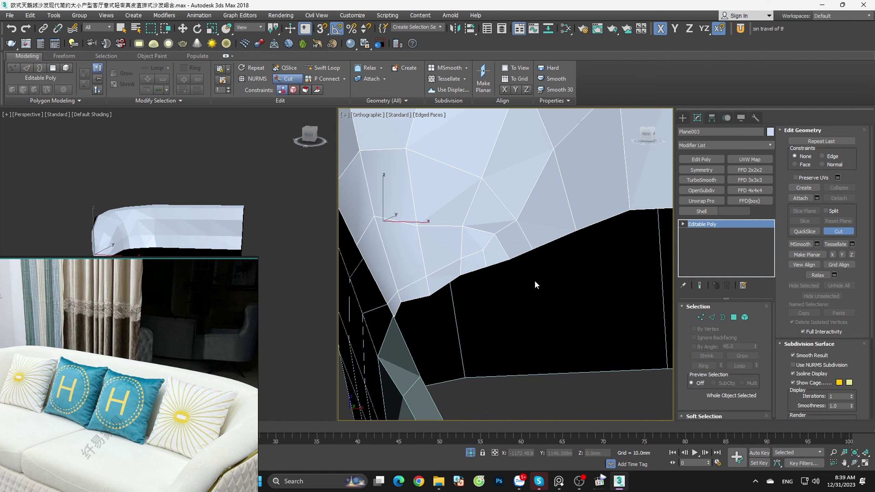
key("w")
middle_click_drag(530, 289, 595, 315, "alt")
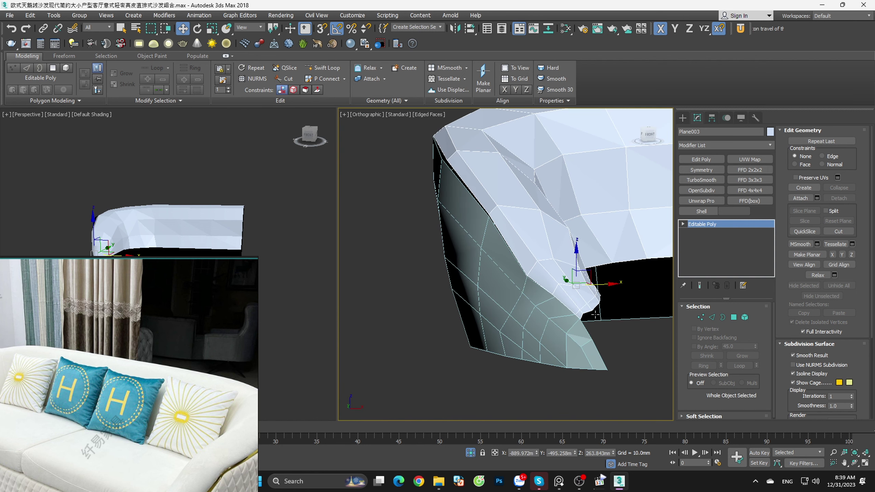
Step: Apply TurboSmooth to Plane003, removing the smoothing from the arm piece
key("ctrl+z")
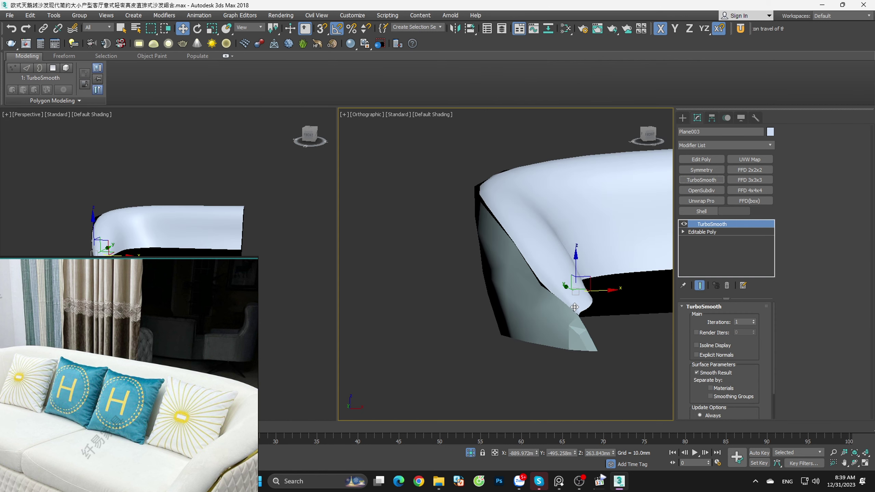
left_click(700, 180)
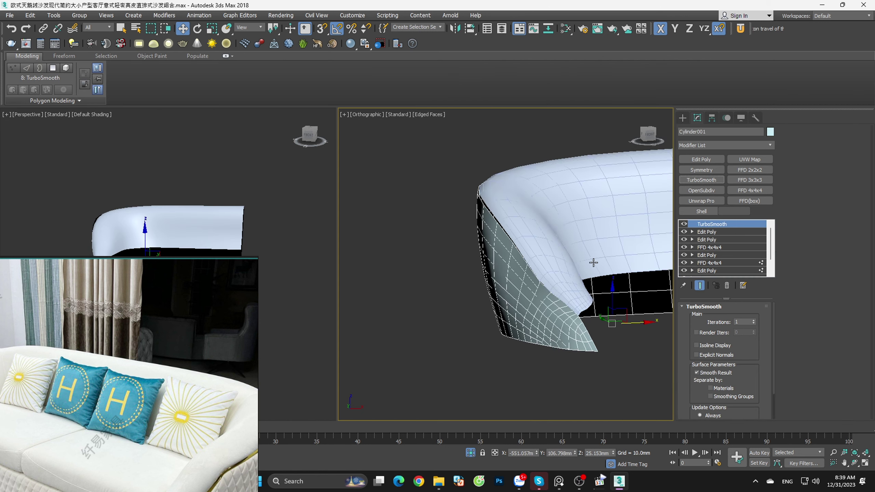
mouse_move(585, 260)
middle_mouse_down("alt")
mouse_move(608, 316)
mouse_move(587, 314)
middle_mouse_up("alt")
scroll(588, 313, "up", 5)
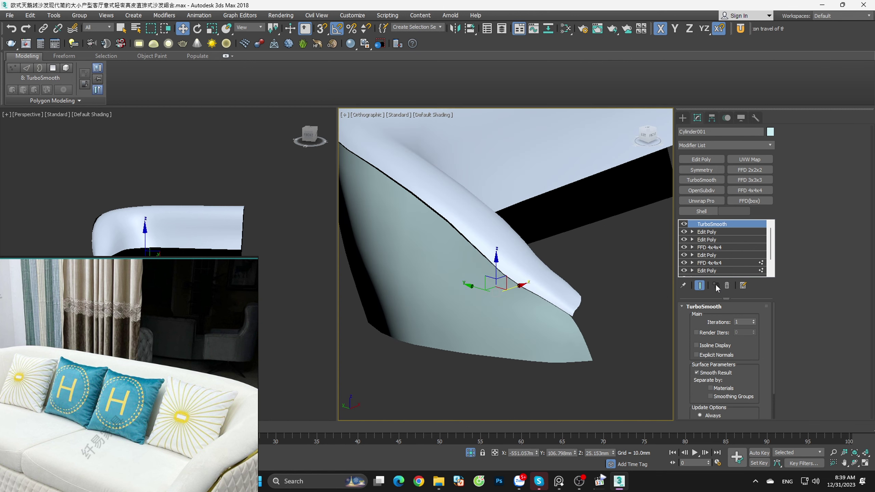
left_click(727, 285)
Step: In Top view, snap-drag an independent Copy clone of both sofa pieces
key("t")
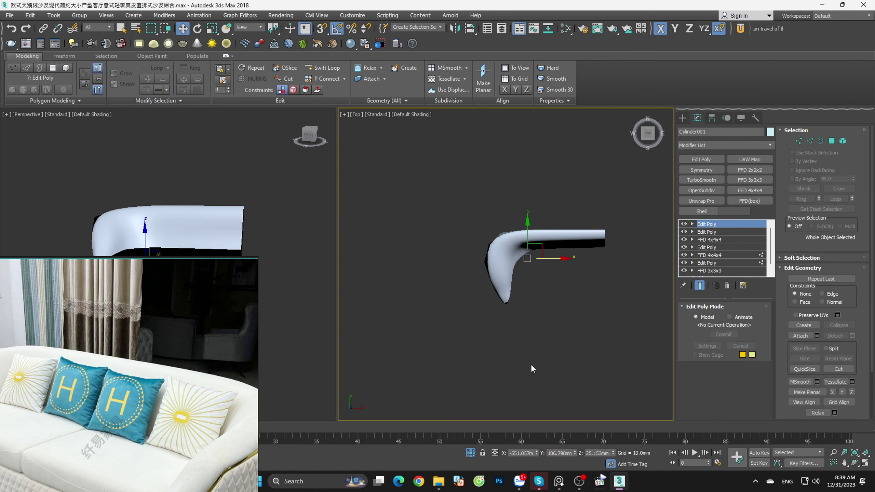
key("ctrl+a")
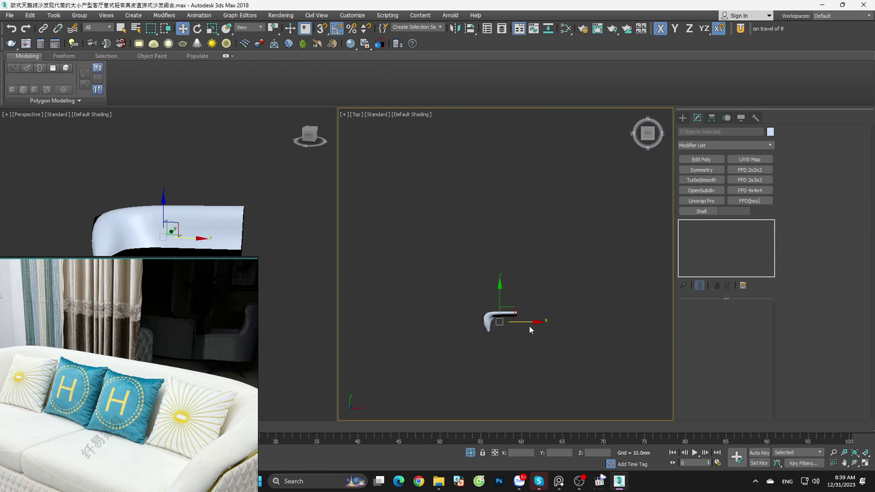
key("s")
left_click_drag(529, 325, 461, 281, "shift")
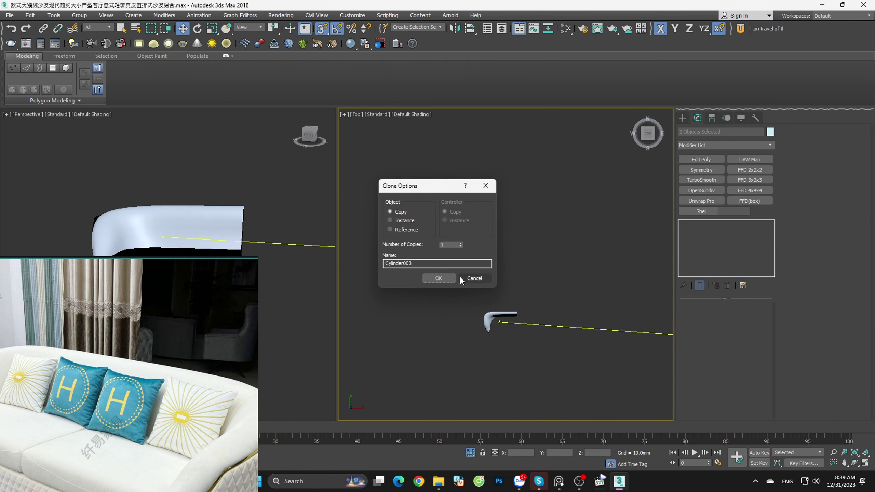
left_click(437, 278)
Step: Maximize the view with edged faces and select the arm piece Cylinder001
key("alt+w")
middle_click_drag(418, 235, 547, 285, "alt")
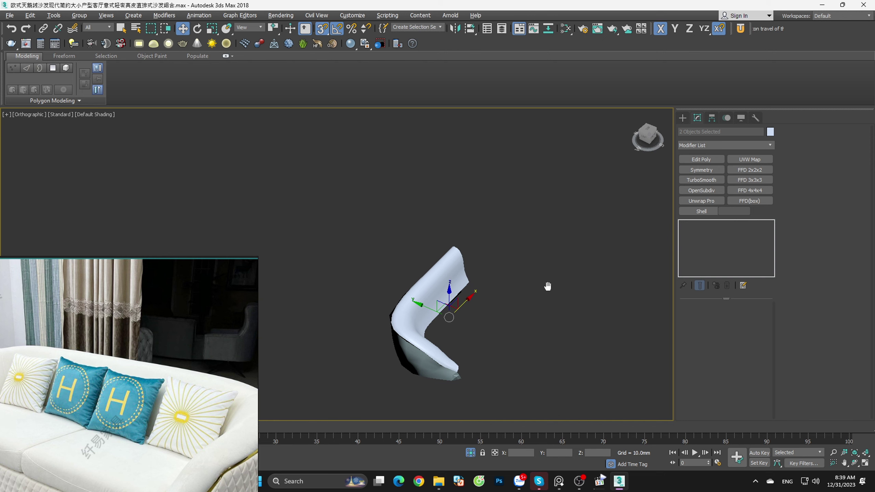
scroll(421, 303, "up", 5)
key("F4")
left_click(437, 265)
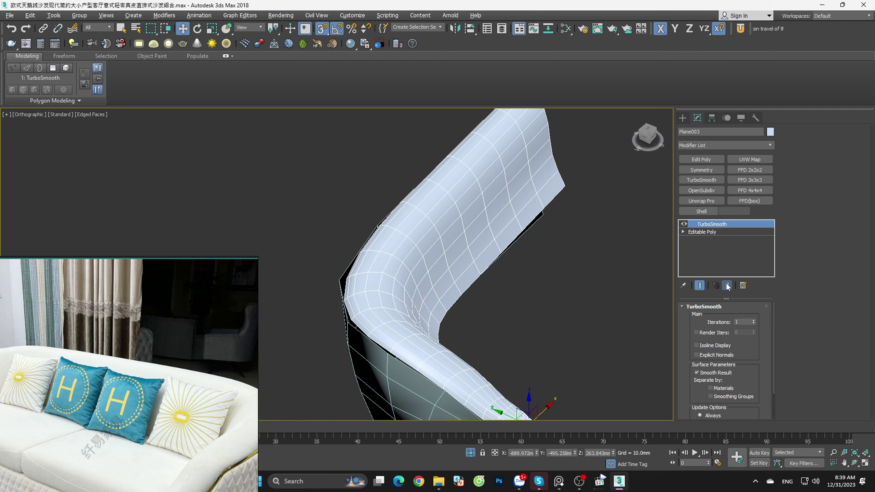
left_click(529, 280)
middle_click_drag(529, 280, 523, 336, "alt")
scroll(482, 342, "up", 3)
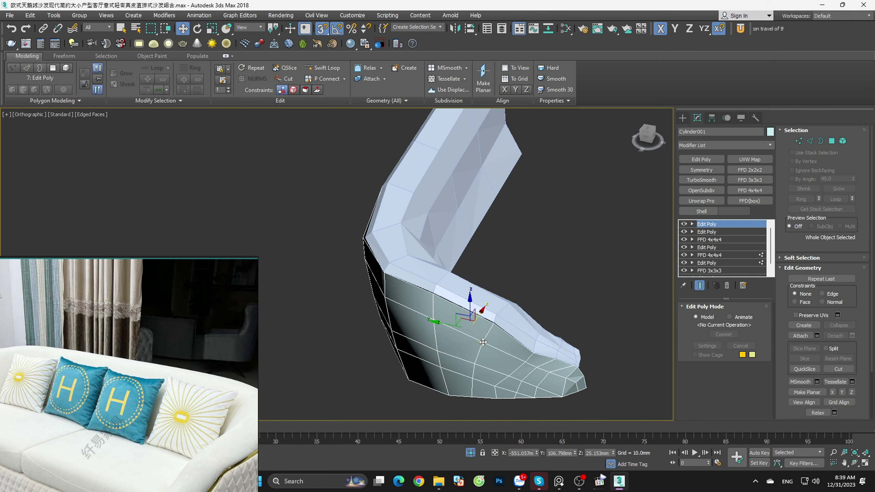
Step: Collapse Cylinder001's stack to one Editable Poly and expand its editing rollout
right_click(715, 226)
left_click(744, 311)
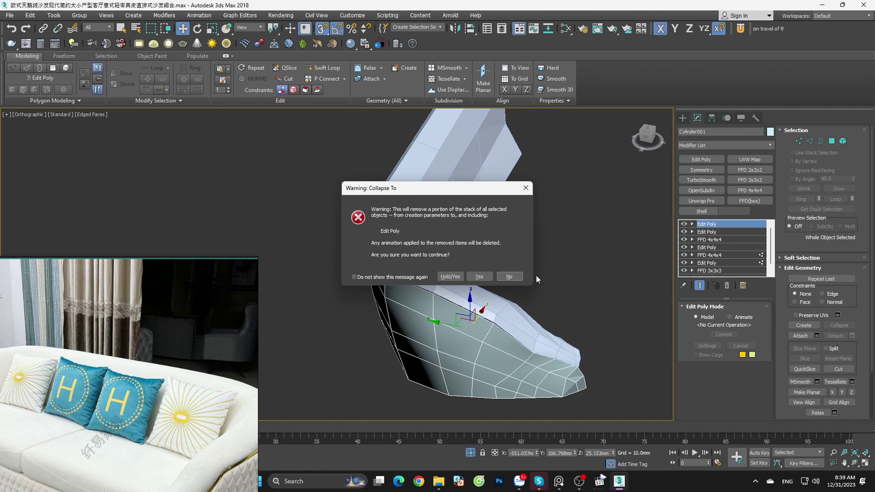
left_click(486, 277)
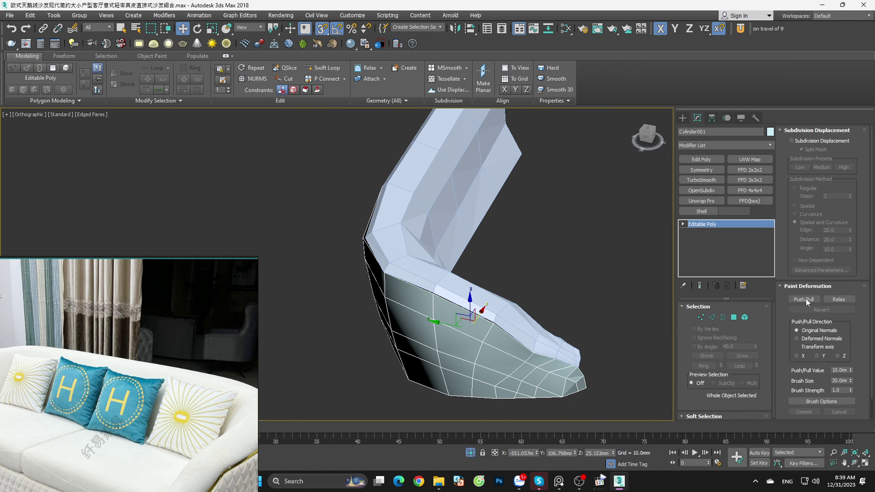
scroll(806, 331, "down", 1)
scroll(808, 372, "down", 1)
left_click(801, 401)
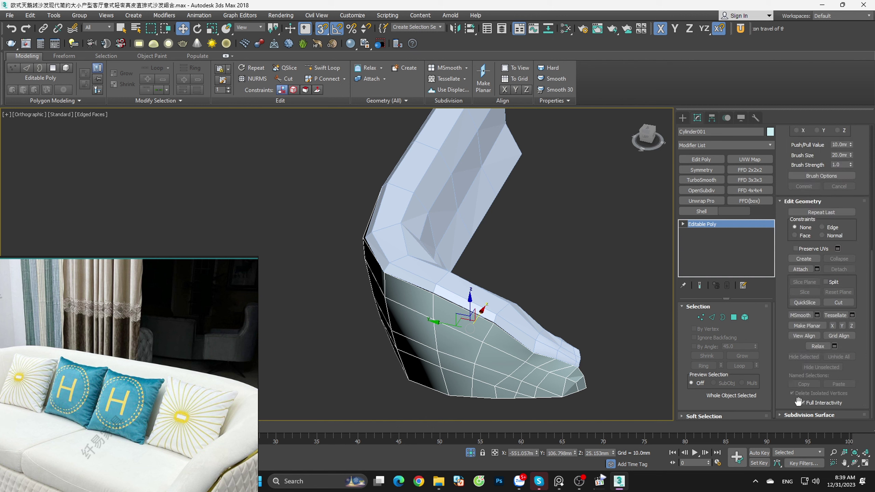
Step: In Vertex mode, Target Weld the first stray arm vertex onto its neighbour
key("1")
middle_click_drag(483, 310, 536, 370, "alt")
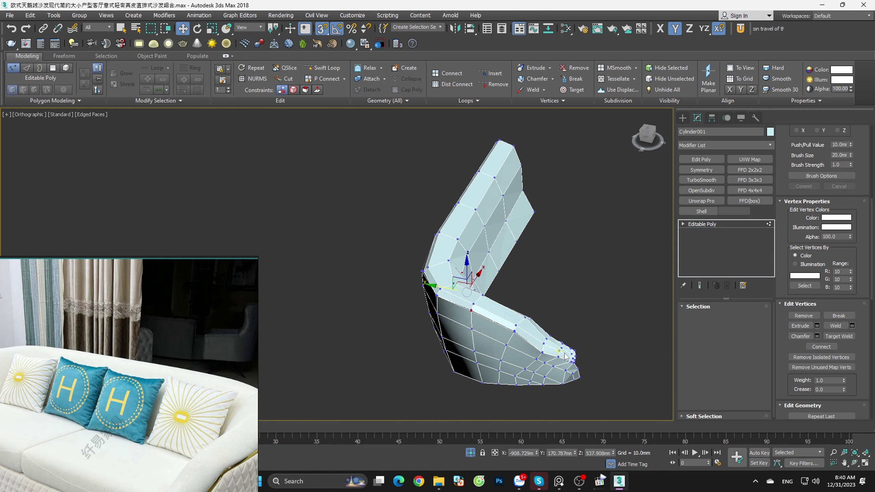
scroll(530, 358, "up", 3)
scroll(517, 331, "up", 4)
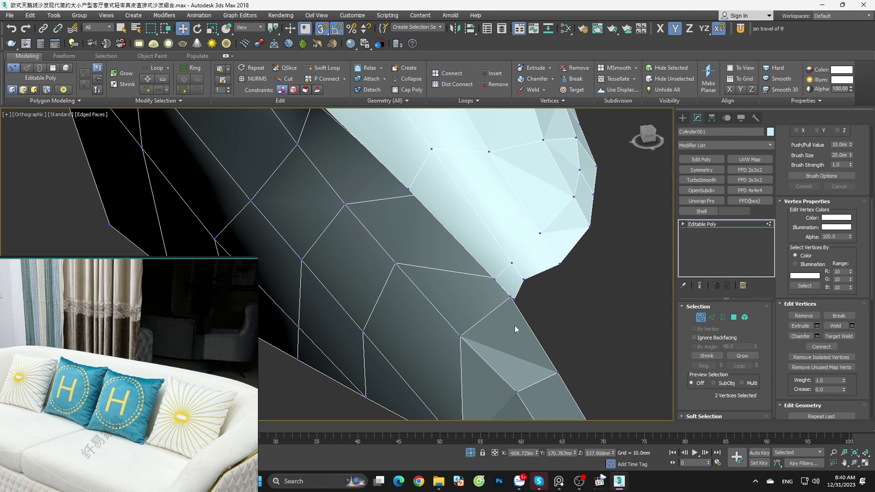
scroll(527, 303, "up", 3)
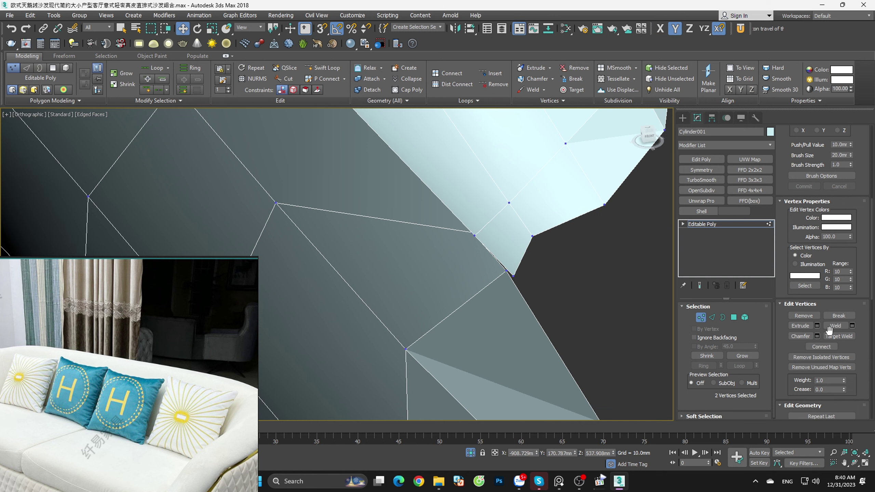
left_click(837, 336)
left_click(512, 278)
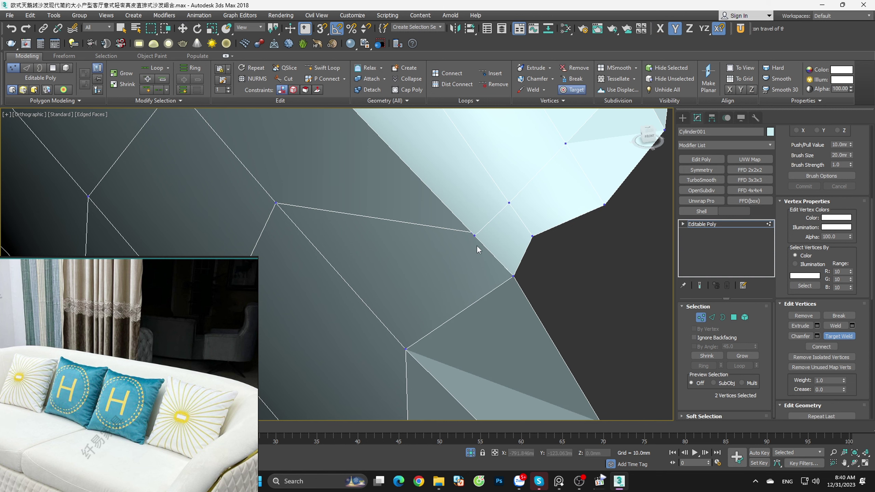
Step: Use wireframe view to find the next arm vertex pairs and weld two of them
key("F3")
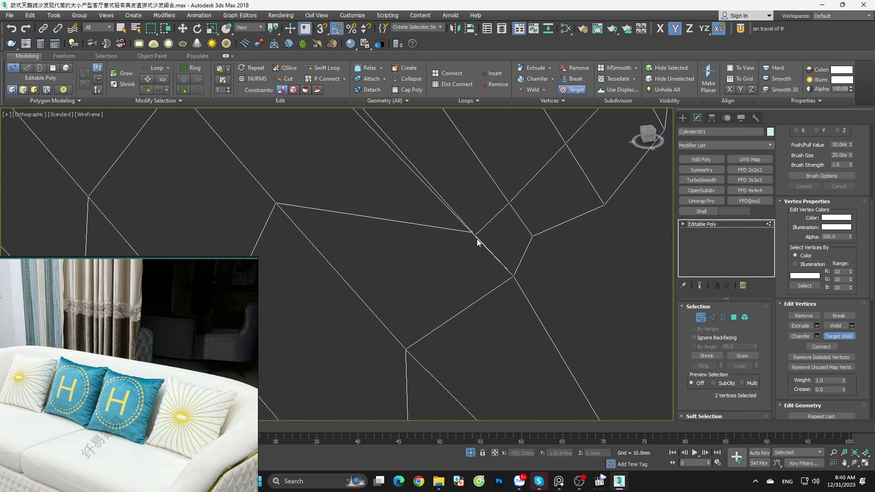
middle_click_drag(474, 237, 481, 279)
scroll(417, 221, "down", 2)
key("F3")
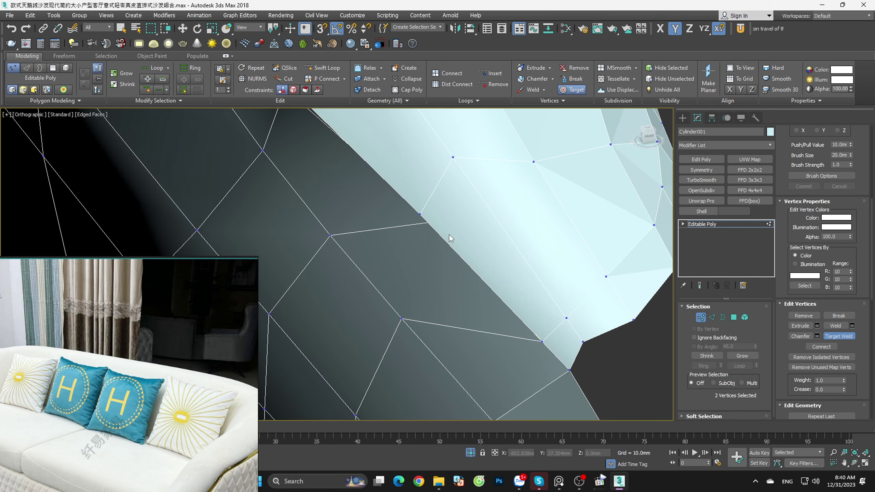
key("F3")
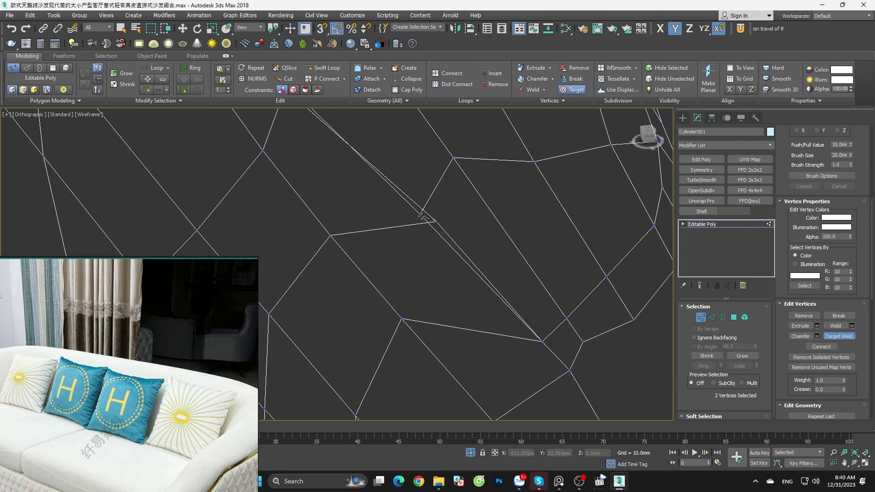
scroll(418, 214, "down", 2)
scroll(385, 204, "up", 2)
scroll(386, 210, "up", 3)
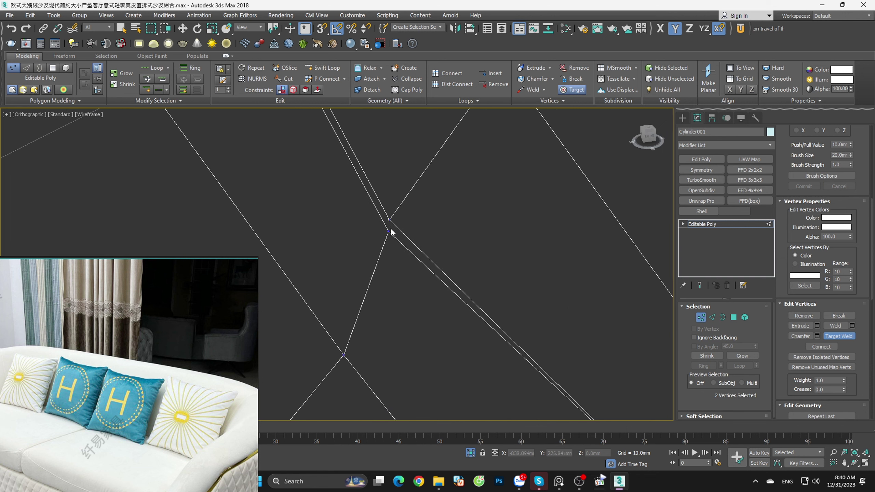
scroll(414, 270, "down", 3)
scroll(414, 256, "down", 2)
middle_click_drag(401, 235, 495, 355)
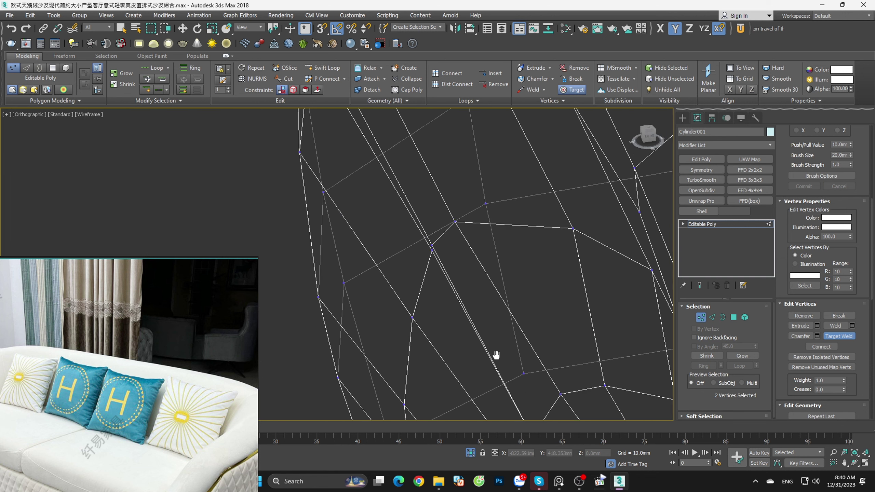
scroll(431, 280, "up", 5)
scroll(447, 320, "down", 2)
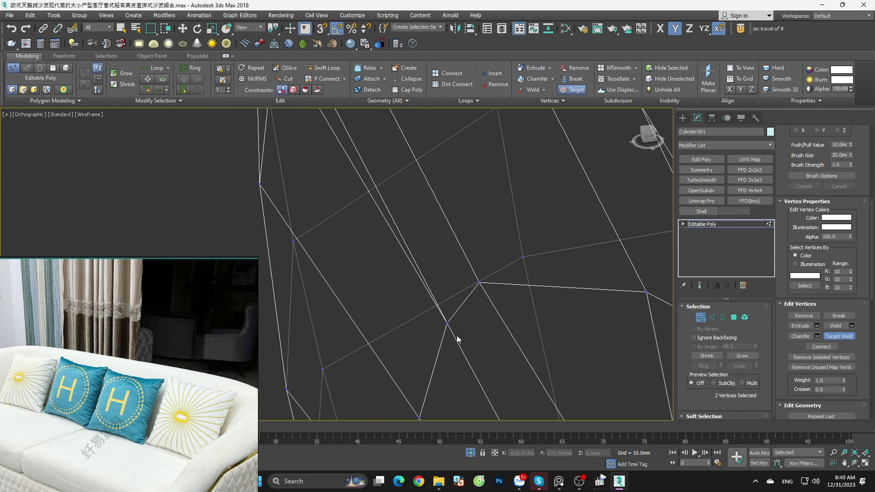
scroll(431, 278, "down", 1)
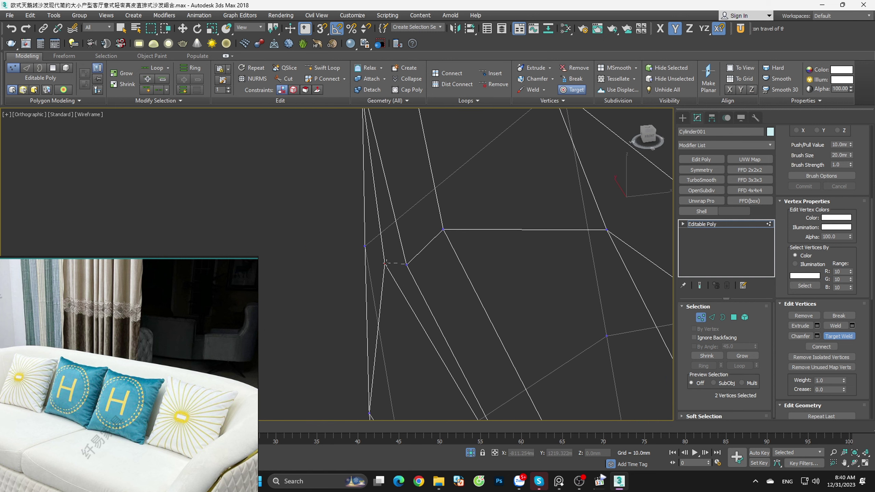
scroll(386, 263, "down", 3)
key("F3")
middle_click_drag(440, 316, 512, 321, "alt")
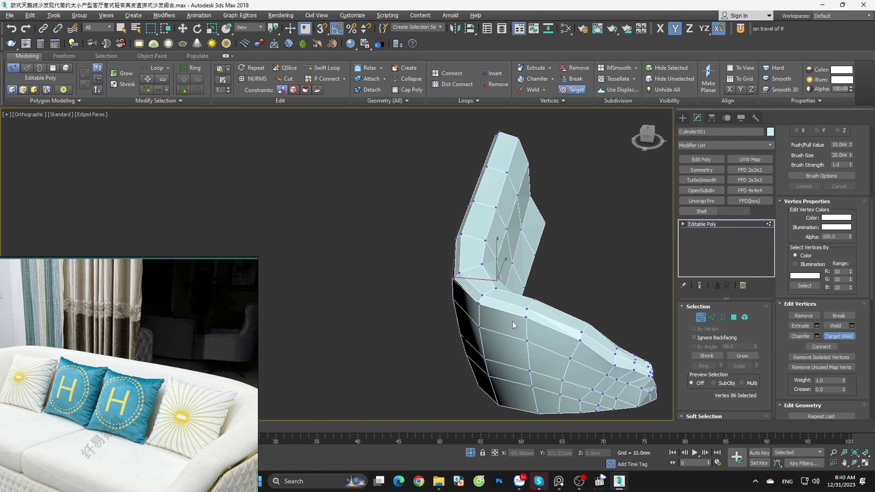
scroll(478, 301, "up", 3)
scroll(452, 327, "up", 4)
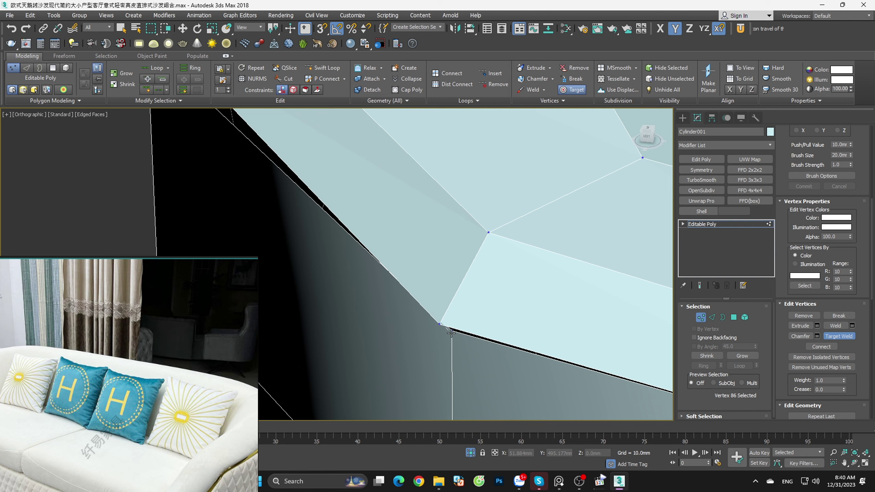
left_click(488, 349)
scroll(488, 349, "down", 3)
middle_click_drag(442, 313, 496, 304, "alt")
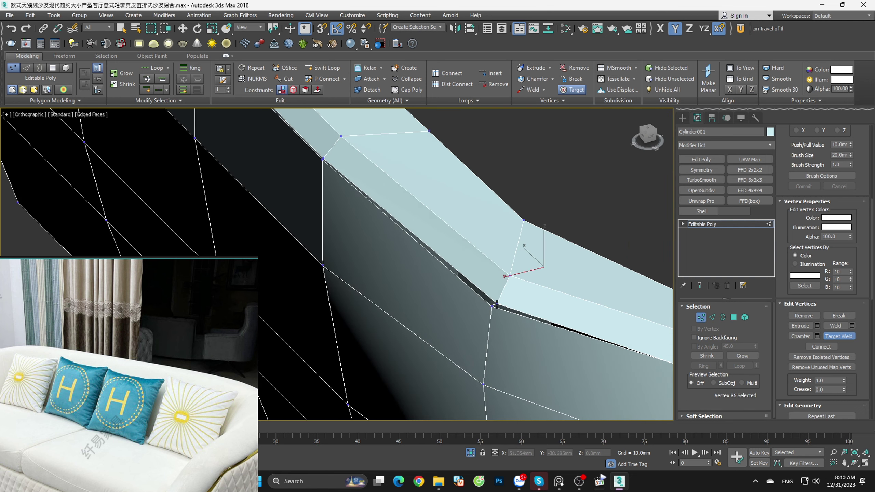
scroll(492, 308, "down", 2)
left_click(455, 307)
Step: Weld the remaining four arm vertex pairs, bringing the vertex count down to 80
scroll(442, 240, "up", 3)
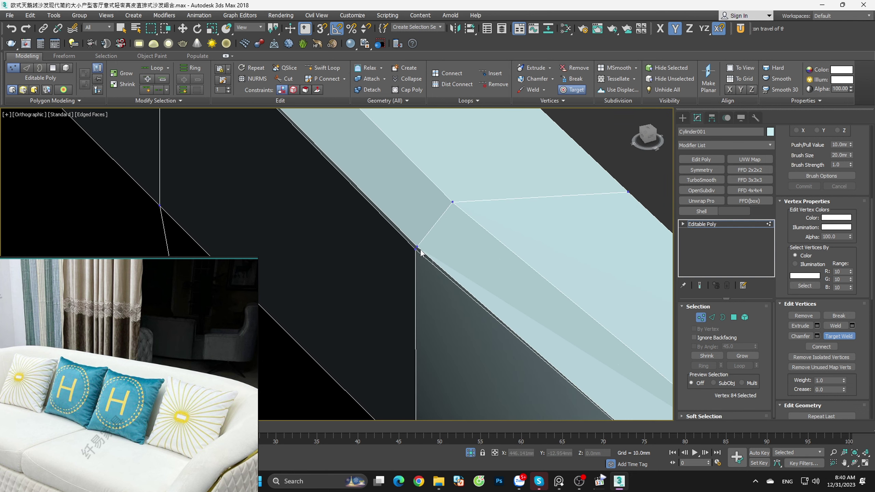
scroll(418, 252, "down", 3)
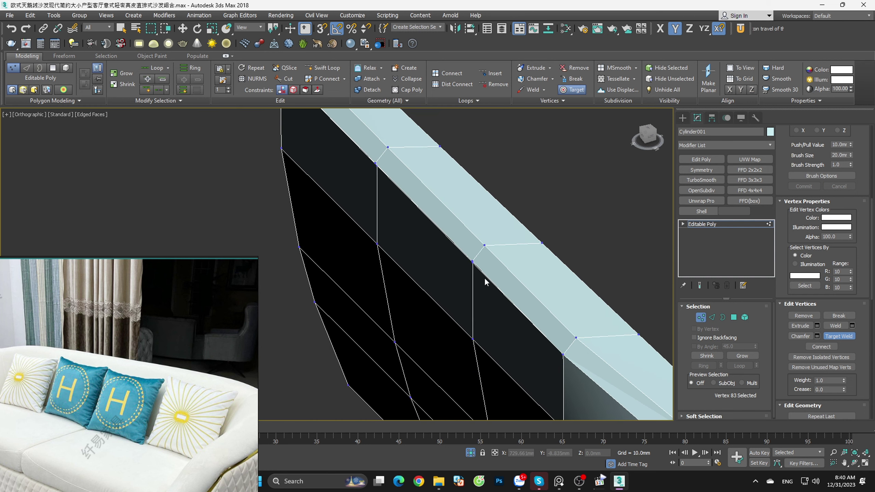
left_click(484, 278)
scroll(460, 253, "up", 3)
scroll(463, 264, "down", 3)
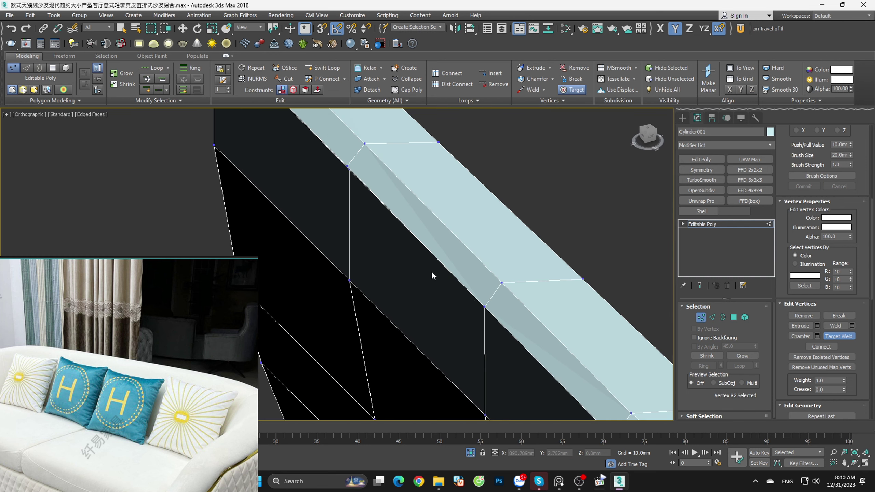
left_click(431, 271)
scroll(471, 254, "up", 3)
scroll(453, 232, "down", 3)
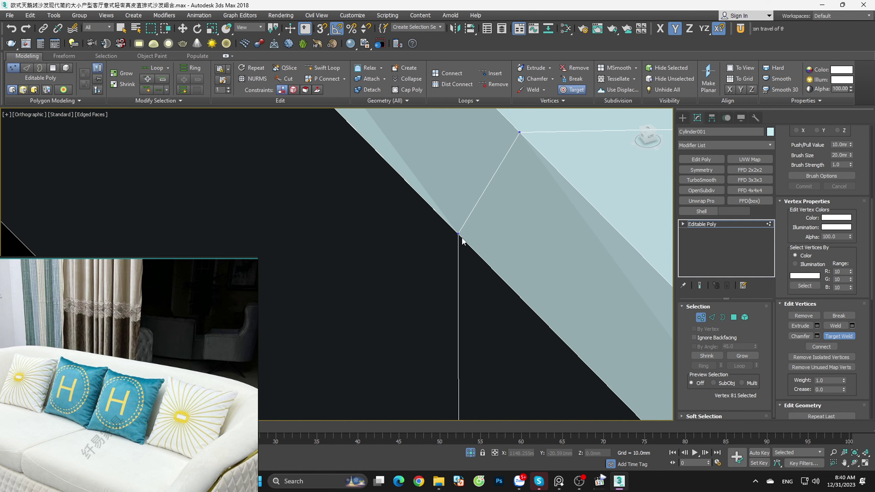
left_click(509, 325)
scroll(442, 283, "up", 3)
scroll(383, 188, "up", 2)
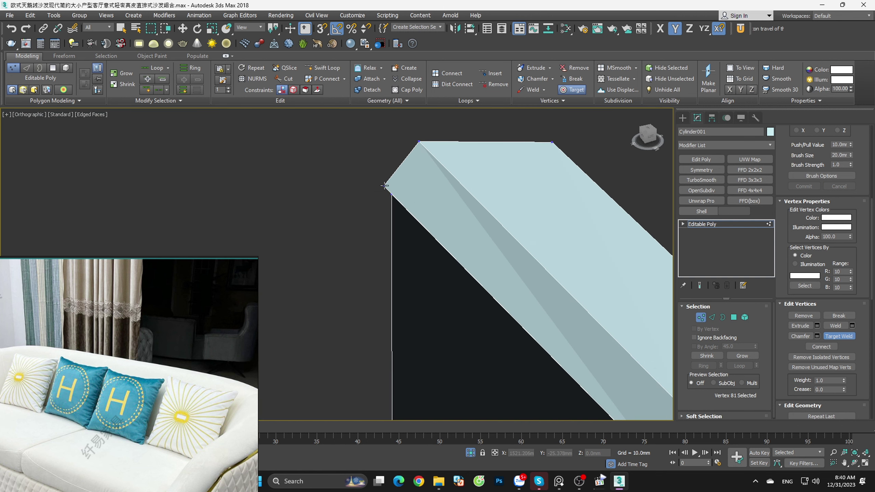
left_click(393, 193)
Step: Leave vertex editing and add an OpenSubdiv modifier to smooth the sofa shell
key("w")
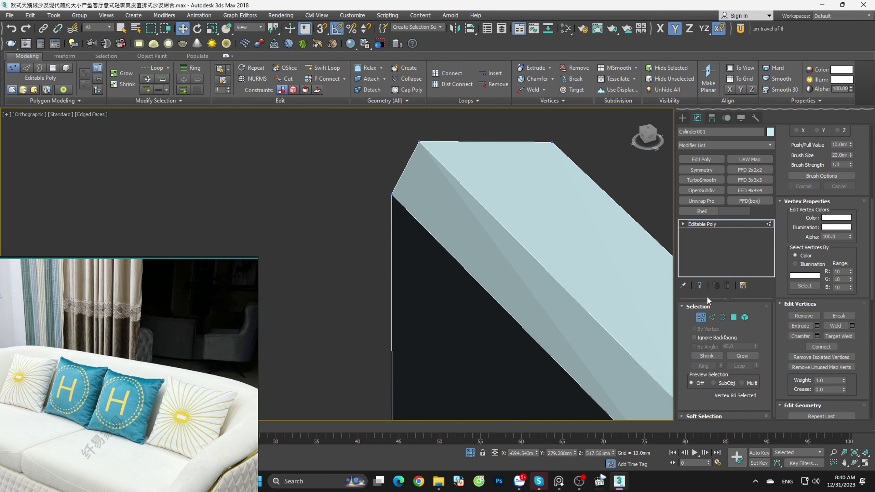
left_click(700, 317)
left_click(701, 191)
Step: Hide face edges, zoom extents in Front view, end Isolate Selection, then orbit to a 3/4 view
key("F4")
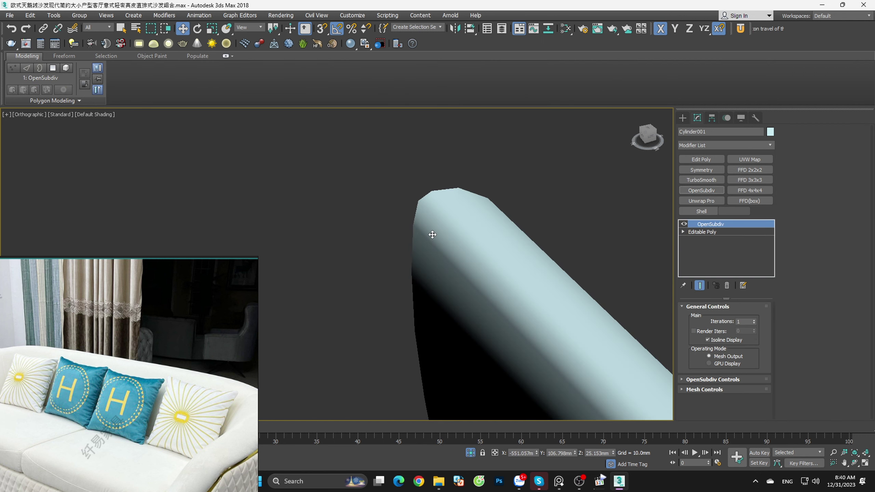
scroll(432, 234, "down", 2)
scroll(503, 317, "down", 3)
mouse_move(503, 317)
middle_mouse_down("alt")
mouse_move(409, 340)
mouse_move(458, 368)
middle_mouse_up("alt")
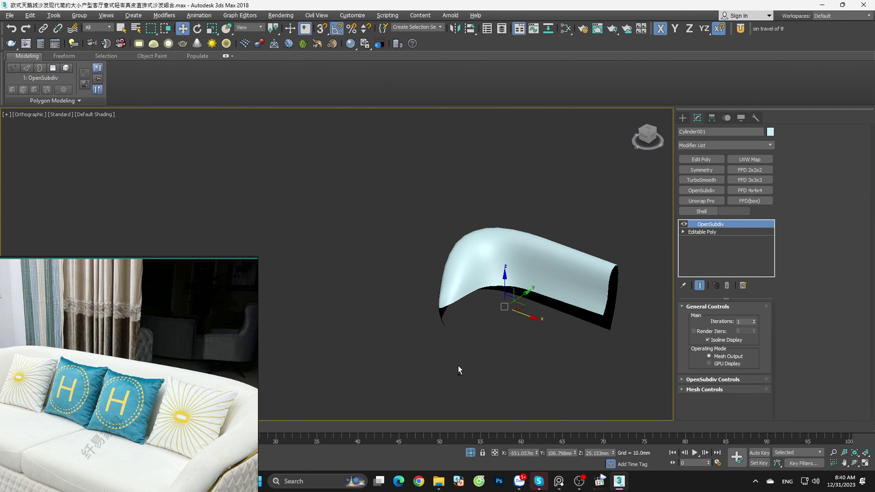
key("f")
key("z")
left_click(471, 452)
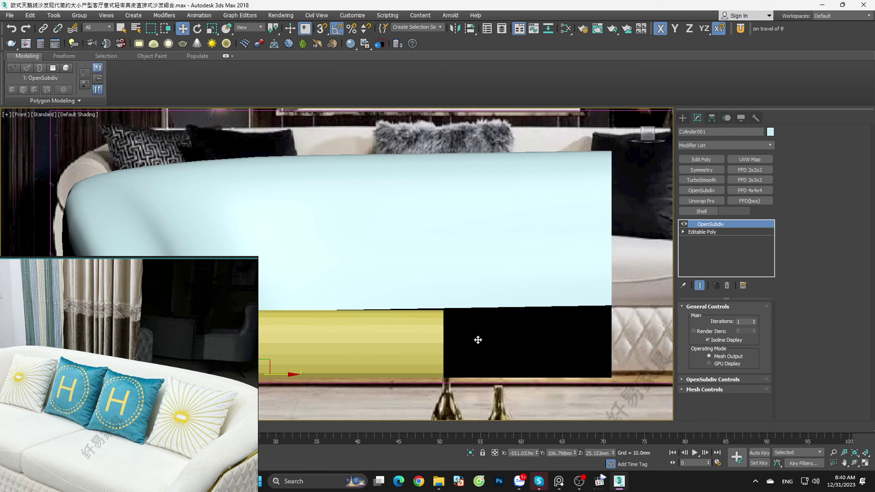
scroll(185, 346, "down", 2)
scroll(431, 338, "down", 2)
mouse_move(432, 337)
middle_mouse_down("alt")
mouse_move(458, 362)
mouse_move(436, 353)
middle_mouse_up("alt")
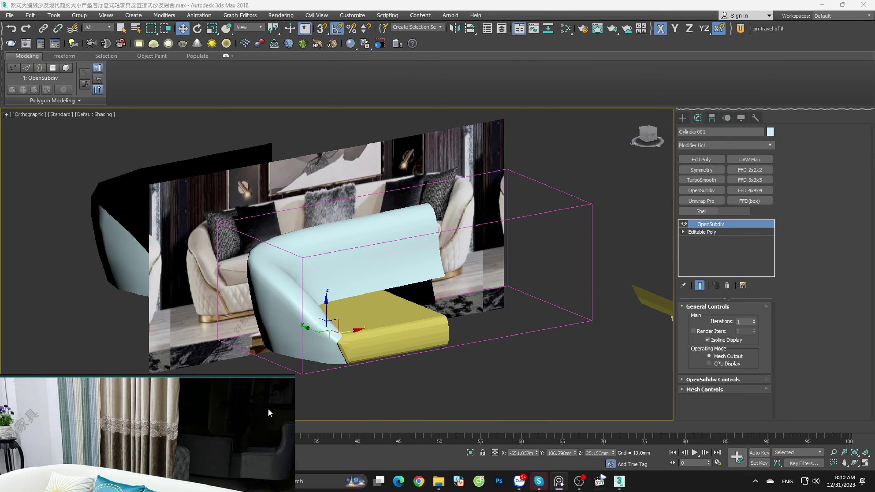
scroll(298, 327, "up", 2)
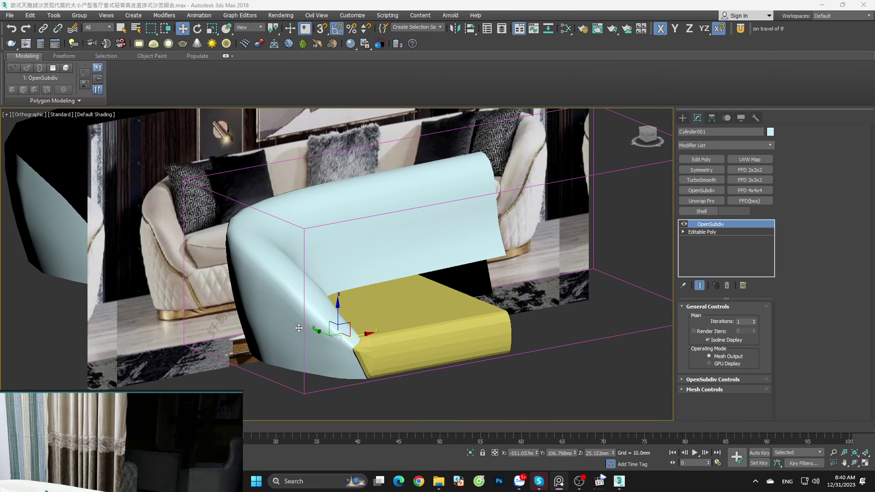
Step: Delete the OpenSubdiv modifier and switch to Edge mode with face edges shown
left_click(727, 285)
key("2")
key("F4")
scroll(358, 303, "up", 5)
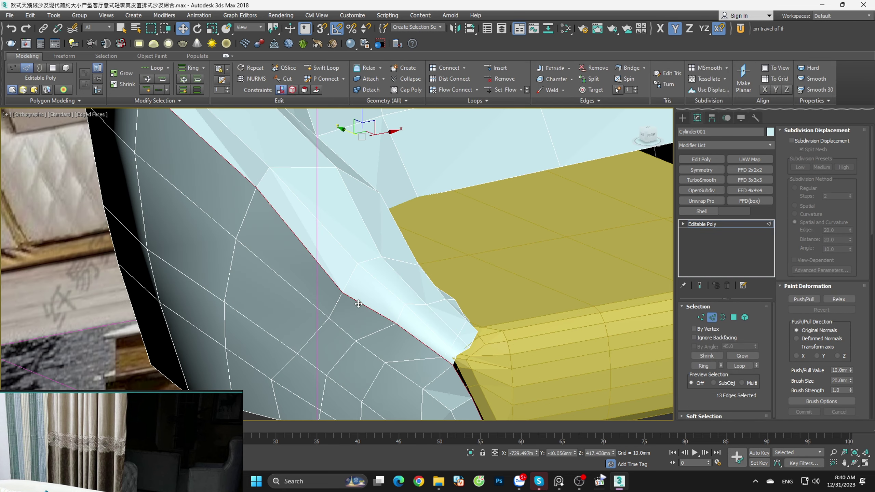
scroll(396, 323, "down", 5)
middle_click_drag(420, 335, 447, 339, "alt")
Step: Select the 11-edge lower seam loop, excluding two extra edges, and enlarge the reference photo
left_click(452, 334)
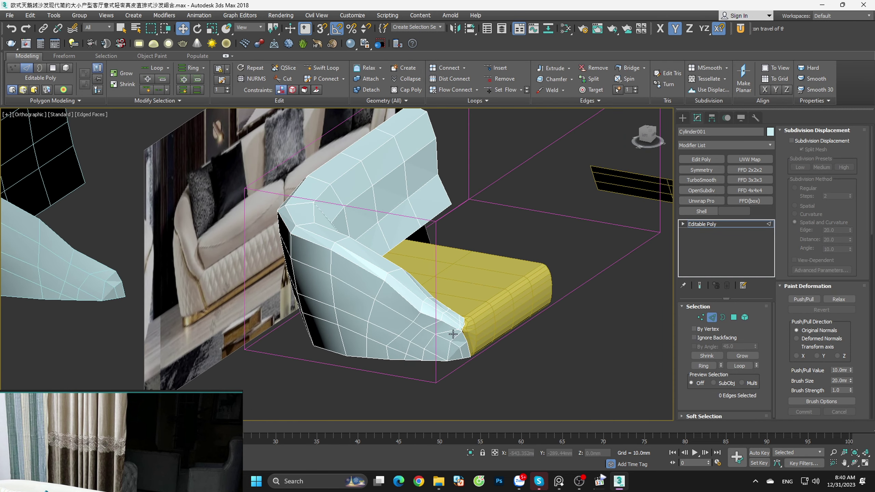
double_click(413, 305)
scroll(477, 370, "up", 4)
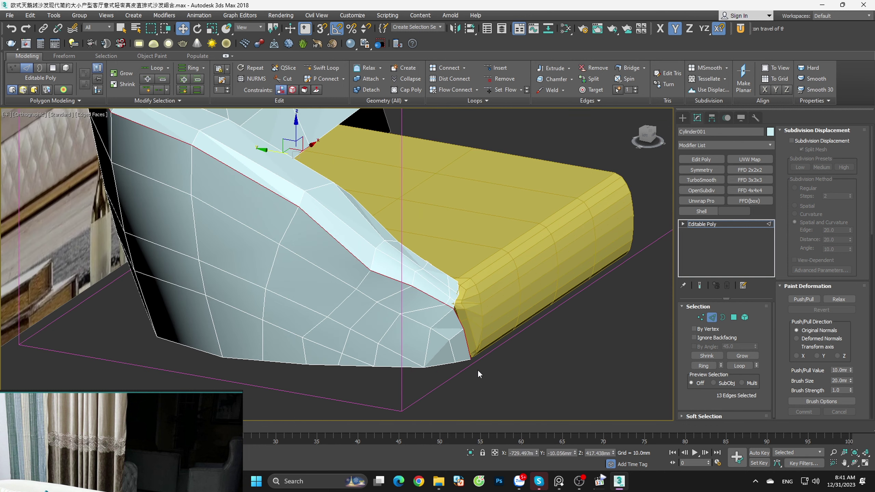
left_click_drag(434, 326, 496, 379, "alt")
scroll(496, 380, "down", 5)
middle_click_drag(496, 380, 566, 380)
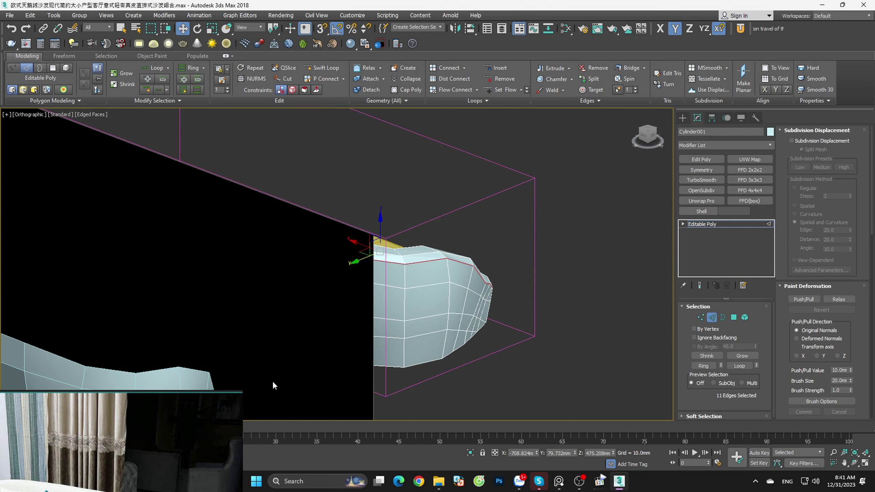
scroll(365, 321, "up", 3)
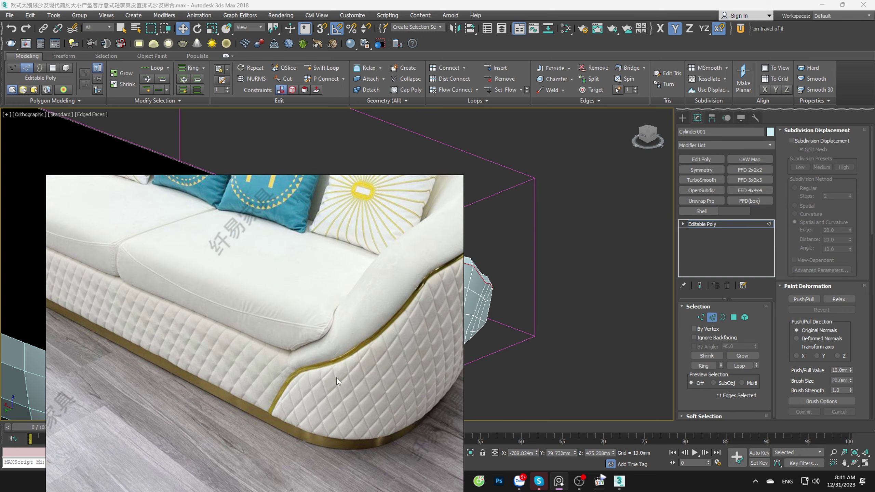
left_click_drag(336, 378, 240, 306)
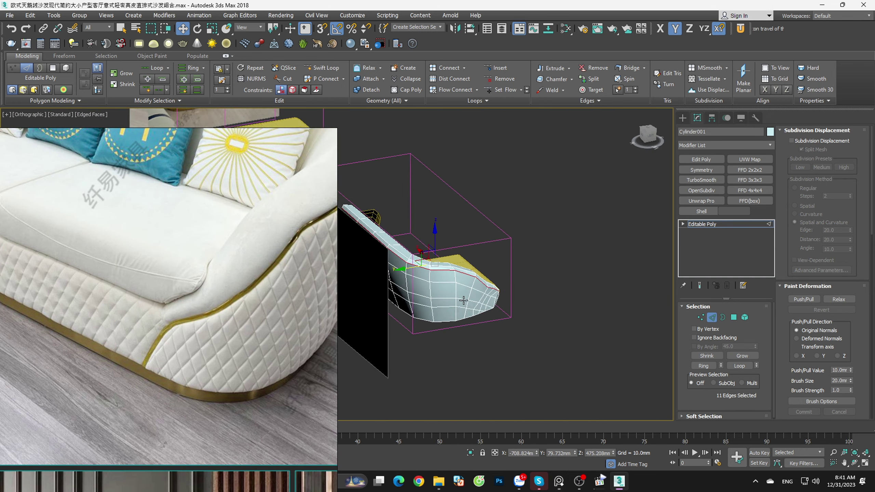
middle_click_drag(471, 280, 470, 300, "alt")
scroll(470, 301, "up", 2)
scroll(470, 303, "up", 3)
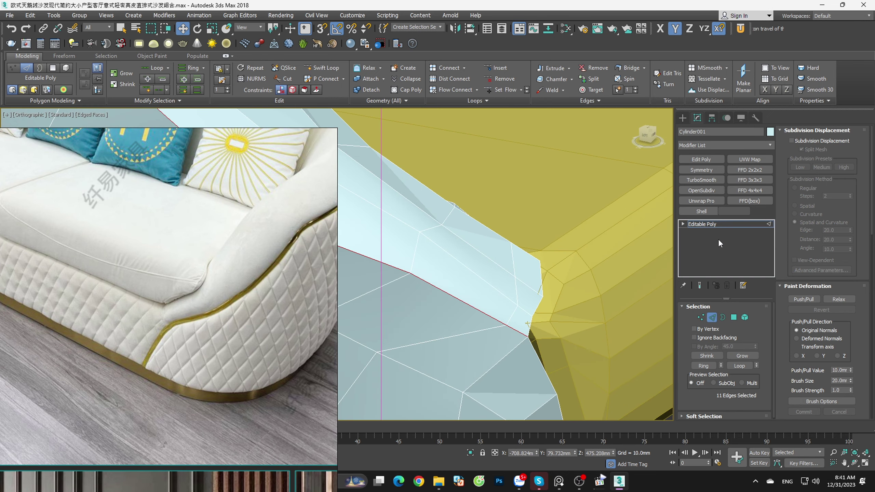
Step: Add an Edit Poly modifier and begin chamfering the 11 selected seam edges
left_click(700, 159)
scroll(491, 340, "up", 3)
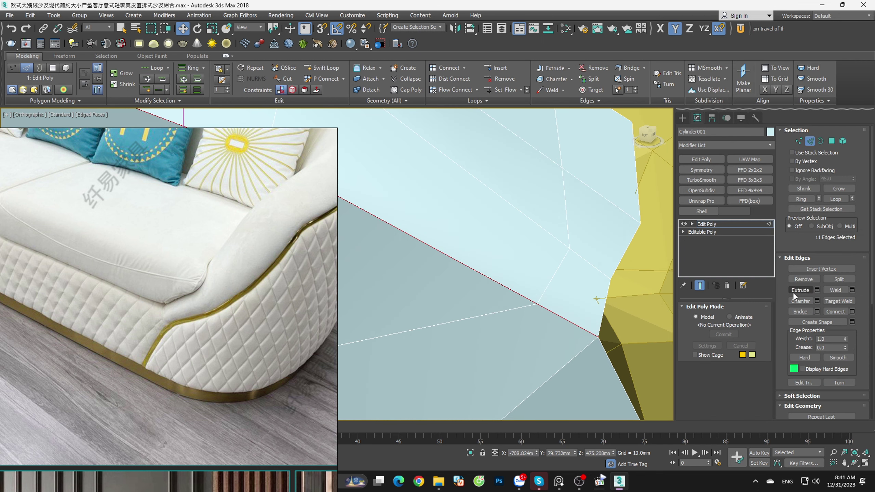
left_click(816, 300)
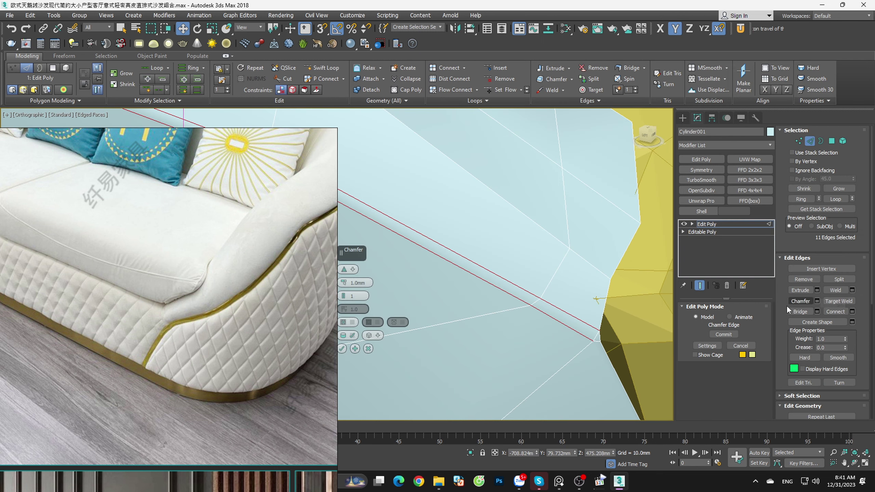
scroll(593, 320, "down", 2)
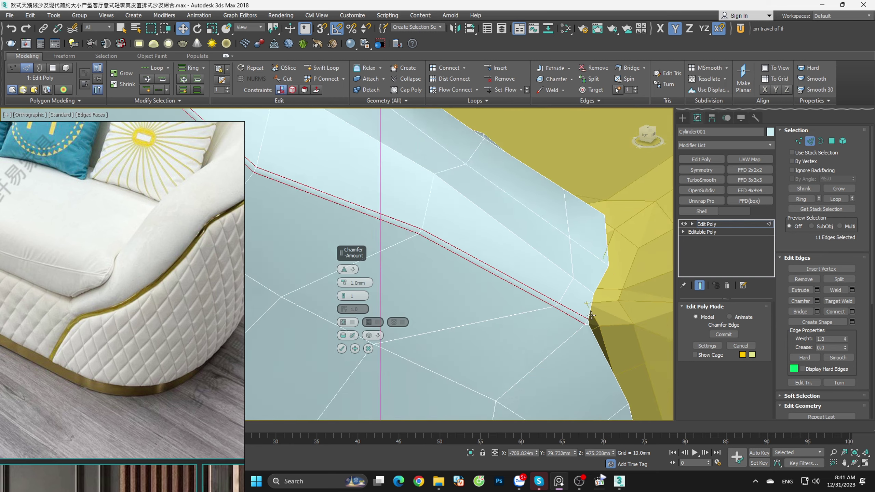
scroll(593, 320, "down", 3)
scroll(593, 320, "up", 2)
scroll(445, 308, "up", 2)
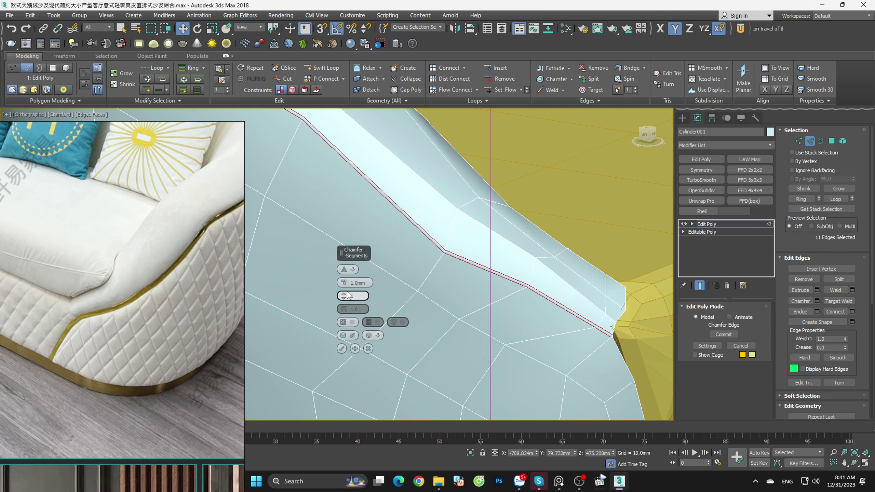
left_click_drag(343, 282, 343, 277)
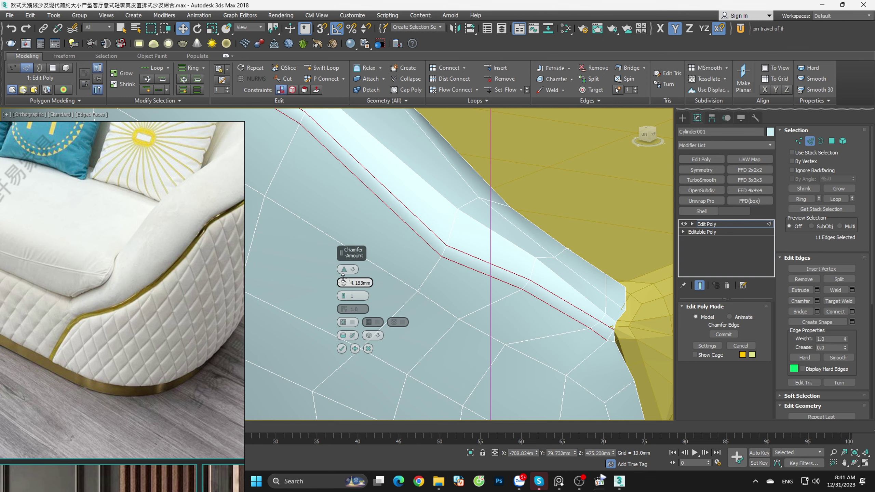
Step: Commit the seam chamfer with a 4.5mm amount and 1 segment
scroll(549, 344, "down", 5)
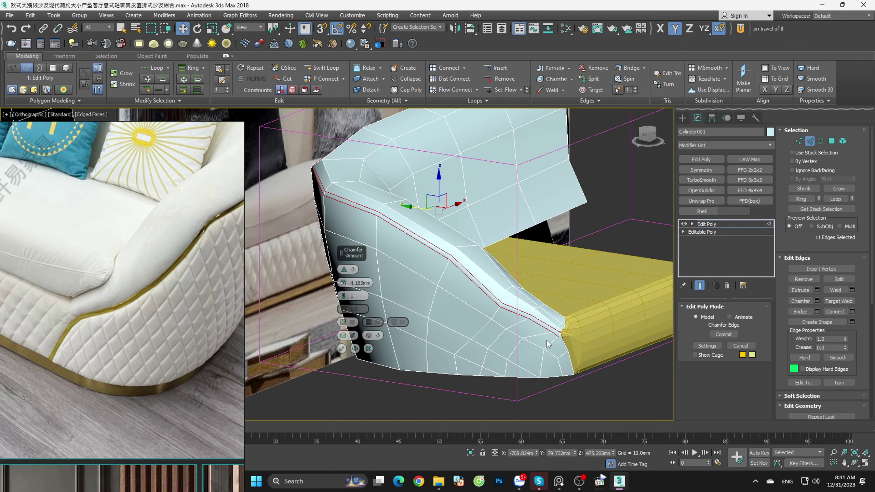
middle_click_drag(549, 345, 549, 355, "alt")
scroll(549, 355, "up", 2)
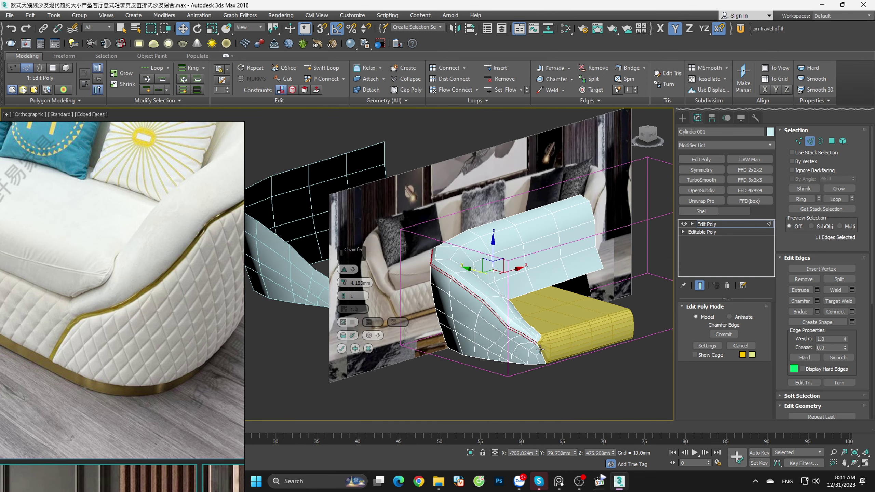
scroll(549, 354, "up", 5)
scroll(549, 354, "up", 3)
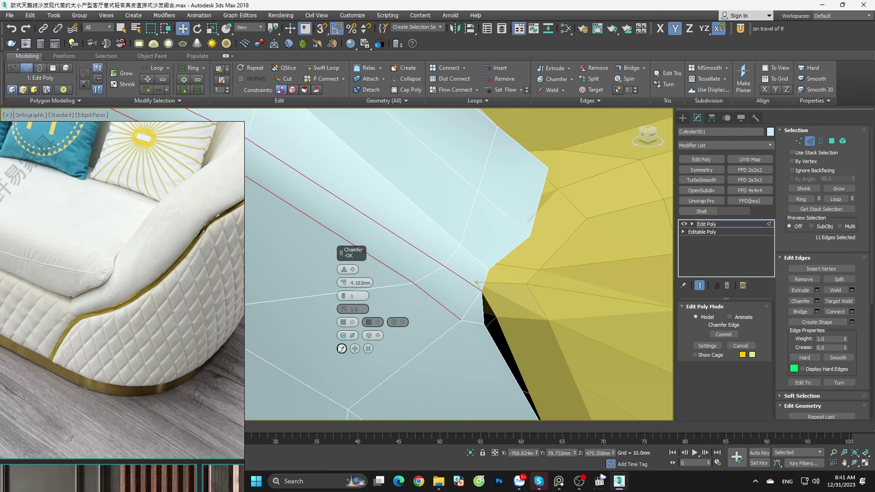
type(".5")
key("Return")
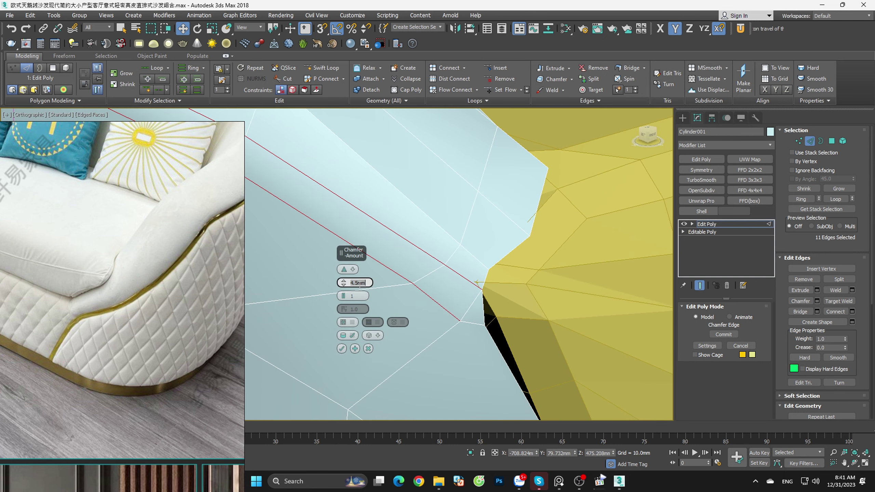
scroll(437, 282, "down", 8)
scroll(451, 284, "up", 2)
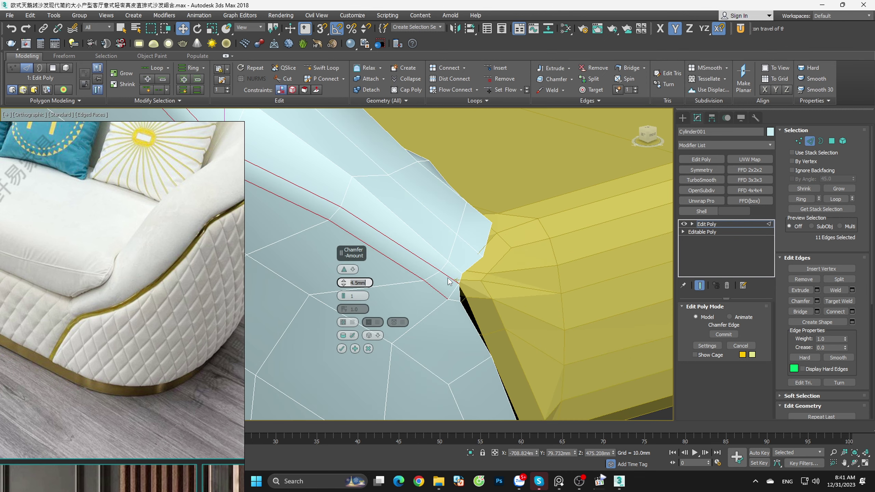
scroll(467, 287, "down", 2)
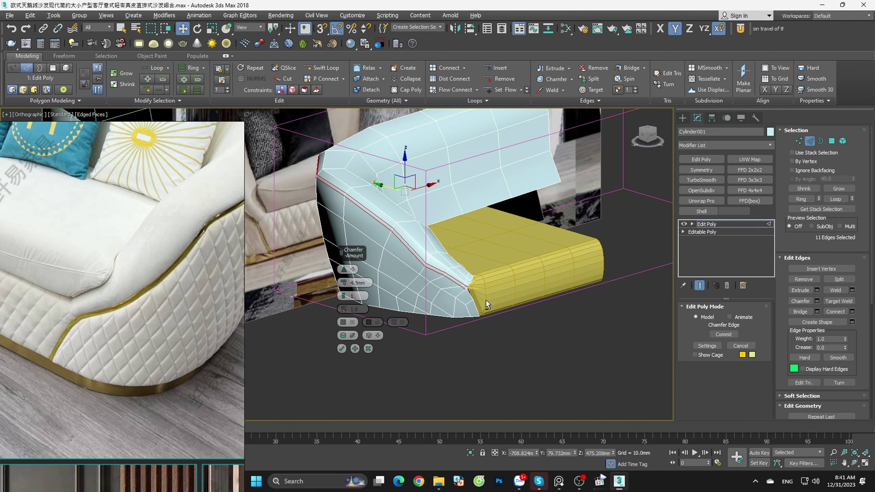
scroll(482, 296, "up", 1)
scroll(479, 293, "up", 4)
left_click(342, 348)
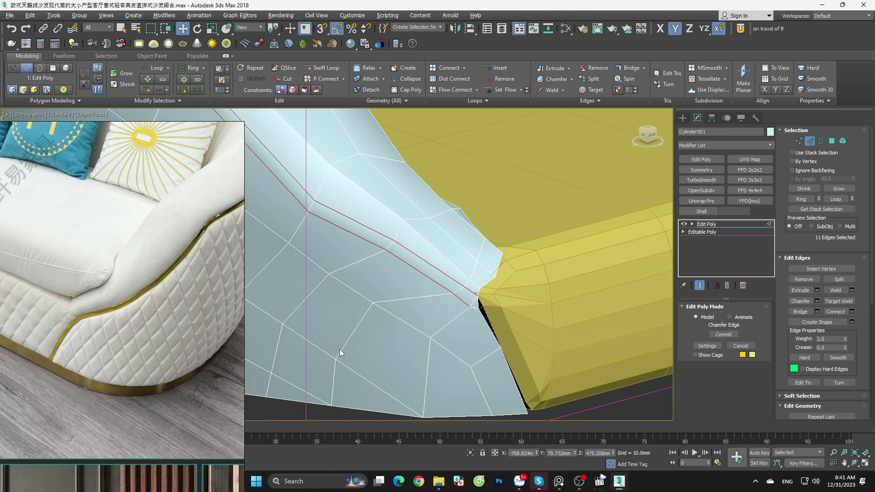
scroll(478, 303, "up", 3)
key("1")
scroll(483, 305, "up", 2)
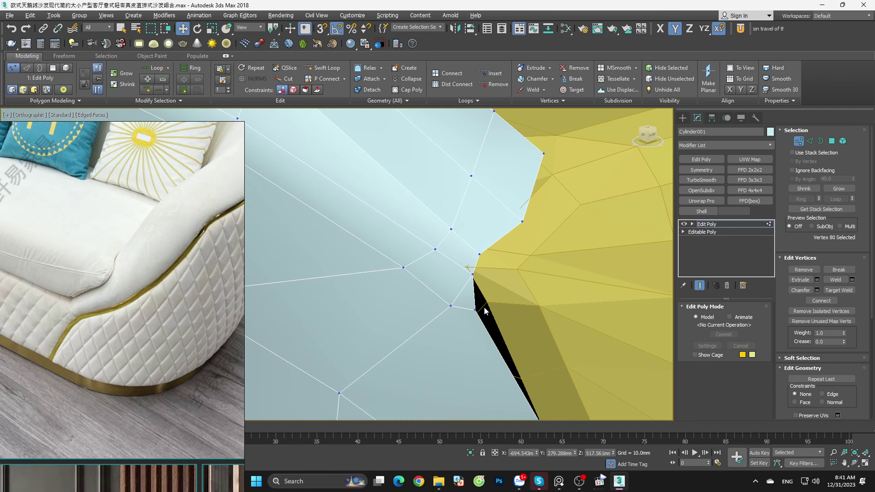
Step: Target Weld the stray vertex at the seam end onto the corner vertex
middle_click_drag(484, 306, 524, 280)
scroll(525, 280, "up", 2)
left_click(845, 291)
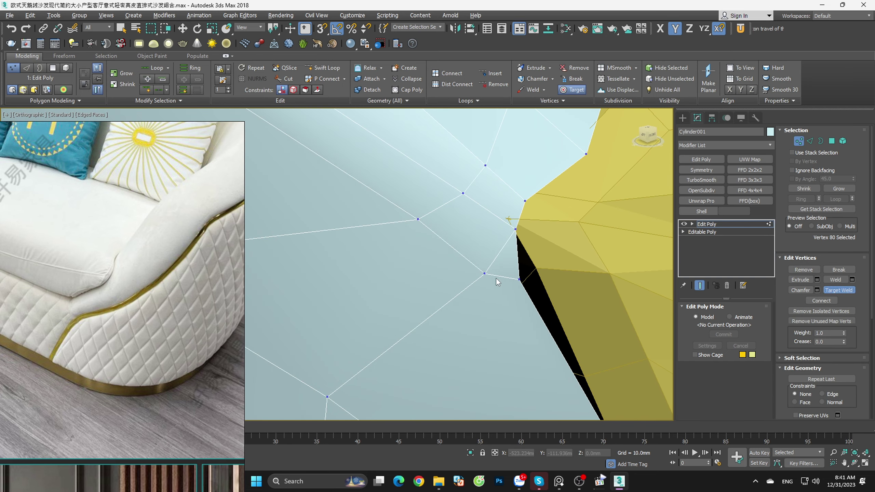
left_click(484, 273)
left_click(519, 279)
key("w")
scroll(552, 277, "down", 3)
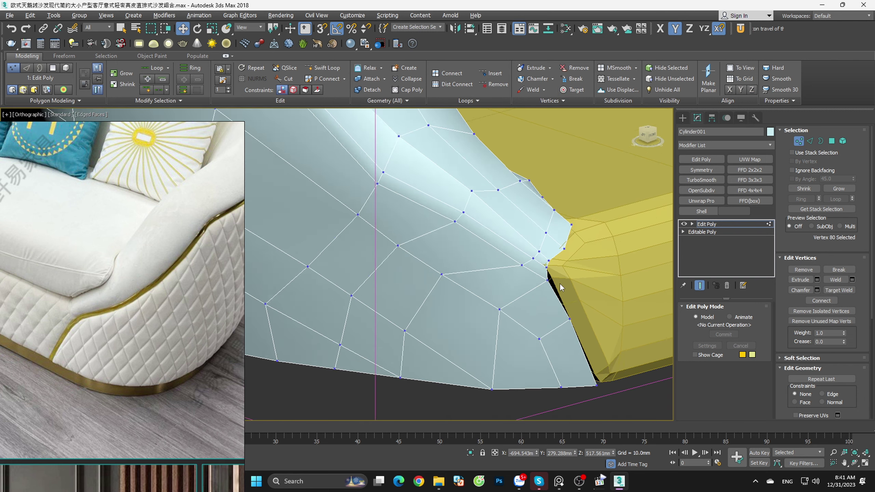
scroll(559, 283, "down", 3)
scroll(561, 296, "up", 2)
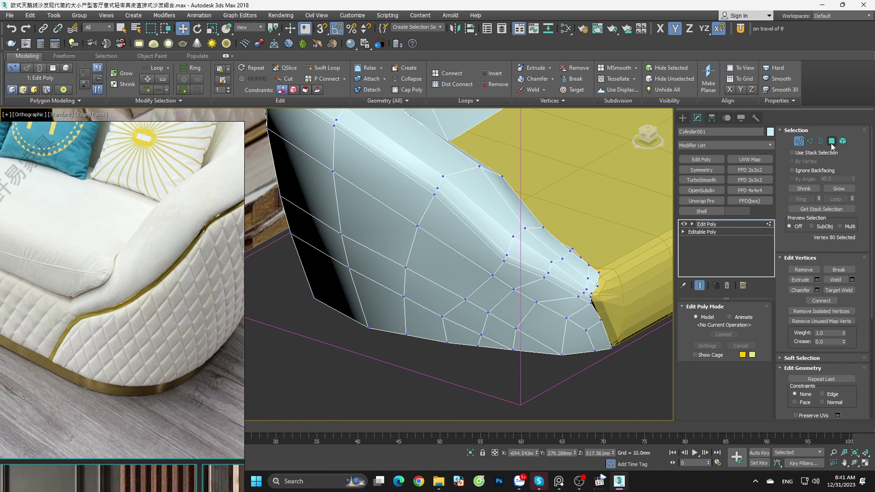
Step: Switch to Polygon mode and select a face of the seam strip
left_click(831, 141)
scroll(586, 293, "up", 2)
left_click(585, 280)
Step: Select the whole 11-face seam loop along the arm
left_click(523, 252, "ctrl")
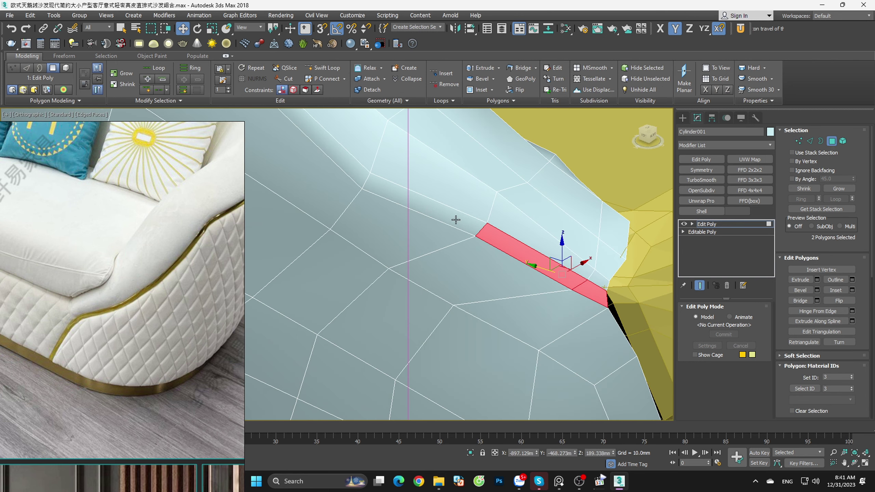
left_click(455, 219, "ctrl")
scroll(489, 276, "down", 2)
left_click(425, 250, "ctrl")
scroll(483, 291, "down", 3)
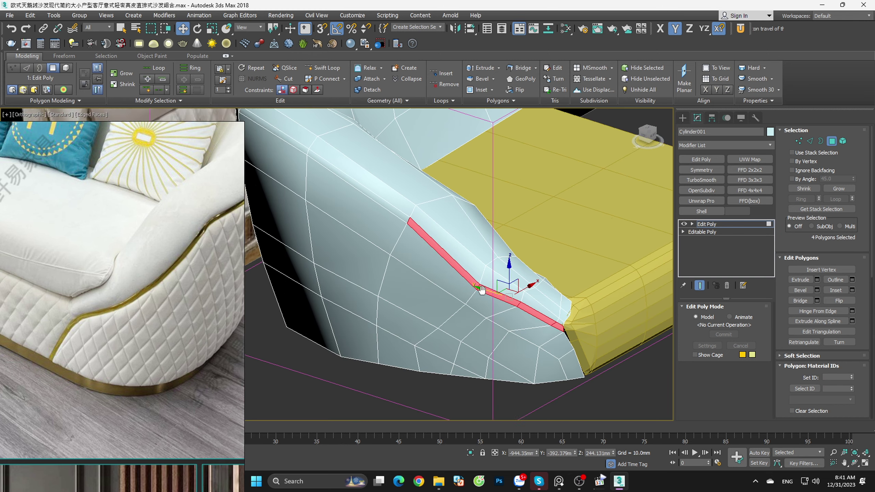
middle_click_drag(482, 291, 525, 314)
left_click(447, 241)
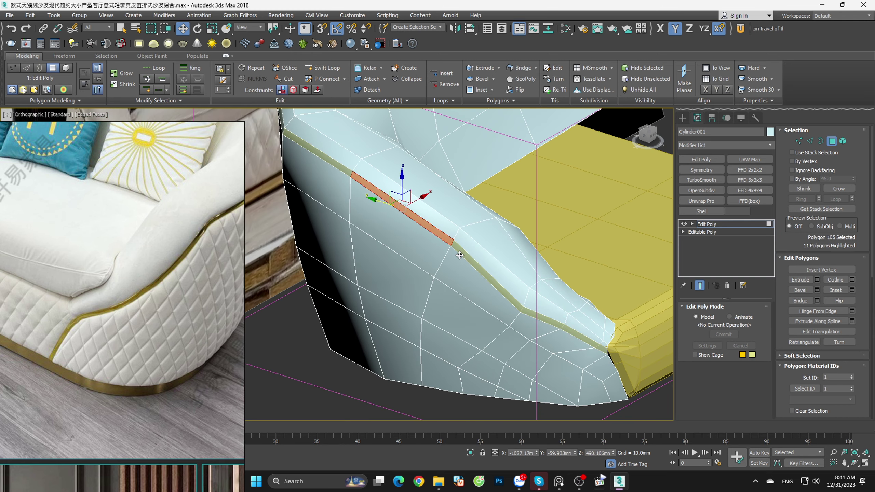
left_click(459, 255, "shift")
scroll(459, 255, "down", 3)
mouse_move(482, 276)
middle_mouse_down("alt")
mouse_move(527, 314)
mouse_move(505, 320)
mouse_move(508, 279)
mouse_move(507, 287)
mouse_move(489, 276)
middle_mouse_up("alt")
scroll(427, 271, "up", 2)
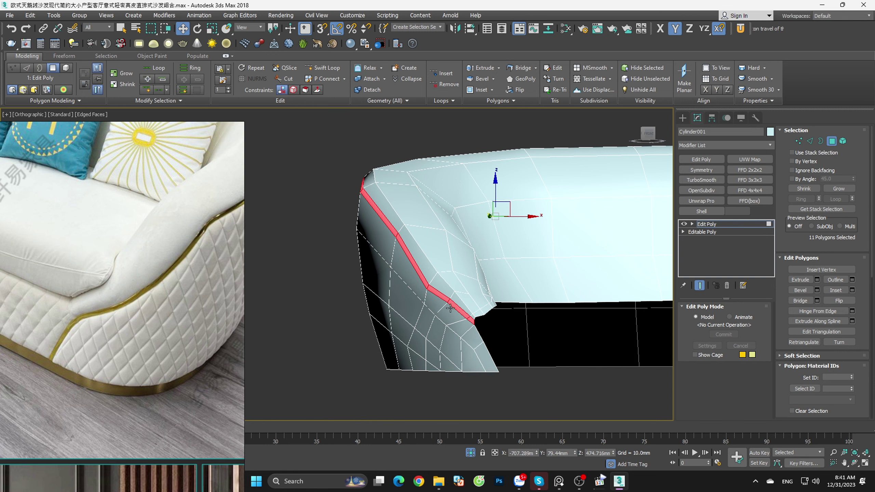
scroll(450, 308, "up", 3)
scroll(465, 306, "up", 2)
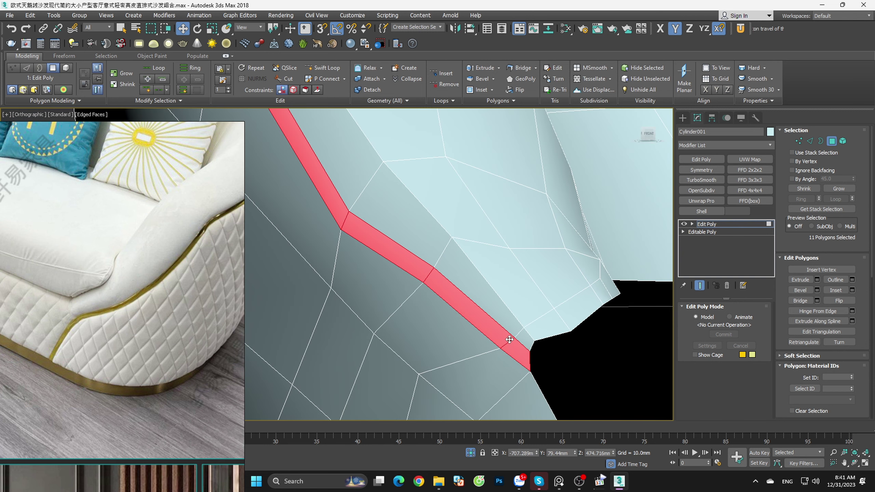
scroll(509, 340, "up", 2)
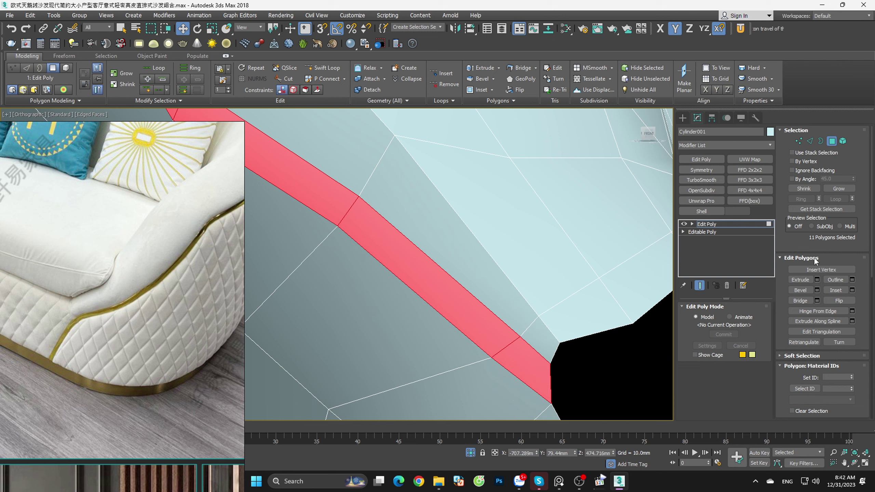
Step: Apply a 0.0mm extrude to the seam faces, then inset a thin border around them
left_click(817, 280)
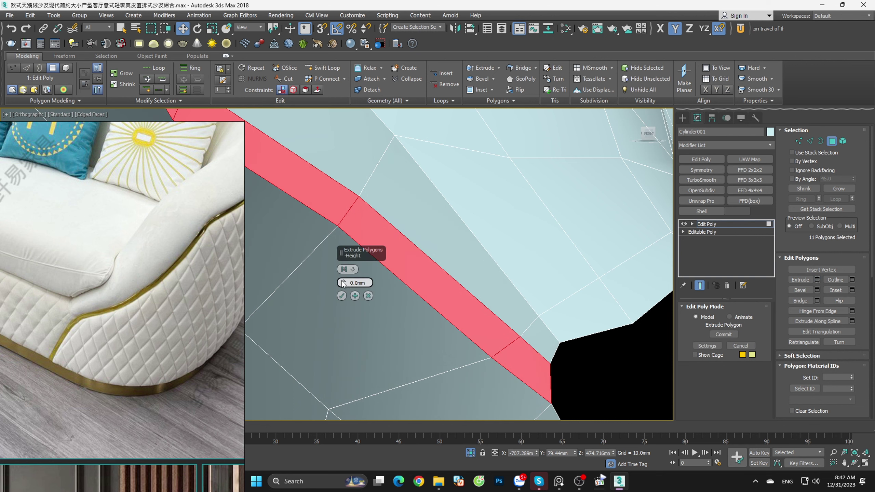
left_click_drag(343, 283, 344, 278)
left_click(368, 295)
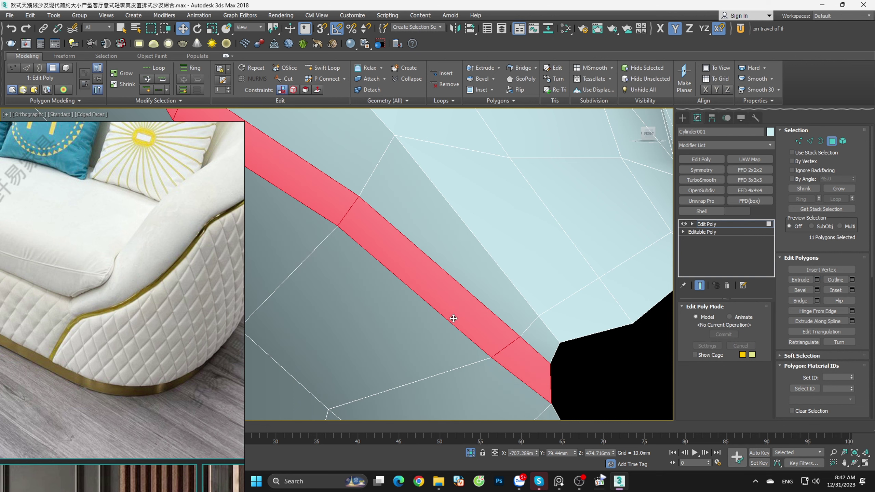
key("shift+ctrl+i")
left_click_drag(461, 308, 461, 311)
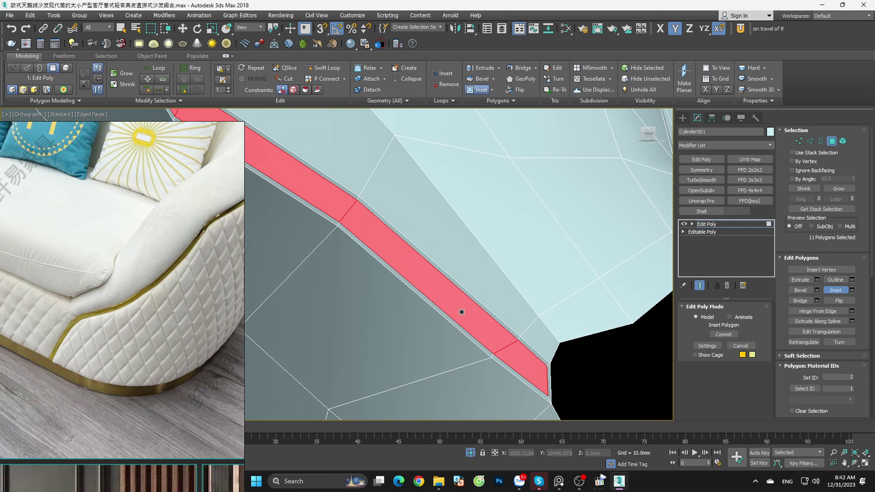
key("w")
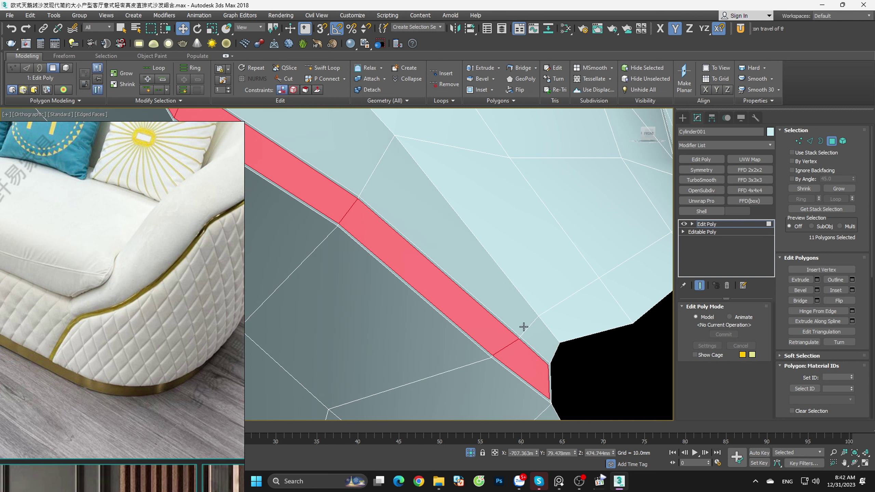
scroll(524, 328, "down", 3)
scroll(523, 328, "down", 2)
middle_click_drag(549, 343, 557, 350, "alt")
scroll(558, 351, "up", 3)
scroll(557, 351, "up", 3)
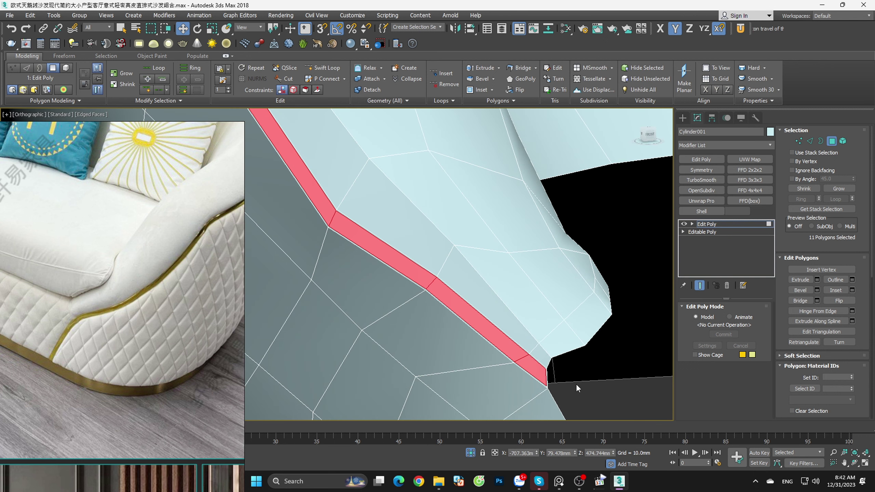
scroll(558, 351, "up", 3)
scroll(558, 352, "up", 2)
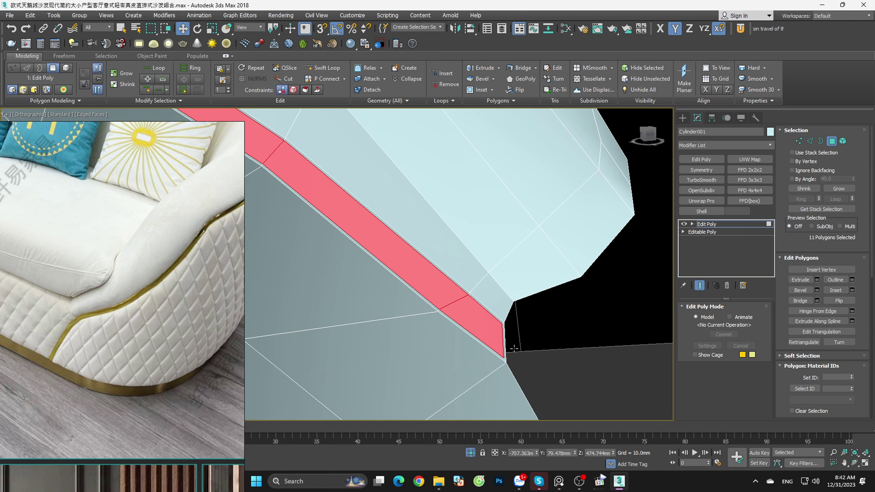
scroll(558, 352, "up", 5)
Step: Select the narrow faces at the seam strip's lower end and begin a cut on the corner polygon
left_click(479, 316)
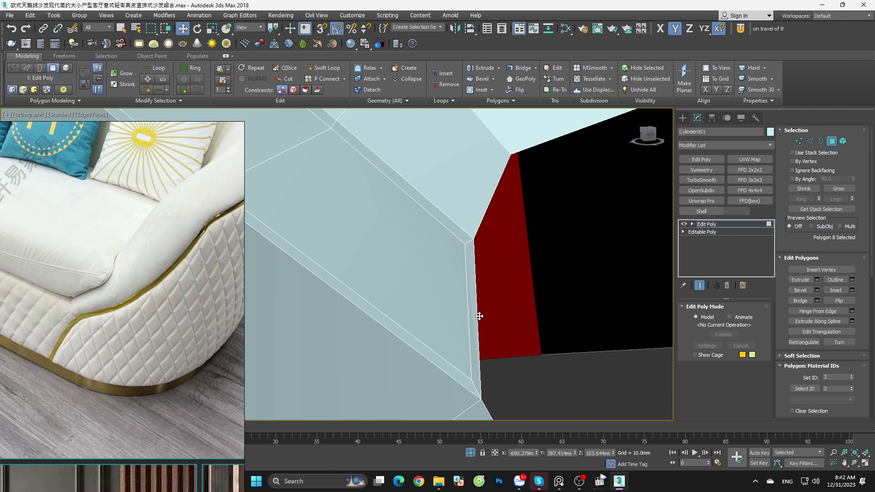
left_click(474, 315)
scroll(477, 242, "up", 5)
key("alt+c")
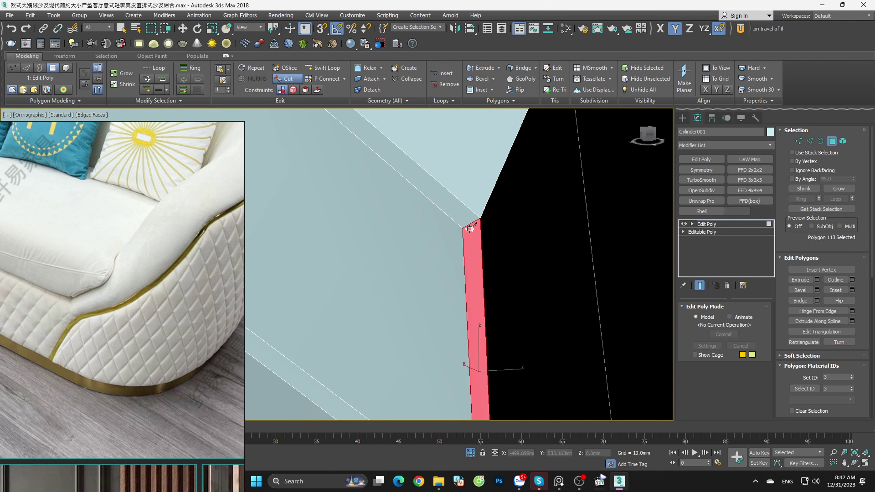
key("s")
left_click(506, 246)
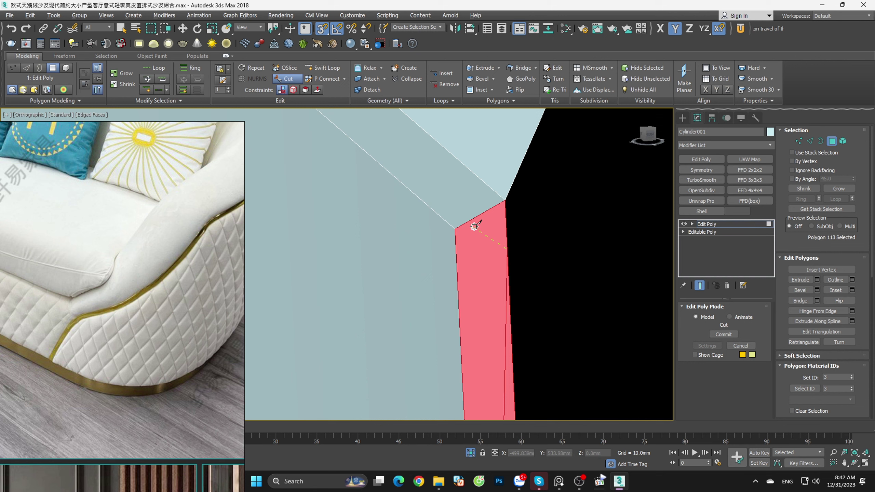
left_click(832, 141)
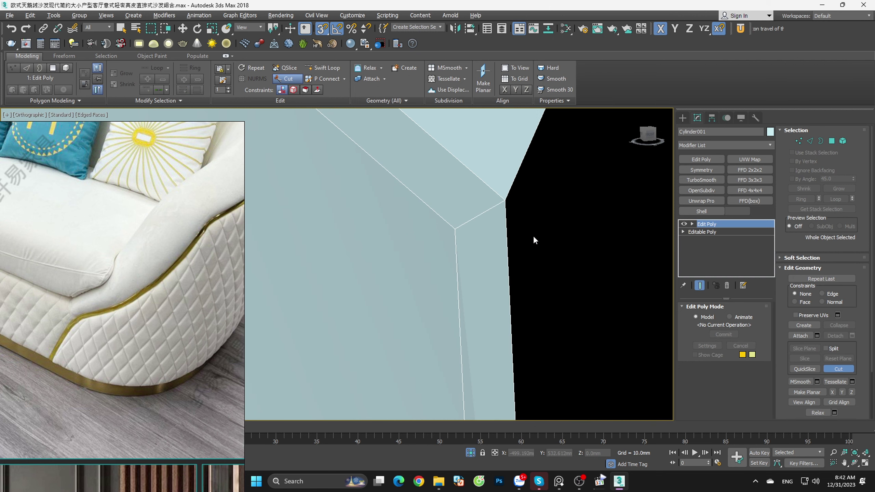
Step: Cut a new edge across the arm corner face
key("w")
key("s")
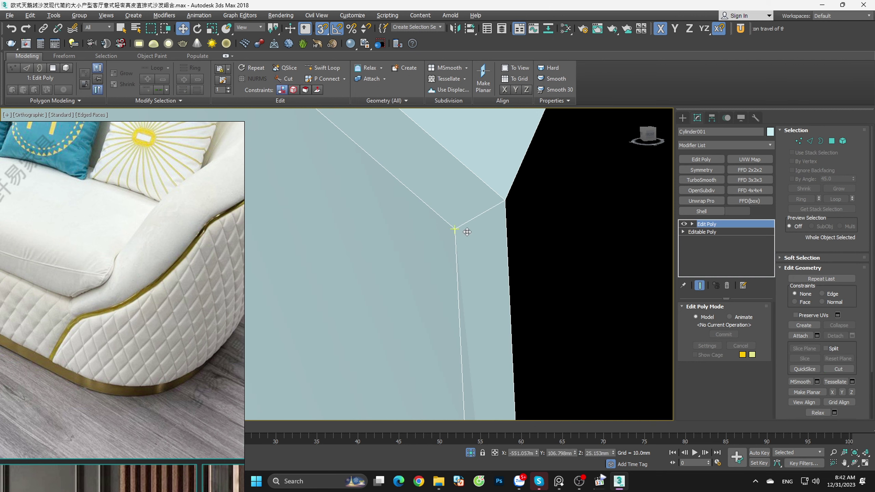
key("alt+c")
left_click(507, 252)
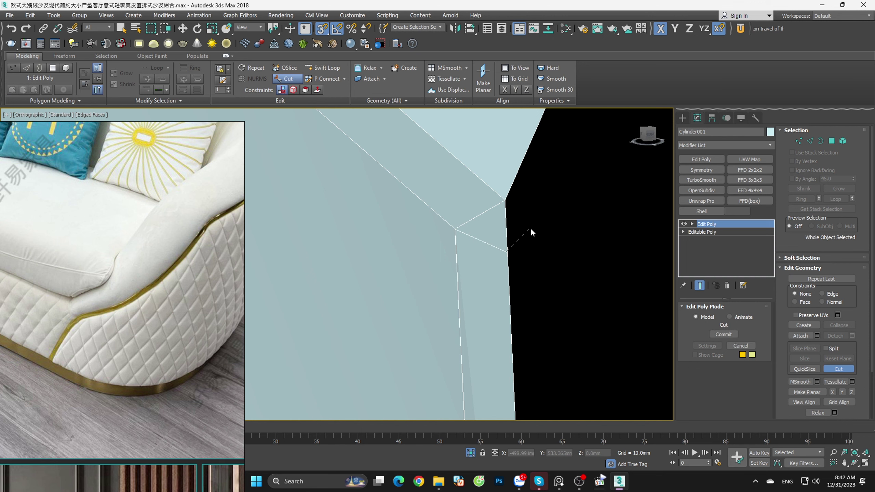
scroll(530, 228, "down", 2)
scroll(537, 314, "up", 3)
scroll(479, 308, "up", 2)
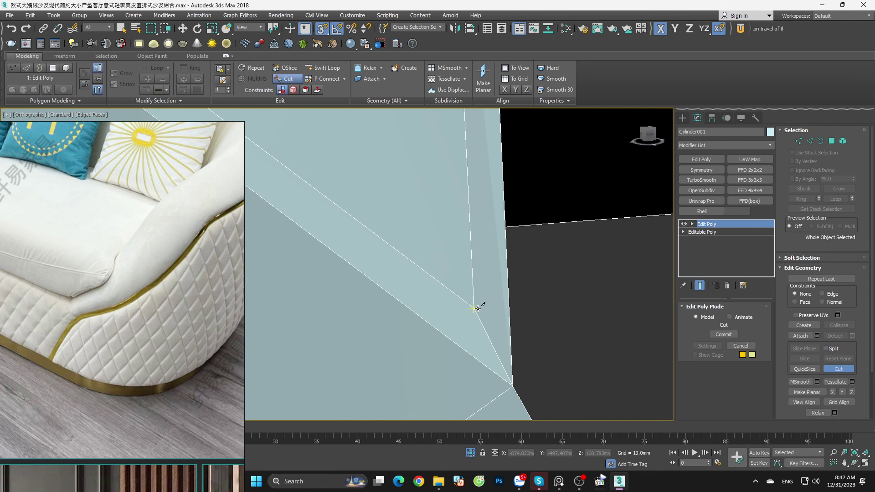
right_click(531, 340)
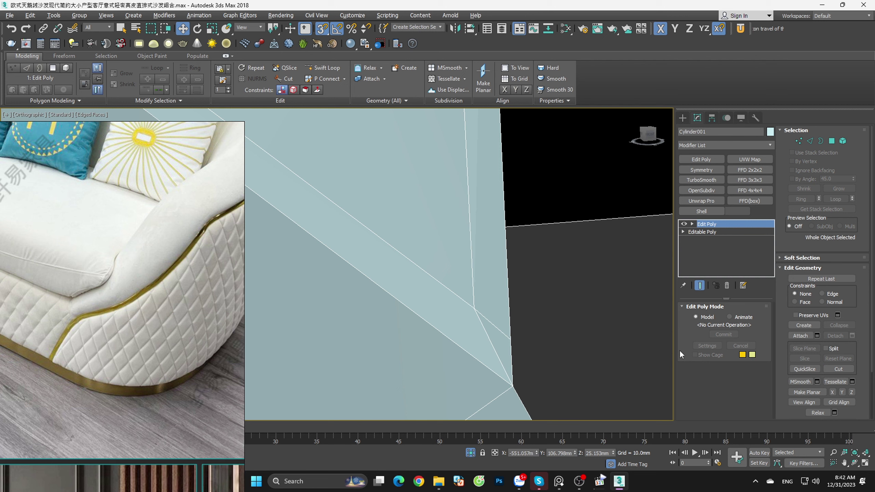
Step: In Vertex mode, target-weld the stray vertex onto the corner vertex
key("1")
left_click(837, 290)
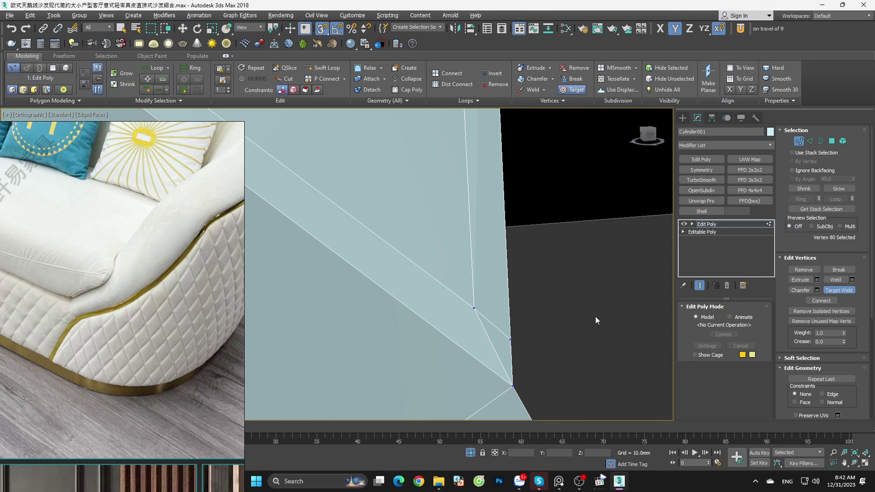
left_click(510, 340)
middle_click_drag(509, 341, 496, 277, "alt")
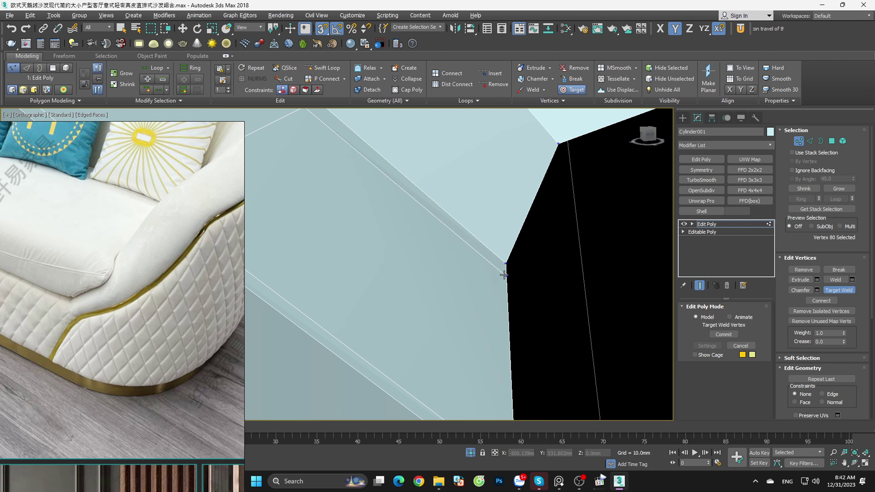
scroll(541, 314, "down", 3)
scroll(543, 316, "down", 3)
scroll(547, 324, "down", 3)
middle_click_drag(550, 329, 505, 304, "alt")
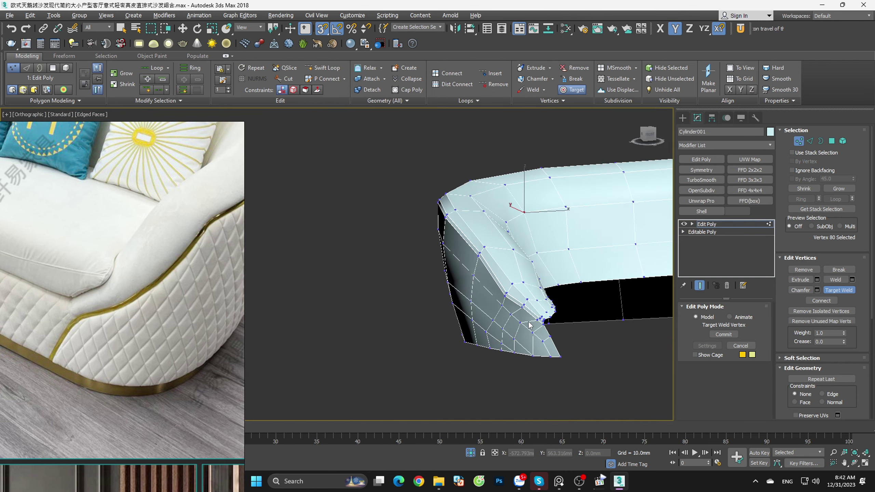
scroll(307, 268, "up", 3)
scroll(331, 274, "up", 3)
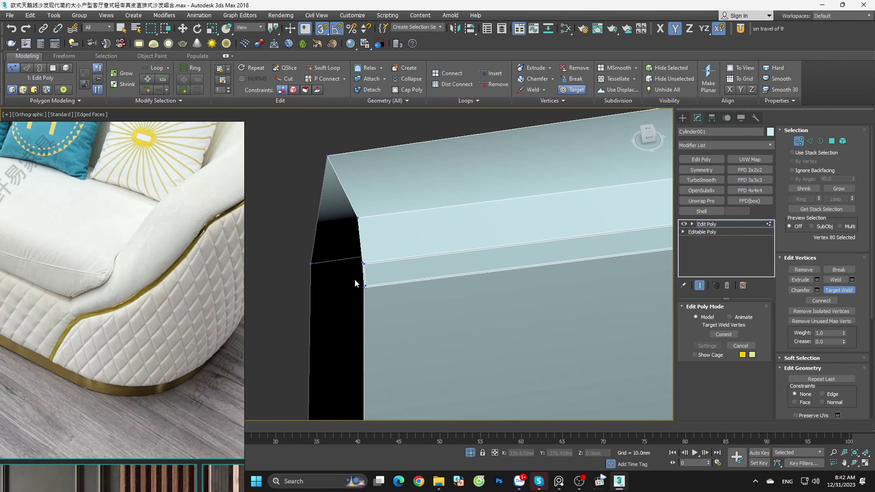
scroll(356, 280, "up", 3)
right_click(358, 288)
Step: Cut a new edge starting from the groove corner vertex
key("alt+c")
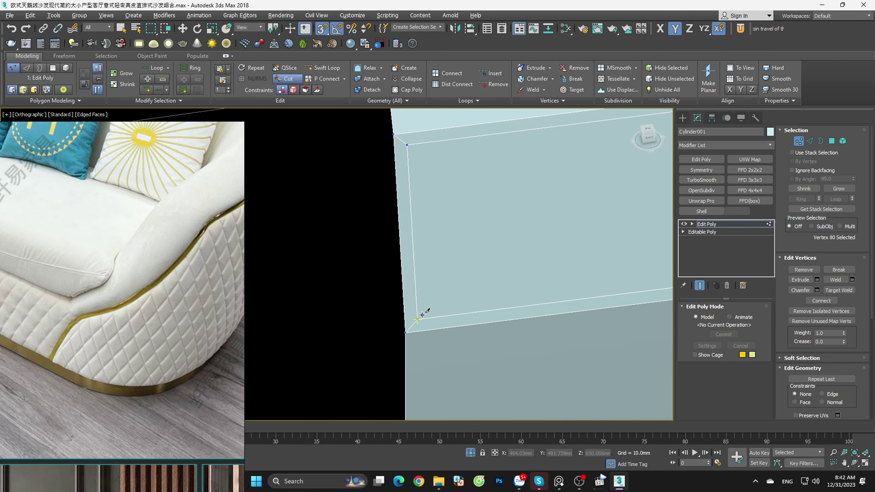
scroll(422, 315, "up", 2)
left_click(388, 325)
scroll(444, 298, "down", 2)
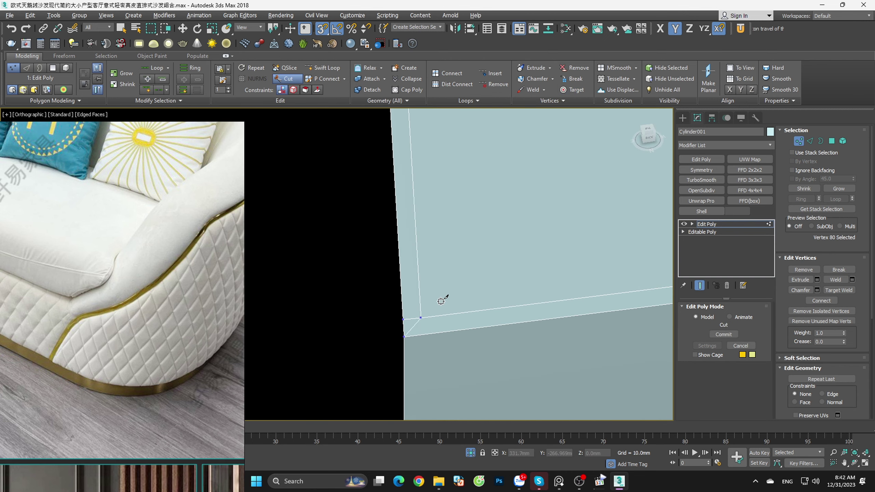
scroll(430, 215, "down", 2)
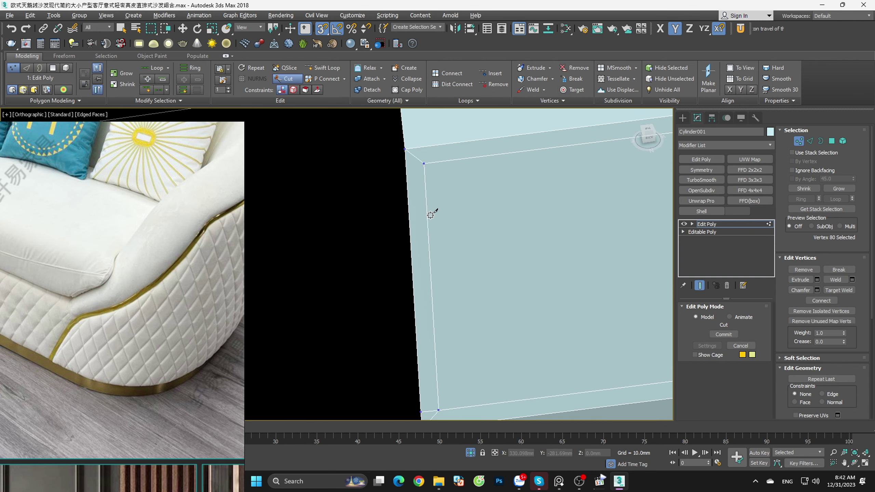
right_click(457, 187)
Step: Target-weld the remaining stray vertex onto the groove corner, then inspect the shell's bevelled top
left_click(839, 291)
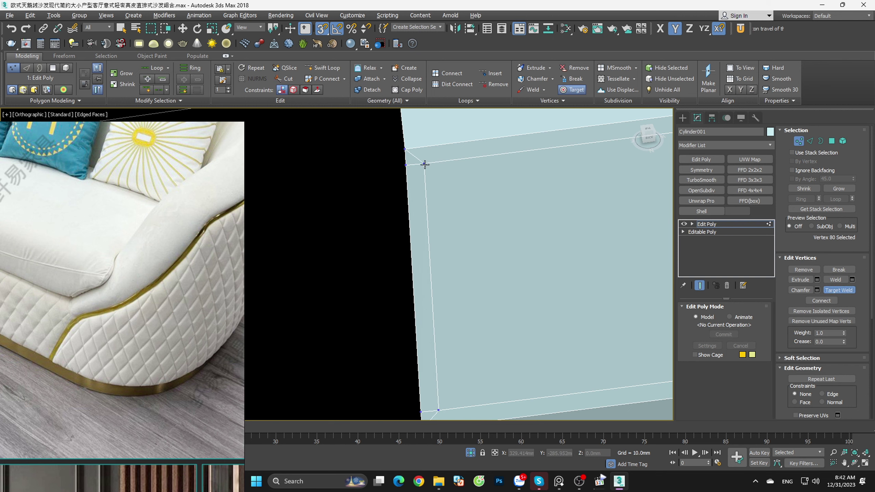
left_click(407, 164)
scroll(406, 165, "down", 2)
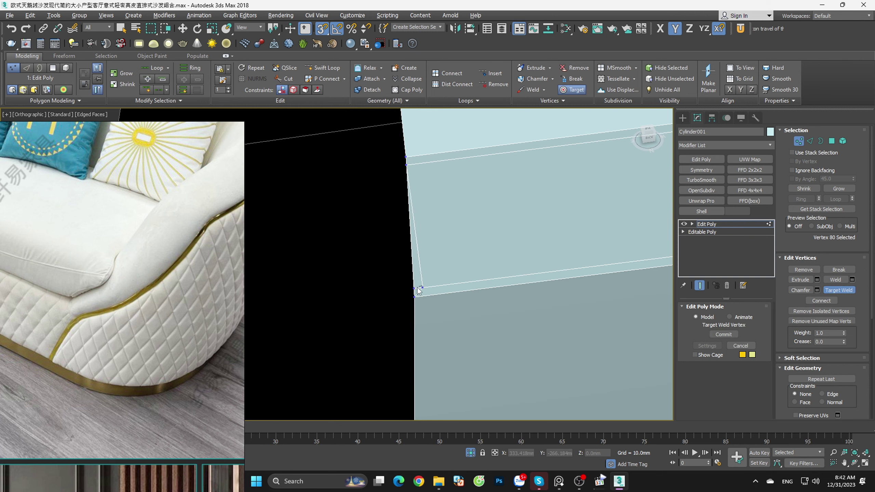
right_click(445, 283)
scroll(365, 287, "down", 2)
mouse_move(365, 288)
middle_mouse_down("alt")
mouse_move(462, 326)
mouse_move(332, 328)
mouse_move(482, 289)
mouse_move(541, 297)
mouse_move(552, 314)
mouse_move(557, 362)
middle_mouse_up("alt")
scroll(415, 305, "down", 2)
scroll(557, 362, "up", 2)
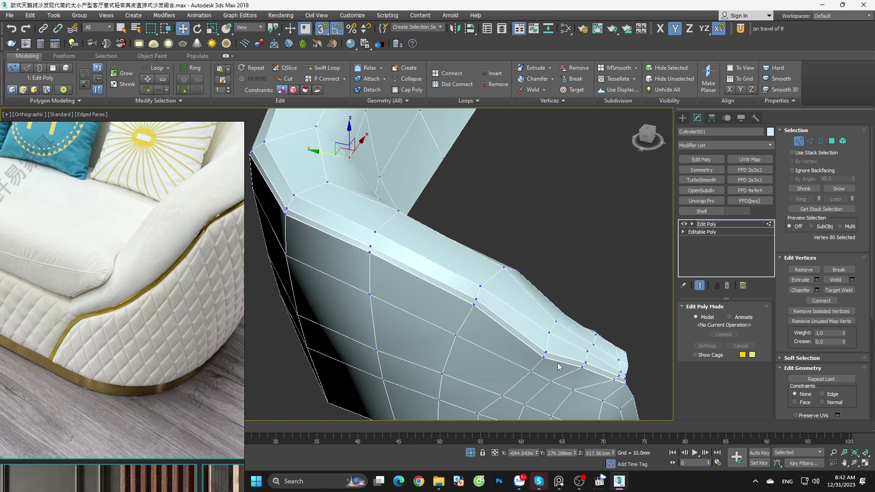
scroll(433, 289, "up", 5)
Step: Add another Edit Poly modifier and select the upper and lower groove edge loops
scroll(433, 289, "up", 2)
key("2")
double_click(418, 282)
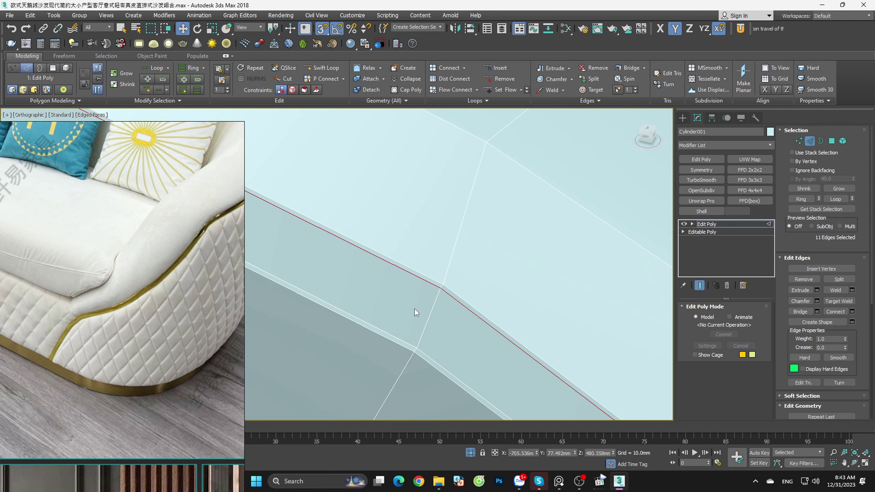
double_click(386, 331, "ctrl")
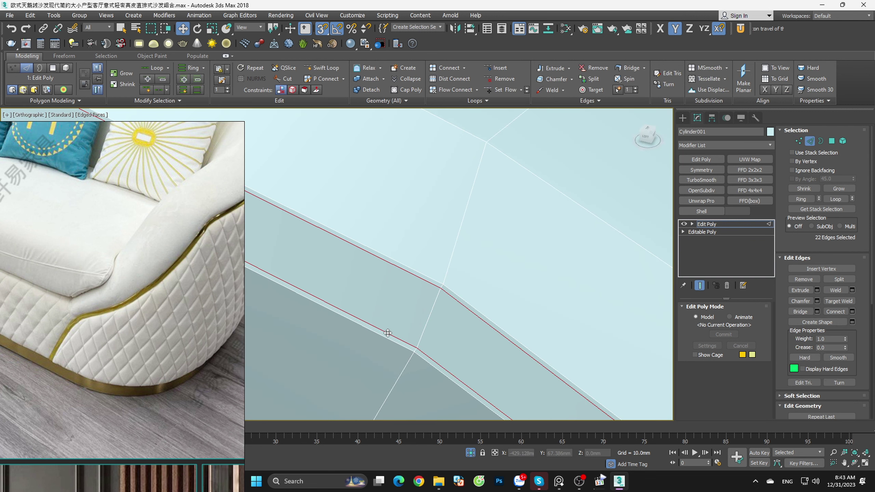
left_click(701, 160)
double_click(420, 279)
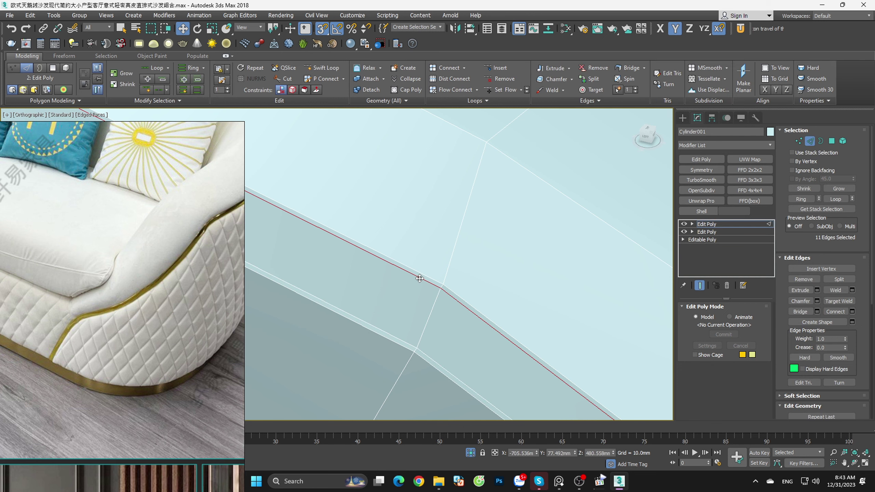
double_click(391, 335, "ctrl")
Step: Orbit and zoom around the shell to inspect the arm beside the yellow seat
scroll(423, 273, "down", 3)
mouse_move(455, 266)
middle_mouse_down("alt")
mouse_move(486, 319)
mouse_move(513, 334)
middle_mouse_up("alt")
scroll(485, 318, "up", 4)
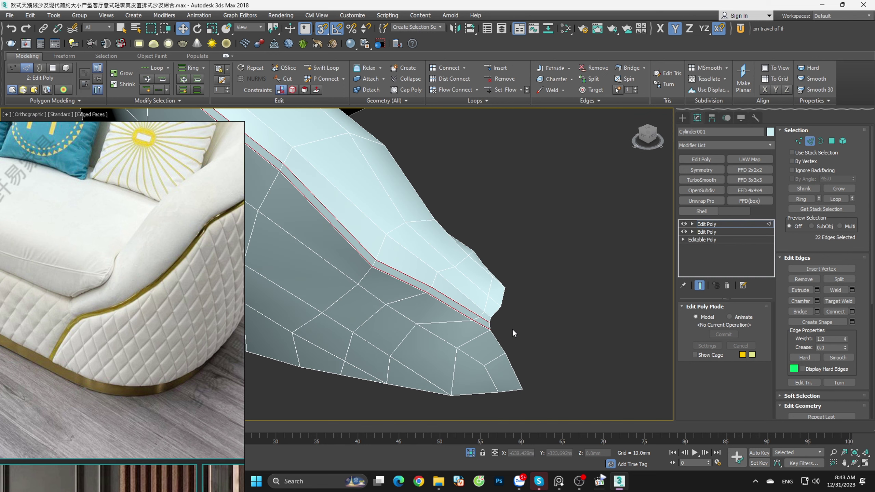
scroll(484, 333, "down", 4)
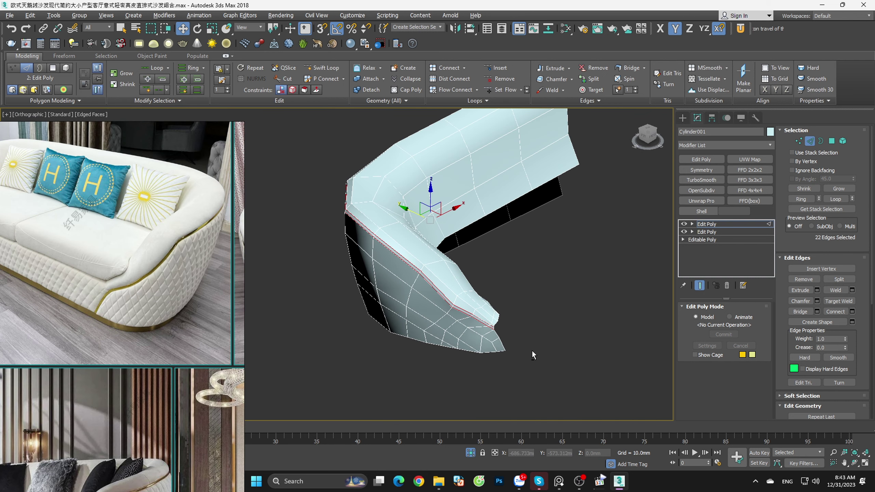
middle_click_drag(531, 350, 503, 422, "alt")
mouse_move(471, 455)
middle_mouse_down("alt")
mouse_move(510, 339)
mouse_move(495, 346)
mouse_move(405, 320)
middle_mouse_up("alt")
scroll(508, 335, "up", 3)
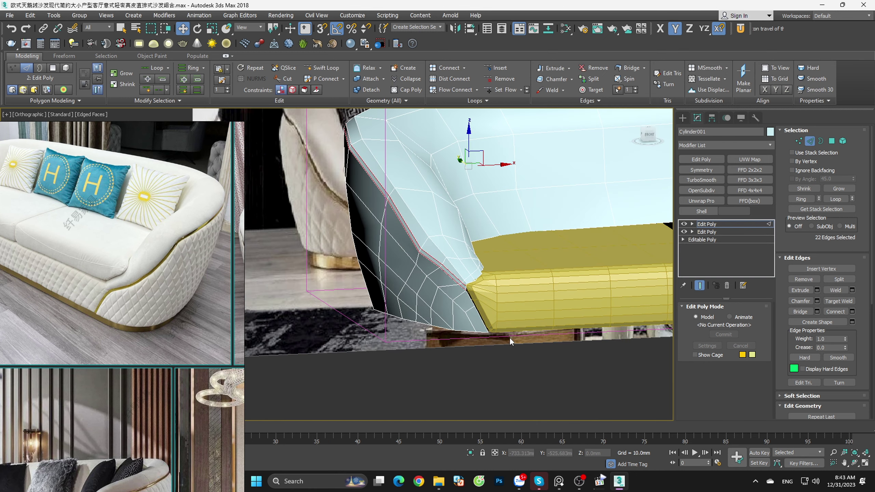
scroll(508, 335, "up", 3)
scroll(451, 294, "up", 2)
scroll(437, 268, "up", 3)
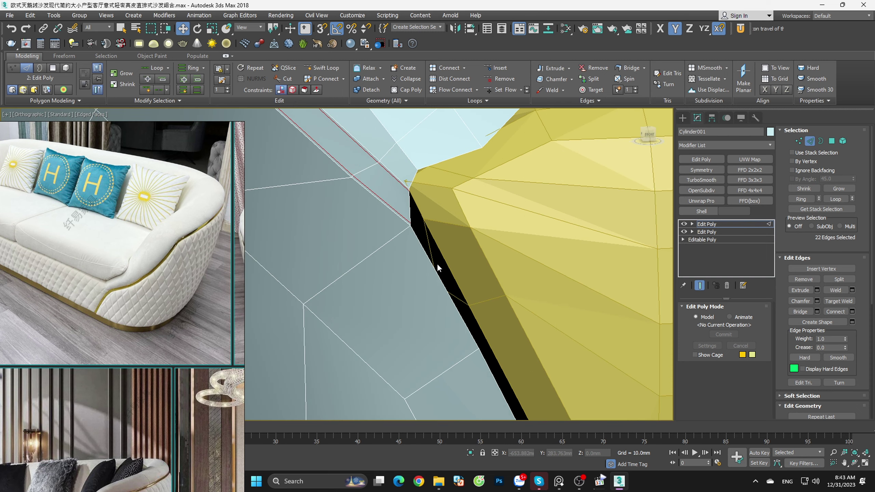
scroll(458, 284, "down", 3)
scroll(454, 281, "up", 1)
scroll(447, 269, "up", 2)
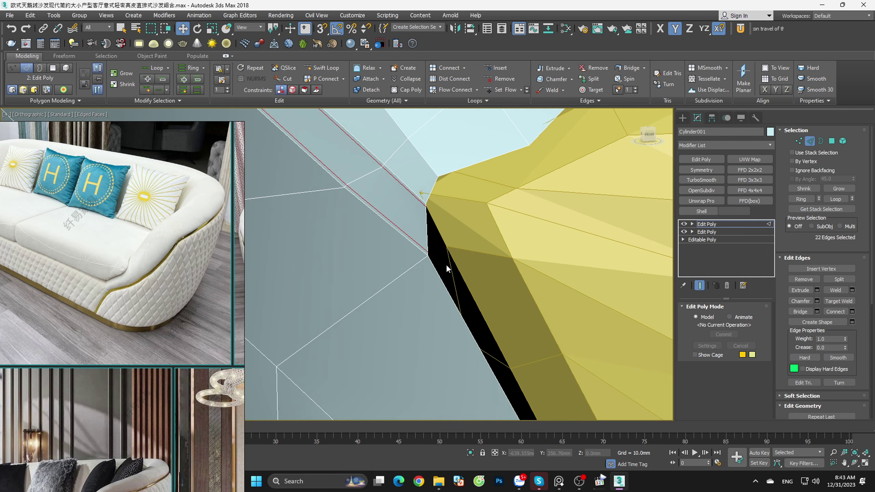
scroll(447, 269, "down", 3)
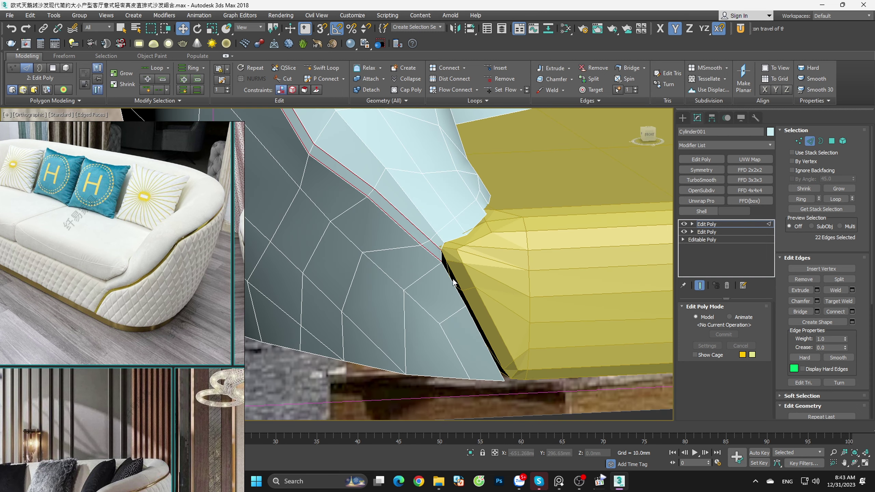
scroll(453, 296, "up", 1)
scroll(447, 297, "up", 1)
scroll(375, 209, "up", 2)
scroll(374, 209, "up", 1)
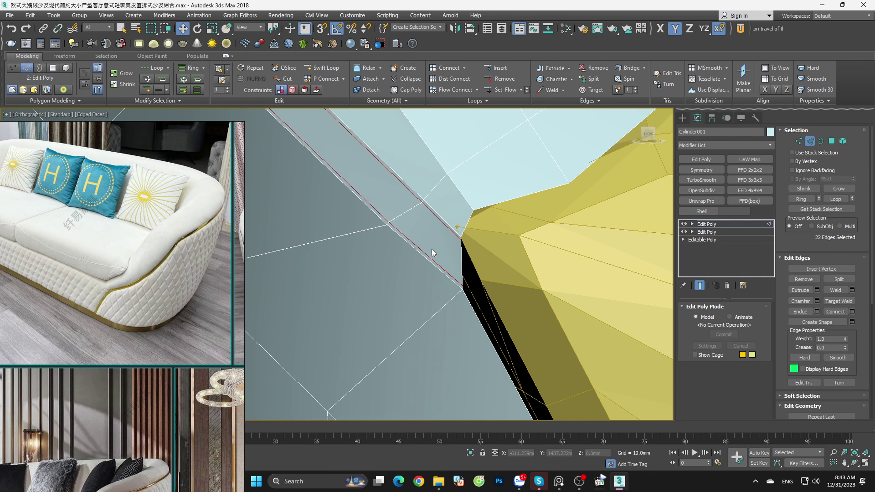
scroll(435, 250, "up", 1)
scroll(440, 253, "down", 1)
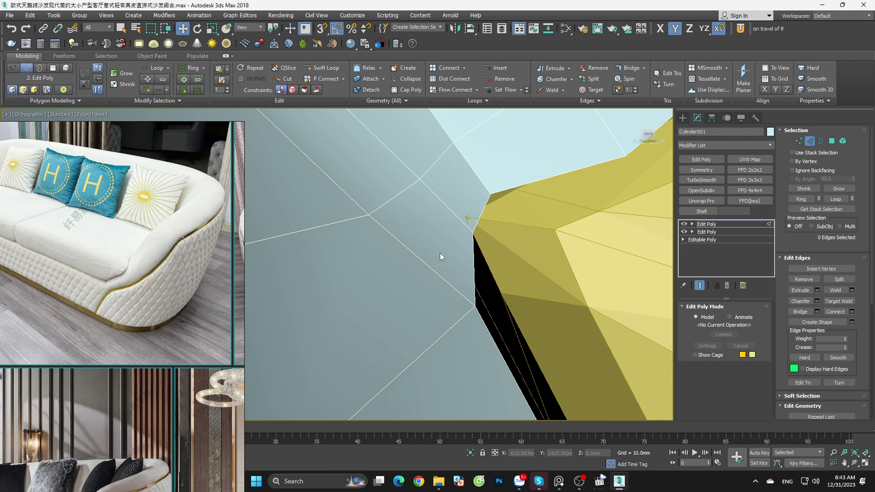
scroll(440, 253, "up", 1)
Step: Select the arm's vertical seam edge and drag it outward in the Front view
left_click(460, 279)
left_click(475, 264)
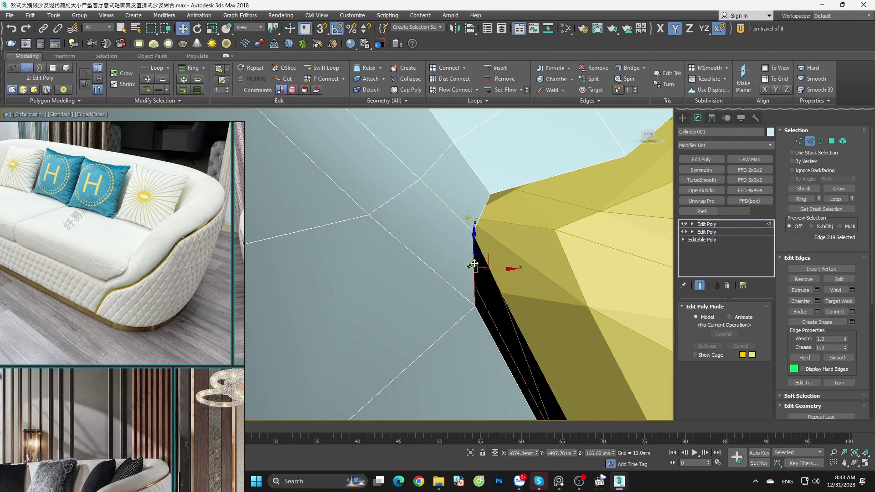
left_click(648, 135)
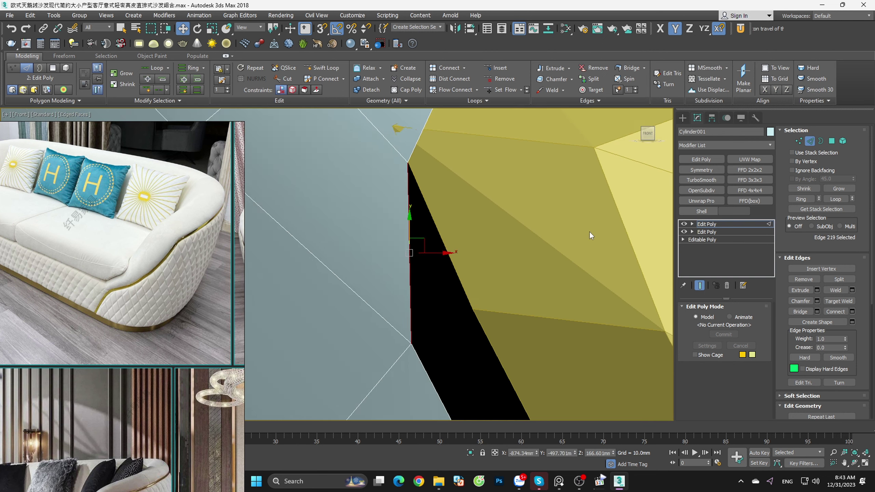
scroll(530, 191, "down", 3)
left_click_drag(506, 181, 587, 340)
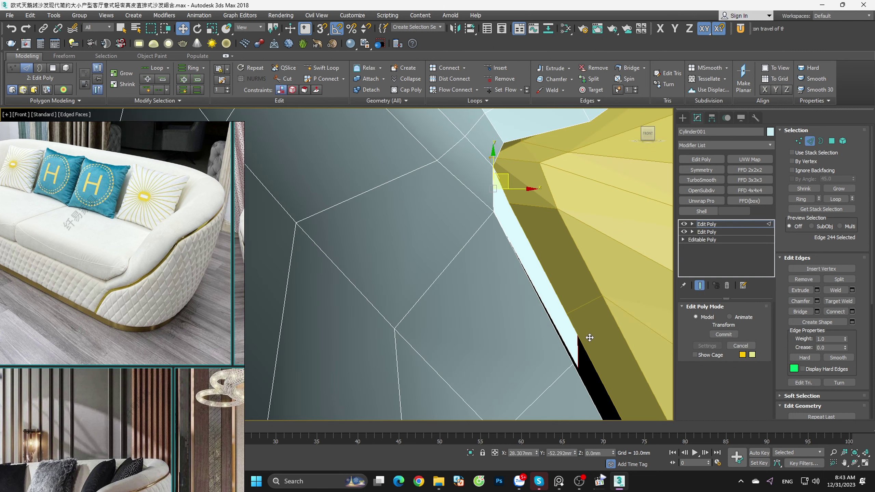
scroll(479, 208, "down", 2)
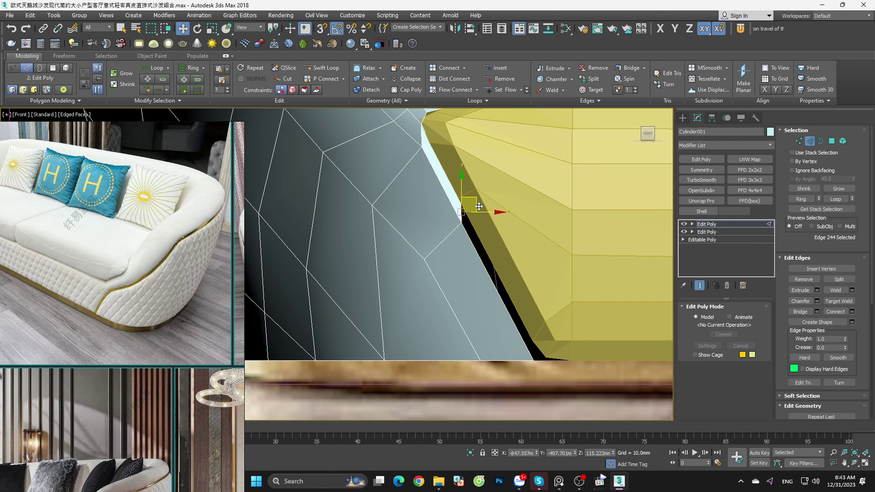
left_click_drag(479, 206, 551, 347)
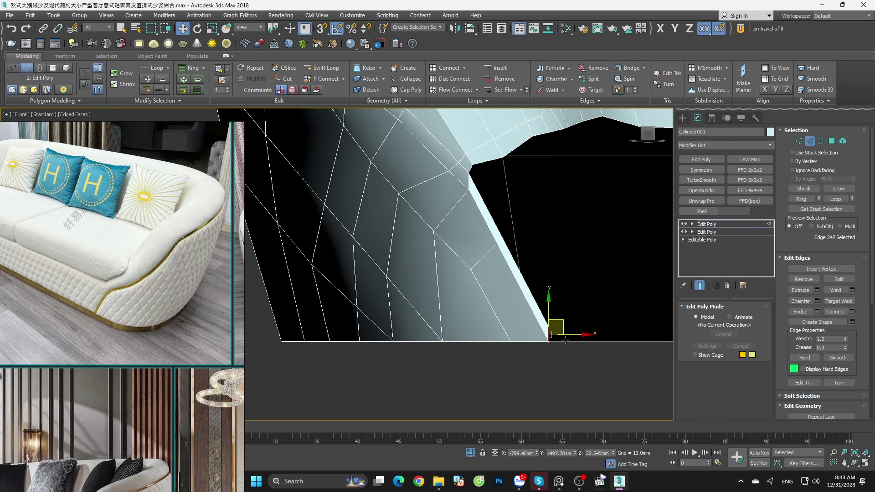
mouse_move(566, 339)
middle_mouse_down("alt")
mouse_move(542, 296)
mouse_move(540, 224)
middle_mouse_up("alt")
Step: Select the two vertices on the vertical arm edge and snap-nudge them into line
key("1")
left_click(537, 297)
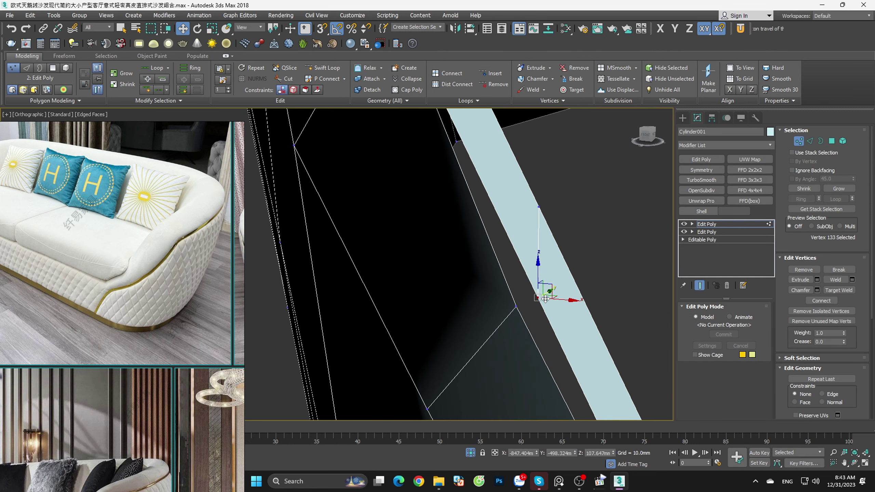
mouse_move(566, 193)
left_mouse_down()
mouse_move(541, 294)
mouse_move(520, 303)
left_mouse_up()
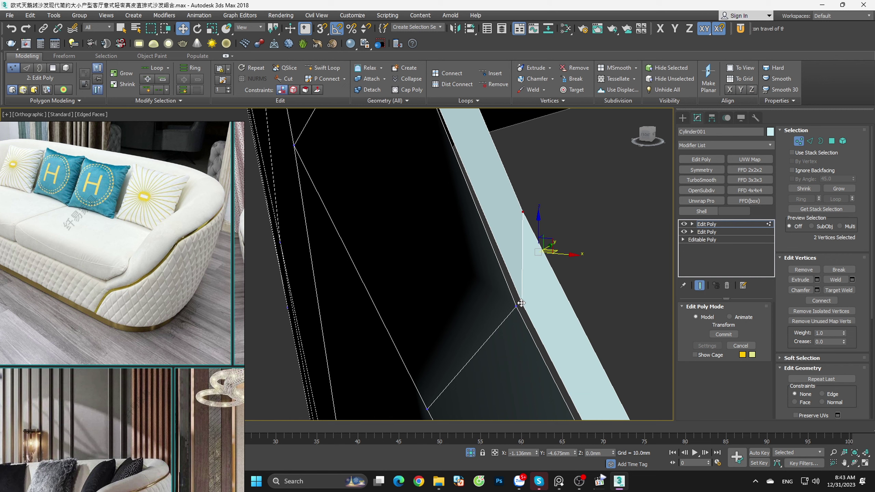
key("s")
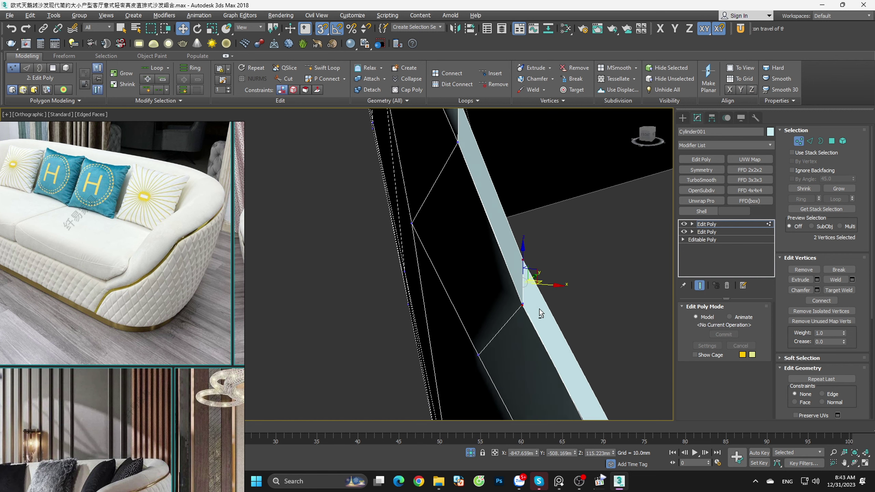
mouse_move(519, 303)
middle_mouse_down("alt")
mouse_move(576, 294)
mouse_move(551, 294)
mouse_move(525, 312)
middle_mouse_up("alt")
left_click_drag(524, 313, 519, 311)
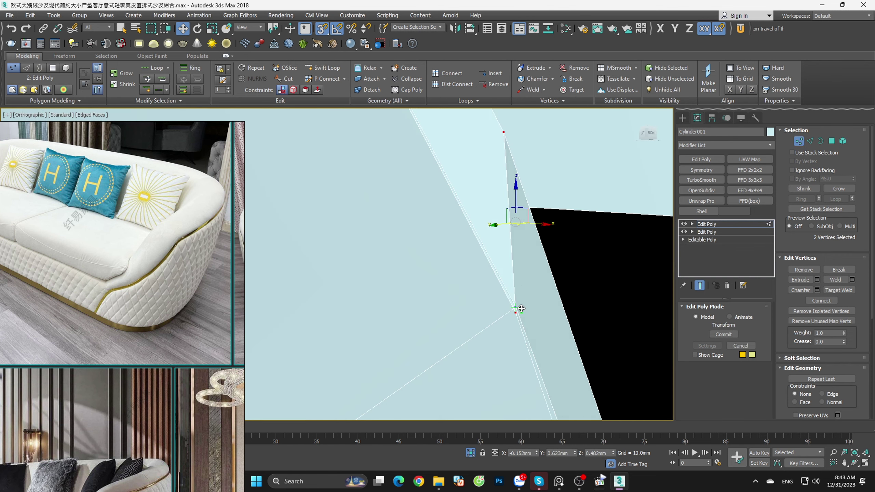
key("s")
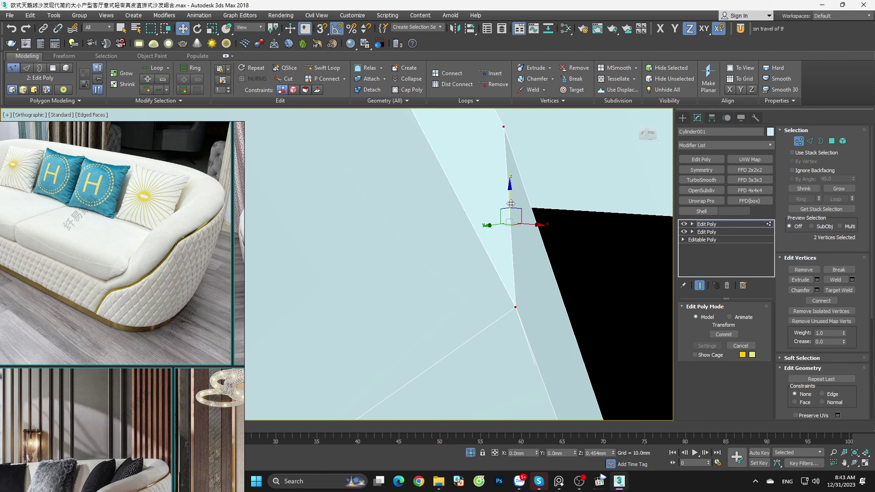
mouse_move(510, 205)
middle_mouse_down("alt")
mouse_move(508, 197)
mouse_move(539, 212)
middle_mouse_up("alt")
Step: Target-weld the stray vertex onto its neighbouring vertex
left_click(599, 384)
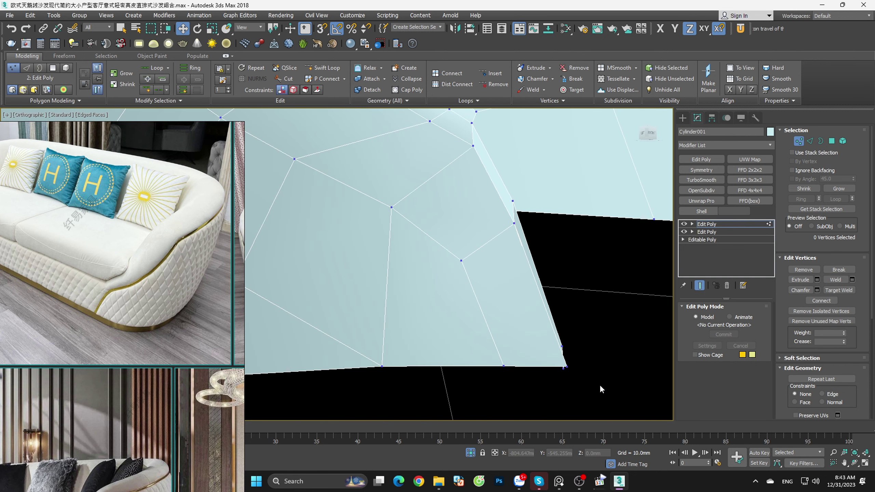
mouse_move(599, 384)
middle_mouse_down("alt")
mouse_move(511, 361)
mouse_move(419, 362)
mouse_move(476, 350)
middle_mouse_up("alt")
left_click(477, 334)
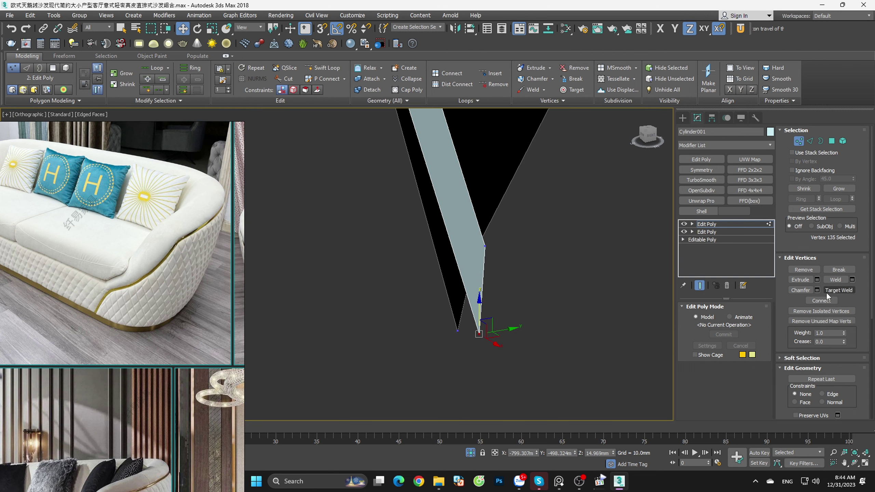
left_click(838, 290)
left_click(479, 333)
mouse_move(479, 334)
middle_mouse_down("alt")
mouse_move(508, 351)
mouse_move(568, 352)
middle_mouse_up("alt")
scroll(471, 254, "up", 2)
scroll(422, 221, "up", 3)
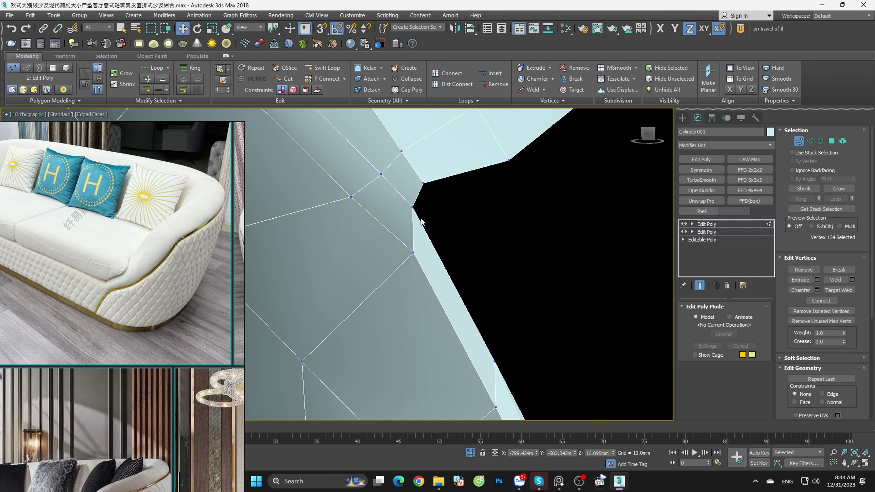
scroll(430, 205, "up", 2)
Step: With Edge constraint, slide the arm edge's lower corner vertex down to the bottom corner
left_click(450, 228)
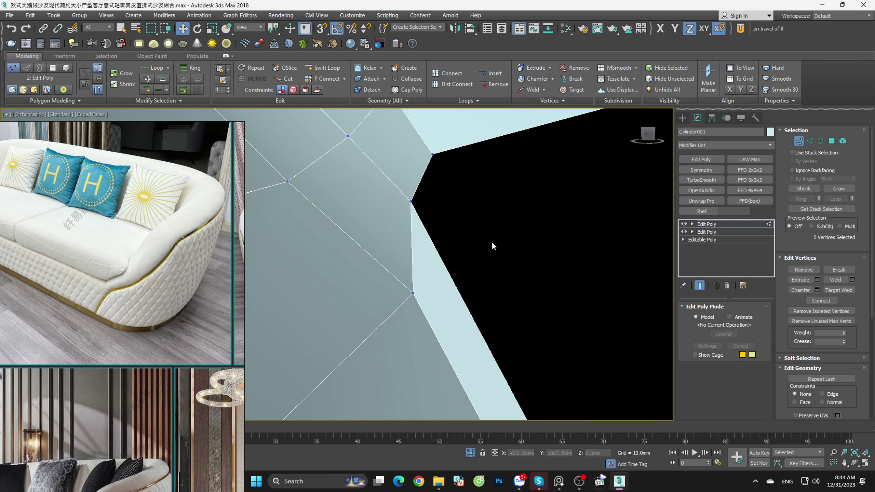
mouse_move(491, 243)
middle_mouse_down("alt")
mouse_move(502, 354)
mouse_move(483, 245)
mouse_move(503, 327)
middle_mouse_up("alt")
left_click(459, 247)
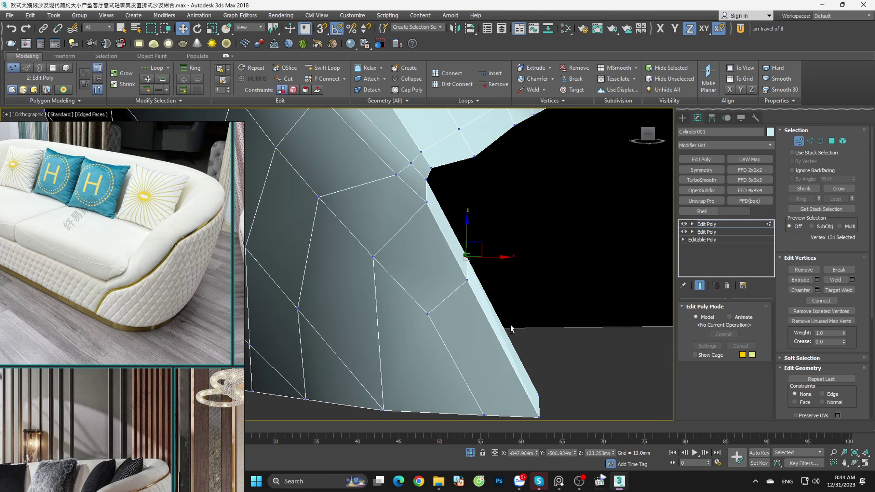
left_click(646, 141)
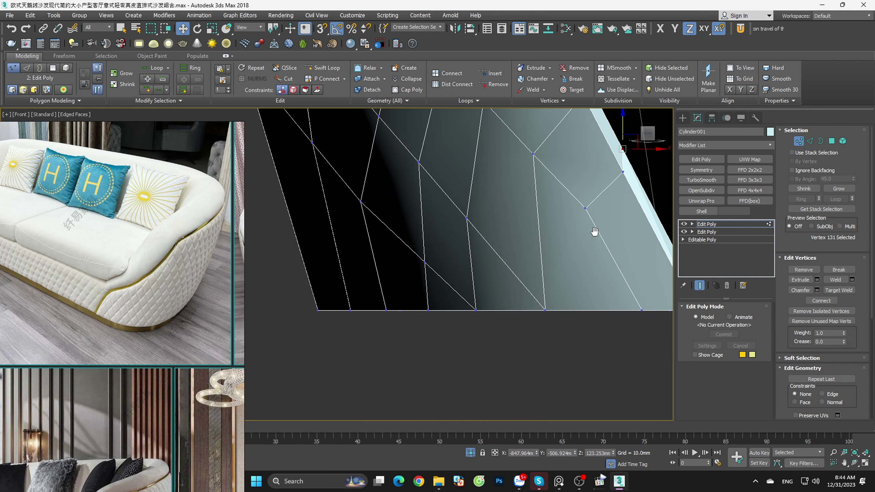
left_click(293, 90)
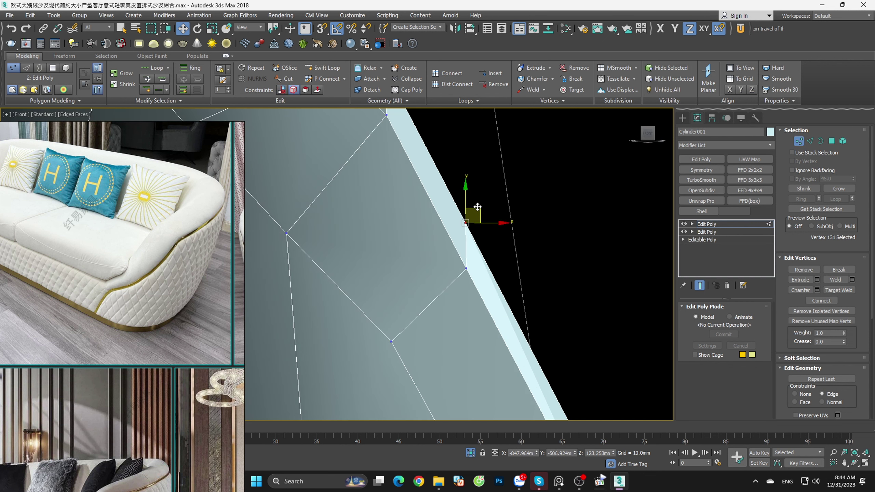
left_click_drag(465, 223, 491, 241)
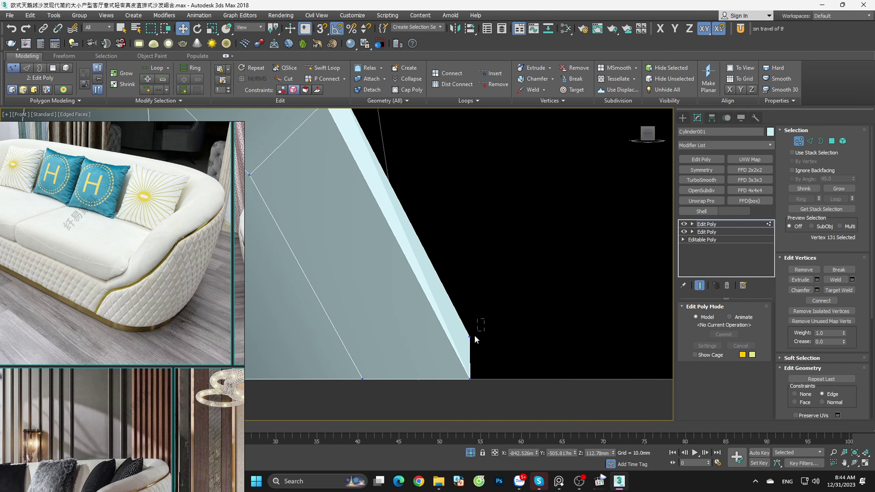
mouse_move(470, 321)
left_mouse_down()
mouse_move(474, 374)
mouse_move(510, 371)
left_mouse_up()
key("s")
key("F5")
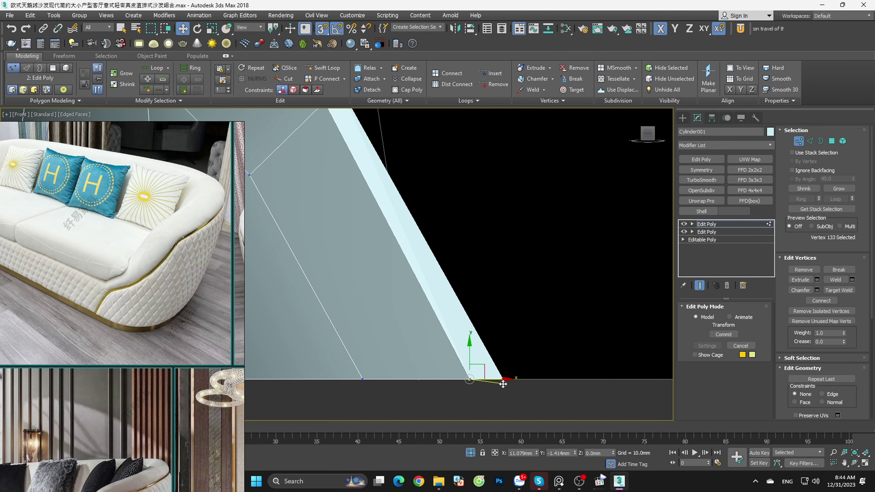
mouse_move(510, 371)
middle_mouse_down("alt")
mouse_move(501, 394)
mouse_move(476, 406)
mouse_move(526, 411)
mouse_move(511, 431)
middle_mouse_up("alt")
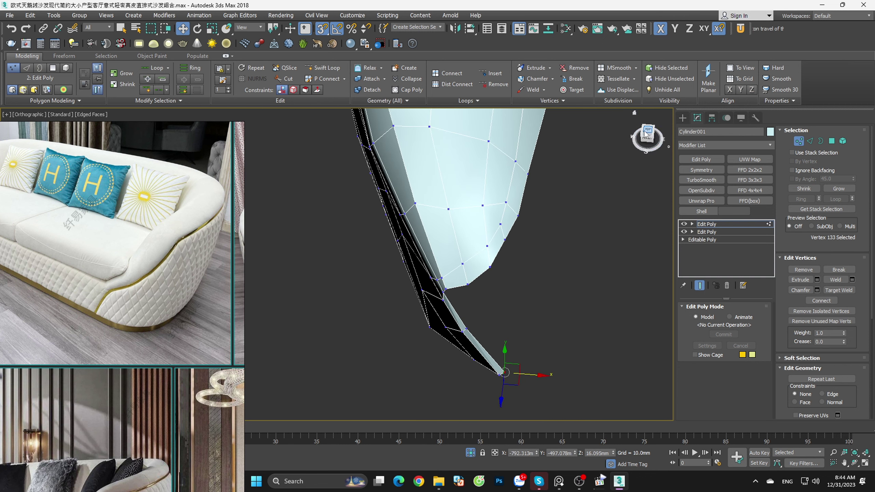
Step: In the Top view, move vertex 131 flush with the base panel
left_click(647, 131)
scroll(498, 285, "up", 4)
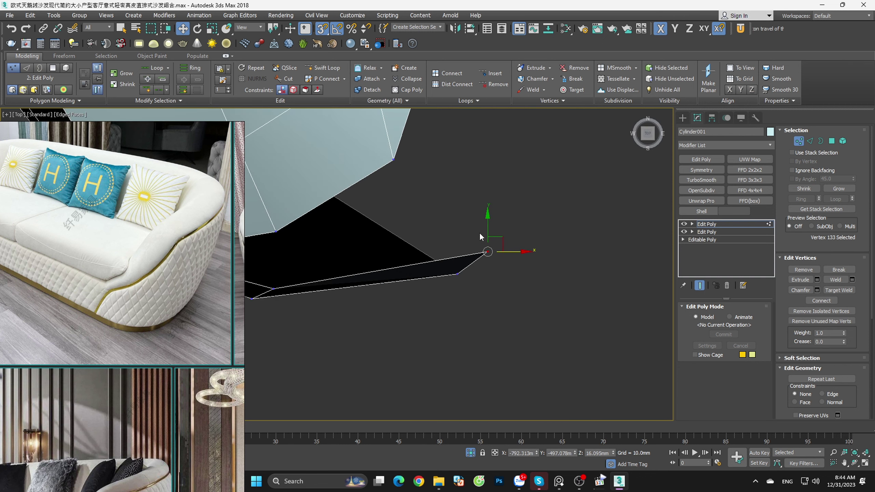
left_click_drag(490, 233, 490, 287)
middle_click_drag(258, 297, 420, 281)
left_click(435, 272)
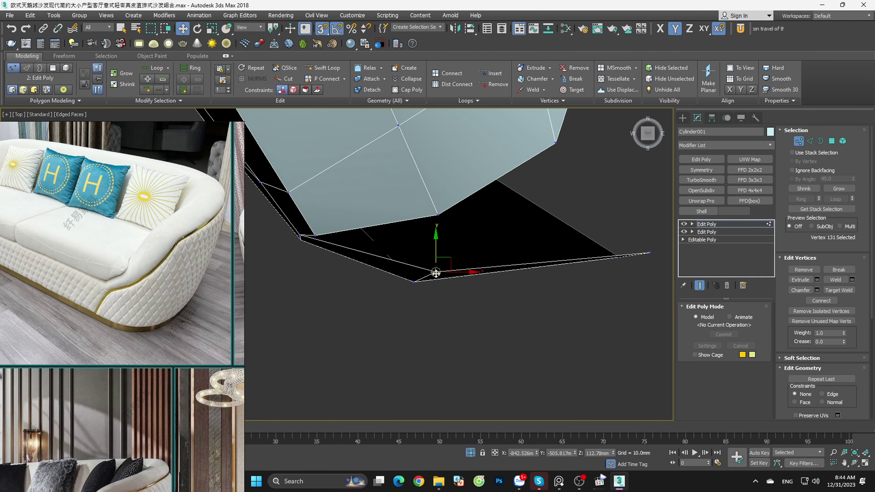
left_click_drag(438, 270, 428, 273)
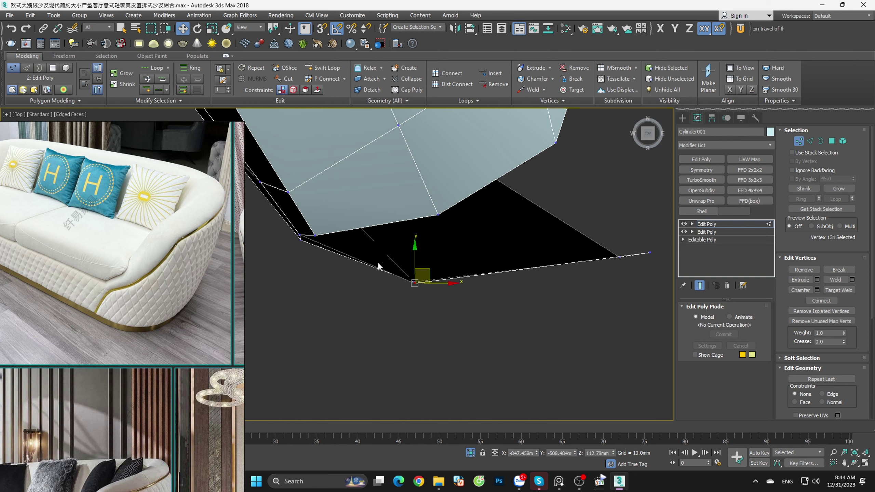
middle_click_drag(377, 262, 448, 217, "alt")
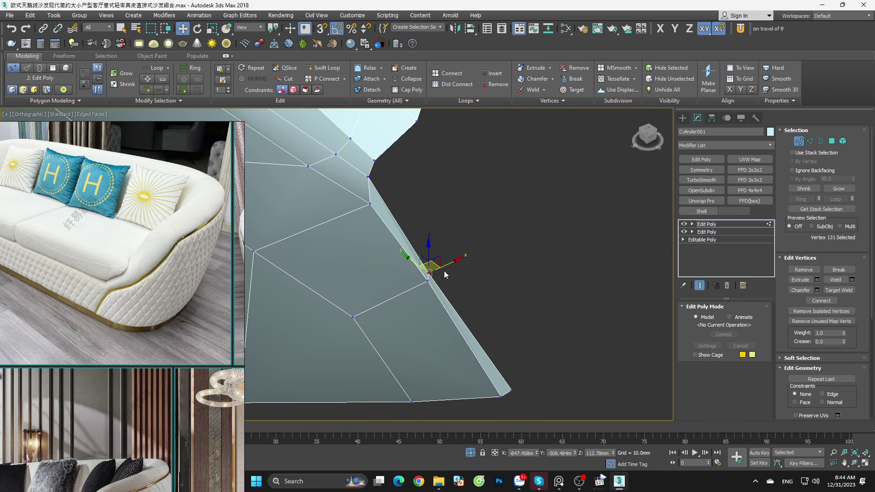
Step: Slide the notch vertex and the two notch edges to the right along X
left_click_drag(444, 269, 453, 264)
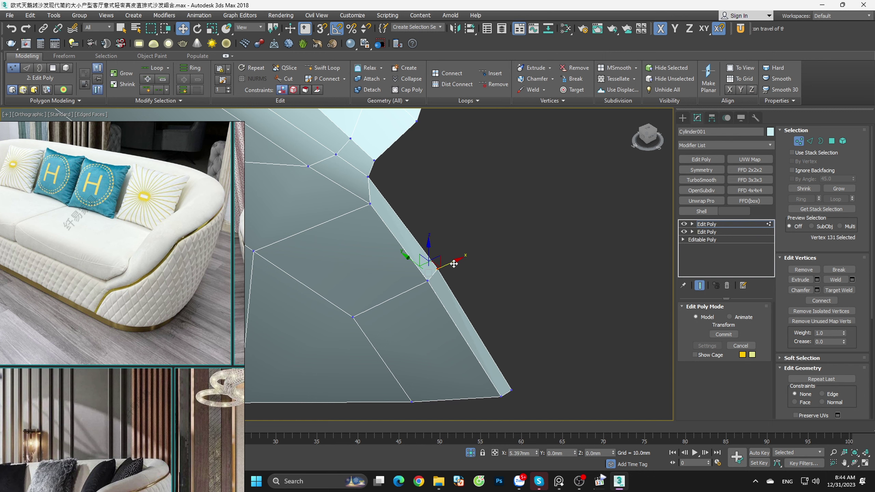
mouse_move(538, 304)
middle_mouse_down("alt")
mouse_move(520, 278)
mouse_move(469, 262)
mouse_move(513, 298)
middle_mouse_up("alt")
left_click(649, 137)
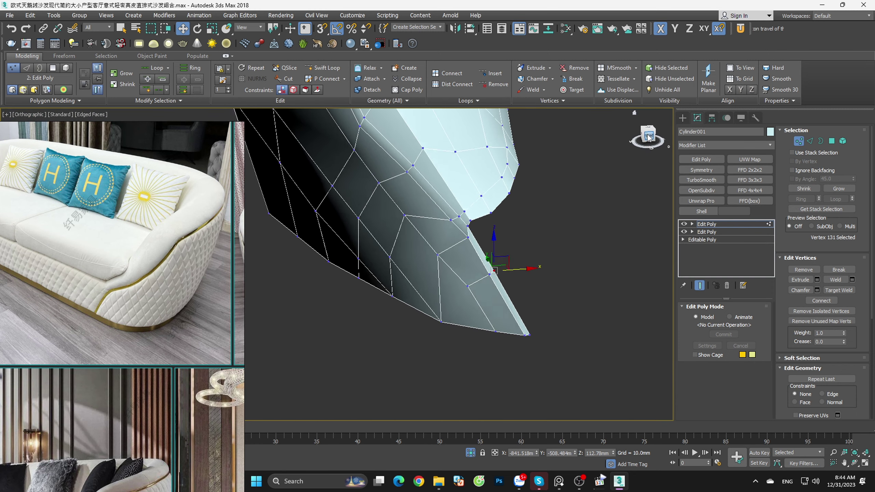
scroll(453, 224, "up", 5)
key("2")
left_click(456, 239)
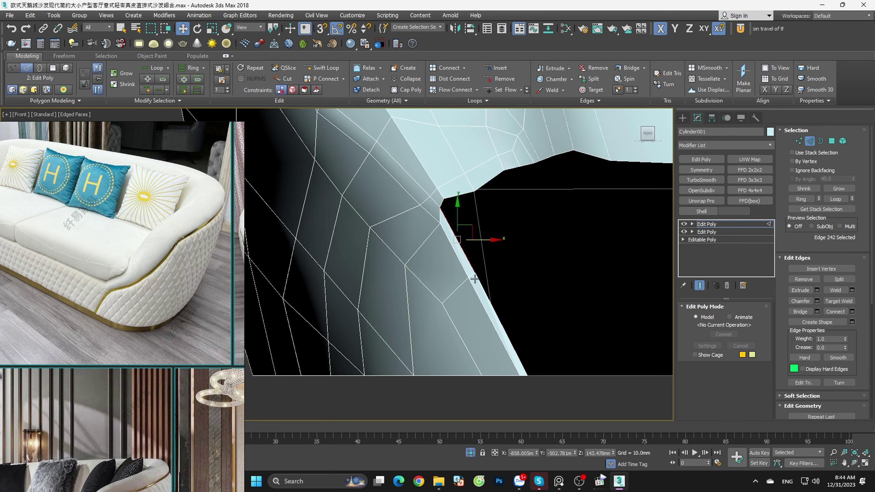
left_click(483, 290, "ctrl")
scroll(487, 265, "up", 1)
scroll(493, 278, "down", 1)
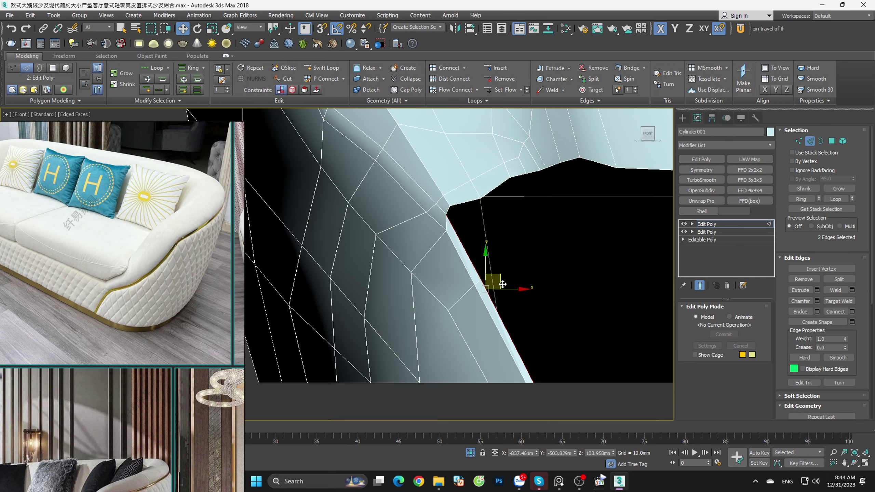
left_click_drag(503, 291, 510, 291)
Step: Target Weld the stray vertex onto the notch corner vertex
key("1")
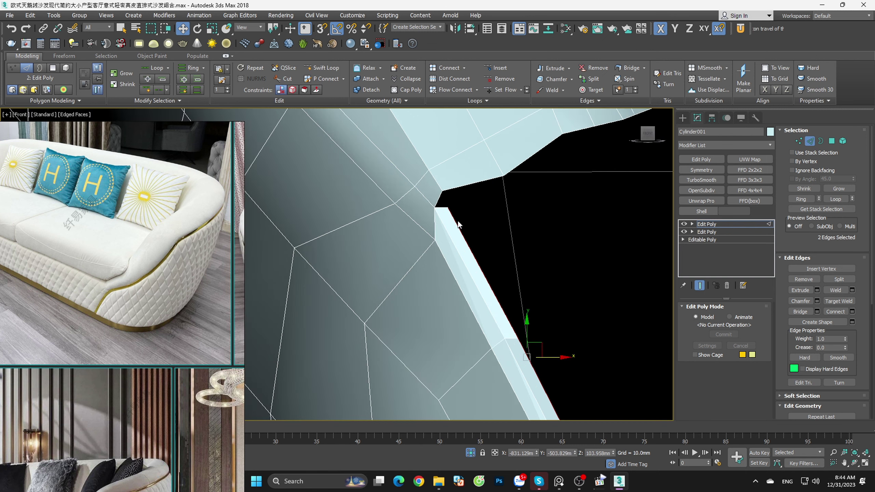
left_click(838, 290)
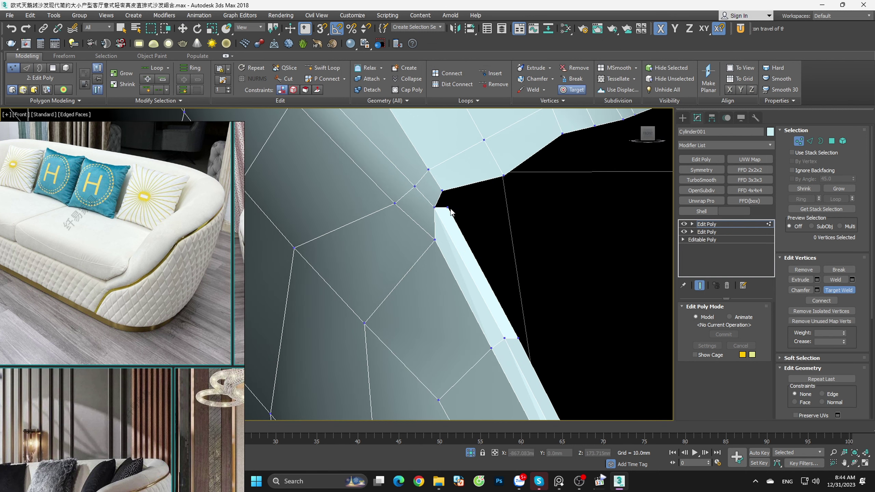
left_click(442, 190)
right_click(471, 217)
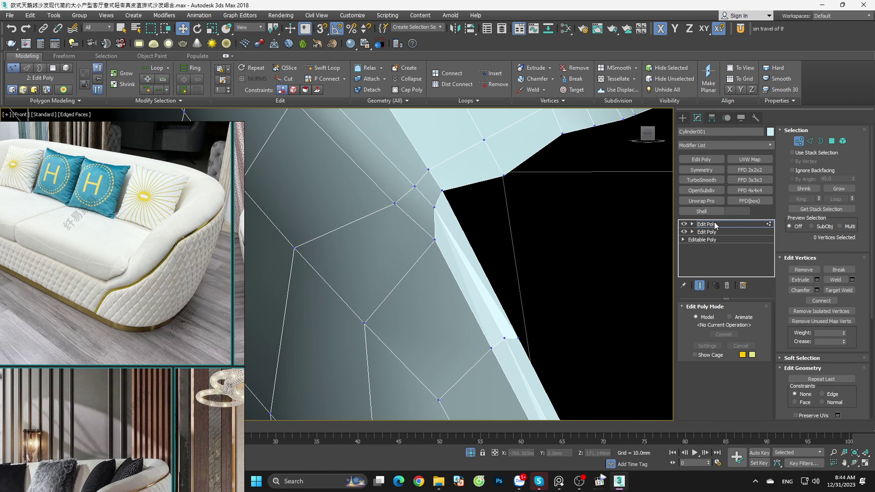
Step: Preview the shell with TurboSmooth, then delete the TurboSmooth modifier
left_click(701, 179)
middle_click_drag(496, 257, 520, 270, "alt")
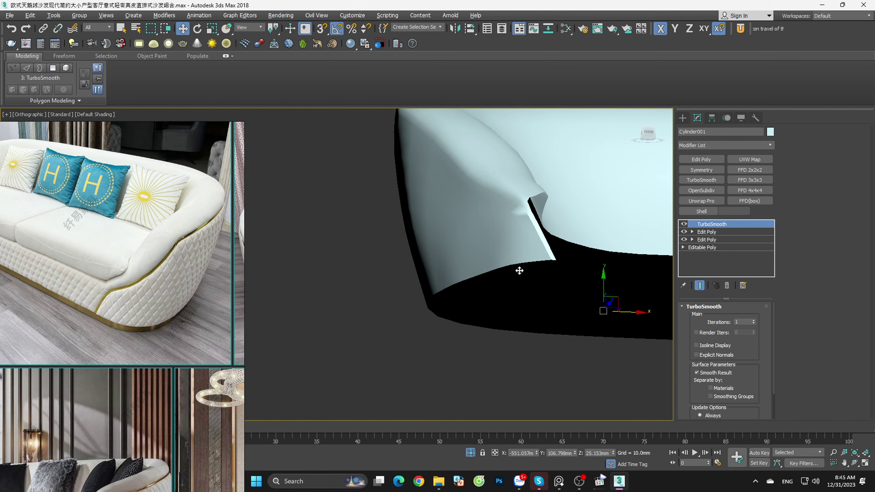
scroll(536, 224, "up", 5)
key("F4")
Step: In the top Edit Poly, nudge vertices 131, 130 and 132 beside the notch
left_click(727, 285)
key("1")
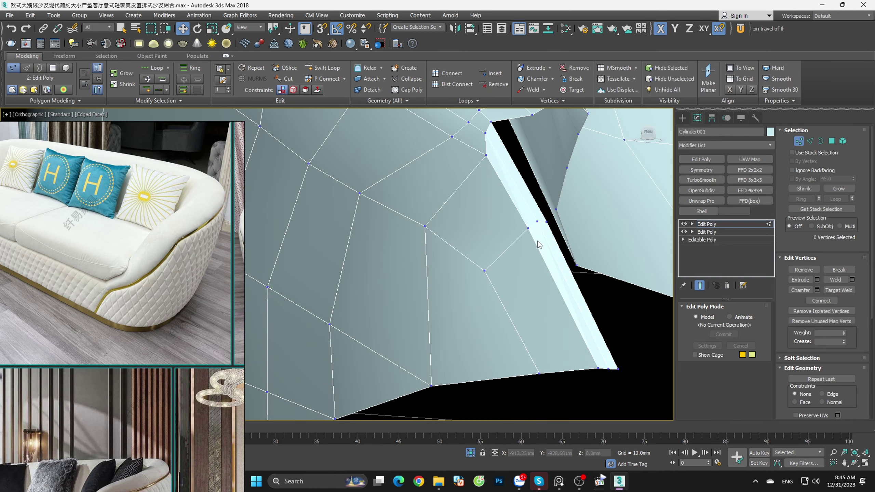
scroll(539, 244, "up", 2)
left_click(525, 224)
left_click_drag(525, 224, 521, 228)
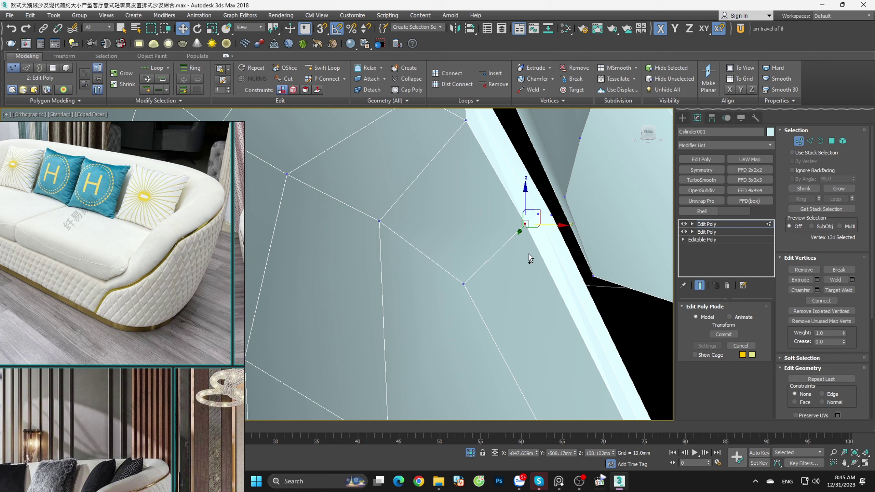
left_click(538, 214)
middle_click_drag(538, 214, 542, 326, "alt")
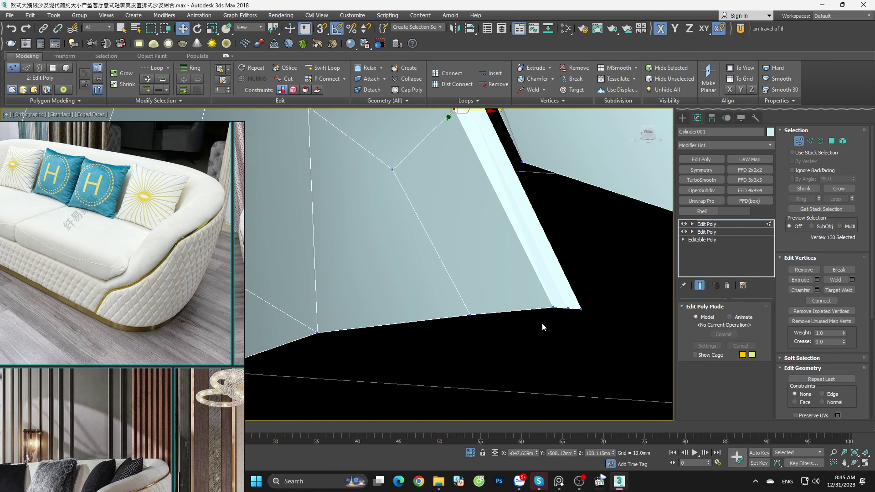
left_click_drag(555, 306, 553, 305)
middle_click_drag(552, 335, 447, 203, "alt")
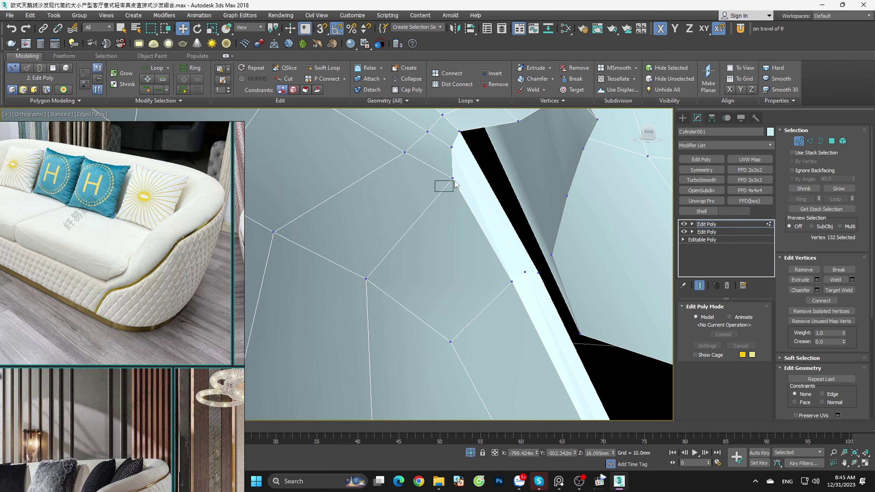
Step: Add an OpenSubdiv modifier at 1 iteration and orbit to view the smoothed armrest
left_click(701, 190)
key("F4")
mouse_move(483, 214)
middle_mouse_down("alt")
mouse_move(558, 280)
mouse_move(620, 286)
mouse_move(536, 282)
middle_mouse_up("alt")
scroll(526, 252, "down", 5)
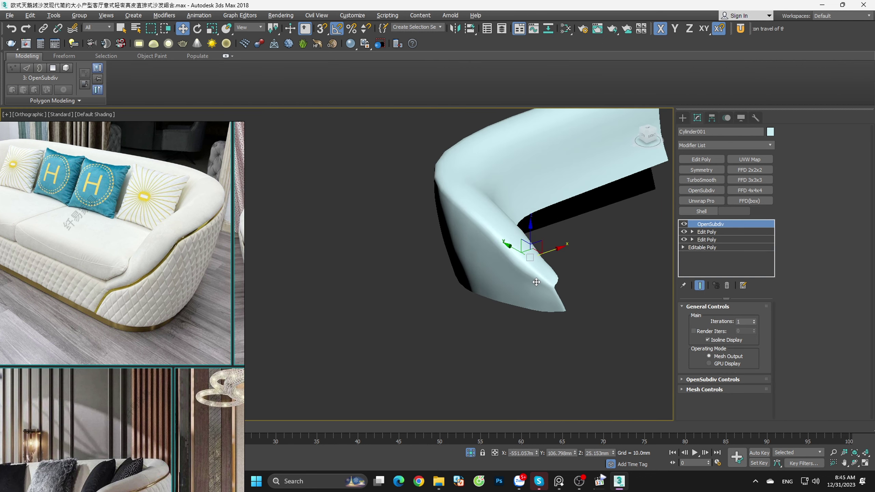
Step: Delete OpenSubdiv and double-click to select the 26-edge loop along the armrest
left_click(727, 286)
key("F4")
scroll(537, 276, "up", 3)
scroll(553, 286, "up", 5)
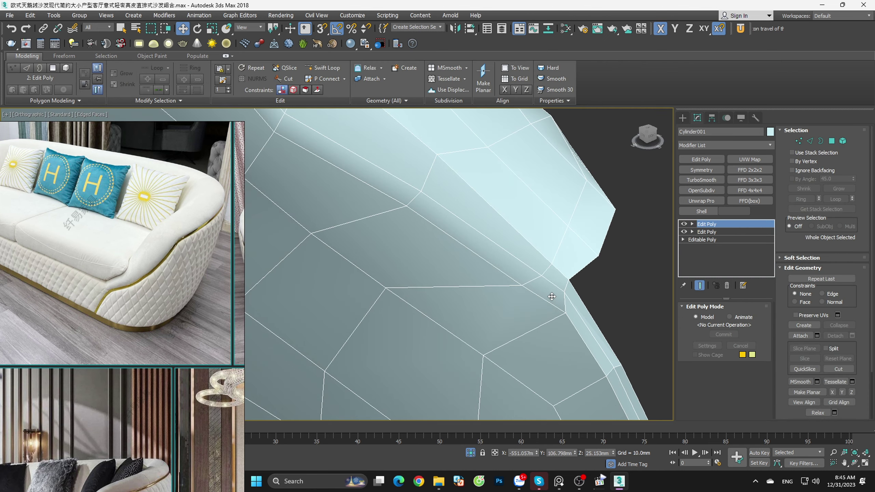
scroll(553, 286, "down", 2)
double_click(551, 287)
scroll(551, 288, "down", 5)
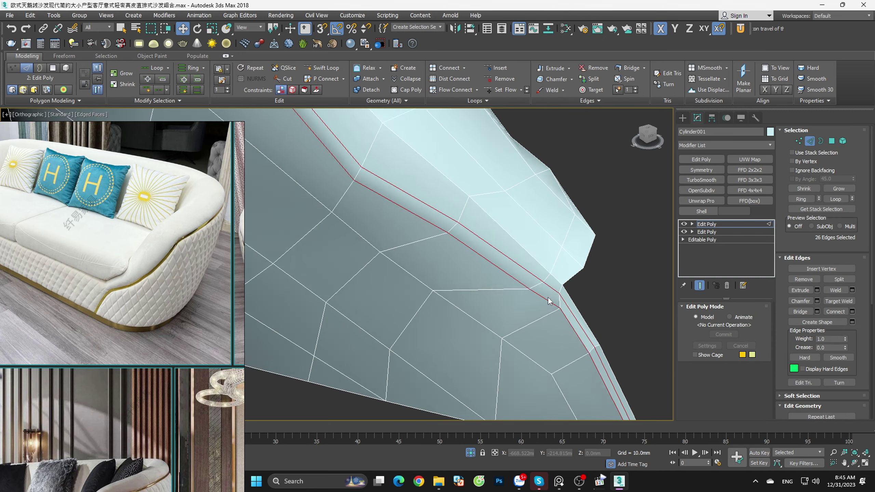
mouse_move(551, 288)
middle_mouse_down("alt")
mouse_move(413, 269)
mouse_move(320, 243)
middle_mouse_up("alt")
scroll(319, 242, "up", 3)
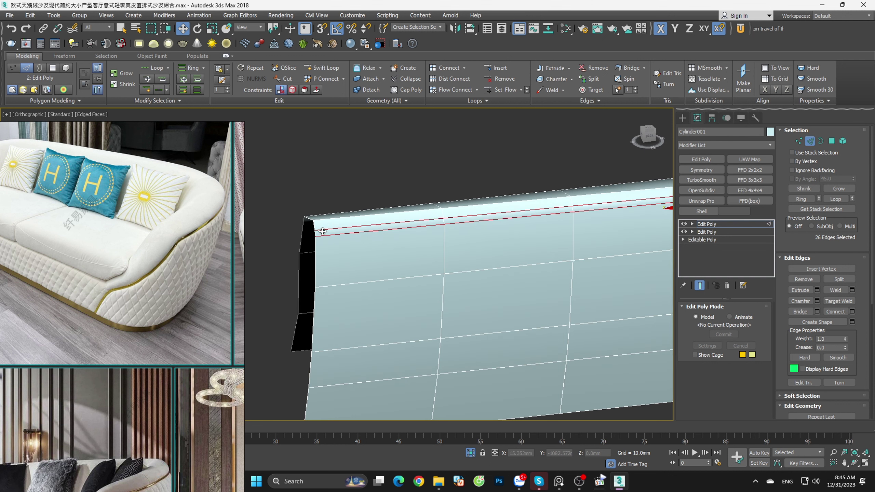
scroll(319, 242, "up", 3)
scroll(338, 239, "up", 4)
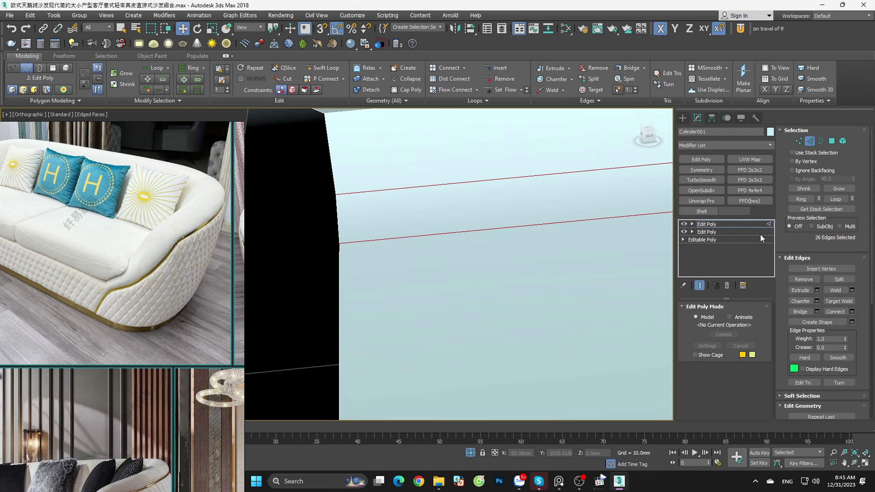
Step: On a new Edit Poly, extrude the edge loop into a shallow groove, then add Edit Poly and OpenSubdiv
left_click(795, 130)
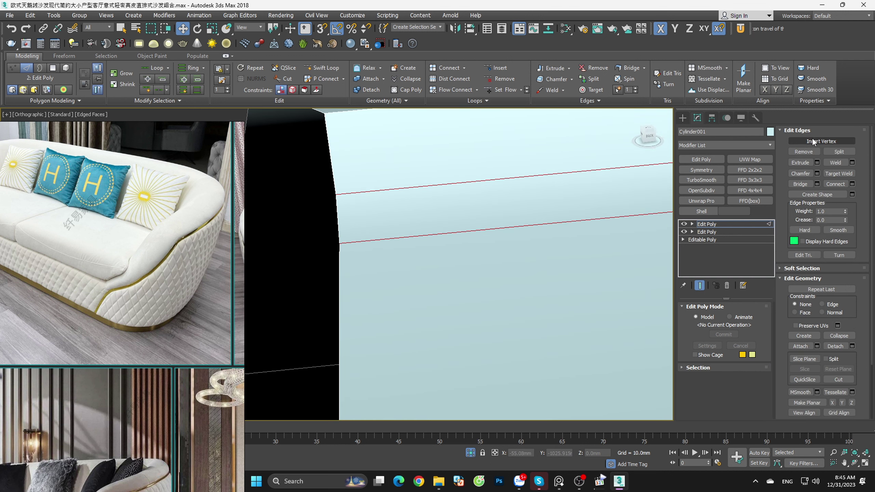
left_click(821, 141)
left_click(719, 158)
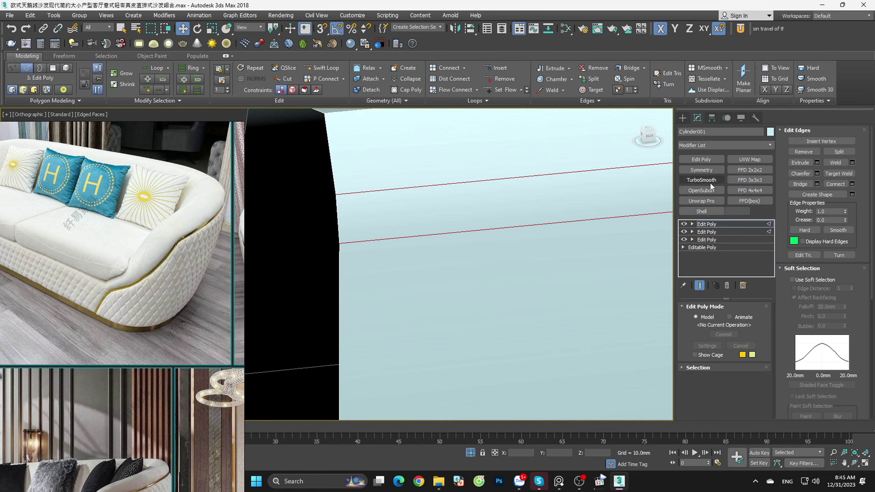
left_click(817, 163)
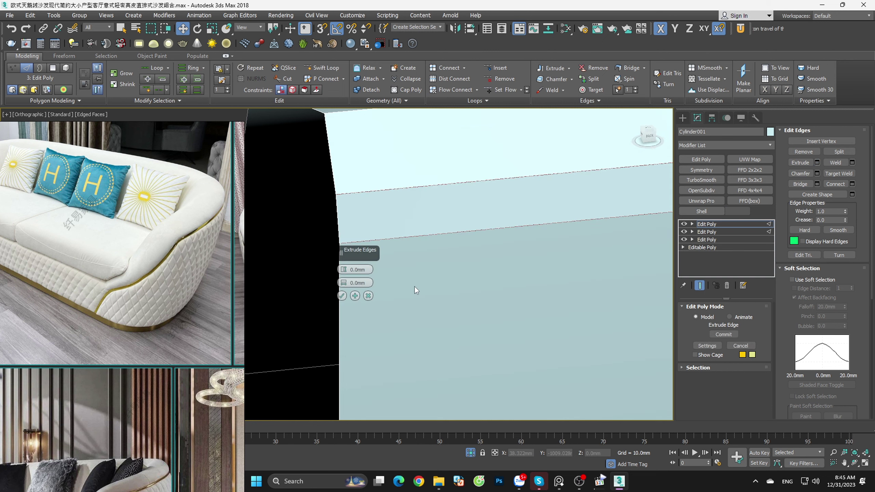
left_click_drag(343, 278, 343, 272)
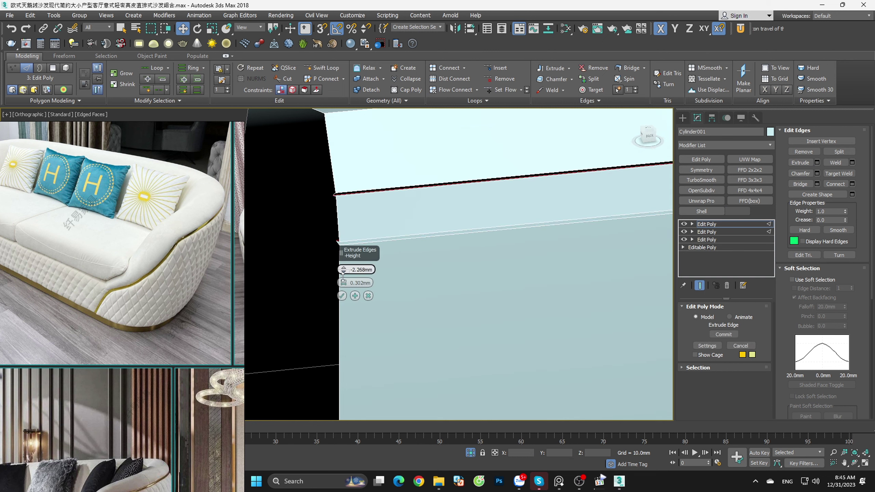
left_click(341, 296)
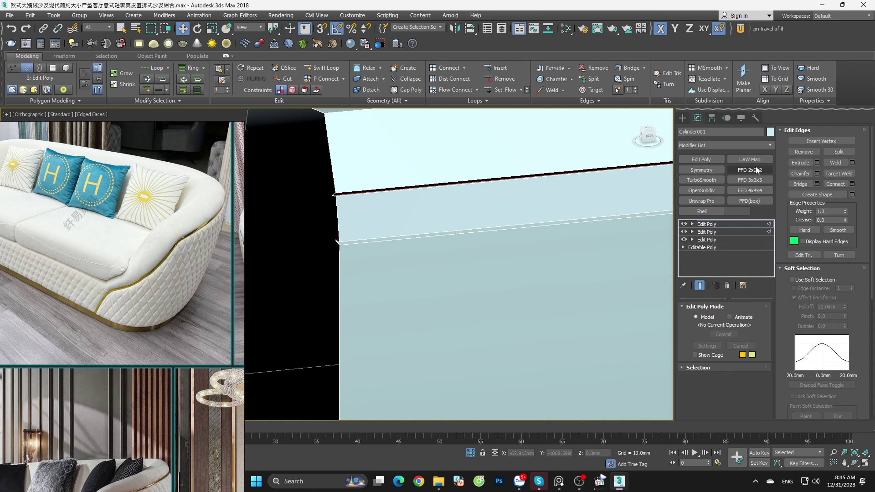
left_click(708, 159)
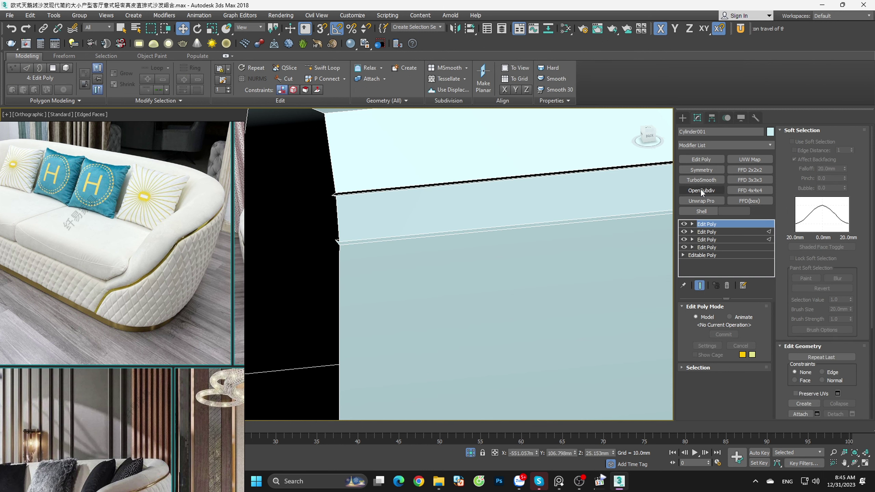
left_click(701, 190)
Step: Frame and orbit around the smoothed groove near the notch, then delete the OpenSubdiv modifier
key("f")
key("z")
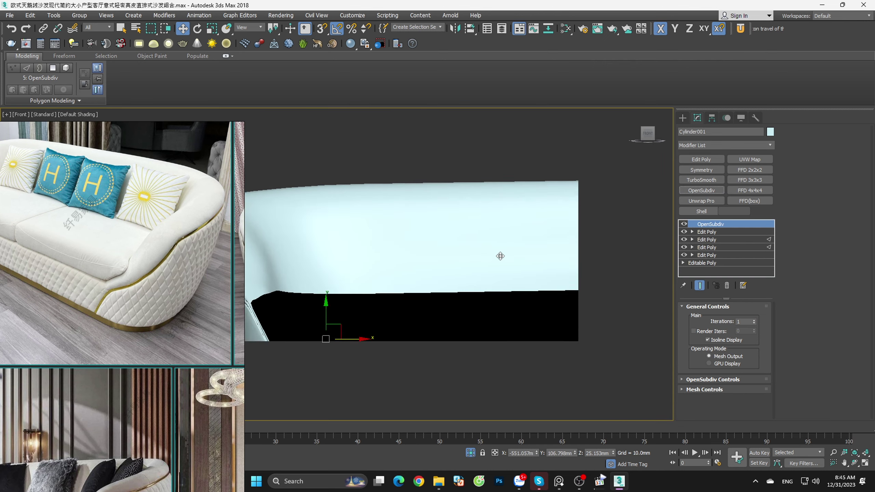
middle_click_drag(500, 256, 566, 284, "alt")
scroll(394, 303, "up", 5)
scroll(371, 307, "up", 3)
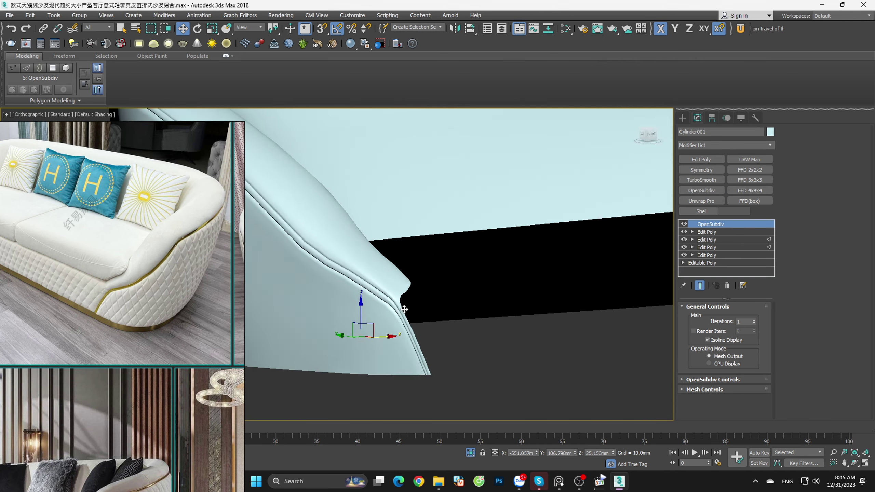
middle_click_drag(404, 309, 409, 268, "alt")
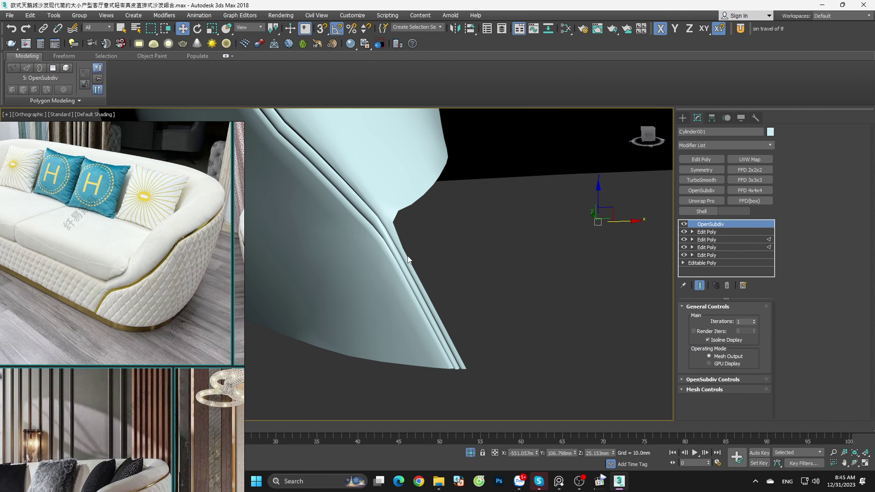
middle_click_drag(410, 256, 364, 228, "alt")
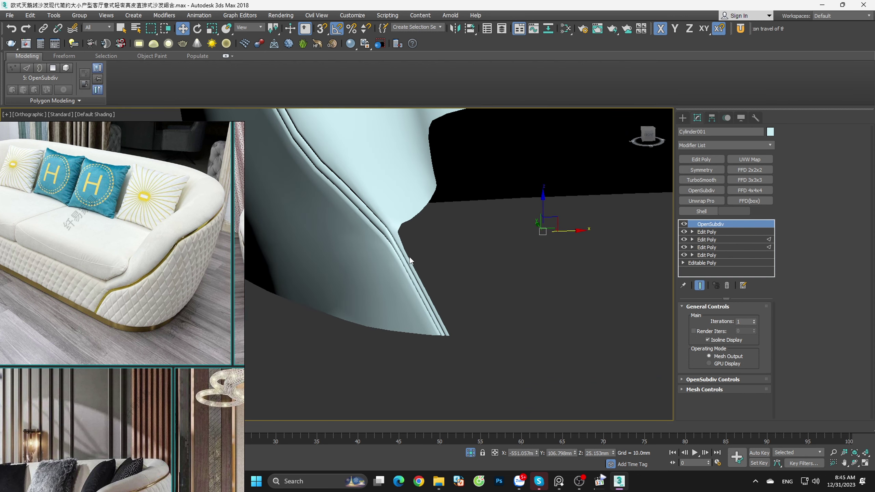
scroll(364, 228, "up", 3)
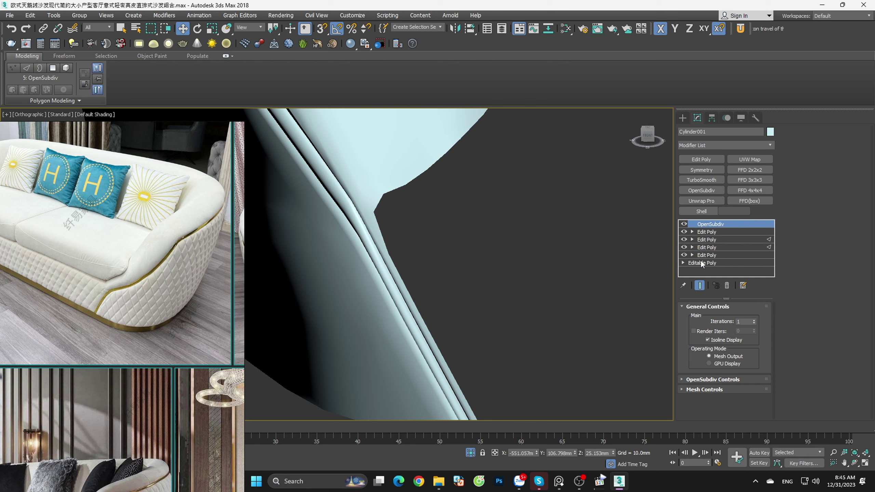
left_click(726, 285)
Step: Target Weld the stray vertex at the groove corner onto its neighbouring vertex
key("1")
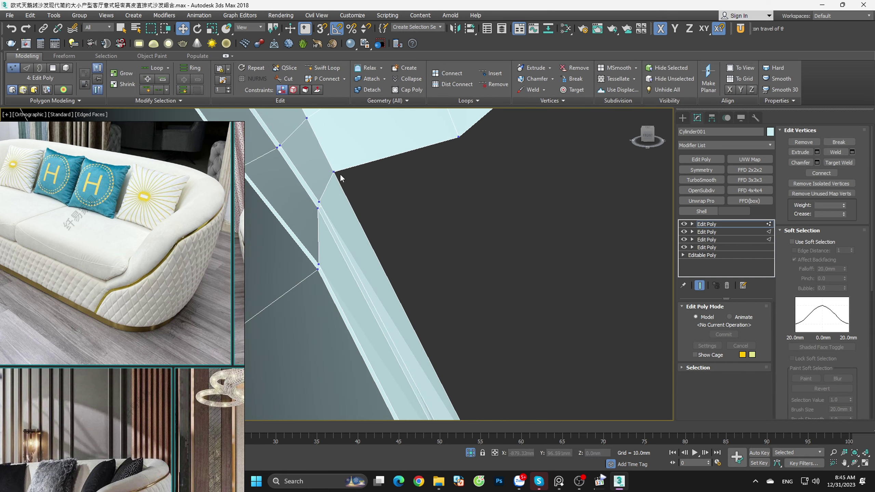
left_click(339, 173)
middle_click_drag(341, 183, 359, 172, "alt")
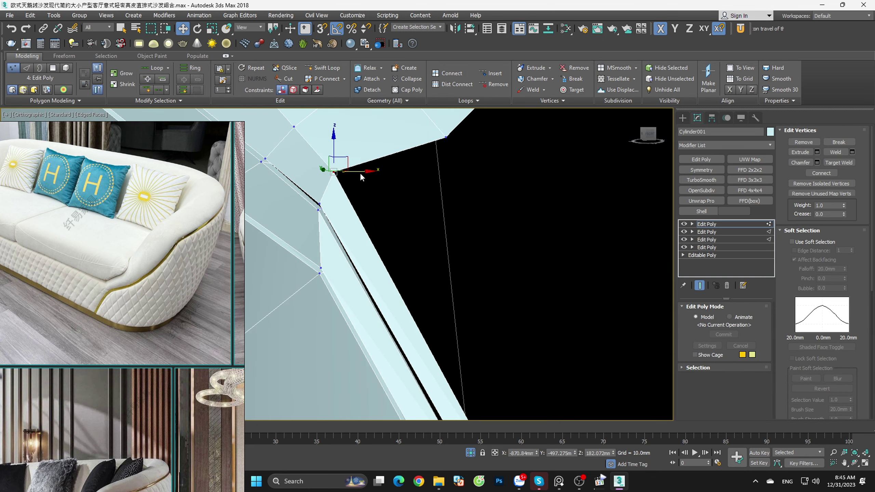
left_click(838, 162)
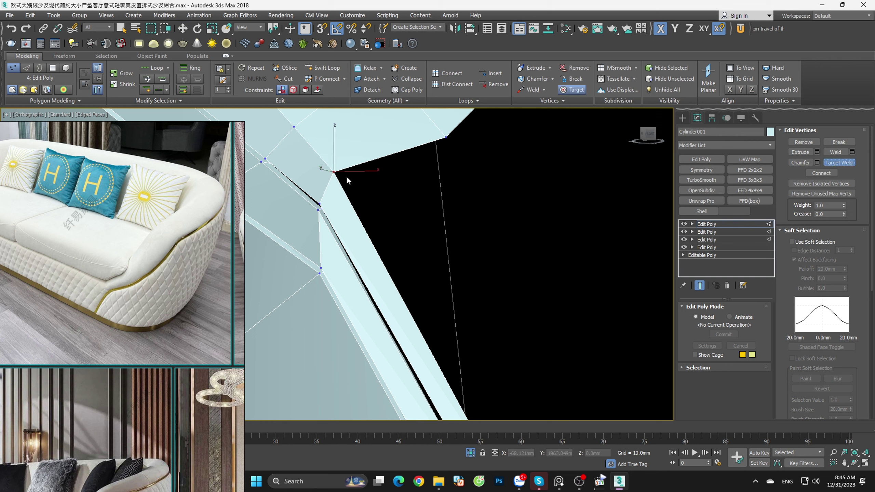
left_click(318, 206)
middle_click_drag(374, 211, 407, 249, "alt")
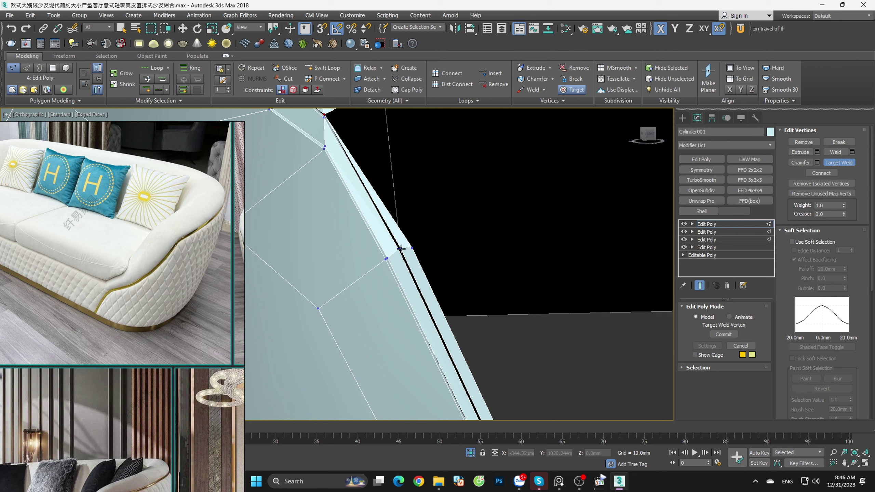
scroll(420, 262, "up", 3)
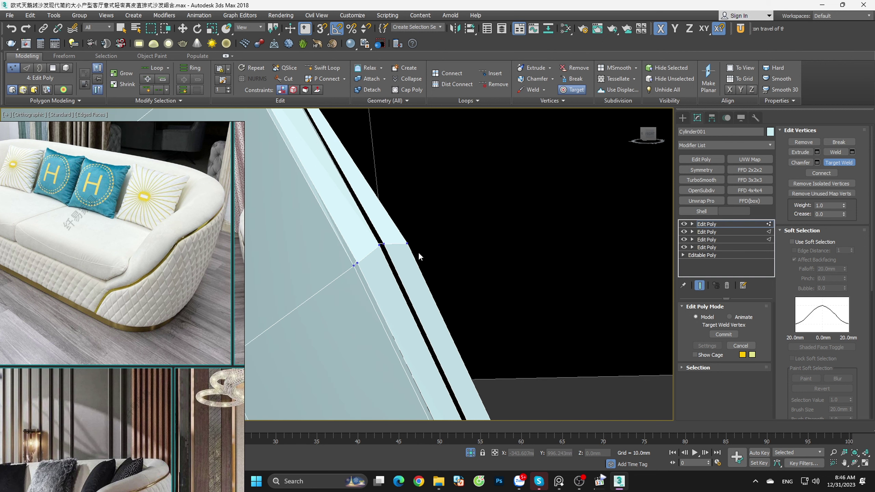
left_click(383, 248)
Step: Weld the right-edge vertex onto the shell's bottom vertex and return to the Move tool
scroll(438, 303, "down", 2)
scroll(470, 317, "down", 2)
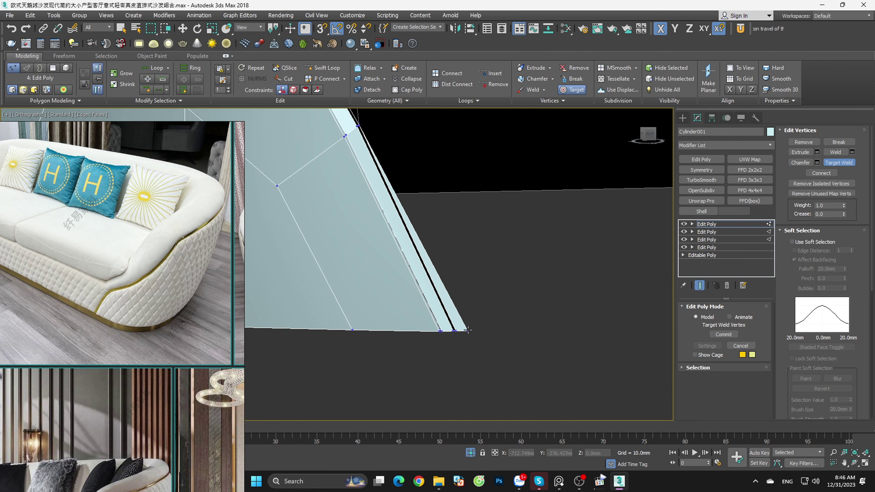
middle_click_drag(467, 329, 462, 336, "alt")
left_click(447, 331)
key("w")
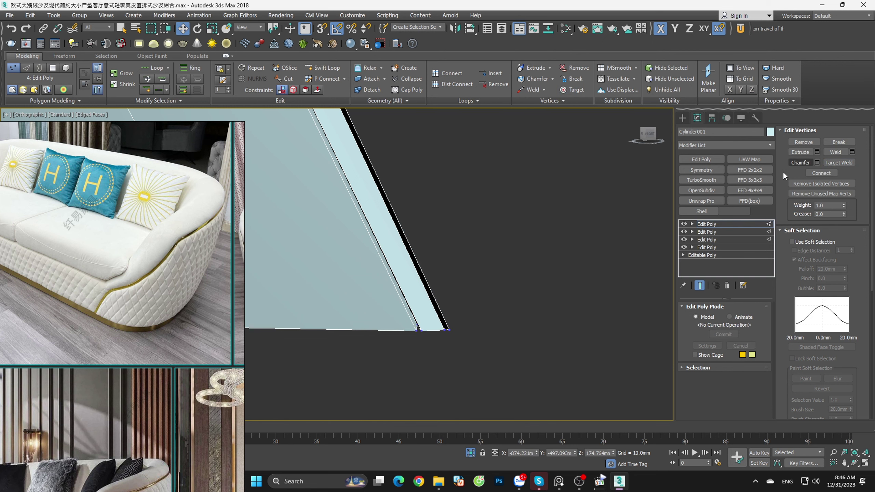
Step: Add OpenSubdiv to the armrest shell and exit Isolate Selection to show the full sofa
left_click(701, 190)
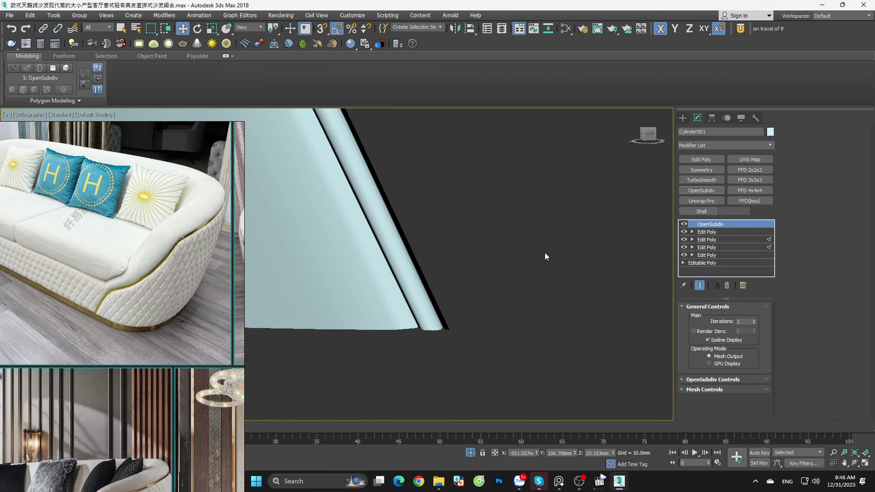
mouse_move(552, 306)
middle_mouse_down("alt")
mouse_move(567, 313)
mouse_move(558, 328)
middle_mouse_up("alt")
key("f")
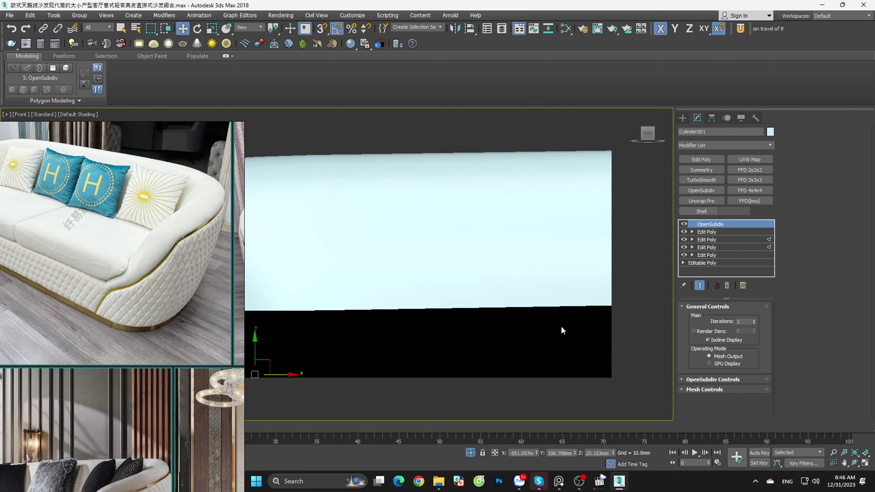
left_click(470, 453)
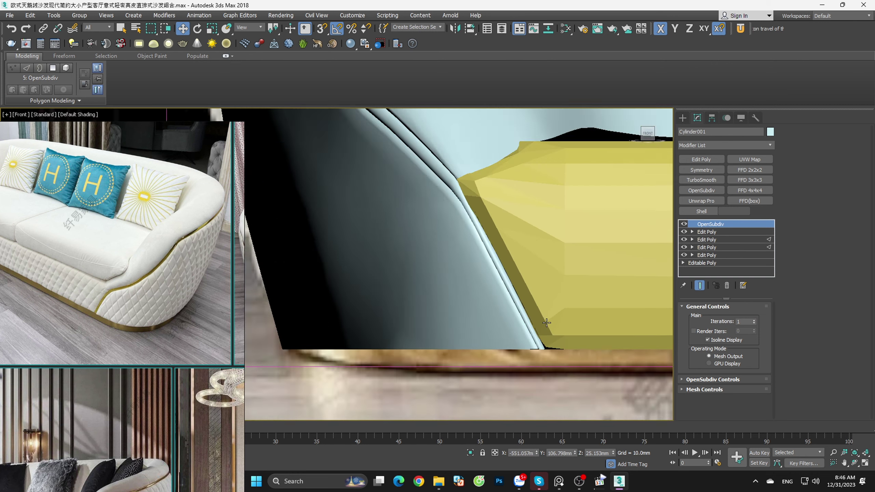
scroll(568, 345, "up", 3)
scroll(577, 344, "down", 2)
scroll(551, 292, "up", 3)
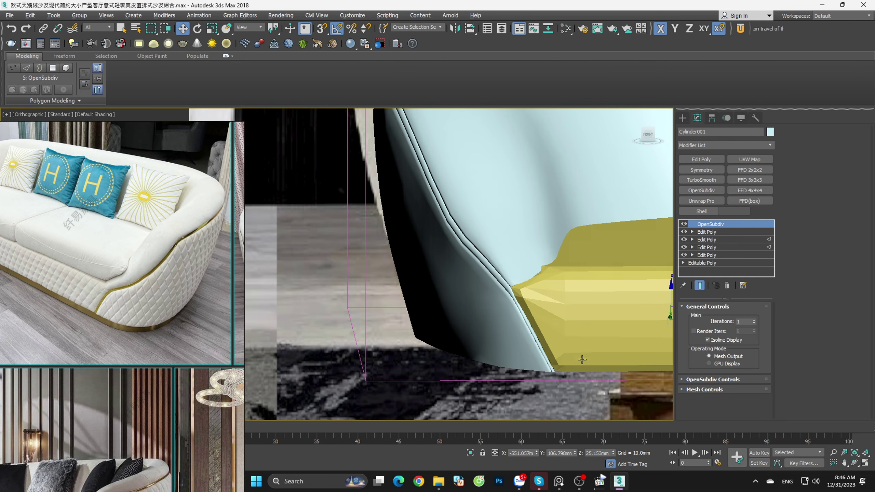
Step: Select the yellow seat cushion Box003, add TurboSmooth and orbit to inspect it
left_click(606, 303)
left_click(701, 179)
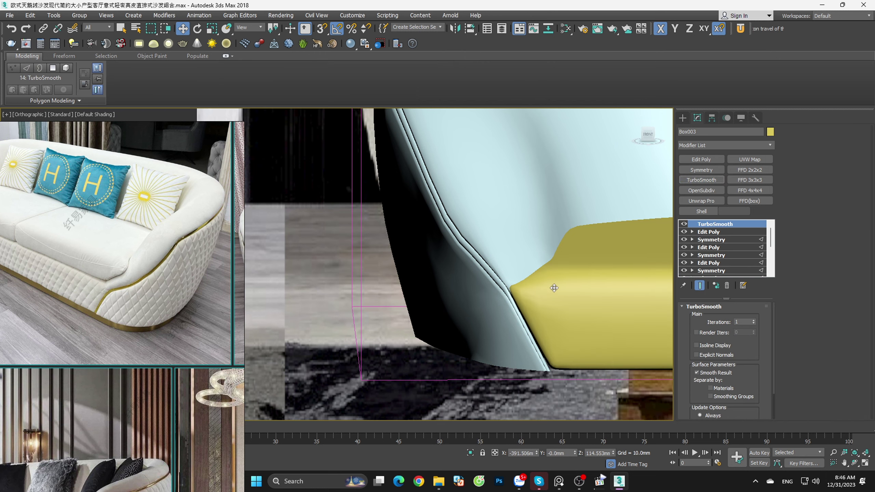
scroll(552, 287, "down", 2)
key("F4")
scroll(567, 325, "down", 2)
scroll(568, 325, "down", 2)
key("F4")
mouse_move(568, 325)
middle_mouse_down("alt")
mouse_move(583, 346)
mouse_move(671, 310)
middle_mouse_up("alt")
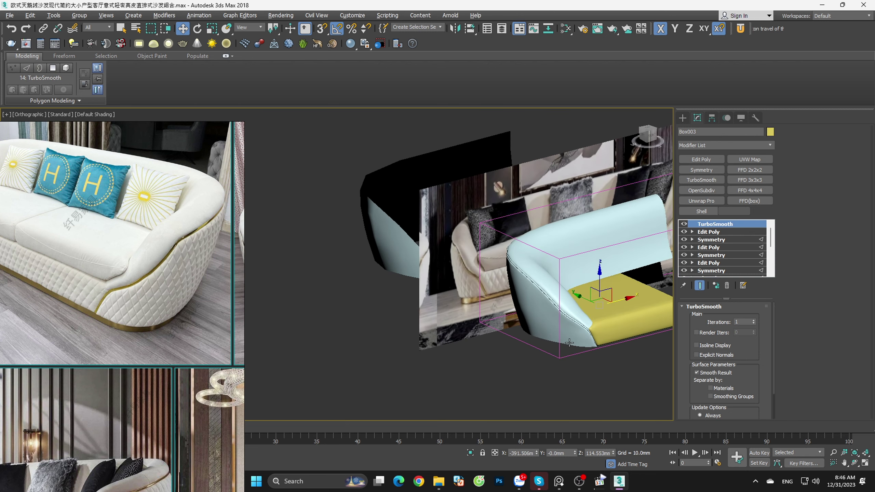
middle_click_drag(606, 301, 583, 303, "alt")
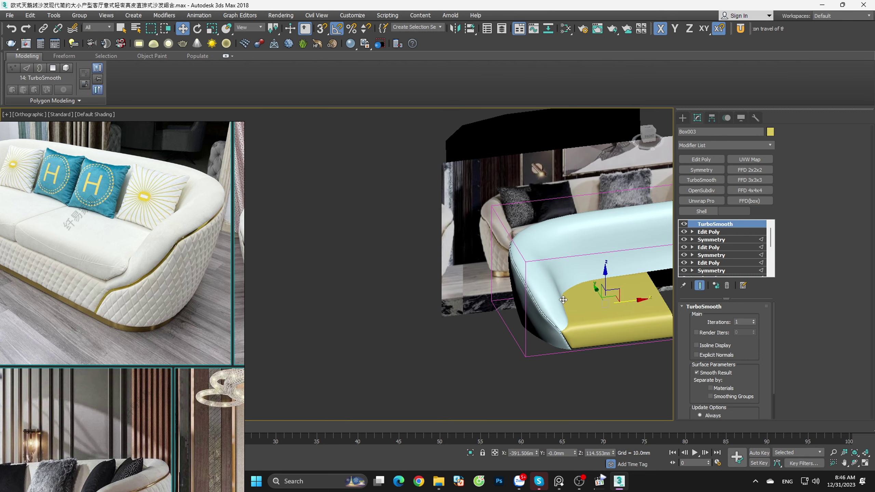
key("f")
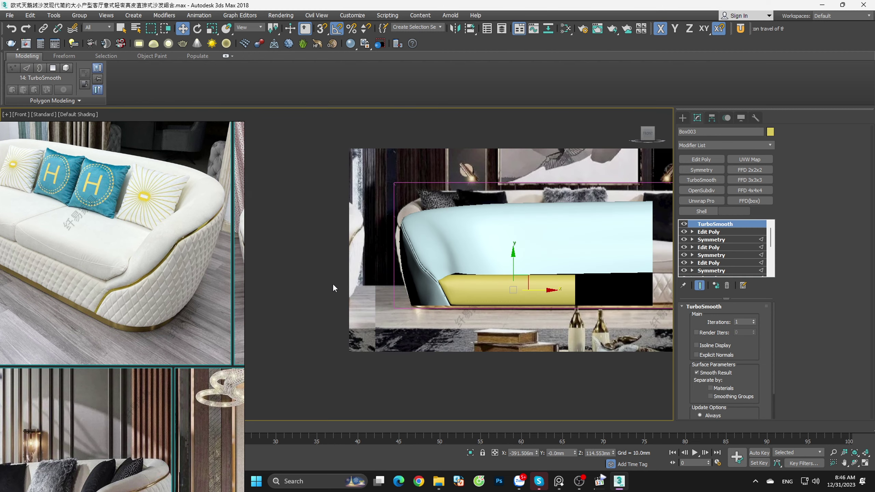
mouse_move(466, 300)
middle_mouse_down("alt")
mouse_move(471, 329)
mouse_move(639, 295)
middle_mouse_up("alt")
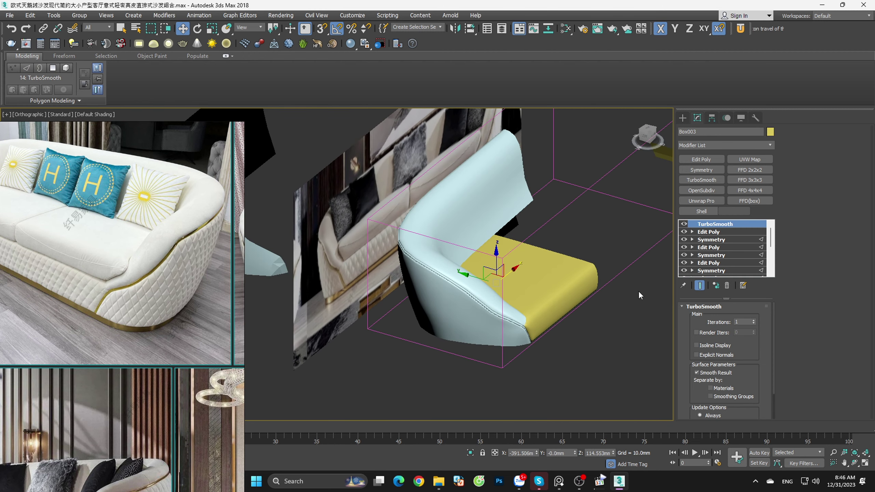
Step: Delete TurboSmooth from the seat cushion and reselect the Cylinder001 armrest shell
left_click(727, 286)
scroll(483, 200, "up", 5)
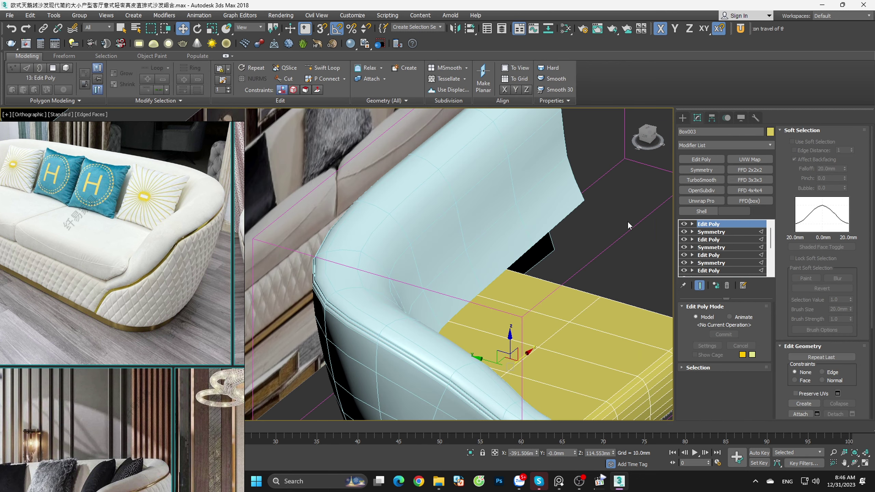
scroll(533, 237, "down", 6)
left_click(492, 230)
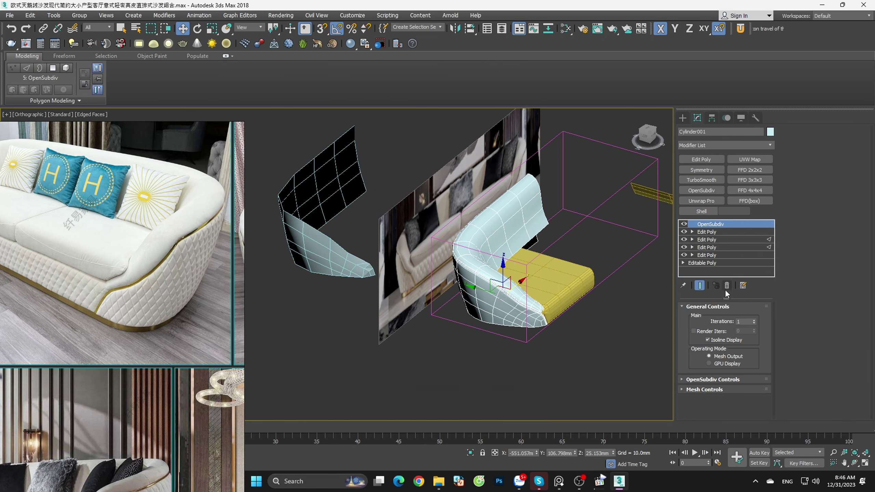
Step: Delete the shell's OpenSubdiv modifier and orbit to a near top-down view of the corner
left_click(726, 288)
scroll(573, 255, "up", 2)
scroll(545, 267, "up", 4)
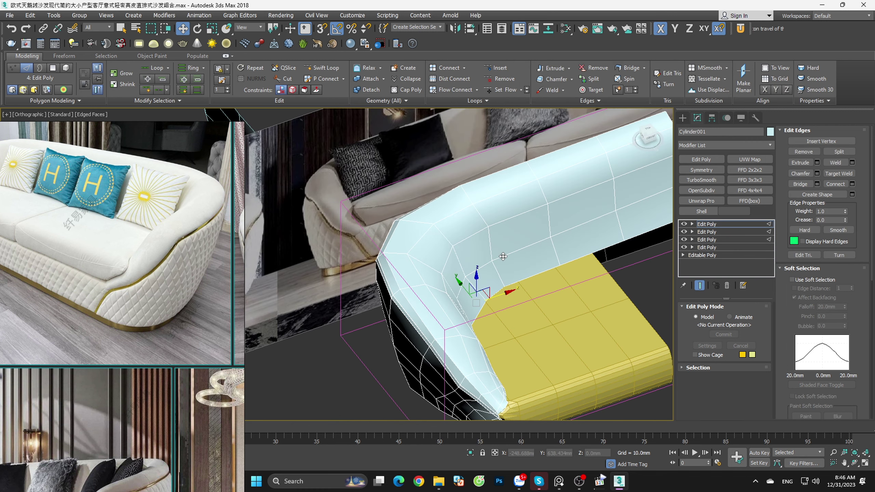
mouse_move(503, 256)
middle_mouse_down("alt")
mouse_move(503, 282)
mouse_move(478, 258)
middle_mouse_up("alt")
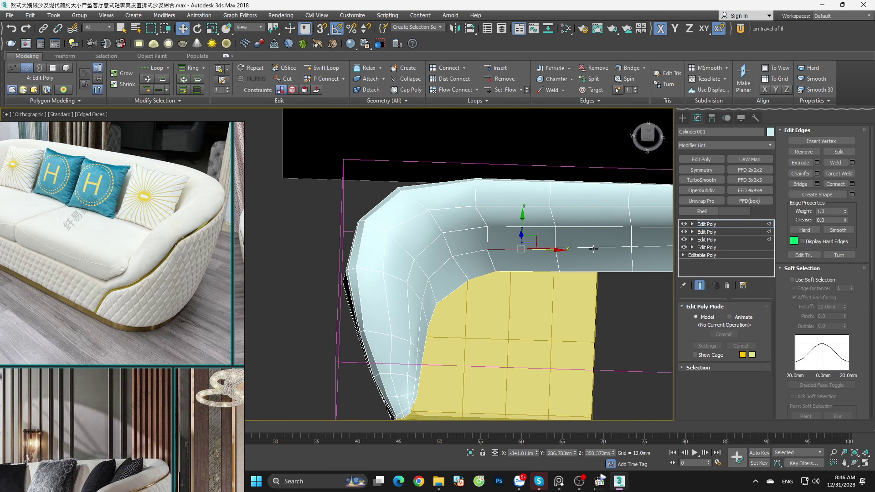
middle_click_drag(537, 229, 477, 266)
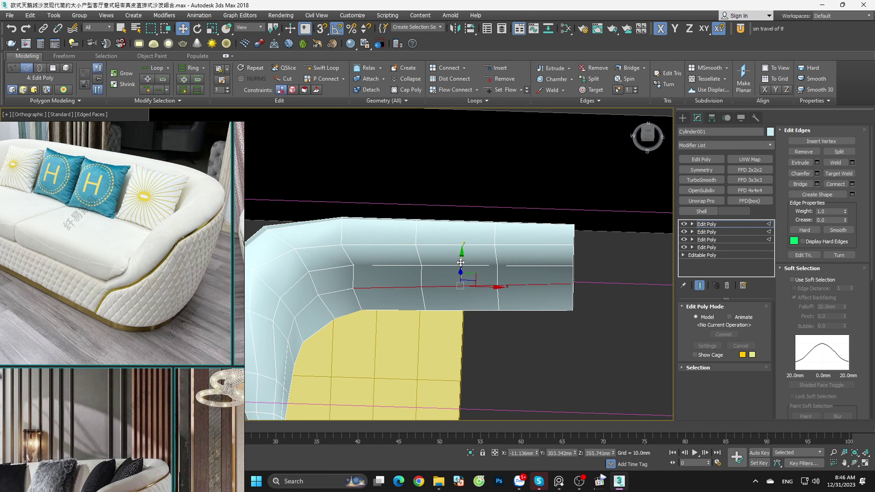
Step: Refine the edge selection to the armrest's inner loop around the seat corner
left_click(462, 257)
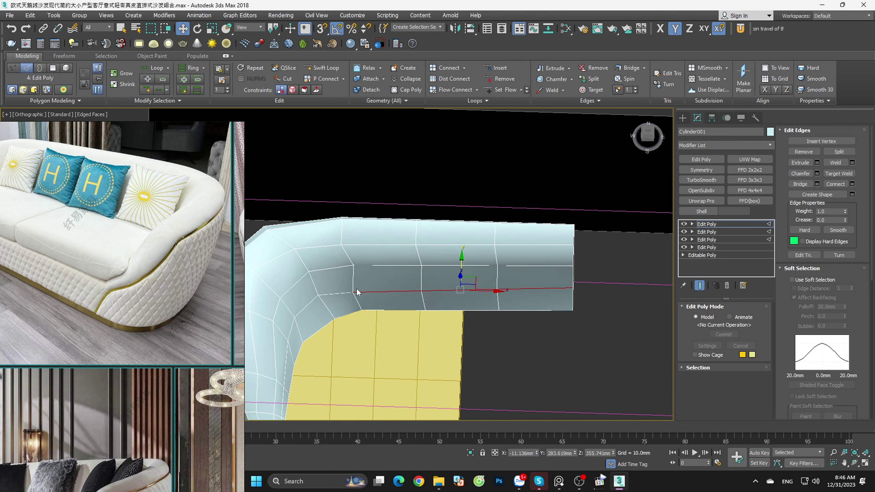
left_click(326, 294, "ctrl")
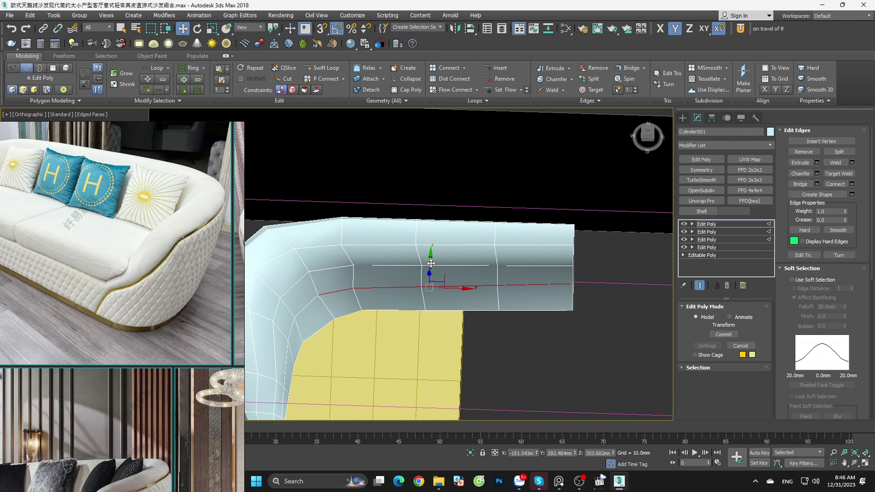
left_click(336, 291, "alt")
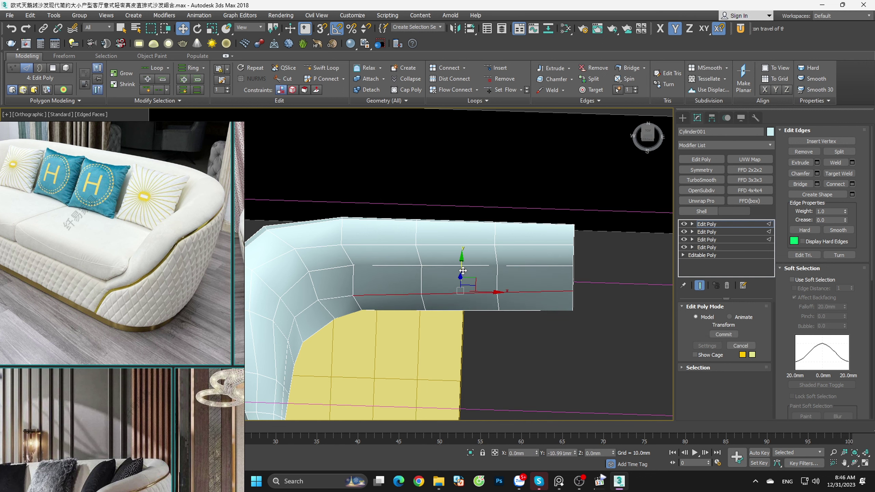
left_click(386, 295, "alt")
left_click_drag(497, 270, 497, 269)
mouse_move(497, 268)
middle_mouse_down("alt")
mouse_move(438, 300)
mouse_move(388, 268)
mouse_move(414, 267)
mouse_move(414, 254)
mouse_move(445, 241)
mouse_move(563, 214)
middle_mouse_up("alt")
middle_click_drag(524, 345, 524, 280)
Step: Move the selected inner edge inward, then nudge the vertices along the inner edge
scroll(427, 223, "up", 4)
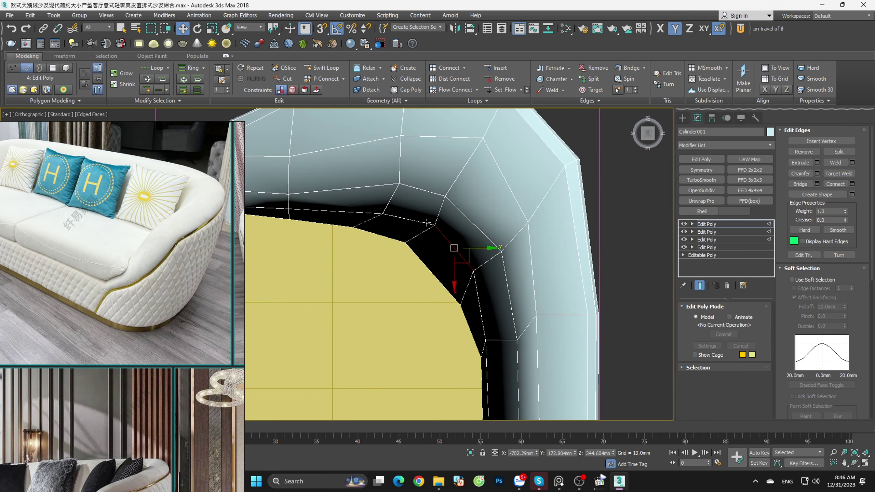
left_click_drag(474, 265, 403, 238)
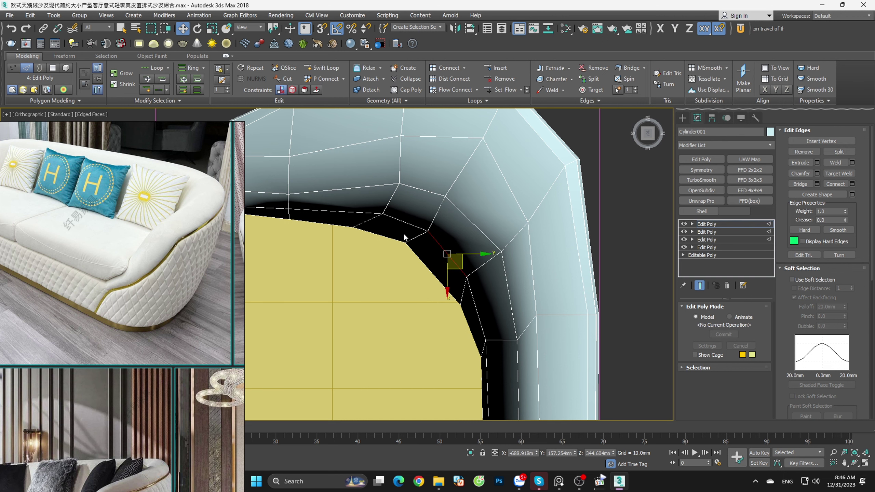
key("1")
left_click(427, 231)
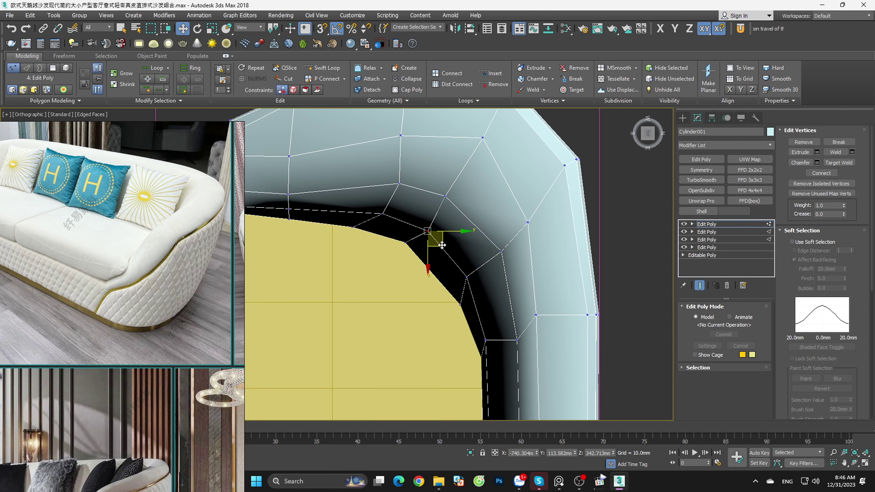
left_click_drag(442, 244, 438, 249)
middle_click_drag(503, 329, 513, 293)
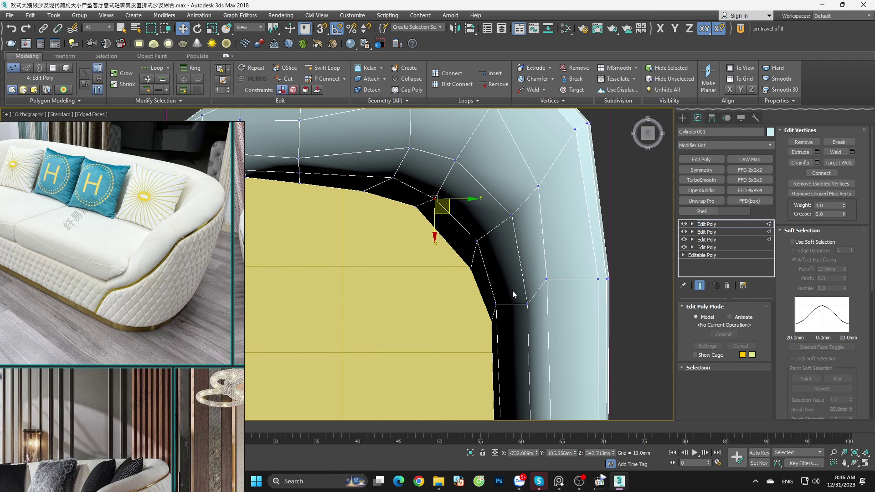
left_click(478, 242)
middle_click_drag(399, 207, 492, 272)
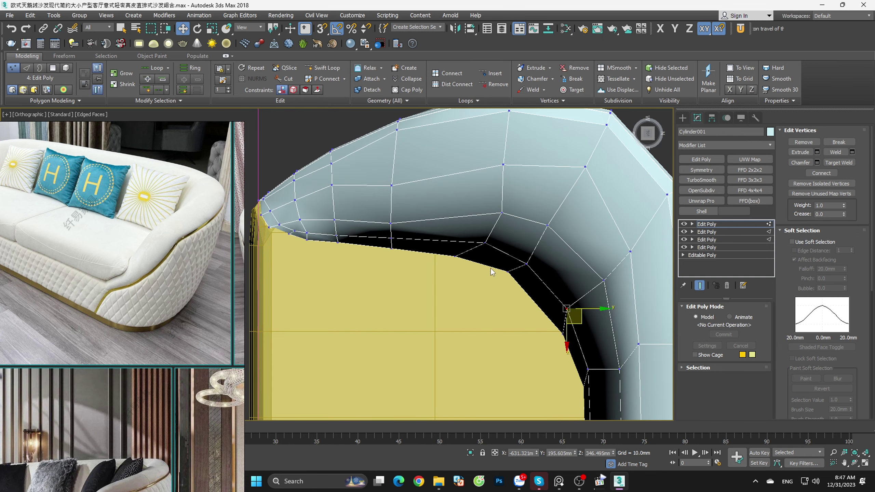
left_click(485, 244)
left_click_drag(485, 244, 484, 247)
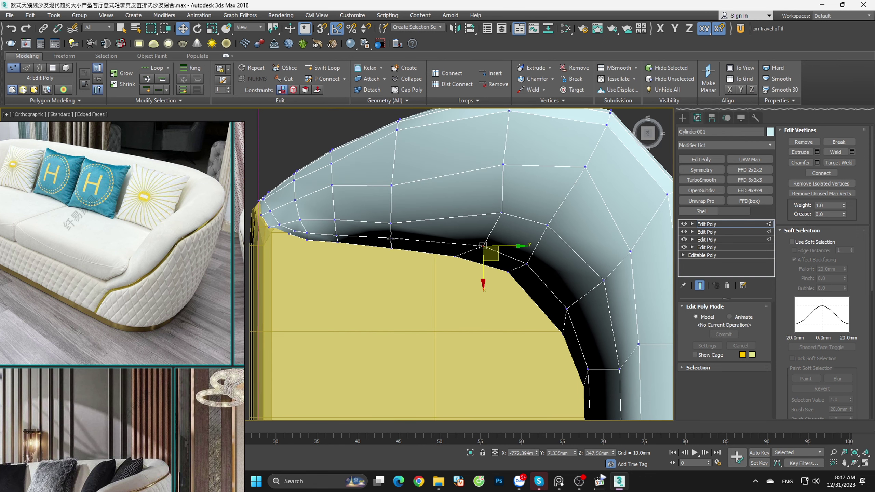
left_click(391, 238)
left_click_drag(392, 267, 391, 269)
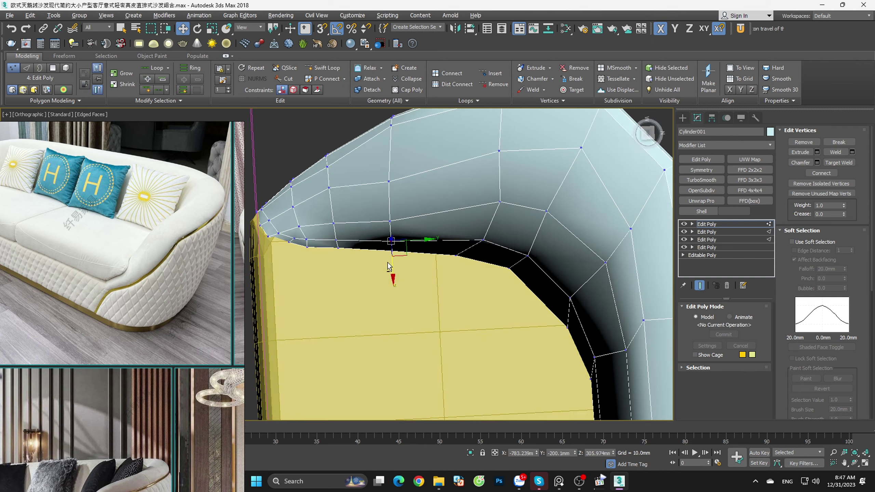
Step: In front view, nudge inner-curve vertices and pull a top-curve vertex outward to round the arc
middle_click_drag(391, 261, 404, 285, "alt")
left_click(352, 291)
middle_click_drag(351, 291, 386, 289, "alt")
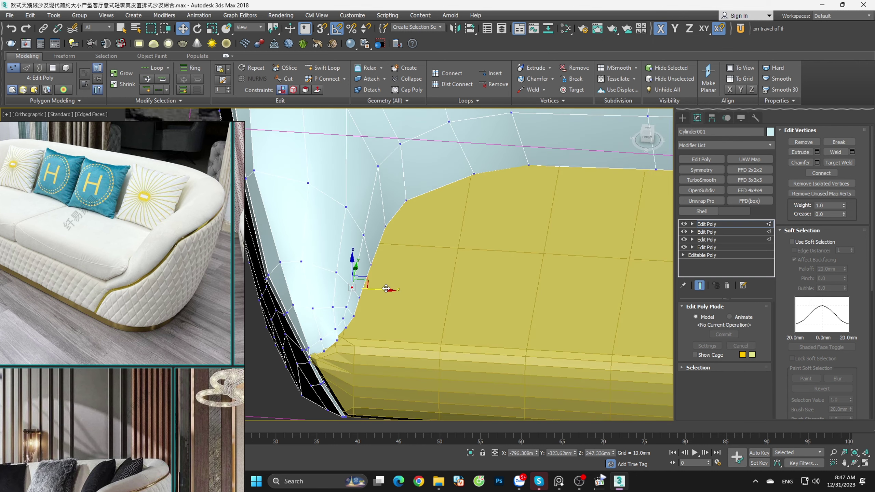
left_click_drag(384, 291, 386, 291)
mouse_move(386, 291)
middle_mouse_down("alt")
mouse_move(385, 338)
mouse_move(413, 303)
mouse_move(506, 274)
middle_mouse_up("alt")
left_click(430, 282)
left_click(636, 147)
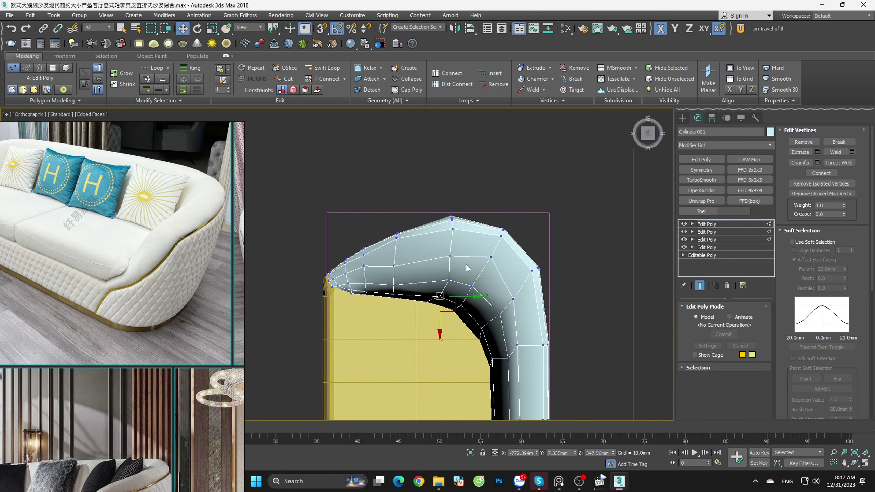
left_click(444, 286)
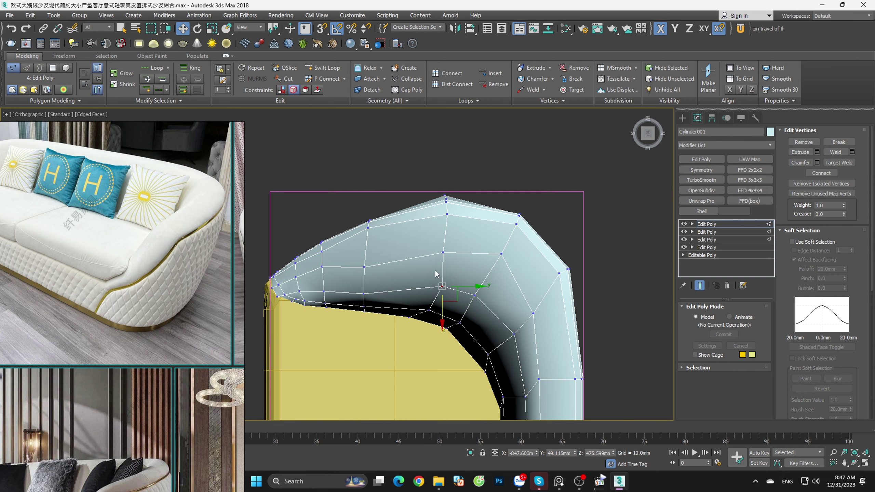
mouse_move(463, 288)
left_mouse_down()
mouse_move(452, 287)
mouse_move(465, 260)
left_mouse_up()
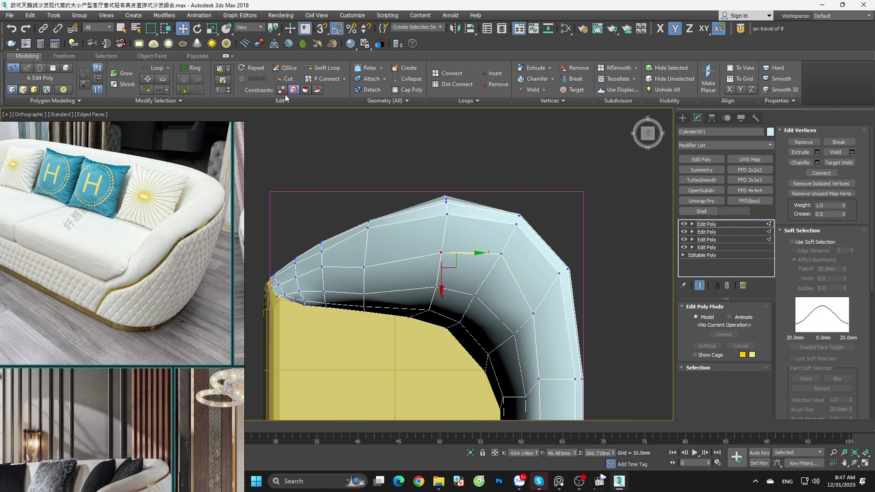
Step: Check the arm shape from several angles and add a fifth Edit Poly layer on top
left_click(437, 289, "ctrl")
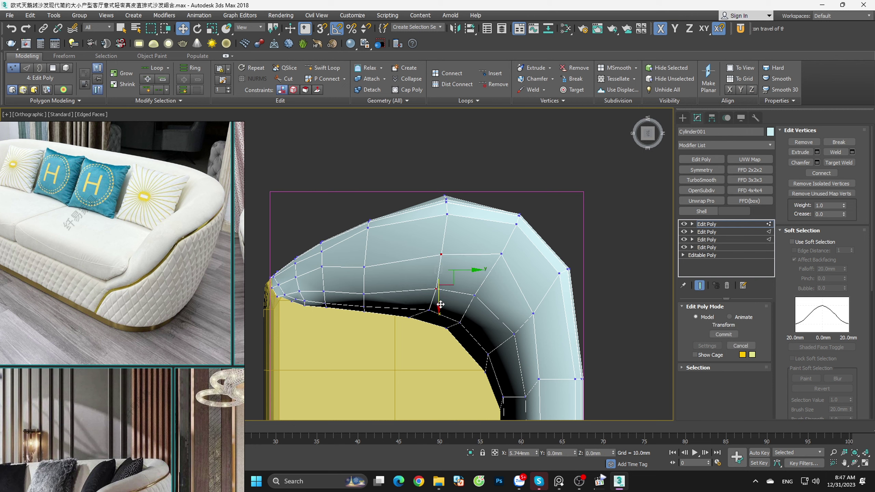
key("F5")
middle_click_drag(501, 255, 523, 292, "alt")
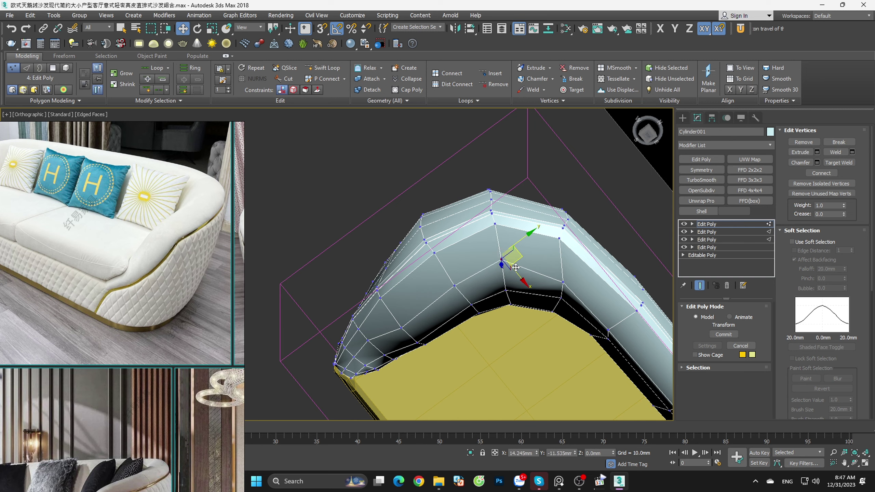
mouse_move(515, 261)
middle_mouse_down("alt")
mouse_move(629, 243)
mouse_move(628, 257)
mouse_move(597, 275)
middle_mouse_up("alt")
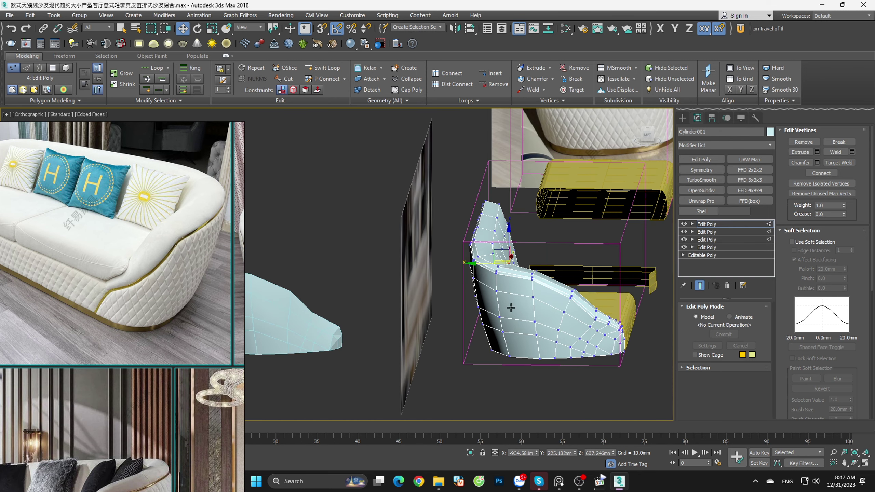
mouse_move(510, 308)
middle_mouse_down("alt")
mouse_move(508, 289)
mouse_move(516, 304)
mouse_move(507, 328)
middle_mouse_up("alt")
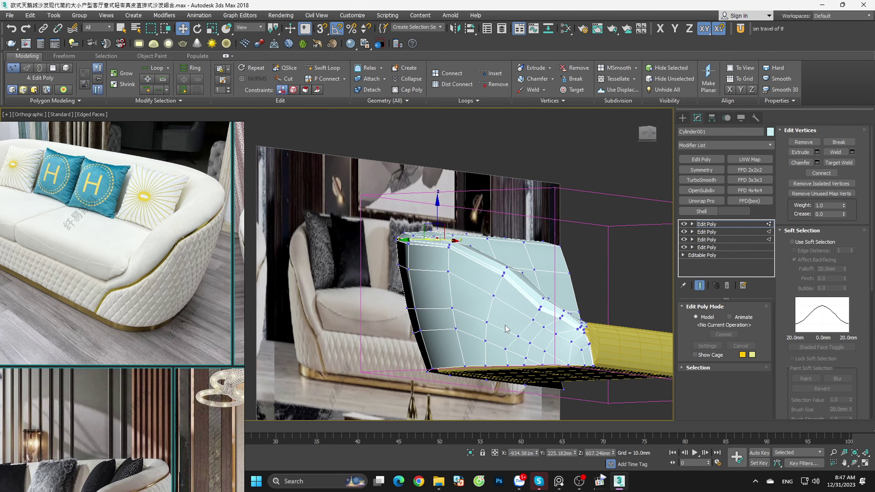
left_click(714, 160)
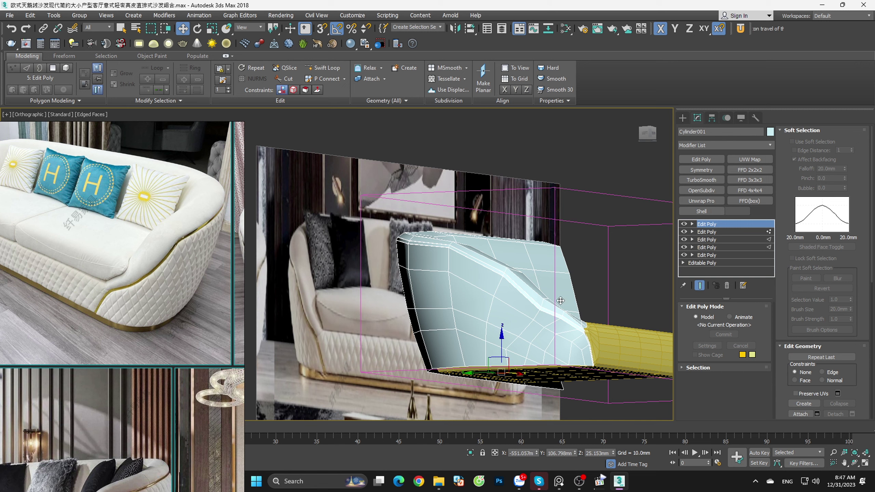
Step: In Polygon mode, select a first cluster of faces on the arm's outer side
key("4")
scroll(586, 351, "up", 2)
left_click(585, 338)
middle_click_drag(584, 338, 572, 340, "alt")
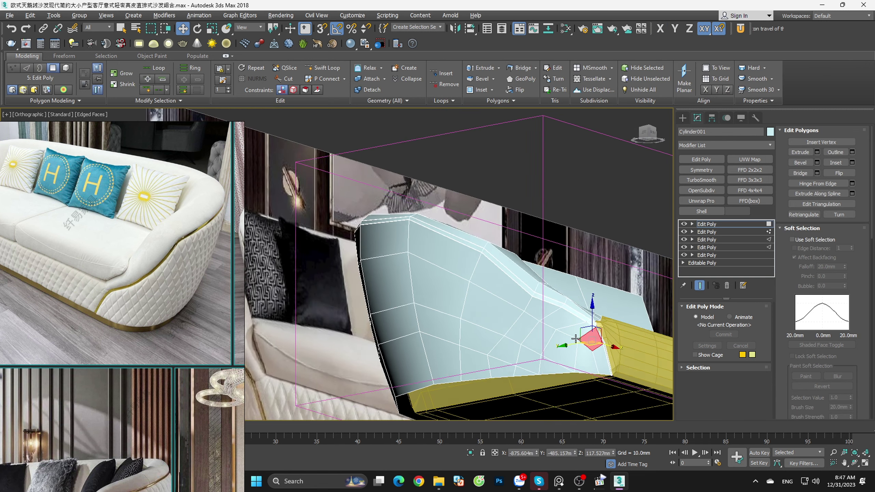
left_click(570, 354)
left_click(534, 335, "ctrl")
left_click(488, 312, "ctrl")
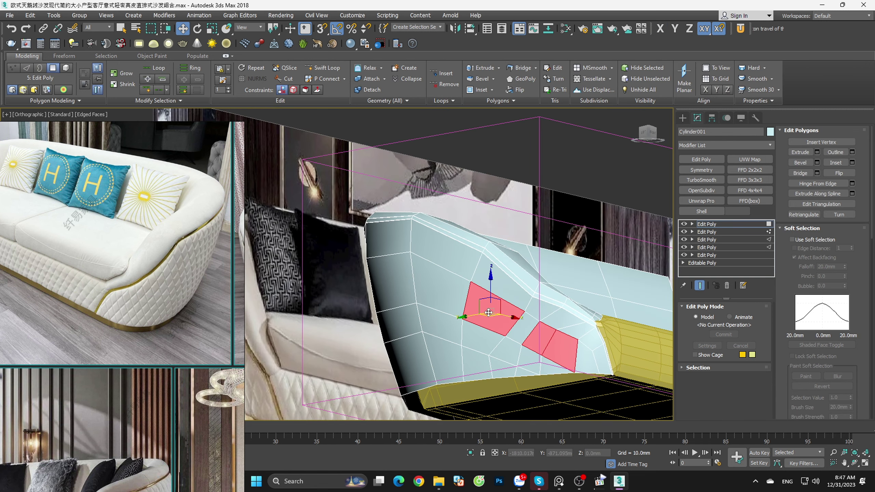
left_click(513, 327, "ctrl")
left_click(526, 355, "ctrl")
left_click(547, 364, "ctrl")
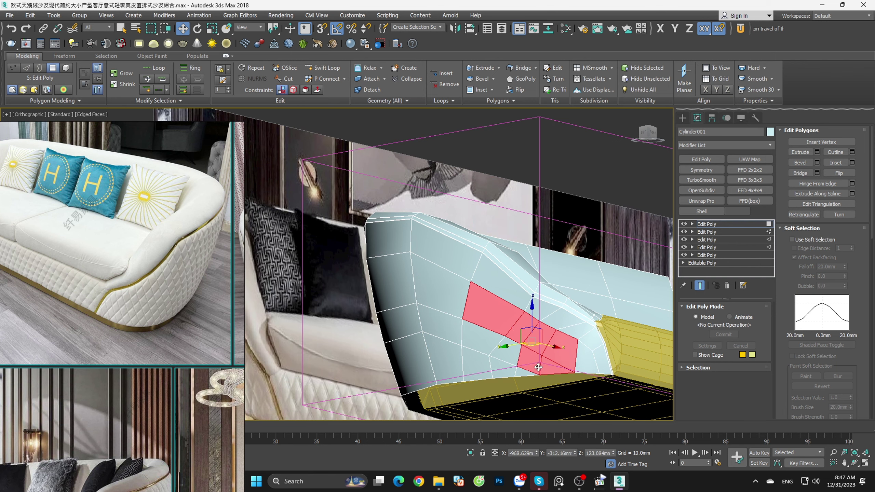
left_click(510, 373, "ctrl")
Step: Extend the face selection leftward and upward across the outer side
left_click(506, 351, "ctrl")
left_click(482, 335, "ctrl")
left_click(477, 366, "ctrl")
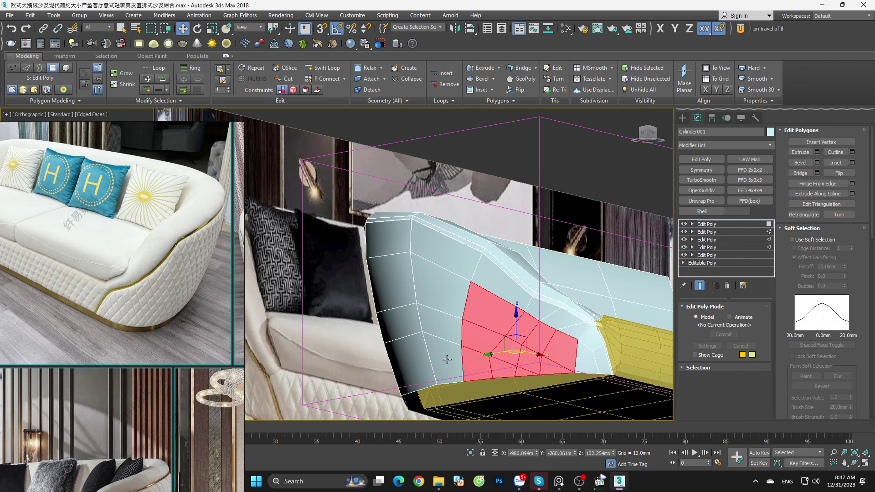
left_click(444, 360, "ctrl")
left_click(443, 325, "ctrl")
left_click(453, 302, "ctrl")
mouse_move(526, 334)
middle_mouse_down("alt")
mouse_move(496, 342)
mouse_move(462, 297)
middle_mouse_up("alt")
left_click(435, 344, "ctrl")
left_click(430, 303, "ctrl")
left_click(400, 339, "ctrl")
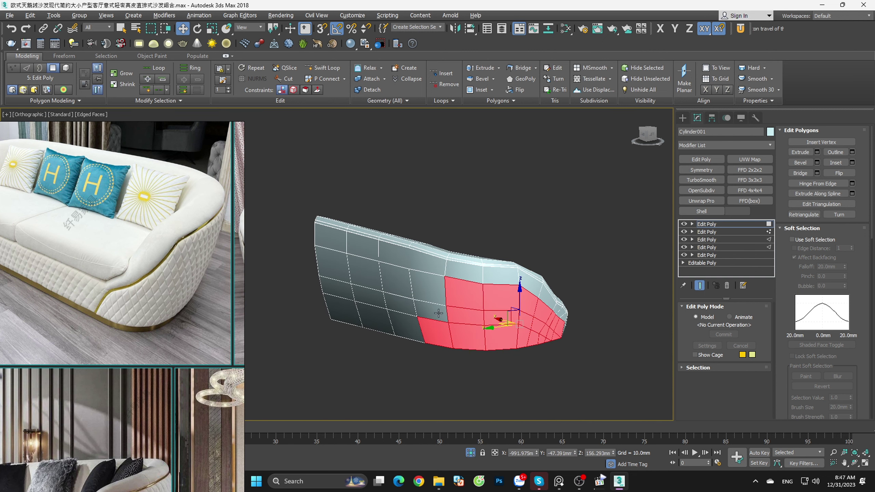
Step: Add the remaining left-side faces to complete the outer-side selection, then view it from the top
middle_click_drag(408, 283, 403, 296, "alt")
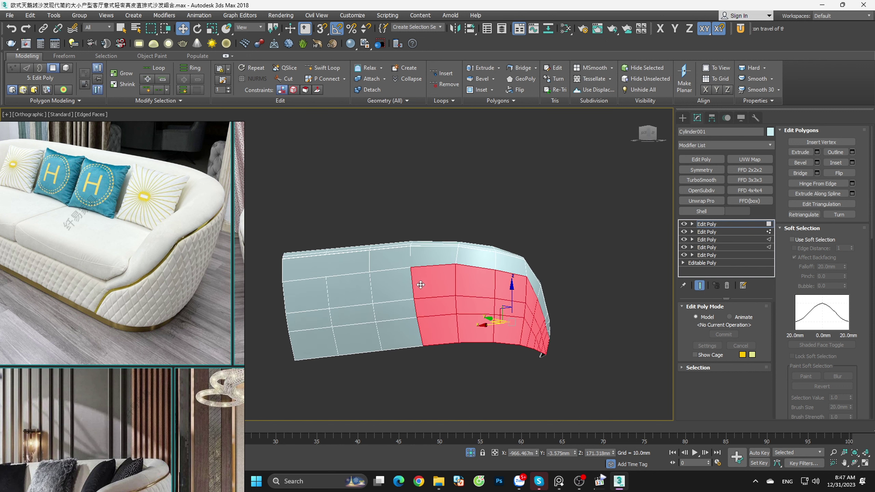
left_click(403, 296, "ctrl")
left_click(403, 313, "ctrl")
left_click(401, 330, "ctrl")
left_click(360, 336, "ctrl")
left_click(351, 312, "ctrl")
left_click(348, 289, "ctrl")
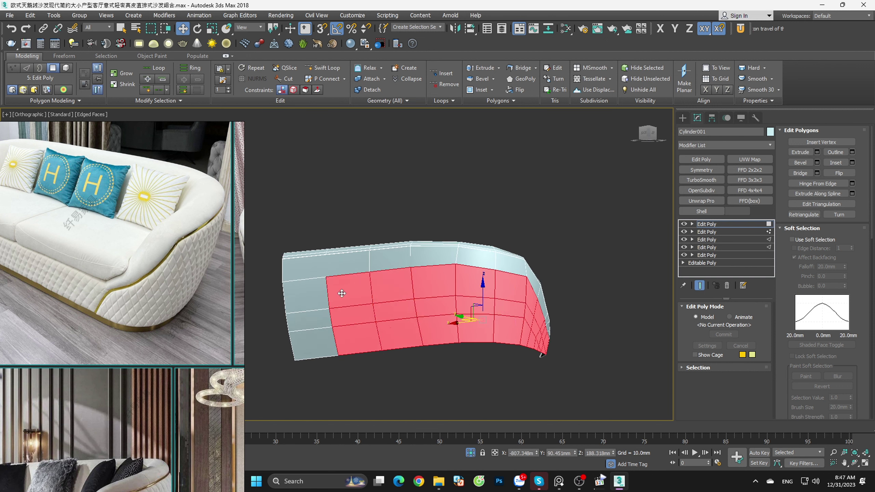
left_click(307, 295, "ctrl")
left_click(310, 318, "ctrl")
left_click(315, 351, "ctrl")
mouse_move(315, 351)
middle_mouse_down("alt")
mouse_move(455, 375)
mouse_move(409, 380)
middle_mouse_up("alt")
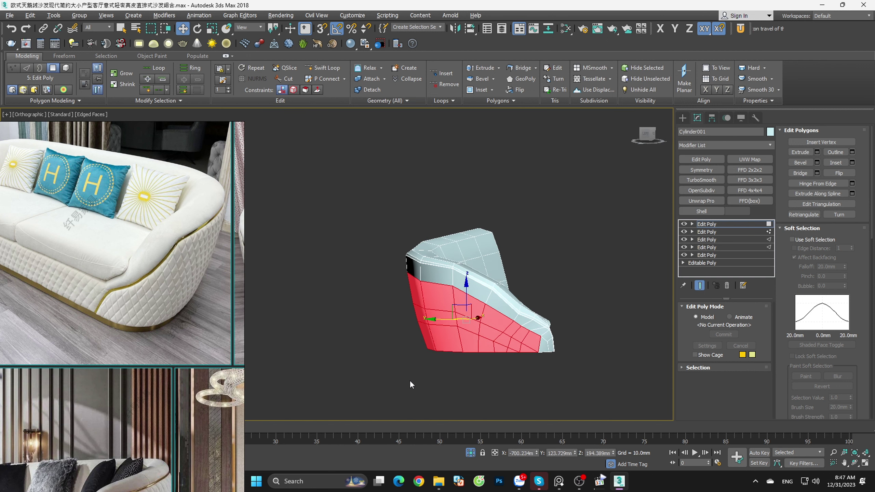
mouse_move(471, 354)
middle_mouse_down("alt")
mouse_move(501, 348)
mouse_move(532, 372)
mouse_move(585, 370)
middle_mouse_up("alt")
left_click(651, 133)
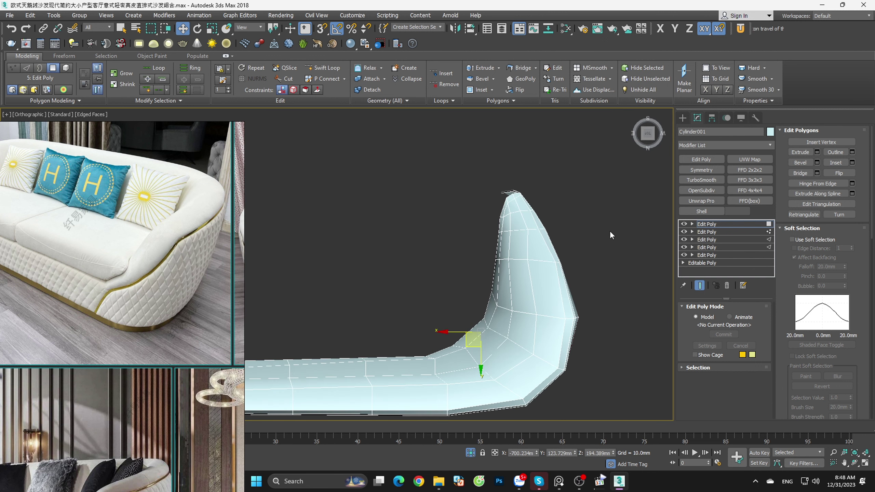
Step: In wireframe, move the selected outer faces to reshape the curve, deselecting the front and lower strips
key("F3")
scroll(546, 258, "up", 4)
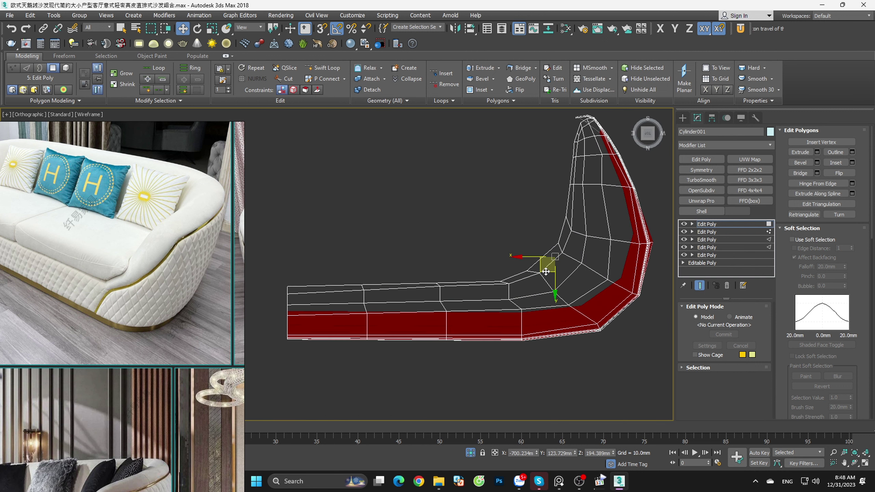
left_click_drag(545, 272, 547, 278)
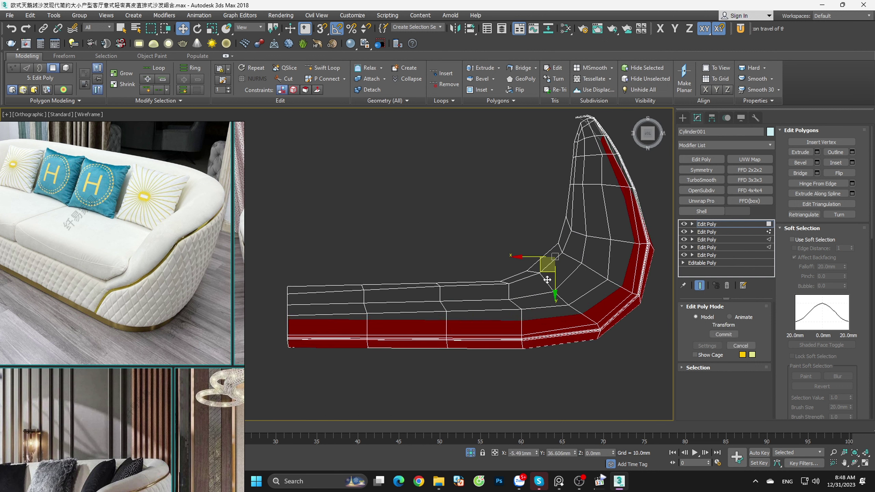
left_click(333, 334, "alt")
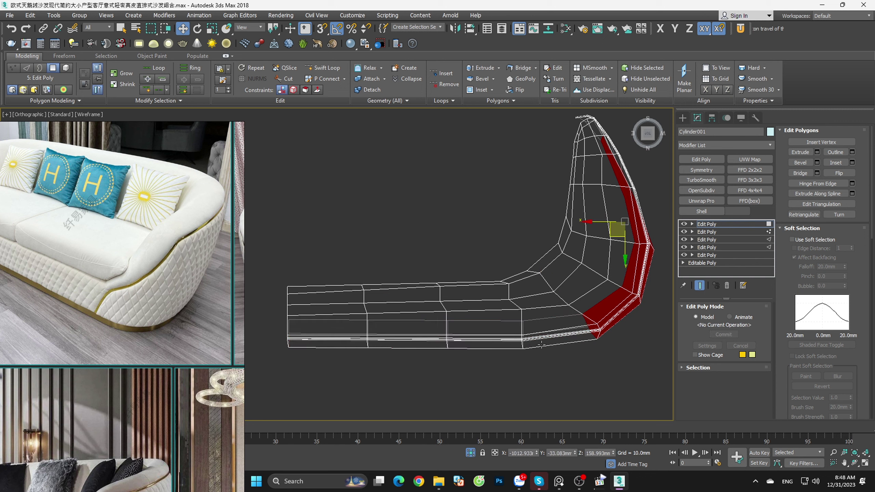
middle_click_drag(626, 350, 504, 380)
left_click_drag(493, 272, 495, 269)
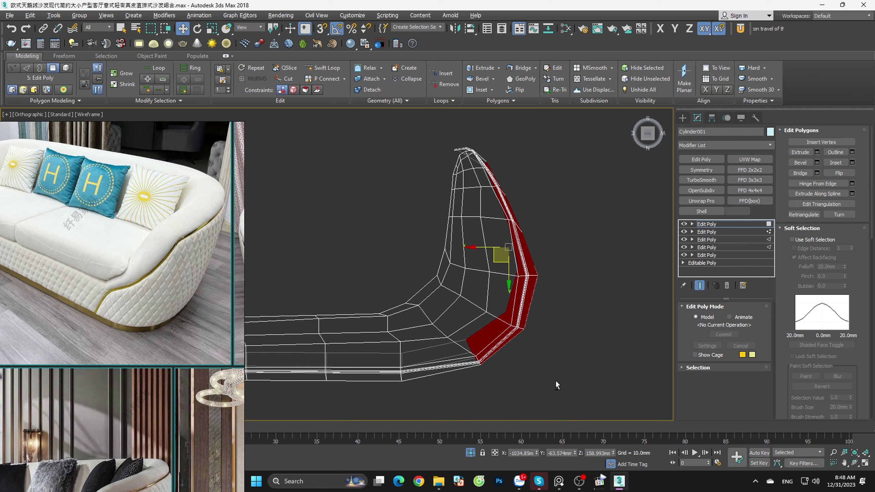
left_click(423, 293, "alt")
Step: Nudge the remaining selected faces slightly outward
scroll(487, 268, "up", 3)
left_click_drag(488, 265, 487, 267)
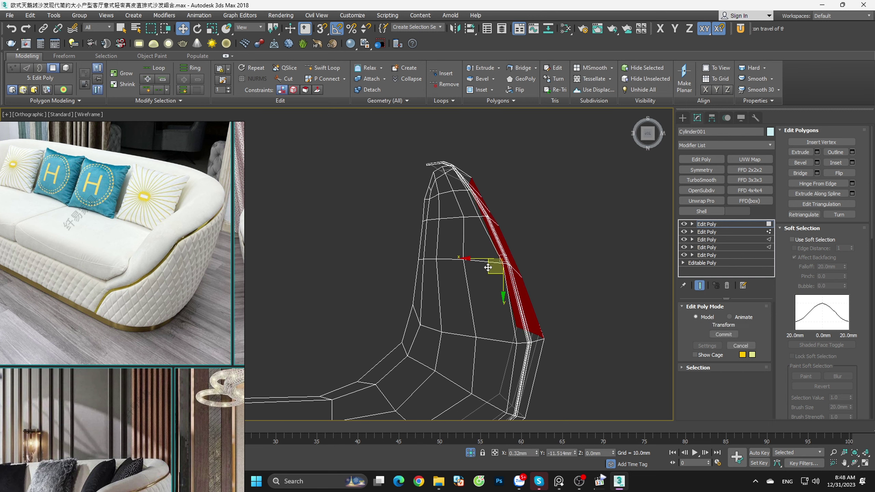
middle_click_drag(490, 267, 489, 321, "alt")
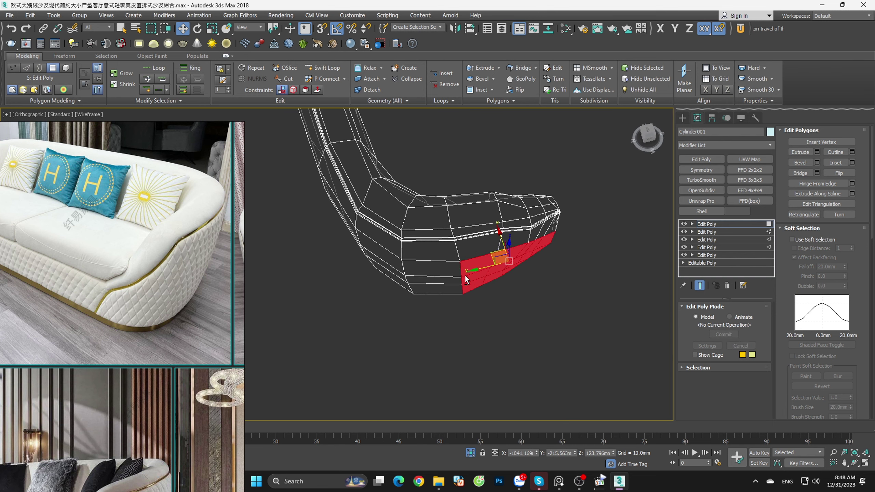
scroll(529, 258, "up", 2)
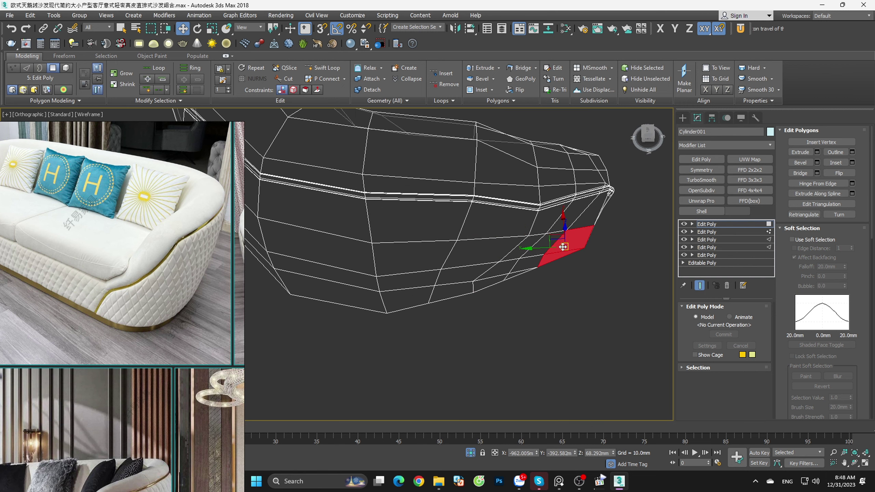
mouse_move(563, 247)
middle_mouse_down("alt")
mouse_move(585, 289)
mouse_move(563, 297)
middle_mouse_up("alt")
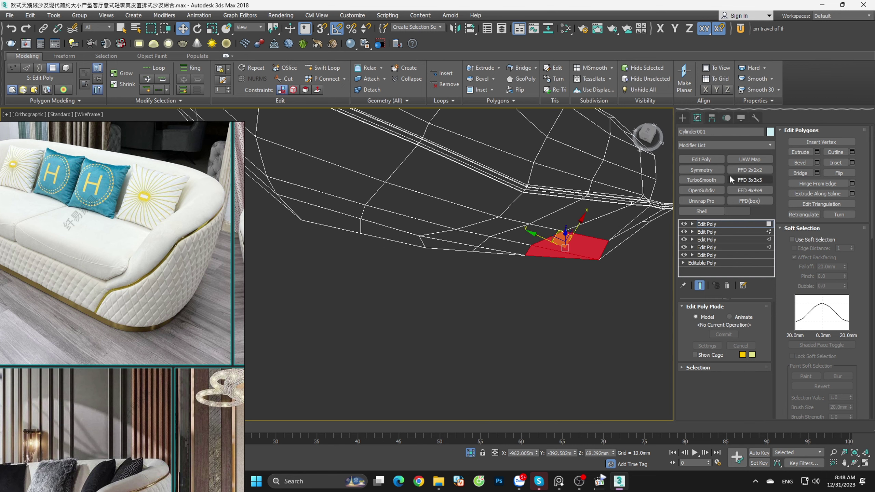
Step: Switch to Edge mode and pick a single edge near the arm tip
left_click(708, 367)
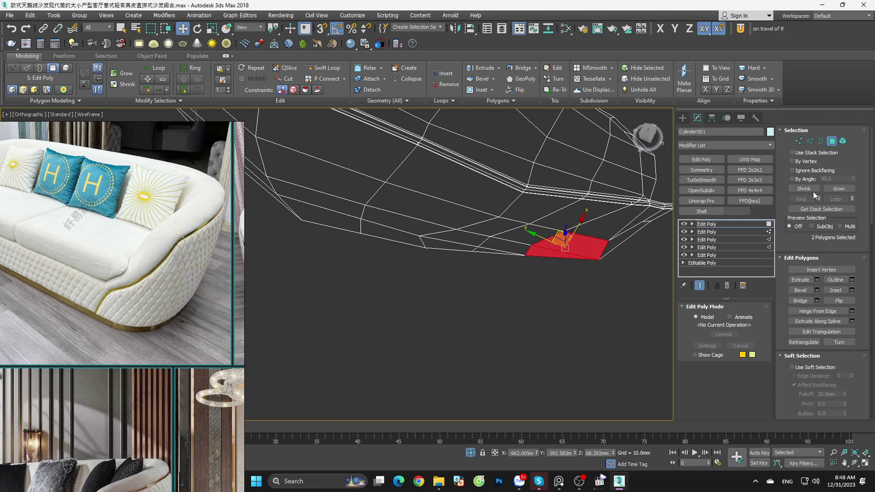
left_click(810, 141)
left_click(523, 257)
mouse_move(523, 258)
middle_mouse_down("alt")
mouse_move(624, 259)
mouse_move(625, 271)
middle_mouse_up("alt")
middle_click_drag(649, 134, 478, 313, "alt")
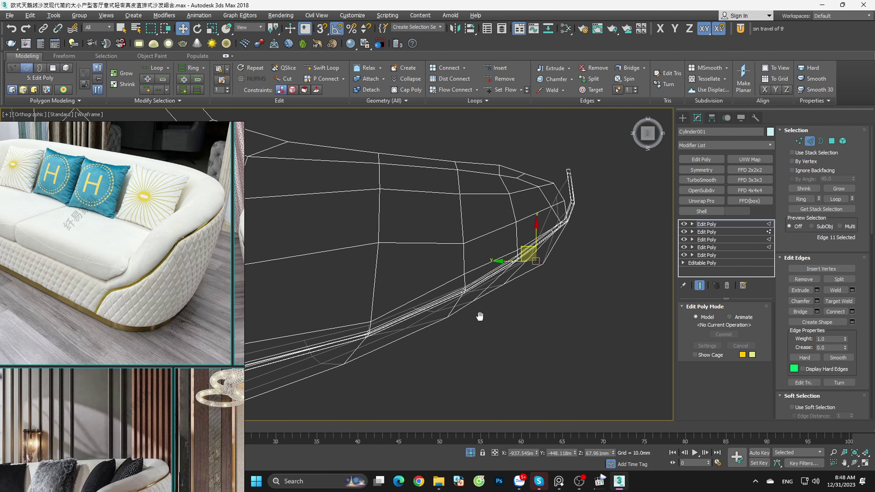
middle_click_drag(523, 283, 513, 257, "alt")
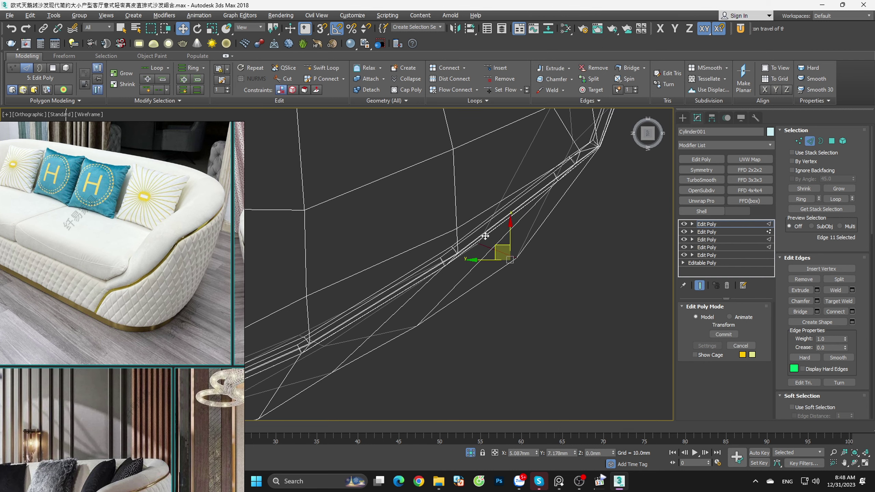
mouse_move(476, 227)
middle_mouse_down("alt")
mouse_move(547, 268)
mouse_move(499, 224)
middle_mouse_up("alt")
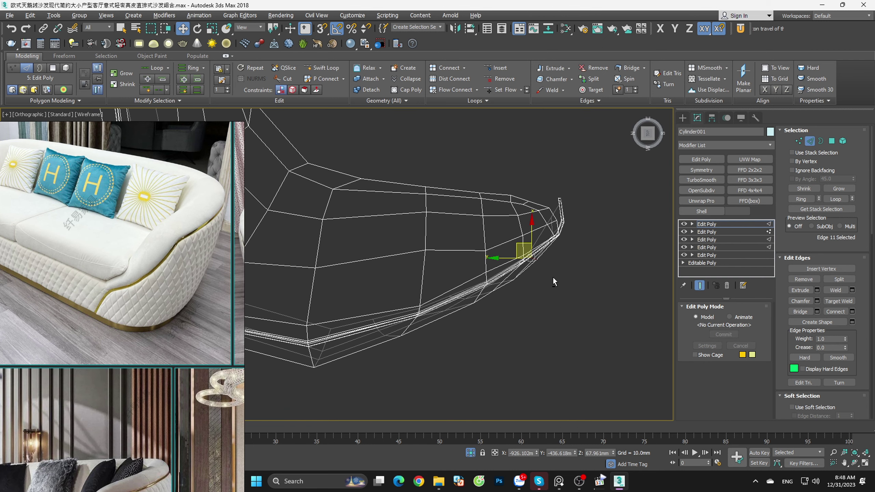
left_click(810, 140)
Step: Preview the armrest with TurboSmooth, then delete the modifier
key("F3")
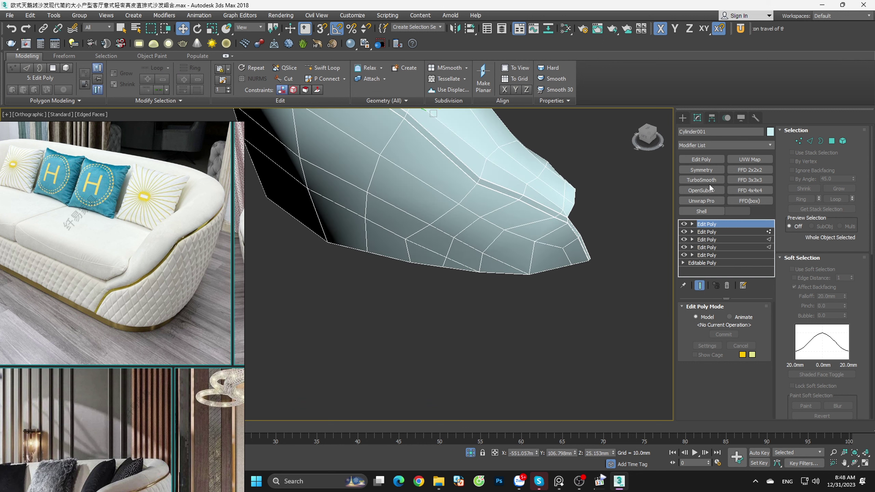
left_click(701, 180)
mouse_move(429, 390)
middle_mouse_down()
mouse_move(594, 244)
mouse_move(615, 248)
mouse_move(632, 296)
mouse_move(580, 325)
mouse_move(611, 295)
mouse_move(553, 328)
middle_mouse_up()
scroll(593, 252, "down", 4)
scroll(554, 327, "up", 2)
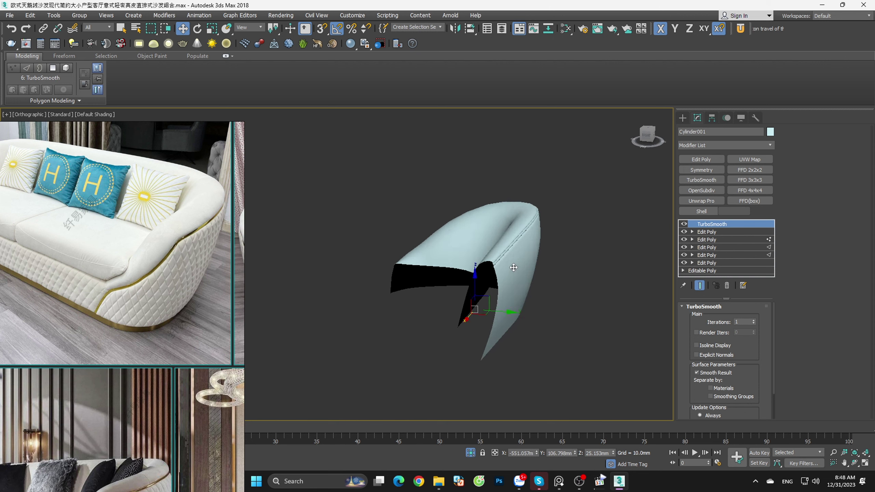
scroll(586, 262, "up", 4)
left_click(647, 137)
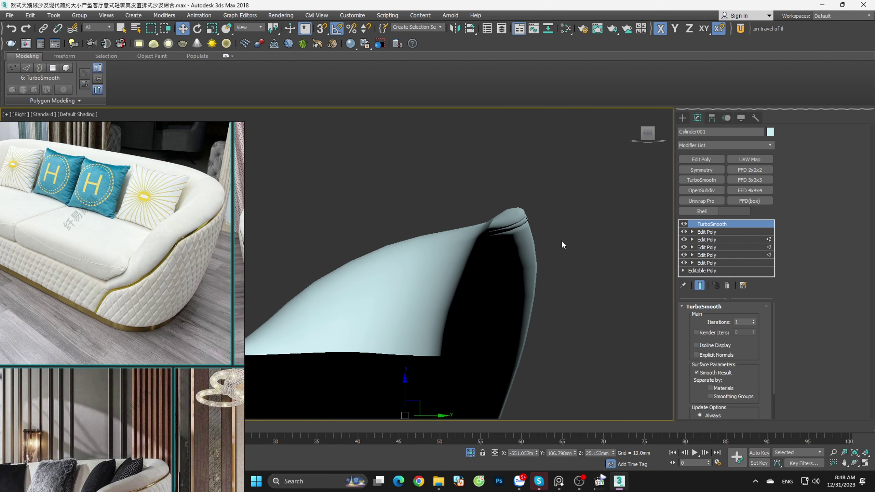
left_click(723, 285)
Step: Insert a new edge loop along the armrest top with Swift Loop
middle_click_drag(573, 257, 524, 289, "alt")
scroll(516, 291, "up", 5)
key("alt+shift+w")
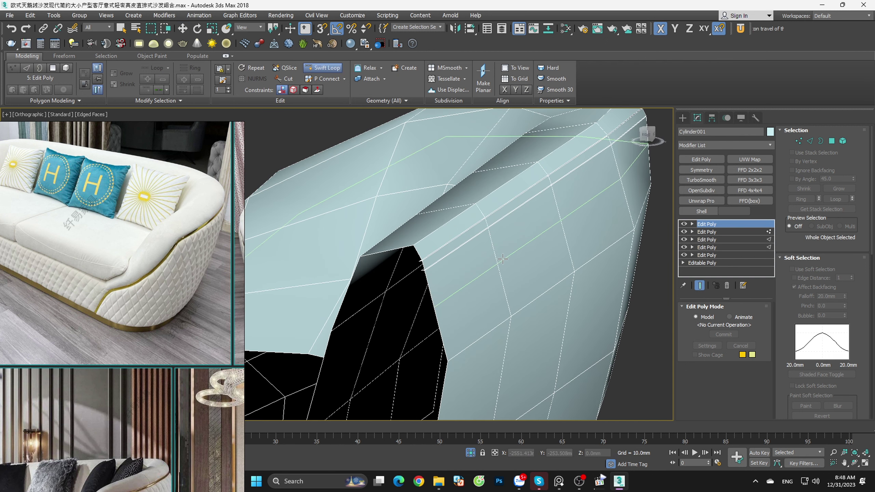
left_click(500, 243)
scroll(537, 255, "down", 5)
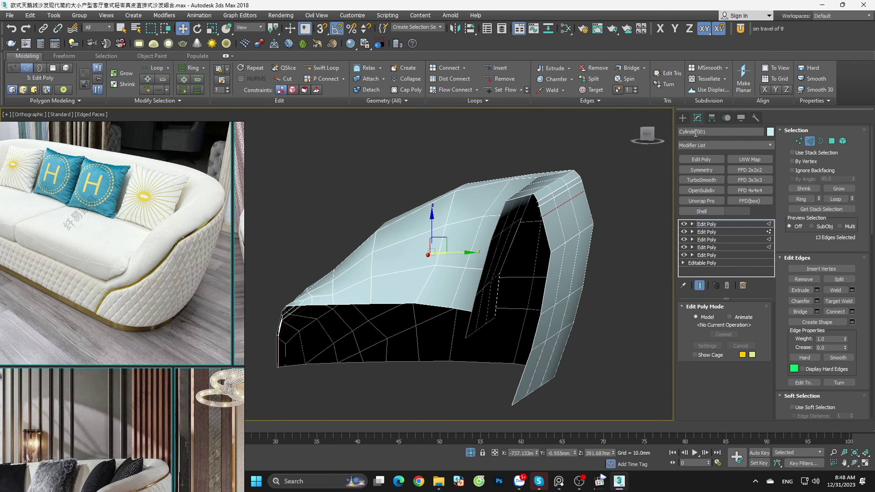
Step: Move the new edge loop up and outward
mouse_move(647, 135)
left_mouse_down()
mouse_move(567, 208)
mouse_move(573, 218)
mouse_move(520, 271)
mouse_move(533, 272)
left_mouse_up()
key("t")
scroll(550, 273, "down", 3)
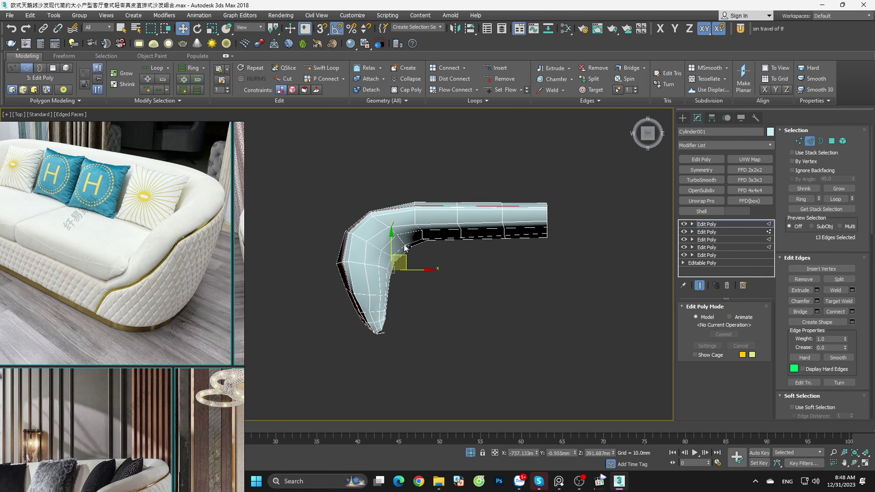
scroll(390, 230, "up", 5)
mouse_move(468, 336)
middle_mouse_down("alt")
mouse_move(495, 297)
mouse_move(504, 256)
mouse_move(424, 246)
middle_mouse_up("alt")
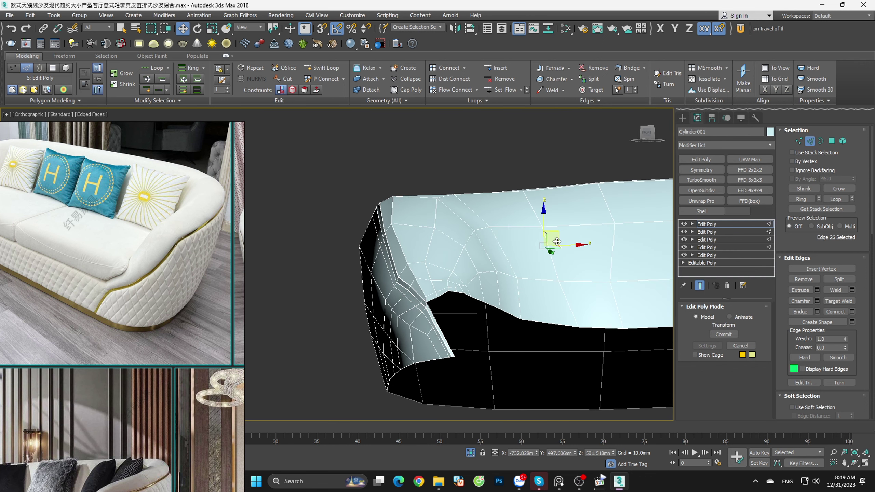
left_click_drag(558, 235, 556, 230)
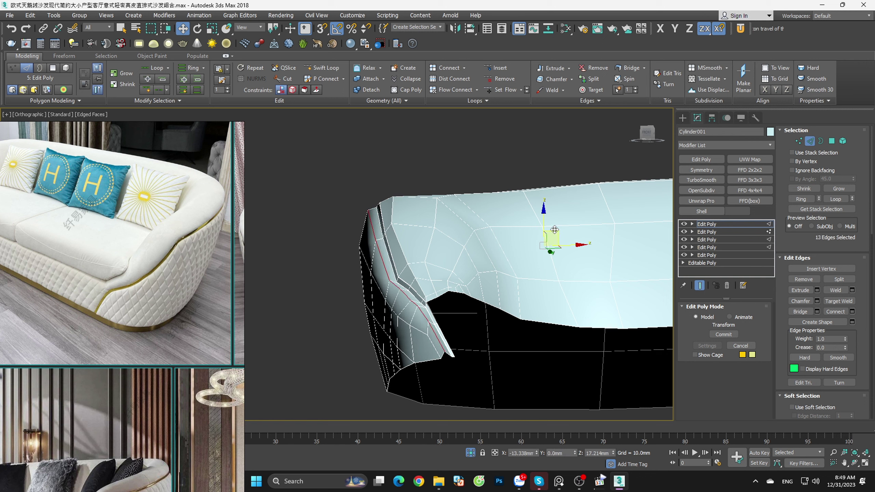
mouse_move(554, 230)
middle_mouse_down("alt")
mouse_move(476, 291)
mouse_move(592, 229)
mouse_move(622, 271)
mouse_move(555, 290)
middle_mouse_up("alt")
Step: Nudge the four bend edges along Y
key("t")
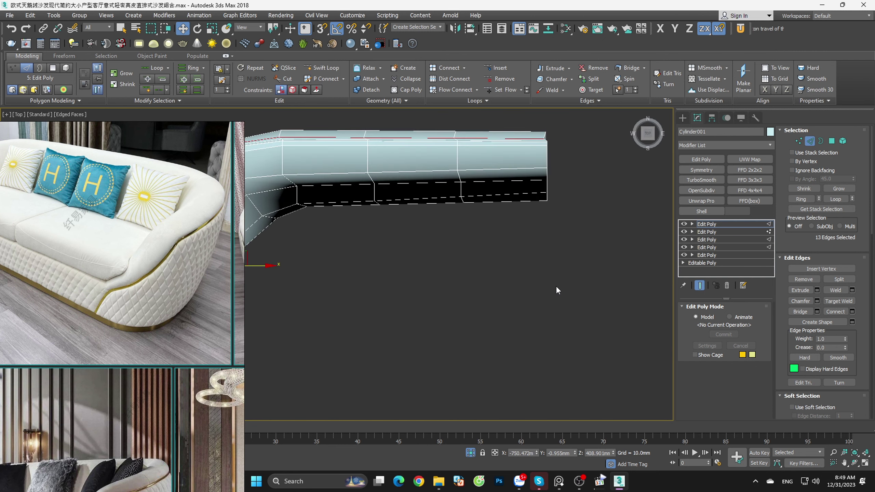
key("z")
scroll(402, 226, "up", 2)
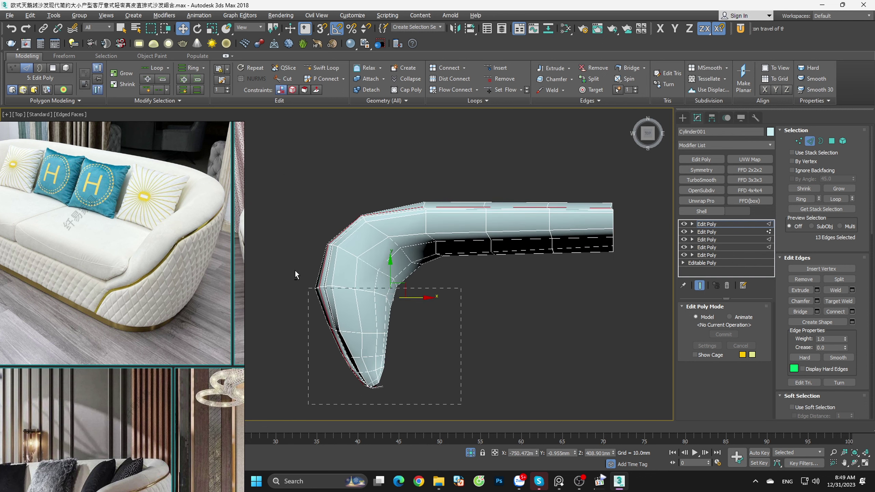
middle_click_drag(321, 248, 461, 199, "alt")
scroll(453, 197, "up", 3)
left_click_drag(451, 200, 449, 199)
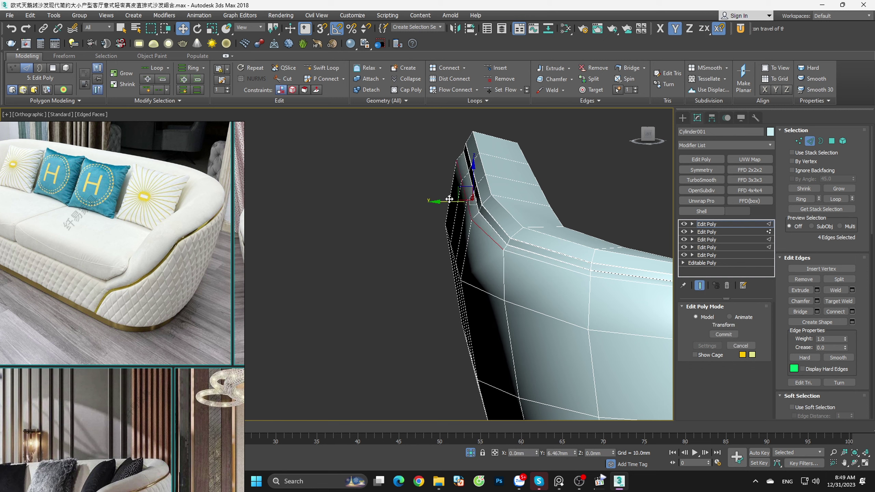
mouse_move(465, 202)
middle_mouse_down("alt")
mouse_move(469, 190)
mouse_move(453, 196)
middle_mouse_up("alt")
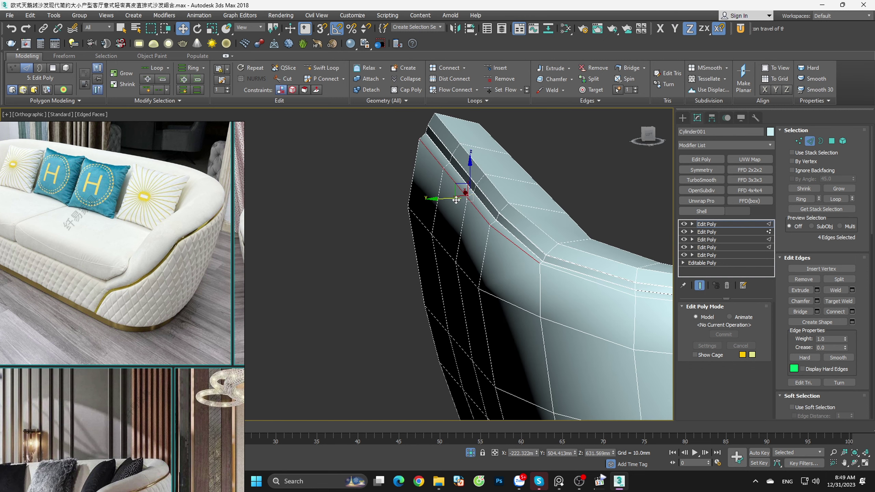
mouse_move(451, 198)
left_mouse_down()
mouse_move(444, 200)
mouse_move(463, 176)
left_mouse_up()
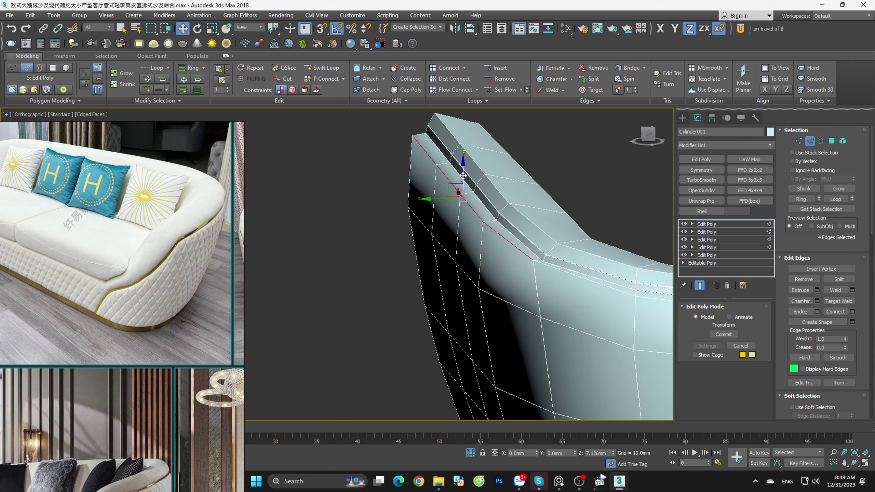
Step: Preview the armrest with OpenSubdiv smoothing, then delete it
left_click(804, 138)
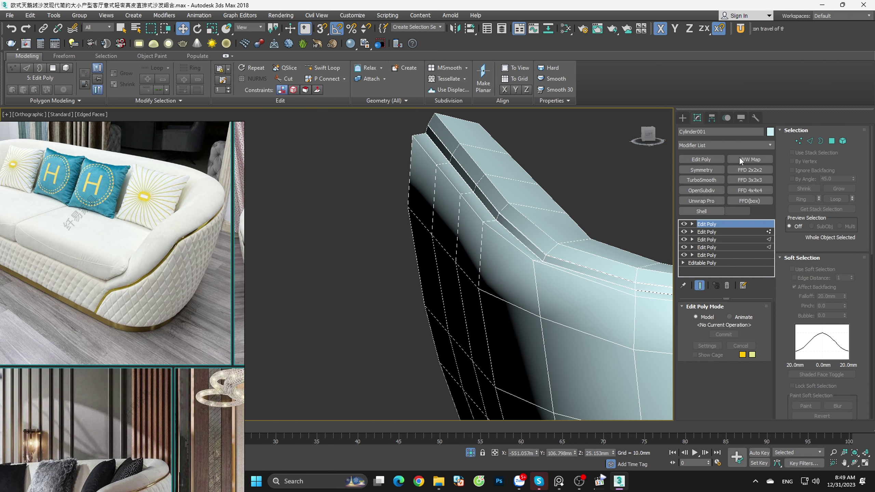
left_click(693, 190)
mouse_move(585, 223)
middle_mouse_down("alt")
mouse_move(601, 244)
mouse_move(648, 252)
mouse_move(523, 264)
mouse_move(540, 296)
mouse_move(504, 249)
middle_mouse_up("alt")
scroll(504, 250, "up", 5)
scroll(533, 260, "up", 3)
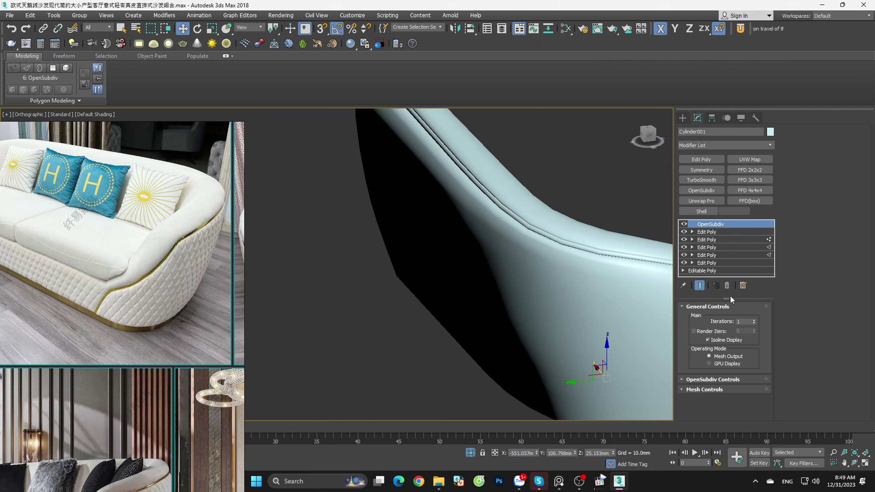
left_click(725, 285)
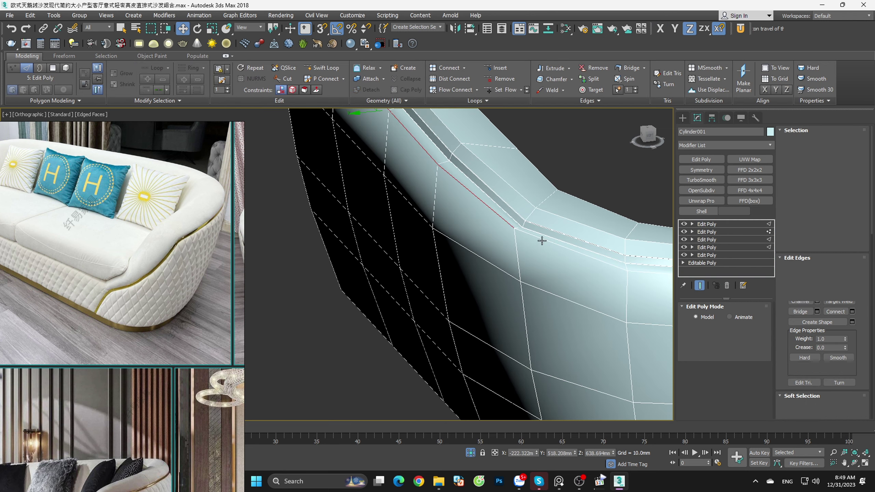
Step: Select six edges at the lower bend and reposition them in wireframe
left_click(541, 241)
scroll(561, 234, "down", 4)
mouse_move(561, 234)
middle_mouse_down("alt")
mouse_move(593, 295)
mouse_move(568, 313)
mouse_move(620, 361)
middle_mouse_up("alt")
scroll(560, 296, "down", 5)
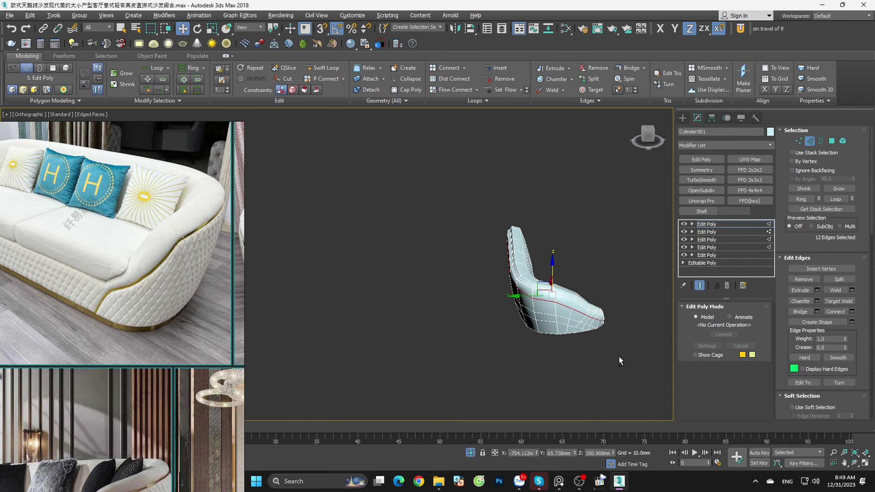
left_click_drag(639, 362, 569, 294, "alt")
mouse_move(568, 294)
middle_mouse_down("alt")
mouse_move(647, 148)
mouse_move(512, 330)
middle_mouse_up("alt")
key("F3")
scroll(512, 330, "up", 4)
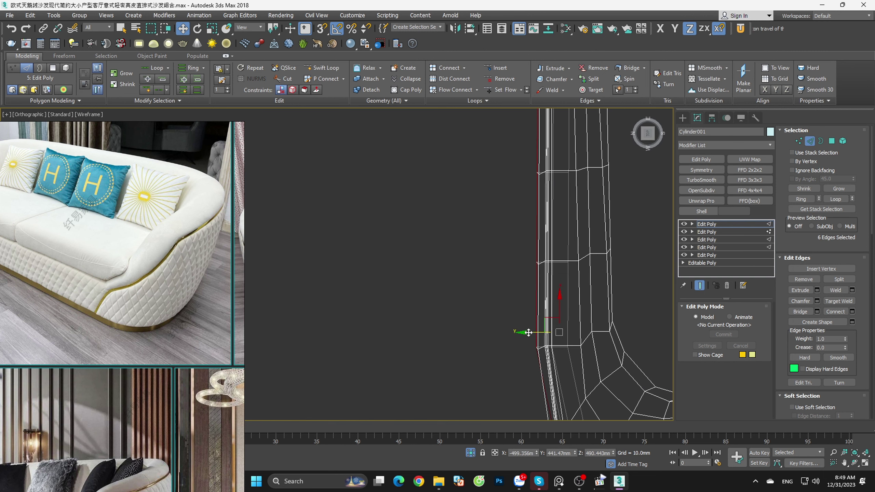
scroll(525, 337, "down", 4)
left_click_drag(524, 336, 542, 339)
scroll(529, 346, "up", 3)
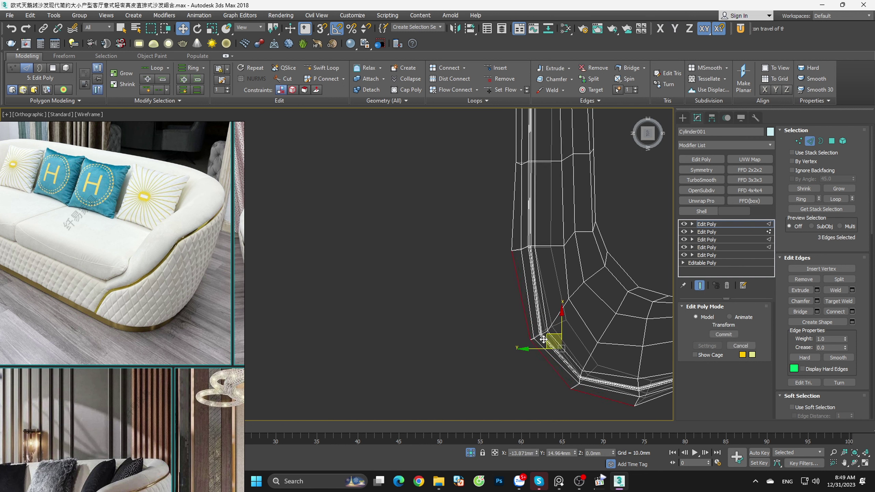
middle_click_drag(555, 344, 488, 297)
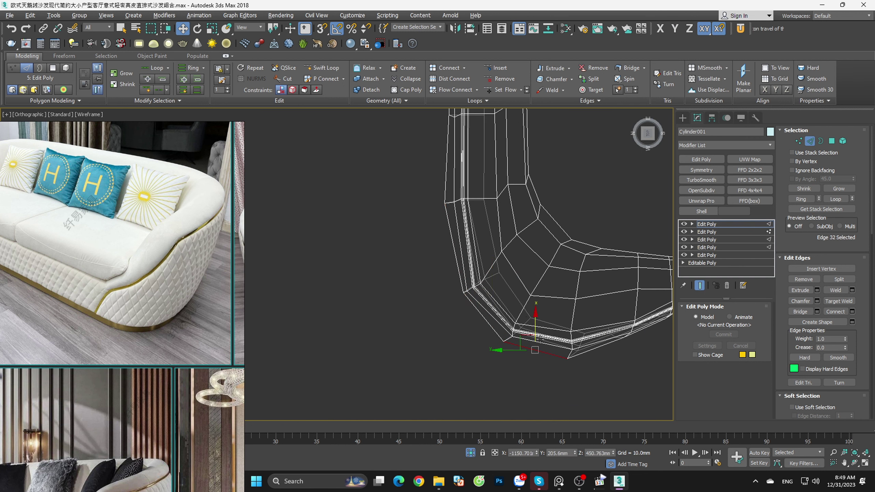
scroll(571, 365, "up", 2)
Step: Shift the bend's vertices slightly along X
key("1")
scroll(569, 358, "up", 3)
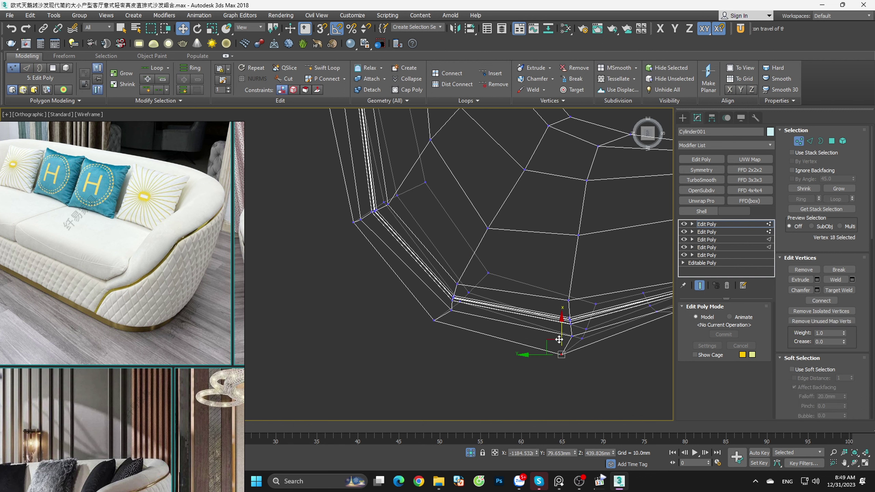
left_click_drag(559, 339, 563, 333)
scroll(594, 335, "down", 5)
mouse_move(594, 334)
middle_mouse_down("alt")
mouse_move(614, 312)
mouse_move(591, 343)
mouse_move(506, 243)
middle_mouse_up("alt")
key("F3")
scroll(613, 314, "down", 2)
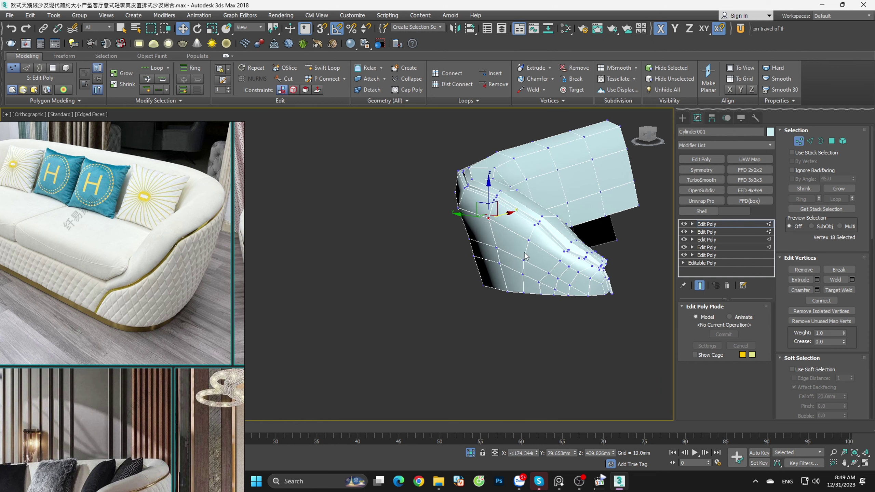
Step: Shift the selected bend edges slightly along X, checking from the right view
key("2")
scroll(506, 244, "up", 1)
scroll(523, 252, "up", 3)
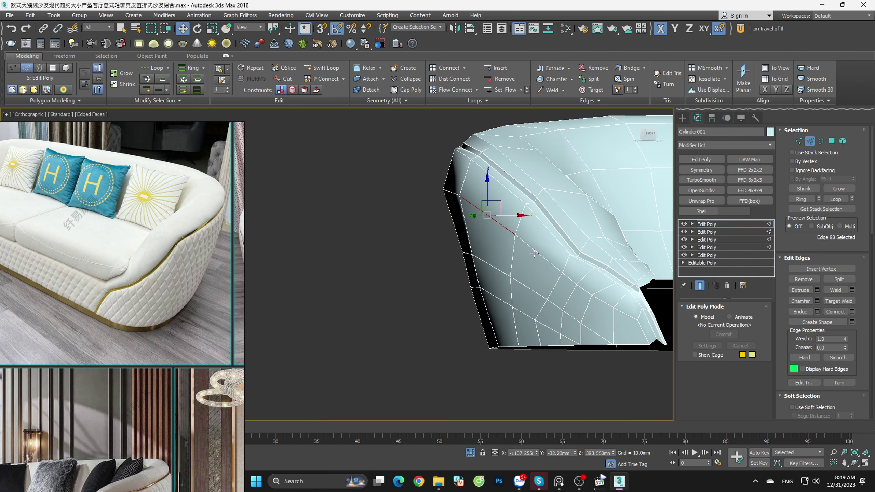
middle_click_drag(574, 284, 540, 252, "alt")
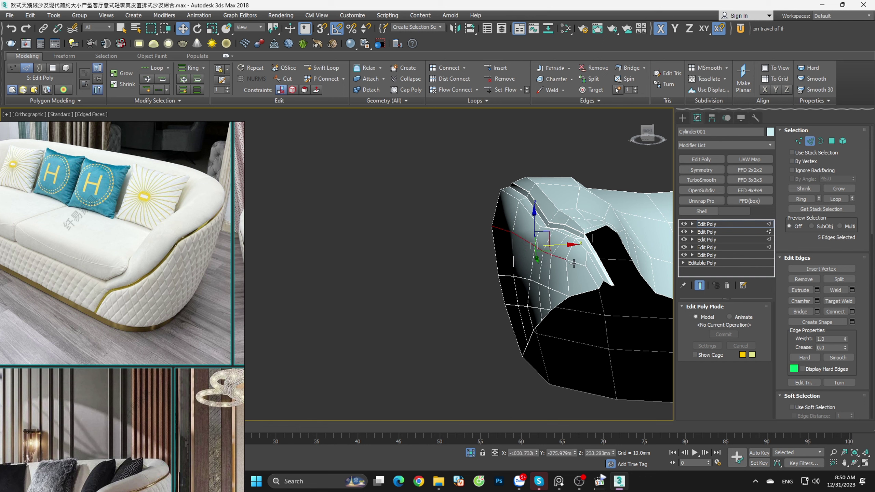
middle_click_drag(576, 273, 563, 245, "alt")
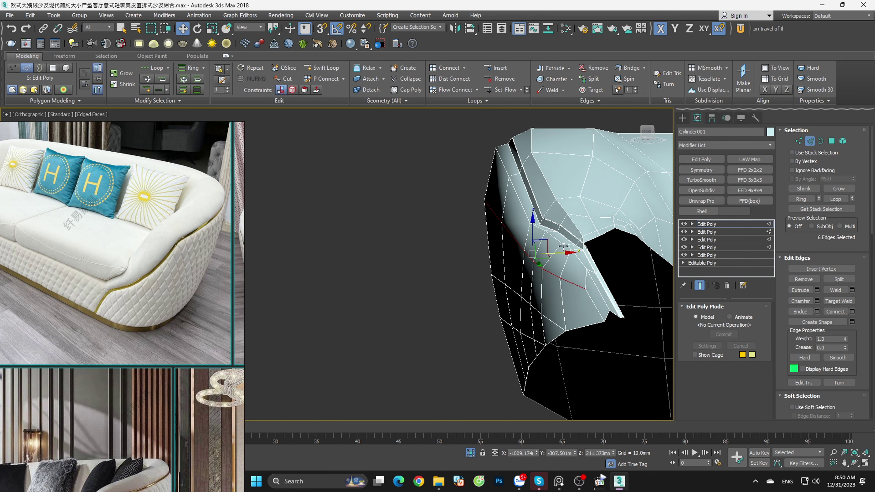
left_click_drag(559, 256, 557, 253)
key("2")
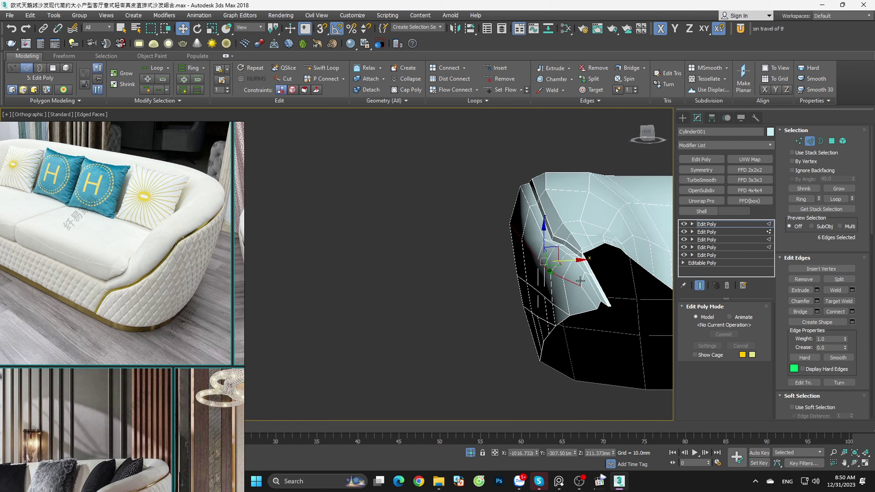
middle_click_drag(556, 253, 499, 276, "alt")
key("2")
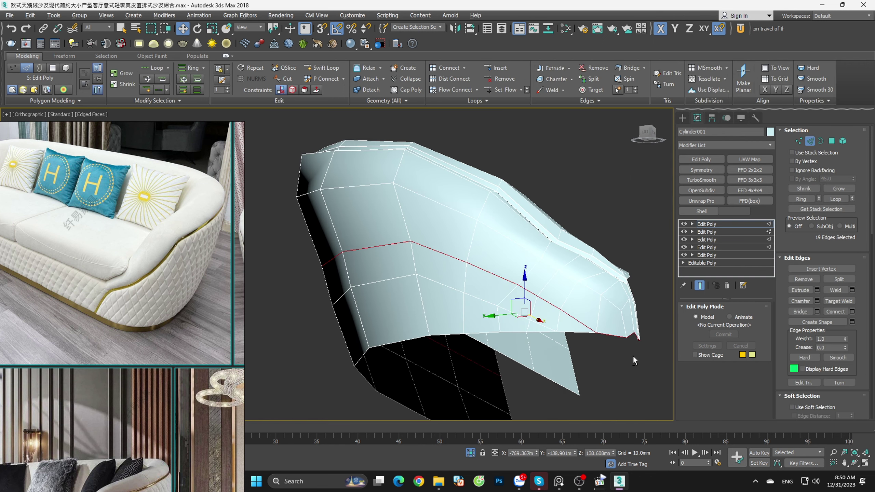
mouse_move(633, 360)
middle_mouse_down("alt")
mouse_move(612, 336)
mouse_move(642, 333)
middle_mouse_up("alt")
left_click(643, 139)
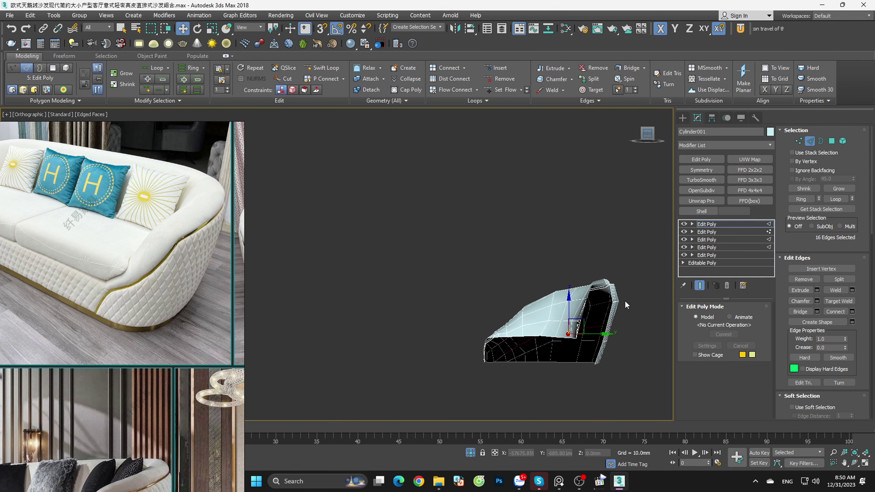
middle_click_drag(521, 280, 551, 261, "alt")
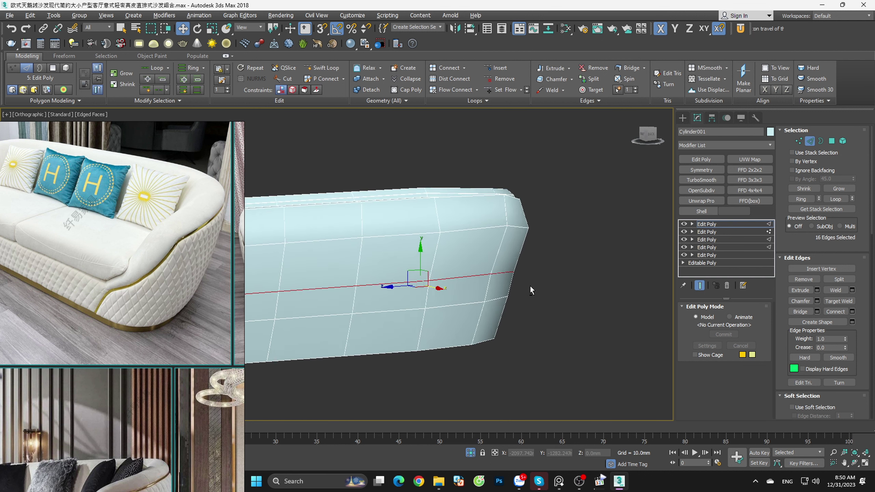
Step: Add a Push modifier with a Push Value of 2.52mm
left_click(766, 144)
scroll(765, 201, "down", 3)
scroll(764, 201, "down", 1)
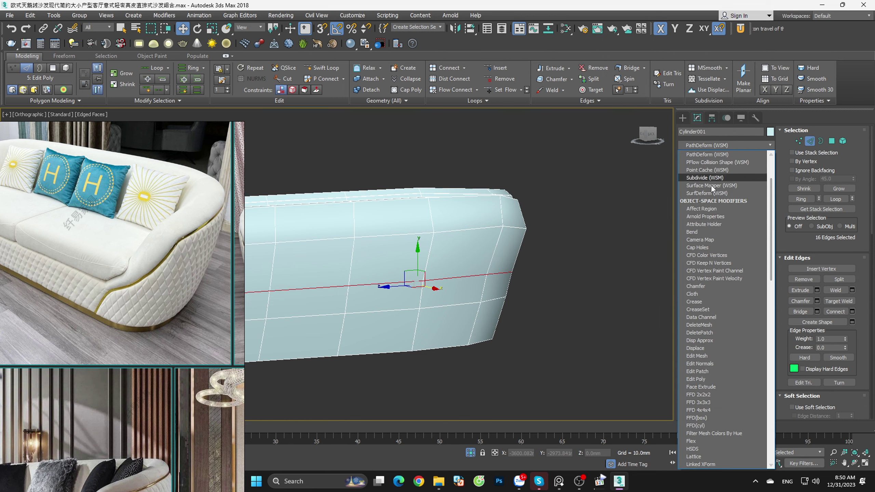
scroll(714, 312, "down", 10)
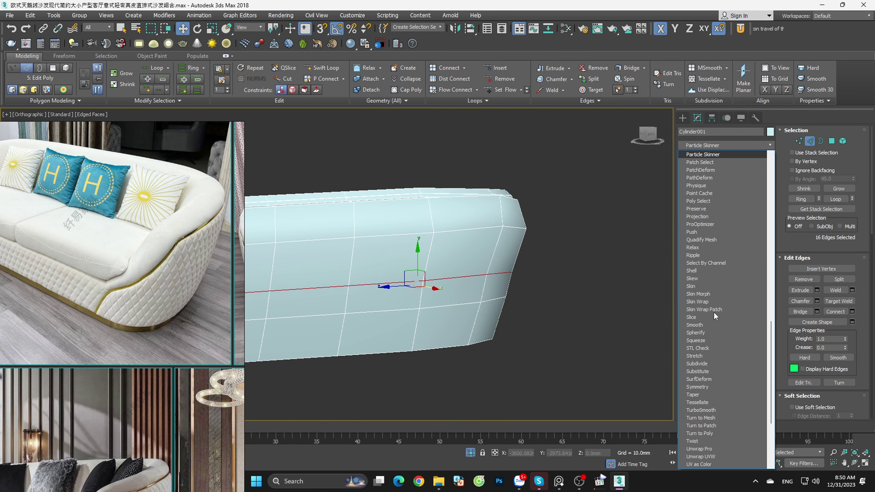
left_click(696, 232)
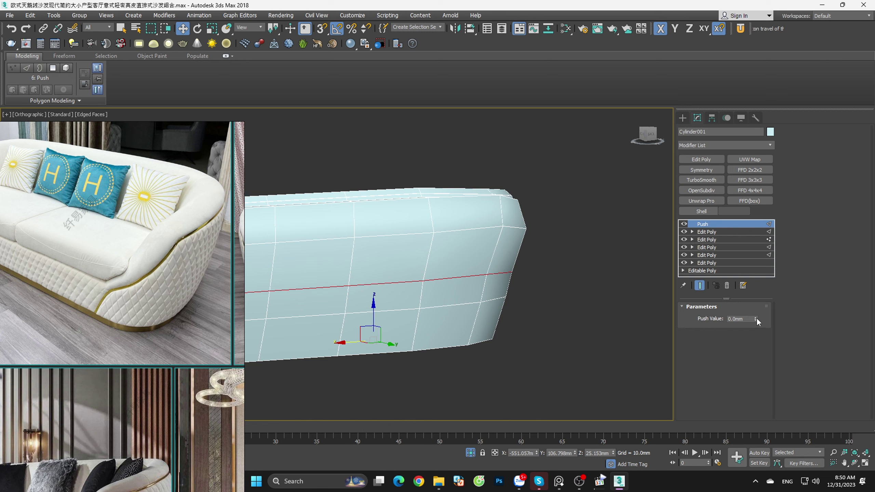
left_click_drag(755, 319, 753, 293)
left_click_drag(766, 205, 766, 201)
scroll(605, 291, "down", 3)
middle_click_drag(615, 305, 667, 234, "alt")
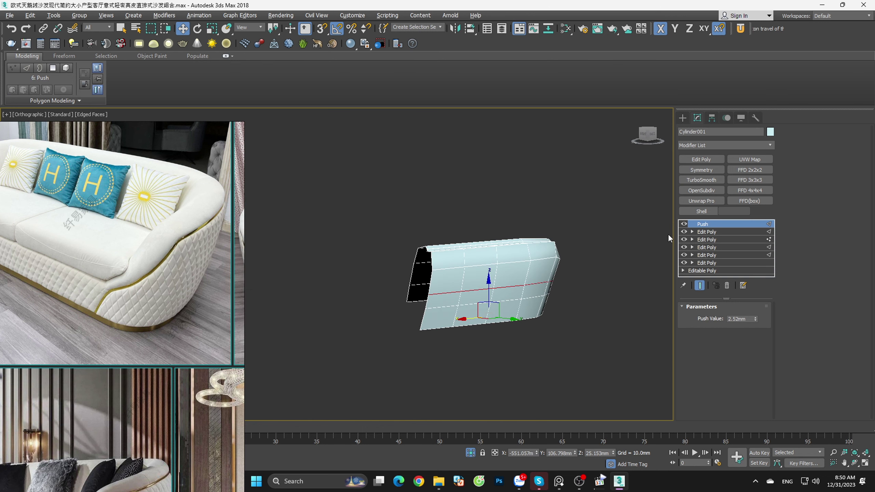
Step: Add an Edit Poly above the Push and select a group of armrest edges
left_click(699, 160)
mouse_move(519, 296)
middle_mouse_down("alt")
mouse_move(431, 309)
mouse_move(537, 327)
middle_mouse_up("alt")
scroll(537, 327, "up", 5)
left_click_drag(562, 331, 511, 261)
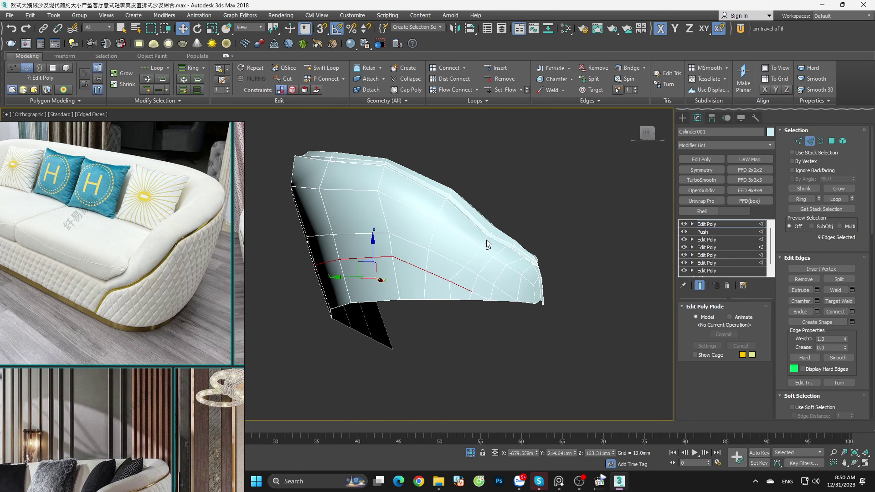
middle_click_drag(516, 295, 628, 341, "alt")
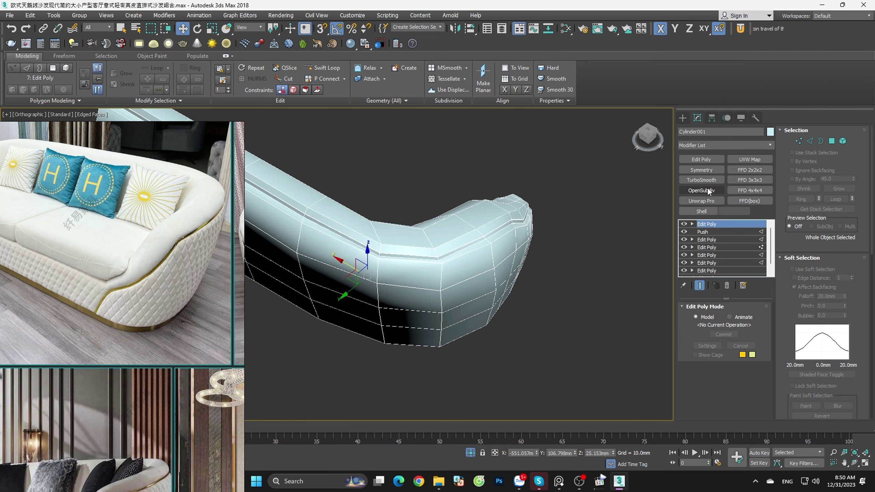
Step: Add OpenSubdiv smoothing at the top of the stack
left_click(706, 188)
scroll(541, 248, "down", 5)
mouse_move(593, 251)
middle_mouse_down("alt")
mouse_move(569, 257)
mouse_move(654, 281)
mouse_move(512, 329)
mouse_move(498, 345)
mouse_move(449, 353)
mouse_move(438, 380)
middle_mouse_up("alt")
Step: Exit Isolate Selection and raise OpenSubdiv Iterations to 2 with edged faces shown
left_click(470, 451)
scroll(352, 287, "up", 3)
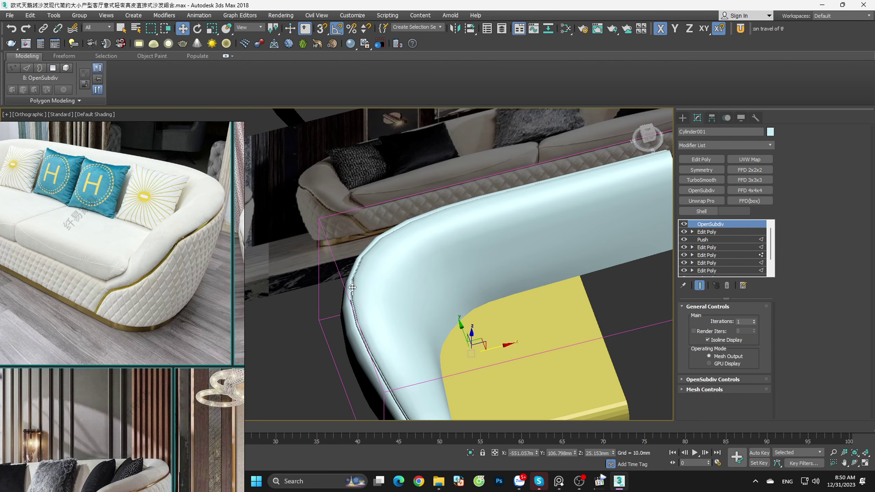
scroll(352, 287, "up", 3)
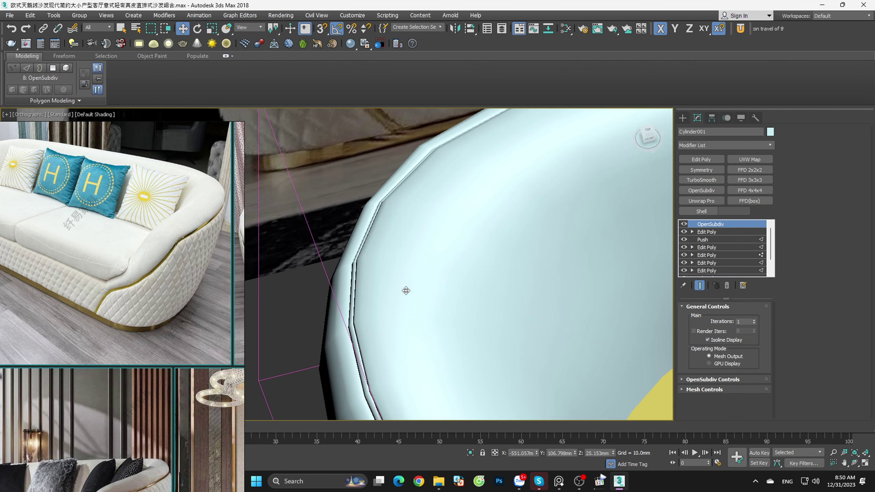
left_click(754, 320)
scroll(440, 254, "down", 4)
key("F4")
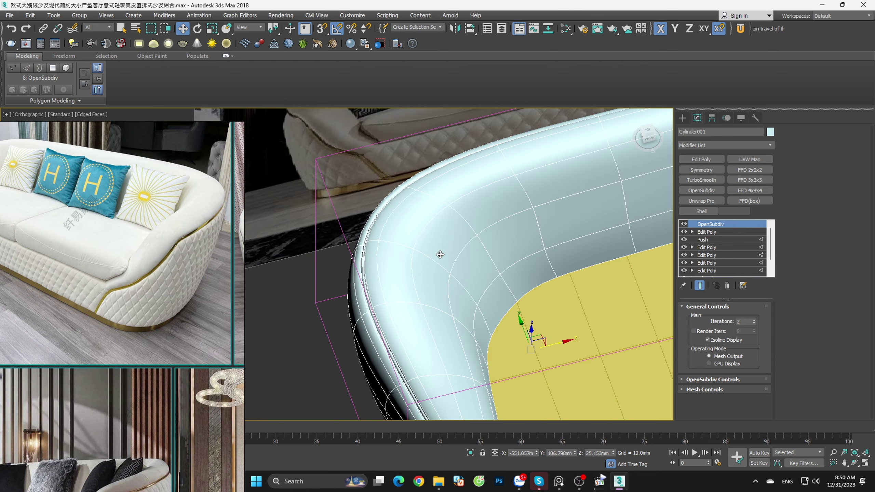
scroll(440, 255, "down", 3)
mouse_move(440, 254)
middle_mouse_down("alt")
mouse_move(492, 254)
mouse_move(403, 263)
mouse_move(510, 264)
mouse_move(437, 276)
middle_mouse_up("alt")
scroll(492, 254, "up", 3)
Step: Show the full sofa scene and view the armrest together with the seat
left_click(470, 452)
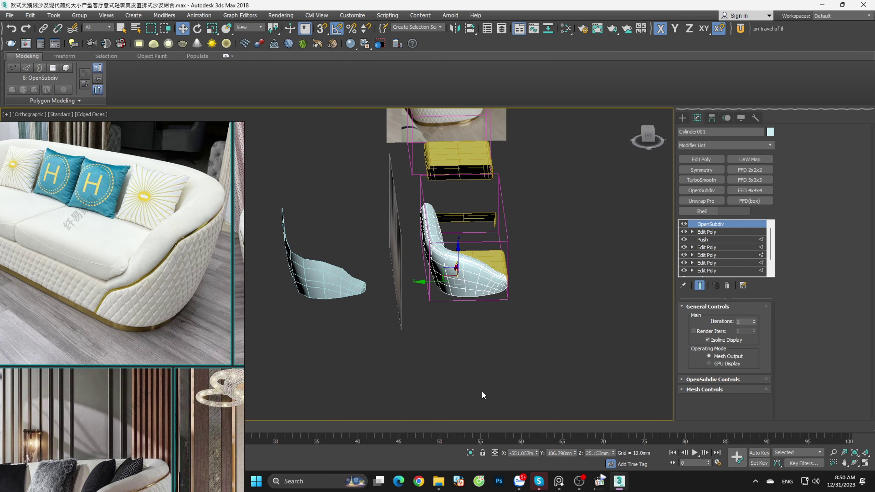
mouse_move(481, 391)
middle_mouse_down("alt")
mouse_move(459, 359)
mouse_move(503, 306)
middle_mouse_up("alt")
scroll(514, 275, "up", 3)
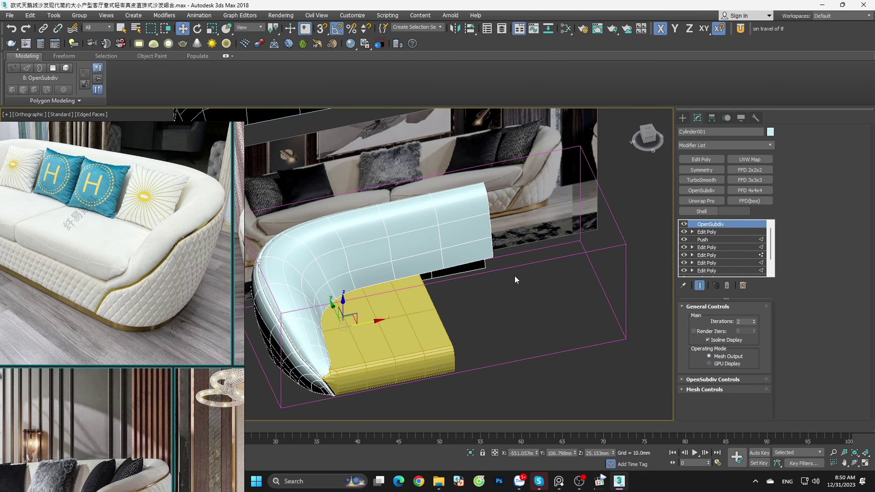
key("F4")
mouse_move(514, 275)
middle_mouse_down("alt")
mouse_move(473, 319)
mouse_move(430, 311)
mouse_move(503, 309)
mouse_move(479, 321)
mouse_move(437, 313)
mouse_move(454, 335)
mouse_move(483, 320)
mouse_move(596, 317)
mouse_move(563, 303)
mouse_move(544, 239)
mouse_move(458, 300)
mouse_move(454, 331)
middle_mouse_up("alt")
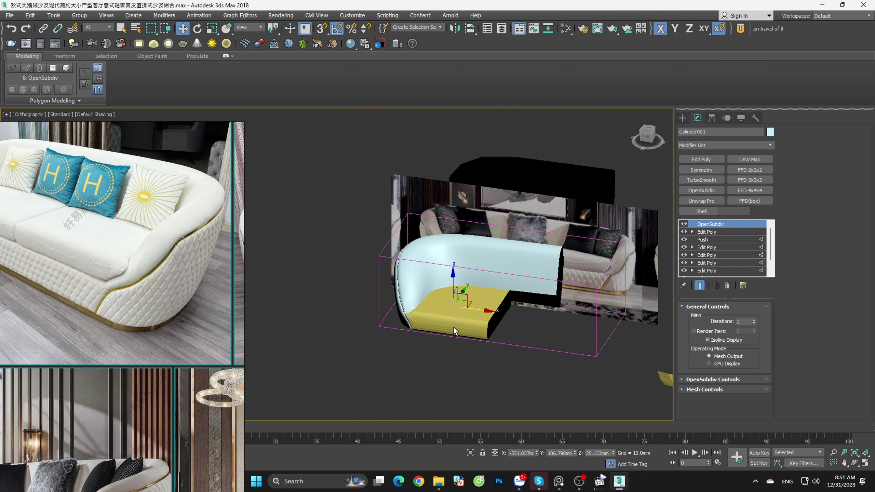
Step: In Front view, delete OpenSubdiv from the armrest and make it see-through with Alt+X
key("f")
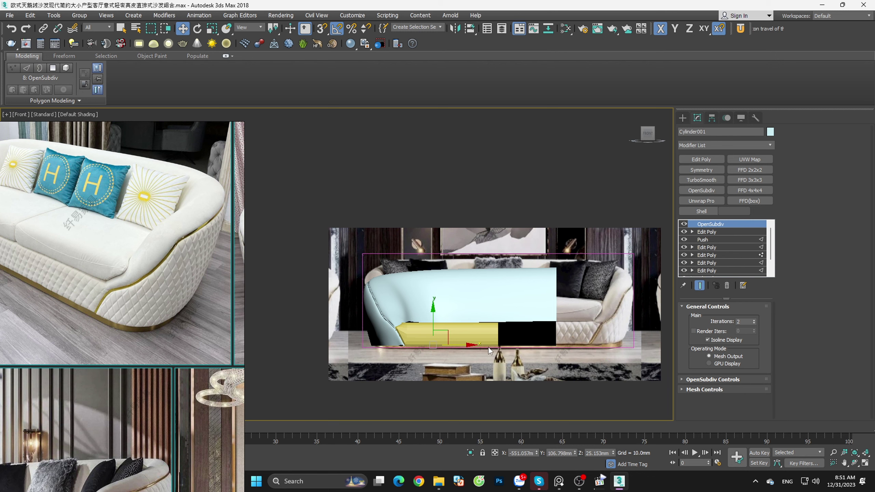
middle_click_drag(488, 345, 529, 338)
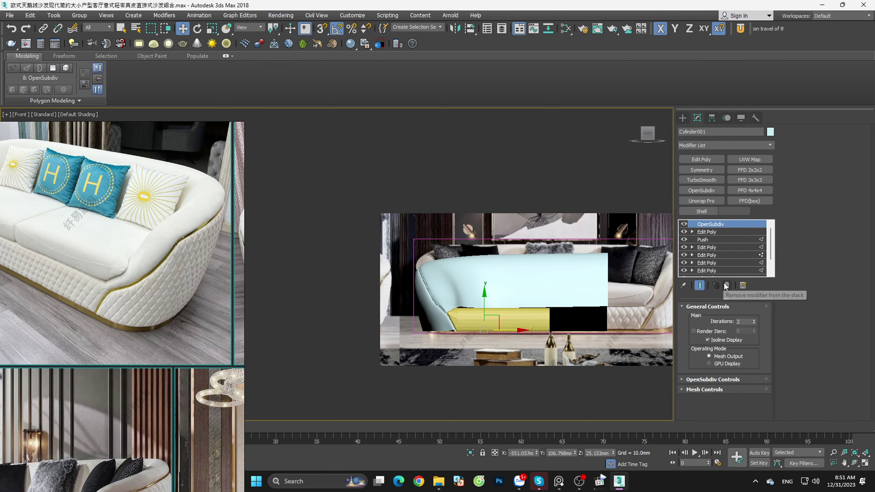
left_click(726, 286)
scroll(444, 343, "up", 3)
key("F4")
key("alt+x")
Step: Box-select three sofa parts in Front view and shift them slightly right along X
scroll(443, 342, "up", 3)
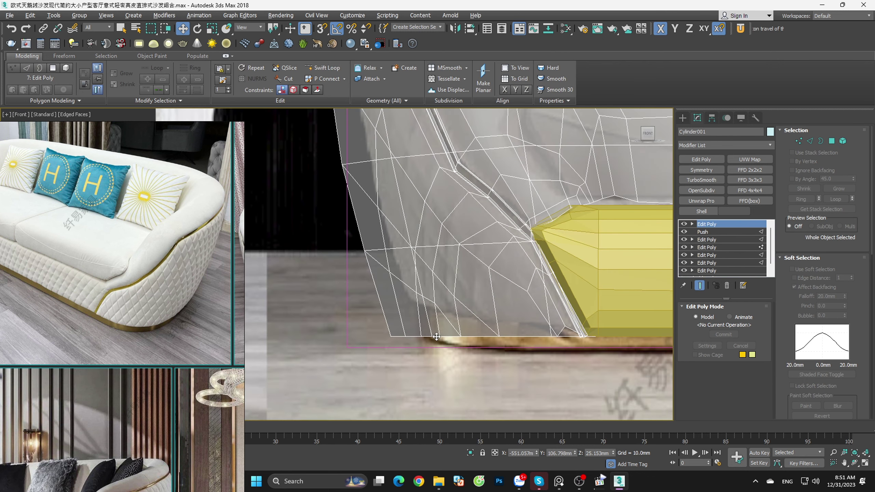
scroll(417, 345, "down", 4)
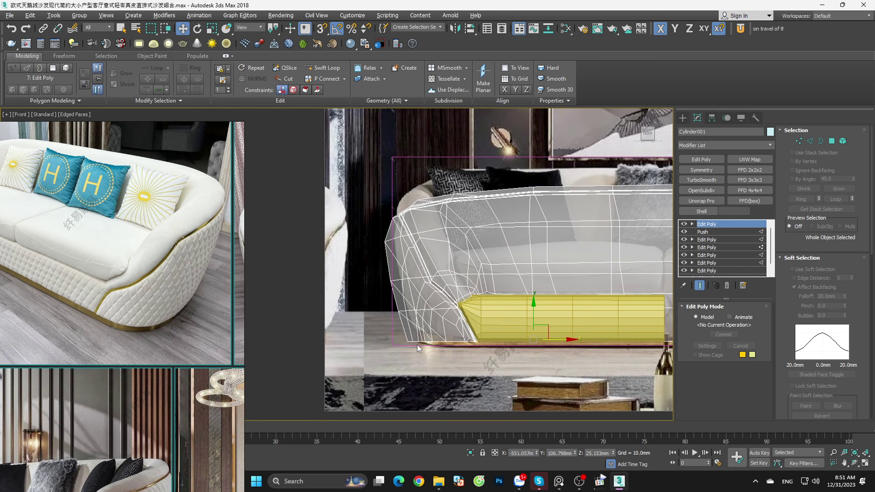
scroll(416, 344, "down", 3)
scroll(498, 357, "up", 2)
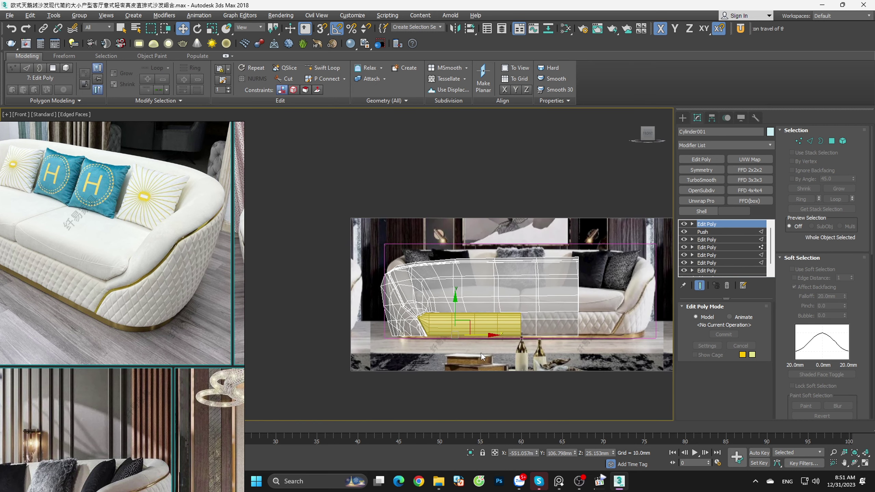
left_click(481, 353)
scroll(390, 308, "up", 1)
left_click(390, 308)
scroll(390, 309, "down", 2)
left_click(607, 377)
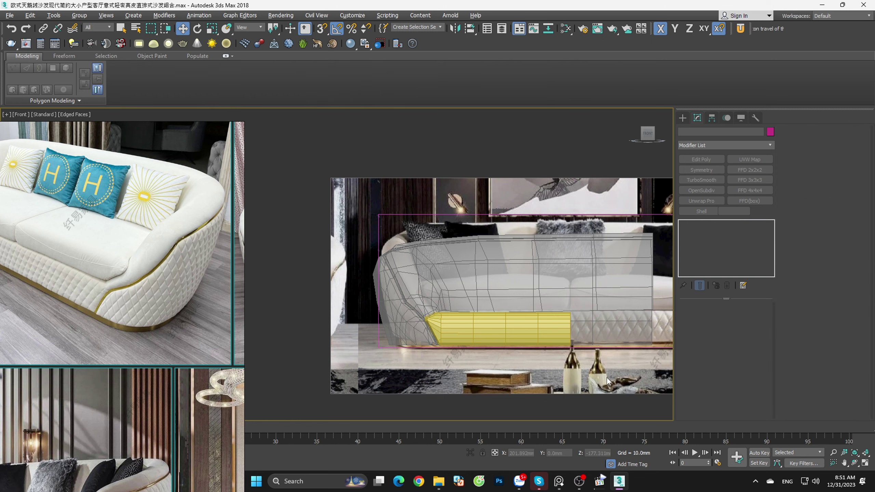
left_click_drag(350, 226, 349, 222)
scroll(461, 290, "up", 2)
left_click_drag(541, 312, 540, 291)
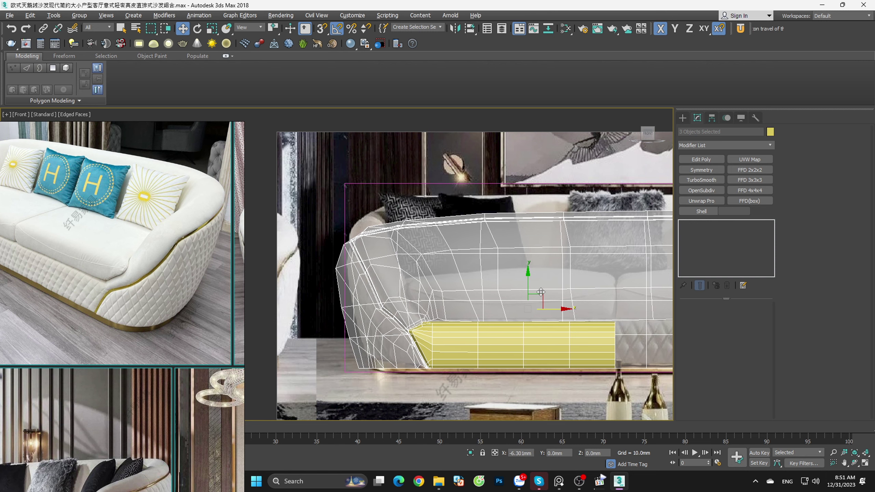
Step: Deselect the three parts and reselect the Cylinder001 armrest shell
left_click(398, 181)
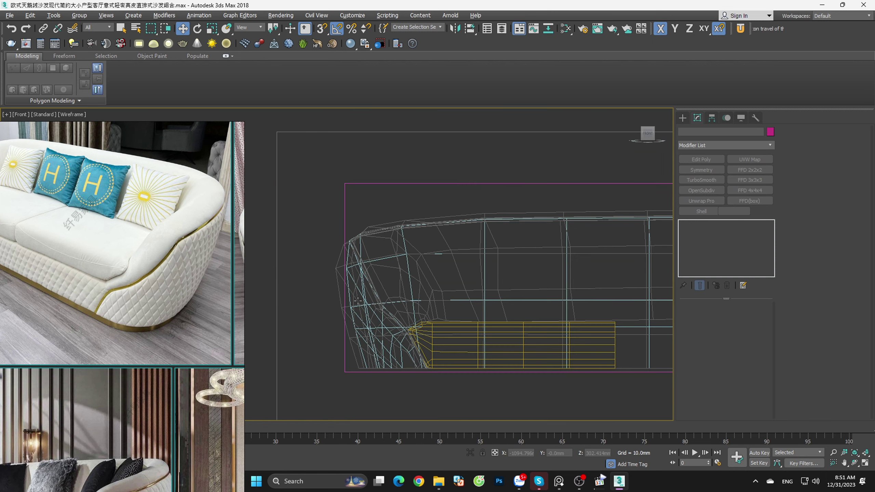
middle_click_drag(370, 294, 391, 324, "alt")
left_click(391, 325)
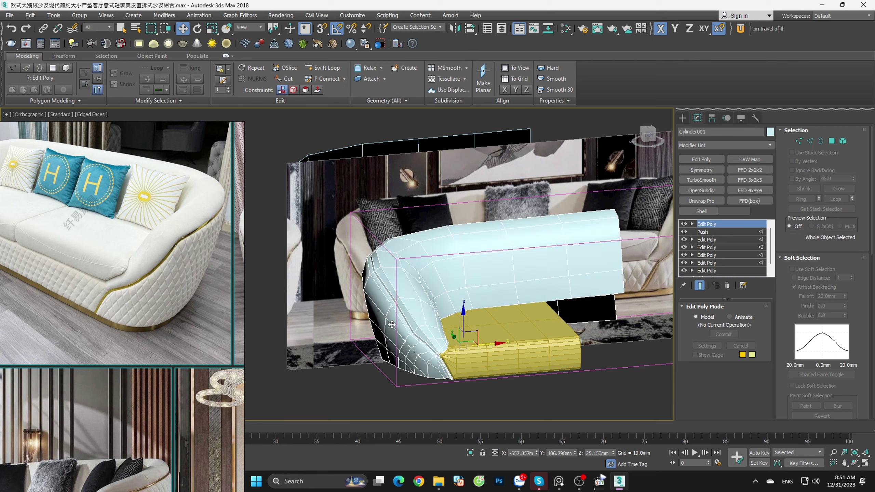
scroll(168, 265, "down", 2)
scroll(169, 266, "down", 2)
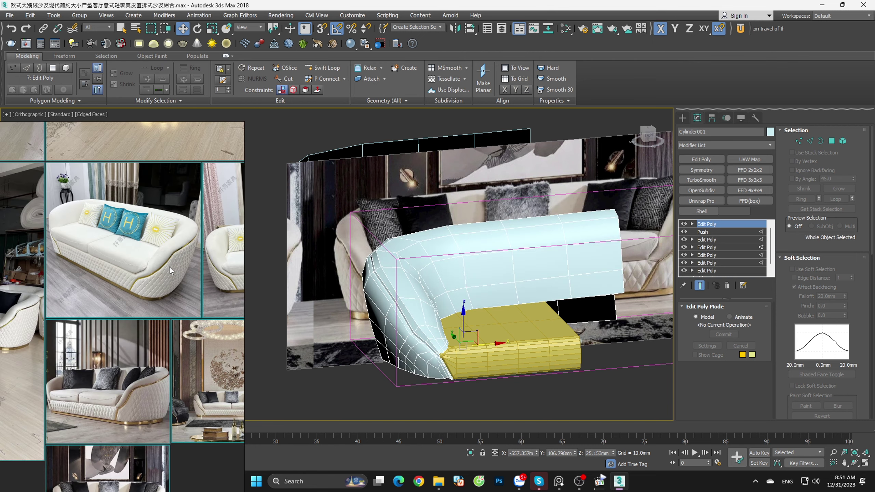
scroll(169, 266, "down", 2)
middle_click_drag(394, 322, 479, 317, "alt")
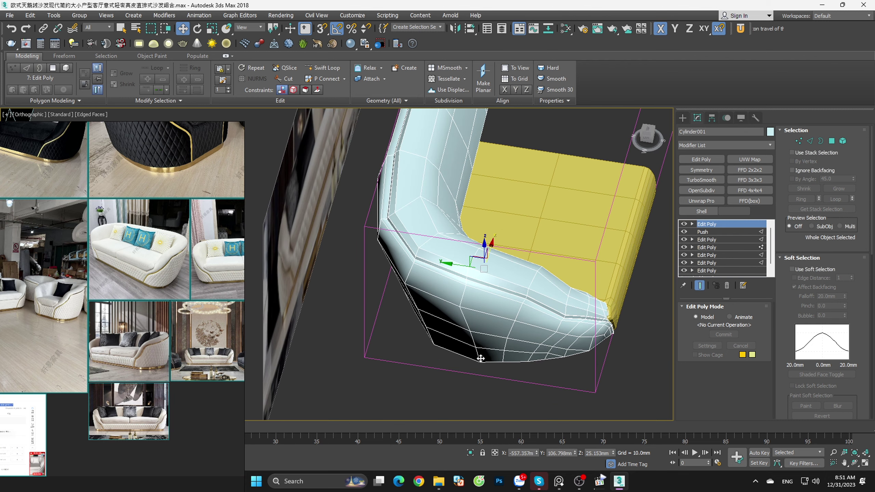
Step: In Vertex mode, nudge the armrest's lower-edge vertices slightly upward
key("1")
left_click(485, 374)
mouse_move(485, 374)
middle_mouse_down("alt")
mouse_move(510, 333)
mouse_move(508, 346)
middle_mouse_up("alt")
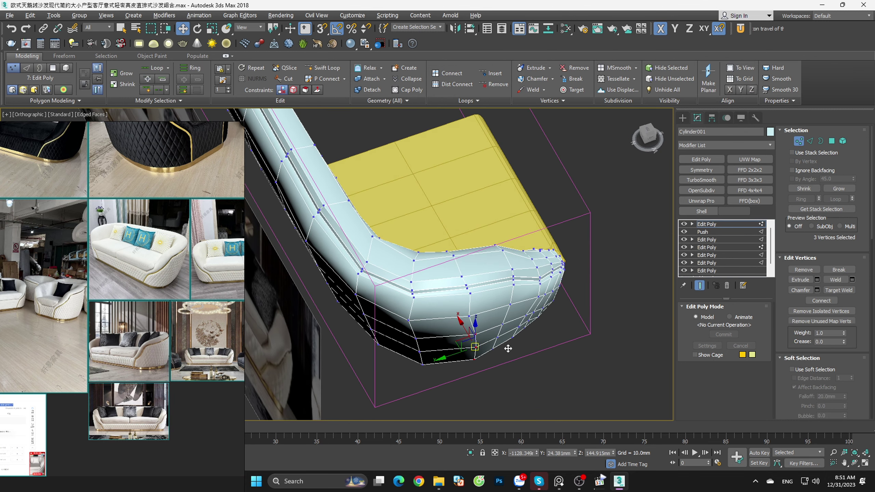
scroll(472, 330, "up", 2)
left_click_drag(467, 328, 466, 323)
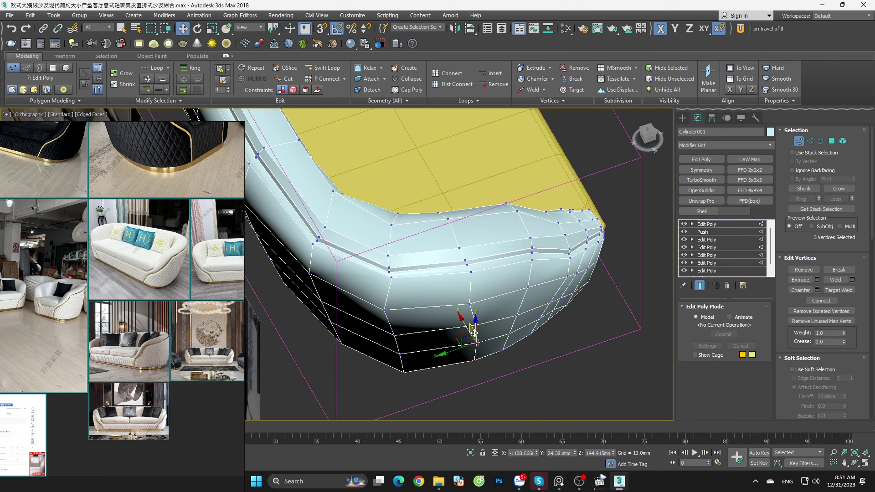
left_click(484, 364)
Step: Move a vertex at the armrest's lower front corner within the XY plane
left_click_drag(414, 332, 414, 332)
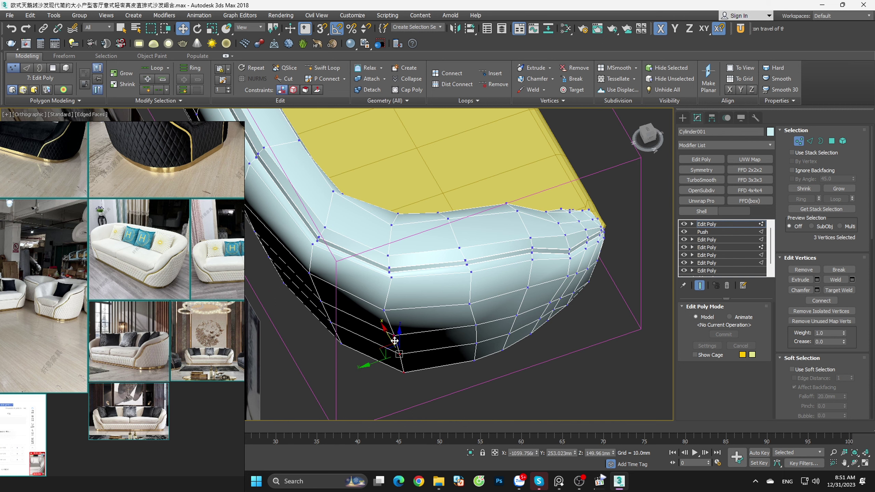
middle_click_drag(391, 337, 385, 358, "alt")
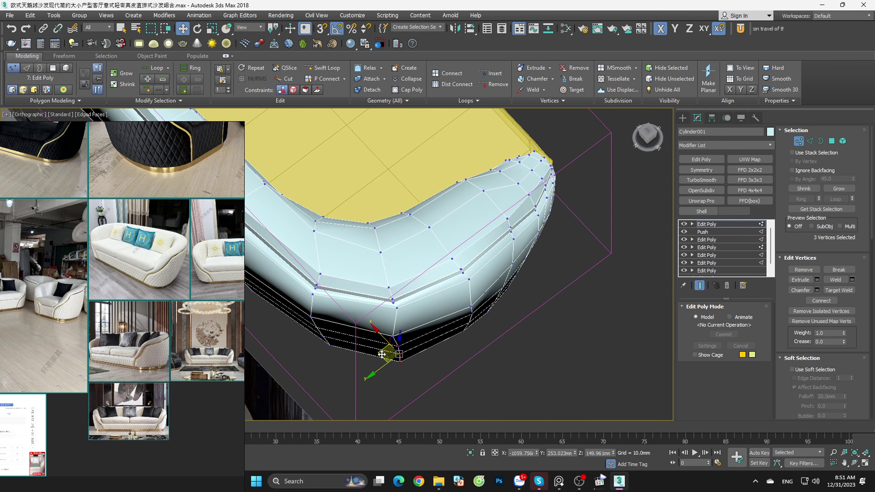
left_click(392, 337)
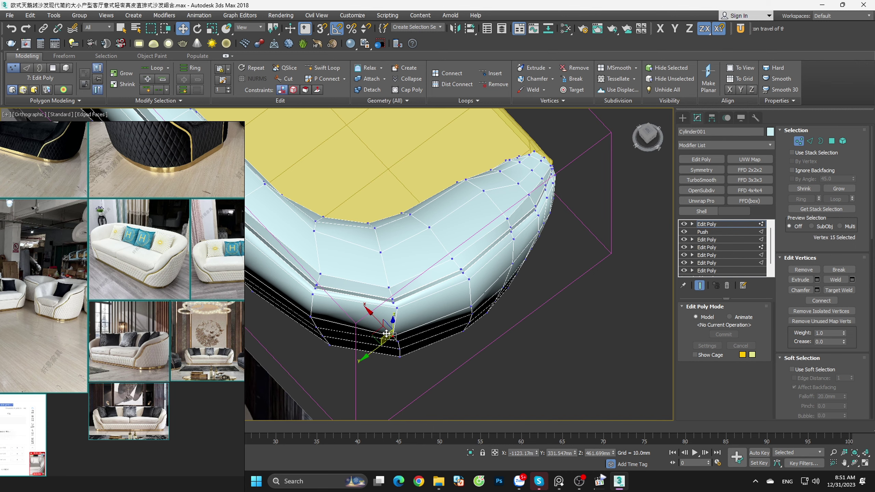
left_click_drag(378, 331, 377, 328)
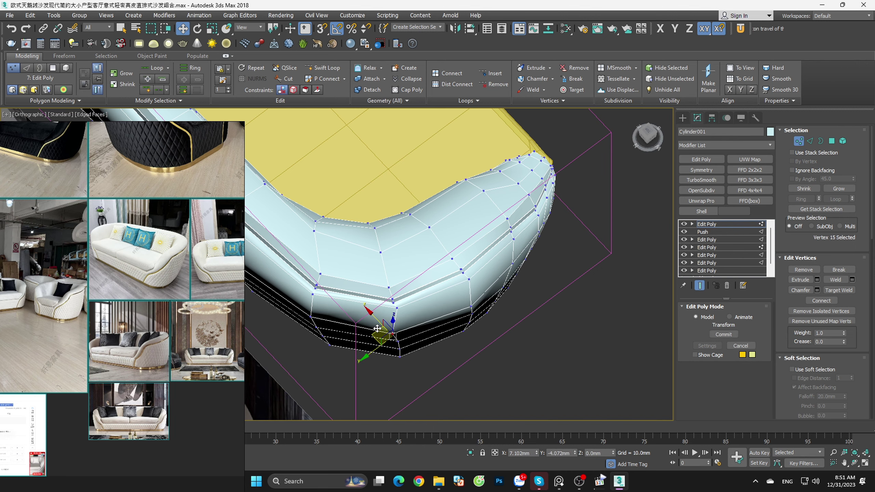
Step: From the front, move a vertex on the arm's outer left edge along X toward the outline
mouse_move(378, 326)
middle_mouse_down("alt")
mouse_move(428, 341)
mouse_move(457, 321)
mouse_move(358, 231)
middle_mouse_up("alt")
scroll(358, 232, "up", 6)
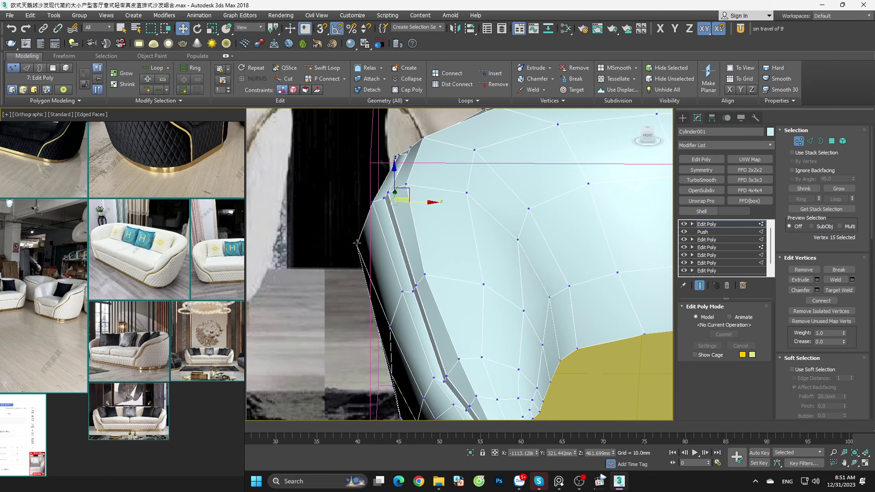
left_click(356, 245)
left_click_drag(375, 244, 382, 244)
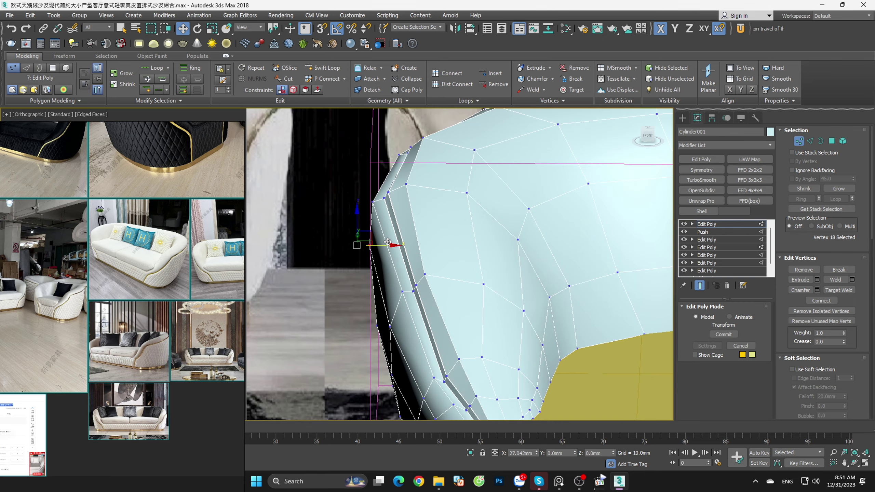
mouse_move(382, 245)
middle_mouse_down("alt")
mouse_move(404, 274)
mouse_move(456, 243)
mouse_move(597, 281)
middle_mouse_up("alt")
scroll(433, 264, "up", 2)
left_click(797, 141)
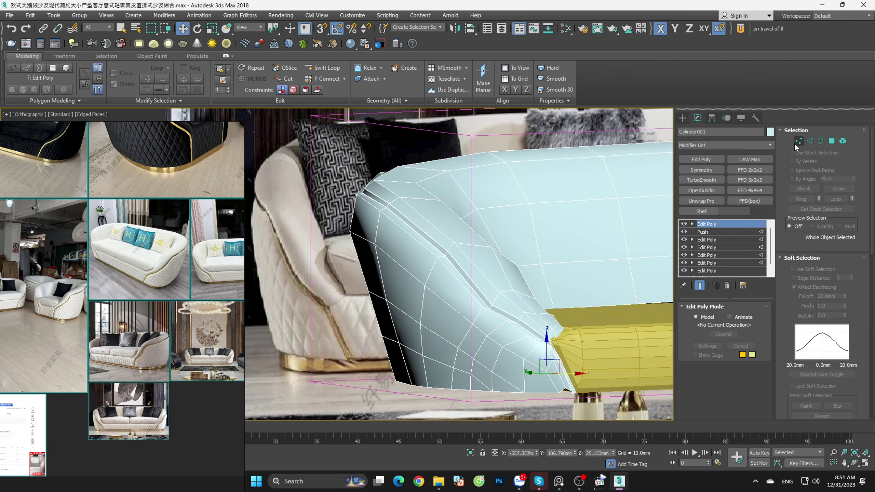
left_click(701, 180)
key("f")
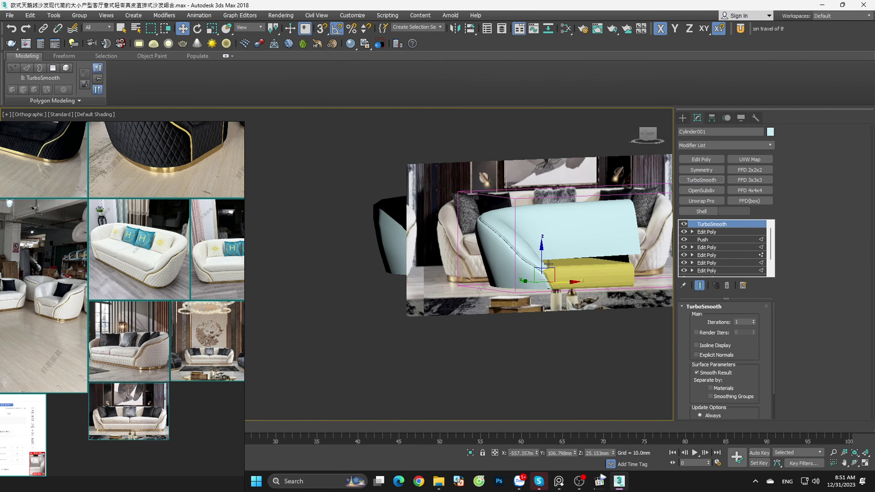
scroll(560, 303, "down", 3)
scroll(585, 310, "down", 2)
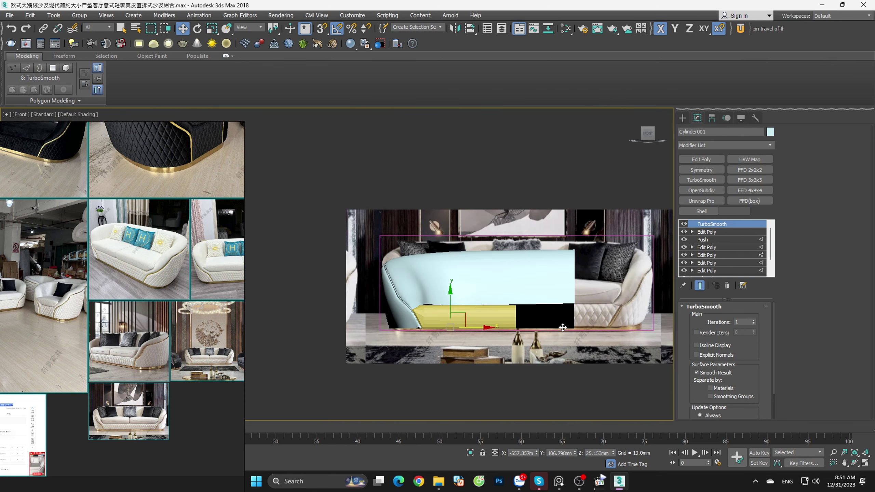
scroll(606, 314, "up", 2)
scroll(606, 313, "up", 2)
scroll(605, 313, "down", 2)
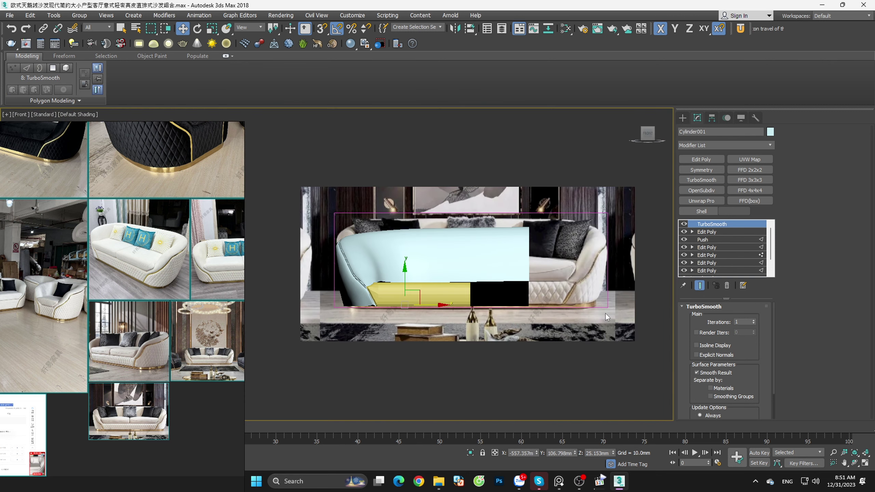
mouse_move(512, 317)
middle_mouse_down("alt")
mouse_move(547, 258)
mouse_move(585, 278)
middle_mouse_up("alt")
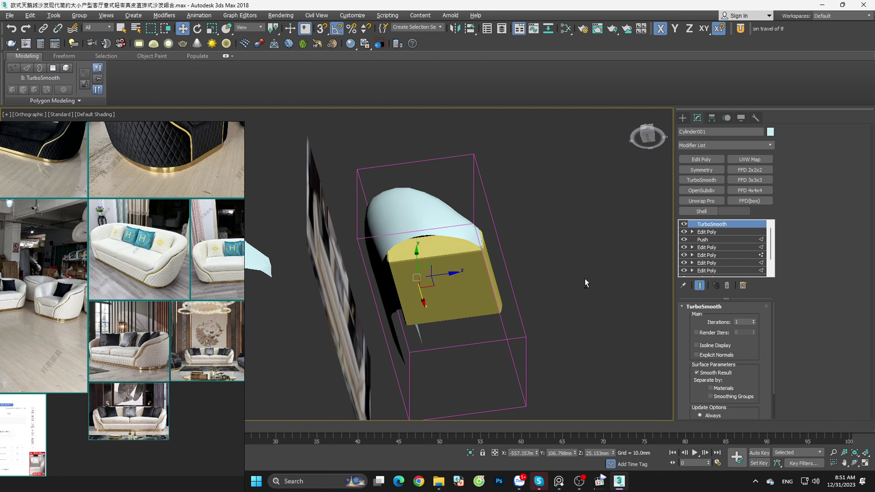
scroll(608, 273, "up", 3)
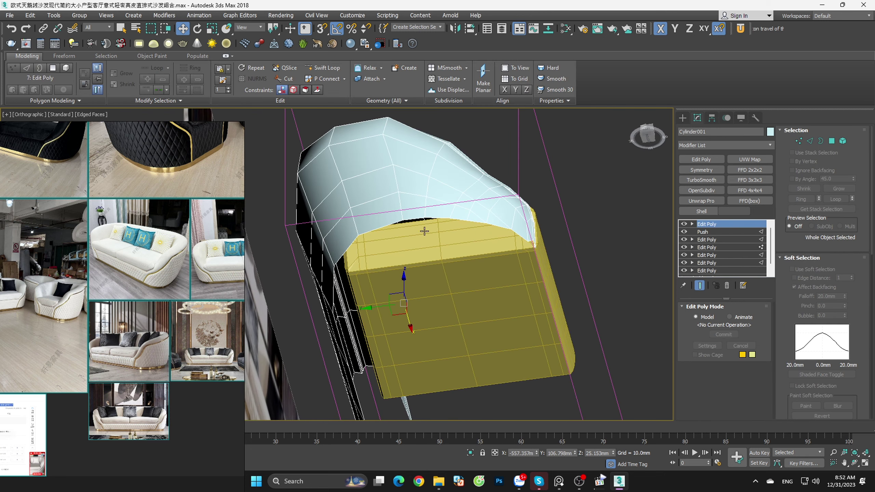
scroll(447, 217, "up", 2)
Step: Lower a vertex on the armrest's inner arch slightly
key("2")
left_click(447, 208)
middle_click_drag(447, 208, 437, 190, "alt")
scroll(436, 196, "up", 1)
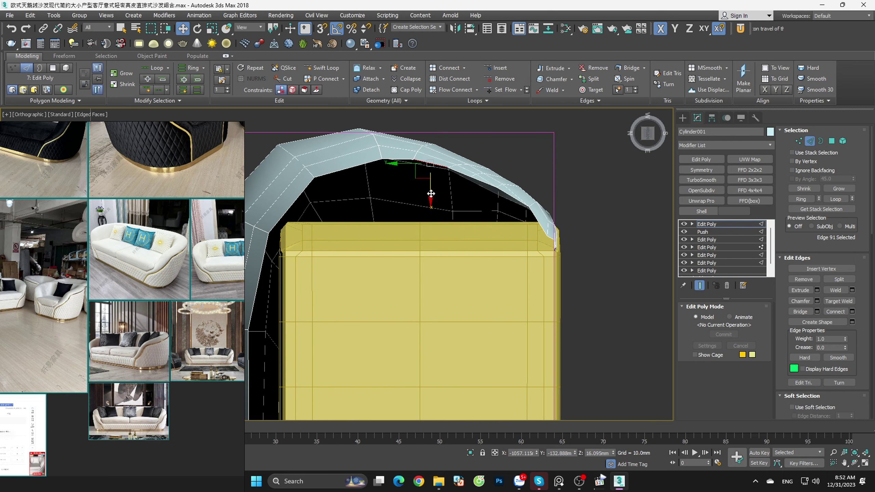
key("1")
left_click(470, 178)
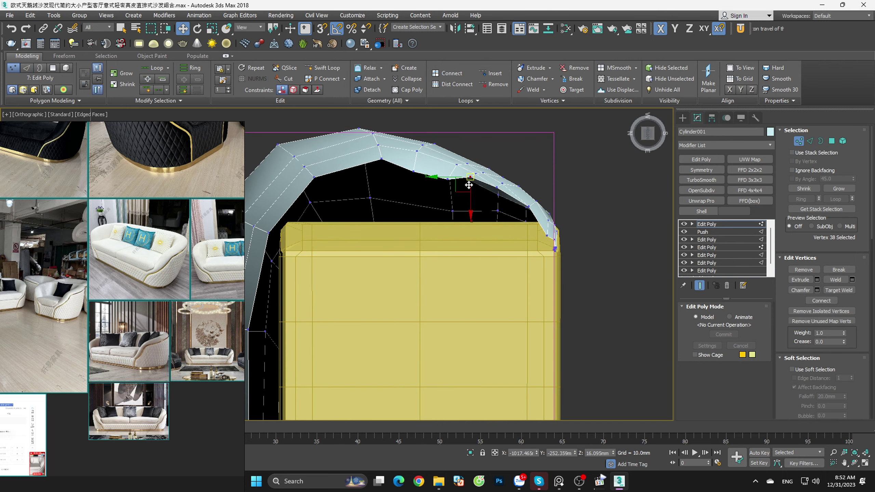
left_click_drag(471, 204, 471, 209)
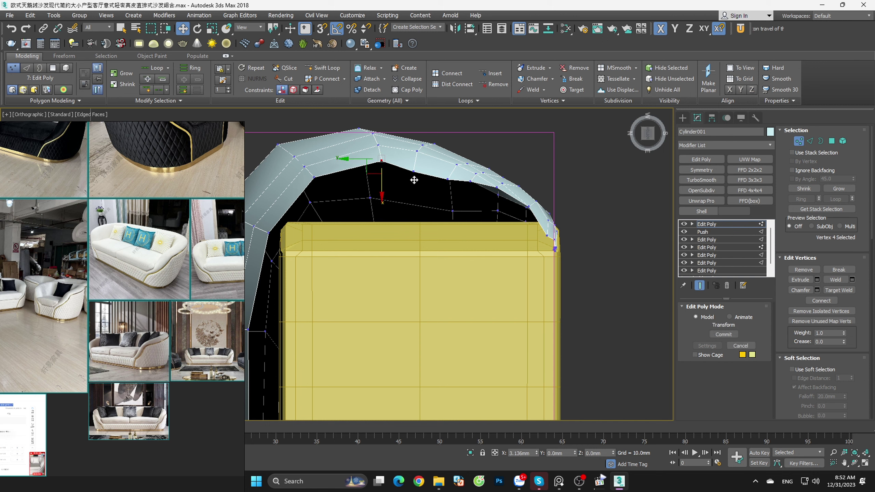
Step: With snaps on, move further inner-rim vertices down to even out the arch
key("s")
left_click_drag(382, 159, 381, 171)
left_click(314, 178)
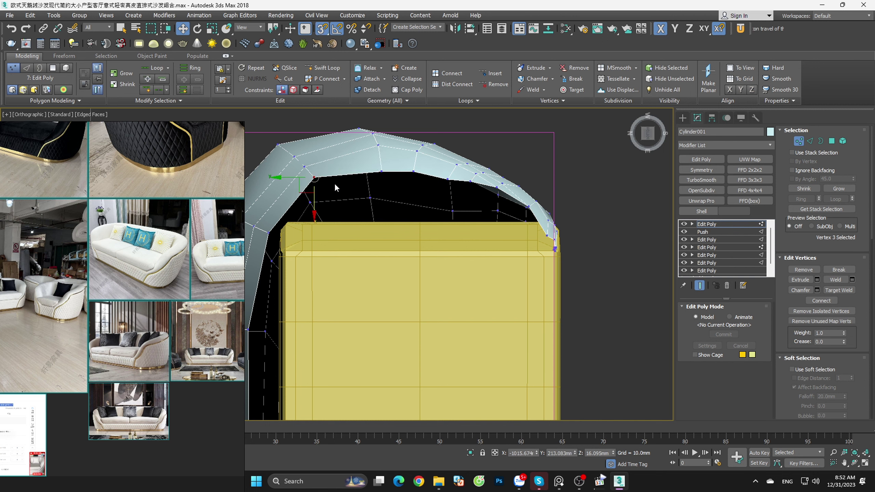
left_click_drag(314, 202, 369, 187)
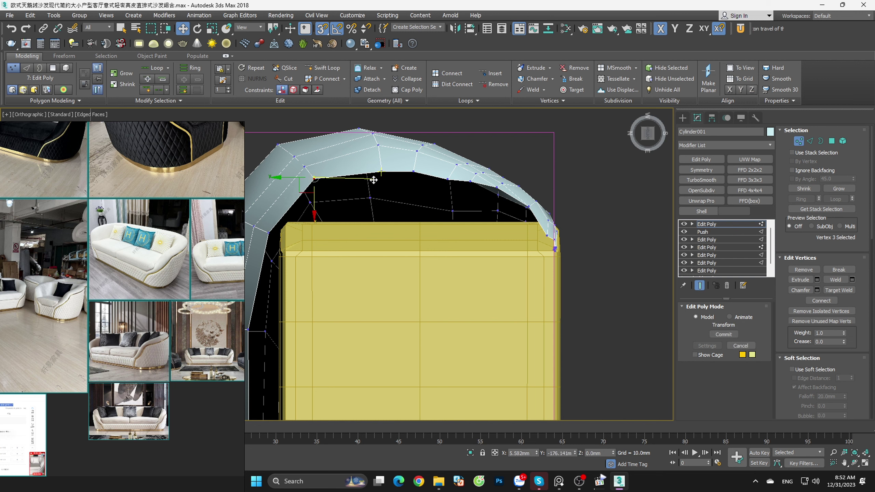
left_click_drag(369, 187, 368, 196)
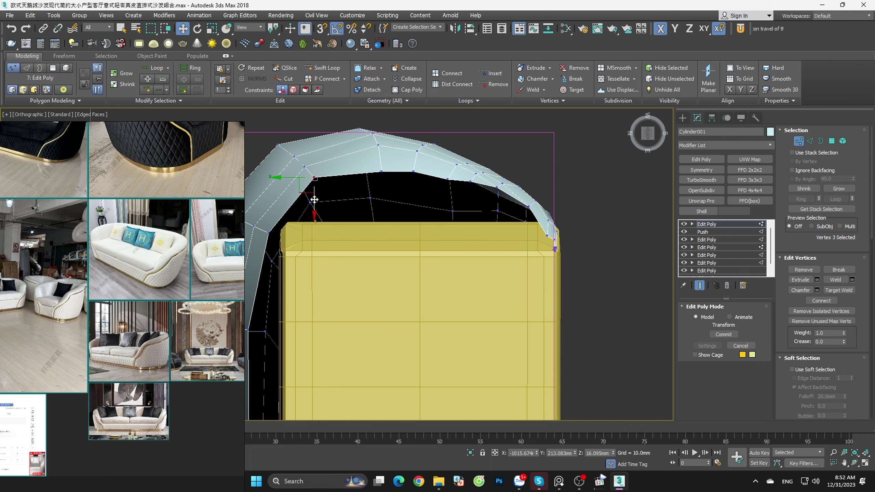
left_click_drag(310, 213, 311, 220)
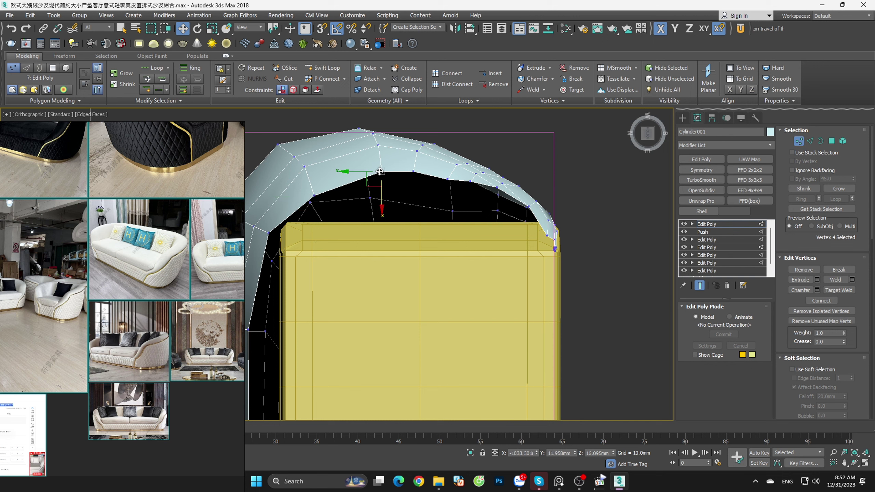
mouse_move(379, 194)
left_mouse_down()
mouse_move(379, 206)
mouse_move(471, 206)
mouse_move(496, 223)
left_mouse_up()
Step: Pick the remaining inner-rim vertices, then exit Vertex mode and add OpenSubdiv at 1 iteration
left_click(412, 172)
left_click(446, 179)
left_click(470, 181)
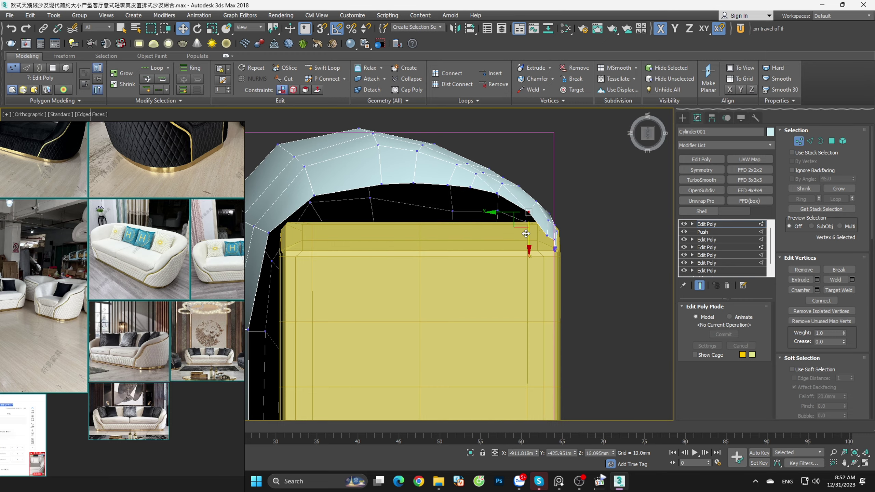
mouse_move(525, 223)
middle_mouse_down("alt")
mouse_move(483, 292)
mouse_move(459, 285)
mouse_move(518, 285)
mouse_move(536, 254)
mouse_move(580, 256)
middle_mouse_up("alt")
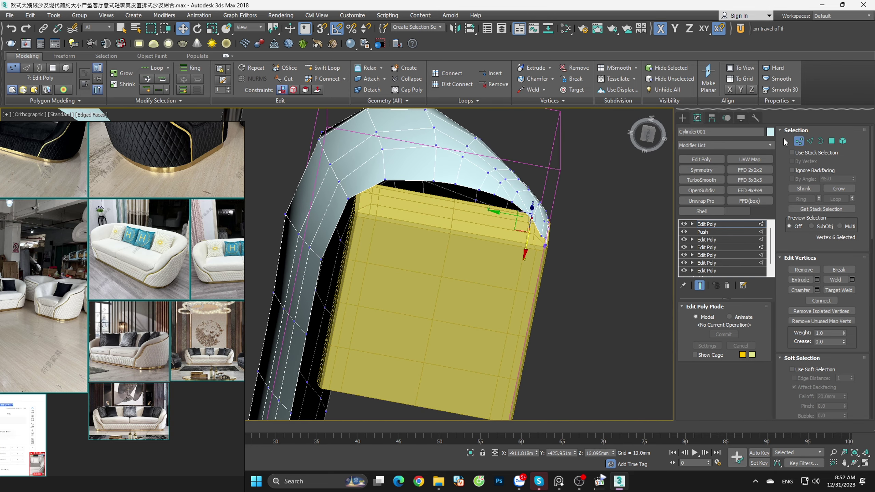
left_click(798, 141)
left_click(701, 190)
Step: Inspect the smoothed shell from the front, then remove the OpenSubdiv modifier
key("F4")
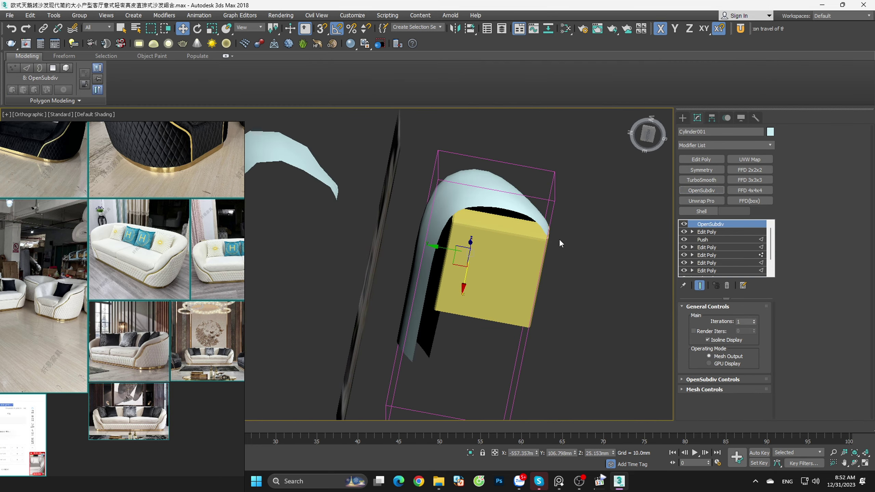
mouse_move(559, 238)
middle_mouse_down("alt")
mouse_move(500, 311)
mouse_move(501, 363)
middle_mouse_up("alt")
key("f")
scroll(509, 324, "down", 3)
scroll(511, 324, "down", 3)
scroll(510, 330, "up", 3)
key("F4")
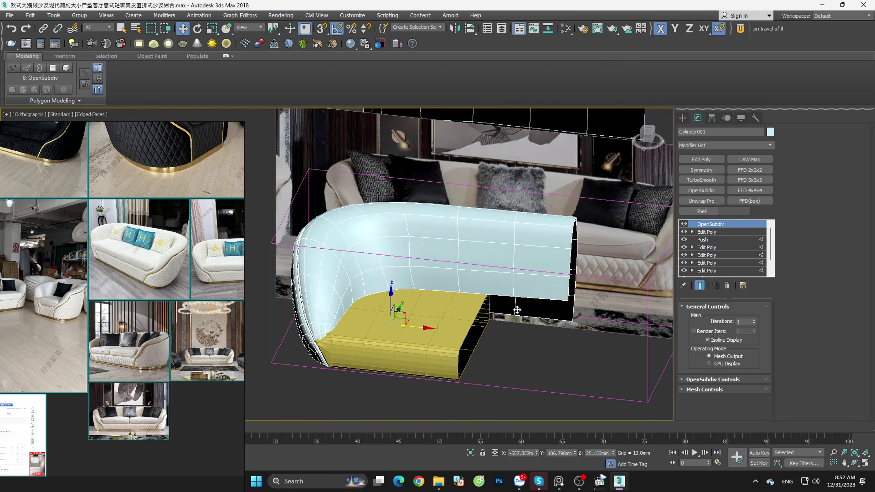
scroll(508, 303, "up", 5)
left_click(726, 285)
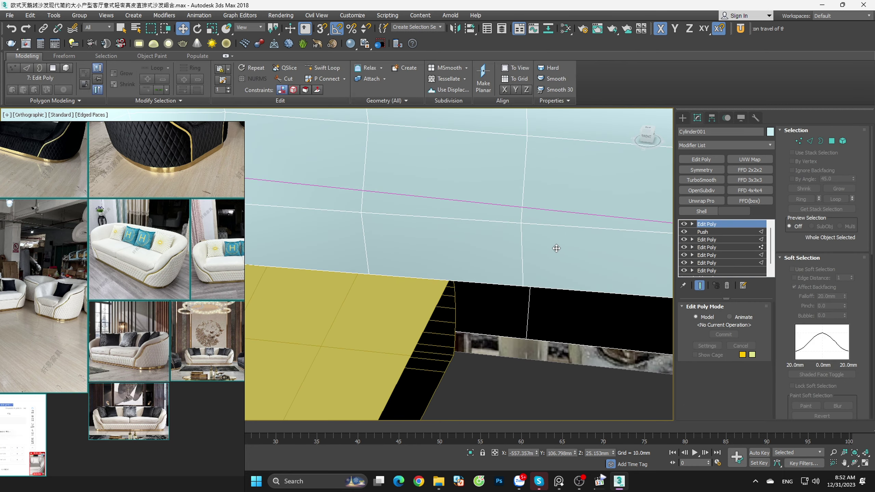
Step: Isolate the armrest shell, check its vertices, and reapply OpenSubdiv
scroll(551, 249, "down", 5)
scroll(510, 258, "down", 2)
key("alt+q")
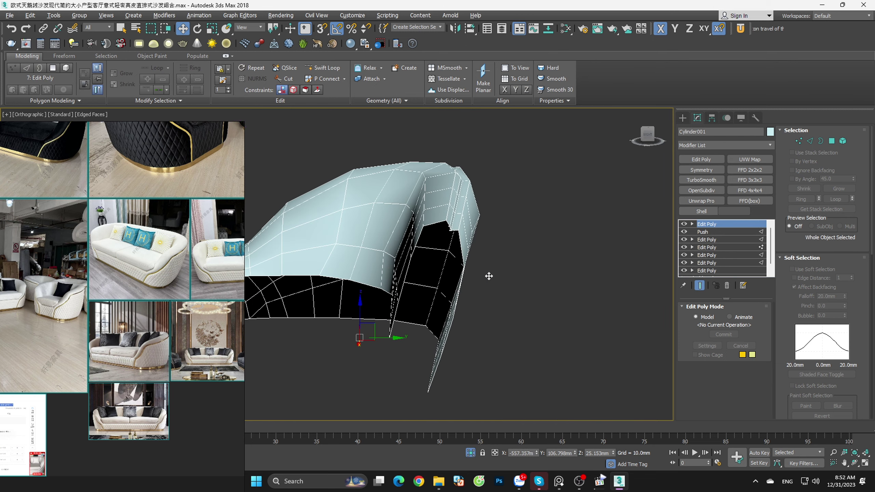
mouse_move(504, 264)
middle_mouse_down("alt")
mouse_move(488, 276)
mouse_move(504, 336)
mouse_move(486, 338)
mouse_move(564, 312)
mouse_move(590, 340)
mouse_move(606, 324)
middle_mouse_up("alt")
scroll(474, 301, "up", 3)
key("1")
scroll(474, 302, "down", 3)
left_click(798, 148)
left_click(701, 190)
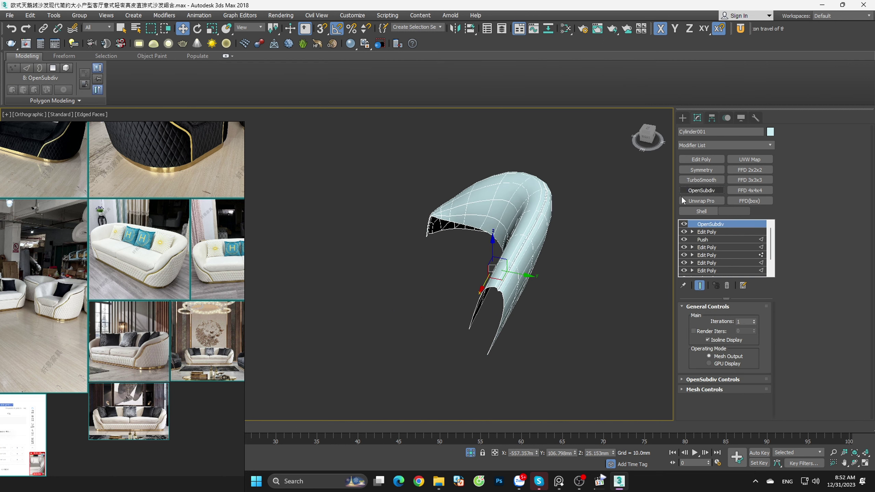
Step: Test lifting the shell in Front view, cancel the move, and delete OpenSubdiv again
key("F4")
middle_click_drag(654, 224, 614, 267, "alt")
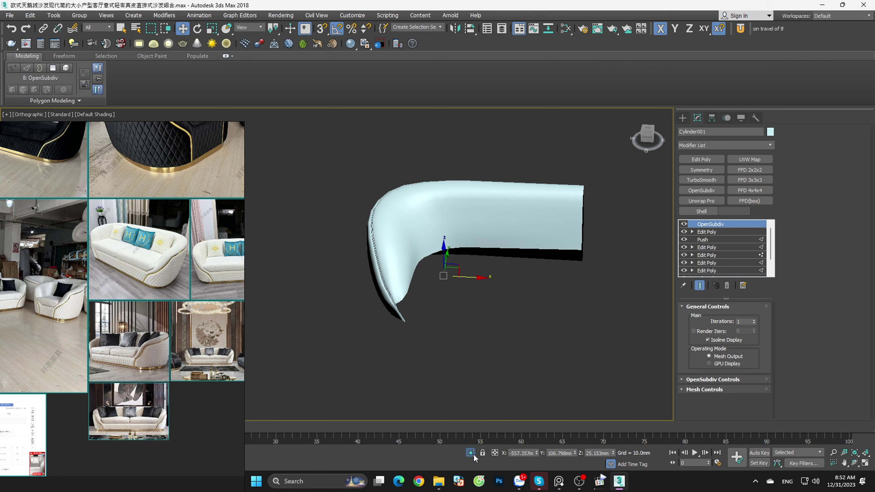
mouse_move(465, 379)
middle_mouse_down("alt")
mouse_move(460, 342)
mouse_move(512, 366)
mouse_move(581, 373)
mouse_move(533, 386)
mouse_move(511, 331)
mouse_move(514, 320)
mouse_move(581, 271)
mouse_move(559, 277)
mouse_move(594, 265)
mouse_move(551, 312)
mouse_move(454, 359)
mouse_move(456, 375)
mouse_move(491, 373)
mouse_move(498, 328)
middle_mouse_up("alt")
key("f")
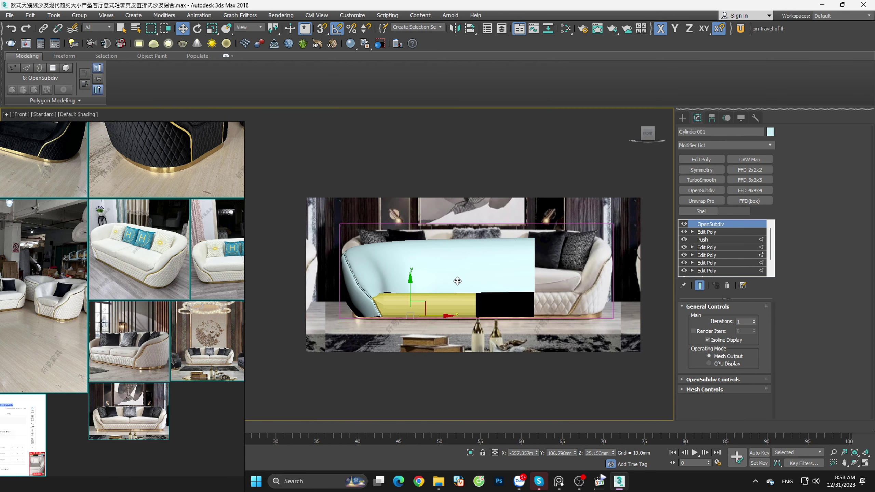
left_click_drag(410, 281, 423, 181)
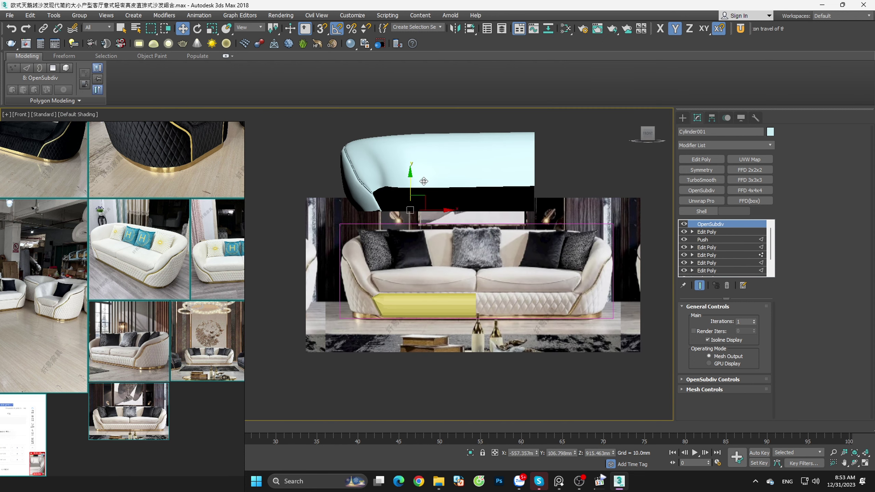
right_click(424, 182)
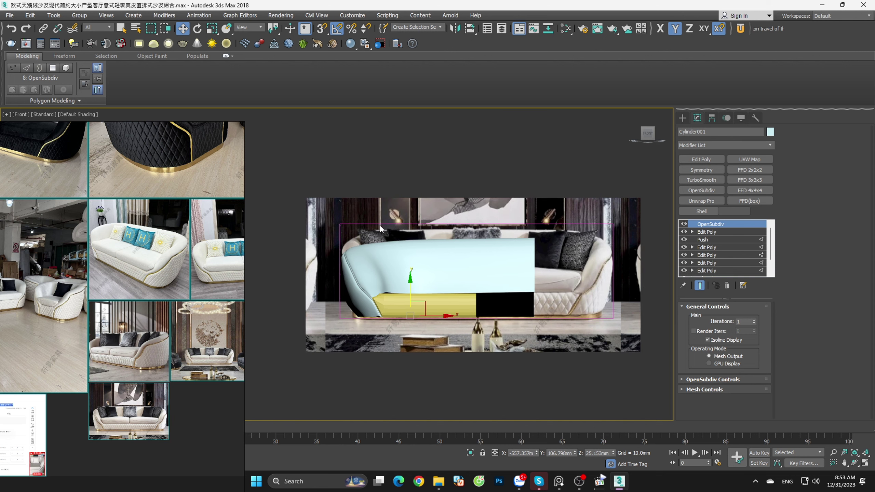
middle_click_drag(380, 225, 372, 256, "alt")
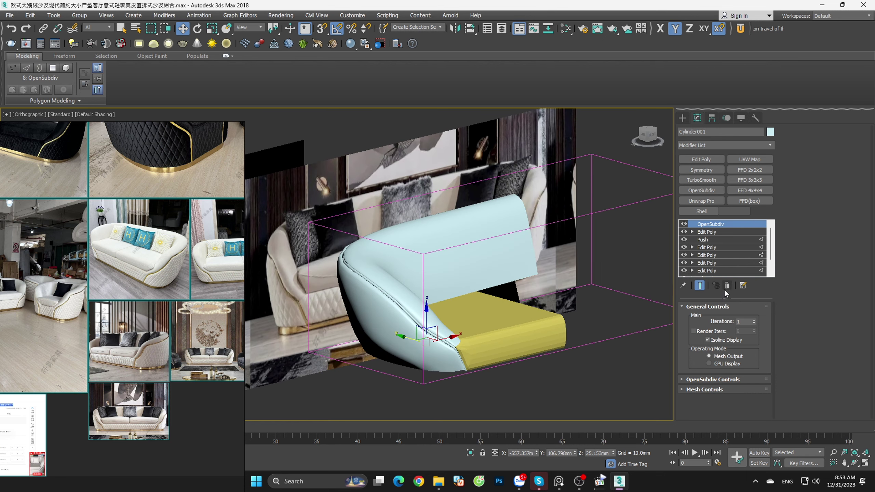
left_click(726, 286)
scroll(382, 284, "up", 4)
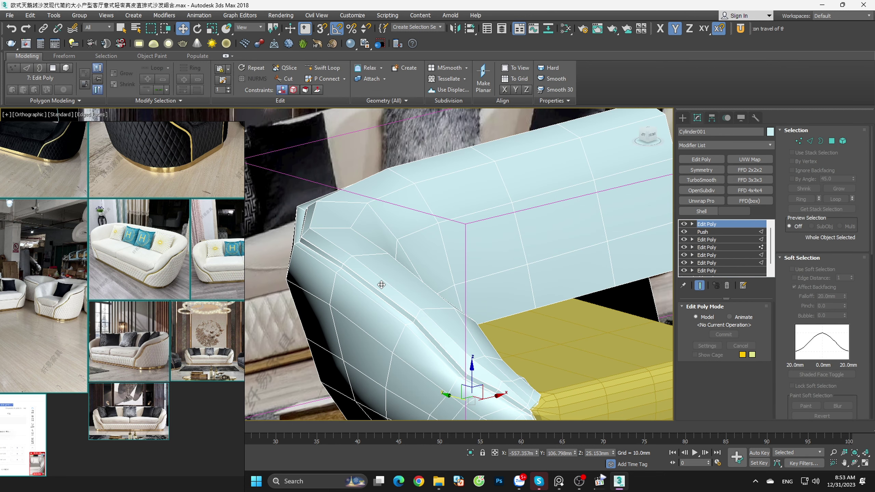
Step: In Polygon mode, select the polygon loop along the arm top and raise it in Z
left_click(831, 139)
left_click(430, 305)
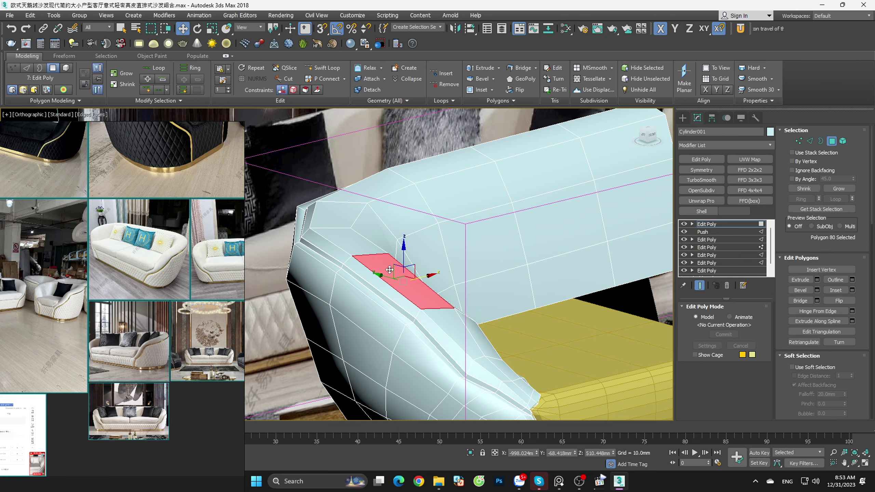
left_click(351, 246, "shift")
scroll(432, 338, "down", 3)
middle_click_drag(431, 338, 379, 324, "alt")
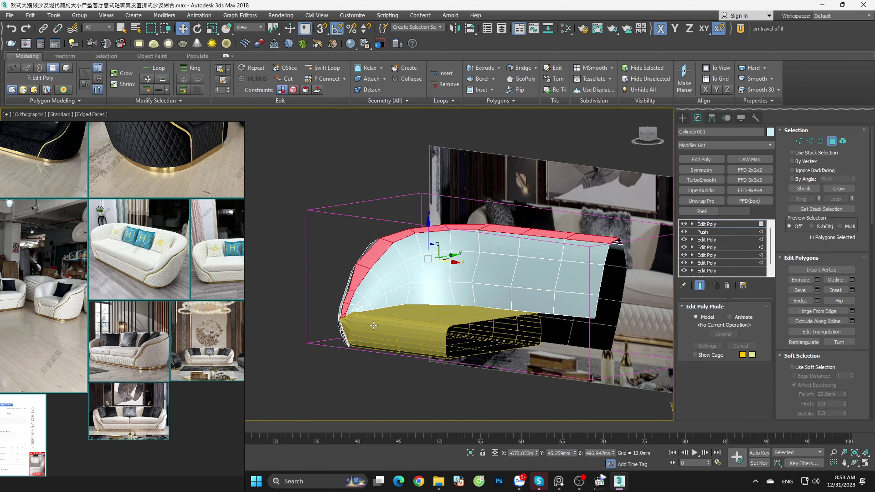
scroll(347, 312, "up", 5)
scroll(357, 310, "down", 5)
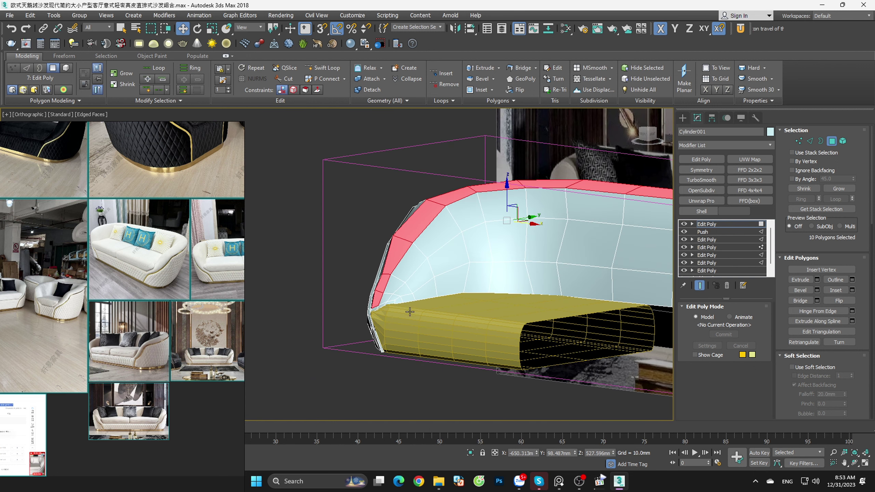
left_click_drag(506, 202, 505, 196)
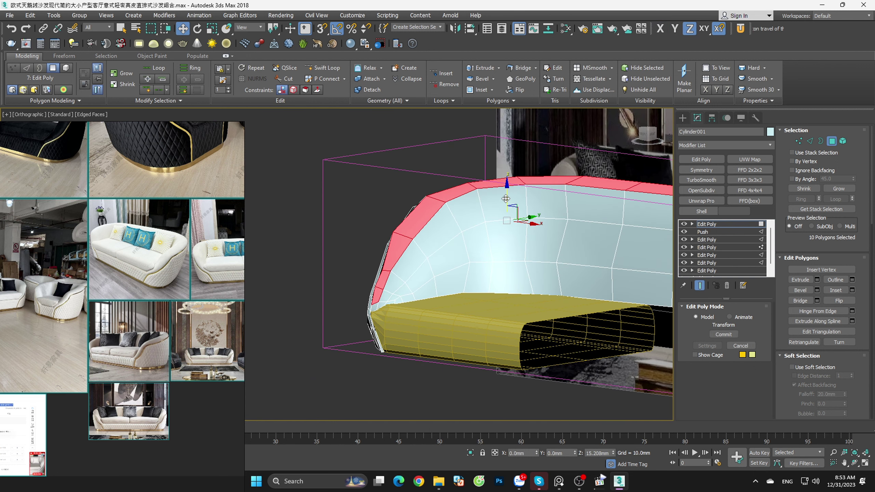
Step: Drop the lowest arm-edge polygons and lift the remaining ones slightly higher
left_click(378, 304, "alt")
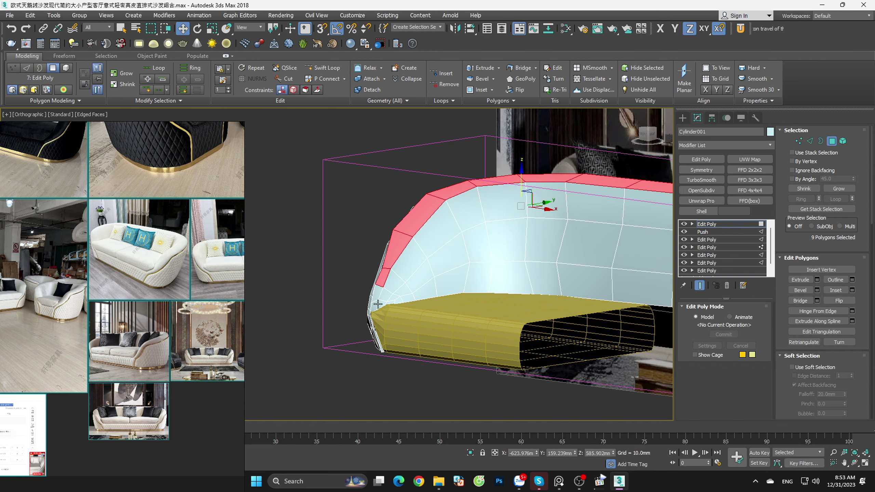
left_click_drag(522, 180, 522, 176)
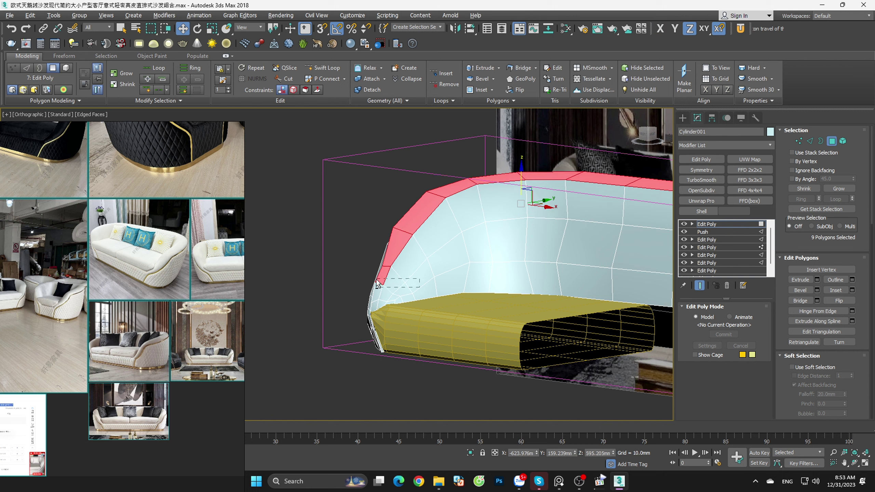
left_click_drag(419, 287, 377, 280, "alt")
left_click(386, 253, "alt")
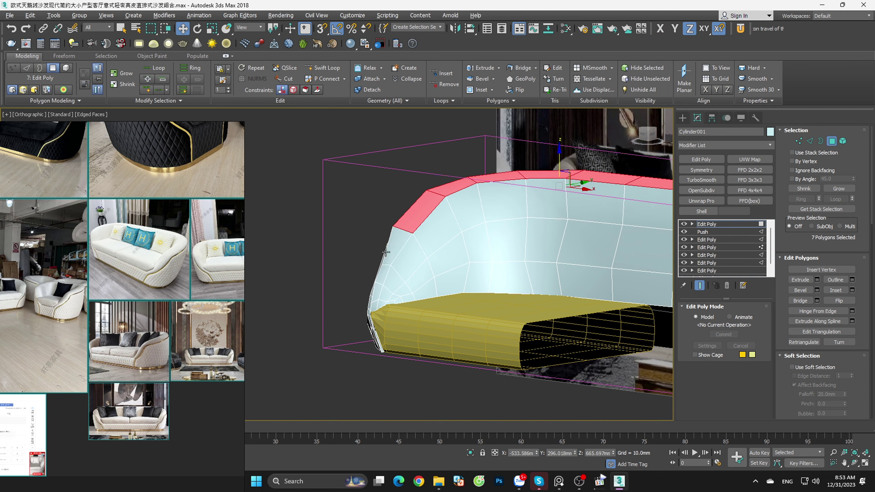
left_click(441, 241, "alt")
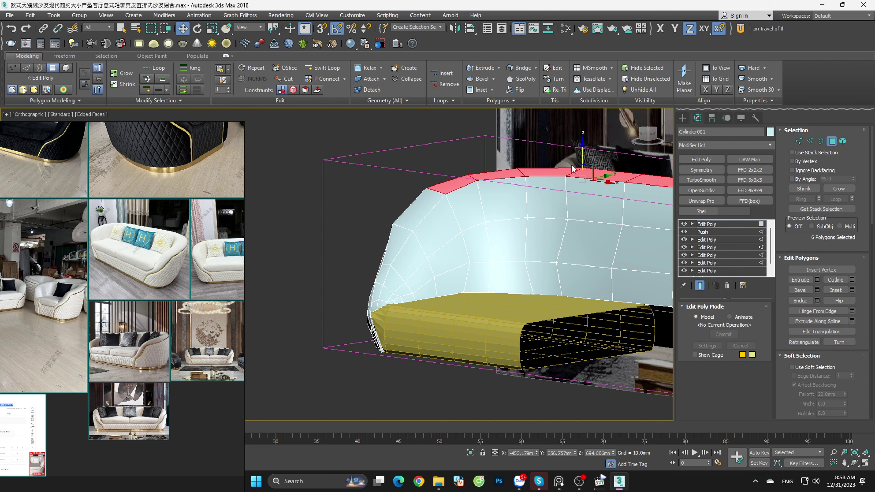
left_click_drag(582, 155, 582, 154)
Step: Deselect top polygons one by one down to the last, then exit Polygon mode
left_click(427, 195, "alt")
middle_click_drag(427, 195, 490, 206, "alt")
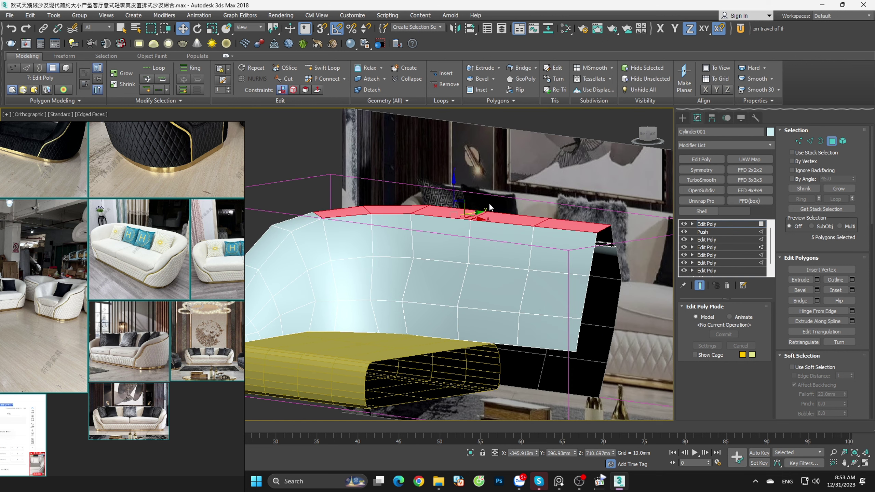
left_click(348, 212, "alt")
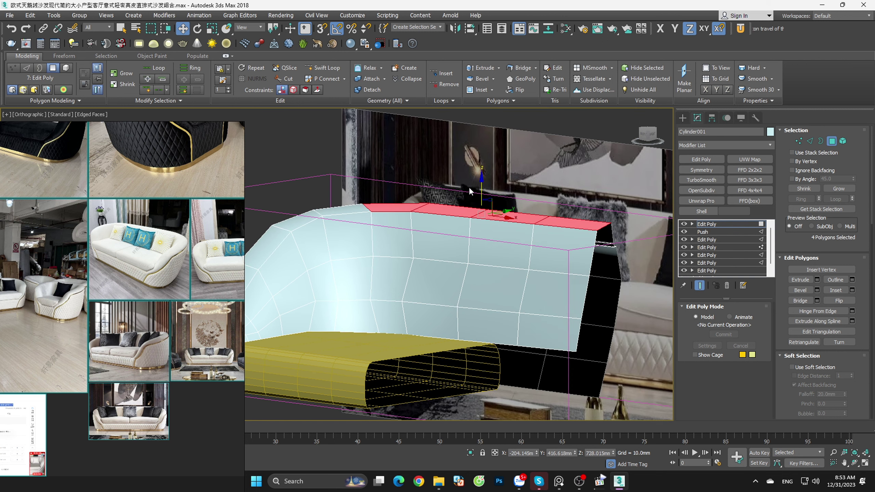
left_click(366, 208, "alt")
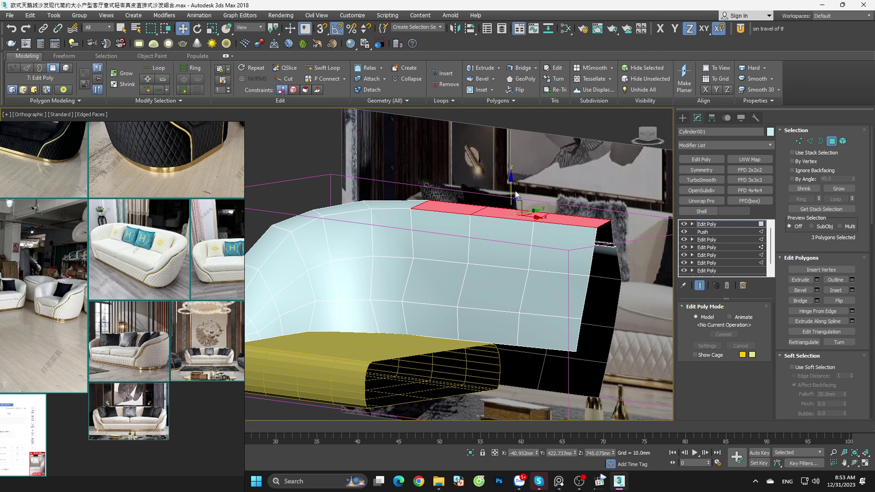
left_click(429, 210, "alt")
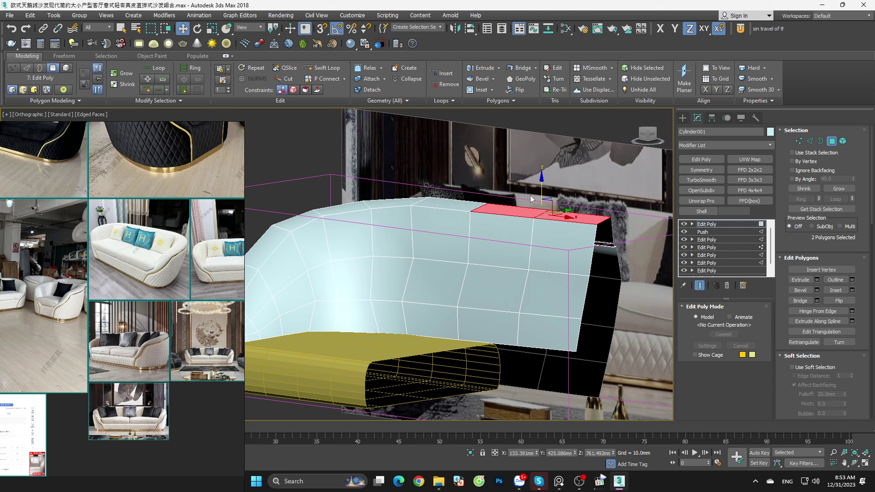
left_click(488, 209, "alt")
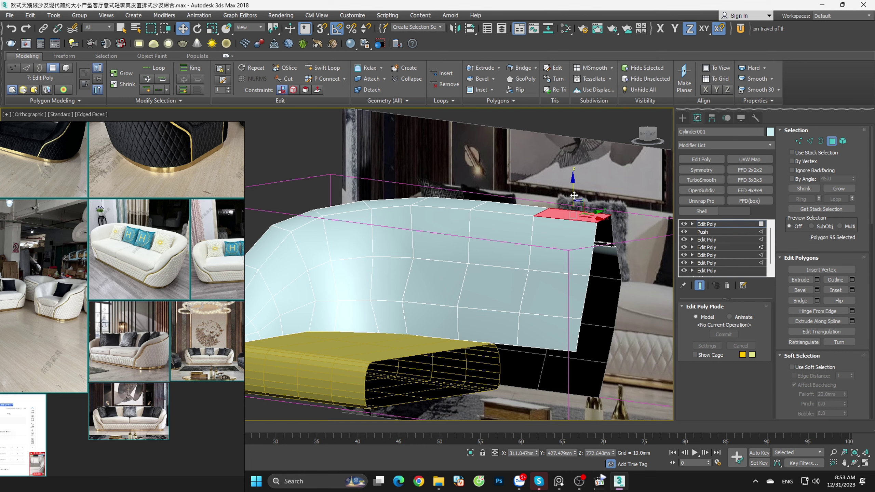
middle_click_drag(566, 238, 674, 247, "alt")
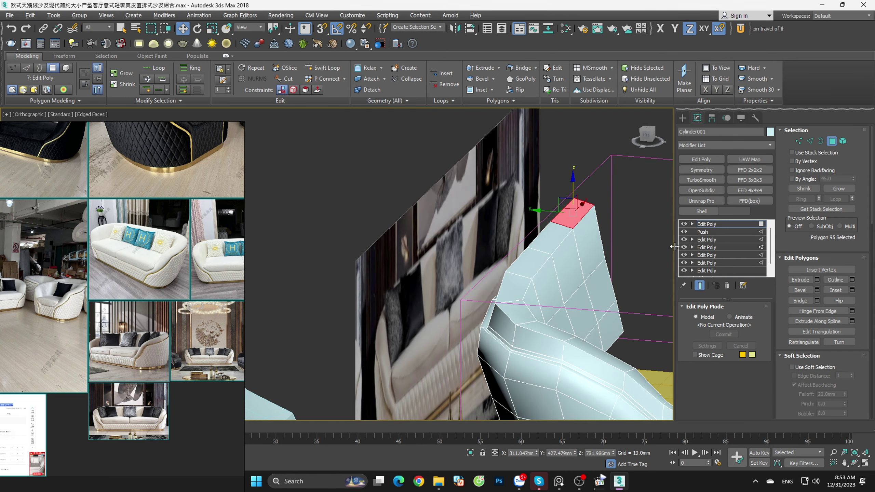
left_click(831, 141)
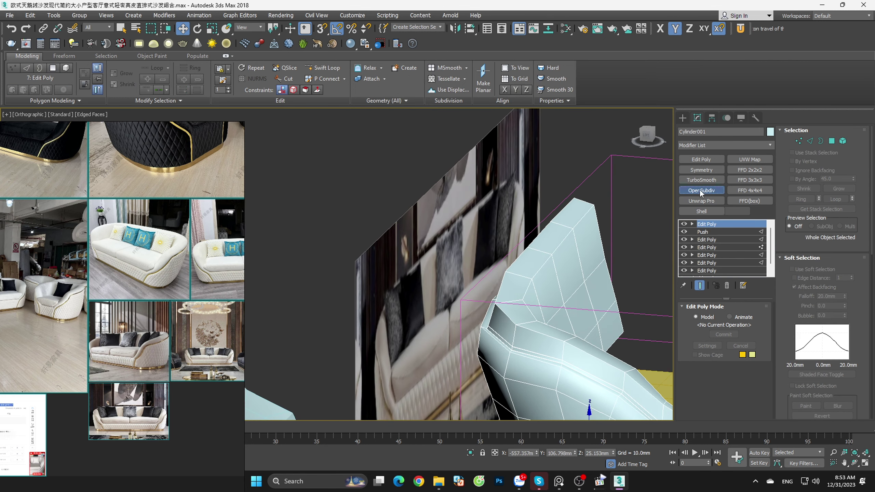
left_click(700, 190)
scroll(523, 265, "down", 4)
mouse_move(537, 283)
middle_mouse_down("alt")
mouse_move(588, 295)
mouse_move(561, 306)
mouse_move(560, 283)
middle_mouse_up("alt")
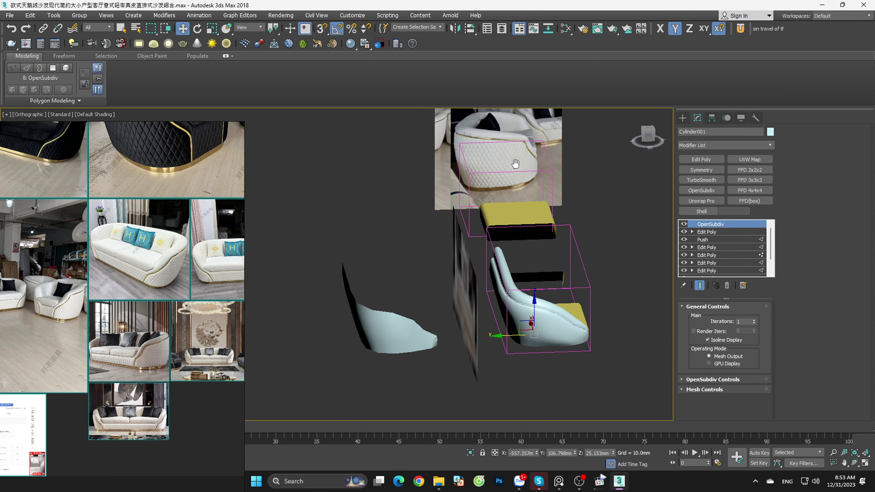
middle_click_drag(529, 153, 496, 187)
scroll(463, 184, "up", 5)
scroll(444, 170, "down", 2)
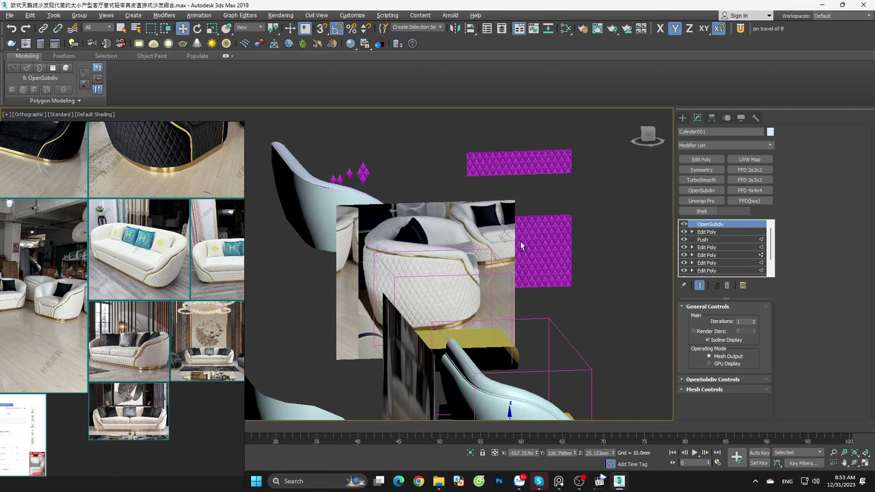
scroll(521, 242, "down", 1)
scroll(524, 263, "down", 1)
middle_click_drag(487, 286, 487, 288, "alt")
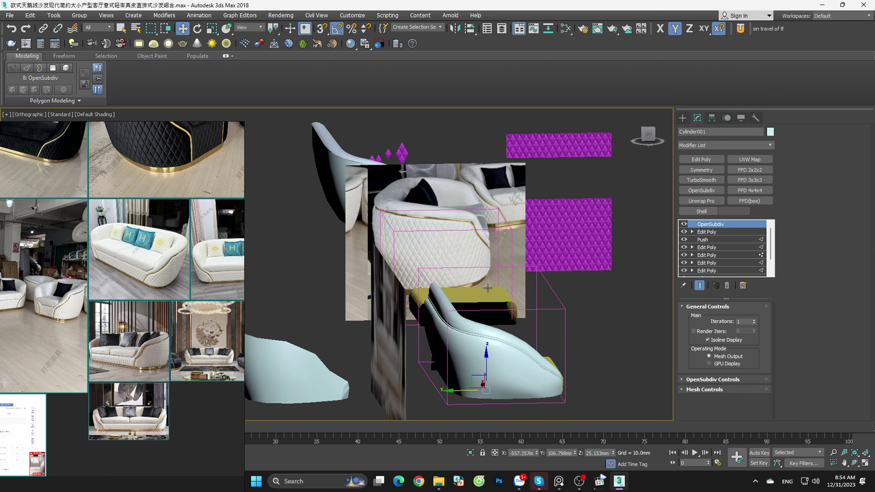
scroll(467, 324, "up", 2)
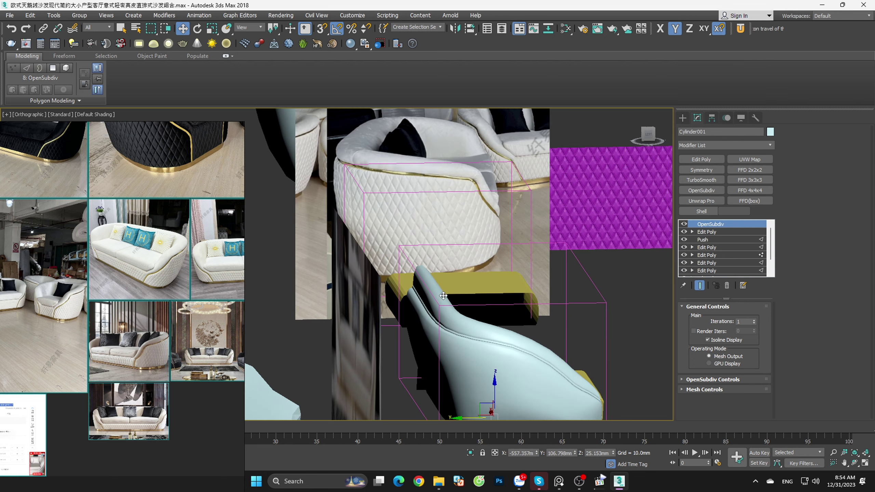
left_click(727, 285)
Step: Select the armrest's inner edge loop, drop one edge, and shift the rest sideways
scroll(487, 297, "up", 3)
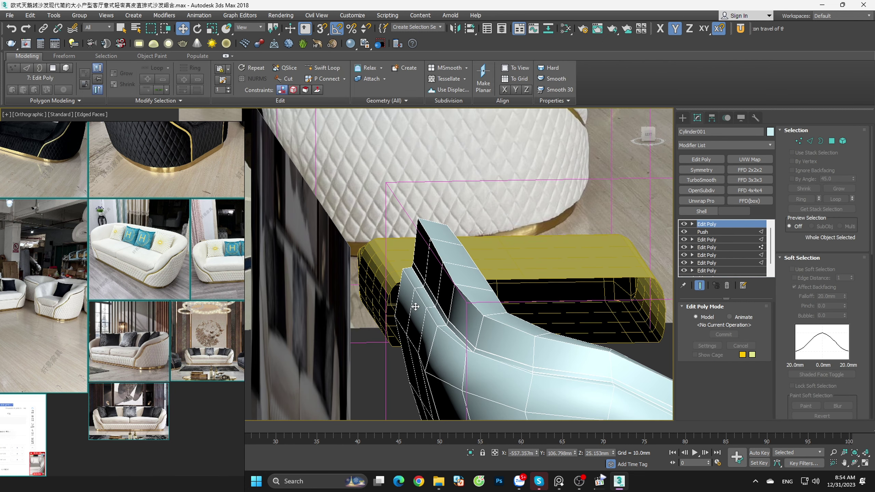
scroll(487, 297, "up", 2)
double_click(489, 297)
scroll(444, 291, "down", 3)
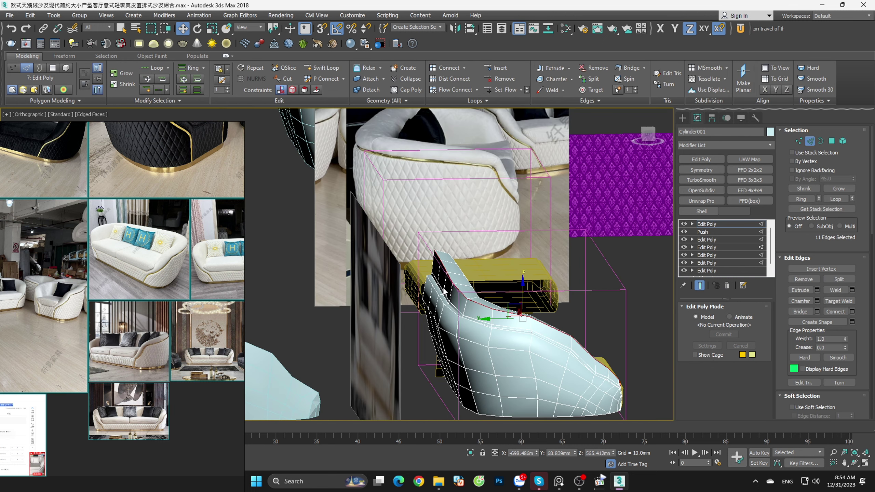
scroll(511, 298, "up", 3)
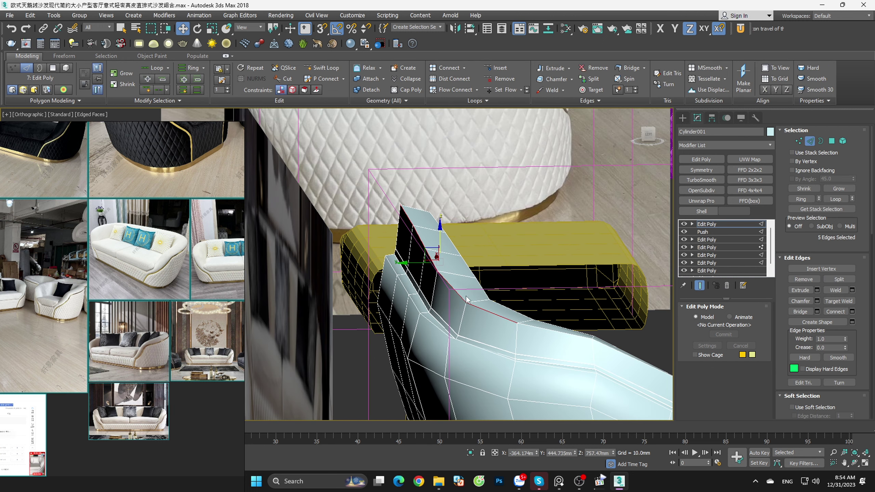
scroll(415, 260, "up", 2)
left_click_drag(410, 255, 433, 246)
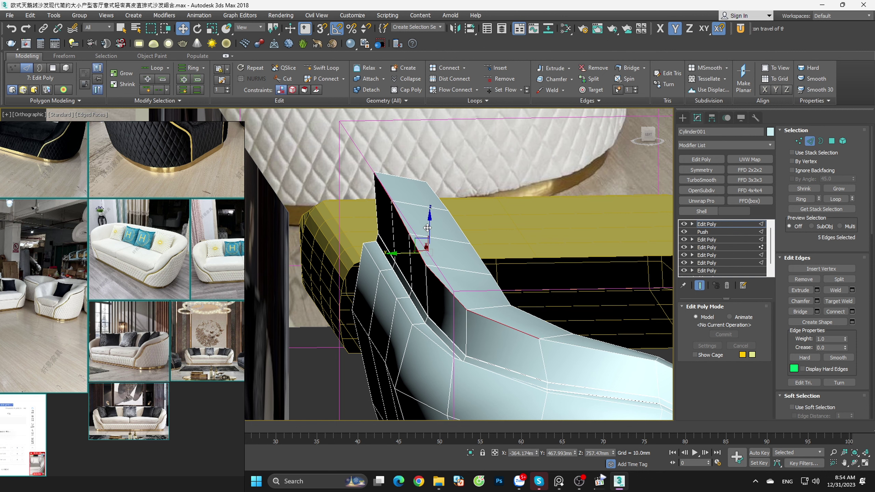
right_click(433, 246)
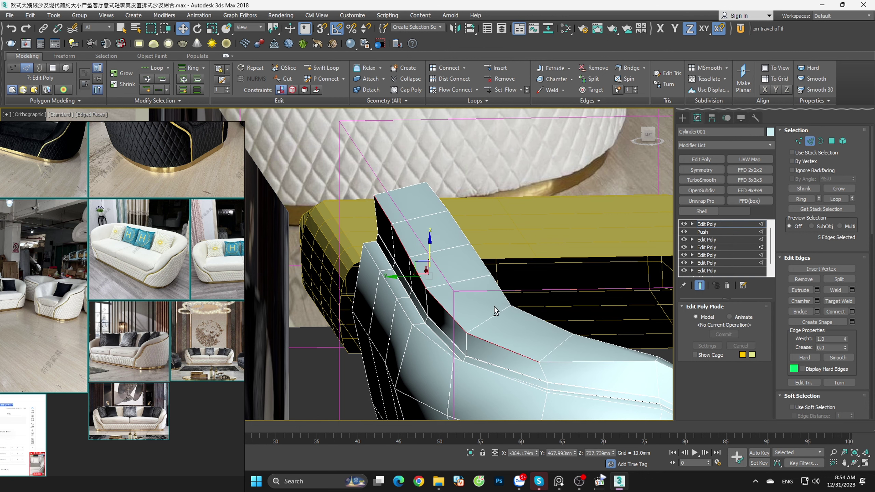
mouse_move(494, 310)
middle_mouse_down("alt")
mouse_move(488, 312)
mouse_move(536, 385)
middle_mouse_up("alt")
left_click(476, 353, "alt")
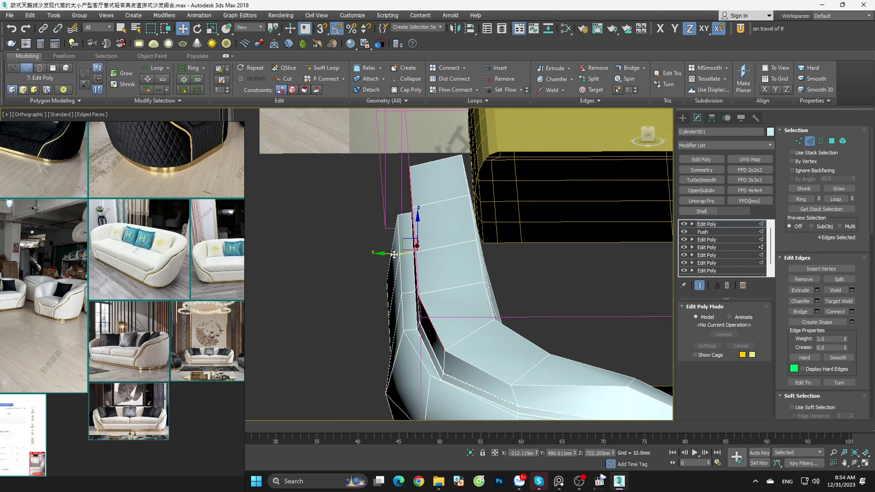
left_click_drag(394, 254, 401, 252)
Step: Select three edges on the armrest side, then raise them and shift them sideways
left_click(479, 268)
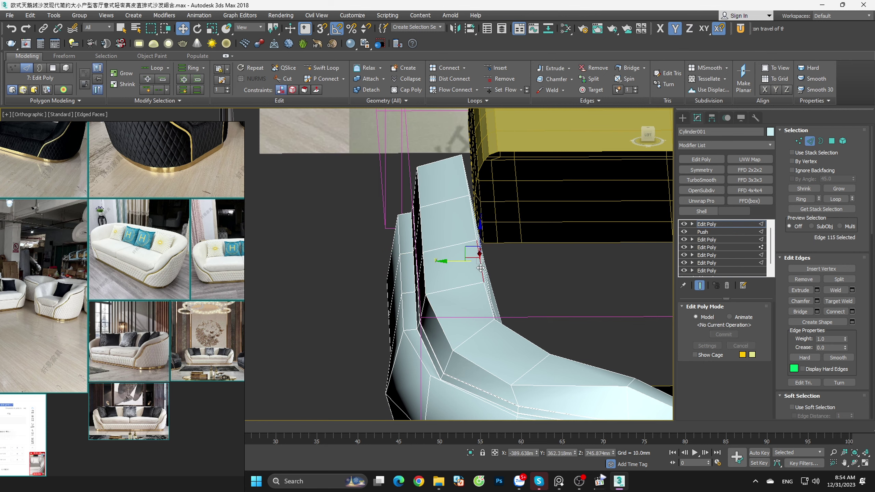
mouse_move(479, 267)
middle_mouse_down("alt")
mouse_move(441, 313)
mouse_move(499, 311)
middle_mouse_up("alt")
left_click(500, 313)
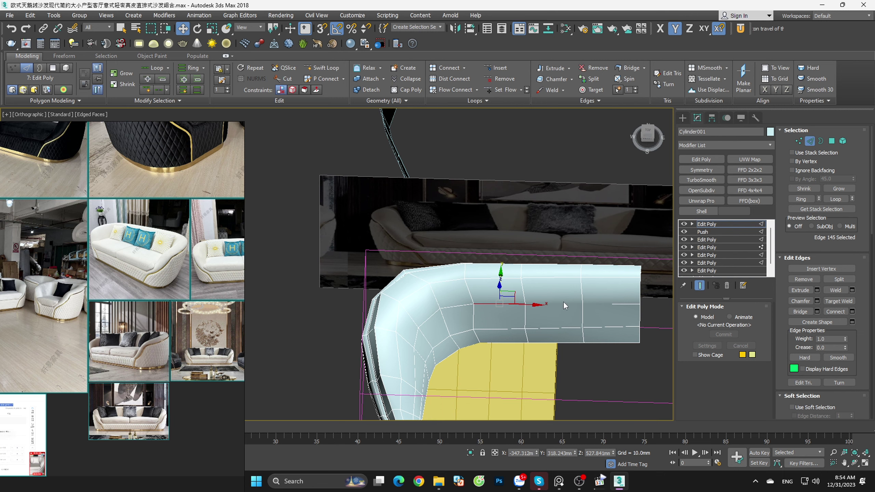
middle_click_drag(564, 305, 551, 315, "alt")
left_click(550, 316, "ctrl")
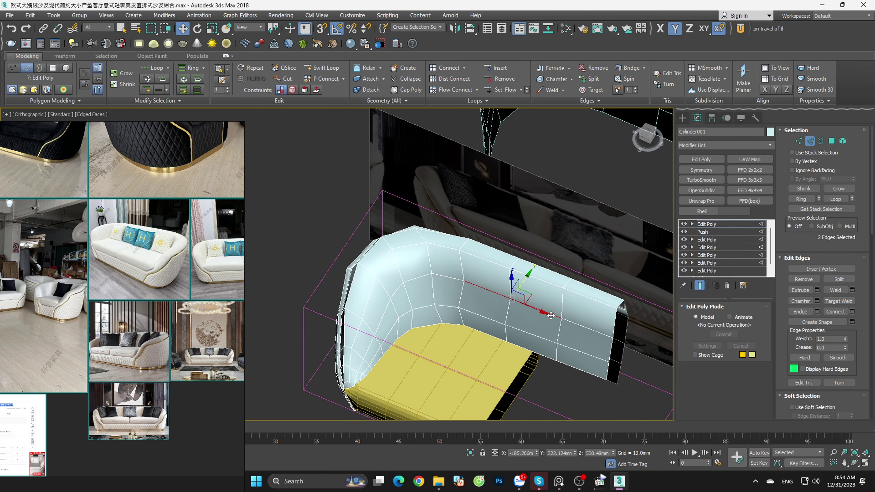
left_click(581, 326, "ctrl")
left_click_drag(538, 290, 538, 281)
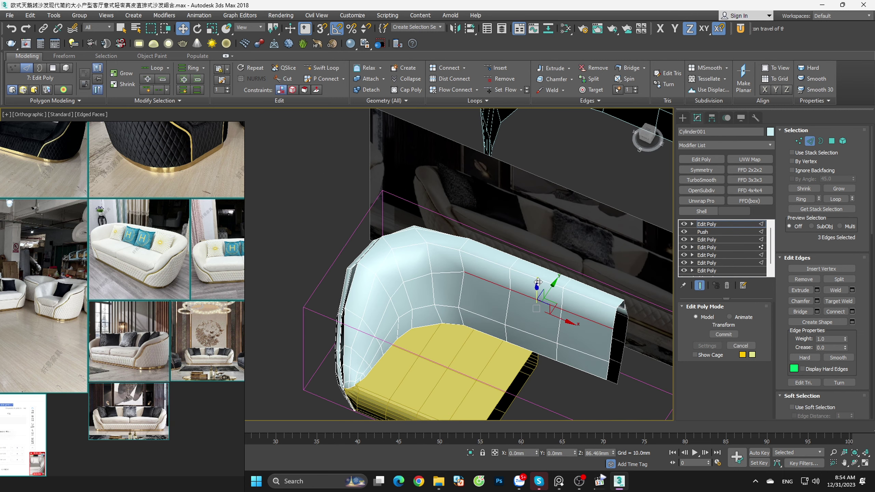
middle_click_drag(538, 281, 530, 283, "alt")
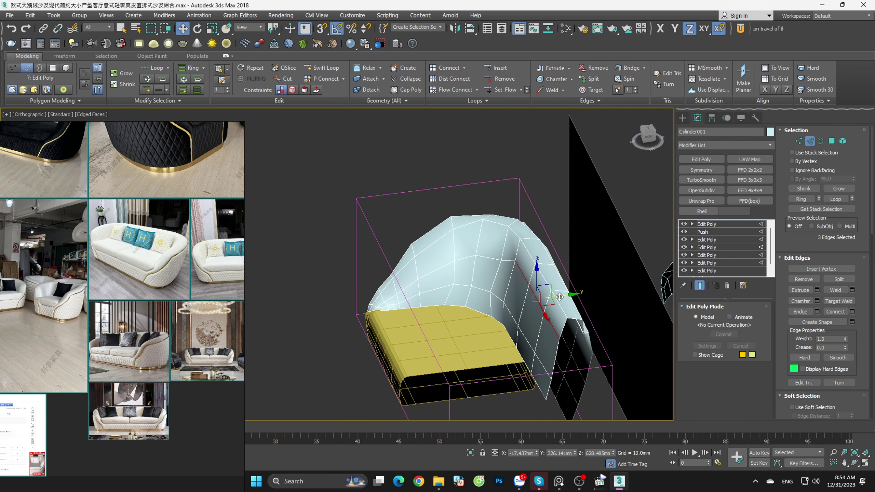
left_click_drag(559, 297, 554, 296)
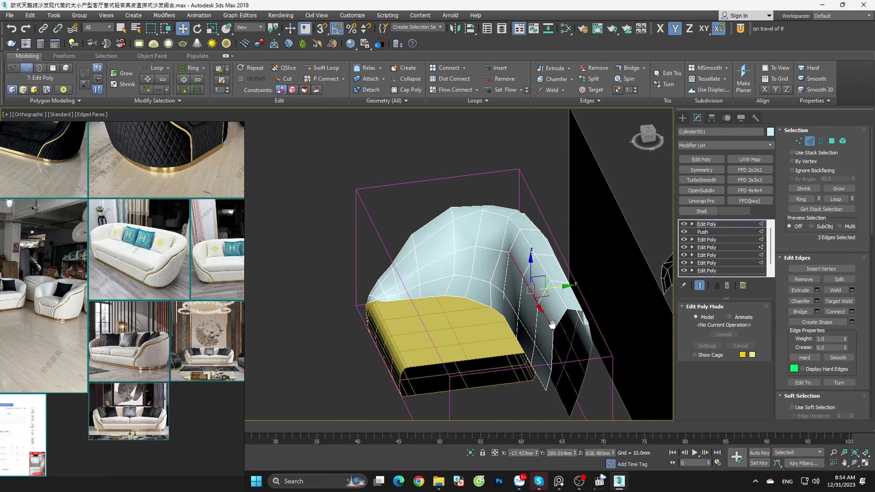
middle_click_drag(553, 296, 553, 263)
scroll(544, 333, "up", 2)
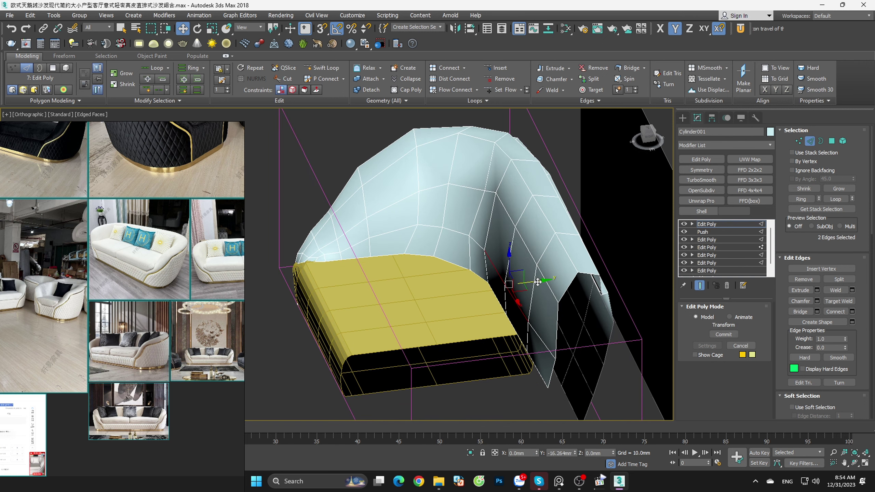
middle_click_drag(541, 282, 420, 212, "alt")
key("1")
Step: Nudge a vertex left, then lower two inner-side top edges along Z
left_click_drag(423, 212, 410, 213)
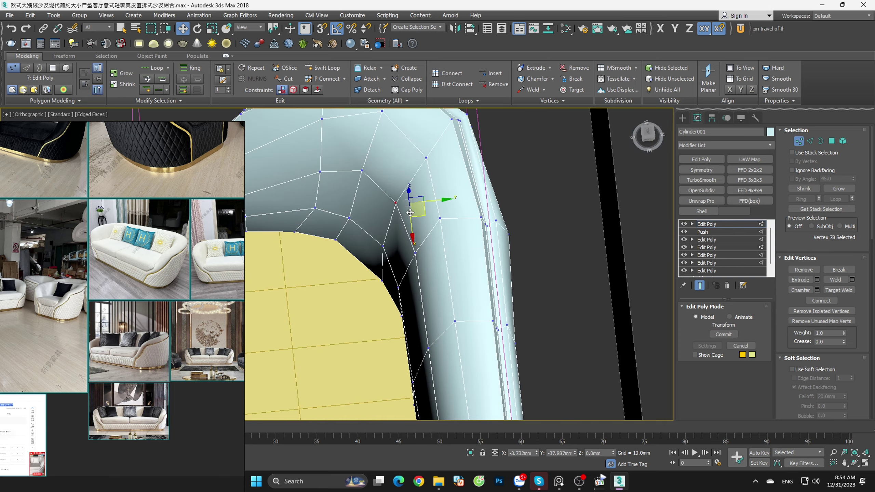
mouse_move(407, 213)
middle_mouse_down("alt")
mouse_move(448, 244)
mouse_move(468, 220)
mouse_move(523, 221)
mouse_move(425, 247)
mouse_move(432, 200)
mouse_move(456, 201)
middle_mouse_up("alt")
key("2")
left_click(433, 226)
left_click(439, 265, "ctrl")
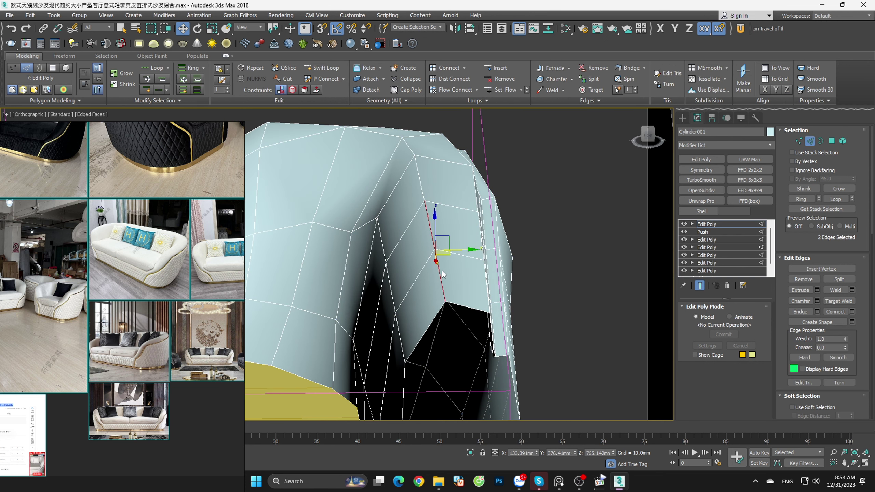
scroll(437, 239, "down", 2)
left_click_drag(437, 240, 438, 248)
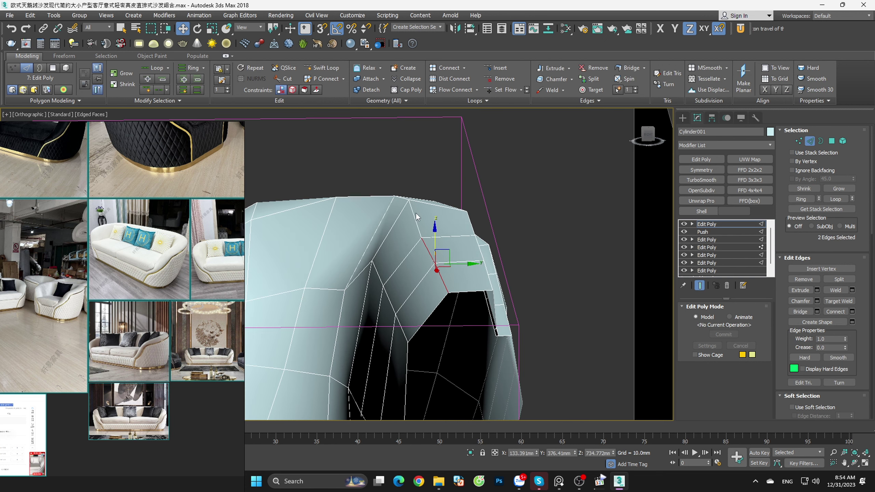
mouse_move(438, 247)
middle_mouse_down("alt")
mouse_move(435, 228)
mouse_move(556, 262)
middle_mouse_up("alt")
Step: Lower the top edge's left-end vertex along Z, then add a TurboSmooth modifier
key("1")
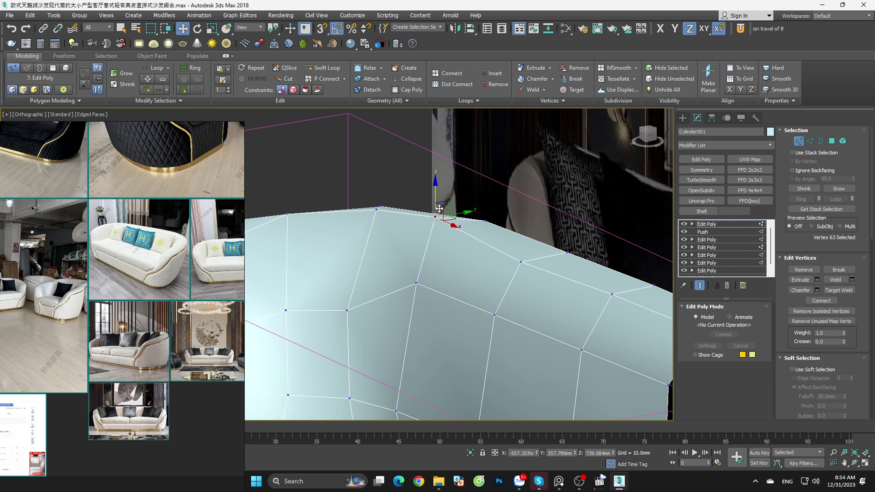
left_click(377, 209)
middle_click_drag(376, 209, 488, 198)
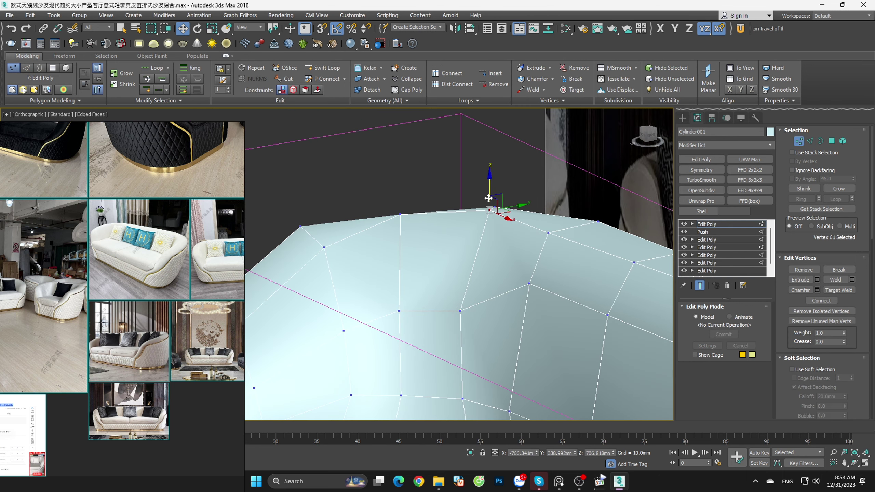
left_click_drag(488, 199, 404, 222)
middle_click_drag(416, 235, 404, 222, "alt")
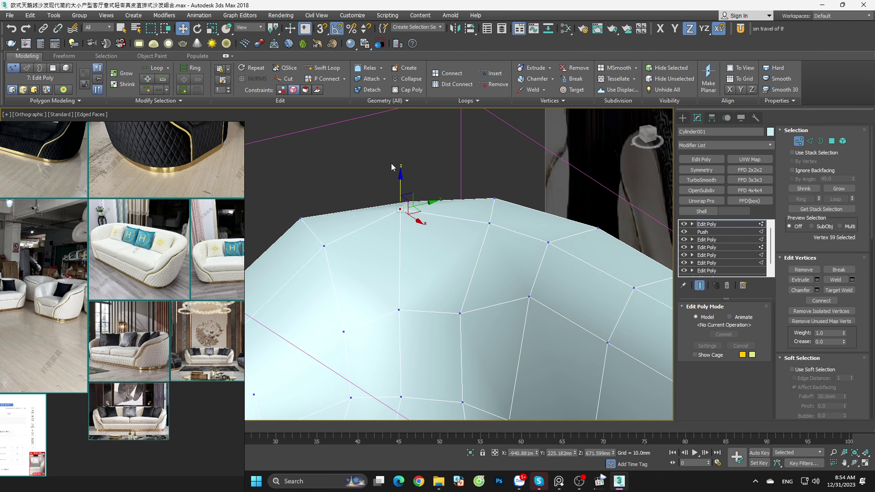
left_click_drag(400, 184, 403, 207)
scroll(401, 223, "down", 5)
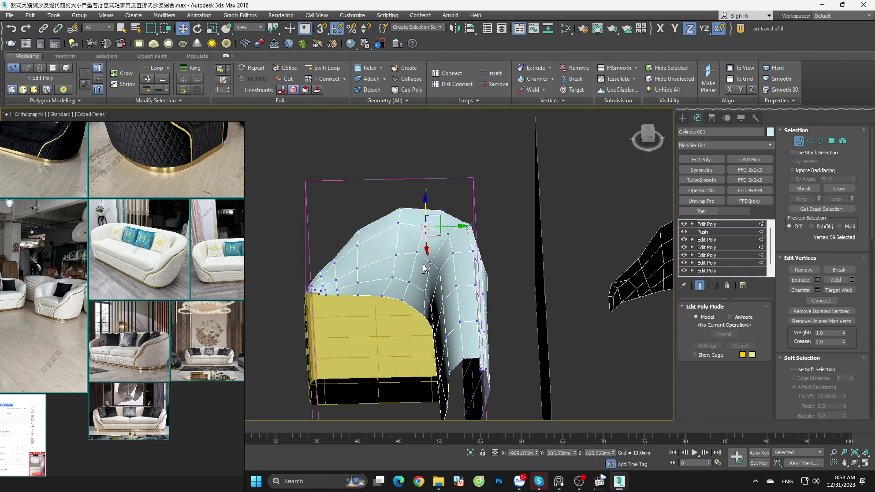
left_click_drag(404, 207, 407, 221)
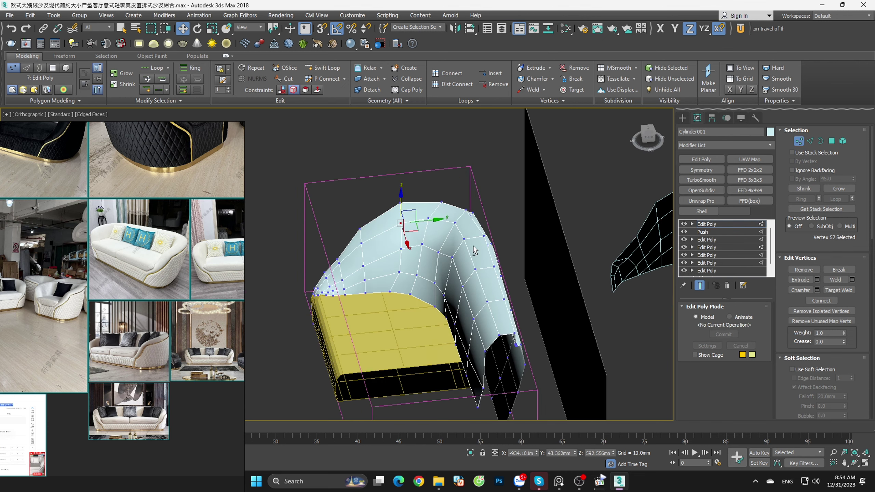
mouse_move(408, 221)
middle_mouse_down("alt")
mouse_move(473, 246)
mouse_move(611, 238)
mouse_move(694, 216)
middle_mouse_up("alt")
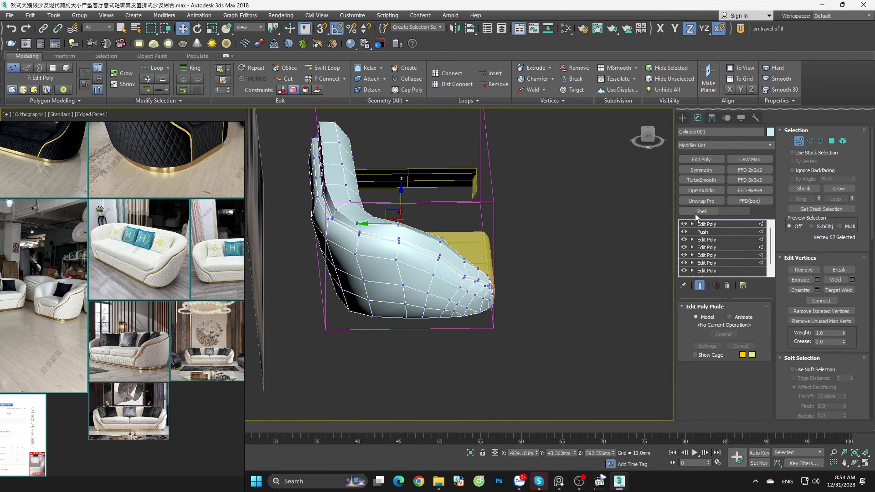
left_click(803, 142)
left_click(701, 180)
Step: Inspect the smoothed arm, then delete TurboSmooth and show the low-poly cage with edged faces
scroll(434, 282, "down", 5)
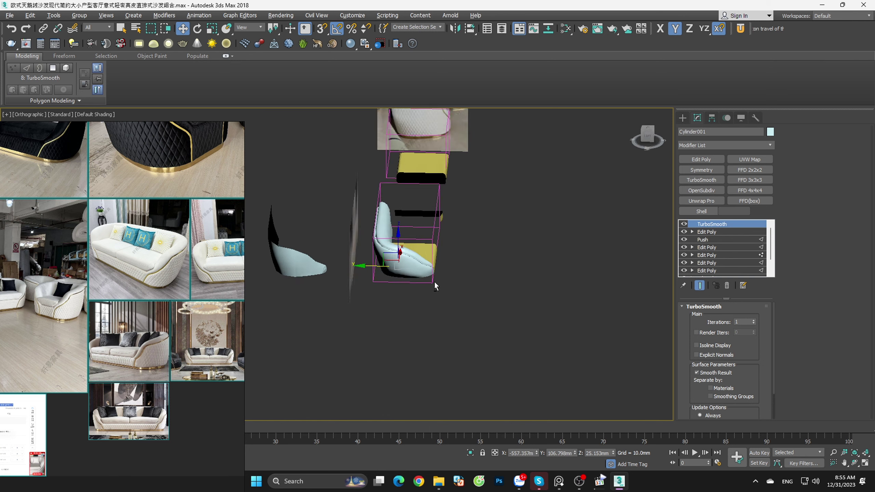
middle_click_drag(434, 281, 439, 266, "alt")
scroll(439, 265, "up", 3)
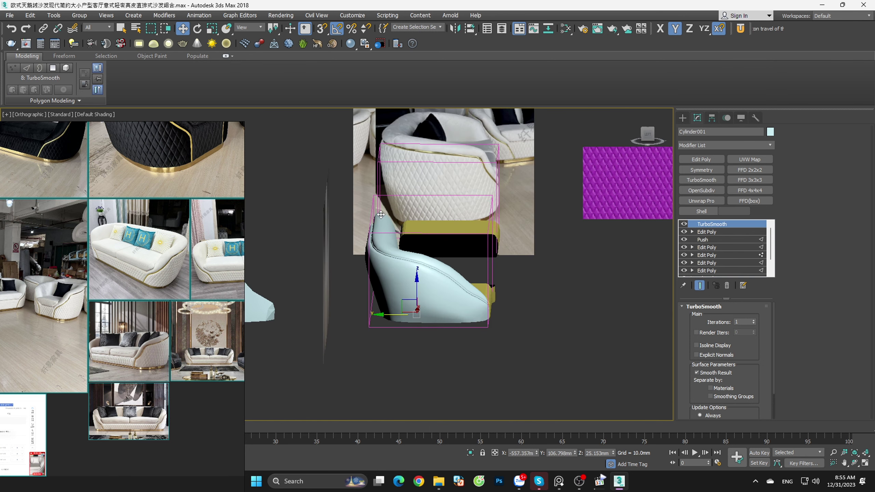
mouse_move(393, 205)
middle_mouse_down()
mouse_move(417, 257)
mouse_move(399, 266)
mouse_move(427, 294)
middle_mouse_up()
scroll(399, 266, "up", 2)
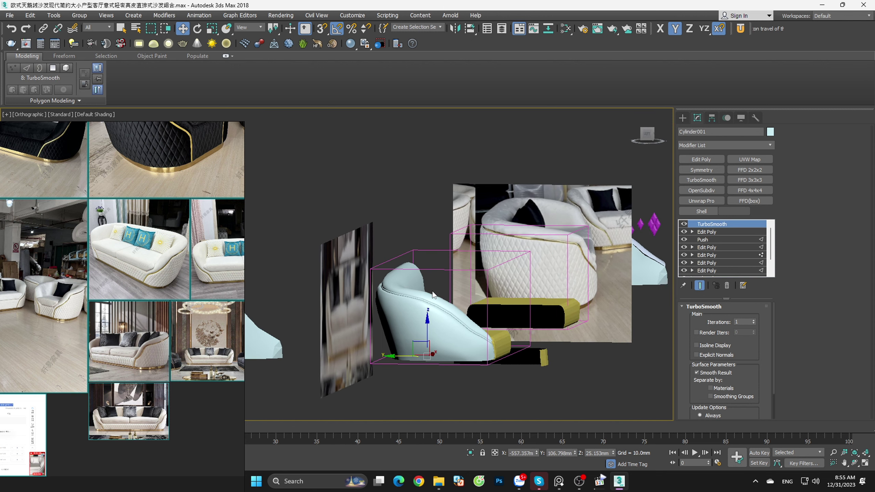
scroll(386, 278, "up", 2)
scroll(387, 279, "up", 2)
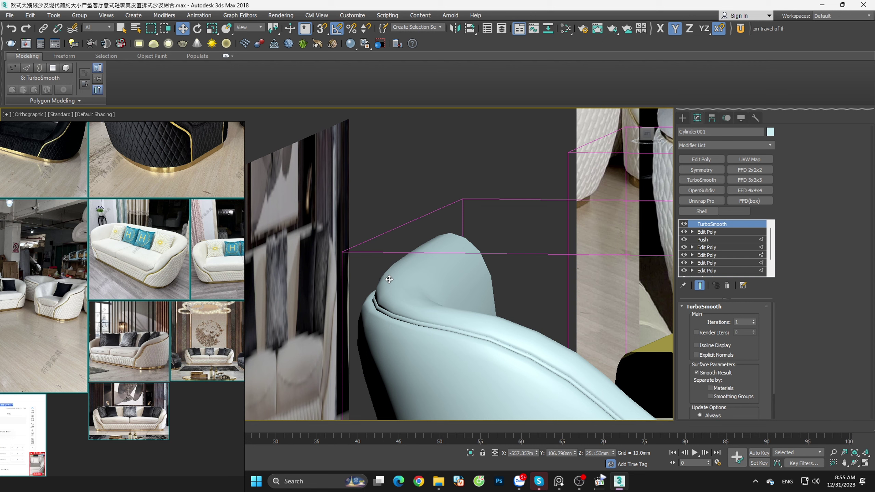
scroll(406, 285, "up", 1)
scroll(389, 288, "up", 2)
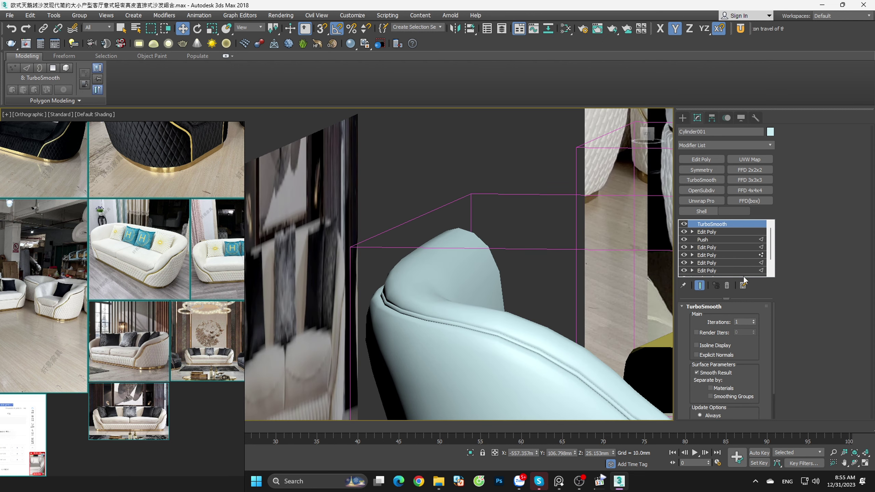
left_click(727, 285)
key("F4")
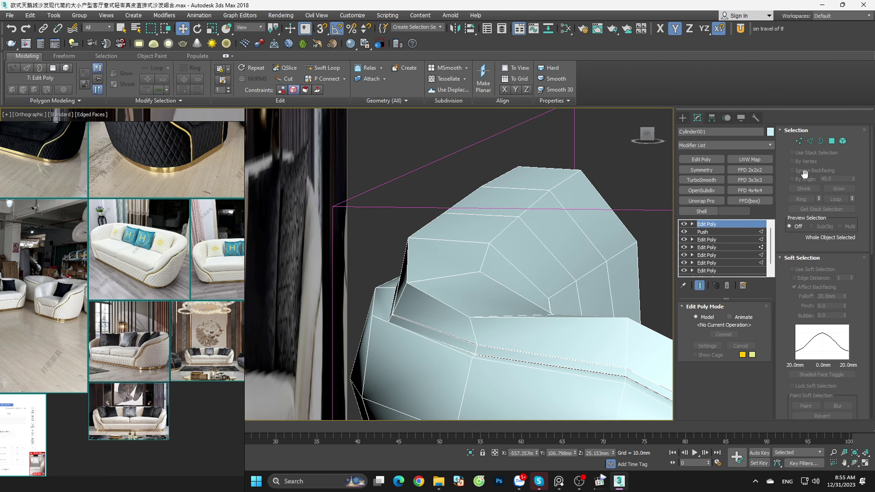
Step: Move three seam polygons on the inner armrest wall about 14.6 mm along Y
left_click(831, 140)
left_click(410, 293)
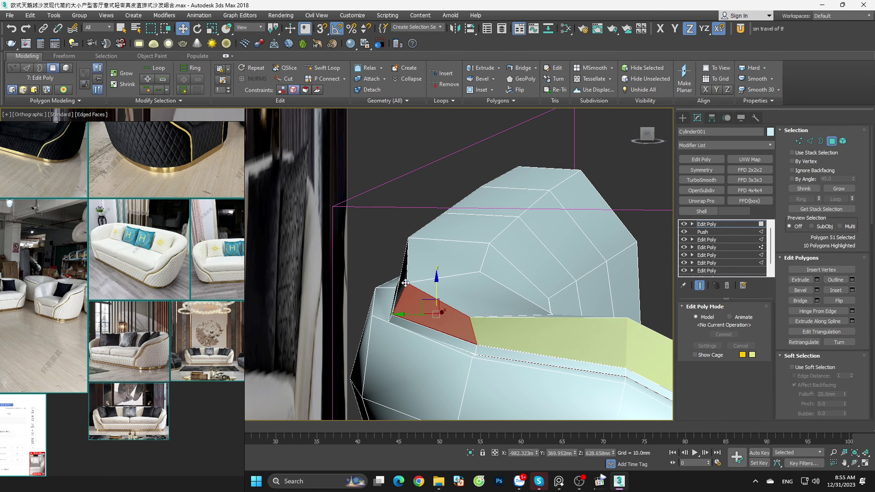
scroll(403, 282, "down", 3)
scroll(448, 311, "down", 2)
mouse_move(498, 336)
middle_mouse_down("alt")
mouse_move(491, 379)
mouse_move(517, 351)
middle_mouse_up("alt")
left_click(479, 371, "alt")
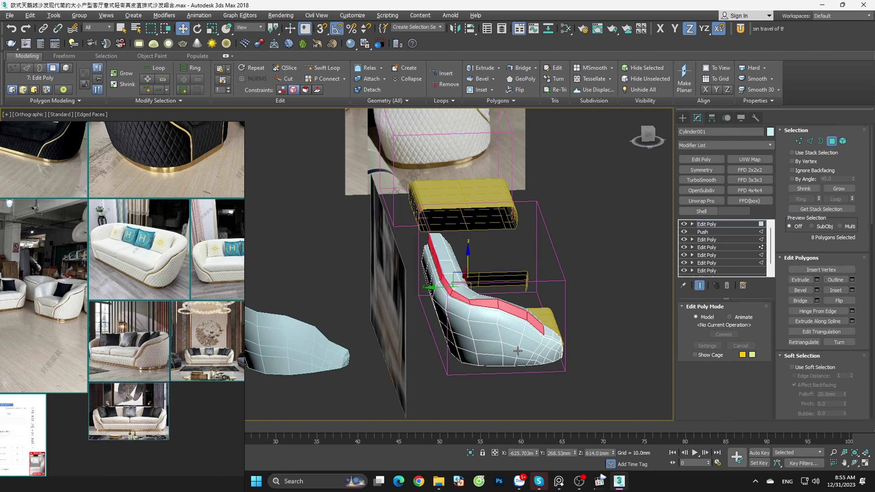
left_click(429, 300, "alt")
scroll(428, 301, "up", 5)
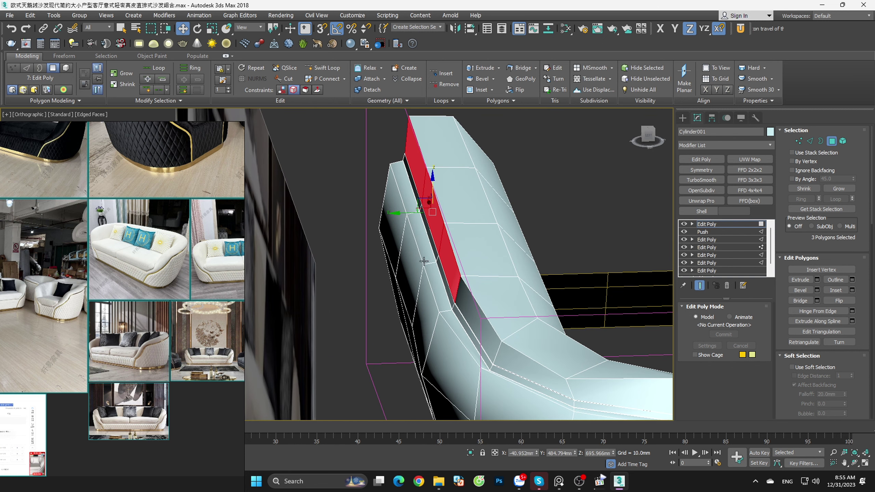
left_click(405, 213)
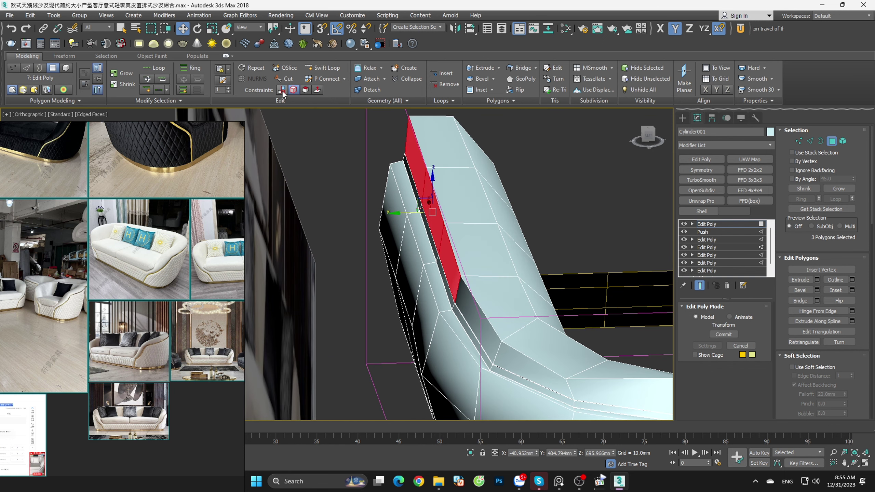
left_click_drag(401, 213, 391, 213)
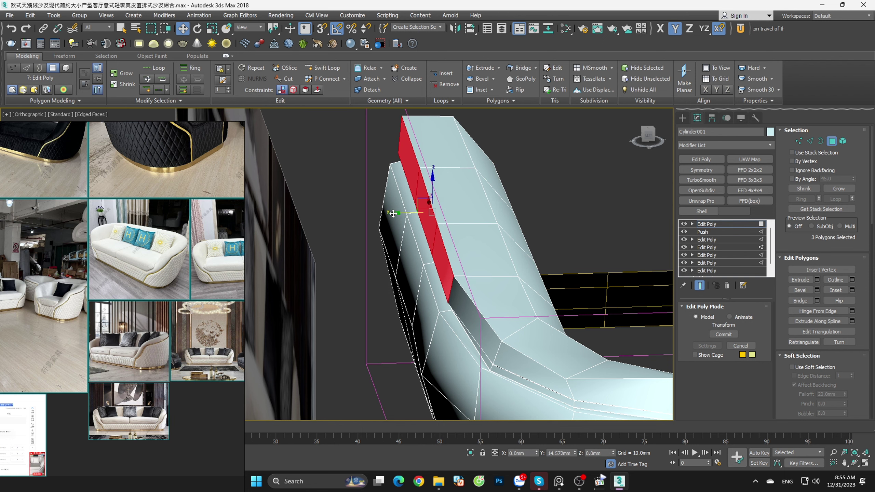
left_click_drag(448, 228, 461, 248)
key("ctrl+d")
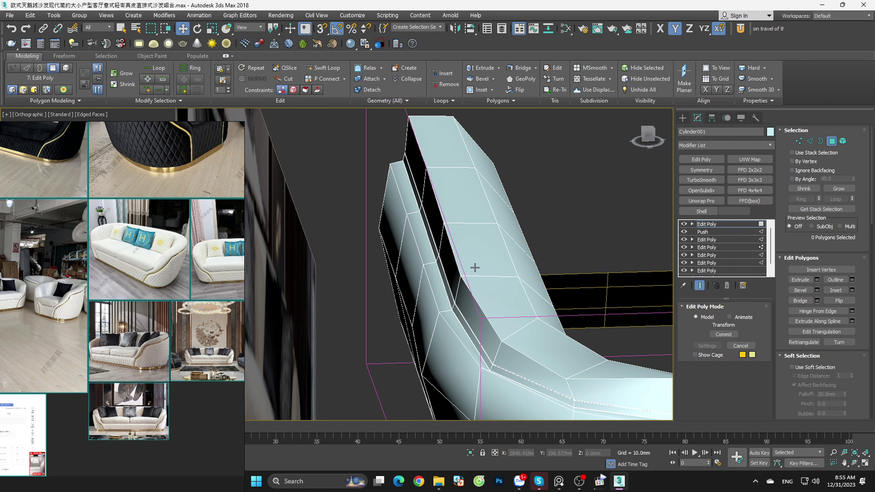
Step: Insert a new edge loop along the armrest with Swift Loop
key("alt+shift+w")
scroll(457, 289, "up", 3)
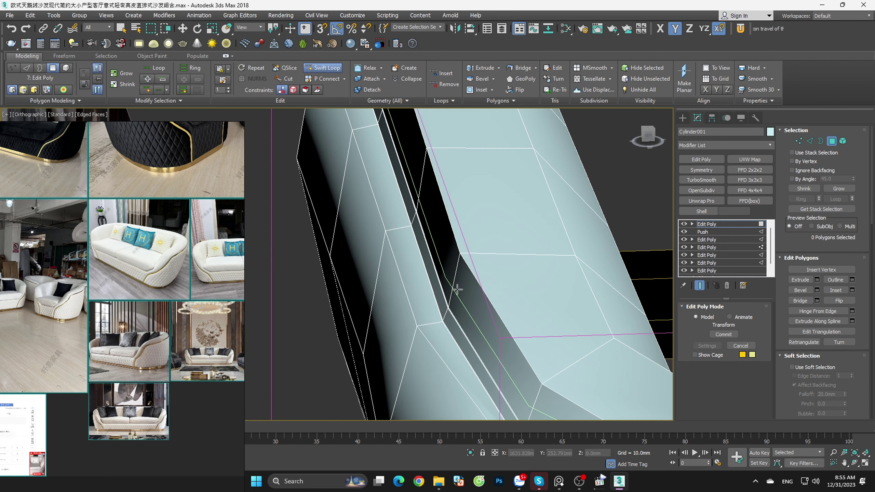
left_click(457, 290)
scroll(475, 289, "down", 3)
scroll(484, 294, "down", 3)
Step: Box-select the armrest seam edges, check them in Left view, and refine the selection
key("w")
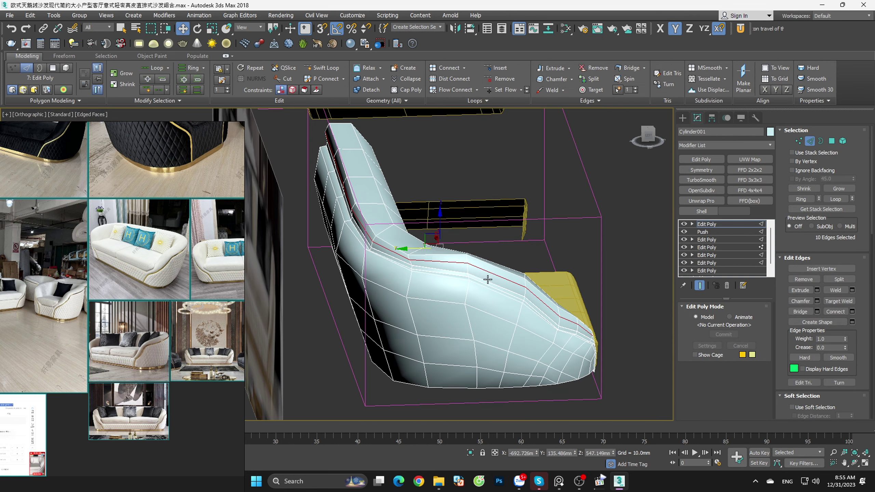
scroll(488, 280, "down", 3)
left_click_drag(592, 367, 512, 294)
scroll(436, 244, "up", 3)
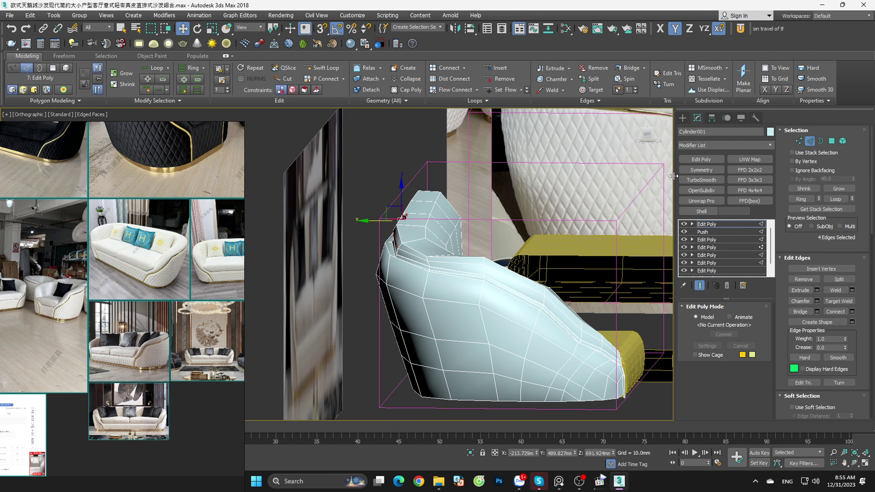
left_click(648, 135)
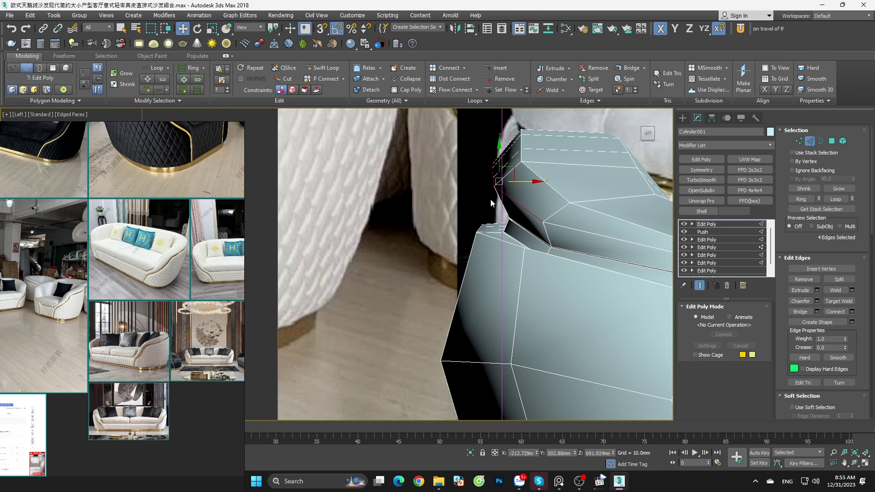
mouse_move(529, 180)
middle_mouse_down("alt")
mouse_move(514, 219)
mouse_move(556, 226)
middle_mouse_up("alt")
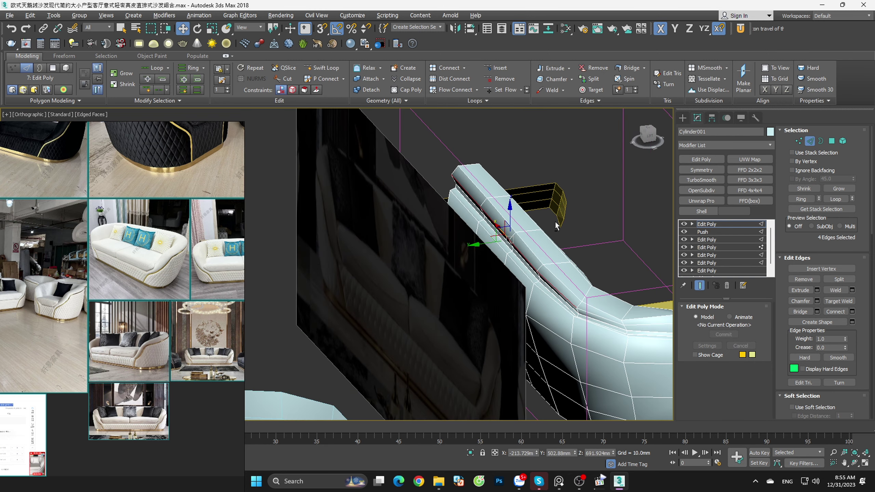
mouse_move(429, 282)
middle_mouse_down("alt")
mouse_move(552, 293)
mouse_move(458, 209)
middle_mouse_up("alt")
left_click(537, 286, "ctrl")
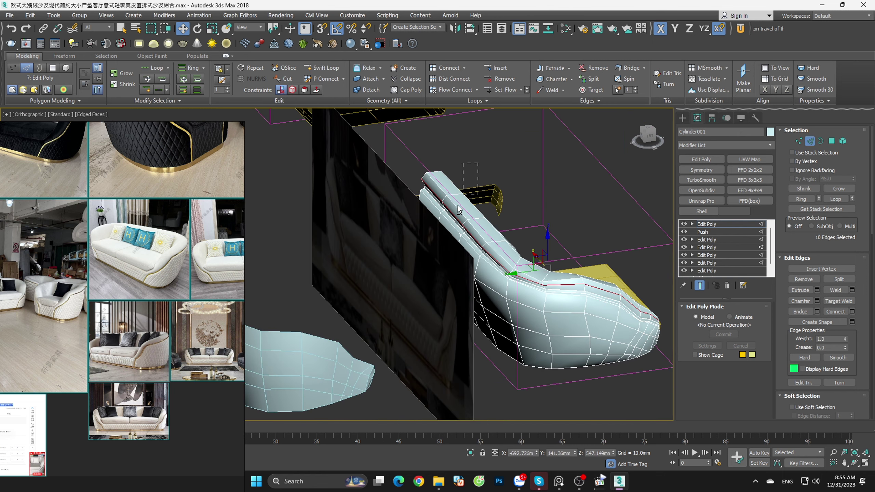
left_click(474, 265, "alt")
Step: Undo stray edge moves, then nudge the seam edges about 17 mm along X
middle_click_drag(475, 265, 593, 288, "alt")
left_click_drag(593, 288, 599, 287)
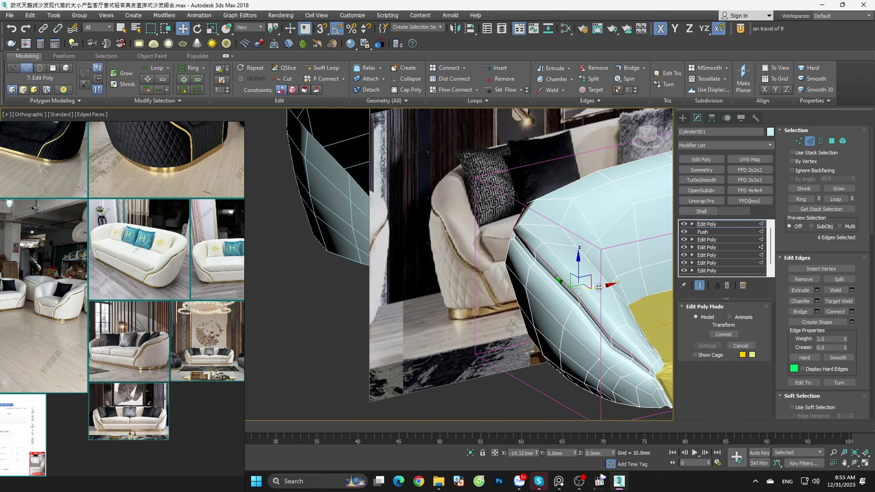
middle_click_drag(597, 288, 453, 174, "alt")
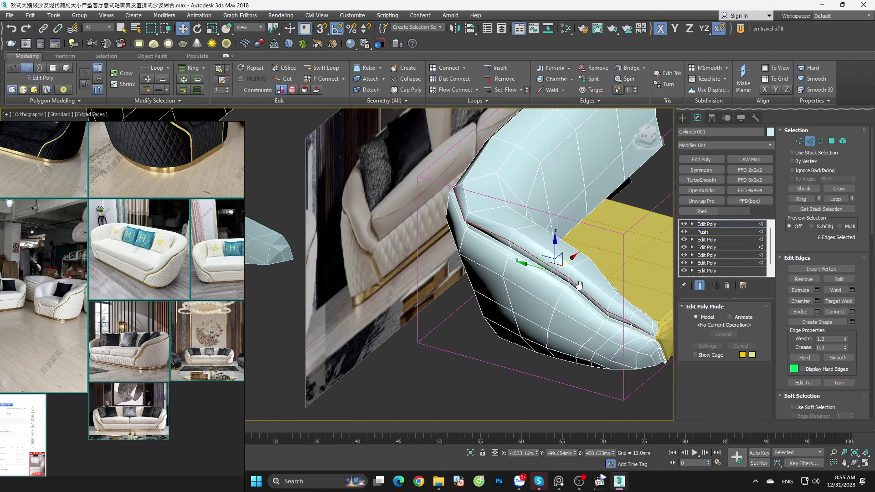
left_click(599, 288, "alt")
middle_click_drag(599, 288, 606, 285, "alt")
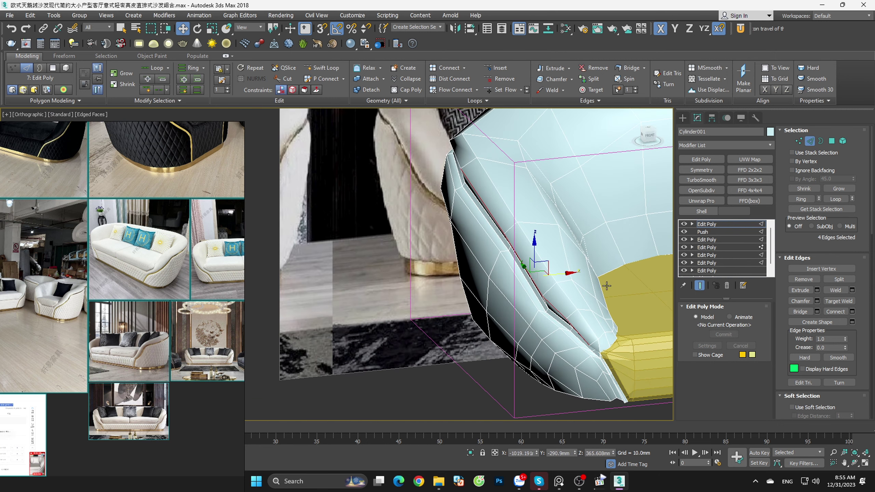
key("ctrl+z")
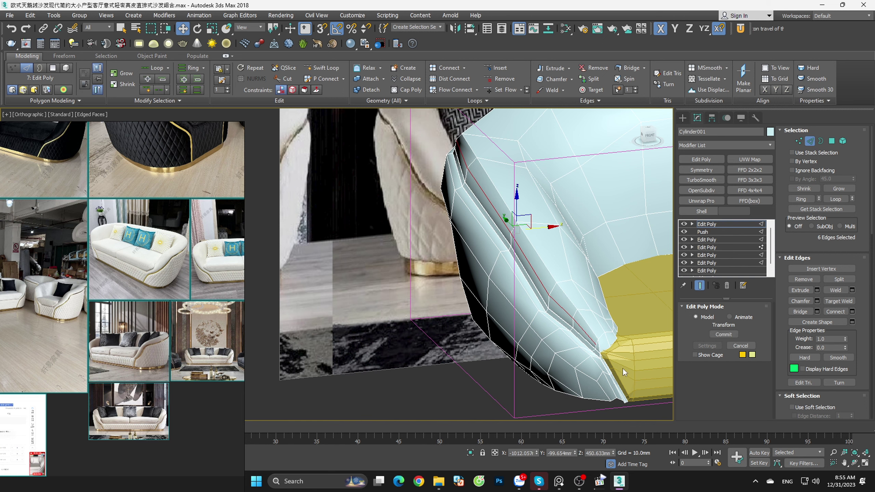
key("ctrl+z")
left_click_drag(528, 207, 517, 207)
mouse_move(496, 261)
middle_mouse_down()
mouse_move(603, 386)
mouse_move(644, 336)
mouse_move(504, 250)
mouse_move(506, 257)
mouse_move(514, 239)
mouse_move(559, 249)
mouse_move(522, 219)
mouse_move(503, 238)
mouse_move(498, 216)
middle_mouse_up()
key("1")
Step: Raise a seam vertex on the armrest upward along Z
left_click(500, 234)
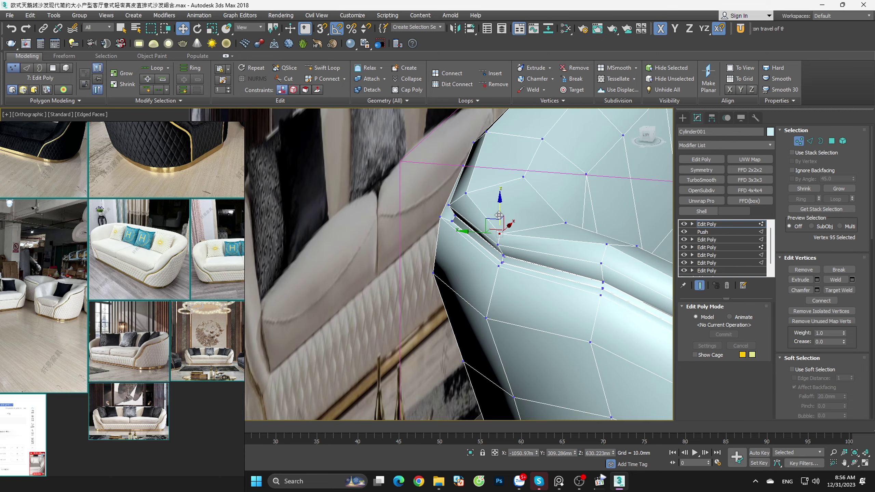
left_click_drag(498, 215, 499, 191)
mouse_move(499, 191)
middle_mouse_down("alt")
mouse_move(547, 237)
mouse_move(556, 227)
mouse_move(601, 248)
middle_mouse_up("alt")
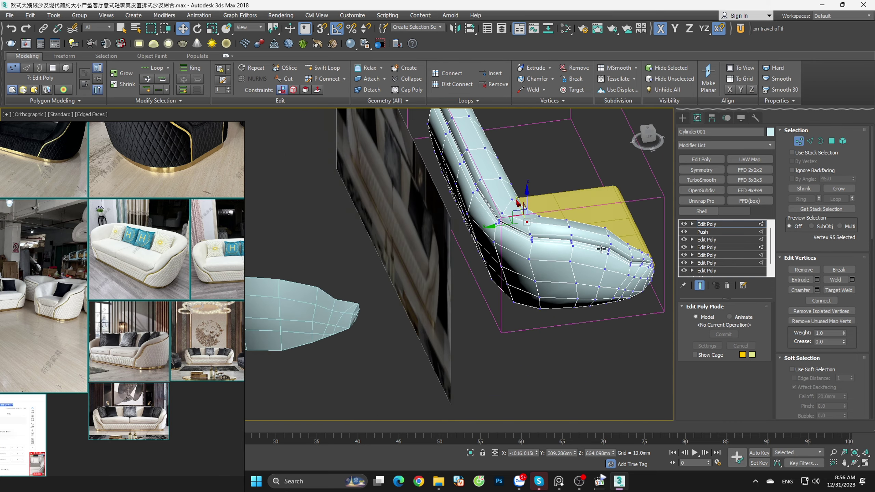
scroll(500, 203, "up", 4)
scroll(500, 203, "up", 1)
left_click_drag(499, 187, 502, 176)
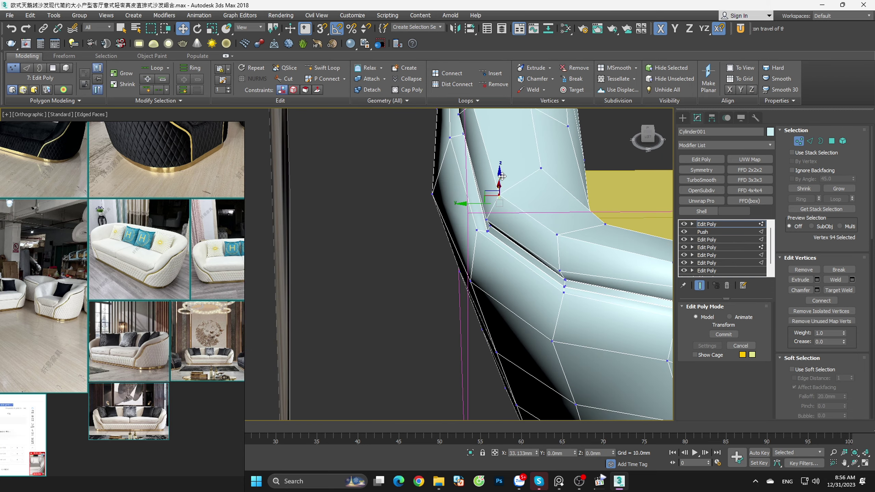
scroll(513, 205, "down", 5)
mouse_move(513, 205)
middle_mouse_down("alt")
mouse_move(608, 220)
mouse_move(672, 219)
mouse_move(678, 205)
middle_mouse_up("alt")
Step: Exit Vertex level and add an OpenSubdiv modifier at 1 iteration
scroll(503, 272, "up", 3)
left_click(798, 140)
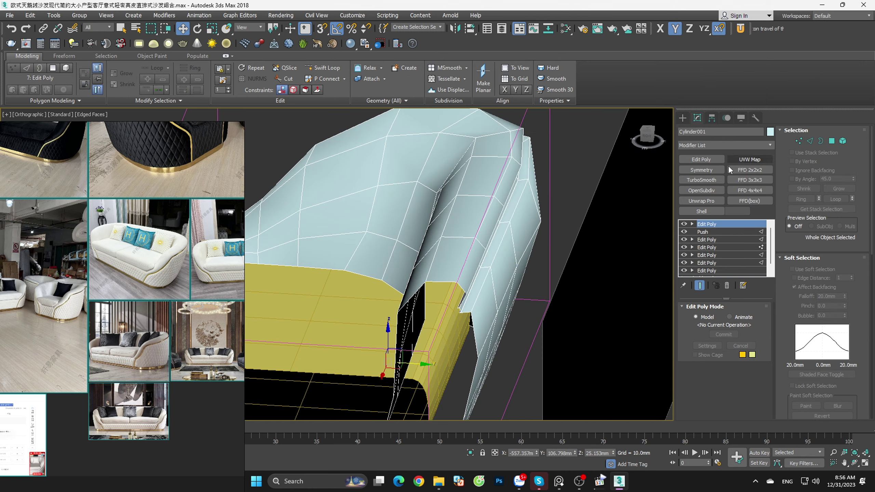
left_click(694, 190)
scroll(531, 250, "down", 5)
Step: View the smoothed armrest from the Front and zoom in against the reference sofa photo
mouse_move(531, 250)
middle_mouse_down("alt")
mouse_move(426, 260)
mouse_move(386, 252)
mouse_move(382, 235)
mouse_move(604, 263)
mouse_move(605, 272)
mouse_move(531, 269)
middle_mouse_up("alt")
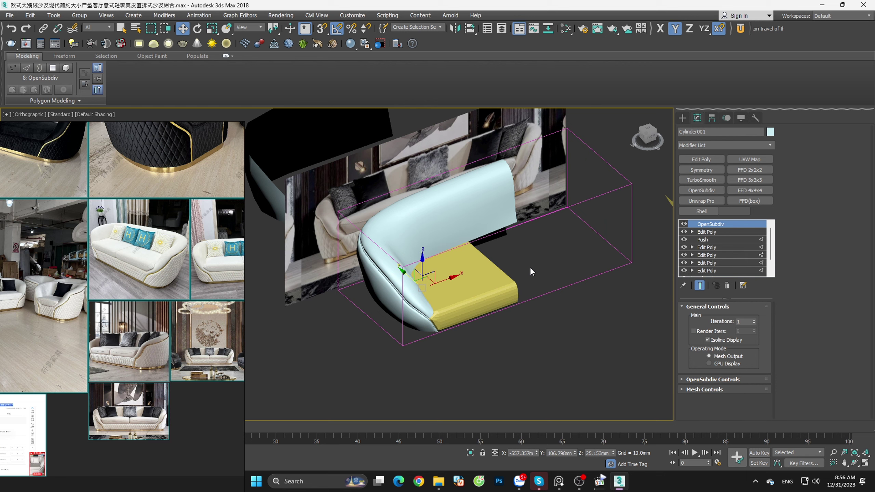
left_click(649, 143)
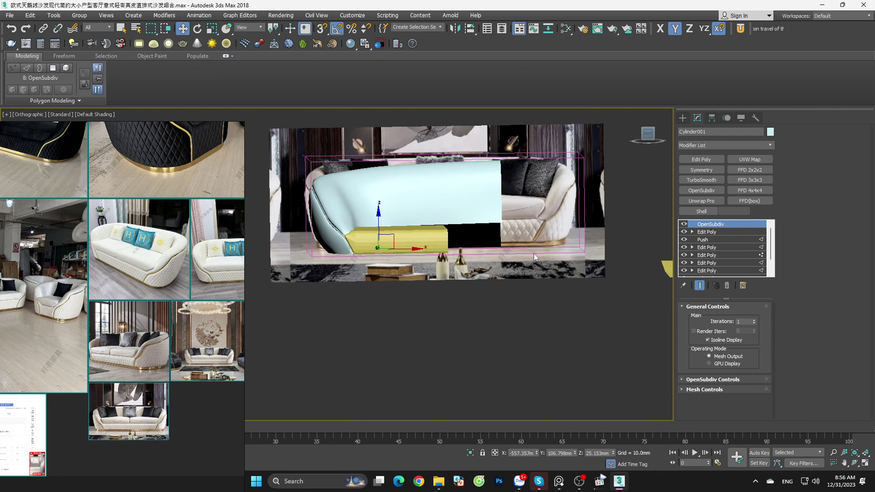
scroll(381, 253, "up", 4)
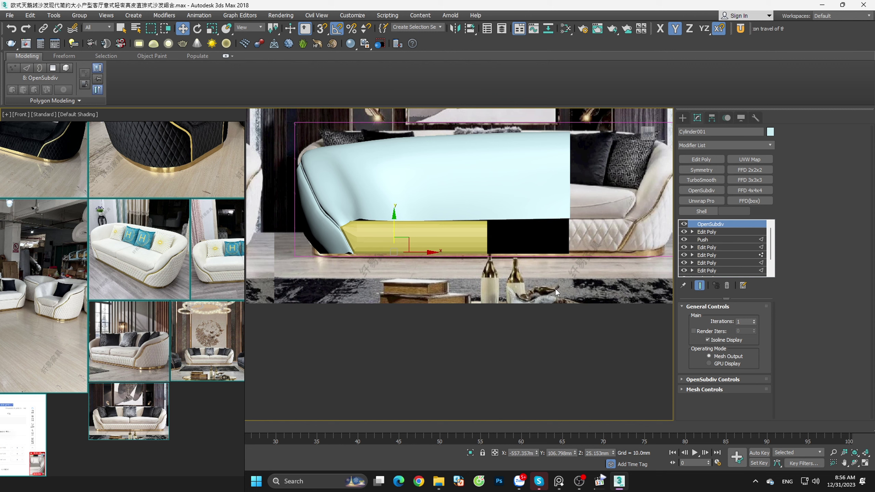
Step: Draw a Rectangle spline about 830.93 × 1928.81 mm around the sofa in wireframe Top view
left_click(682, 118)
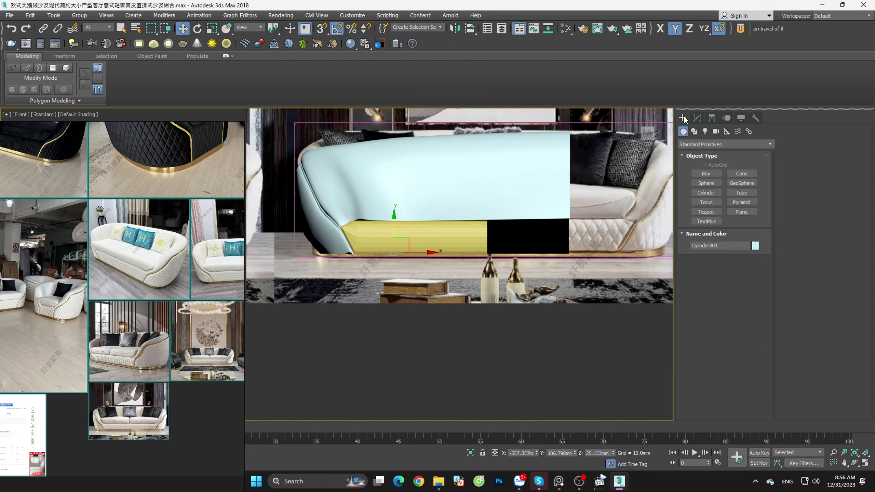
left_click(694, 132)
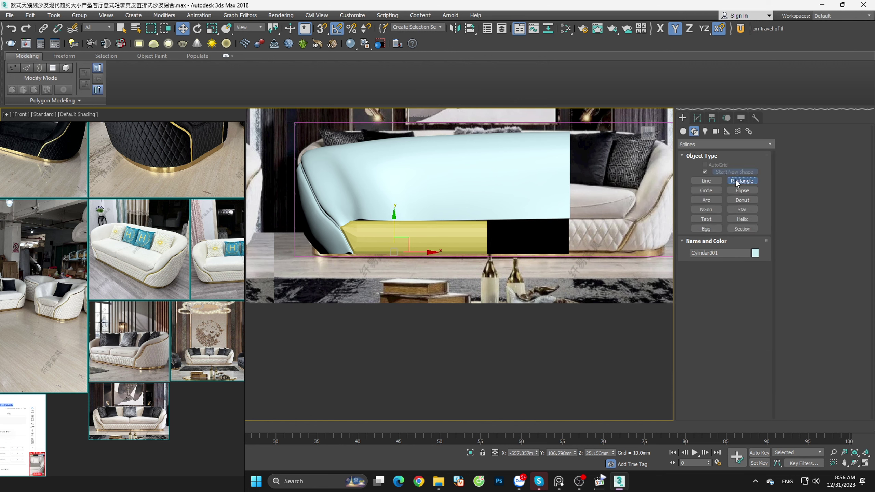
left_click(736, 181)
key("t")
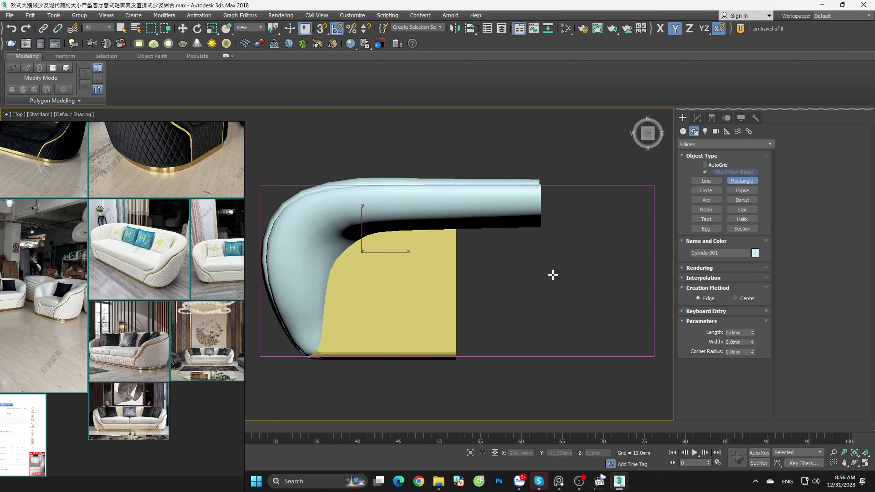
scroll(552, 275, "down", 2)
key("F3")
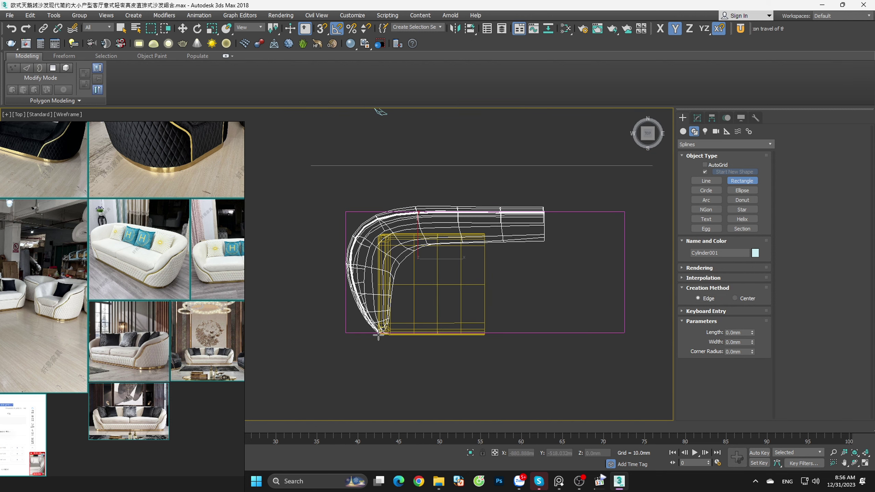
left_click_drag(378, 335, 613, 233)
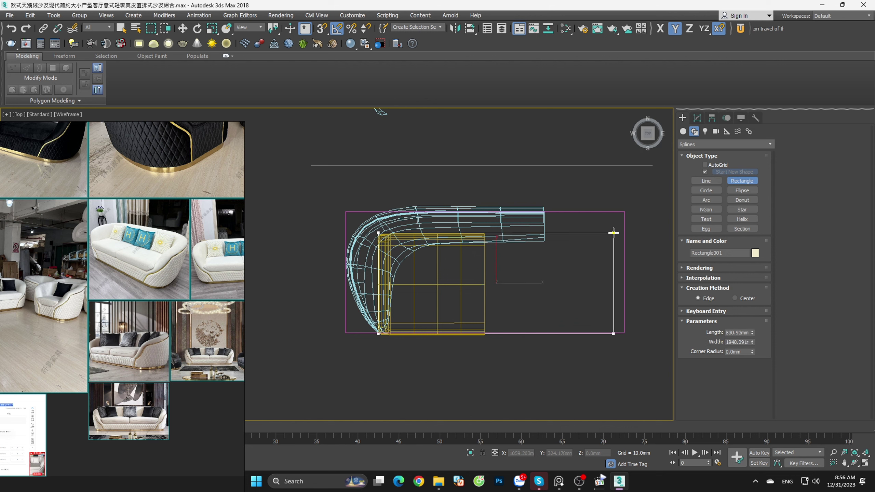
Step: Convert Rectangle001 to an Editable Spline and set all its vertices to Corner
left_click(696, 117)
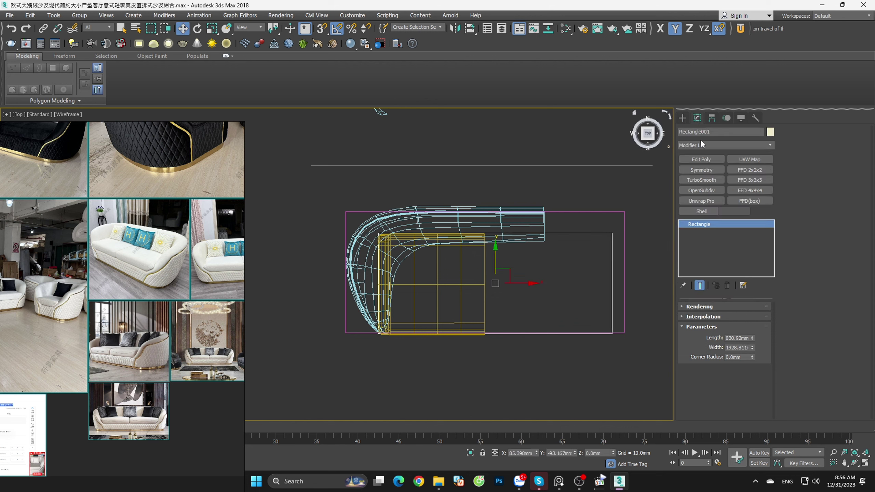
right_click(689, 223)
left_click(735, 288)
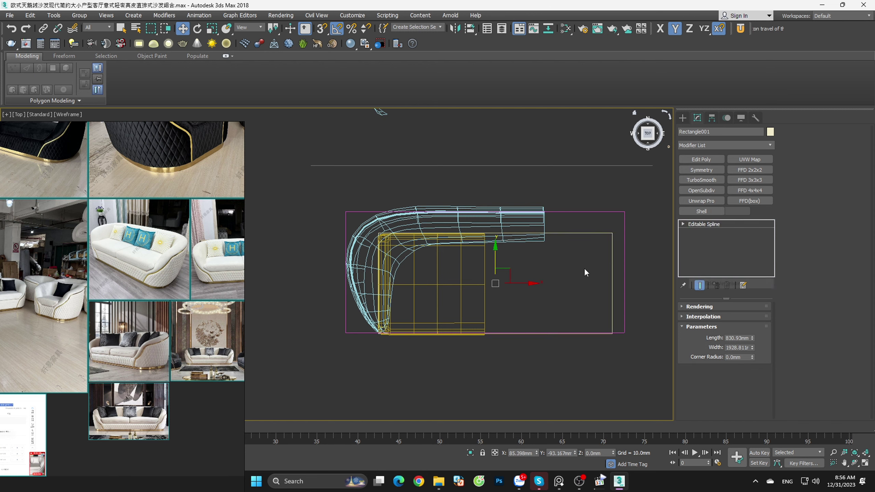
key("1")
key("ctrl+a")
right_click(618, 268)
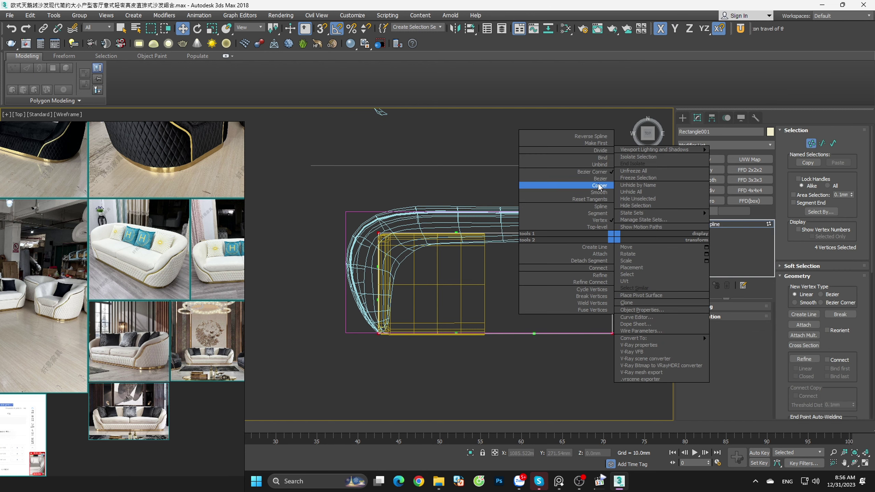
left_click(587, 178)
Step: Select the two right-side vertices, check them in shaded and Top views, then exit vertex editing
left_click_drag(654, 389, 654, 386)
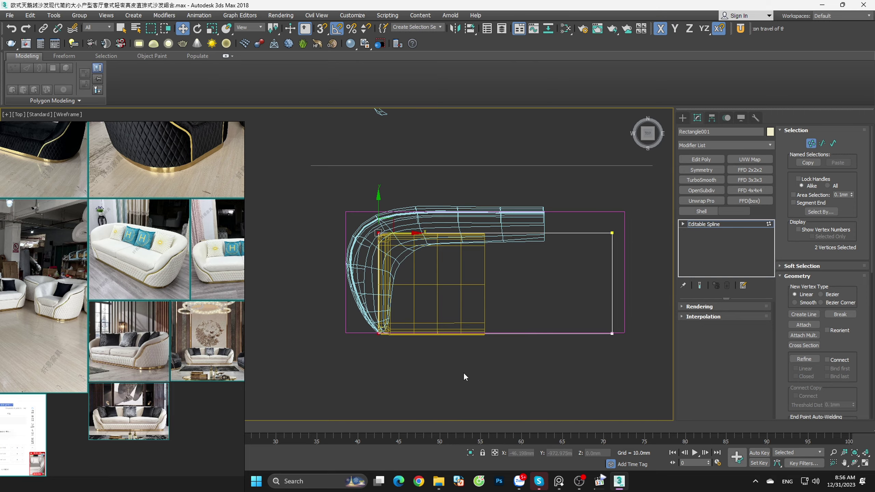
scroll(429, 297, "up", 2)
scroll(429, 296, "down", 1)
mouse_move(430, 297)
middle_mouse_down("alt")
mouse_move(463, 251)
mouse_move(479, 324)
mouse_move(469, 311)
mouse_move(479, 271)
mouse_move(474, 295)
mouse_move(616, 114)
middle_mouse_up("alt")
key("F3")
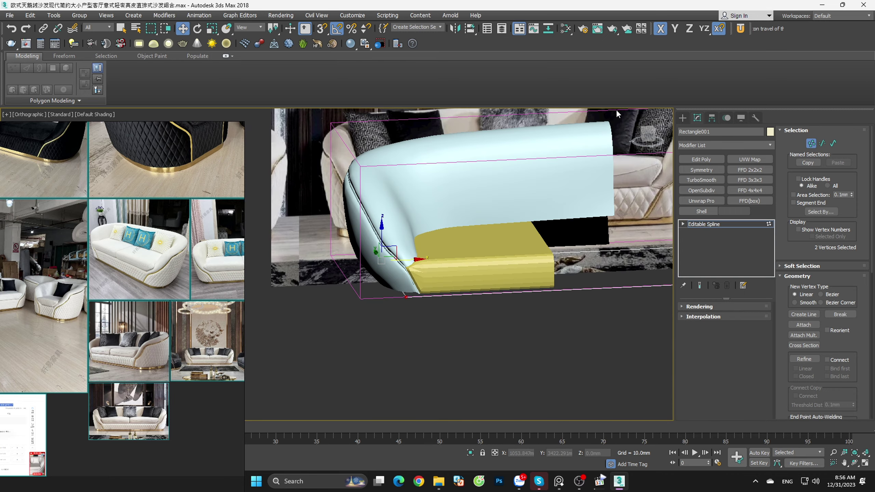
left_click(648, 133)
key("F3")
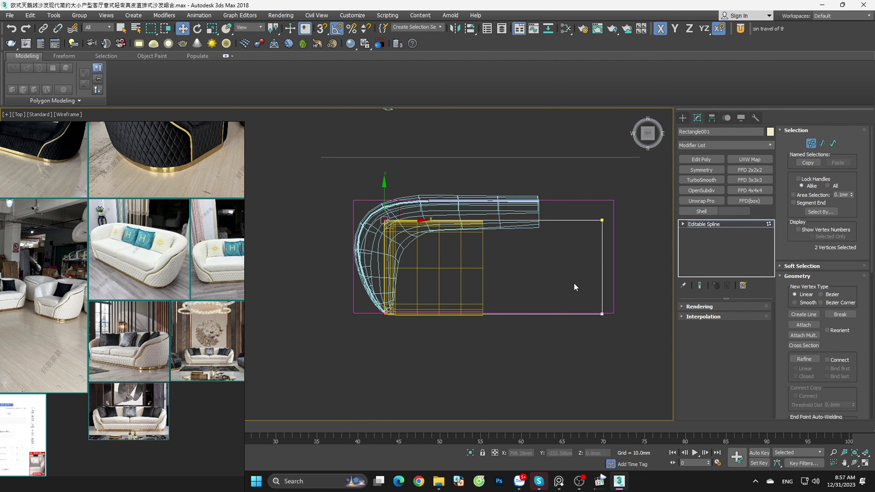
left_click(704, 224)
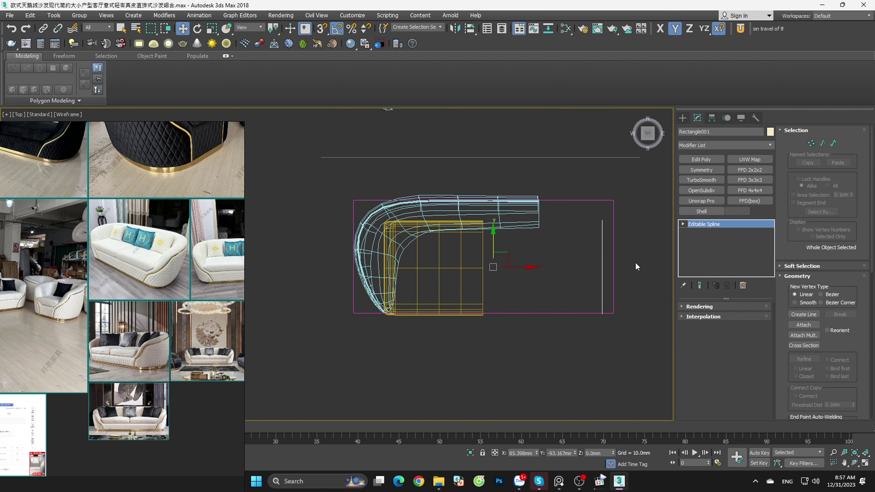
left_click(635, 262)
left_click(683, 118)
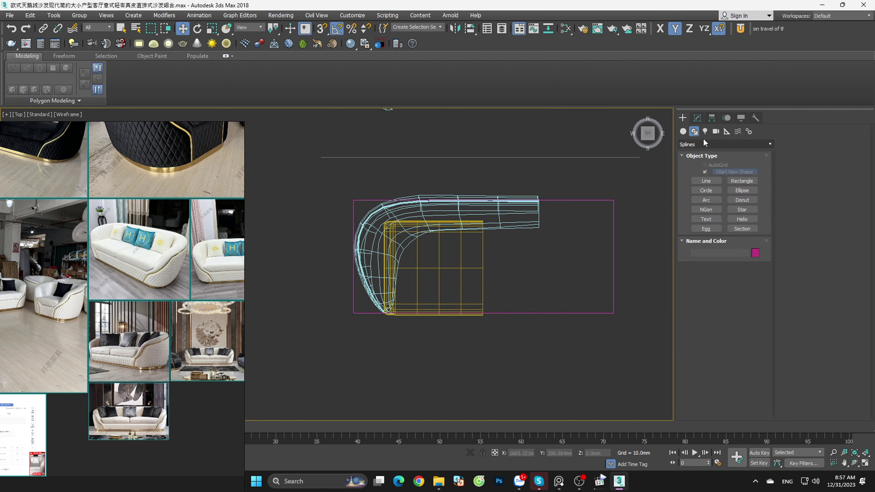
Step: Cancel the stray NGon tool and delete OpenSubdiv from the armrest shell's stack
left_click(694, 131)
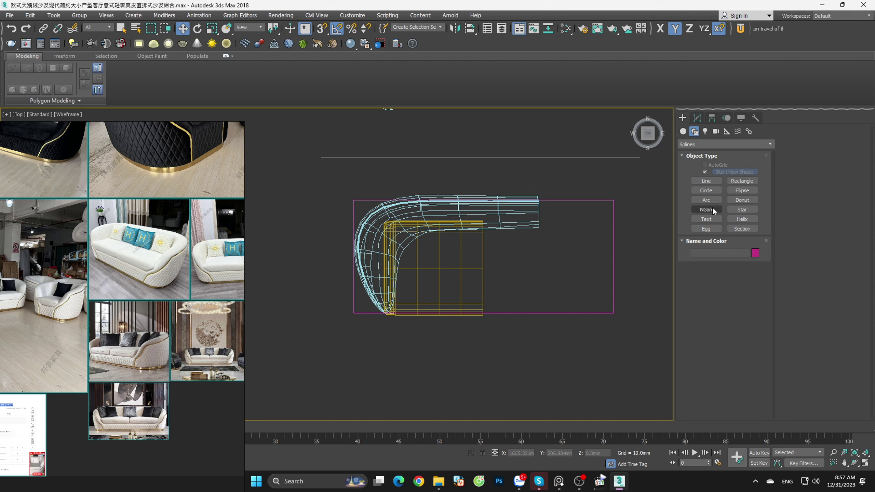
left_click(706, 209)
scroll(410, 259, "up", 2)
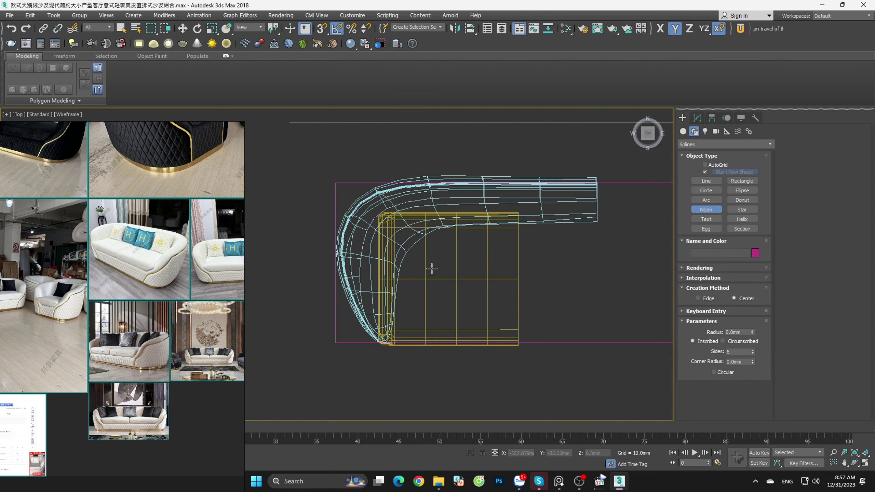
key("w")
left_click(557, 220)
left_click(696, 118)
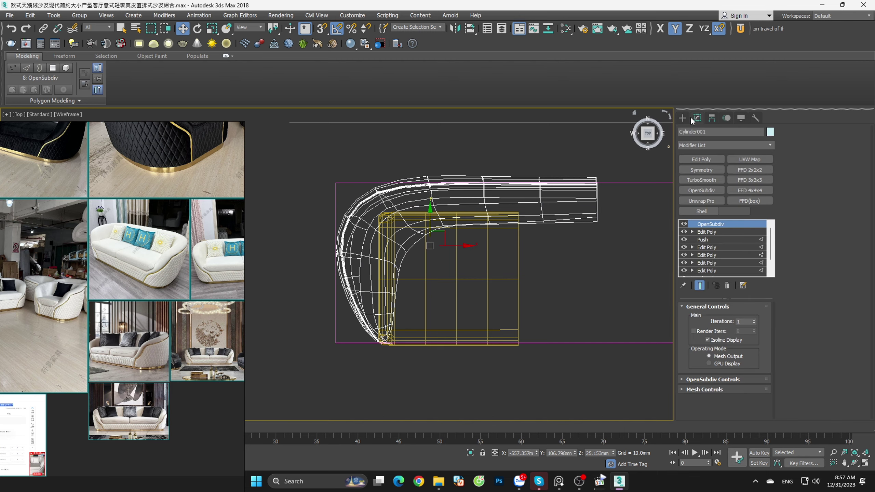
left_click(727, 286)
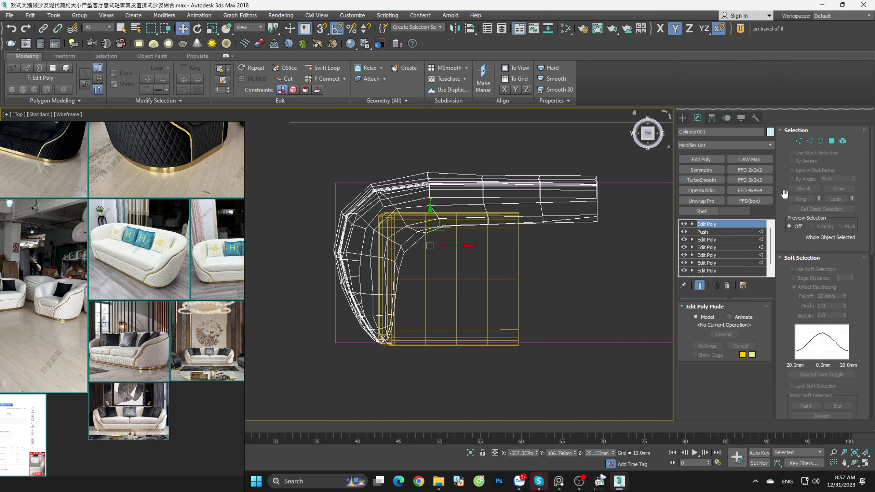
Step: Select the armrest's open border and create a spline shape from it as Shape001
left_click(819, 141)
mouse_move(557, 270)
middle_mouse_down("alt")
mouse_move(581, 200)
mouse_move(576, 130)
middle_mouse_up("alt")
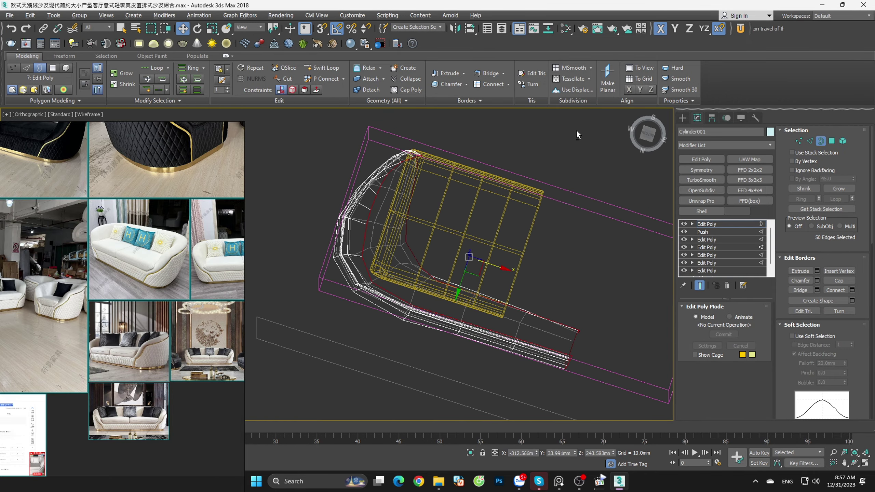
right_click(371, 228)
left_click(370, 276)
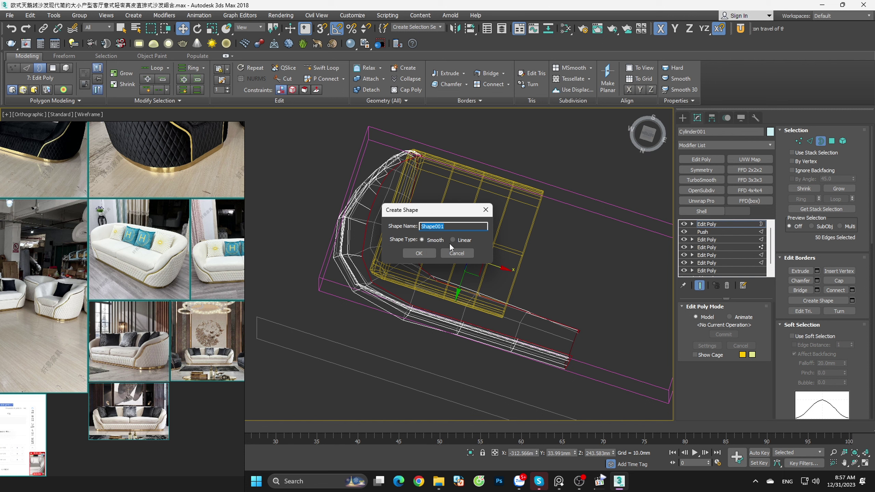
left_click(419, 253)
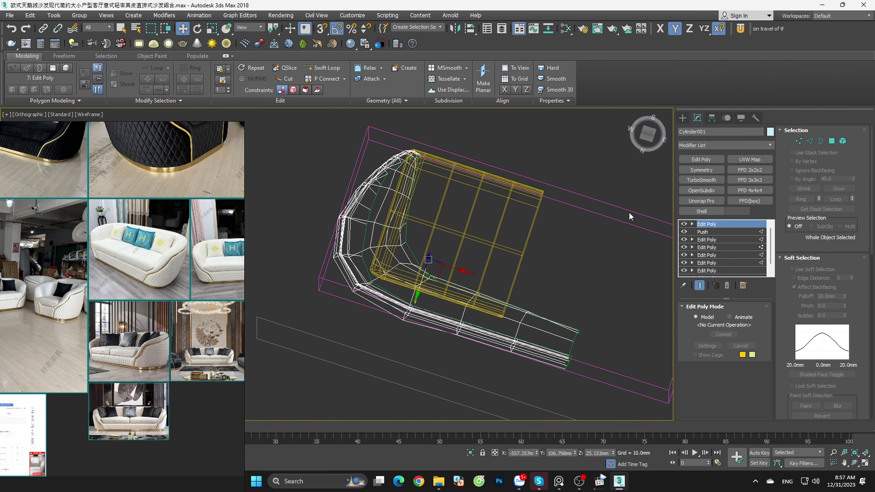
Step: Select the new Shape001 spline and isolate it
left_click(370, 241)
left_click(365, 237)
key("alt+q")
Step: Frame Shape001 in Top view and orbit it upright at Segment level
key("t")
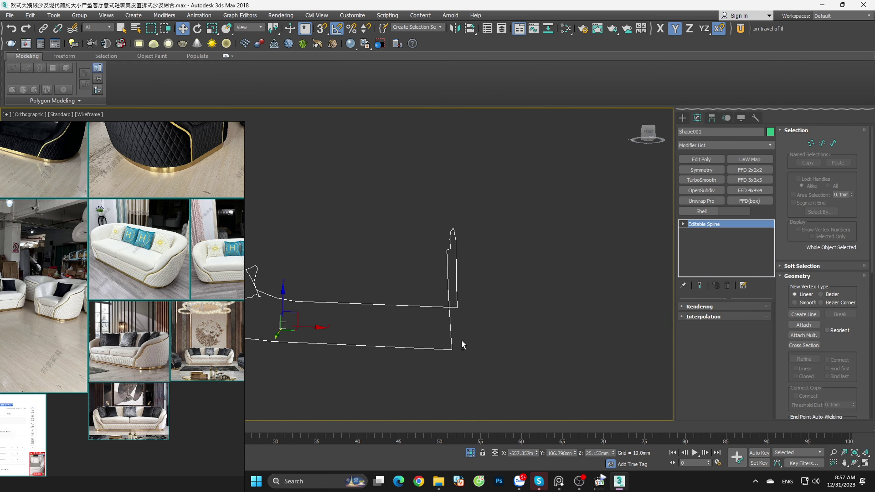
key("z")
middle_click_drag(503, 334, 593, 277, "alt")
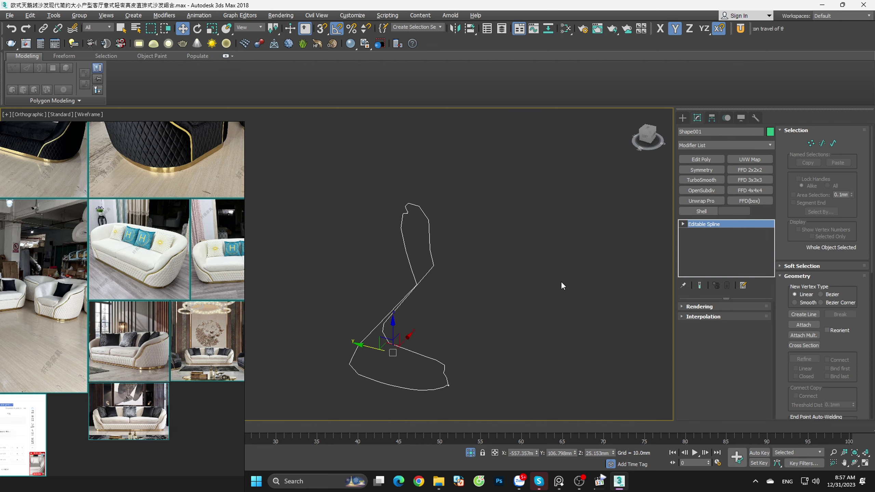
mouse_move(539, 331)
middle_mouse_down("alt")
mouse_move(568, 291)
mouse_move(549, 316)
mouse_move(564, 304)
middle_mouse_up("alt")
left_click(822, 143)
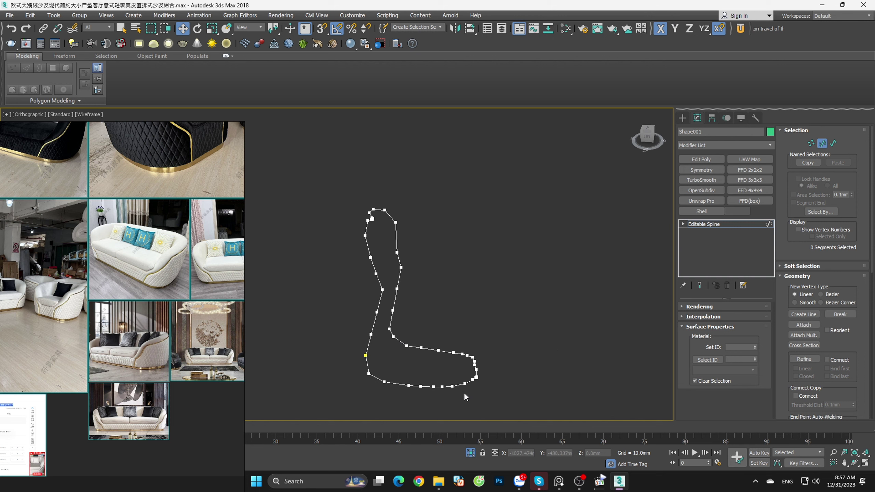
scroll(463, 393, "up", 3)
scroll(481, 381, "up", 3)
scroll(460, 353, "up", 3)
mouse_move(448, 268)
middle_mouse_down("alt")
mouse_move(418, 363)
mouse_move(448, 375)
middle_mouse_up("alt")
Step: Select and delete the vertical and bottom stray spline pieces, keeping the curved outline
left_click_drag(447, 379, 419, 339)
scroll(490, 360, "down", 3)
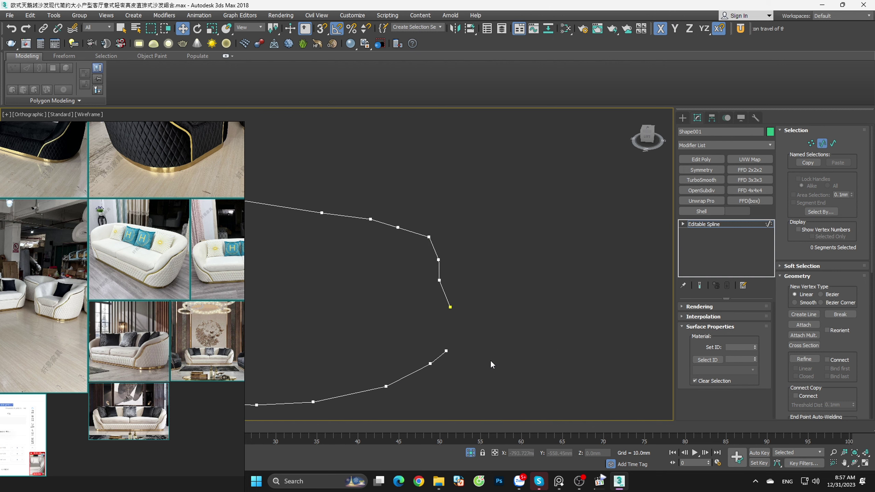
mouse_move(490, 360)
middle_mouse_down("alt")
mouse_move(493, 371)
mouse_move(553, 355)
mouse_move(327, 322)
middle_mouse_up("alt")
scroll(486, 379, "down", 2)
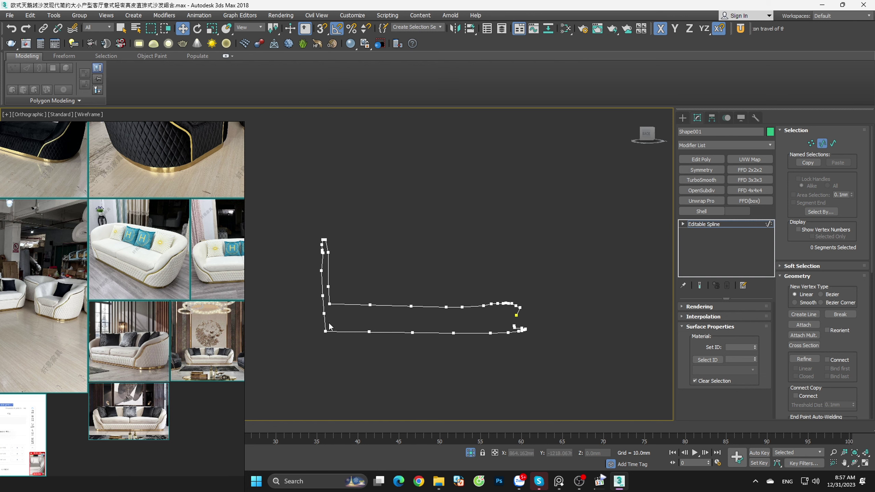
left_click_drag(328, 323, 290, 302)
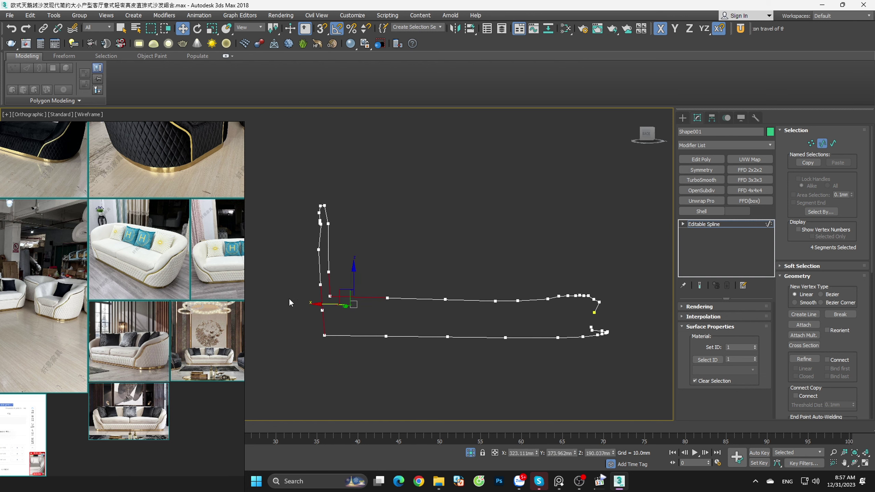
left_click(833, 143)
left_click(328, 248)
key("Delete")
left_click_drag(459, 265, 413, 303)
Step: Check the remaining curve's vertices from the top and return to object level
key("t")
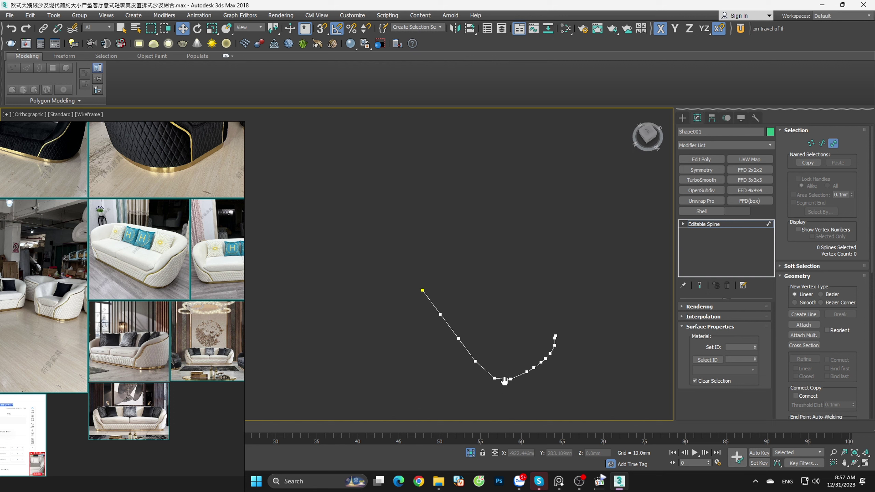
left_click(832, 150)
left_click(440, 292)
scroll(413, 286, "up", 2)
left_click(387, 278)
key("1")
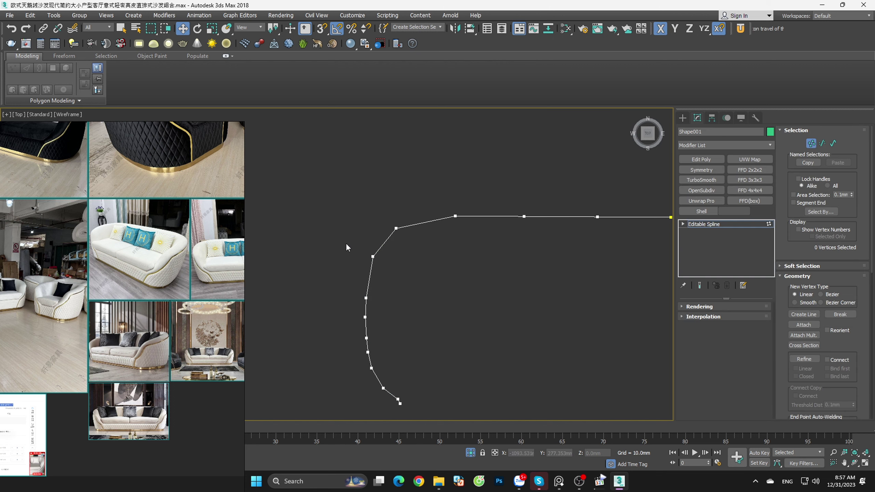
left_click(373, 256)
scroll(374, 256, "up", 2)
left_click(476, 283)
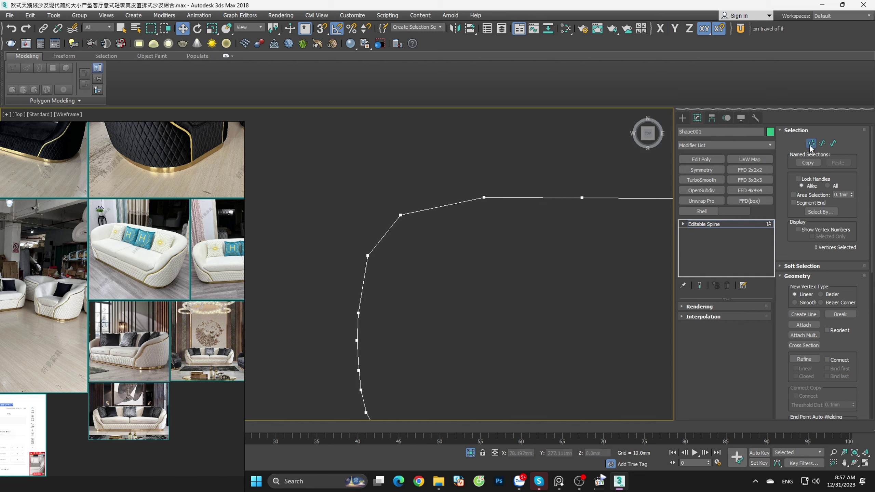
left_click(810, 146)
left_click(738, 147)
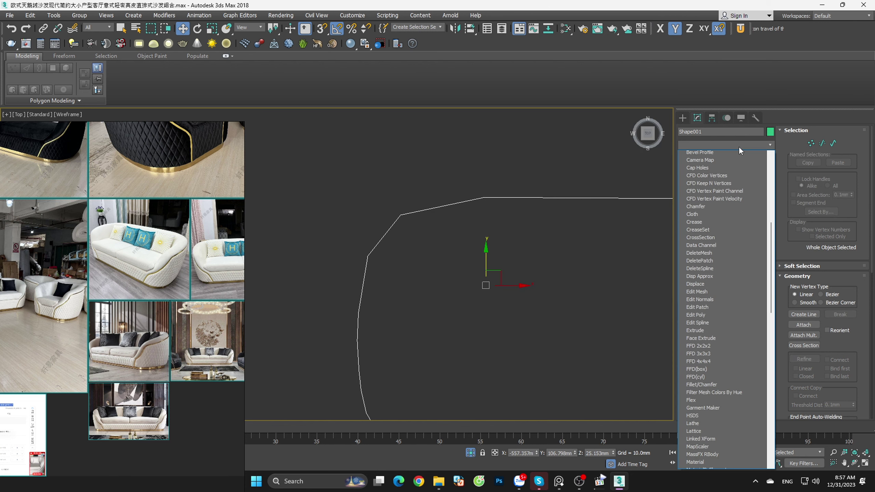
Step: Add a Normalize Spline modifier with a 94.0mm segment length
type("nor")
left_click(731, 162)
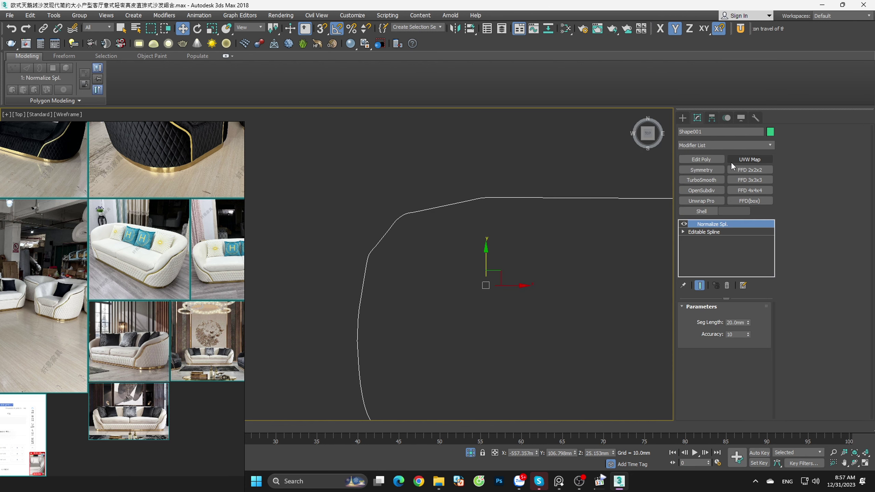
scroll(521, 248, "down", 2)
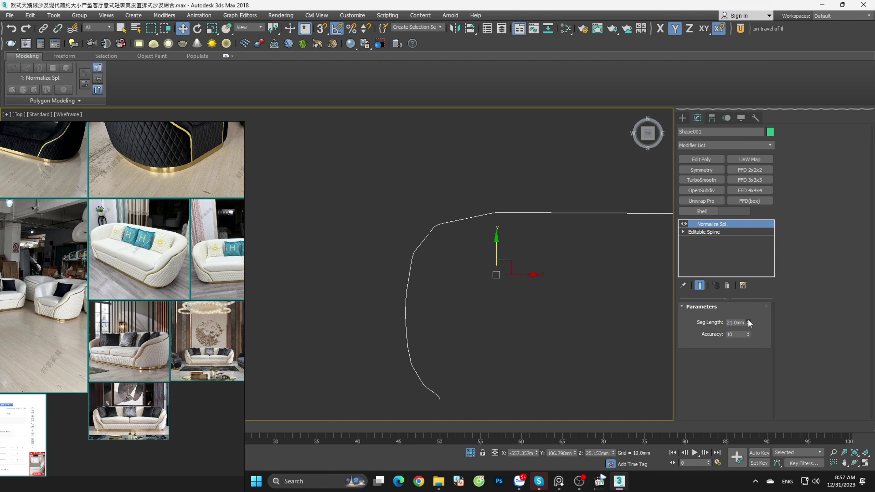
left_click_drag(747, 322, 751, 286)
key("F3")
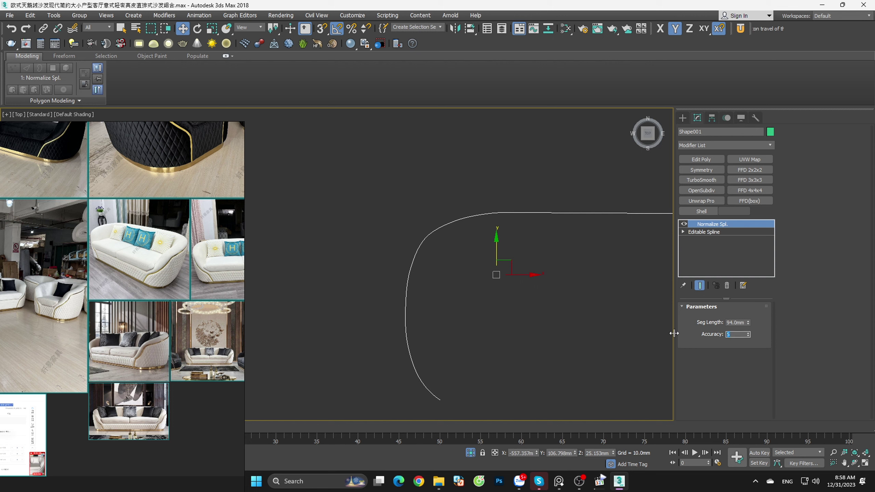
scroll(472, 268, "up", 4)
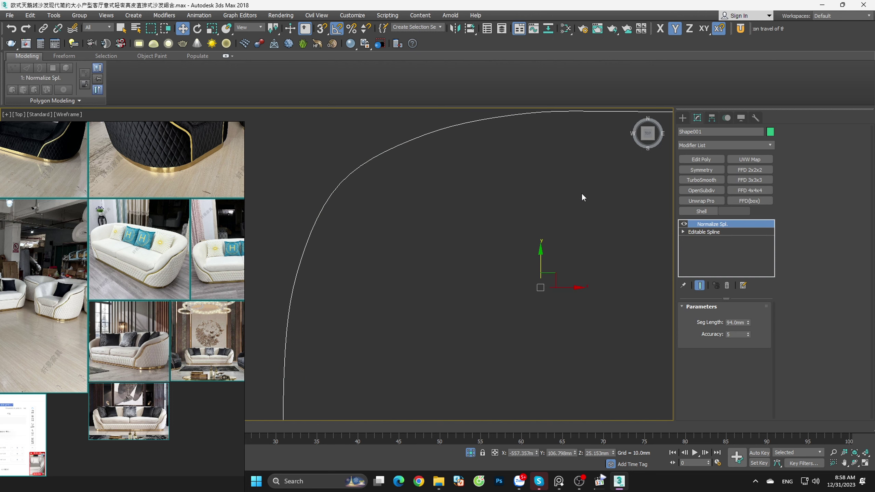
scroll(519, 267, "down", 3)
scroll(519, 266, "down", 1)
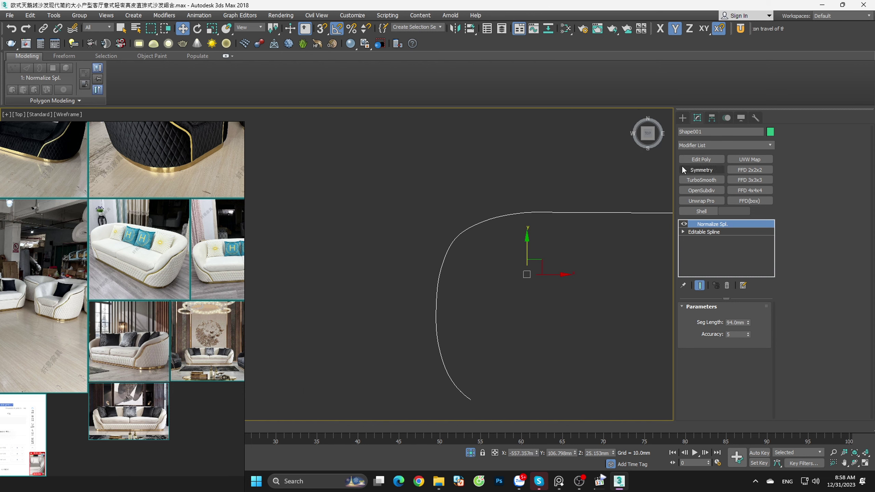
Step: Undo a stray Edit Poly and collapse Shape001 to an Editable Spline with 14 vertices
left_click(701, 159)
key("ctrl+z")
scroll(513, 232, "down", 2)
key("F3")
scroll(525, 241, "up", 2)
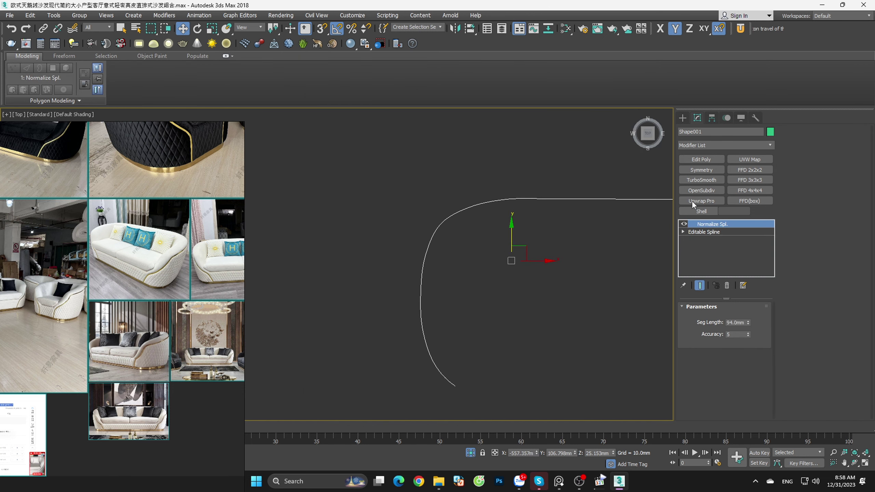
right_click(709, 226)
left_click(721, 297)
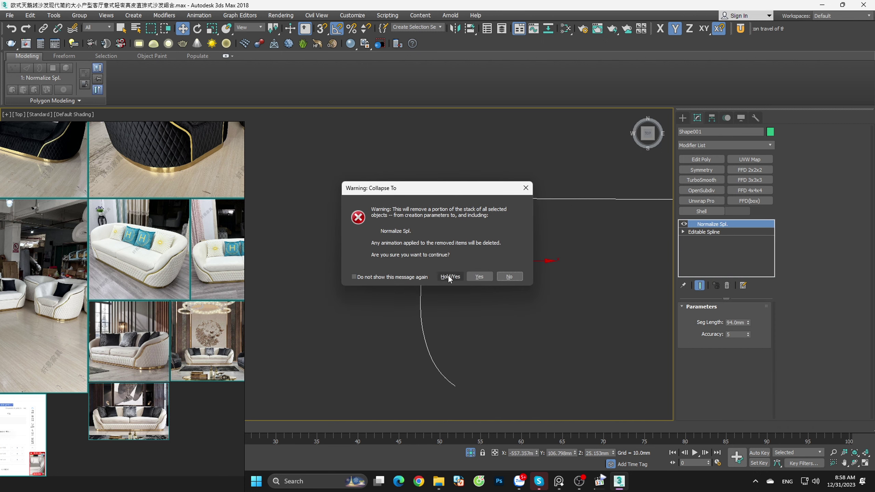
left_click(476, 276)
key("1")
scroll(452, 222, "up", 3)
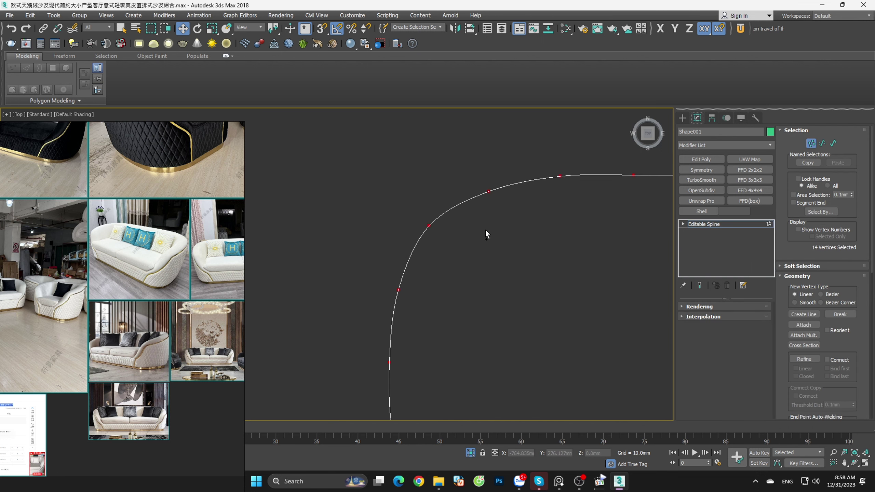
Step: Set the curve's Interpolation Steps to 1
left_click(729, 318)
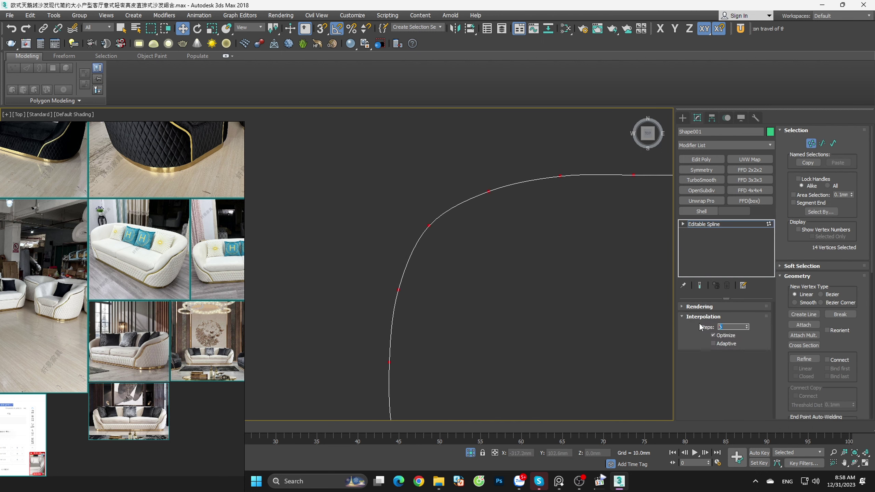
type("1")
left_click(448, 239)
scroll(448, 239, "down", 2)
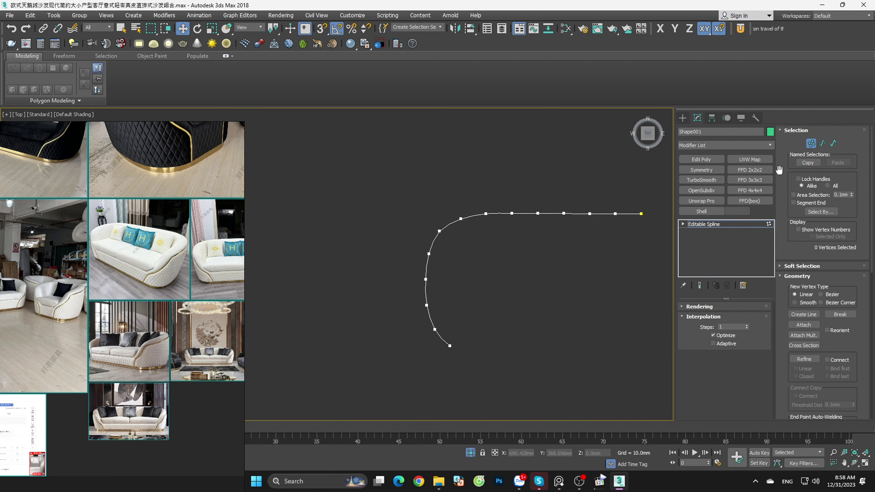
left_click(811, 143)
middle_click_drag(510, 299, 461, 326)
key("1")
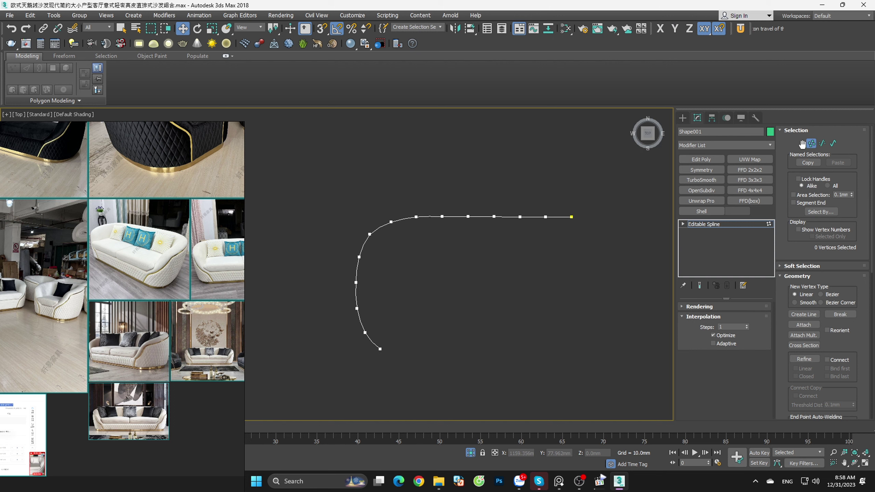
Step: Draw a vertex-snapped straight line from the curve's lower end across the open bottom
left_click(688, 122)
left_click(705, 181)
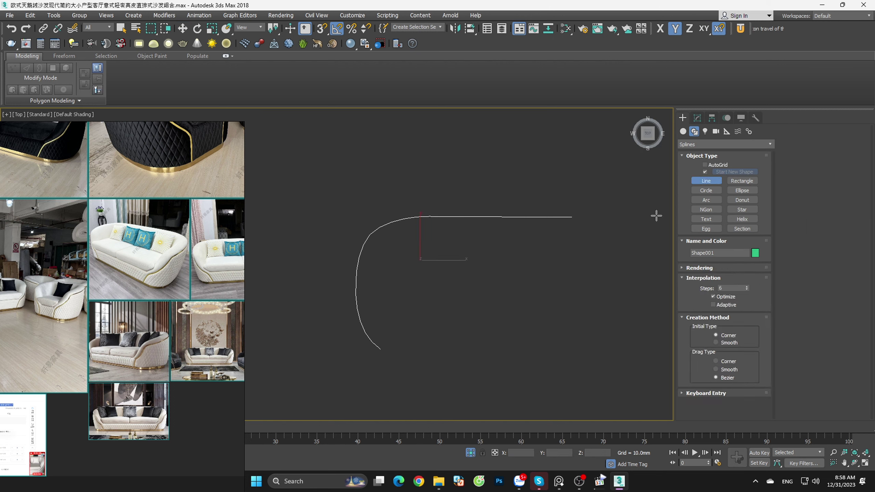
key("s")
left_click(380, 349)
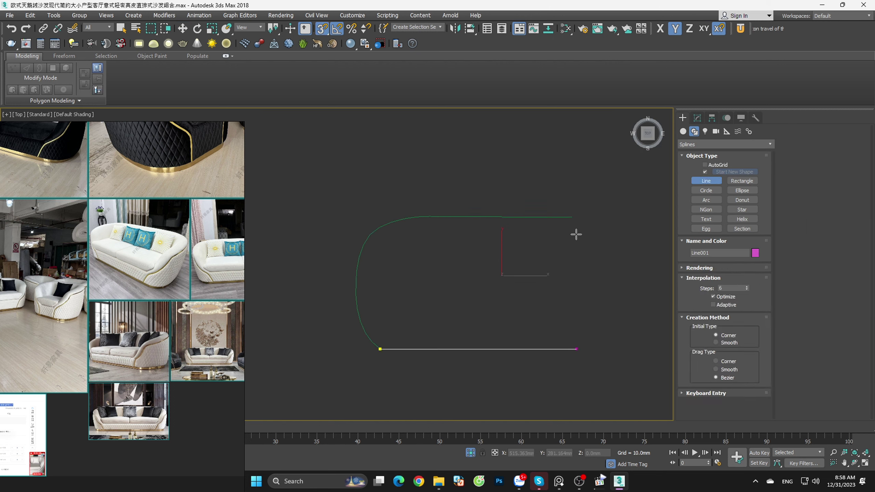
right_click(572, 220)
key("w")
scroll(557, 277, "up", 2)
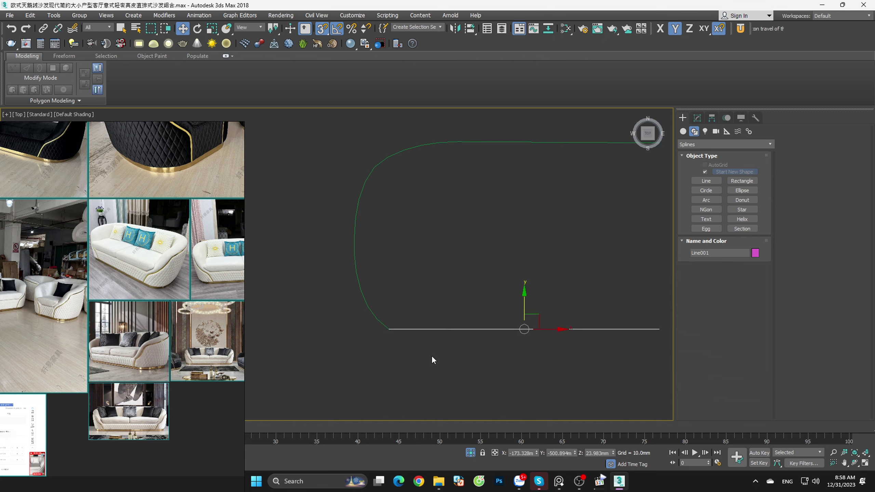
key("1")
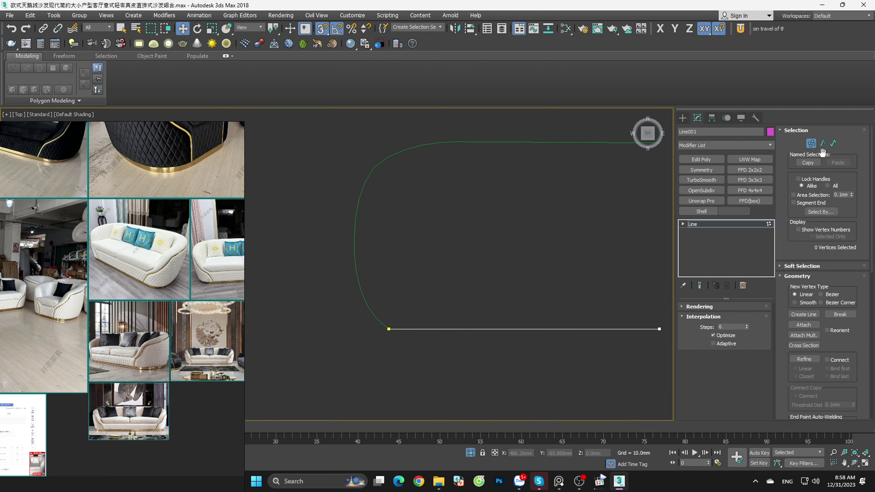
left_click(822, 143)
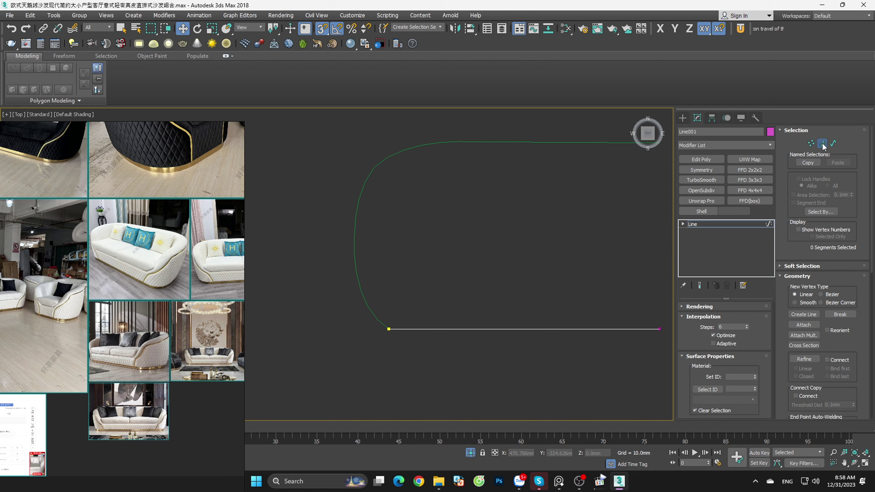
Step: Attach the straight line to Shape001 and select the two coincident corner vertices
left_click(558, 142)
left_click(803, 325)
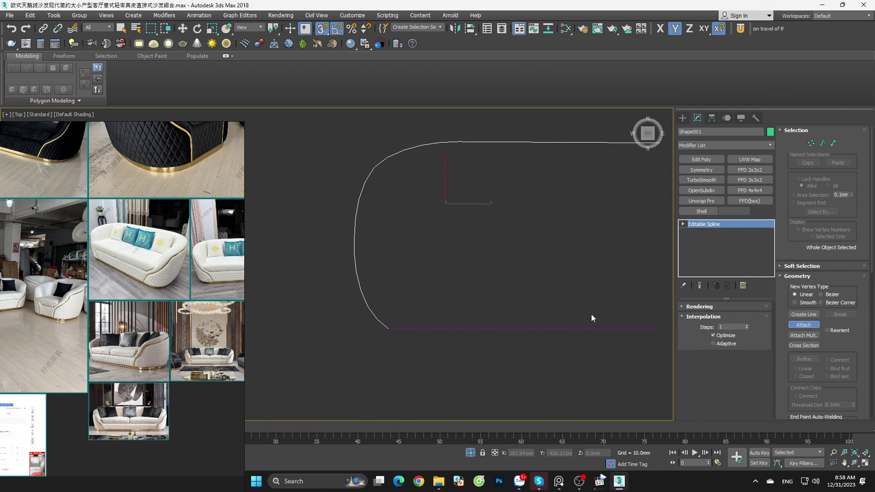
left_click(558, 330)
key("1")
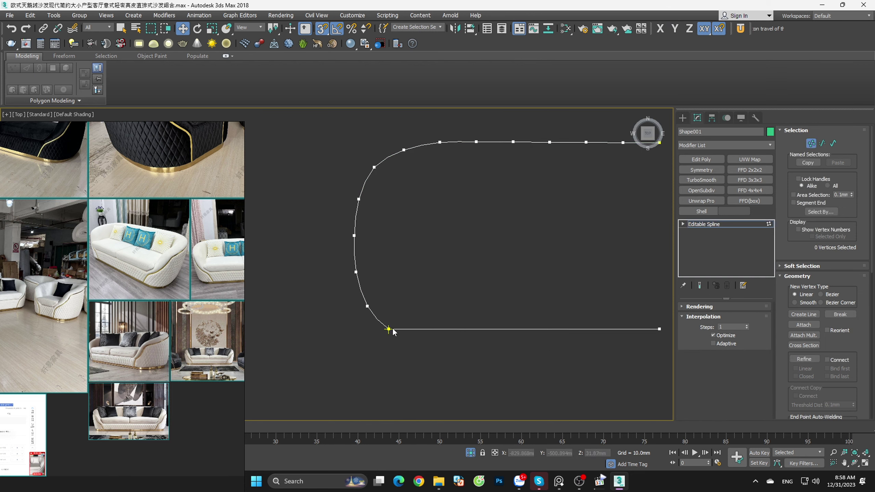
scroll(396, 342, "up", 3)
left_click_drag(396, 340, 380, 321)
right_click(385, 324)
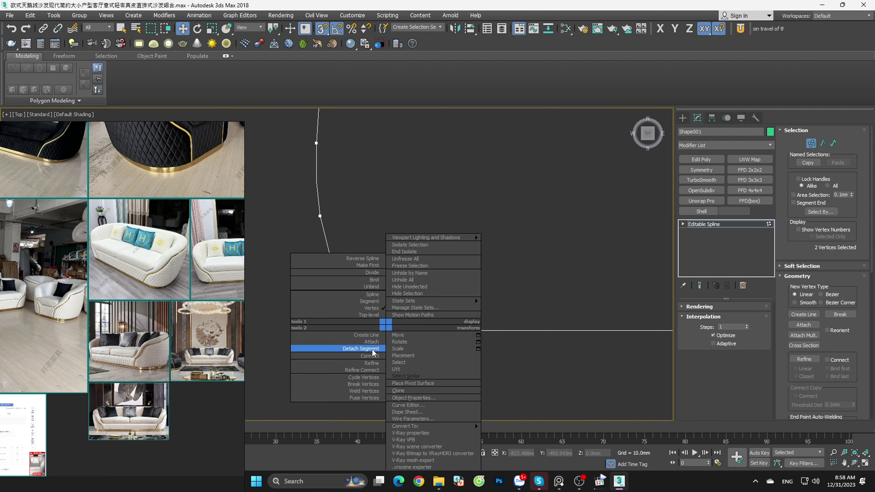
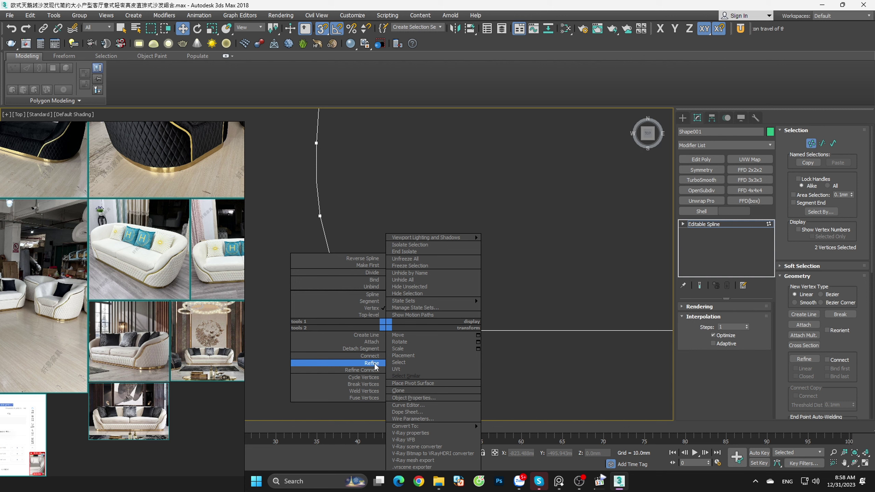
Step: Weld the outline's corner vertices and Refine the straight bottom segment to add a vertex
left_click(373, 391)
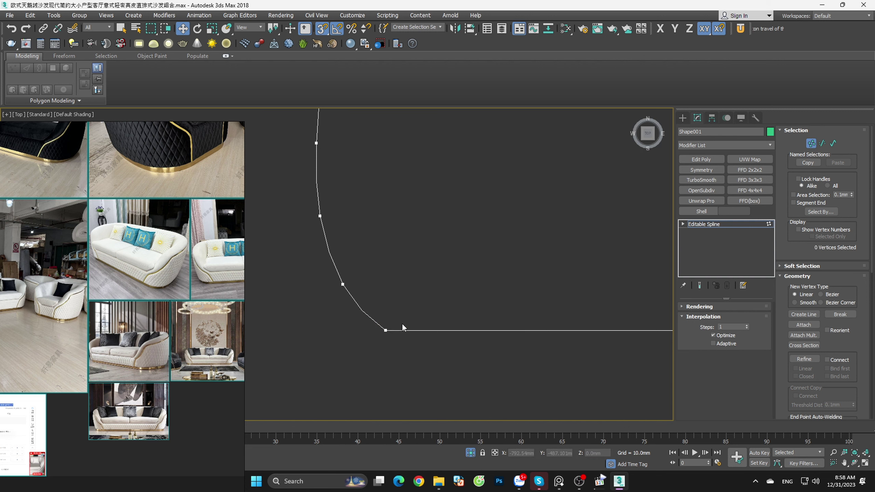
left_click(385, 330)
key("2")
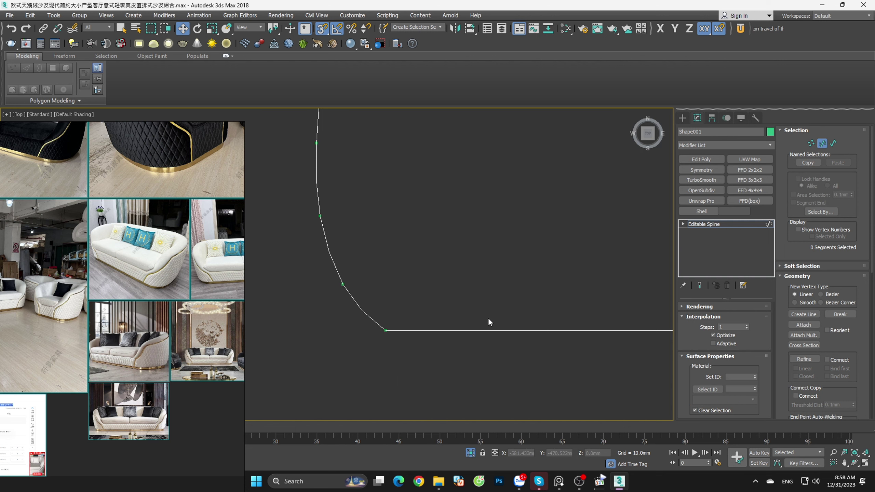
left_click(489, 330)
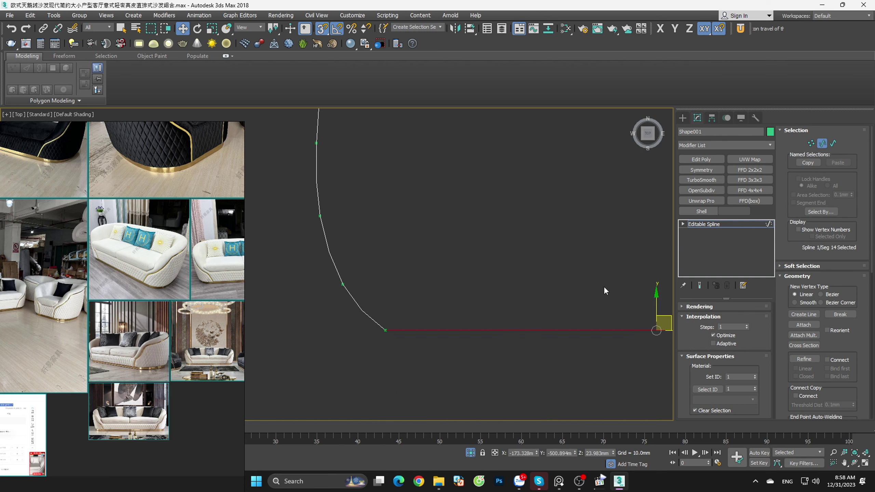
right_click(533, 330)
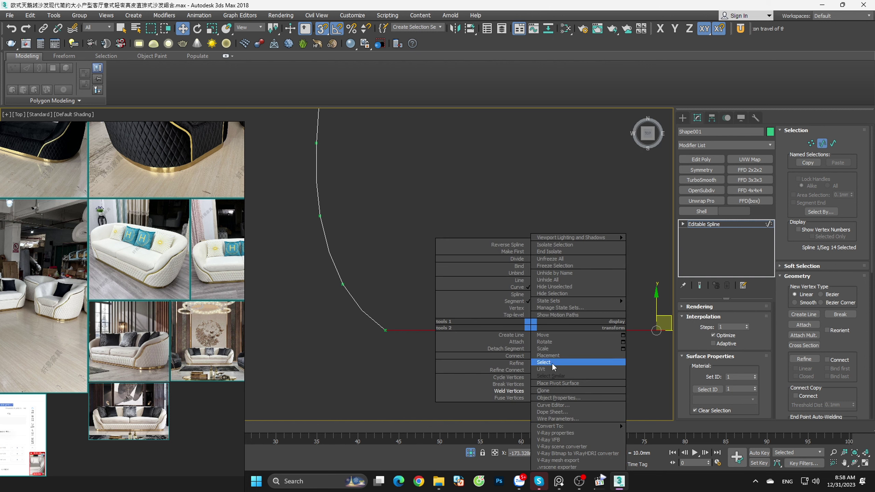
left_click(517, 363)
Step: Raise the corner vertex where the curve meets the bottom edge to soften the bend
key("w")
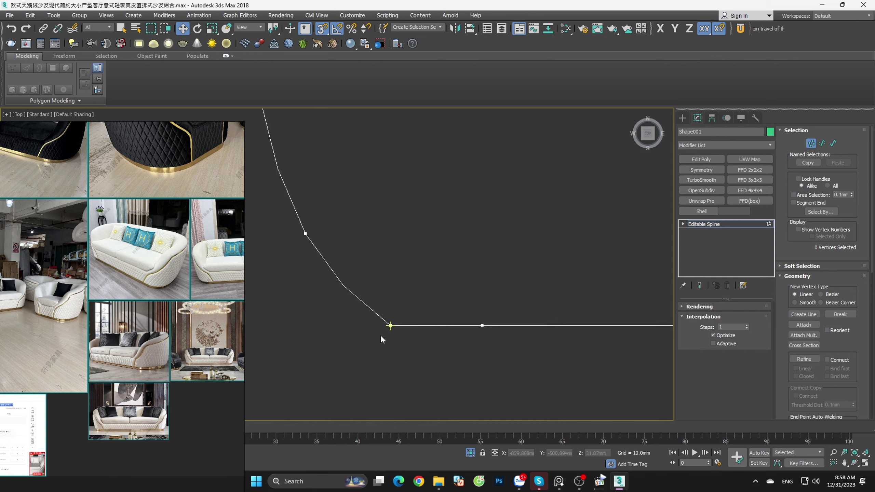
left_click_drag(375, 335, 411, 310)
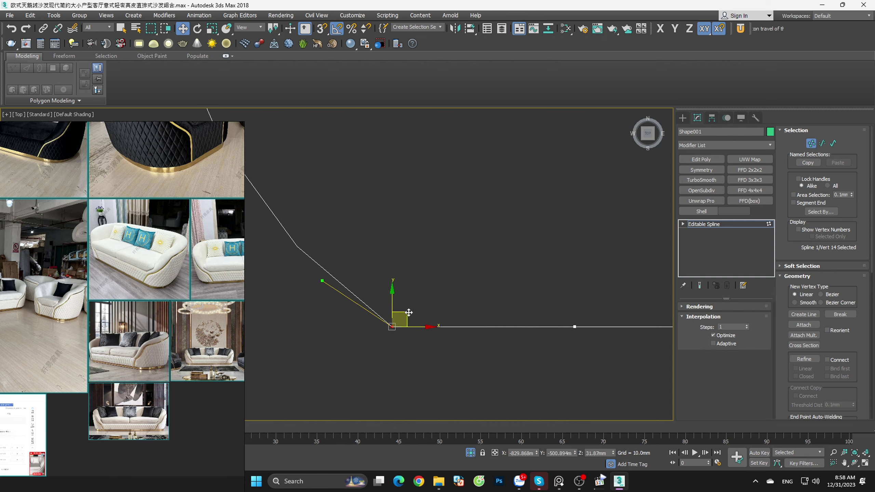
left_click_drag(412, 314, 438, 292)
left_click(390, 341)
scroll(391, 341, "down", 2)
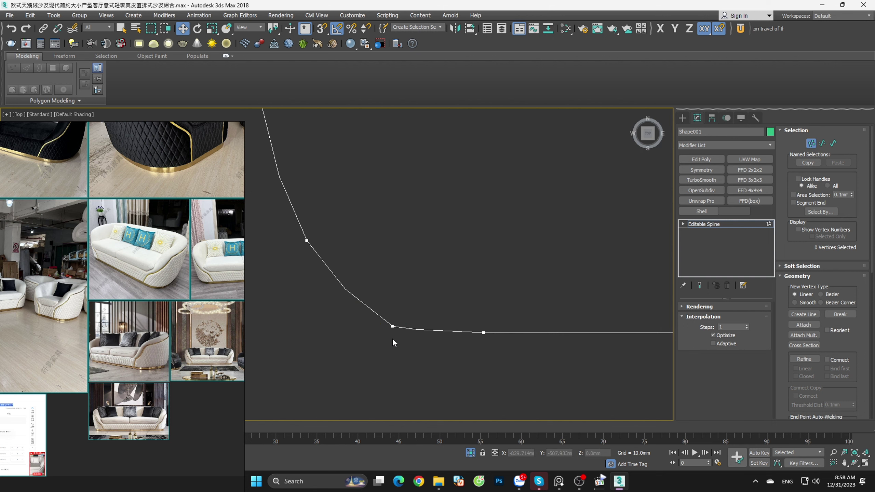
scroll(391, 341, "down", 3)
Step: Delete the extra vertices along the outline's top edge
left_click(811, 145)
scroll(434, 338, "down", 3)
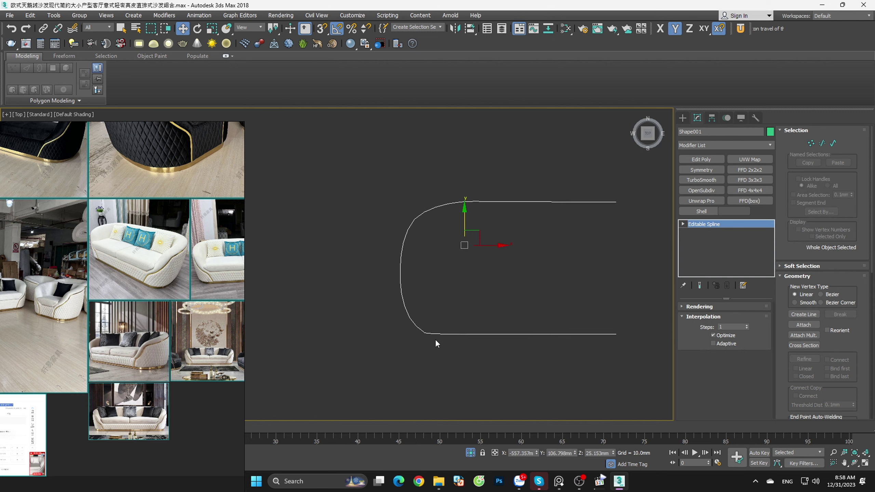
scroll(434, 339, "down", 2)
key("1")
scroll(519, 350, "up", 2)
scroll(381, 237, "up", 2)
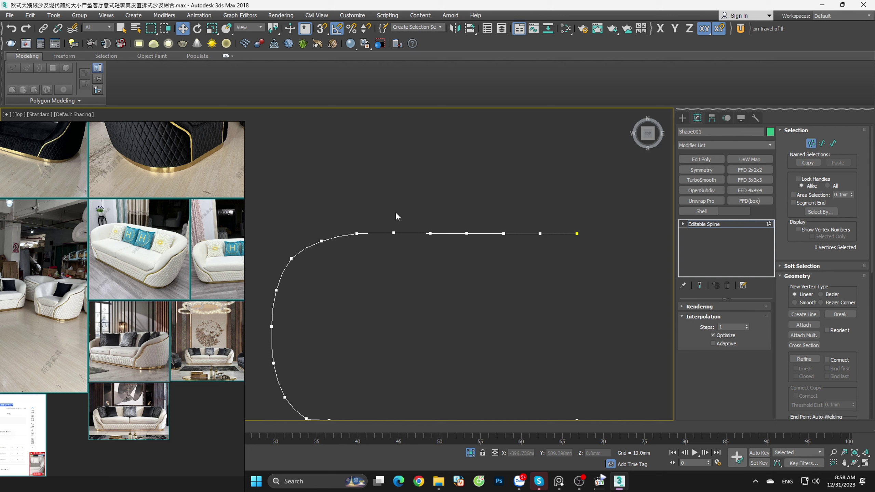
key("Delete")
middle_click_drag(525, 287, 549, 239)
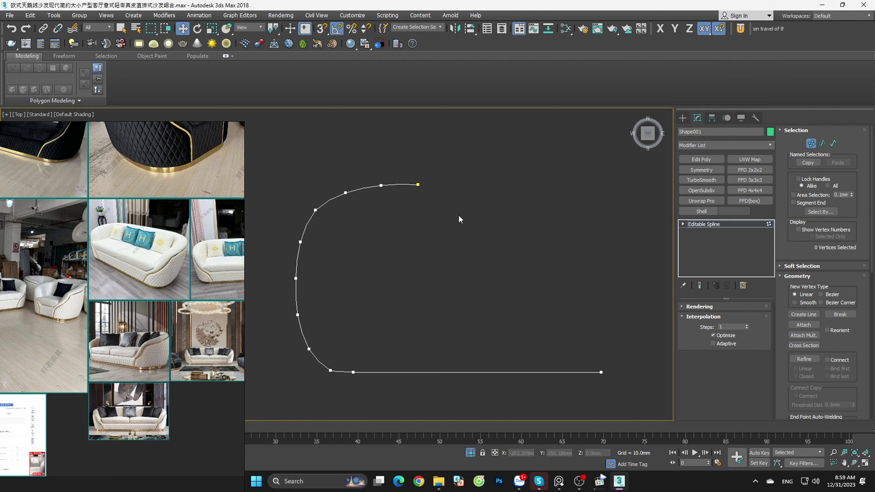
Step: Draw a snapped straight Line from the curve's top end to the bottom edge's level
left_click(811, 143)
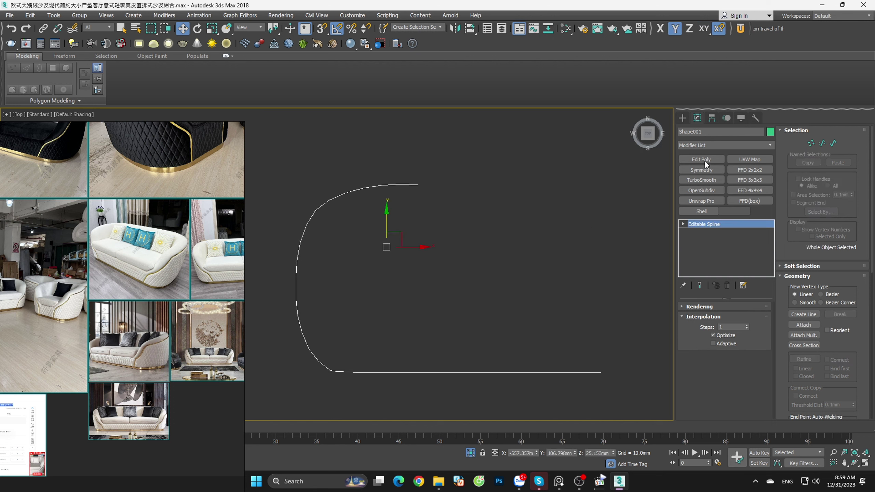
left_click(682, 117)
left_click(704, 182)
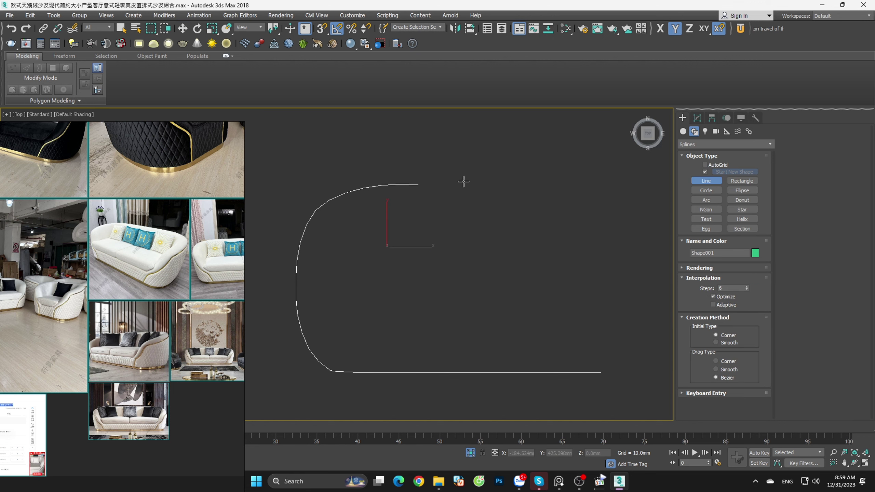
key("s")
left_click(420, 185)
left_click(600, 372, "shift")
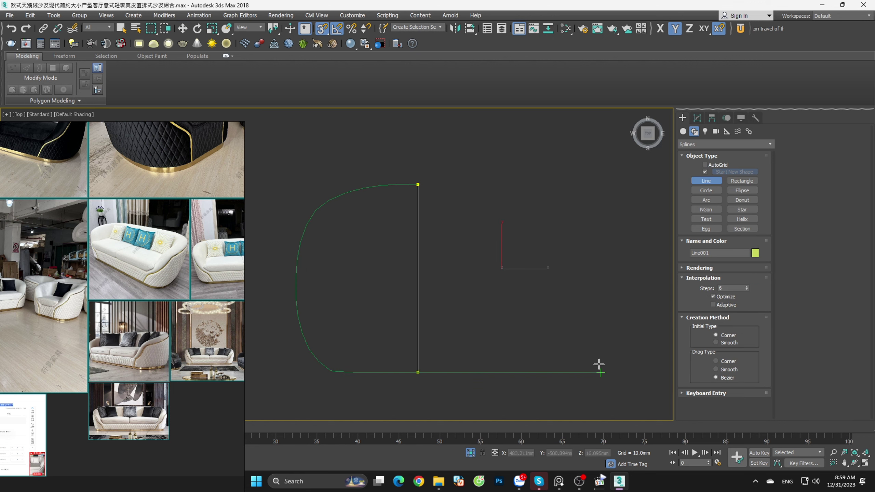
right_click(585, 347)
Step: Move the new line's bottom vertex to the edge's end, level with the top end
key("1")
left_click(418, 372)
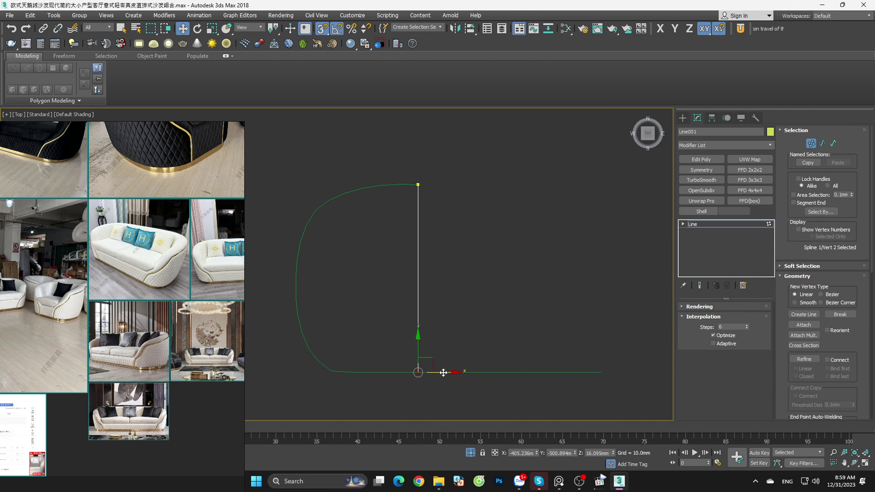
mouse_move(443, 372)
left_mouse_down()
mouse_move(601, 372)
mouse_move(602, 165)
left_mouse_up()
left_click(389, 246)
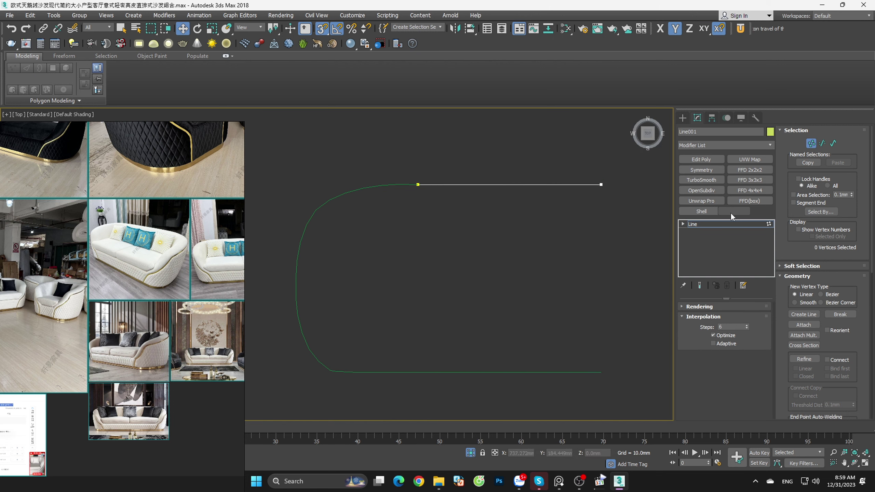
left_click(819, 144)
Step: Attach the straight line to the curved outline Shape001
left_click(297, 286)
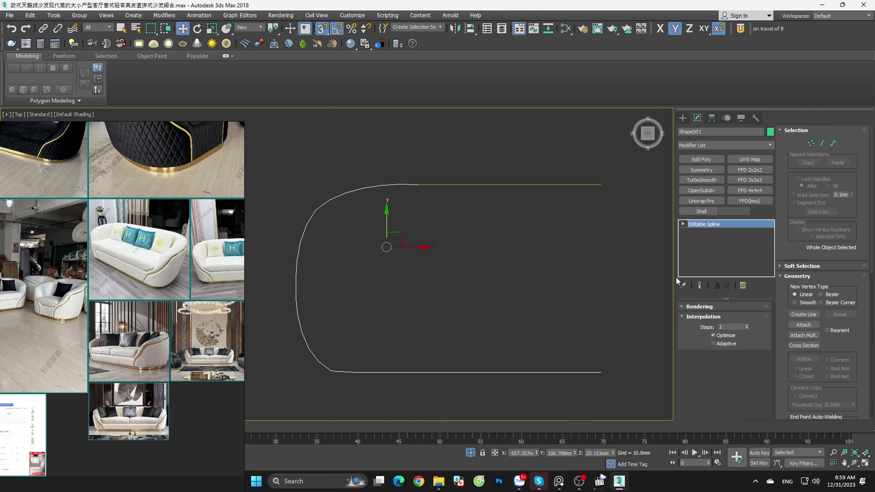
left_click(790, 326)
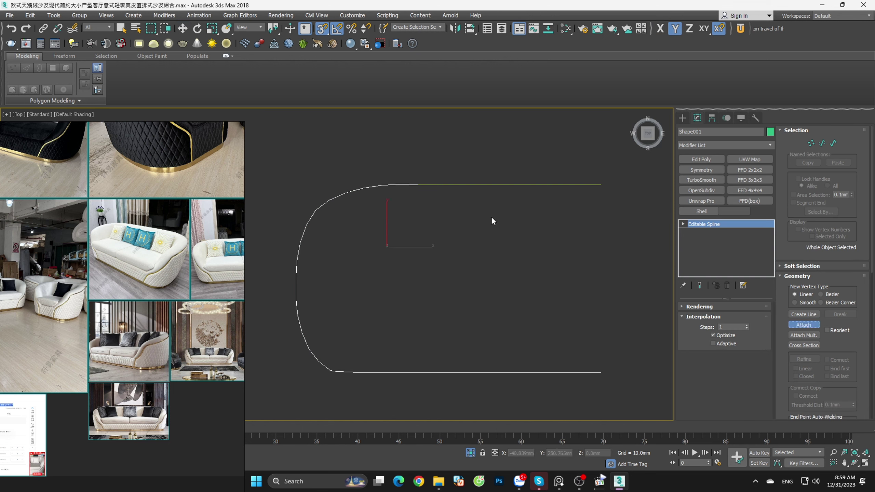
left_click(422, 185)
scroll(424, 181, "up", 5)
key("1")
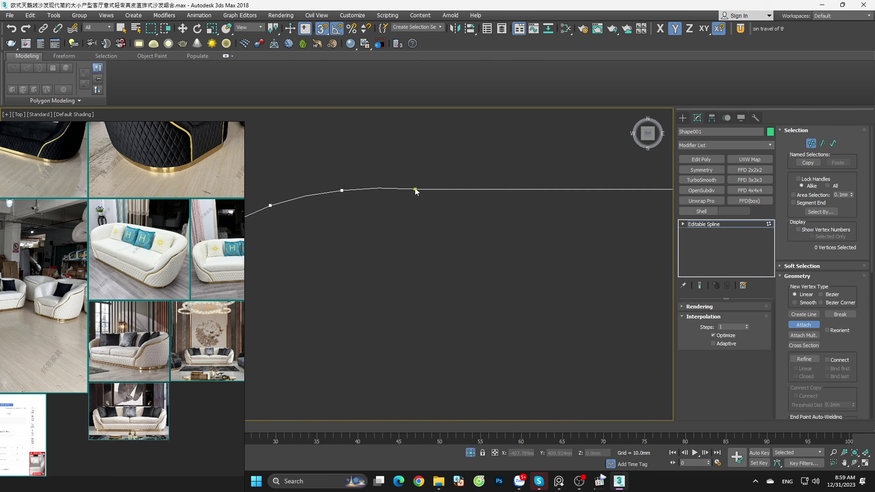
left_click(803, 324)
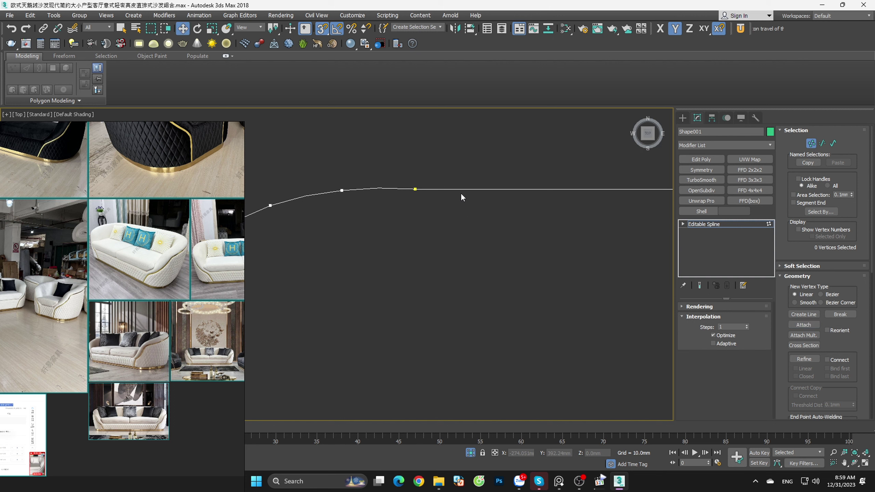
Step: Weld the overlapping join vertices into a single vertex and return to the top view
left_click_drag(428, 177, 390, 219)
right_click(417, 188)
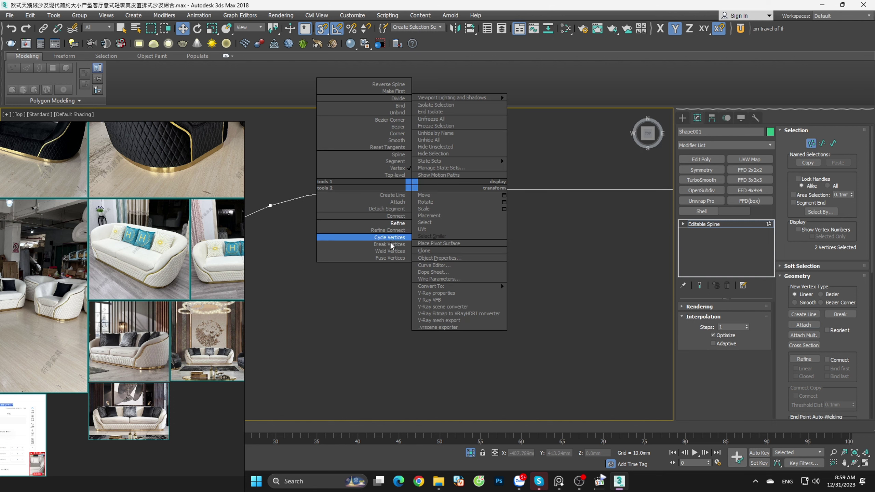
left_click(390, 250)
scroll(461, 231, "down", 4)
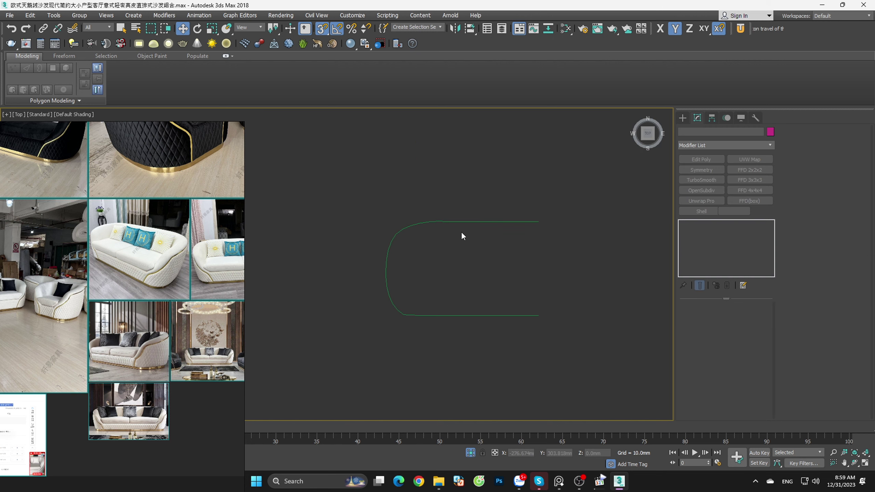
left_click(582, 215)
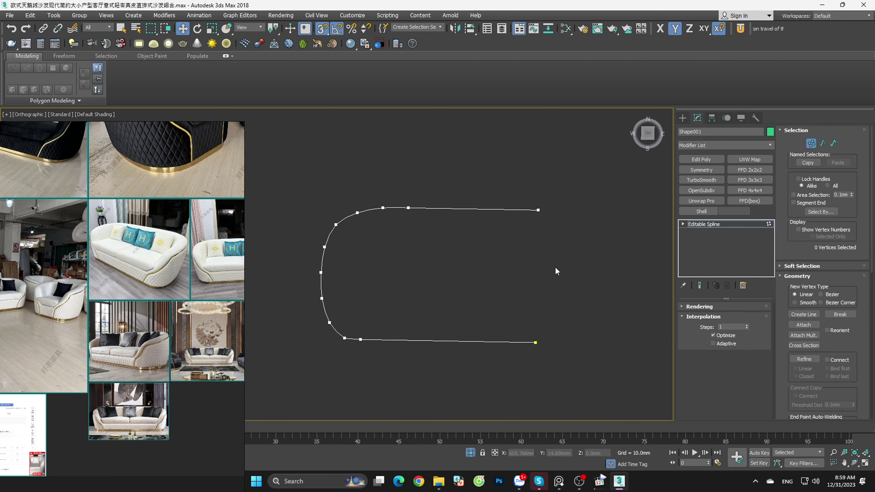
middle_click_drag(583, 211, 572, 220, "alt")
key("t")
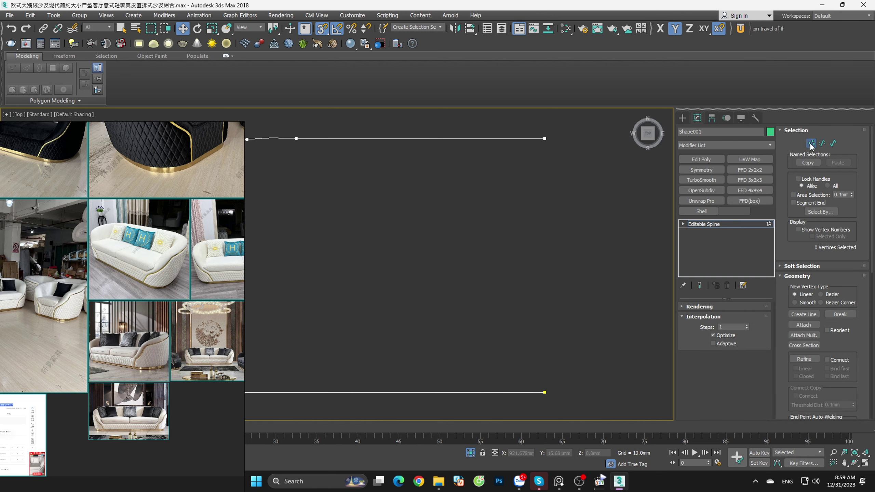
scroll(504, 309, "down", 5)
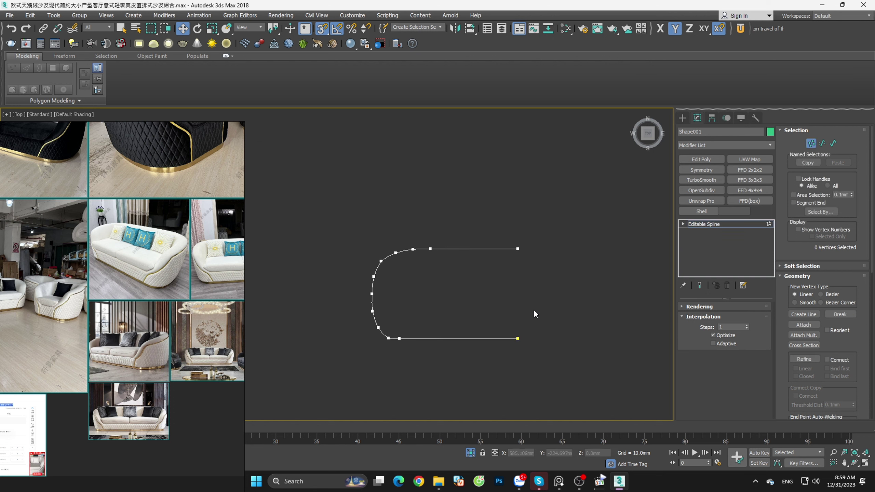
left_click(807, 148)
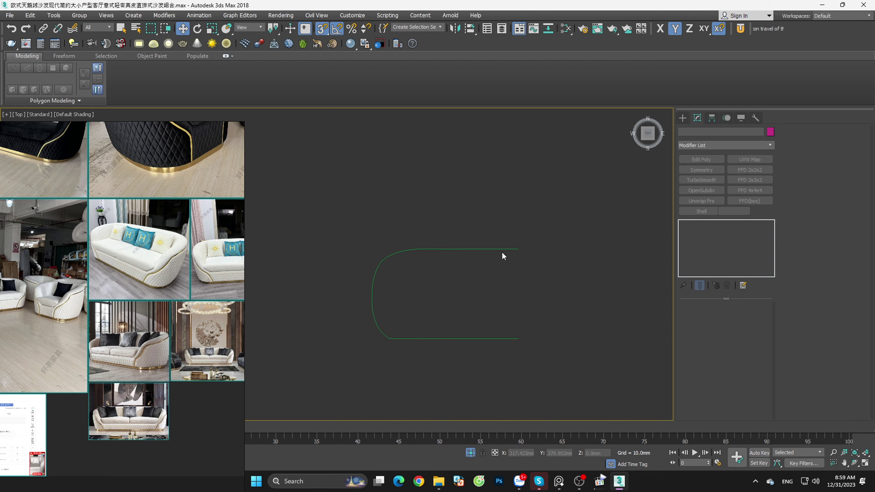
Step: Mirror the outline as a separate copy and move the copy to the right
key("1")
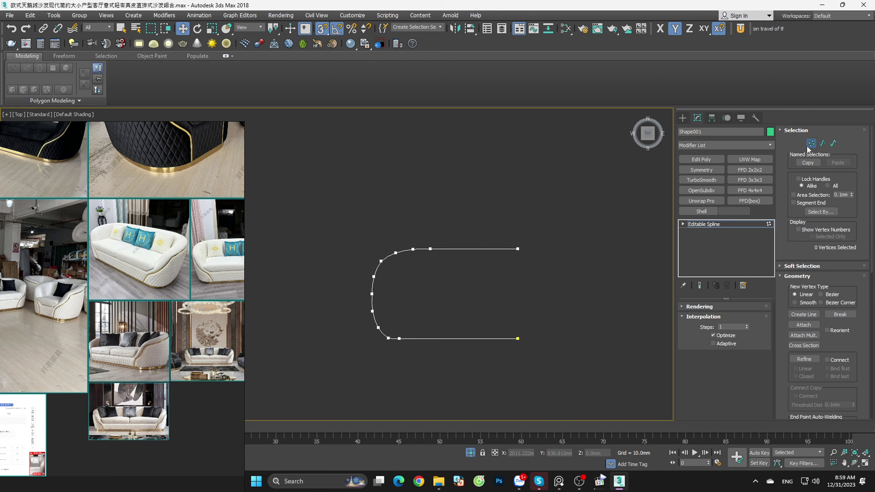
key("1")
left_click(455, 28)
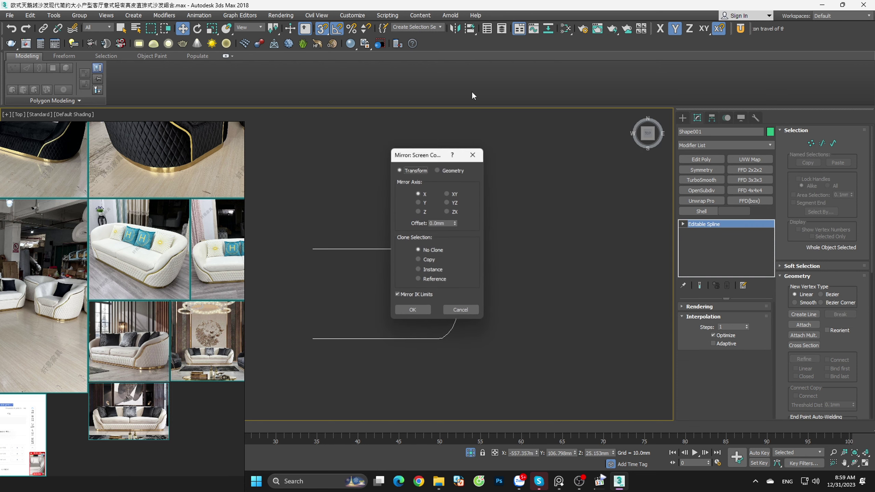
left_click(422, 263)
left_click(412, 310)
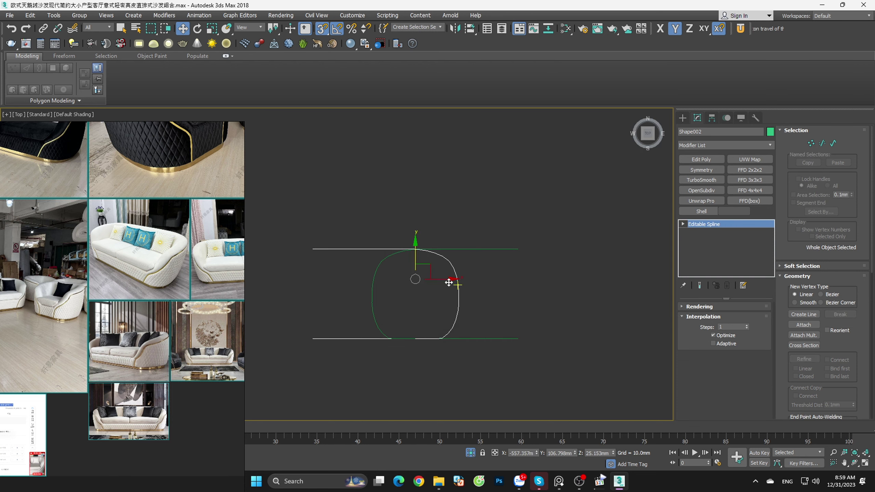
mouse_move(448, 279)
left_mouse_down()
mouse_move(635, 294)
mouse_move(502, 245)
left_mouse_up()
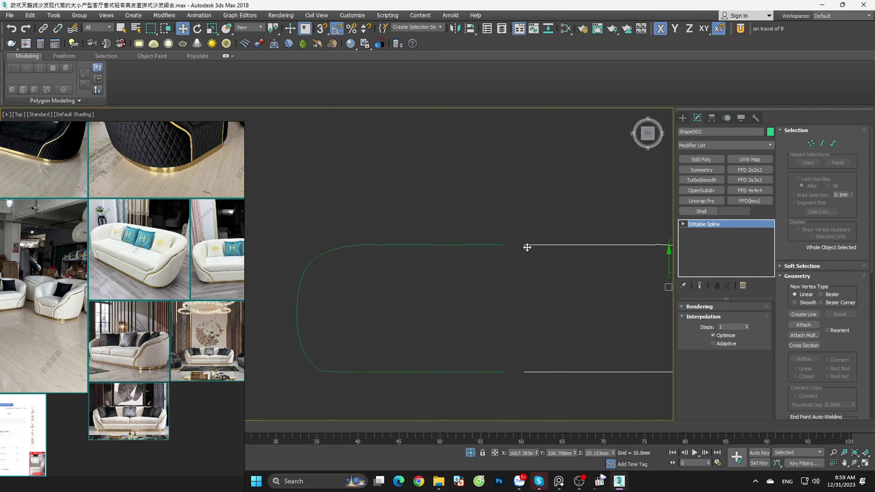
scroll(521, 288, "down", 2)
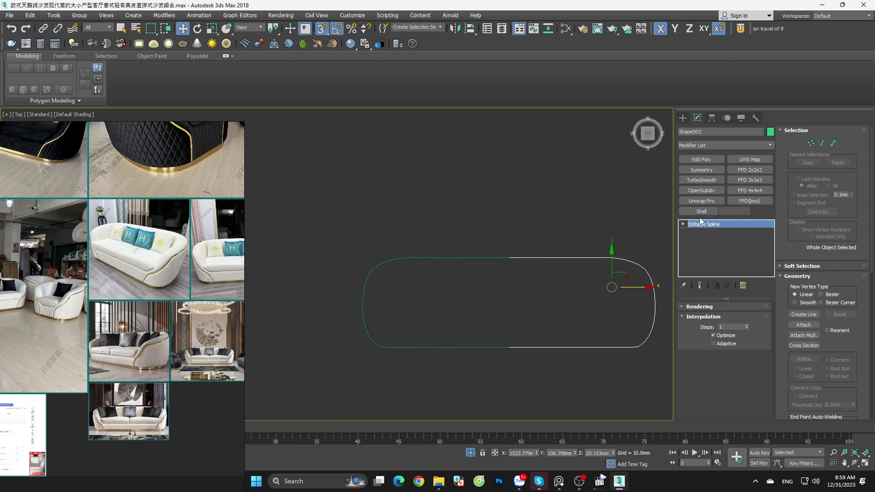
Step: Attach the mirrored half to the original outline, making one spline
left_click(801, 325)
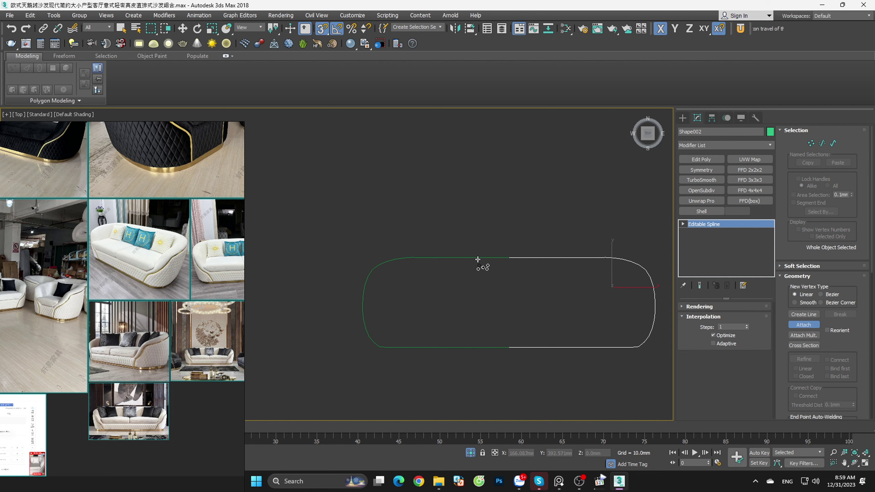
left_click(477, 259)
key("1")
scroll(539, 244, "down", 1)
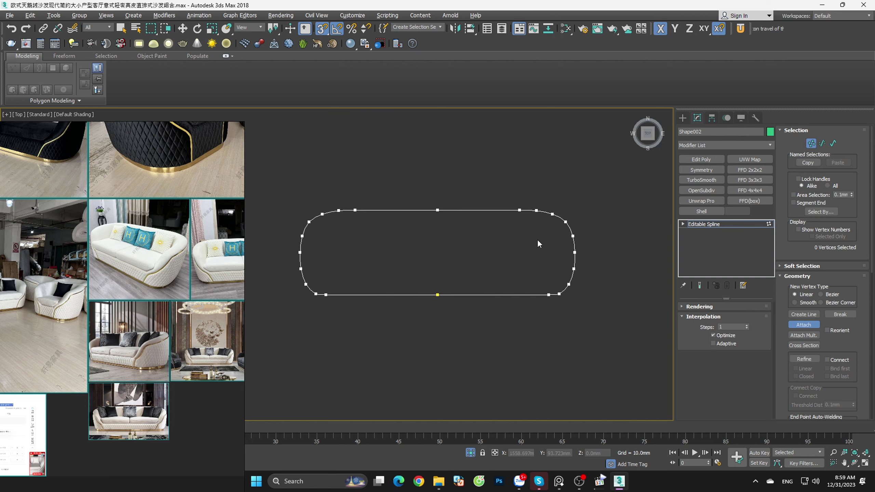
scroll(537, 240, "down", 2)
Step: Select every outline vertex with Y-axis constraint, then clear the selection and exit vertex mode
key("ctrl+a")
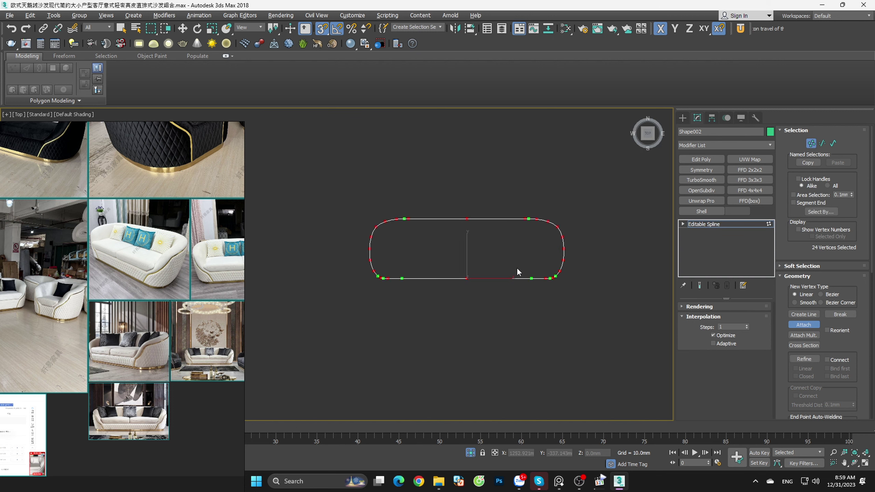
left_click(803, 324)
key("w")
key("F6")
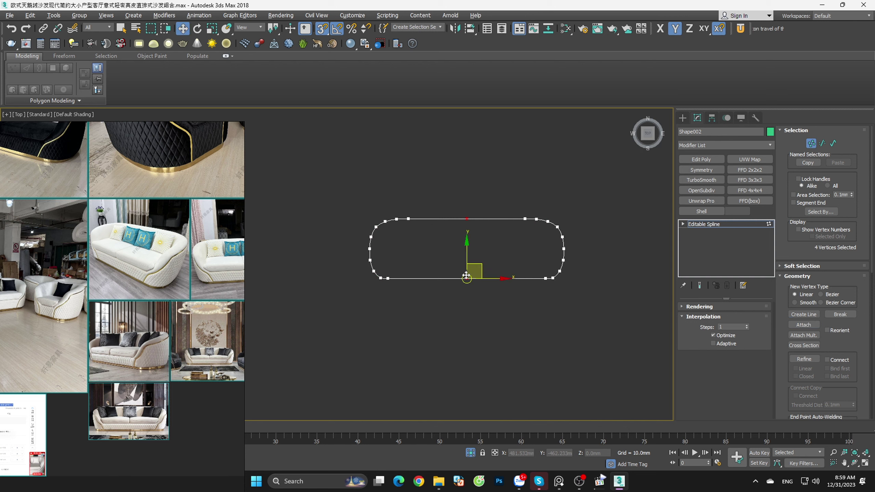
right_click(464, 268)
left_click(441, 336)
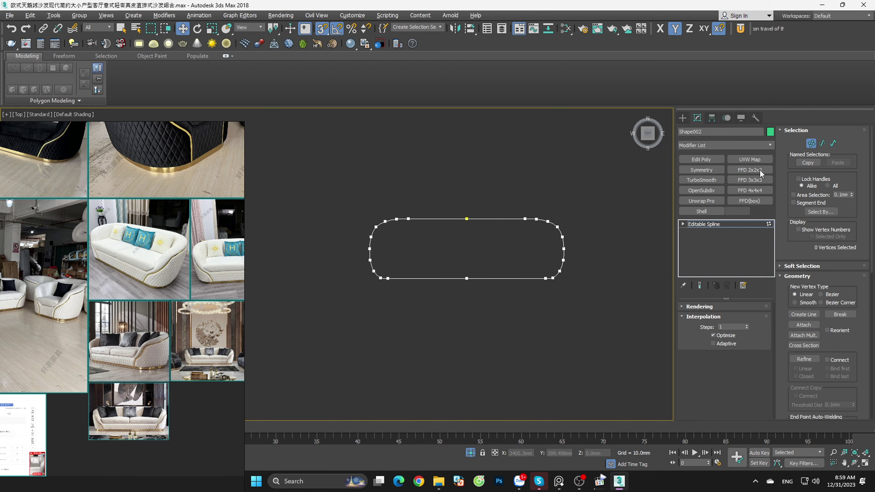
left_click(810, 144)
key("F5")
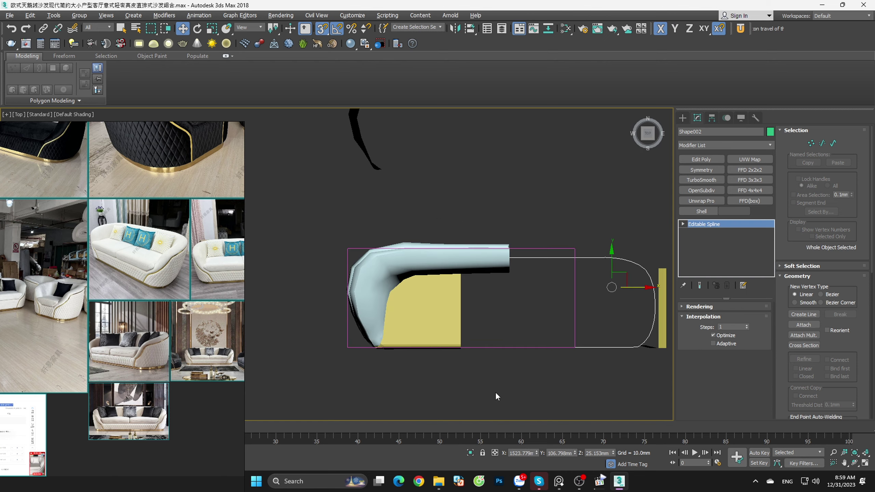
Step: In wireframe, select the ten vertices at the outline's right end, then leave vertex editing
mouse_move(495, 391)
middle_mouse_down("alt")
mouse_move(539, 342)
mouse_move(531, 294)
mouse_move(543, 222)
mouse_move(519, 284)
mouse_move(569, 350)
middle_mouse_up("alt")
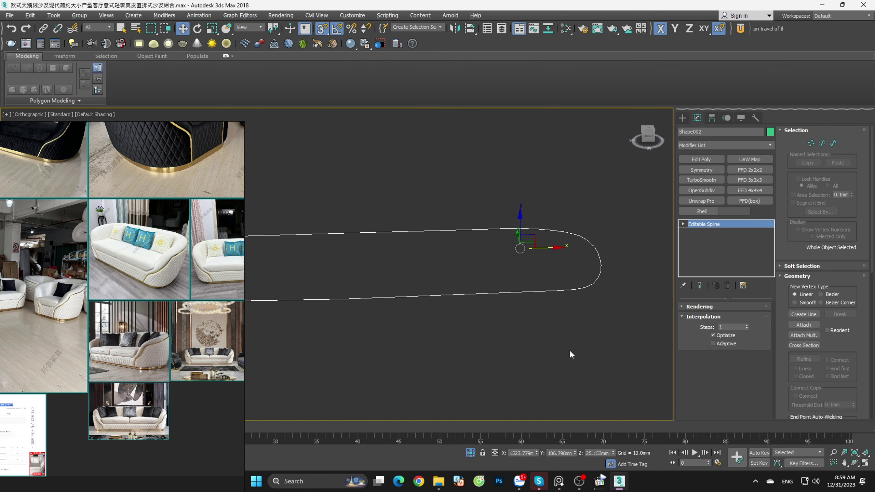
key("t")
scroll(550, 323, "down", 3)
key("1")
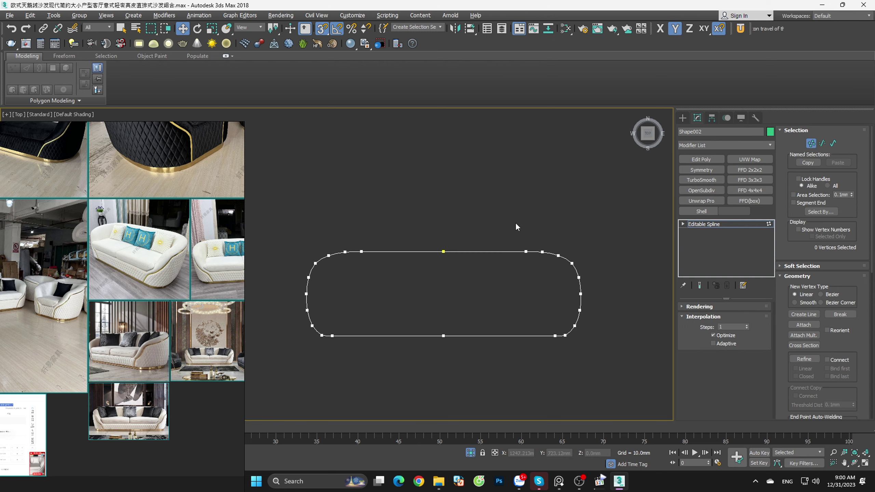
left_click(472, 451)
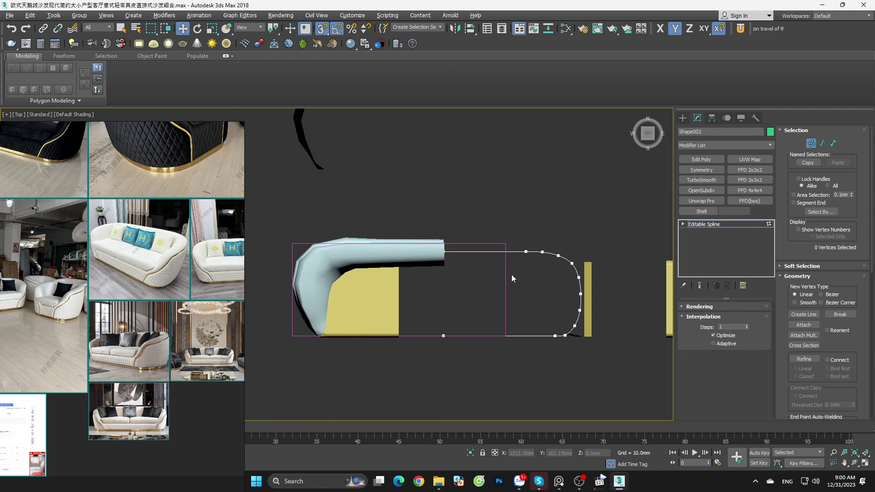
key("F3")
left_click_drag(478, 222, 591, 382)
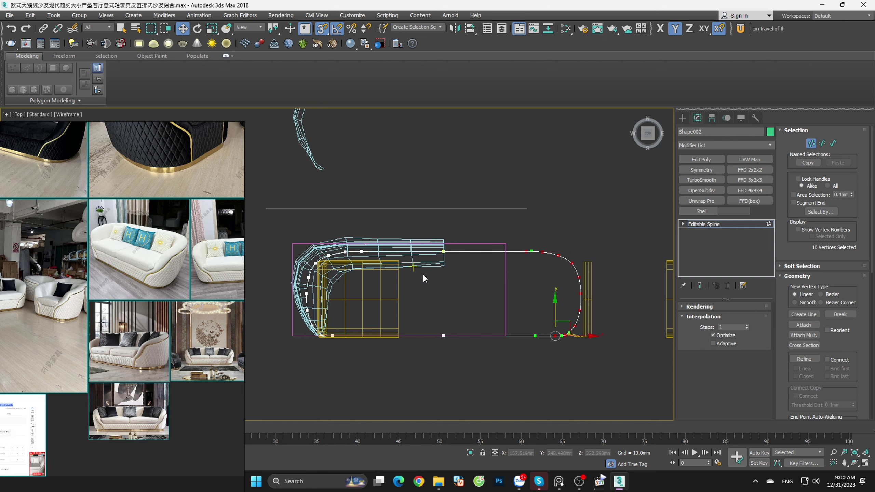
left_click(703, 224)
left_click(635, 186)
scroll(342, 263, "up", 3)
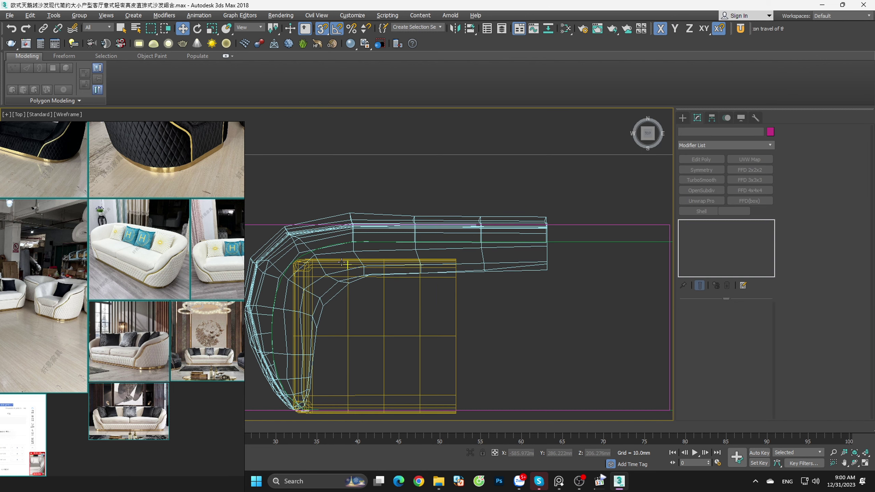
Step: Collapse Cylinder001's modifier stack to Editable Poly, confirming with Yes
left_click(485, 272)
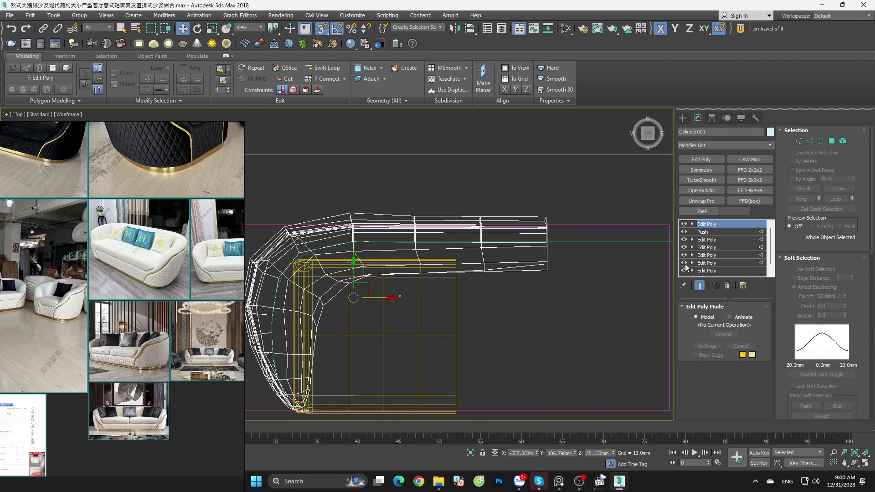
right_click(712, 225)
left_click(742, 307)
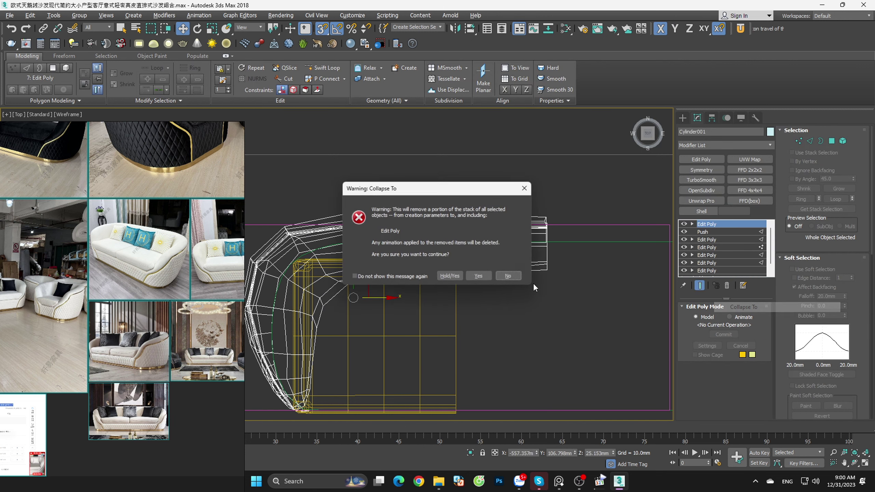
left_click(476, 276)
left_click(511, 265)
middle_click_drag(512, 265, 523, 261, "alt")
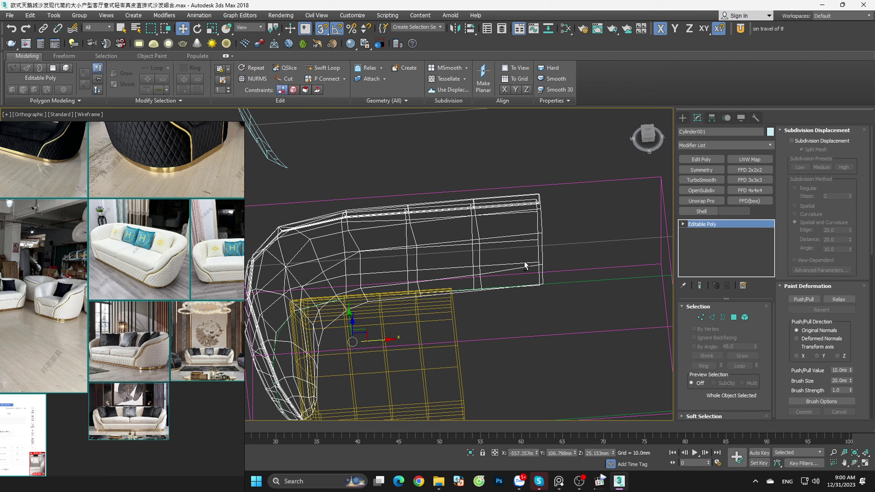
key("F3")
mouse_move(531, 294)
middle_mouse_down("alt")
mouse_move(524, 308)
mouse_move(658, 153)
middle_mouse_up("alt")
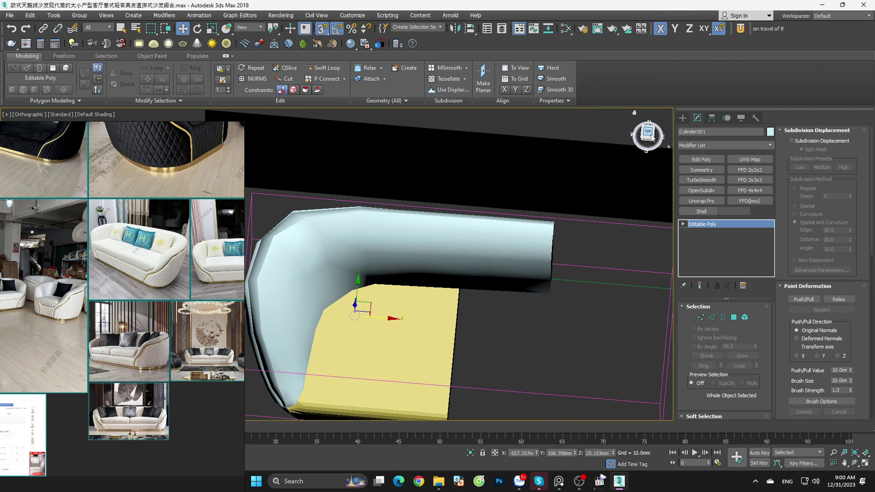
Step: Select the arm's 52 straight-end vertices and pull an FFD 2x2x2 lattice's right end inward
left_click(650, 137)
key("F3")
key("1")
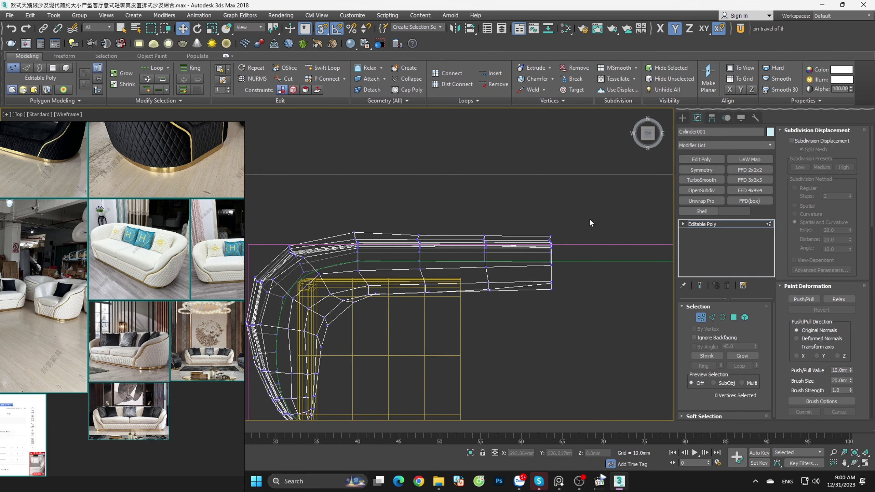
left_click_drag(443, 319, 384, 348)
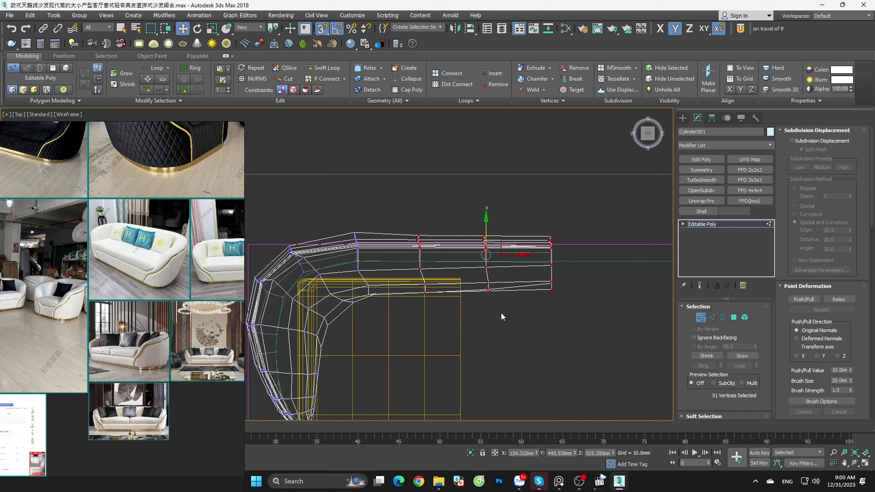
left_click_drag(593, 333, 588, 307)
left_click_drag(388, 179, 396, 186)
left_click(752, 170)
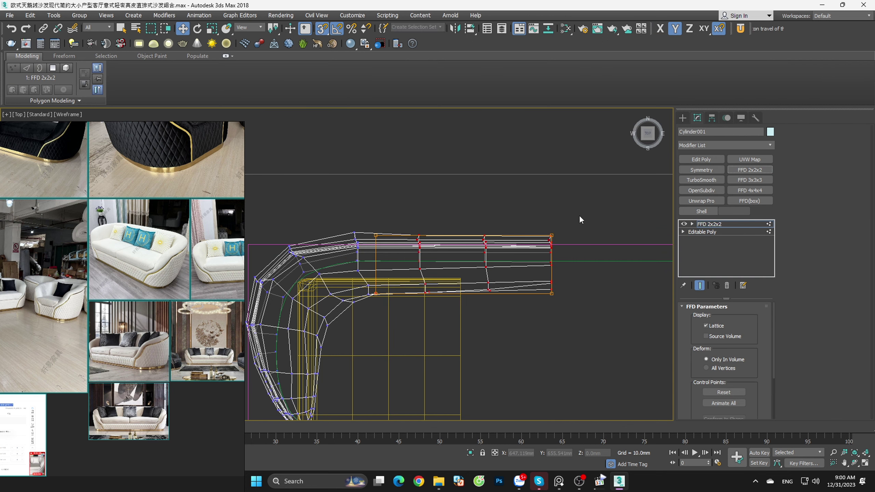
left_click_drag(579, 268, 469, 297)
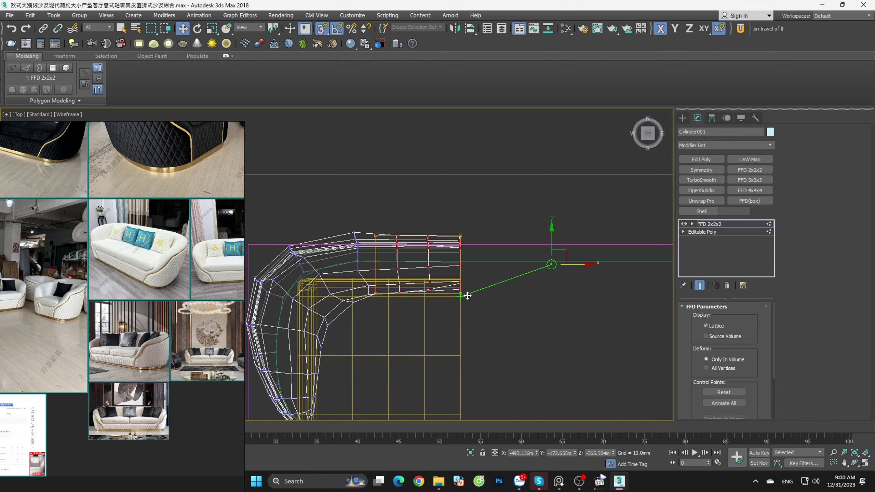
mouse_move(468, 297)
middle_mouse_down("alt")
mouse_move(502, 274)
mouse_move(461, 291)
mouse_move(515, 299)
middle_mouse_up("alt")
key("F3")
Step: Navigate around the scene, checking the sofa pieces and seat box from the front
left_click(544, 328)
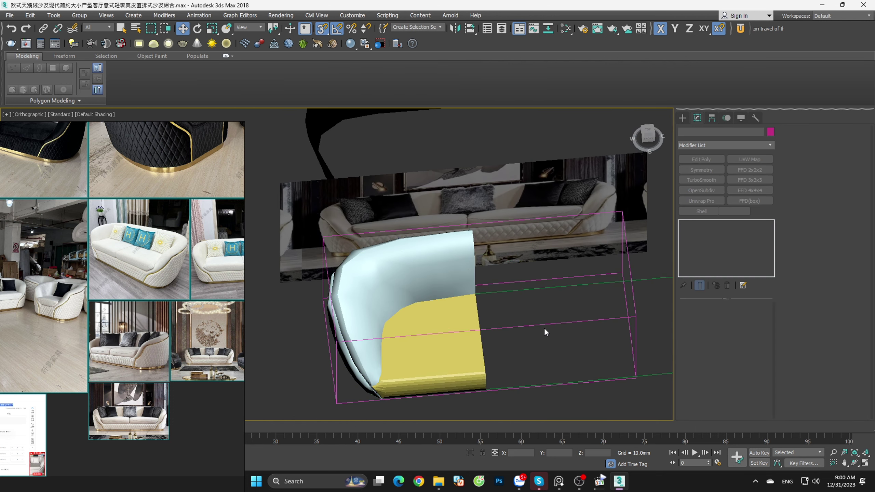
key("t")
mouse_move(268, 281)
middle_mouse_down("alt")
mouse_move(498, 329)
mouse_move(464, 304)
mouse_move(467, 326)
mouse_move(574, 348)
middle_mouse_up("alt")
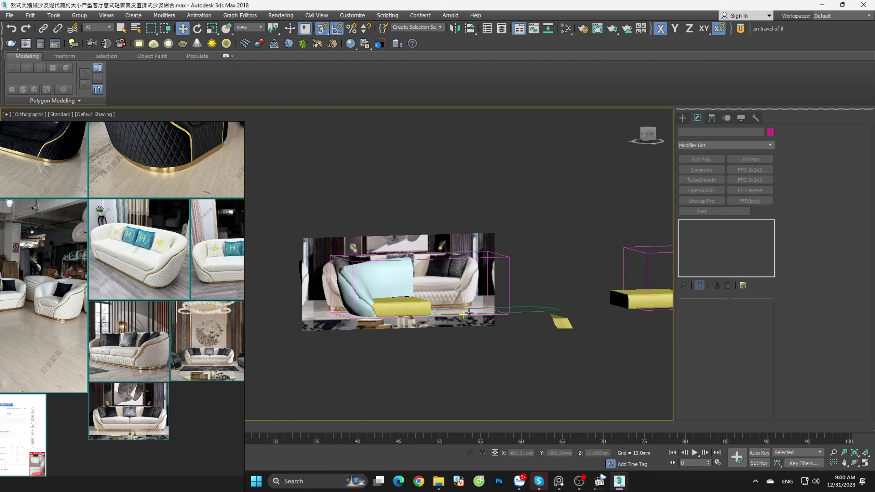
key("f")
scroll(491, 276, "down", 3)
left_click_drag(387, 205, 597, 360)
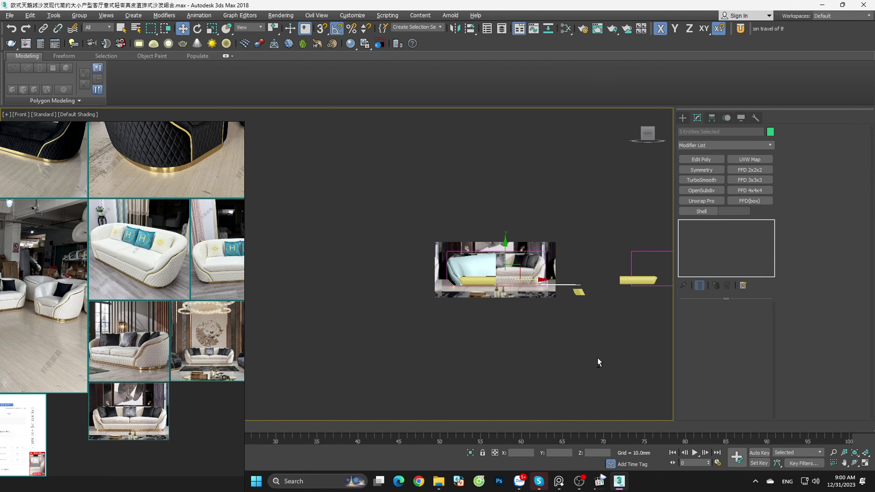
middle_click_drag(596, 361, 606, 351, "alt")
scroll(631, 257, "up", 5)
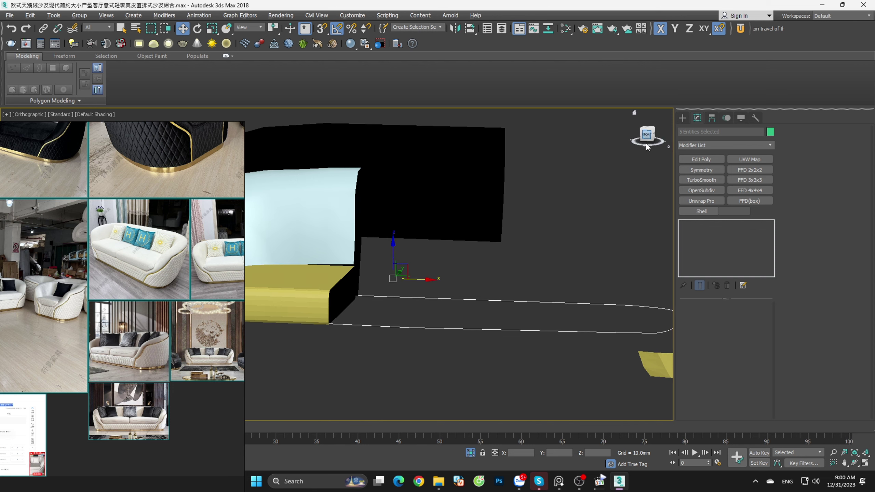
scroll(611, 217, "down", 3)
left_click(610, 217)
Step: Select the seat box and sofa body with edged faces, and add Edit Poly to Cylinder001
scroll(583, 298, "down", 3)
middle_click_drag(576, 330, 609, 244, "alt")
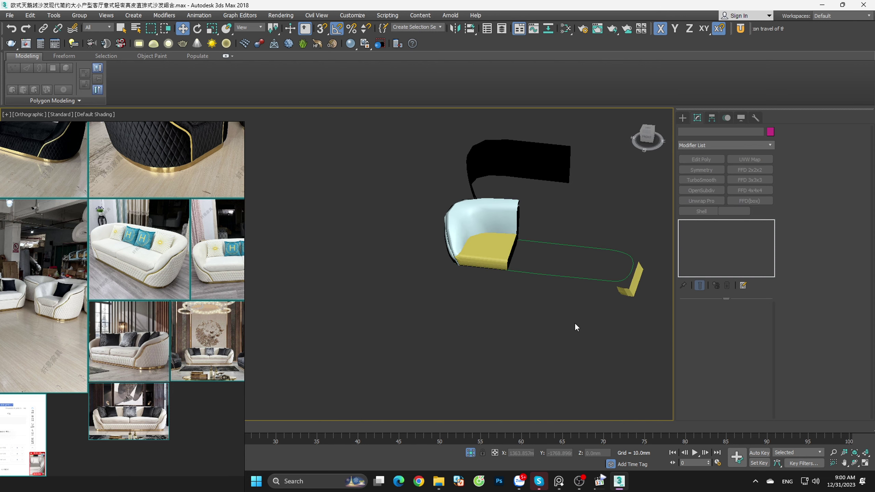
scroll(486, 275, "up", 3)
left_click(486, 275)
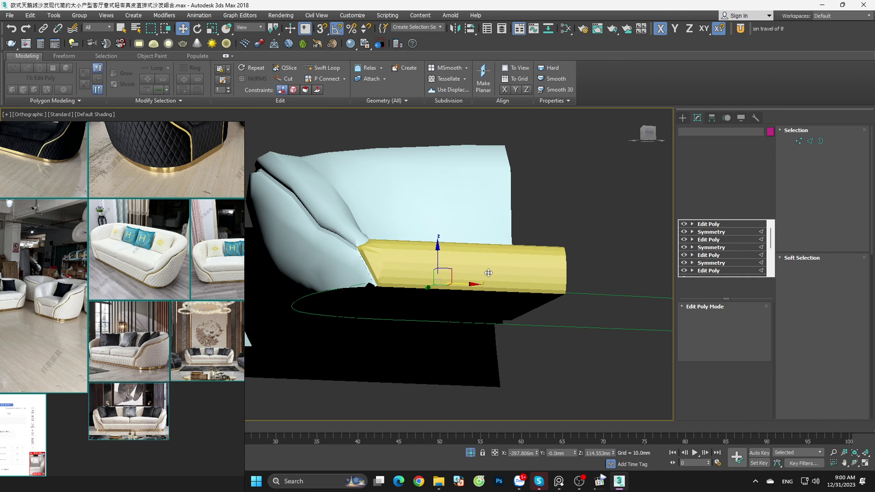
key("F4")
mouse_move(486, 275)
middle_mouse_down("alt")
mouse_move(573, 299)
mouse_move(575, 279)
mouse_move(557, 308)
mouse_move(533, 276)
mouse_move(548, 306)
middle_mouse_up("alt")
left_click(533, 276, "ctrl")
scroll(533, 276, "down", 1)
left_click(648, 136)
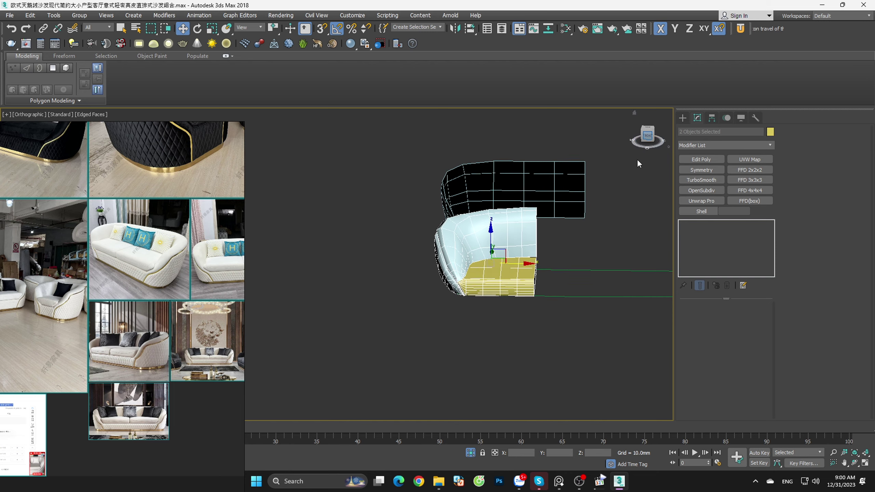
scroll(550, 236, "up", 5)
left_click(551, 238)
Step: Select the open border along the sofa body's edge in the front view
scroll(551, 238, "down", 5)
left_click_drag(646, 135, 650, 139)
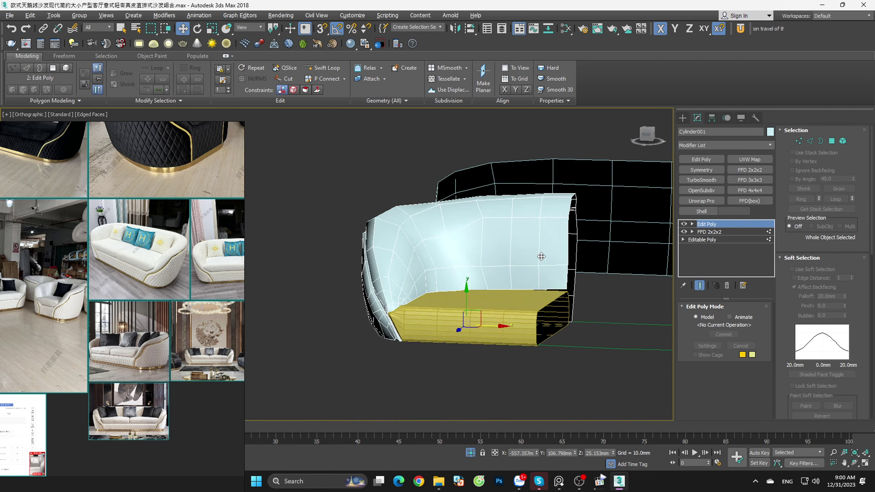
left_click(649, 139)
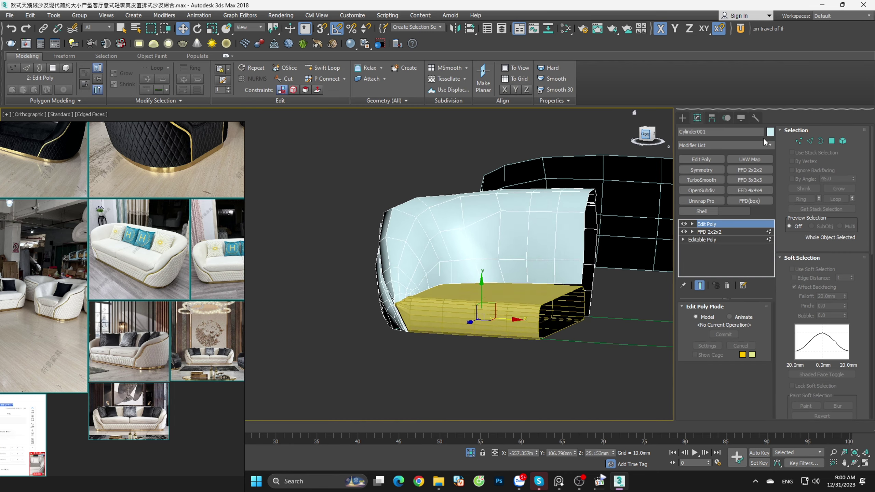
scroll(639, 167, "up", 3)
key("3")
left_click(606, 190)
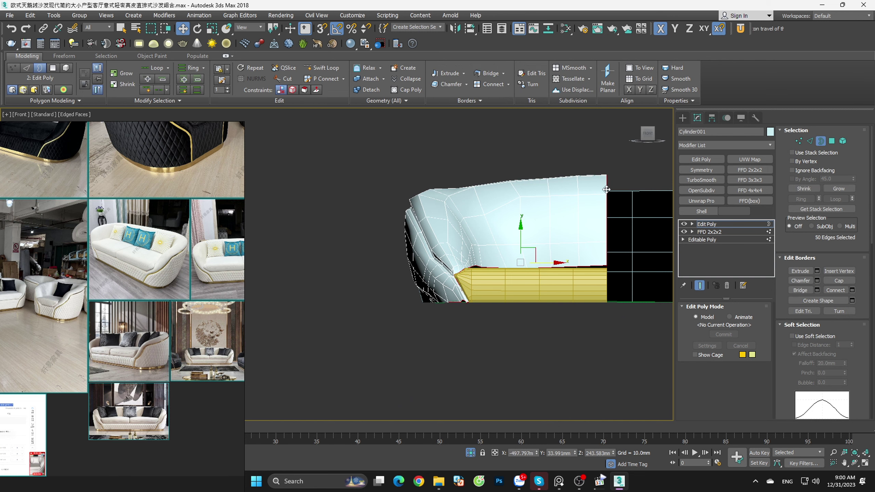
left_click(809, 140)
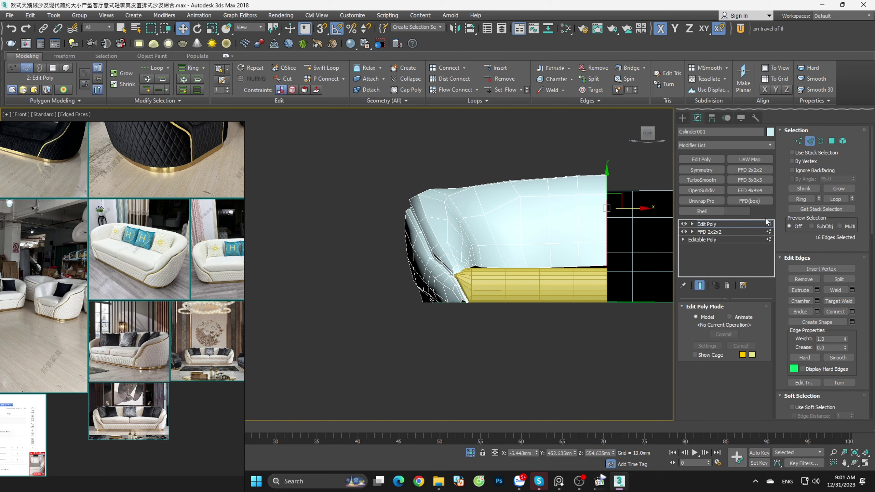
Step: Add Symmetry on the Y axis with Flip, then place a new Edit Poly below it
left_click(701, 170)
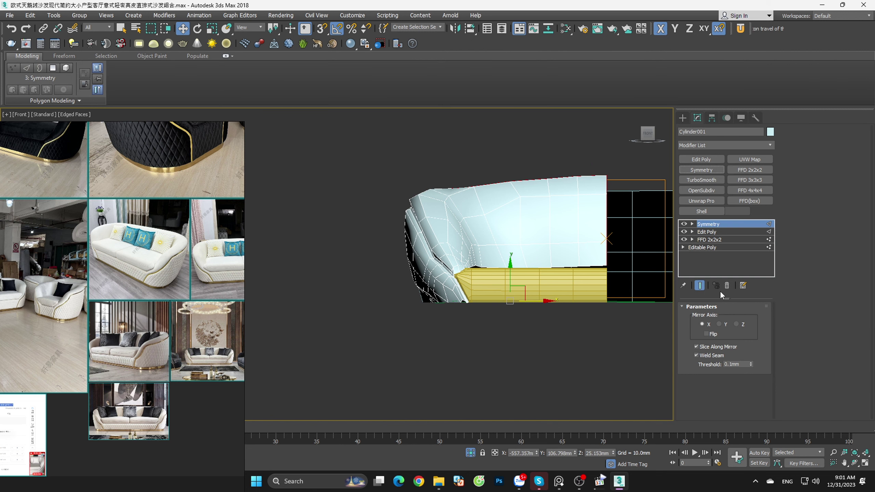
left_click(719, 324)
left_click(706, 334)
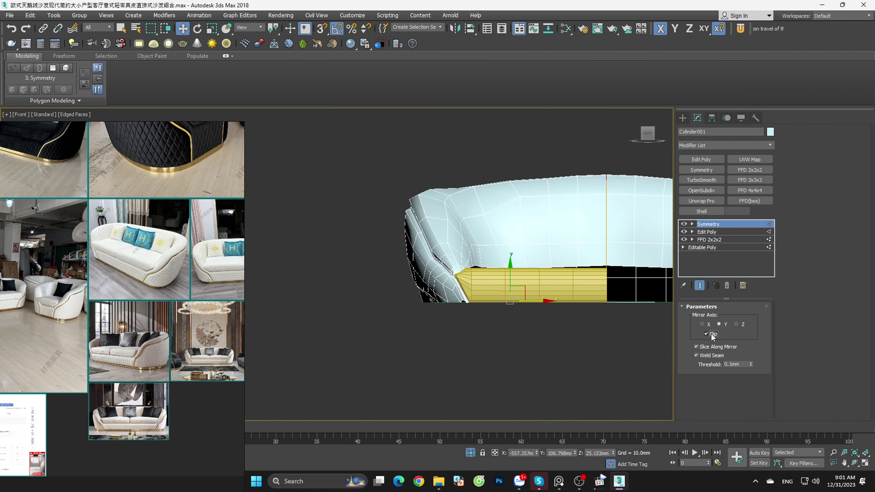
middle_click_drag(601, 317, 576, 351, "alt")
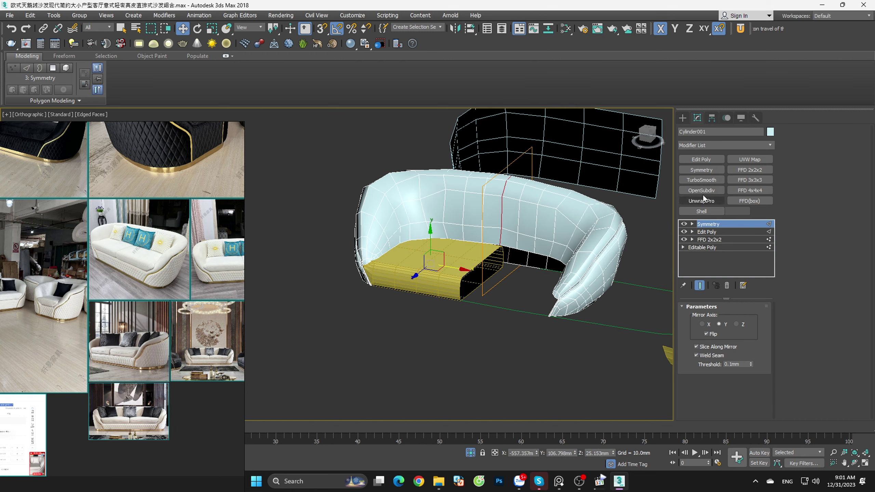
left_click(713, 160)
left_click_drag(709, 240, 709, 237)
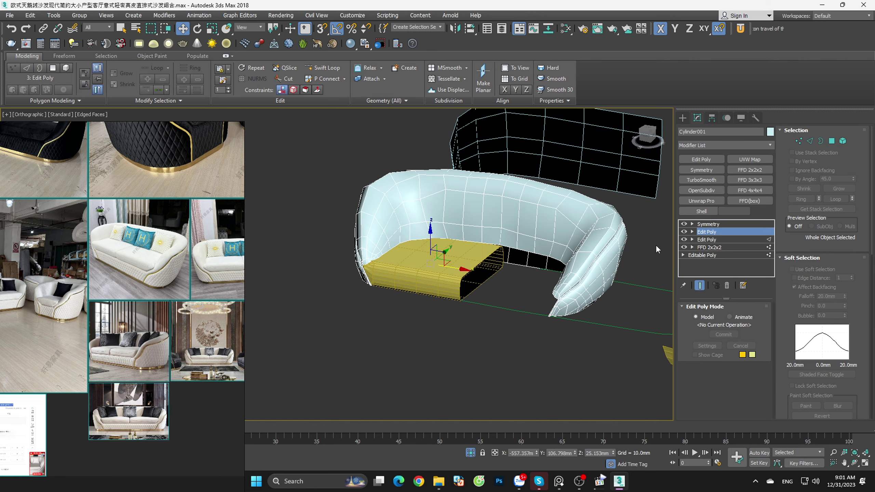
mouse_move(655, 244)
middle_mouse_down("alt")
mouse_move(549, 285)
mouse_move(537, 343)
middle_mouse_up("alt")
left_click(537, 343)
Step: Collapse the seat Box003's entire modifier stack to Editable Poly
left_click(487, 280)
scroll(517, 291, "up", 2)
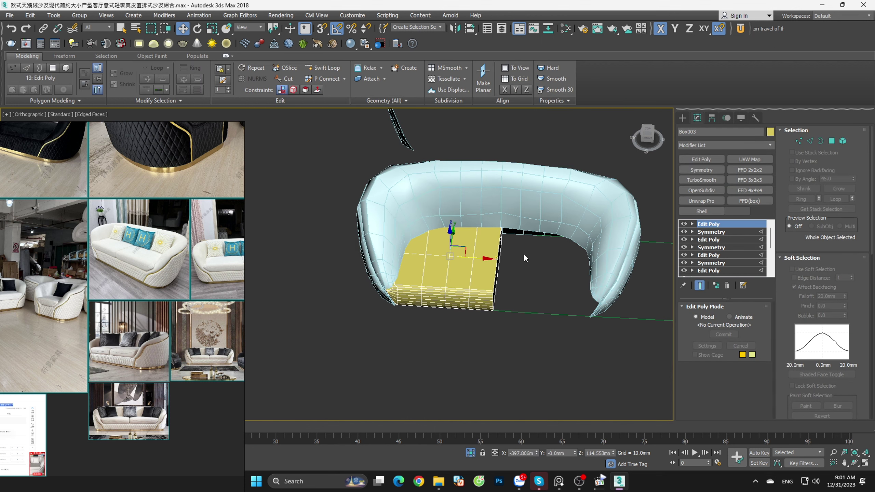
scroll(524, 258, "down", 3)
right_click(705, 225)
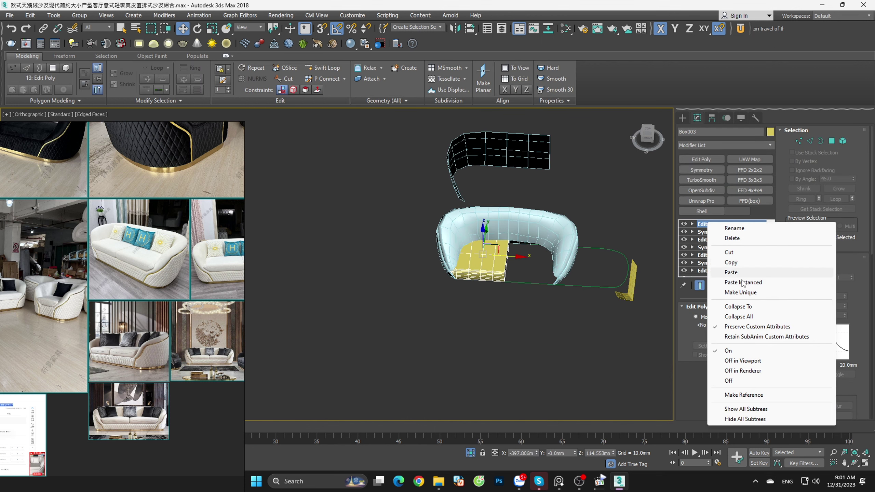
left_click(744, 317)
left_click(493, 263)
Step: Add a Symmetry modifier to Box003 mirroring across X with Flip enabled
left_click(537, 320)
scroll(504, 264, "up", 3)
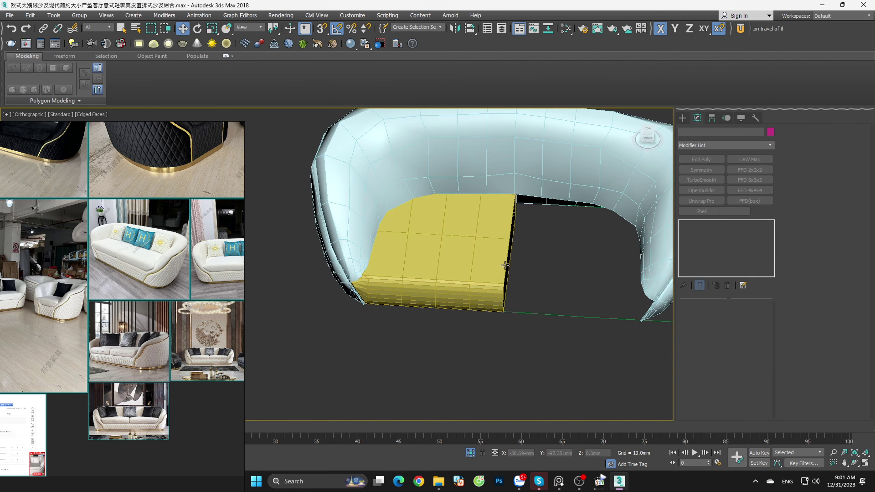
left_click(505, 264)
middle_click_drag(505, 264, 537, 248, "alt")
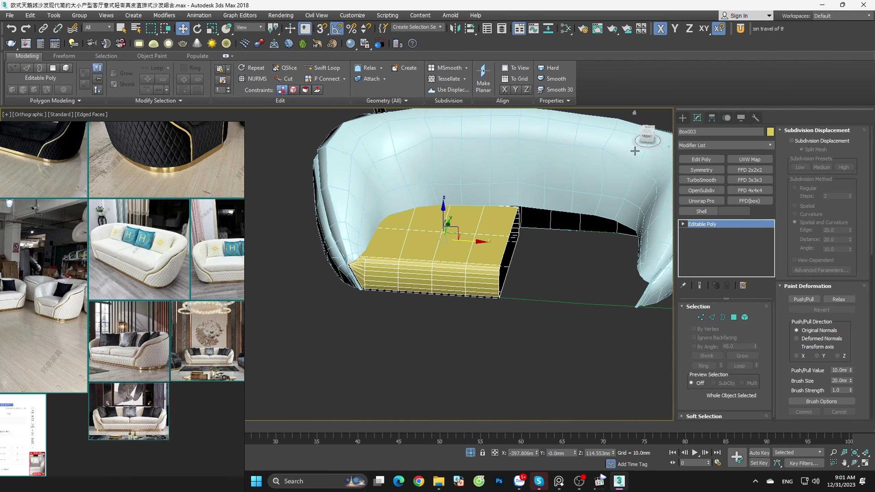
left_click(646, 137)
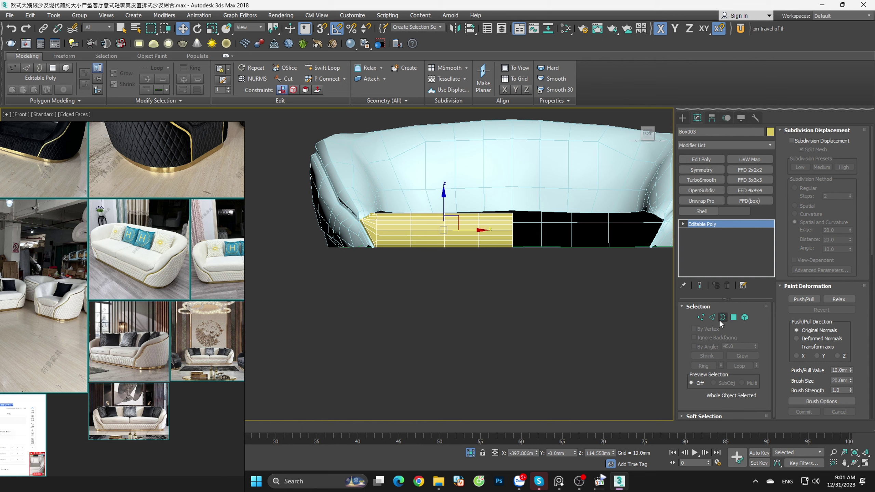
left_click(722, 317)
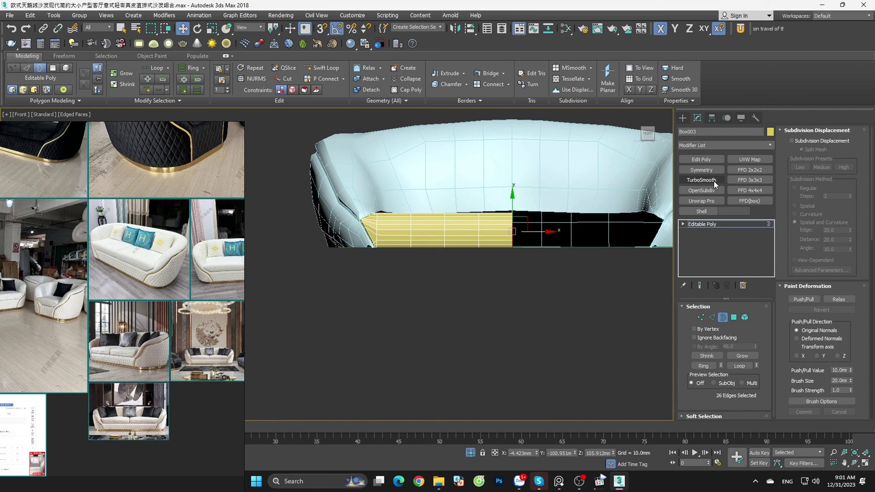
left_click(711, 170)
left_click(718, 324)
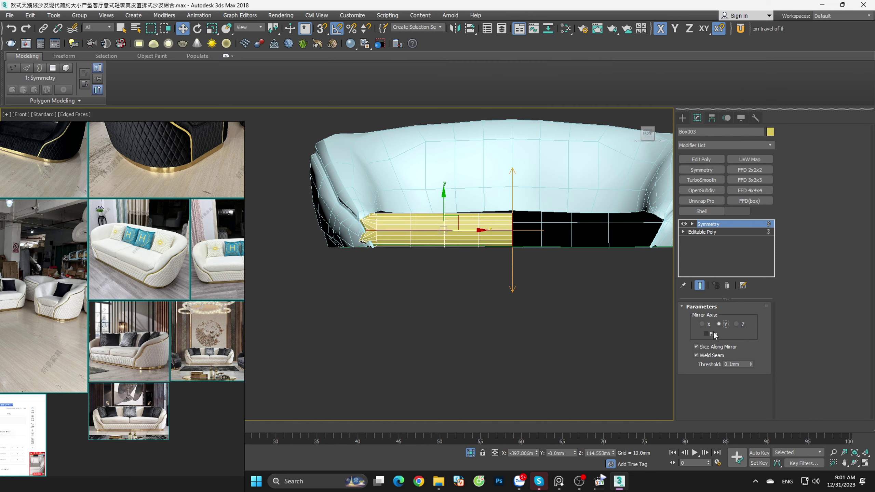
left_click(709, 333)
left_click(707, 323)
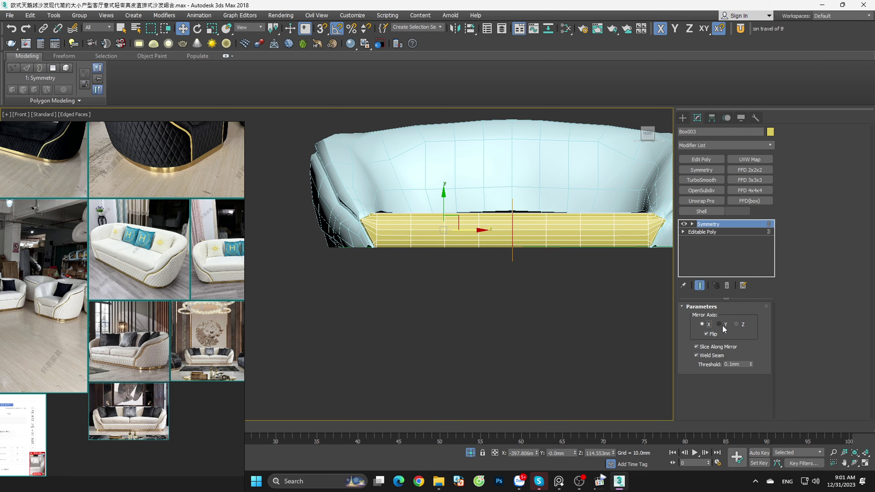
middle_click_drag(617, 307, 633, 305, "alt")
Step: Add an Edit Poly modifier to the seat, then select the sofa body Cylinder001
left_click(704, 160)
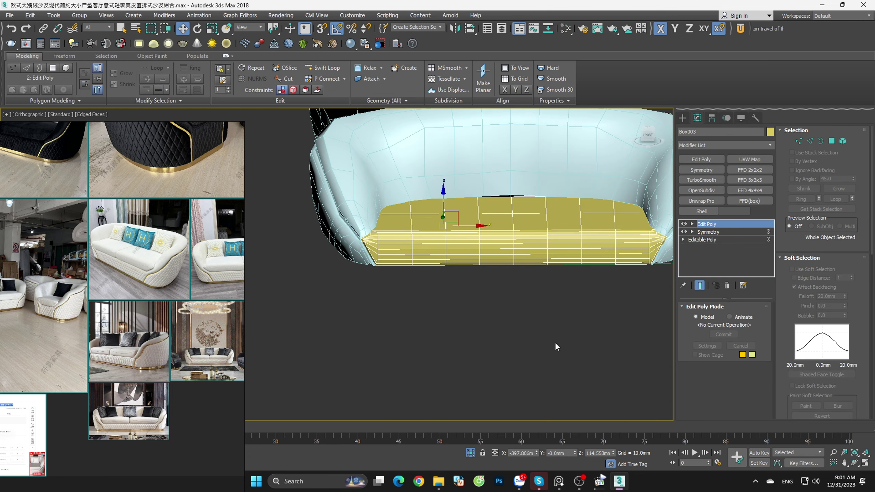
left_click(520, 332)
scroll(520, 332, "down", 3)
mouse_move(520, 333)
middle_mouse_down("alt")
mouse_move(555, 344)
mouse_move(515, 233)
mouse_move(499, 234)
mouse_move(553, 261)
middle_mouse_up("alt")
left_click(504, 261)
Step: Convert the green outline Shape002 from Editable Spline to Editable Poly
left_click(555, 282)
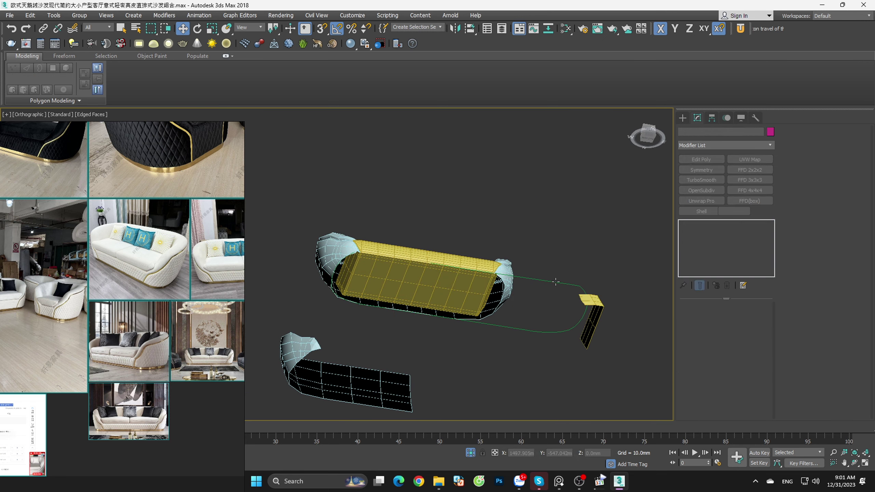
right_click(555, 283)
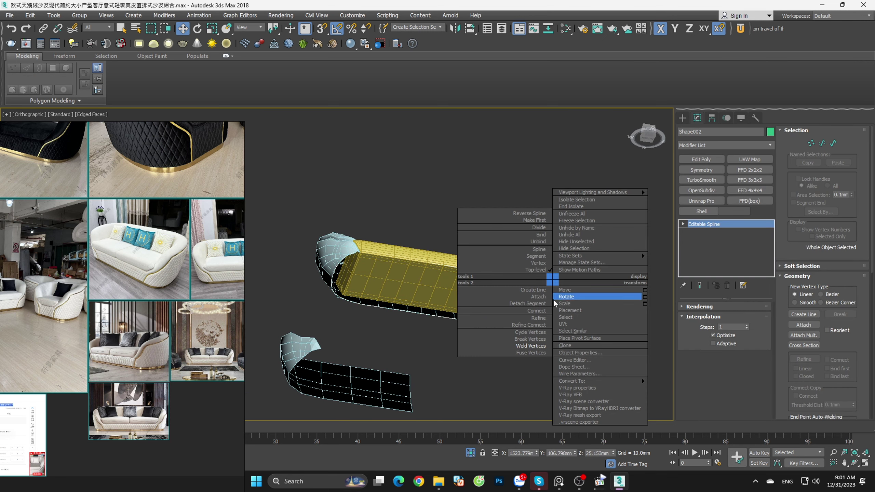
left_click(697, 228)
right_click(697, 227)
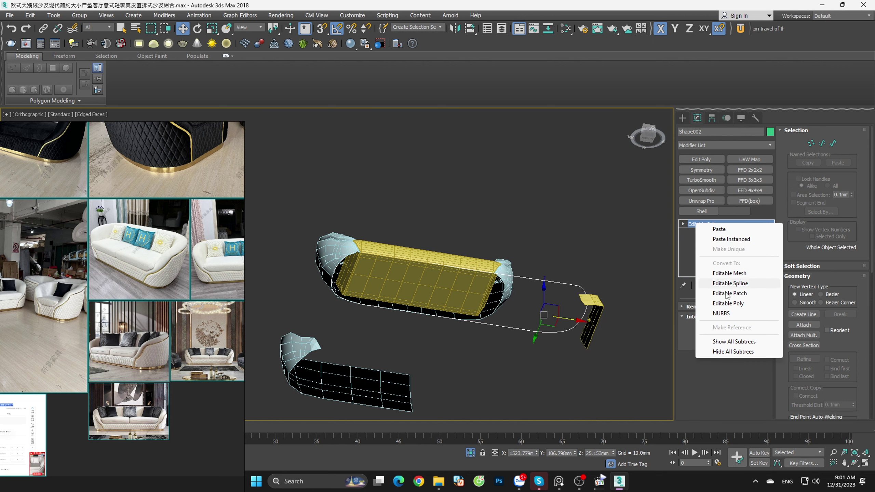
left_click(719, 297)
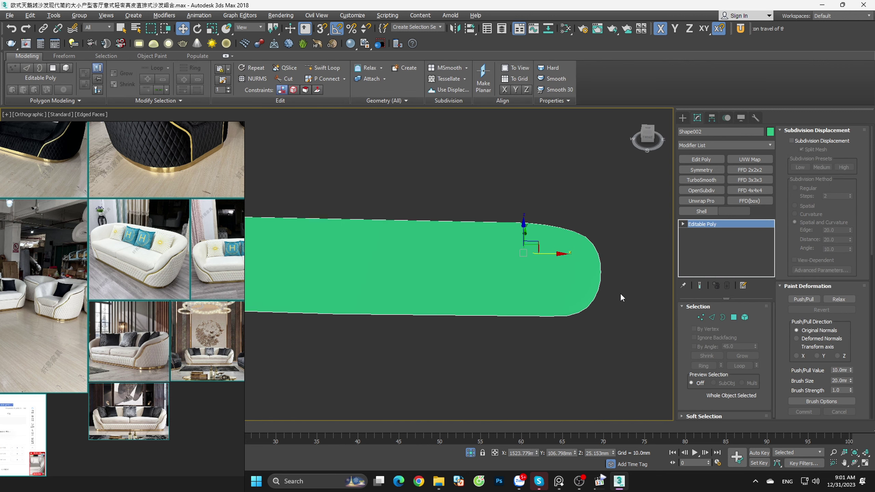
Step: Frame Shape002 in Top view with edged faces and select its single polygon
key("t")
key("z")
key("F4")
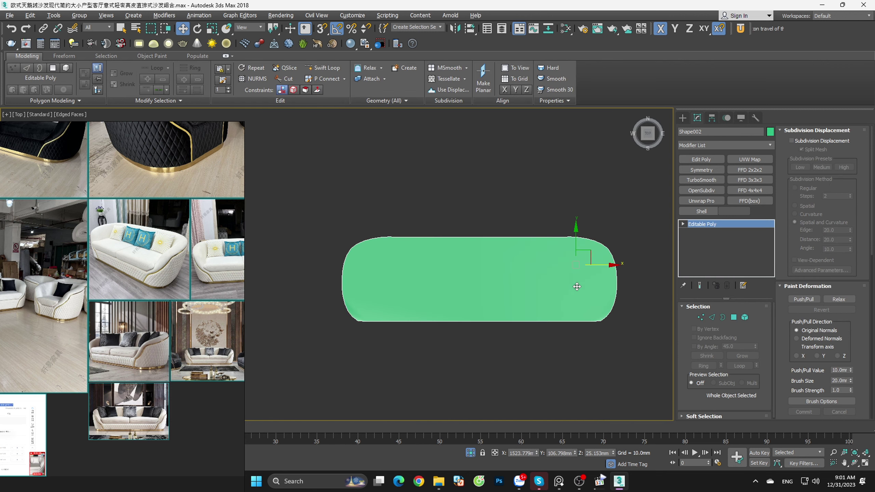
left_click(735, 316)
left_click(462, 275)
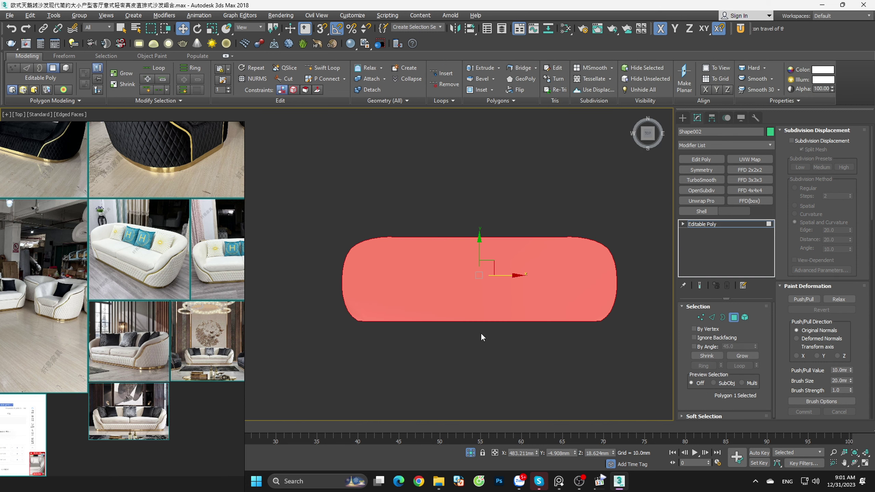
Step: Inset a thin border around the polygon and delete the inner inset polygon
key("shift+i")
left_click_drag(435, 268, 437, 271)
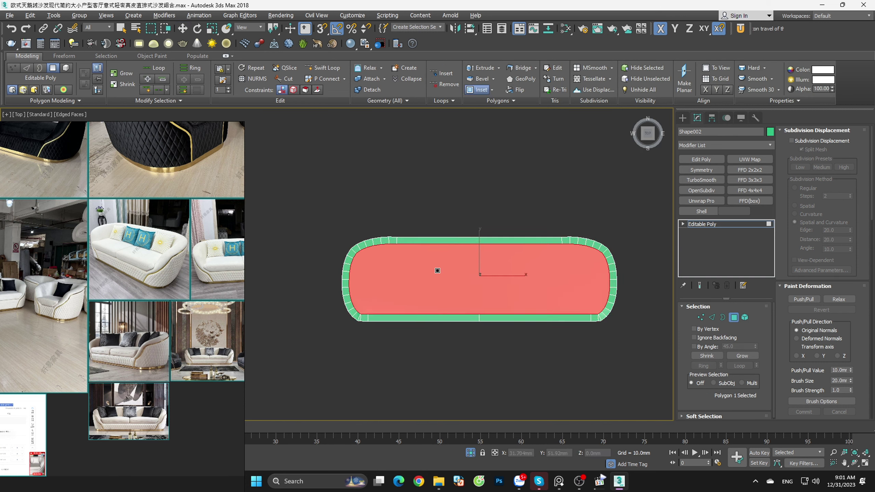
scroll(381, 284, "up", 2)
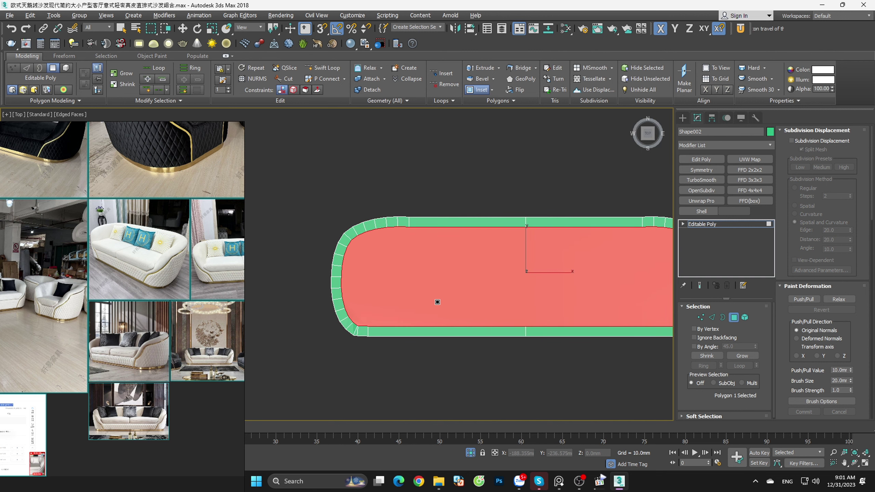
key("Delete")
scroll(400, 295, "up", 1)
Step: Box-select the right end of the rim band and delete it
key("1")
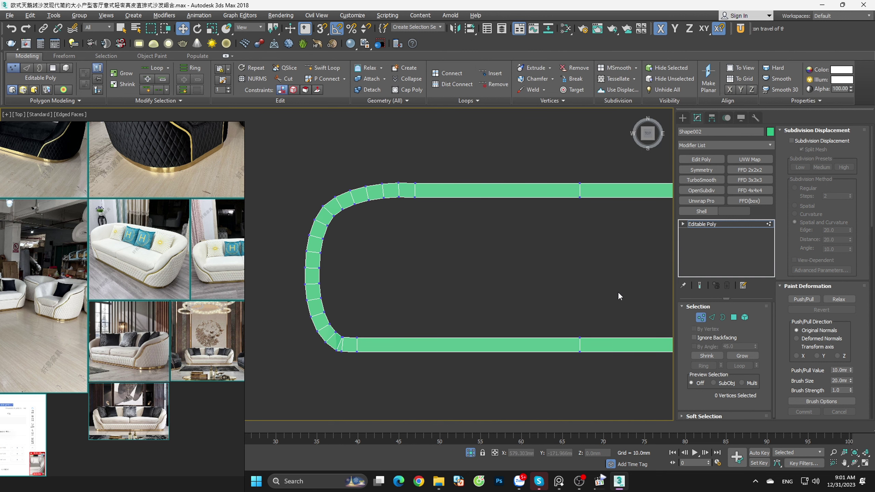
scroll(350, 347, "up", 3)
key("2")
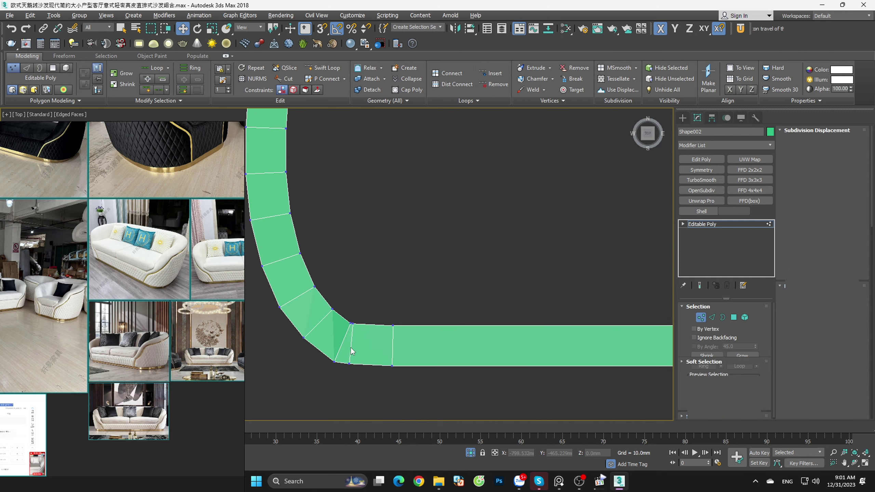
left_click(350, 347)
scroll(376, 347, "up", 1)
left_click(376, 347)
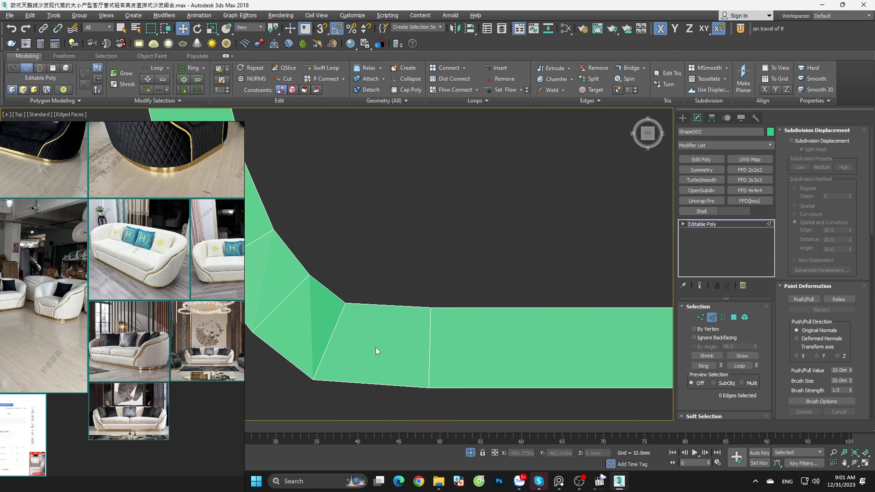
scroll(376, 347, "down", 3)
scroll(413, 328, "down", 2)
scroll(446, 302, "down", 2)
scroll(509, 273, "up", 1)
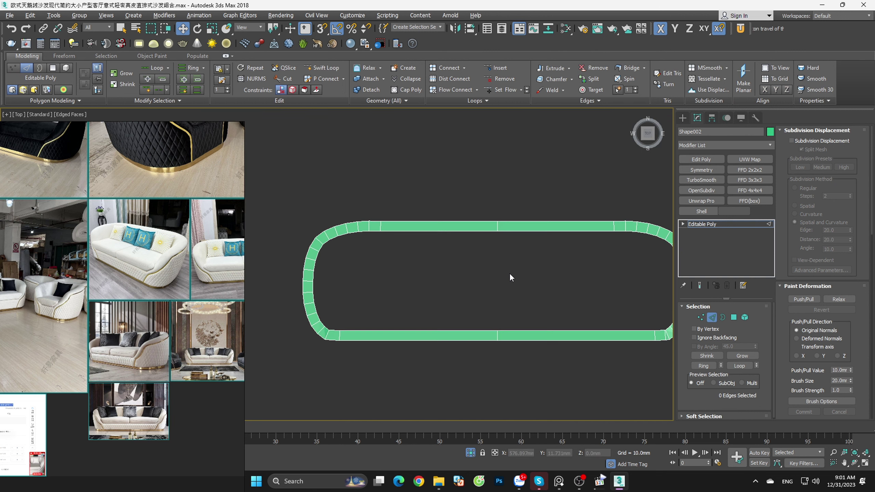
scroll(395, 241, "up", 1)
scroll(396, 228, "down", 1)
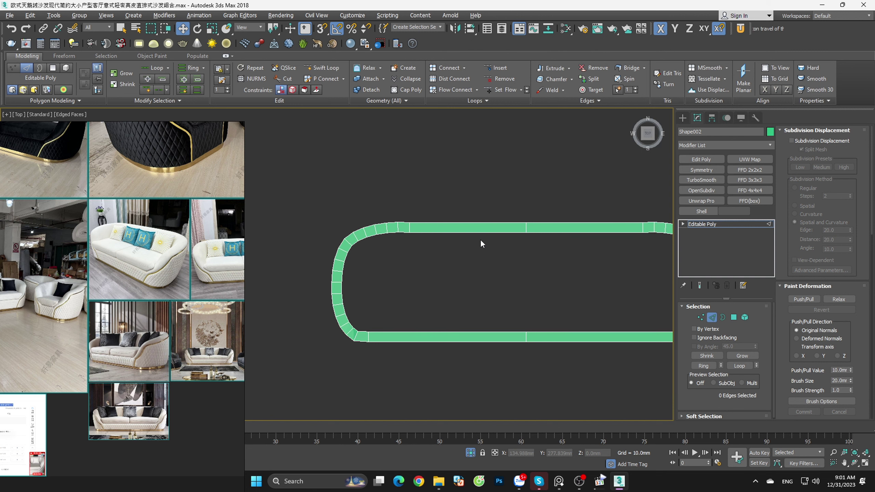
scroll(480, 239, "down", 2)
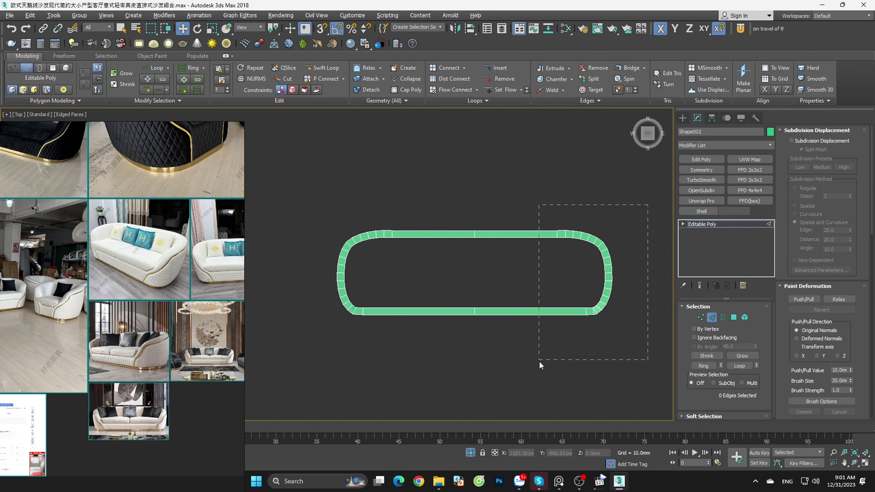
left_click_drag(538, 361, 550, 361)
key("Delete")
Step: Return to the full scene in wireframe and select vertices along the sofa's centre line
left_click(470, 452)
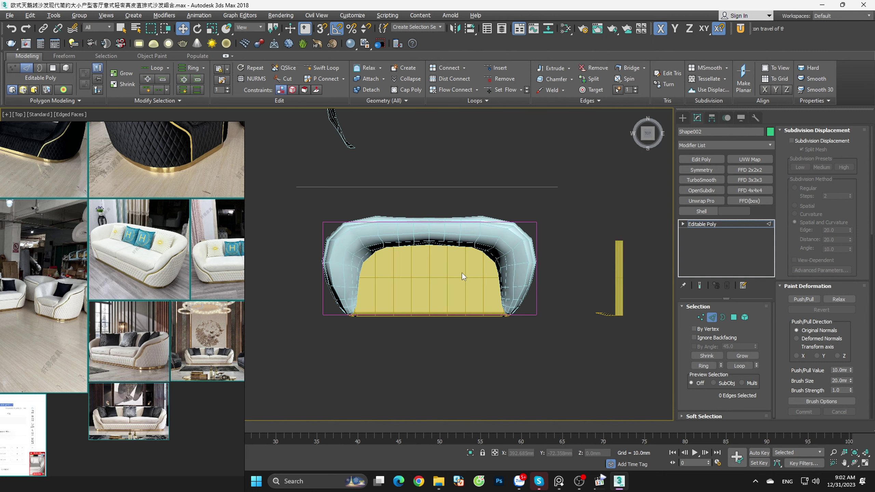
scroll(462, 273, "up", 1)
key("F3")
key("1")
left_click_drag(524, 375, 436, 133)
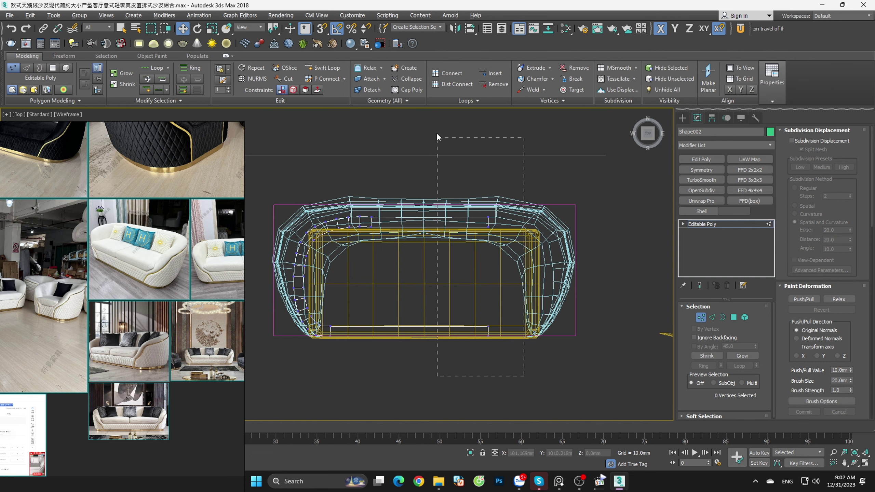
scroll(462, 240, "up", 1)
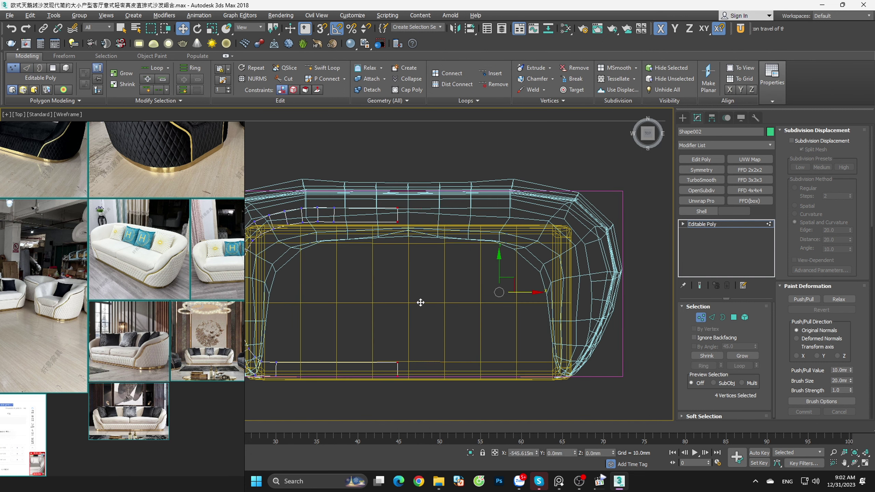
Step: Clear the vertex selection and review the C-shaped outline from front, top and tilted views
mouse_move(414, 298)
middle_mouse_down("alt")
mouse_move(489, 233)
mouse_move(475, 243)
mouse_move(492, 291)
middle_mouse_up("alt")
left_click(639, 139)
key("t")
scroll(576, 280, "down", 4)
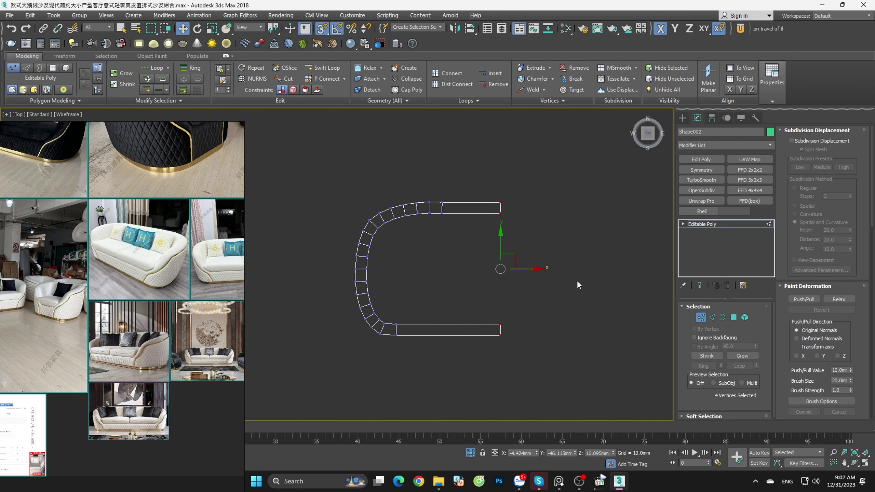
scroll(424, 242, "up", 2)
left_click(431, 241)
scroll(408, 403, "up", 2)
scroll(408, 403, "up", 2)
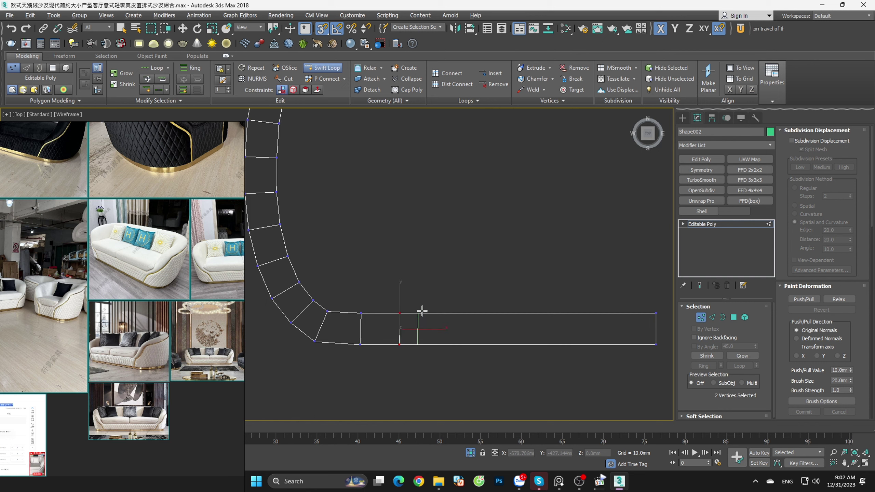
key("w")
scroll(443, 294, "down", 3)
mouse_move(442, 293)
middle_mouse_down("alt")
mouse_move(474, 284)
mouse_move(476, 265)
mouse_move(494, 324)
middle_mouse_up("alt")
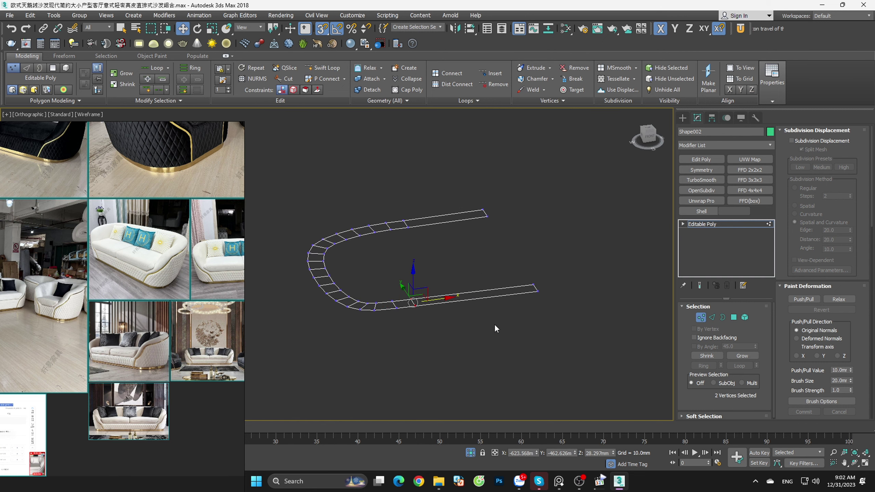
key("t")
scroll(557, 337, "up", 5)
scroll(558, 336, "down", 3)
scroll(558, 336, "up", 2)
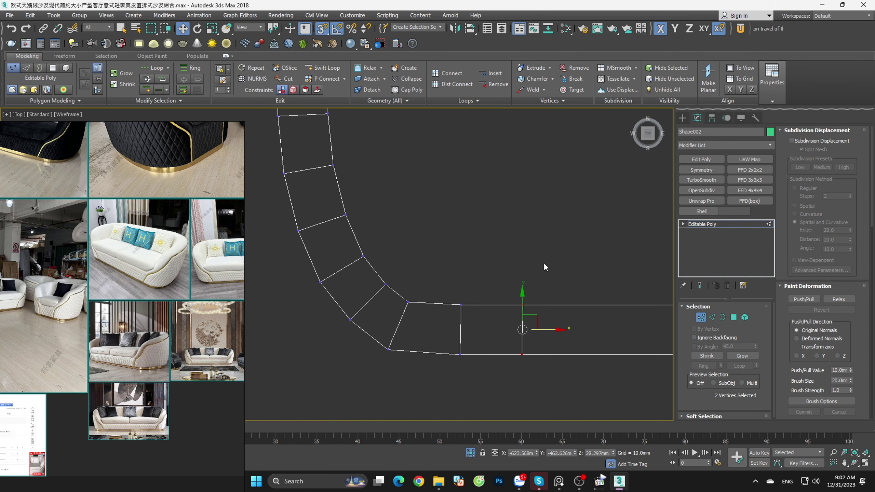
Step: Insert a Swift Loop edge across the strip near the lower straight section
key("shift+alt+w")
scroll(523, 309, "up", 2)
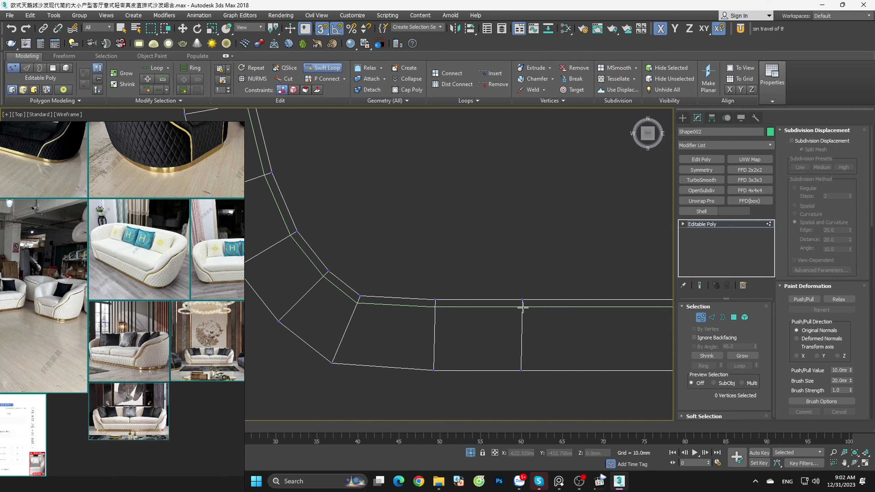
left_click(522, 308)
scroll(441, 357, "down", 2)
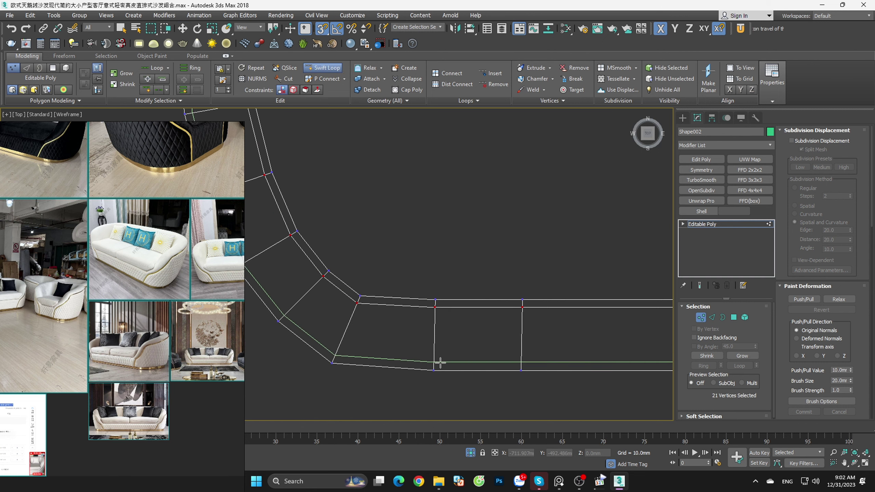
scroll(465, 369, "down", 1)
scroll(521, 315, "down", 4)
key("w")
Step: Exit vertex level on Shape002 and bring the rest of the sofa back into view
middle_click_drag(559, 303, 558, 276, "alt")
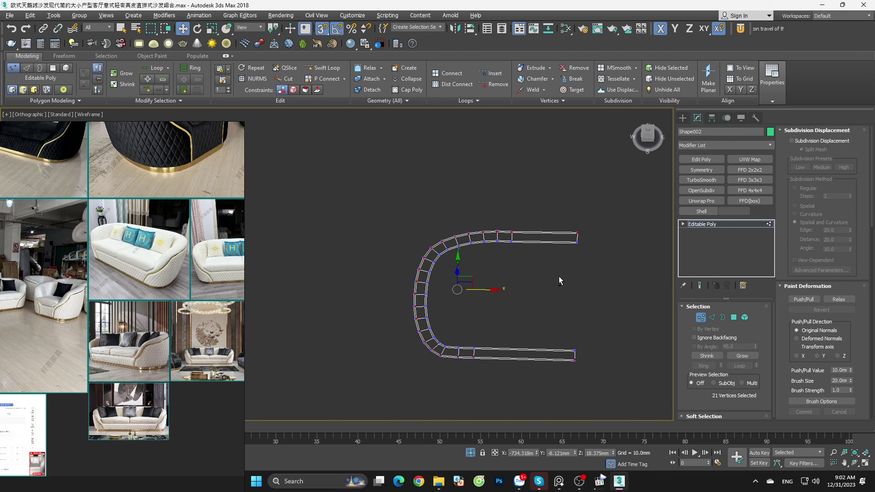
left_click(700, 317)
left_click(472, 454)
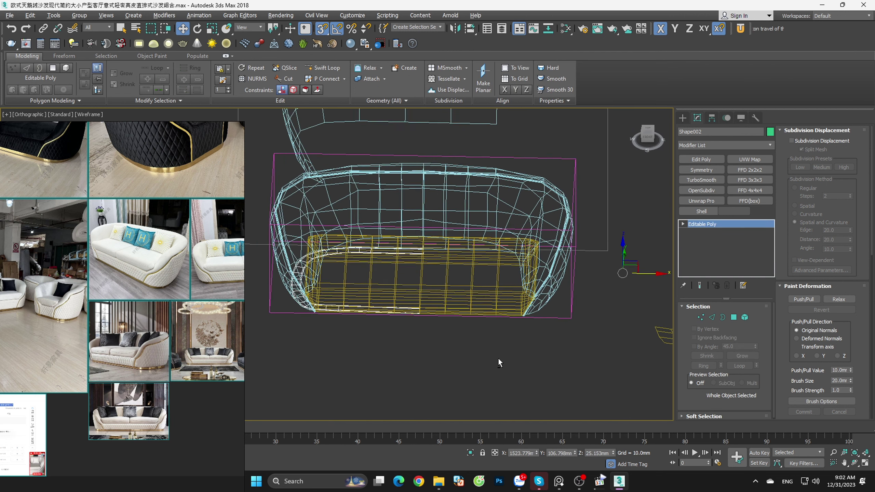
scroll(501, 333, "up", 3)
mouse_move(499, 330)
middle_mouse_down()
mouse_move(487, 329)
mouse_move(535, 344)
mouse_move(511, 362)
middle_mouse_up()
Step: Flatten the outline's vertices onto one level by scaling along Y and aligning them
left_click(645, 144)
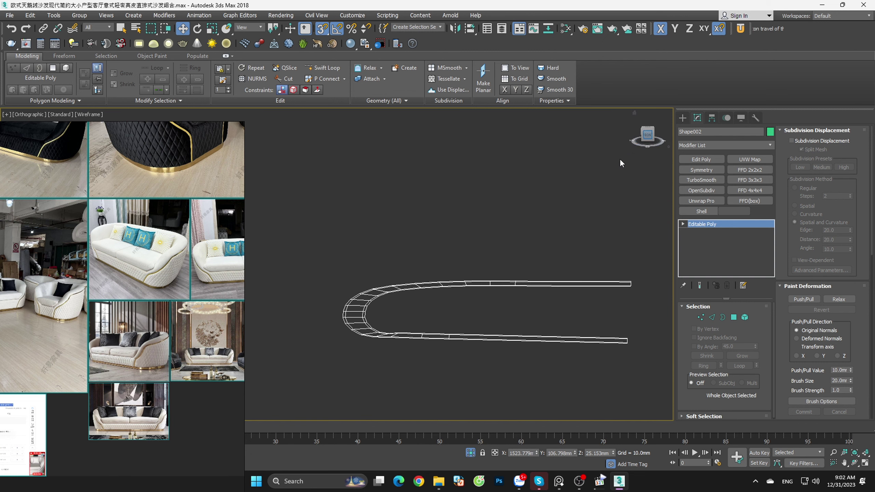
key("1")
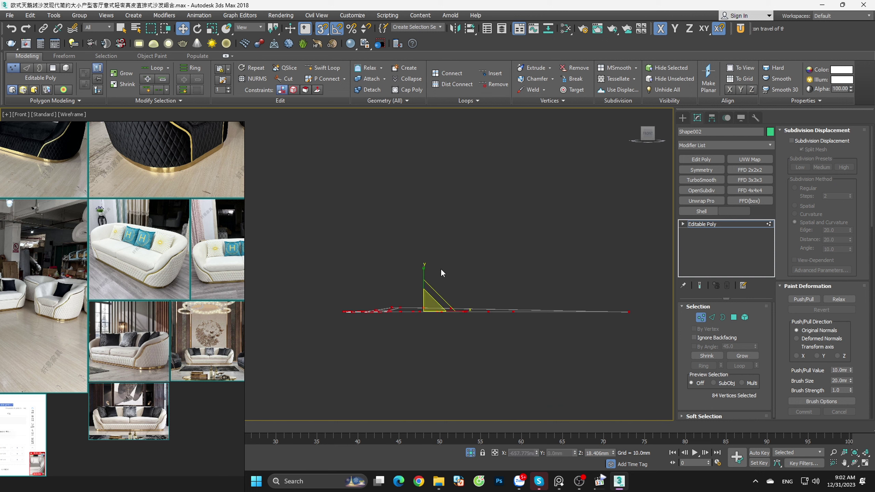
key("r")
key("F6")
left_click_drag(442, 273, 524, 292)
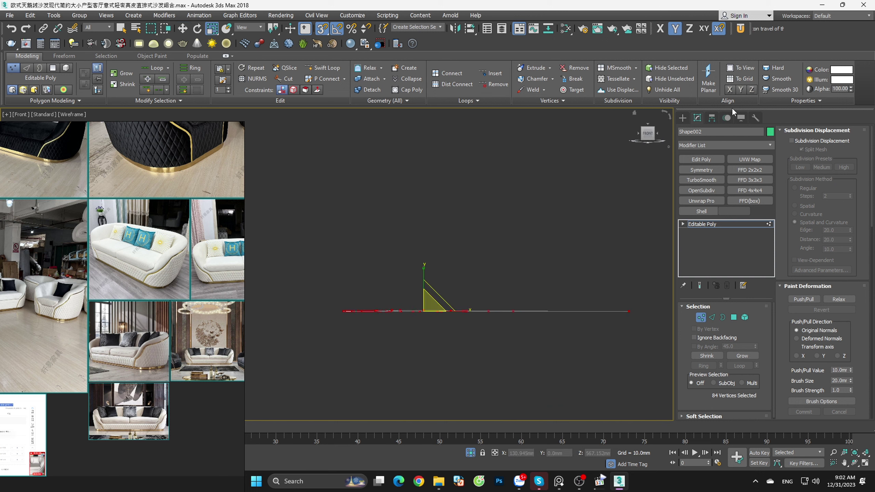
left_click(738, 91)
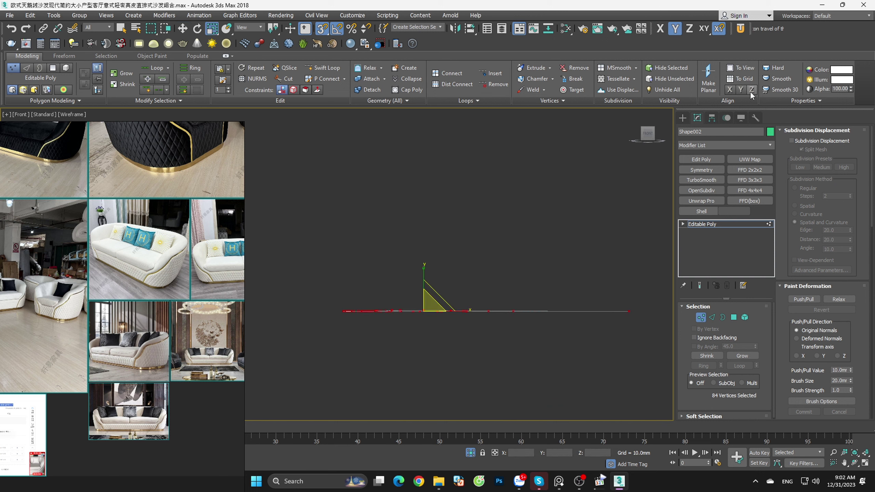
key("w")
key("F5")
Step: Exit vertex editing and view the whole sofa from the front along its bottom
mouse_move(516, 275)
middle_mouse_down("alt")
mouse_move(475, 354)
mouse_move(501, 336)
middle_mouse_up("alt")
left_click(501, 336)
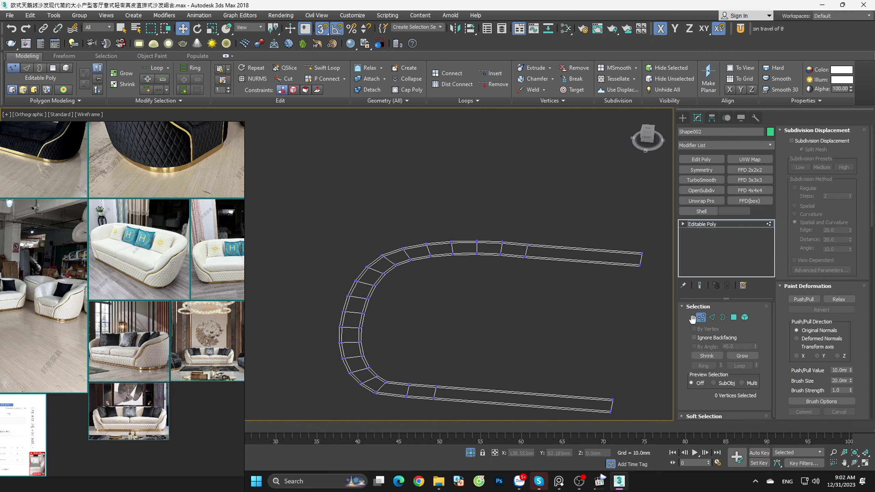
left_click(700, 318)
key("f")
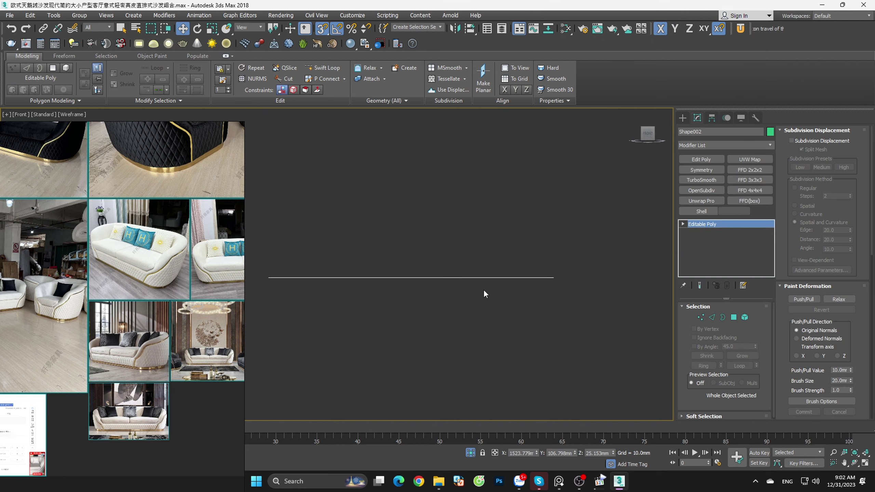
left_click(470, 452)
scroll(463, 346, "up", 2)
scroll(413, 306, "up", 3)
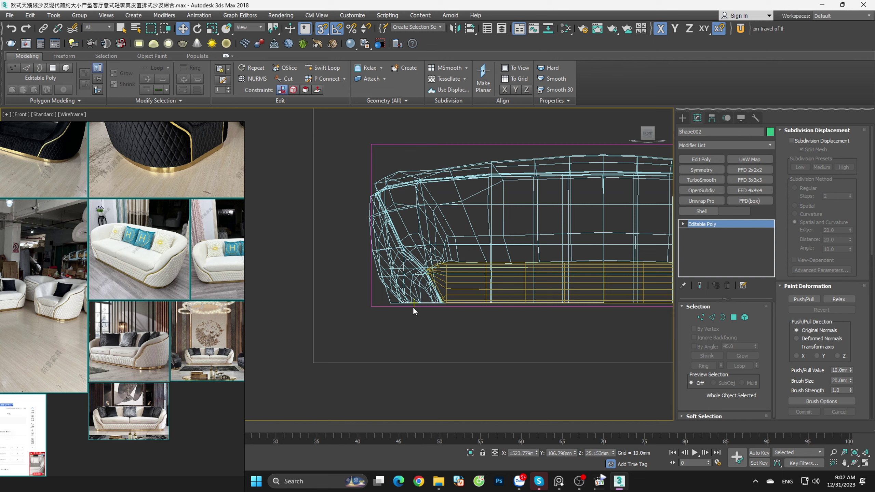
scroll(403, 301, "up", 3)
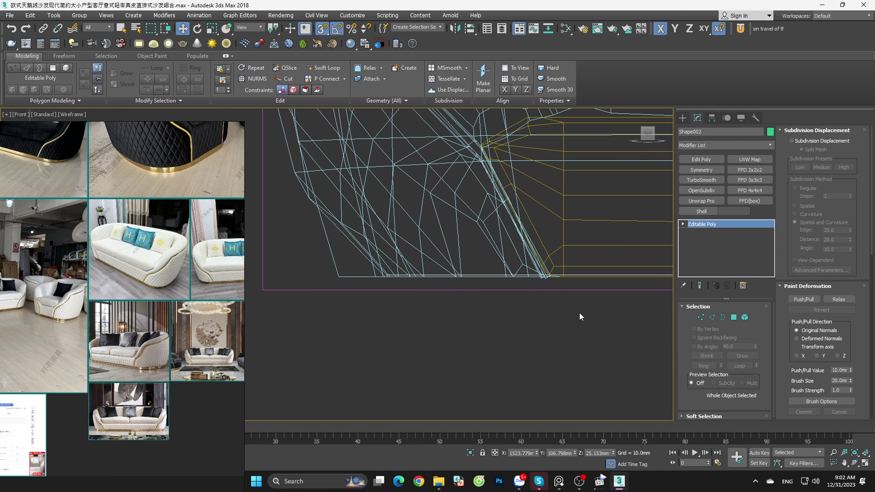
middle_click_drag(578, 312, 492, 303)
Step: Add a Shell modifier with Outer Amount 0 and an inner thickness of about 9.45mm
left_click(694, 210)
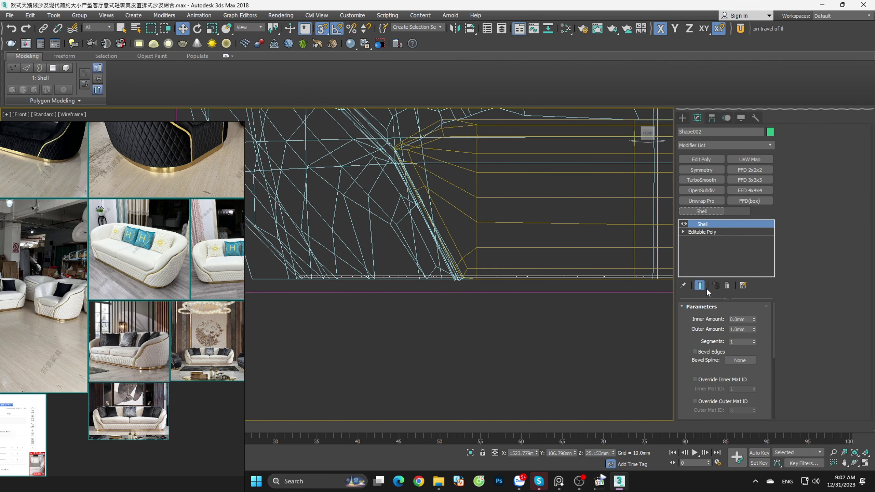
right_click(753, 329)
left_click_drag(753, 318, 685, 352)
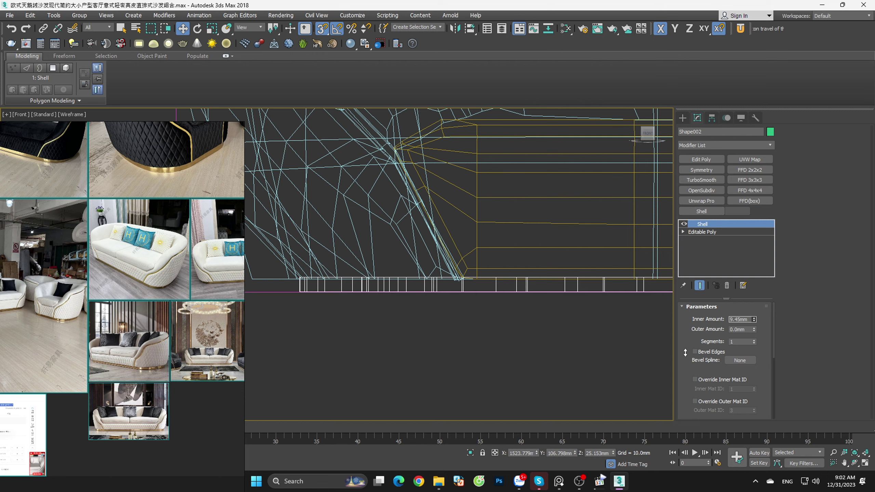
key("F3")
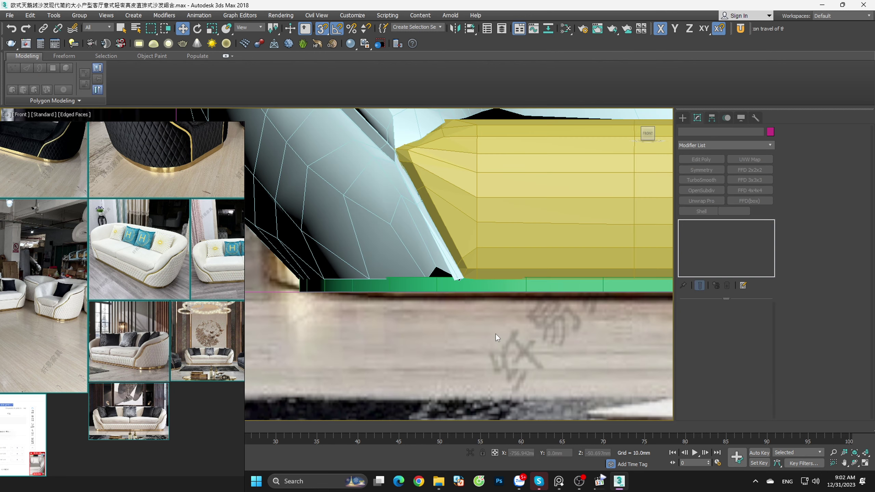
middle_click_drag(496, 333, 537, 349, "alt")
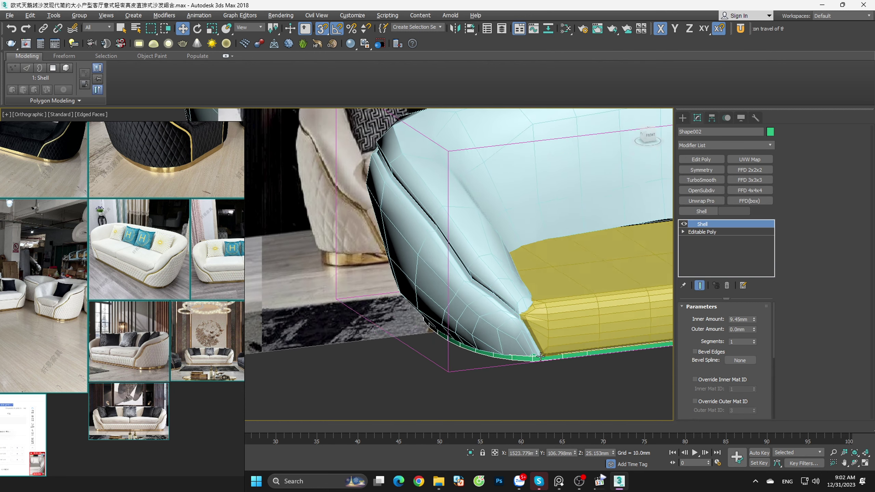
scroll(536, 348, "down", 5)
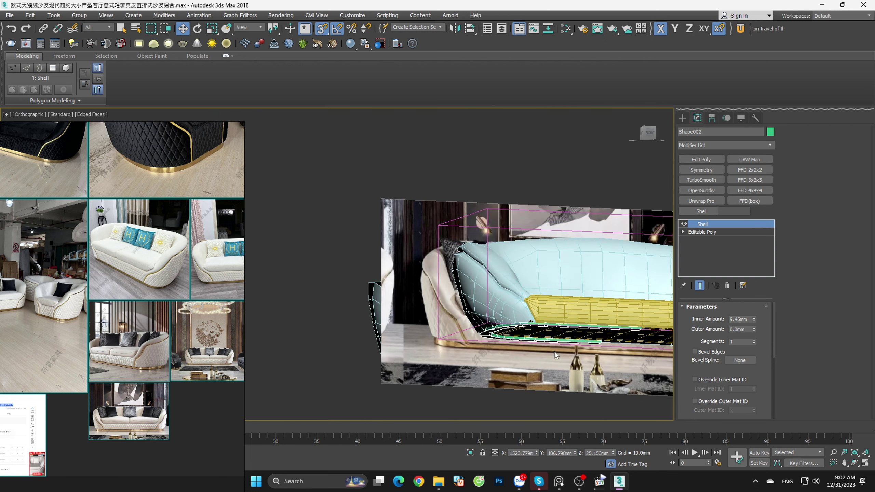
mouse_move(554, 352)
middle_mouse_down("alt")
mouse_move(557, 320)
mouse_move(548, 349)
middle_mouse_up("alt")
key("f")
scroll(551, 351, "down", 3)
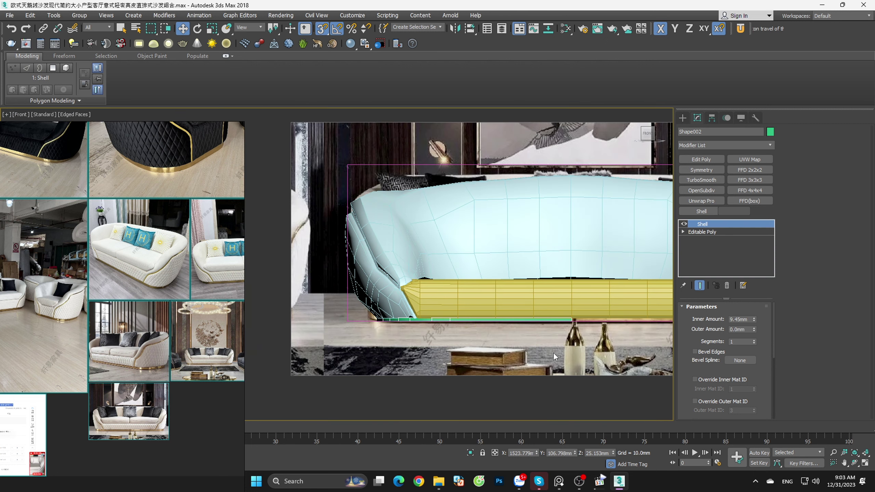
scroll(551, 340, "down", 3)
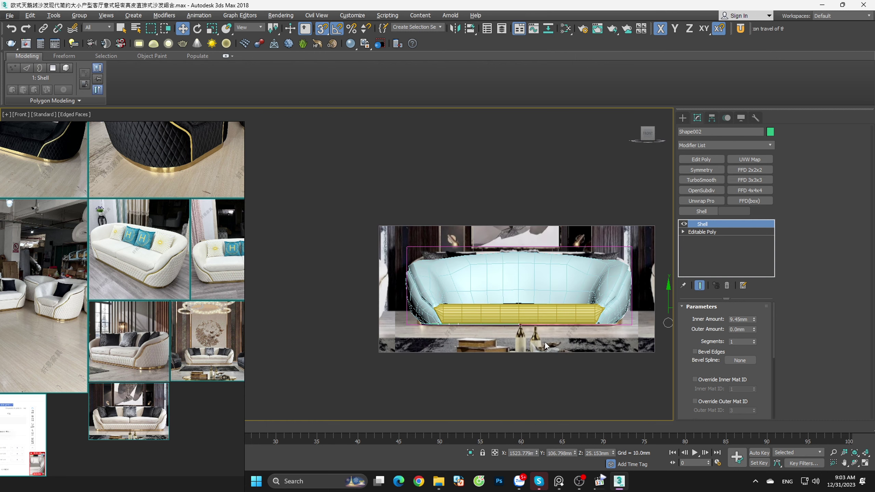
Step: Select the sofa body and raise it slightly
left_click(644, 256)
left_click(436, 309)
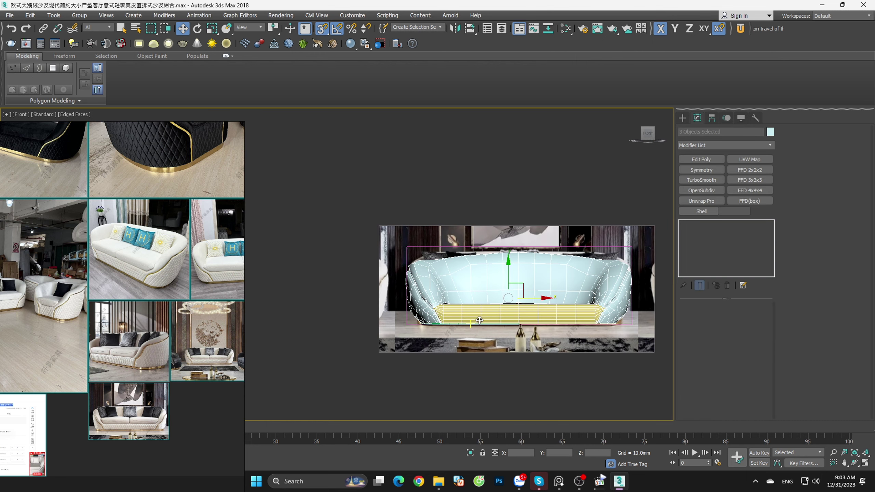
scroll(485, 306, "up", 4)
left_click_drag(523, 255, 522, 249)
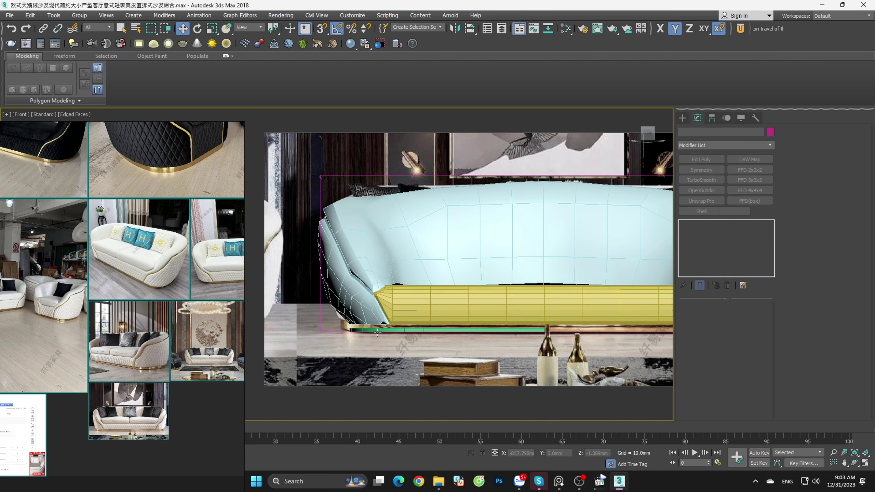
scroll(393, 325, "up", 3)
Step: With snapping on, move the base strip so its top meets the seat base's bottom
left_click(393, 326)
scroll(441, 334, "up", 3)
scroll(440, 334, "up", 2)
key("s")
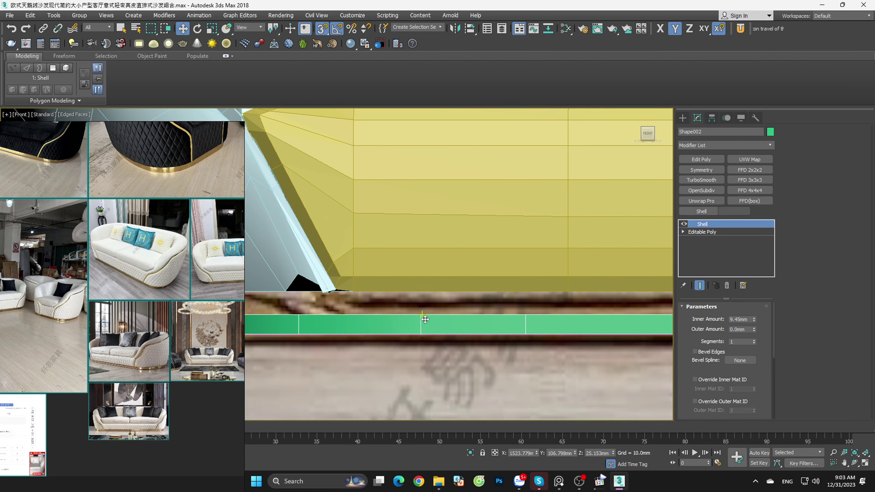
left_click_drag(423, 316, 354, 293)
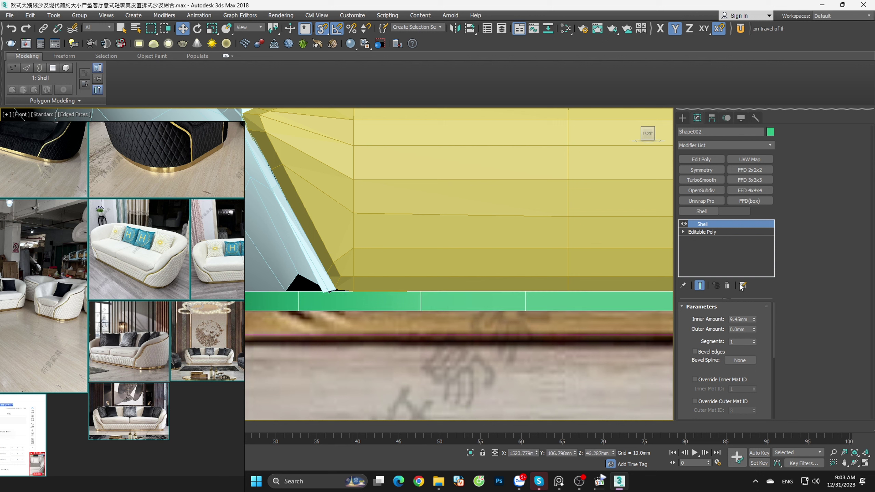
Step: Set the shell's inner thickness to 25mm
mouse_move(752, 319)
left_mouse_down()
mouse_move(635, 203)
mouse_move(751, 306)
left_mouse_up()
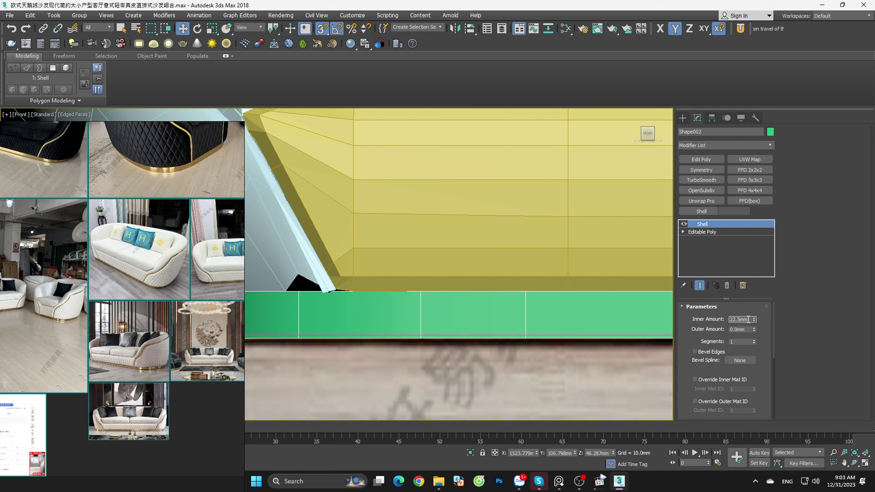
type("25")
key("Return")
scroll(430, 293, "down", 5)
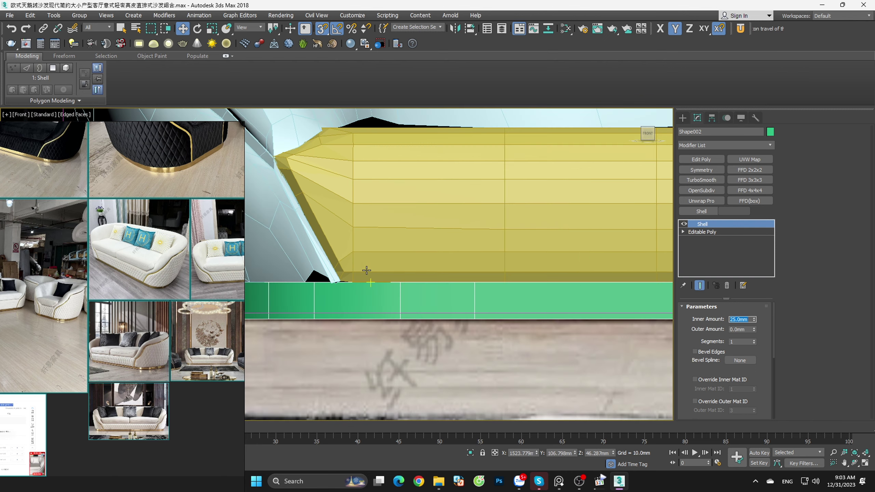
scroll(430, 293, "down", 5)
mouse_move(430, 293)
middle_mouse_down("alt")
mouse_move(416, 325)
mouse_move(444, 347)
middle_mouse_up("alt")
Step: Isolate the three sofa body pieces and select Cylinder001
left_click(443, 346)
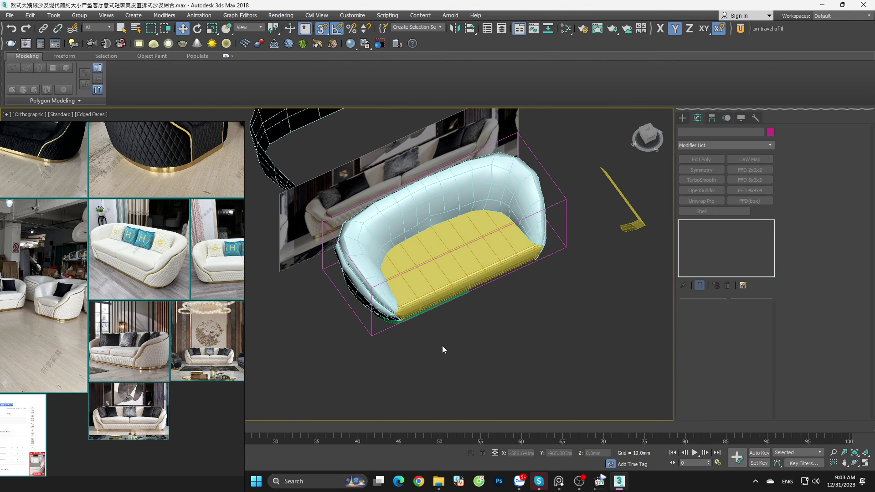
left_click_drag(347, 201, 347, 201)
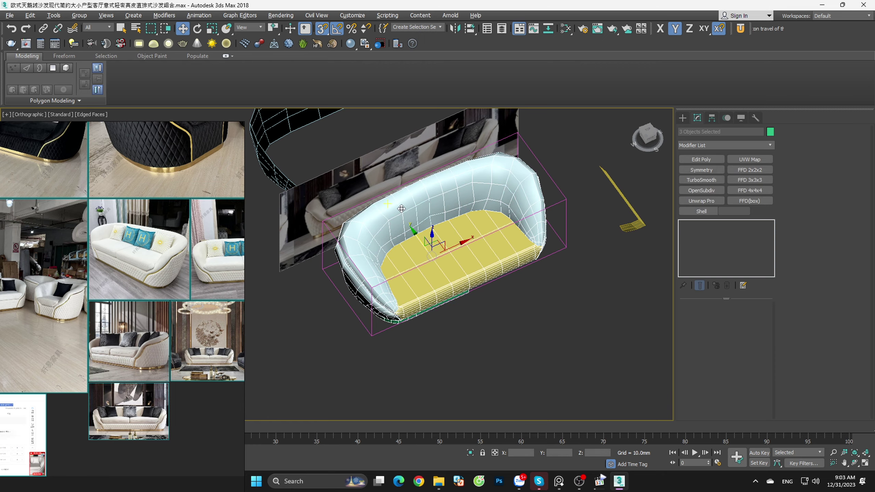
key("alt+q")
mouse_move(476, 252)
middle_mouse_down("alt")
mouse_move(357, 230)
mouse_move(354, 218)
mouse_move(369, 236)
middle_mouse_up("alt")
left_click(368, 236)
mouse_move(417, 269)
middle_mouse_down("alt")
mouse_move(575, 301)
mouse_move(533, 295)
middle_mouse_up("alt")
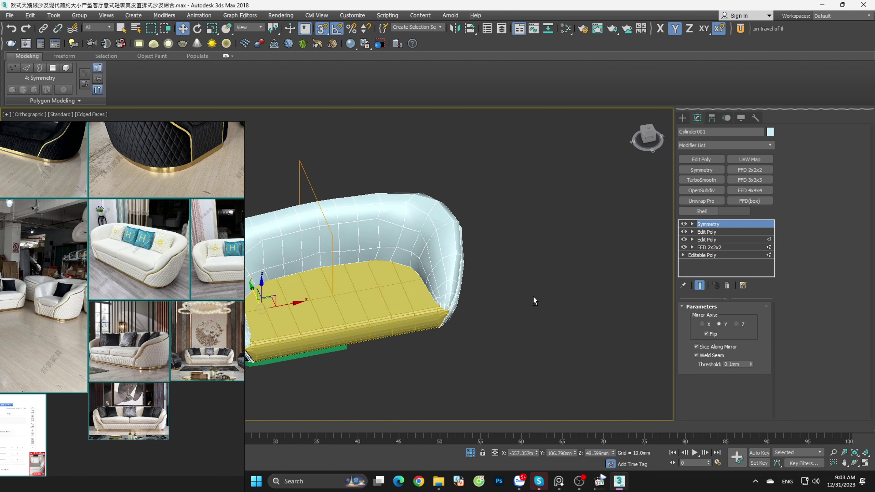
Step: Preview OpenSubdiv smoothing on Cylinder001's body, then delete the modifier
left_click(704, 232)
mouse_move(538, 247)
middle_mouse_down("alt")
mouse_move(436, 260)
mouse_move(621, 224)
middle_mouse_up("alt")
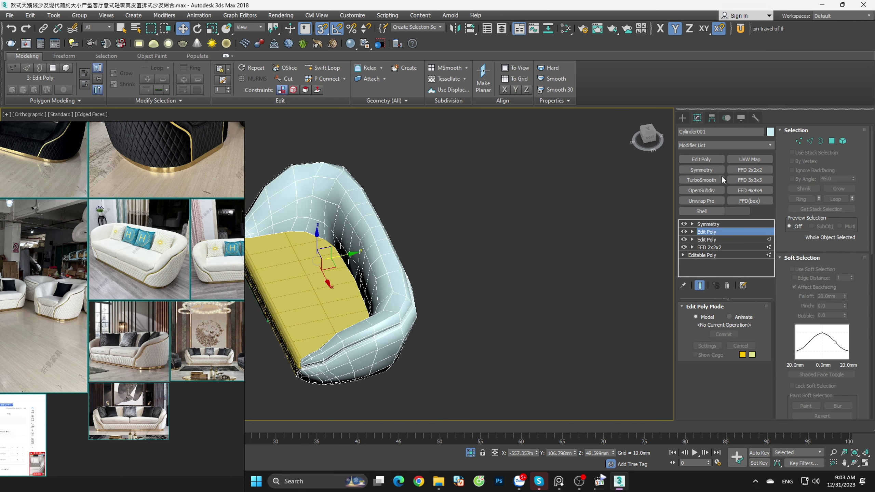
left_click(713, 193)
left_click(706, 239)
mouse_move(551, 241)
middle_mouse_down("alt")
mouse_move(496, 246)
mouse_move(632, 290)
mouse_move(560, 274)
mouse_move(531, 291)
mouse_move(524, 281)
mouse_move(534, 289)
middle_mouse_up("alt")
key("F4")
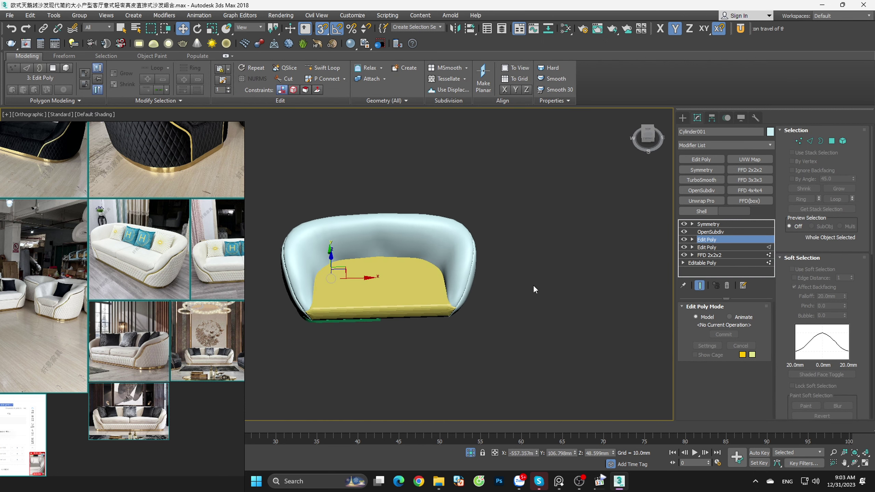
left_click(718, 232)
left_click(727, 286)
Step: Choose Collapse To on Cylinder001's Symmetry modifier to collapse the stack through it
left_click(708, 223)
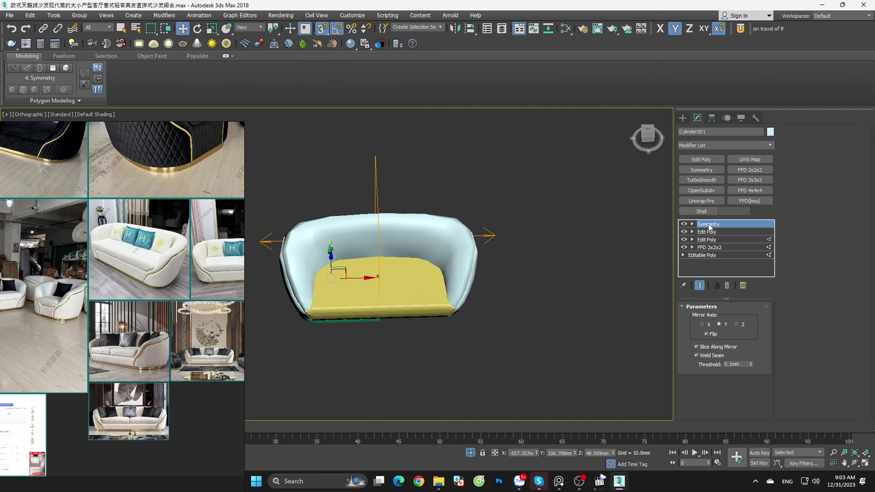
right_click(708, 224)
left_click(723, 308)
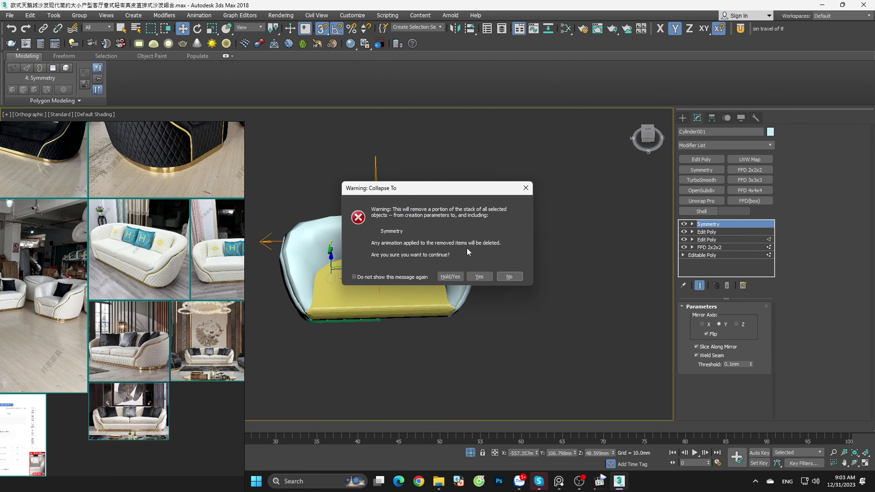
Step: Confirm the collapse to Editable Poly and delete the stray vertex at the crack's lower end
left_click(478, 277)
middle_click_drag(475, 260, 378, 273, "alt")
key("F4")
scroll(375, 272, "up", 3)
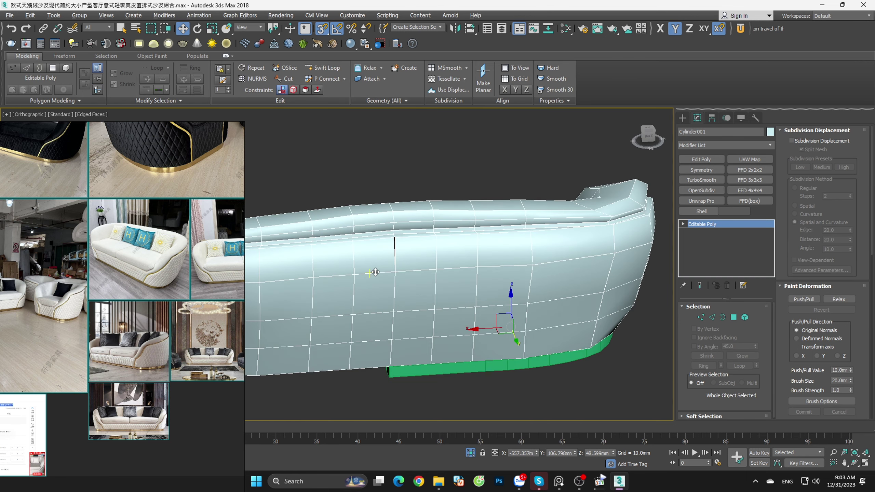
scroll(375, 273, "up", 5)
key("1")
key("s")
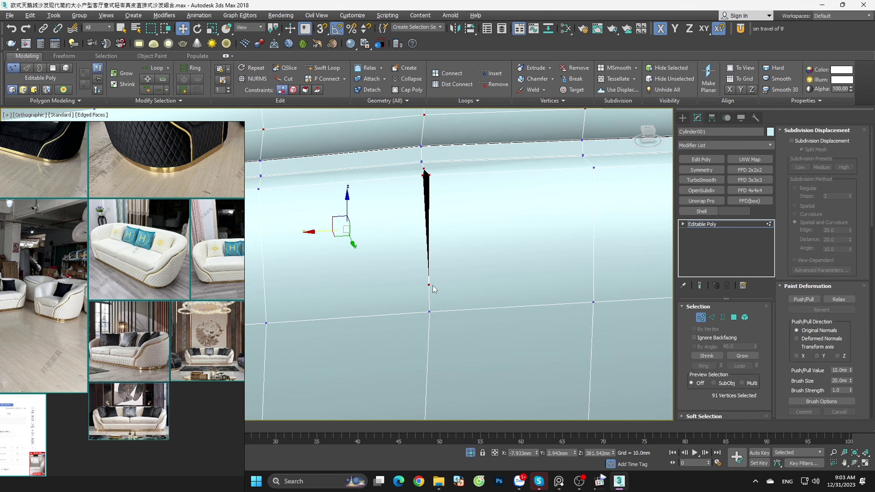
left_click(432, 286)
key("BackSpace")
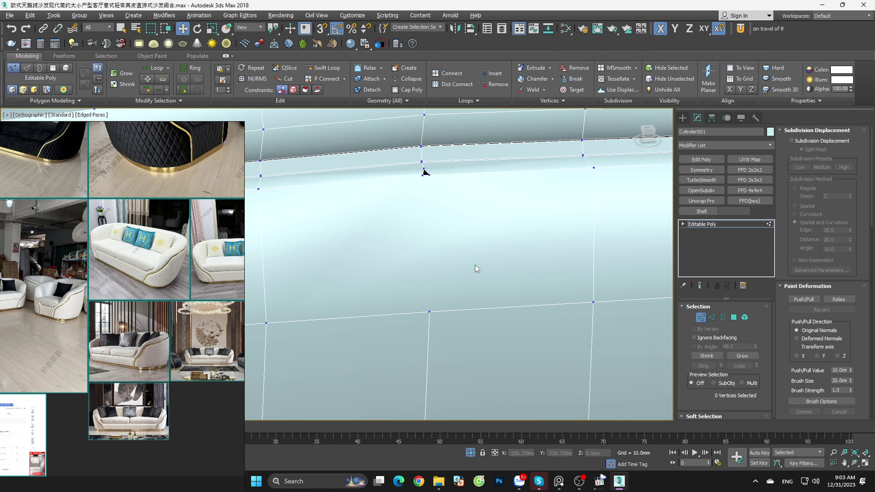
Step: Weld the two vertices at the crack's top to close the side crack
scroll(476, 268, "down", 4)
middle_click_drag(479, 268, 490, 291, "alt")
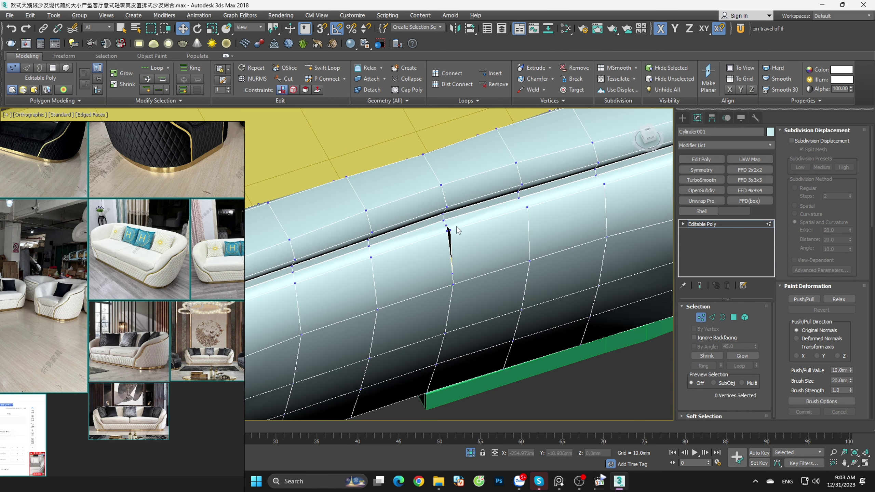
scroll(455, 229, "up", 5)
key("s")
left_click_drag(414, 238, 446, 262)
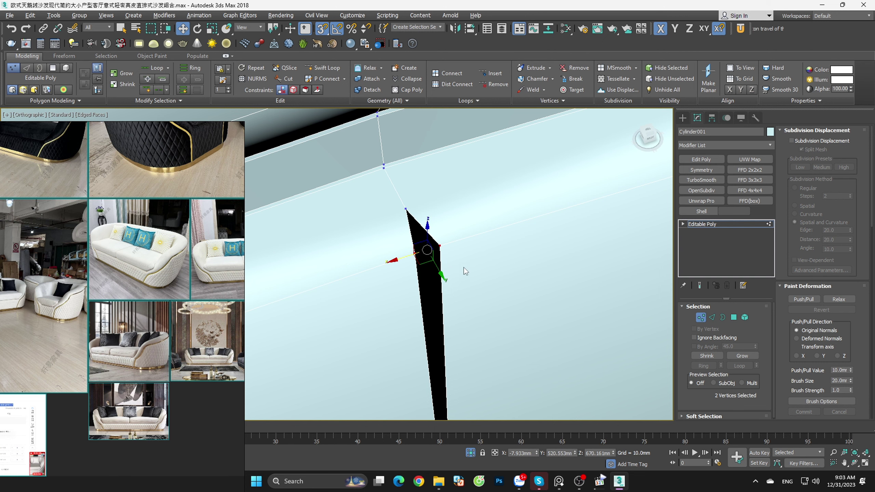
key("ctrl+alt+c")
middle_click_drag(412, 213, 450, 234, "alt")
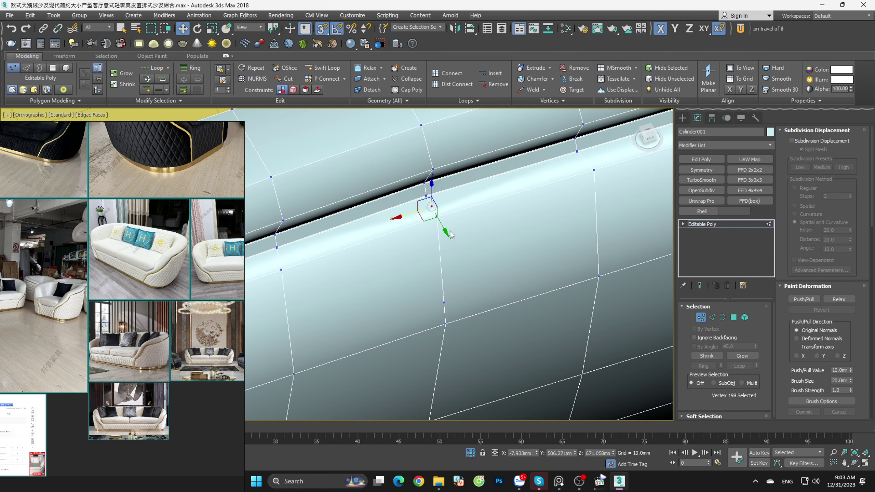
left_click(444, 304)
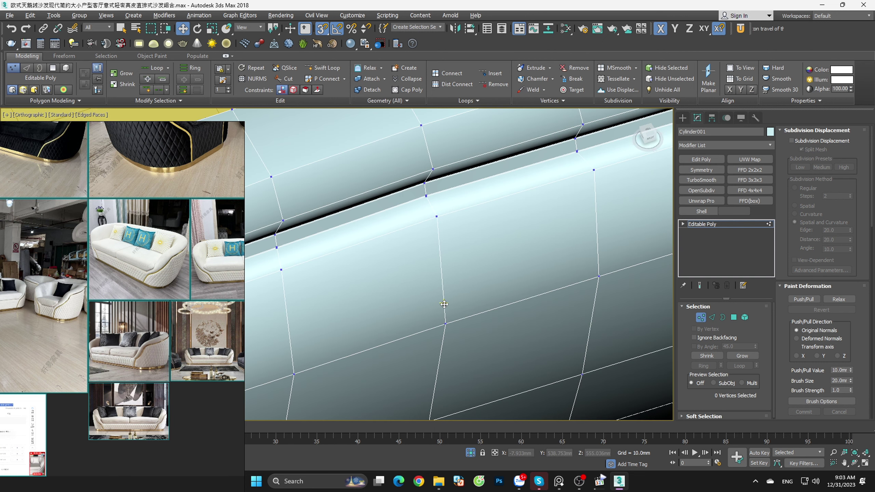
Step: Switch Cylinder001 to Edge mode and view the sofa's underside
scroll(516, 293, "down", 5)
left_click(722, 317)
scroll(503, 265, "down", 2)
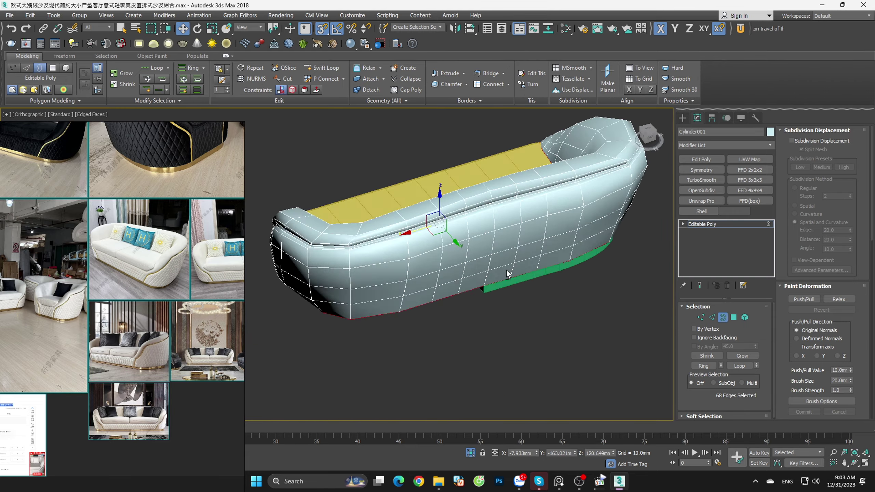
mouse_move(507, 274)
middle_mouse_down("alt")
mouse_move(532, 227)
mouse_move(584, 205)
mouse_move(599, 183)
mouse_move(608, 220)
mouse_move(645, 238)
mouse_move(662, 210)
mouse_move(632, 213)
mouse_move(673, 255)
middle_mouse_up("alt")
Step: Select the green trim bar Shape002 and add an Edit Poly modifier above its Shell
left_click(723, 320)
scroll(449, 199, "up", 5)
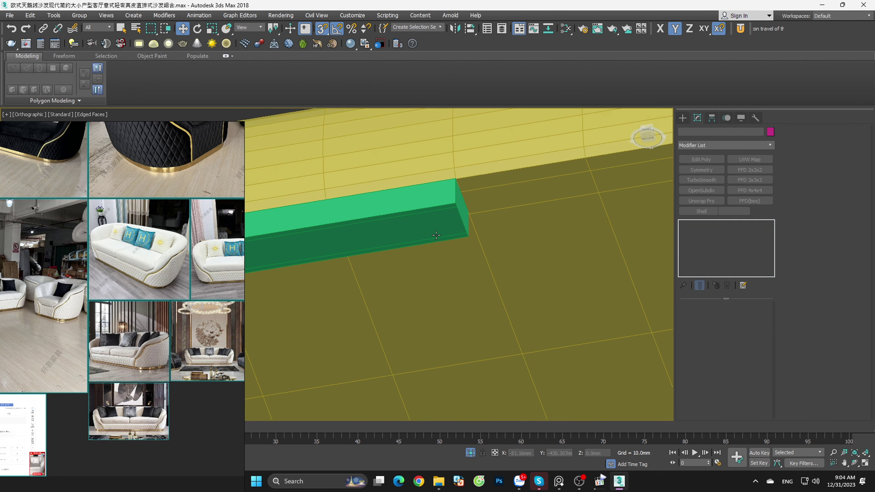
scroll(449, 199, "up", 4)
left_click(449, 199)
scroll(507, 227, "down", 5)
key("f")
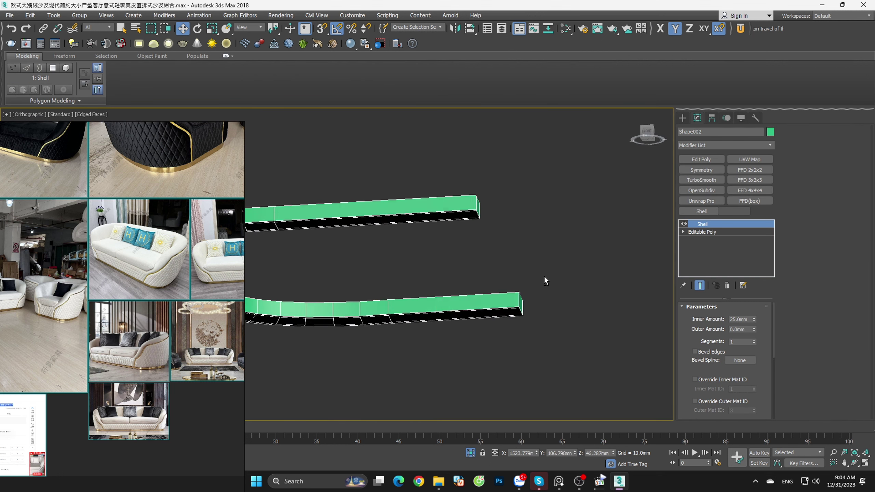
scroll(616, 259, "up", 3)
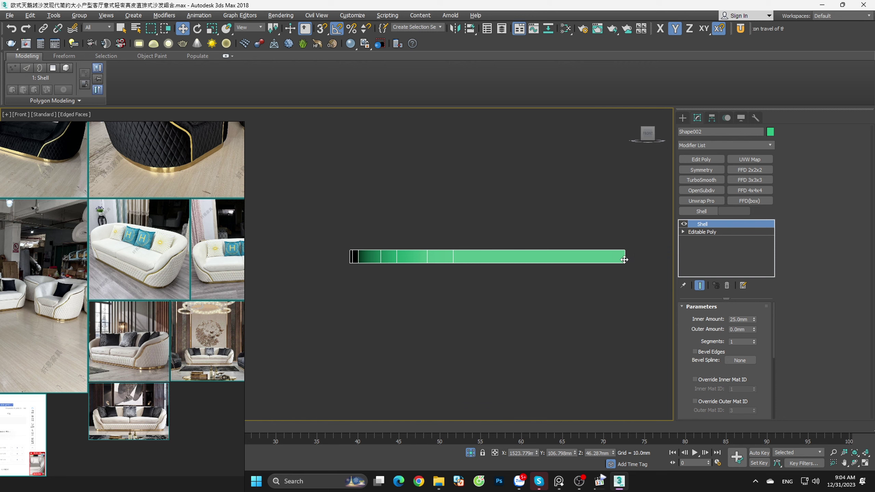
left_click(704, 159)
key("4")
left_click_drag(585, 231, 644, 313)
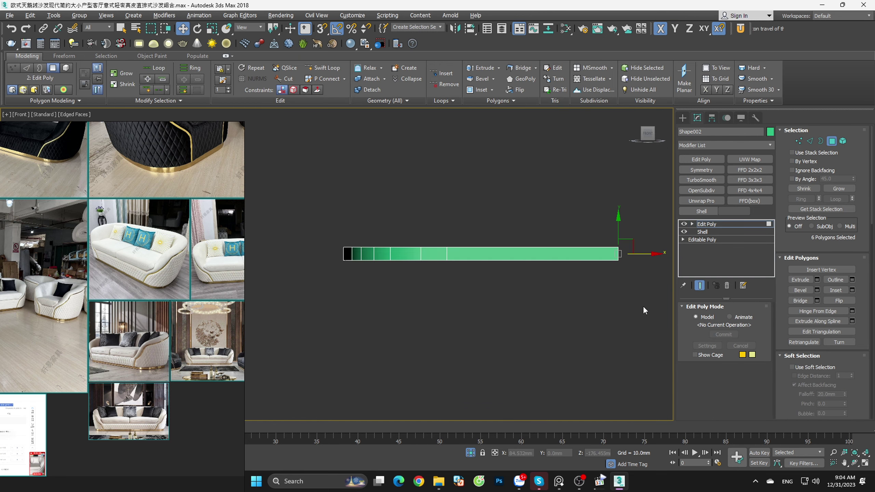
left_click(642, 306)
Step: Insert a Swift Loop edge loop near the bar's lower edge
mouse_move(640, 313)
middle_mouse_down("alt")
mouse_move(603, 347)
mouse_move(569, 332)
middle_mouse_up("alt")
scroll(569, 332, "up", 4)
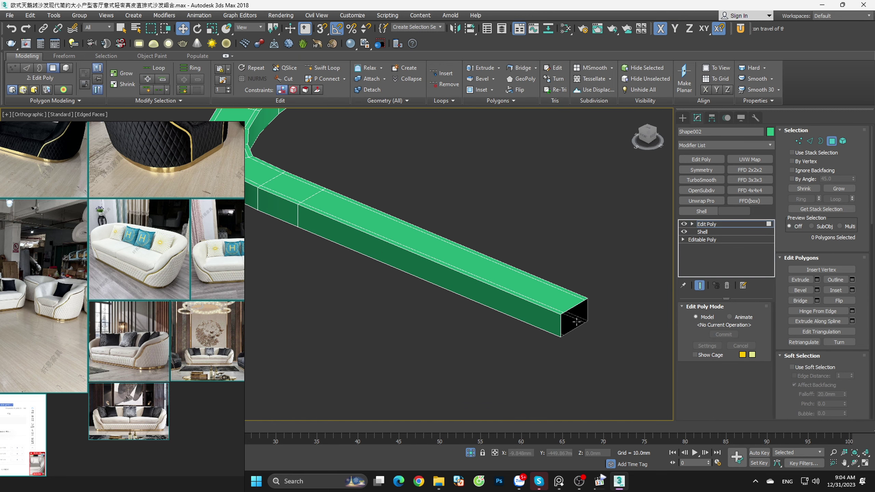
scroll(529, 305, "up", 2)
key("2")
key("shift+alt+w")
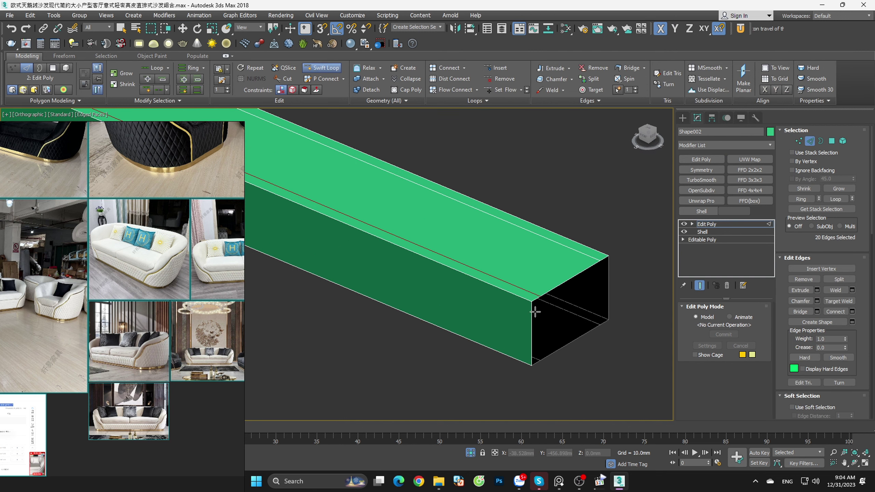
scroll(530, 306, "up", 1)
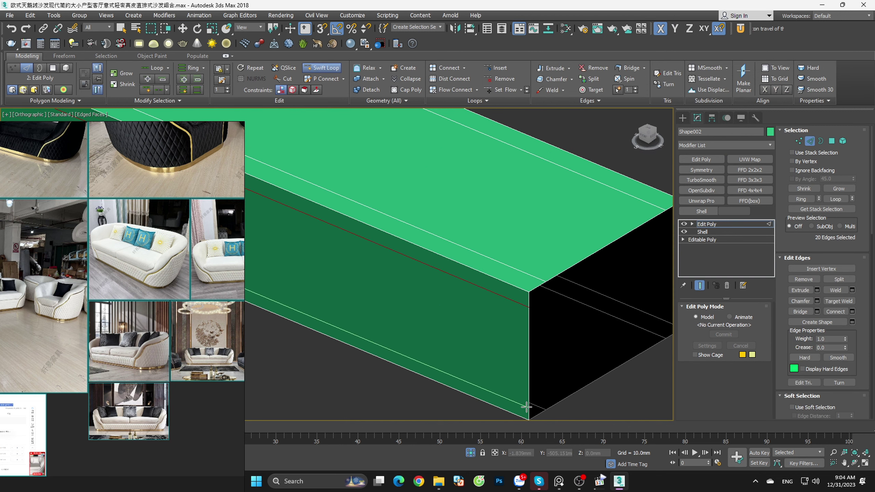
scroll(516, 332, "down", 2)
scroll(558, 365, "up", 2)
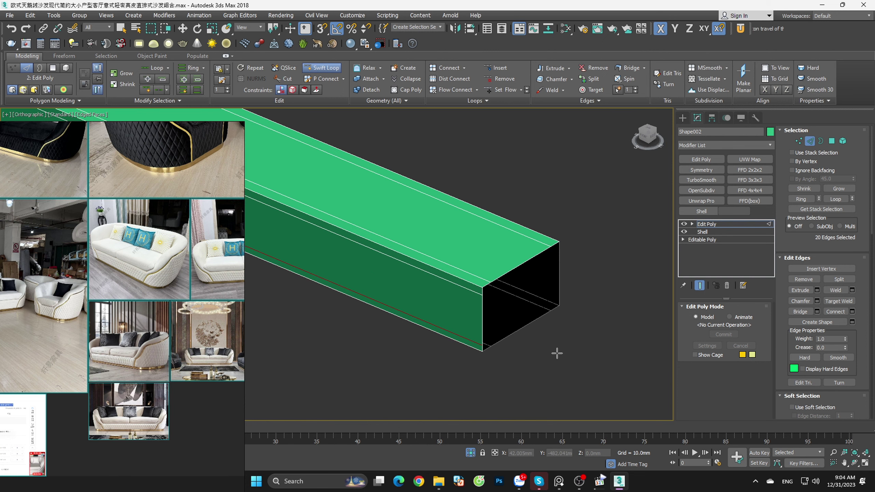
scroll(557, 353, "down", 4)
scroll(528, 111, "up", 5)
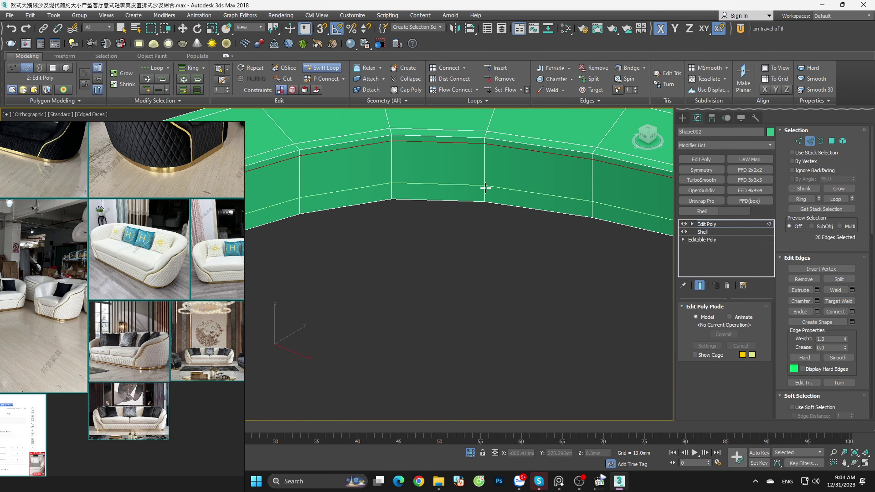
left_click(489, 197)
right_click(505, 238)
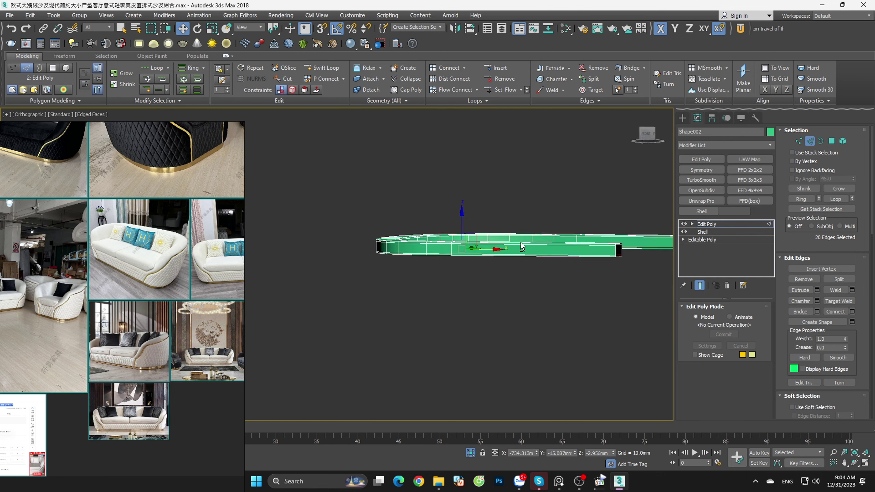
Step: Select the newly inserted edge loop around the trim bar
middle_click_drag(502, 218, 457, 186, "alt")
scroll(456, 186, "up", 5)
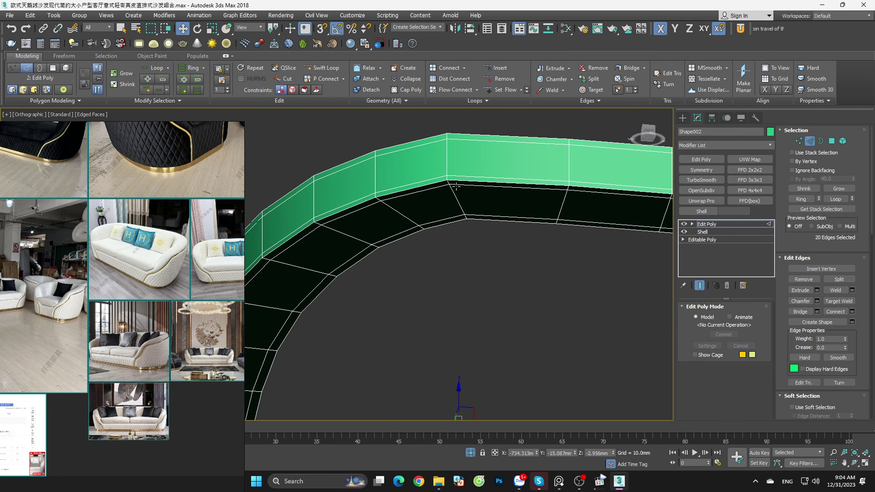
key("2")
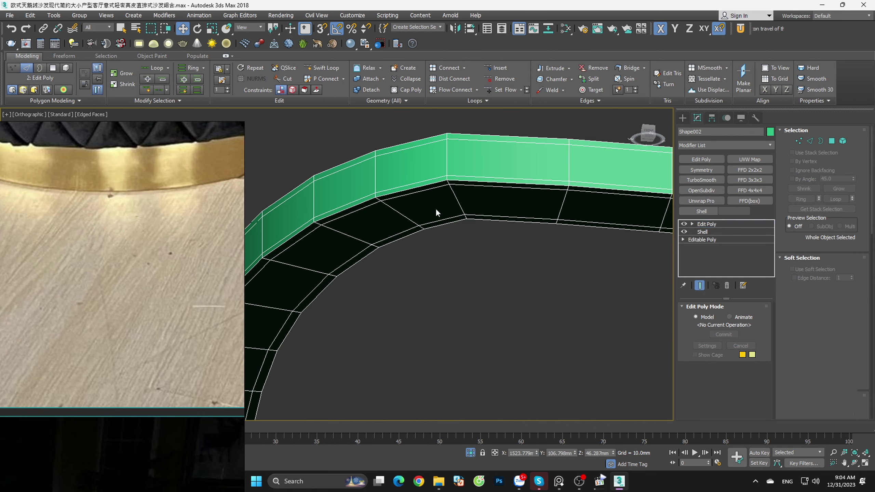
key("2")
double_click(430, 184)
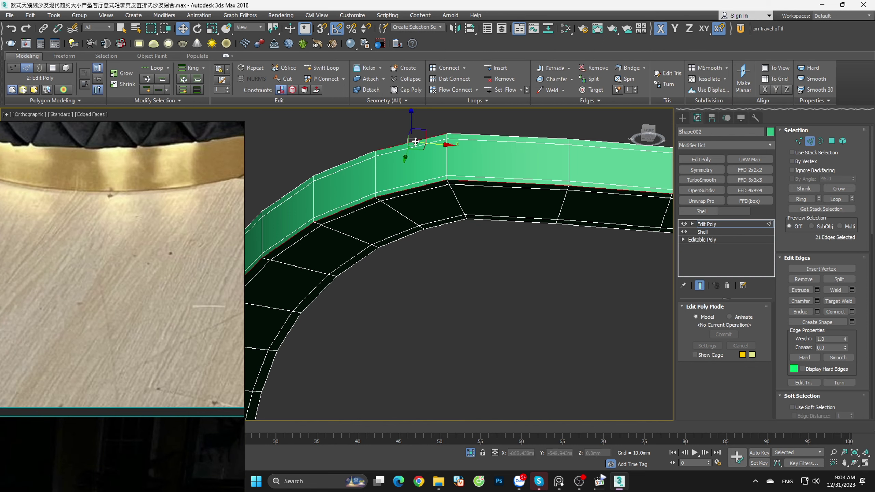
scroll(440, 223, "down", 5)
mouse_move(453, 234)
middle_mouse_down("alt")
mouse_move(478, 327)
mouse_move(447, 282)
middle_mouse_up("alt")
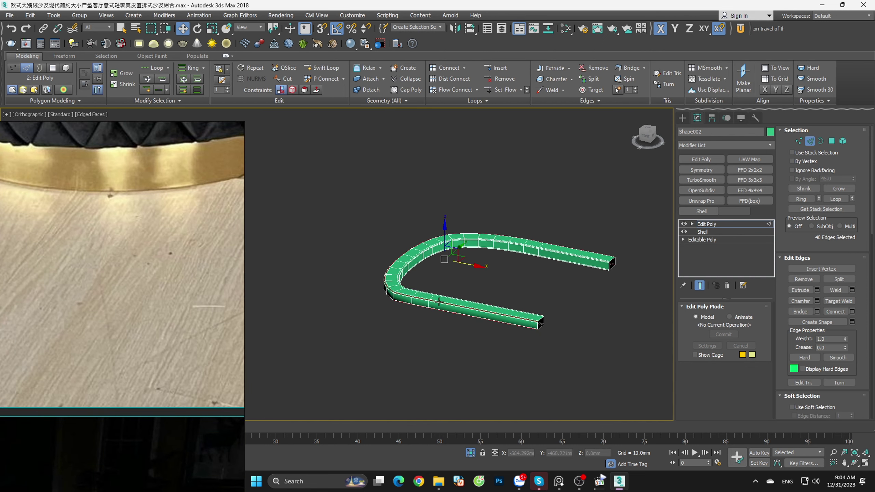
scroll(399, 258, "up", 5)
Step: Swift Loop two new edge loops along the rail's edge and near its upper rim
scroll(400, 258, "up", 2)
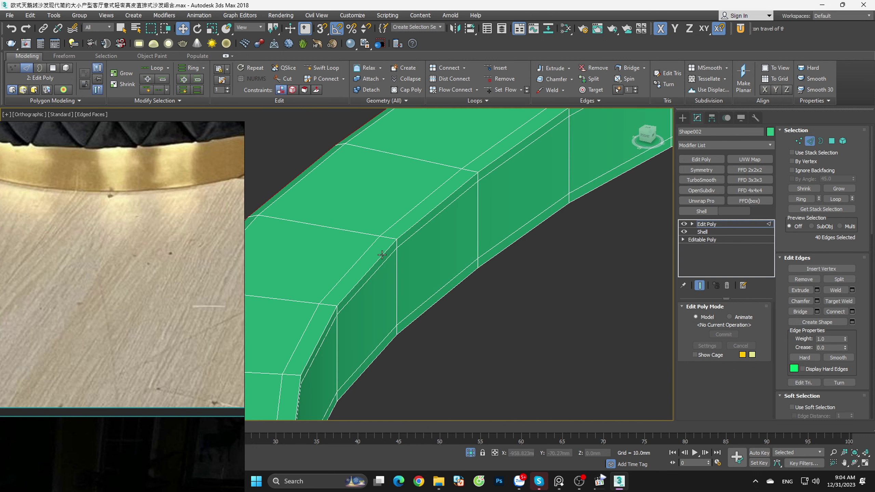
double_click(427, 310, "ctrl")
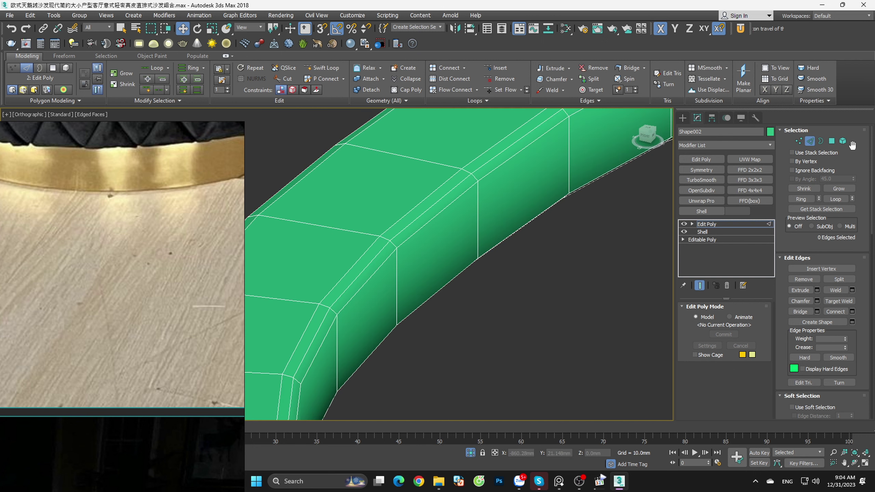
left_click(810, 141)
key("shift+alt+w")
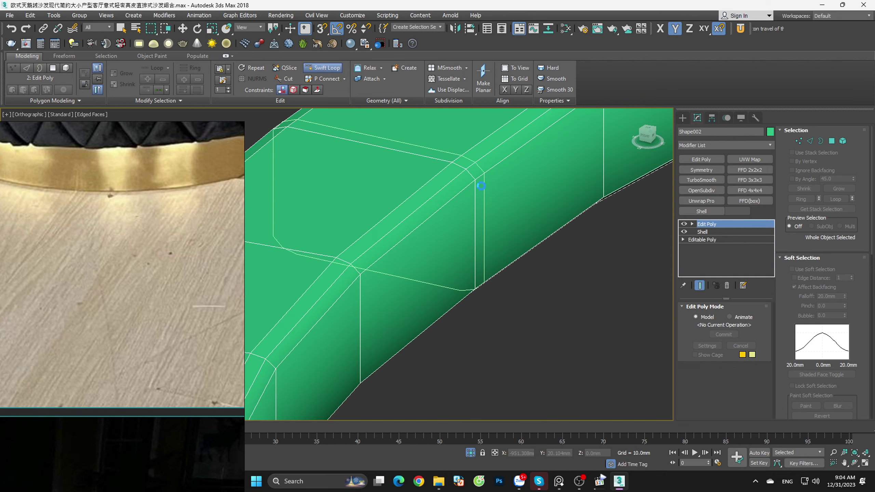
left_click(478, 188)
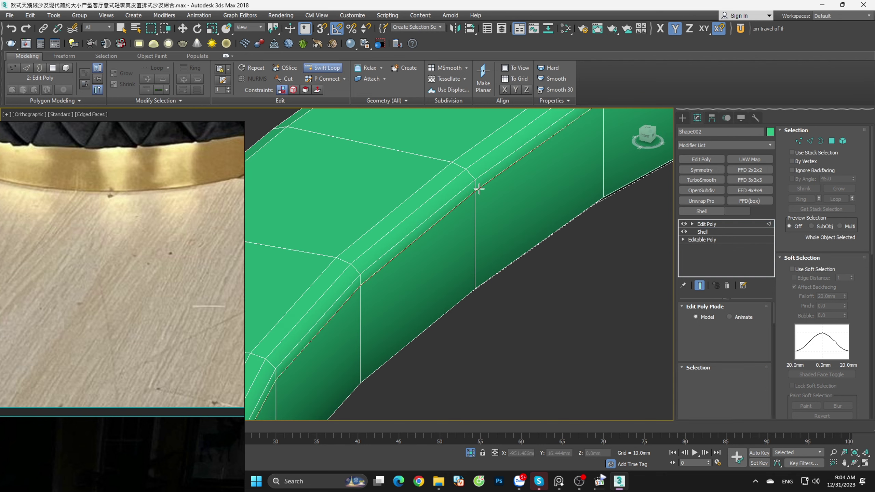
left_click(444, 161)
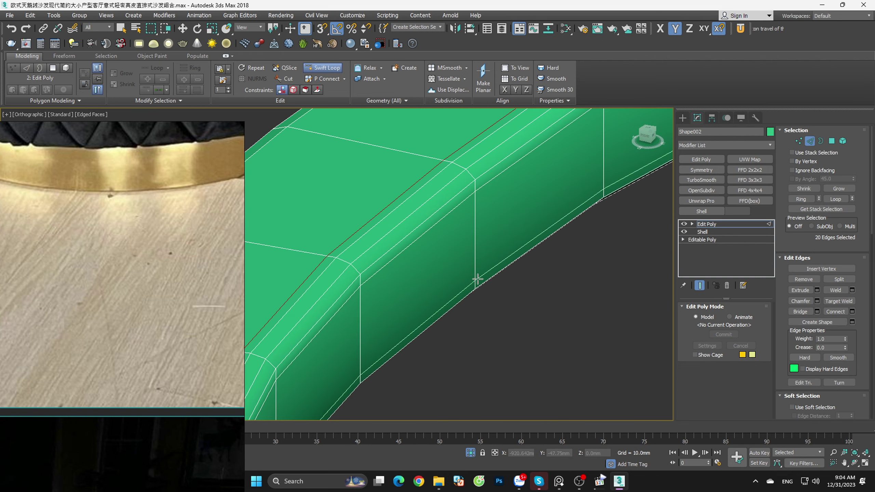
Step: From a top-down view, insert another edge loop near the rail's top corner
scroll(489, 255, "down", 3)
scroll(504, 234, "down", 4)
middle_click_drag(504, 234, 531, 233, "alt")
scroll(517, 255, "up", 4)
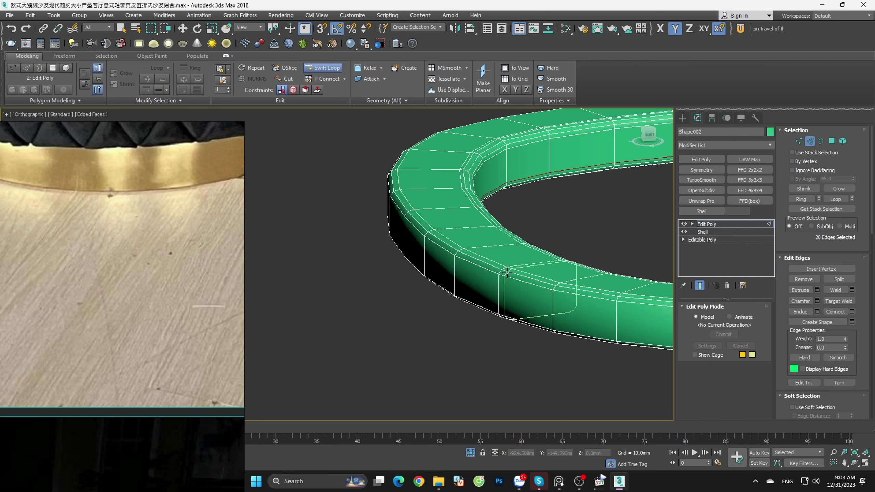
scroll(499, 277, "up", 3)
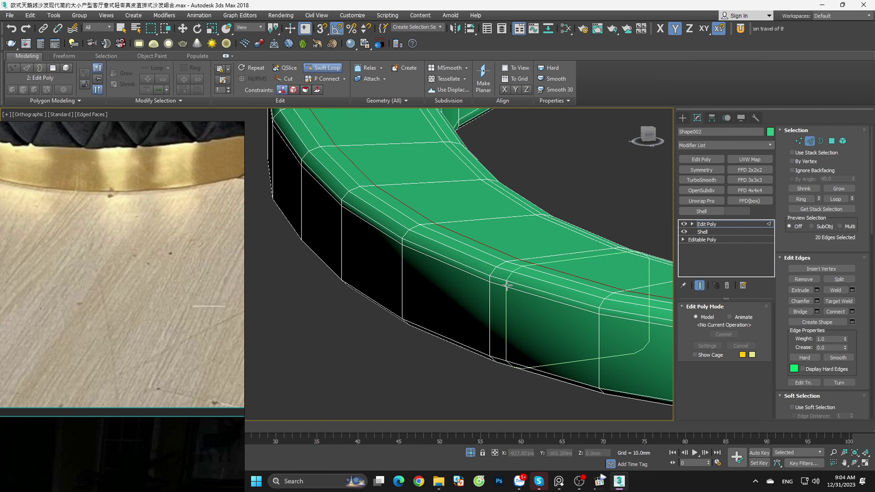
scroll(489, 350, "down", 2)
scroll(468, 341, "down", 3)
mouse_move(468, 342)
middle_mouse_down("alt")
mouse_move(512, 277)
mouse_move(537, 197)
middle_mouse_up("alt")
scroll(537, 197, "up", 4)
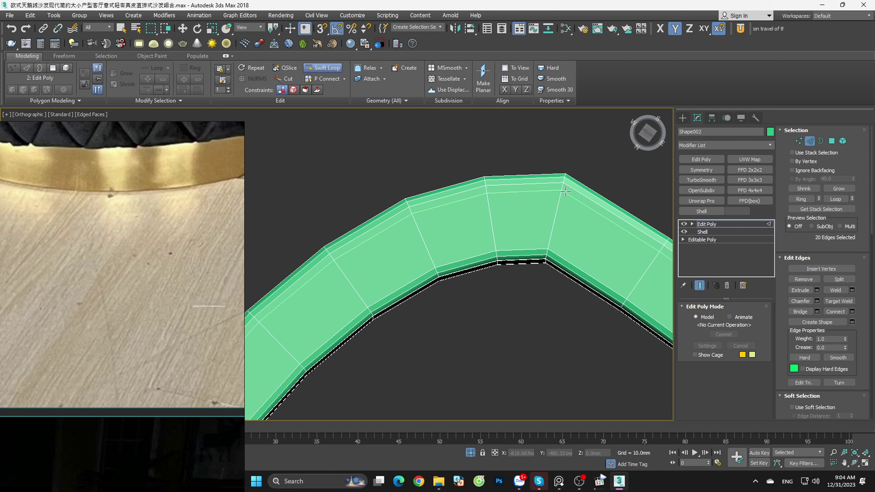
left_click(565, 192)
Step: Preview TurboSmooth on the rail, then delete it
key("w")
left_click(806, 141)
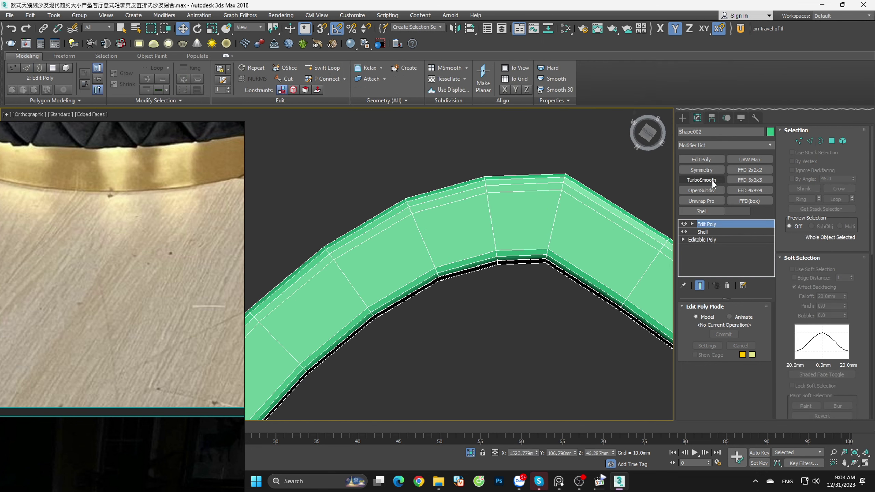
left_click(710, 179)
key("F4")
scroll(476, 204, "down", 5)
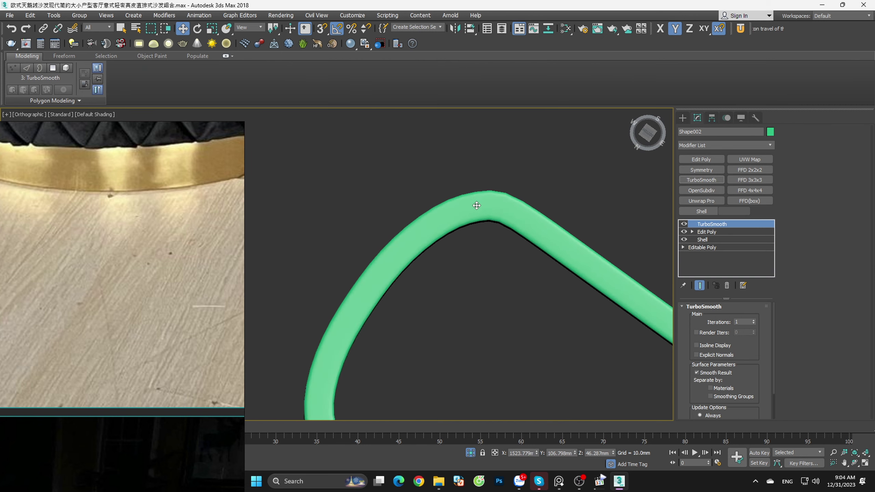
mouse_move(476, 203)
middle_mouse_down("alt")
mouse_move(524, 242)
mouse_move(541, 280)
mouse_move(523, 303)
middle_mouse_up("alt")
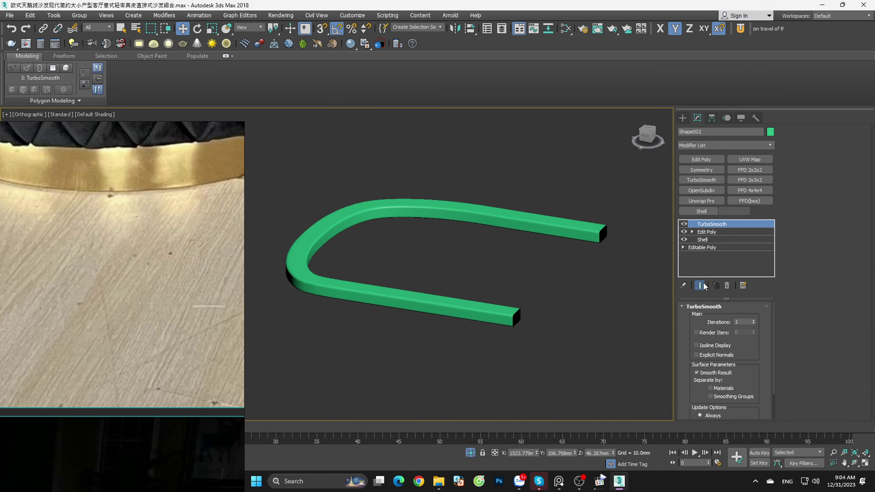
left_click(726, 285)
key("F4")
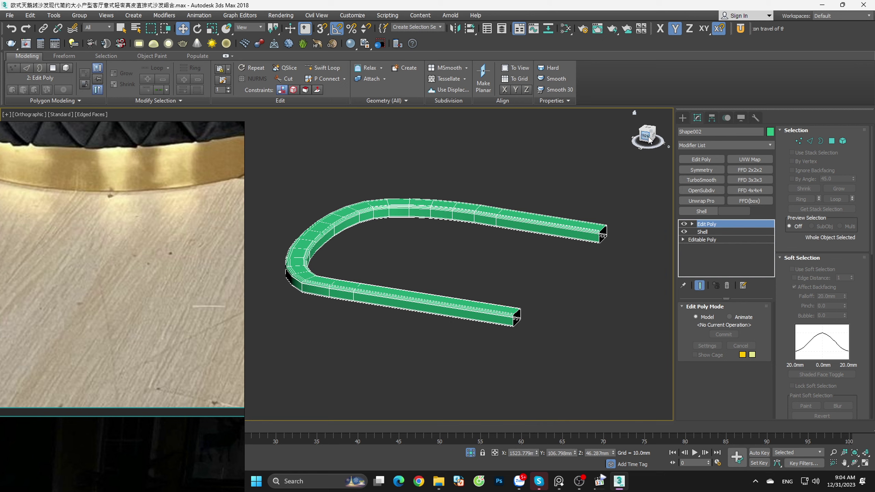
Step: Add a Symmetry modifier to the rail mirrored on the Y axis with Flip off
left_click(648, 138)
key("3")
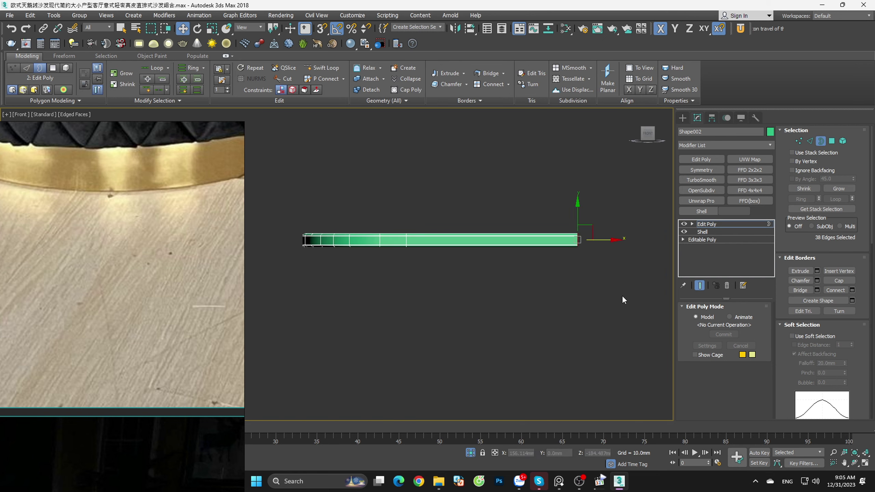
left_click(711, 170)
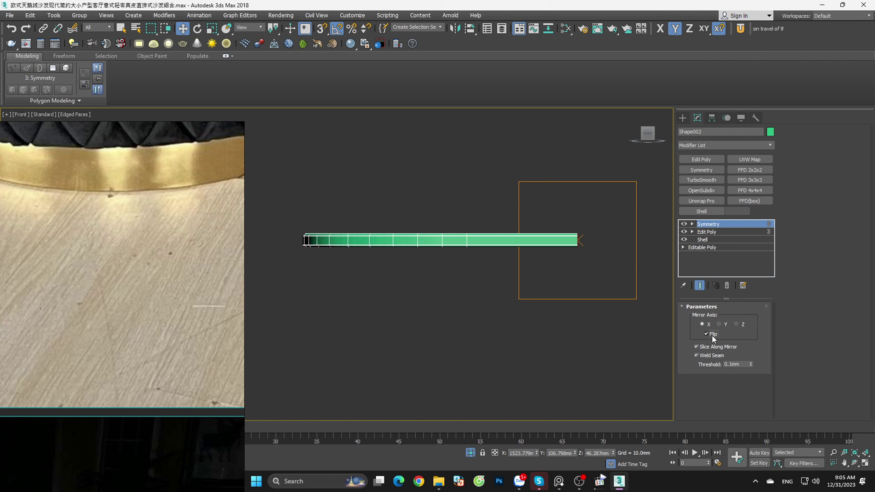
left_click(718, 324)
left_click(707, 334)
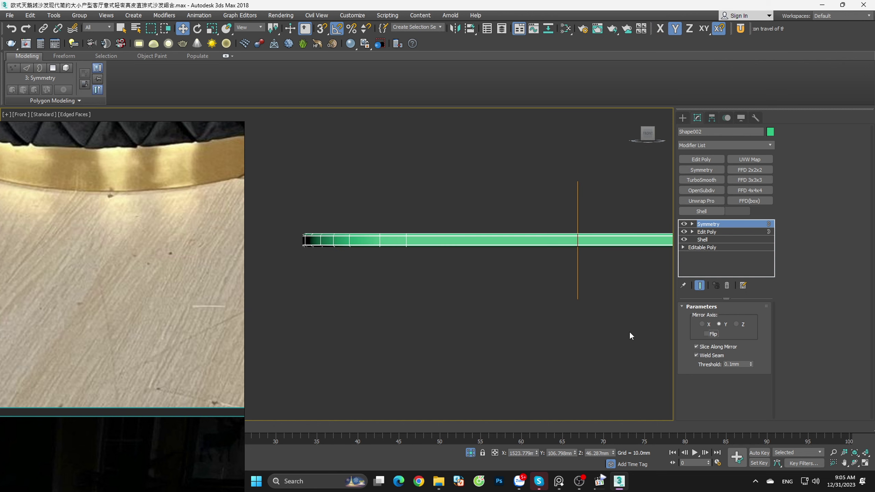
middle_click_drag(630, 336, 671, 242, "alt")
Step: Stack Edit Poly and OpenSubdiv on the rail and exit Isolate Selection
left_click(694, 160)
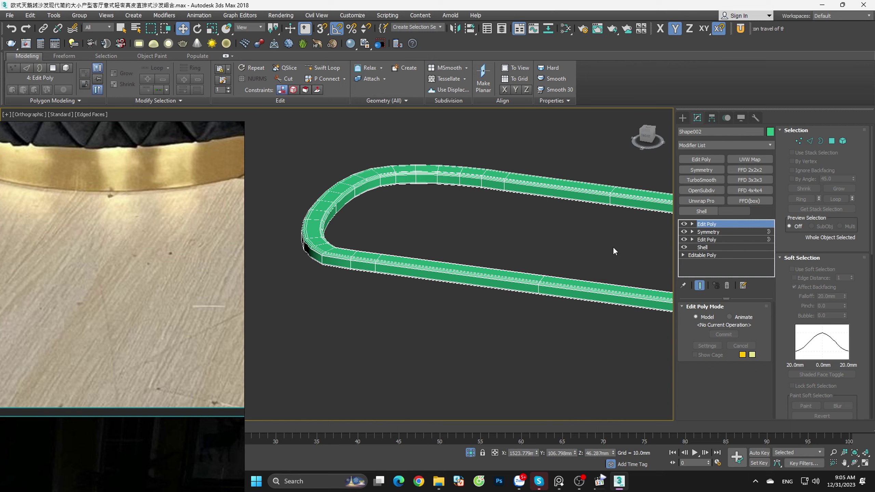
left_click(688, 191)
key("F4")
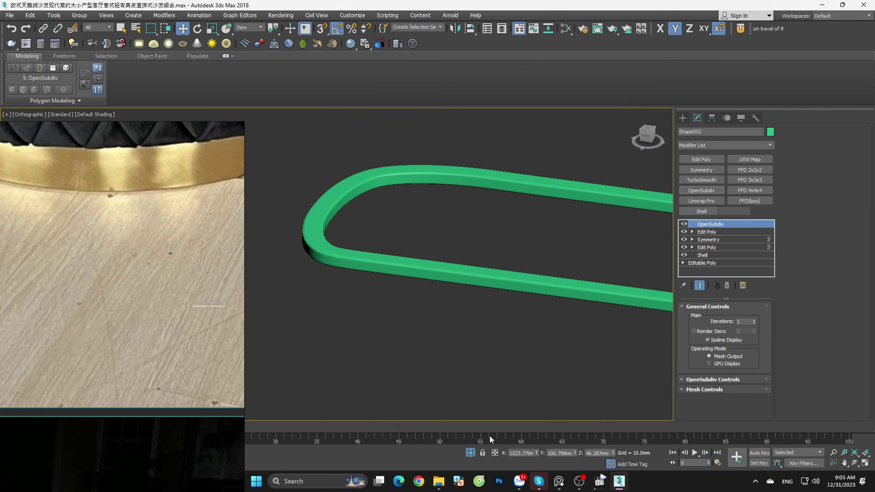
left_click(470, 452)
mouse_move(496, 347)
middle_mouse_down("alt")
mouse_move(479, 243)
mouse_move(459, 291)
mouse_move(507, 334)
mouse_move(504, 344)
mouse_move(541, 353)
middle_mouse_up("alt")
Step: Turn on snapping and select the four sofa objects
left_click(668, 216)
scroll(531, 306, "up", 5)
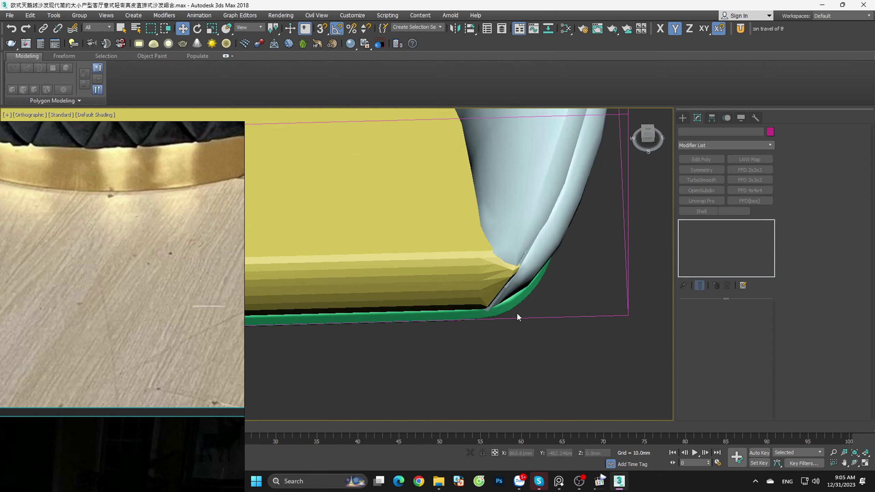
scroll(516, 313, "up", 3)
left_click(505, 294)
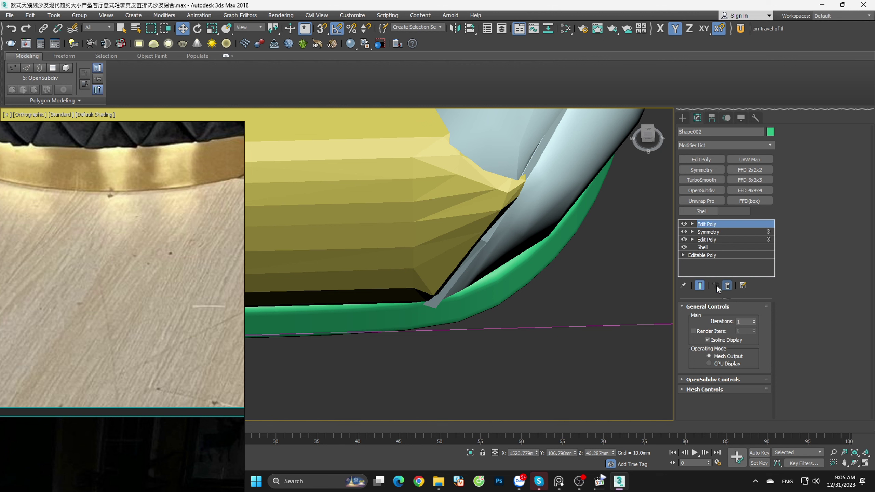
left_click(552, 206)
left_click(618, 267)
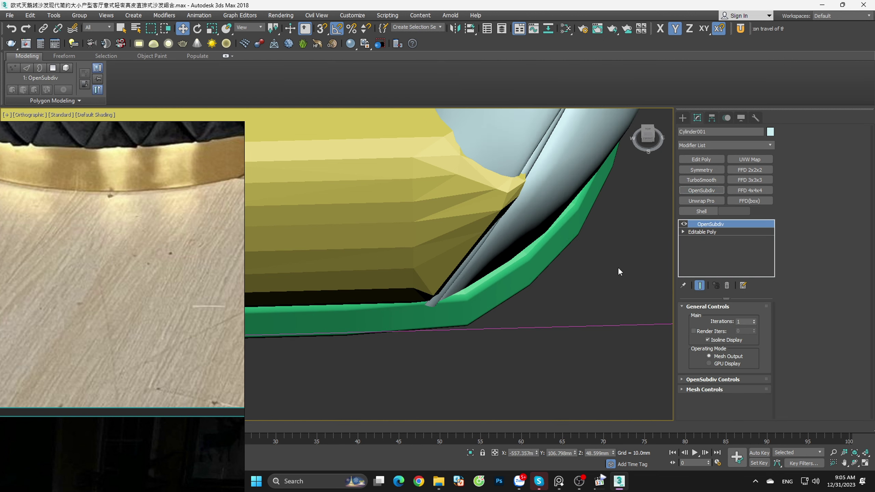
scroll(592, 370, "down", 5)
scroll(592, 373, "down", 4)
key("s")
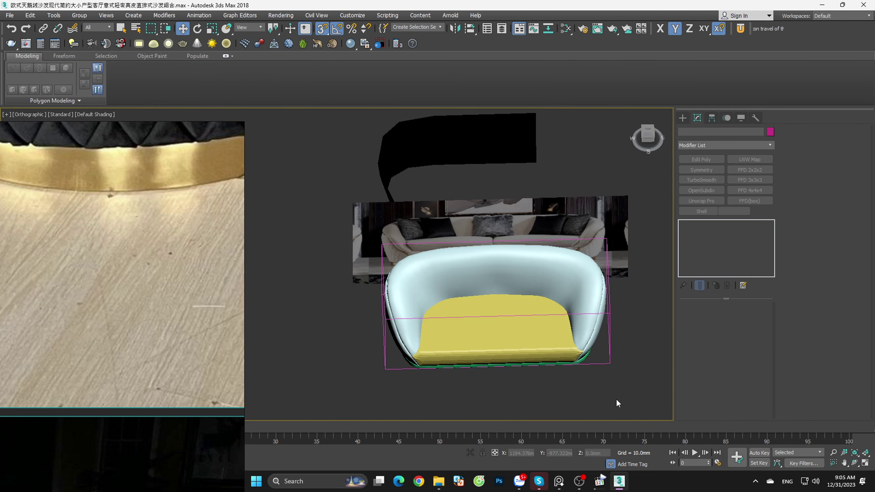
left_click_drag(615, 398, 392, 233)
Step: Show edged faces along the sofa base and select only the base piece Box003
middle_click_drag(507, 309, 536, 287, "alt")
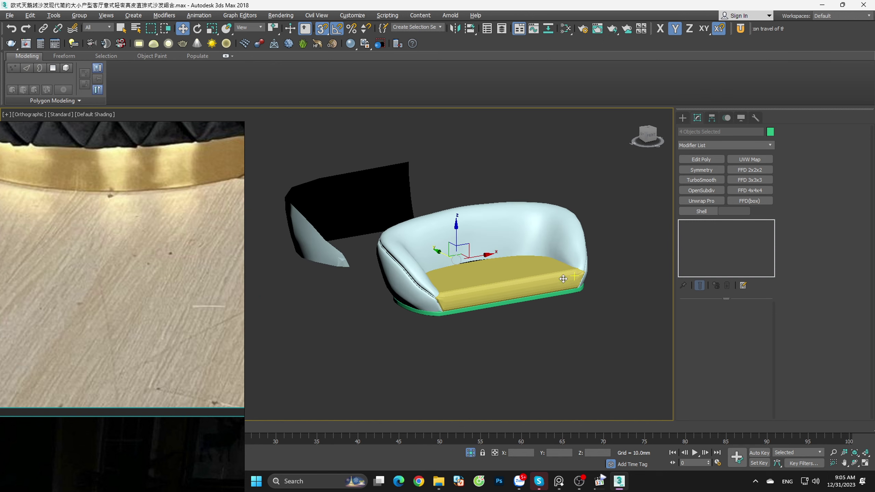
scroll(409, 314, "up", 10)
scroll(410, 314, "up", 3)
key("F4")
scroll(492, 303, "down", 2)
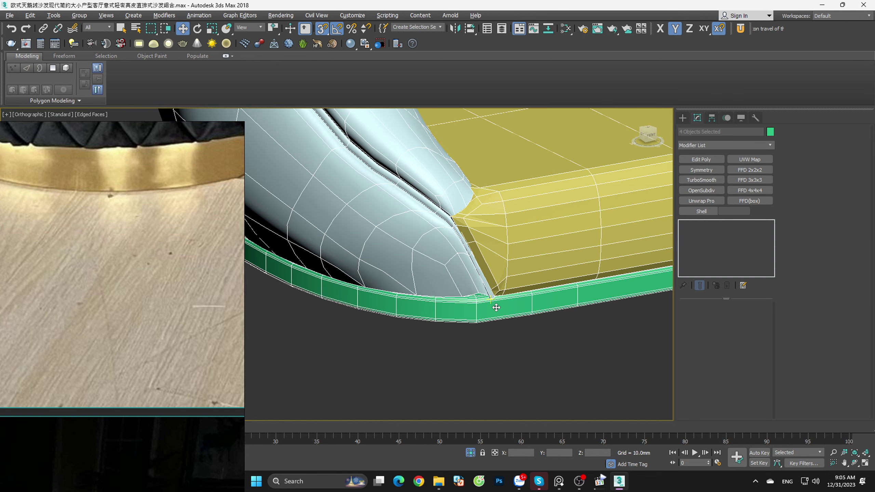
scroll(475, 300, "up", 3)
scroll(485, 301, "down", 3)
middle_click_drag(489, 301, 523, 307)
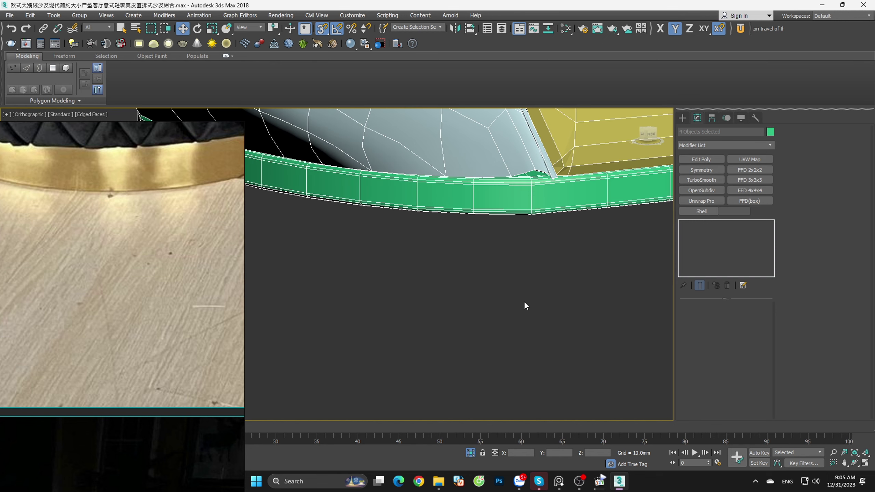
left_click(522, 330)
scroll(523, 238, "up", 3)
left_click(537, 241)
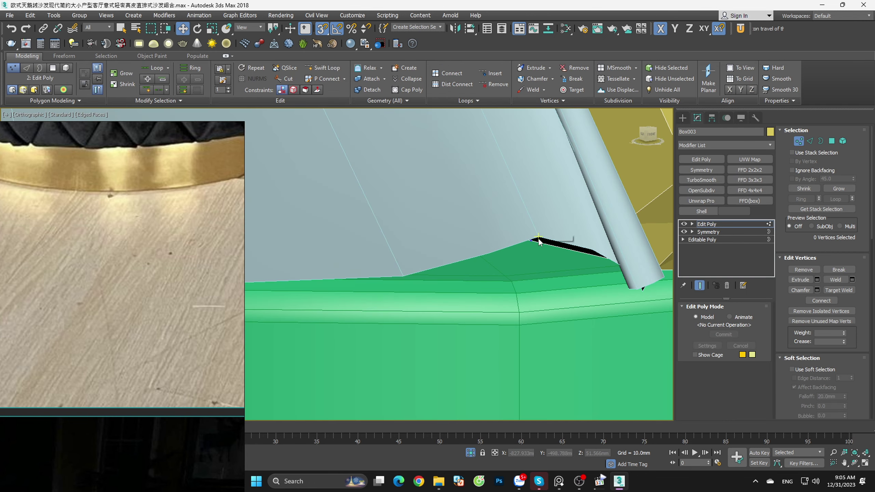
Step: Collapse Box003's whole modifier stack to Editable Poly
left_click(710, 224)
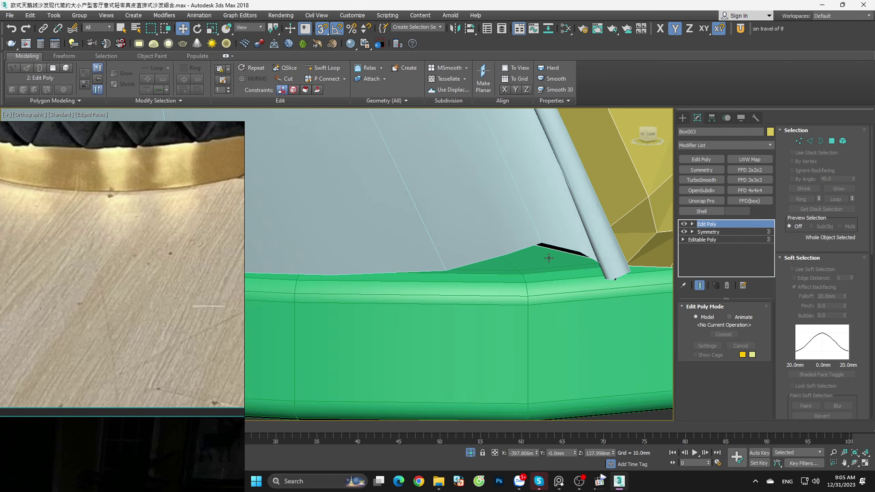
scroll(551, 269, "down", 2)
scroll(582, 275, "down", 3)
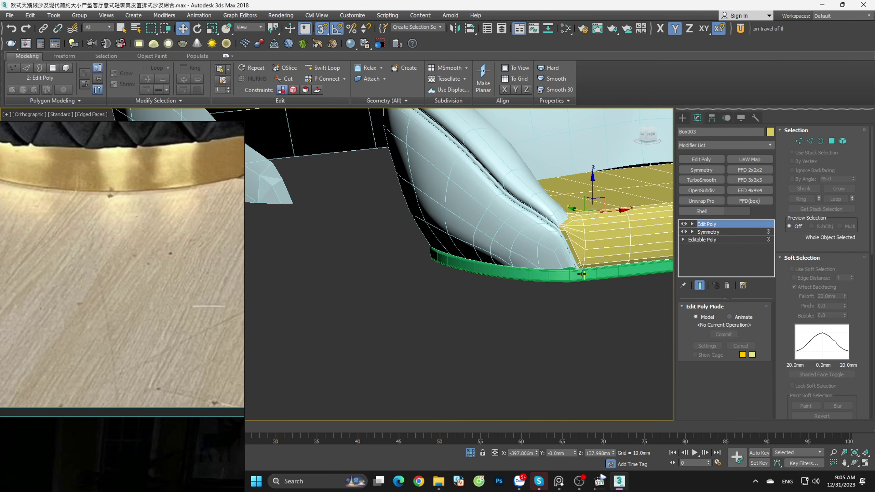
right_click(721, 225)
left_click(747, 316)
left_click(485, 272)
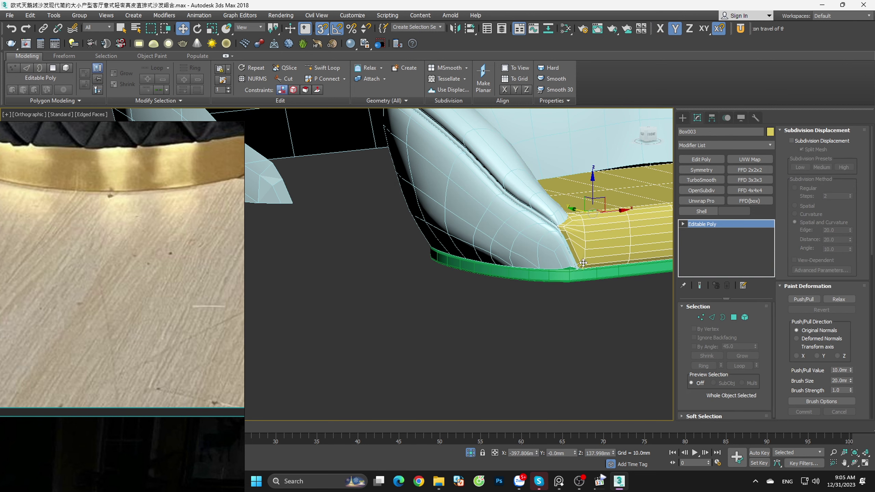
scroll(582, 263, "up", 2)
Step: Remove Cylinder001's OpenSubdiv modifier and select a corner vertex in Vertex mode
key("1")
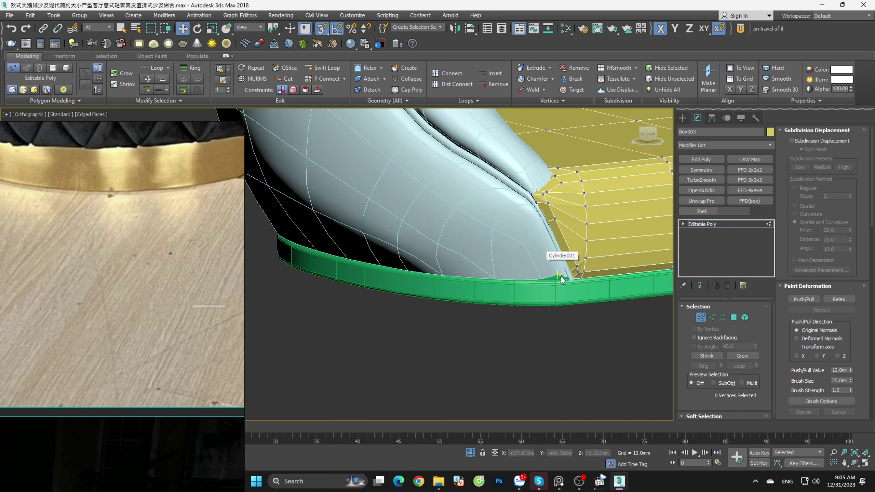
scroll(559, 257, "up", 2)
left_click(537, 224)
scroll(645, 255, "up", 2)
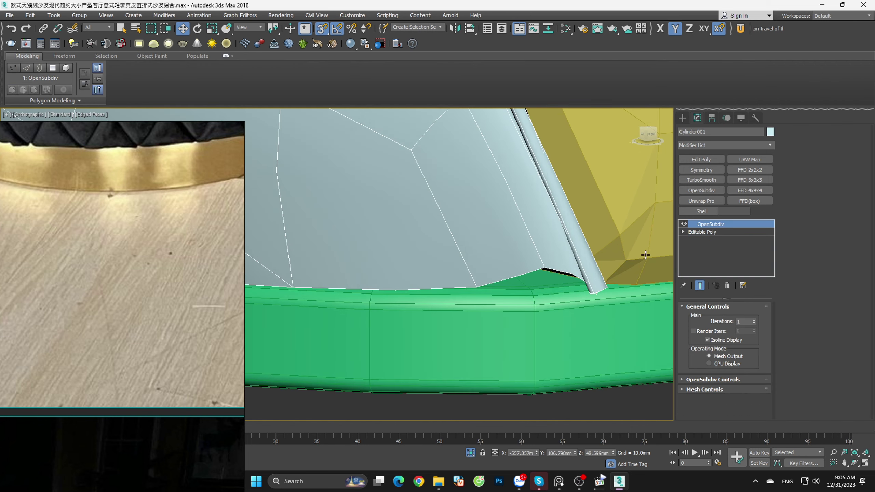
left_click(727, 287)
key("1")
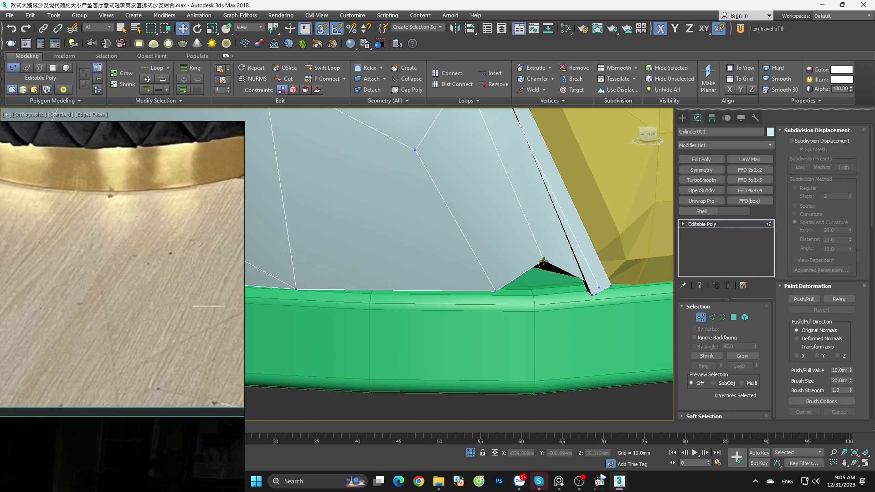
left_click(547, 259)
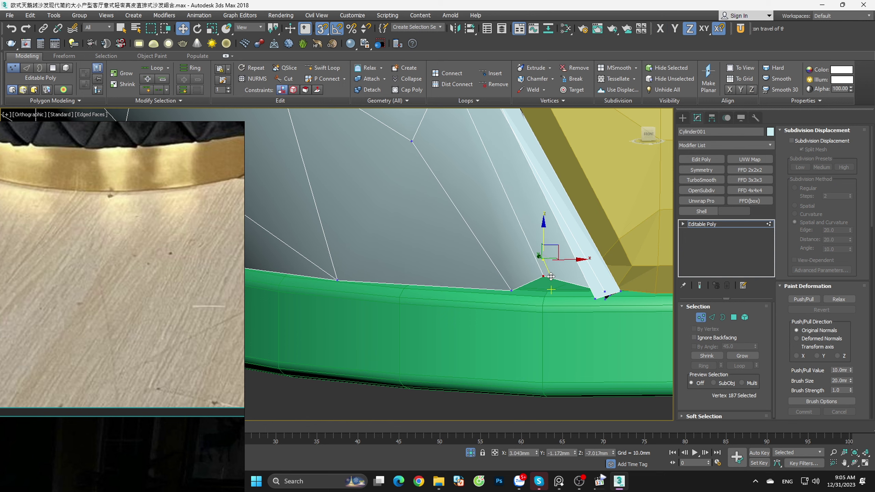
Step: Slide the arm's bottom-corner vertex left along X
mouse_move(551, 276)
middle_mouse_down("alt")
mouse_move(566, 295)
mouse_move(638, 281)
mouse_move(618, 288)
mouse_move(601, 278)
middle_mouse_up("alt")
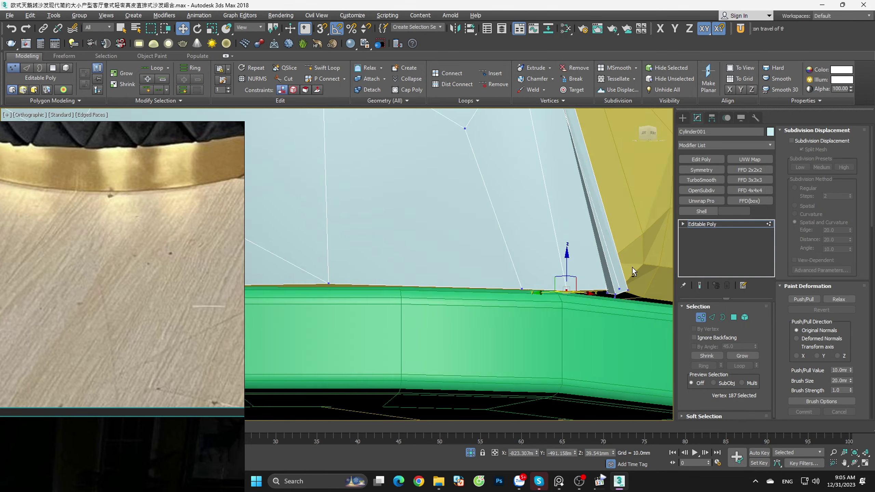
key("F3")
left_click(603, 272)
key("F3")
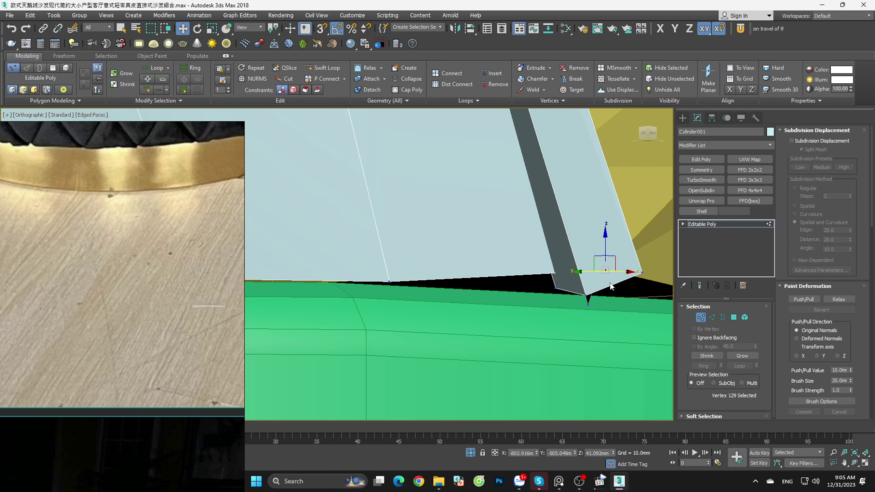
left_click_drag(622, 277, 587, 279)
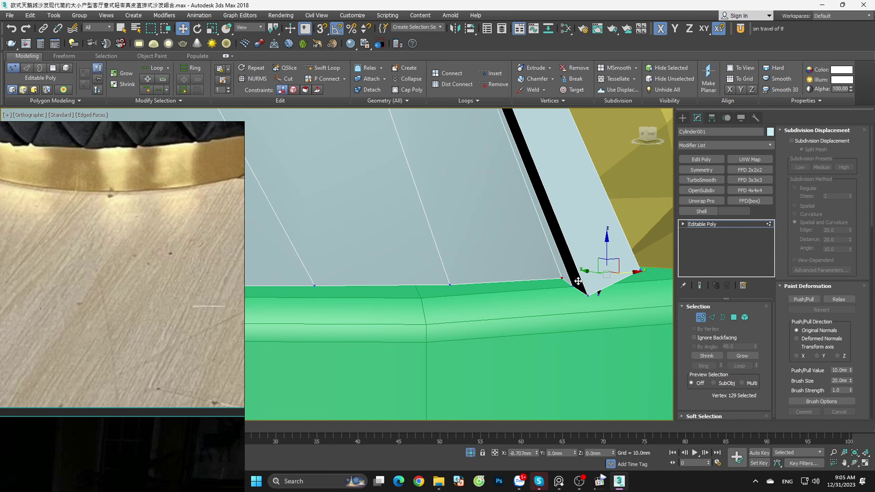
left_click(597, 297)
middle_click_drag(596, 297, 605, 292, "alt")
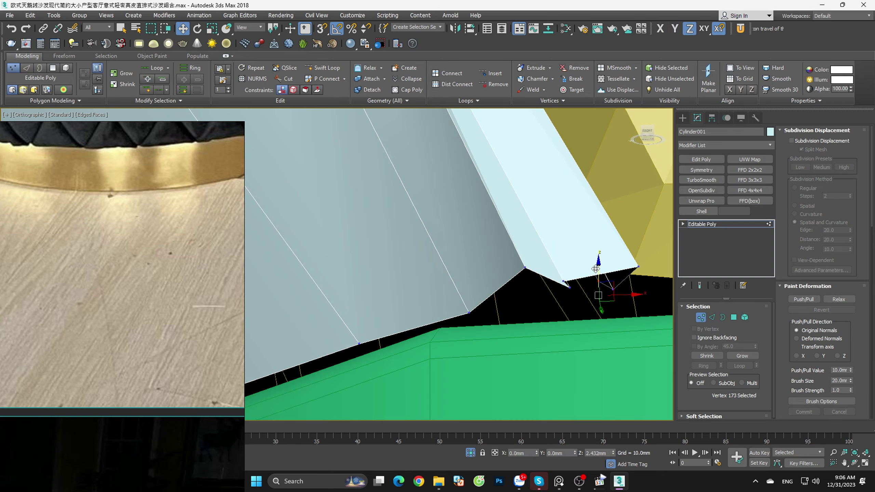
Step: In the front view, lower the six arm-foot vertices onto the base rim
middle_click_drag(596, 281, 615, 319, "alt")
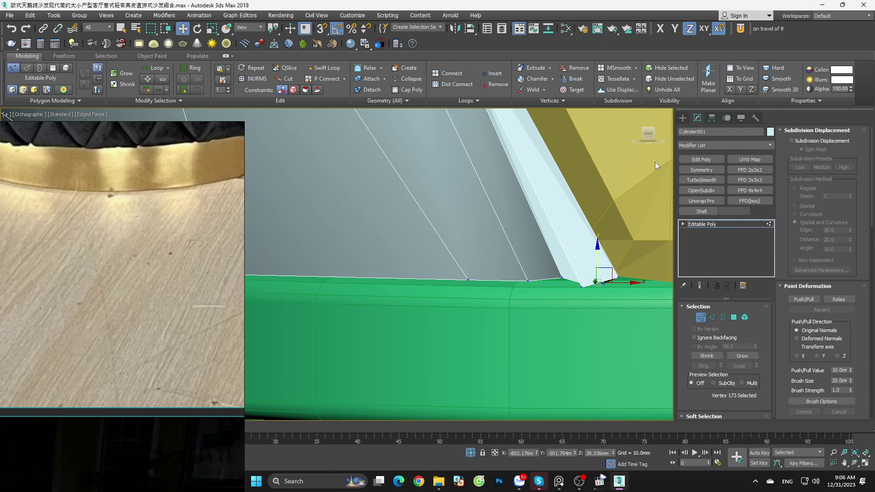
left_click(646, 135)
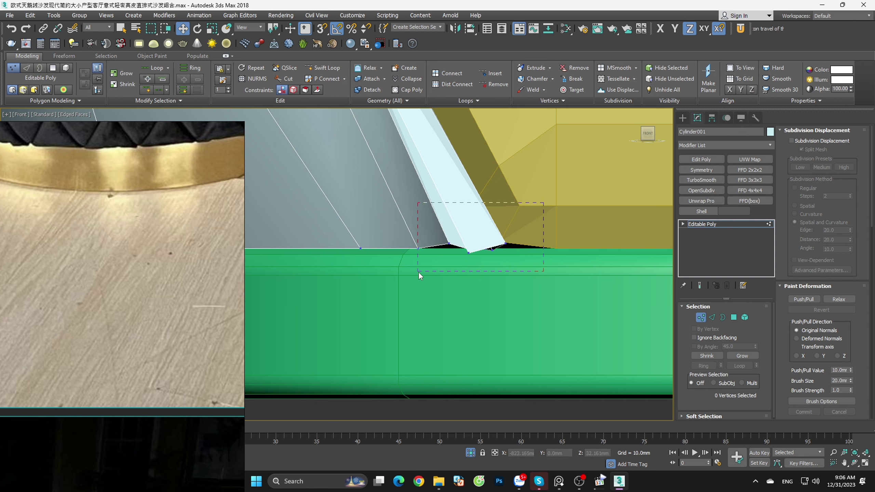
left_click_drag(418, 272, 419, 272)
scroll(464, 237, "up", 2)
left_click_drag(486, 232, 487, 238)
Step: Slide the six arm-foot vertices along Y and X to sit flush on the rim
middle_click_drag(489, 241, 553, 263, "alt")
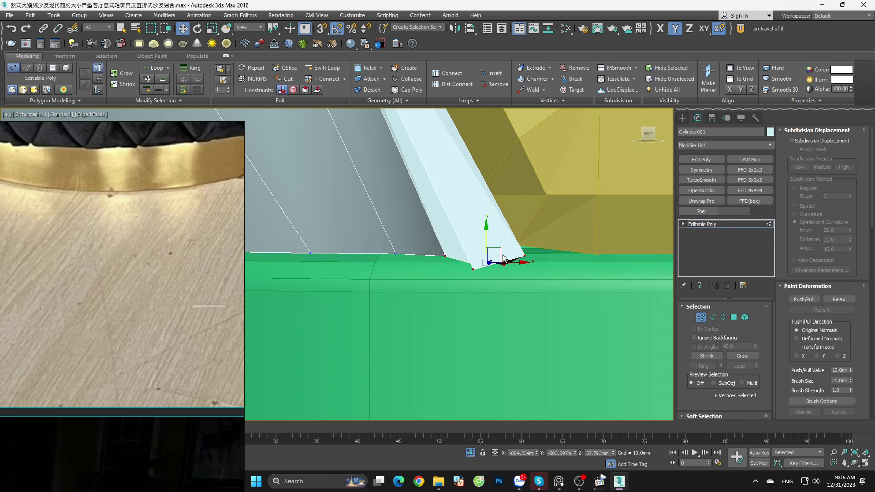
mouse_move(469, 259)
middle_mouse_down("alt")
mouse_move(504, 302)
mouse_move(466, 266)
middle_mouse_up("alt")
mouse_move(466, 265)
left_mouse_down()
mouse_move(425, 243)
mouse_move(461, 272)
left_mouse_up()
middle_click_drag(461, 271, 407, 278, "alt")
left_click_drag(459, 256, 469, 253)
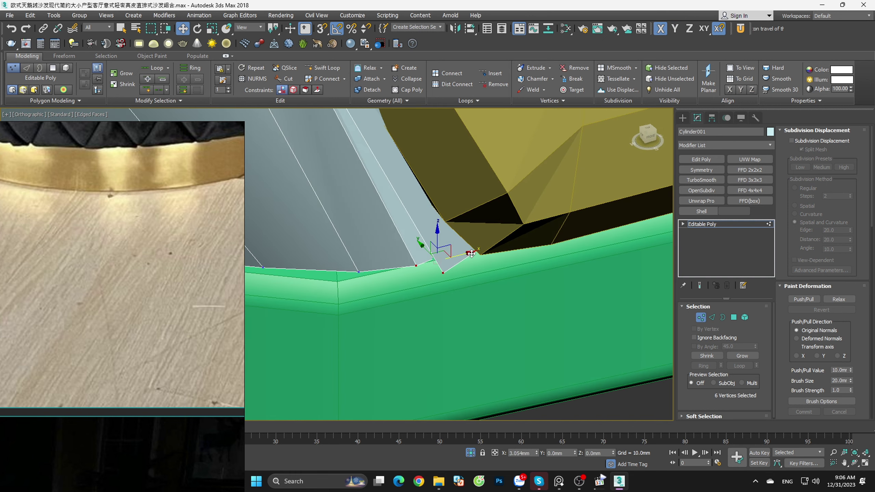
mouse_move(468, 253)
middle_mouse_down("alt")
mouse_move(510, 230)
mouse_move(497, 241)
middle_mouse_up("alt")
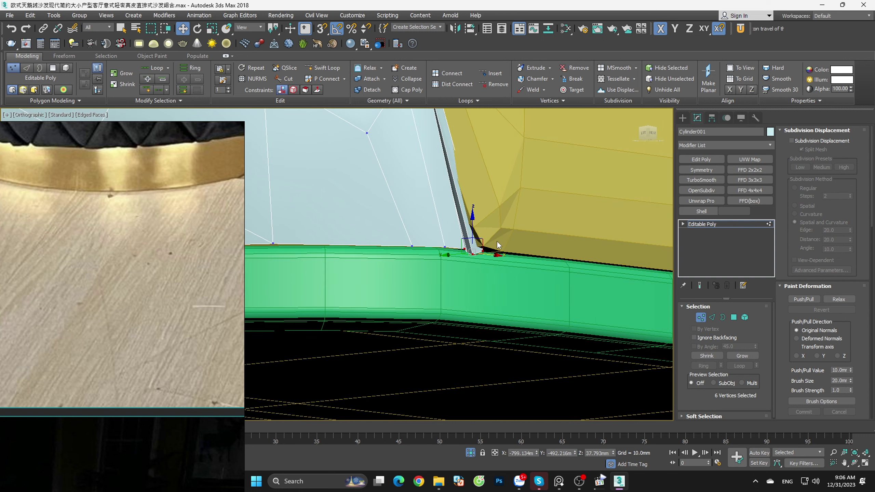
left_click_drag(490, 256, 483, 256)
mouse_move(484, 257)
middle_mouse_down("alt")
mouse_move(492, 265)
mouse_move(481, 283)
mouse_move(490, 230)
middle_mouse_up("alt")
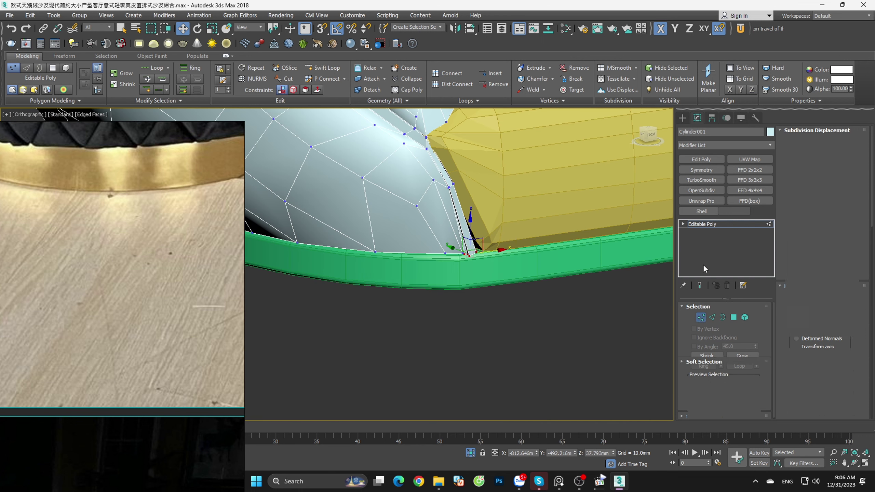
Step: Preview OpenSubdiv smoothing on the sofa body, then remove it
left_click(701, 192)
key("F4")
scroll(486, 241, "down", 5)
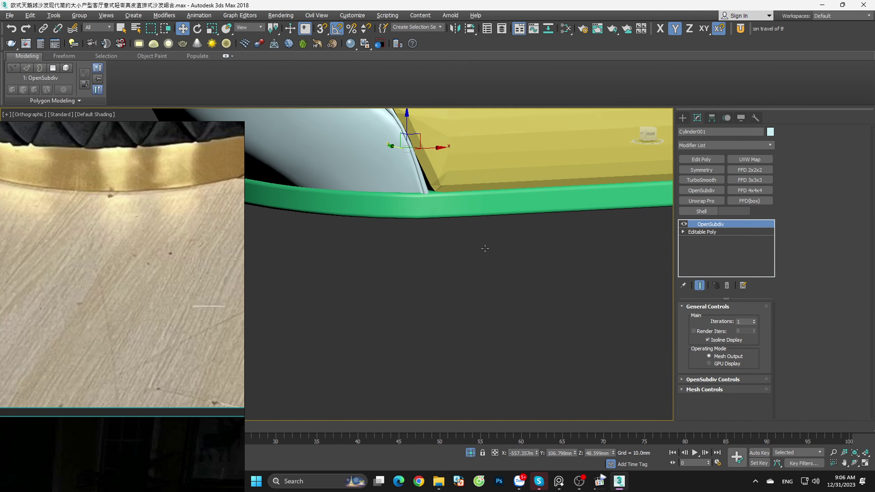
key("f")
scroll(491, 246, "down", 3)
middle_click_drag(444, 288, 389, 276, "alt")
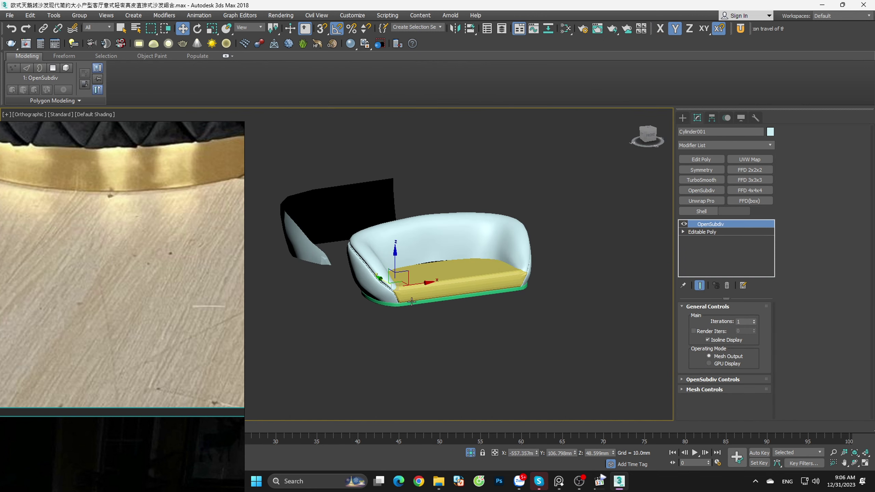
scroll(389, 275, "up", 3)
scroll(389, 275, "up", 4)
scroll(385, 274, "up", 3)
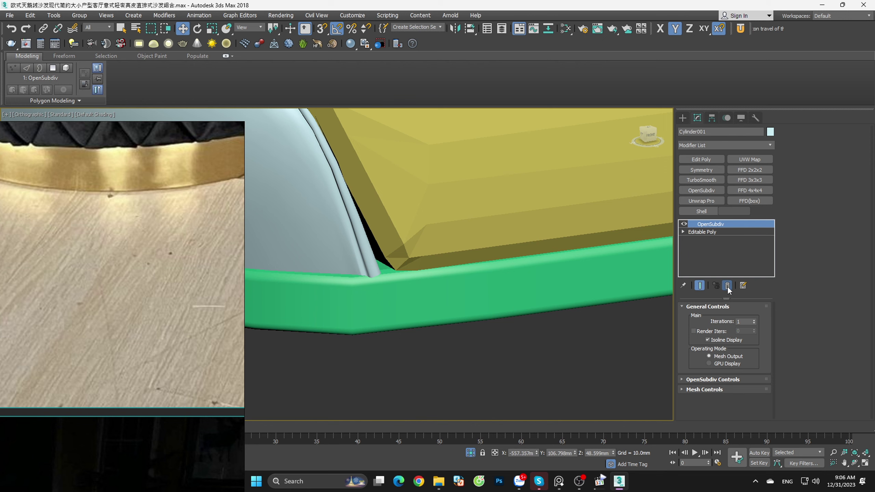
left_click(727, 285)
key("F4")
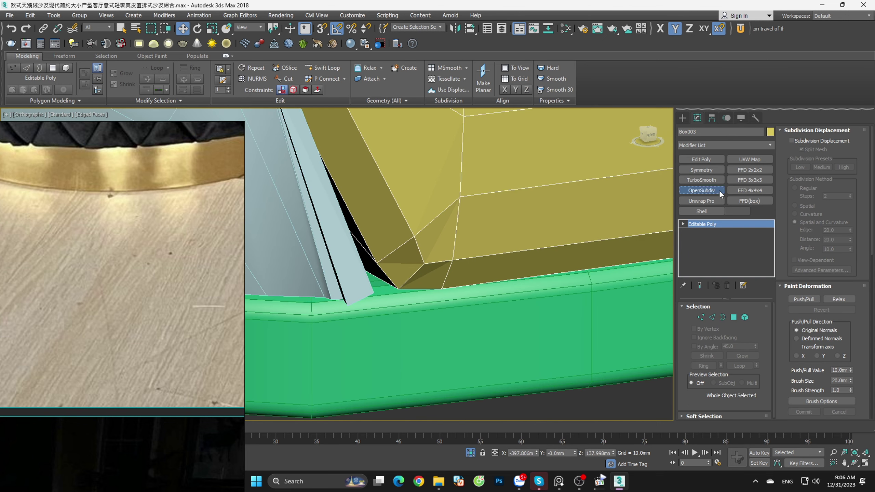
Step: Add OpenSubdiv smoothing to the seat cushion Box003, then reselect the body in front view
left_click(701, 190)
key("F4")
scroll(453, 287, "down", 3)
scroll(385, 256, "up", 2)
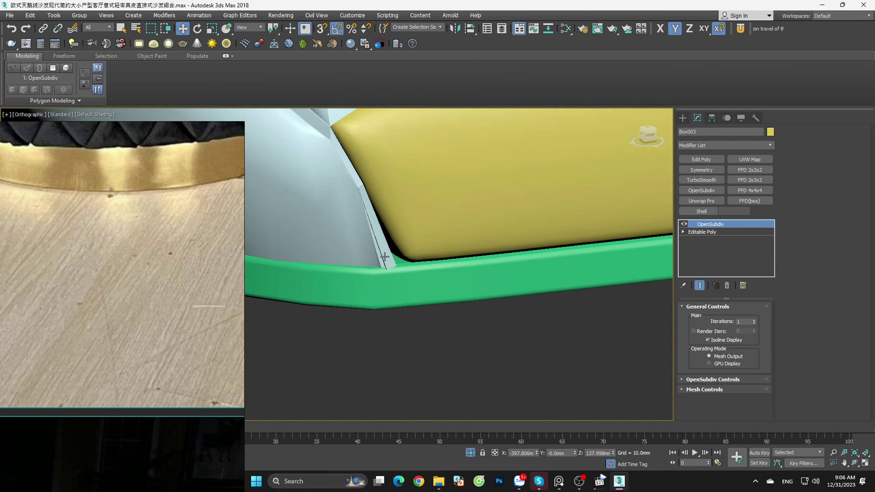
left_click(385, 257)
key("F4")
scroll(551, 207, "up", 2)
scroll(612, 252, "up", 2)
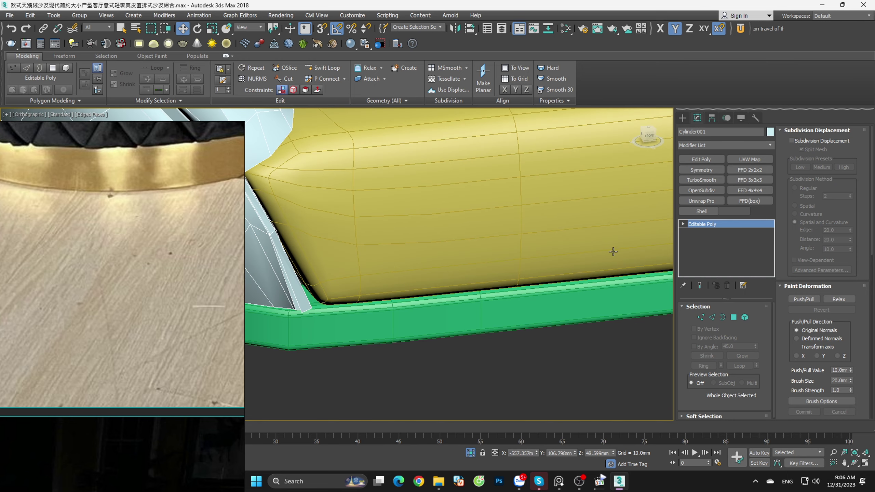
left_click(649, 138)
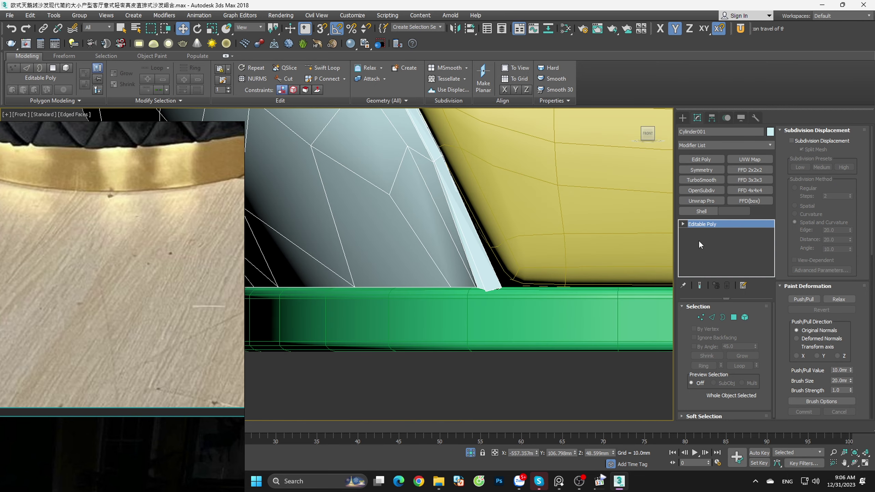
Step: Give Cylinder001 an Edit Poly layer under OpenSubdiv and shift its rim vertices along X and Y
left_click(701, 159)
left_click(709, 190)
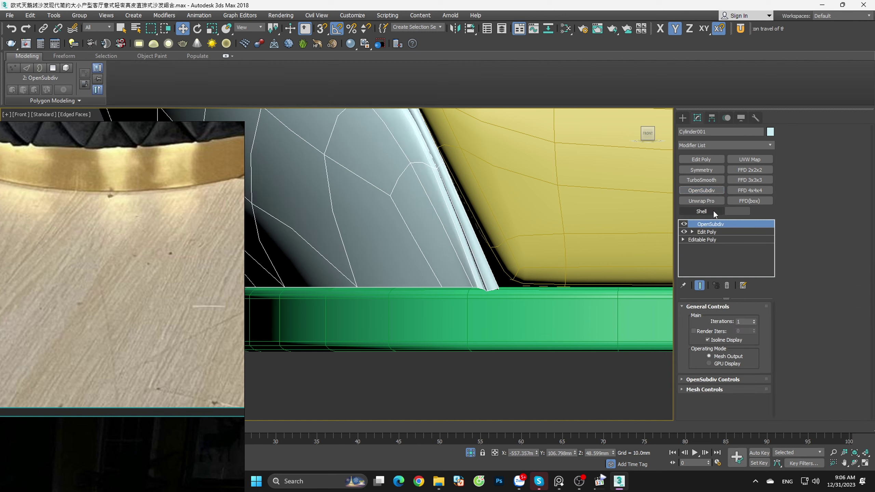
left_click(715, 235)
middle_click_drag(451, 309, 500, 317, "alt")
scroll(501, 320, "up", 3)
left_click_drag(497, 292, 517, 289)
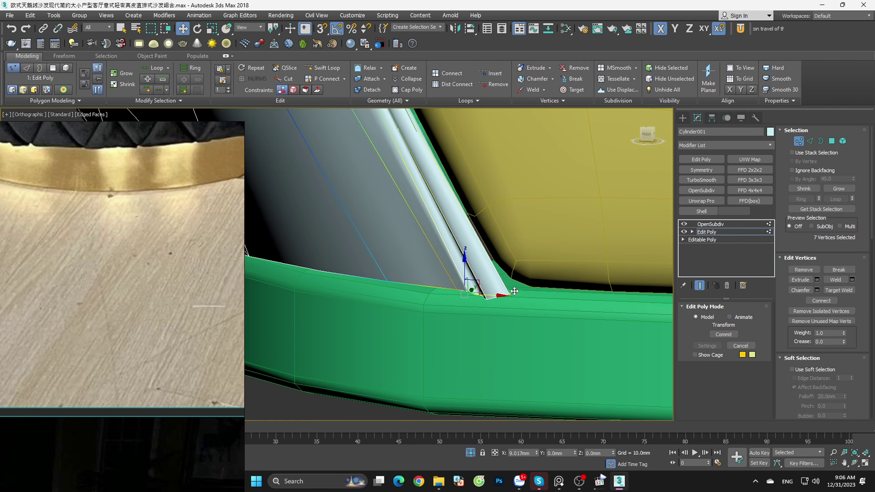
middle_click_drag(517, 289, 577, 299, "alt")
left_click_drag(465, 292, 465, 282)
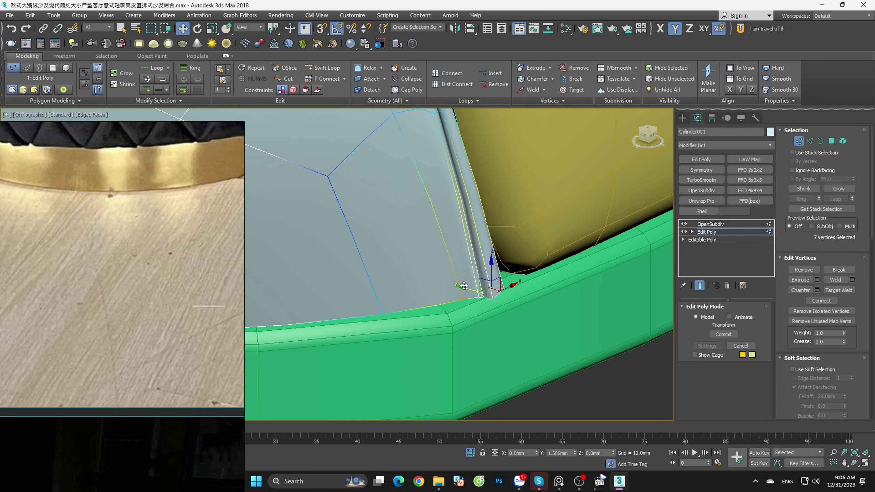
Step: Move the single lower-rim vertex along Y and X onto the base edge
left_click(403, 311)
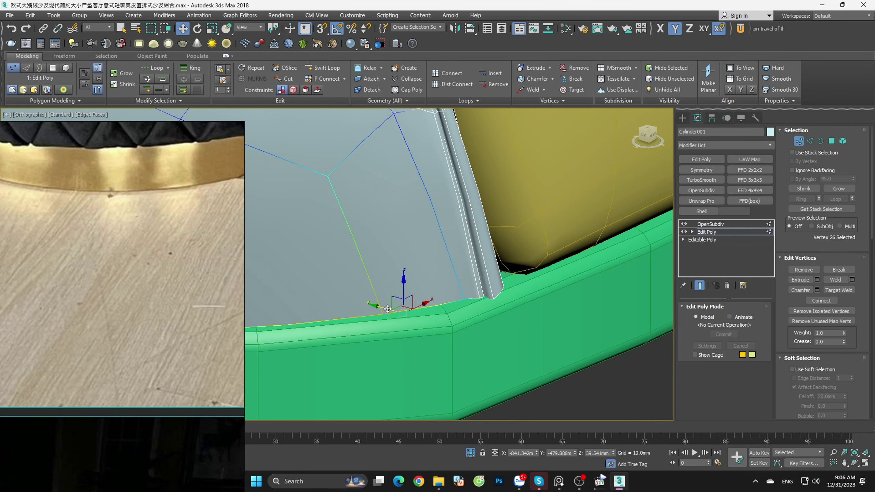
left_click_drag(388, 309, 421, 313)
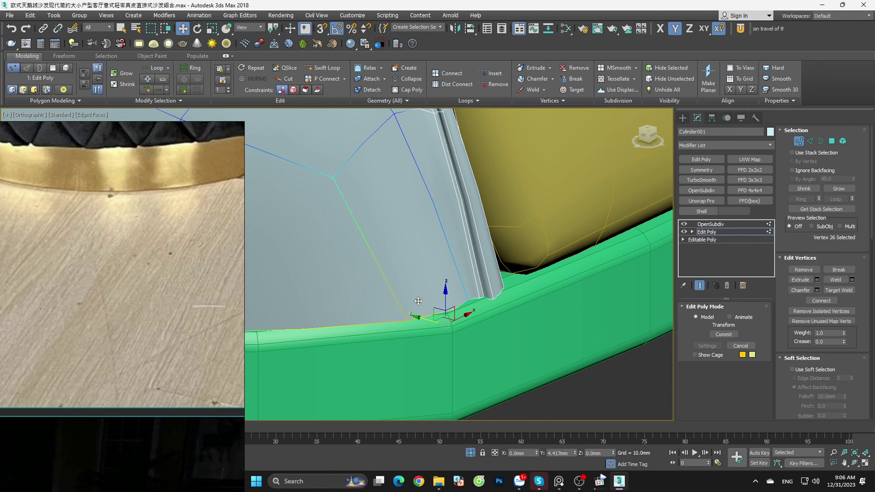
scroll(465, 327, "down", 2)
scroll(478, 332, "down", 2)
scroll(494, 338, "down", 1)
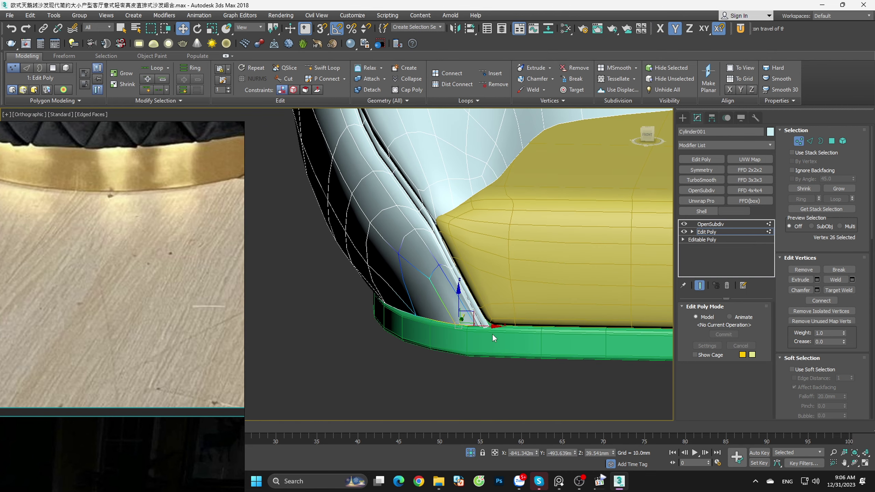
scroll(494, 338, "up", 3)
left_click_drag(455, 319, 461, 317)
middle_click_drag(465, 317, 539, 303, "alt")
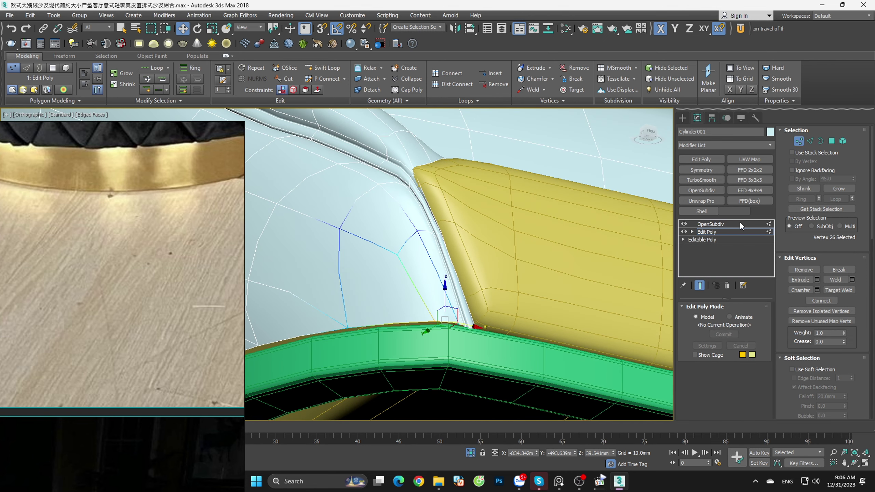
Step: Delete the body's OpenSubdiv modifier and clear the vertex selection
left_click(739, 224)
left_click(726, 285)
scroll(547, 287, "down", 2)
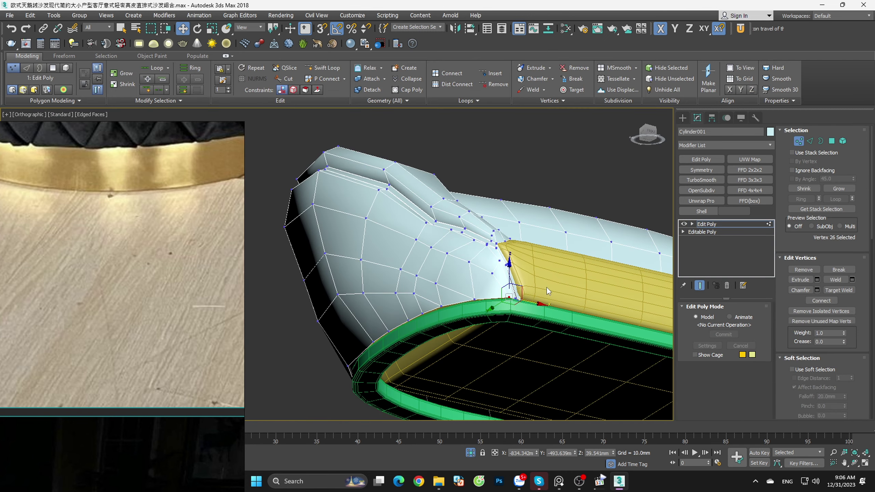
left_click(545, 373)
scroll(241, 224, "down", 3)
Step: Exit sub-object editing and switch the viewport to the Left view
scroll(245, 232, "up", 3)
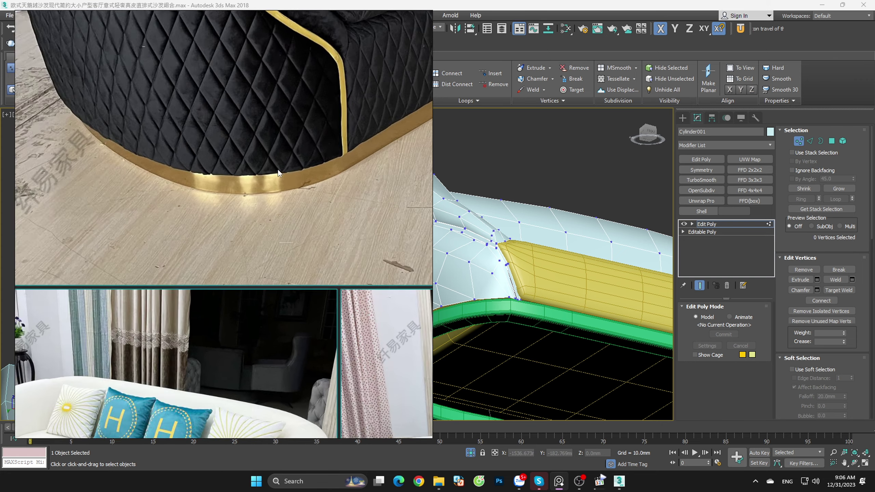
scroll(458, 305, "up", 2)
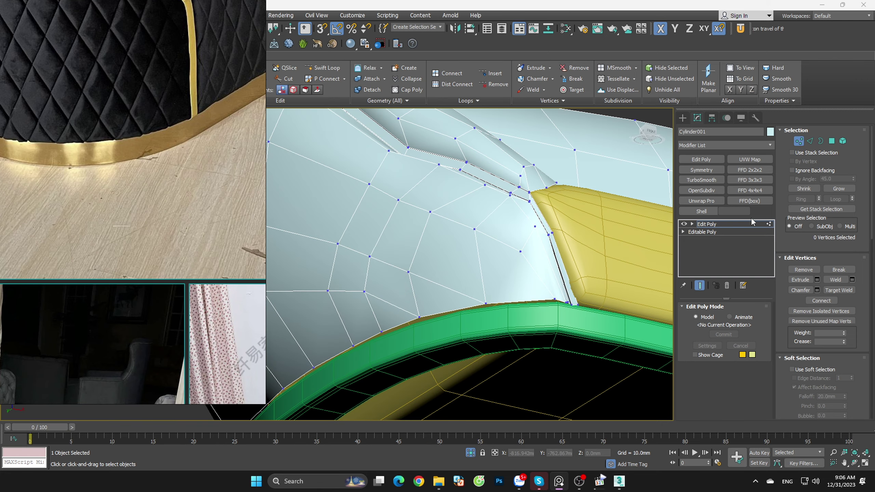
left_click(798, 145)
scroll(421, 290, "down", 5)
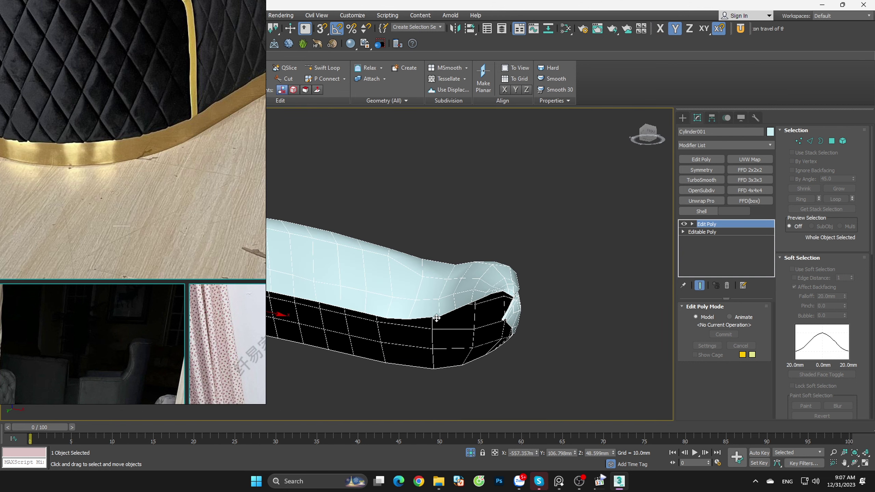
mouse_move(436, 317)
middle_mouse_down("alt")
mouse_move(501, 365)
mouse_move(451, 398)
middle_mouse_up("alt")
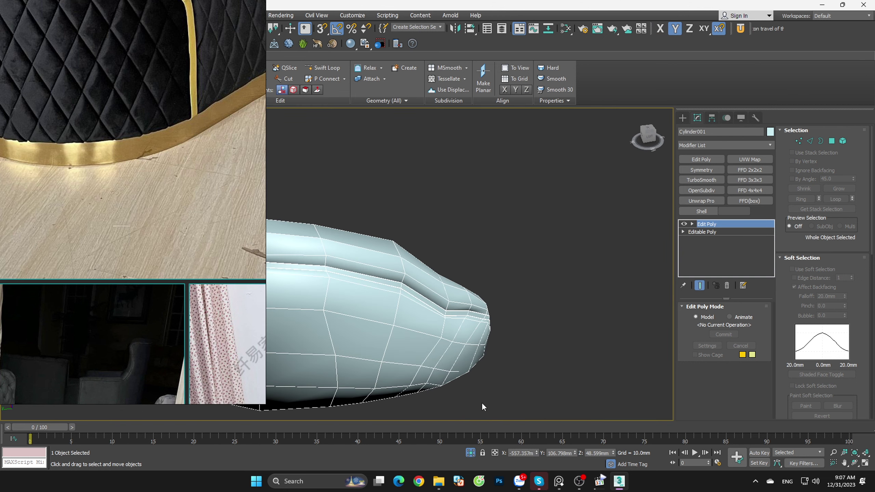
key("l")
scroll(430, 341, "up", 3)
Step: Cut a new edge from the lower rim up to a neighbouring vertex, then enter Edge mode
key("1")
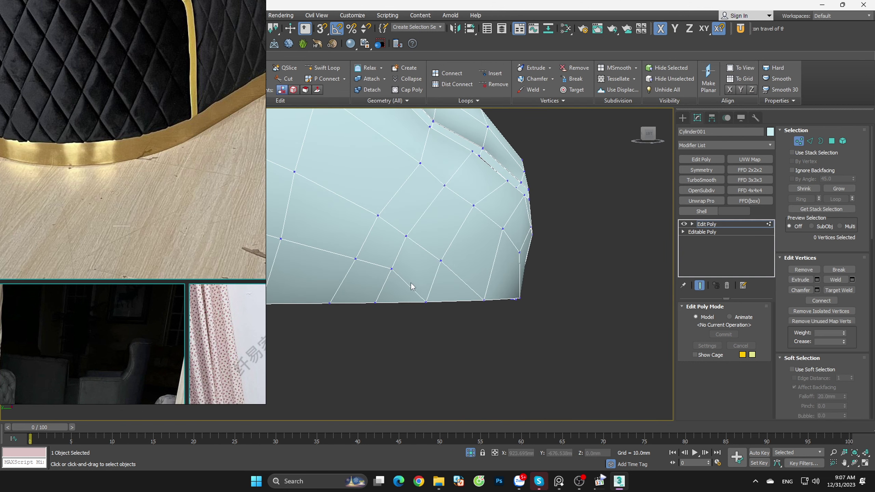
middle_click_drag(410, 282, 440, 282)
scroll(440, 282, "up", 2)
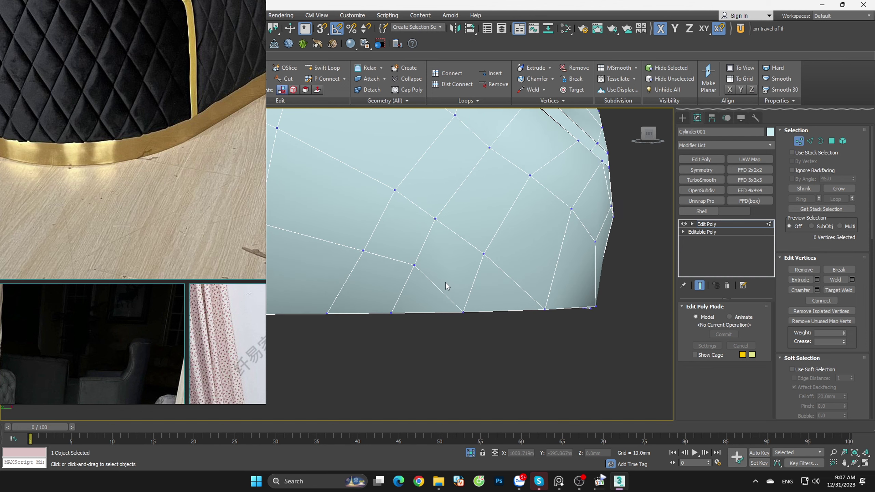
mouse_move(462, 277)
middle_mouse_down("alt")
mouse_move(468, 289)
mouse_move(448, 299)
middle_mouse_up("alt")
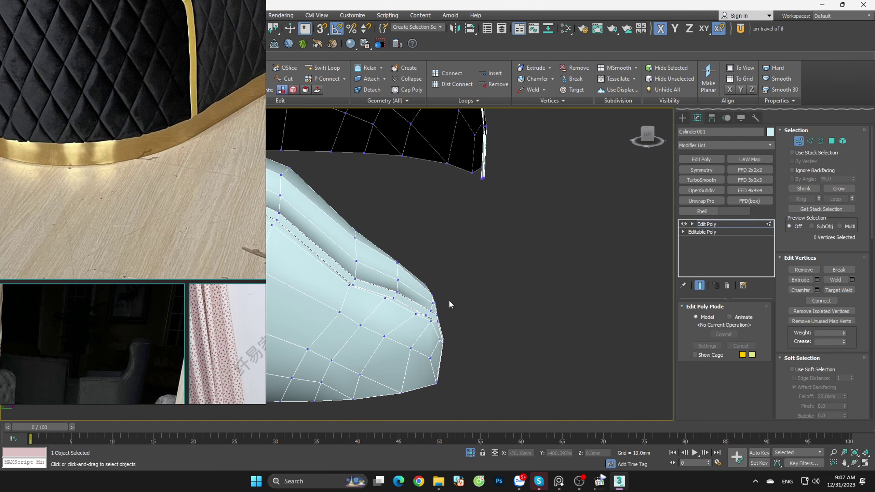
scroll(449, 302, "up", 3)
scroll(455, 300, "up", 4)
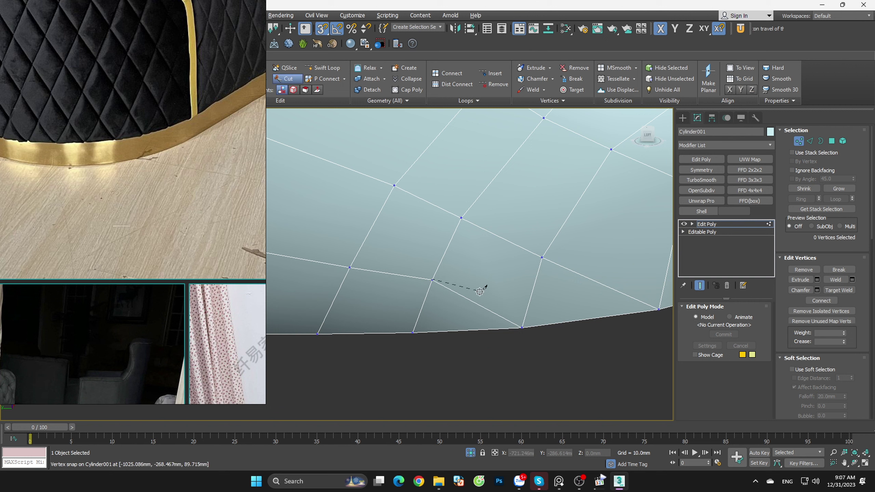
left_click(471, 331)
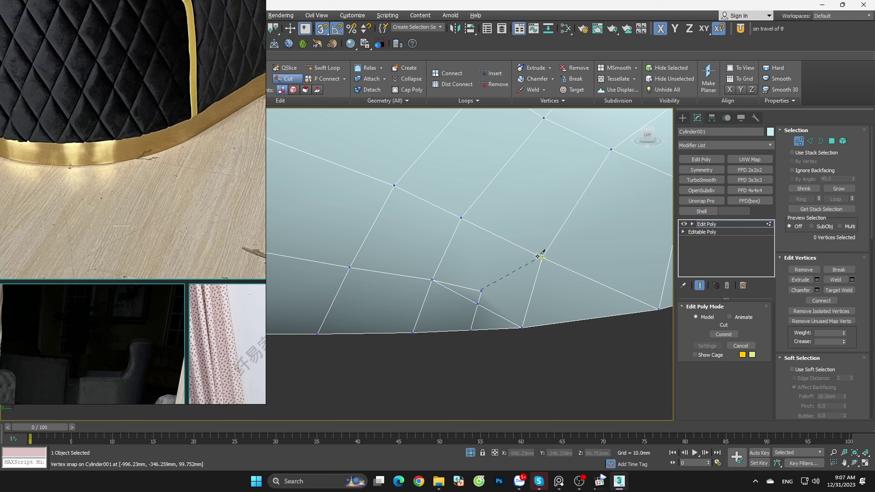
key("2")
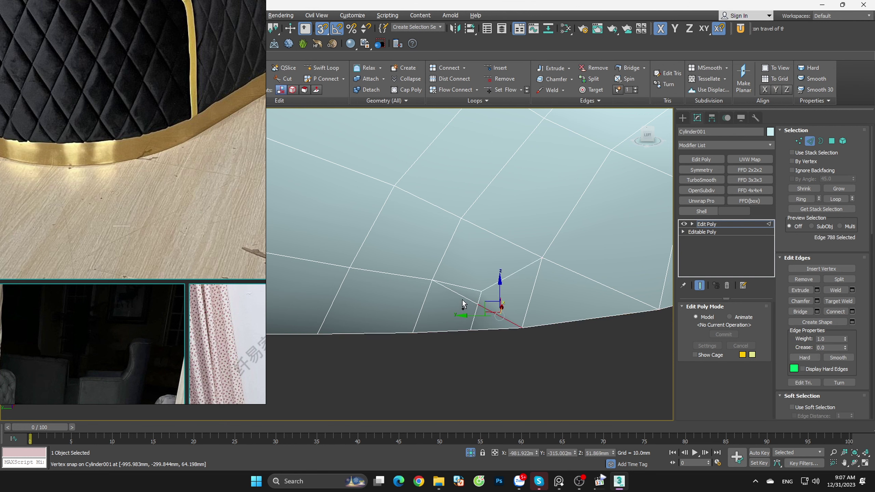
scroll(528, 335, "down", 5)
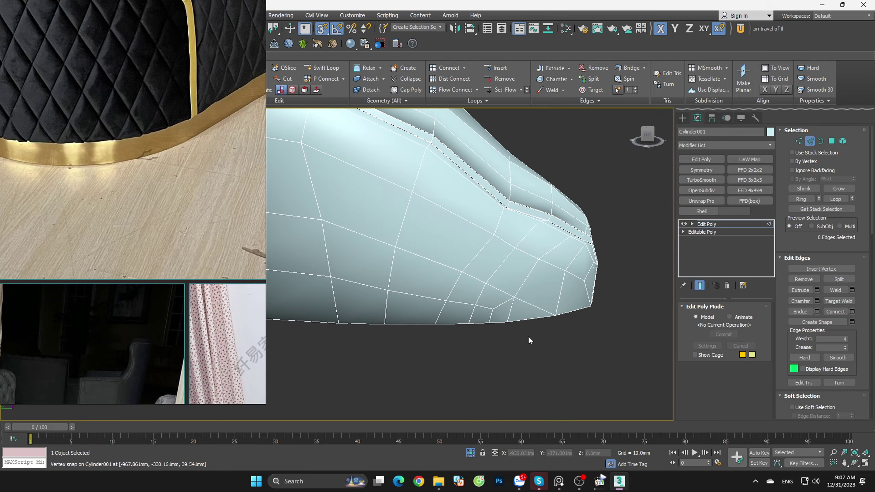
scroll(542, 350, "down", 5)
mouse_move(542, 350)
middle_mouse_down("alt")
mouse_move(566, 326)
mouse_move(599, 334)
mouse_move(635, 362)
mouse_move(574, 349)
mouse_move(556, 330)
mouse_move(569, 285)
mouse_move(472, 363)
mouse_move(564, 297)
middle_mouse_up("alt")
Step: In Front view, delete the polygons of the sofa body's right half
key("f")
scroll(552, 280, "down", 5)
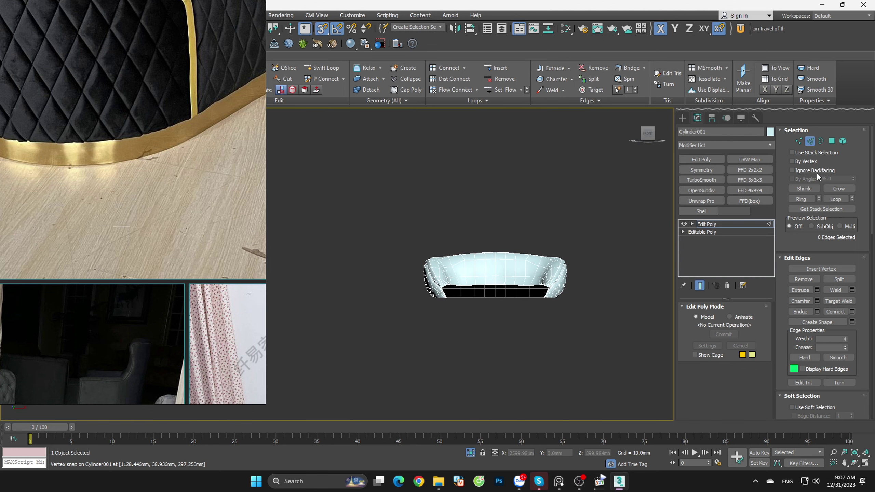
left_click(832, 141)
left_click_drag(503, 338, 505, 338)
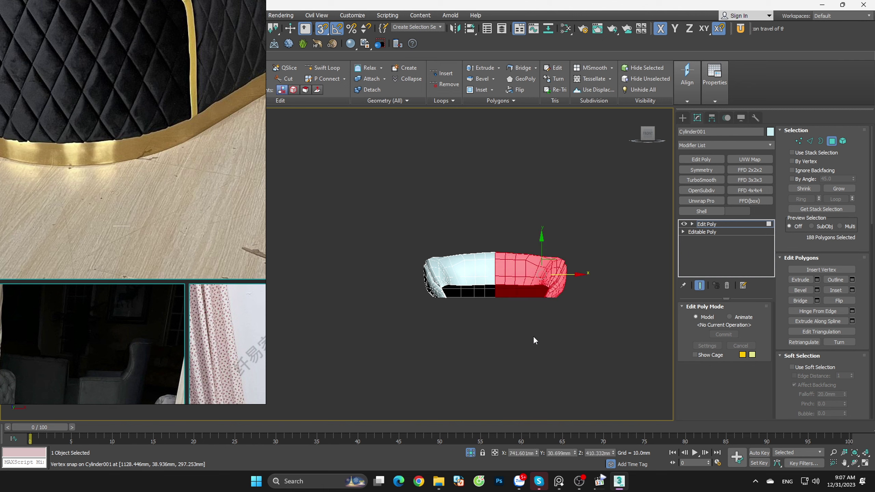
key("Delete")
Step: Orbit around the remaining left half in Vertex mode to inspect it from several angles
scroll(529, 297, "up", 5)
key("1")
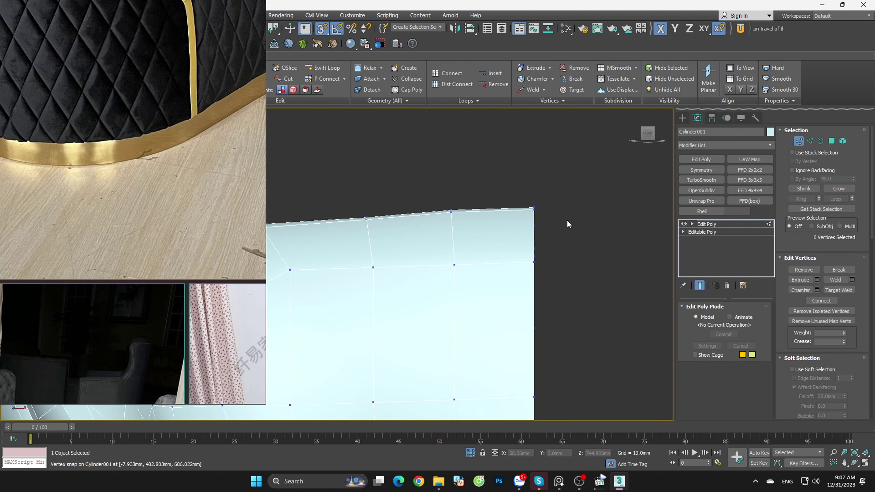
scroll(568, 225, "down", 3)
middle_click_drag(535, 273, 552, 262, "alt")
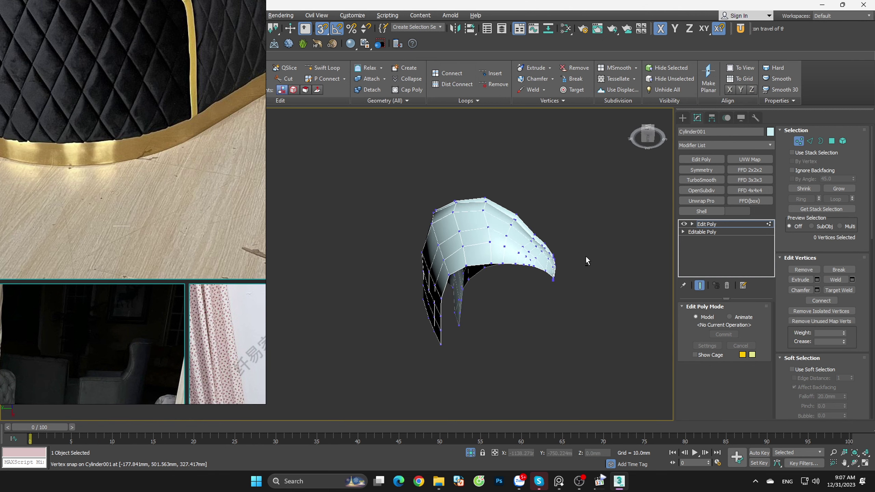
scroll(552, 263, "up", 3)
scroll(560, 292, "down", 3)
middle_click_drag(560, 291, 563, 259, "alt")
Step: Select the shell's open border loop
left_click(821, 141)
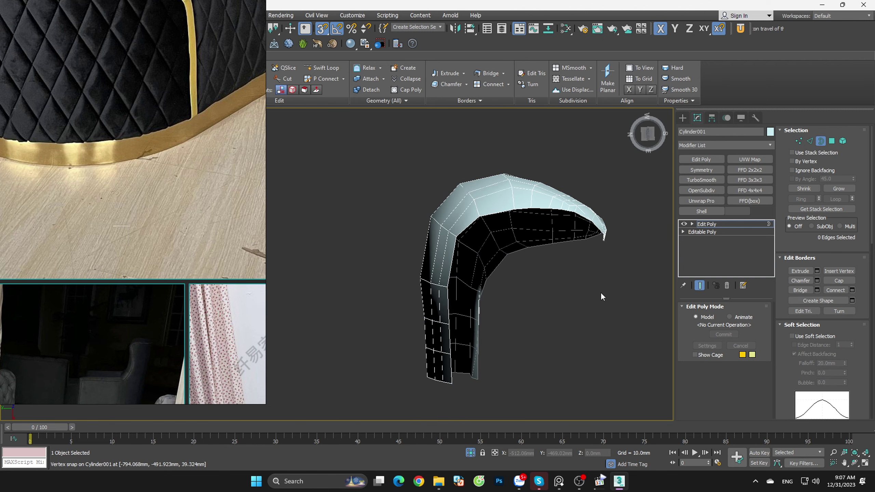
left_click(497, 214)
mouse_move(540, 255)
middle_mouse_down("alt")
mouse_move(496, 275)
mouse_move(456, 253)
mouse_move(430, 304)
mouse_move(439, 273)
middle_mouse_up("alt")
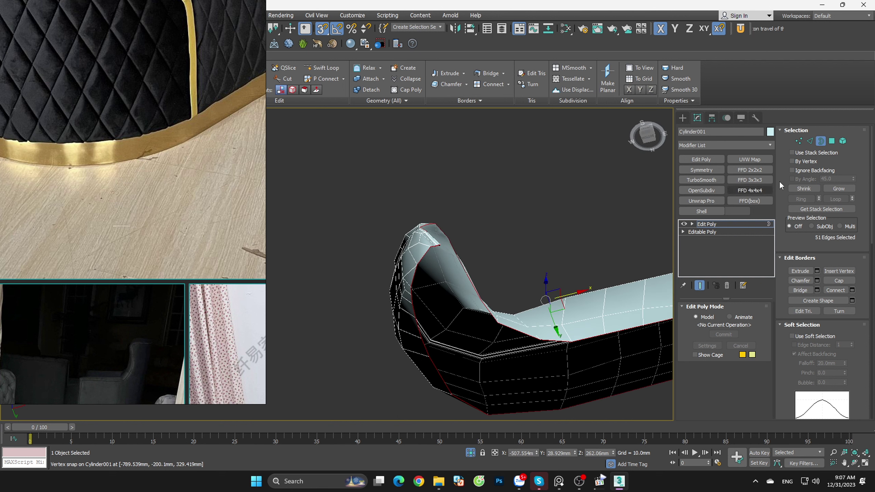
Step: In Edge mode, trim the rim edge selection and deselect the upper rim loop
left_click(811, 141)
scroll(409, 368, "up", 4)
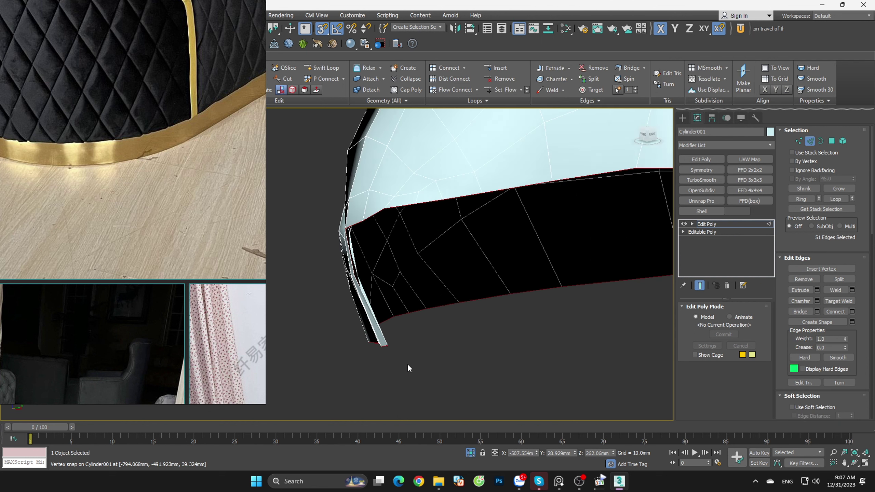
left_click_drag(300, 194, 301, 194, "alt")
scroll(454, 234, "down", 4)
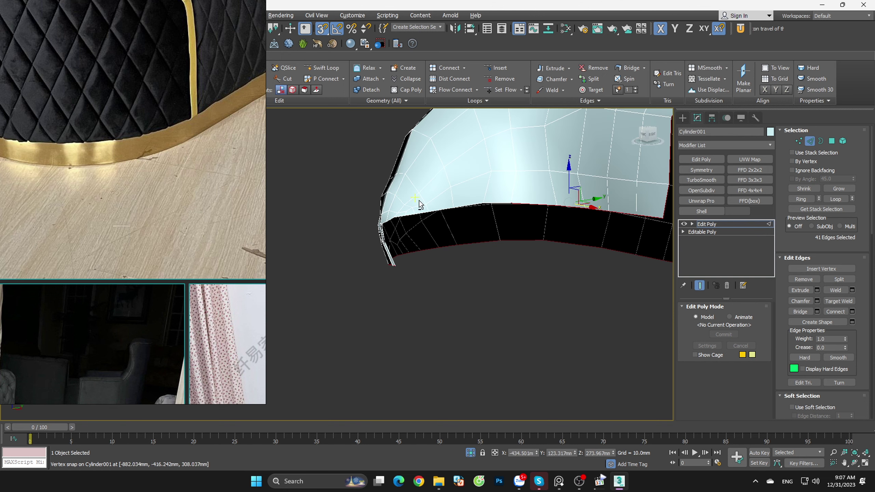
middle_click_drag(576, 196, 591, 217, "alt")
double_click(567, 215, "alt")
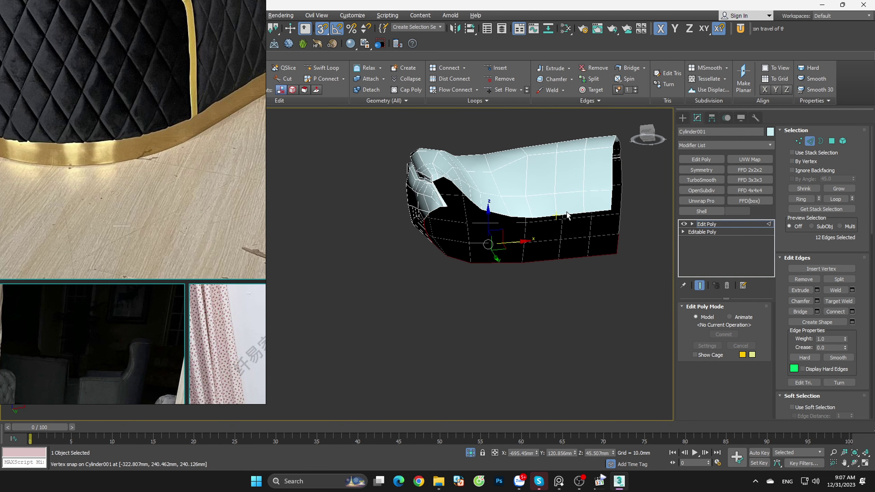
left_click(624, 242, "alt")
middle_click_drag(624, 242, 576, 203, "alt")
Step: Inspect the underside, pick a single rim edge, then clear the edge selection
scroll(542, 231, "up", 3)
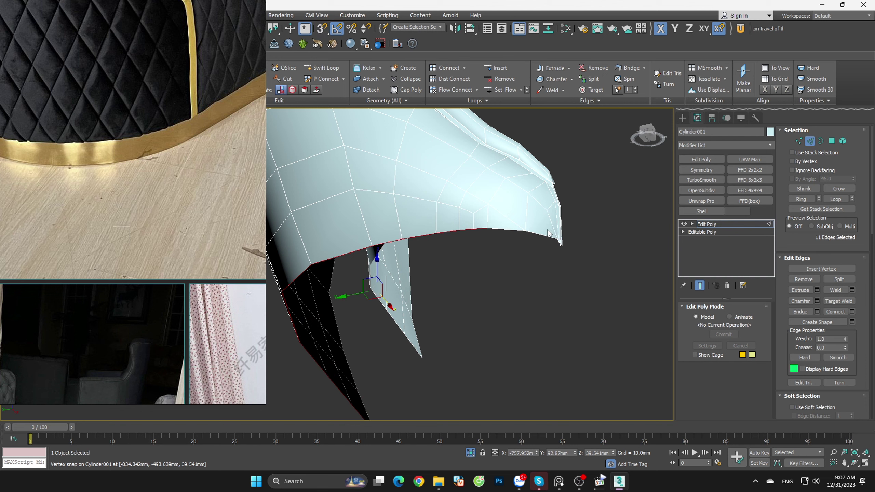
scroll(453, 236, "up", 3)
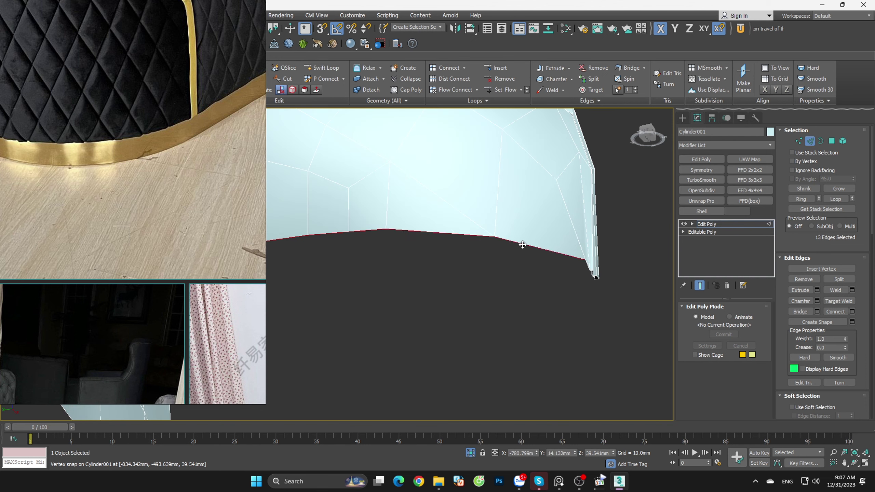
scroll(522, 244, "down", 3)
middle_click_drag(522, 244, 548, 308, "alt")
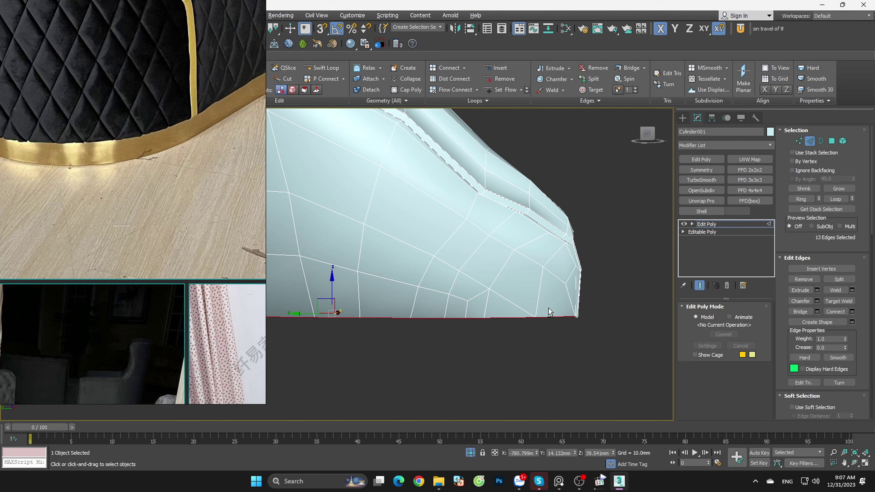
mouse_move(547, 308)
middle_mouse_down("alt")
mouse_move(443, 264)
mouse_move(462, 255)
middle_mouse_up("alt")
left_click(469, 257)
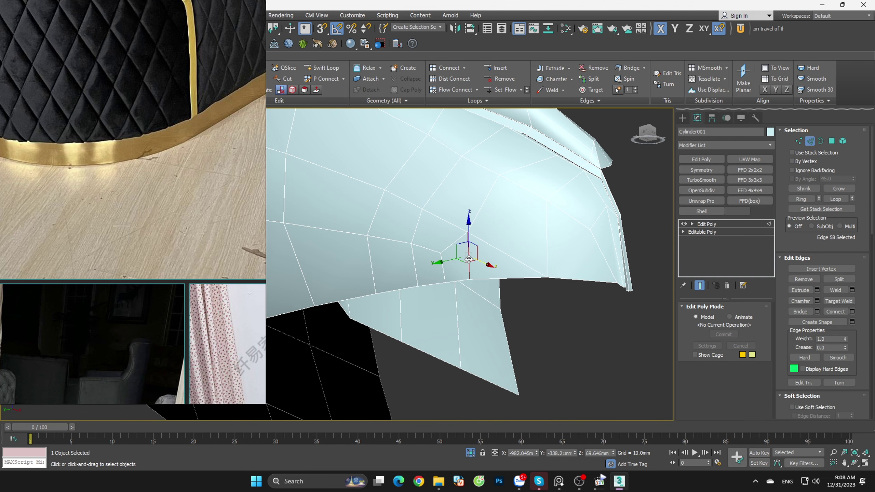
left_click(505, 291)
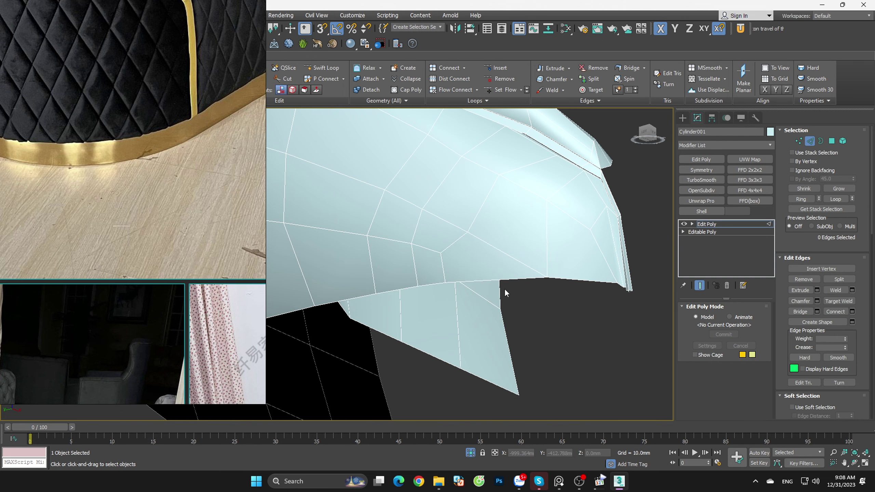
scroll(531, 301, "down", 5)
middle_click_drag(536, 308, 553, 276, "alt")
scroll(553, 276, "up", 3)
Step: Select two lower-rim vertices and nudge them slightly on XY
scroll(495, 219, "up", 4)
key("1")
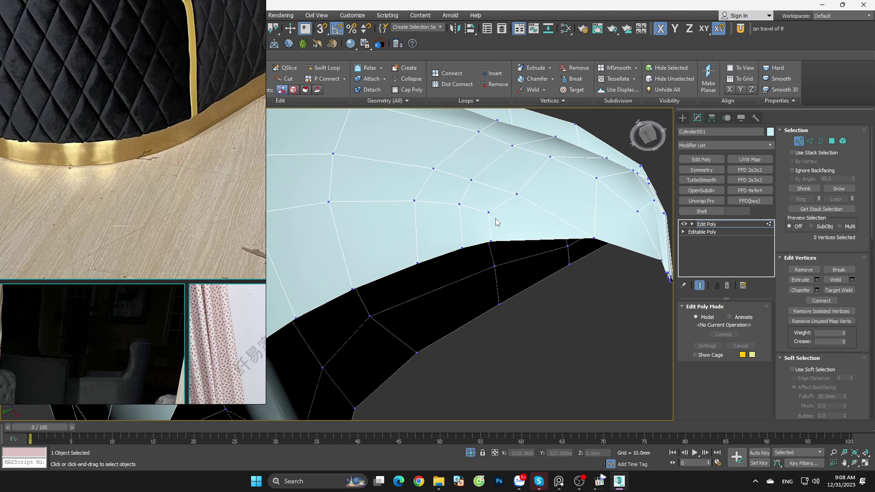
left_click(489, 214)
left_click(490, 241, "ctrl")
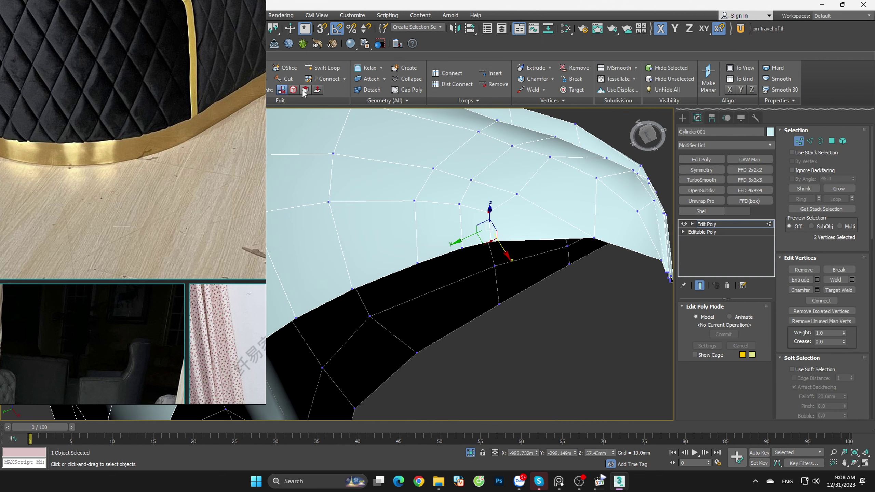
left_click_drag(481, 234, 498, 236)
mouse_move(497, 236)
middle_mouse_down("alt")
mouse_move(542, 301)
mouse_move(546, 322)
mouse_move(590, 262)
mouse_move(622, 271)
mouse_move(611, 241)
middle_mouse_up("alt")
Step: Select the lower rim edge loop and narrow it to 11 edges
key("2")
double_click(593, 245)
scroll(616, 258, "up", 3)
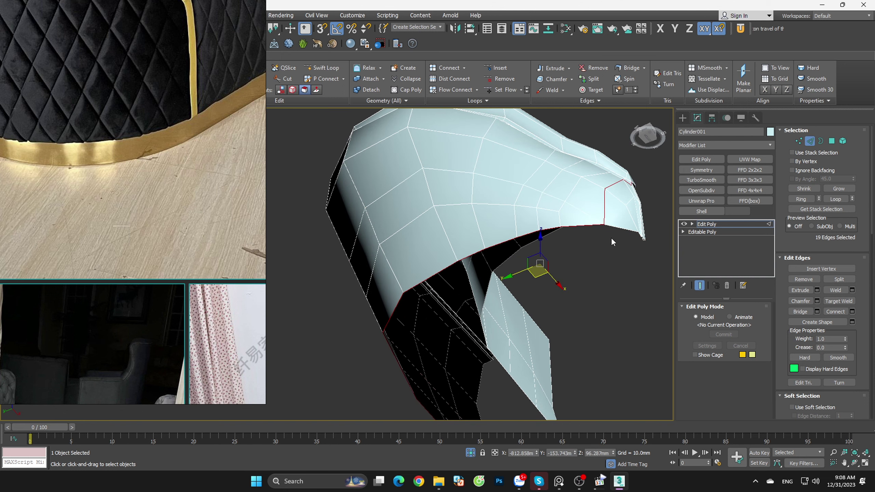
left_click_drag(568, 212, 566, 210, "alt")
scroll(652, 244, "up", 2)
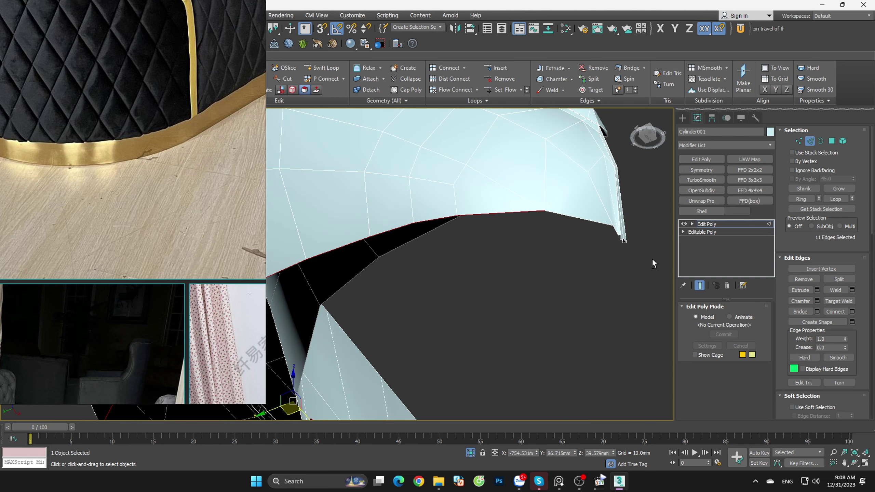
scroll(611, 228, "down", 3)
middle_click_drag(612, 227, 596, 268, "alt")
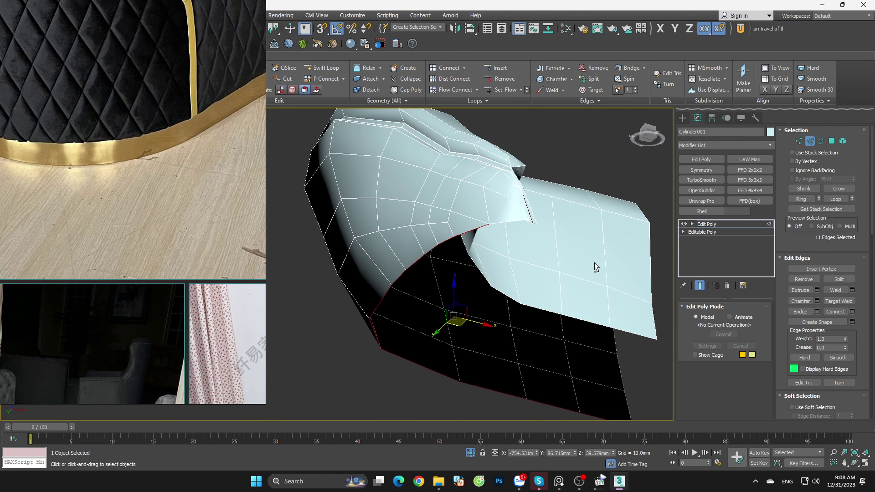
scroll(503, 238, "up", 3)
mouse_move(445, 213)
middle_mouse_down("alt")
mouse_move(423, 217)
mouse_move(502, 206)
mouse_move(502, 190)
mouse_move(519, 182)
mouse_move(503, 206)
middle_mouse_up("alt")
scroll(438, 209, "down", 2)
scroll(486, 213, "up", 5)
Step: Add three more rim edges to the selection, viewing the model in wireframe
left_click(484, 212, "ctrl")
scroll(499, 246, "up", 1)
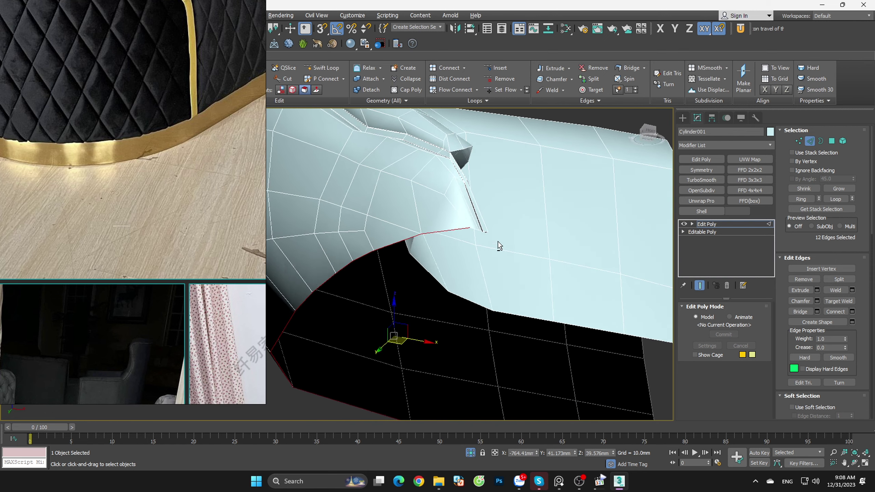
mouse_move(498, 245)
middle_mouse_down("alt")
mouse_move(246, 249)
mouse_move(370, 261)
mouse_move(246, 251)
mouse_move(400, 244)
middle_mouse_up("alt")
left_click(373, 248, "ctrl")
key("F3")
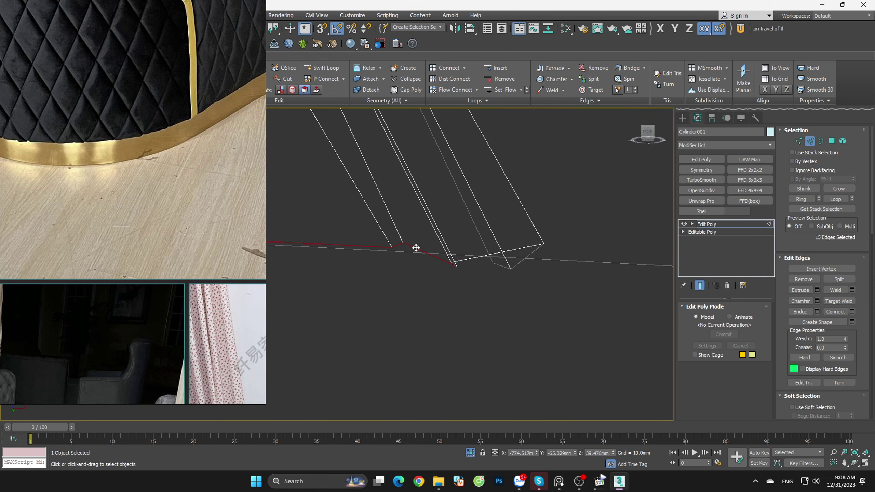
mouse_move(466, 261)
middle_mouse_down("alt")
mouse_move(441, 262)
mouse_move(521, 287)
mouse_move(549, 284)
middle_mouse_up("alt")
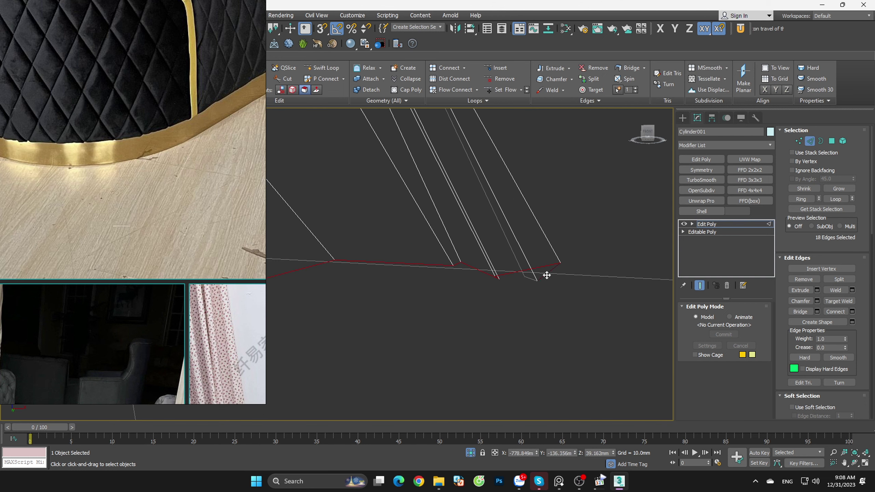
left_click(532, 278, "ctrl")
scroll(567, 295, "down", 3)
Step: Shift the selected bottom edges slightly in the wireframe view
scroll(591, 332, "down", 3)
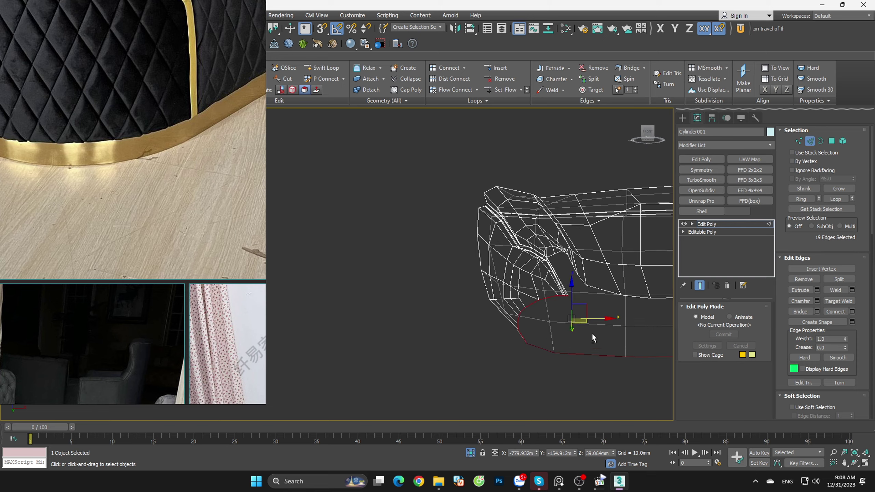
mouse_move(598, 366)
middle_mouse_down("alt")
mouse_move(549, 351)
mouse_move(566, 366)
mouse_move(523, 375)
mouse_move(652, 212)
middle_mouse_up("alt")
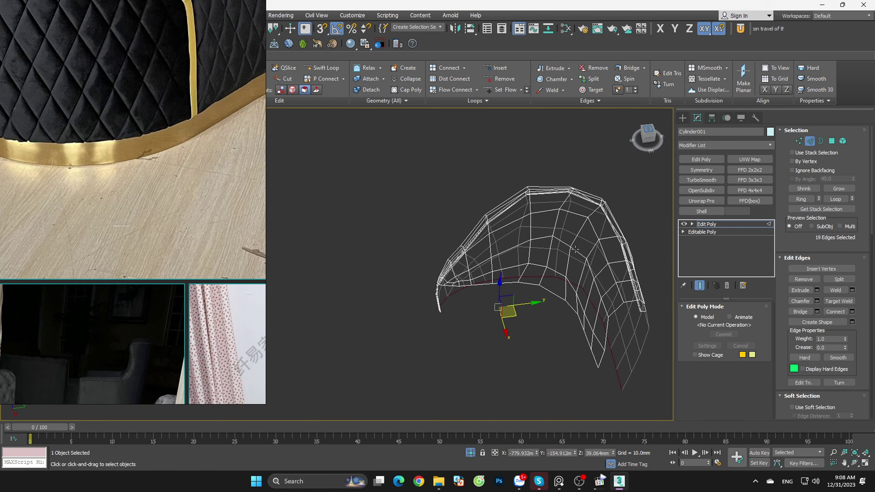
left_click_drag(649, 133, 463, 271)
scroll(463, 271, "up", 3)
scroll(500, 287, "up", 3)
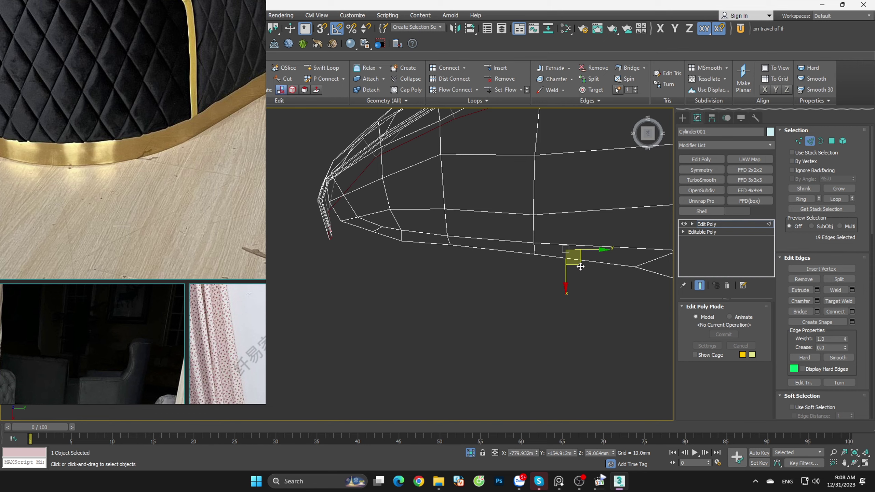
left_click_drag(581, 266, 585, 268)
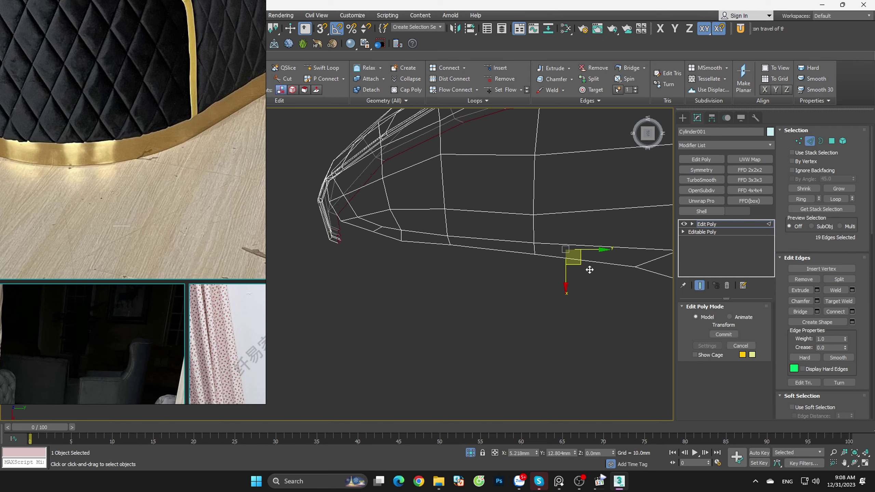
mouse_move(428, 276)
middle_mouse_down("alt")
mouse_move(531, 195)
mouse_move(525, 328)
middle_mouse_up("alt")
Step: From the Top view, nudge the selected bottom edges into line
key("t")
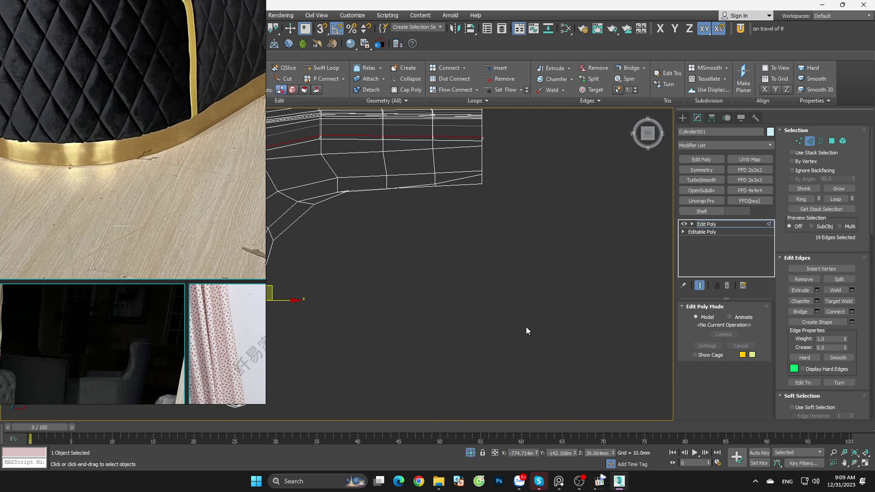
scroll(525, 326, "down", 5)
scroll(456, 310, "up", 3)
scroll(513, 259, "up", 4)
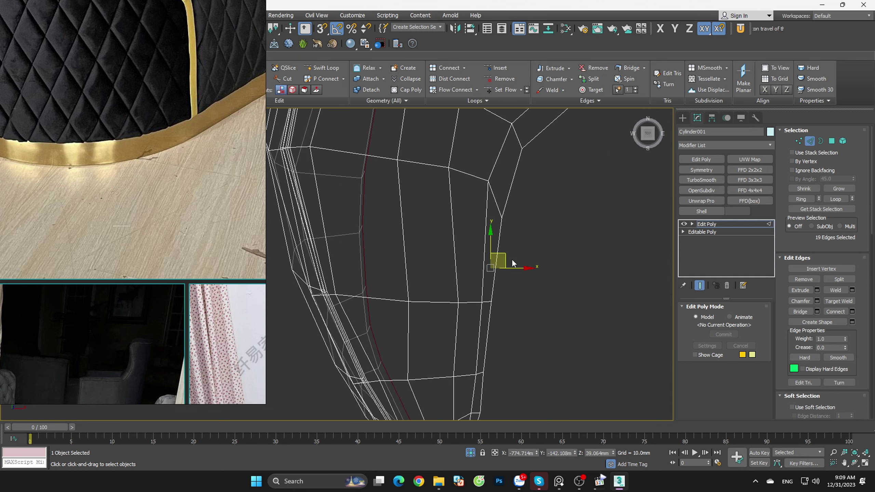
scroll(517, 265, "down", 2)
scroll(533, 272, "down", 1)
scroll(540, 235, "down", 2)
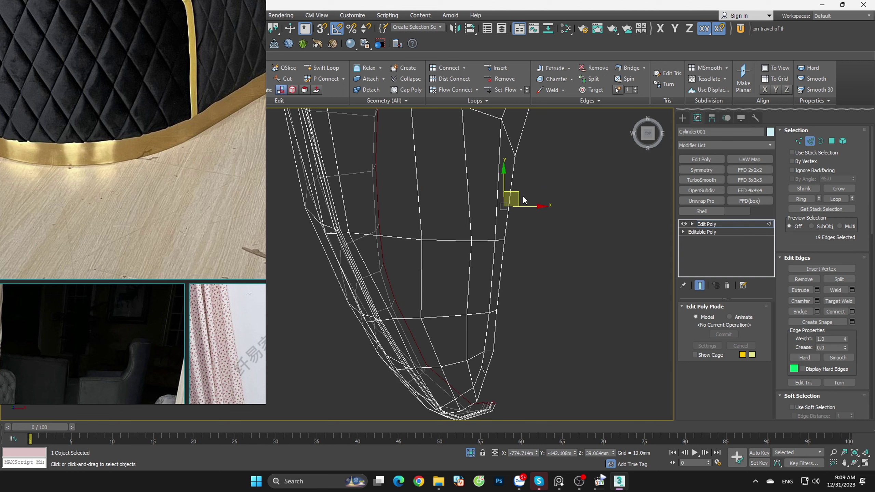
left_click_drag(522, 198, 521, 190)
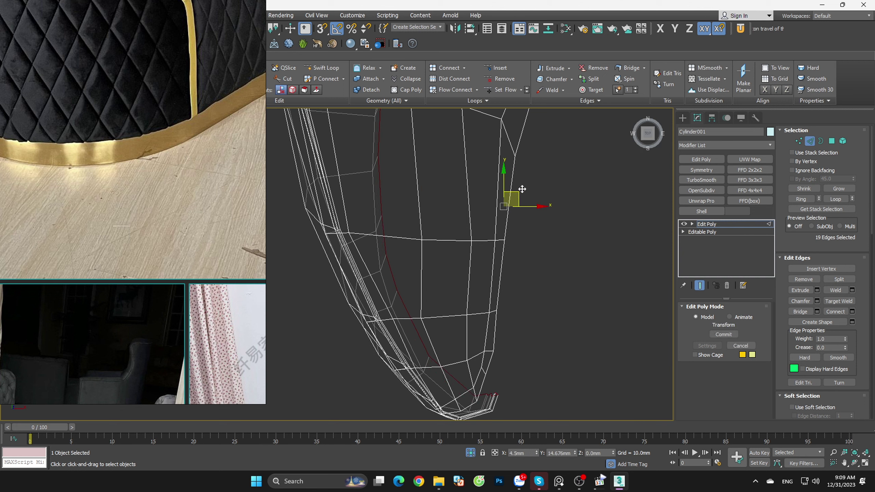
Step: Narrow the selection to nine edges, try two moves, and undo both
scroll(522, 189, "down", 1)
left_click(478, 317)
scroll(508, 228, "up", 3)
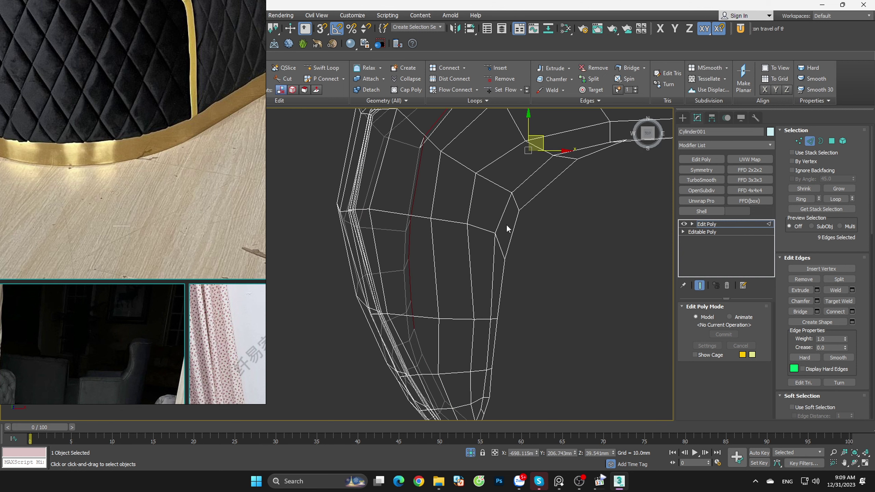
scroll(530, 182, "up", 2)
left_click_drag(531, 183, 542, 180)
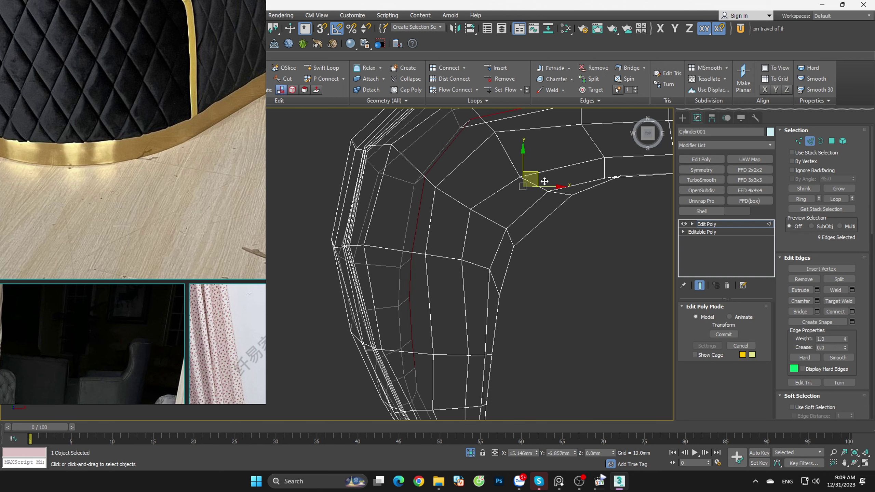
key("ctrl+z")
key("ctrl+z")
key("ctrl+z")
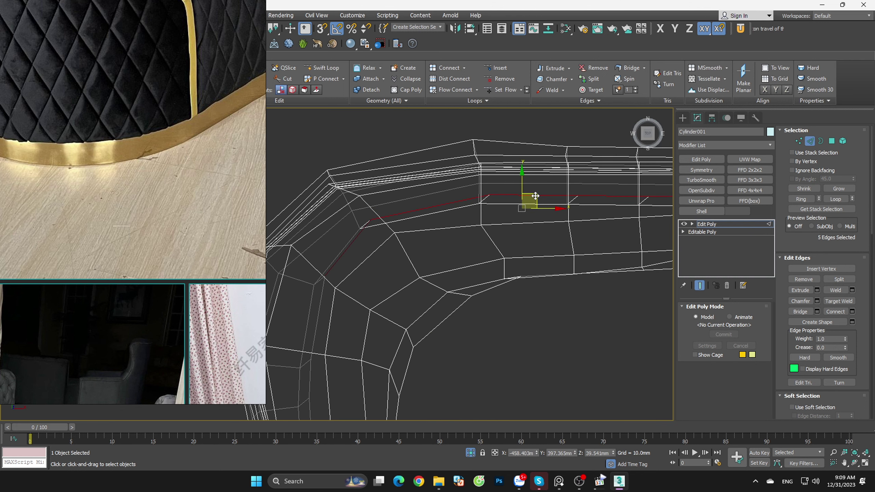
left_click_drag(534, 196, 535, 217)
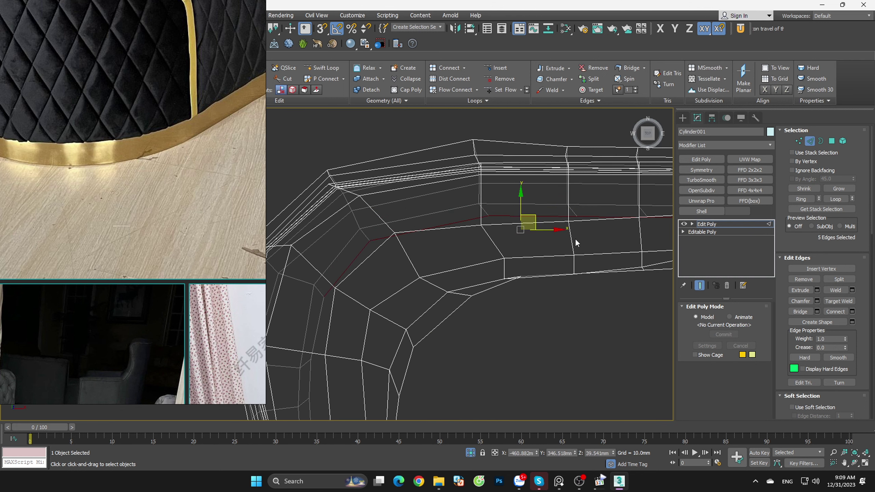
key("ctrl+z")
key("ctrl+z")
key("ctrl+z")
Step: Slide the two selected edges along X, then return to shaded display at object level
scroll(601, 250, "up", 2)
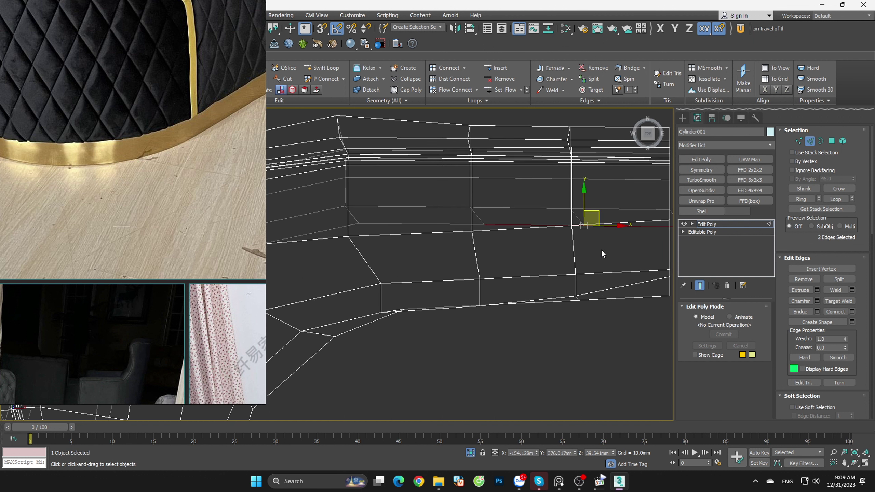
scroll(601, 250, "up", 2)
left_click_drag(538, 225, 523, 227)
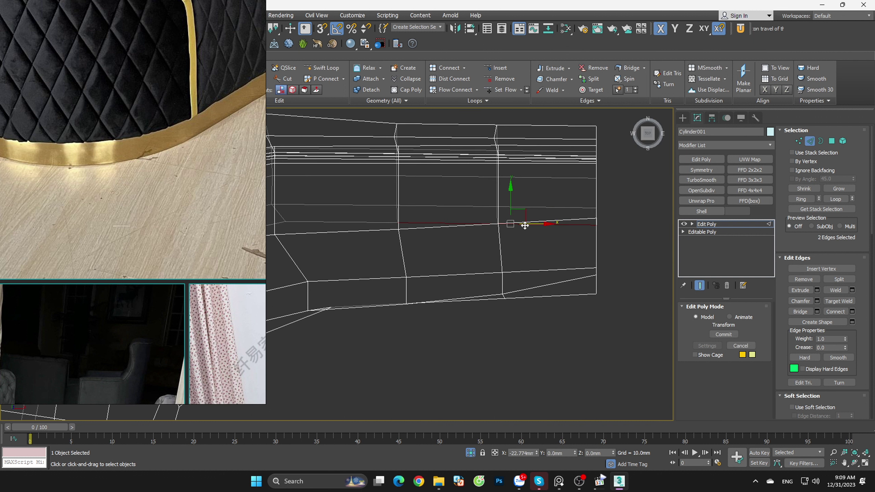
mouse_move(523, 226)
middle_mouse_down("alt")
mouse_move(515, 215)
mouse_move(612, 317)
mouse_move(617, 237)
middle_mouse_up("alt")
key("F3")
left_click(810, 142)
Step: Enter and exit the Swift Loop tool while orbiting around the mesh
scroll(525, 312, "up", 5)
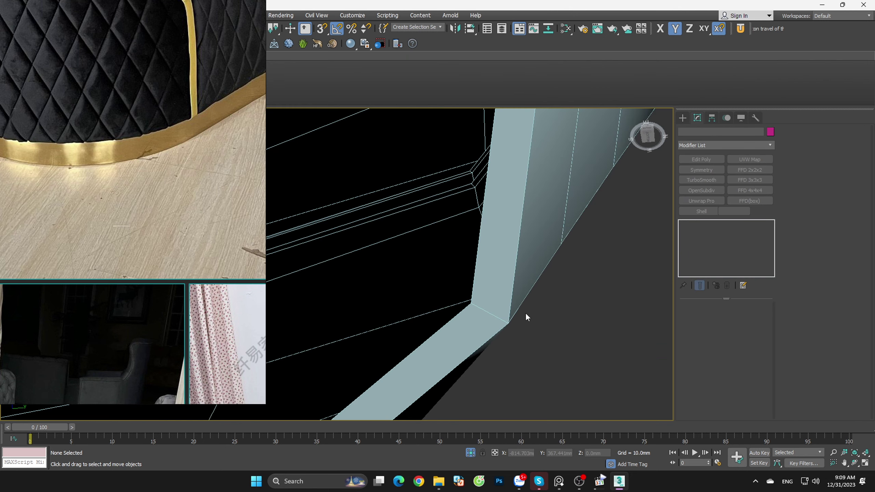
key("alt+shift+w")
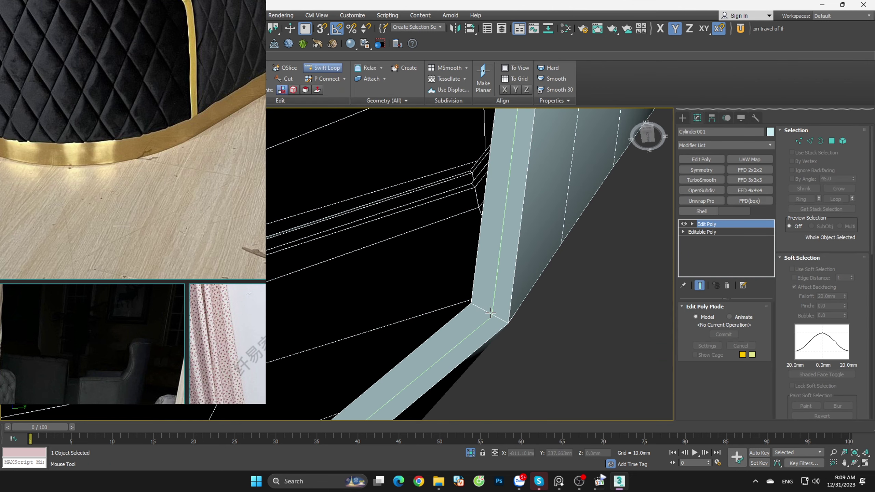
scroll(537, 321, "down", 4)
scroll(562, 329, "down", 4)
mouse_move(563, 328)
middle_mouse_down("alt")
mouse_move(593, 336)
mouse_move(537, 358)
mouse_move(472, 283)
middle_mouse_up("alt")
scroll(473, 283, "up", 5)
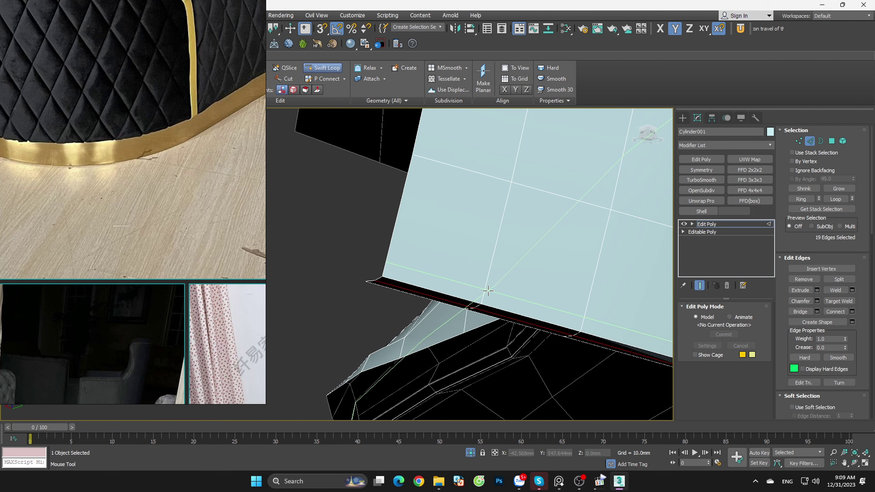
scroll(488, 291, "down", 5)
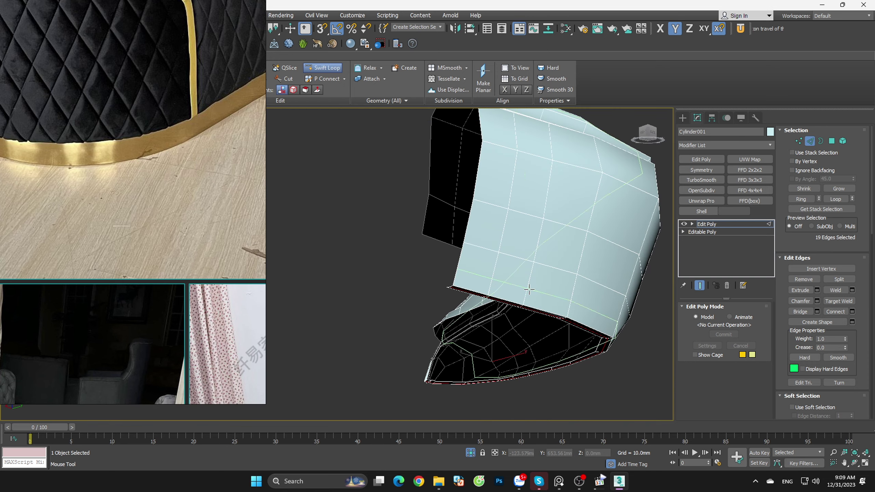
middle_click_drag(529, 293, 389, 290, "alt")
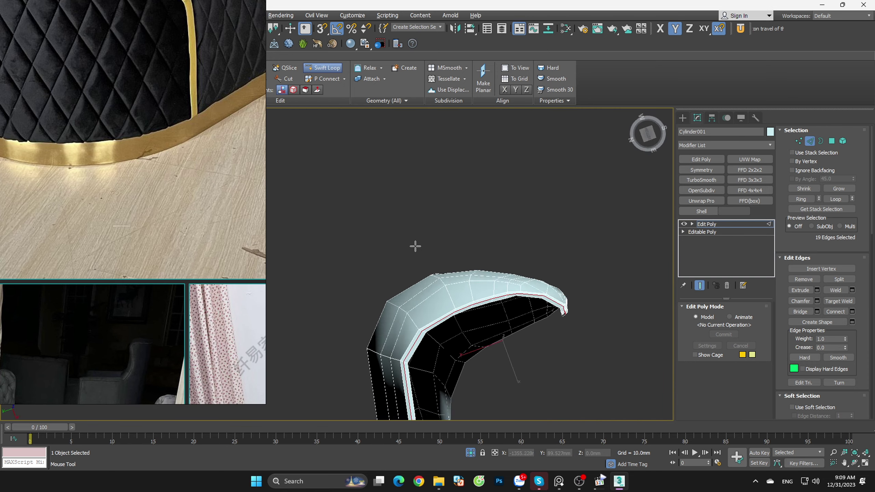
right_click(582, 302)
Step: Choose Collapse All from the modifier stack's context menu
mouse_move(582, 302)
middle_mouse_down("alt")
mouse_move(531, 304)
mouse_move(553, 354)
middle_mouse_up("alt")
scroll(512, 254, "up", 4)
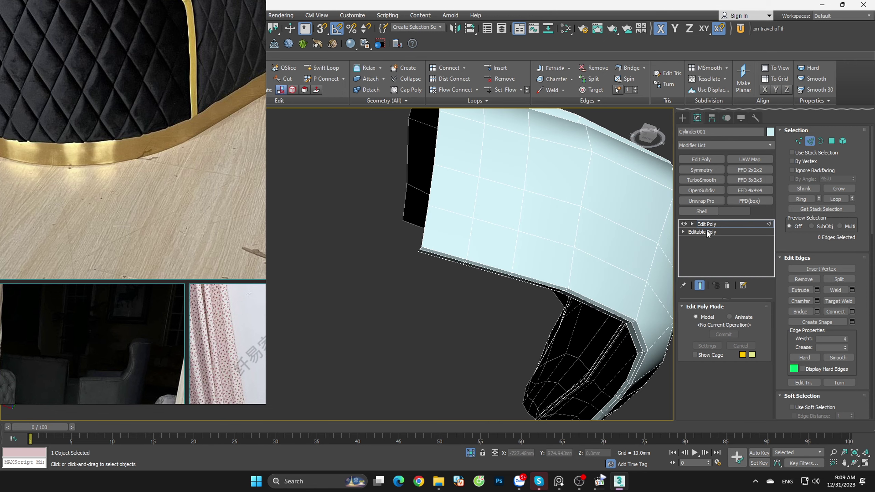
right_click(706, 223)
left_click(742, 314)
Step: Confirm collapsing the stack and reselect the sofa body
left_click(481, 267)
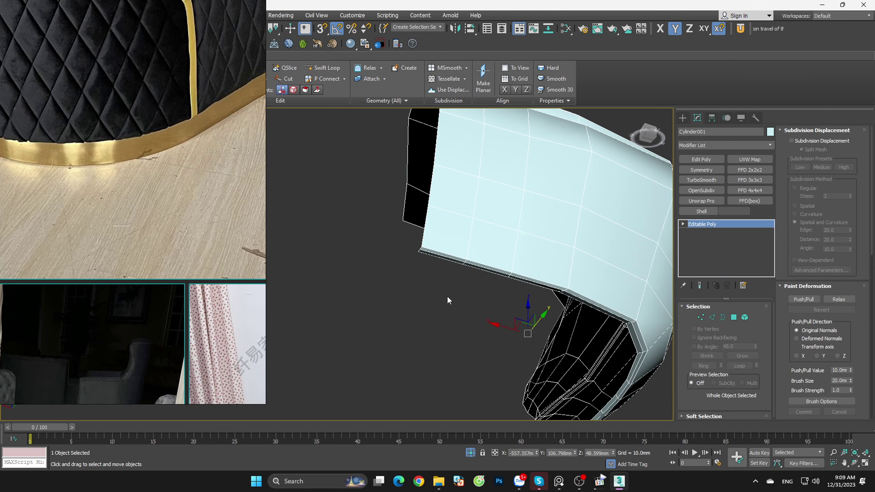
left_click(449, 298)
scroll(475, 246, "up", 2)
left_click(476, 247)
Step: With Cut, start a new edge at the rim corner vertex just above the bottom border
key("alt+c")
scroll(426, 231, "up", 2)
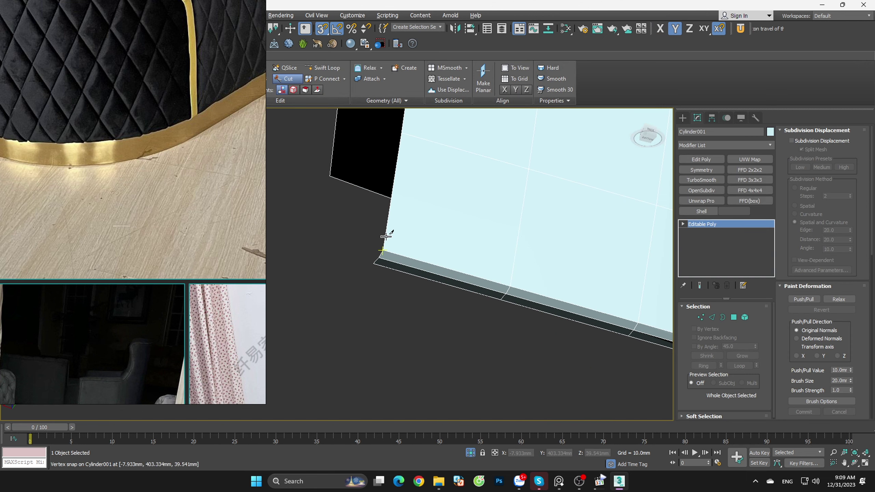
scroll(389, 235, "up", 1)
left_click(383, 240)
scroll(399, 244, "down", 2)
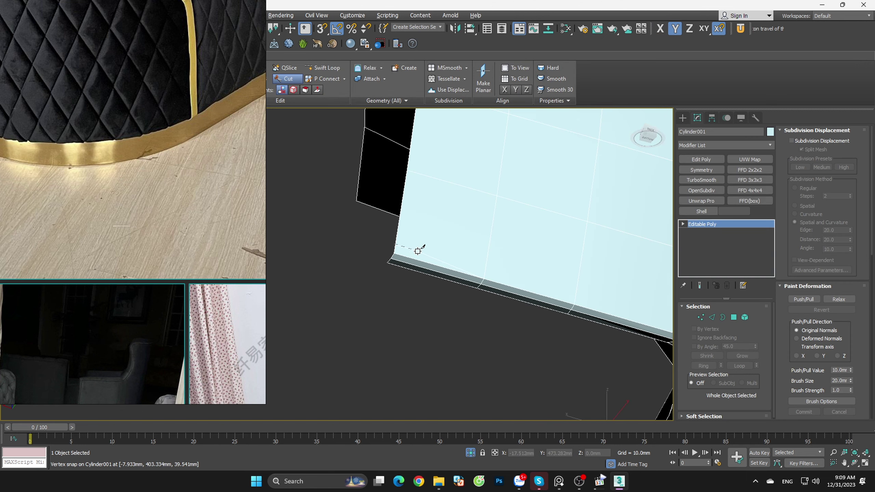
middle_click_drag(417, 248, 500, 274, "alt")
scroll(511, 286, "up", 2)
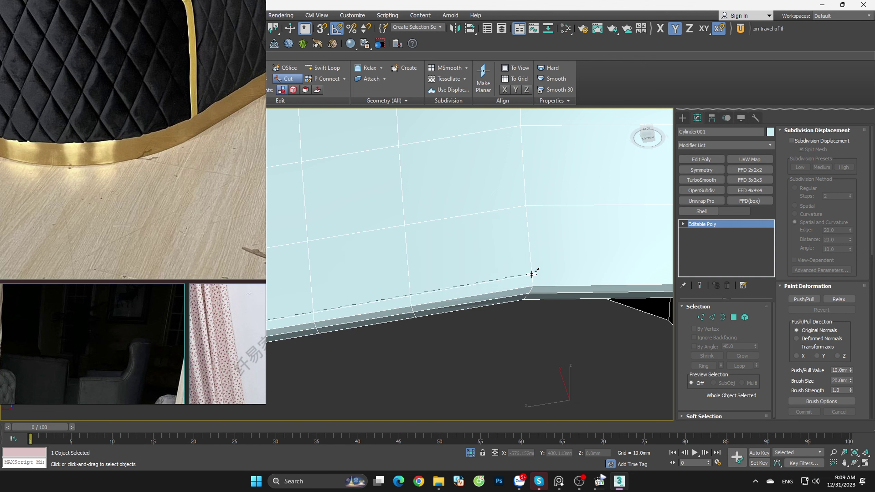
scroll(548, 303, "down", 3)
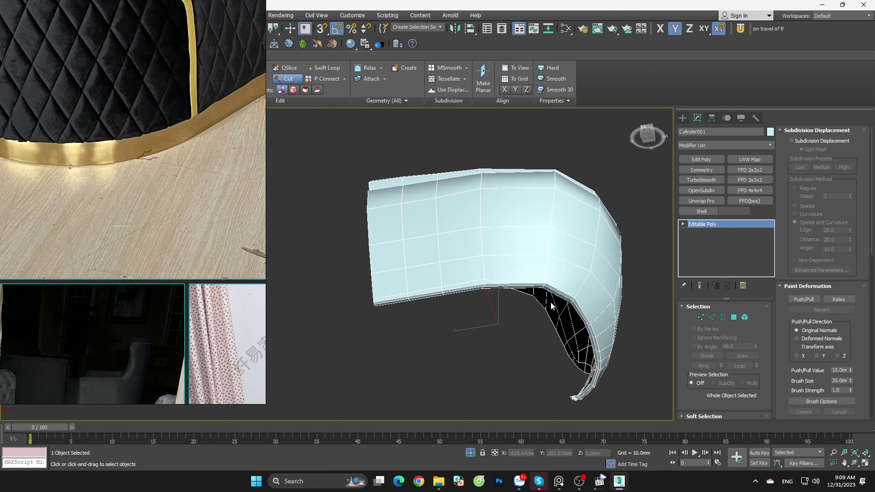
Step: Continue cutting edges along the lower rim, orbiting to follow it
middle_click_drag(549, 304, 448, 255, "alt")
scroll(434, 241, "up", 3)
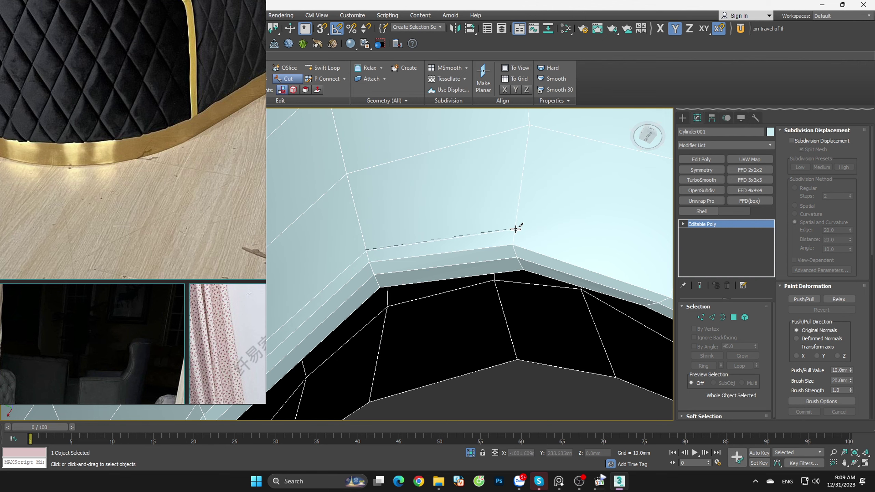
scroll(436, 236, "down", 3)
mouse_move(553, 256)
middle_mouse_down("alt")
mouse_move(521, 255)
mouse_move(480, 220)
middle_mouse_up("alt")
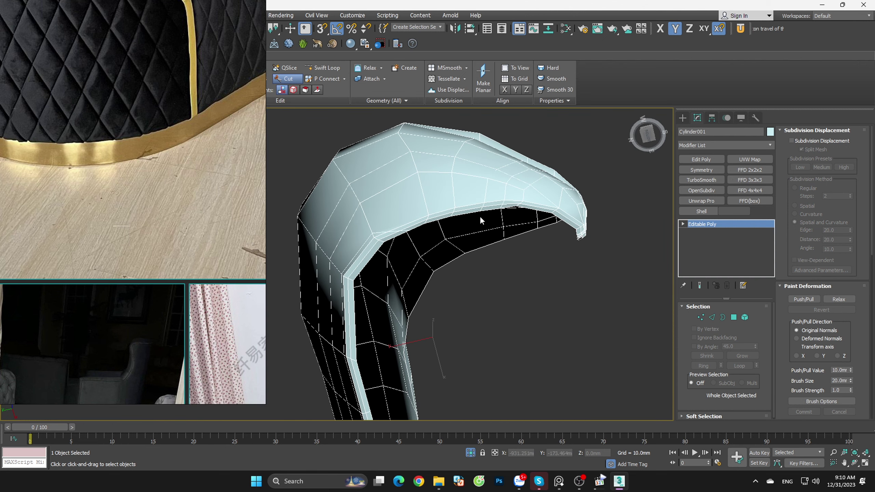
scroll(480, 220, "up", 3)
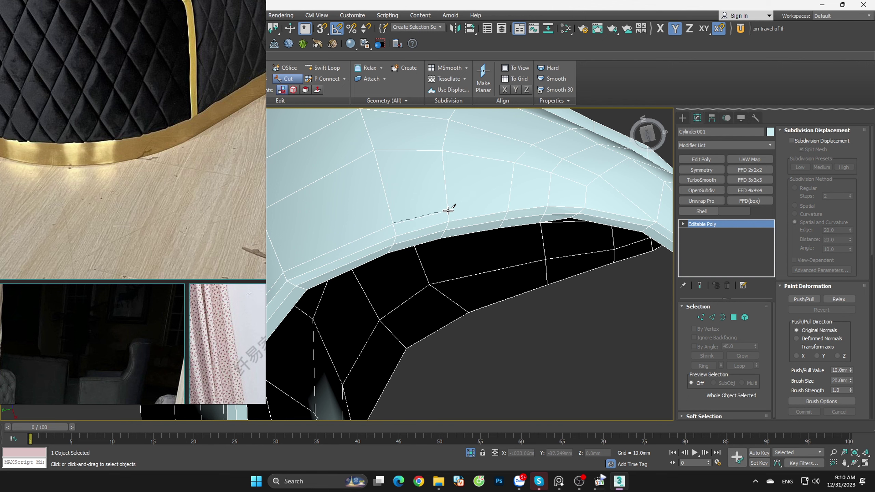
scroll(510, 203, "up", 2)
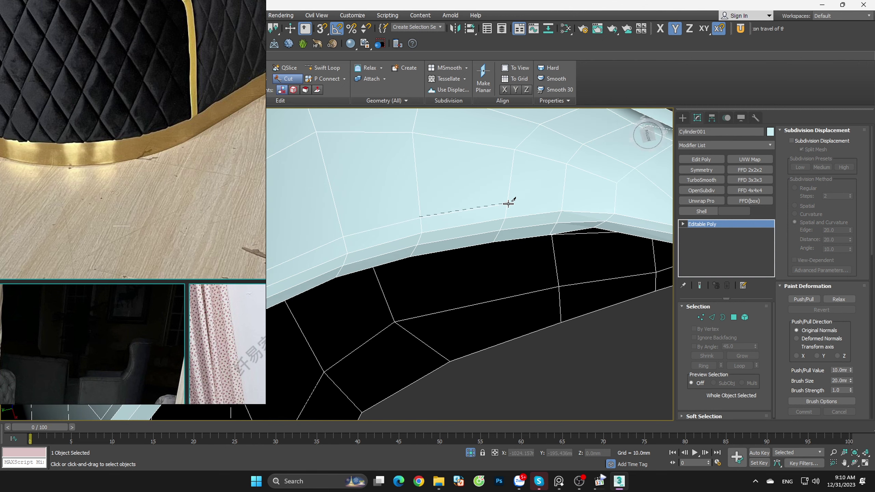
scroll(507, 203, "down", 3)
middle_click_drag(547, 219, 512, 224, "alt")
scroll(512, 223, "up", 3)
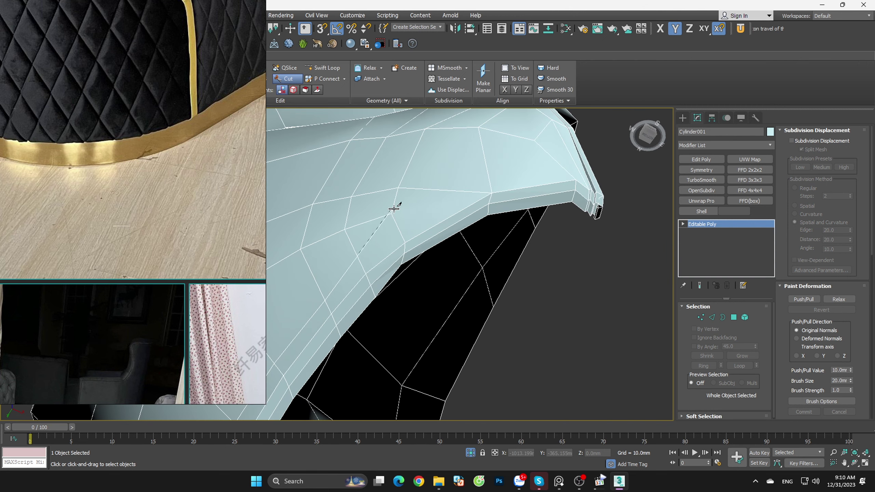
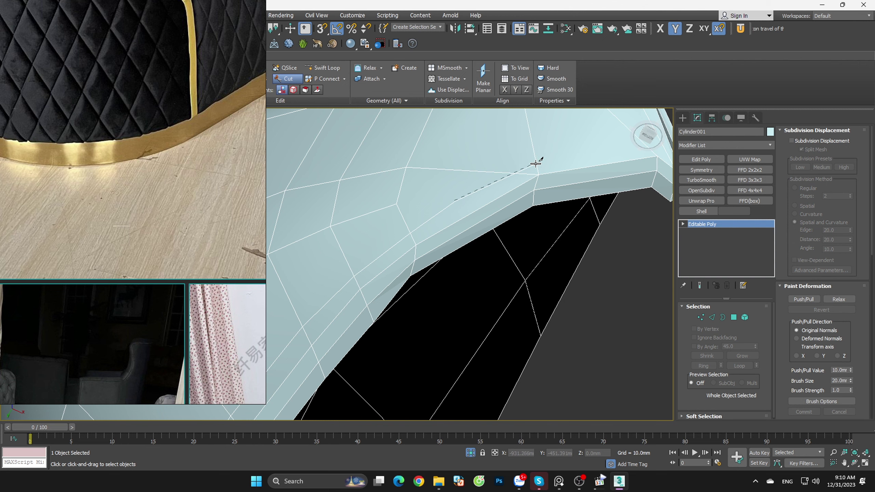
Step: Inspect the backrest corner, finish the Cut operation and switch to Edge mode
scroll(525, 169, "down", 3)
middle_click_drag(525, 169, 502, 237, "alt")
scroll(445, 255, "up", 3)
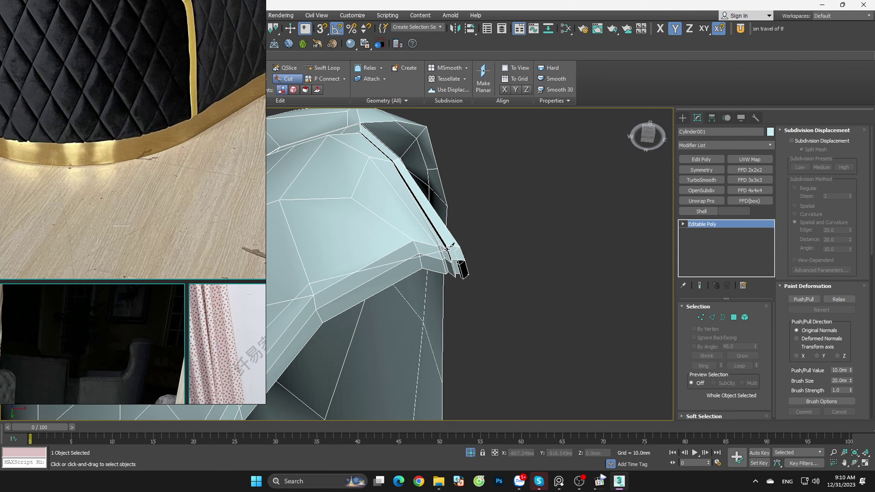
scroll(368, 224, "down", 2)
mouse_move(368, 224)
middle_mouse_down("alt")
mouse_move(426, 264)
mouse_move(516, 210)
mouse_move(493, 274)
middle_mouse_up("alt")
scroll(515, 223, "down", 2)
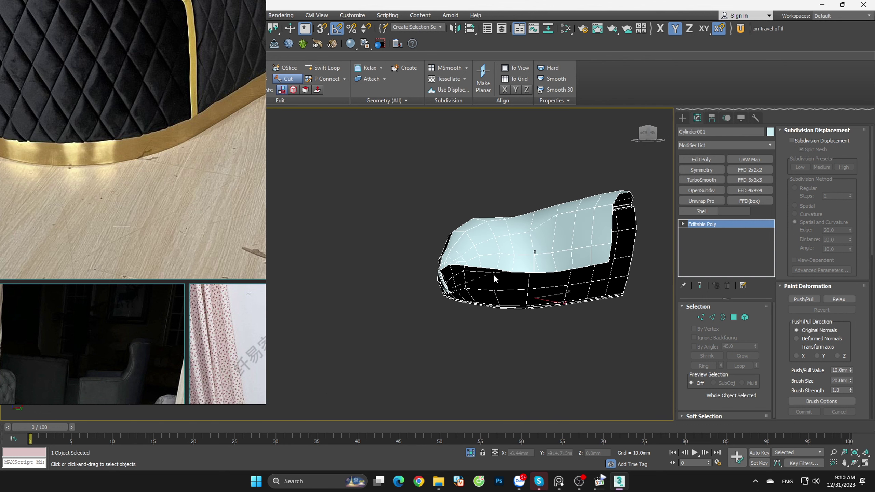
scroll(447, 280, "up", 2)
scroll(448, 280, "up", 3)
scroll(448, 280, "up", 2)
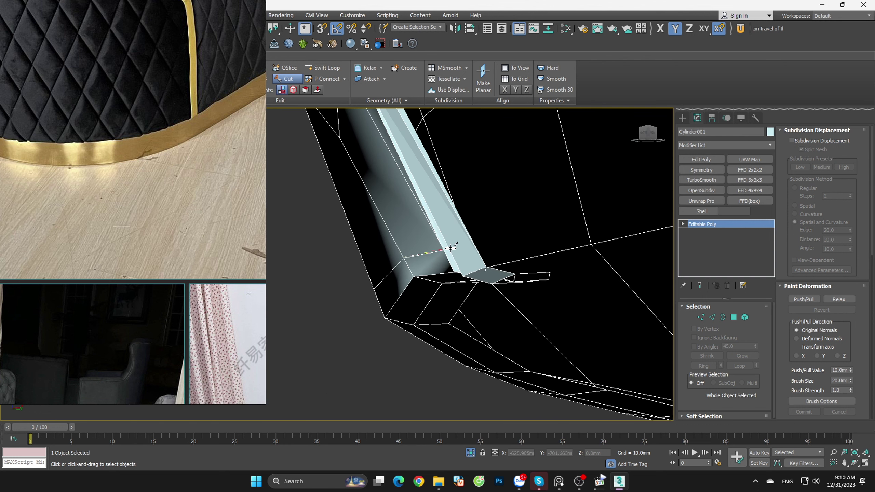
scroll(487, 255, "down", 1)
middle_click_drag(463, 250, 481, 244, "alt")
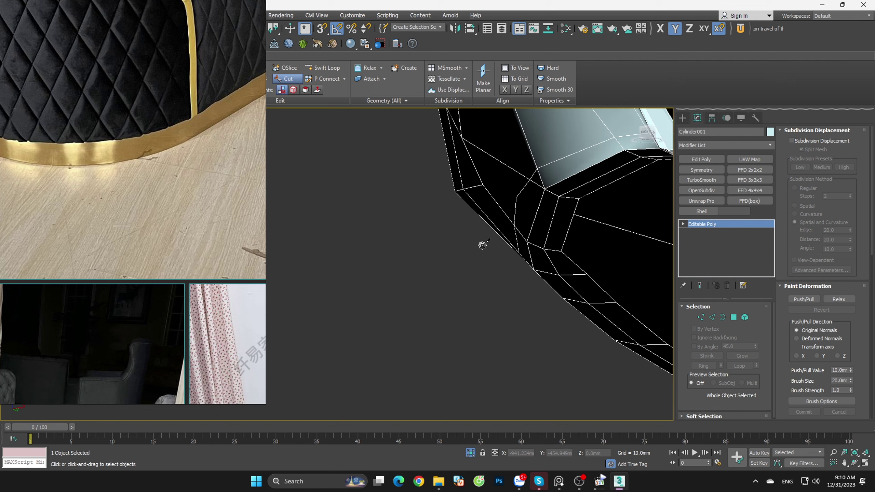
scroll(455, 303, "up", 2)
scroll(551, 261, "up", 2)
right_click(598, 224)
key("2")
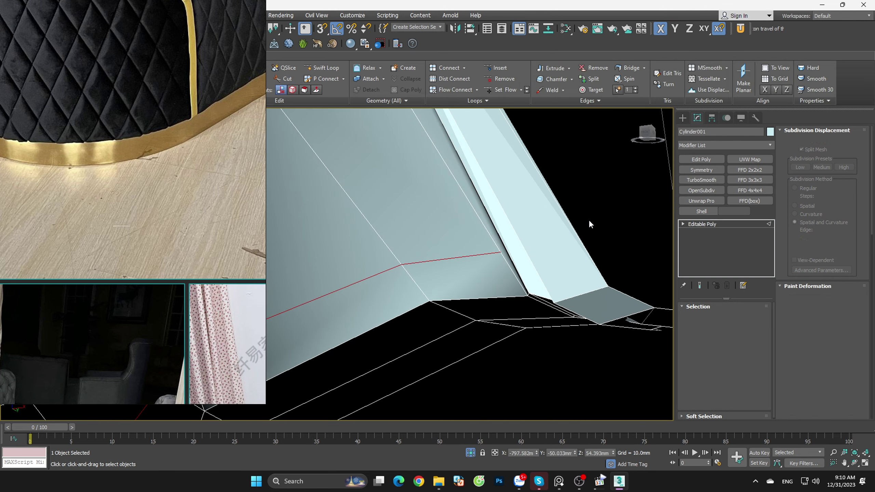
Step: Connect the rim edges with a new edge line and shift it slightly outward on XY
scroll(556, 247, "down", 3)
scroll(555, 247, "up", 2)
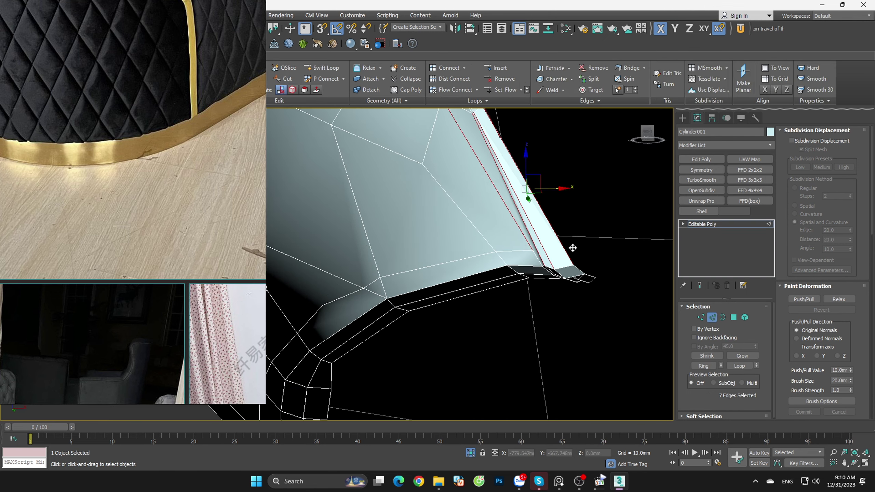
scroll(513, 207, "up", 1)
scroll(497, 221, "up", 1)
scroll(573, 274, "up", 1)
scroll(534, 277, "down", 3)
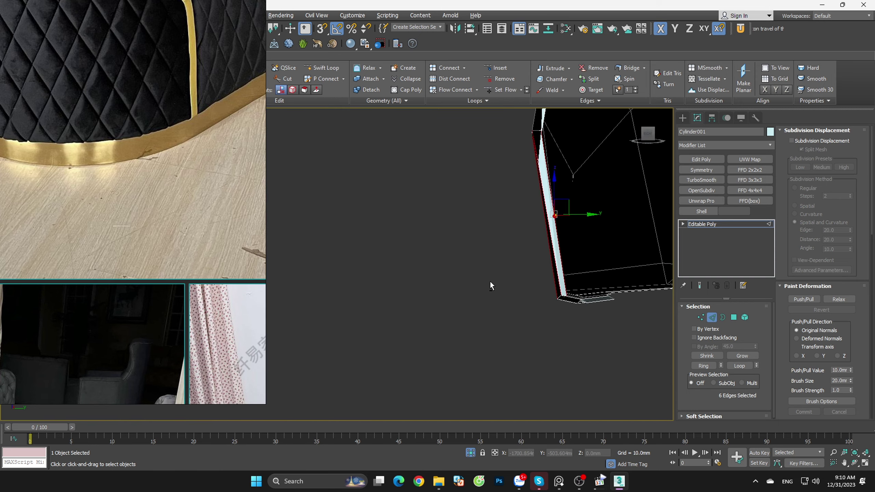
mouse_move(490, 281)
middle_mouse_down("alt")
mouse_move(445, 274)
mouse_move(509, 271)
middle_mouse_up("alt")
scroll(551, 272, "up", 3)
mouse_move(580, 272)
middle_mouse_down("alt")
mouse_move(617, 279)
mouse_move(619, 224)
middle_mouse_up("alt")
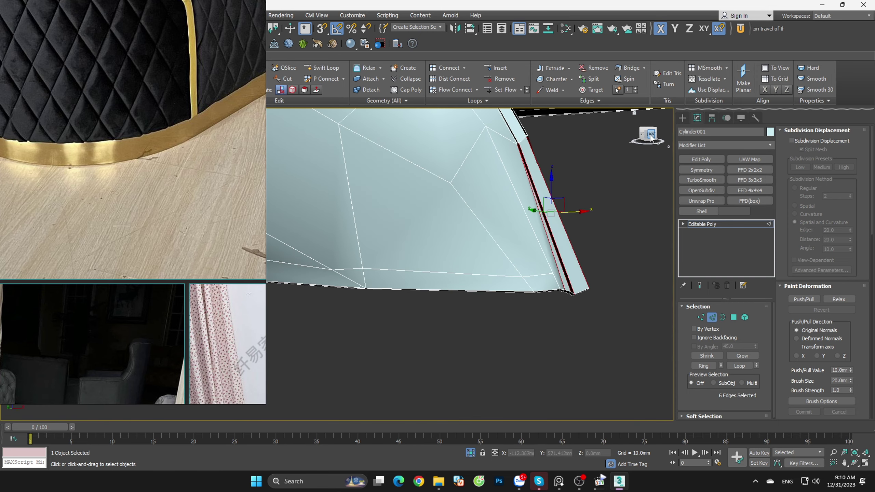
mouse_move(650, 138)
middle_mouse_down("alt")
mouse_move(488, 238)
mouse_move(471, 223)
middle_mouse_up("alt")
right_click(461, 226)
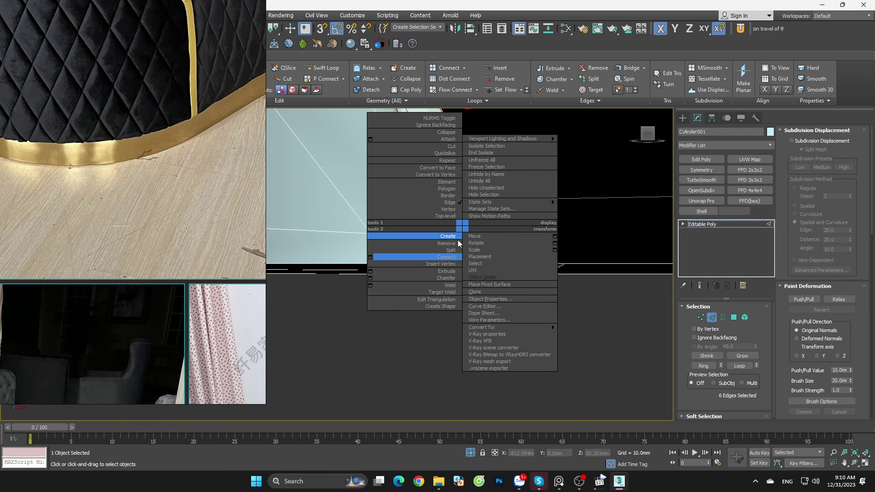
left_click(445, 257)
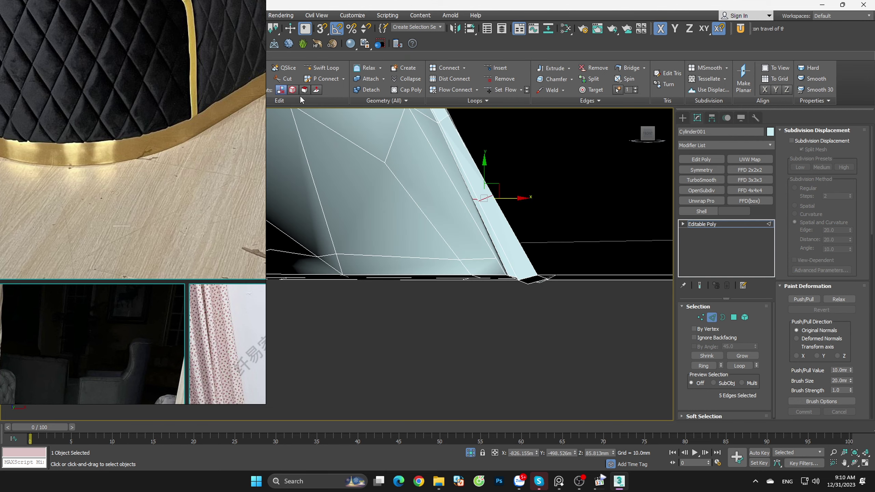
left_click_drag(482, 193, 529, 258)
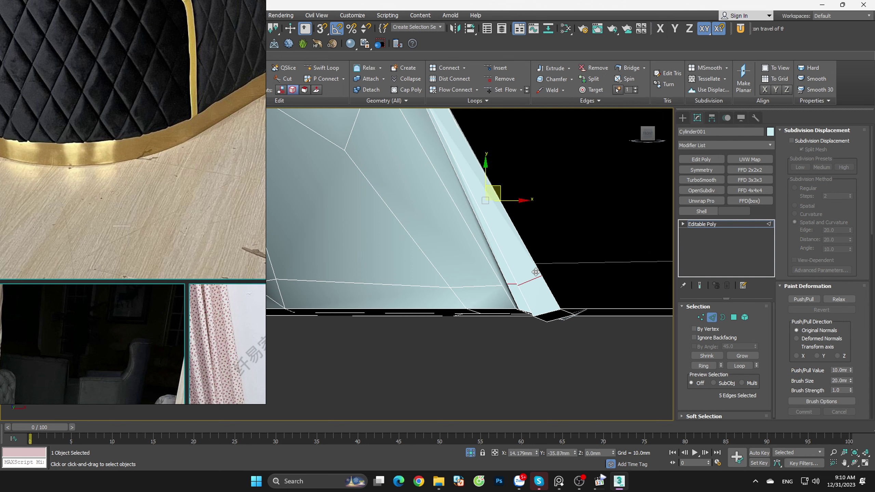
Step: Select a rim vertex on the backrest in Vertex mode
mouse_move(536, 275)
middle_mouse_down("alt")
mouse_move(526, 268)
mouse_move(497, 289)
middle_mouse_up("alt")
key("1")
left_click(511, 287)
Step: Select rim vertex 266 and lower it slightly along Z
left_click(492, 285, "ctrl")
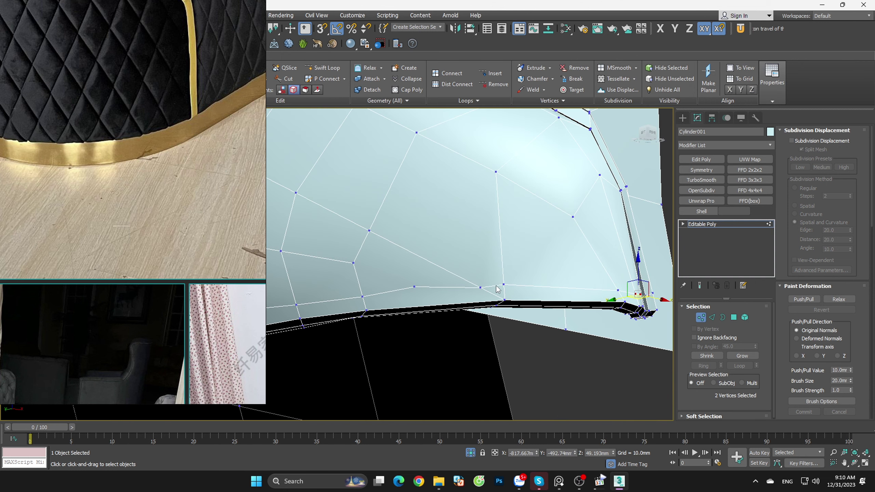
left_click(503, 285)
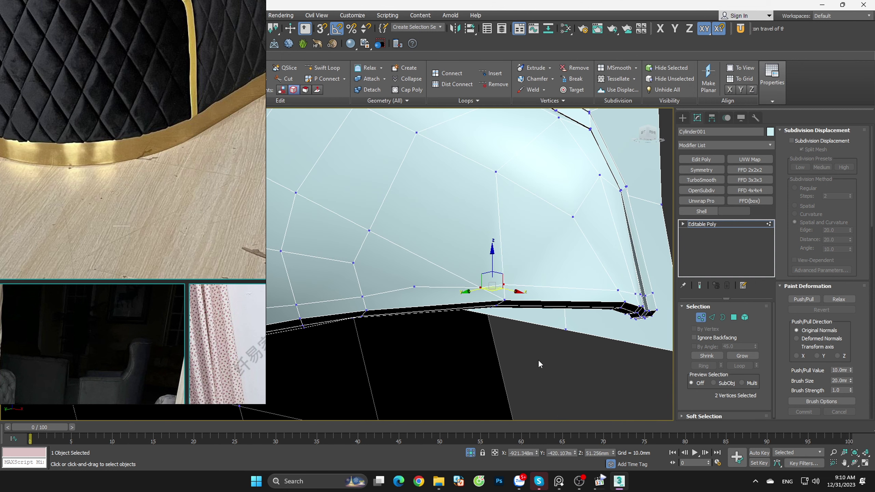
middle_click_drag(523, 357, 599, 326, "alt")
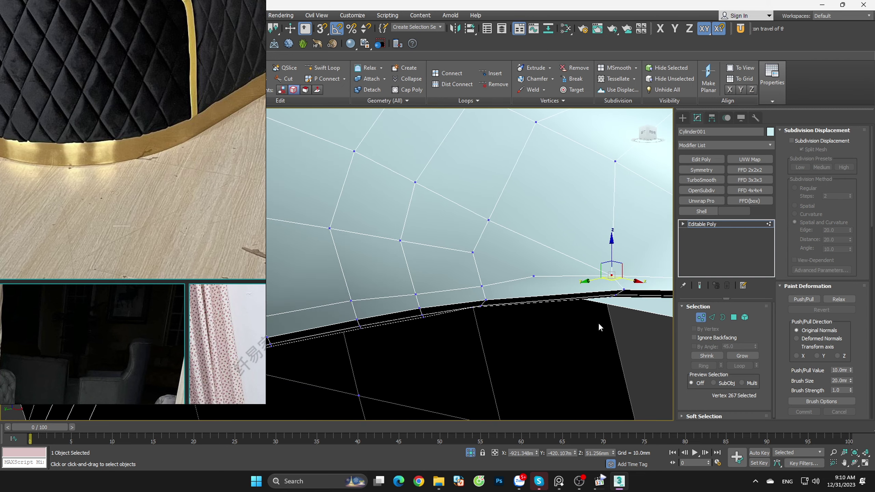
left_click(532, 275)
mouse_move(533, 275)
middle_mouse_down("alt")
mouse_move(551, 288)
mouse_move(541, 281)
middle_mouse_up("alt")
left_click_drag(536, 258, 535, 263)
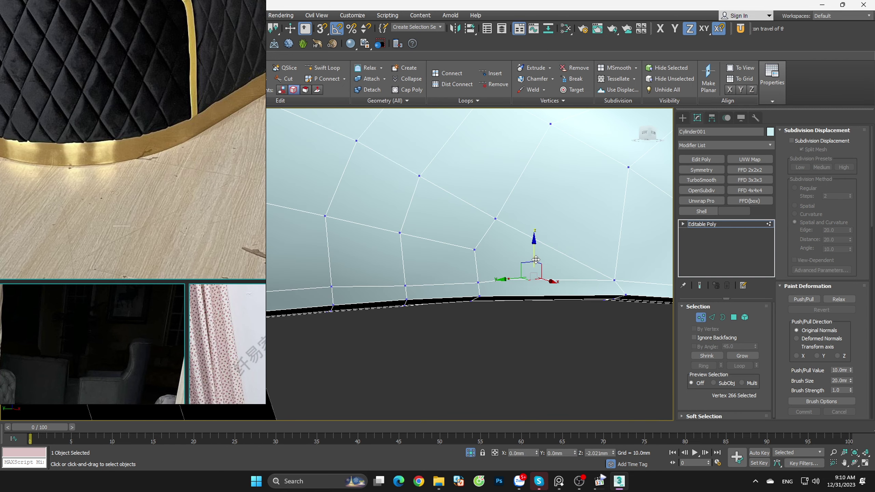
left_click(535, 259)
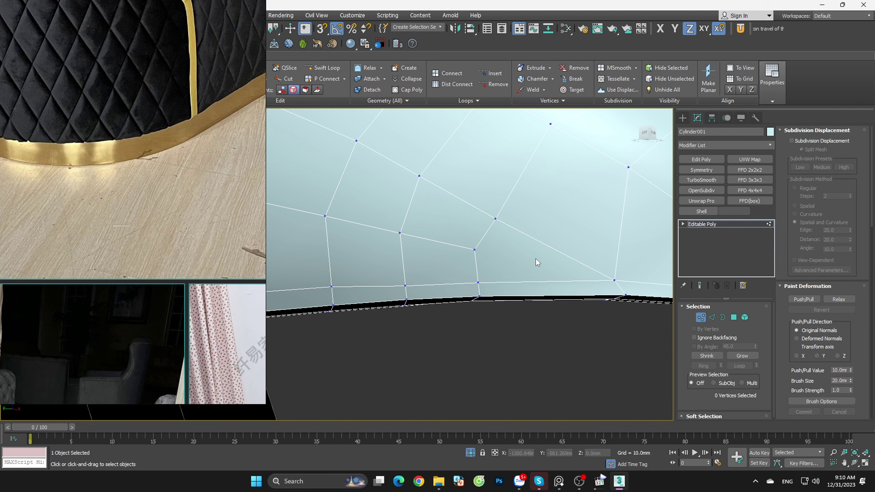
Step: Zoom out to the whole backrest and select its full rim edge loop
key("z")
middle_click_drag(565, 290, 575, 283, "alt")
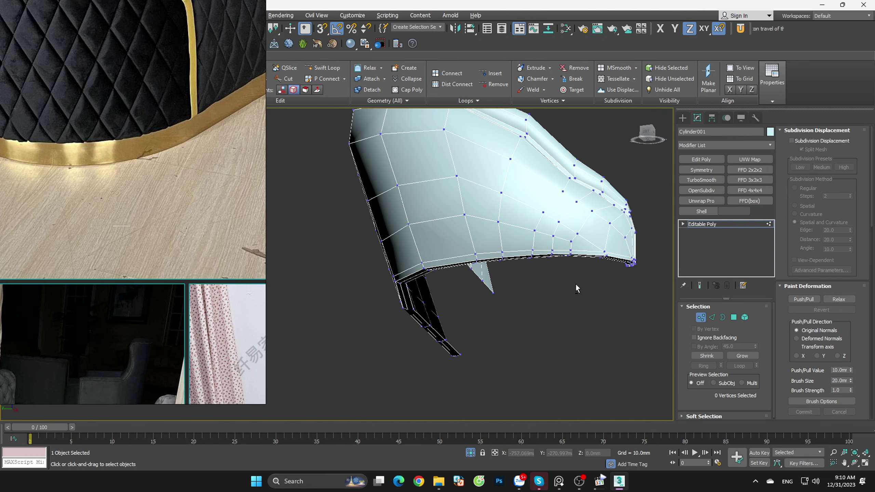
left_click(700, 316)
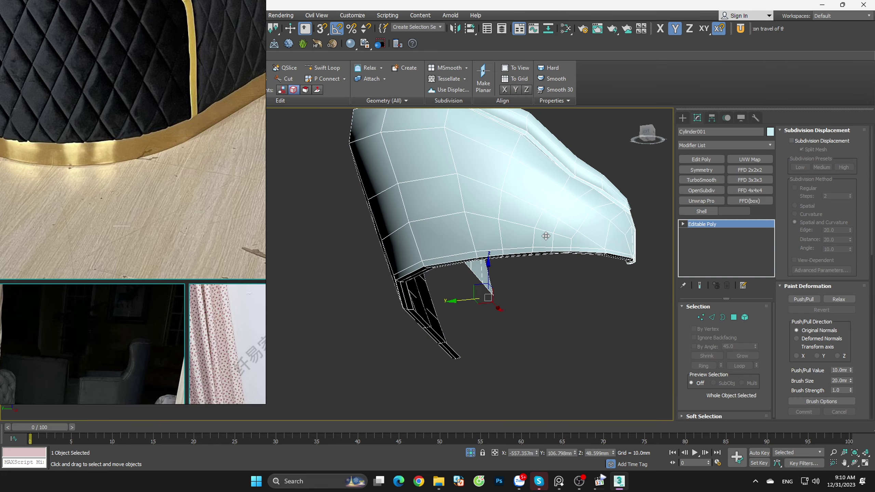
scroll(551, 240, "down", 5)
mouse_move(550, 235)
middle_mouse_down("alt")
mouse_move(558, 238)
mouse_move(536, 206)
middle_mouse_up("alt")
scroll(557, 238, "up", 5)
key("2")
double_click(565, 186)
scroll(574, 265, "down", 3)
scroll(536, 207, "up", 5)
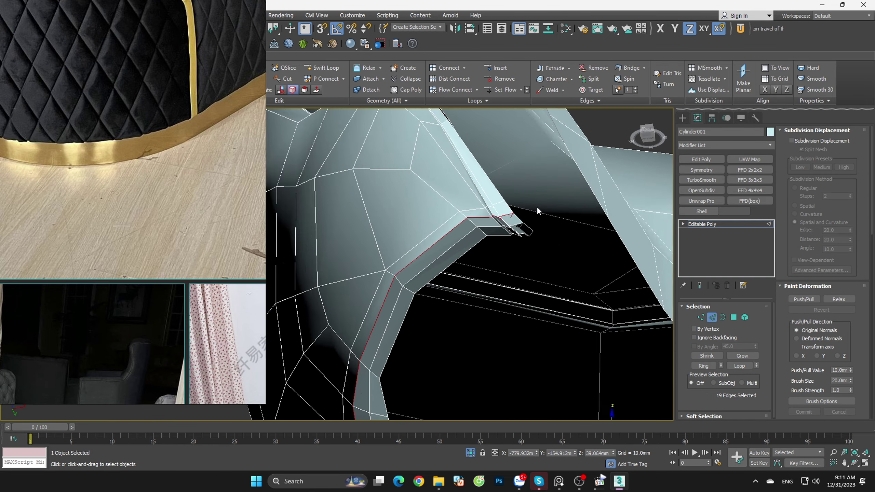
scroll(550, 201, "up", 3)
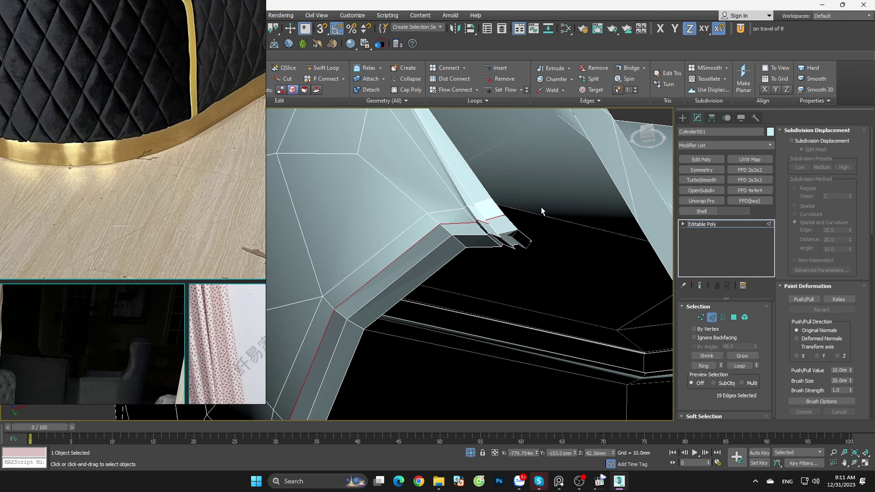
scroll(540, 206, "down", 5)
mouse_move(540, 206)
middle_mouse_down("alt")
mouse_move(610, 327)
mouse_move(623, 293)
mouse_move(504, 298)
mouse_move(488, 352)
mouse_move(569, 312)
middle_mouse_up("alt")
Step: Exit sub-object mode and add an OpenSubdiv modifier to the backrest
left_click(701, 226)
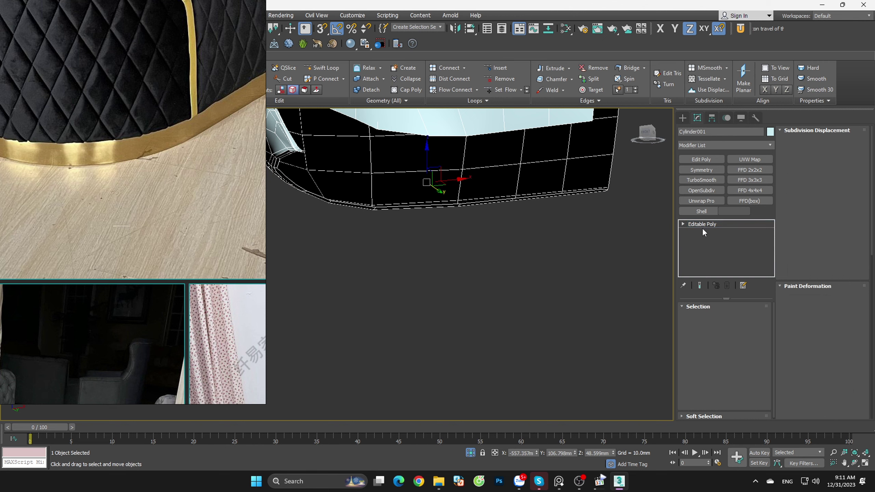
left_click(698, 190)
mouse_move(529, 253)
middle_mouse_down("alt")
mouse_move(624, 211)
mouse_move(528, 289)
mouse_move(526, 383)
middle_mouse_up("alt")
Step: Unhide the sofa and recolour the Shape002 base rail from green to yellow-green
left_click(469, 451)
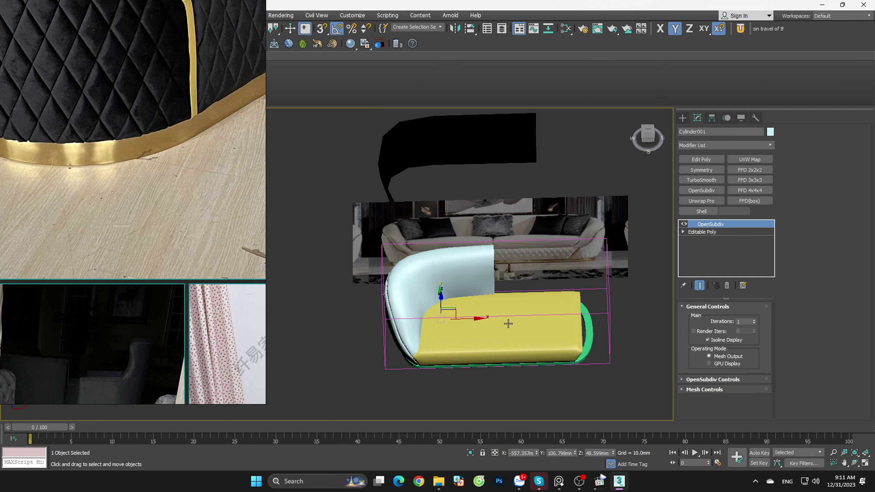
mouse_move(508, 324)
middle_mouse_down("alt")
mouse_move(514, 338)
mouse_move(464, 328)
middle_mouse_up("alt")
scroll(447, 319, "up", 5)
left_click(447, 319)
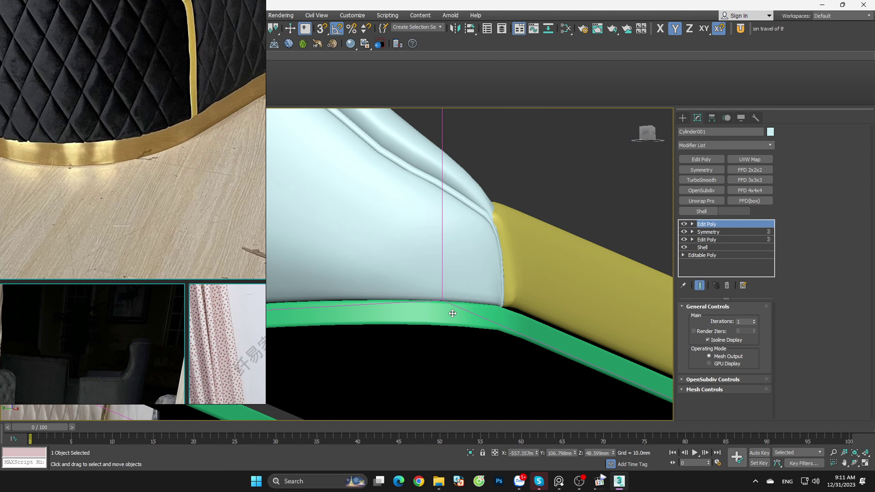
key("F4")
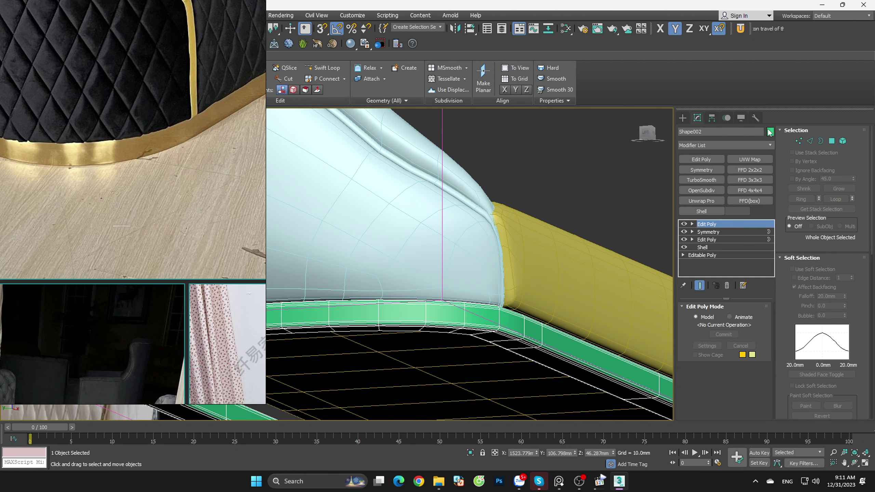
left_click(769, 132)
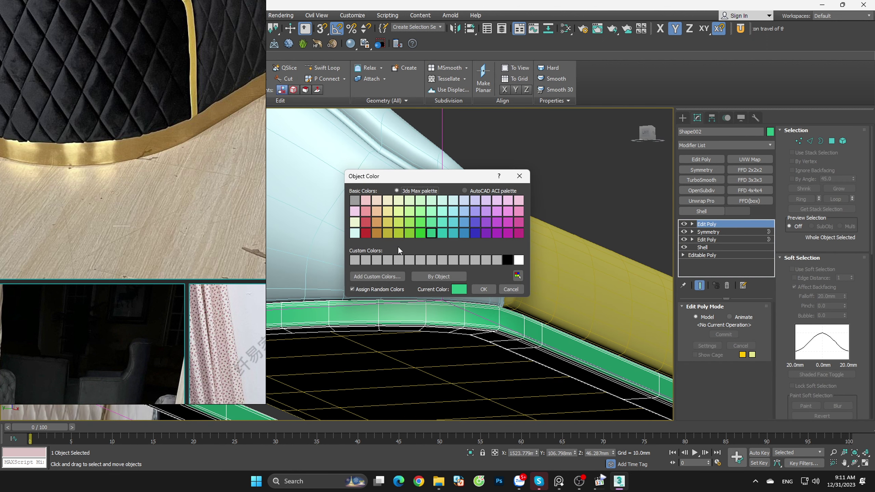
left_click(483, 289)
left_click(563, 185)
Step: Frame the backrest, seat and rail in close view, then select only the backrest
scroll(490, 285, "down", 6)
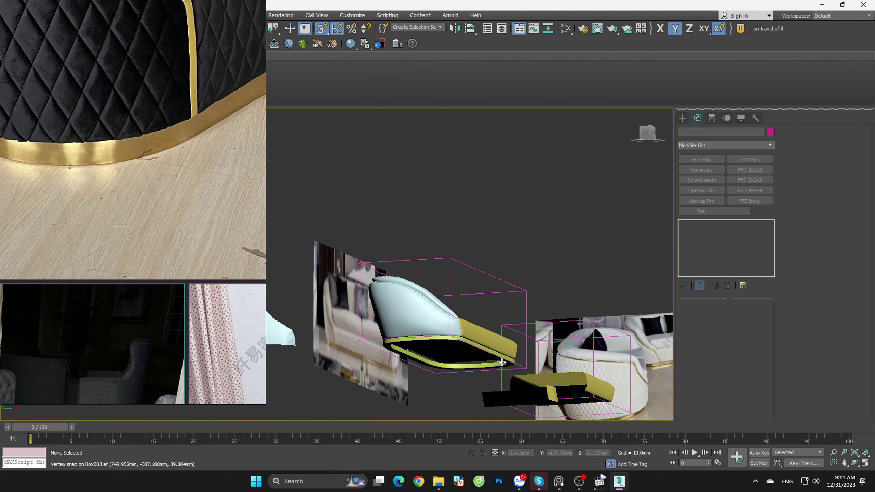
middle_click_drag(501, 362, 502, 335, "alt")
left_click_drag(369, 244, 369, 244)
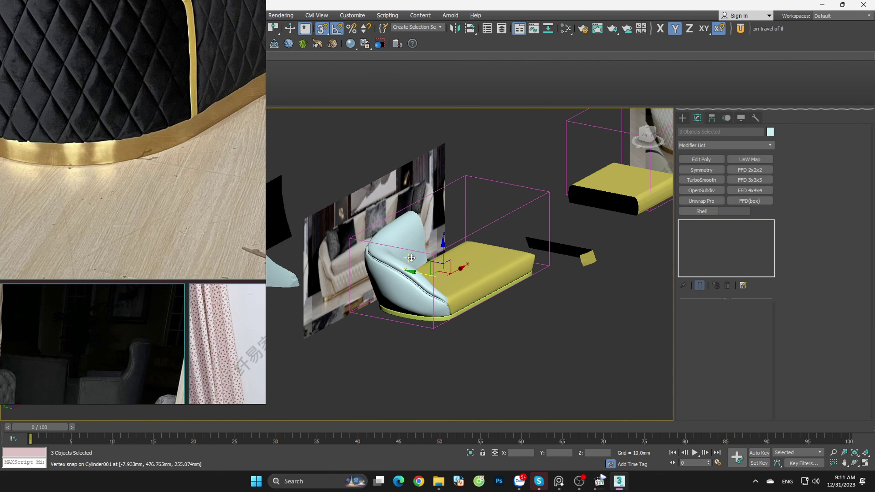
key("z")
mouse_move(448, 276)
middle_mouse_down("alt")
mouse_move(524, 275)
mouse_move(586, 289)
middle_mouse_up("alt")
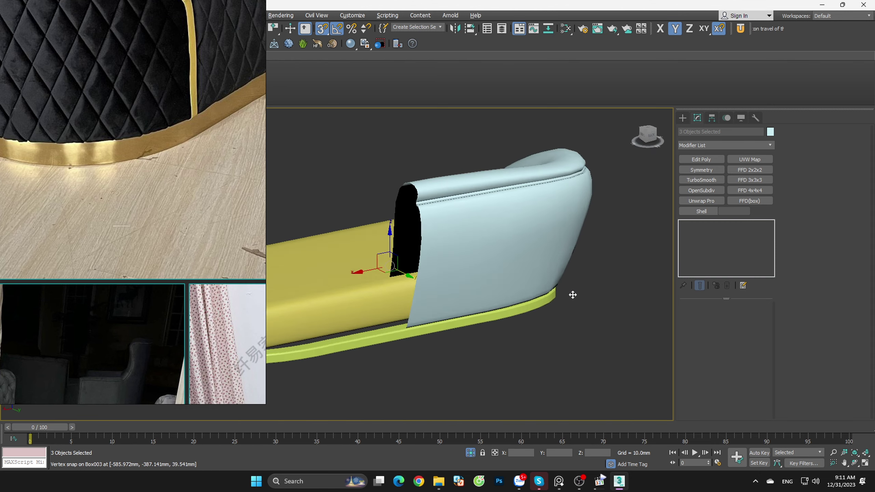
left_click(522, 238)
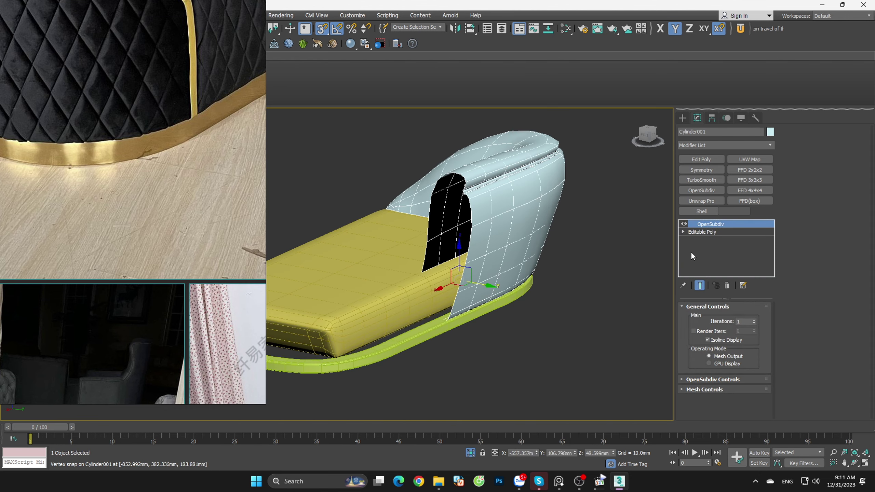
Step: Remove the OpenSubdiv modifier and select the backrest's lower end faces in Polygon mode
left_click(725, 285)
mouse_move(583, 259)
middle_mouse_down("alt")
mouse_move(540, 269)
mouse_move(557, 238)
mouse_move(537, 207)
middle_mouse_up("alt")
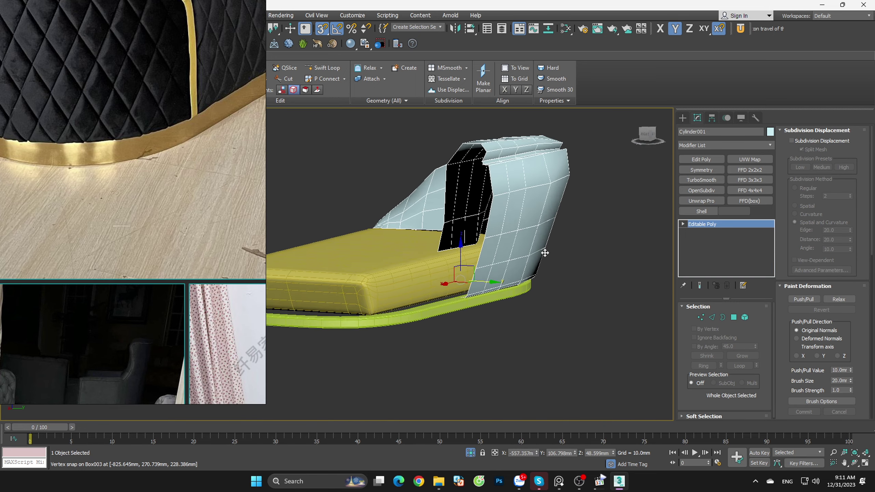
scroll(482, 241, "up", 3)
left_click(733, 317)
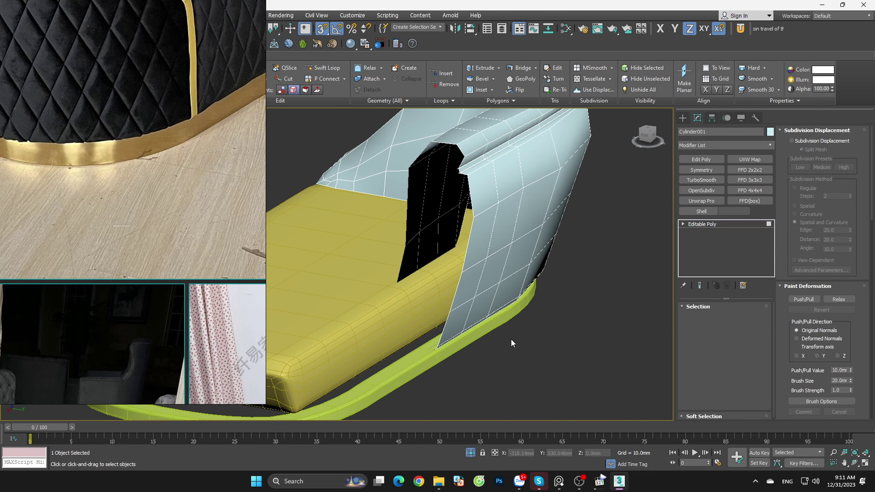
left_click(454, 323)
left_click(477, 309, "ctrl")
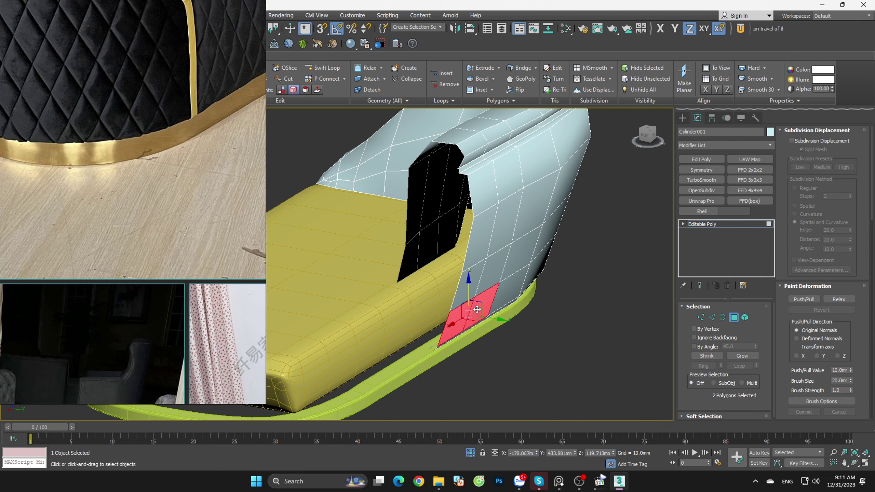
left_click(509, 289, "ctrl")
left_click(512, 270, "ctrl")
left_click(472, 268, "ctrl")
left_click(481, 246, "ctrl")
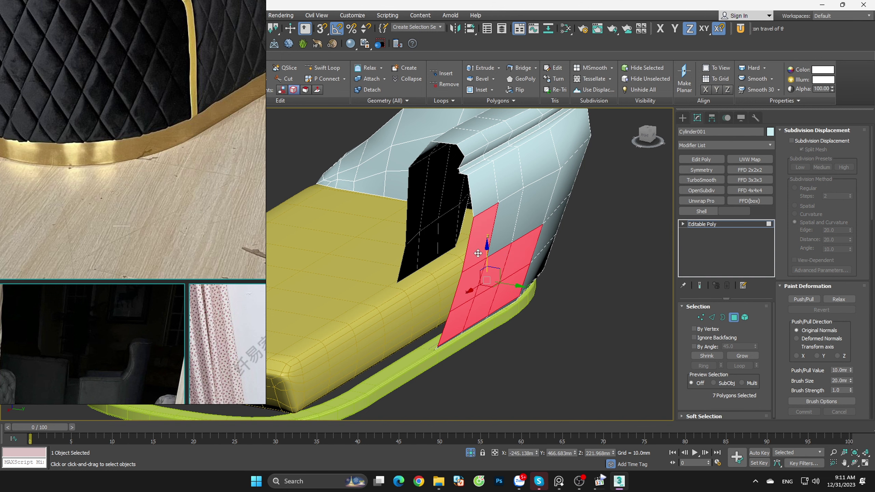
left_click(492, 221, "ctrl")
left_click(537, 200, "ctrl")
Step: In orthographic wireframe view, pull the selected lower end faces down along Y
mouse_move(530, 207)
middle_mouse_down("alt")
mouse_move(508, 289)
mouse_move(626, 166)
middle_mouse_up("alt")
key("b")
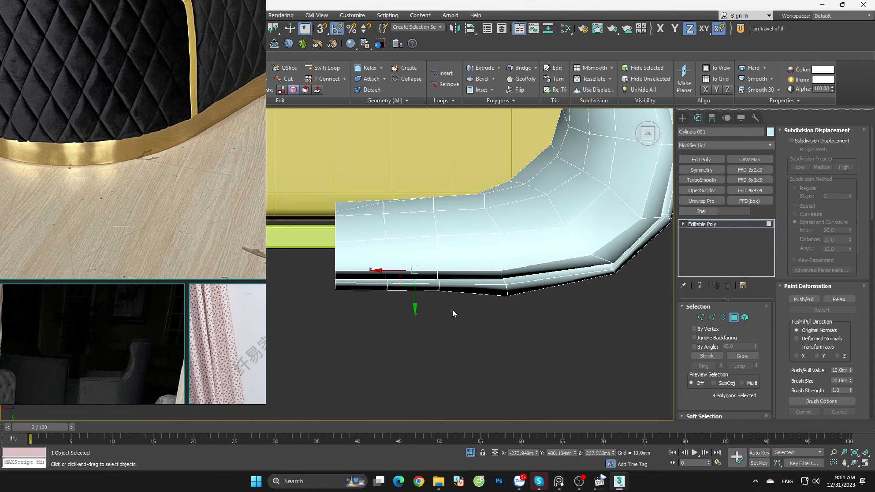
key("F3")
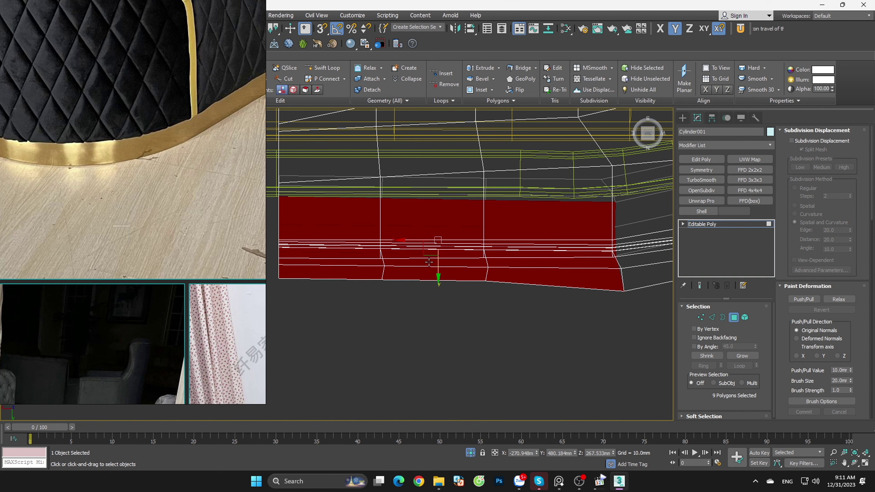
left_click_drag(438, 277, 438, 279)
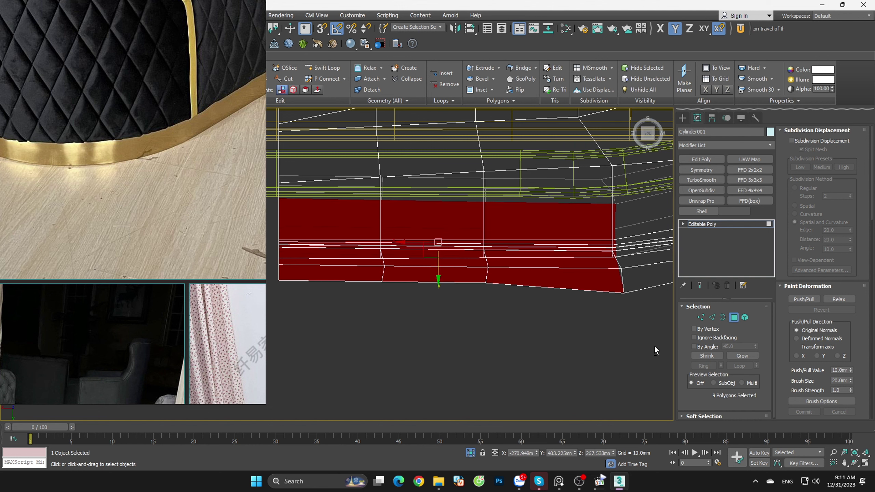
left_click_drag(654, 345, 551, 224, "alt")
middle_click_drag(383, 292, 421, 281)
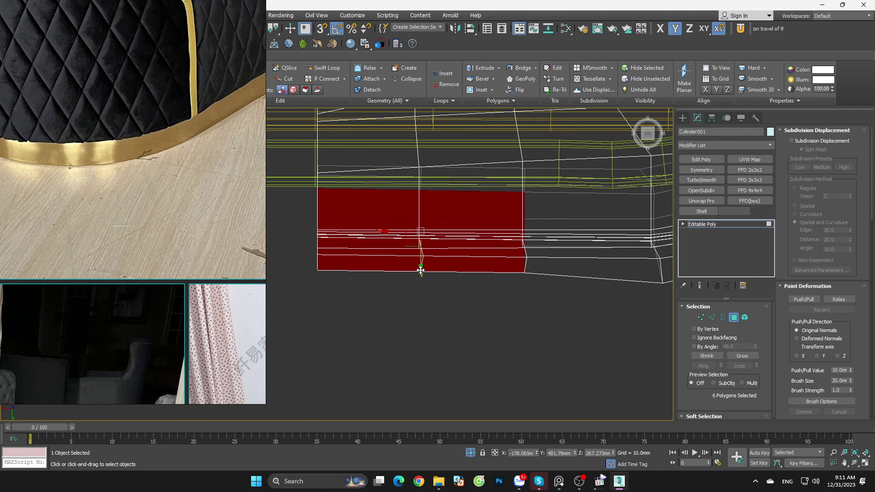
left_click_drag(420, 270, 419, 286)
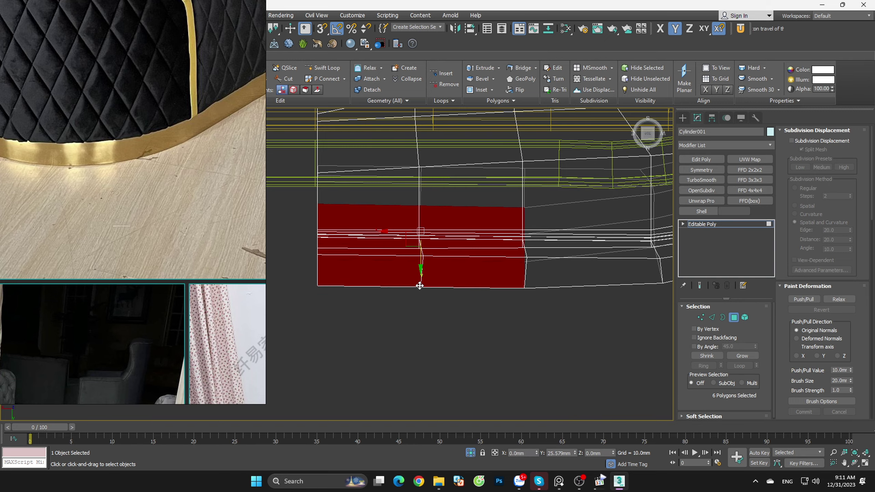
left_click_drag(538, 251, 447, 272, "alt")
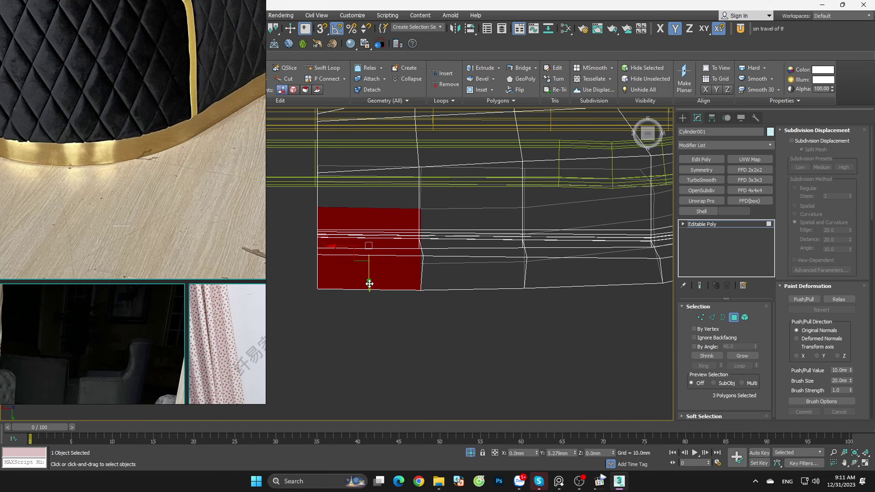
scroll(427, 305, "down", 2)
mouse_move(427, 304)
middle_mouse_down("alt")
mouse_move(464, 242)
mouse_move(475, 353)
middle_mouse_up("alt")
Step: Select two faces on the backrest's outer end and nudge them slightly along Y
key("1")
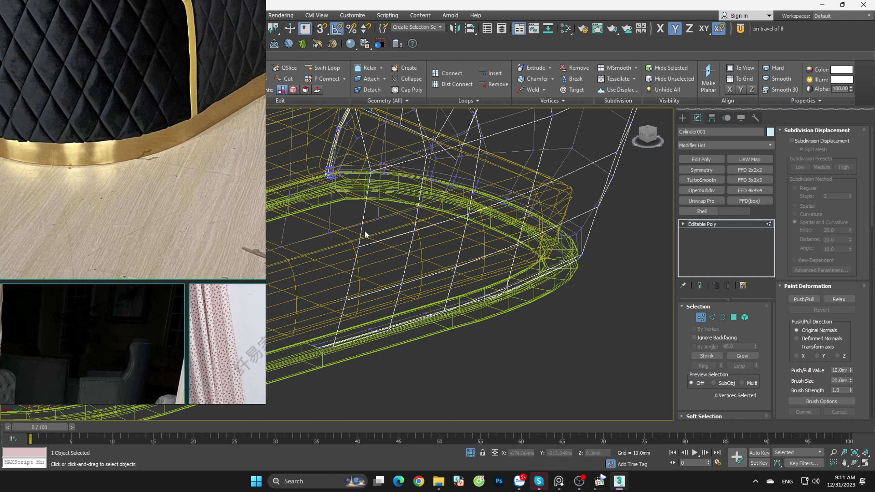
scroll(369, 219, "down", 3)
key("F3")
middle_click_drag(398, 238, 412, 244, "alt")
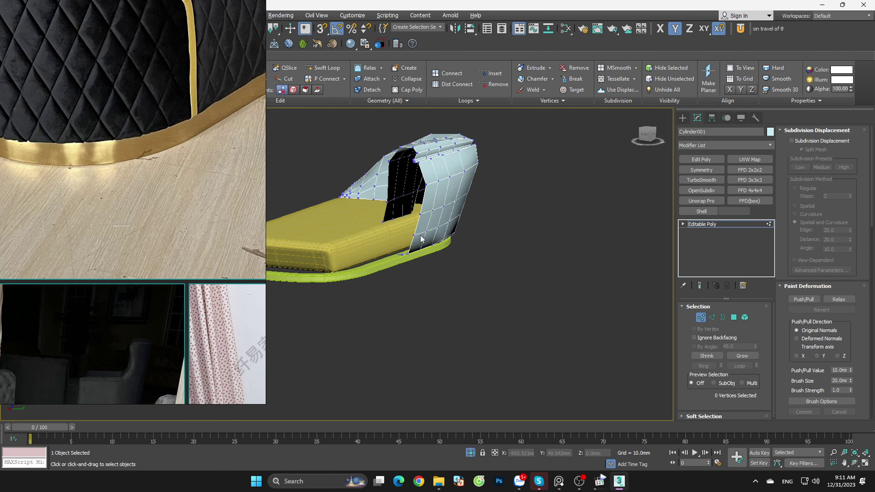
scroll(440, 186, "up", 3)
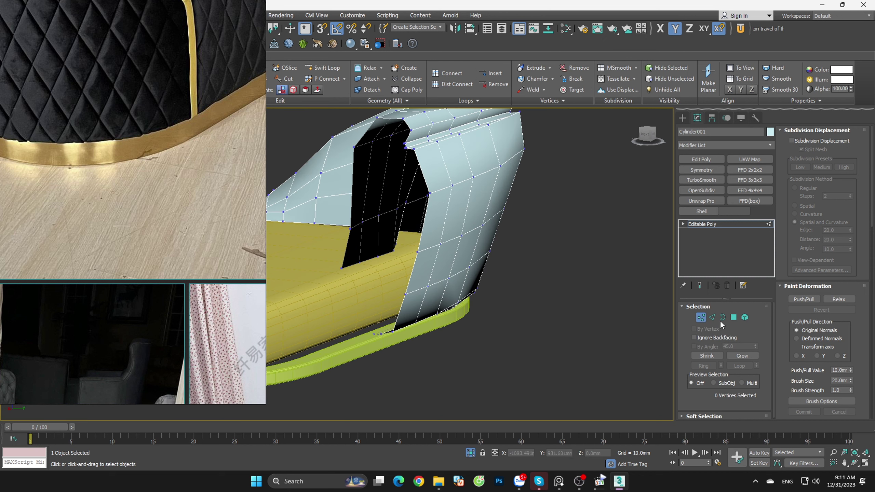
left_click(734, 317)
left_click(461, 250)
left_click(434, 272, "ctrl")
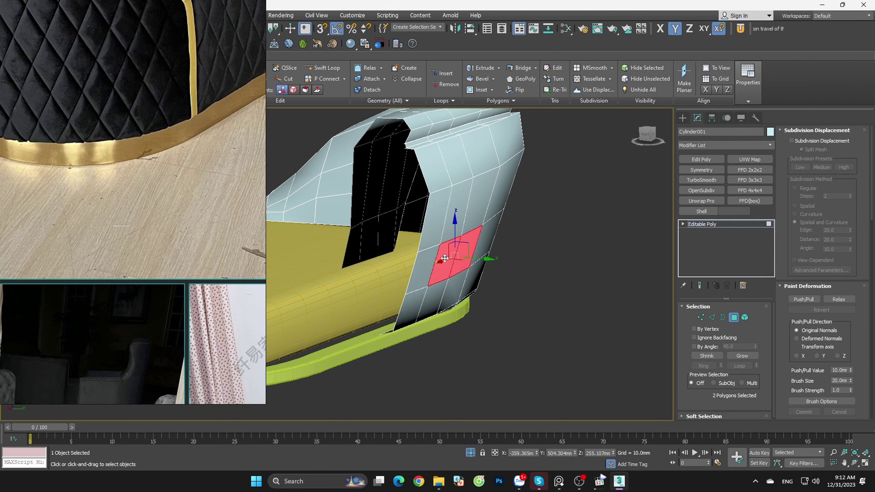
middle_click_drag(461, 281, 469, 288, "alt")
left_click_drag(469, 263, 468, 271)
left_click(455, 247, "alt")
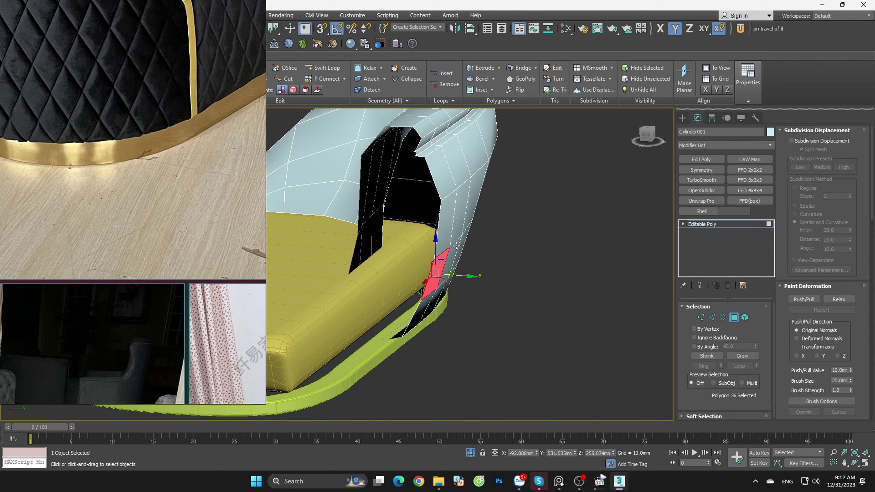
Step: Preview the sofa with an OpenSubdiv smoothing modifier on the backrest
key("1")
mouse_move(448, 248)
middle_mouse_down("alt")
mouse_move(433, 229)
mouse_move(459, 216)
mouse_move(512, 218)
mouse_move(533, 198)
mouse_move(609, 235)
mouse_move(542, 278)
mouse_move(434, 291)
middle_mouse_up("alt")
scroll(435, 291, "up", 2)
left_click(702, 316)
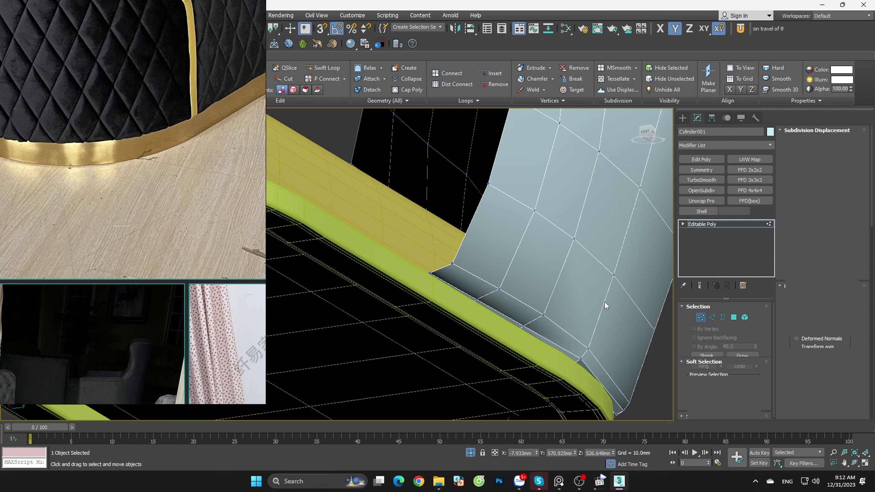
scroll(604, 300, "down", 3)
left_click(701, 190)
scroll(613, 221, "down", 3)
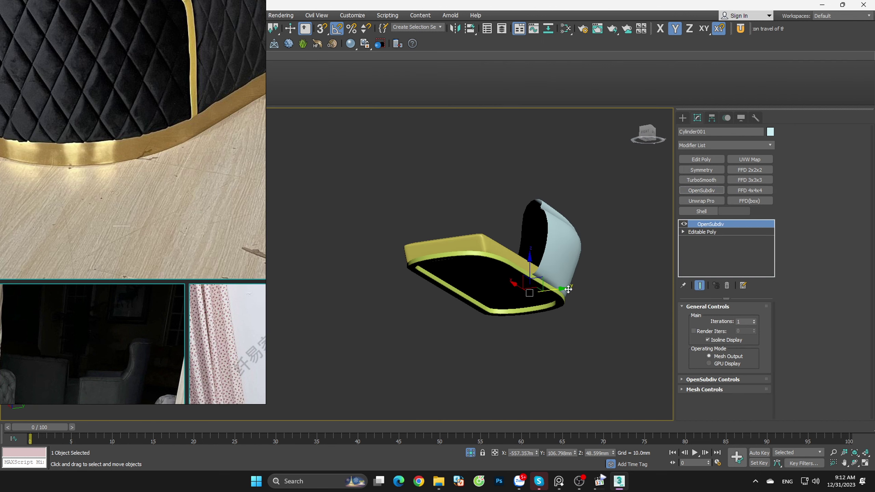
mouse_move(613, 222)
middle_mouse_down("alt")
mouse_move(632, 359)
mouse_move(618, 344)
mouse_move(569, 361)
middle_mouse_up("alt")
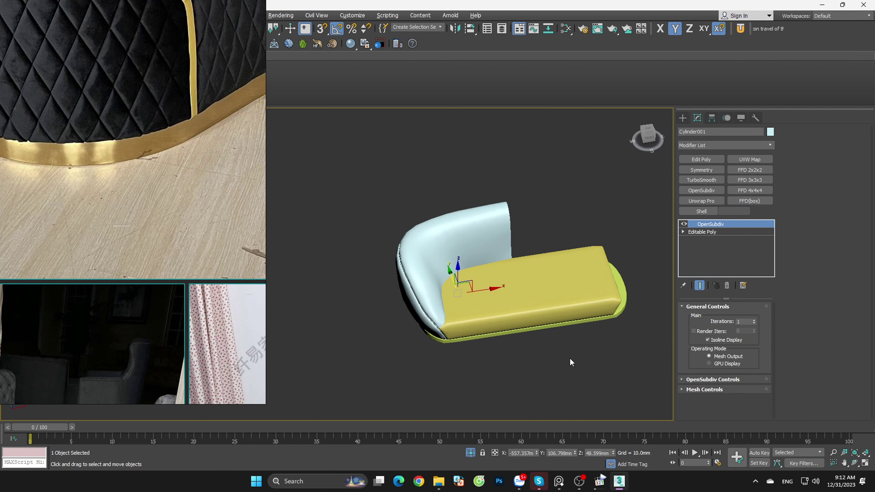
scroll(464, 325, "up", 4)
middle_click_drag(464, 325, 453, 330, "alt")
key("F4")
Step: Delete the smoothing modifier and select the backrest's bottom corner vertex
scroll(453, 326, "down", 5)
key("f")
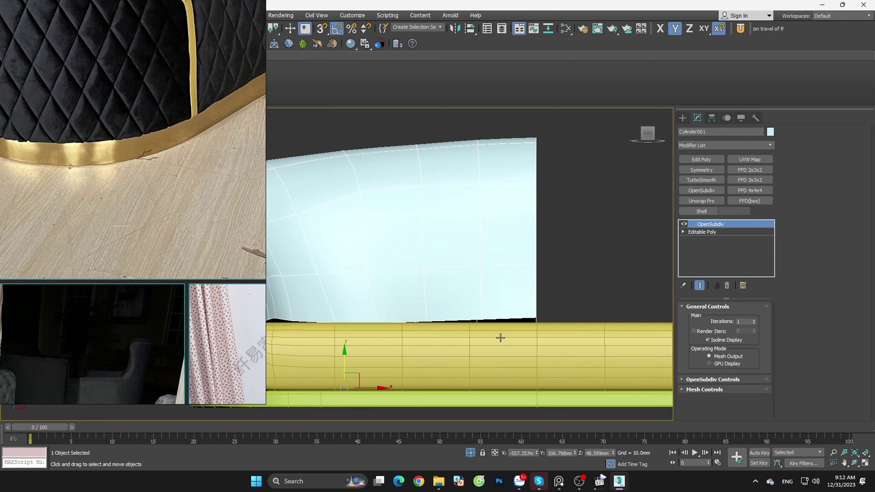
key("shift+z")
scroll(533, 345, "up", 2)
scroll(537, 344, "up", 3)
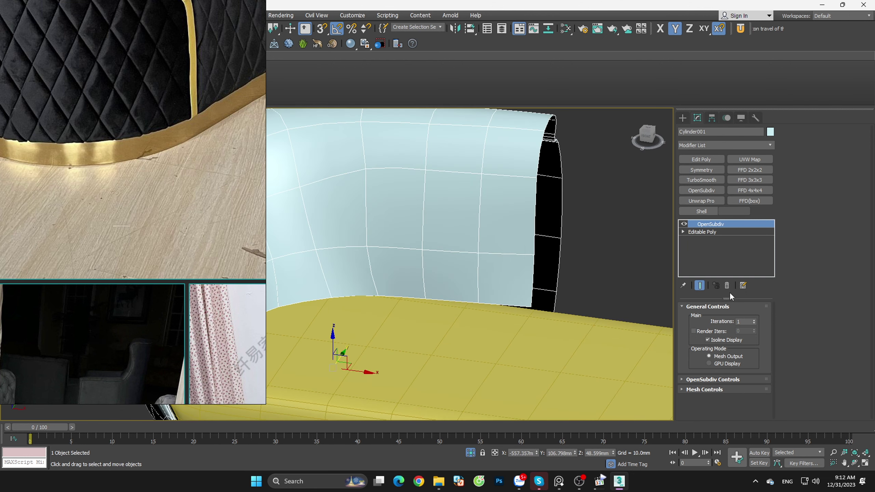
left_click(726, 285)
scroll(528, 306, "up", 3)
key("1")
left_click(529, 305)
Step: In the wireframe front view, lower the corner and next bottom vertices onto the horizontal line
key("f")
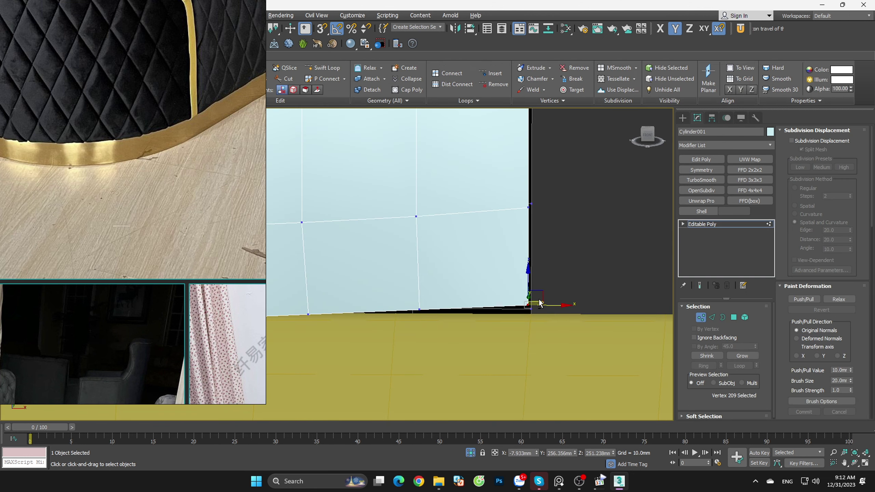
left_click(645, 138)
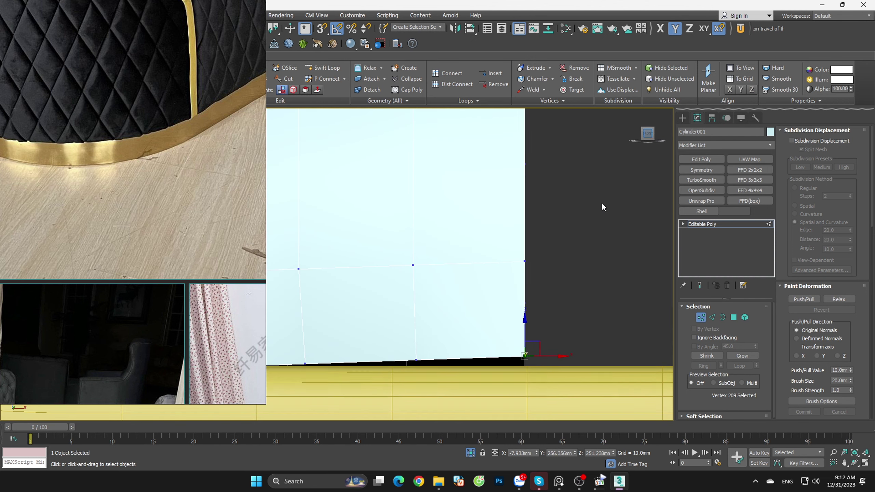
scroll(590, 226, "down", 1)
key("F3")
scroll(536, 272, "up", 2)
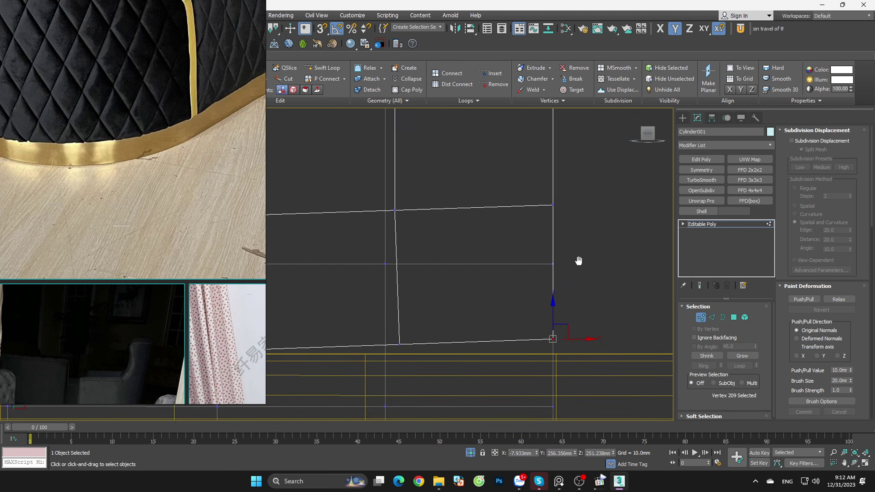
scroll(556, 281, "up", 2)
left_click_drag(551, 268, 551, 294)
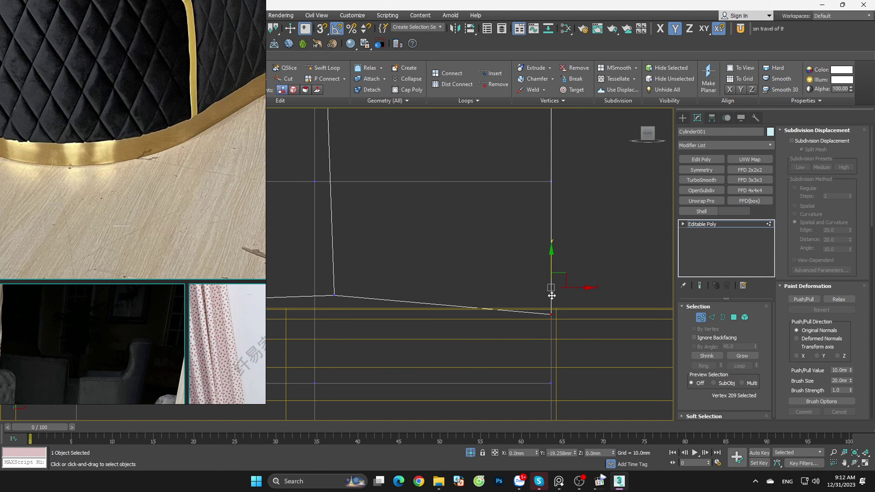
middle_click_drag(354, 287, 500, 254)
left_click(480, 261)
mouse_move(481, 244)
left_mouse_down()
mouse_move(481, 259)
mouse_move(495, 272)
left_mouse_up()
scroll(481, 259, "down", 3)
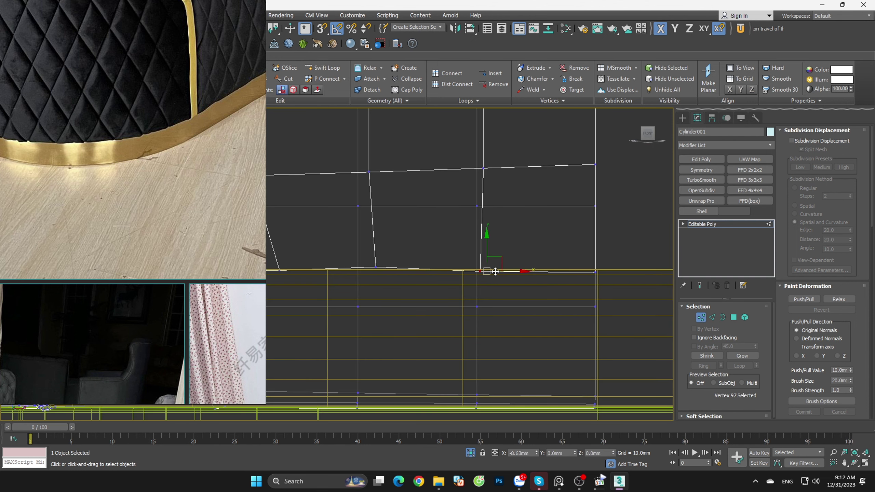
middle_click_drag(405, 253, 453, 243)
Step: Snap the neighbouring bottom vertex down along Y, then return to shaded display
key("s")
key("F6")
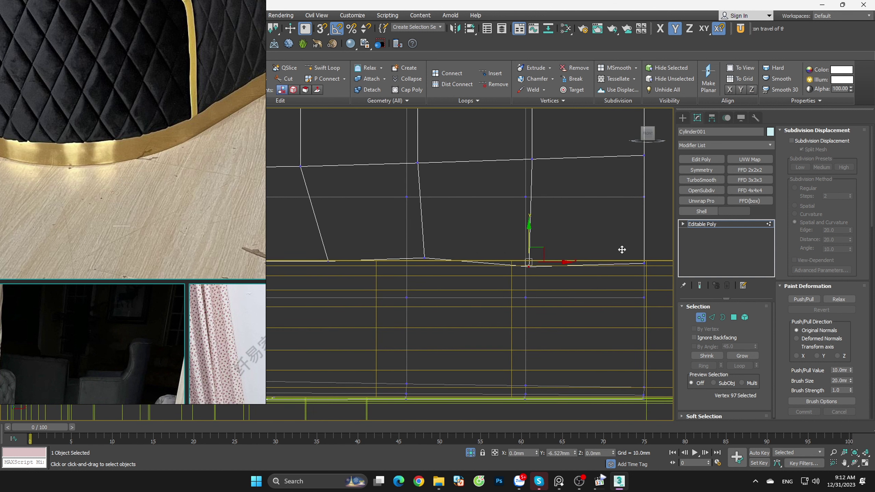
left_click(424, 259)
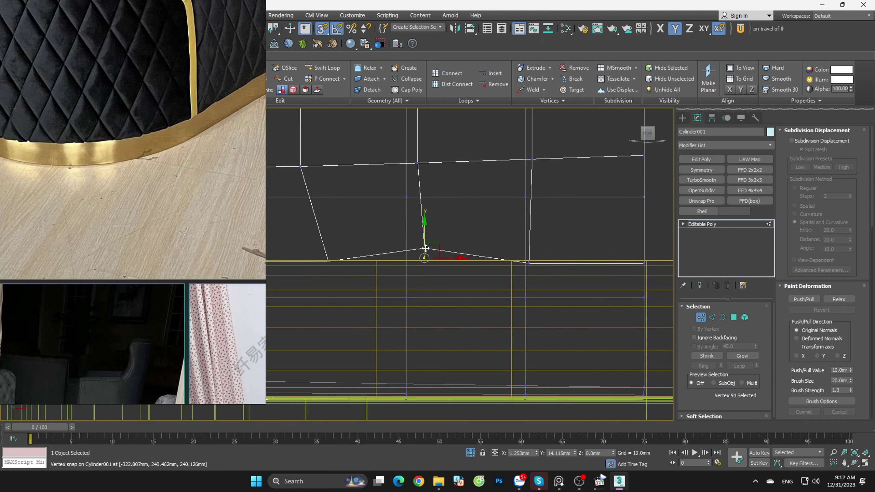
key("s")
left_click_drag(424, 240, 426, 244)
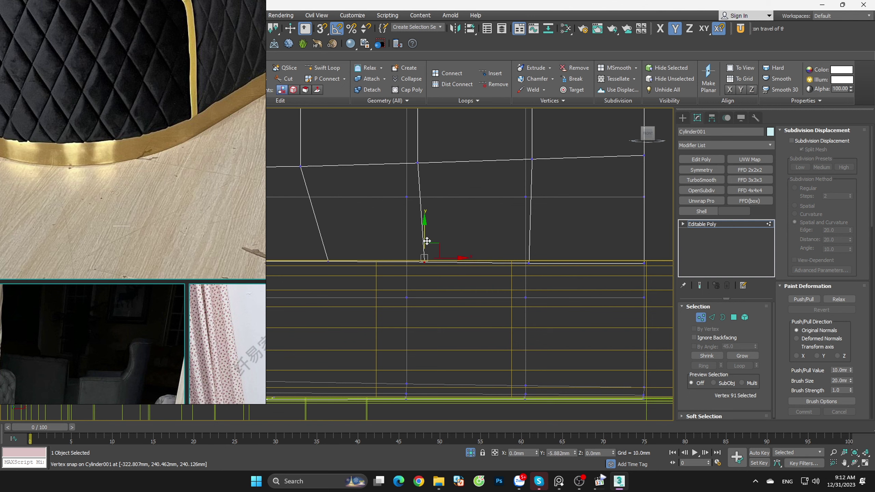
middle_click_drag(382, 272, 507, 226)
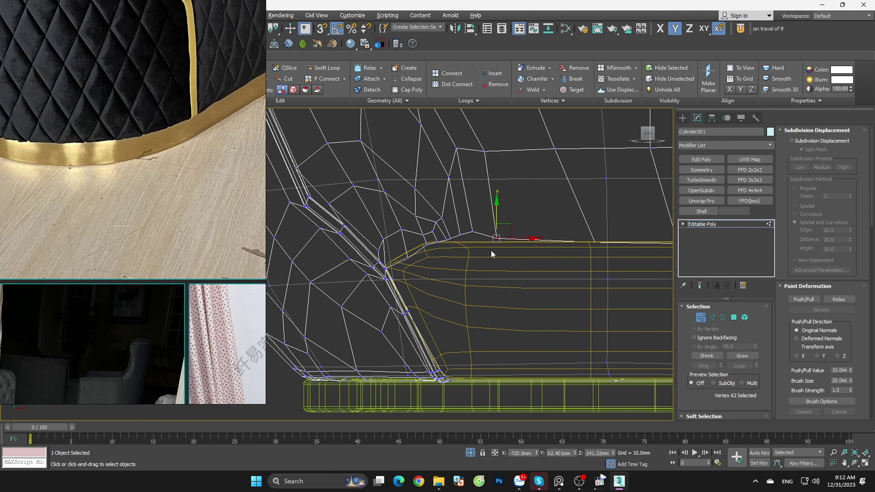
key("F3")
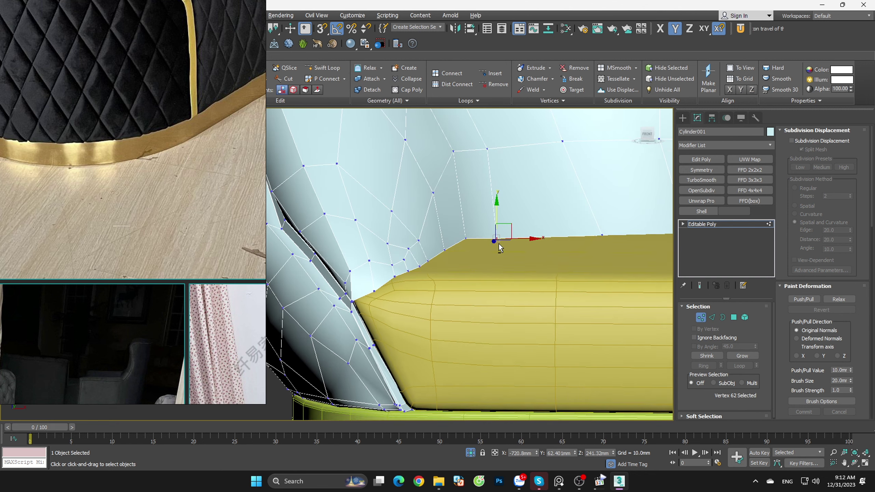
scroll(497, 245, "up", 2)
scroll(499, 236, "up", 2)
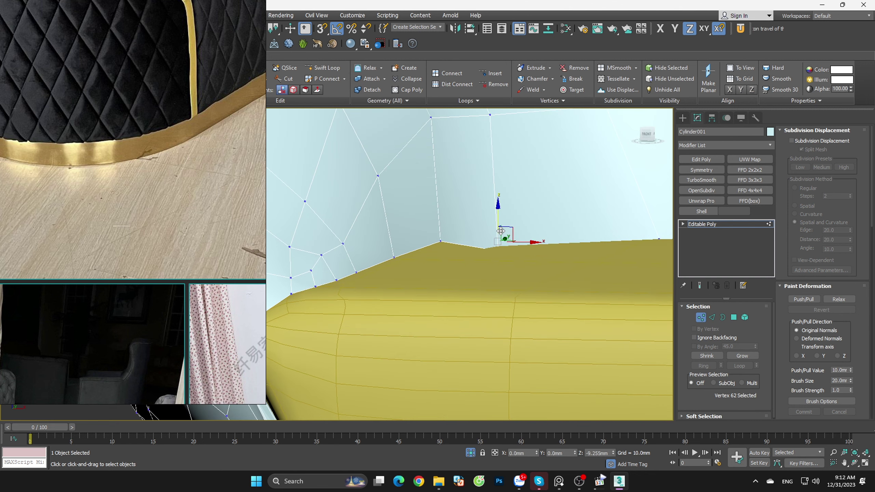
Step: Drop two backrest seam vertices down onto the cushion edge
mouse_move(500, 228)
left_mouse_down()
mouse_move(440, 253)
mouse_move(445, 236)
left_mouse_up()
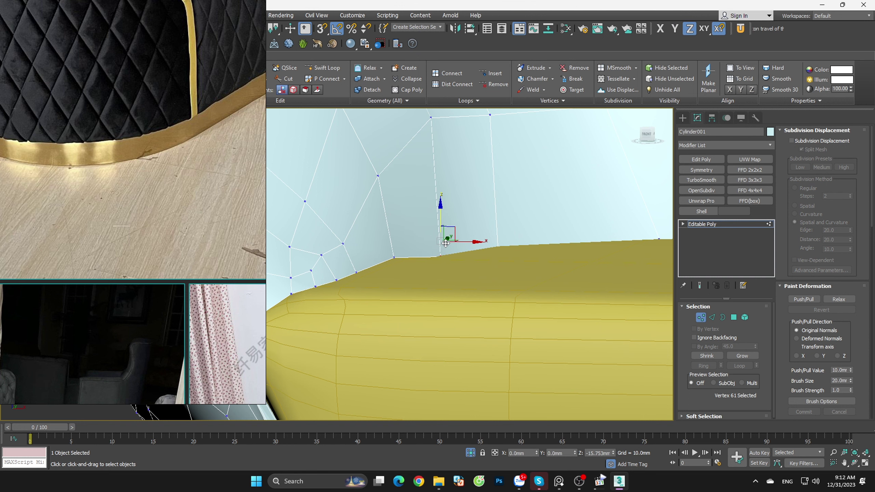
middle_click_drag(445, 243, 445, 229, "alt")
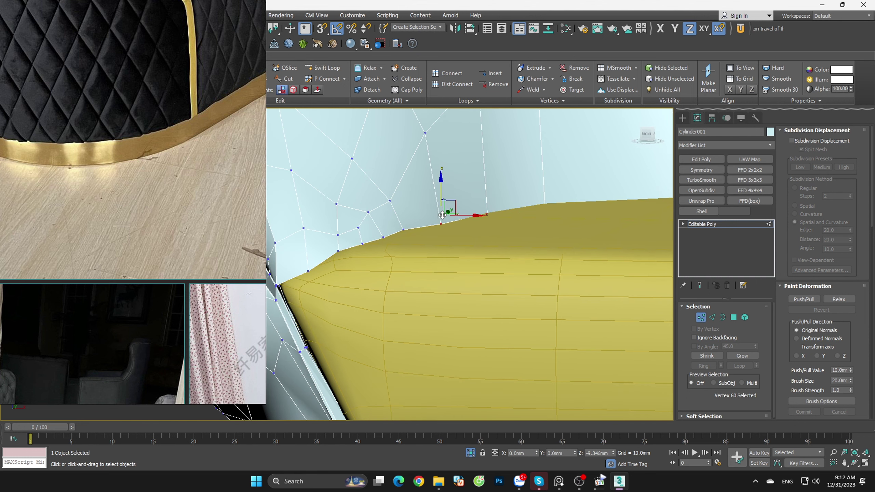
left_click_drag(442, 214, 394, 236)
middle_click_drag(383, 238, 390, 222, "alt")
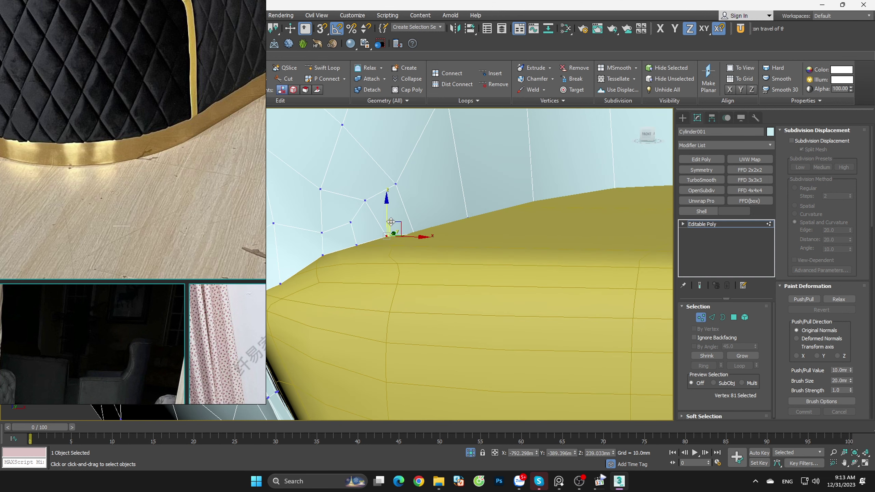
middle_click_drag(369, 260, 417, 220, "alt")
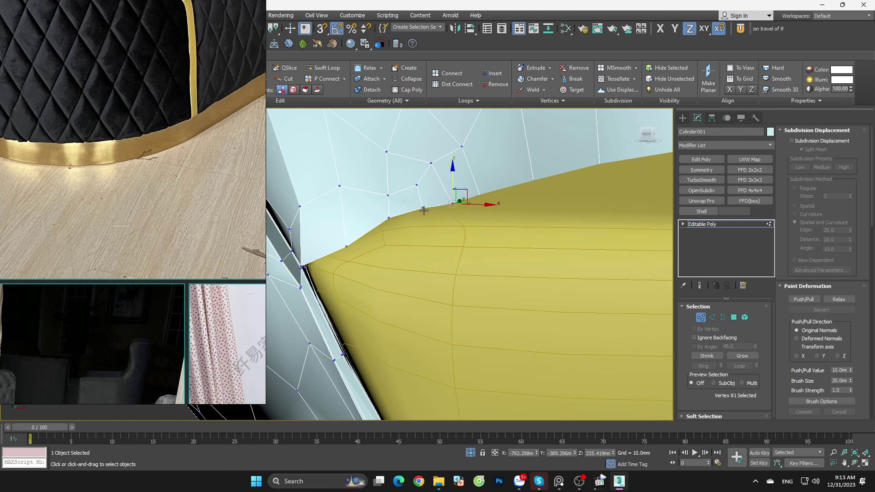
left_click(424, 214)
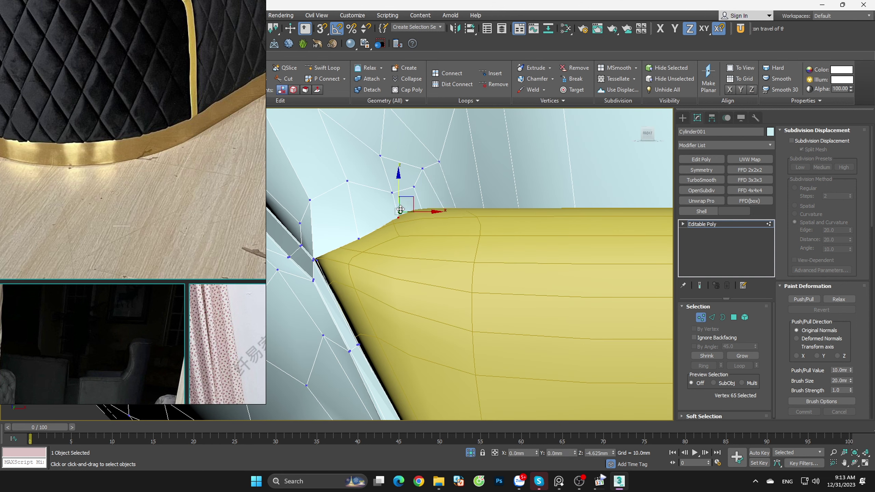
left_click_drag(400, 209, 360, 238)
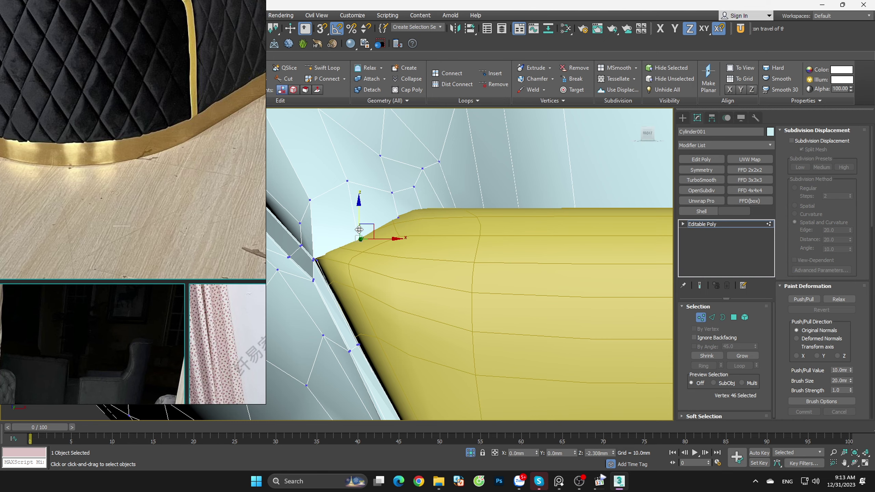
mouse_move(346, 262)
middle_mouse_down("alt")
mouse_move(381, 250)
mouse_move(334, 277)
mouse_move(295, 259)
mouse_move(376, 264)
middle_mouse_up("alt")
Step: Shift the three inner-corner backrest vertices slightly along X, checking in wireframe
left_click(338, 272)
left_click_drag(356, 258, 339, 243)
mouse_move(358, 247)
middle_mouse_down("alt")
mouse_move(399, 226)
mouse_move(365, 241)
mouse_move(403, 254)
mouse_move(399, 272)
mouse_move(398, 247)
mouse_move(379, 267)
mouse_move(375, 251)
middle_mouse_up("alt")
key("F3")
key("F3")
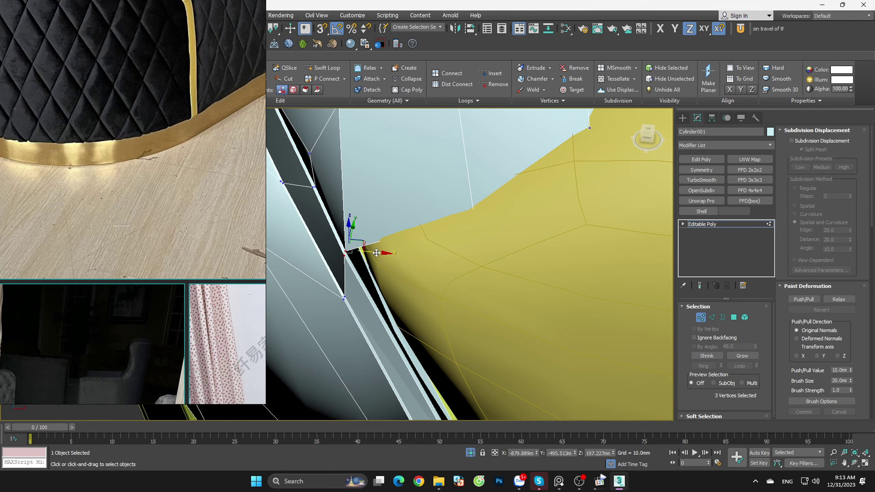
left_click_drag(374, 252, 393, 248)
mouse_move(394, 249)
middle_mouse_down("alt")
mouse_move(409, 271)
mouse_move(431, 240)
mouse_move(406, 218)
mouse_move(670, 197)
middle_mouse_up("alt")
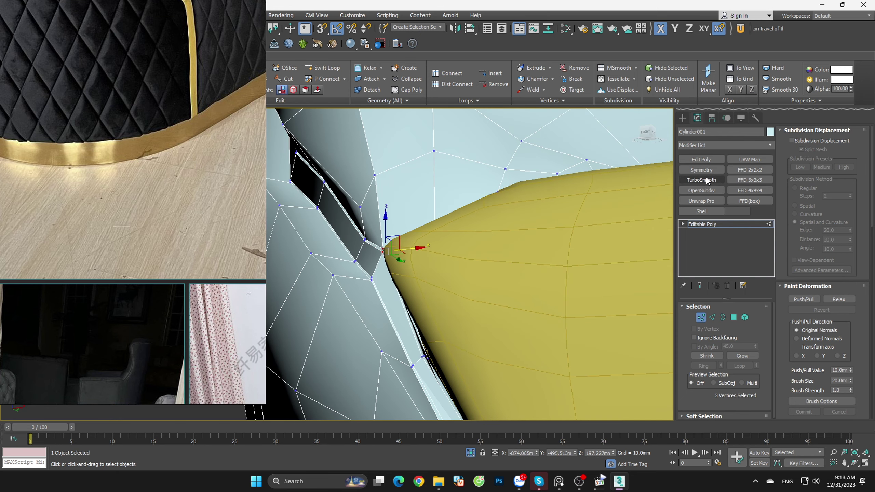
Step: Add OpenSubdiv smoothing to the sofa and inspect the result
left_click(703, 189)
scroll(497, 244, "down", 3)
scroll(462, 254, "down", 4)
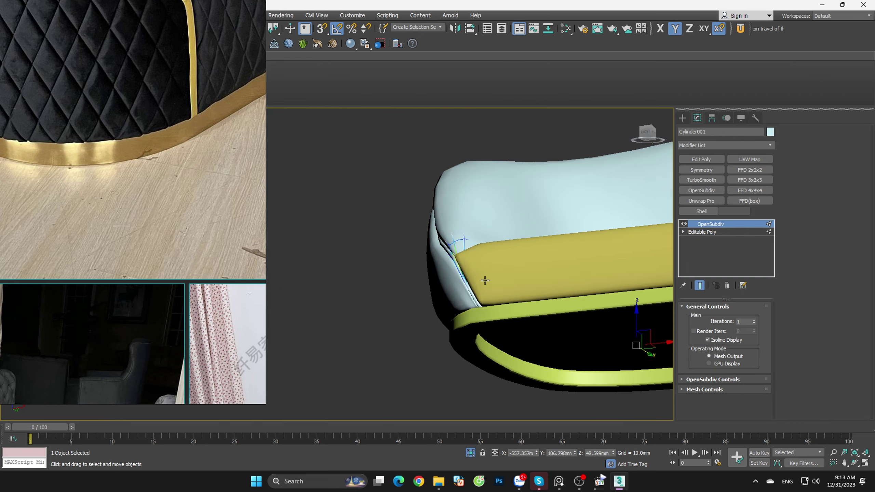
scroll(463, 238, "down", 3)
middle_click_drag(518, 298, 674, 259, "alt")
Step: Add an Edit Poly modifier and re-add OpenSubdiv above it
left_click(701, 159)
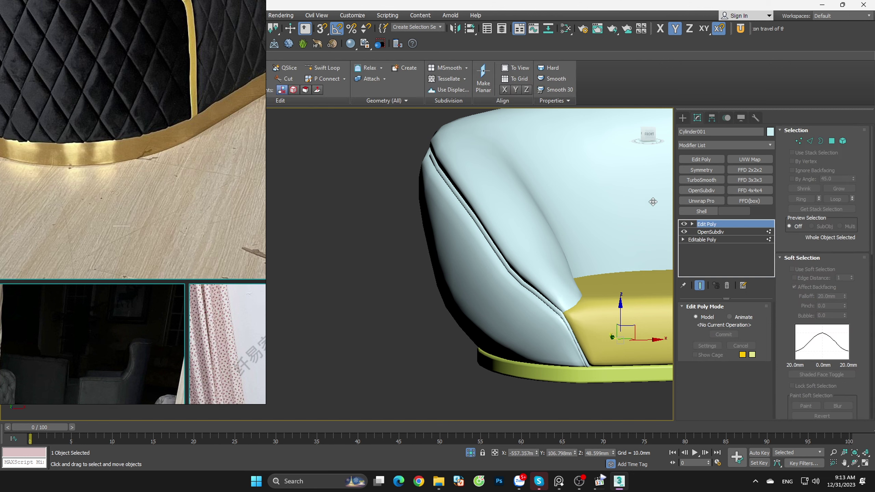
scroll(544, 258, "down", 3)
left_click(719, 232)
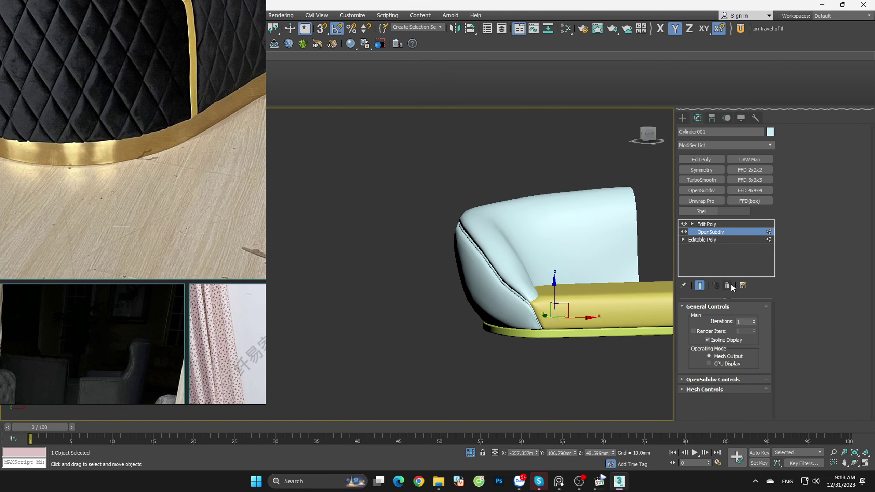
left_click(726, 285)
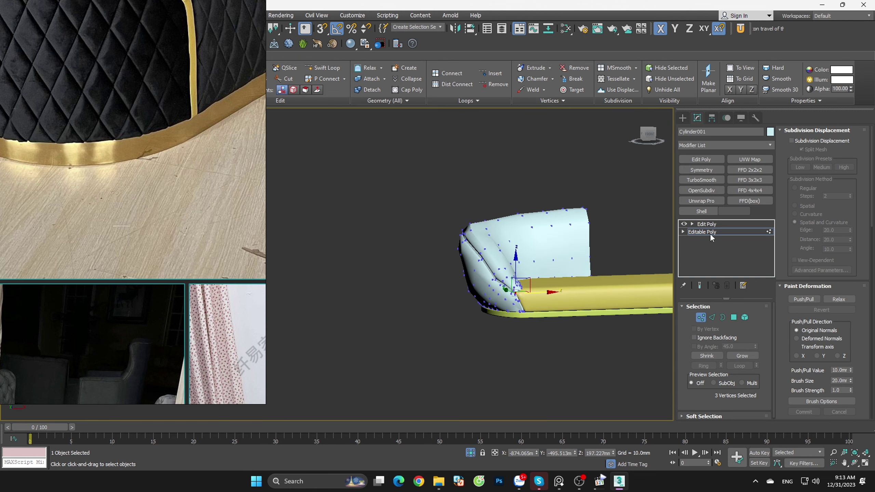
left_click(706, 223)
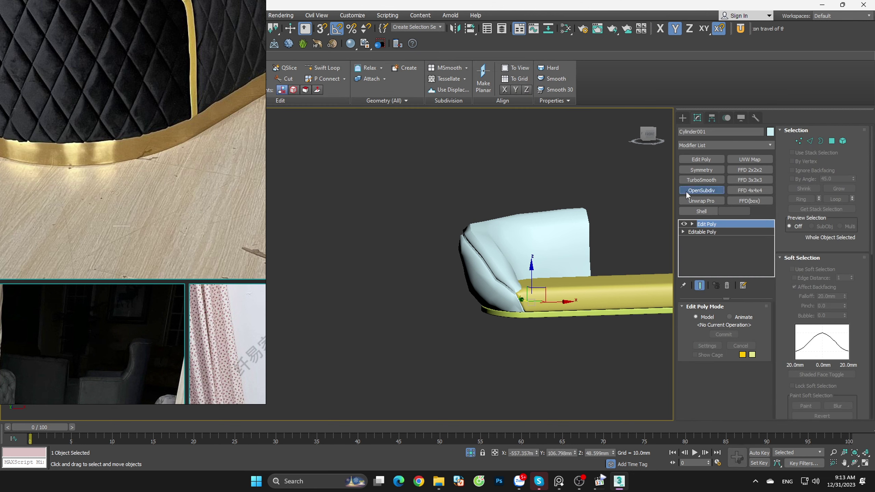
left_click(685, 191)
mouse_move(475, 310)
middle_mouse_down("alt")
mouse_move(497, 315)
mouse_move(510, 334)
mouse_move(670, 265)
middle_mouse_up("alt")
scroll(656, 226, "up", 2)
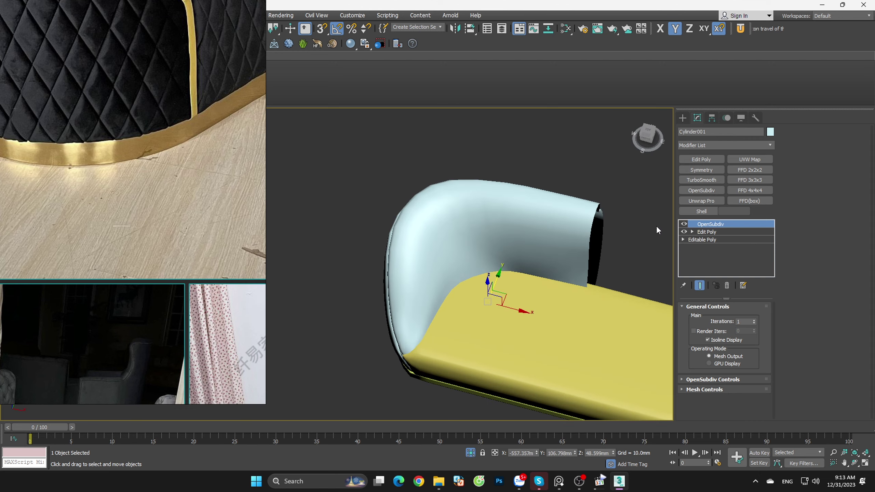
Step: Remove OpenSubdiv and straighten the backrest's open end by moving its vertices along X
left_click(727, 285)
scroll(617, 265, "up", 5)
key("1")
scroll(502, 276, "up", 2)
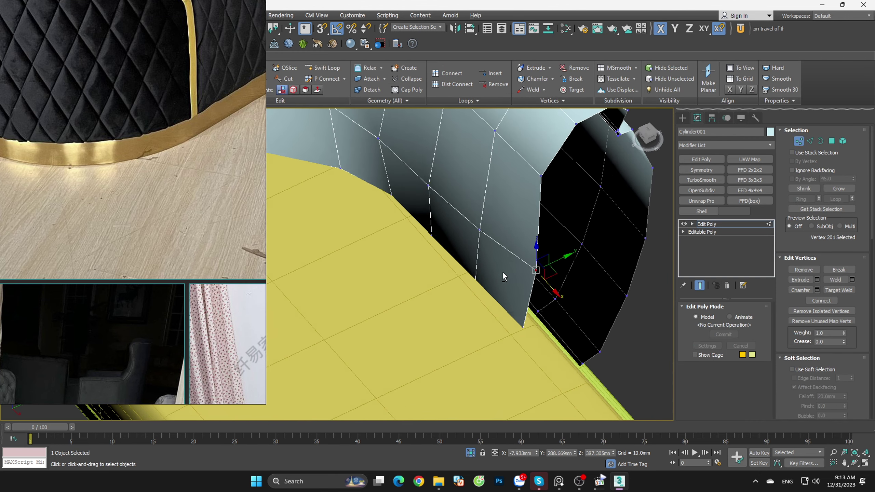
mouse_move(503, 272)
middle_mouse_down("alt")
mouse_move(479, 254)
mouse_move(631, 149)
middle_mouse_up("alt")
left_click(646, 136)
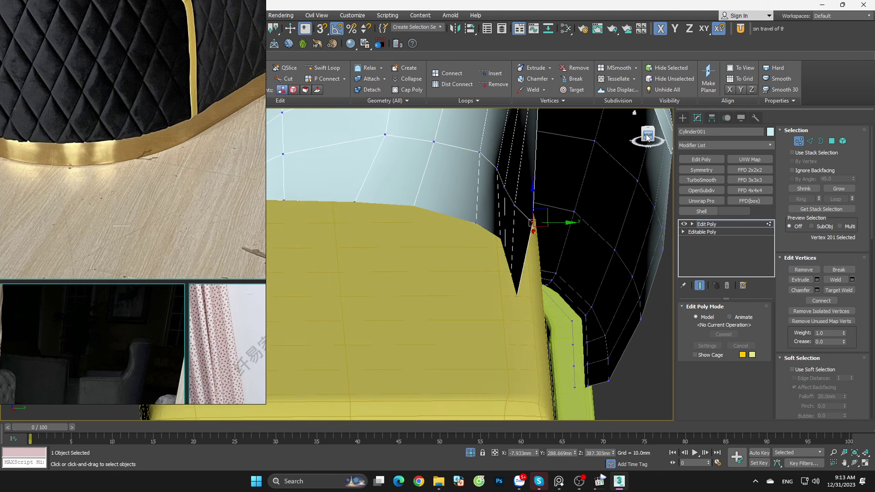
scroll(537, 238, "down", 2)
left_click_drag(549, 240, 527, 240)
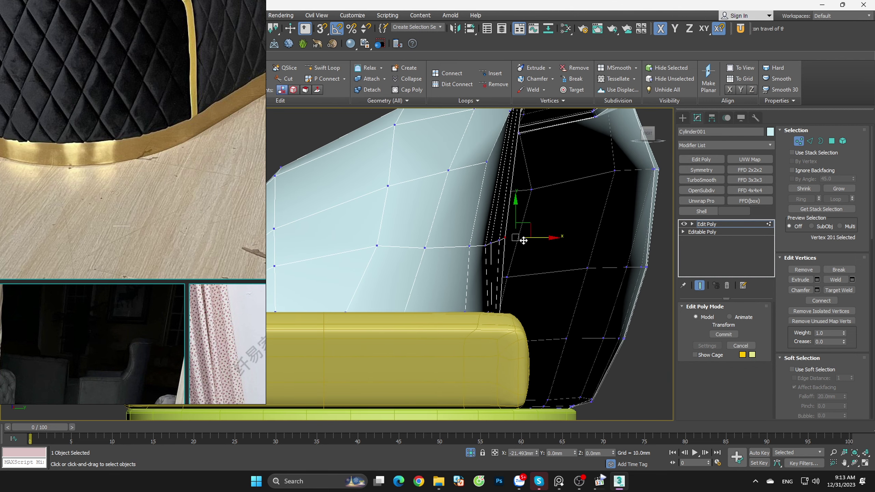
left_click(499, 239)
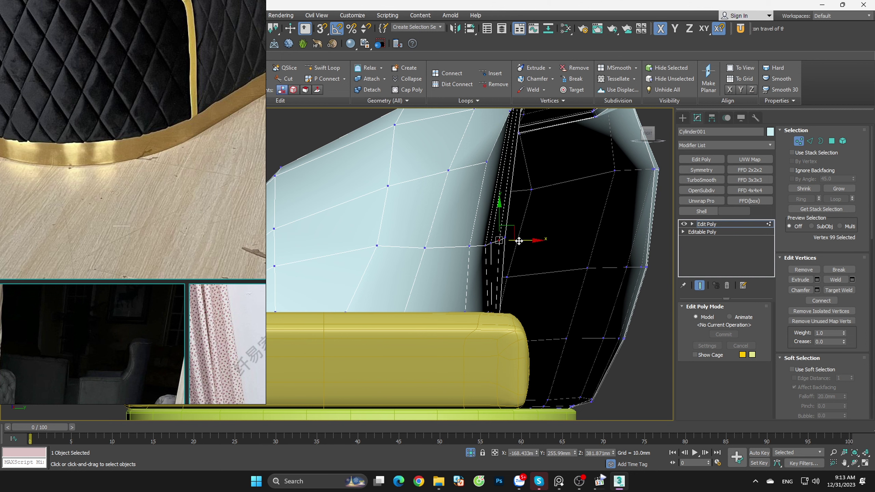
left_click_drag(518, 241, 519, 237)
Step: Lower three top edges of the backrest by about 29 mm
mouse_move(541, 240)
middle_mouse_down("alt")
mouse_move(566, 250)
mouse_move(518, 212)
mouse_move(603, 188)
middle_mouse_up("alt")
scroll(568, 250, "down", 3)
key("2")
left_click(491, 200)
left_click(531, 212, "ctrl")
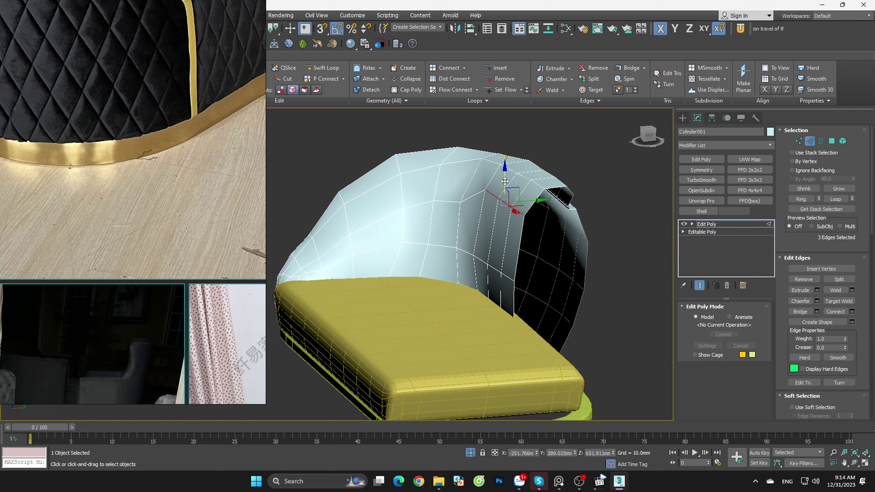
left_click_drag(505, 181, 504, 205)
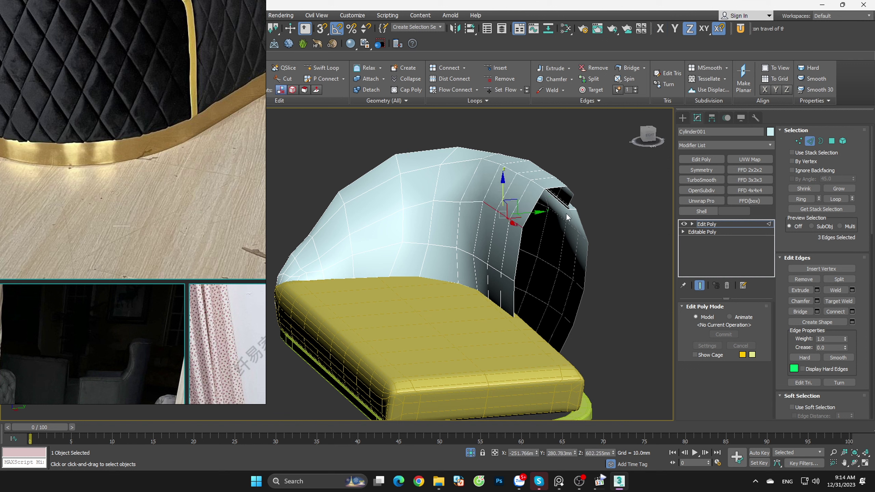
Step: Pull one backrest vertex back slightly along Y
key("1")
left_click(464, 195)
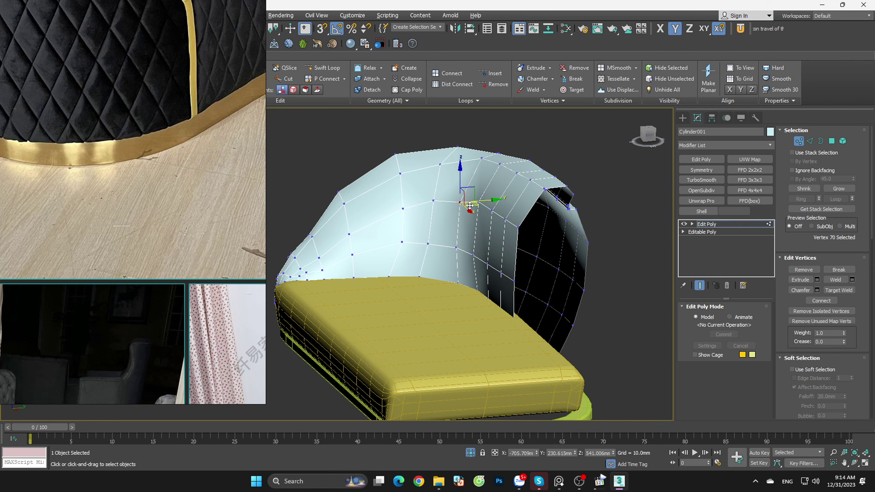
middle_click_drag(464, 196, 477, 190, "alt")
left_click_drag(462, 186, 463, 189)
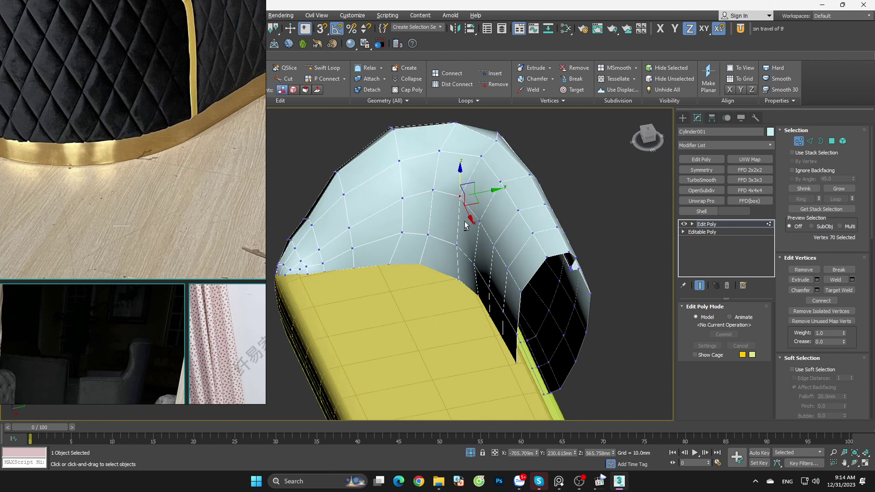
mouse_move(463, 189)
middle_mouse_down("alt")
mouse_move(481, 206)
mouse_move(601, 224)
mouse_move(783, 160)
middle_mouse_up("alt")
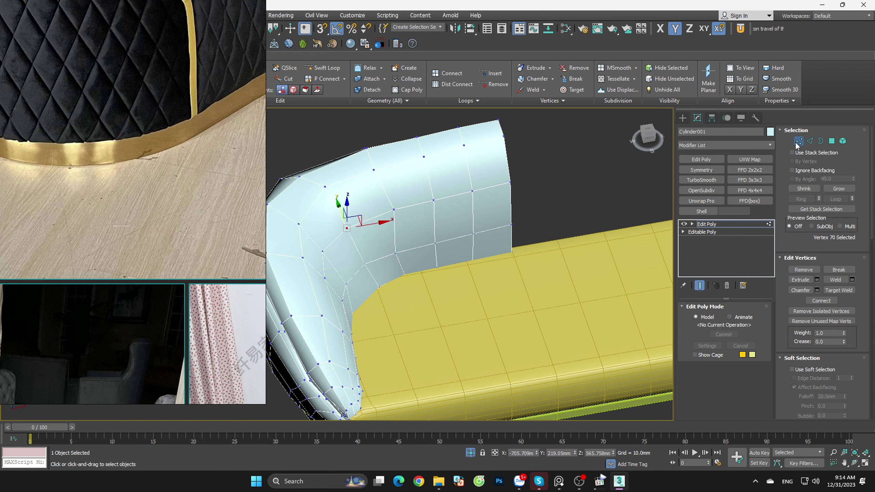
left_click(608, 181)
Step: In the front view with edged faces, snap the backrest's end vertices in line with a base vertex
left_click(649, 140)
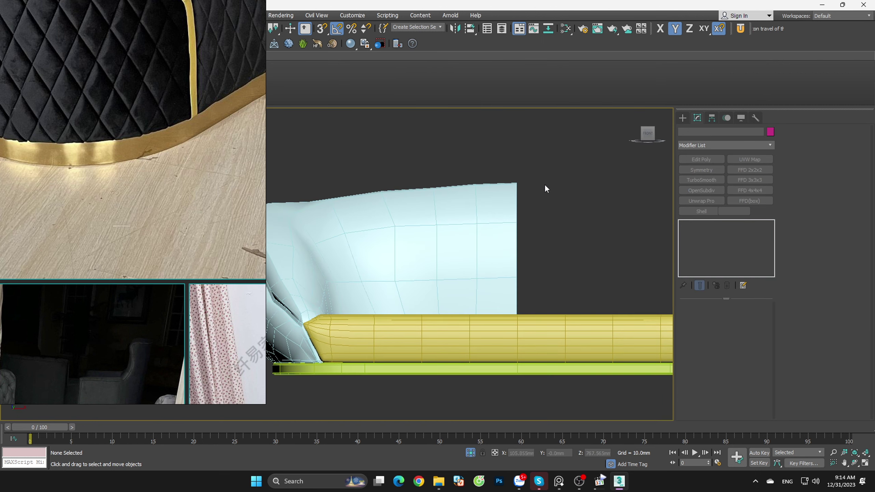
key("ctrl+z")
key("F4")
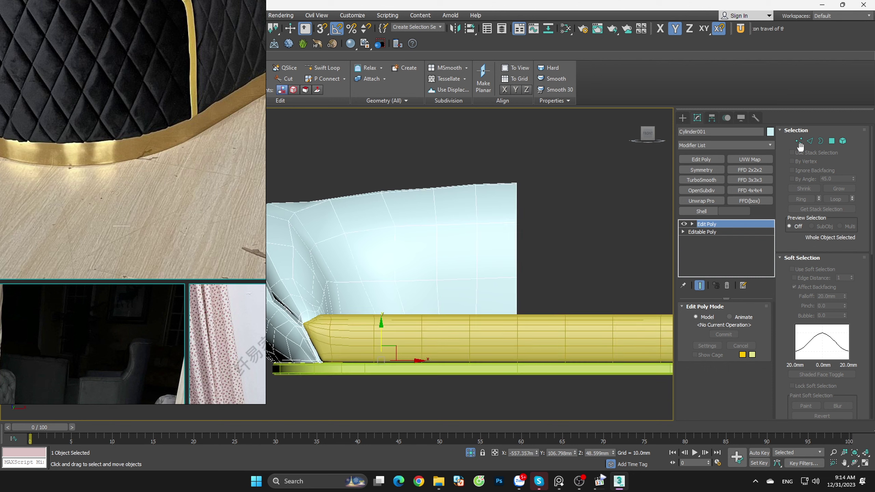
left_click(810, 141)
key("1")
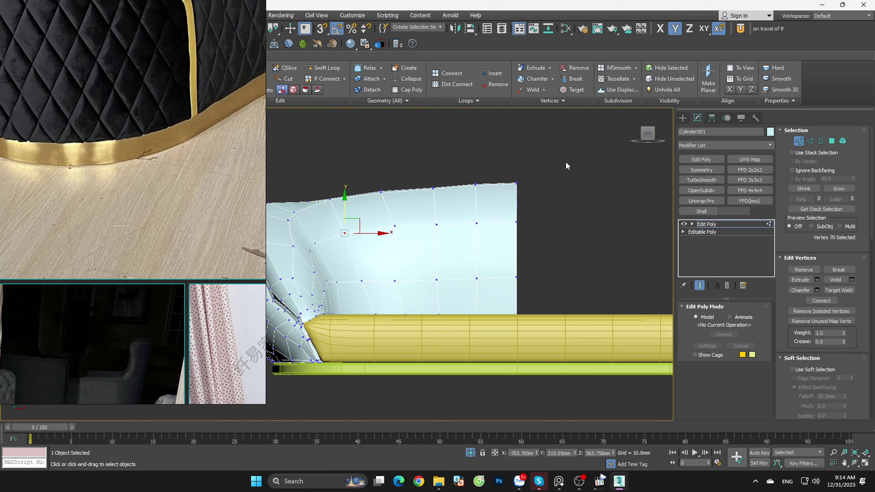
key("s")
left_click_drag(542, 259, 518, 314)
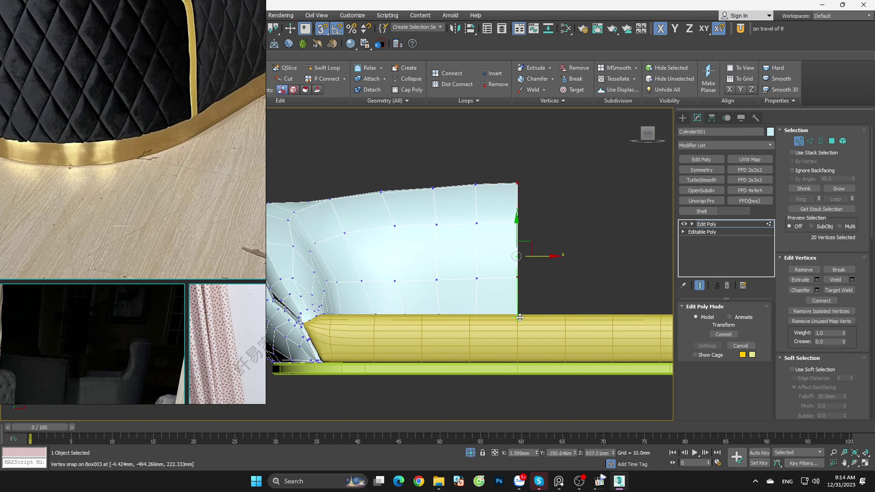
left_click(811, 142)
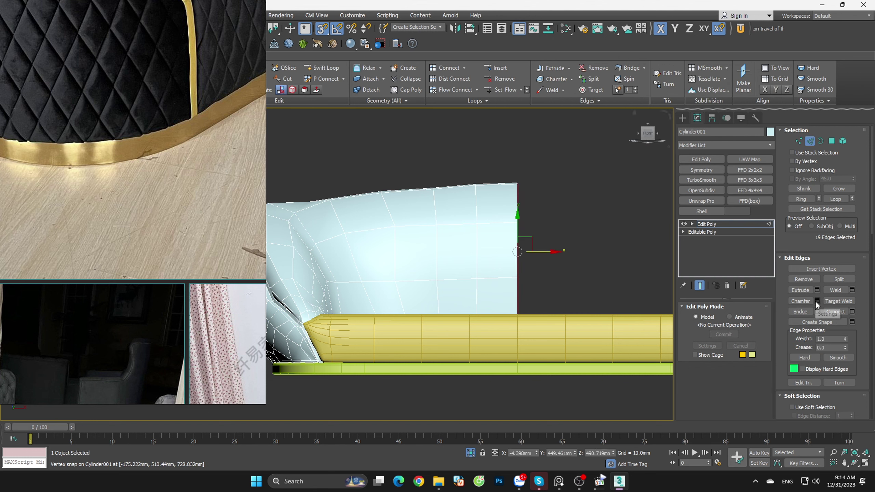
Step: Add a Symmetry modifier mirrored across Y with Flip on to form the full backrest
left_click(701, 170)
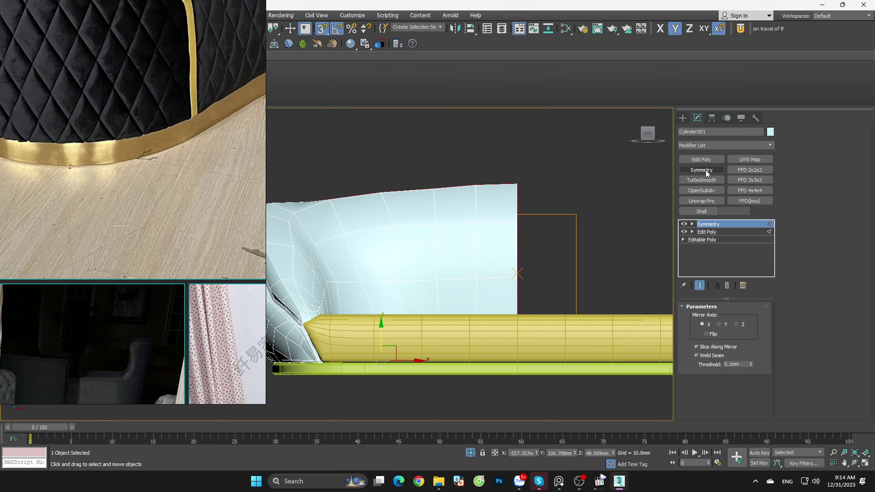
left_click(718, 324)
left_click(703, 332)
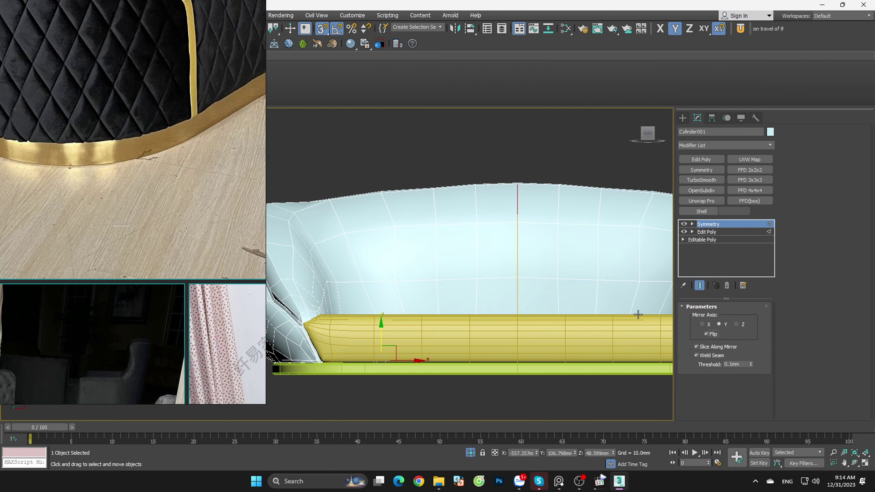
middle_click_drag(516, 275, 638, 207, "alt")
Step: Add another Edit Poly to Cylinder001 and set OpenSubdiv iterations to 2
left_click(702, 159)
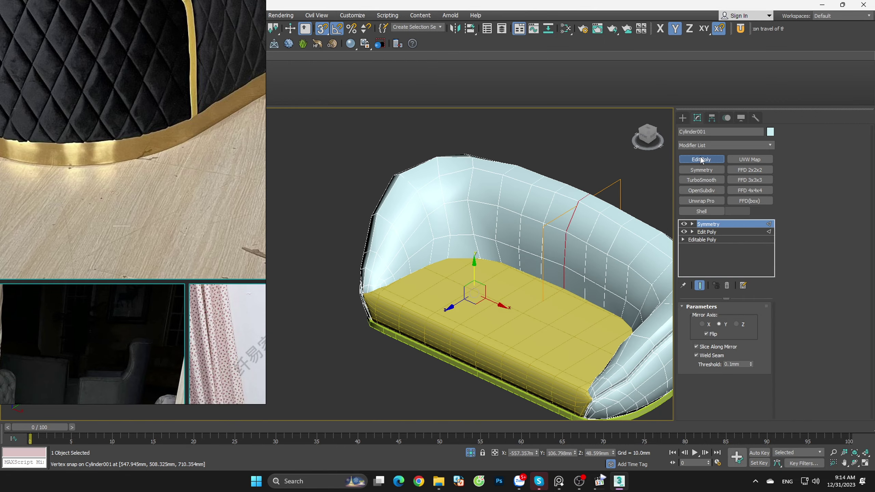
mouse_move(551, 262)
middle_mouse_down("alt")
mouse_move(633, 261)
mouse_move(653, 270)
mouse_move(648, 248)
middle_mouse_up("alt")
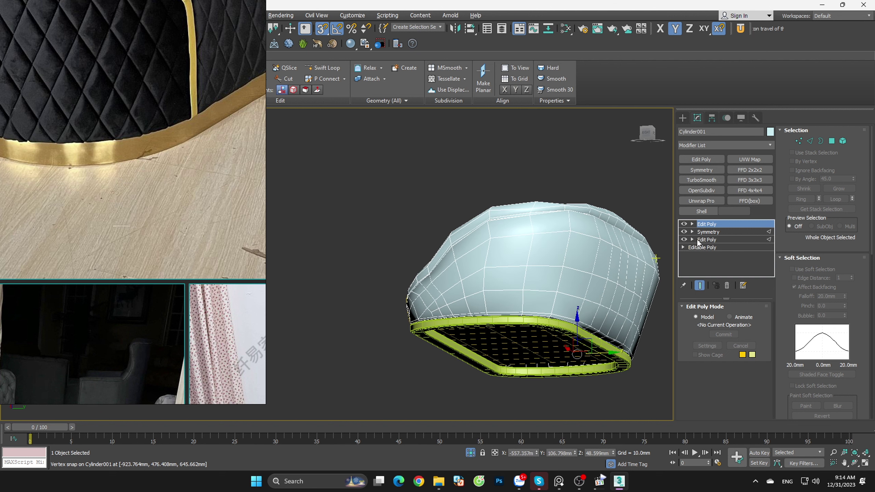
left_click(619, 179)
left_click(555, 249)
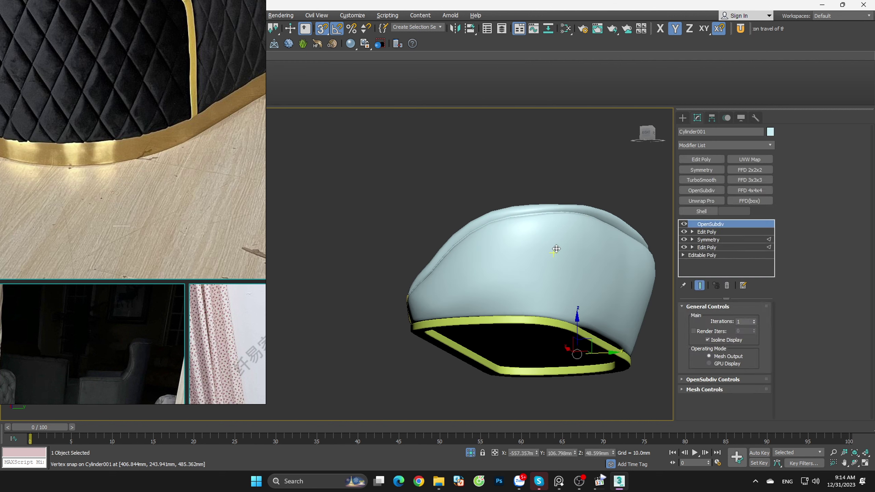
left_click(753, 321)
mouse_move(569, 271)
middle_mouse_down("alt")
mouse_move(547, 299)
mouse_move(667, 320)
mouse_move(581, 289)
mouse_move(498, 284)
mouse_move(543, 358)
mouse_move(551, 355)
mouse_move(531, 340)
mouse_move(601, 341)
middle_mouse_up("alt")
scroll(567, 344, "up", 5)
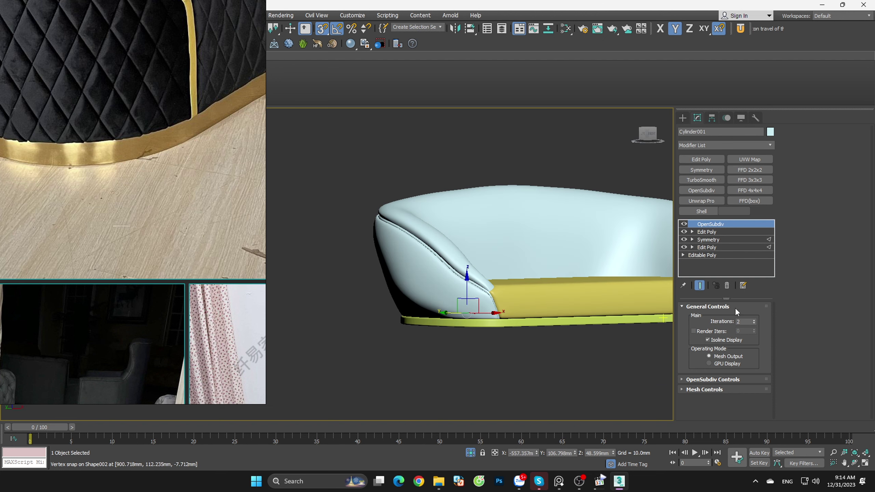
Step: Show edged faces and select the yellow seat cushion
left_click(727, 285)
left_click(545, 367)
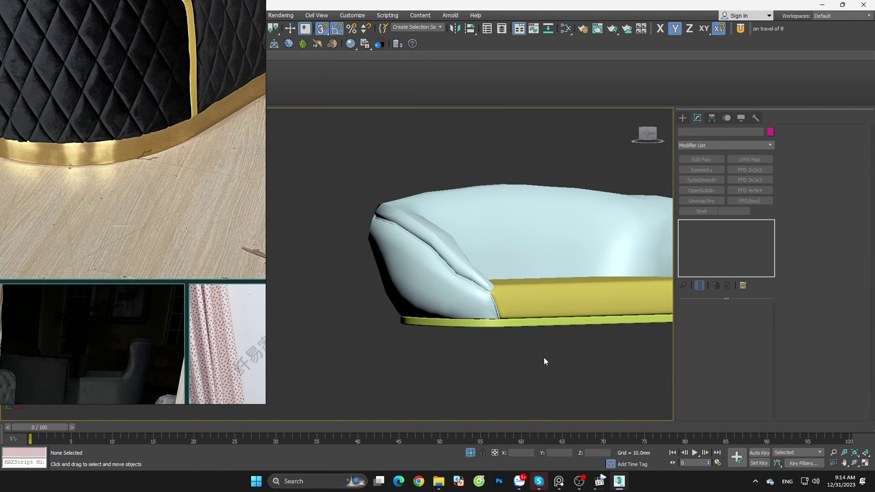
scroll(530, 331, "up", 5)
key("F4")
left_click(501, 269)
Step: Delete Box003's OpenSubdiv modifier, check the reference photo, and isolate the cushion with Alt+Q
scroll(507, 277, "down", 3)
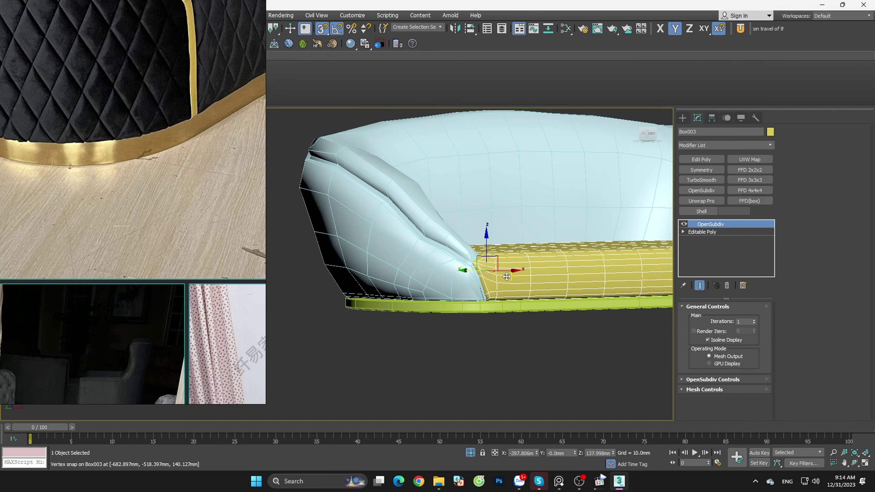
left_click(726, 285)
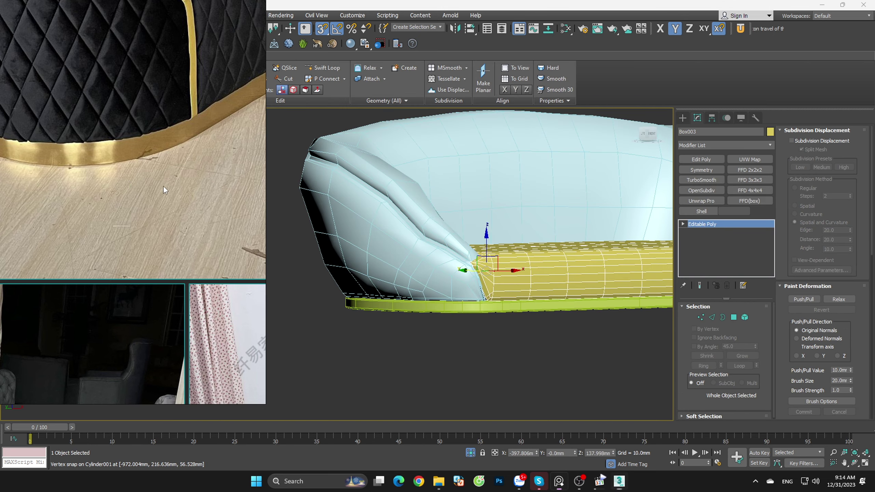
scroll(271, 279, "down", 3)
scroll(289, 290, "down", 2)
scroll(316, 274, "down", 2)
scroll(299, 276, "down", 1)
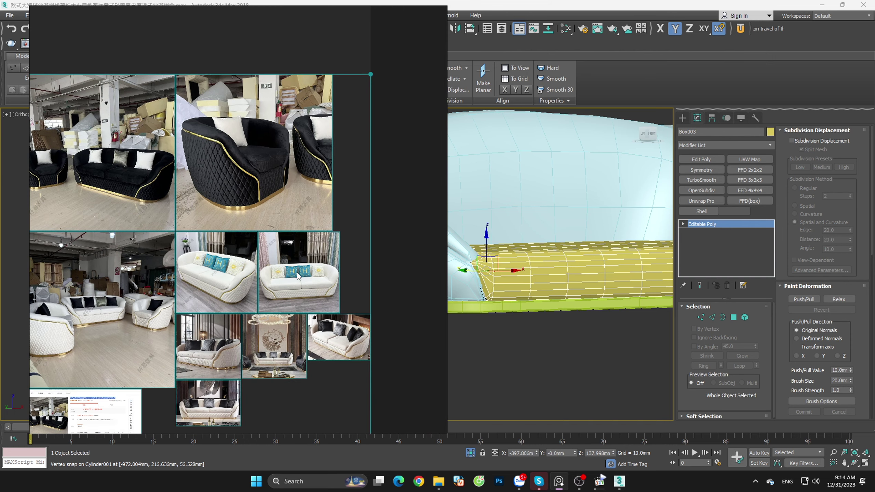
scroll(290, 286, "up", 2)
scroll(279, 295, "up", 2)
scroll(277, 298, "up", 2)
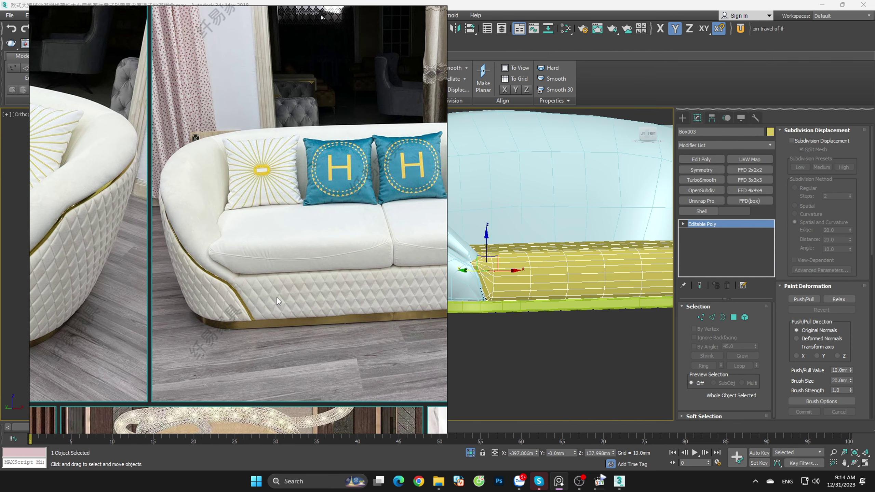
mouse_move(292, 285)
left_mouse_down()
mouse_move(238, 277)
mouse_move(208, 291)
left_mouse_up()
scroll(535, 319, "down", 2)
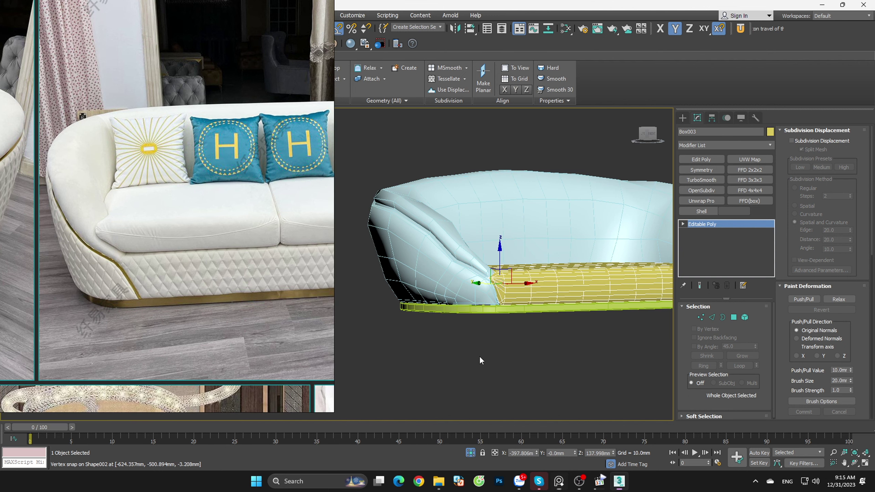
key("alt+q")
mouse_move(463, 335)
middle_mouse_down("alt")
mouse_move(501, 361)
mouse_move(535, 362)
mouse_move(417, 355)
middle_mouse_up("alt")
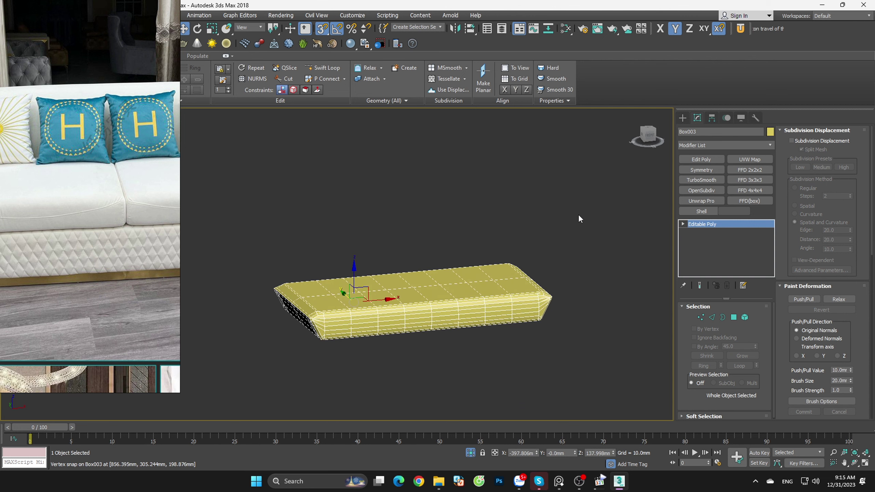
Step: Select the cushion's corner and top edge loops in Edge mode to inspect them
left_click(649, 139)
scroll(301, 303, "up", 4)
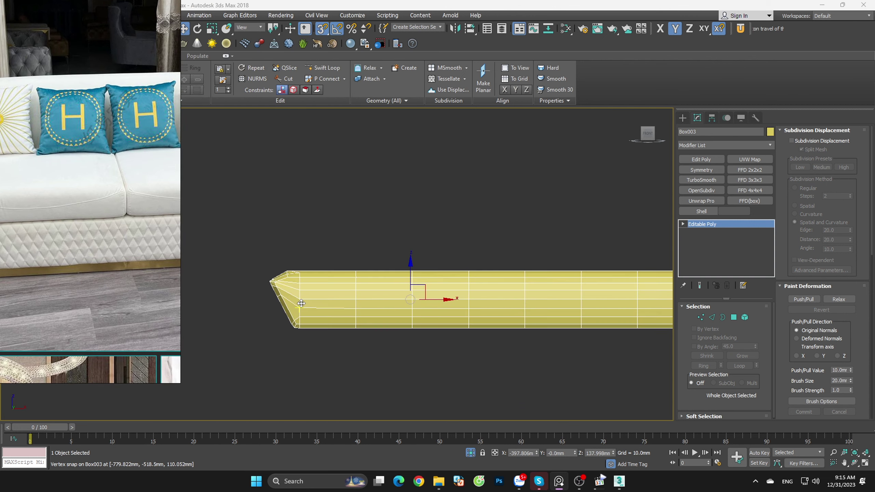
middle_click_drag(301, 303, 324, 350, "alt")
scroll(344, 317, "up", 4)
key("2")
left_click(351, 314)
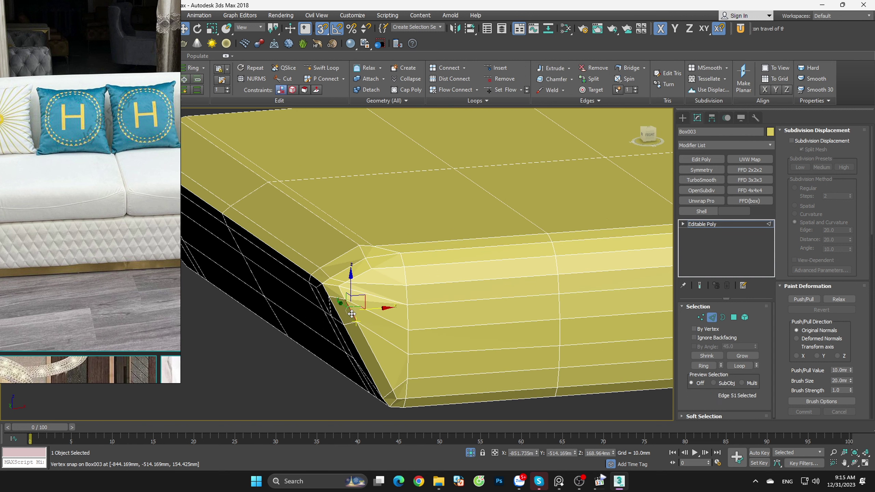
double_click(351, 313)
key("s")
scroll(366, 263, "up", 2)
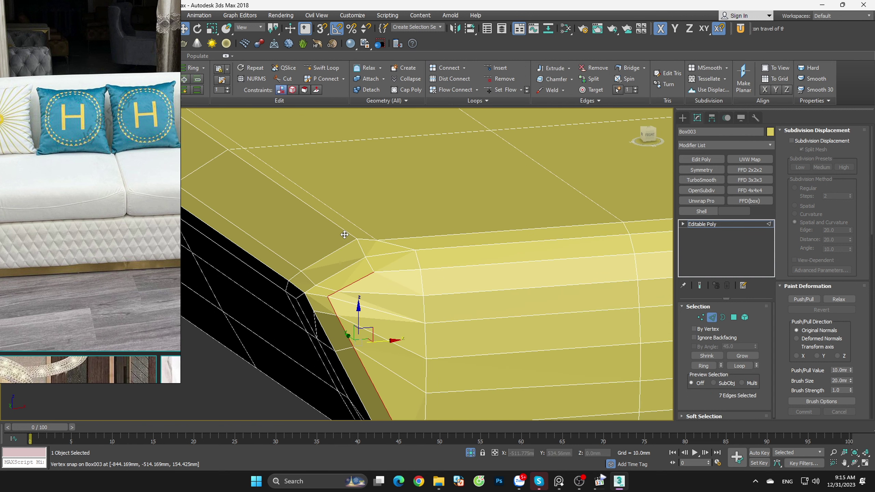
double_click(347, 232, "ctrl")
scroll(423, 295, "down", 4)
Step: Back at object level, add an Unwrap UVW modifier via Unwrap Pro and select all faces
scroll(625, 344, "down", 1)
left_click(624, 344)
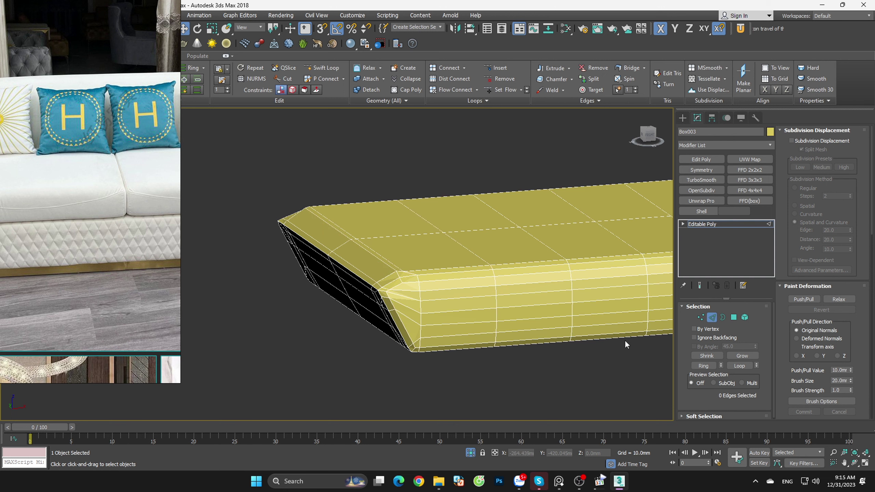
left_click(709, 317)
left_click(717, 201)
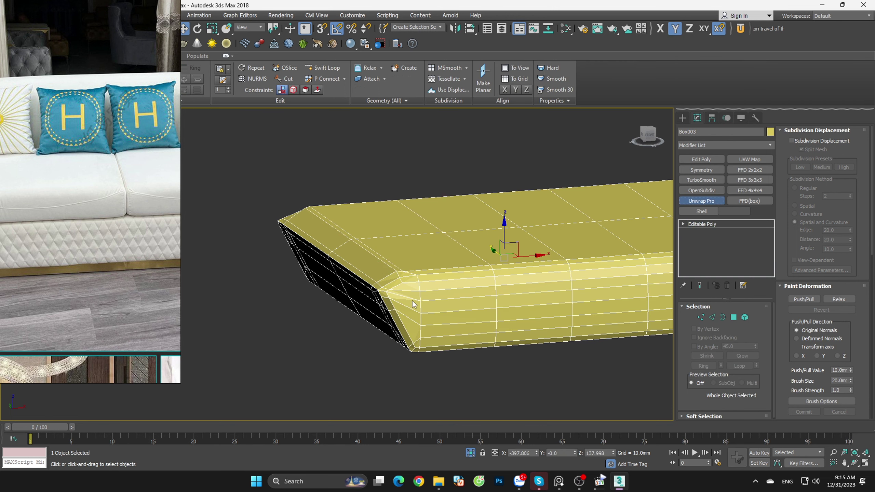
key("ctrl+a")
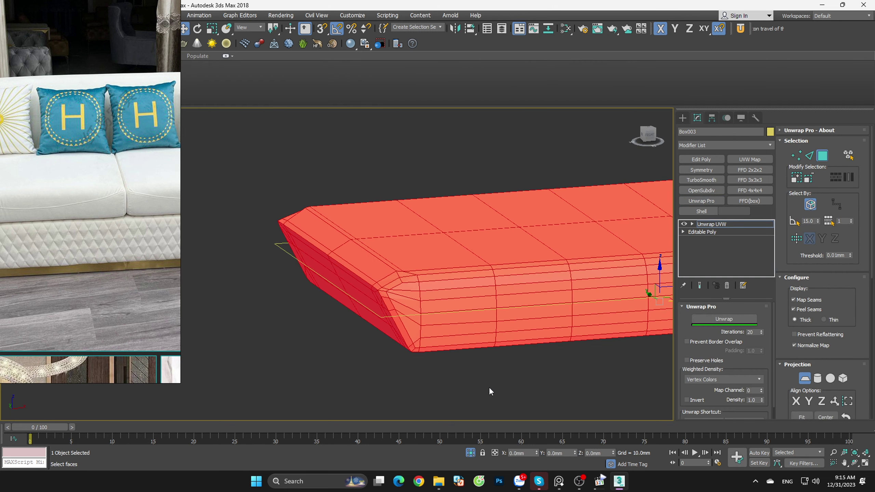
Step: In edge mode, pick the edge chain on the cushion's first chamfered corner
key("2")
scroll(406, 334, "up", 2)
left_click(394, 333)
mouse_move(394, 333)
middle_mouse_down("alt")
mouse_move(430, 347)
mouse_move(423, 313)
mouse_move(521, 336)
mouse_move(409, 311)
mouse_move(310, 304)
mouse_move(480, 352)
mouse_move(443, 368)
middle_mouse_up("alt")
scroll(423, 312, "down", 3)
scroll(444, 367, "up", 2)
scroll(453, 339, "up", 5)
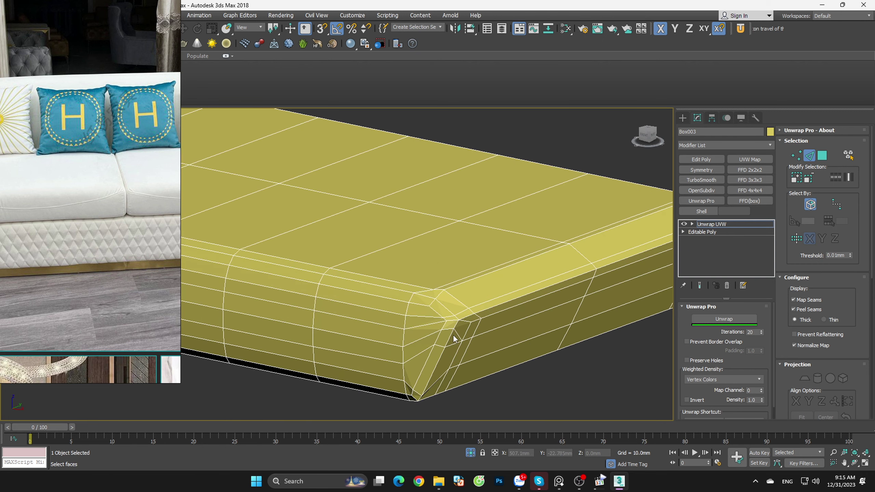
Step: Mark seams along the corner and top edge, undoing the extra long-edge seam
left_click(439, 297)
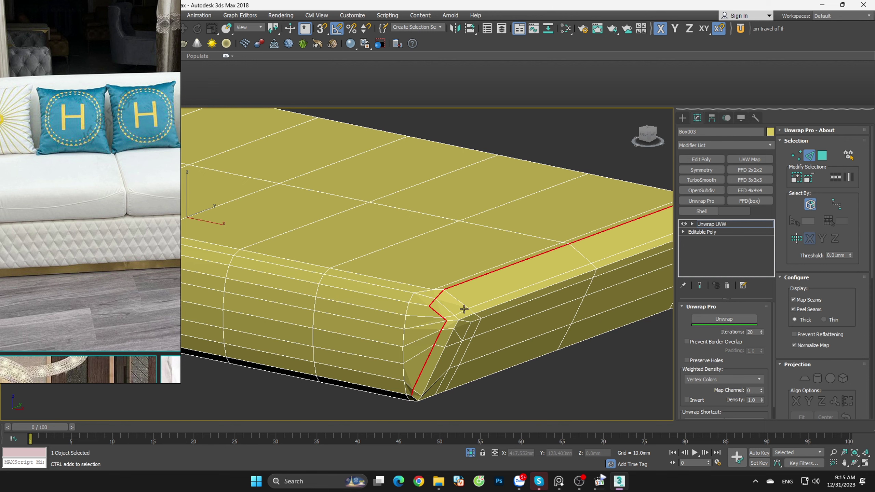
scroll(493, 322, "down", 10)
mouse_move(519, 353)
middle_mouse_down("alt")
mouse_move(549, 340)
mouse_move(503, 252)
middle_mouse_up("alt")
scroll(501, 249, "up", 3)
scroll(500, 248, "up", 2)
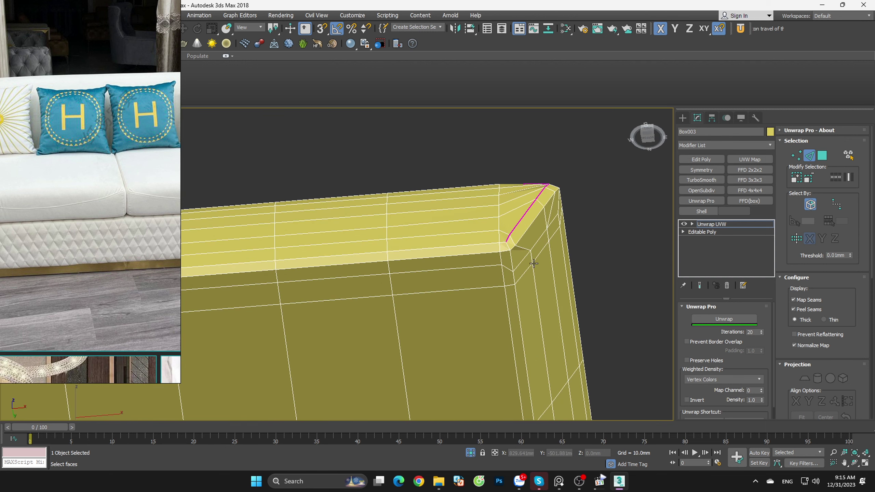
scroll(500, 248, "up", 3)
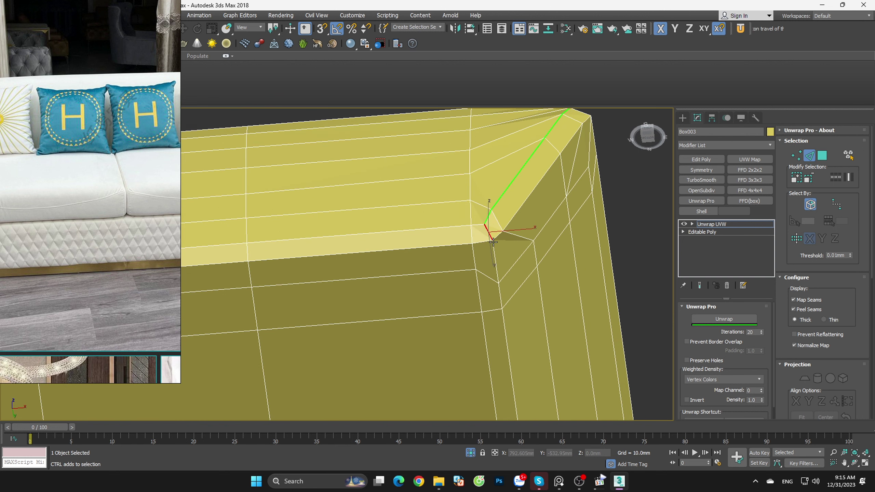
left_click(485, 243)
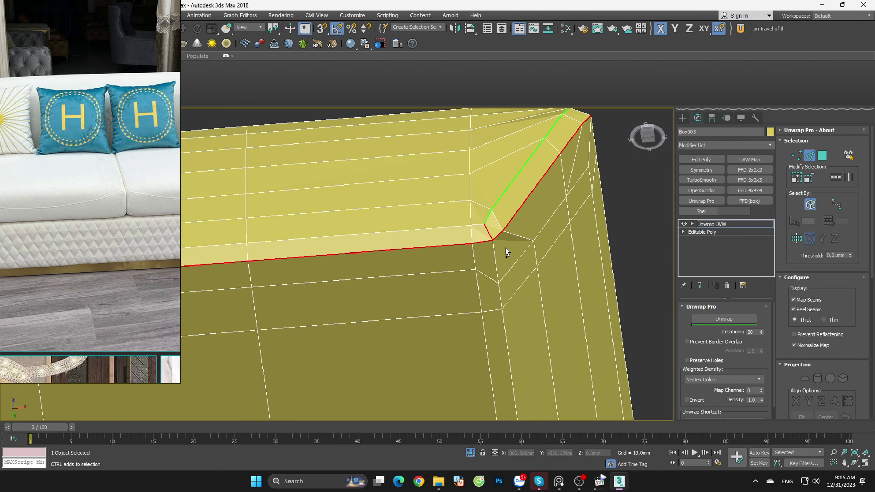
key("ctrl+z")
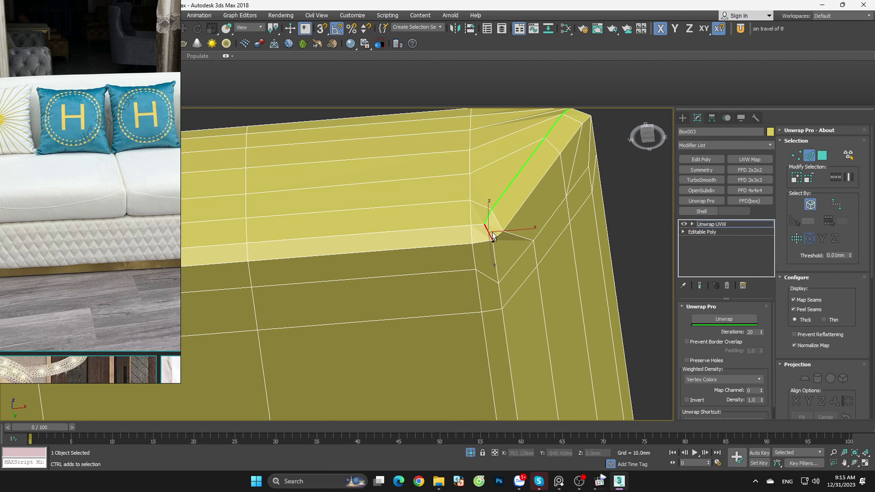
Step: Select the cushion's whole bottom-front edge run
scroll(509, 239, "down", 3)
middle_click_drag(584, 277, 478, 324, "alt")
scroll(401, 276, "up", 3)
scroll(401, 275, "up", 3)
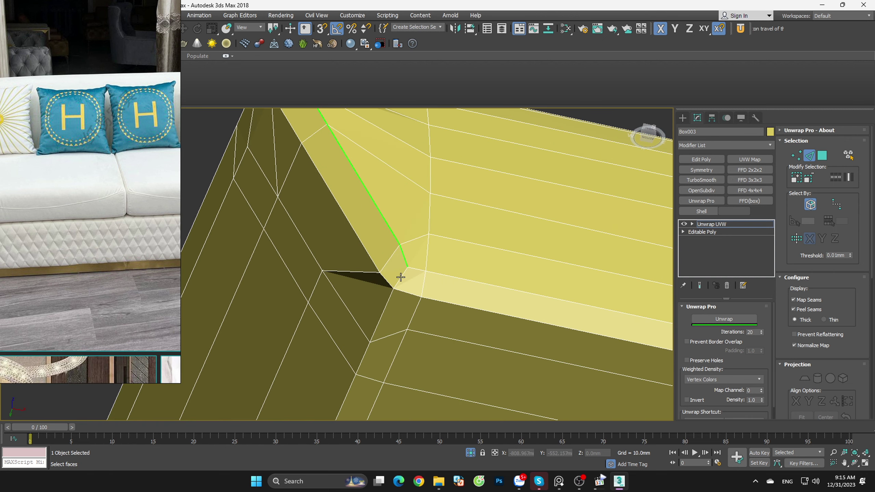
scroll(401, 277, "down", 3)
mouse_move(400, 273)
middle_mouse_down("alt")
mouse_move(518, 351)
mouse_move(584, 336)
middle_mouse_up("alt")
scroll(556, 293, "up", 3)
scroll(554, 293, "down", 3)
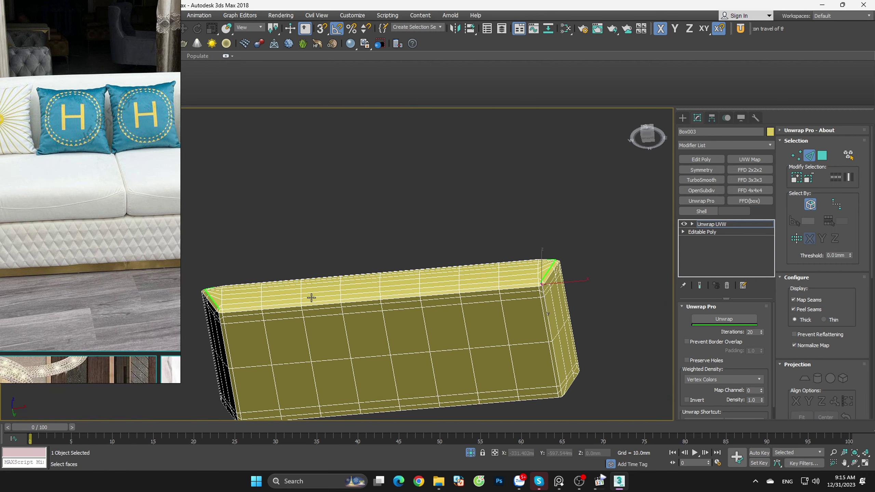
scroll(209, 321, "up", 3)
scroll(208, 321, "up", 2)
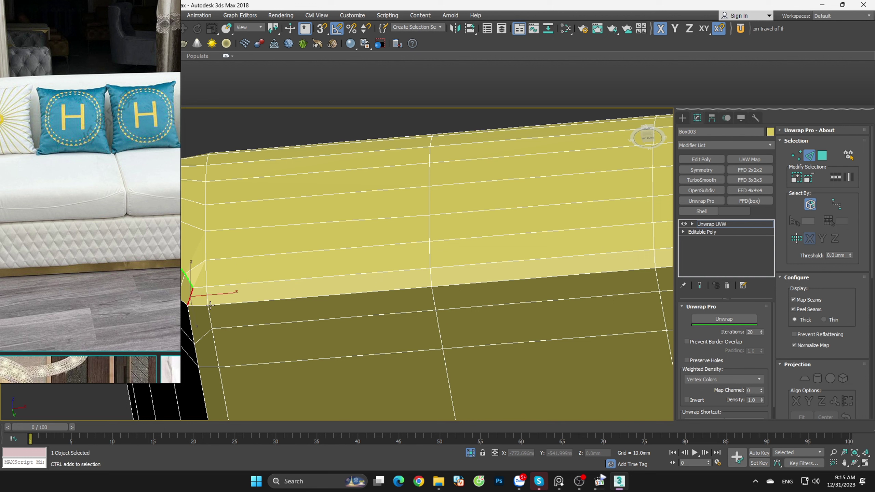
left_click(222, 303)
double_click(222, 303)
left_click(247, 312)
Step: Move the reference photo aside to uncover the scene
scroll(757, 335, "down", 1)
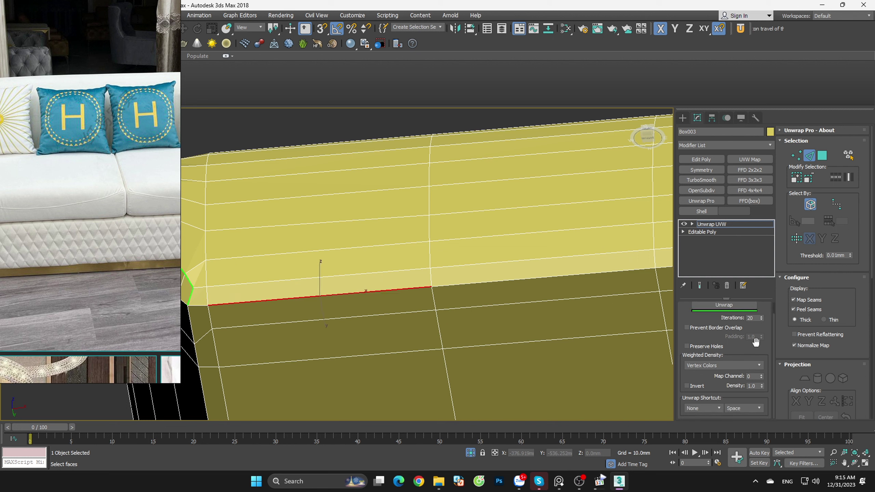
scroll(839, 198, "down", 1)
scroll(839, 198, "down", 10)
scroll(826, 334, "down", 3)
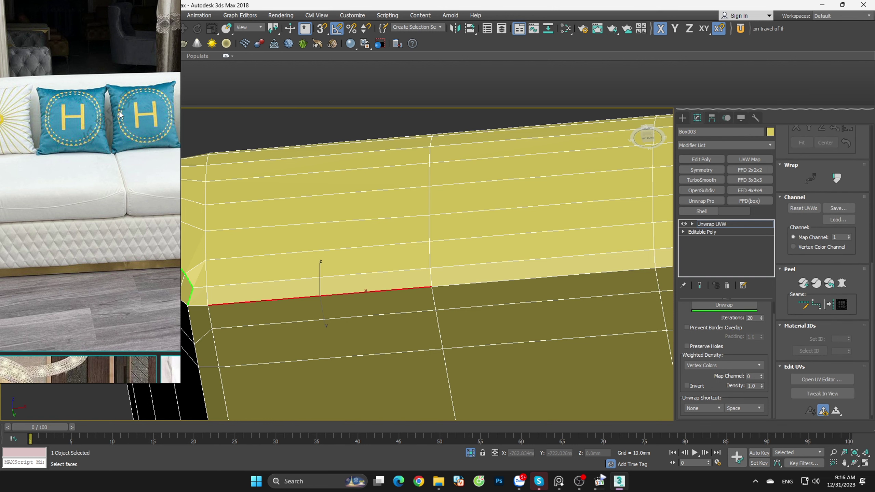
left_click_drag(120, 115, 3, 287)
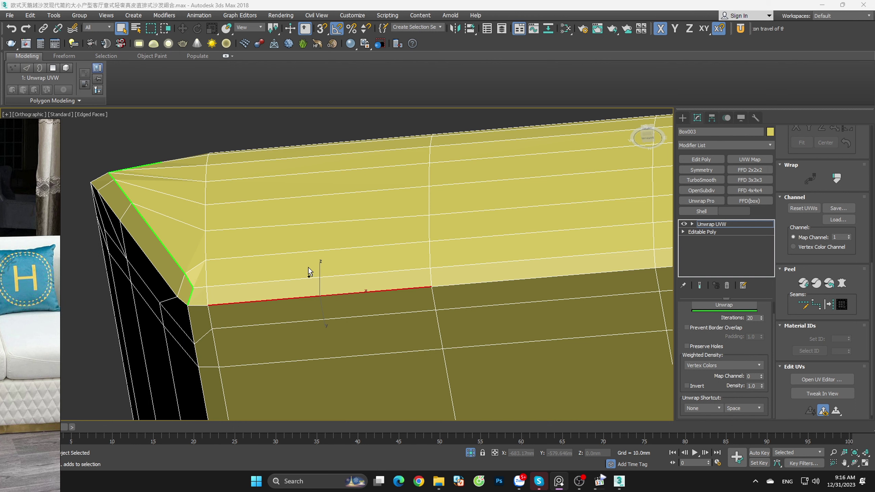
left_click_drag(31, 179, 123, 456)
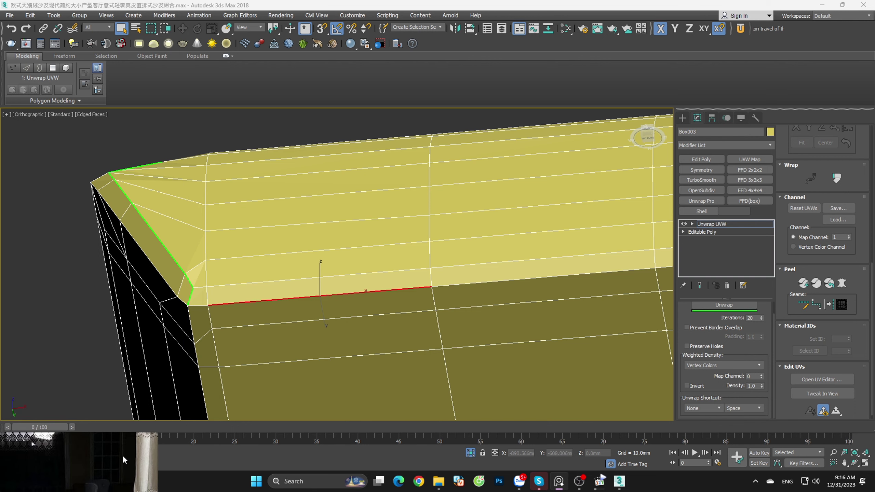
Step: In the Edit UVWs editor, seam the bottom border loop and peel all faces flat
key("ctrl+e")
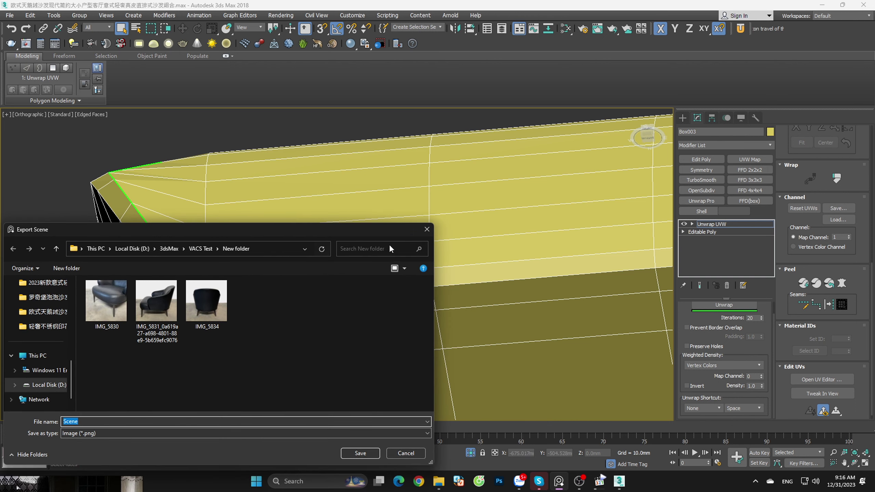
left_click(426, 230)
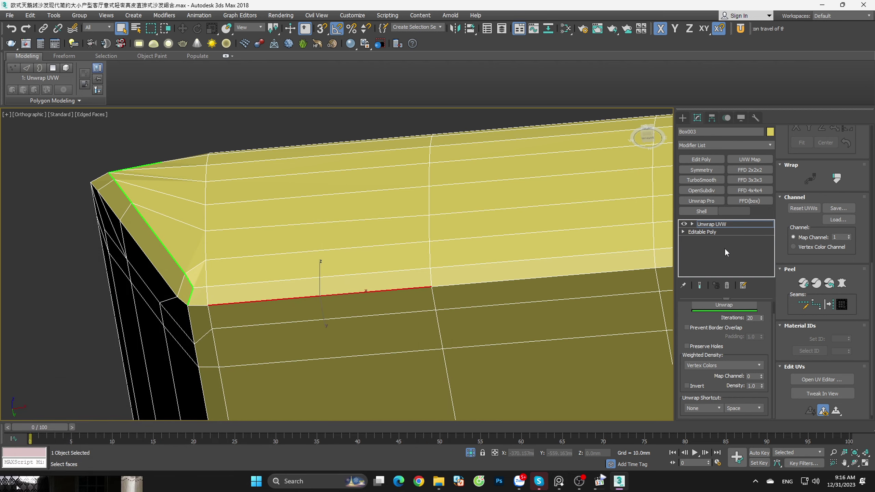
key("ctrl+e")
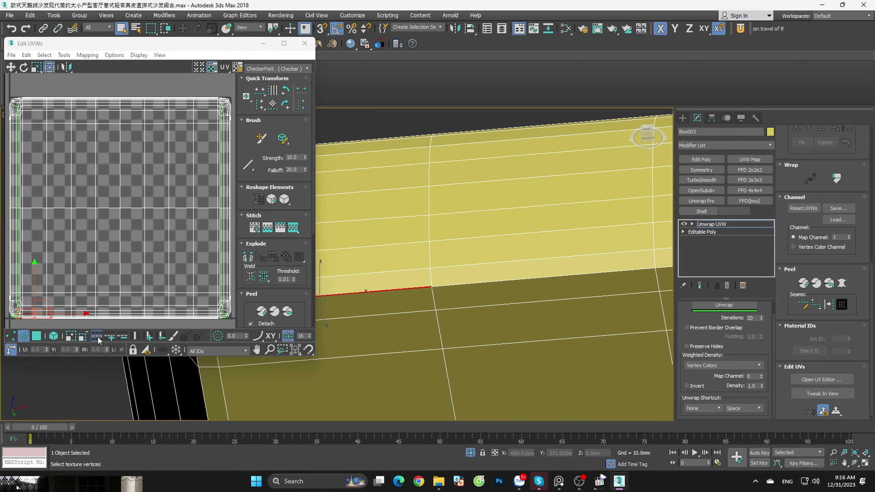
left_click(429, 312)
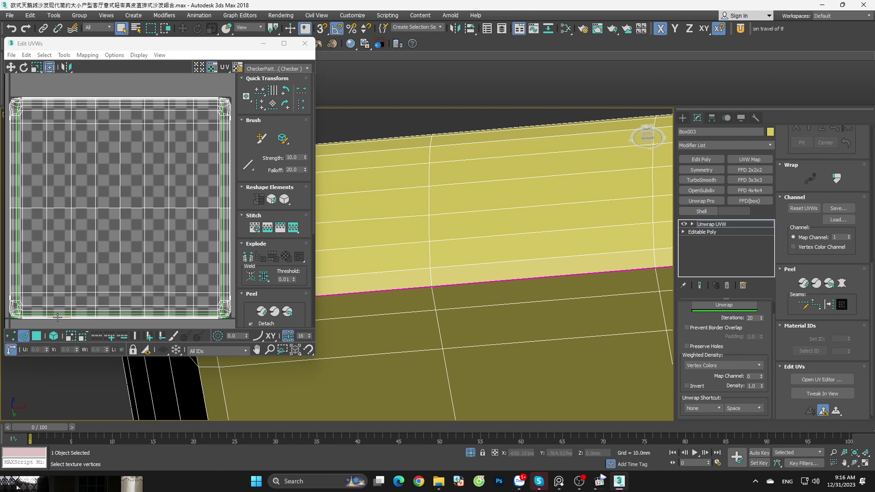
key("ctrl+a")
key("space")
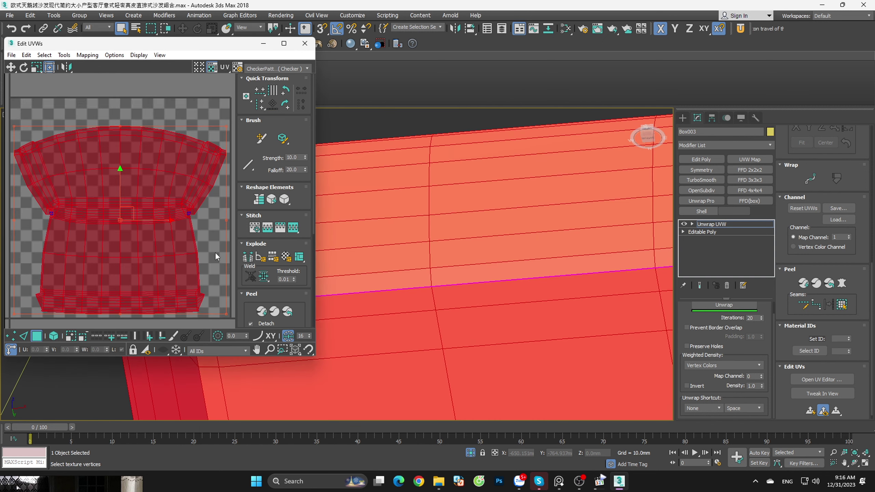
left_click(208, 240)
key("ctrl+a")
key("space")
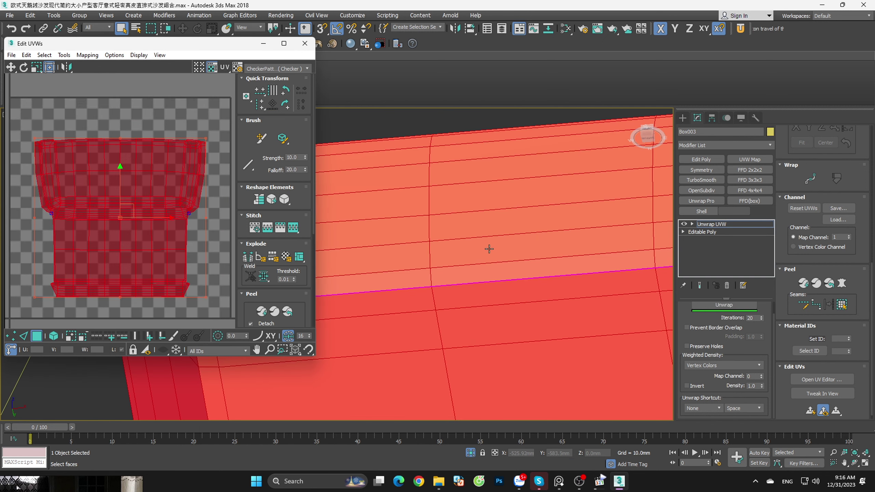
Step: Clear the selection and select the front corner edge plus its vertical edge
middle_click_drag(492, 250, 492, 234, "alt")
scroll(492, 249, "down", 5)
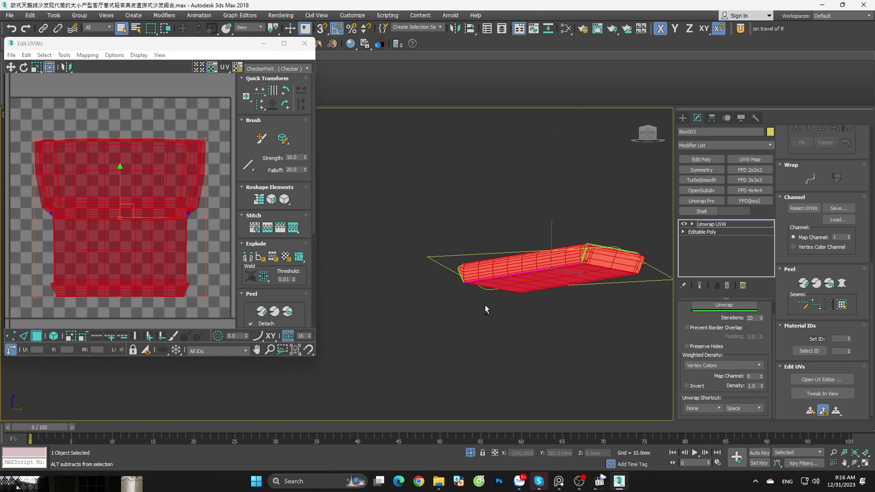
key("ctrl+d")
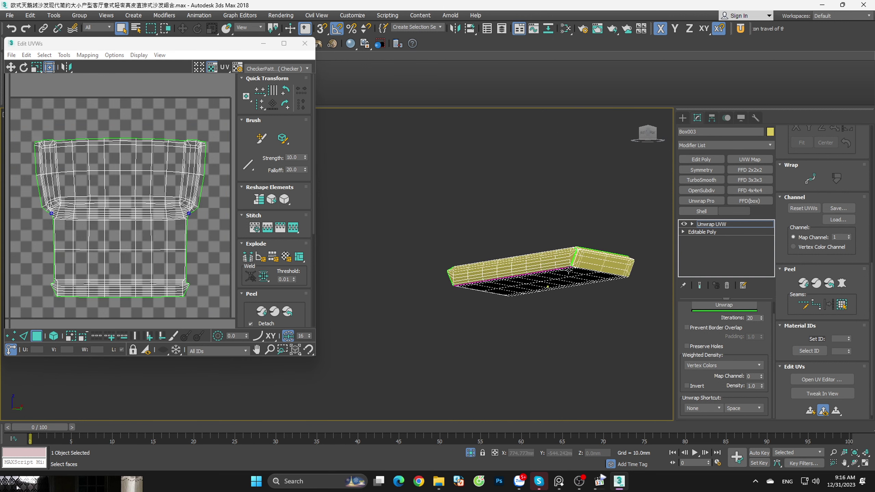
mouse_move(589, 263)
middle_mouse_down("alt")
mouse_move(567, 308)
mouse_move(517, 333)
middle_mouse_up("alt")
scroll(516, 334, "up", 4)
scroll(516, 334, "up", 4)
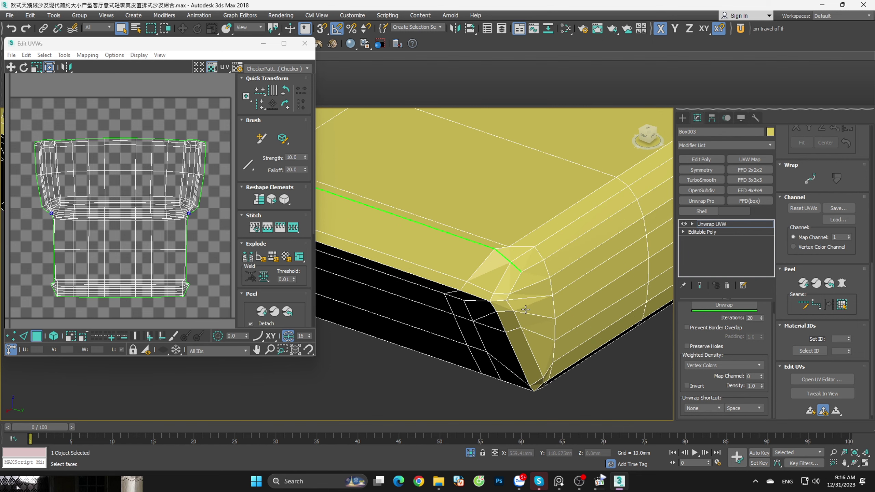
left_click(514, 283)
mouse_move(514, 284)
middle_mouse_down("alt")
mouse_move(506, 297)
mouse_move(527, 312)
mouse_move(530, 372)
middle_mouse_up("alt")
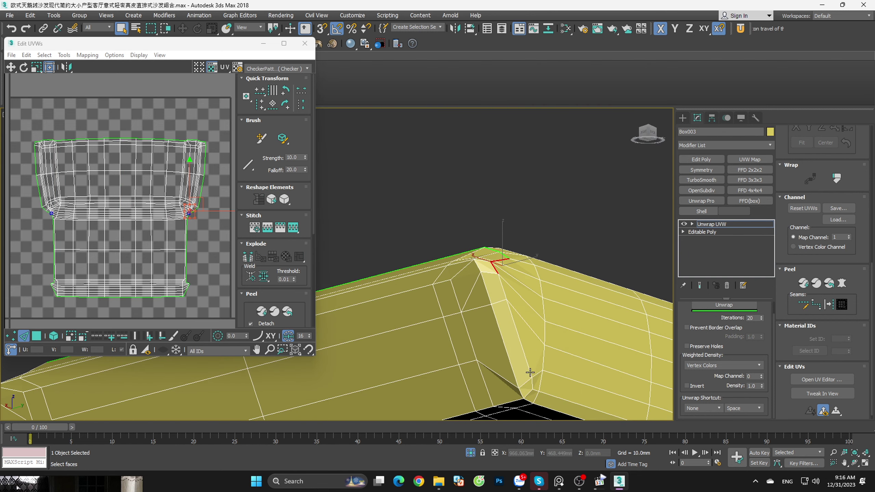
left_click(531, 381, "ctrl")
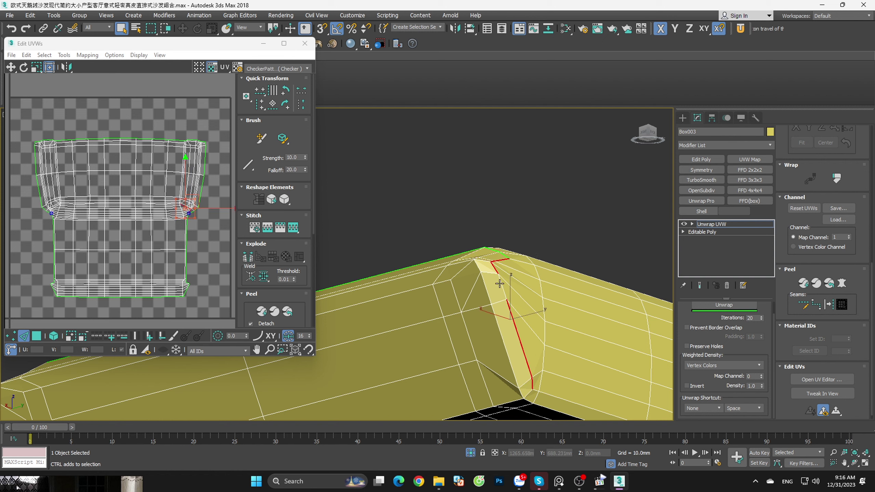
scroll(499, 285, "down", 3)
scroll(458, 286, "down", 5)
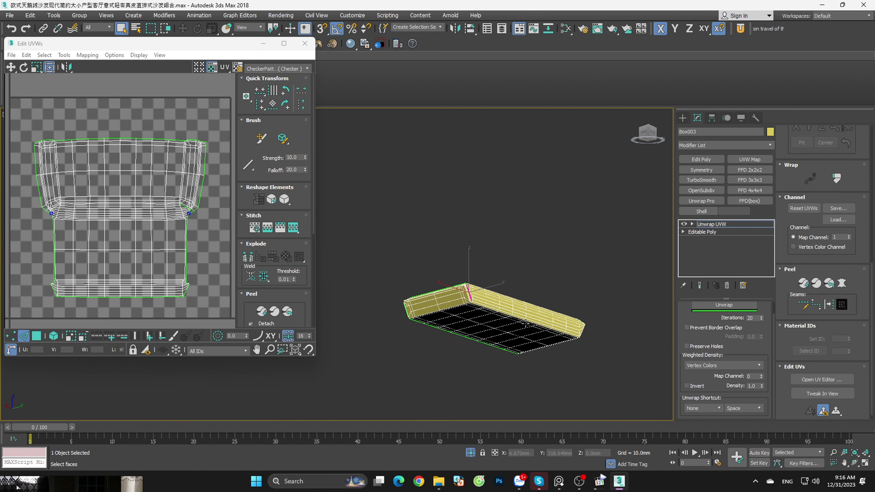
Step: Select an edge at the box's other front corner
middle_click_drag(458, 286, 601, 358, "alt")
scroll(616, 330, "up", 3)
scroll(606, 281, "up", 5)
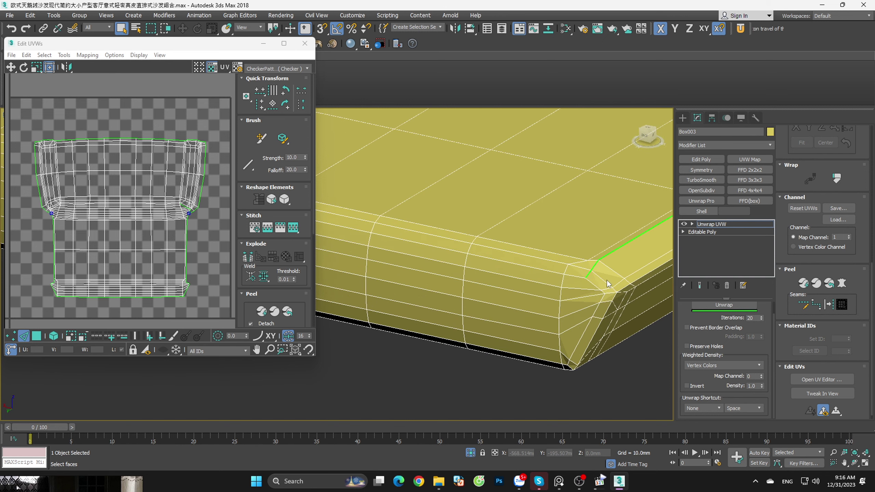
left_click(593, 286)
scroll(600, 293, "up", 2)
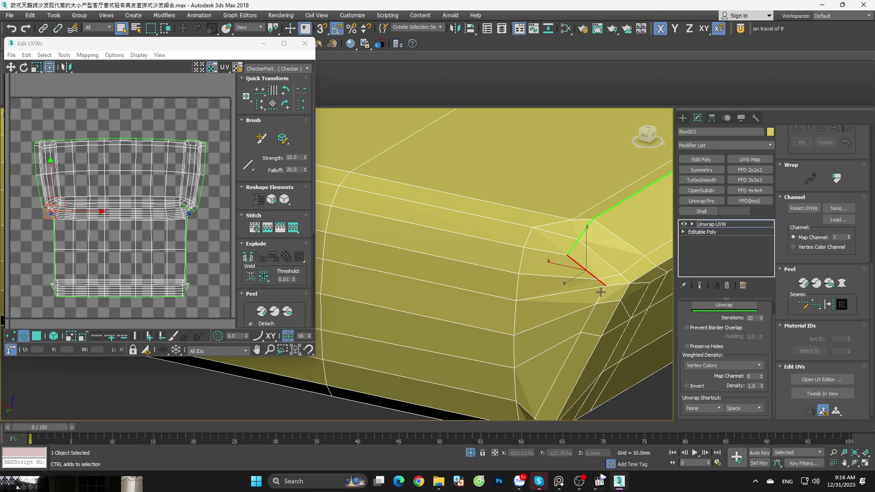
middle_click_drag(600, 292, 570, 351, "alt")
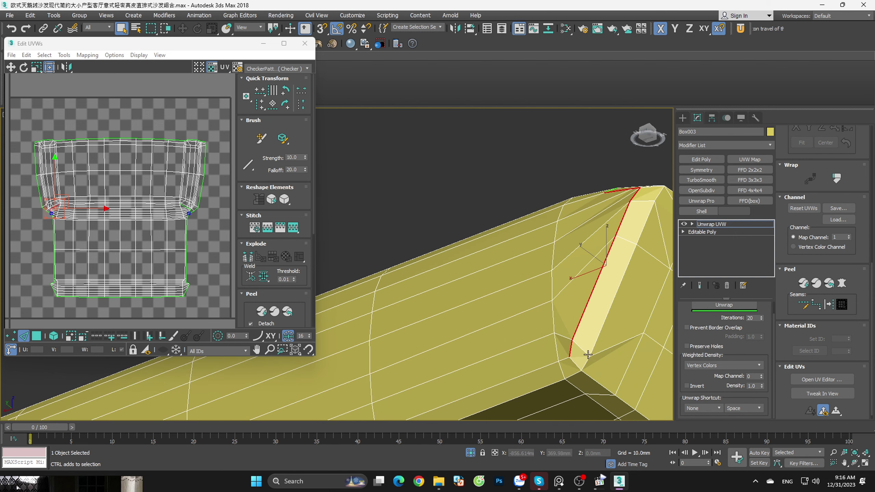
scroll(592, 351, "down", 5)
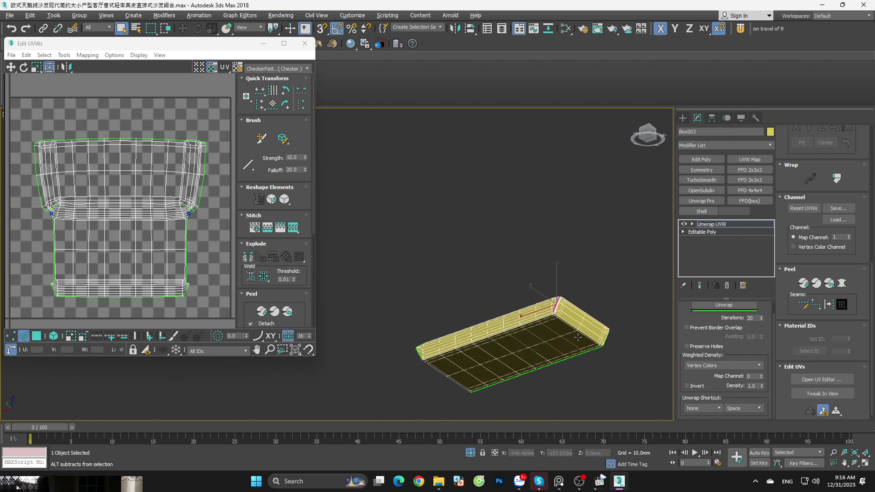
mouse_move(593, 350)
middle_mouse_down("alt")
mouse_move(548, 361)
mouse_move(540, 341)
middle_mouse_up("alt")
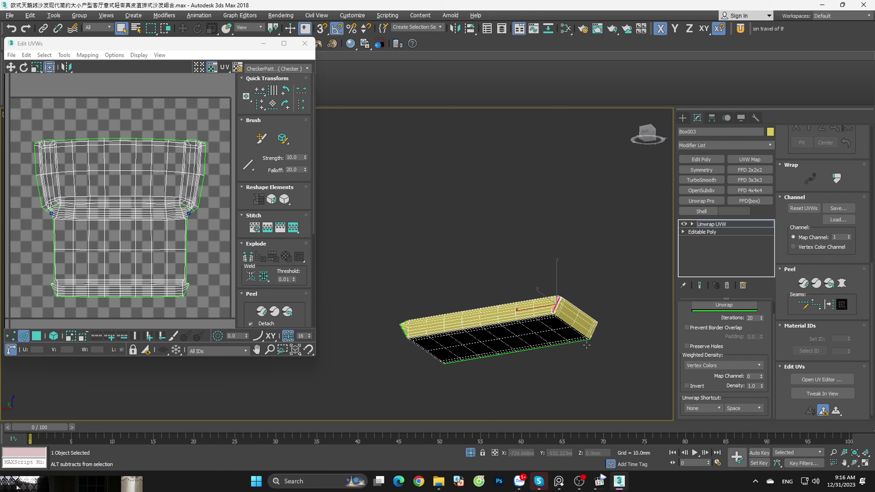
Step: Re-peel all faces into a wider layout and preview the UV_Checker.png texture
left_click(36, 338)
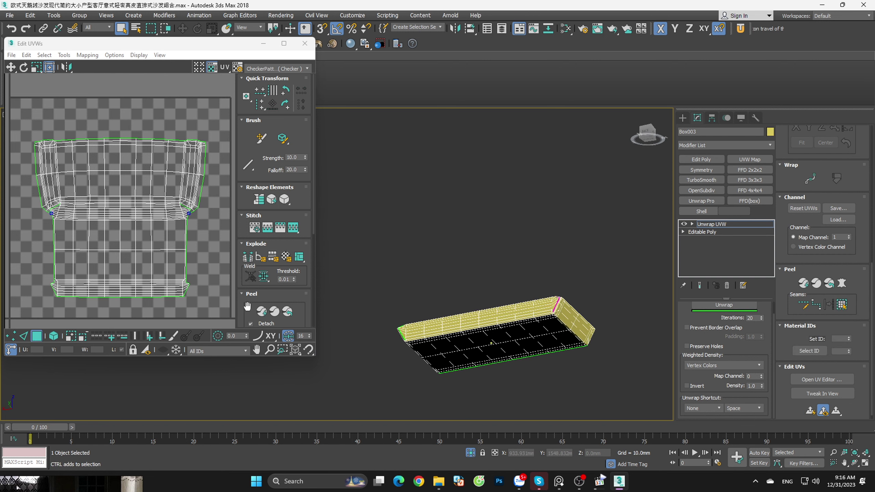
key("ctrl+a")
left_click(261, 312)
left_click(221, 258)
key("ctrl+a")
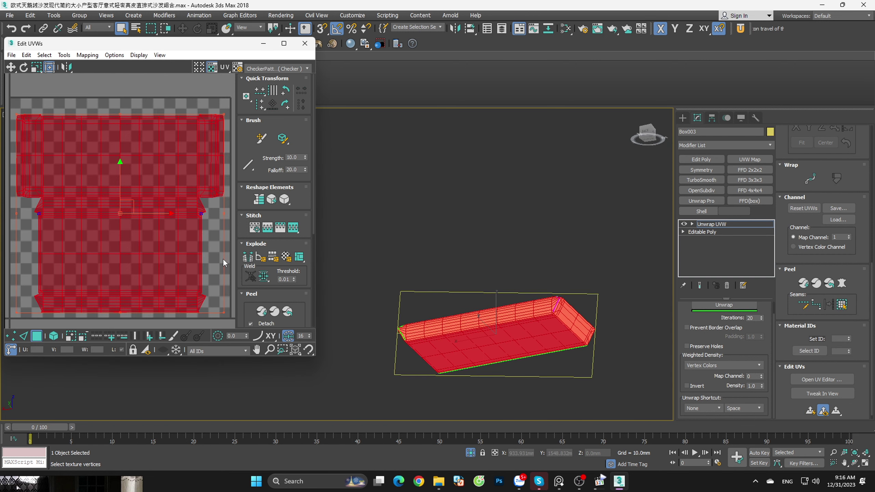
left_click(282, 69)
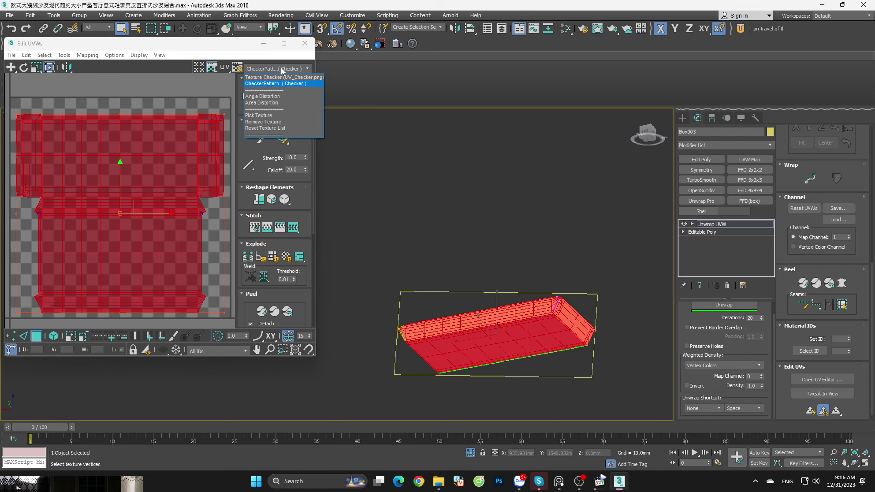
left_click(279, 78)
Step: Inspect the checker on the box and toggle the UV editor's checker background
middle_click_drag(551, 396, 566, 402, "alt")
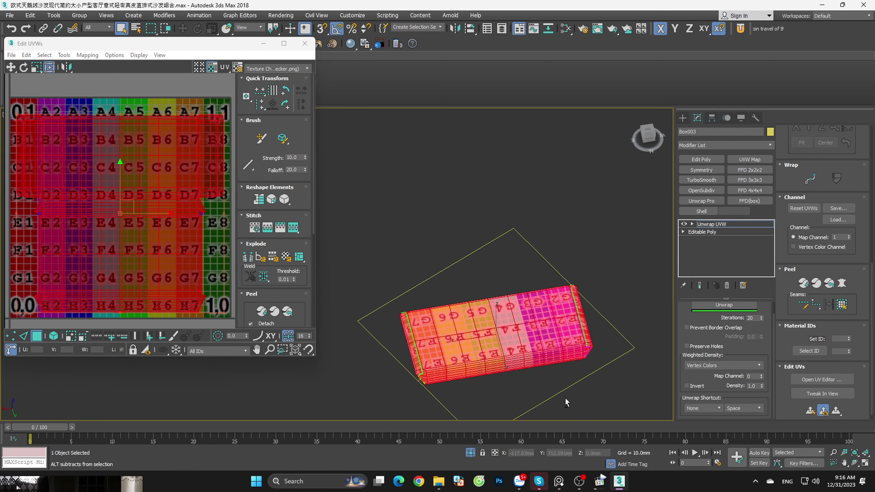
mouse_move(327, 151)
middle_mouse_down("alt")
mouse_move(435, 209)
mouse_move(451, 202)
middle_mouse_up("alt")
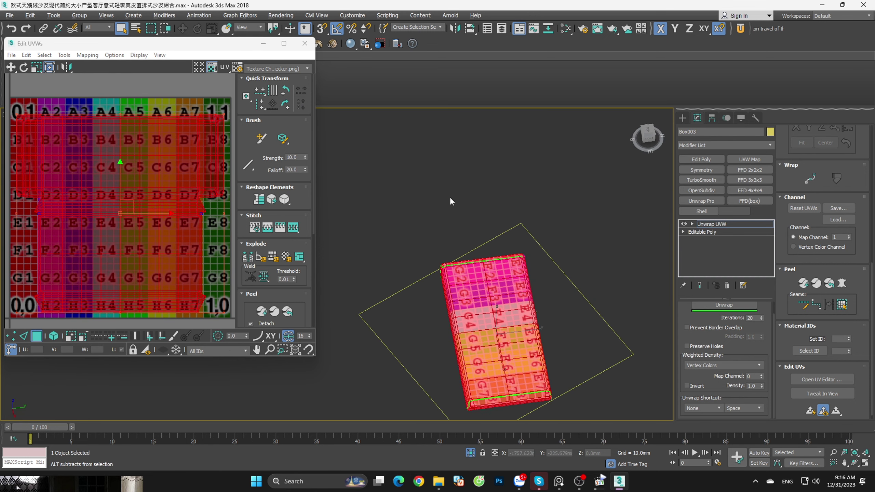
left_click(279, 69)
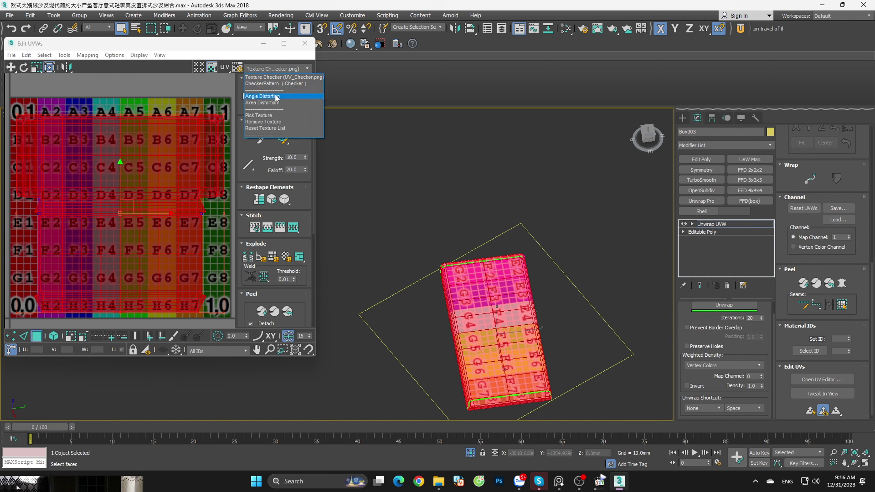
left_click(277, 78)
mouse_move(337, 134)
middle_mouse_down("alt")
mouse_move(412, 179)
mouse_move(425, 176)
middle_mouse_up("alt")
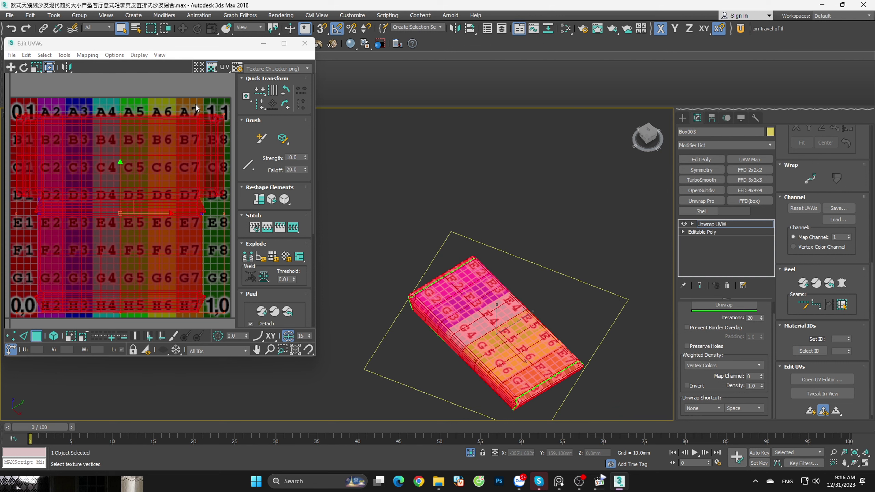
left_click(212, 69)
middle_click_drag(350, 150, 524, 249, "alt")
Step: Re-run the unwrap on all faces, then switch to a flat front view
key("3")
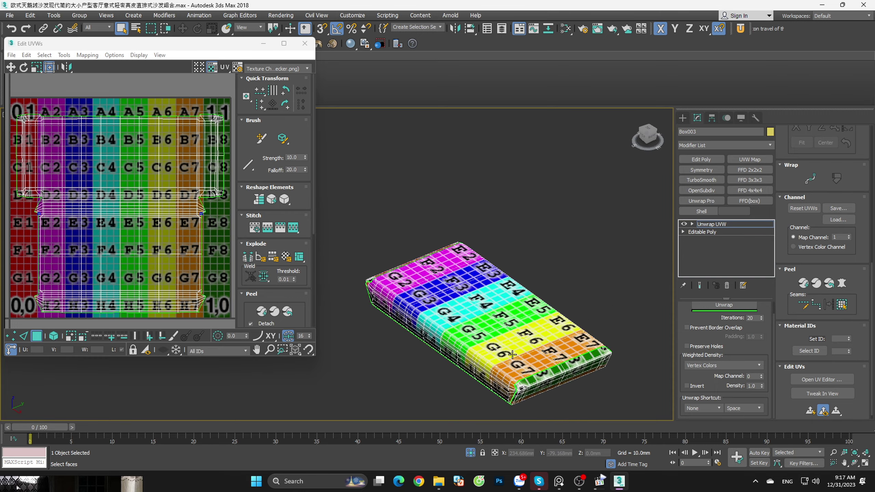
mouse_move(512, 354)
middle_mouse_down("alt")
mouse_move(500, 352)
mouse_move(511, 267)
mouse_move(494, 357)
middle_mouse_up("alt")
scroll(506, 352, "up", 3)
scroll(506, 353, "up", 2)
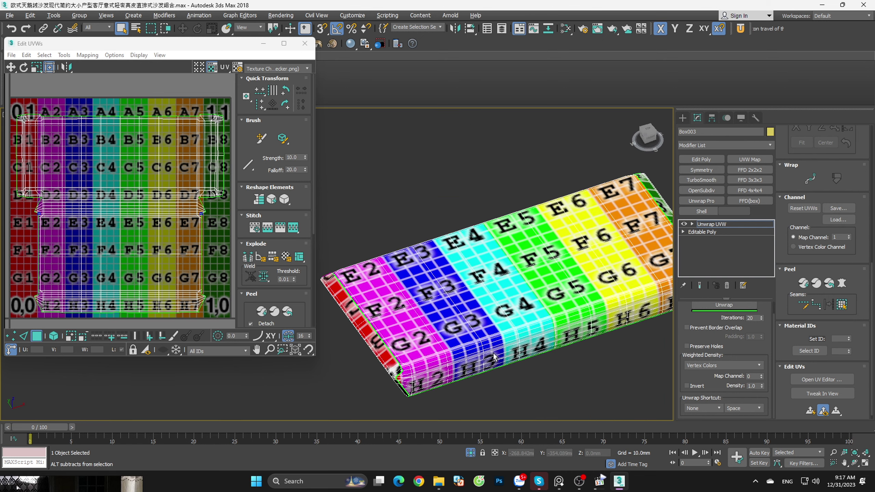
left_click(209, 297)
key("ctrl+a")
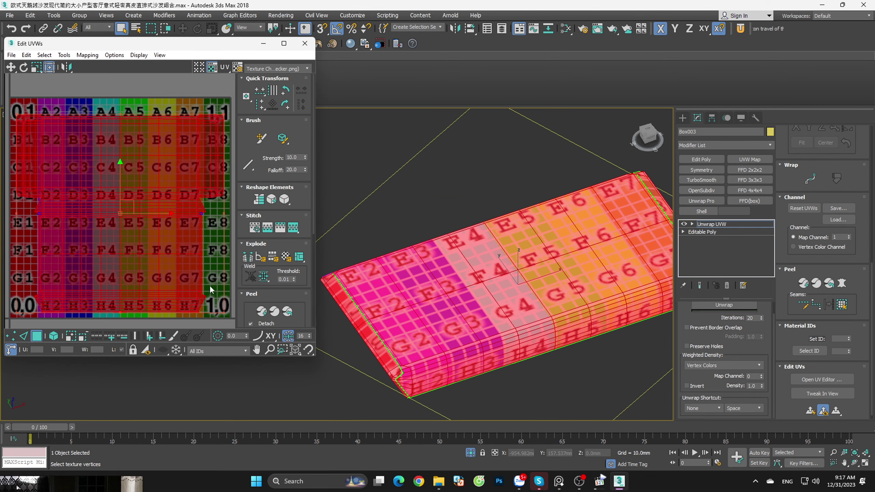
key("space")
left_click(209, 279)
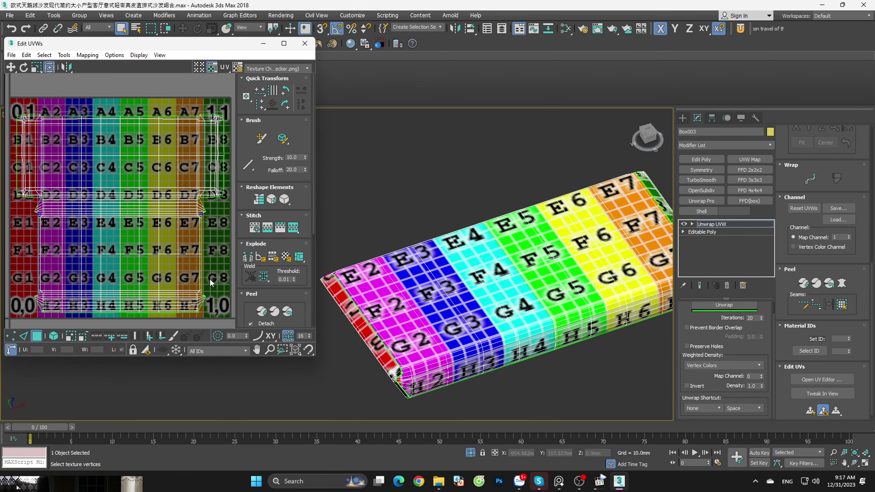
scroll(548, 304, "down", 3)
middle_click_drag(548, 303, 526, 288, "alt")
key("f")
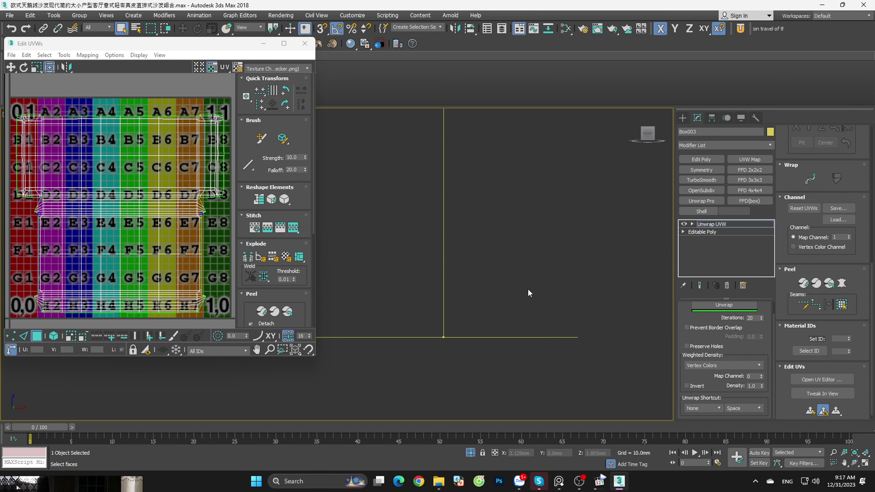
Step: Select the H4 face on the box's front
right_click(698, 226)
left_click(562, 315)
middle_click_drag(562, 314, 573, 333, "alt")
scroll(573, 334, "down", 2)
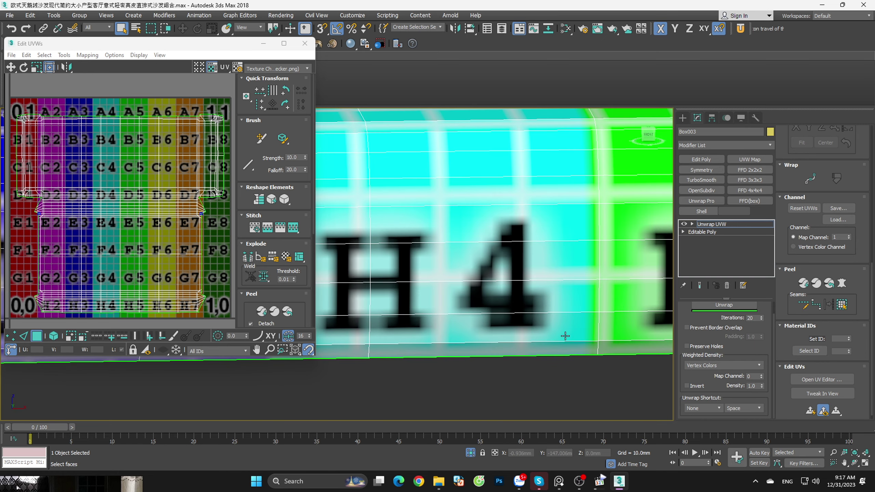
scroll(565, 336, "down", 1)
scroll(551, 324, "down", 1)
left_click(519, 304)
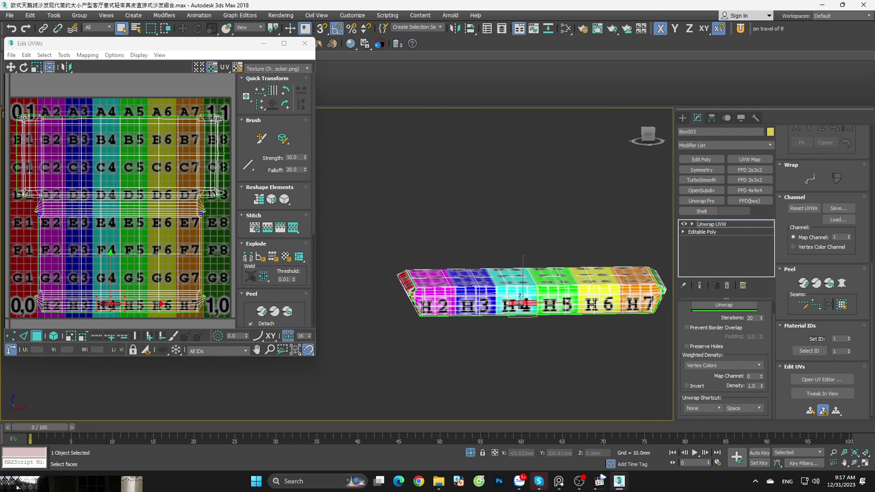
Step: Rotate the whole UV layout, checking faces at B5/C5 and F4/G4
key("ctrl+a")
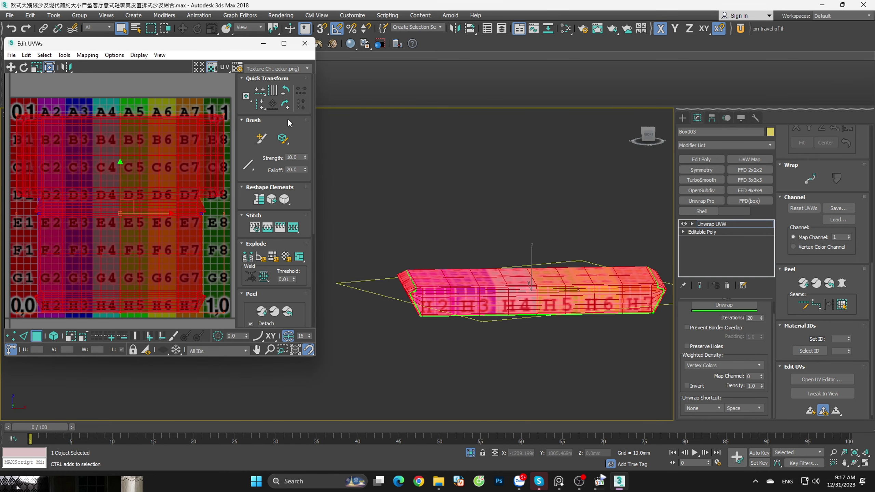
left_click(286, 91)
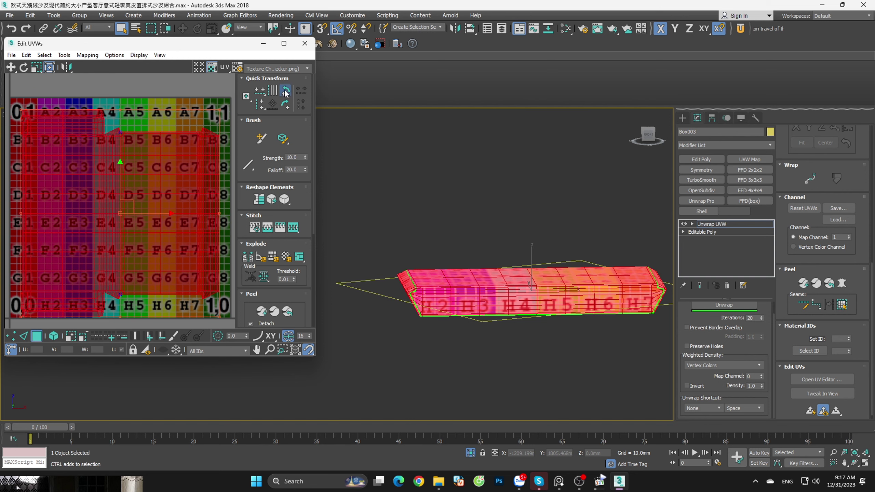
left_click(171, 98)
left_click(127, 148)
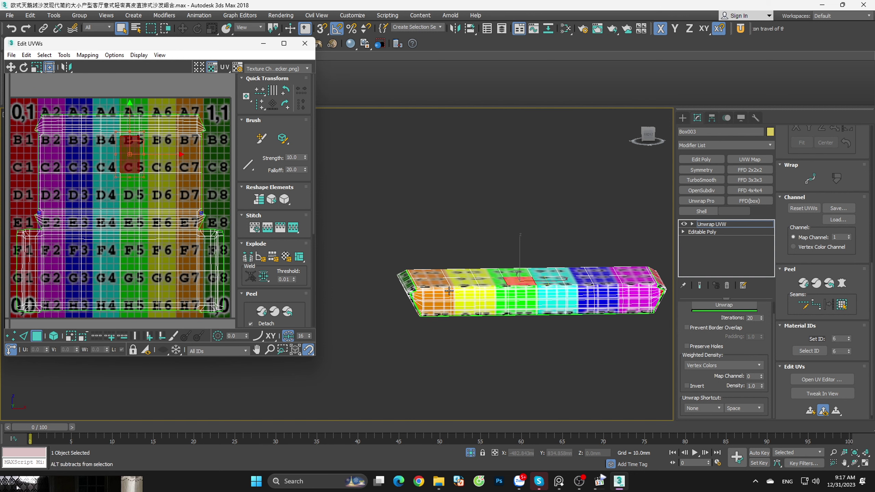
middle_click_drag(493, 306, 510, 300, "alt")
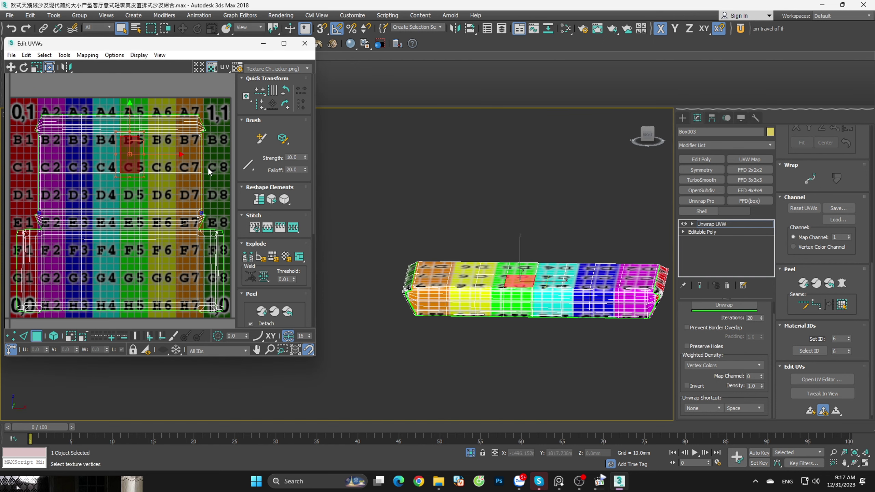
key("ctrl+a")
left_click(196, 100)
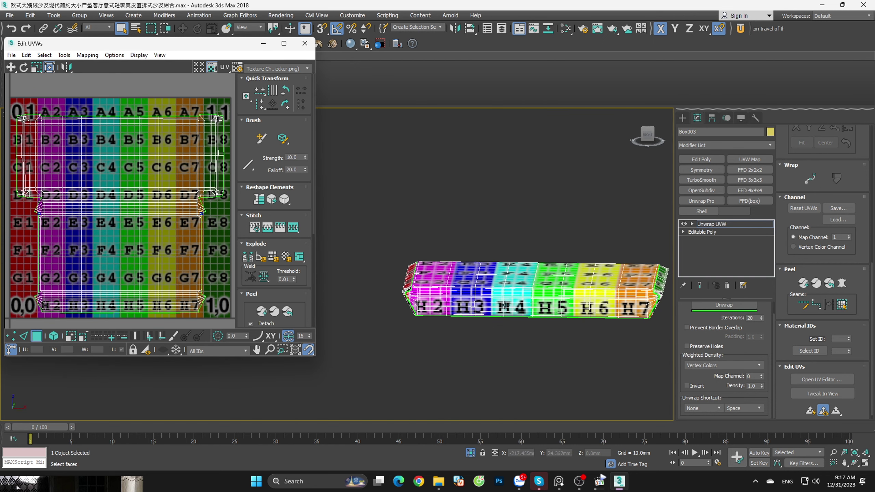
left_click(111, 274)
key("ctrl+a")
scroll(209, 230, "down", 3)
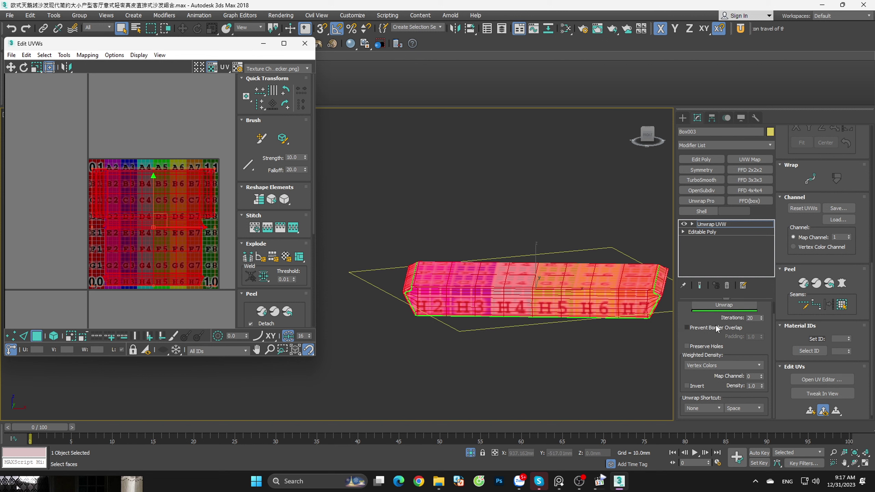
Step: Pack the cushion's UVs from the UV Tools MAIN page and close Edit UVWs
double_click(750, 317)
left_click(740, 31)
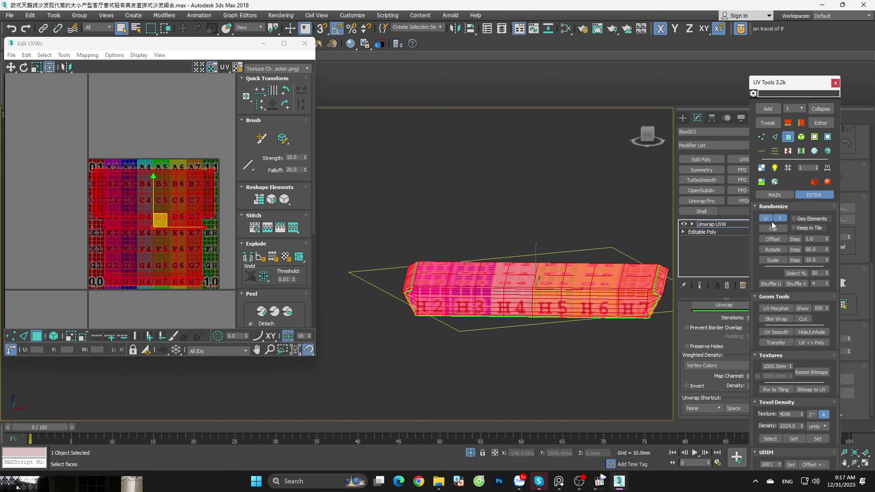
left_click(777, 195)
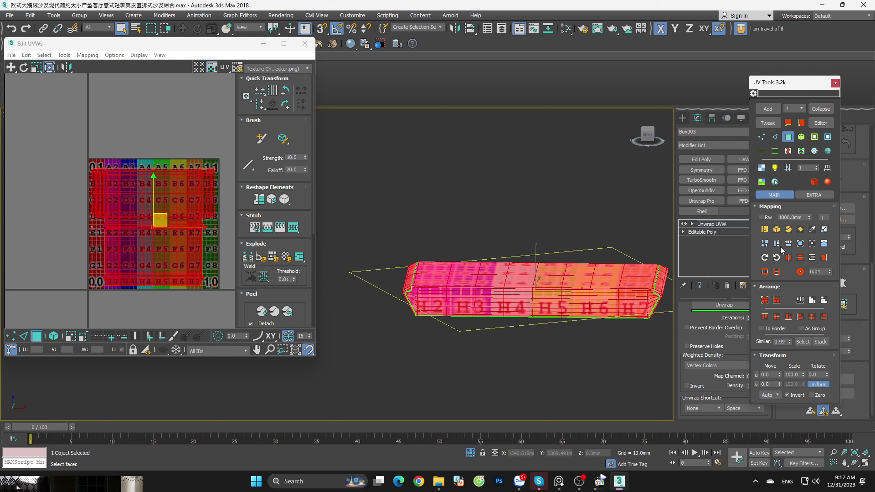
left_click(765, 299)
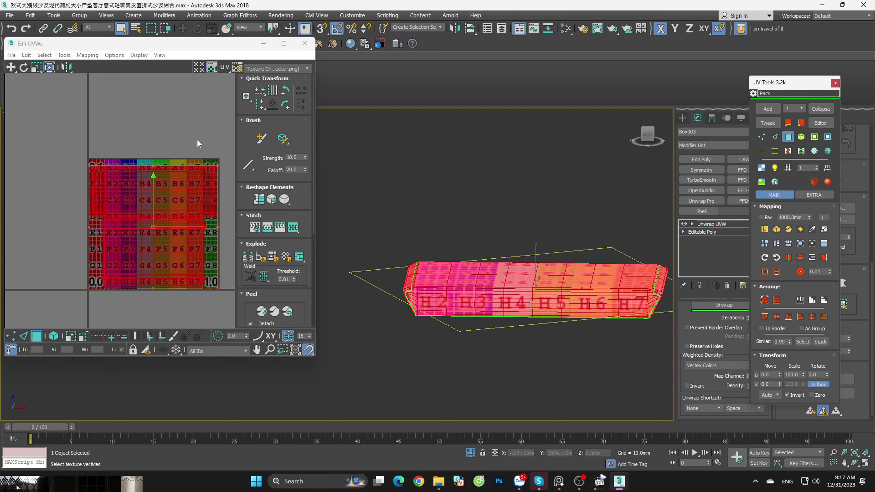
key("1")
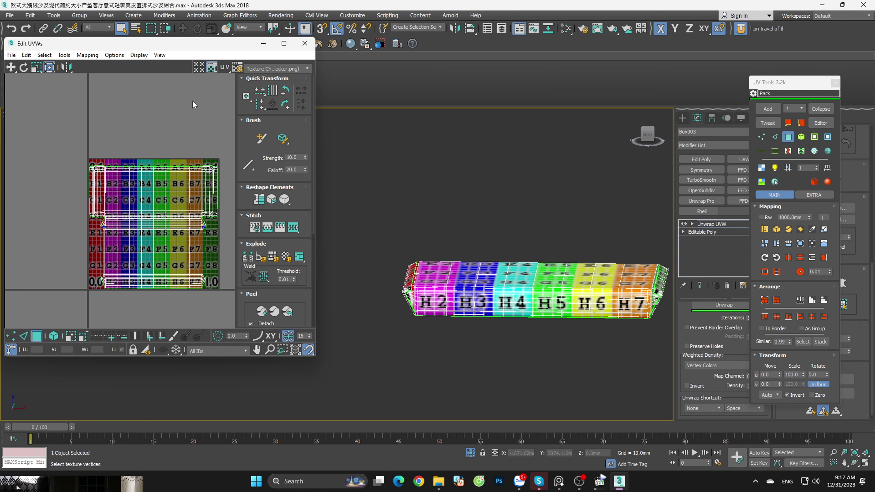
left_click(305, 43)
Step: Collapse all of Box003's modifiers into one Editable Poly
right_click(721, 229)
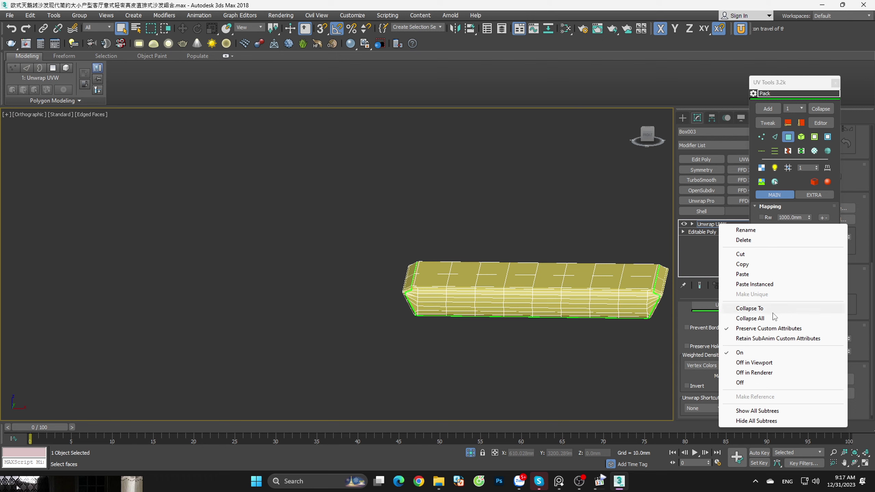
left_click(773, 317)
key("Return")
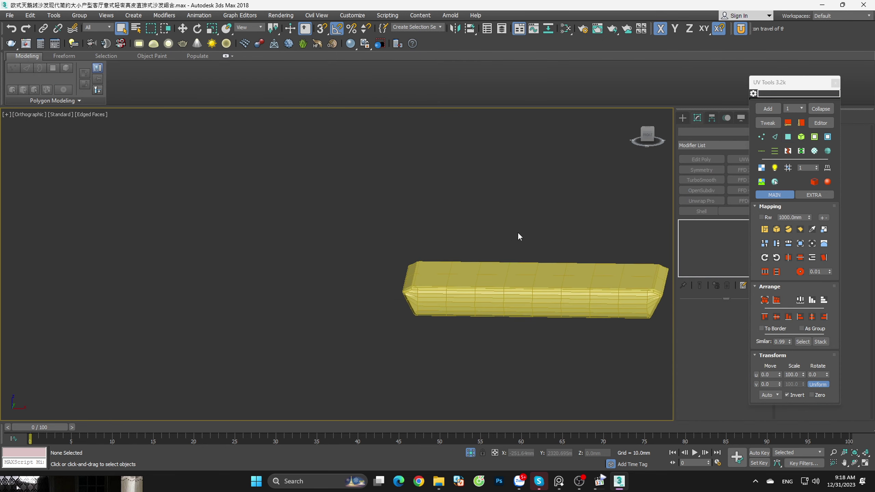
Step: Isolate backrest Cylinder001 and collapse its modifier stack into a single Editable Poly
key("w")
left_click(471, 450)
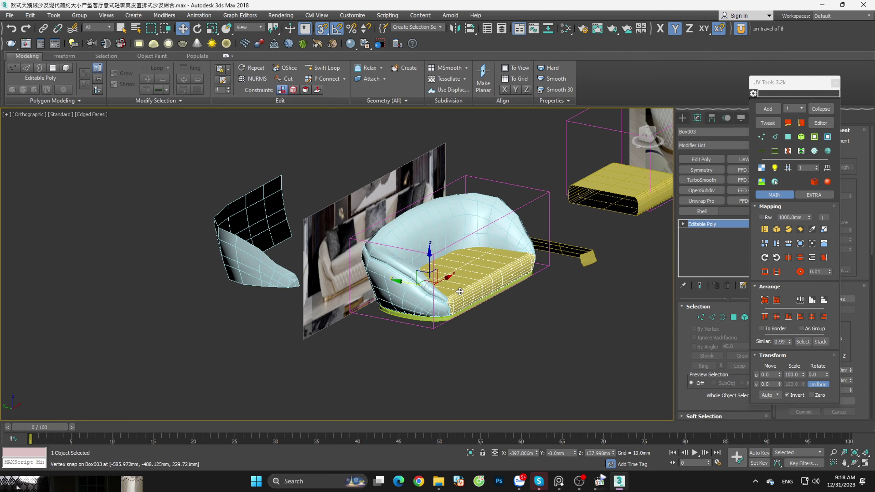
scroll(389, 241, "up", 5)
left_click(430, 299)
key("alt+q")
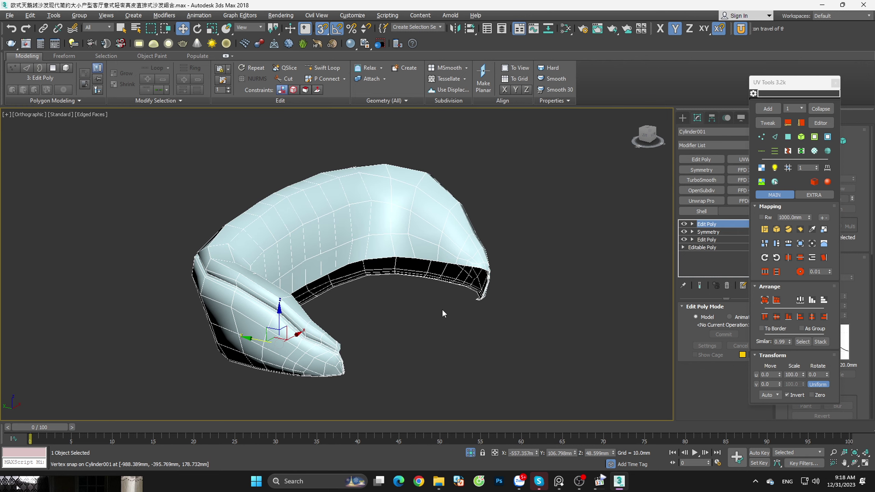
middle_click_drag(441, 309, 444, 344, "alt")
right_click(716, 227)
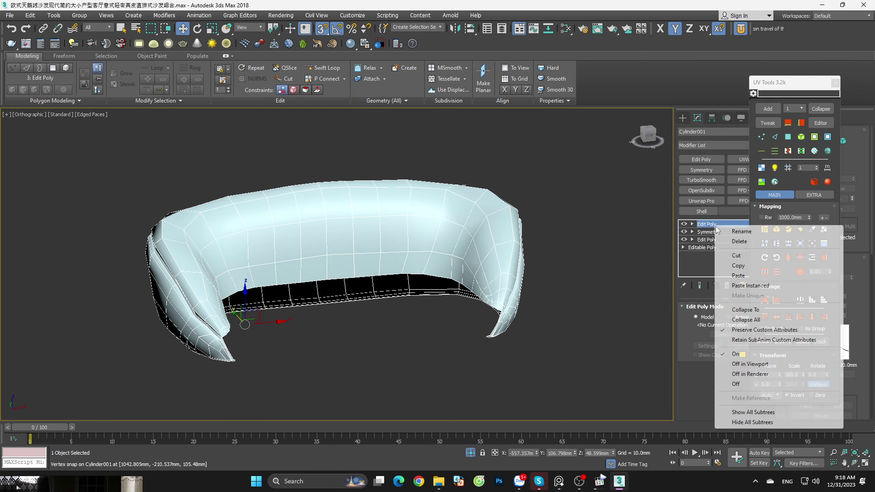
left_click(746, 319)
left_click(481, 269)
Step: Exit isolation and reframe the view around the whole sofa
left_click(561, 325)
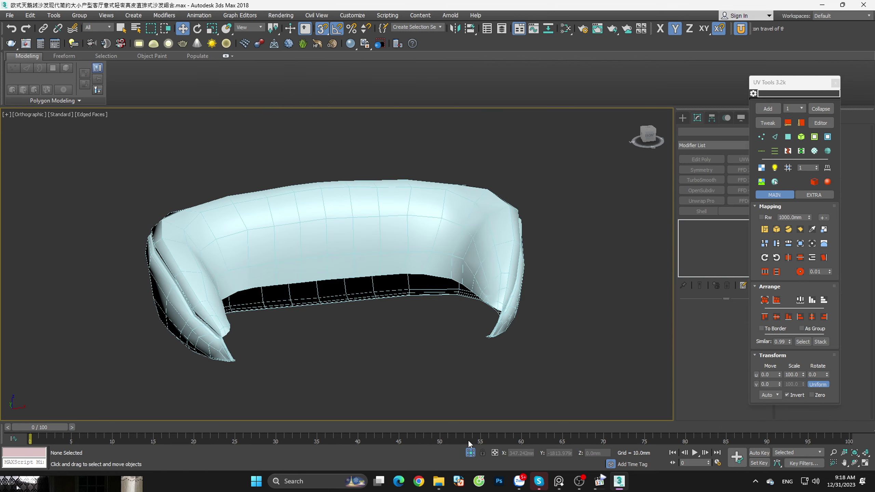
left_click(470, 452)
scroll(473, 333, "down", 5)
scroll(503, 337, "up", 3)
middle_click_drag(614, 295, 540, 363)
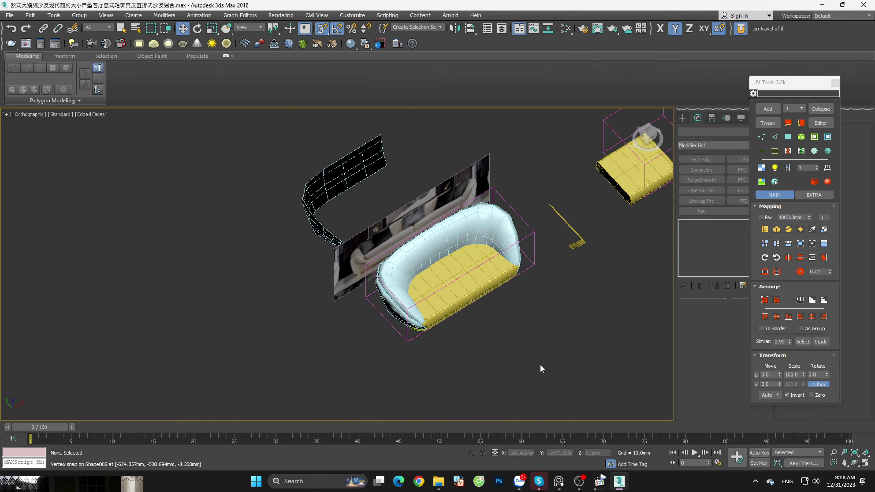
left_click_drag(420, 301, 421, 302)
mouse_move(446, 321)
middle_mouse_down("alt")
mouse_move(440, 212)
mouse_move(528, 391)
middle_mouse_up("alt")
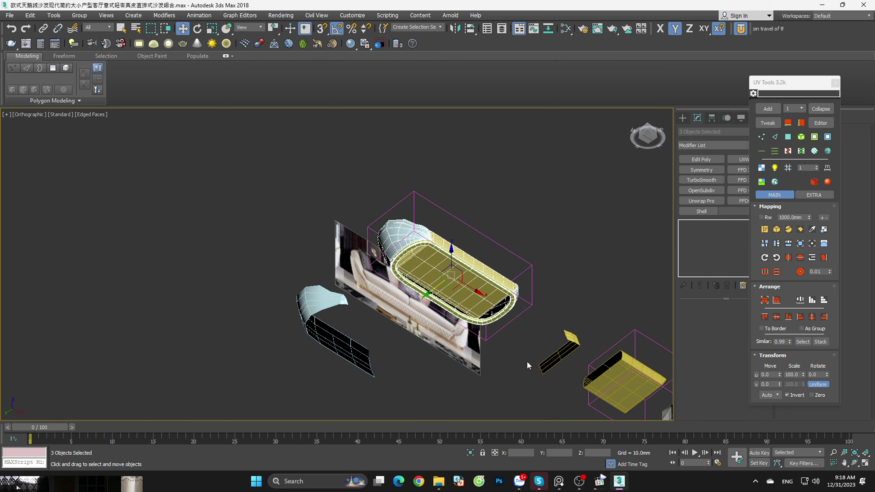
Step: Turn off edged faces, enable snapping, and frame the three sofa parts from above
left_click(527, 391)
key("F4")
scroll(528, 344, "up", 5)
scroll(527, 317, "down", 5)
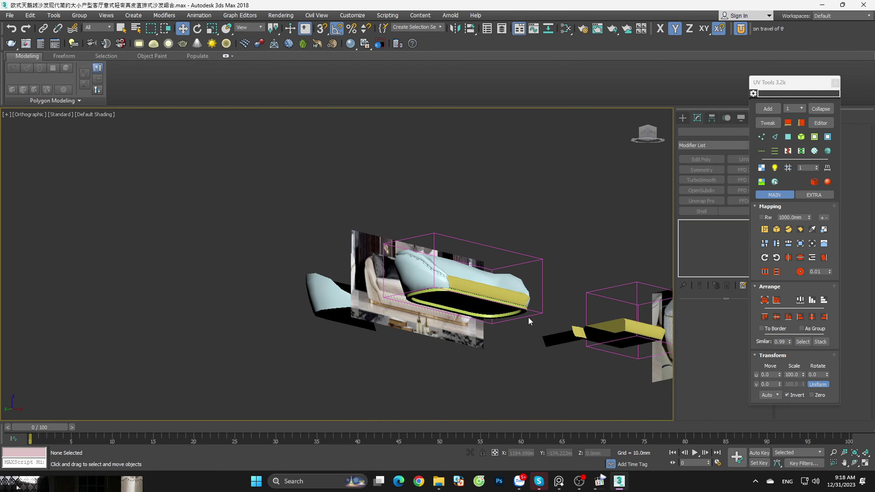
key("s")
left_click(526, 323)
key("z")
mouse_move(526, 322)
middle_mouse_down("alt")
mouse_move(459, 250)
mouse_move(403, 247)
mouse_move(435, 306)
middle_mouse_up("alt")
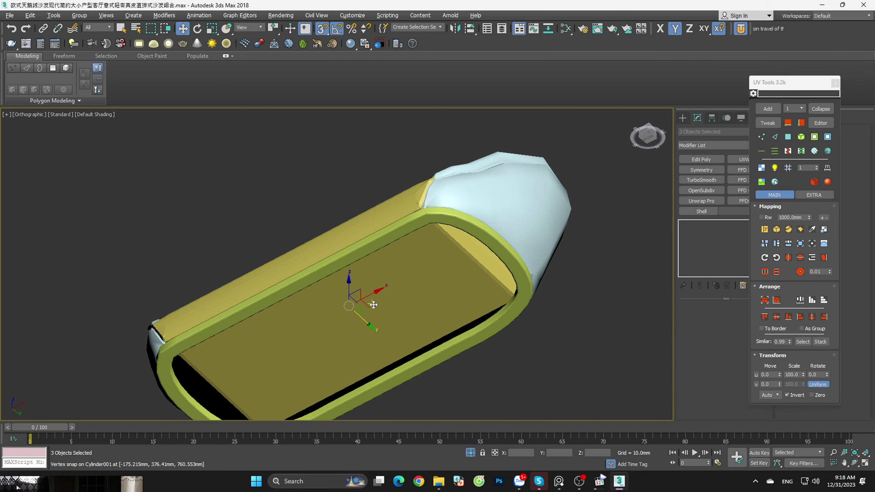
Step: Isolate the collapsed backrest with edged faces on and inspect it from several angles
left_click(581, 325)
left_click(564, 261)
key("F4")
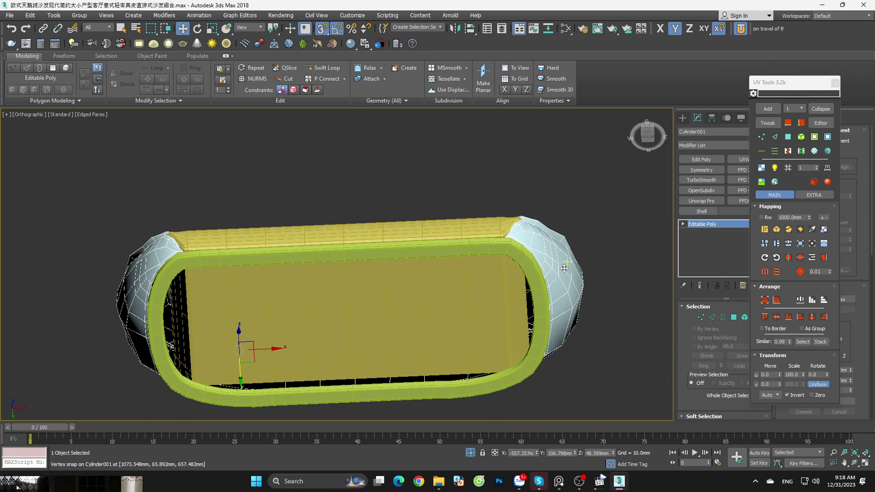
key("alt+q")
mouse_move(563, 273)
middle_mouse_down("alt")
mouse_move(546, 326)
mouse_move(556, 335)
mouse_move(560, 309)
mouse_move(538, 283)
middle_mouse_up("alt")
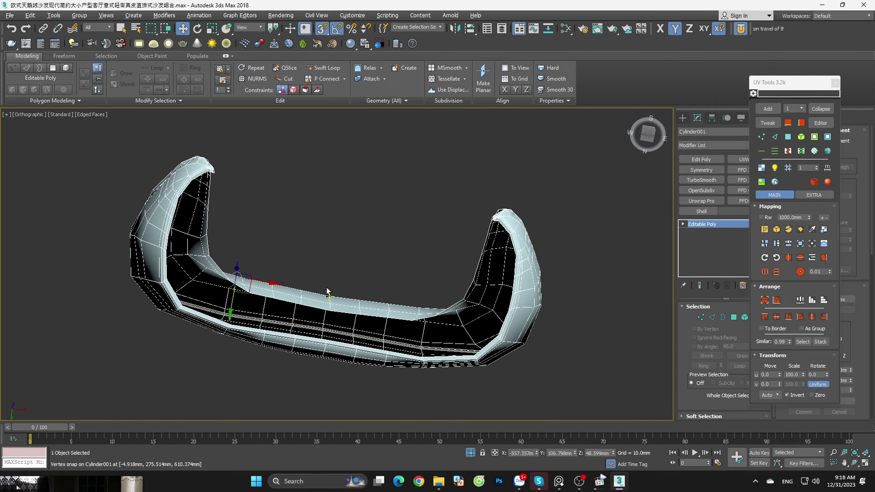
mouse_move(326, 293)
middle_mouse_down("alt")
mouse_move(303, 347)
mouse_move(312, 275)
middle_mouse_up("alt")
middle_click_drag(382, 293, 418, 291, "alt")
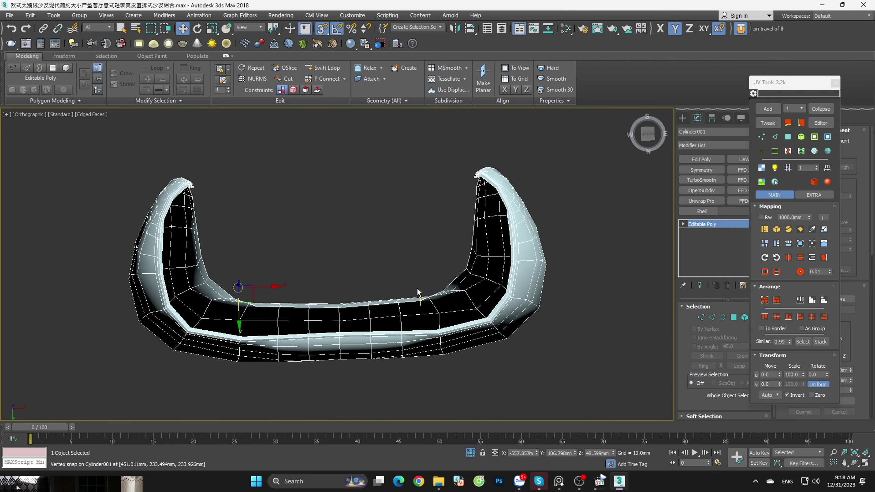
left_click(469, 453)
mouse_move(455, 361)
middle_mouse_down("alt")
mouse_move(501, 312)
mouse_move(514, 356)
mouse_move(500, 390)
mouse_move(506, 398)
mouse_move(470, 390)
mouse_move(475, 403)
middle_mouse_up("alt")
scroll(530, 305, "up", 5)
scroll(511, 328, "down", 5)
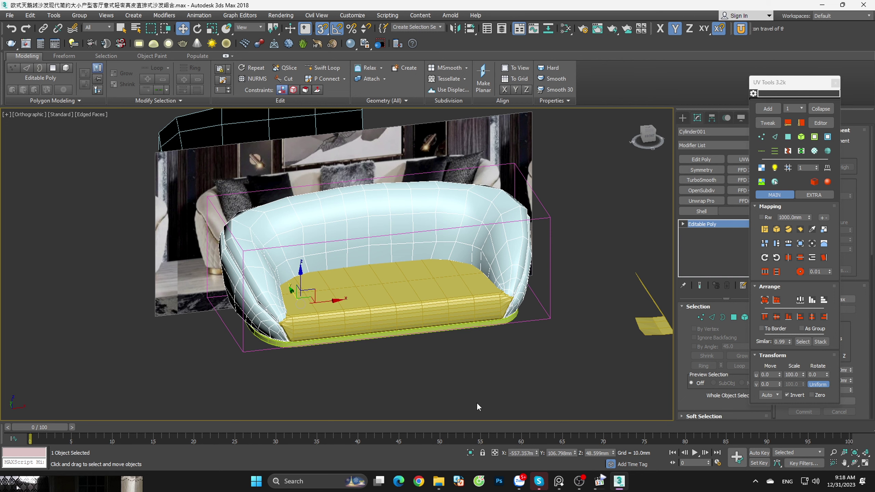
scroll(385, 287, "down", 5)
Step: Create Cylinder004, a copy of the backrest placed far to the left, and frame it
left_click_drag(355, 302, 107, 327, "shift")
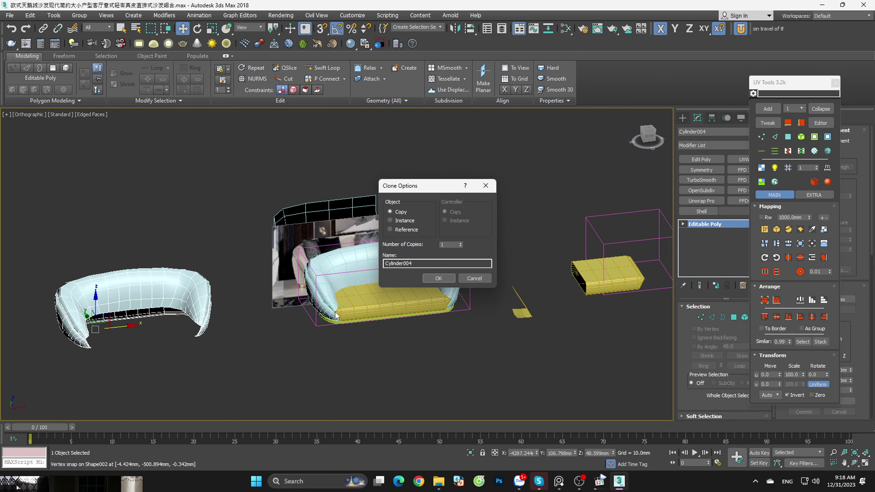
left_click(442, 279)
key("z")
key("f")
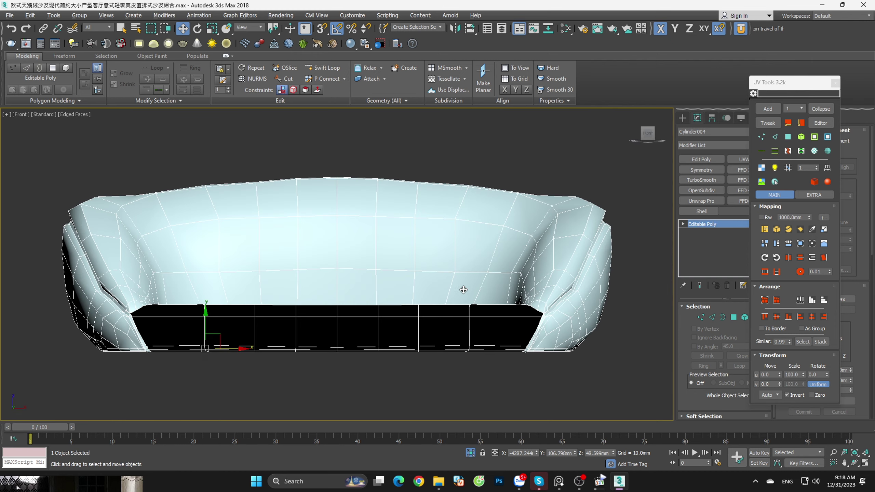
scroll(463, 289, "down", 3)
mouse_move(469, 300)
middle_mouse_down("alt")
mouse_move(502, 239)
mouse_move(629, 246)
middle_mouse_up("alt")
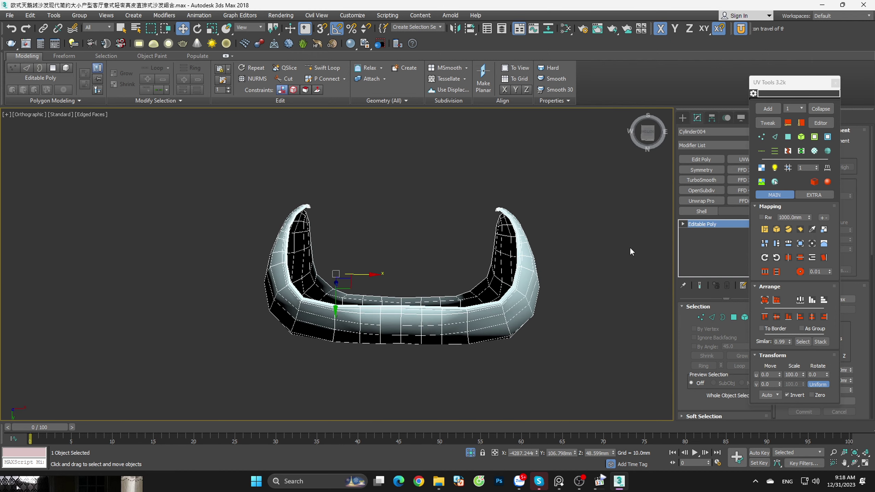
Step: Select the inner open border edge loop of Cylinder004
left_click(722, 317)
scroll(557, 264, "up", 5)
left_click(557, 264)
scroll(557, 264, "down", 5)
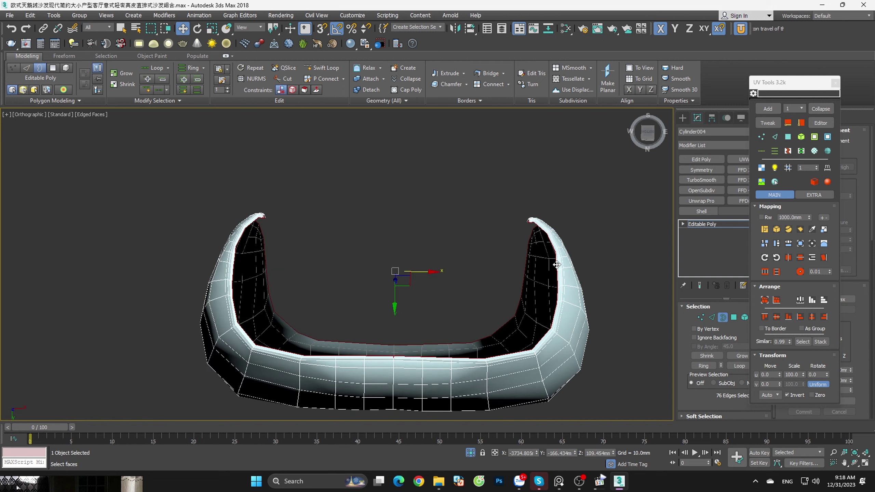
mouse_move(556, 265)
middle_mouse_down("alt")
mouse_move(580, 299)
mouse_move(560, 316)
middle_mouse_up("alt")
Step: Create Shape003 from the selected border edges and restore the full scene view
right_click(544, 320)
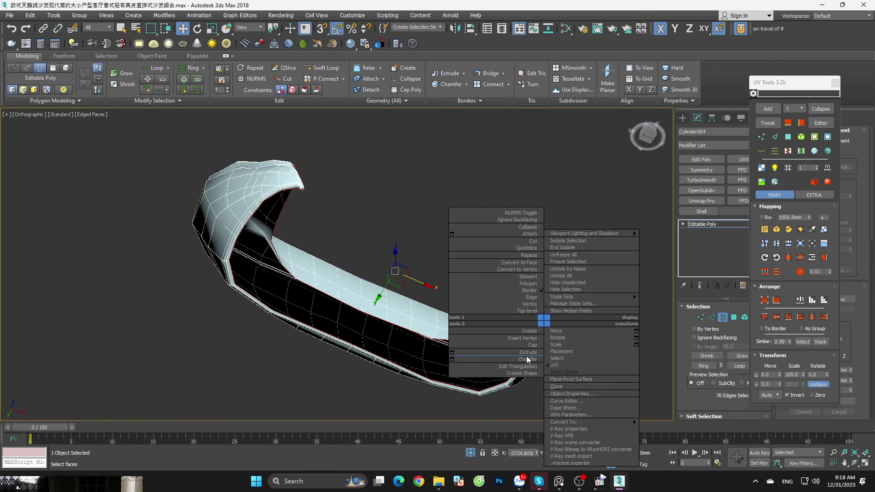
left_click(524, 373)
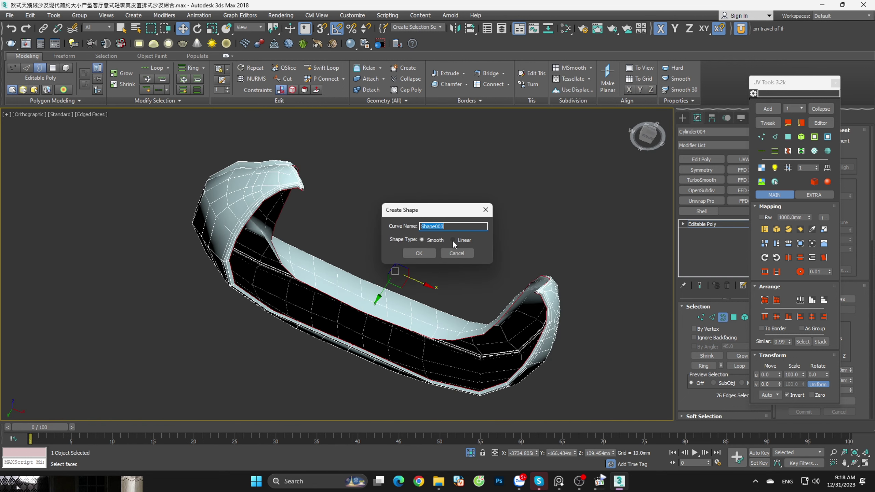
left_click(426, 254)
left_click(701, 223)
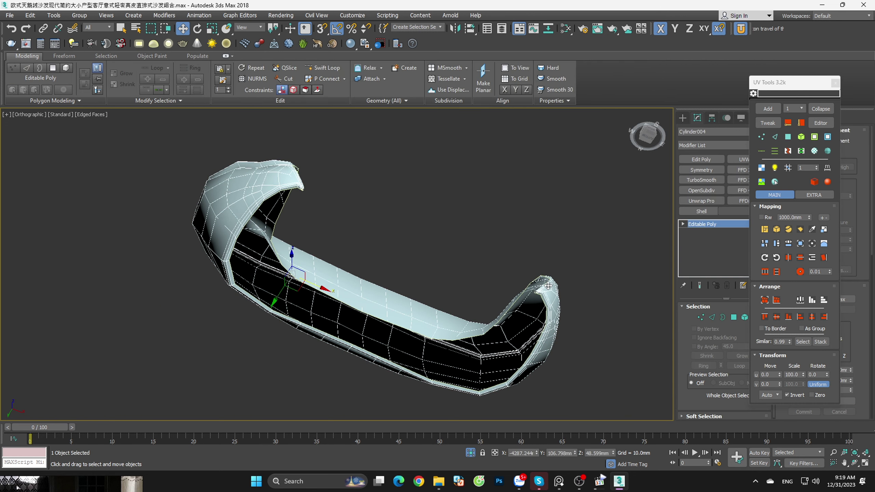
left_click(542, 303)
Step: Select the extracted Shape003 outline and view it from the top
left_click(202, 326)
middle_click_drag(177, 354, 214, 357, "alt")
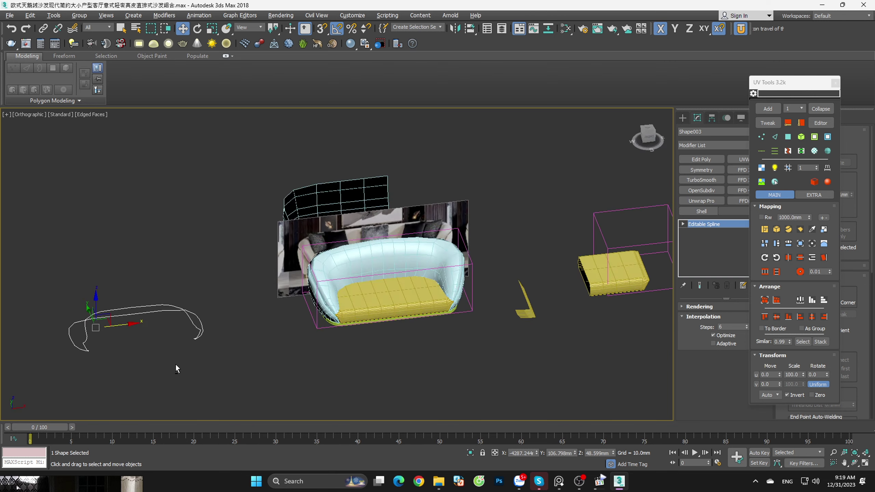
scroll(213, 355, "up", 3)
scroll(156, 379, "up", 3)
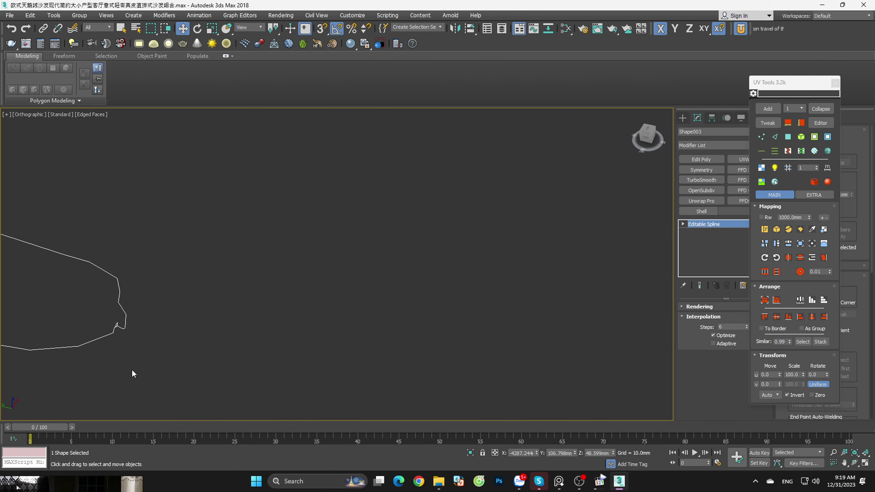
key("1")
key("t")
key("z")
mouse_move(260, 340)
middle_mouse_down("alt")
mouse_move(356, 283)
mouse_move(386, 331)
middle_mouse_up("alt")
scroll(395, 341, "up", 5)
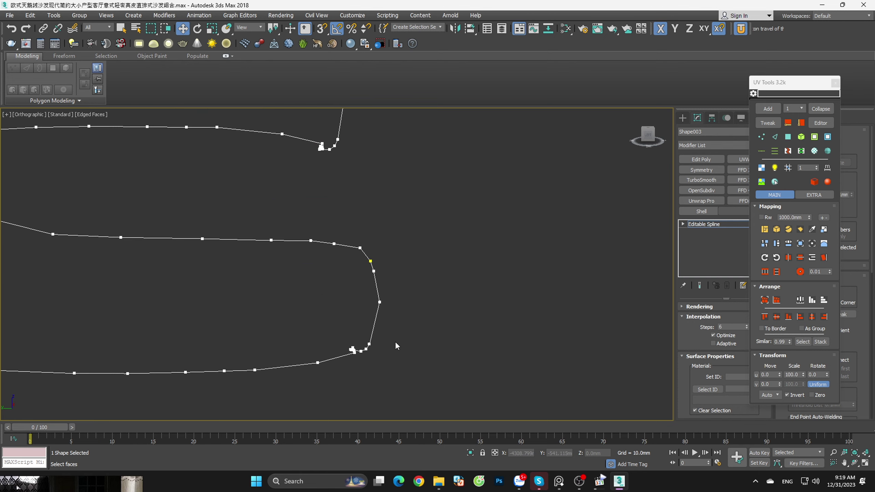
left_click_drag(358, 366, 355, 364)
mouse_move(355, 364)
middle_mouse_down("alt")
mouse_move(351, 293)
mouse_move(295, 298)
middle_mouse_up("alt")
mouse_move(414, 353)
middle_mouse_down("alt")
mouse_move(428, 372)
mouse_move(457, 365)
mouse_move(587, 259)
mouse_move(548, 271)
middle_mouse_up("alt")
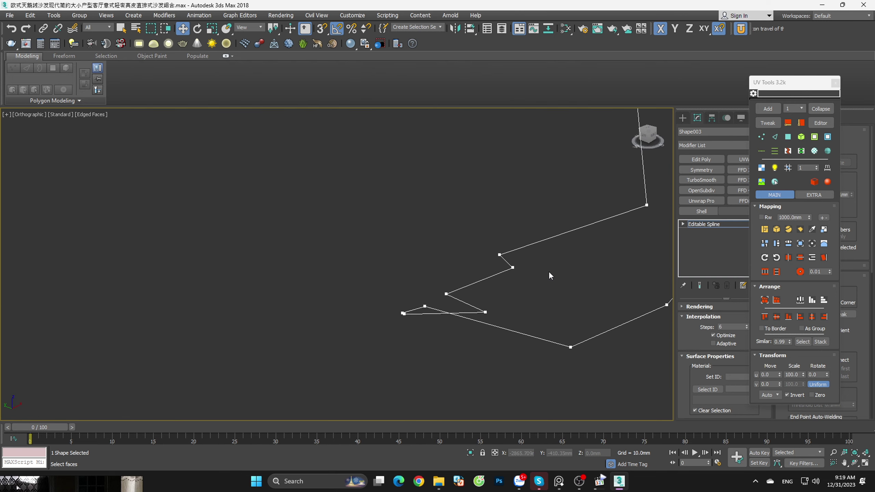
Step: Delete the short stray segment and the lower stray sub-spline from Shape003
left_click(513, 264)
key("Delete")
left_click_drag(548, 359, 567, 356)
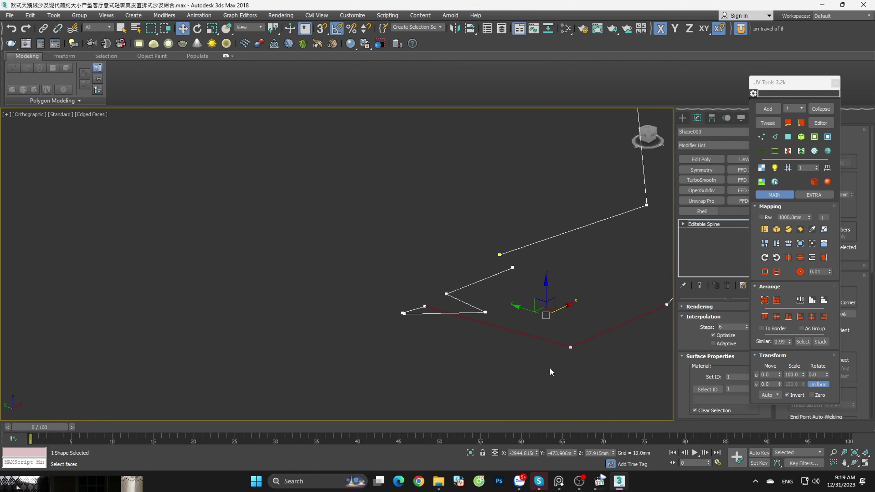
left_click_drag(775, 89, 325, 150)
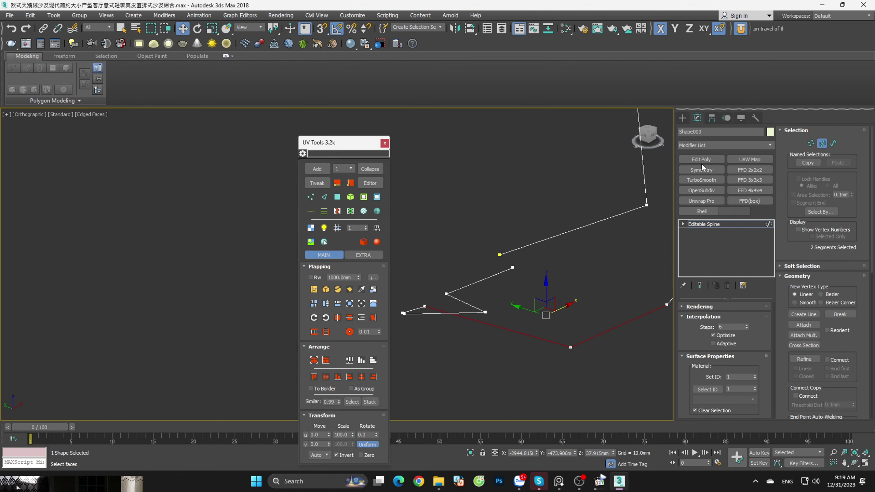
left_click(833, 144)
left_click_drag(595, 299, 562, 357)
key("Delete")
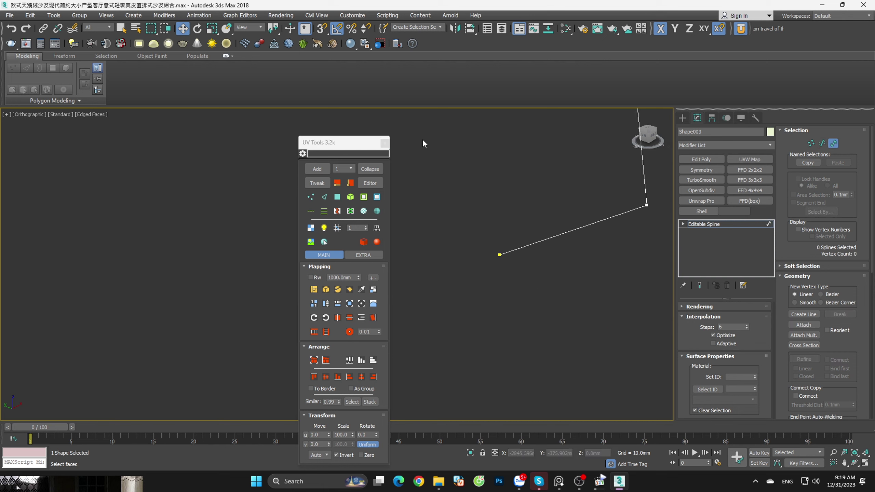
left_click(384, 143)
scroll(555, 228, "down", 5)
scroll(576, 251, "down", 3)
scroll(583, 259, "down", 5)
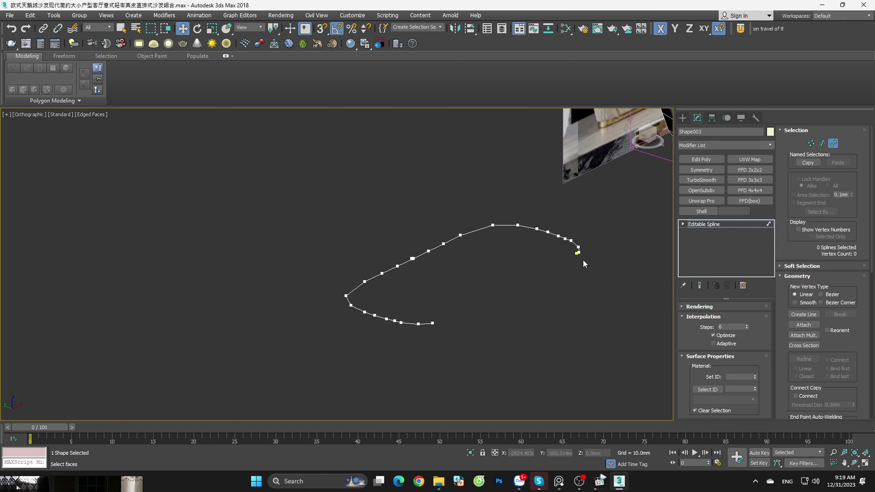
Step: Reframe Shape003 in Top view and check its open end segments
key("t")
key("z")
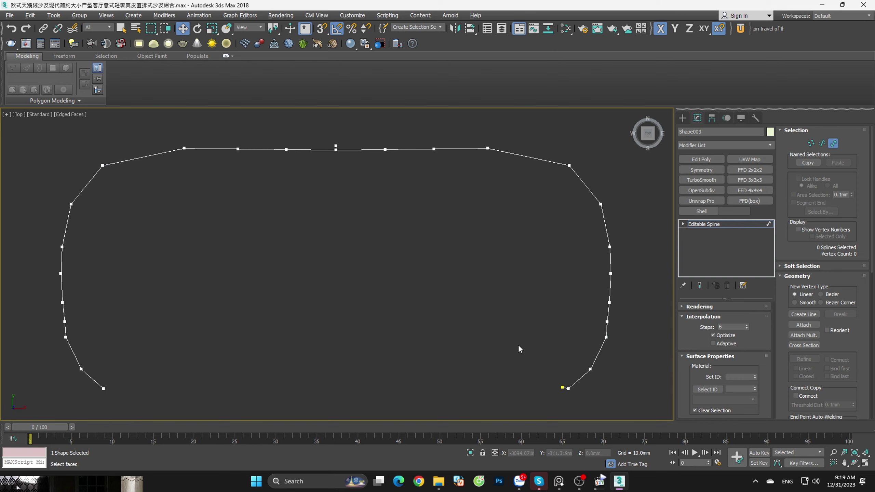
scroll(564, 350, "up", 5)
key("2")
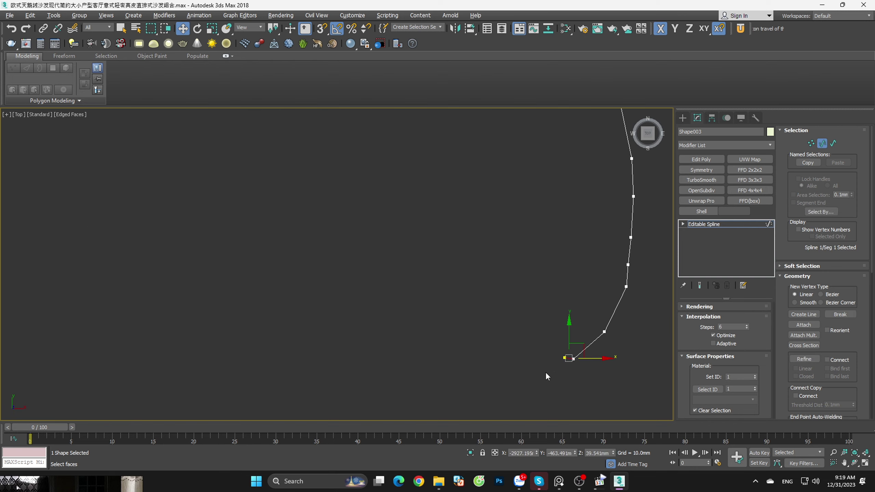
left_click(566, 355)
left_click(545, 370)
key("z")
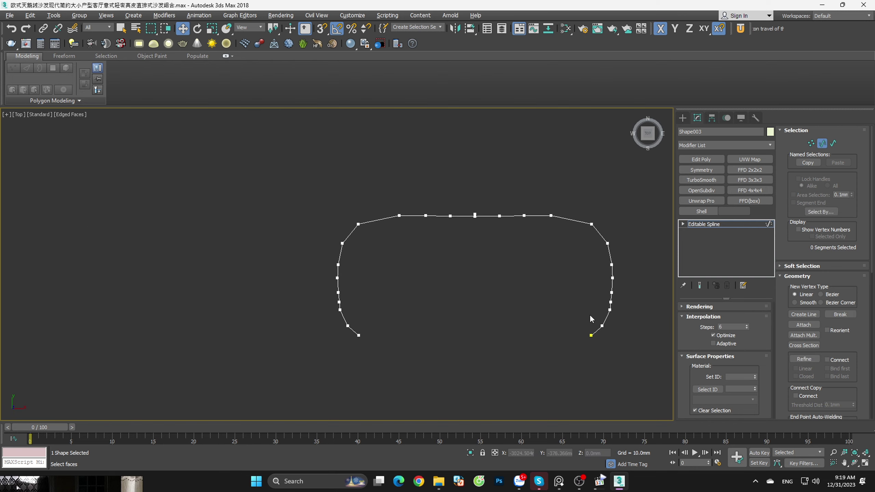
left_click(810, 142)
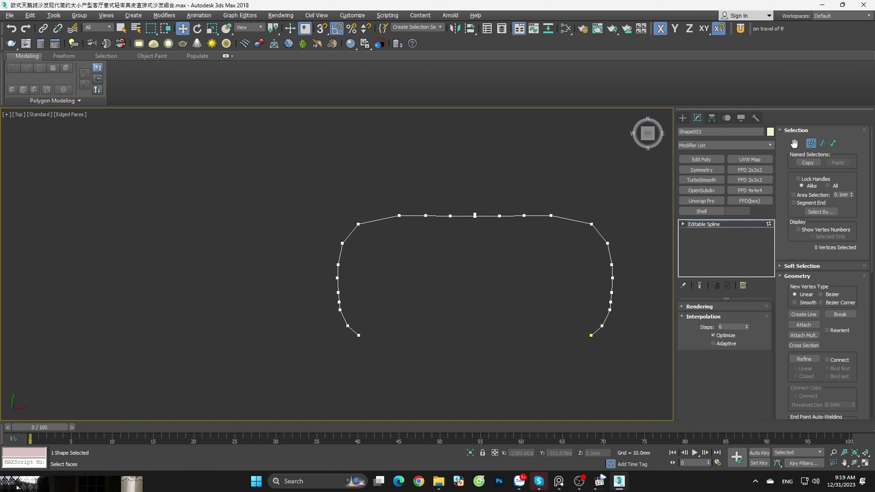
left_click(810, 143)
Step: Draw a snapped straight Line across the outline's open bottom between its two ends
left_click(683, 118)
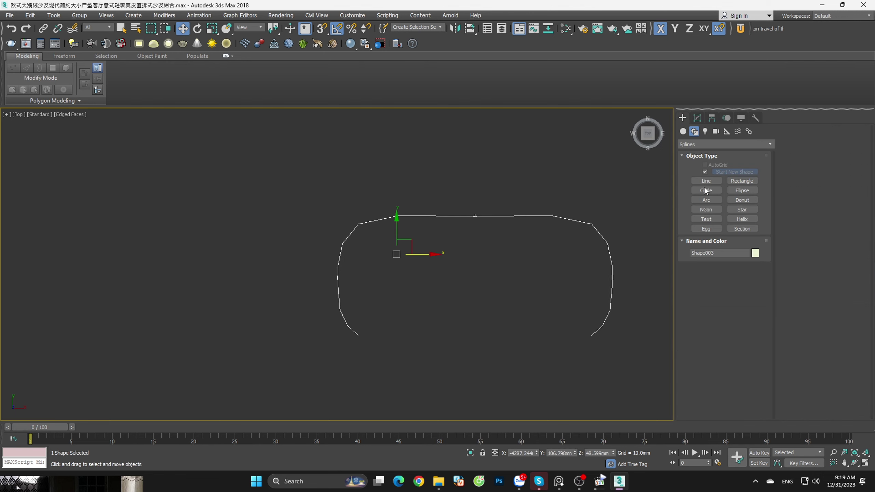
left_click(705, 181)
key("s")
left_click(359, 334)
left_click(592, 335)
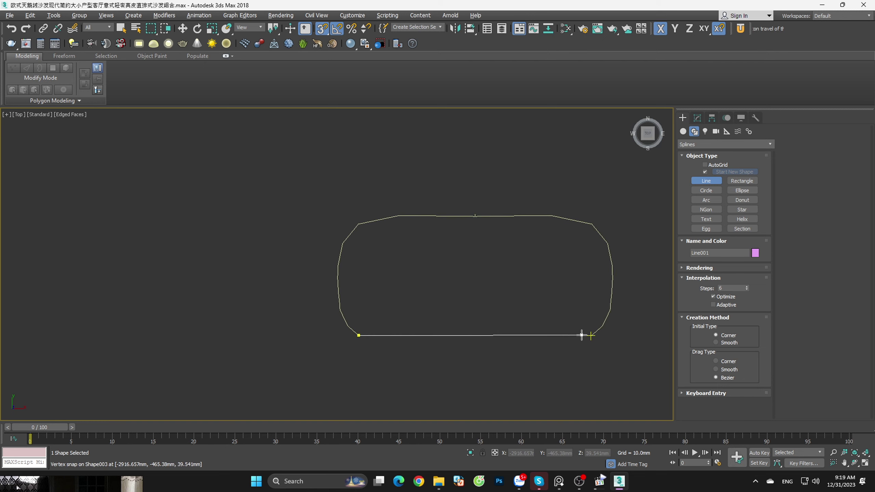
right_click(513, 351)
left_click(607, 244)
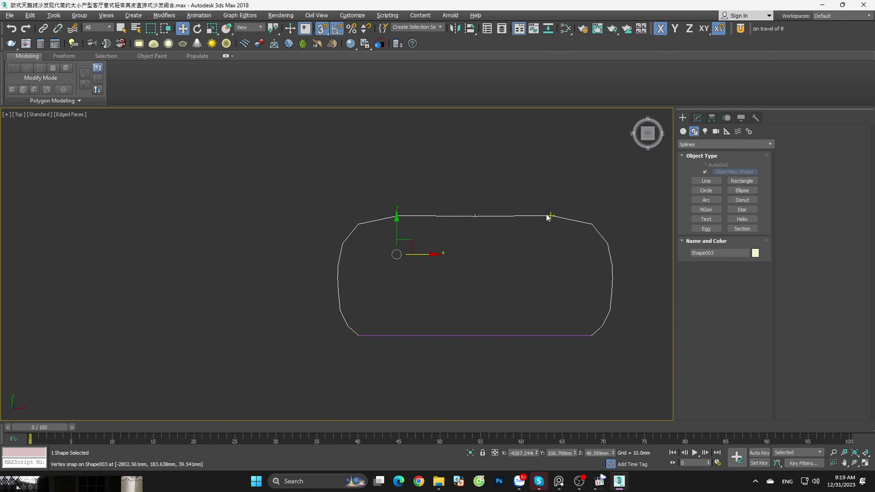
Step: Delete the spike vertex and weld the two overlapping baseline vertices
scroll(468, 215, "up", 5)
scroll(465, 238, "up", 5)
key("1")
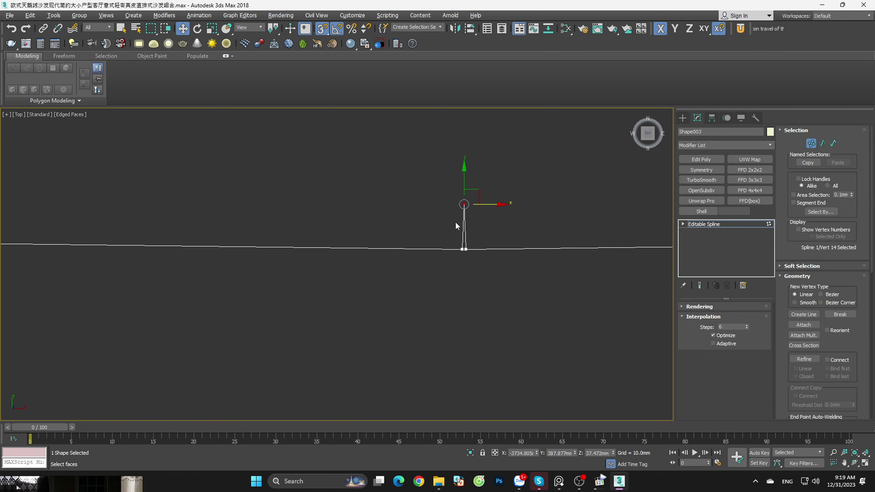
scroll(455, 226, "up", 3)
key("Delete")
left_click_drag(445, 287, 466, 309)
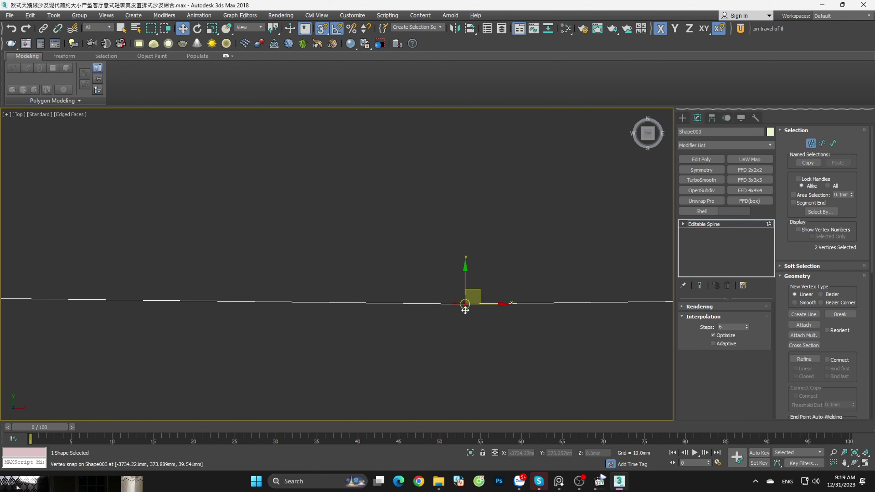
right_click(466, 305)
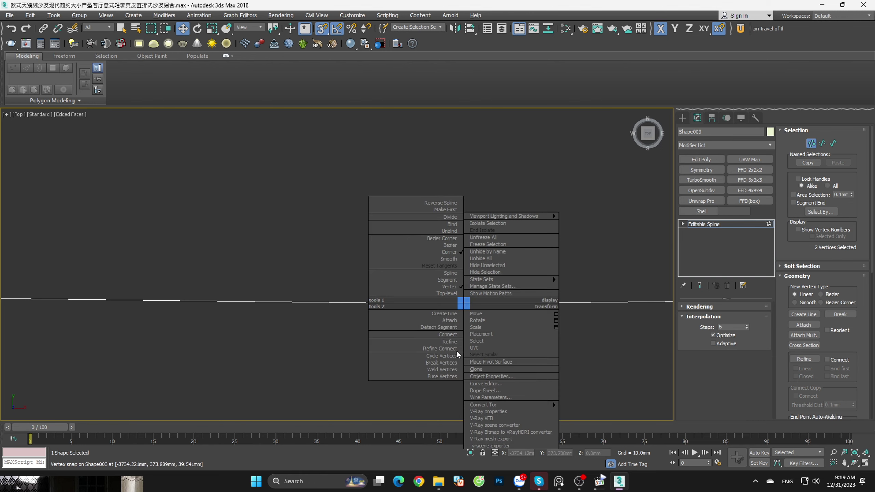
left_click(447, 373)
Step: Attach the bottom line to Shape003 and fuse its coincident corner vertices
middle_click_drag(476, 262, 471, 233)
scroll(472, 233, "down", 2)
scroll(471, 230, "down", 3)
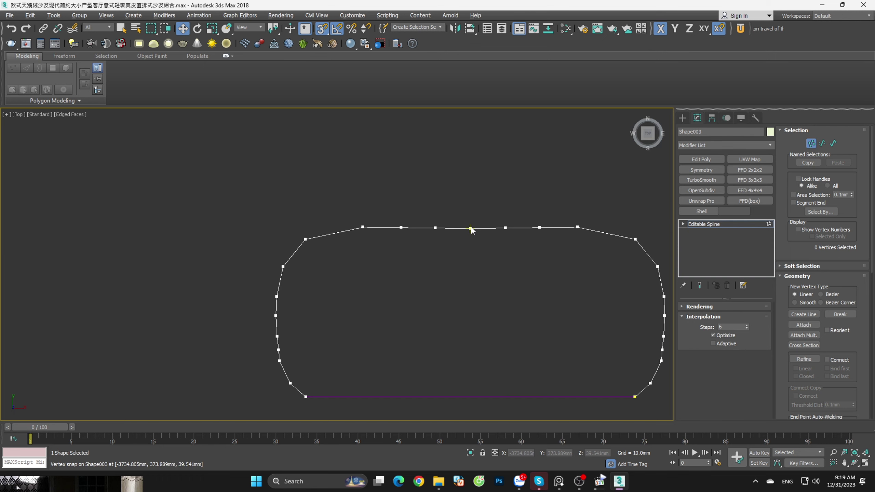
left_click(810, 144)
left_click(804, 325)
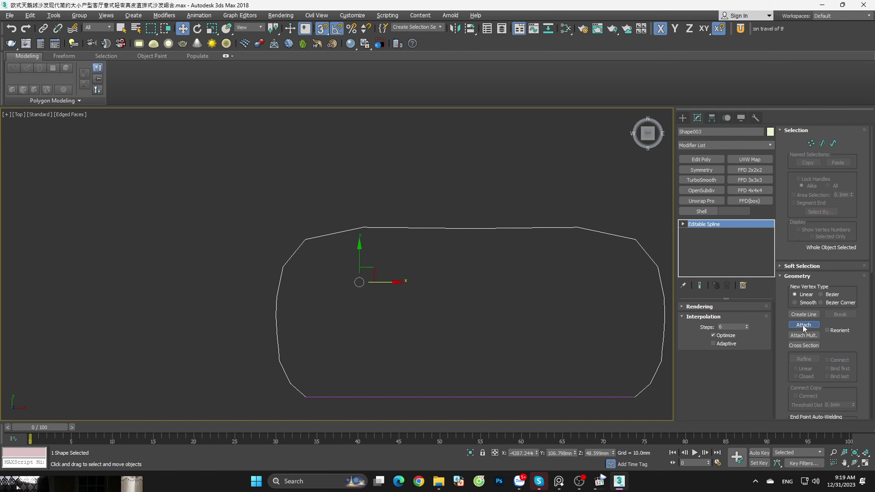
left_click(601, 396)
key("w")
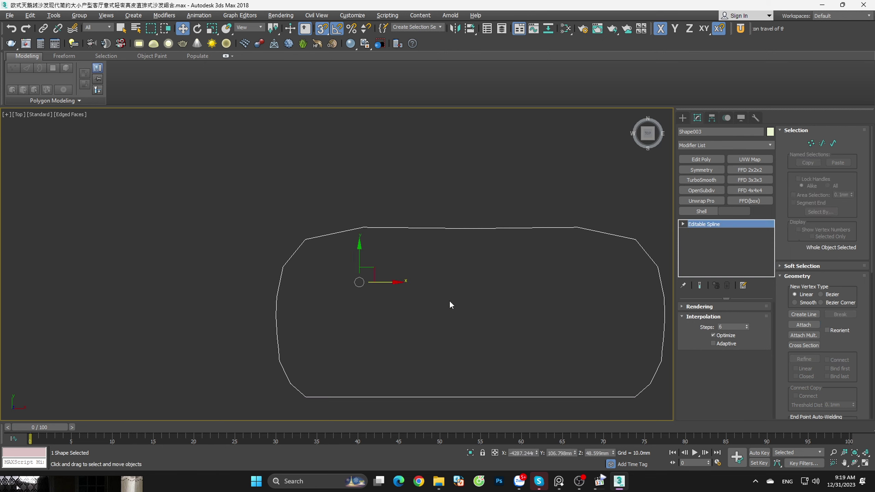
key("1")
right_click(398, 230)
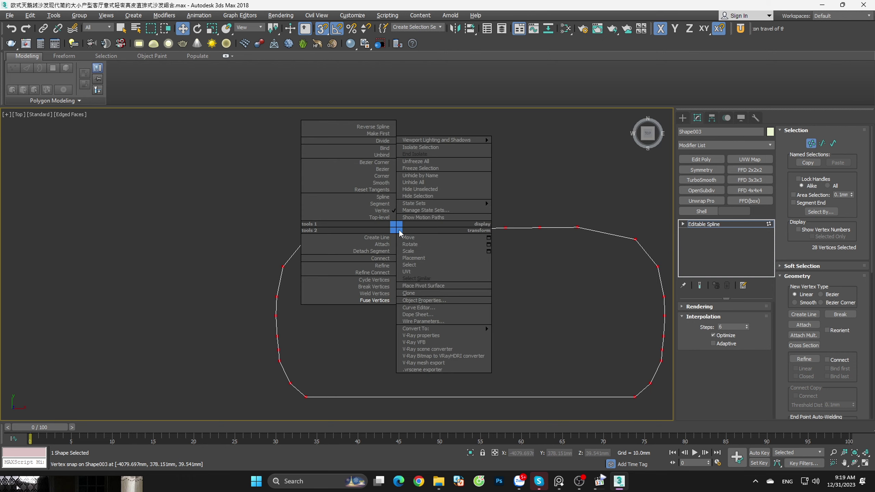
left_click(374, 301)
Step: Select the top-edge vertices and scale them along Y to line them up
left_click(704, 223)
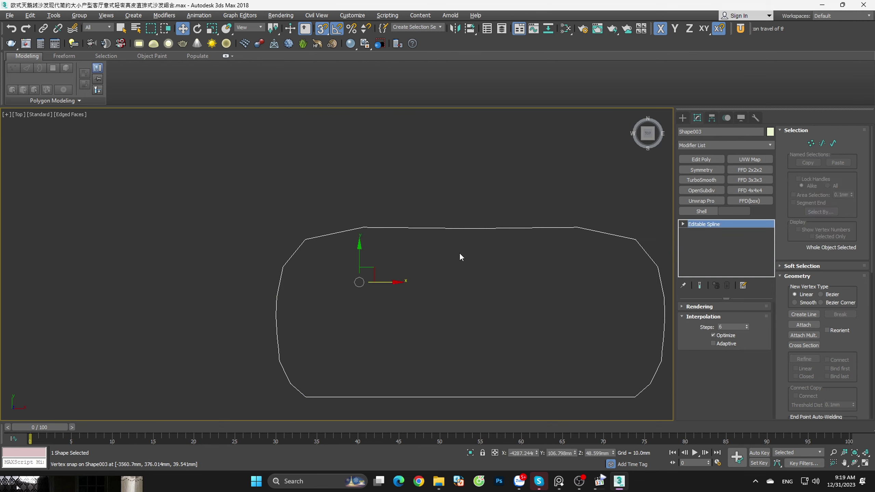
key("1")
middle_click_drag(432, 339, 424, 295)
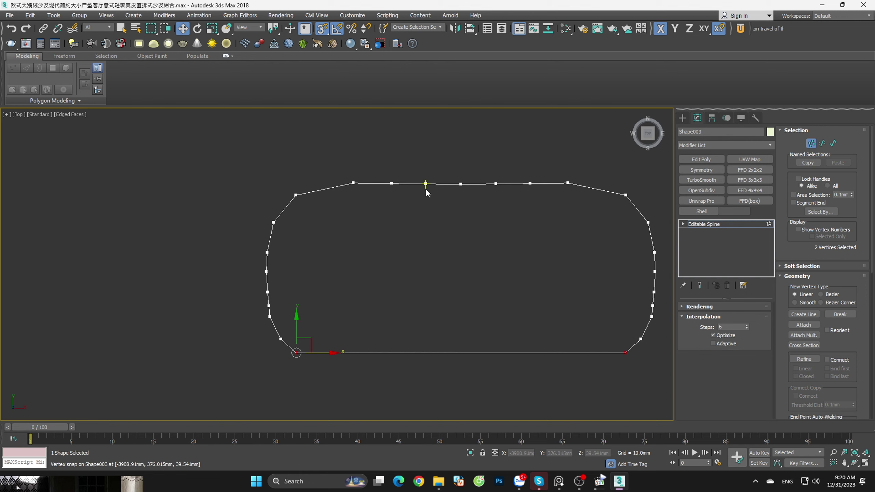
scroll(461, 156, "up", 2)
scroll(419, 186, "down", 4)
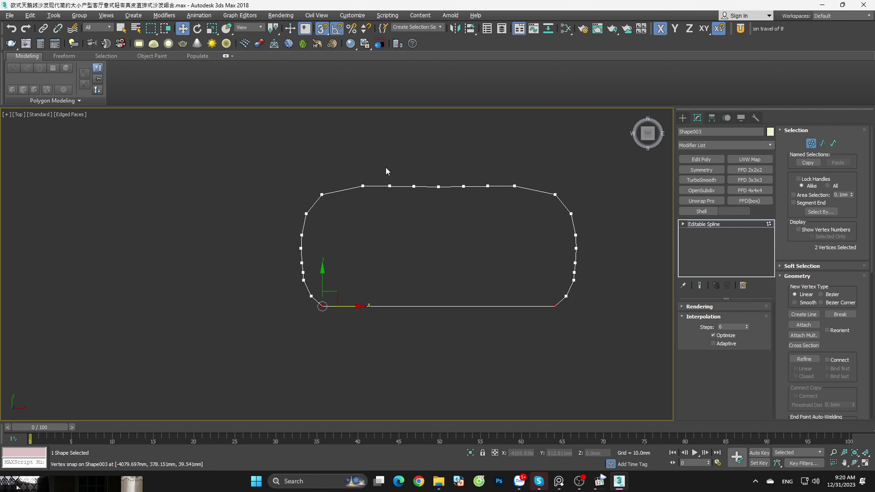
left_click_drag(484, 203, 485, 203)
scroll(456, 171, "up", 3)
key("r")
key("F6")
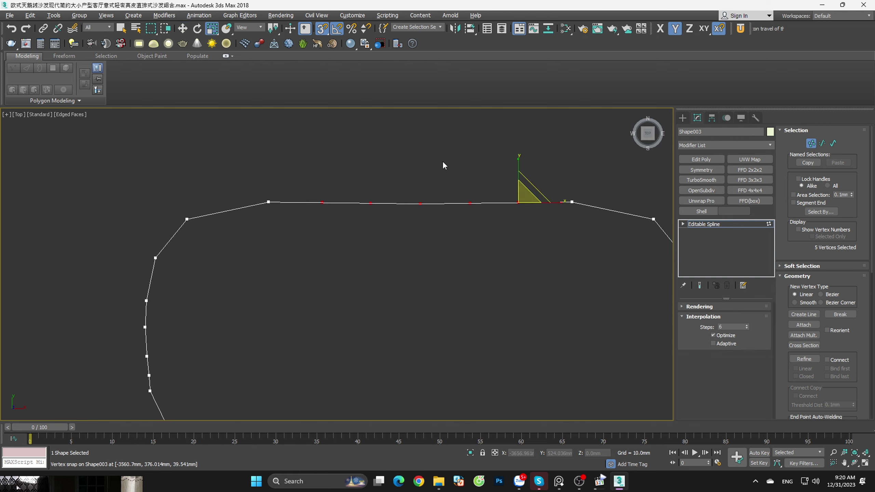
scroll(442, 161, "down", 3)
Step: Exit vertex editing, turn off snapping, and reselect the outline spline
key("1")
key("w")
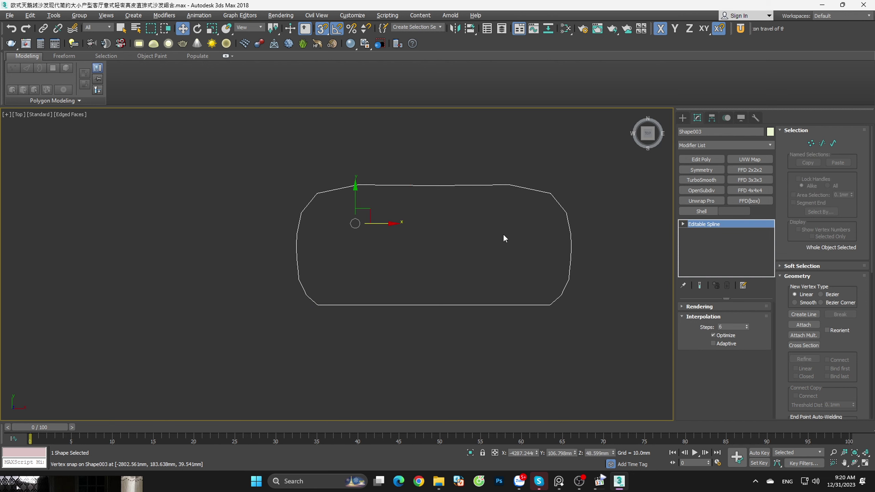
key("s")
left_click(486, 242)
left_click_drag(441, 167, 385, 213)
Step: Turn on vertex snapping and delete the five vertices along the outline's top edge
key("s")
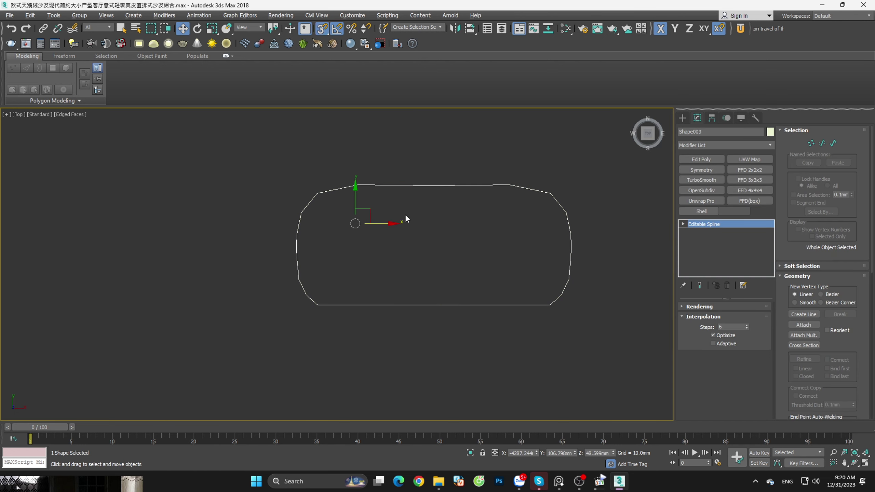
scroll(385, 197, "up", 2)
key("1")
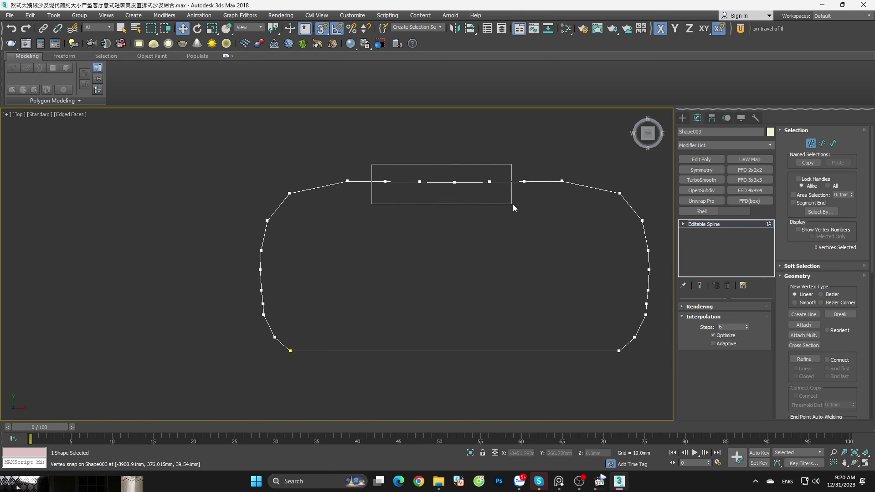
left_click_drag(513, 205, 540, 213)
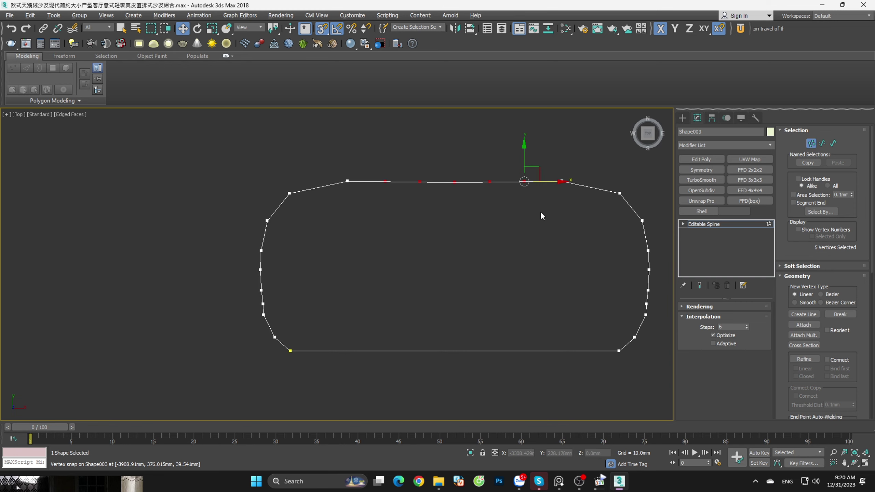
key("Delete")
Step: Refine the bottom segment, adding one vertex on its left and one on its right
key("2")
left_click(390, 351)
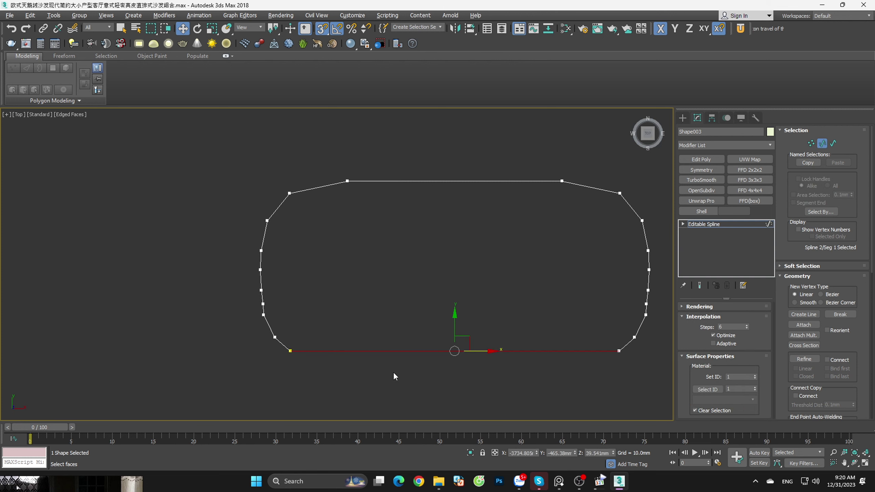
left_click(802, 361)
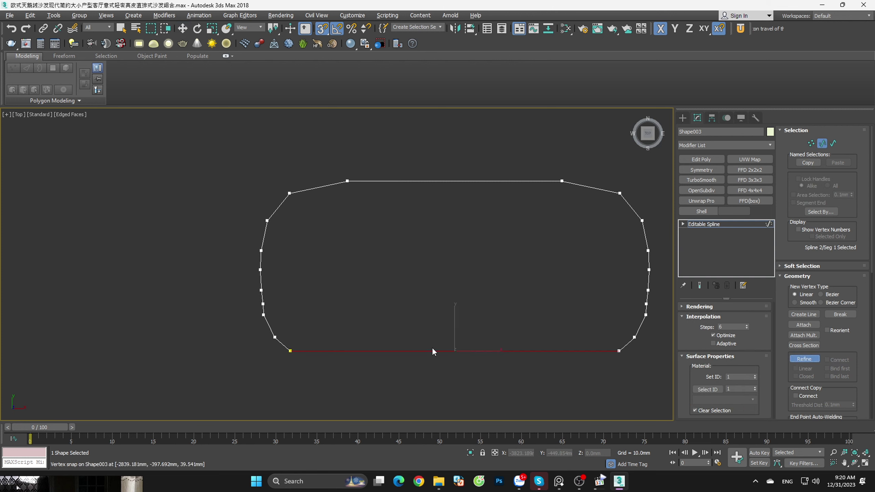
left_click(338, 350)
left_click(561, 351)
right_click(581, 300)
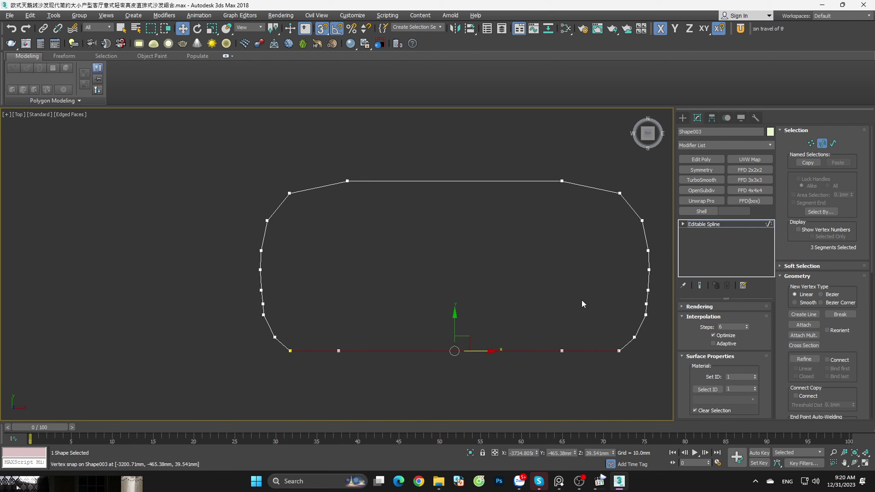
left_click(521, 271)
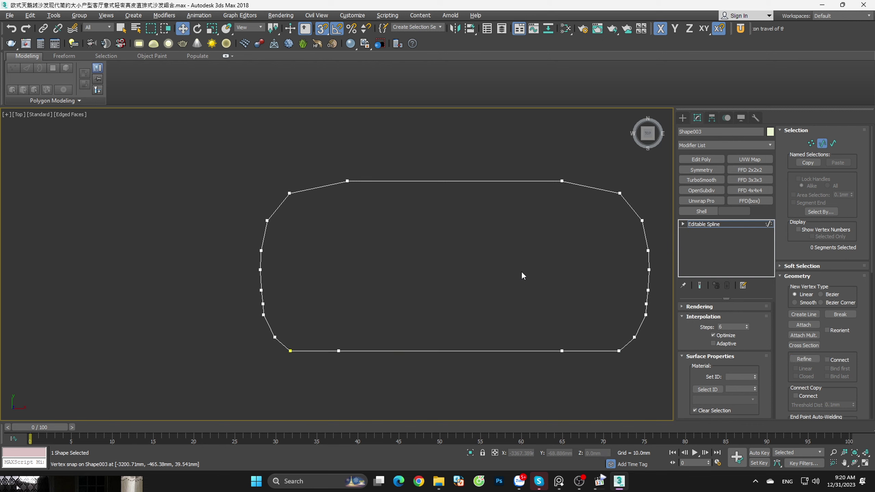
Step: Try converting the outline to Editable Poly, undo it, and reselect the spline's vertices
left_click(725, 222)
type("1")
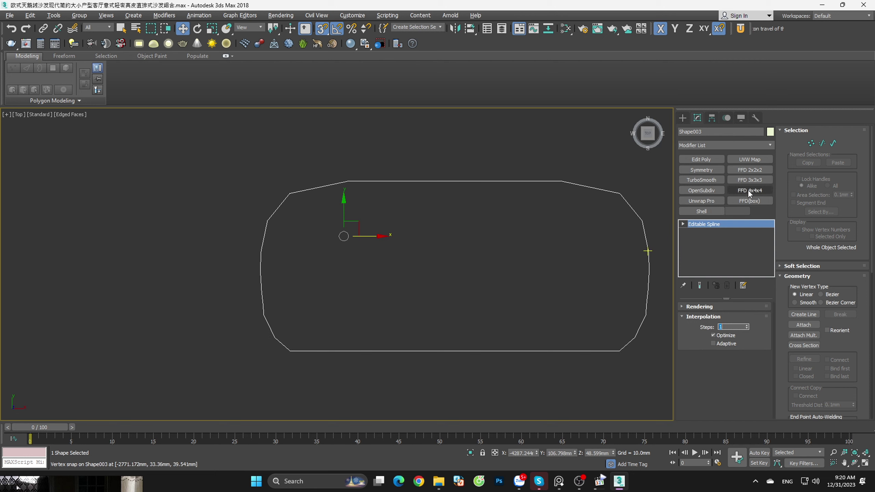
right_click(726, 223)
left_click(741, 300)
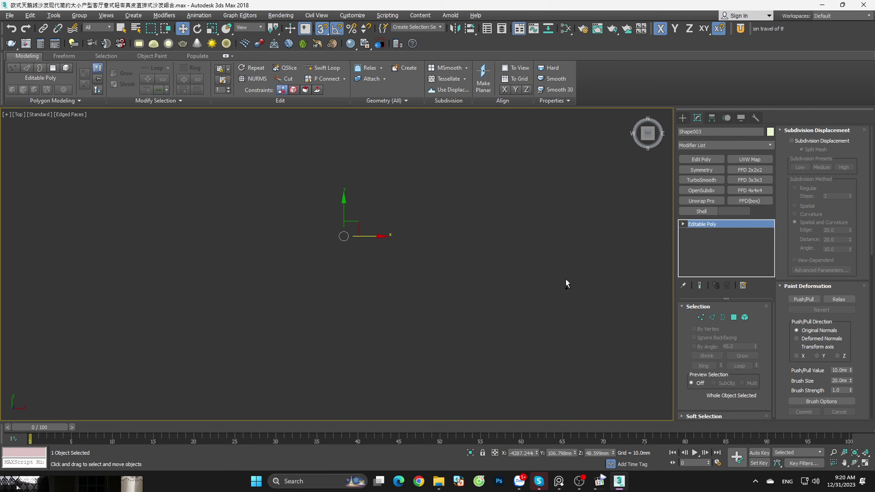
key("ctrl+z")
key("1")
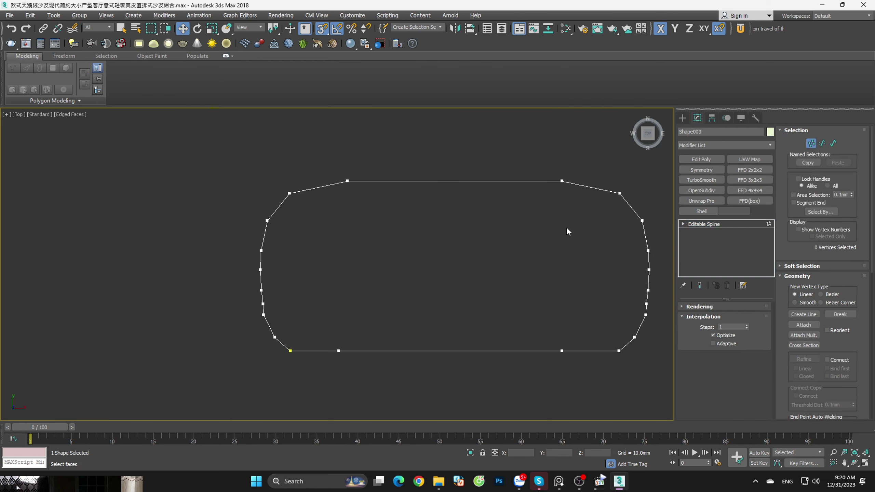
left_click_drag(582, 158, 227, 262)
left_click(390, 273)
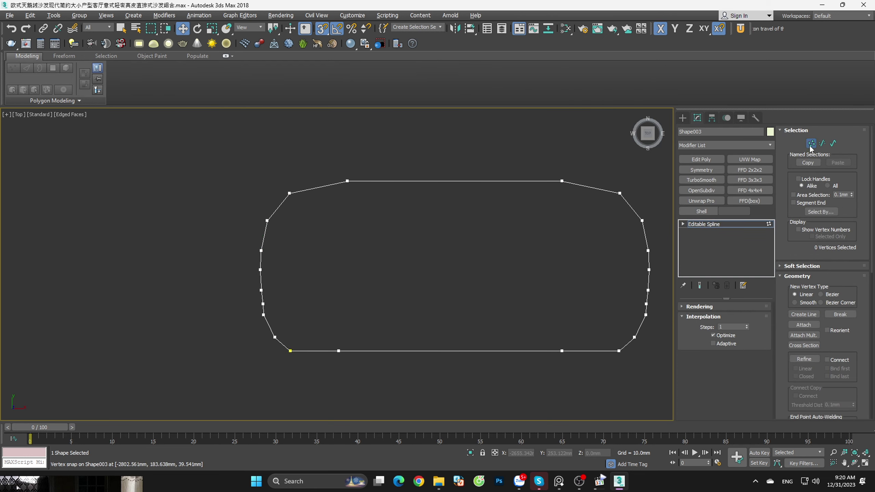
left_click(709, 224)
Step: Start a snapped Line spline at the lower-right corner, tracing left and up to the top edge
left_click(682, 118)
left_click(704, 181)
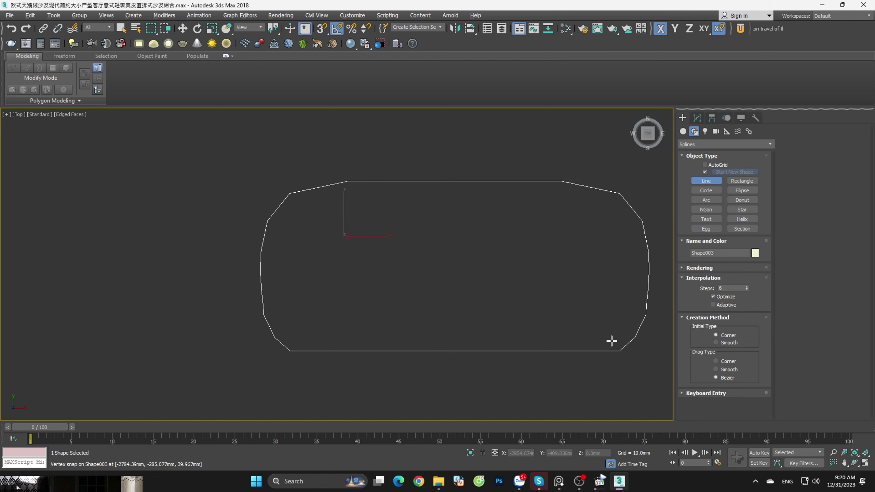
left_click(618, 350)
left_click(290, 351)
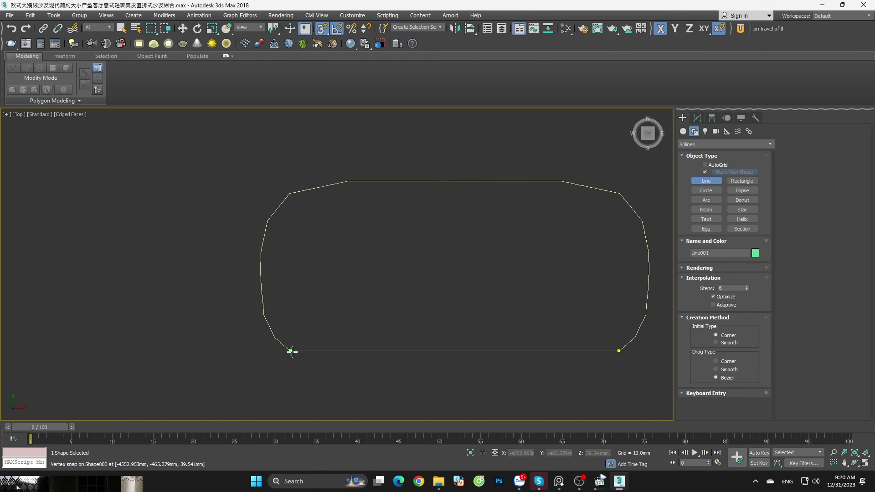
left_click(275, 337)
left_click(263, 314)
left_click(260, 290)
left_click(261, 271)
left_click(267, 220)
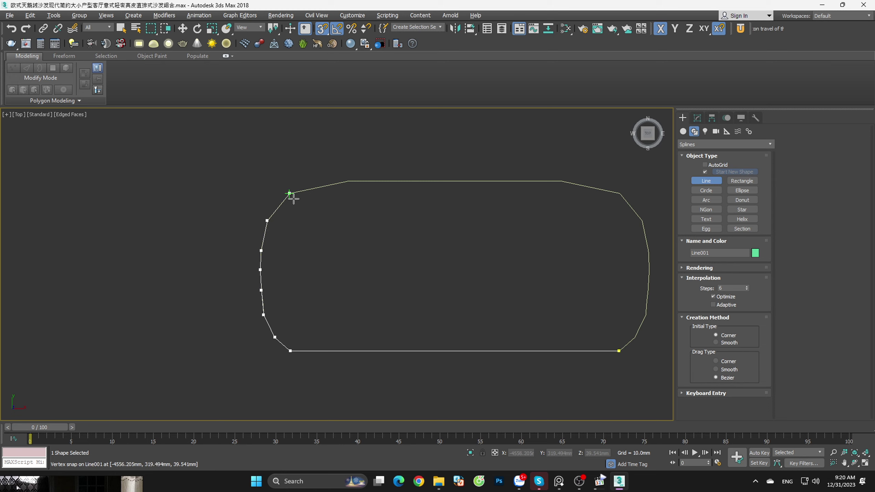
left_click(289, 193)
left_click(347, 180)
Step: Trace the line down the right side and close it at the first vertex
left_click(562, 180)
left_click(619, 193)
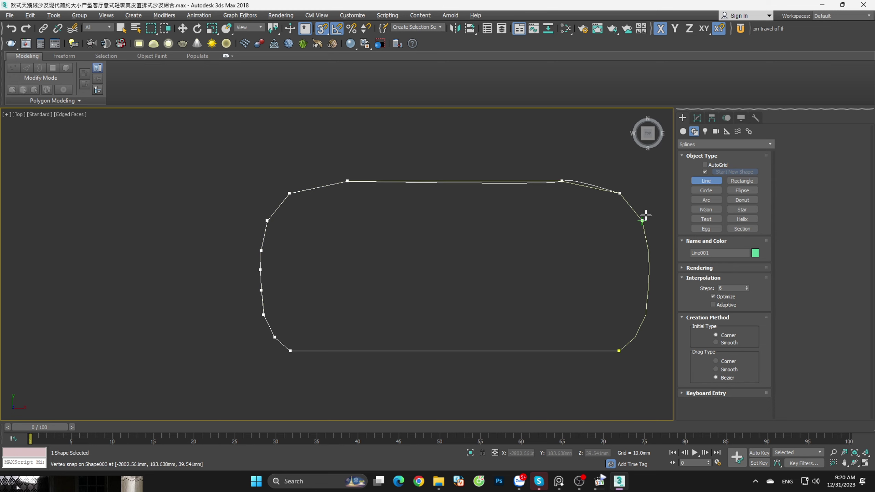
left_click(642, 220)
left_click(648, 250)
left_click(649, 270)
left_click(647, 290)
left_click(646, 315)
left_click(634, 338)
left_click(619, 350)
left_click(425, 268)
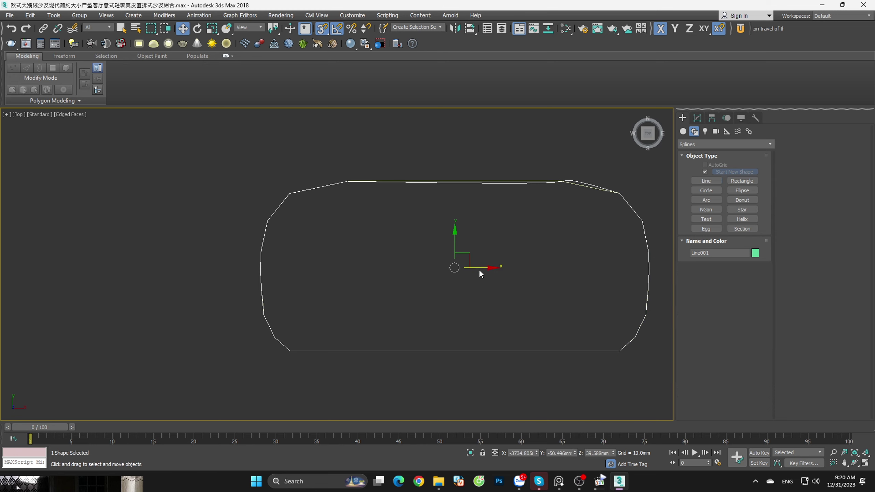
Step: Set all of Line001's vertices to Corner, then exit vertex mode and select the spline
key("ctrl+a")
right_click(571, 181)
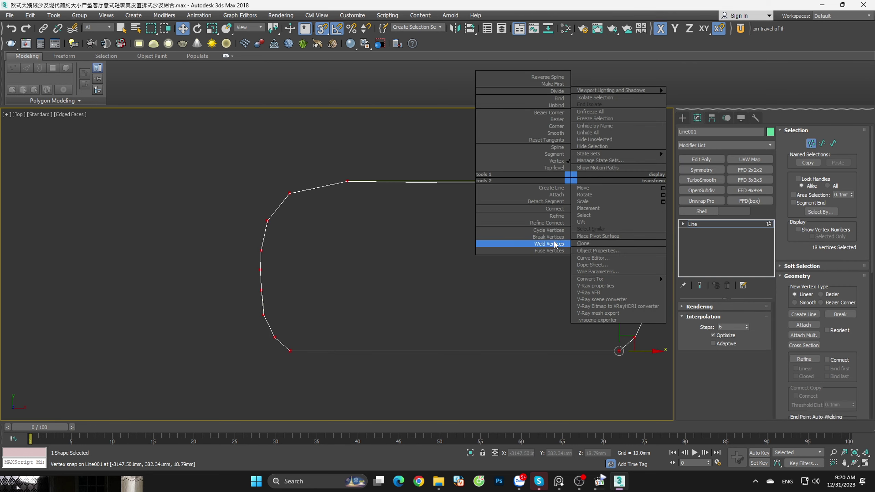
left_click(554, 127)
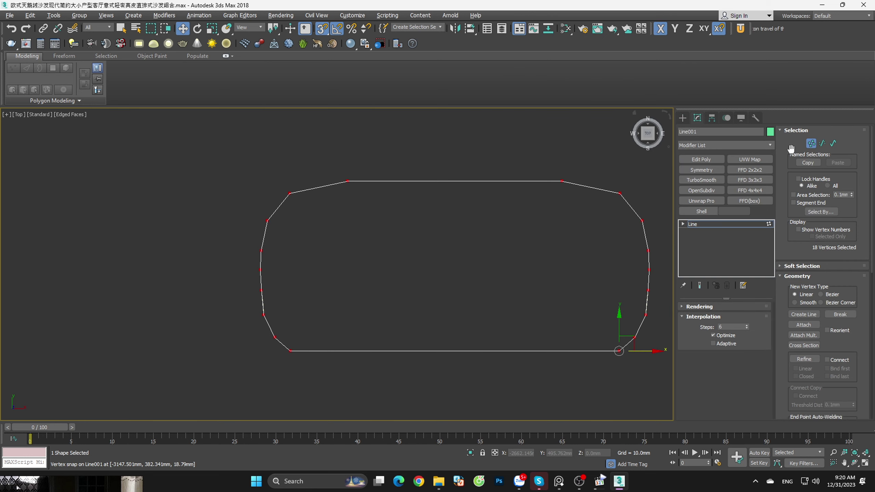
left_click(810, 148)
scroll(528, 207, "down", 3)
left_click_drag(492, 203, 492, 288, "shift")
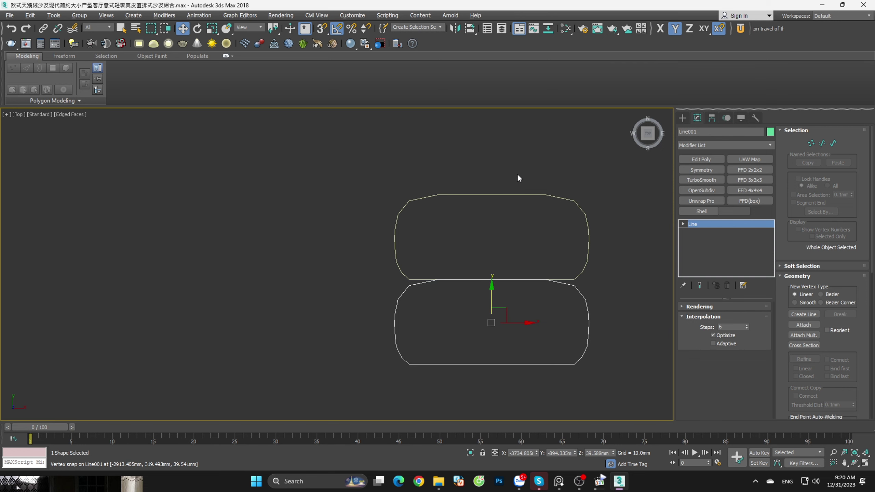
left_click_drag(605, 263, 513, 322)
Step: Convert Line001 to an Editable Poly and select its face in Polygon mode
right_click(702, 224)
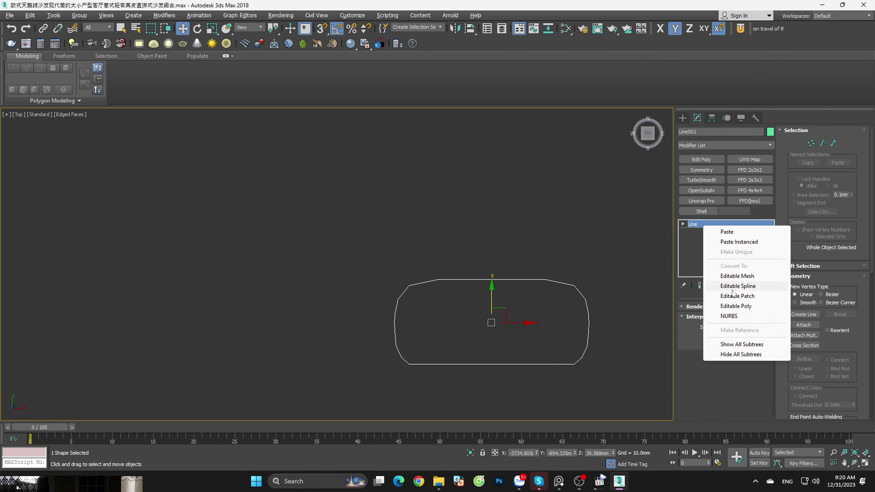
left_click(714, 310)
scroll(483, 271, "up", 2)
scroll(566, 271, "up", 1)
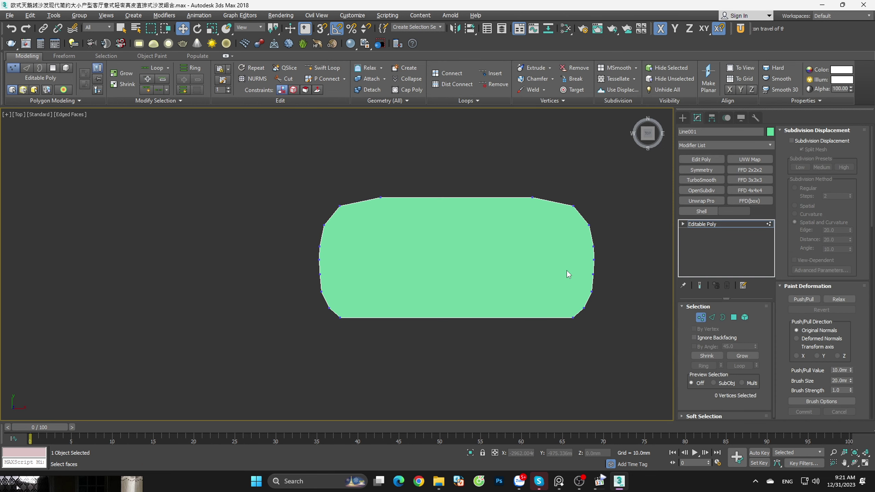
scroll(567, 271, "up", 2)
left_click(733, 318)
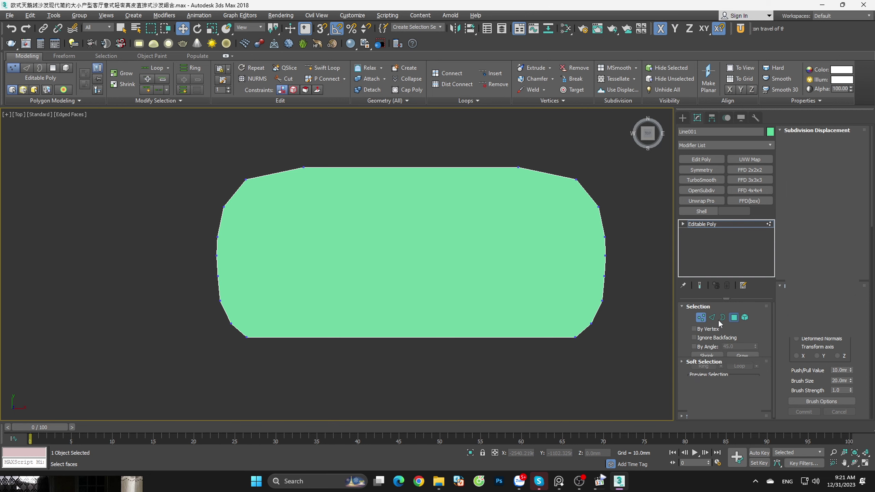
left_click(470, 252)
key("Delete")
left_click(440, 231)
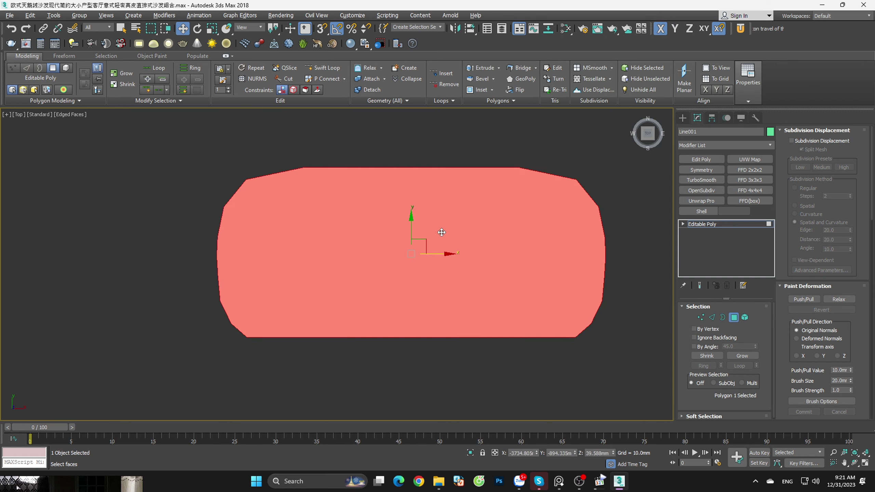
Step: Inset the panel's face to form a border ring
key("shift+ctrl+i")
left_click_drag(441, 237, 442, 243)
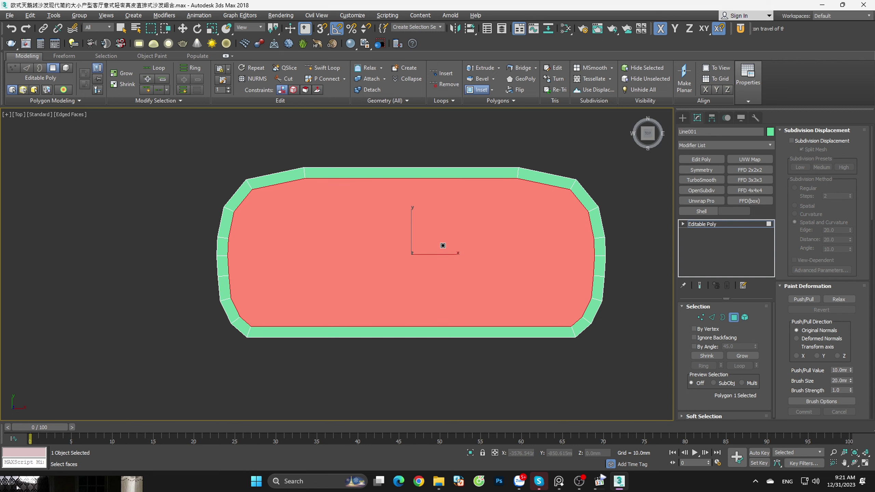
key("w")
key("1")
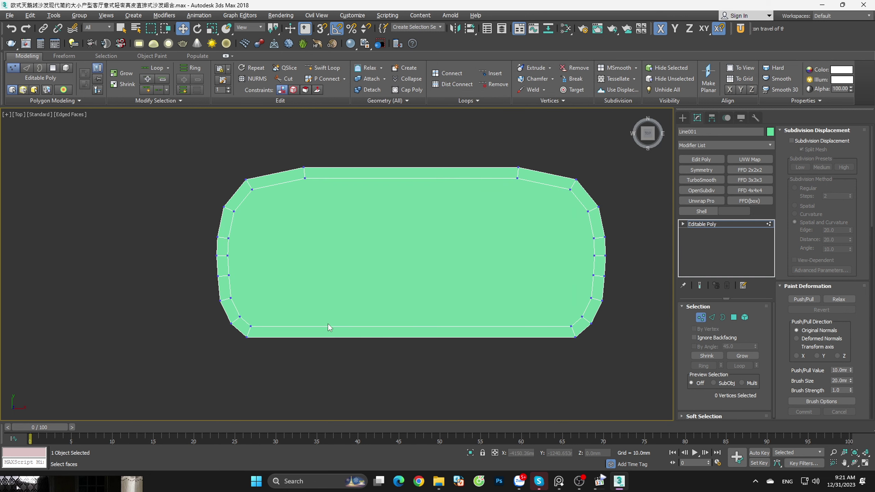
key("2")
Step: Connect two bottom border edges with 2 new connecting edges
left_click_drag(336, 351, 309, 325)
right_click(303, 348)
left_click(295, 355)
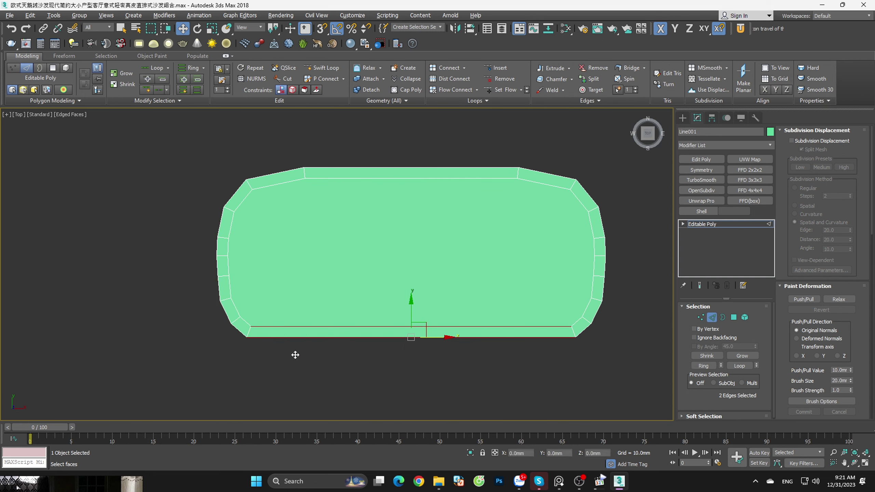
left_click(412, 334)
key("ctrl+z")
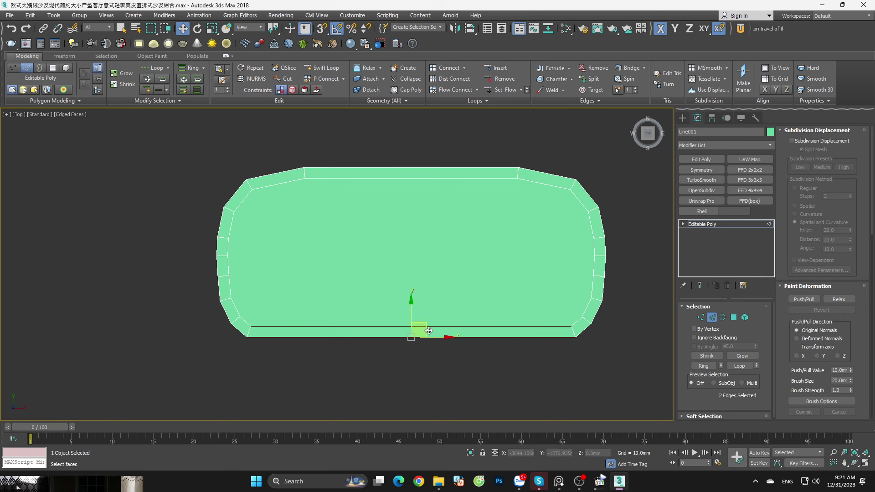
right_click(427, 331)
left_click(336, 359)
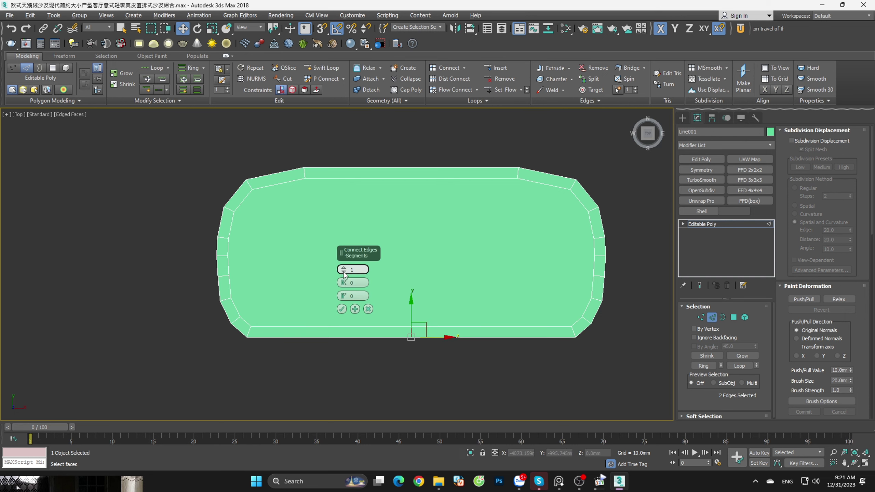
left_click_drag(350, 269, 348, 167)
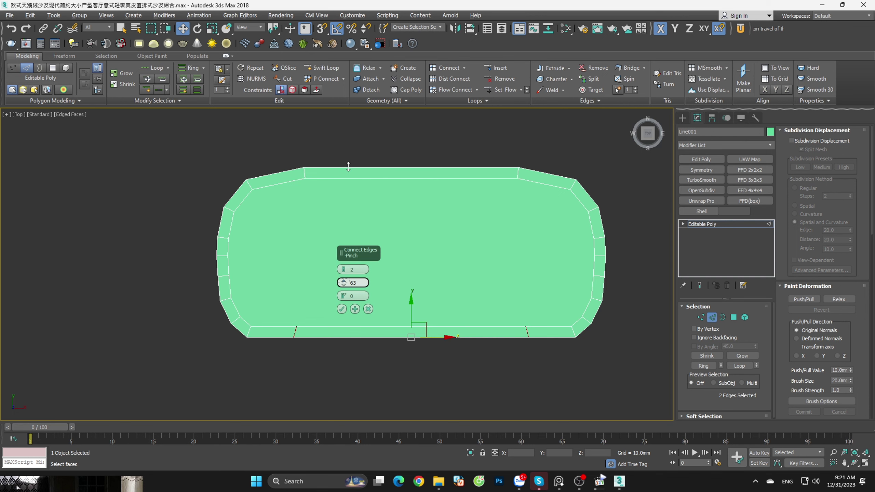
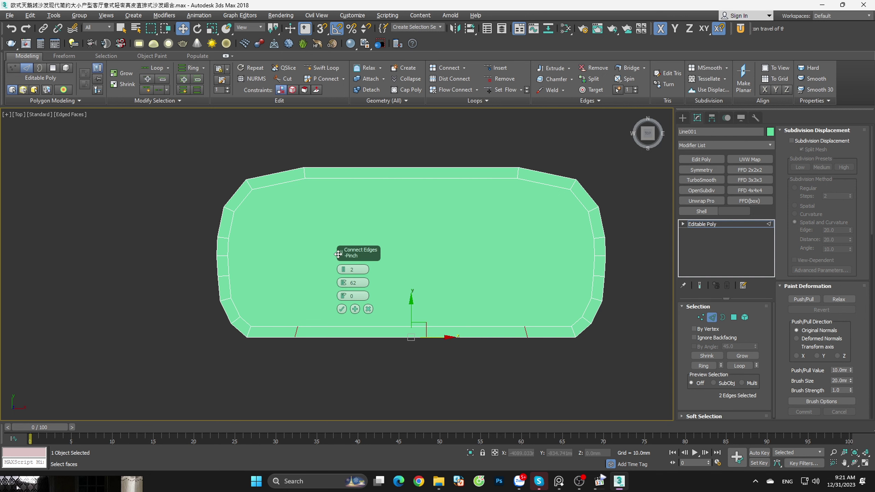
Step: Select the cushion's top and bottom horizontal edges
left_click(342, 309)
key("1")
left_click(298, 325)
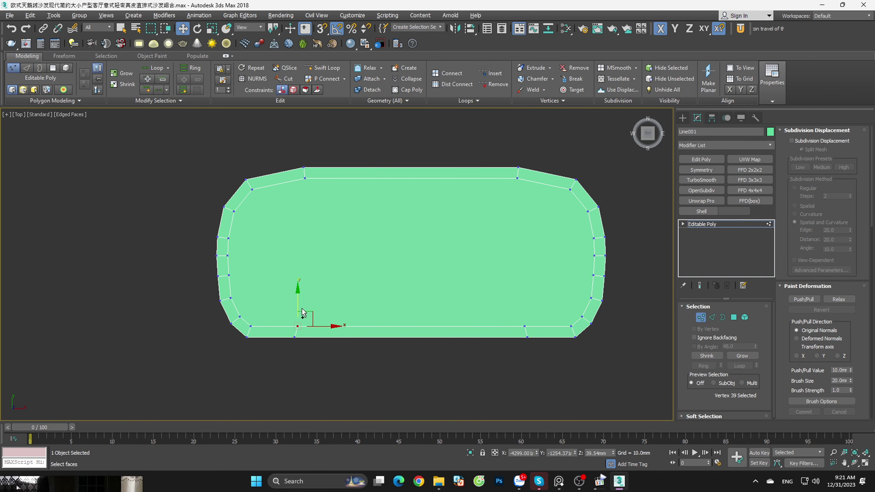
left_click_drag(299, 181, 299, 181, "ctrl")
left_click(434, 155)
key("2")
left_click_drag(434, 155, 408, 394)
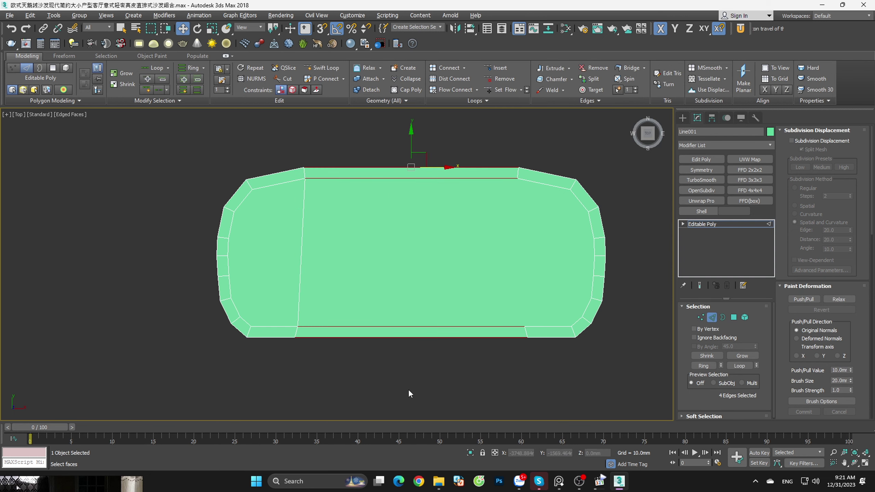
Step: Connect the top and bottom edges with a single centre vertical edge
right_click(415, 312)
left_click(401, 346)
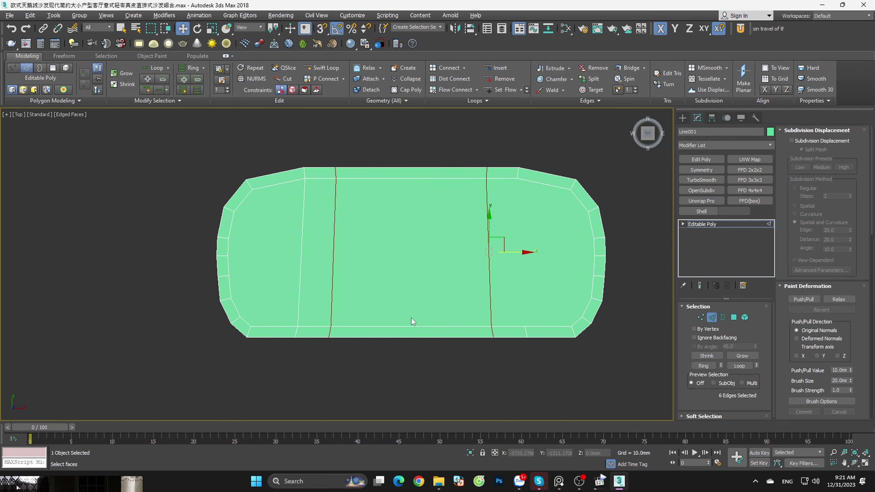
left_click(410, 324)
right_click(411, 325)
left_click(319, 350)
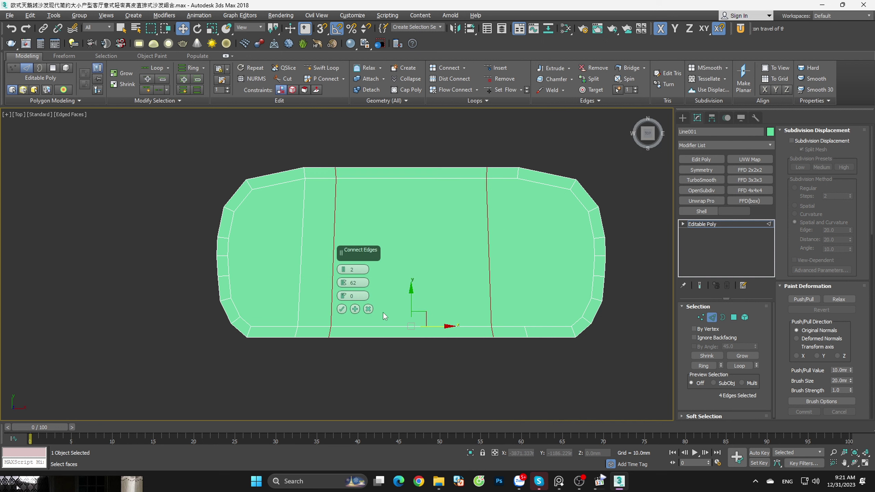
left_click_drag(343, 279, 341, 269)
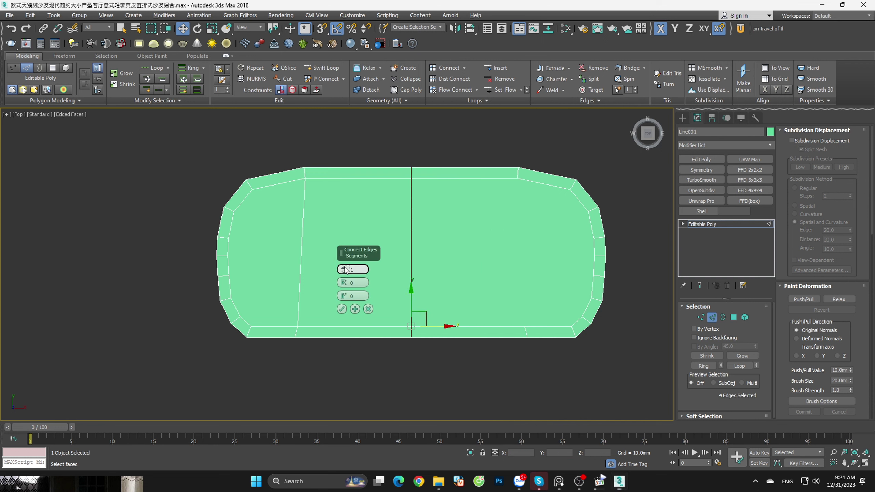
left_click(341, 309)
Step: Clear the selection and start the Cut tool with vertex snapping on
left_click(502, 344)
key("1")
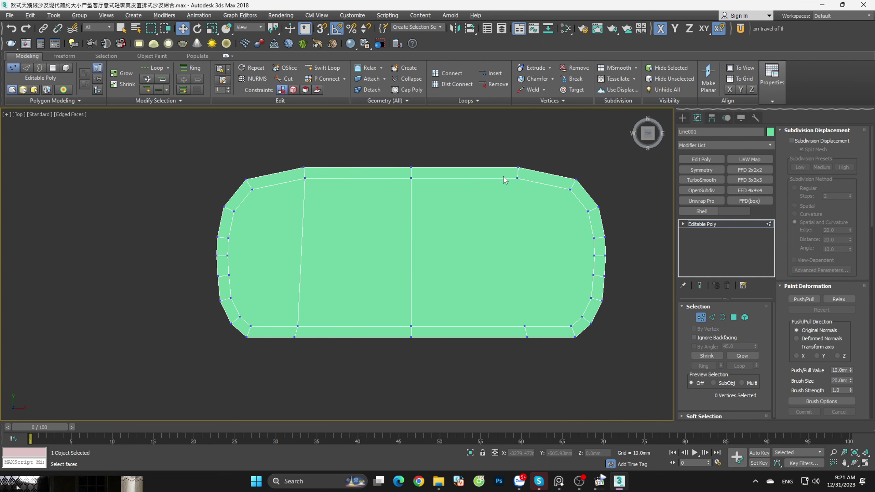
left_click_drag(503, 175, 553, 332)
left_click(480, 279)
middle_click_drag(344, 261, 384, 258)
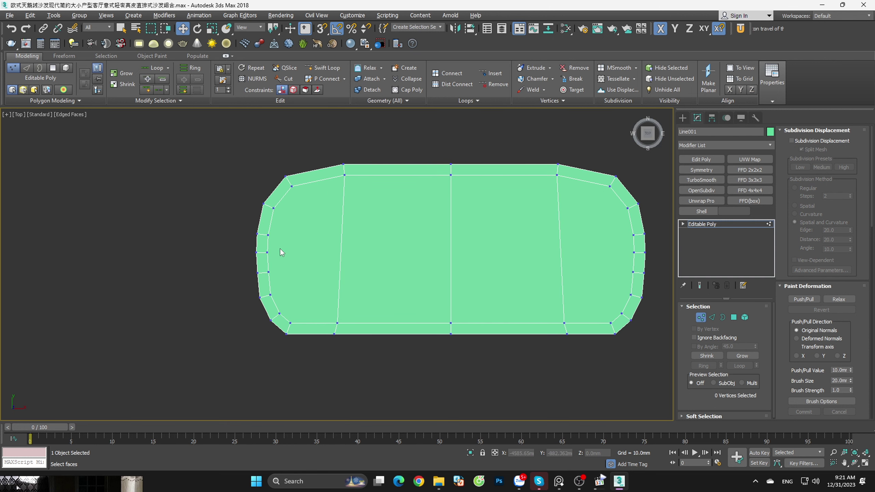
key("alt+c")
left_click(722, 226)
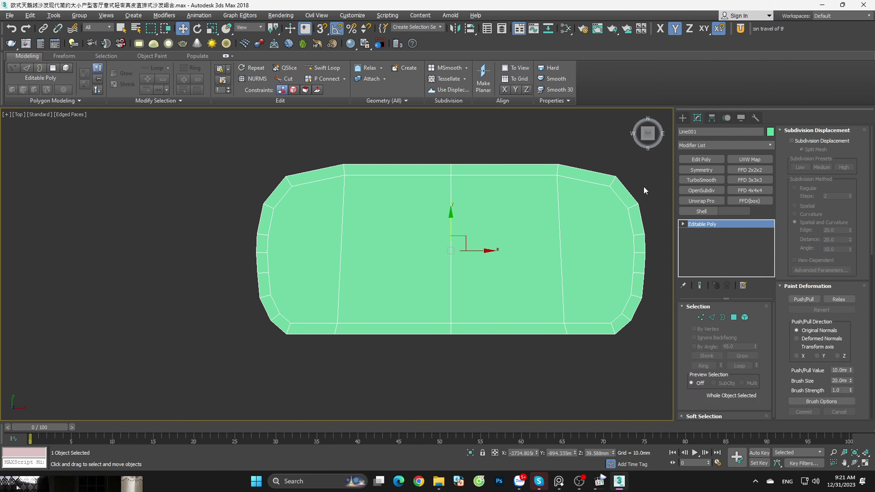
key("s")
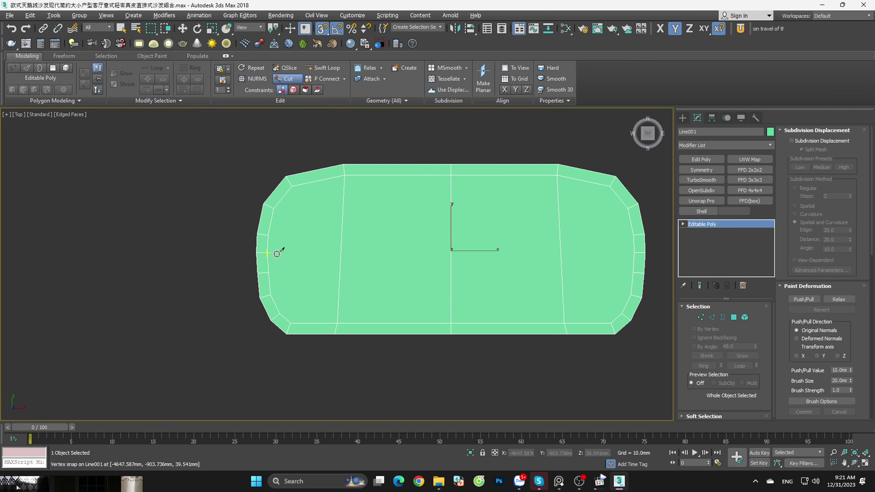
Step: Cut several horizontal edges across the cushion between its side vertices
left_click(632, 250)
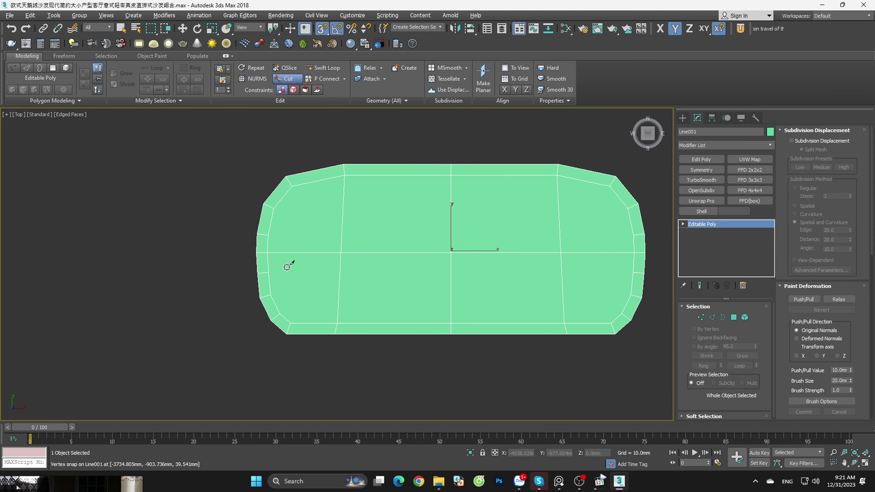
left_click(626, 276)
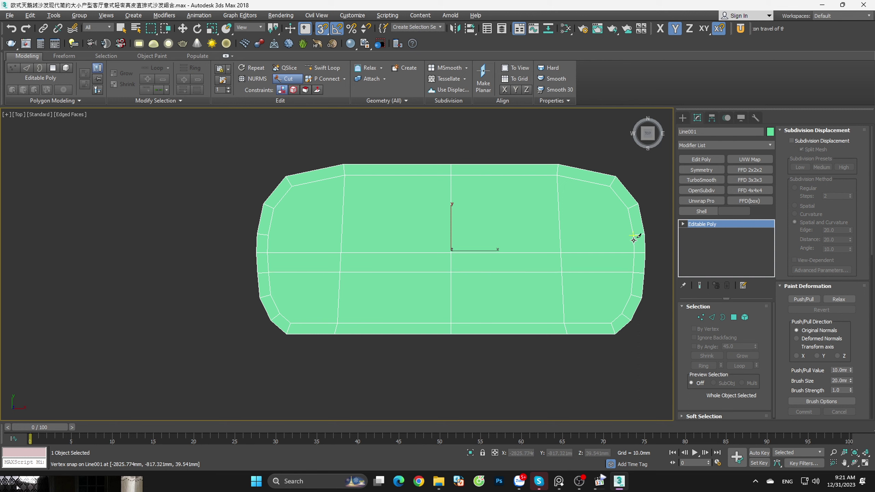
left_click(265, 235)
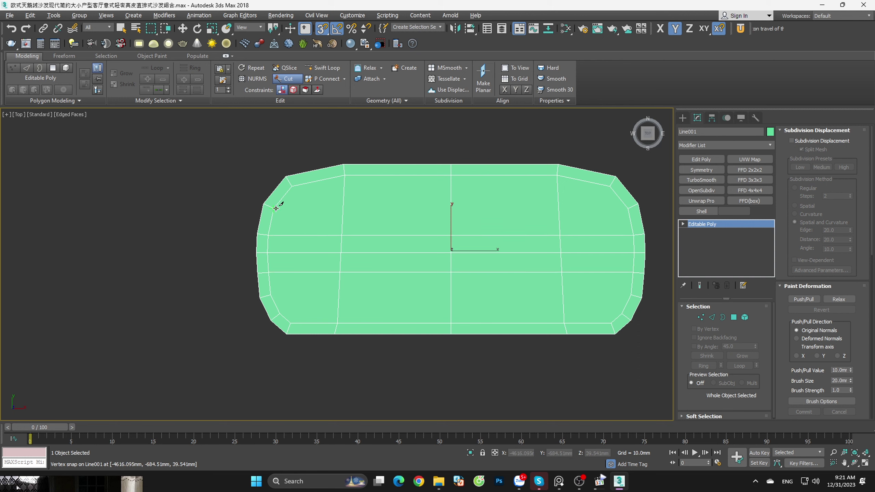
left_click(627, 209)
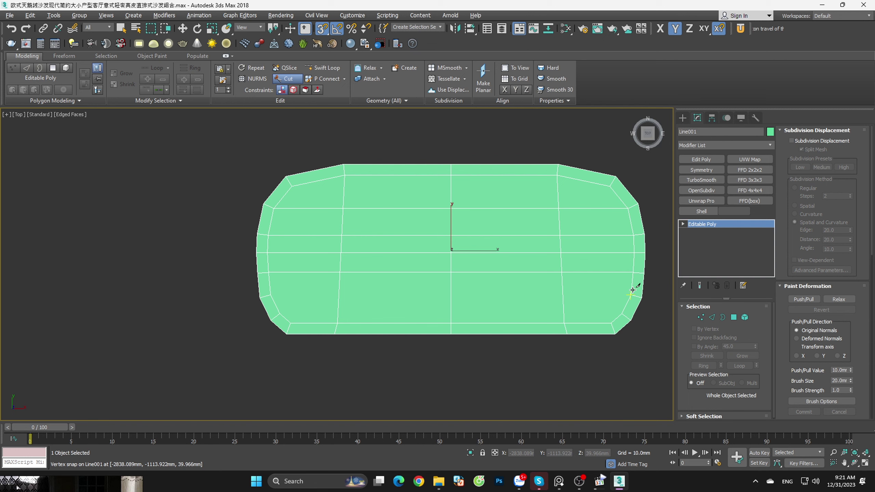
left_click(277, 295)
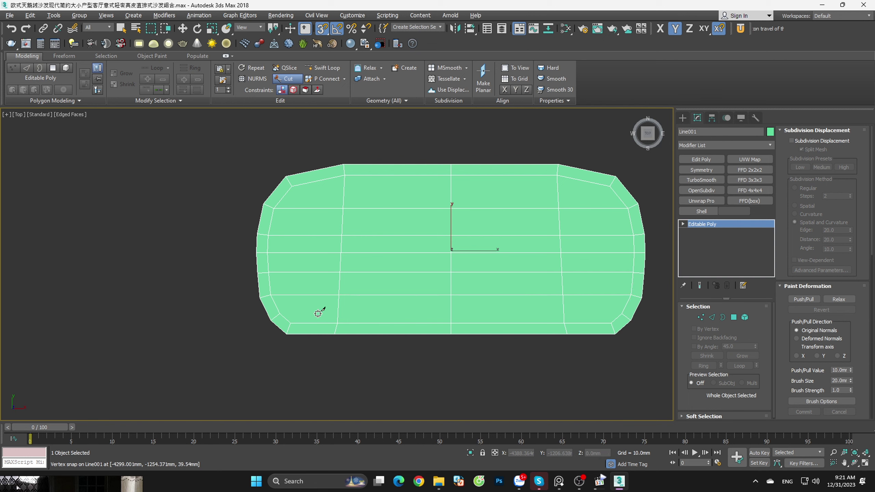
left_click(615, 312)
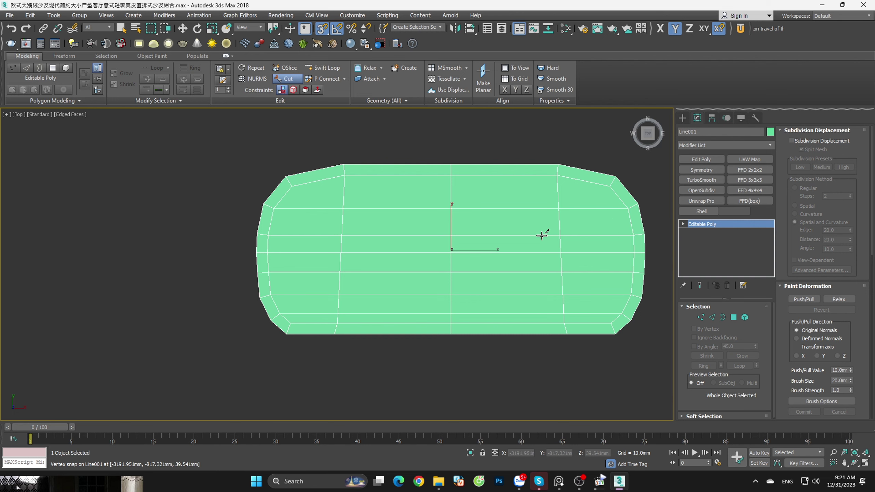
key("w")
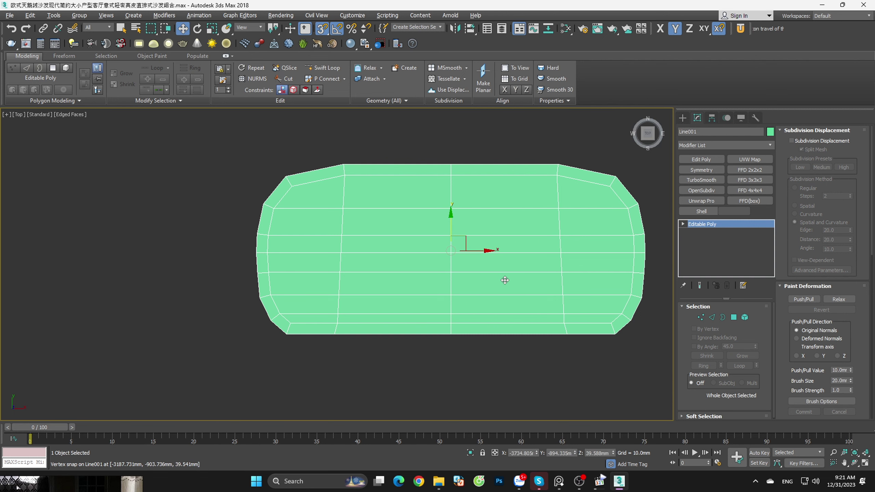
scroll(504, 281, "down", 3)
scroll(551, 371, "down", 3)
Step: Switch the viewport to a wireframe top view and clear the selection
middle_click_drag(566, 363, 354, 315)
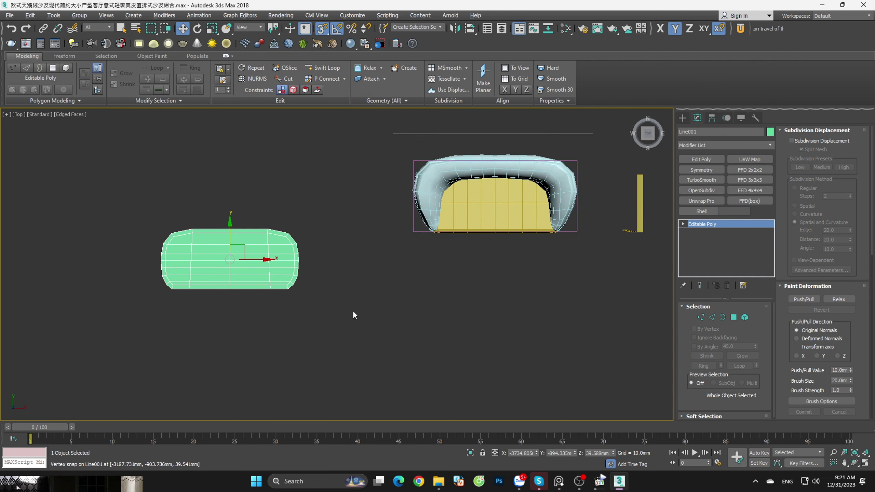
key("F3")
middle_click_drag(355, 260, 335, 290)
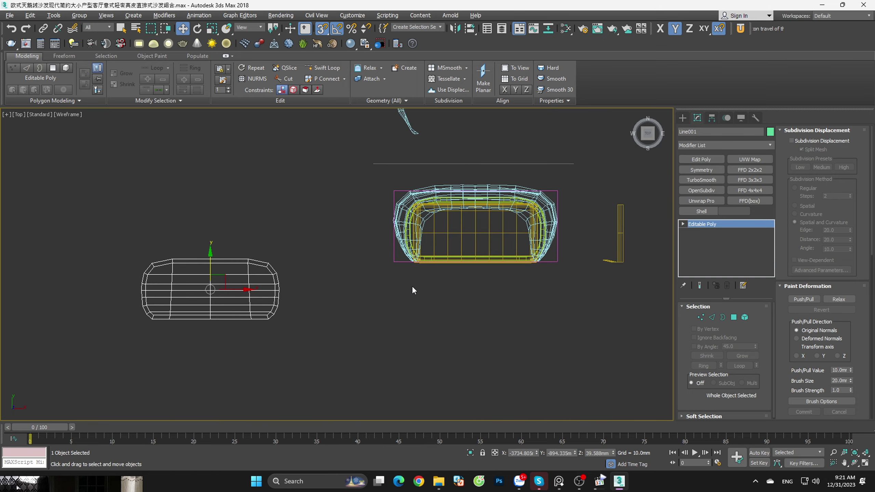
middle_click_drag(413, 290, 378, 285, "alt")
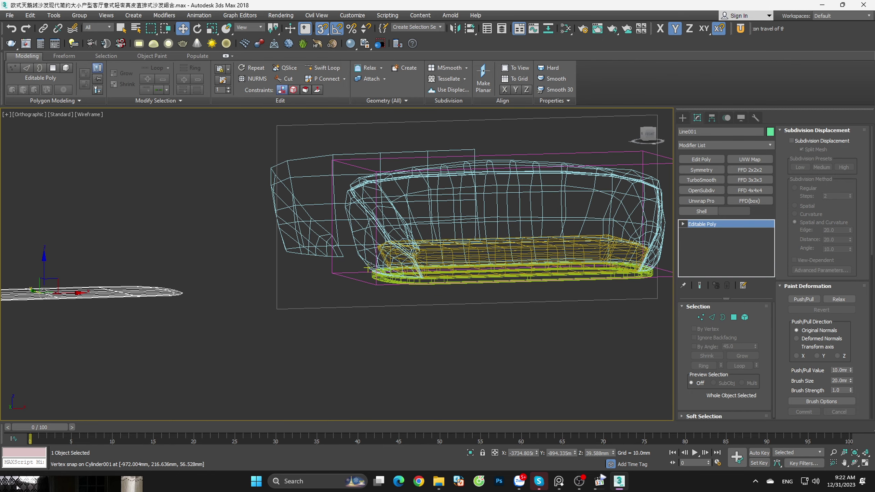
key("ctrl+a")
key("t")
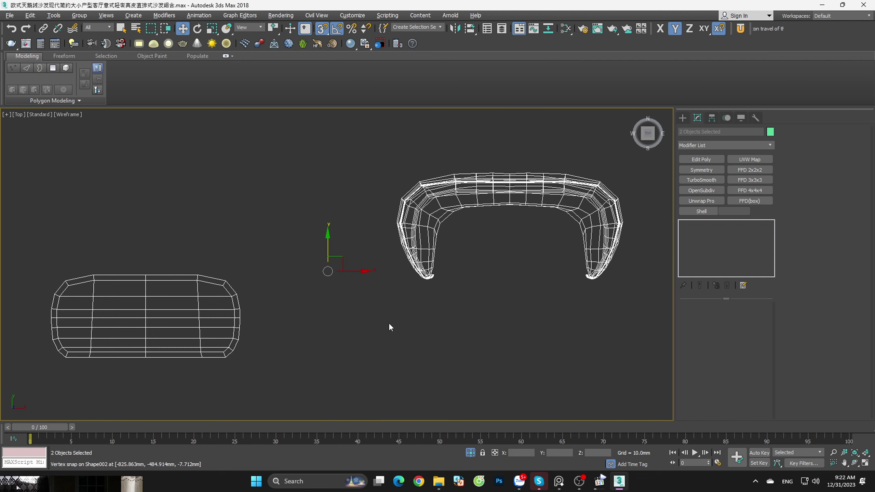
left_click(389, 326)
scroll(389, 327, "down", 3)
Step: Move the cushion into the U-shaped sofa back along X, then Y
left_click(268, 319)
key("F5")
left_click_drag(268, 318, 462, 270)
scroll(458, 291, "up", 2)
key("F6")
left_click_drag(444, 341, 440, 276)
scroll(446, 286, "up", 5)
mouse_move(440, 276)
middle_mouse_down("alt")
mouse_move(556, 304)
mouse_move(570, 252)
mouse_move(526, 292)
mouse_move(542, 317)
mouse_move(528, 279)
mouse_move(545, 310)
mouse_move(551, 297)
middle_mouse_up("alt")
key("F3")
Step: Add a Shell modifier to the cushion with 0 inner and 10mm outer thickness
left_click(712, 210)
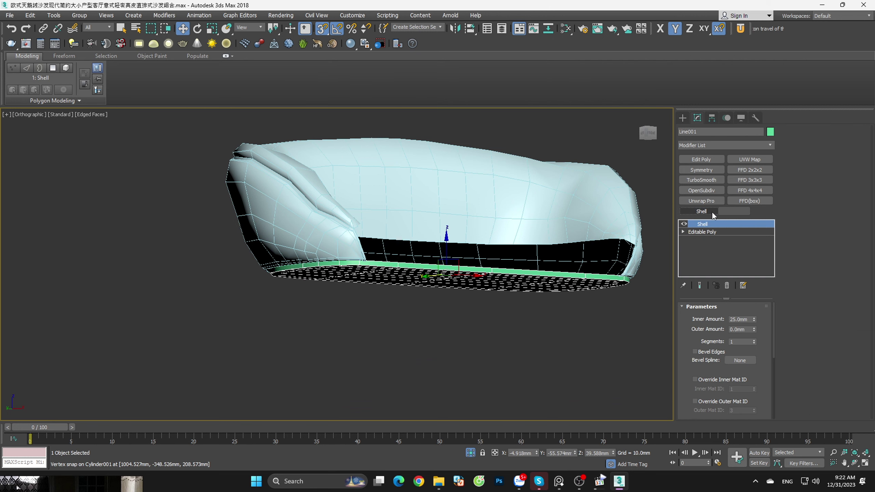
right_click(753, 319)
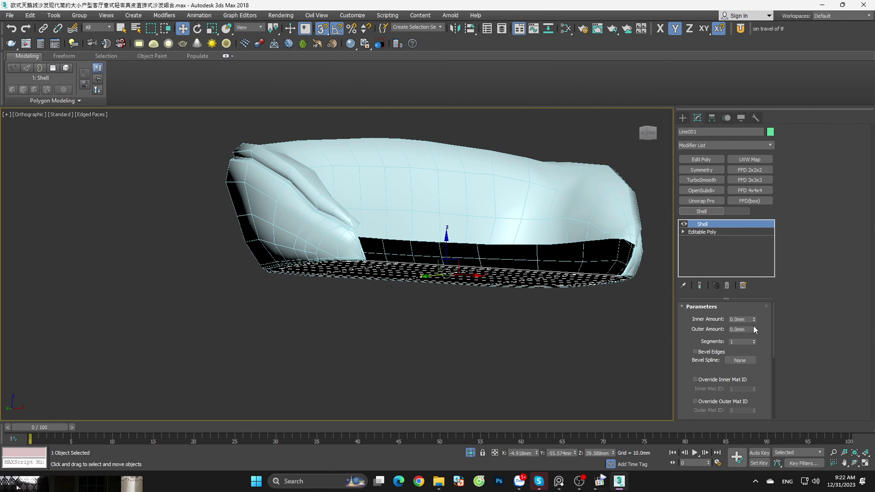
left_click_drag(754, 330, 753, 326)
left_click_drag(751, 269, 765, 19)
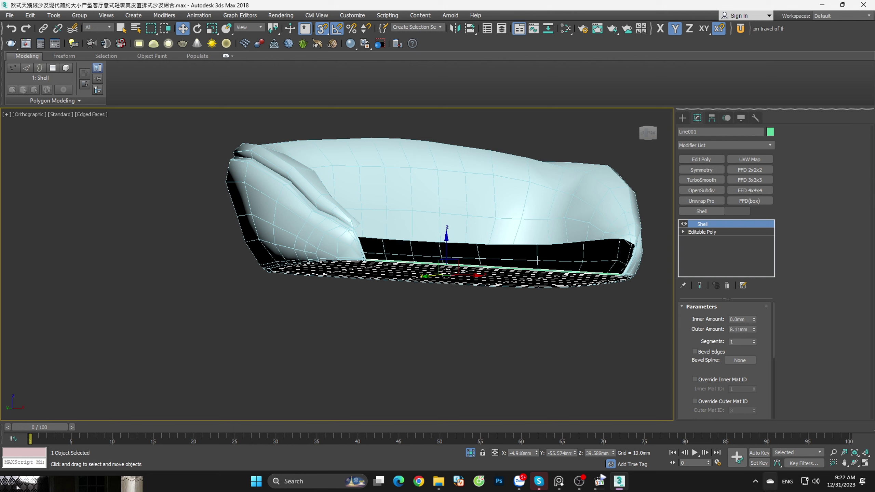
double_click(738, 328)
type("10")
key("Return")
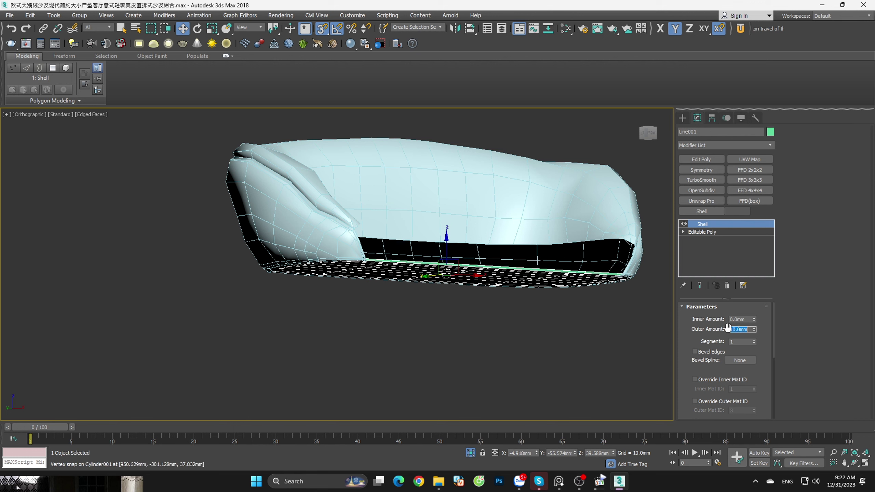
Step: Stack Edit Poly and OpenSubdiv on the cushion, discarding a trial Unwrap UVW
left_click(700, 159)
middle_click_drag(613, 319, 641, 275, "alt")
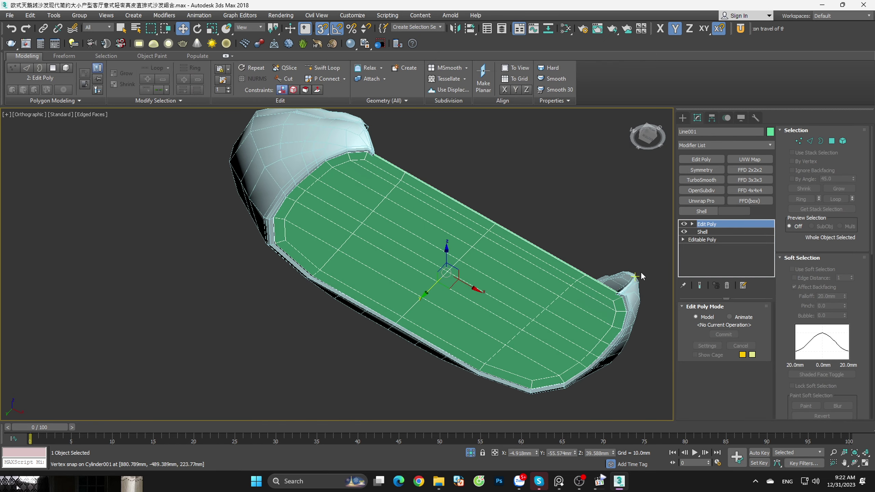
left_click(702, 200)
left_click(726, 285)
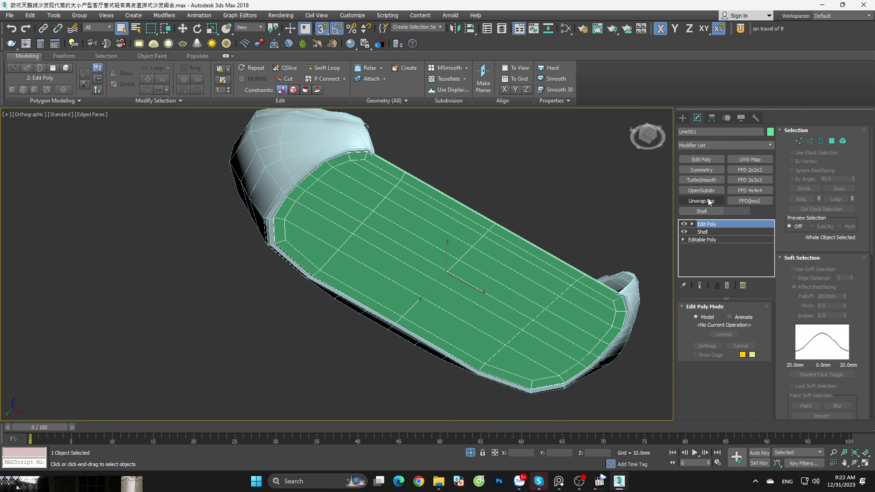
left_click(709, 191)
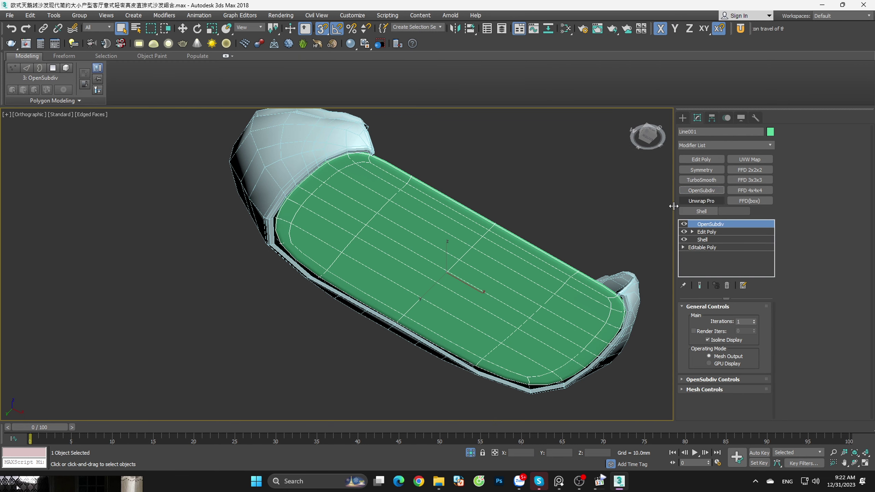
scroll(625, 212, "up", 3)
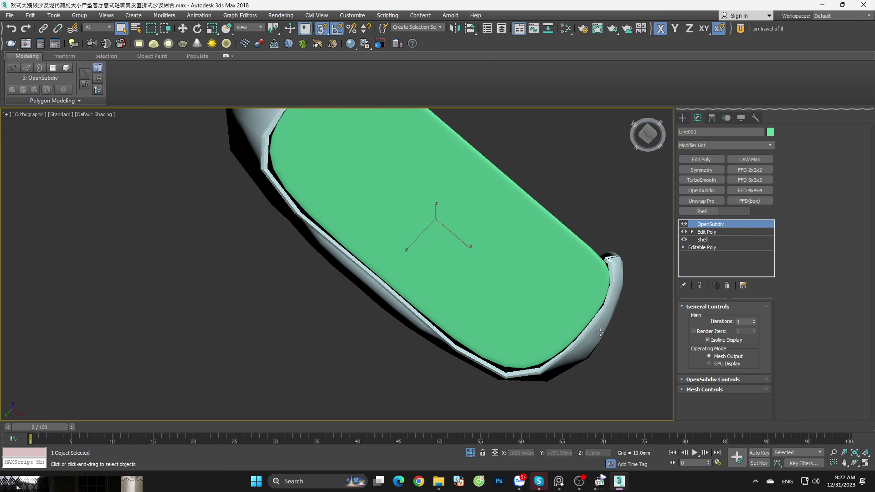
Step: Smooth Cylinder001 with OpenSubdiv and view the sofa with edged faces
left_click(482, 214)
left_click(705, 191)
key("F4")
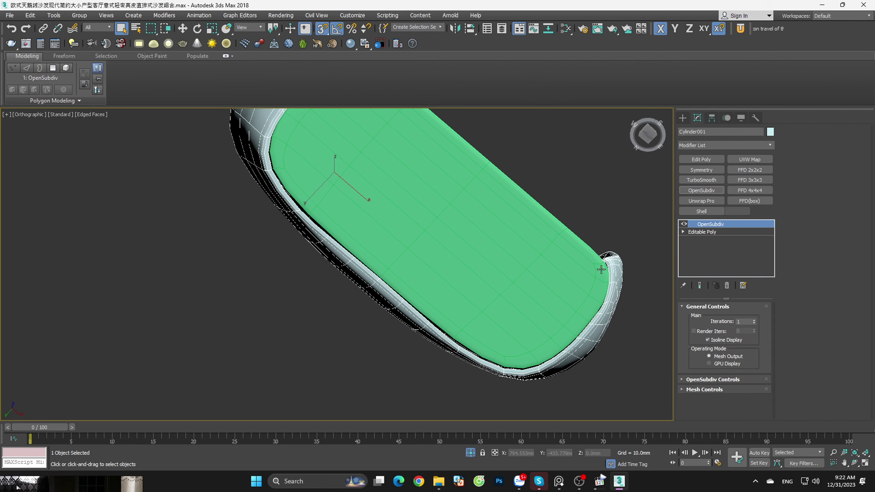
left_click(474, 447)
mouse_move(538, 312)
middle_mouse_down()
mouse_move(508, 334)
mouse_move(551, 380)
middle_mouse_up()
scroll(508, 334, "down", 5)
key("w")
left_click(574, 356)
Step: Isolate the sofa and select the inner cushion
left_click(499, 291)
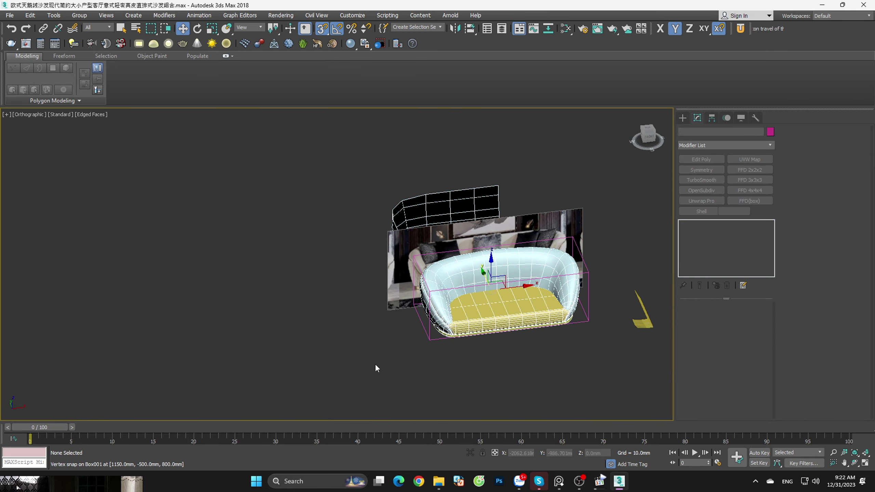
key("alt+q")
mouse_move(494, 343)
middle_mouse_down("alt")
mouse_move(539, 270)
mouse_move(516, 280)
middle_mouse_up("alt")
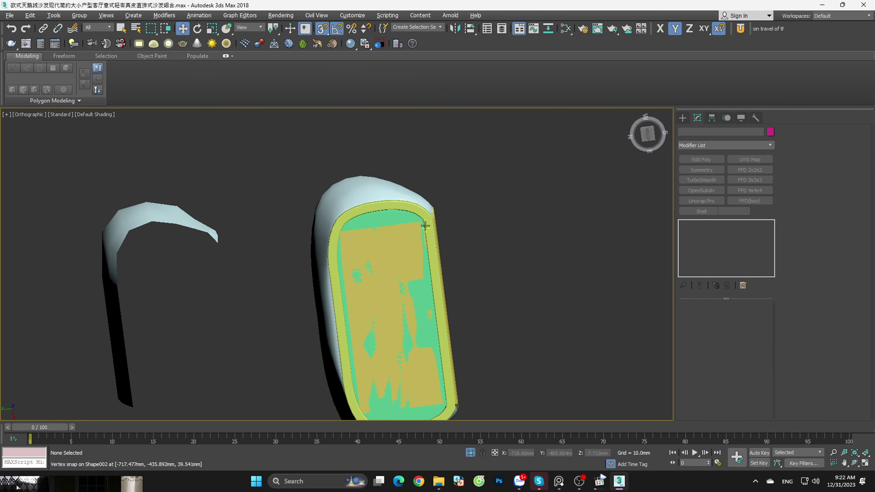
scroll(421, 226, "up", 3)
left_click(404, 221)
scroll(419, 238, "up", 2)
Step: Lower the inner cushion slightly so its surface no longer overlaps
middle_click_drag(419, 238, 418, 246, "alt")
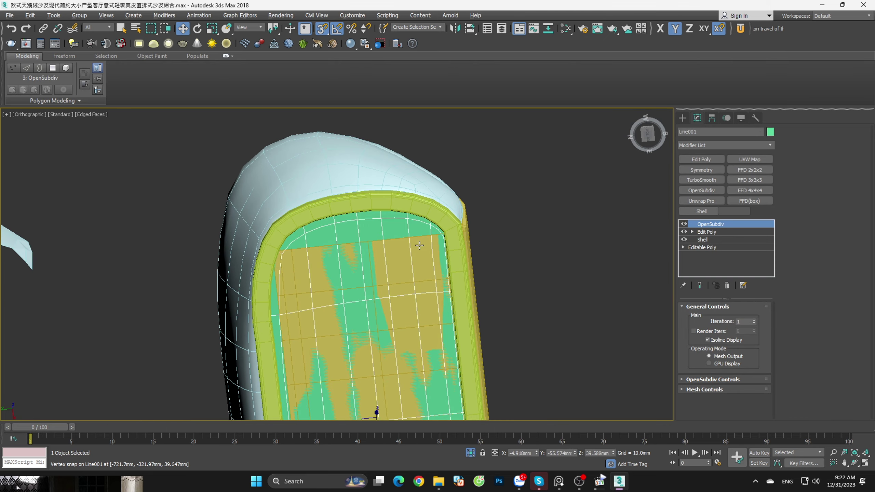
scroll(446, 258, "down", 3)
middle_click_drag(458, 326, 446, 342, "alt")
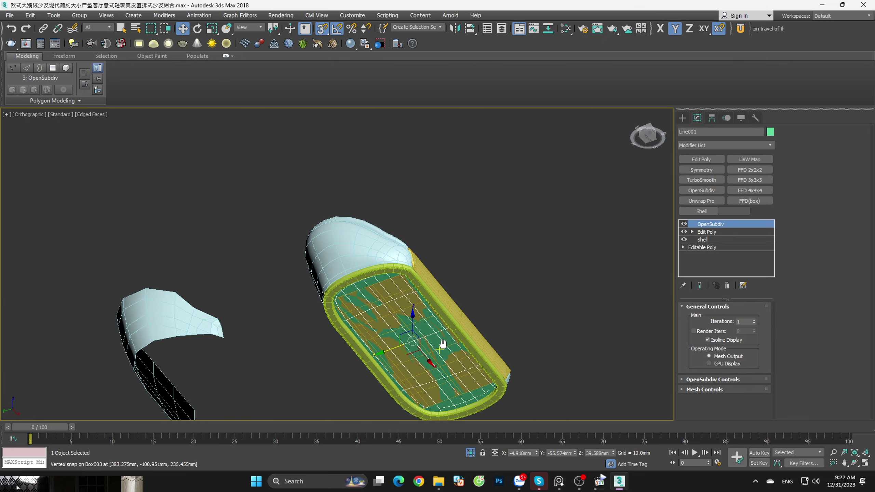
scroll(445, 341, "up", 3)
scroll(449, 223, "up", 2)
left_click_drag(450, 224, 449, 230)
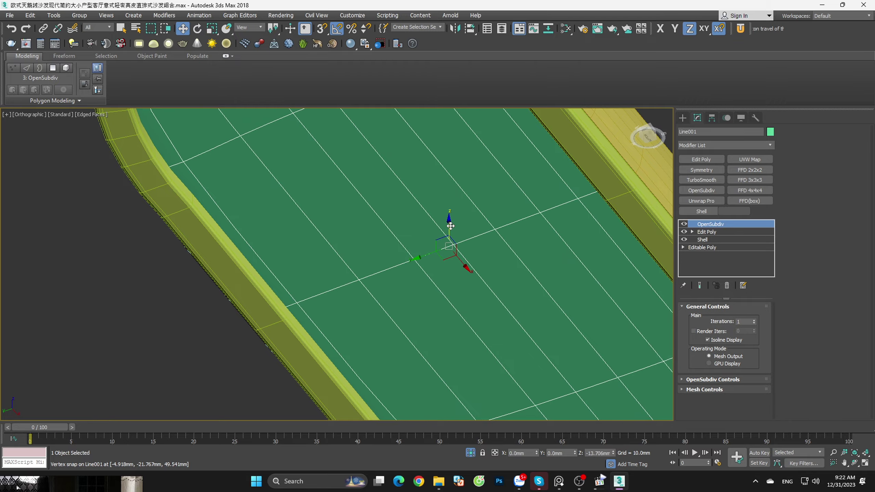
scroll(463, 231, "down", 3)
scroll(463, 232, "down", 2)
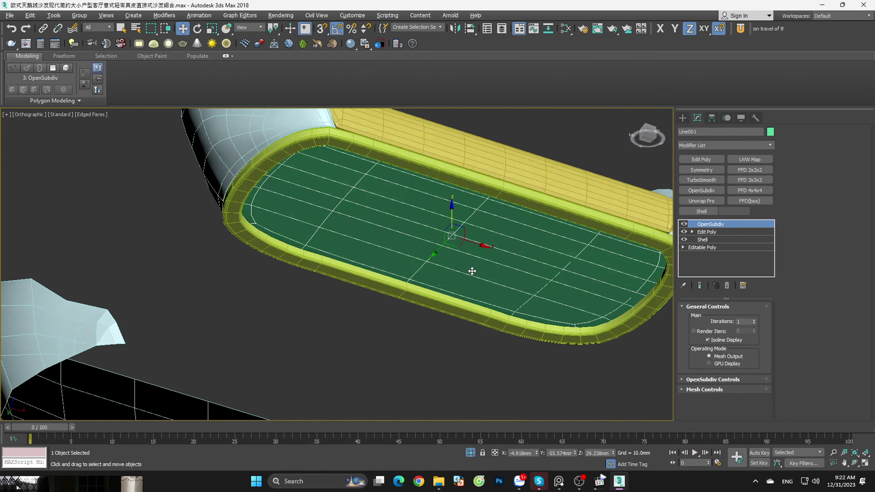
middle_click_drag(464, 232, 499, 367, "alt")
Step: Reframe the sofa and select the Box003 seat
left_click(499, 370)
scroll(511, 353, "down", 5)
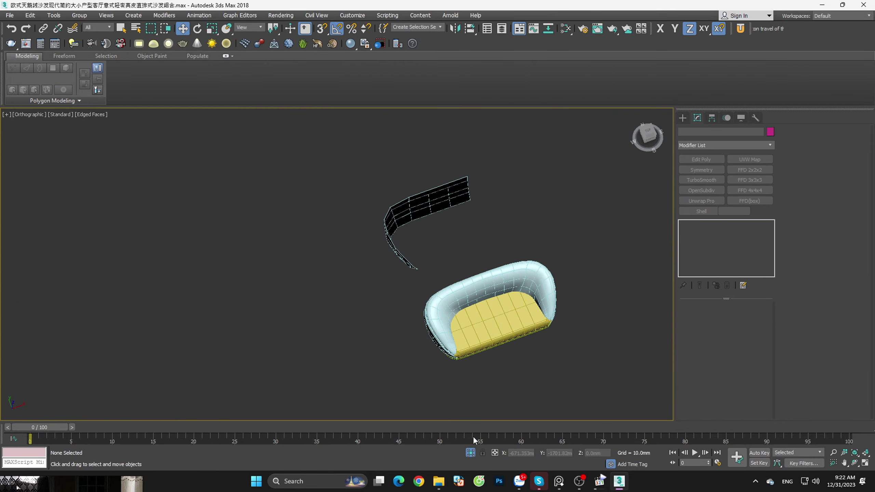
mouse_move(473, 436)
middle_mouse_down("alt")
mouse_move(520, 320)
mouse_move(512, 298)
middle_mouse_up("alt")
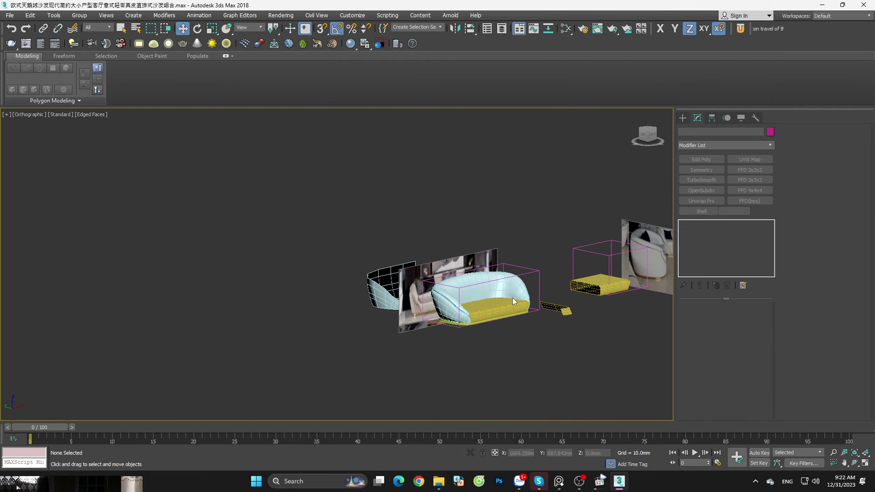
scroll(517, 321, "up", 2)
key("z")
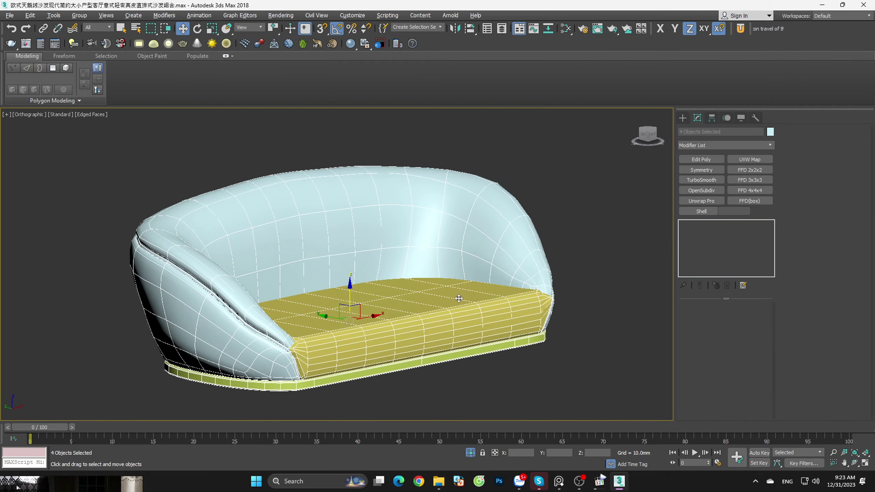
mouse_move(448, 241)
middle_mouse_down("alt")
mouse_move(497, 261)
mouse_move(511, 302)
mouse_move(580, 314)
mouse_move(592, 243)
middle_mouse_up("alt")
left_click(612, 245)
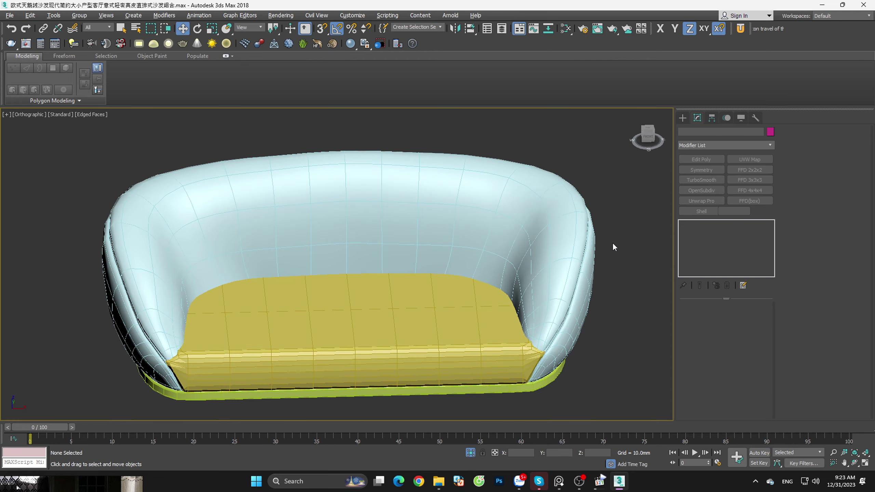
scroll(527, 346, "up", 5)
scroll(482, 342, "up", 3)
left_click(471, 339)
scroll(470, 351, "down", 3)
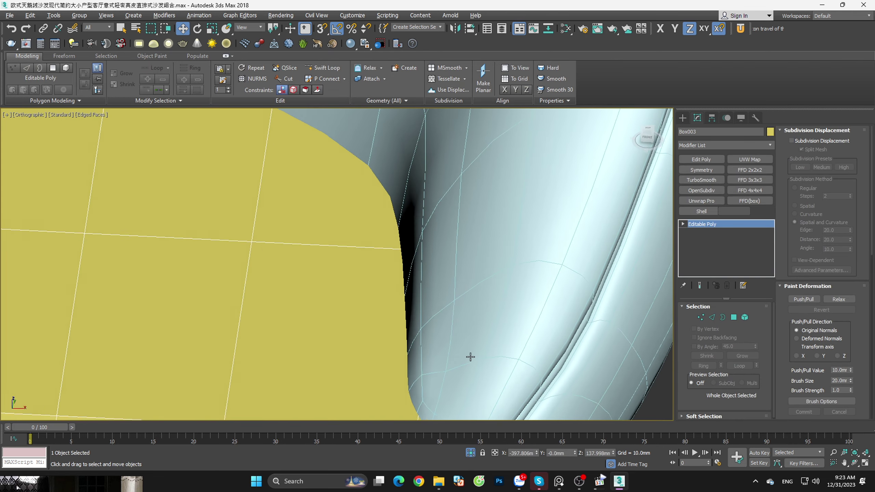
scroll(480, 342, "down", 3)
scroll(480, 342, "down", 2)
scroll(360, 323, "up", 1)
scroll(359, 323, "up", 4)
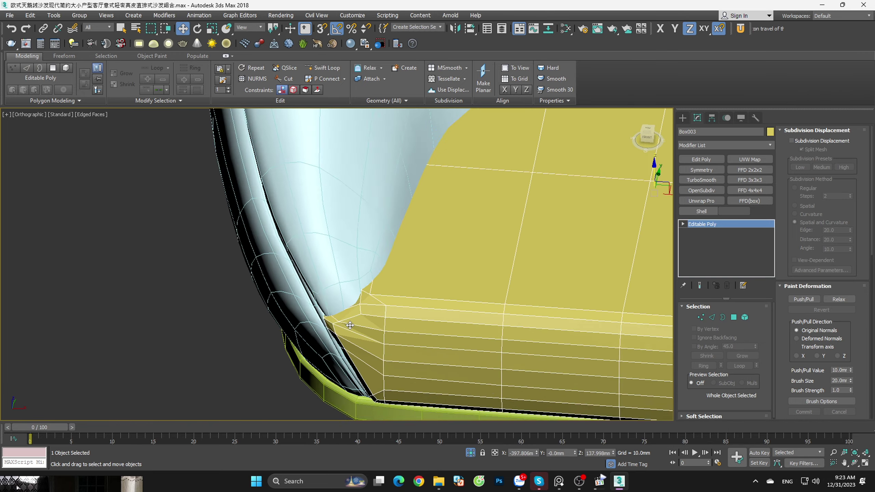
scroll(360, 323, "up", 2)
Step: Move the seat's left corner vertex along Z and X to meet the backrest
key("1")
left_click(366, 276)
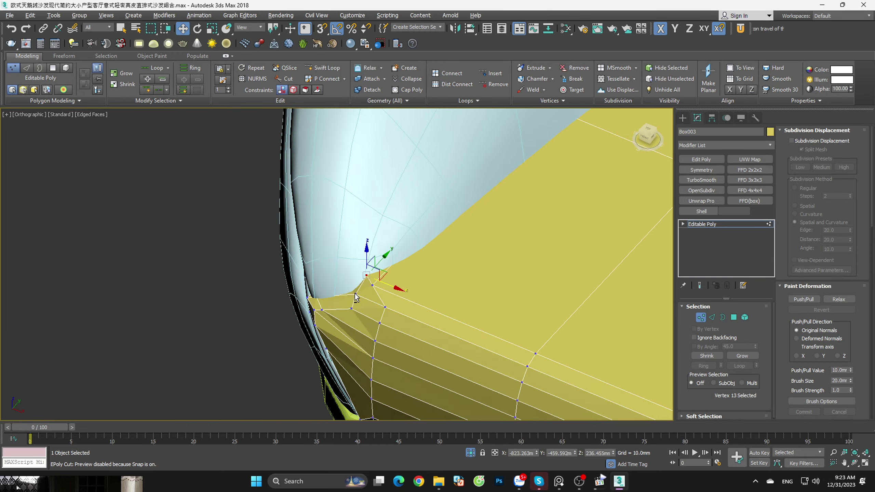
mouse_move(337, 284)
middle_mouse_down("alt")
mouse_move(378, 272)
mouse_move(397, 243)
mouse_move(358, 273)
mouse_move(360, 261)
middle_mouse_up("alt")
scroll(379, 273, "up", 2)
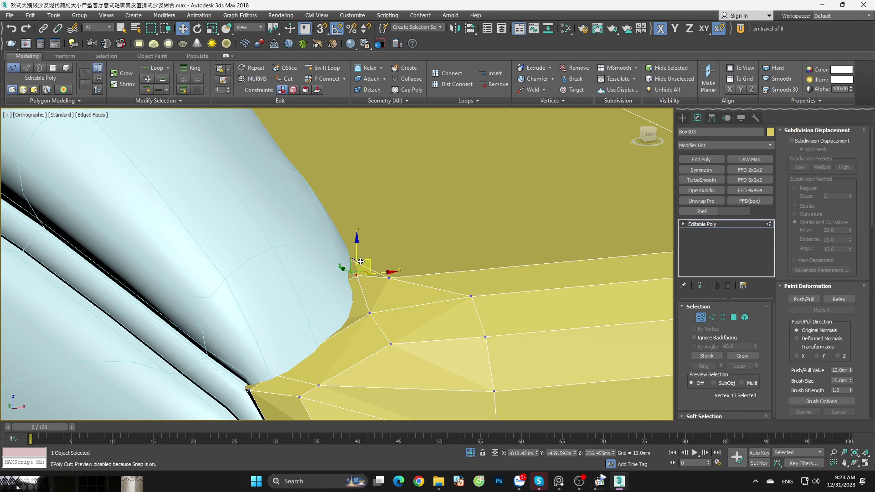
mouse_move(360, 261)
left_mouse_down()
mouse_move(358, 271)
mouse_move(362, 263)
left_mouse_up()
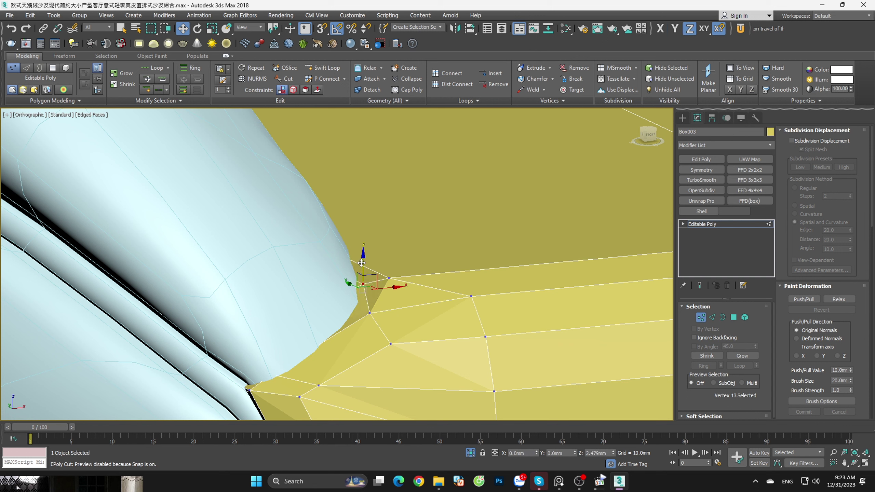
mouse_move(380, 286)
left_mouse_down()
mouse_move(373, 284)
mouse_move(376, 292)
left_mouse_up()
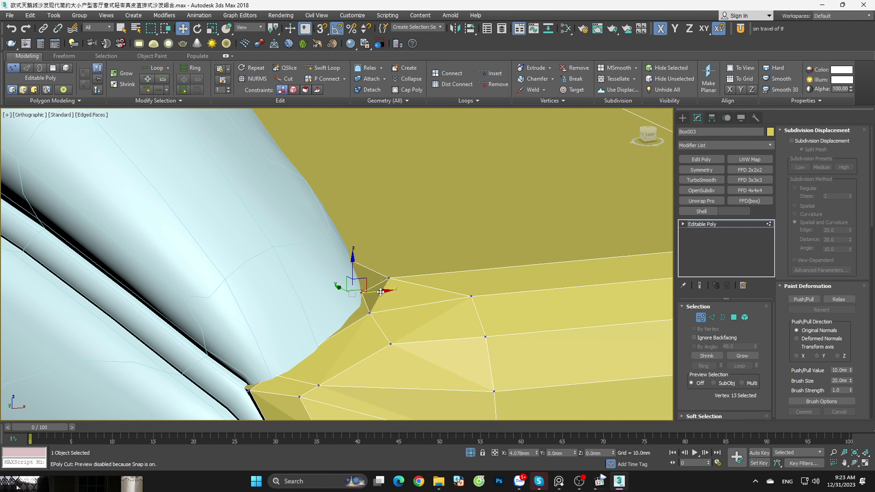
mouse_move(382, 292)
middle_mouse_down("alt")
mouse_move(384, 307)
mouse_move(361, 322)
middle_mouse_up("alt")
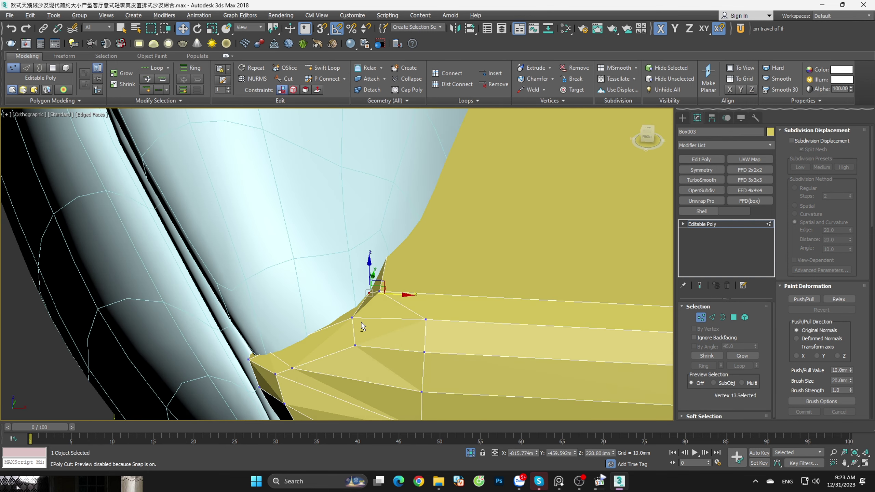
left_click_drag(373, 274, 376, 281)
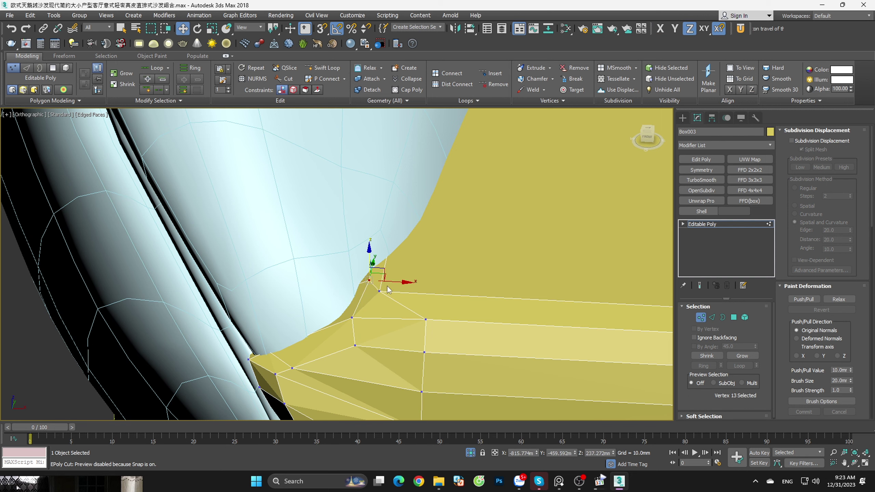
middle_click_drag(376, 282, 354, 261, "alt")
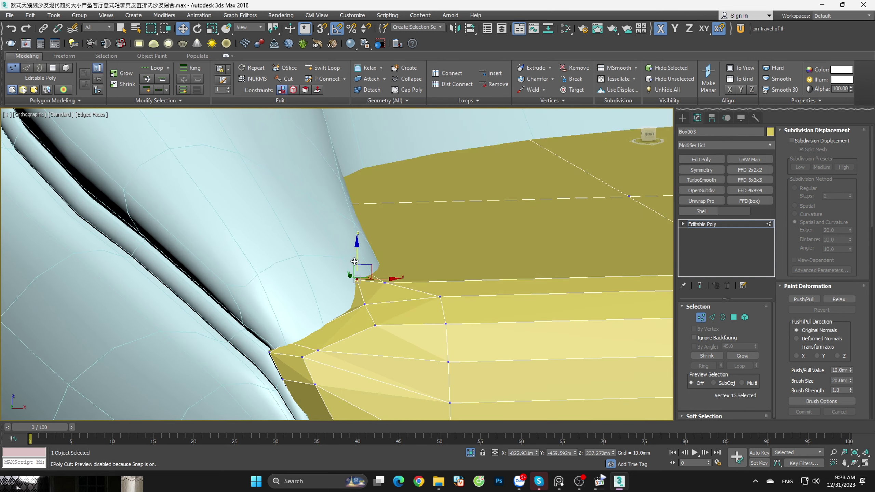
left_click_drag(394, 266, 400, 261)
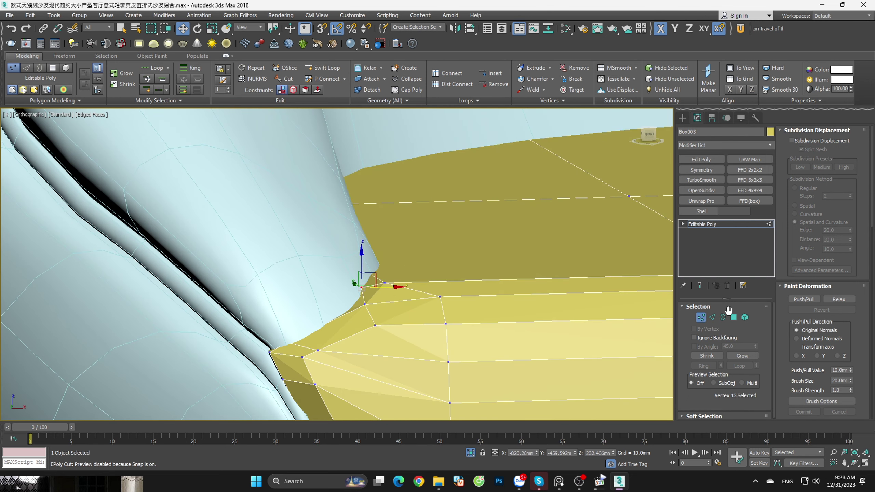
left_click(699, 316)
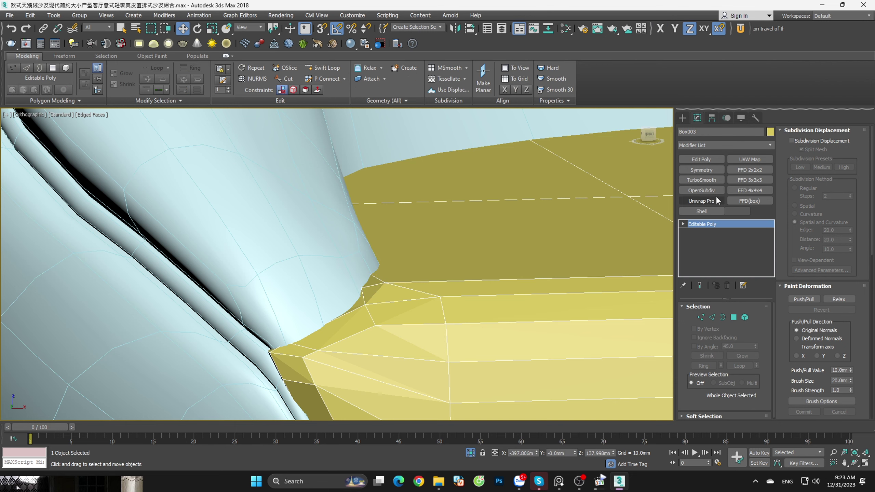
Step: Preview OpenSubdiv on the Box003 seat, then delete it from the stack
left_click(699, 192)
key("F4")
scroll(493, 244, "down", 5)
scroll(464, 328, "up", 2)
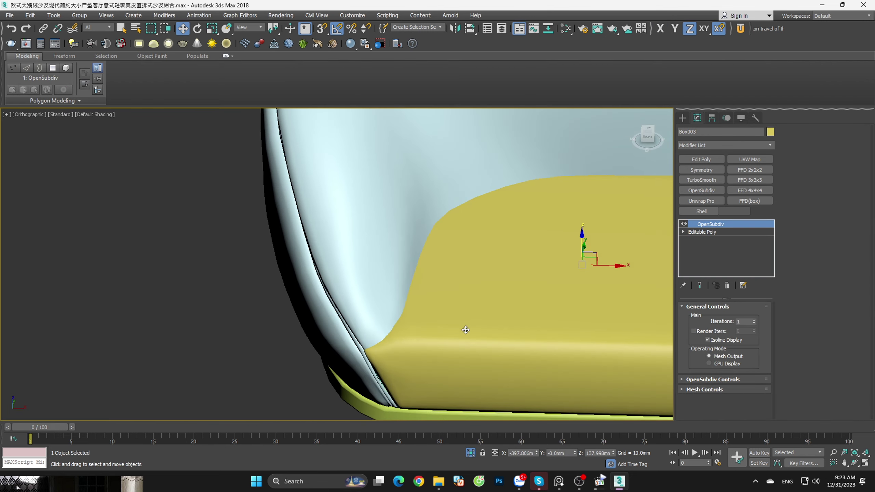
scroll(466, 326, "down", 2)
mouse_move(467, 326)
middle_mouse_down("alt")
mouse_move(468, 295)
mouse_move(492, 351)
mouse_move(510, 342)
middle_mouse_up("alt")
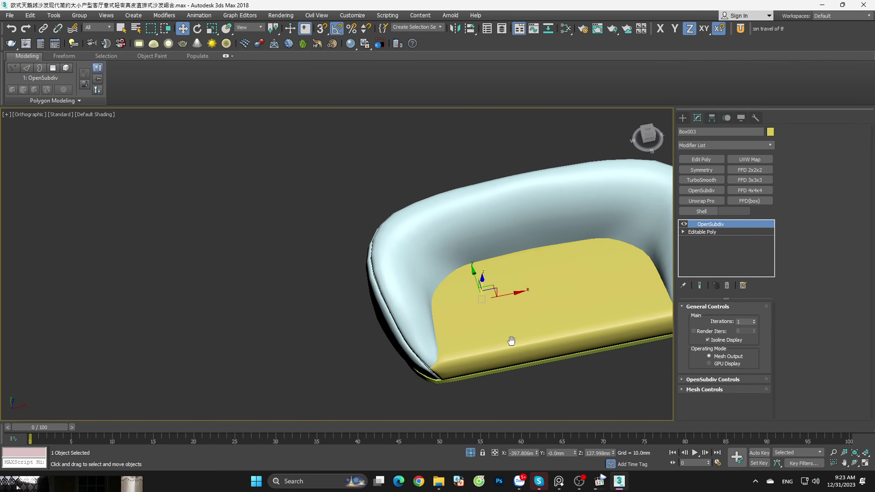
left_click(726, 284)
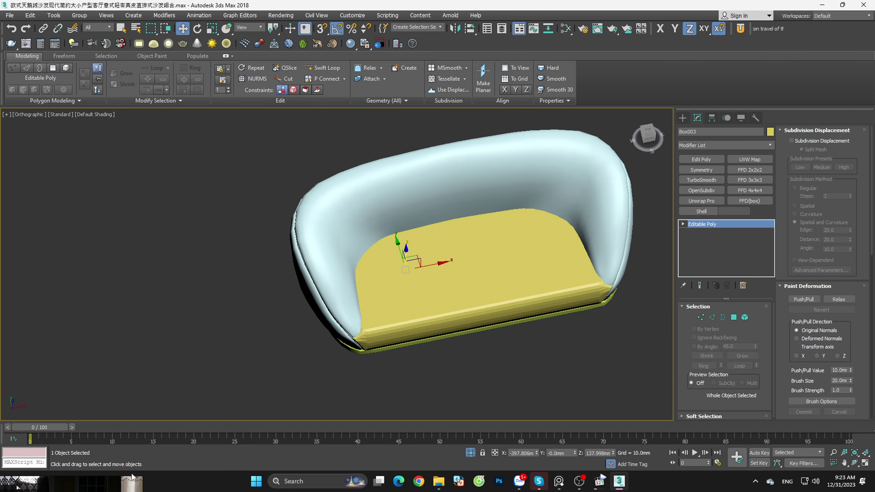
Step: Place the white-sofa reference photo beside the viewport and show edged faces
left_click(13, 479)
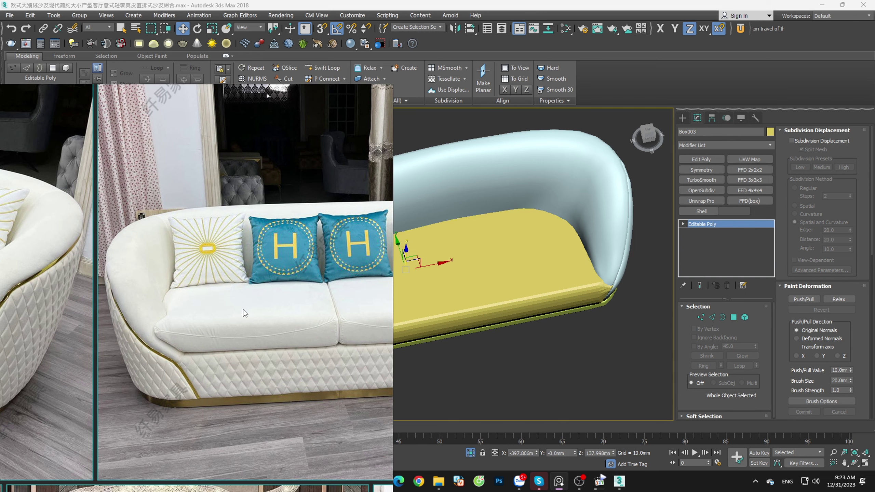
left_click_drag(243, 310, 70, 281)
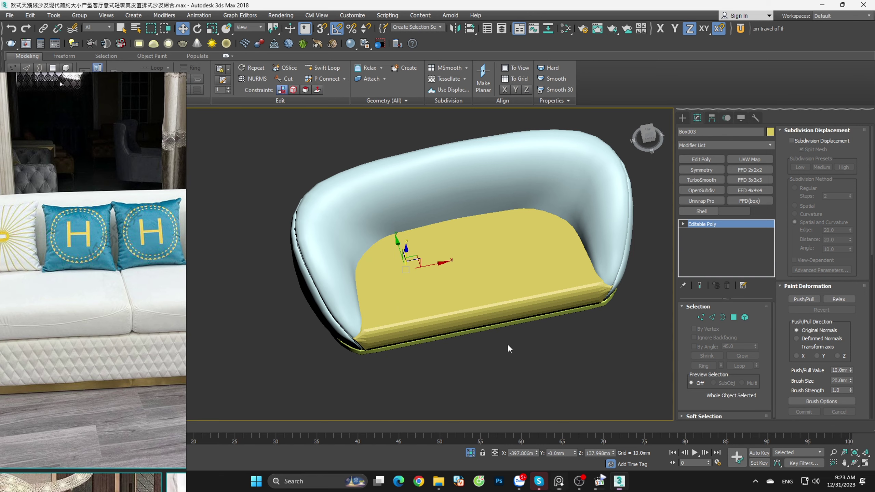
key("F4")
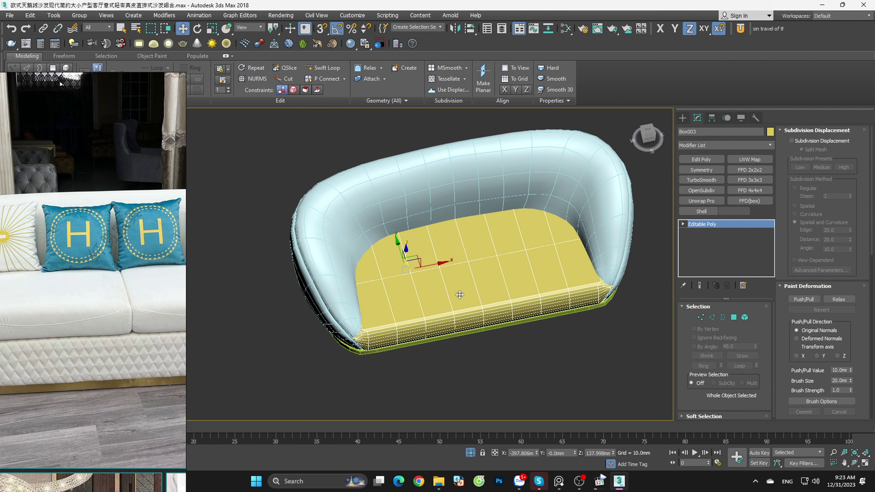
left_click(468, 173)
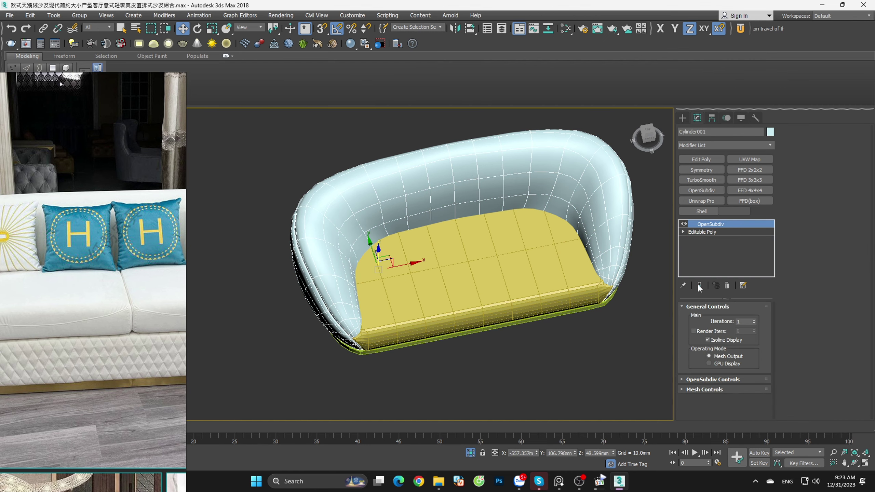
Step: Remove the backrest's subdivision smoothing and move its top row of vertices along Y
left_click(727, 285)
key("1")
scroll(457, 150, "up", 5)
left_click(443, 204)
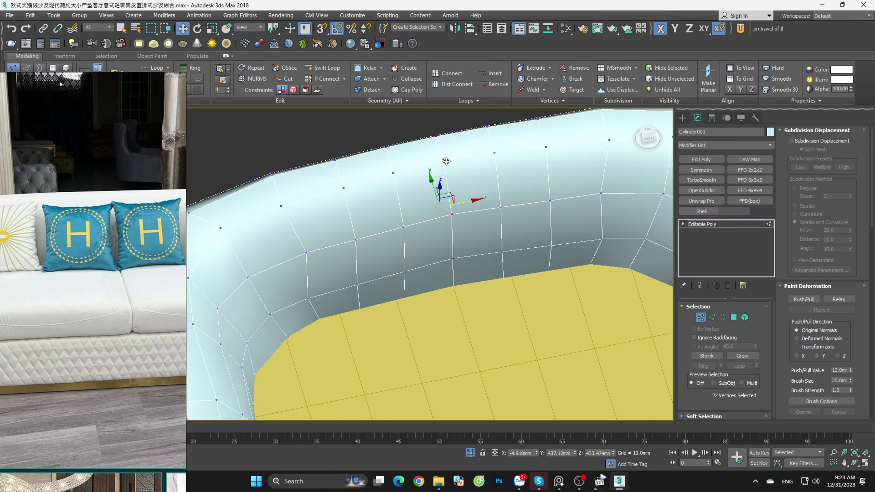
mouse_move(477, 205)
middle_mouse_down()
mouse_move(477, 158)
mouse_move(513, 137)
middle_mouse_up()
left_click_drag(427, 160, 439, 177)
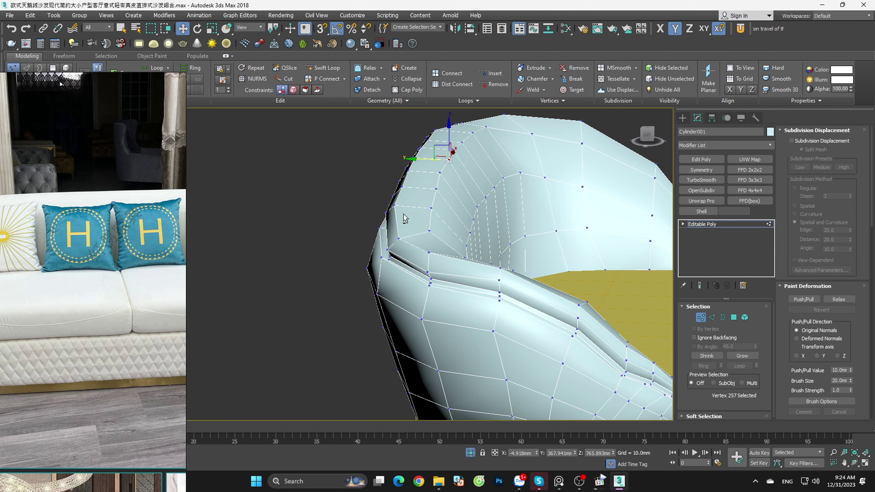
Step: Orbit to a front view and inspect the backrest's open border edges
mouse_move(404, 215)
middle_mouse_down("alt")
mouse_move(484, 182)
mouse_move(475, 217)
mouse_move(492, 205)
mouse_move(446, 166)
middle_mouse_up("alt")
scroll(446, 165, "up", 3)
scroll(446, 165, "up", 3)
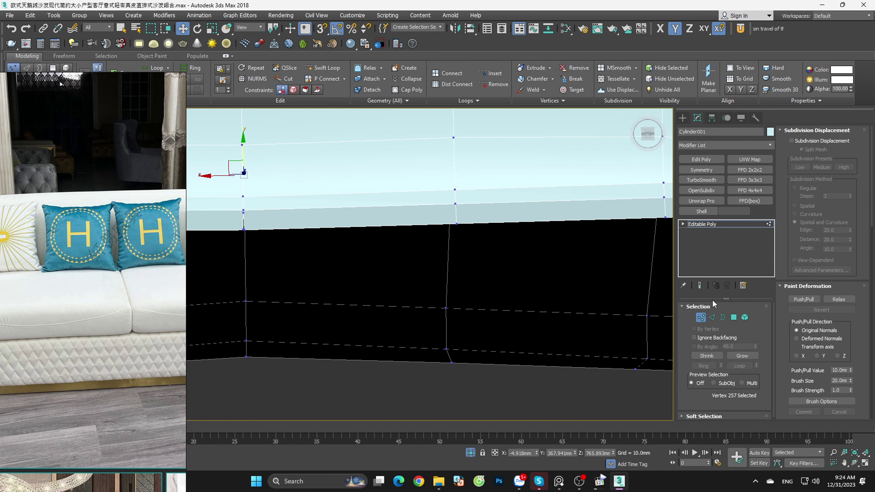
left_click(722, 318)
scroll(512, 253, "down", 4)
scroll(465, 248, "up", 3)
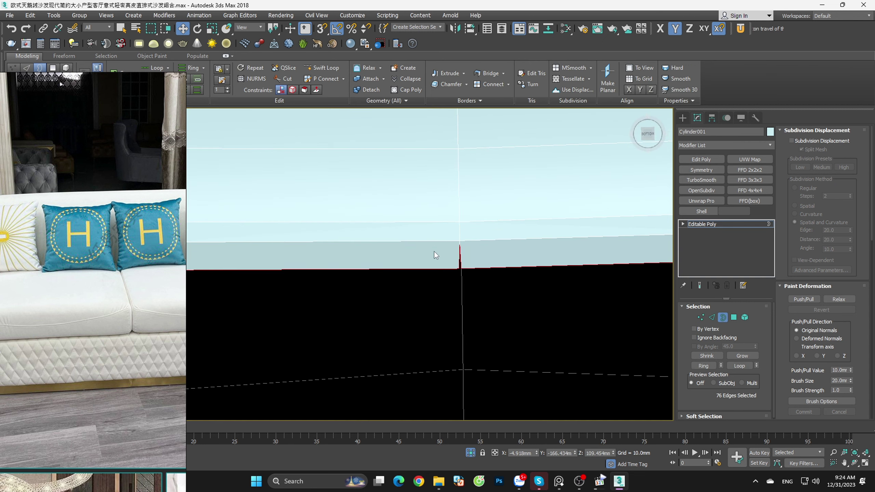
scroll(447, 262, "up", 2)
Step: Delete the extra vertices causing the sliver spike on the underside seam
key("1")
scroll(468, 268, "up", 2)
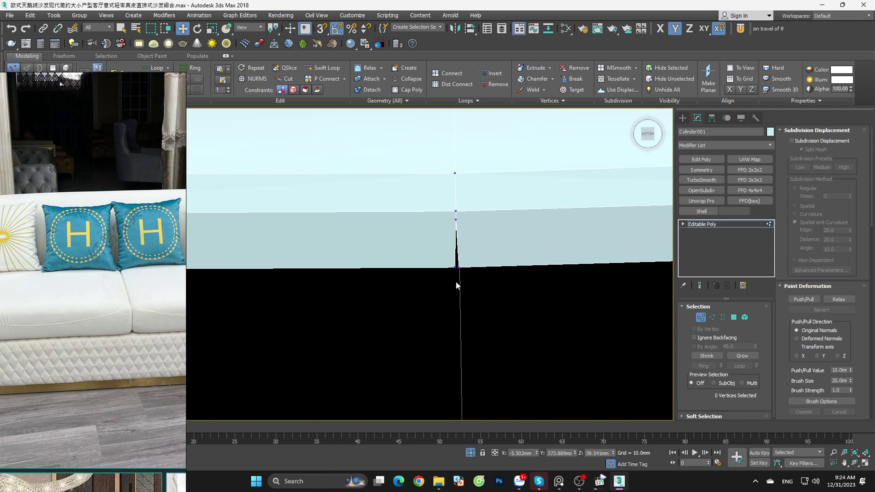
left_click(459, 272)
key("BackSpace")
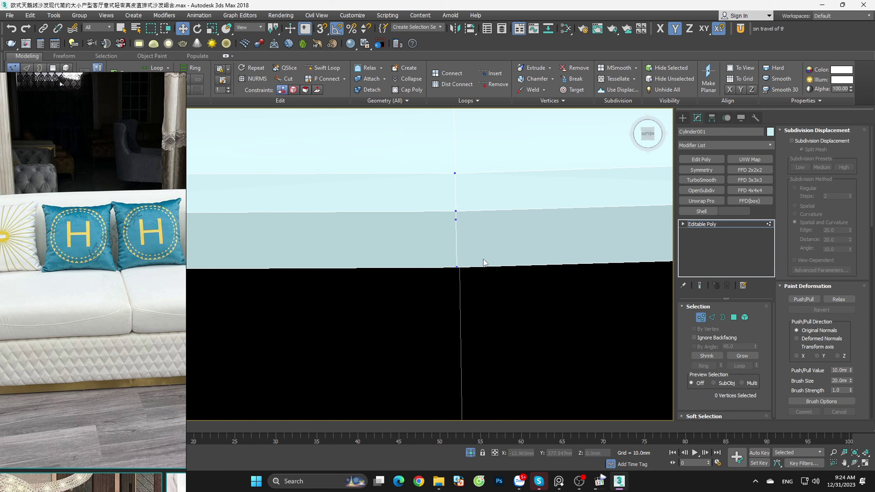
left_click(455, 212)
left_click(479, 239)
scroll(617, 310, "down", 2)
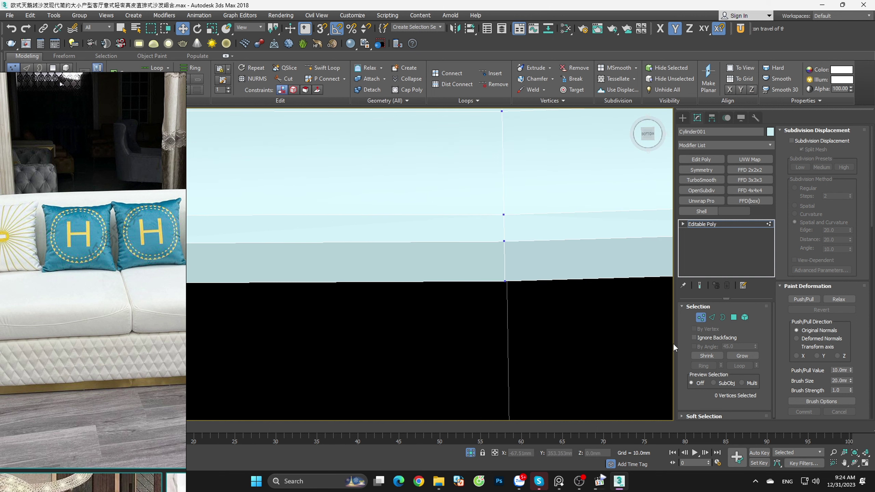
Step: Reselect the open border edges, view the whole shell, and return to object level
left_click(723, 318)
scroll(509, 316, "down", 2)
scroll(508, 316, "down", 2)
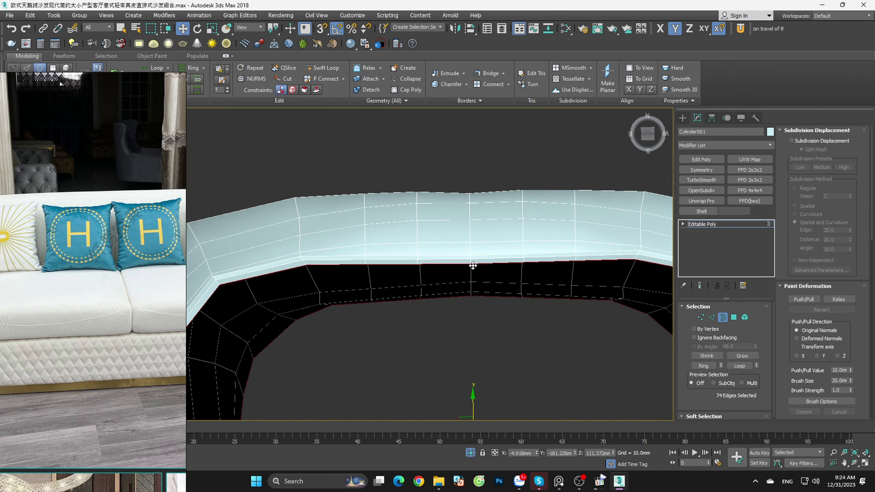
scroll(508, 316, "down", 2)
mouse_move(509, 316)
middle_mouse_down("alt")
mouse_move(404, 384)
mouse_move(489, 375)
middle_mouse_up("alt")
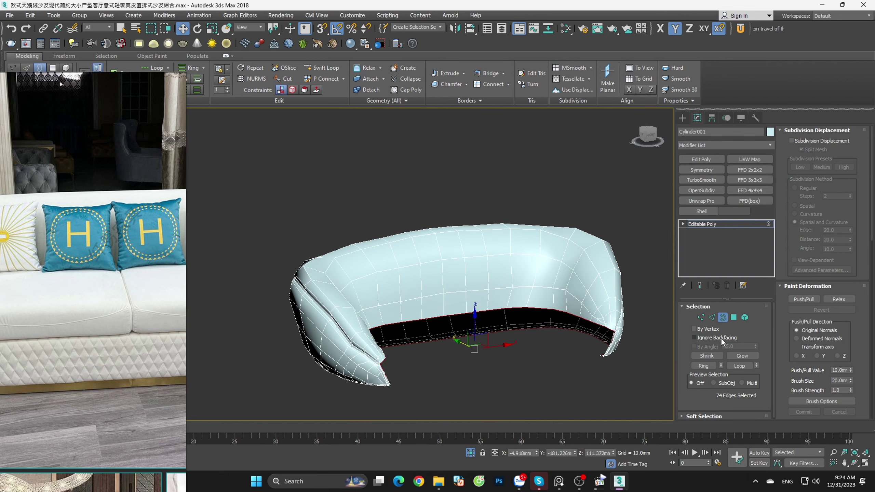
left_click(722, 320)
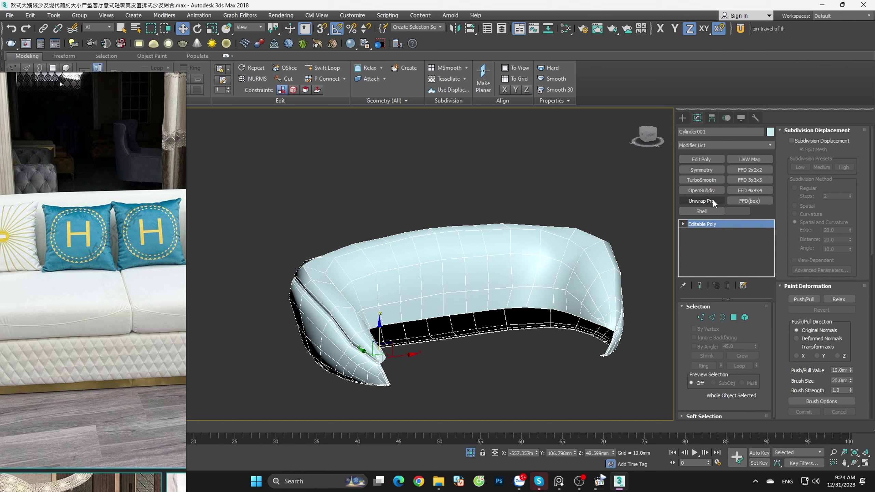
Step: Add Unwrap Pro to the sofa shell and switch to edge selection with nothing selected
left_click(712, 200)
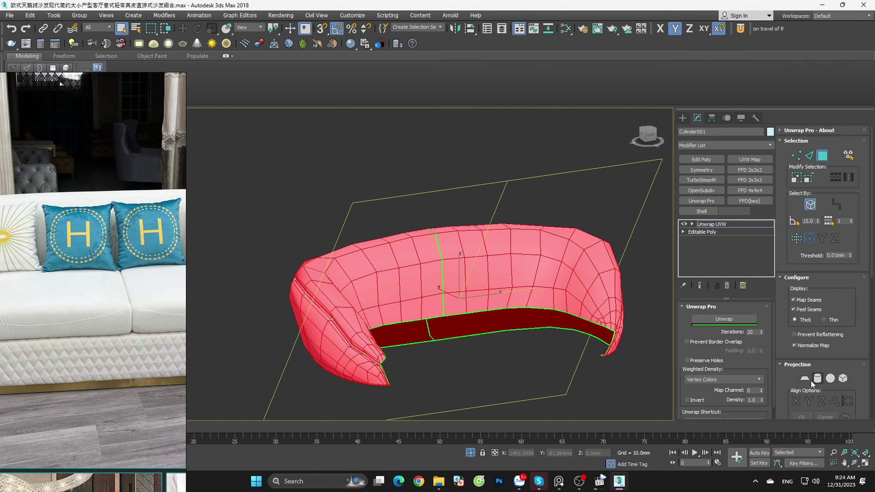
key("2")
scroll(406, 309, "up", 5)
scroll(406, 310, "up", 5)
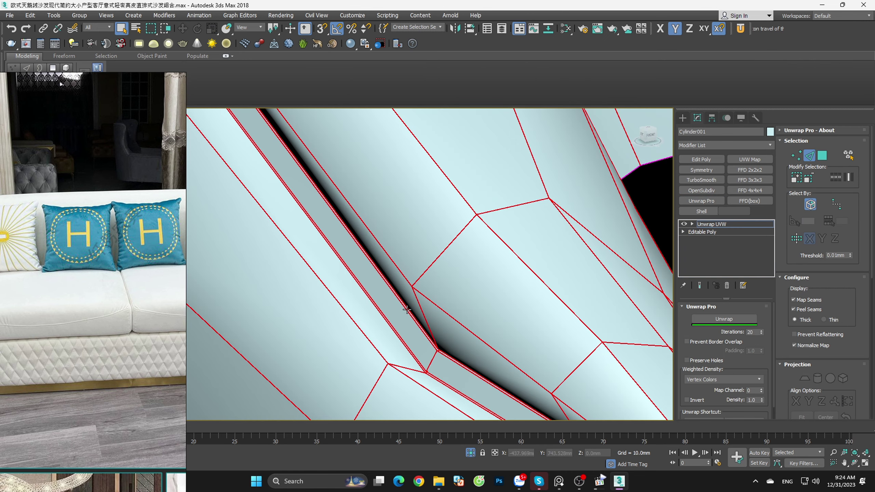
scroll(406, 309, "down", 8)
left_click(512, 352)
scroll(449, 334, "down", 2)
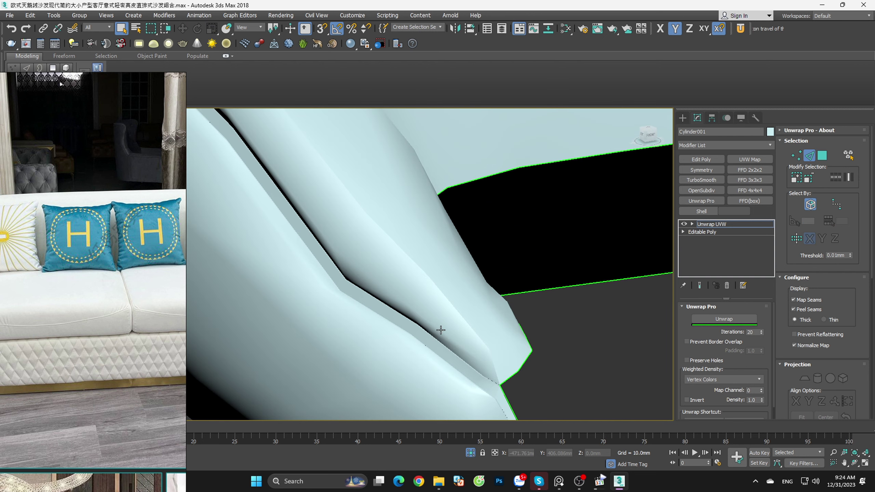
scroll(439, 332, "down", 4)
middle_click_drag(469, 347, 469, 325, "alt")
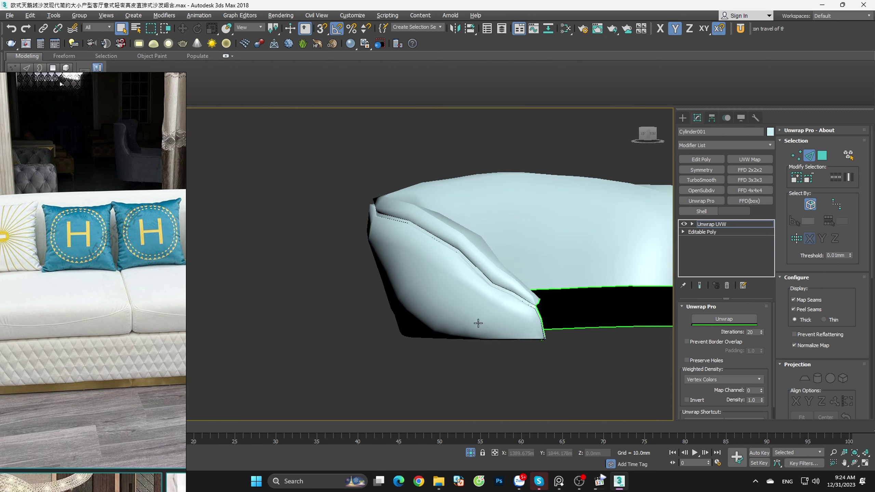
scroll(493, 310, "up", 3)
scroll(507, 293, "up", 3)
scroll(502, 279, "up", 3)
scroll(502, 279, "up", 2)
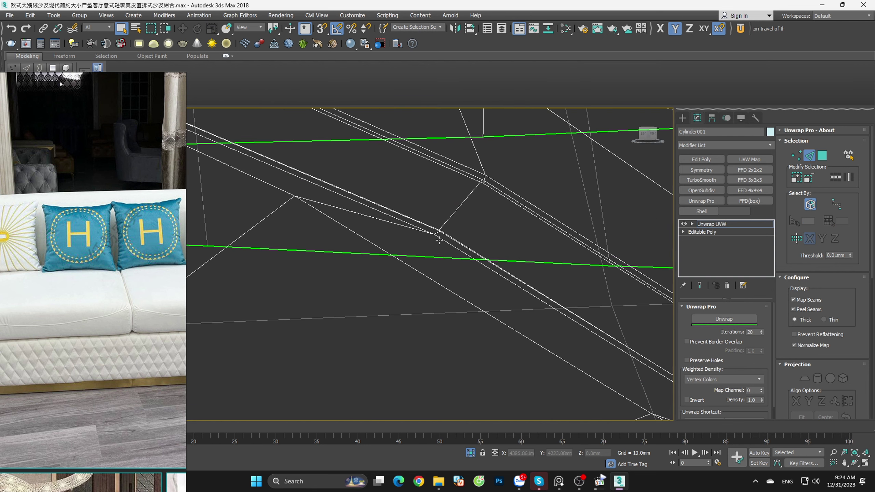
scroll(489, 282, "up", 2)
Step: Pick a long seam edge along the arm crease of the sofa shell
left_click(482, 280)
scroll(474, 289, "down", 2)
scroll(477, 292, "down", 2)
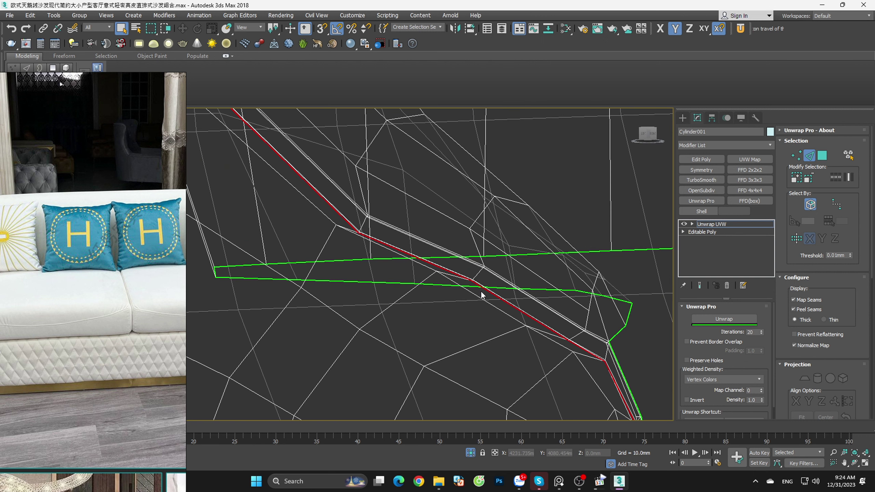
scroll(482, 295, "down", 3)
scroll(488, 302, "down", 2)
scroll(431, 299, "up", 2)
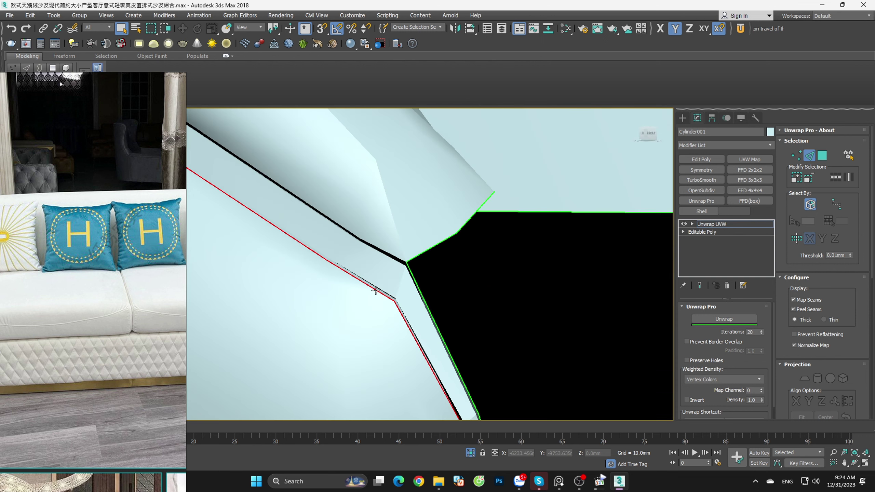
scroll(413, 304, "up", 2)
scroll(410, 309, "up", 2)
scroll(407, 311, "up", 2)
scroll(408, 311, "down", 3)
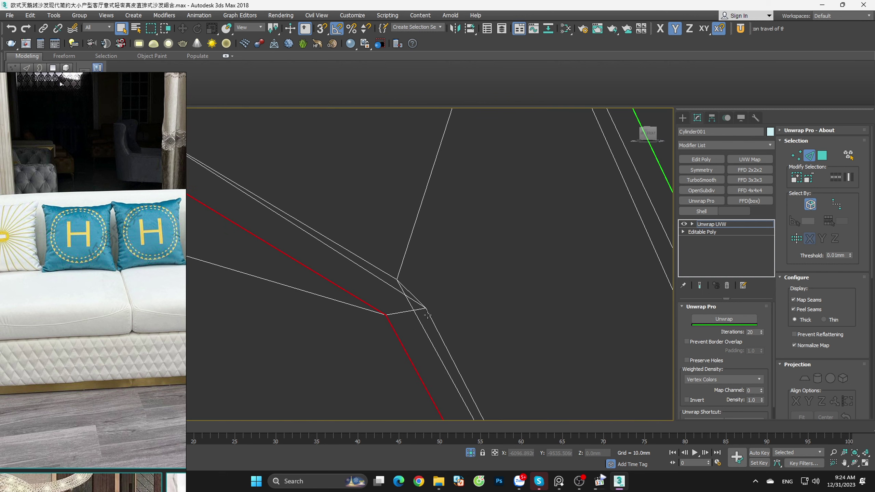
scroll(480, 308, "up", 2)
scroll(480, 308, "down", 4)
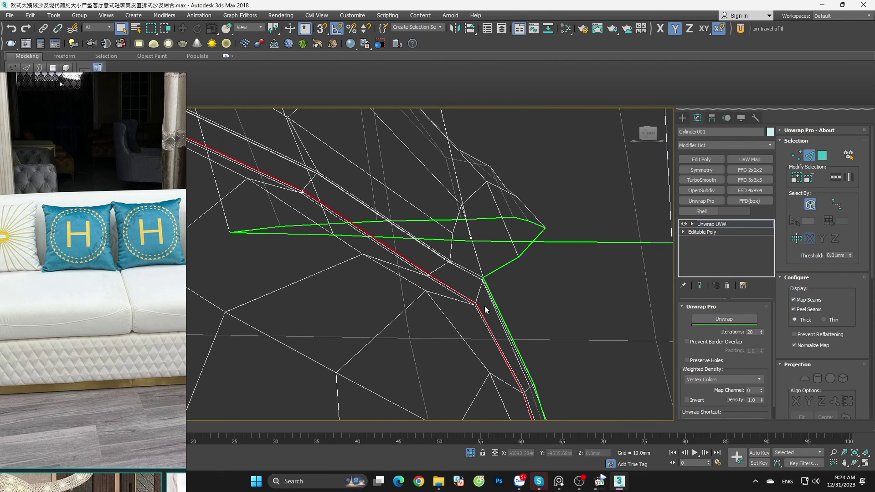
scroll(484, 300, "up", 1)
scroll(484, 293, "up", 2)
scroll(475, 284, "up", 2)
scroll(472, 282, "up", 2)
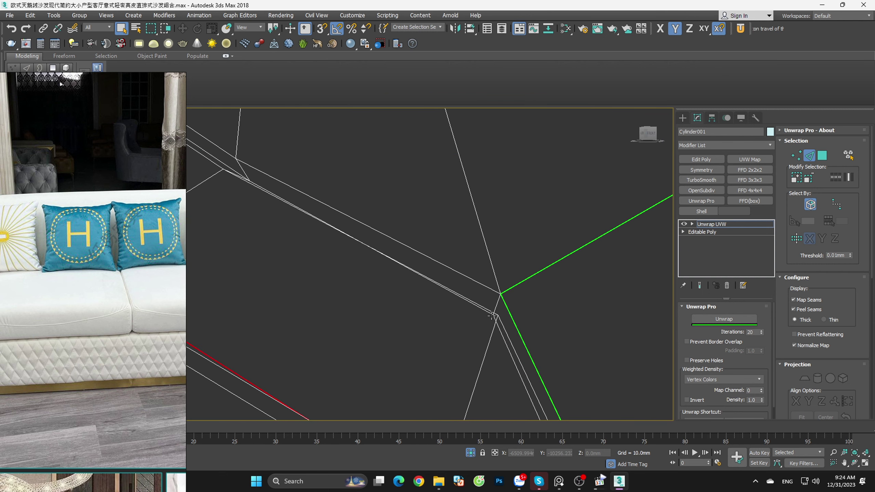
scroll(492, 317, "up", 2)
scroll(525, 293, "down", 2)
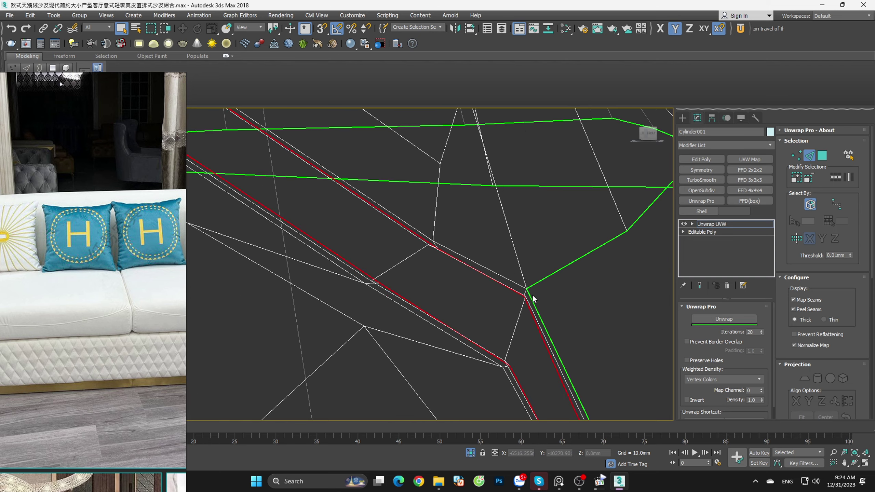
scroll(529, 297, "down", 2)
scroll(533, 302, "down", 3)
scroll(537, 300, "down", 2)
middle_click_drag(578, 335, 537, 343, "alt")
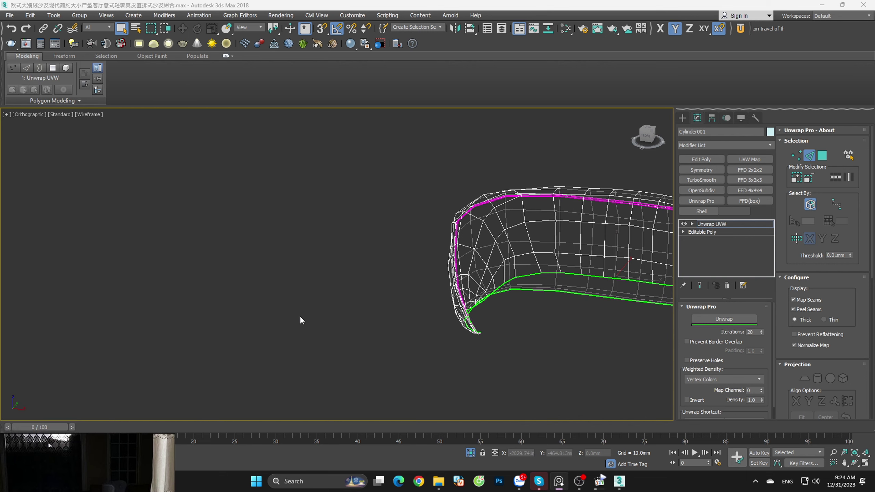
Step: Unwrap all faces in the Edit UVWs window with 500 iterations
key("ctrl+e")
left_click(37, 336)
key("ctrl+a")
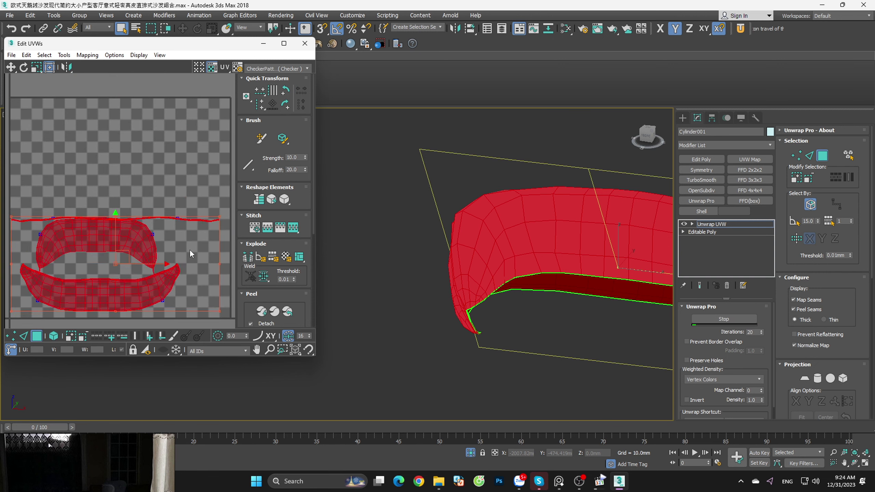
left_click(750, 331)
type("500")
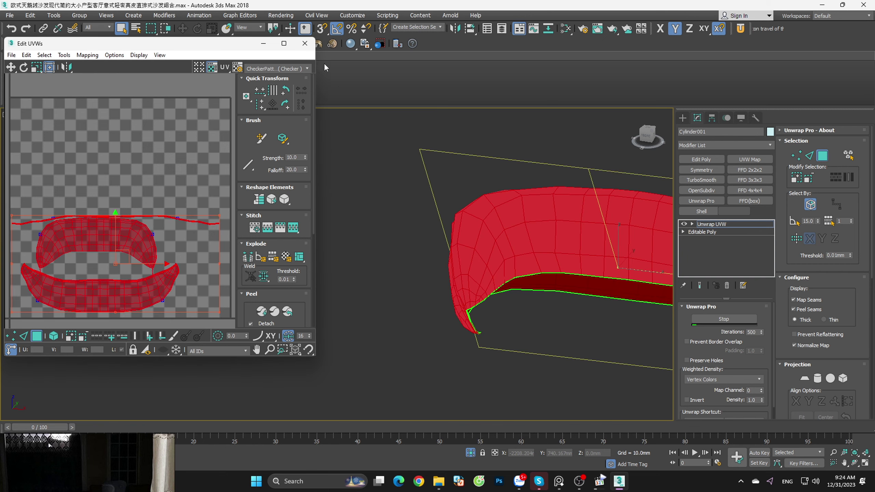
left_click(305, 43)
Step: Collapse the whole modifier stack into the Editable Poly
right_click(724, 224)
left_click(745, 319)
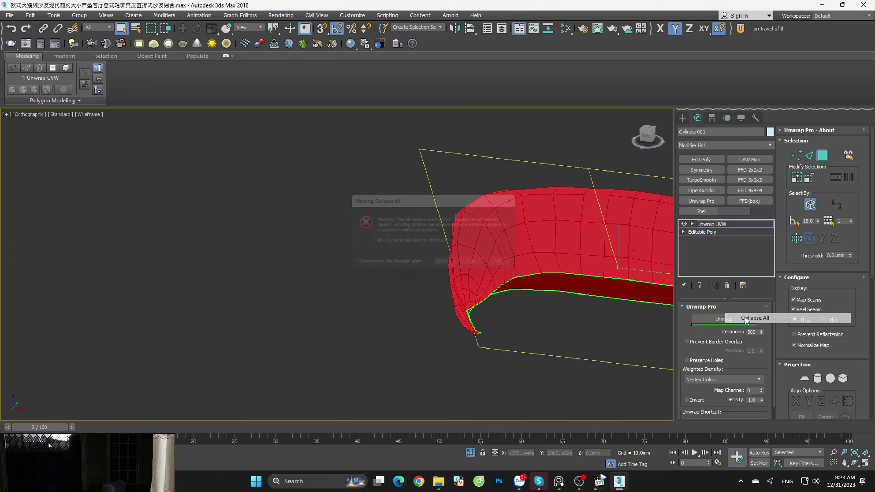
left_click(493, 273)
Step: Switch to Move with shaded display and snapping on, looking down on the sofa
key("w")
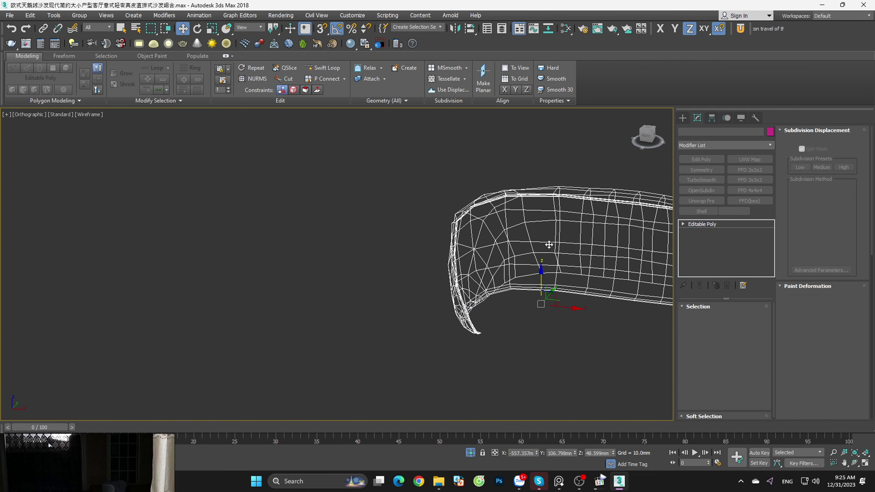
key("s")
key("F3")
scroll(496, 414, "down", 5)
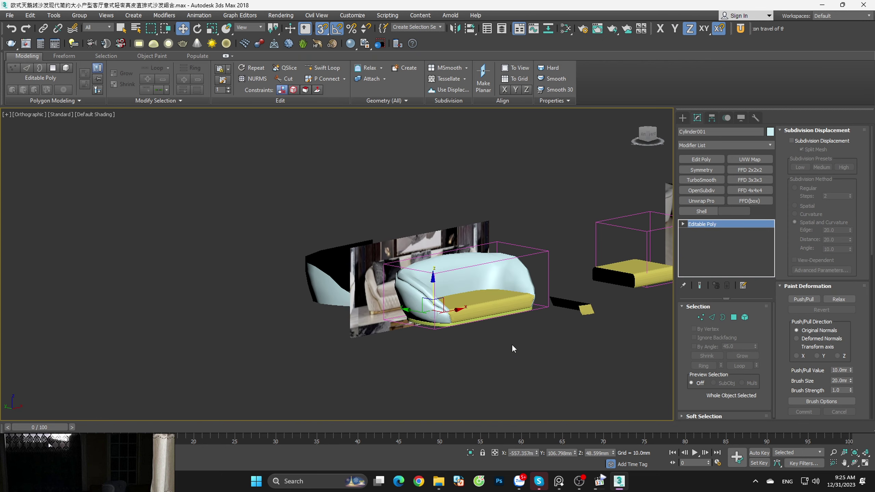
middle_click_drag(513, 346, 517, 368, "alt")
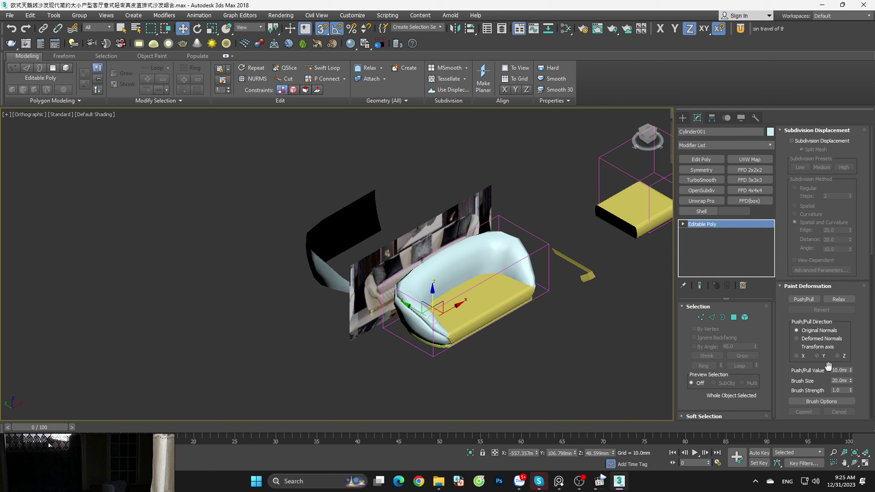
scroll(830, 367, "down", 2)
scroll(819, 401, "down", 2)
Step: Attach the yellow seat to the sofa and isolate it in a lower frontal view
scroll(820, 402, "down", 4)
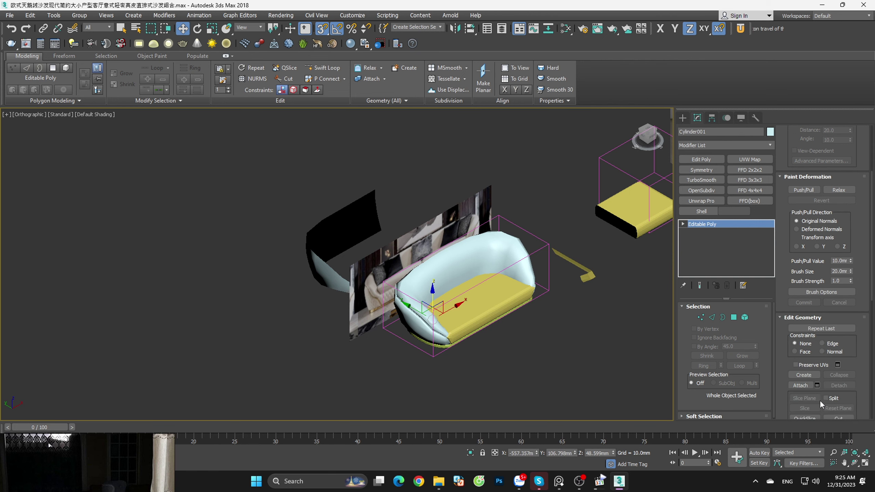
left_click(524, 300)
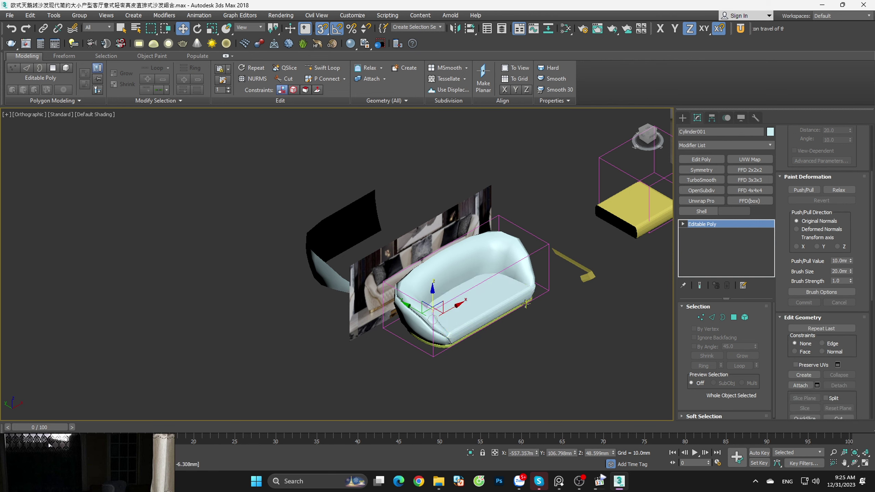
key("alt+q")
middle_click_drag(512, 315, 643, 267, "alt")
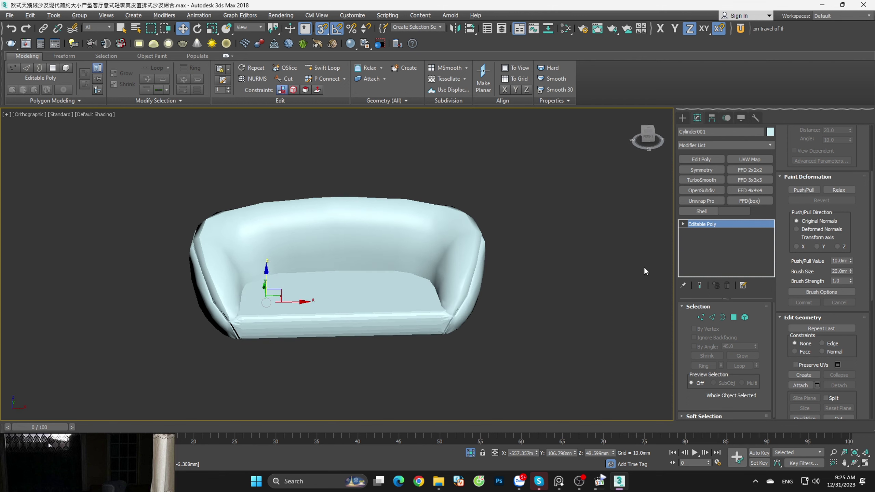
Step: Add Unwrap UVW to the combined sofa and unfold all its UV islands
left_click(701, 201)
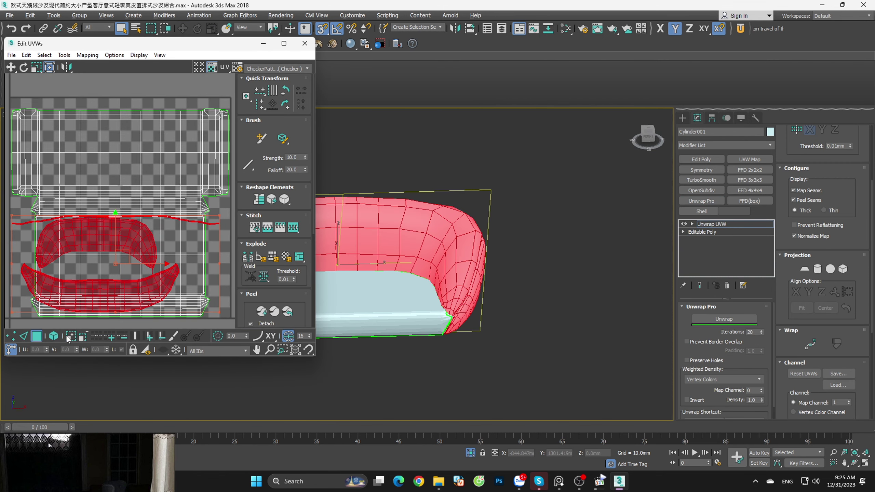
key("ctrl+a")
left_click(257, 313)
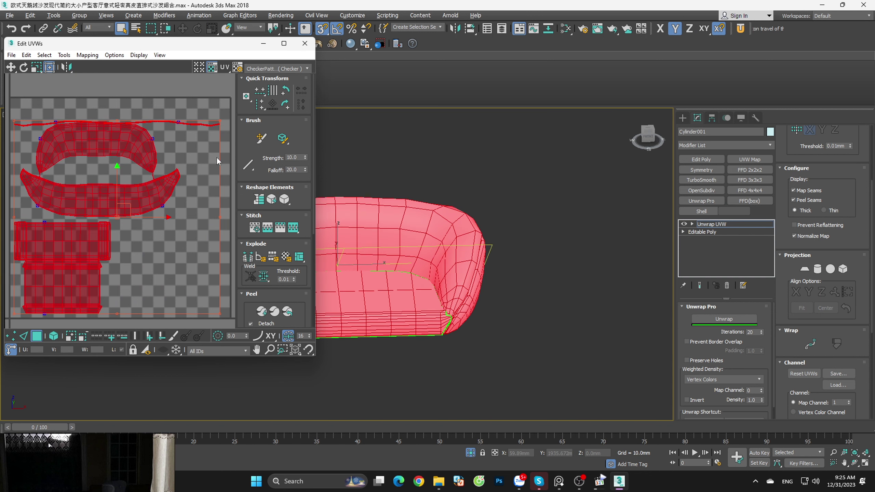
left_click(216, 156)
scroll(197, 149, "down", 3)
left_click_drag(172, 110, 210, 163)
left_click(107, 271)
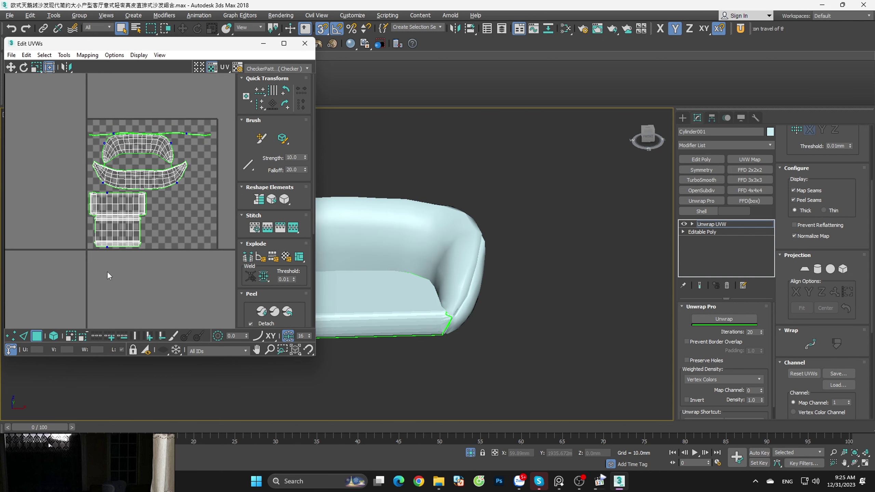
Step: Move the thin UV strip to the tile's top edge and re-unwrap all islands
left_click(53, 337)
left_click(183, 133)
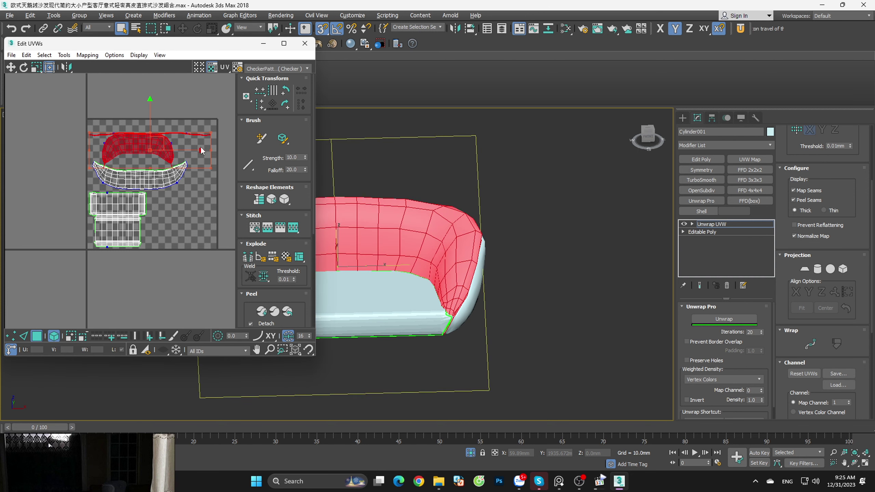
left_click(204, 135)
left_click(201, 134)
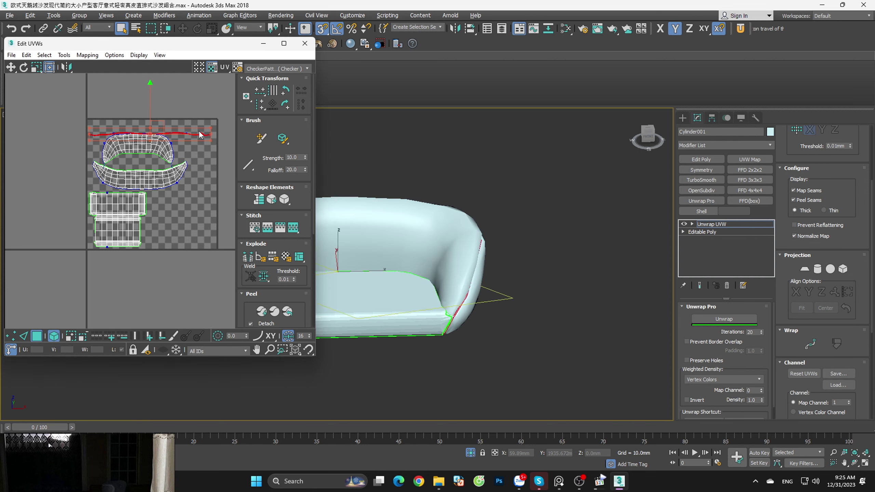
left_click_drag(195, 134, 190, 97)
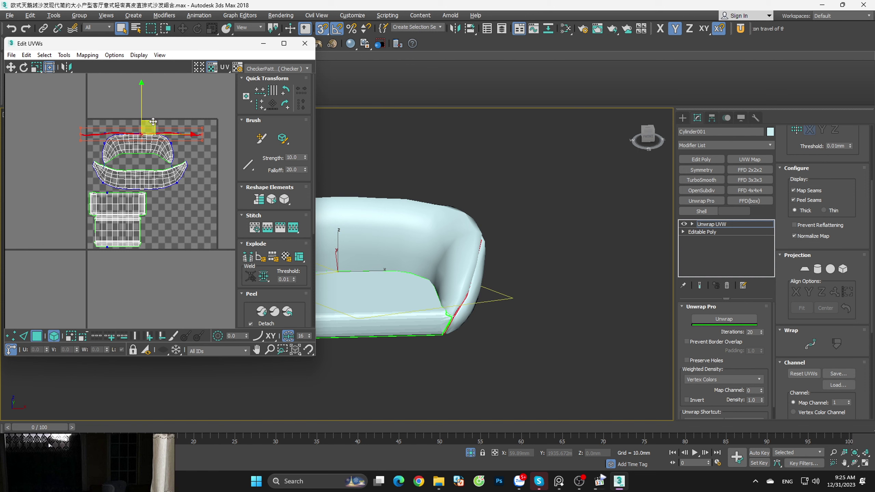
left_click_drag(152, 121, 152, 62)
left_click_drag(208, 111, 61, 277)
type("500")
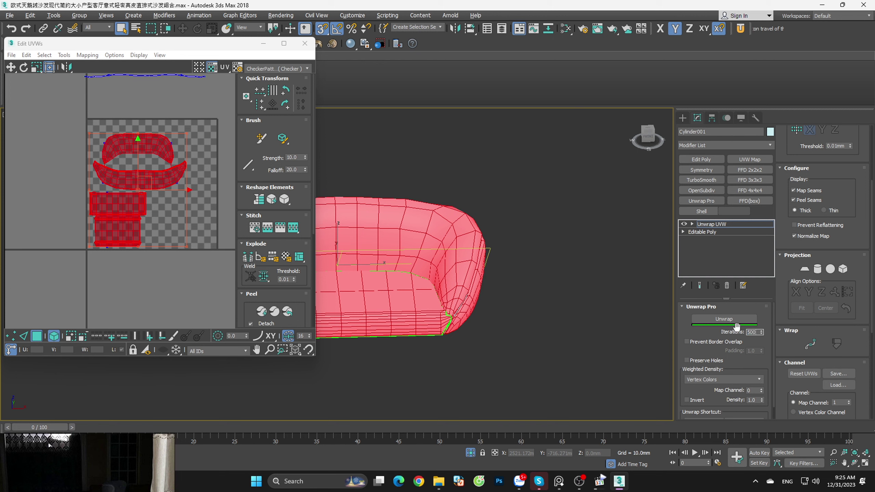
left_click(740, 321)
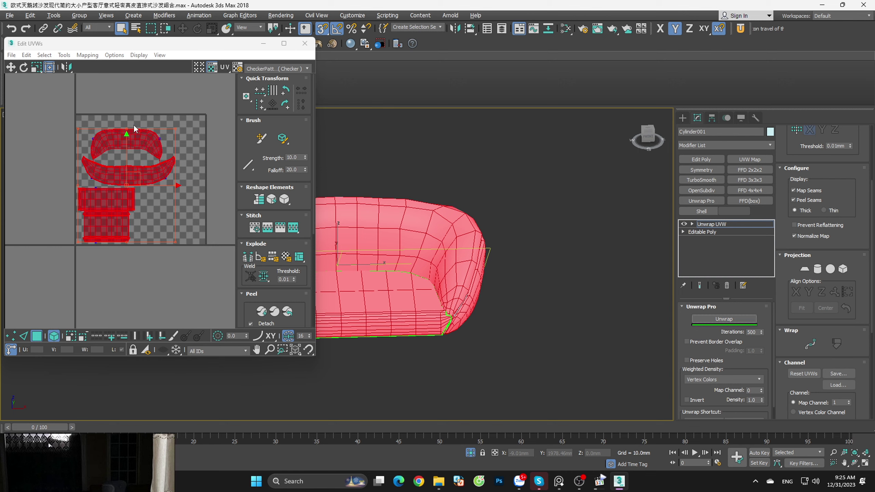
Step: Maximize the Edit UVWs window and marquee-select the curved upper UV shells
left_click(285, 43)
left_click(555, 168)
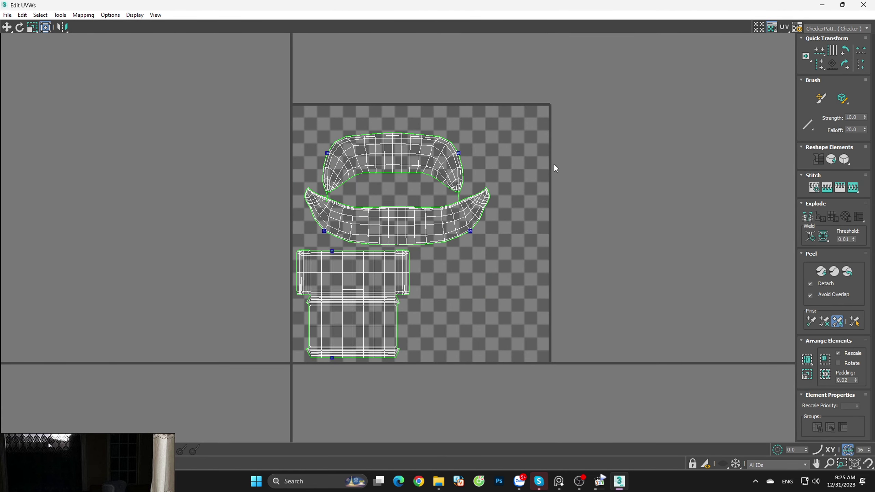
left_click_drag(556, 120, 273, 245)
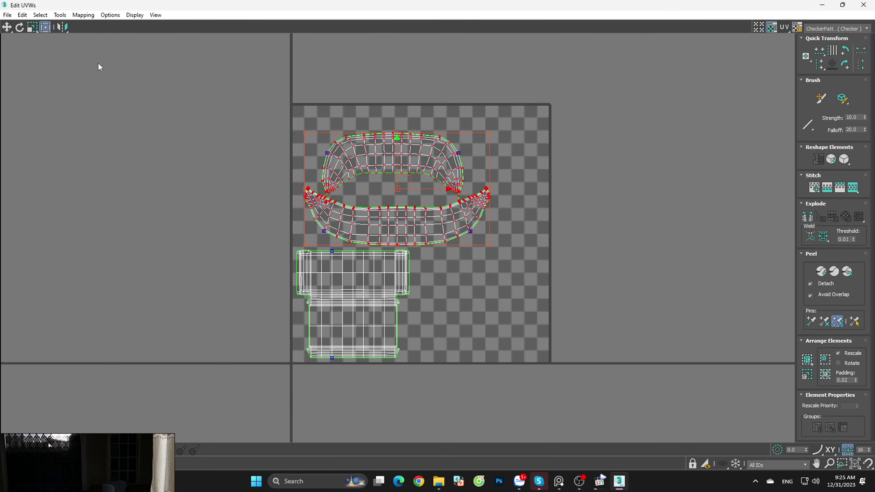
left_click(504, 116)
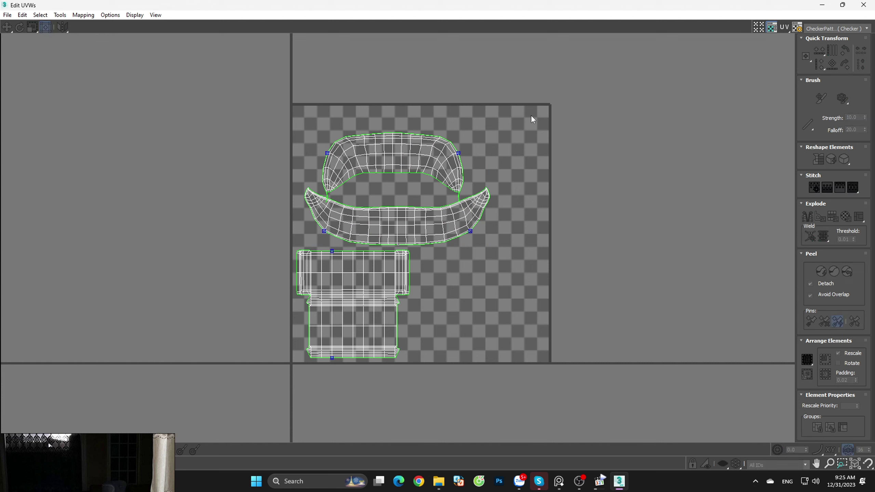
left_click_drag(530, 112, 273, 247)
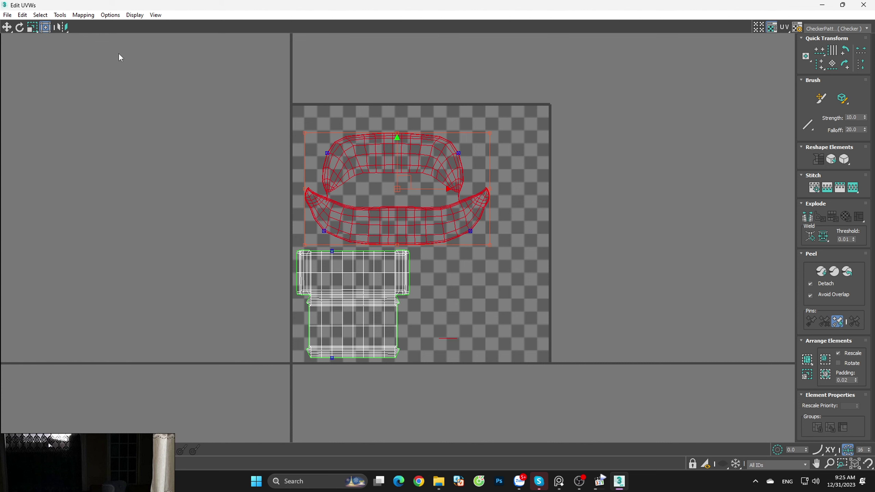
left_click(60, 15)
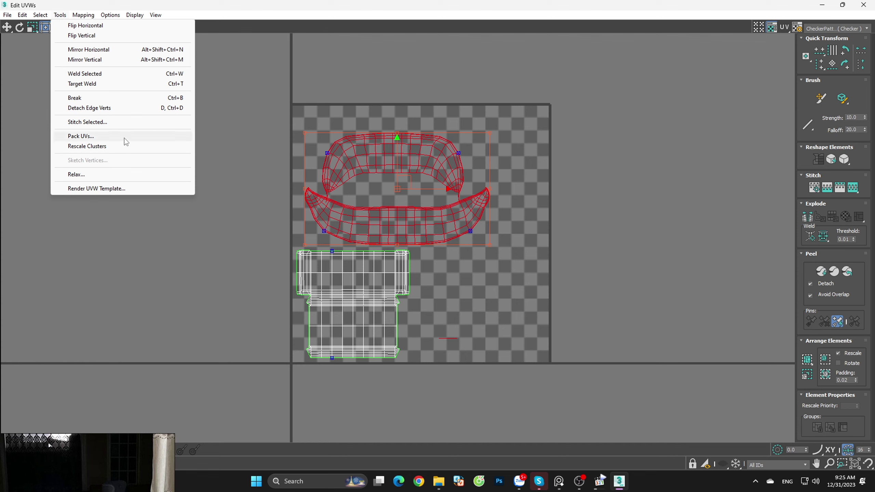
Step: Relax the upper shells by Edge Angles with Amount and Stretch at 1.0
left_click(112, 175)
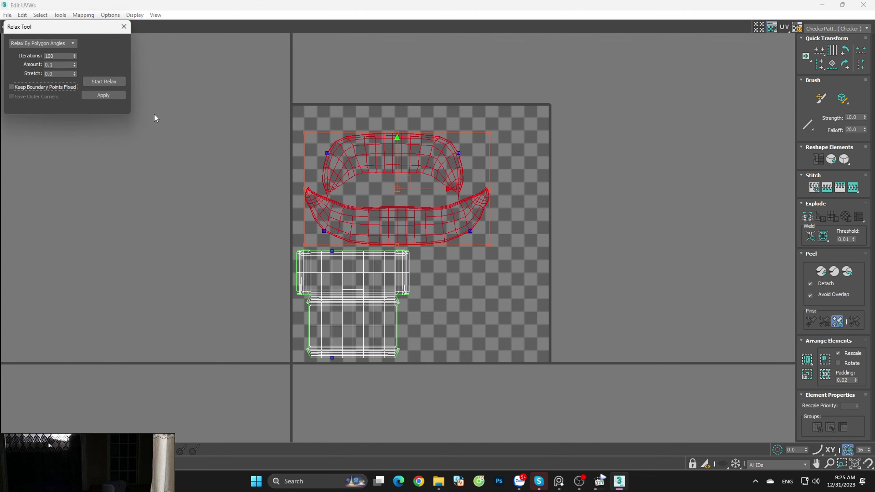
left_click(65, 43)
left_click(57, 57)
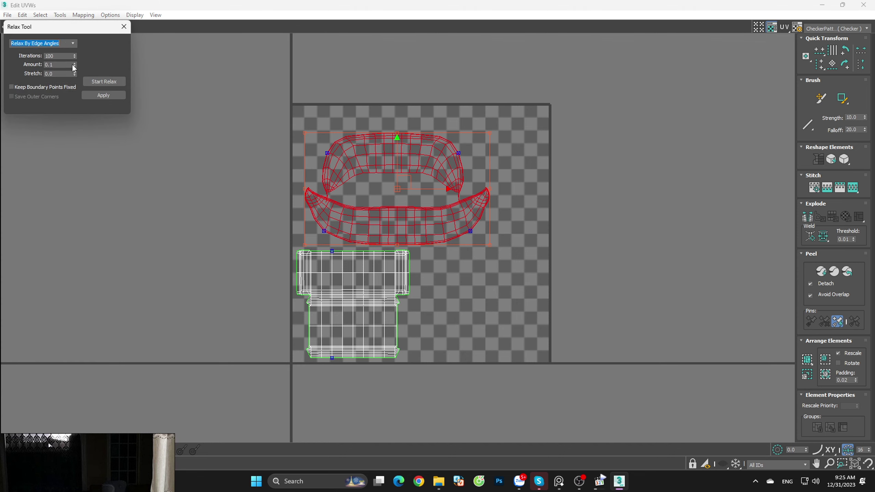
left_click(57, 65)
left_click_drag(59, 74, 43, 75)
type("1")
left_click(110, 82)
scroll(379, 159, "up", 3)
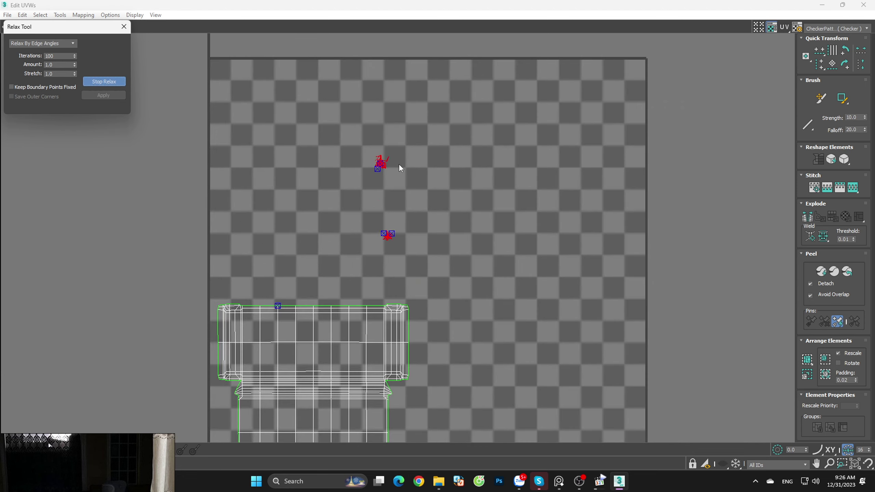
scroll(398, 163, "up", 3)
left_click(97, 83)
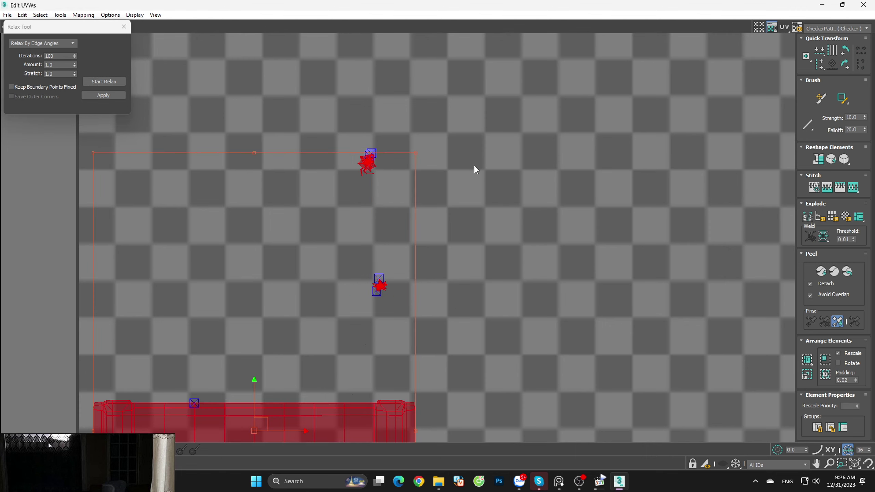
Step: Rerun the relax using Polygon Angles, then close the Relax Tool
left_click(57, 44)
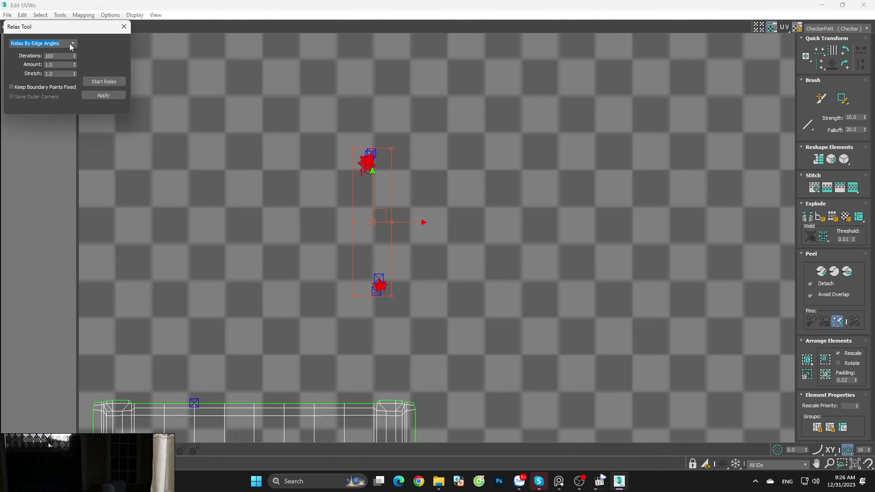
left_click(70, 45)
left_click(38, 52)
left_click(104, 84)
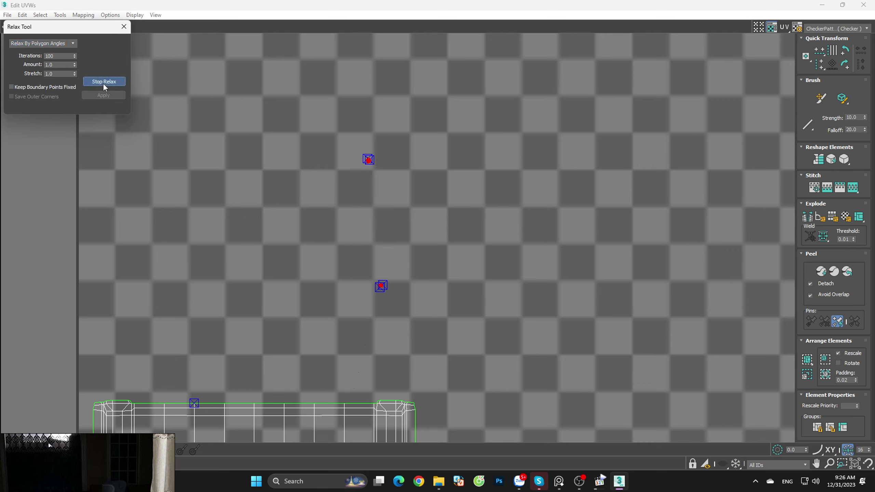
left_click(104, 84)
left_click(74, 46)
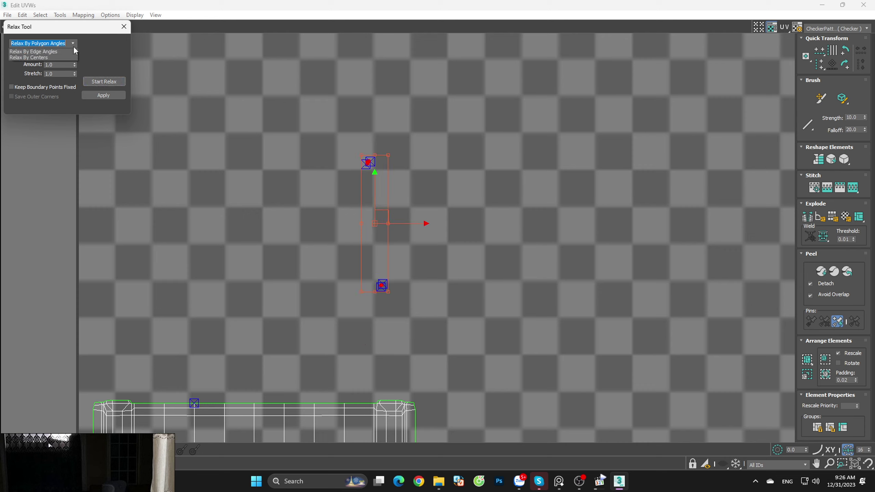
left_click(63, 55)
left_click(103, 82)
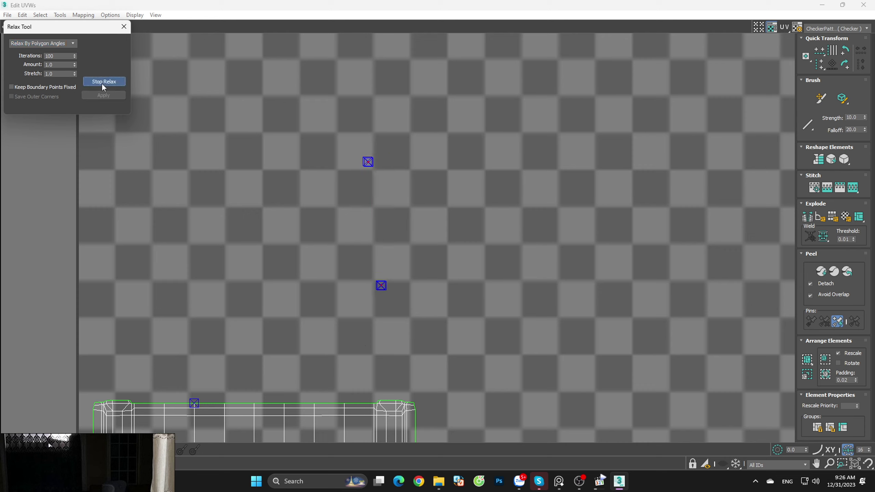
left_click(104, 81)
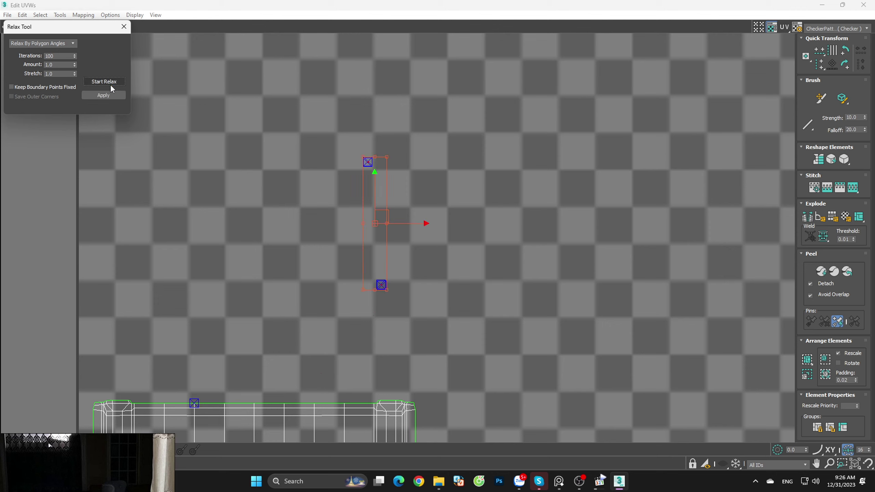
left_click(124, 26)
left_click(59, 15)
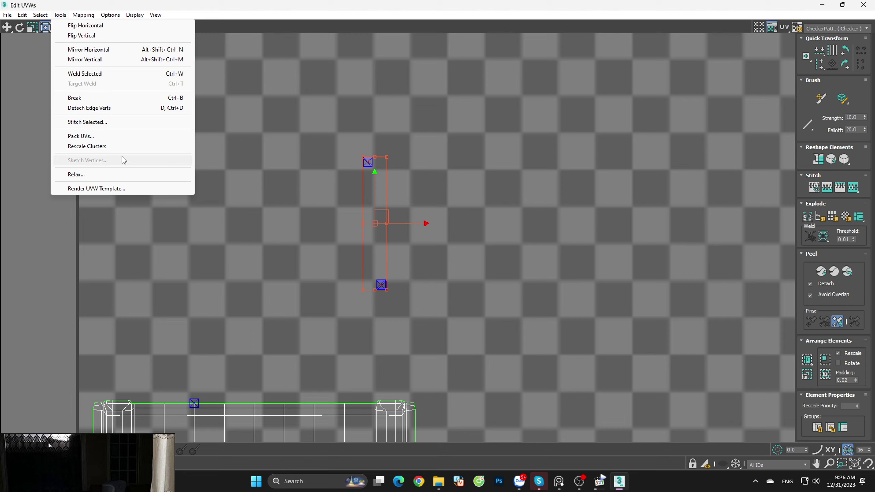
mouse_move(110, 15)
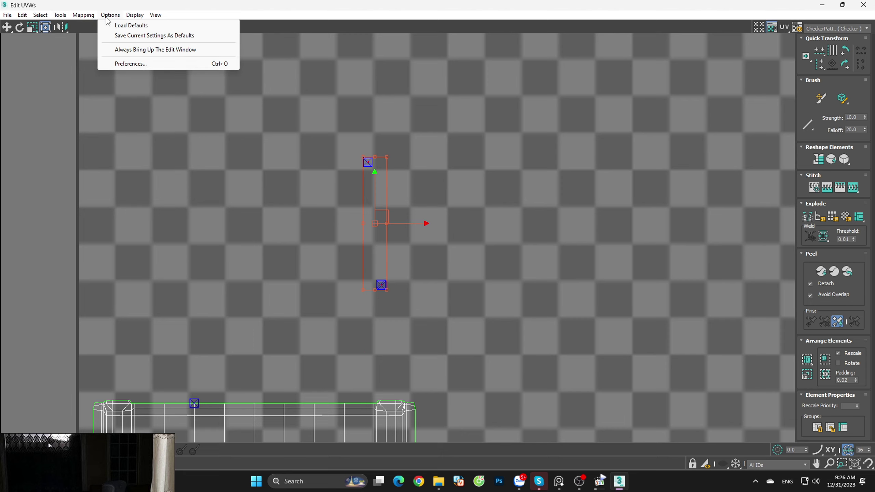
Step: Peel the selected shells flat and move them near the tile's top
left_click(453, 155)
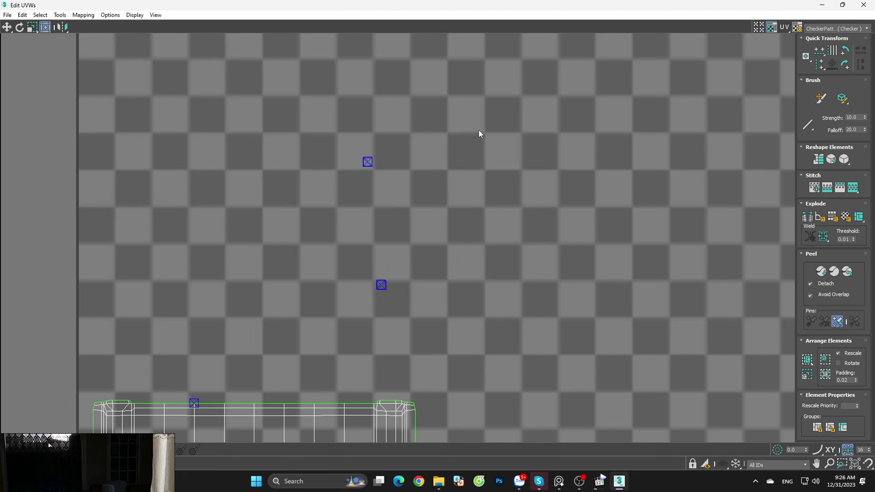
left_click(827, 272)
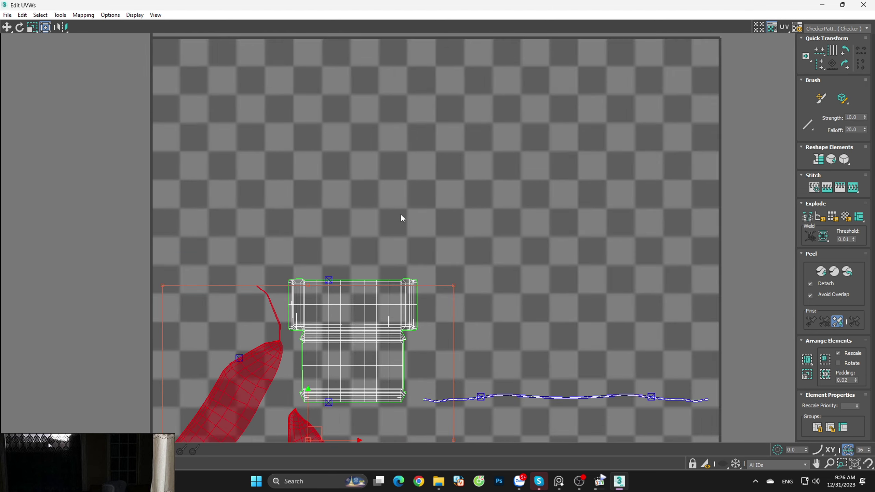
scroll(403, 214, "down", 3)
left_click_drag(371, 335, 400, 208)
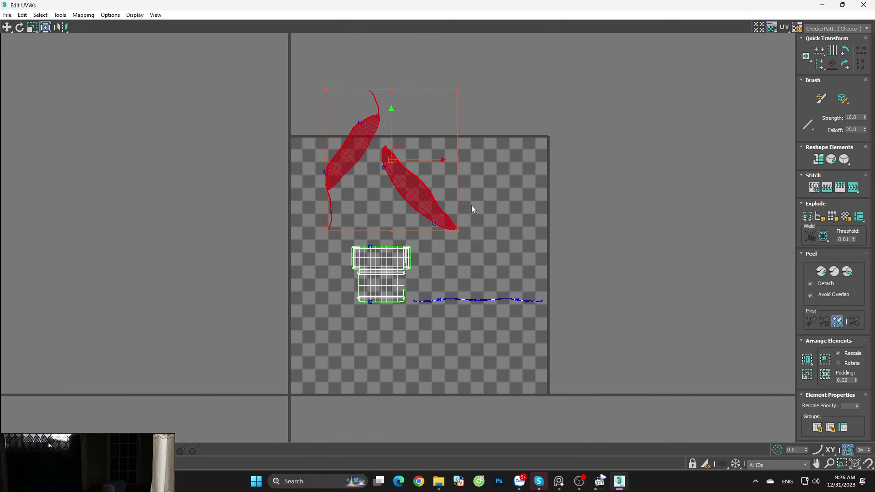
left_click(502, 202)
scroll(392, 152, "up", 2)
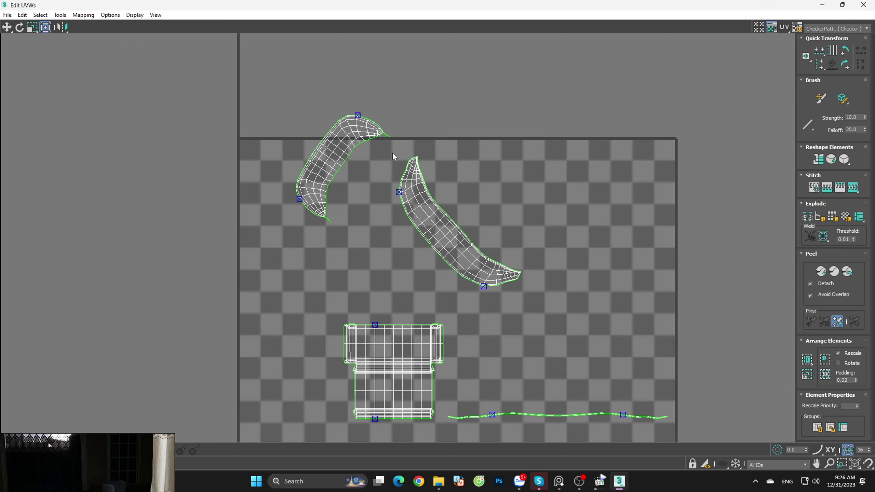
scroll(514, 240, "down", 2)
Step: Move the thin strip shell right of the tile, select the other shells, and restore the window
left_click_drag(523, 249, 271, 79)
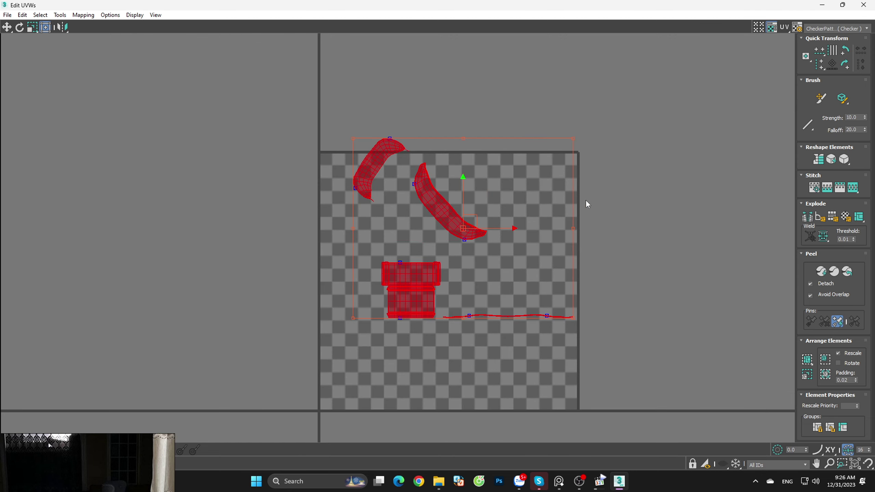
left_click_drag(607, 269, 573, 334)
left_click(596, 348)
left_click(522, 309)
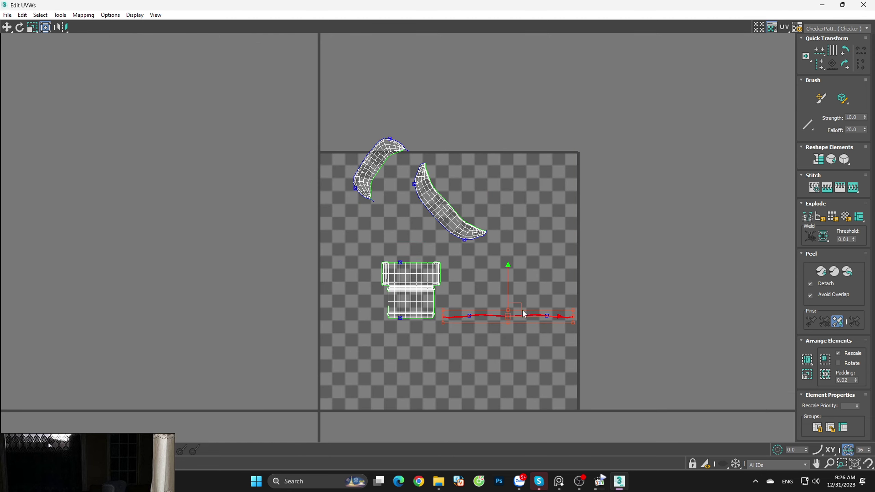
left_click_drag(522, 309, 685, 259)
left_click(549, 250)
left_click_drag(524, 107, 273, 365)
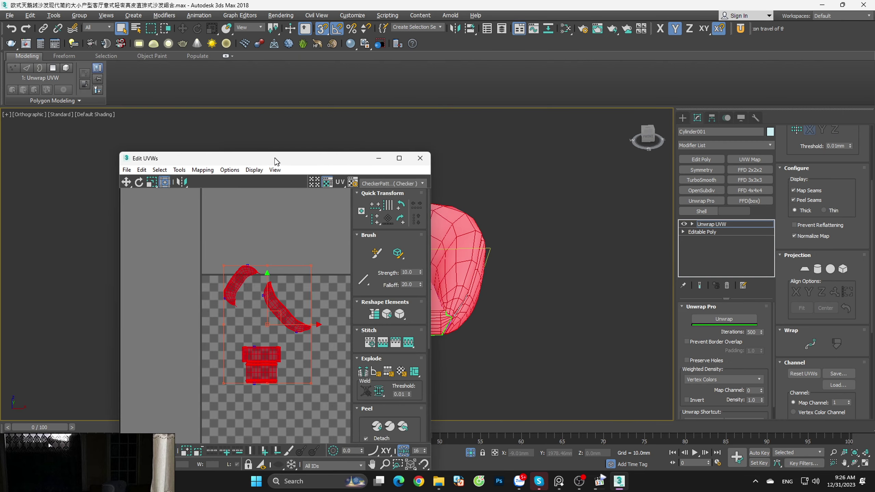
left_click_drag(496, 7, 230, 72)
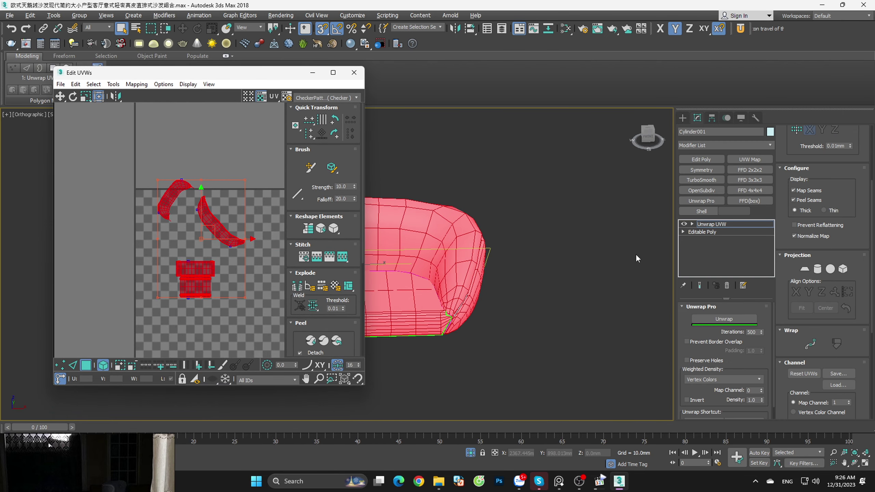
Step: In UV Tools, normalize the shell scale, orient the curved shells horizontally, and pack them
left_click(740, 29)
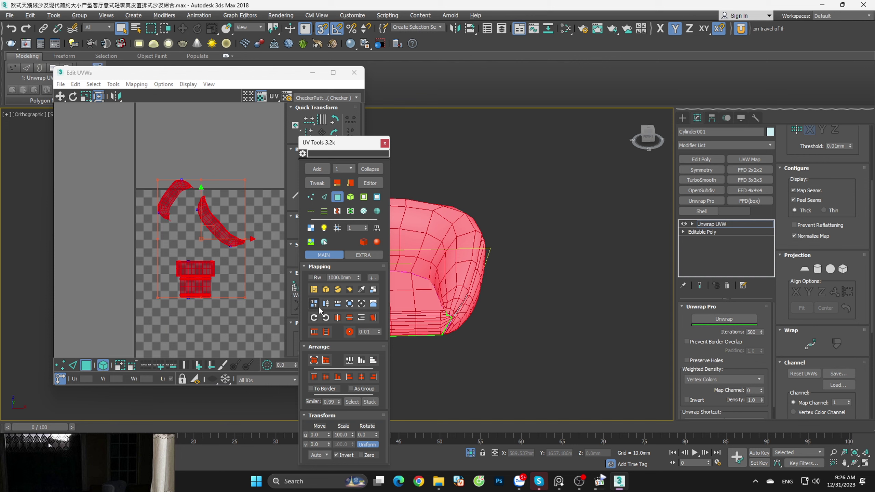
left_click(314, 303)
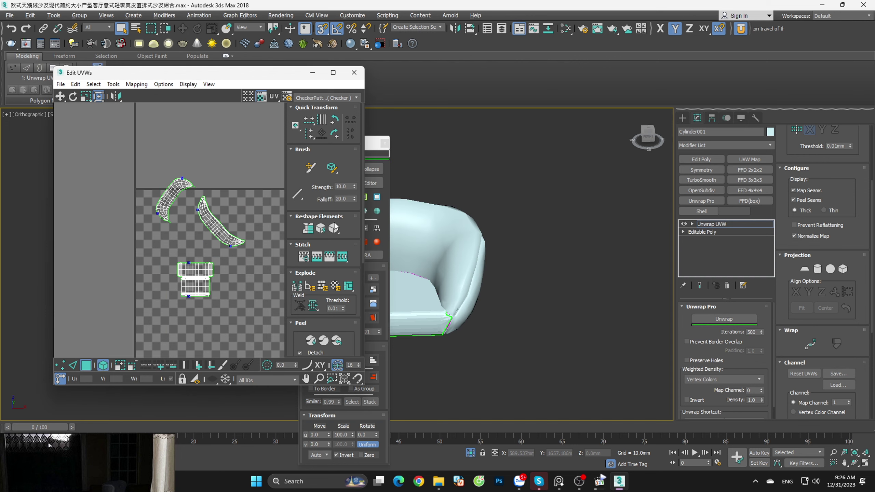
left_click_drag(362, 145, 558, 114)
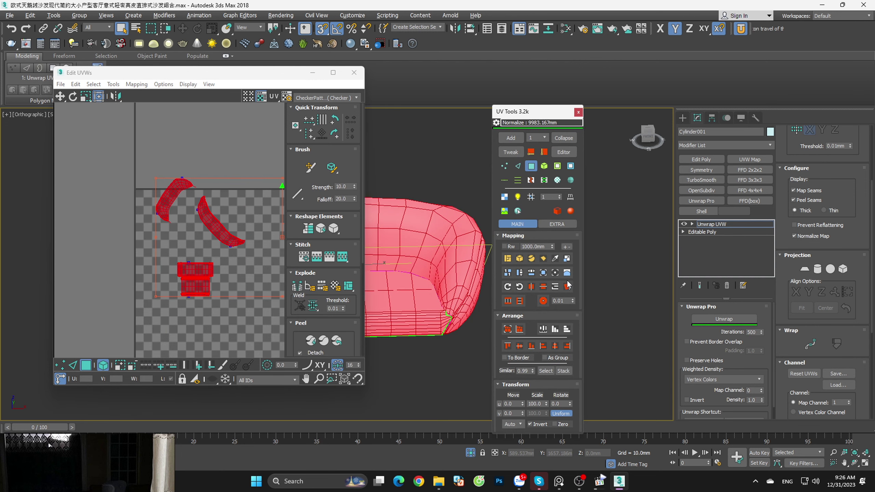
left_click(555, 287)
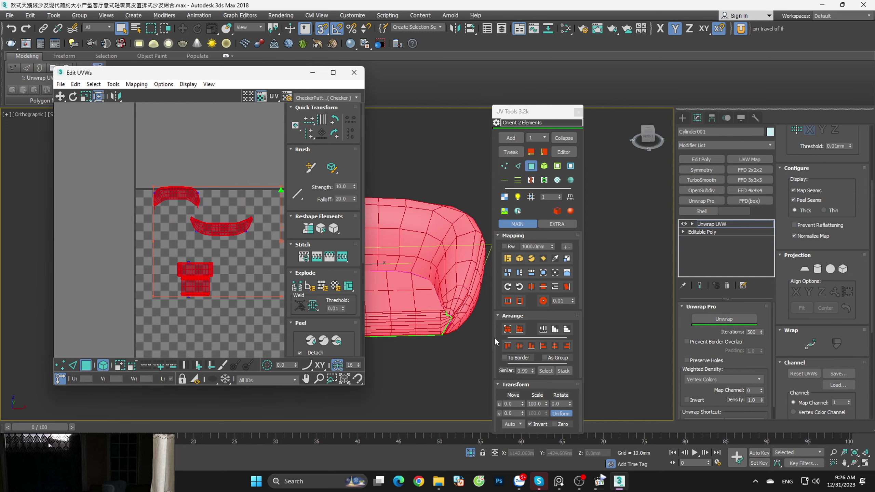
left_click(519, 331)
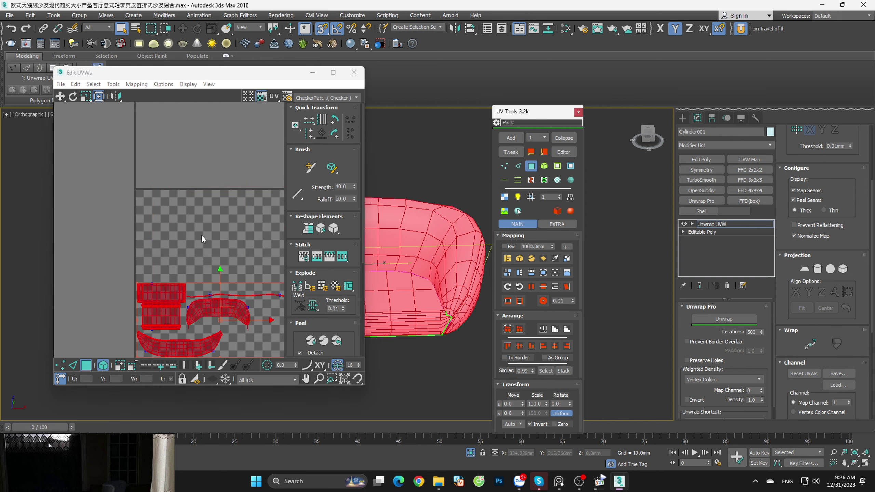
Step: Move the thin strip shell out of the packed area and repack the remaining shells
scroll(203, 239, "down", 2)
left_click(220, 273)
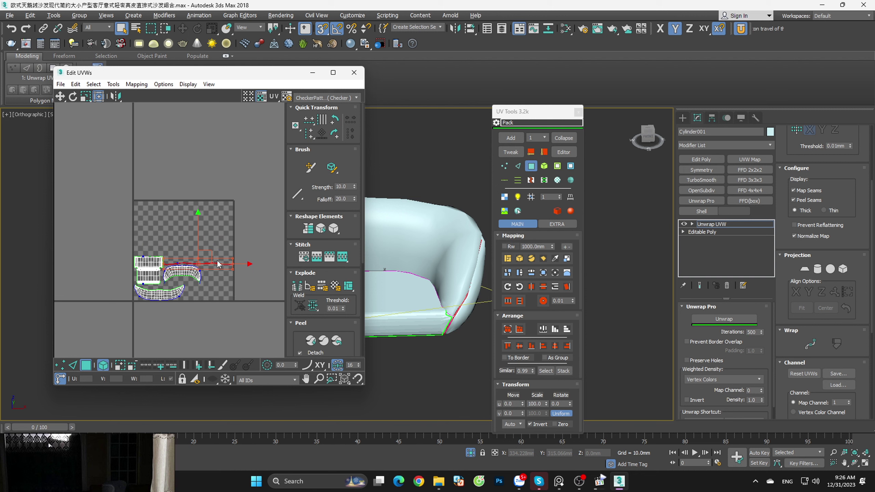
left_click_drag(220, 261, 275, 155)
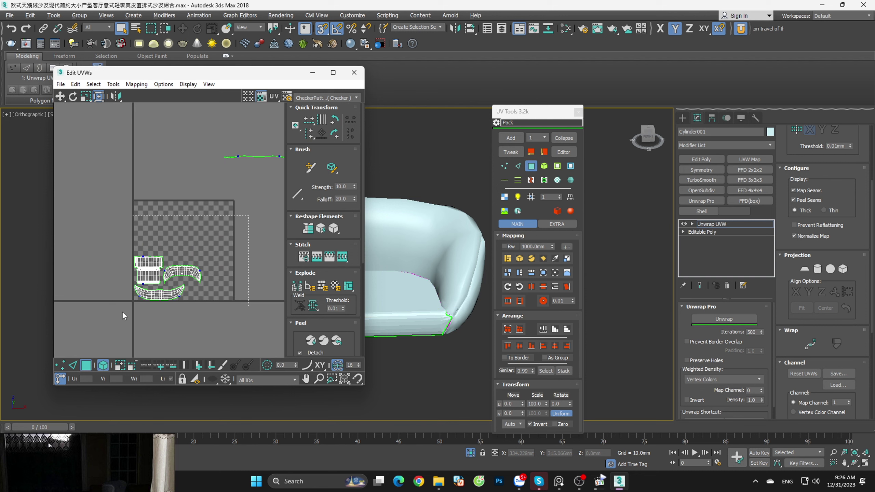
left_click_drag(126, 248, 484, 302)
left_click(519, 330)
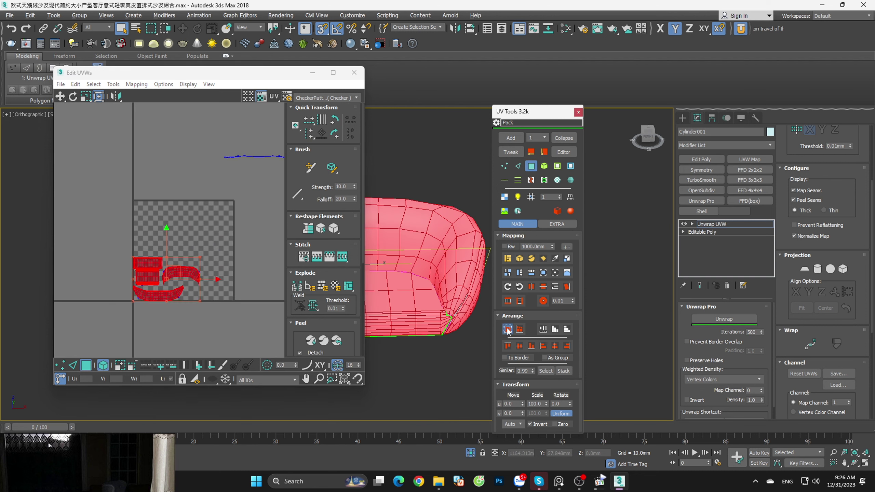
left_click(508, 329)
left_click(235, 214)
mouse_move(262, 212)
left_mouse_down()
mouse_move(121, 314)
mouse_move(214, 291)
left_mouse_up()
Step: Move one curved shell to the top of the UV tile
left_click(246, 211)
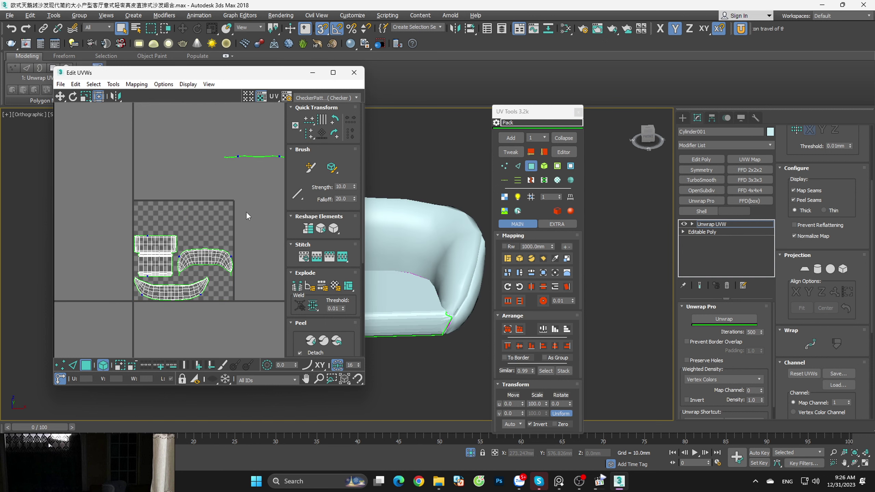
left_click_drag(258, 201, 111, 307)
scroll(233, 241, "up", 2)
left_click(236, 229)
left_click(197, 259)
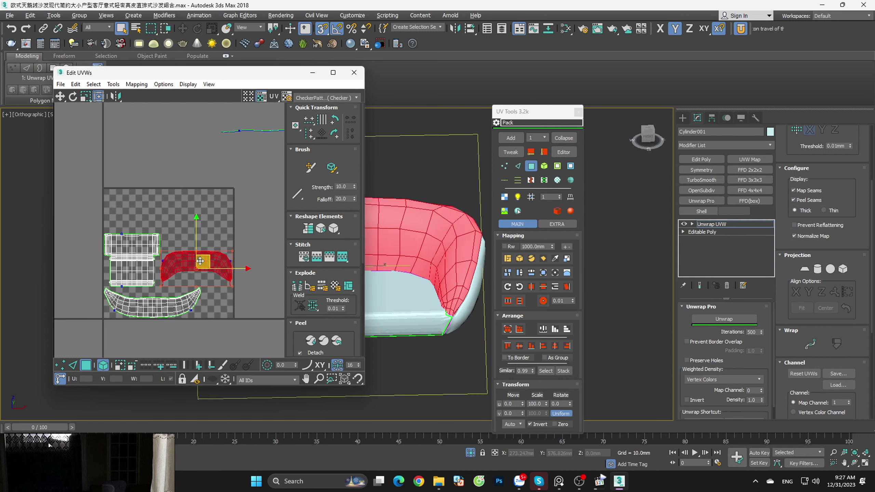
left_click_drag(198, 259, 149, 206)
left_click(212, 260)
Step: Check the top and bottom curved shells against the sofa from a near-level back view
left_click(167, 314)
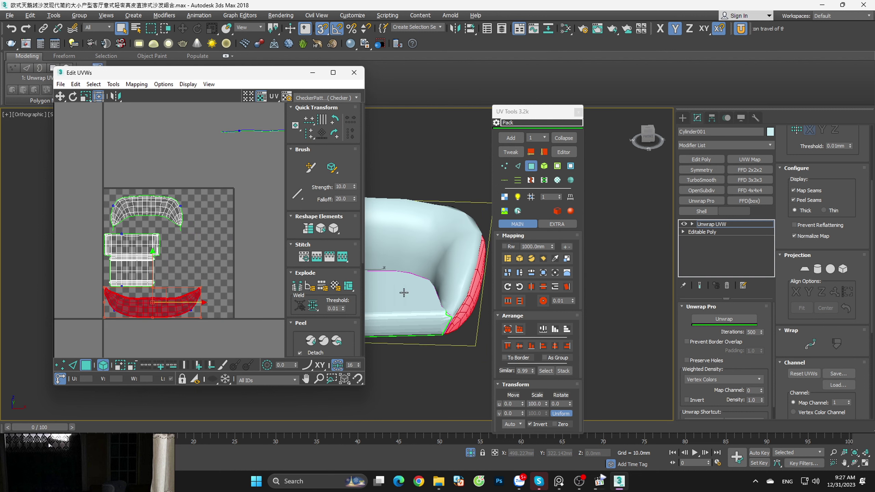
scroll(447, 310, "down", 3)
scroll(457, 317, "down", 2)
scroll(463, 321, "down", 2)
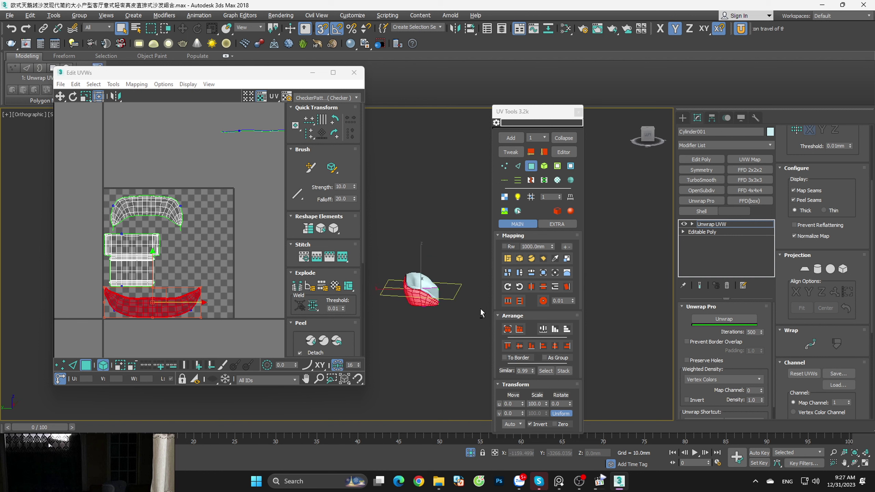
scroll(182, 295, "up", 2)
middle_click_drag(426, 330, 423, 310, "alt")
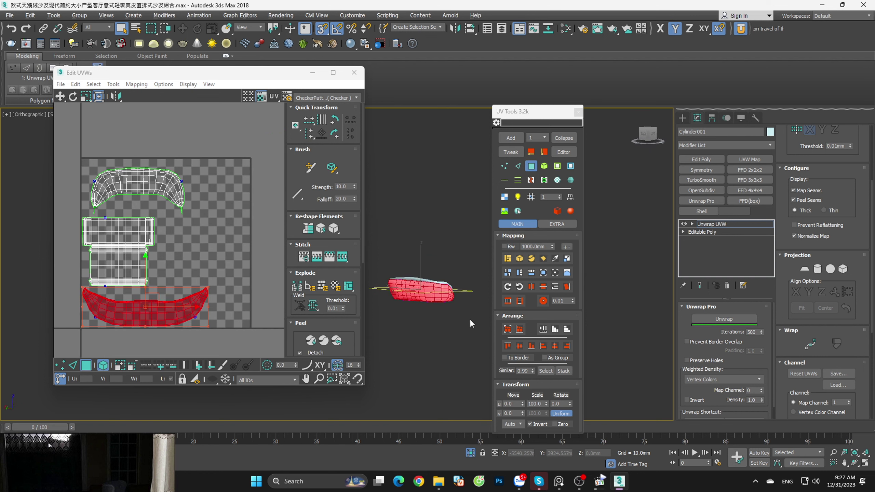
left_click(212, 265)
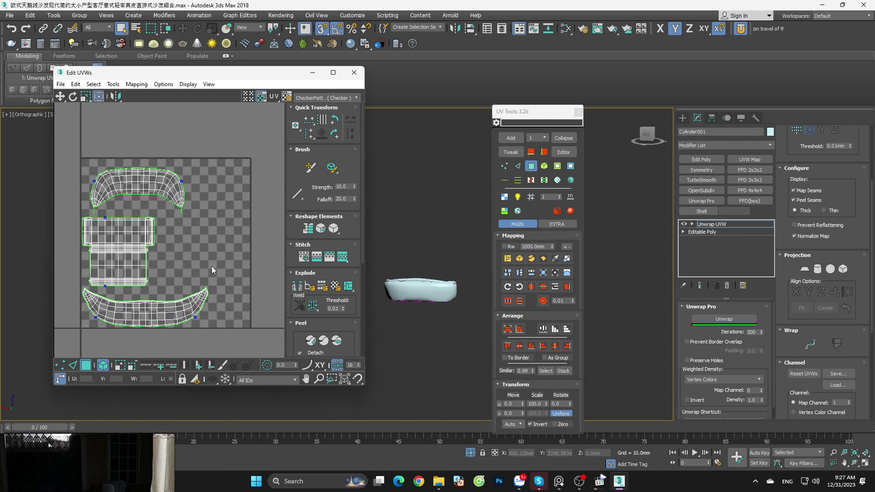
left_click(163, 186)
Step: Flip the bottom curved shell into an upside-down arch
middle_click_drag(417, 325, 347, 324, "alt")
left_click(226, 289)
left_click(182, 303)
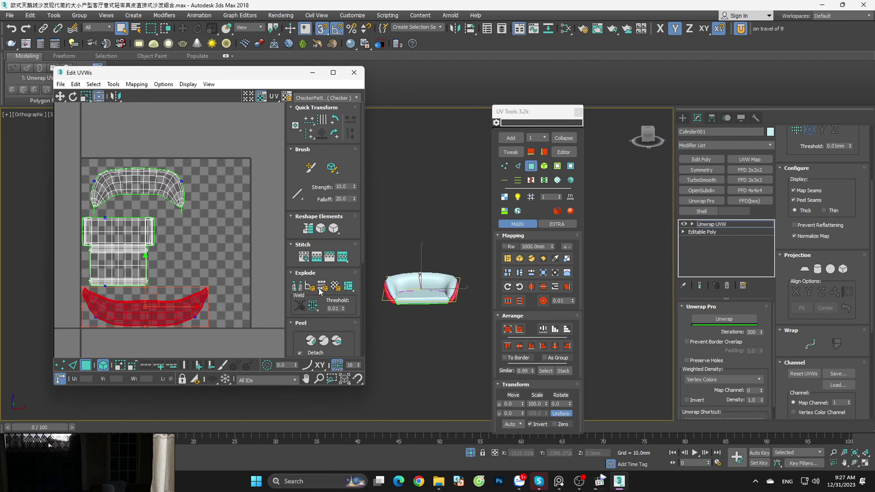
left_click(334, 121)
left_click(334, 121)
left_click(202, 253)
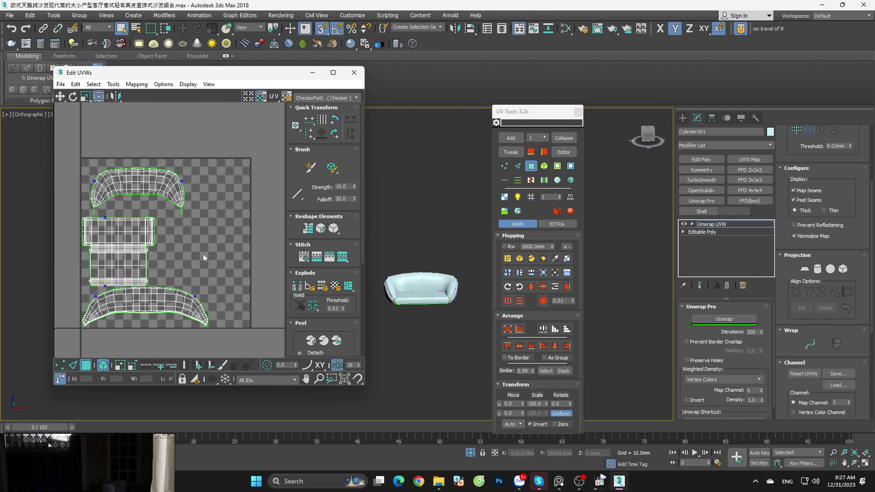
left_click(172, 304)
left_click(193, 220)
Step: Scale all UV shells up past the checker tile
scroll(192, 220, "down", 5)
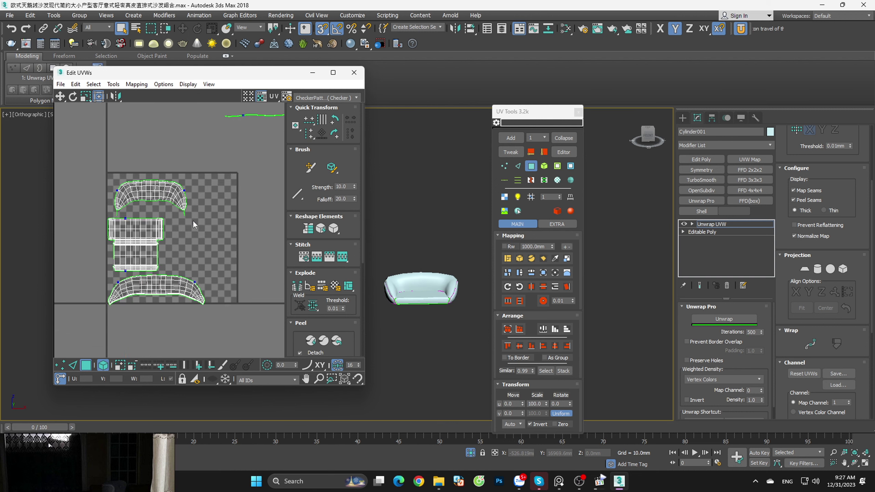
left_click_drag(215, 190, 140, 275)
left_click(86, 96)
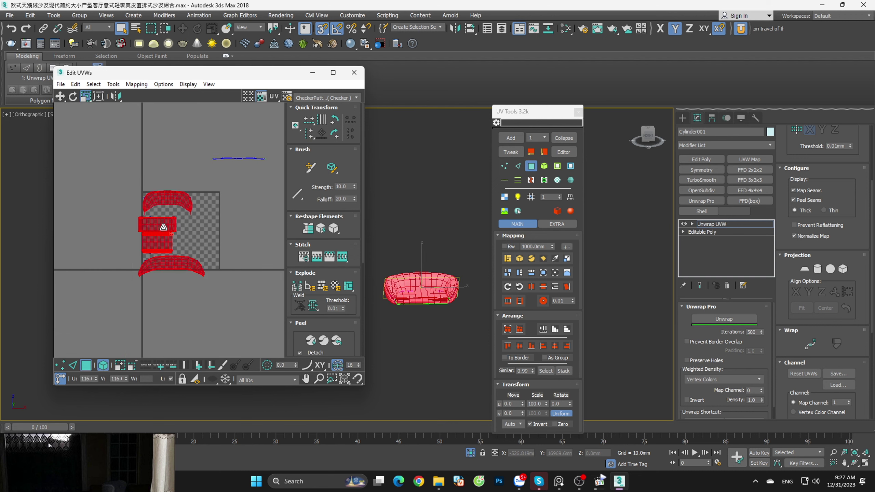
mouse_move(164, 233)
left_mouse_down()
mouse_move(166, 180)
mouse_move(100, 193)
left_mouse_up()
scroll(176, 184, "down", 3)
left_click(193, 206)
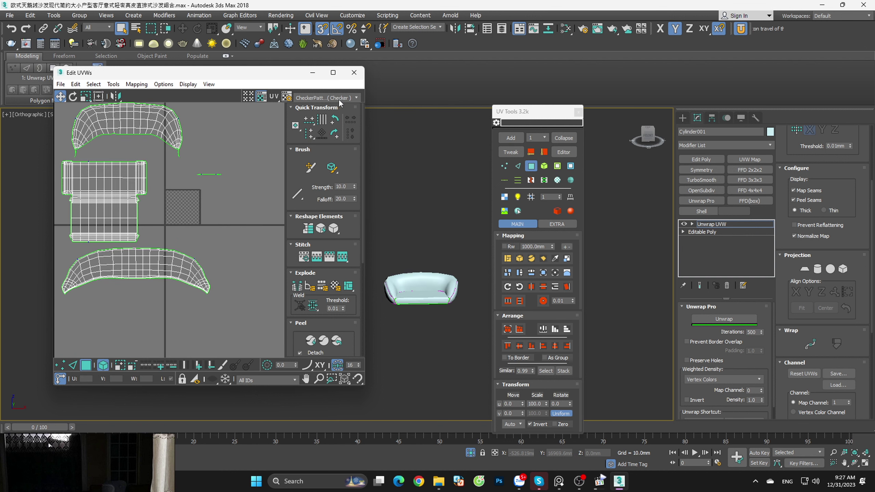
Step: Zoom the UV view to review the layout and close the Edit UVWs window
scroll(172, 162, "up", 3)
scroll(172, 162, "up", 3)
scroll(172, 162, "up", 3)
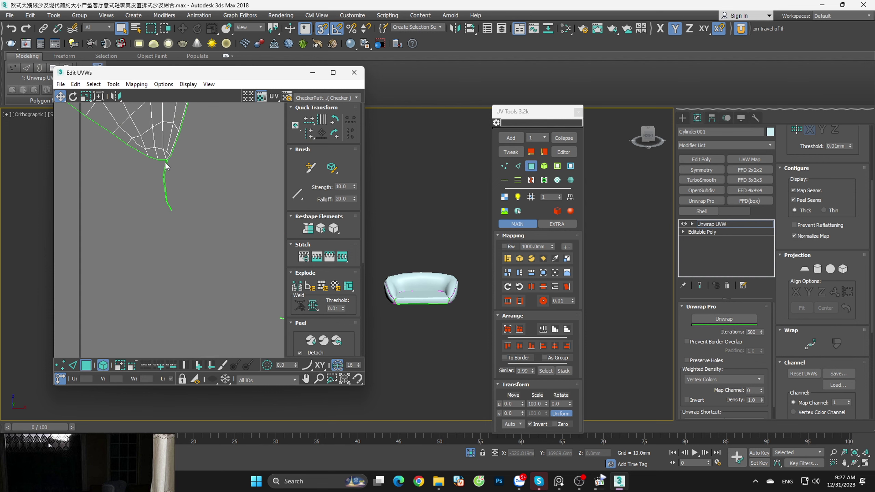
scroll(182, 167, "up", 2)
scroll(182, 167, "down", 3)
scroll(207, 168, "down", 3)
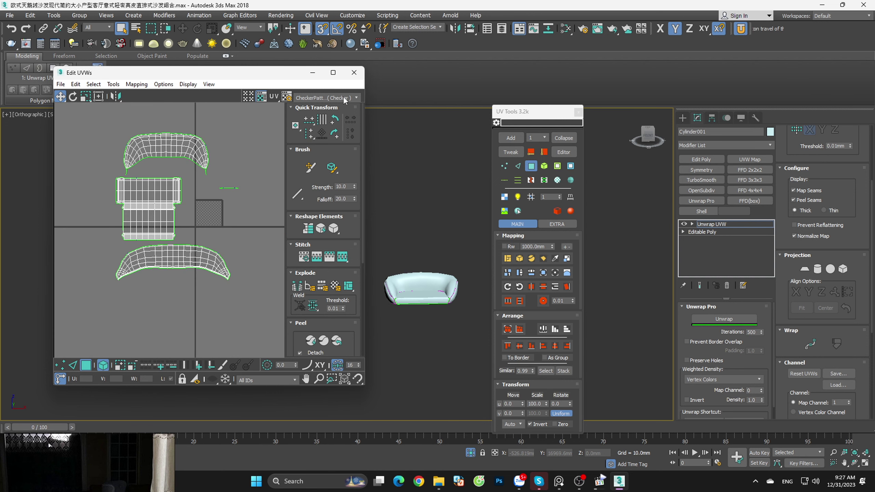
left_click(354, 73)
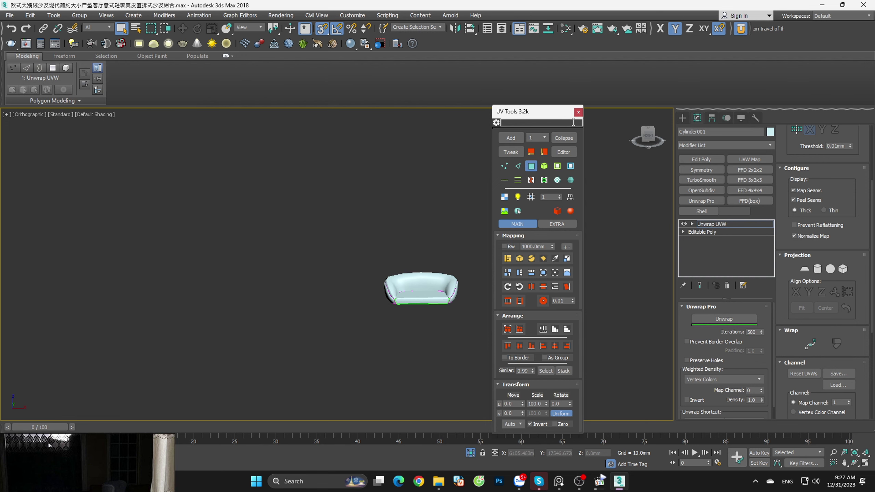
Step: Collapse the sofa's entire modifier stack, baking in the unwrap
left_click(577, 112)
right_click(704, 224)
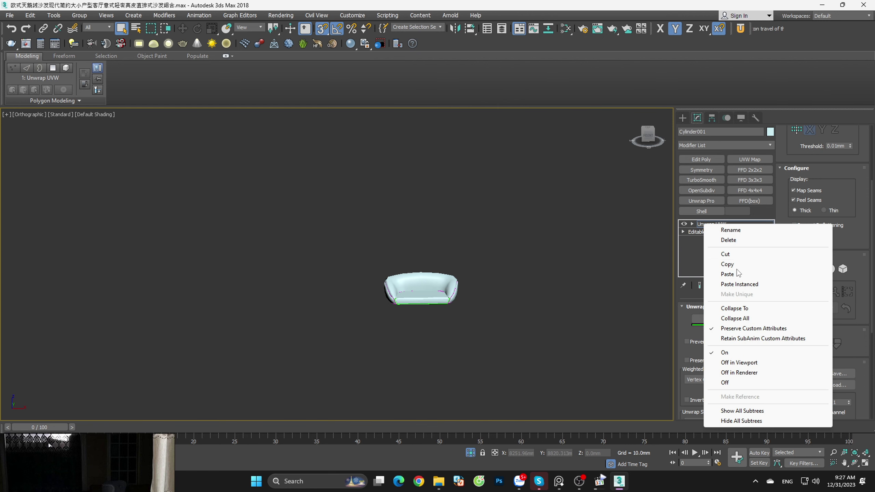
left_click(745, 319)
left_click(480, 267)
Step: Shift-move one independent copy of the sofa out to the left
key("w")
scroll(422, 284, "up", 5)
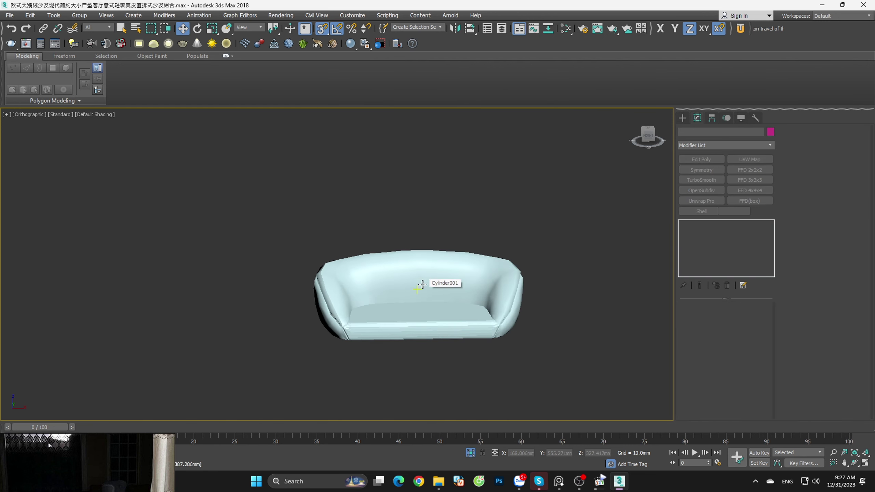
left_click(422, 284)
key("F4")
scroll(422, 284, "down", 3)
left_click_drag(444, 309, 212, 291, "shift")
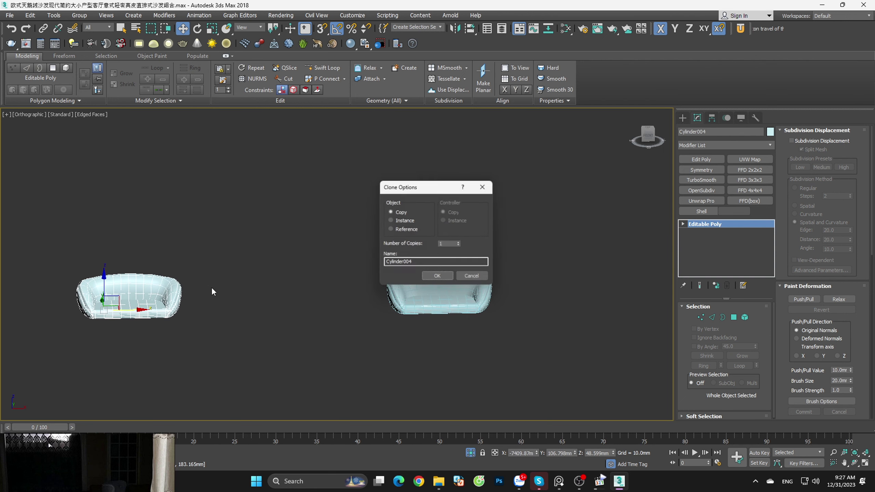
left_click(437, 275)
middle_click_drag(285, 267, 491, 235)
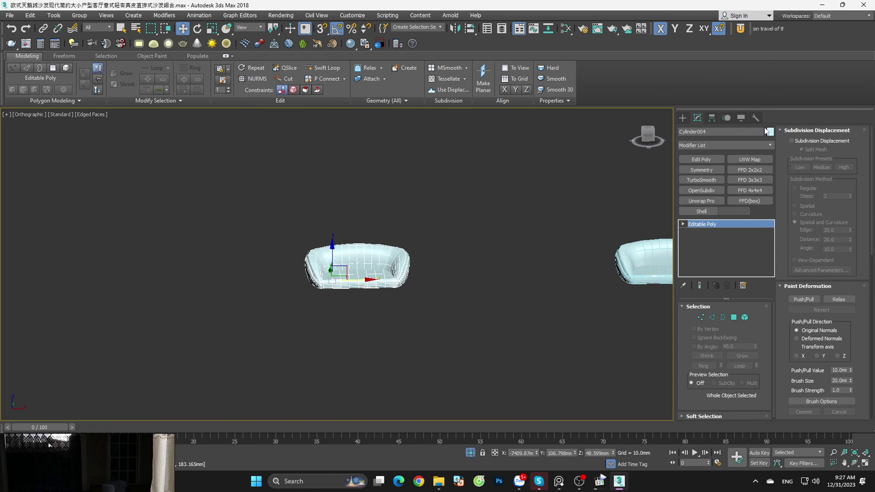
Step: Generate a flat UV-layout mesh from the copy with UV Tools' UV Morpher
left_click(739, 30)
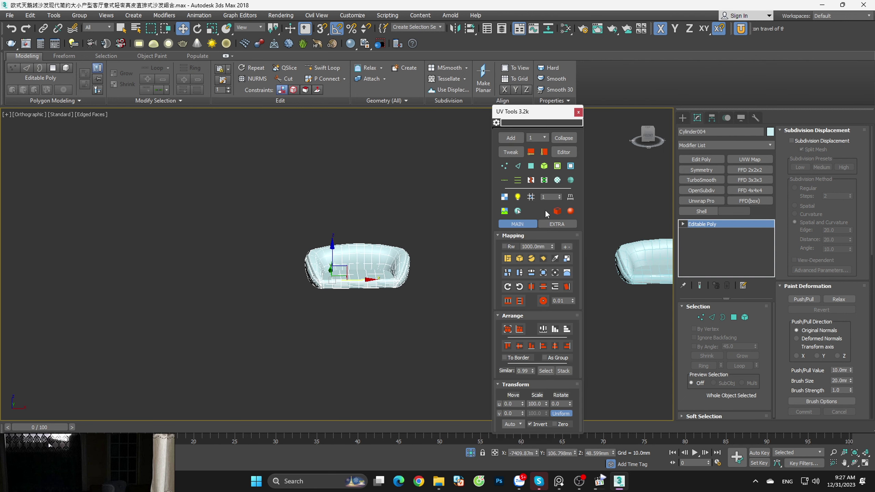
left_click(557, 224)
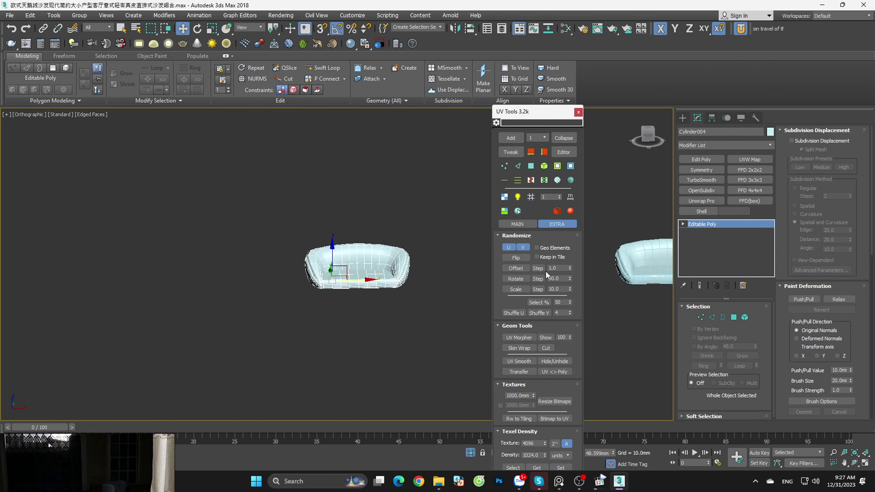
left_click(526, 339)
mouse_move(428, 306)
middle_mouse_down("alt")
mouse_move(424, 361)
mouse_move(451, 310)
middle_mouse_up("alt")
left_click(578, 112)
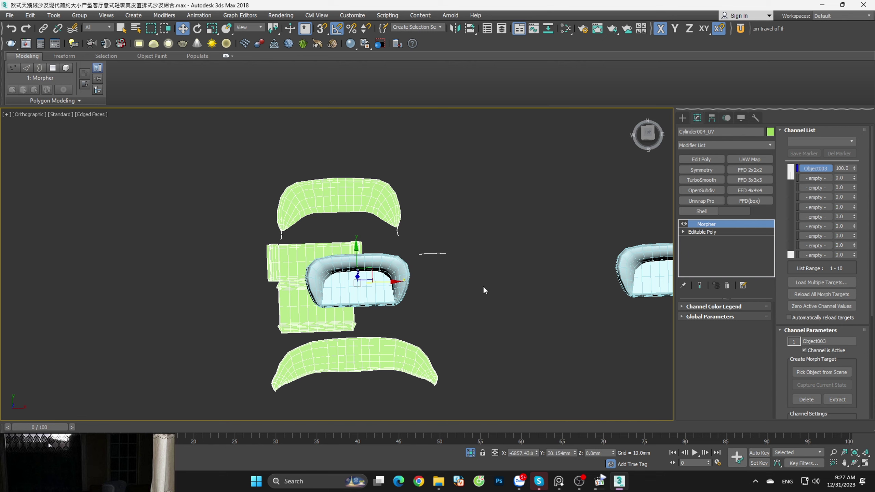
Step: Move the Cylinder004 copy further left and switch the viewport to top view
left_click(358, 279)
left_click_drag(360, 279, 133, 285)
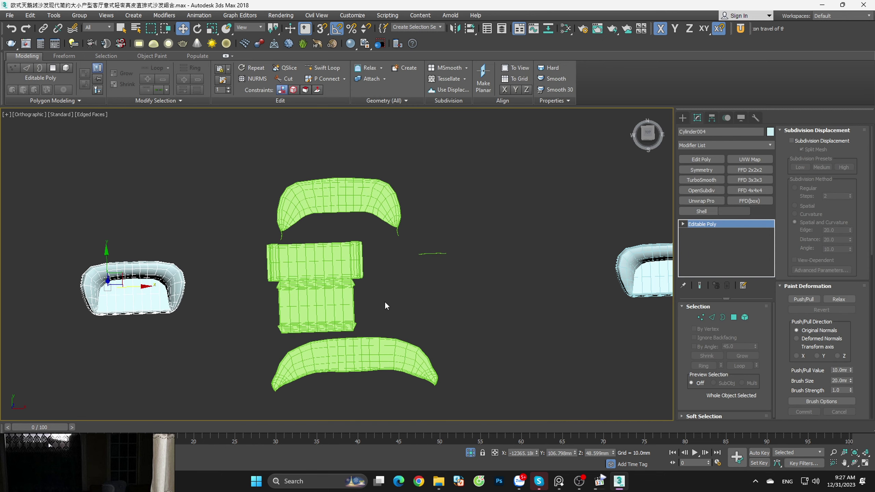
left_click(398, 232)
left_click_drag(268, 383, 268, 382)
key("t")
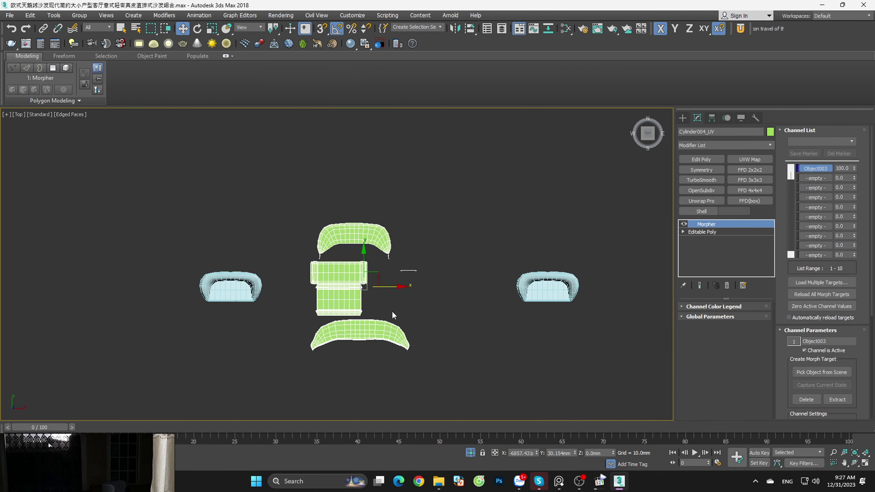
scroll(391, 311, "up", 2)
scroll(386, 276, "up", 3)
left_click(412, 290)
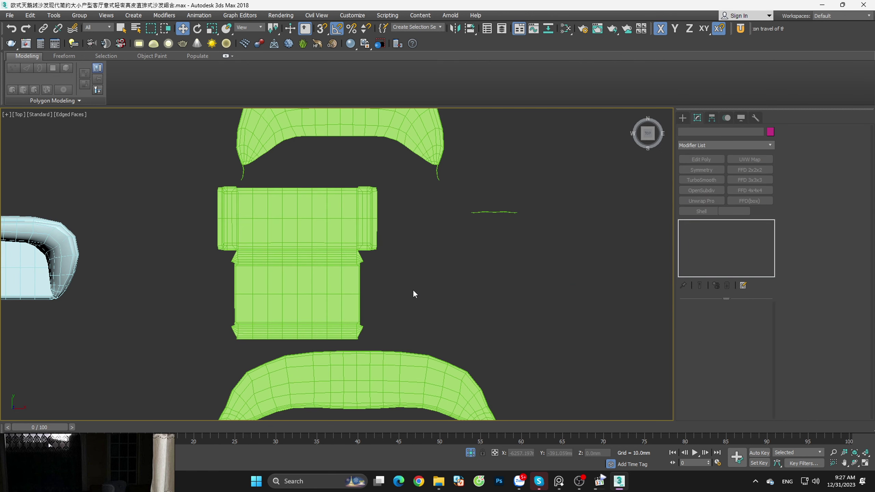
Step: Delete the generated UV-layout mesh, leaving only the two sofas
scroll(464, 297, "down", 3)
scroll(477, 299, "down", 4)
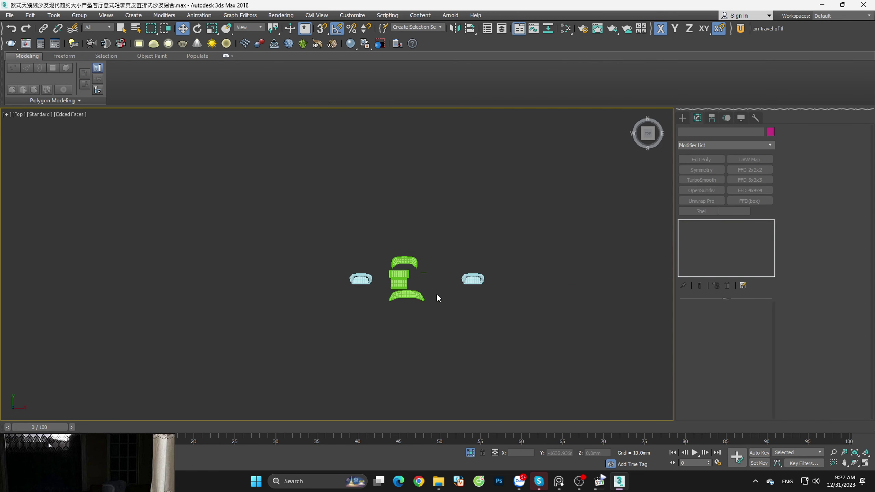
scroll(436, 293, "up", 3)
left_click(422, 279)
left_click_drag(422, 270, 412, 271)
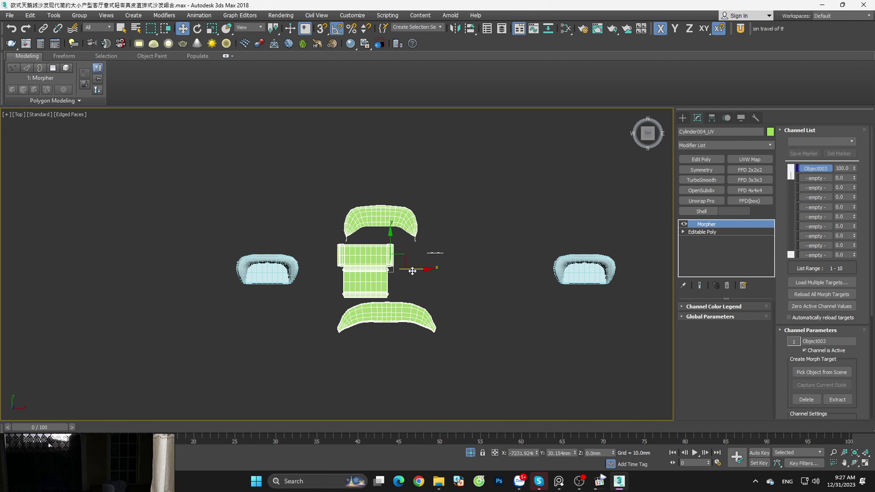
scroll(474, 300, "down", 5)
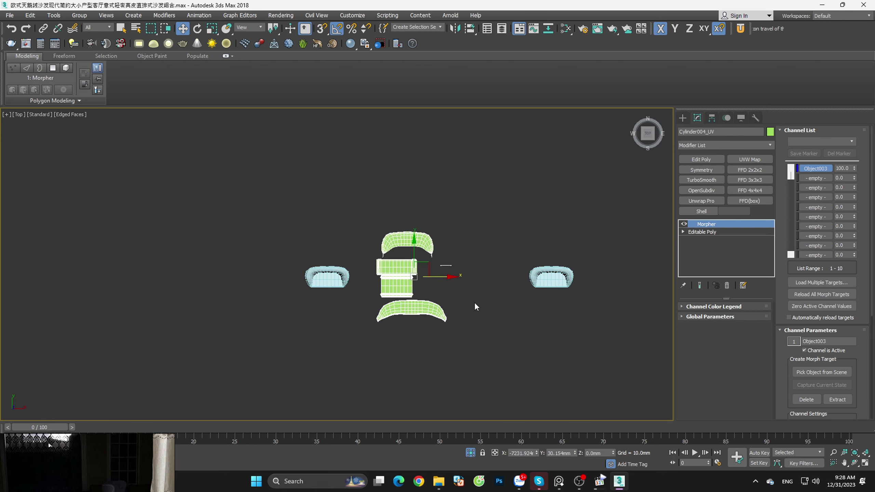
key("Delete")
scroll(475, 302, "up", 4)
left_click(344, 281)
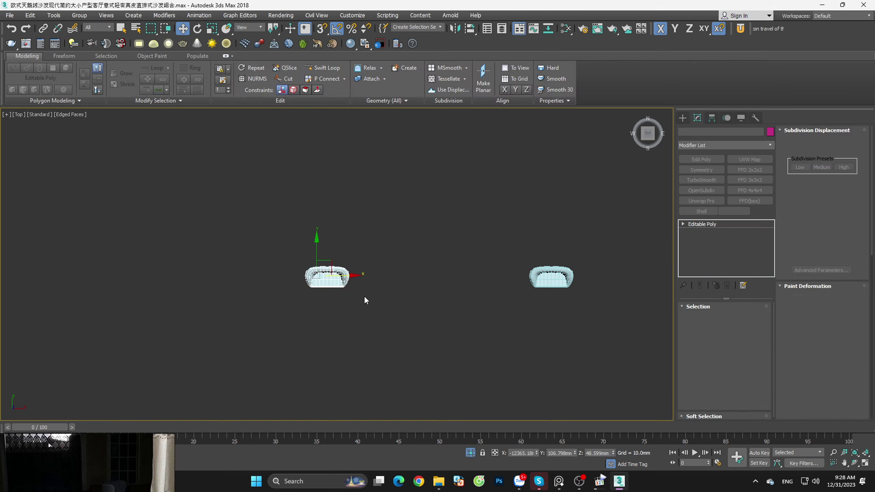
Step: Unwrap Cylinder004, moving its bottom crescent right and the box island down-left
left_click(701, 201)
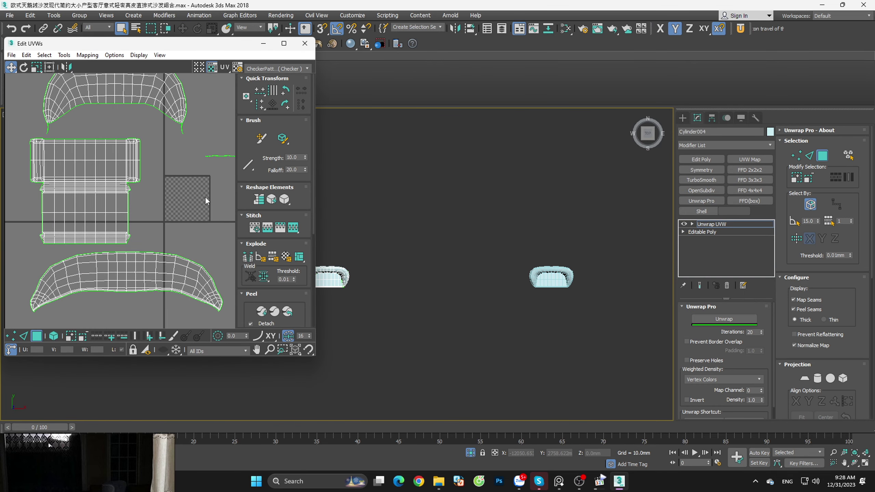
left_click(284, 43)
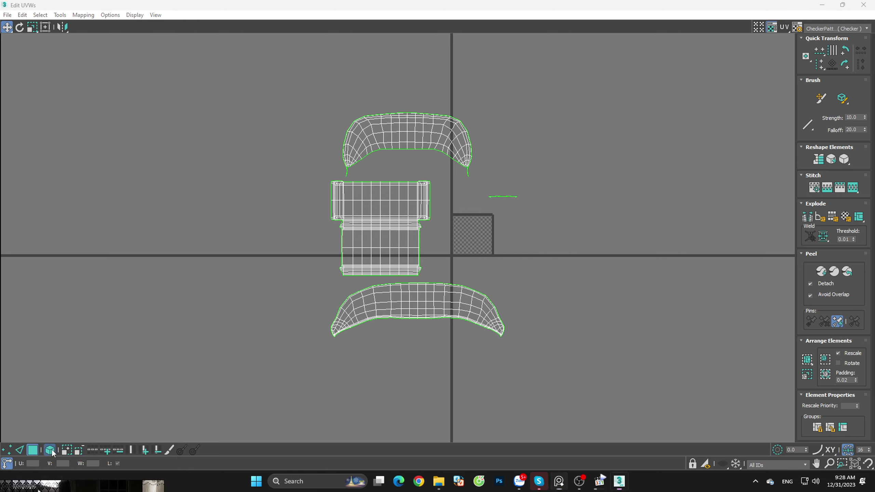
left_click_drag(434, 304, 566, 309)
left_click(438, 249)
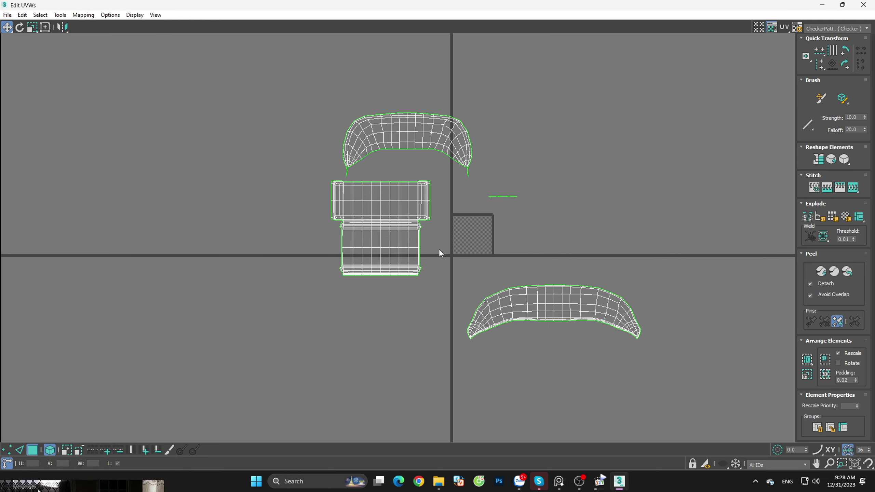
left_click(389, 238)
left_click_drag(389, 238, 350, 307)
Step: Move the top crescent beside the box, then shrink the editor window and zoom out
left_click(478, 141)
left_click(418, 144)
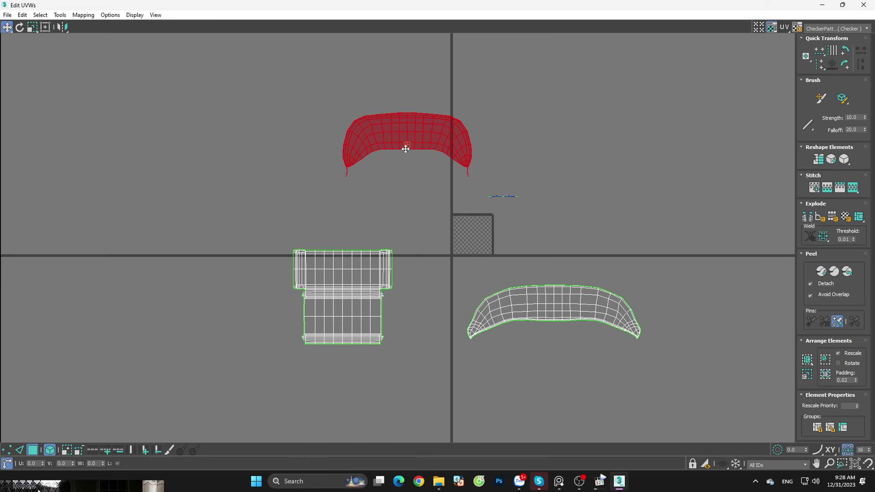
mouse_move(418, 144)
left_mouse_down()
mouse_move(175, 254)
mouse_move(203, 280)
left_mouse_up()
left_click_drag(627, 5, 279, 97)
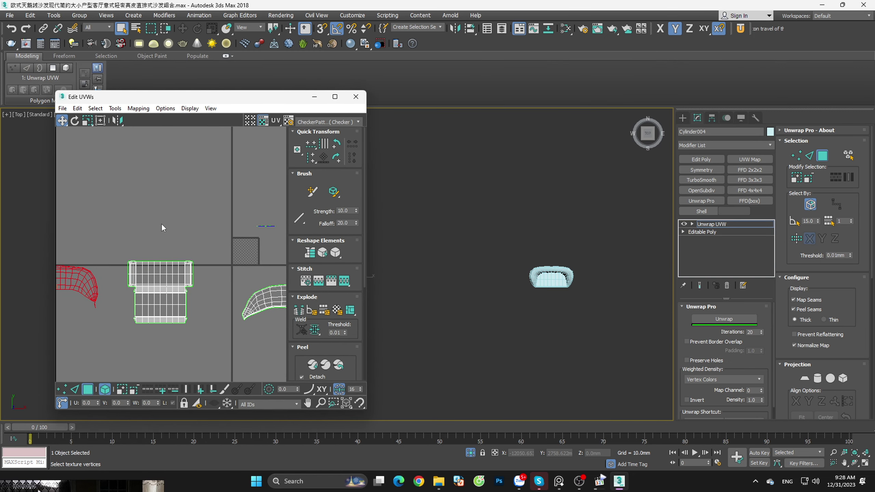
scroll(229, 219, "down", 2)
left_click(230, 219)
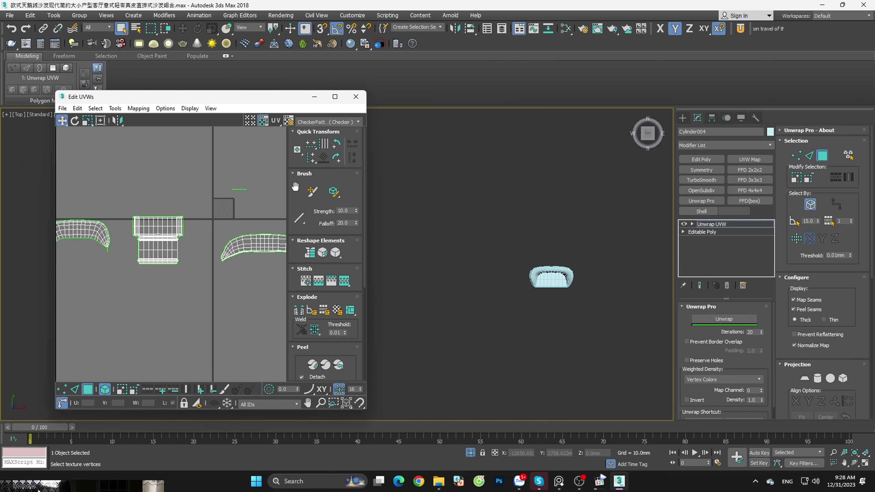
Step: Close the UV editor, leave face editing, and delete the left Cylinder004 sofa
left_click(363, 99)
key("z")
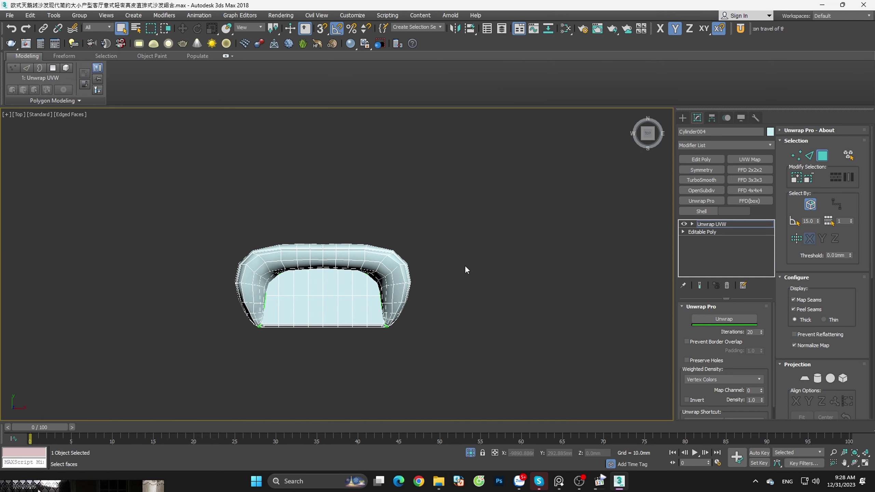
scroll(465, 269, "down", 2)
left_click(821, 156)
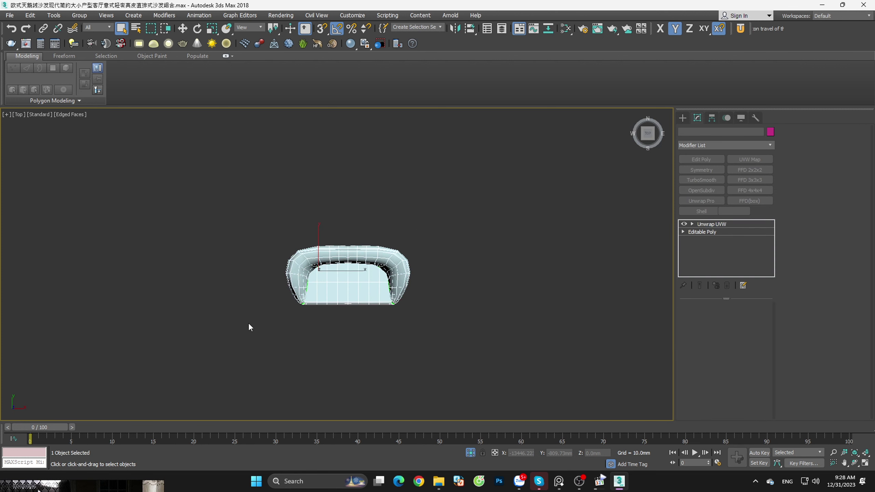
scroll(248, 323, "down", 3)
key("w")
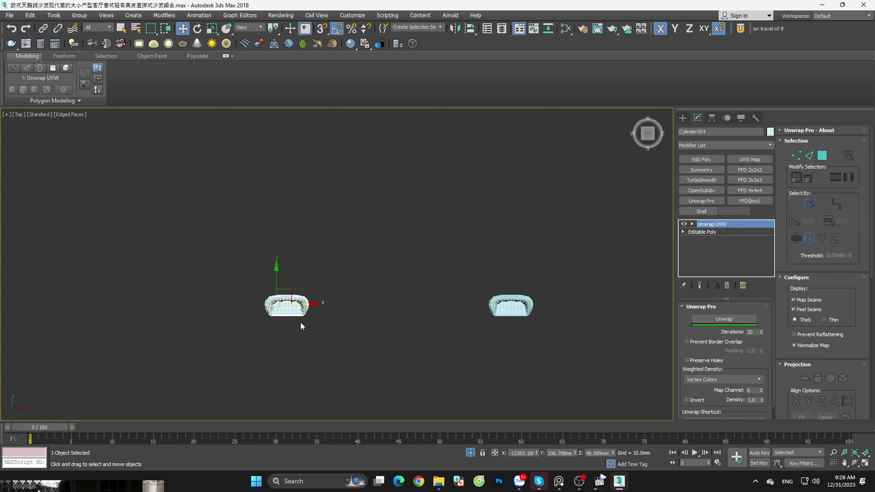
key("Delete")
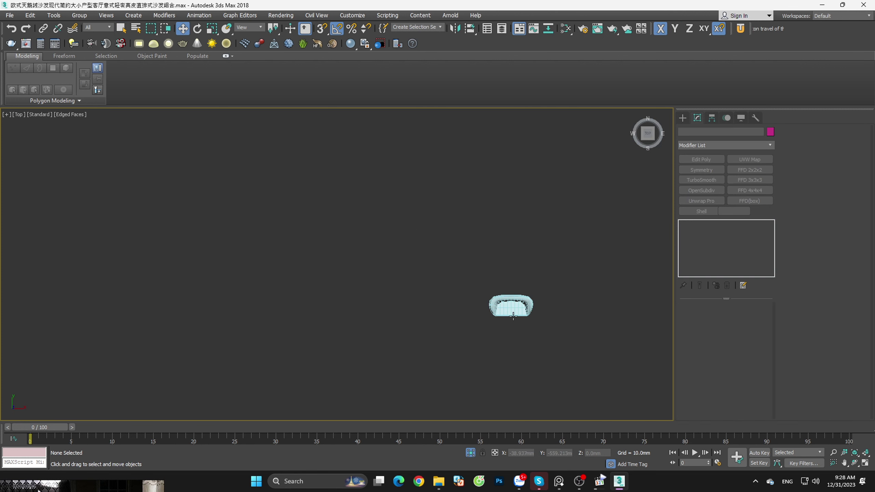
Step: Apply Unwrap Pro to the remaining Cylinder001 sofa, selecting whole UV islands
scroll(515, 302, "up", 5)
left_click(516, 303)
left_click(715, 203)
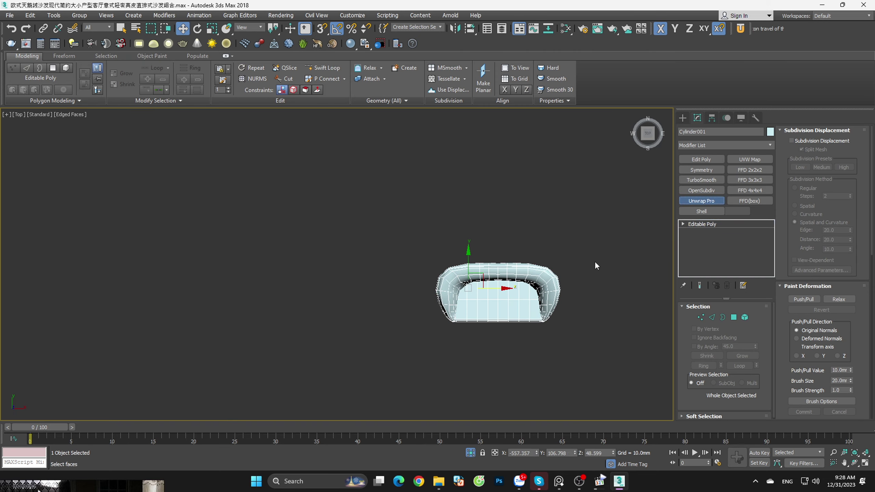
scroll(191, 204, "down", 3)
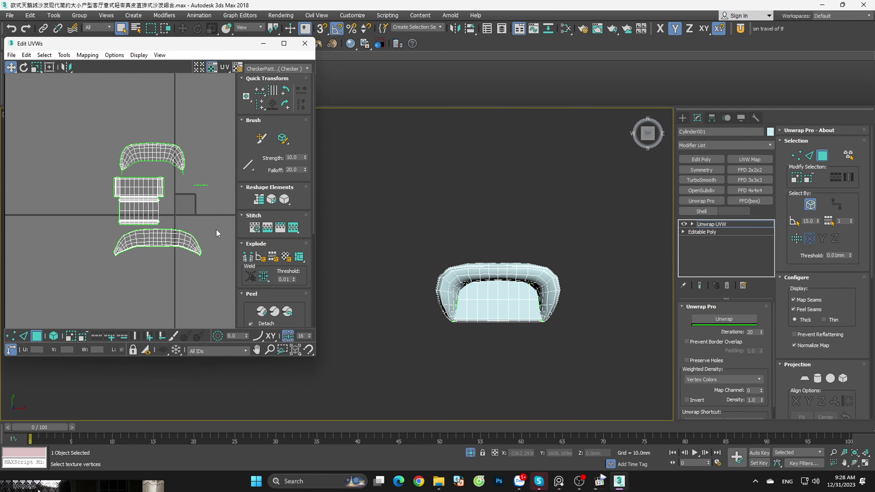
left_click(54, 335)
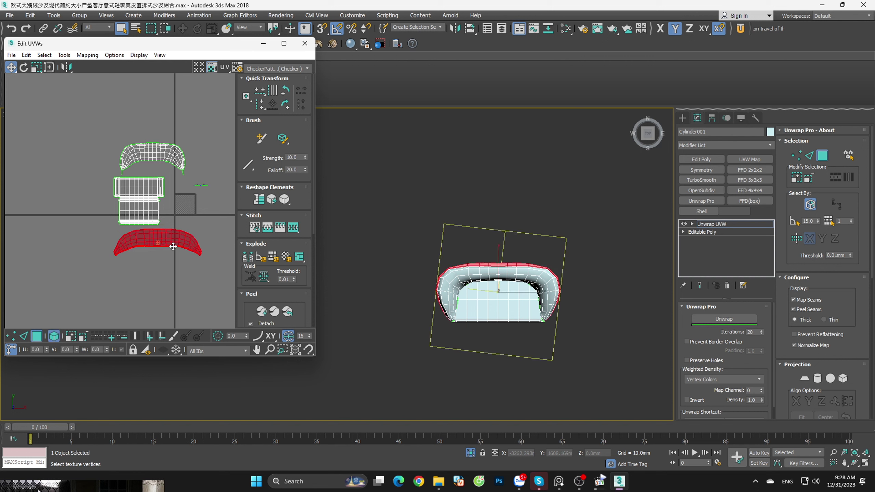
Step: Arrange the islands into a crescent–box–crescent row and close the editor
left_click_drag(168, 245, 225, 244)
left_click(188, 209)
left_click(138, 200)
left_click_drag(138, 200, 139, 240)
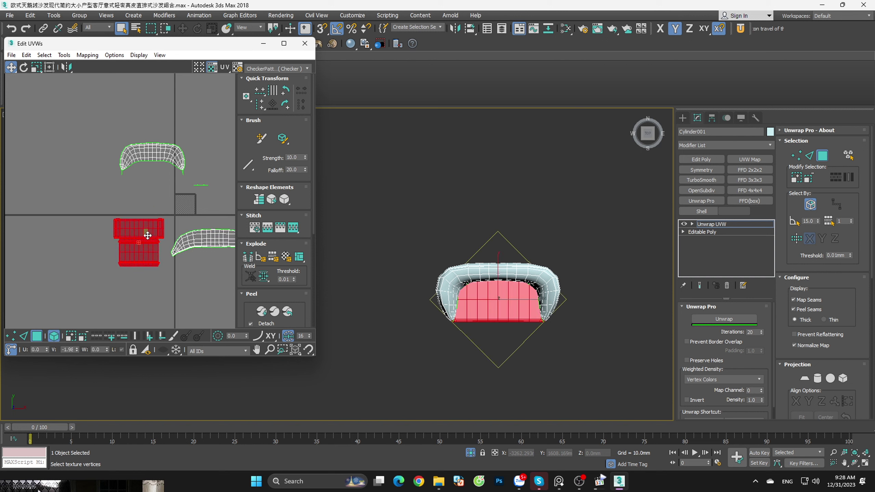
left_click(141, 154)
left_click_drag(142, 155, 58, 234)
left_click(109, 185)
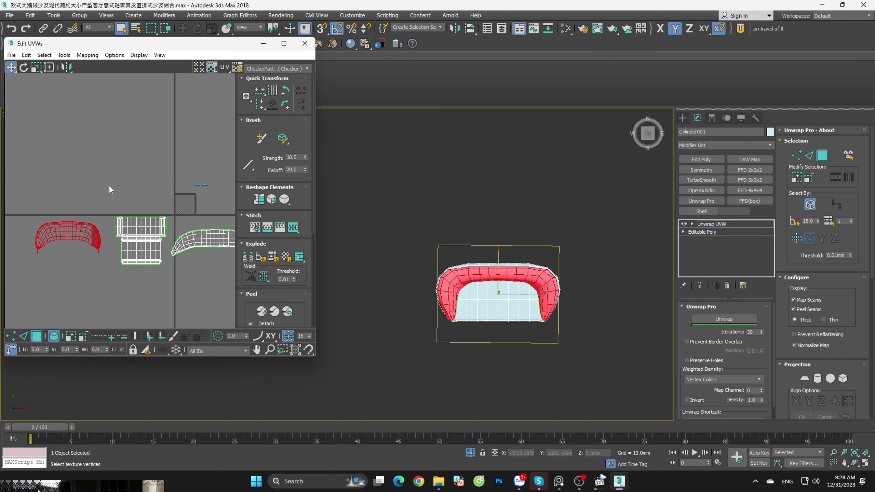
left_click(304, 43)
Step: Collapse All on the sofa's modifier stack
right_click(706, 223)
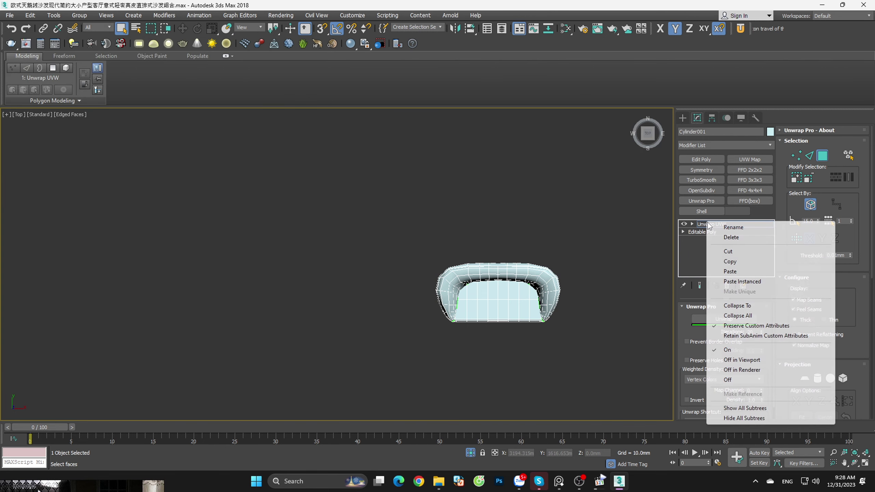
left_click(723, 316)
left_click(481, 267)
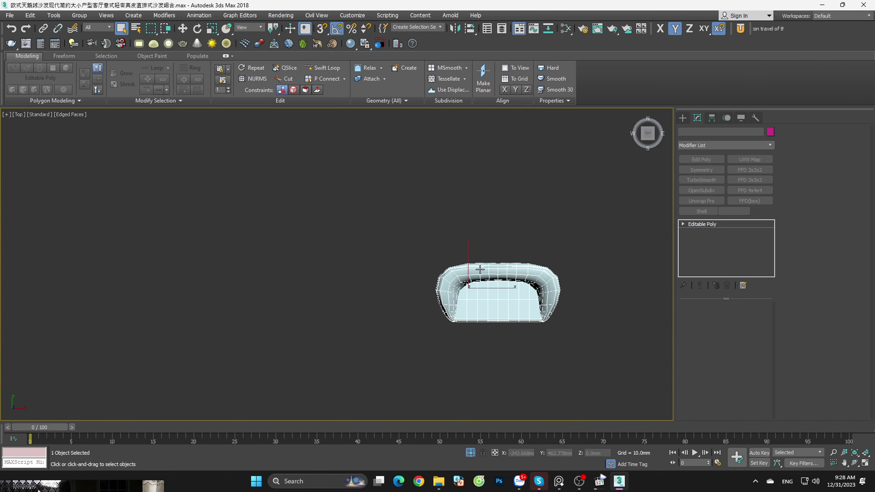
Step: Copy the sofa to the left with snapping enabled
key("w")
key("s")
left_click_drag(496, 302, 240, 303, "shift")
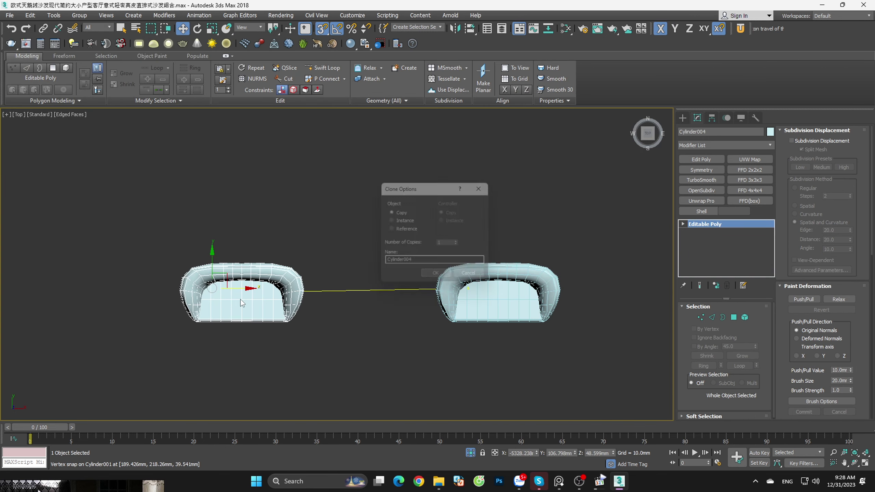
left_click(435, 273)
Step: Build a flattened Cylinder004_UV mesh using UV Tools' UV Morpher
left_click(741, 31)
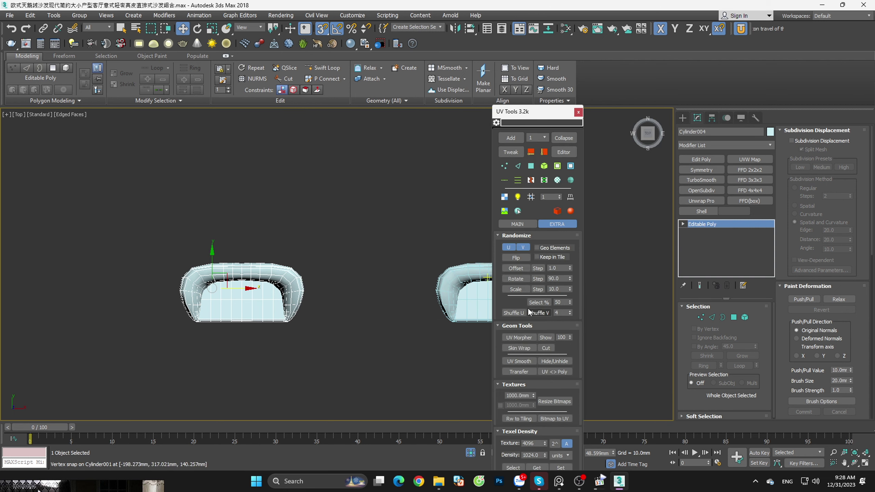
left_click(522, 338)
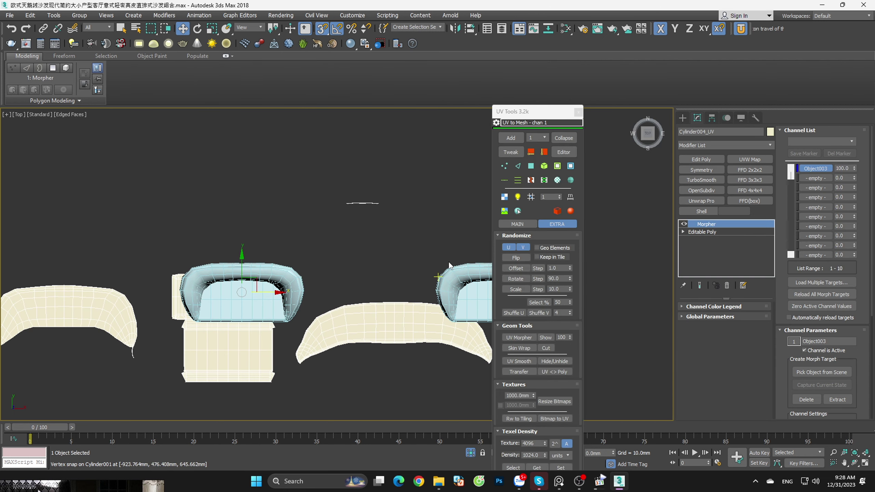
left_click(576, 113)
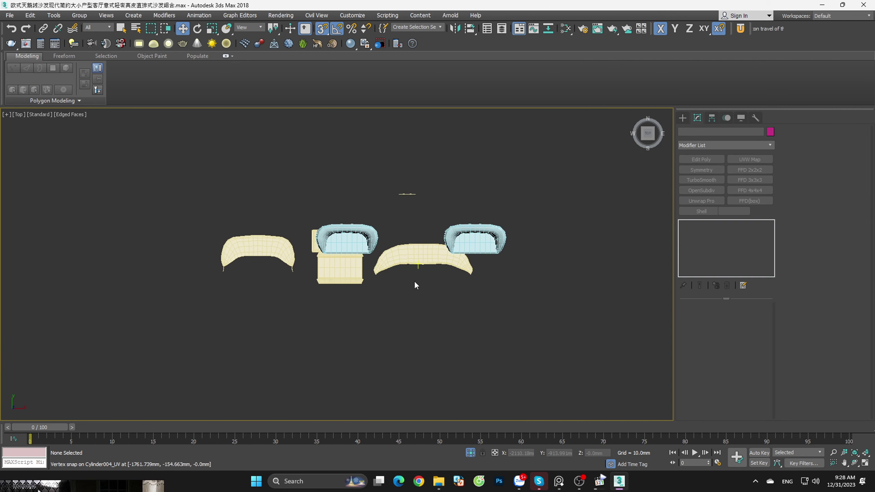
Step: Move the beige flattened pieces down along Y below the sofas
left_click_drag(249, 271, 250, 271)
key("F6")
left_click_drag(410, 195, 415, 297)
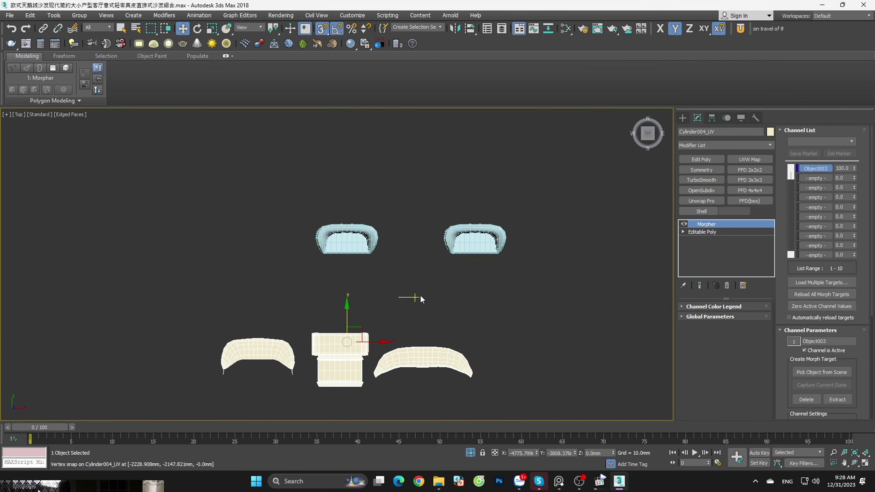
left_click(447, 308)
Step: Select the quilted plane pieces and orbit to view them at an angle
scroll(455, 358, "down", 2)
scroll(478, 349, "down", 3)
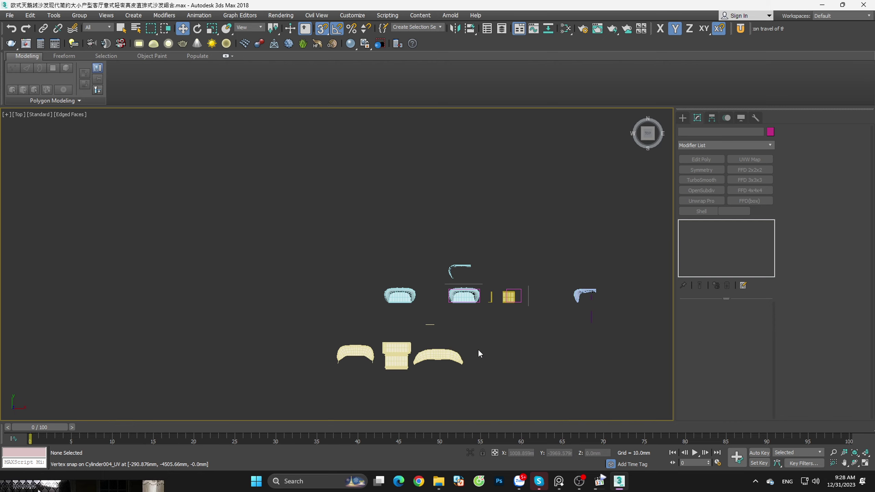
scroll(404, 264, "up", 5)
left_click(404, 264)
scroll(405, 264, "up", 4)
mouse_move(458, 281)
middle_mouse_down("alt")
mouse_move(420, 340)
mouse_move(460, 303)
mouse_move(462, 332)
middle_mouse_up("alt")
Step: Deselect the plane objects and select one quilted tile piece
left_click(461, 332)
scroll(444, 357, "up", 5)
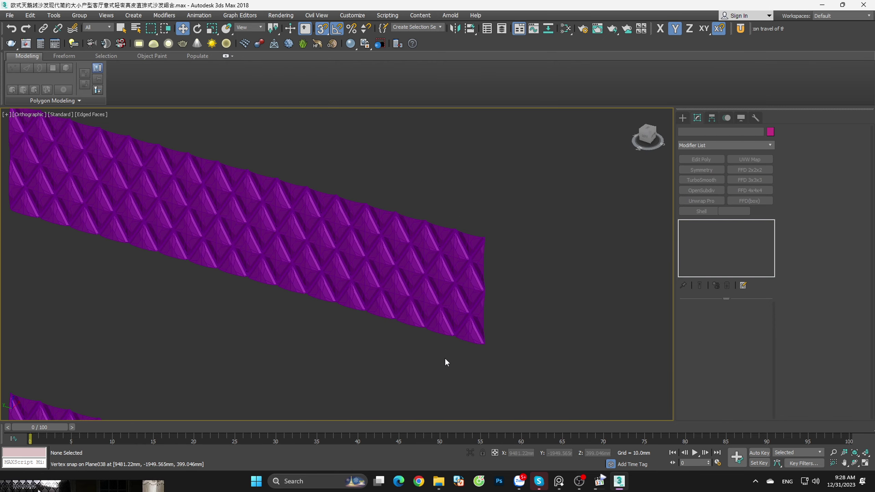
scroll(495, 330, "down", 2)
scroll(369, 304, "down", 3)
scroll(370, 304, "up", 4)
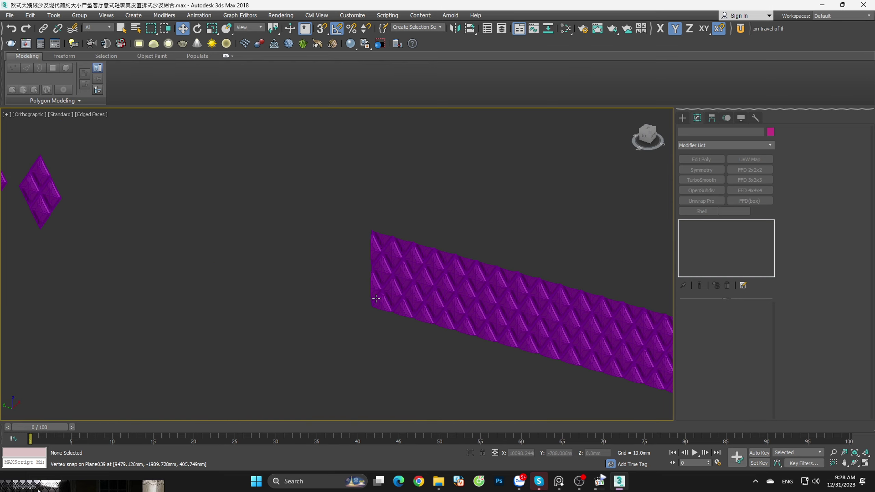
left_click(396, 268)
scroll(386, 243, "up", 5)
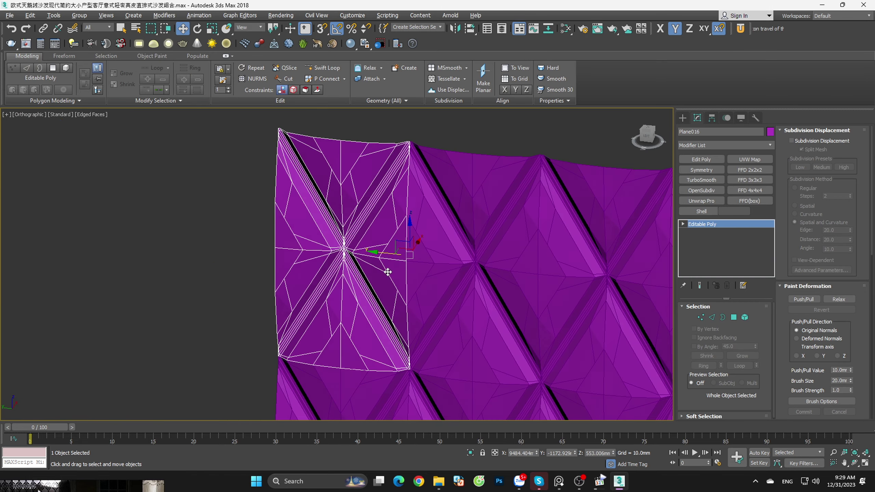
scroll(378, 268, "down", 4)
scroll(379, 268, "down", 3)
scroll(382, 268, "down", 3)
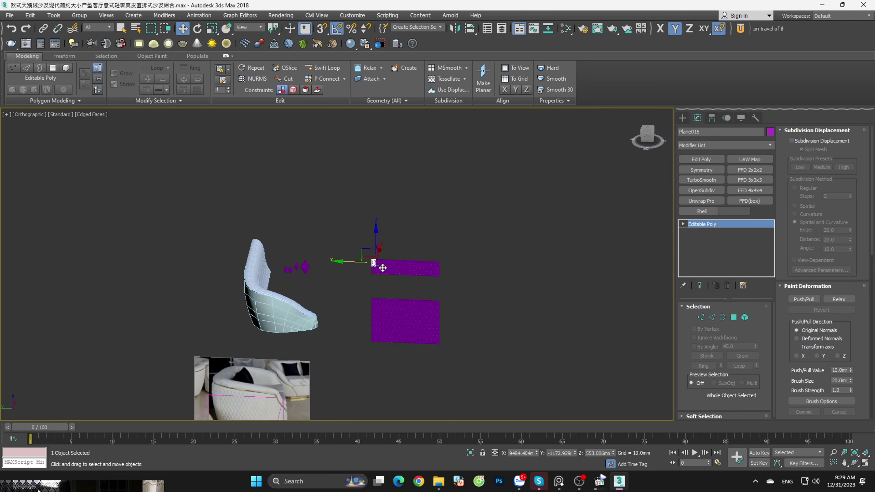
scroll(383, 268, "down", 3)
mouse_move(382, 268)
middle_mouse_down("alt")
mouse_move(443, 214)
mouse_move(377, 260)
middle_mouse_up("alt")
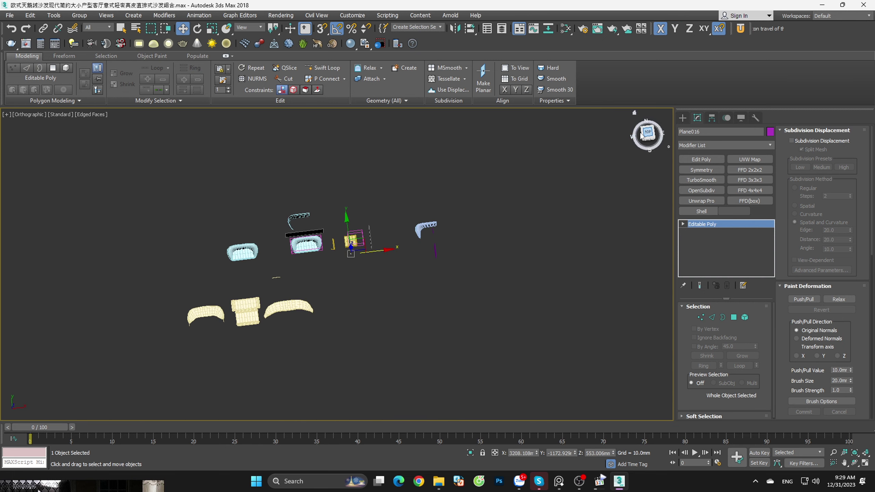
Step: In the Top view, move the selected piece left along X
left_click(641, 135)
scroll(372, 367, "up", 5)
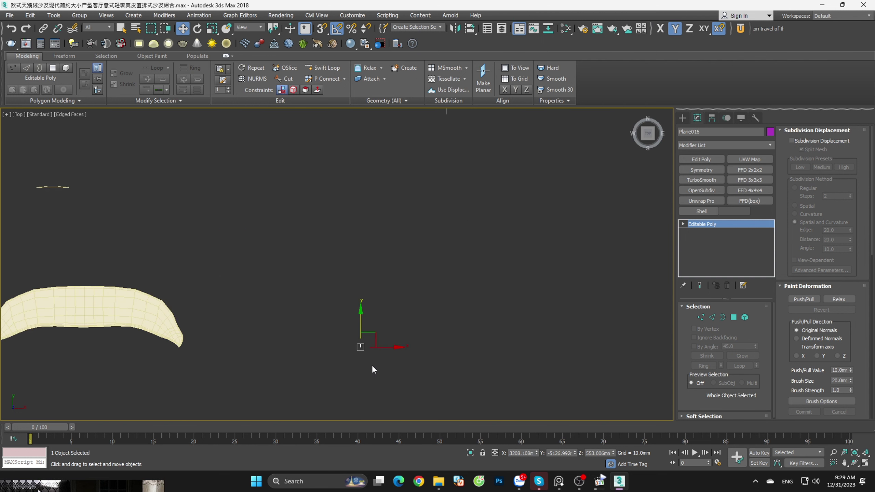
scroll(372, 366, "down", 3)
scroll(505, 323, "down", 3)
key("s")
left_click_drag(488, 308, 284, 342)
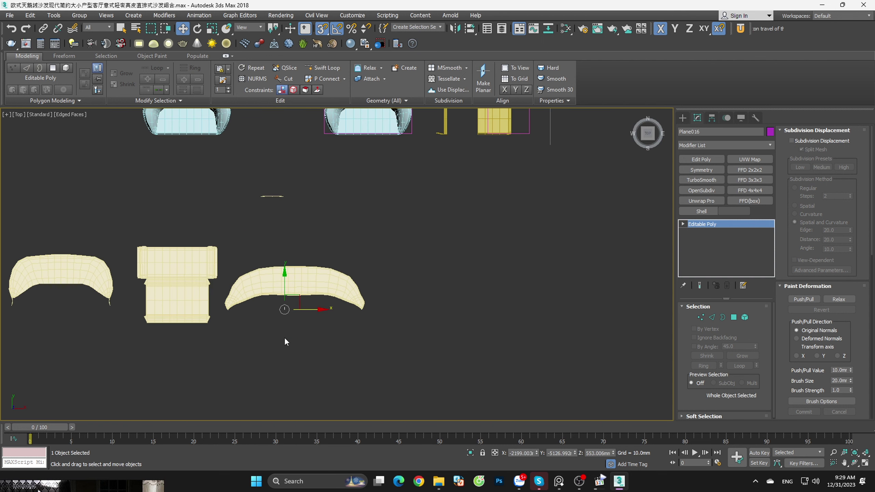
scroll(308, 330, "down", 2)
Step: Apply Unwrap UVW to the copied sofa Cylinder004, then dock and close the UV editor
middle_click_drag(309, 331, 355, 322)
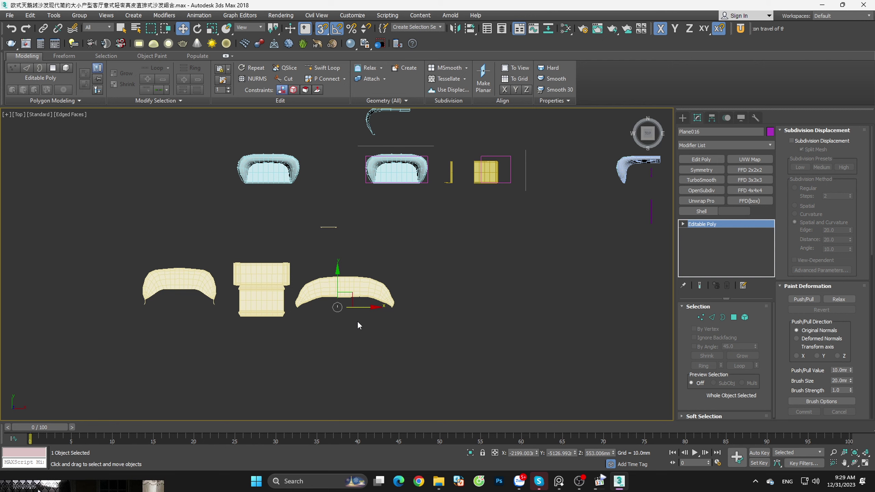
scroll(313, 308, "up", 4)
scroll(327, 255, "down", 6)
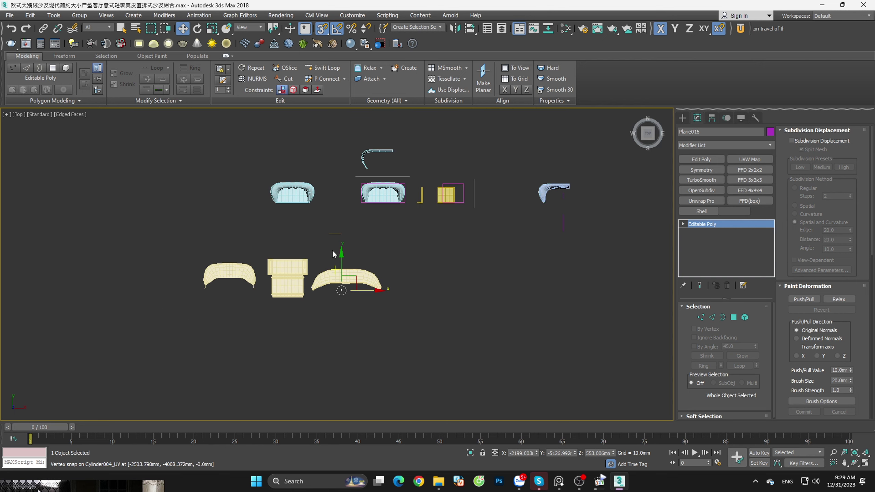
left_click(297, 194)
left_click(705, 200)
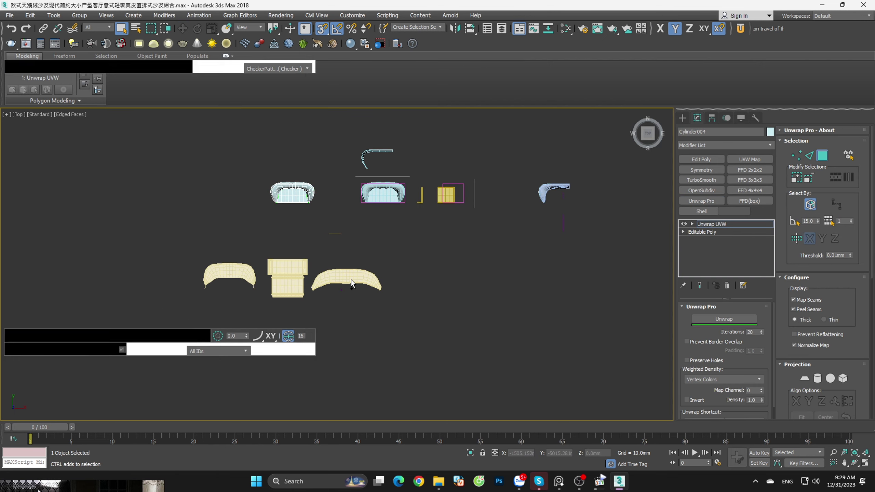
scroll(166, 248, "down", 5)
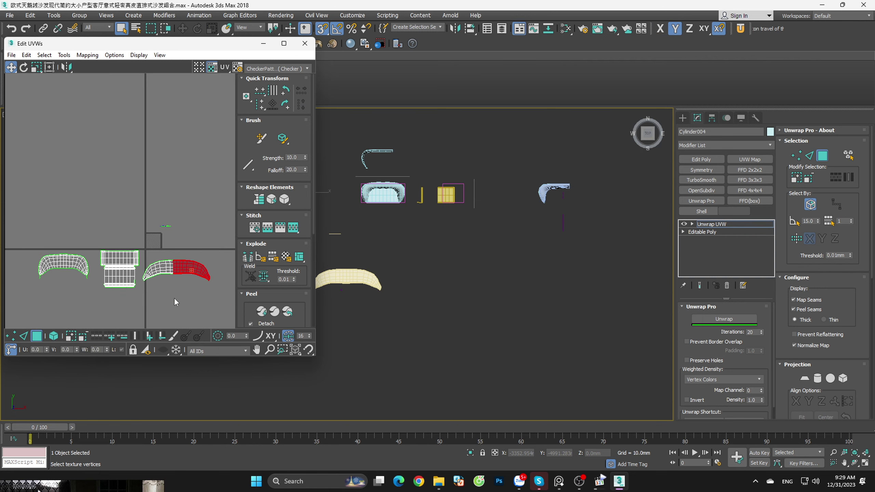
mouse_move(195, 45)
left_mouse_down()
mouse_move(45, 51)
mouse_move(1, 1)
left_mouse_up()
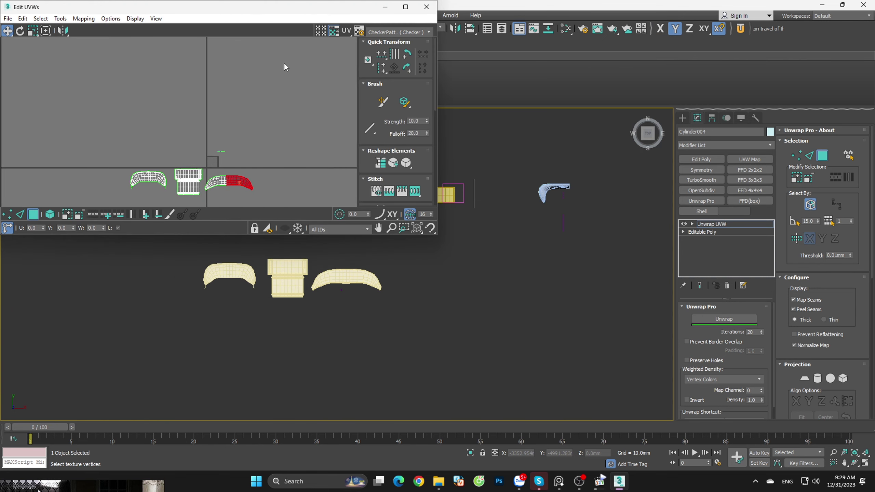
left_click(418, 9)
scroll(324, 285, "up", 3)
scroll(396, 291, "up", 3)
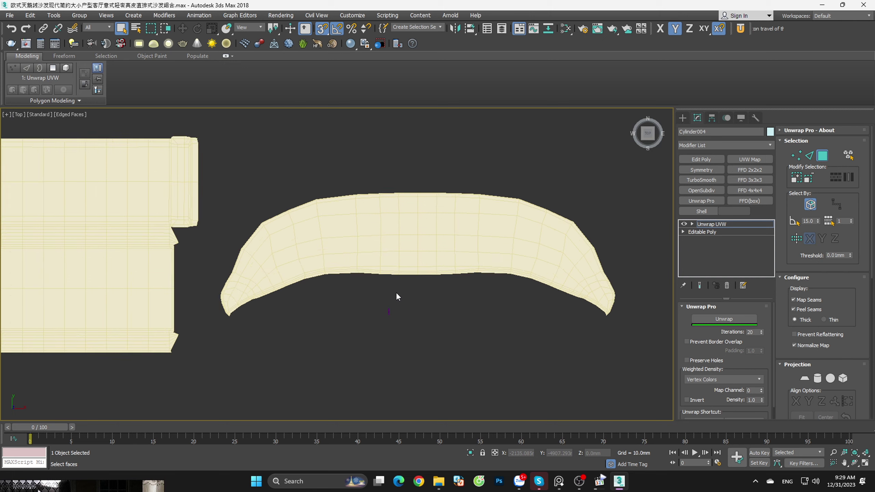
scroll(398, 296, "up", 3)
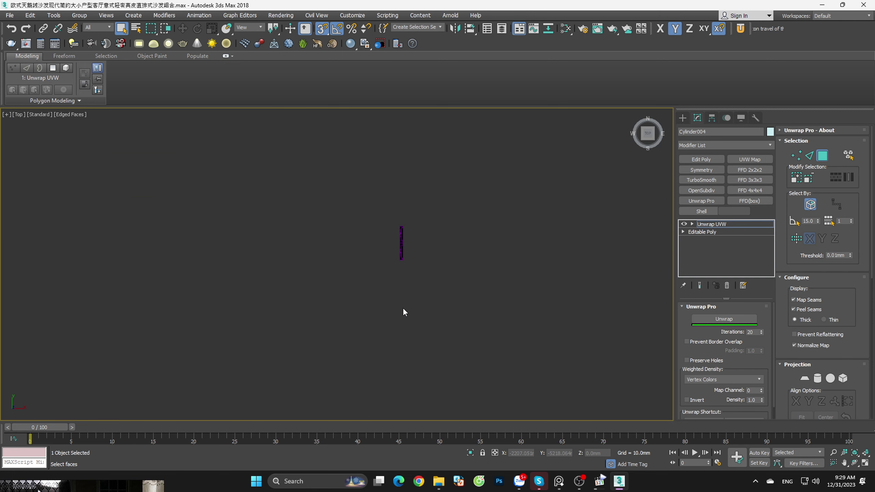
Step: Select the purple diamond plane Plane016 and rotate it
left_click(401, 243)
key("e")
mouse_move(420, 244)
left_mouse_down()
mouse_move(412, 288)
mouse_move(454, 288)
left_mouse_up()
key("w")
Step: In Vertex mode, shift two vertices on the plane's right half along X
key("z")
key("1")
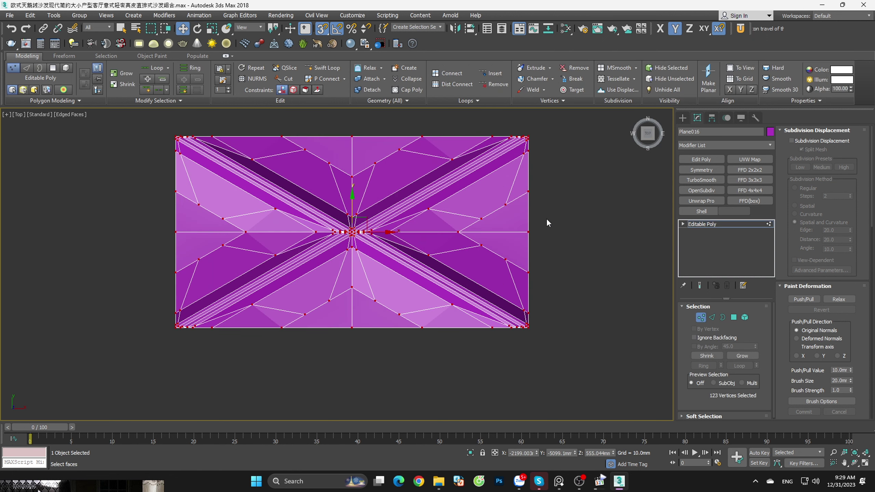
key("z")
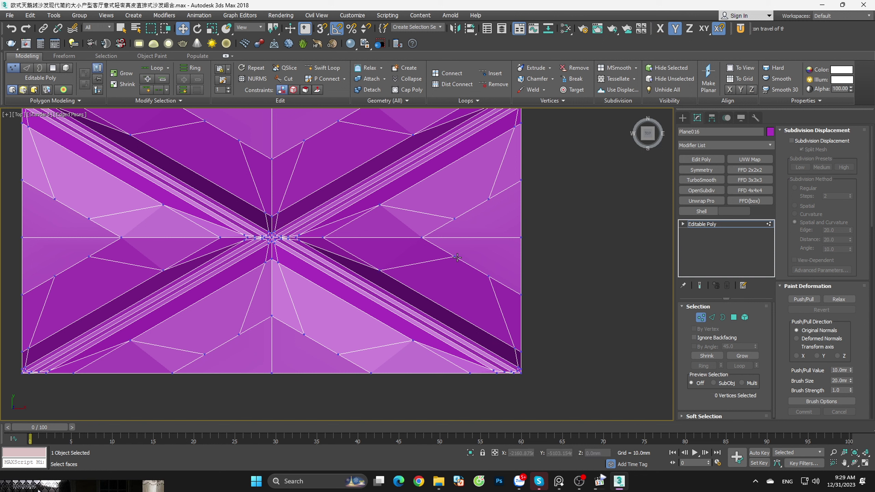
left_click(456, 257)
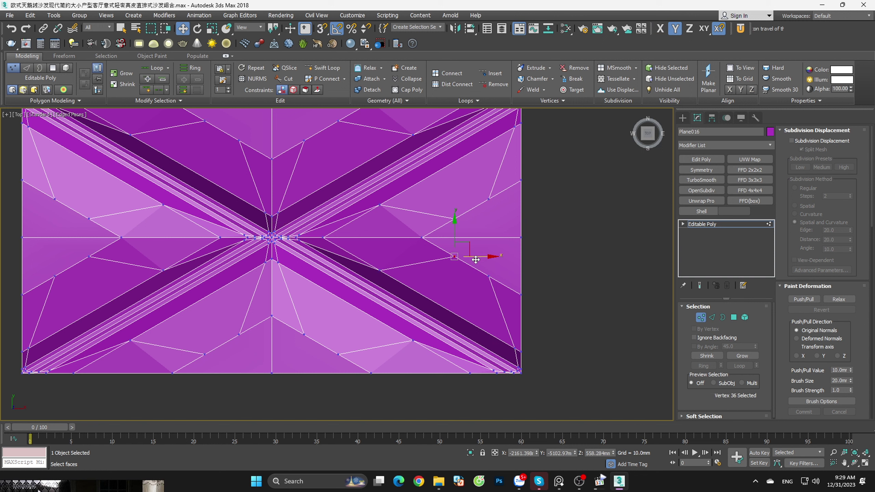
left_click(454, 219, "ctrl")
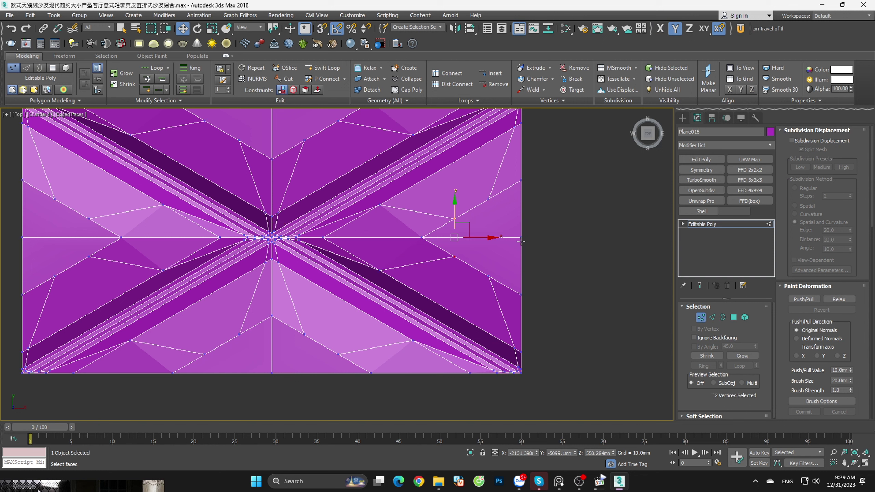
left_click_drag(471, 233, 498, 237)
right_click(480, 228)
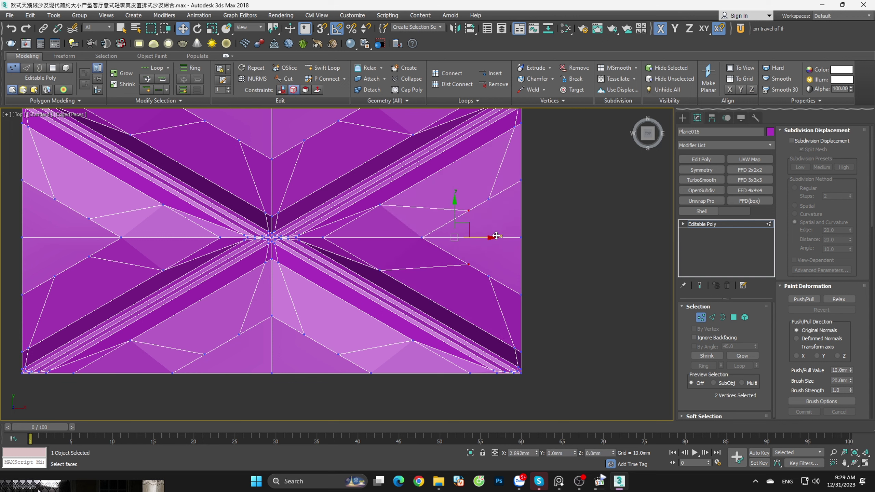
left_click(488, 199)
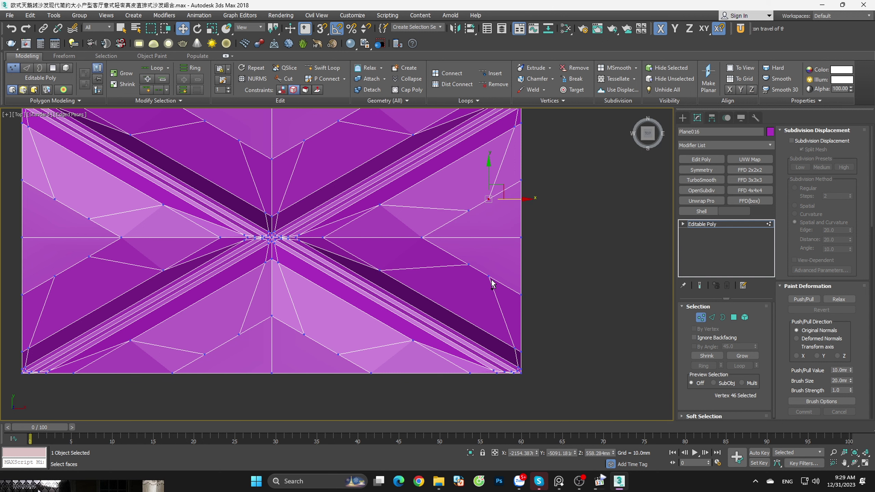
Step: Clear the vertex selection and return to whole-object level
scroll(527, 273, "down", 4)
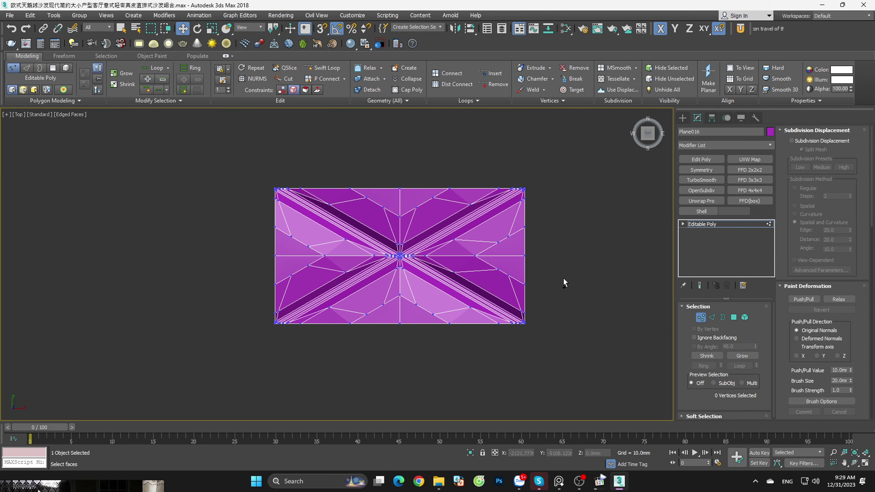
left_click(564, 279)
scroll(428, 299, "up", 2)
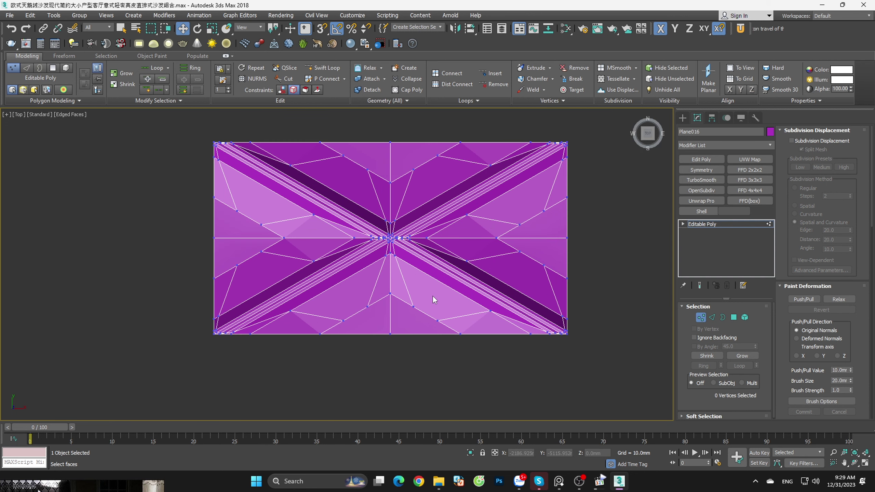
left_click(701, 317)
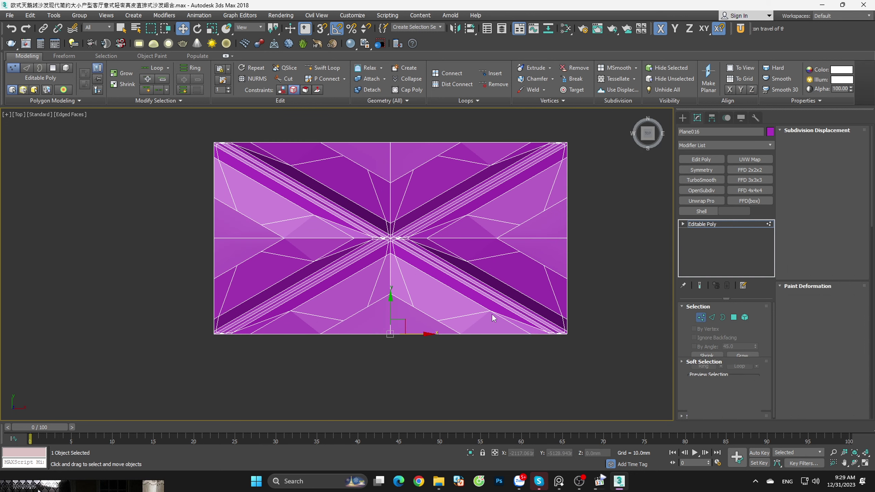
scroll(410, 316, "down", 3)
Step: With snapping on, place a single copy of the plane below and add OpenSubdiv to it
key("s")
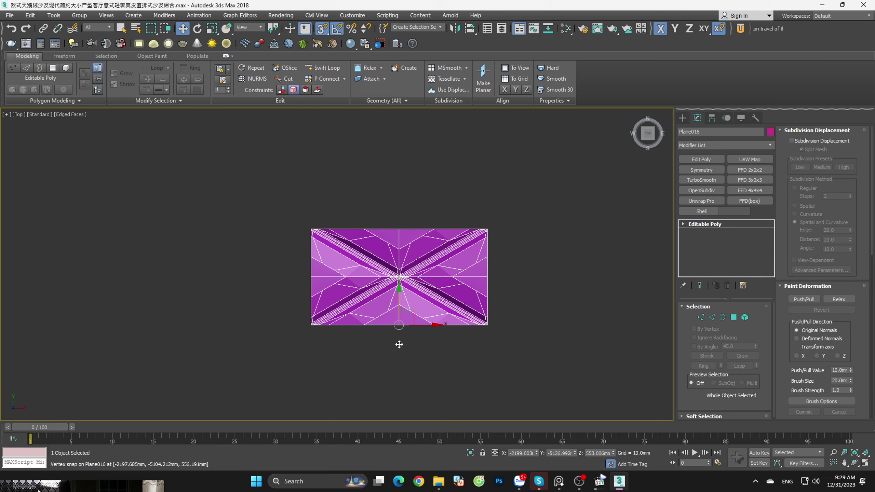
left_click_drag(399, 325, 393, 420, "shift")
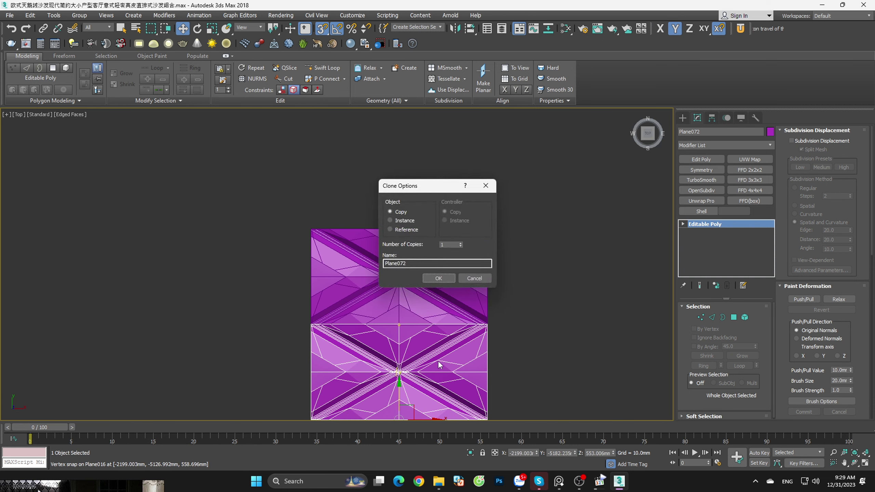
left_click(452, 279)
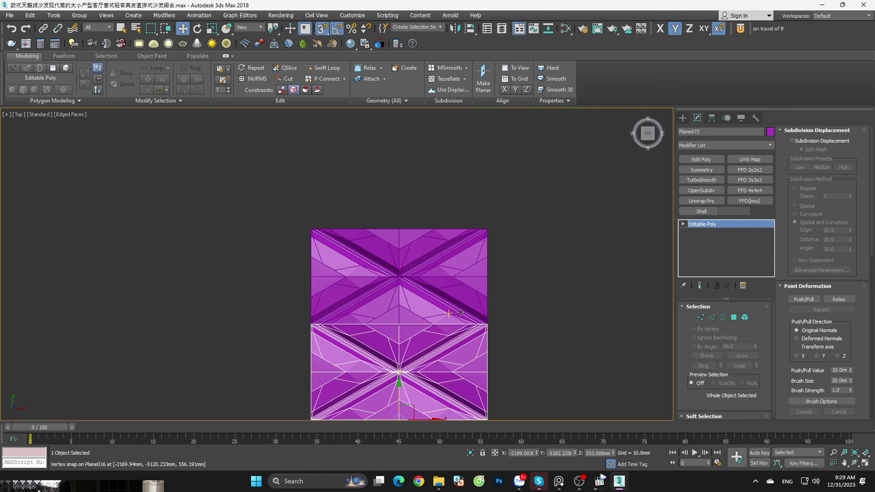
middle_click_drag(452, 279, 463, 297, "alt")
left_click(711, 189)
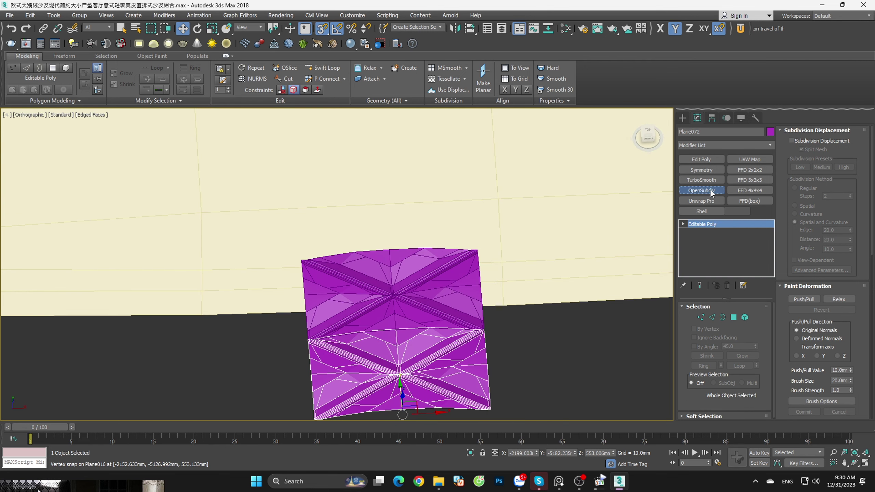
key("F4")
middle_click_drag(498, 331, 497, 357, "alt")
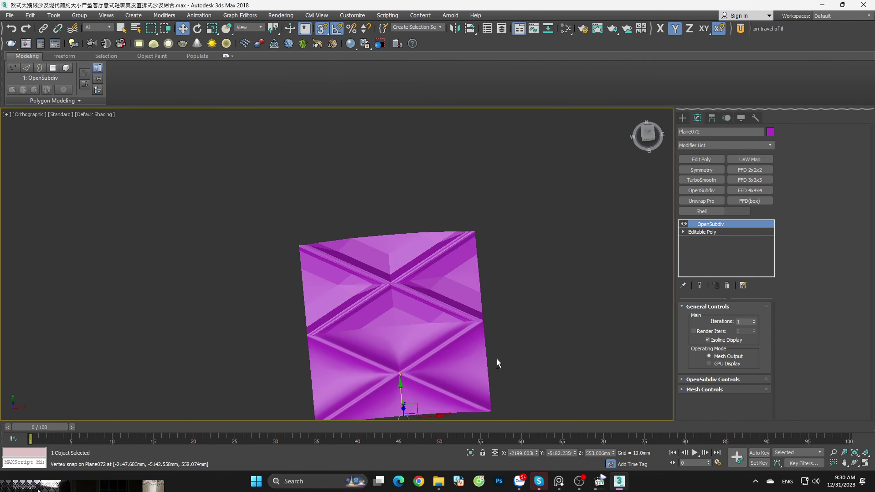
left_click(650, 135)
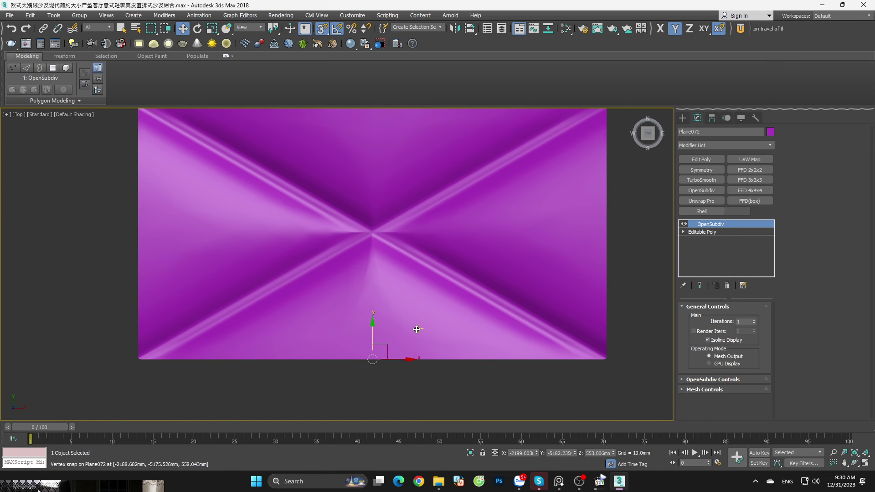
Step: Apply OpenSubdiv smoothing to the original Plane016 for comparison
scroll(428, 282, "down", 4)
scroll(428, 283, "up", 4)
left_click(400, 215)
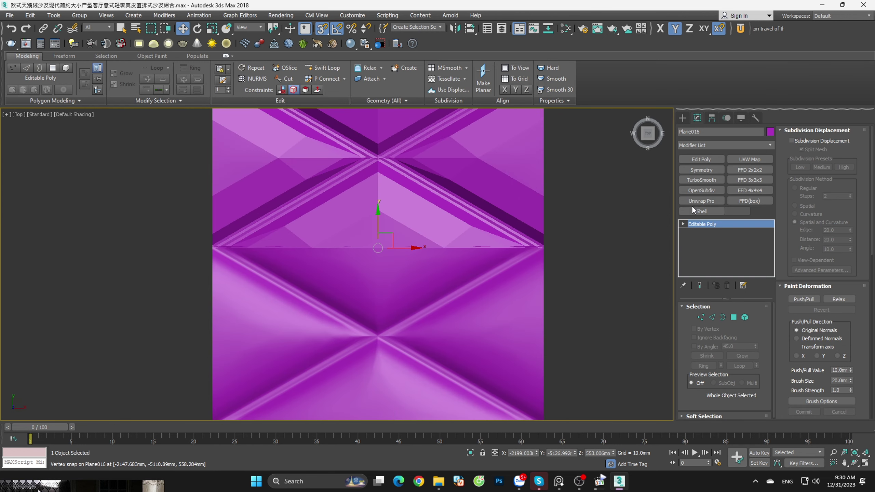
left_click(703, 191)
left_click(590, 280)
scroll(591, 280, "down", 4)
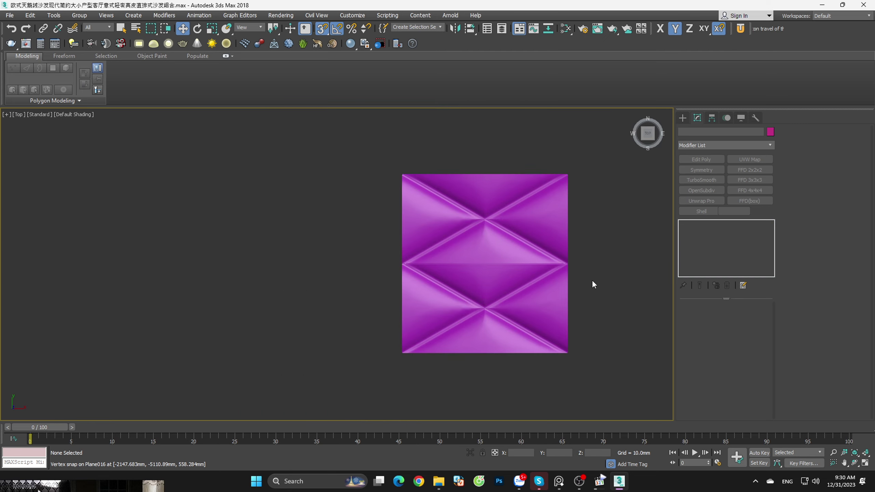
scroll(492, 231, "up", 4)
key("F4")
Step: Remove OpenSubdiv from Plane016 and delete the lower copy Plane072
left_click(490, 231)
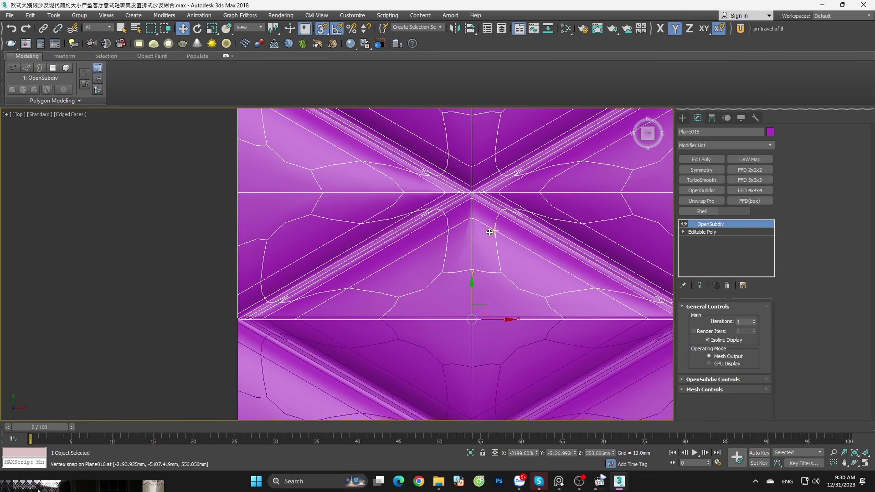
scroll(615, 256, "down", 2)
left_click(726, 286)
left_click(510, 308)
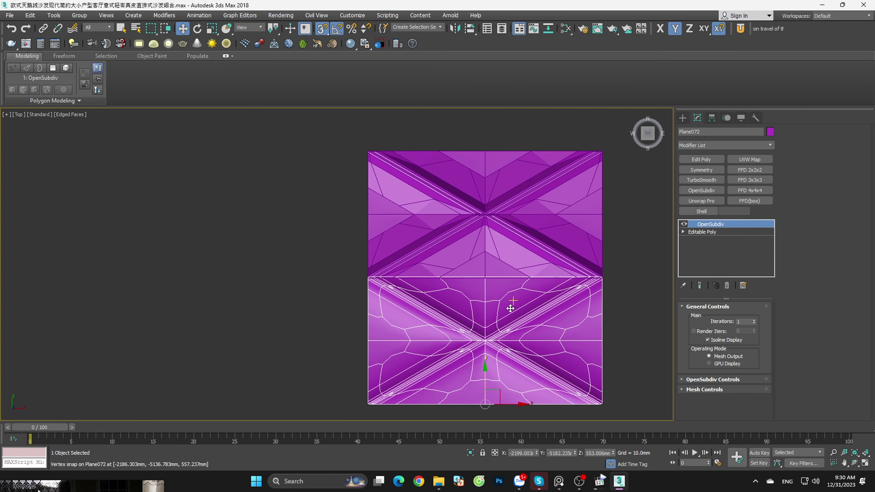
key("Delete")
scroll(535, 236, "up", 3)
left_click(511, 248)
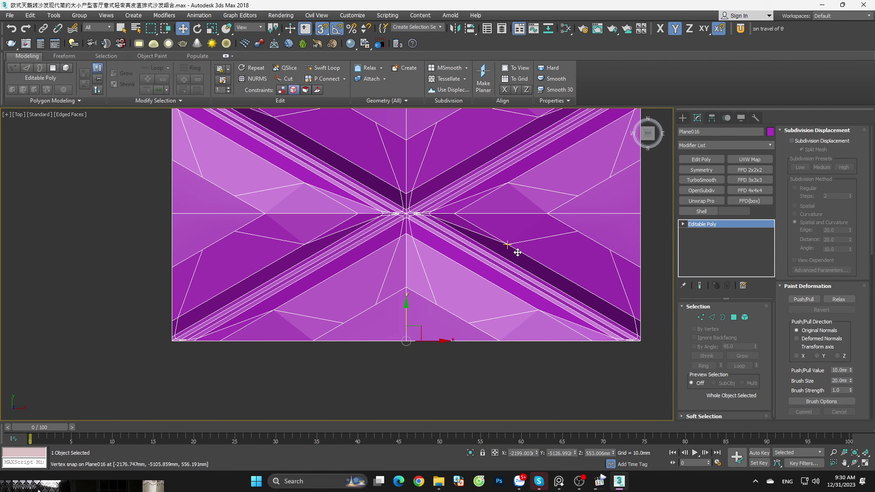
scroll(518, 257, "down", 1)
scroll(448, 250, "up", 5)
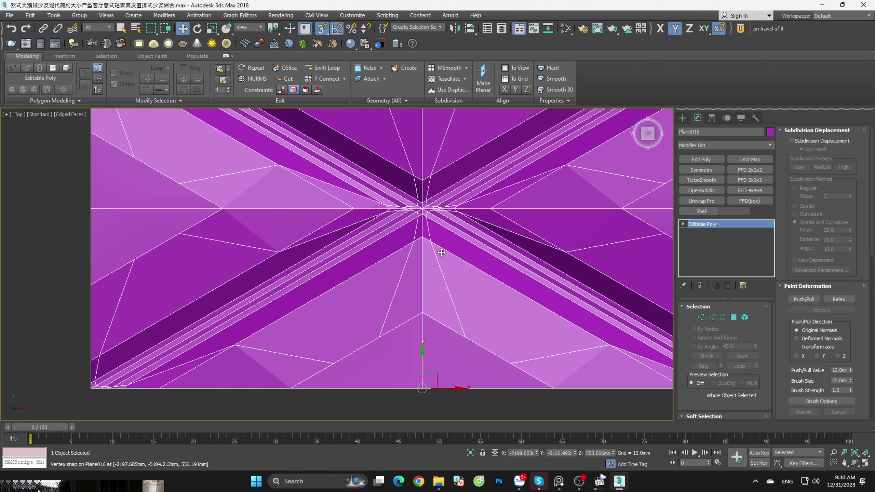
Step: In Vertex mode, scale the two centre vertices of Plane016 outward apart
key("1")
left_click(428, 237, "ctrl")
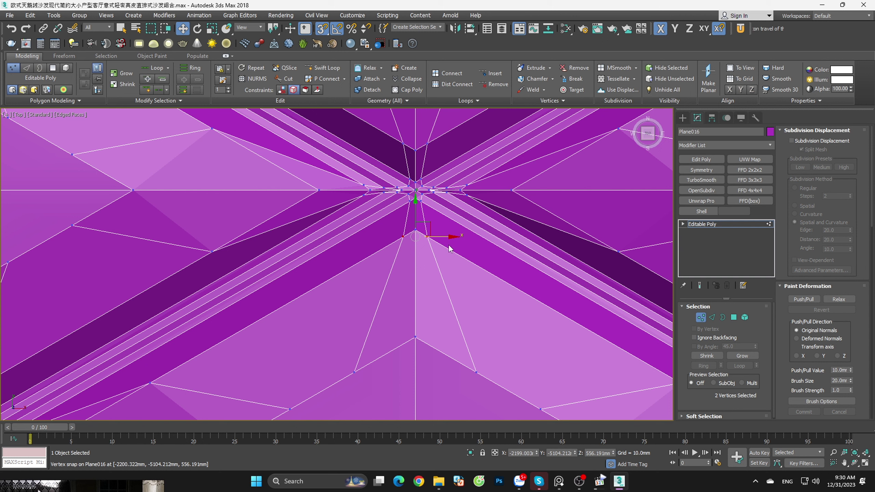
key("r")
left_click_drag(427, 233, 443, 43)
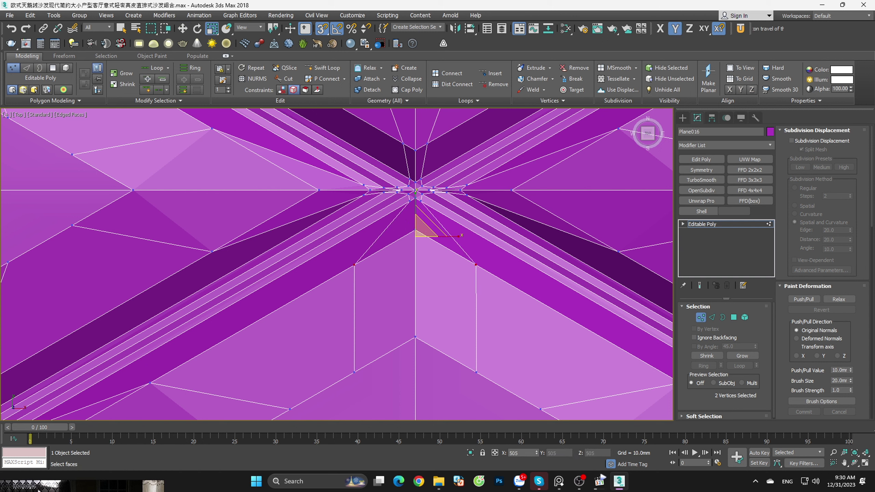
scroll(412, 179, "up", 3)
scroll(410, 229, "down", 2)
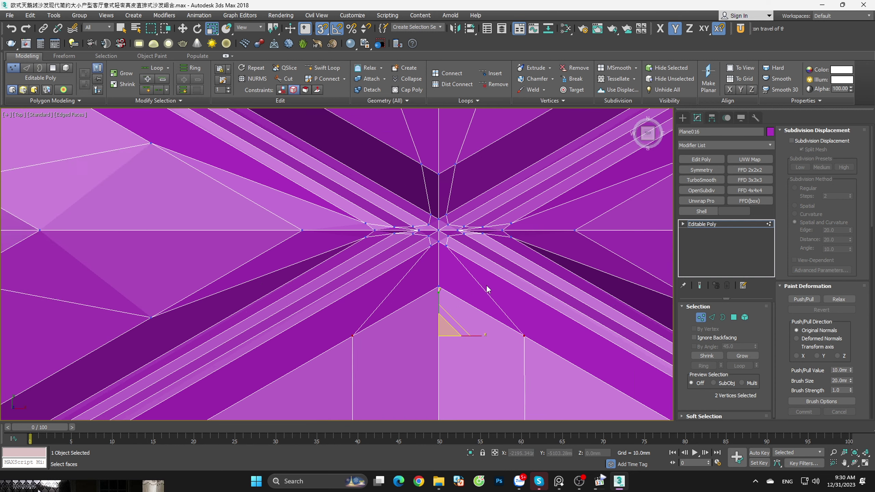
scroll(485, 289, "down", 3)
scroll(418, 276, "up", 1)
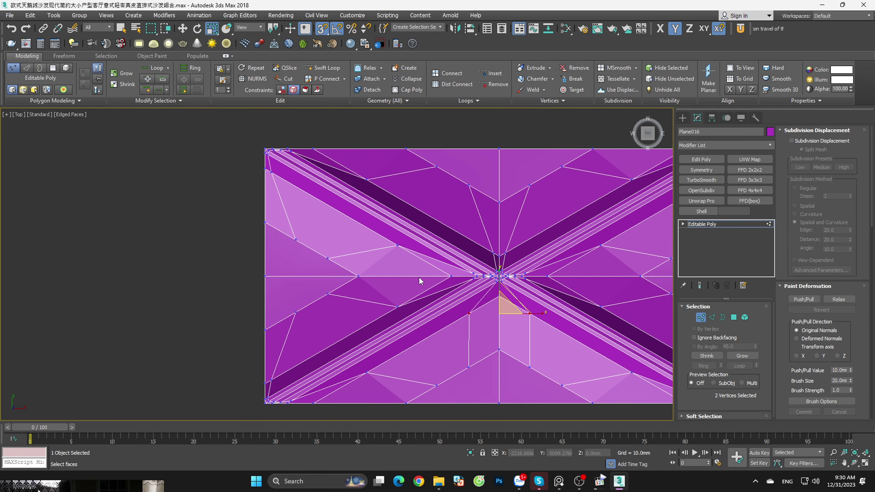
left_click(470, 187)
key("ctrl+z")
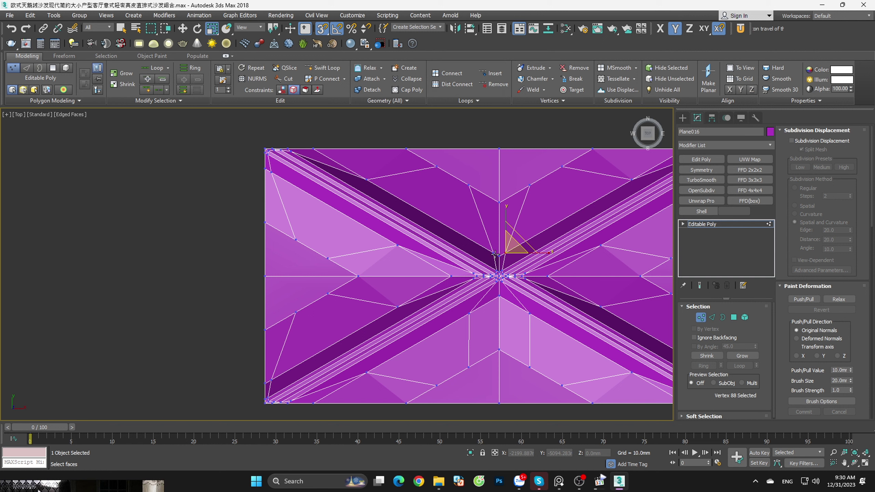
left_click_drag(505, 251, 505, 179)
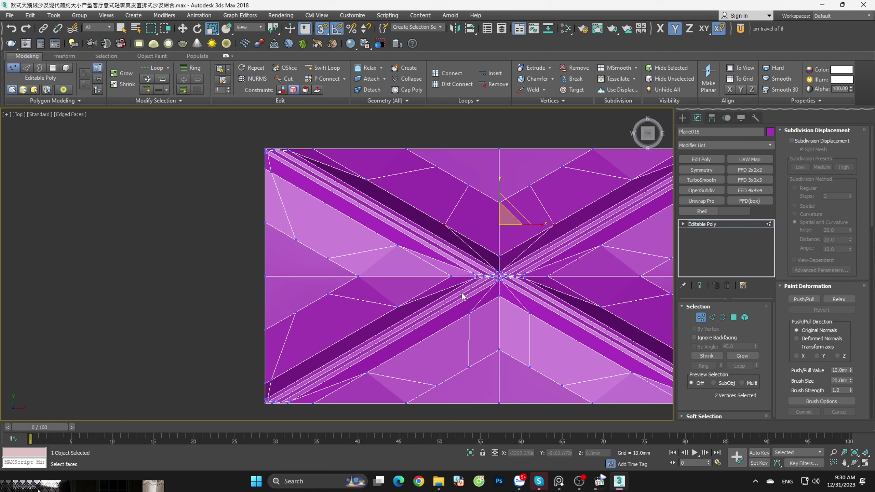
scroll(382, 279, "down", 2)
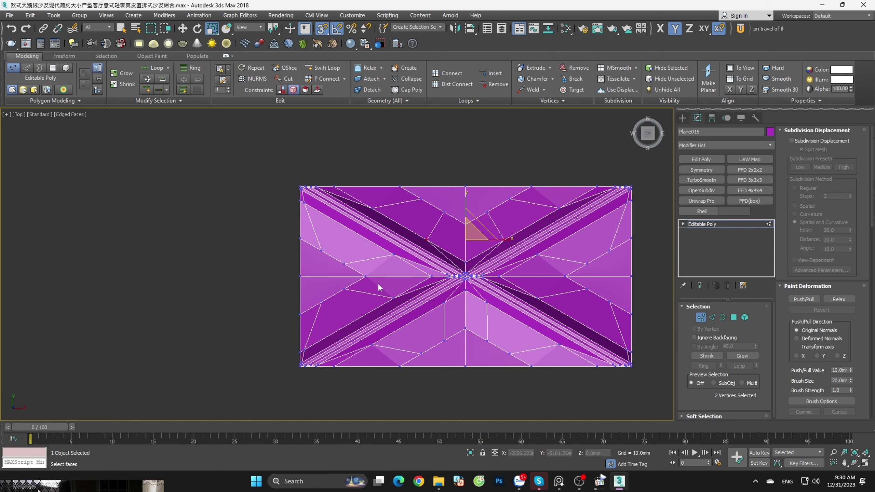
scroll(382, 283, "up", 2)
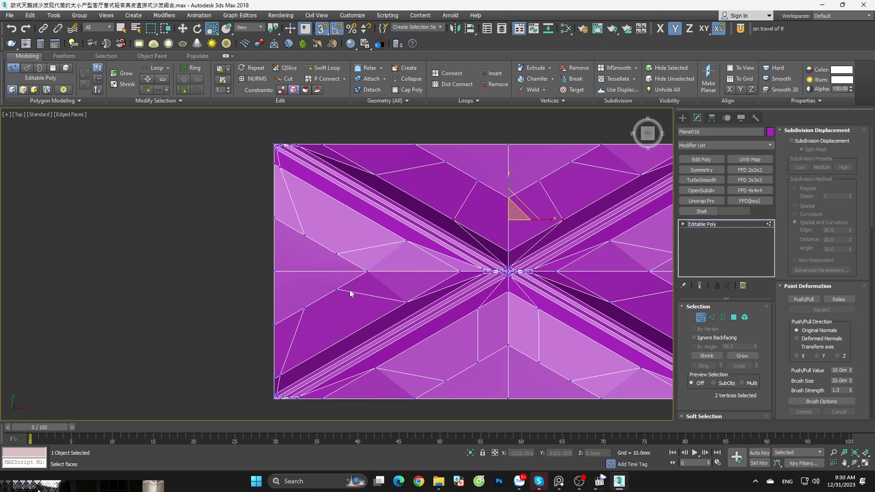
Step: Select two left-half vertices and briefly preview TurboSmooth before removing it
left_click(336, 289)
left_click(336, 252, "ctrl")
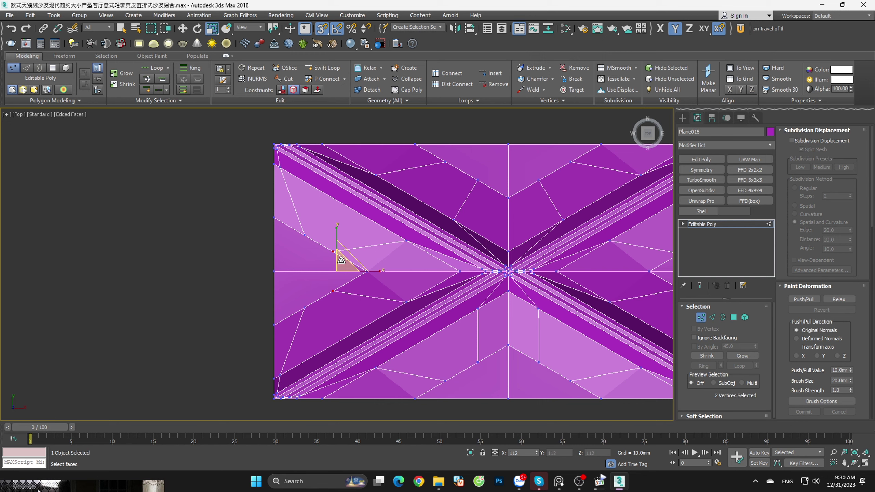
scroll(374, 280, "down", 2)
left_click(705, 180)
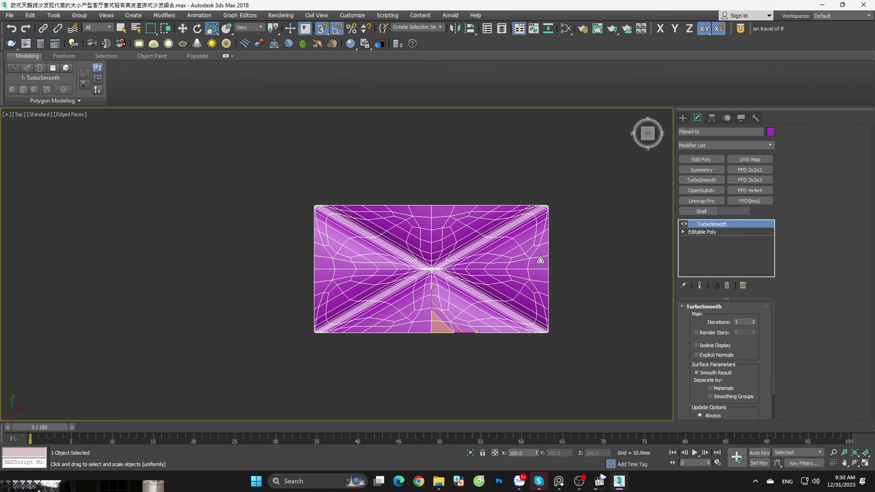
key("F4")
scroll(460, 279, "up", 2)
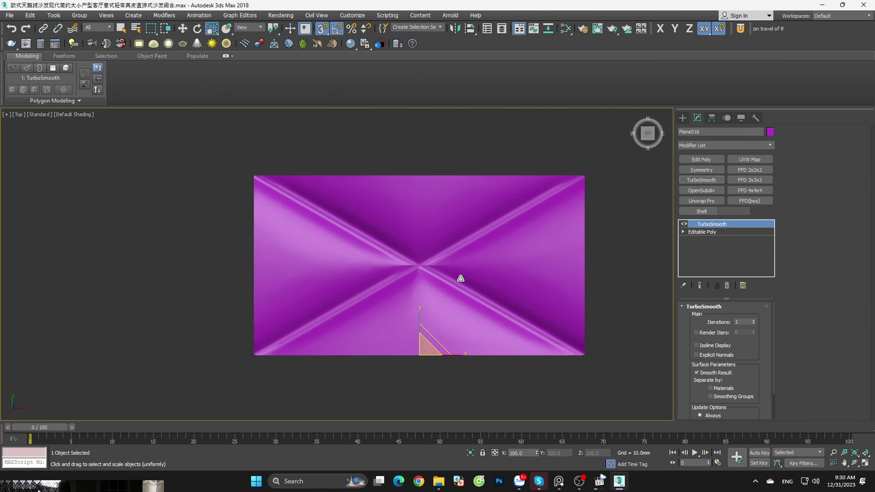
left_click(728, 286)
key("F4")
scroll(400, 262, "up", 3)
Step: Raise the two selected vertices slightly in Z and turn snapping off
mouse_move(400, 262)
middle_mouse_down("alt")
mouse_move(400, 293)
mouse_move(400, 238)
mouse_move(416, 250)
mouse_move(405, 291)
mouse_move(427, 324)
mouse_move(465, 319)
mouse_move(507, 277)
mouse_move(522, 276)
mouse_move(471, 293)
middle_mouse_up("alt")
scroll(416, 249, "up", 3)
scroll(389, 260, "up", 2)
key("2")
key("w")
scroll(406, 294, "down", 5)
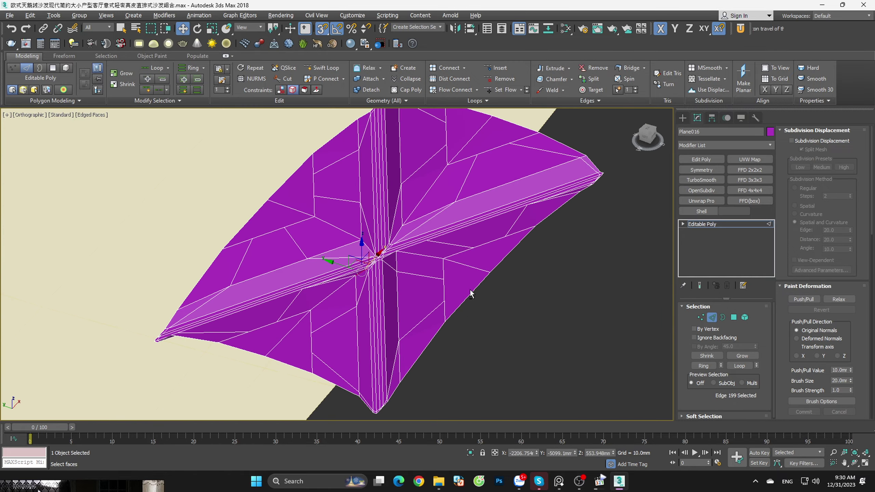
scroll(471, 294, "up", 5)
key("1")
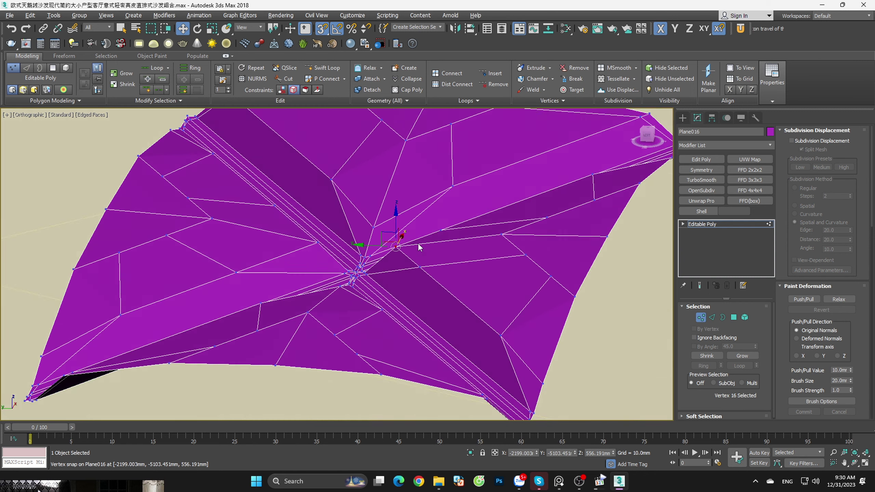
scroll(418, 247, "down", 3)
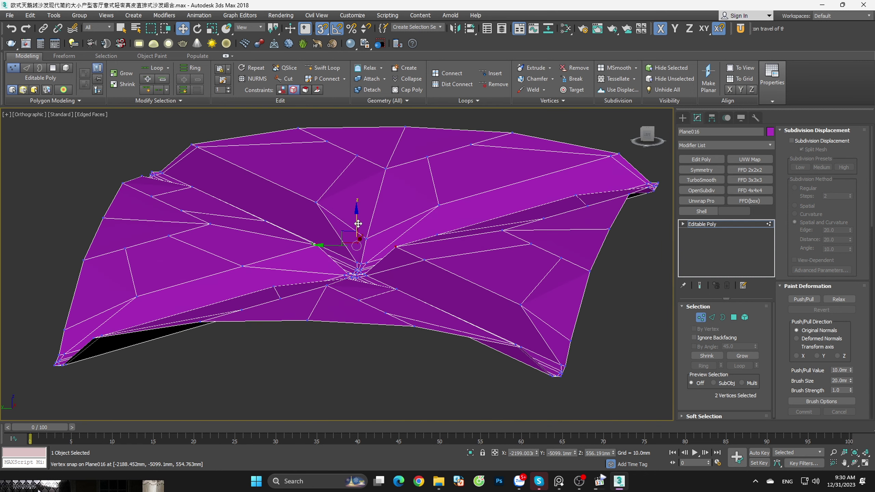
left_click_drag(356, 244, 355, 228)
key("s")
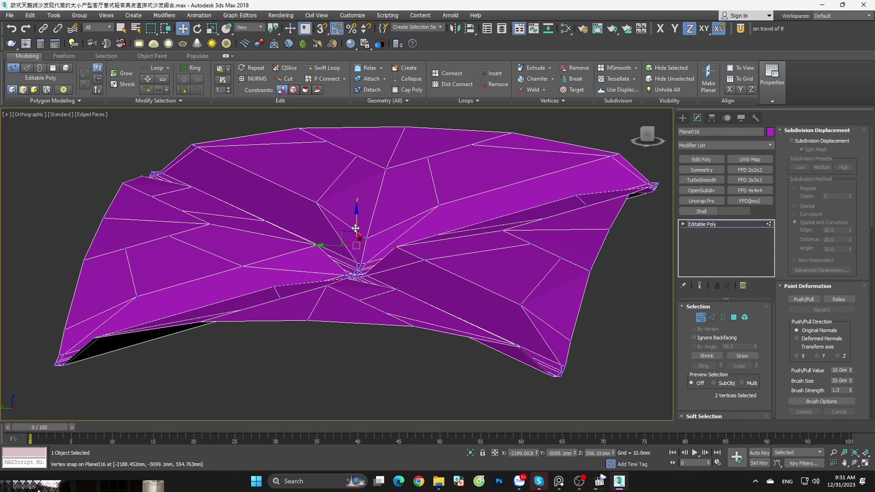
mouse_move(357, 238)
middle_mouse_down("alt")
mouse_move(430, 288)
mouse_move(391, 306)
mouse_move(392, 340)
middle_mouse_up("alt")
scroll(392, 341, "up", 3)
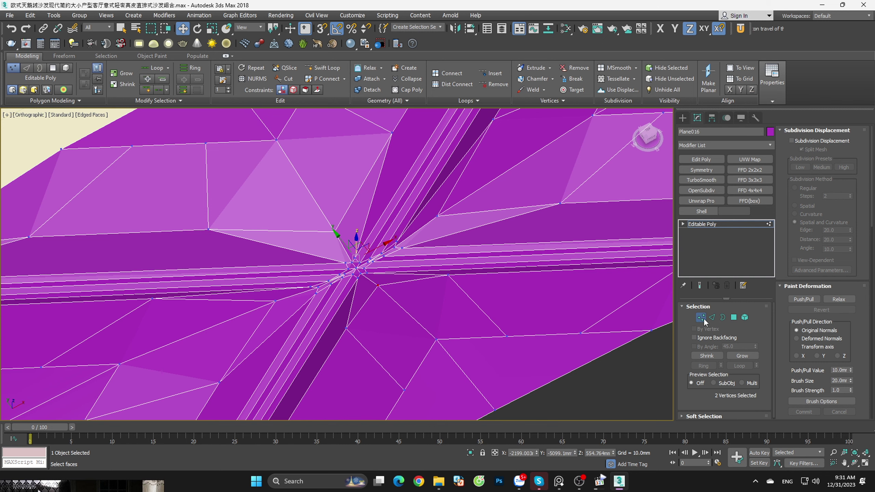
Step: Preview OpenSubdiv on Plane016 in the Top view, then remove it
left_click(703, 317)
left_click(697, 192)
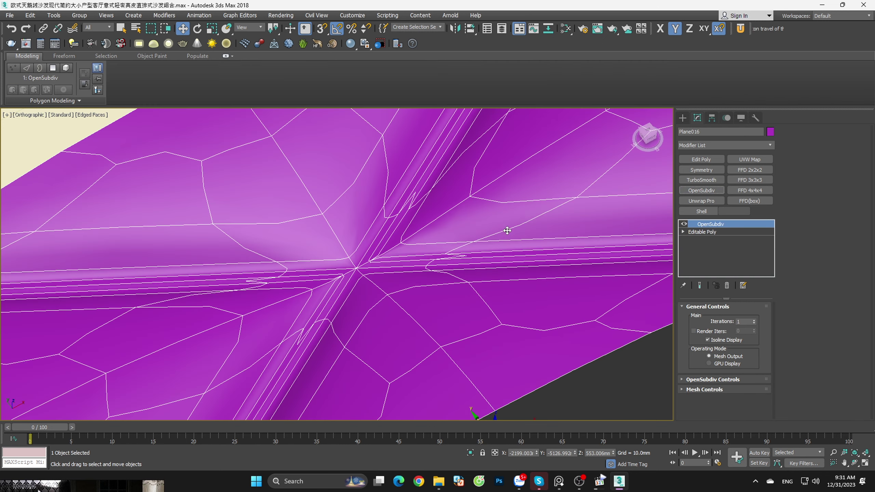
key("z")
key("t")
key("z")
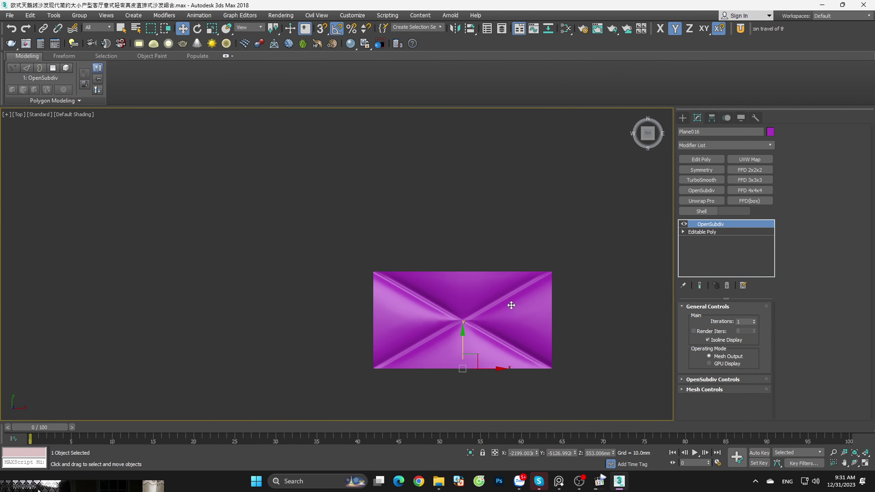
left_click(727, 286)
key("F4")
Step: Clone the quilted tile plane downward and vertex-snap the copy flush against the original's edge
middle_click_drag(577, 290, 409, 220)
key("s")
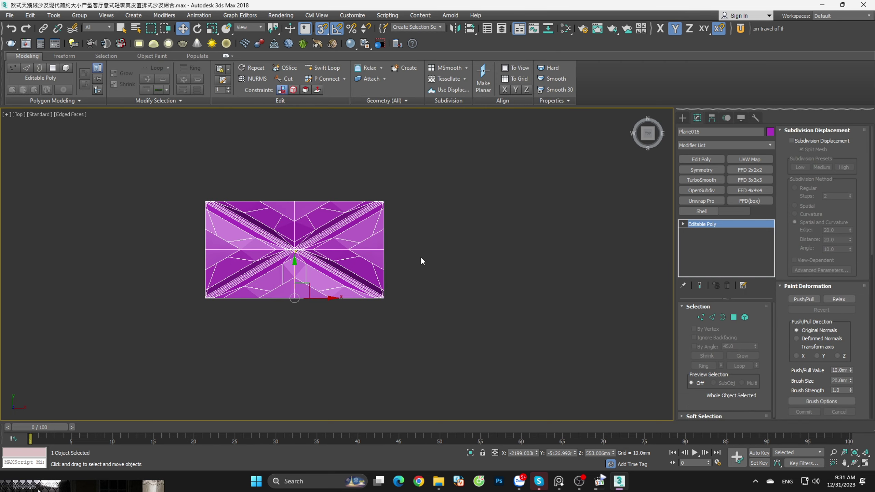
left_click_drag(295, 265, 295, 381, "shift")
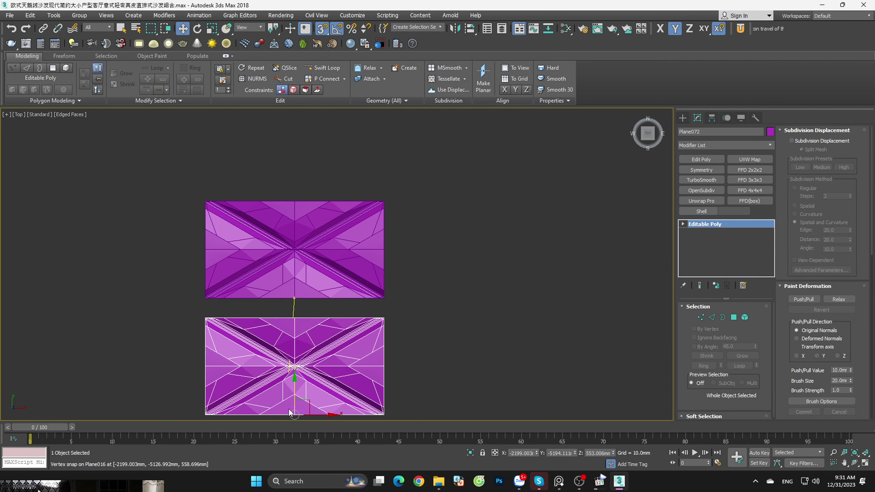
left_click(433, 280)
scroll(388, 323, "up", 4)
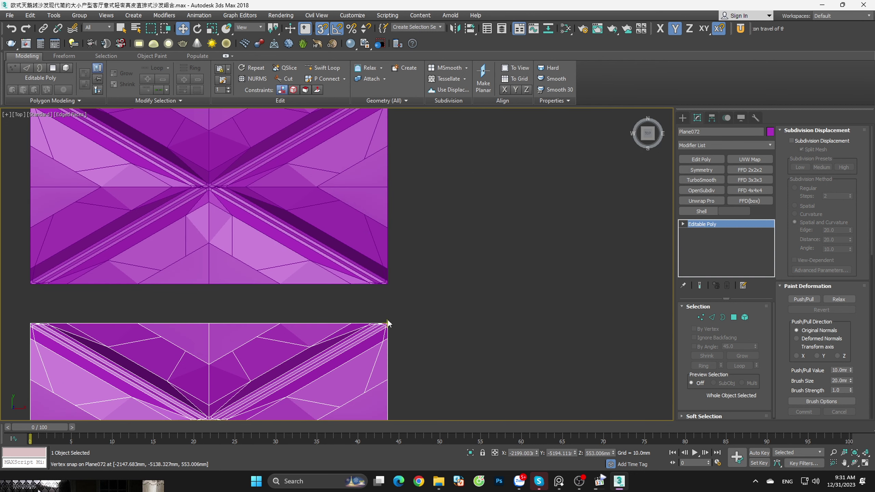
left_click_drag(388, 323, 387, 283)
scroll(426, 235, "down", 5)
scroll(454, 222, "down", 3)
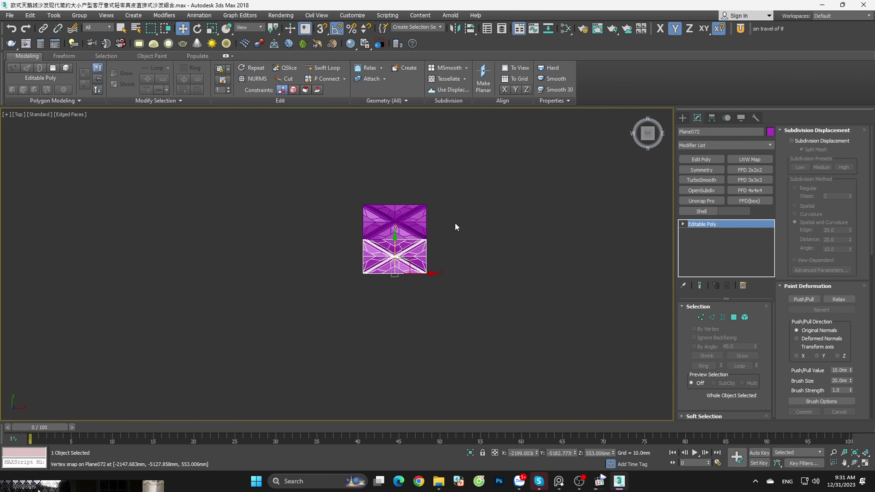
Step: Clone both tiles together downward and snap the new pair flush below the originals
left_click_drag(492, 179, 320, 323)
left_click_drag(396, 229, 395, 310, "shift")
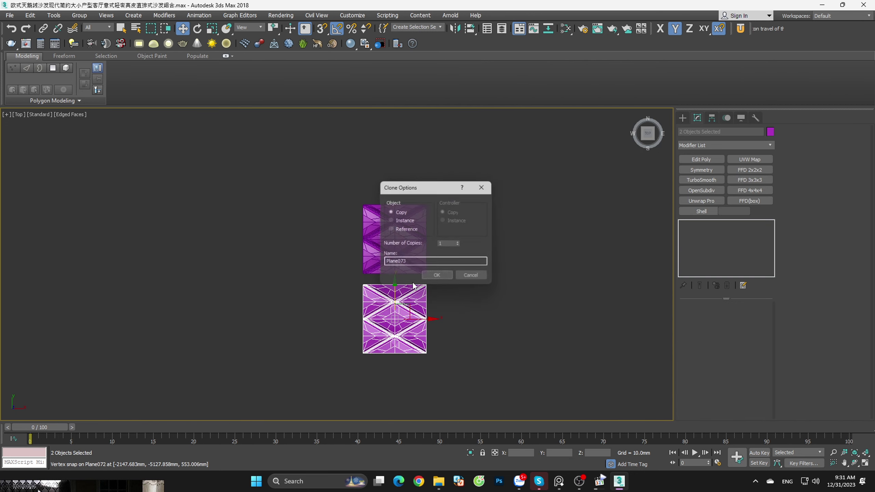
left_click(430, 276)
scroll(411, 291, "up", 5)
key("s")
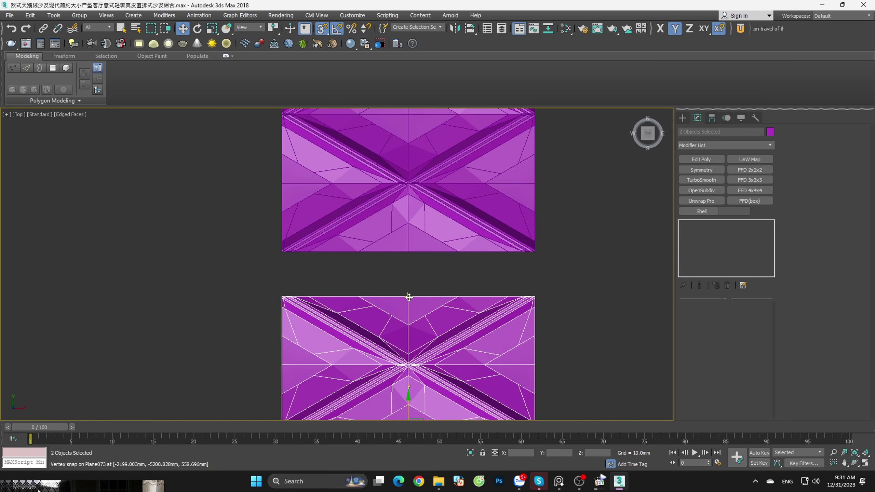
mouse_move(408, 296)
left_mouse_down()
mouse_move(409, 254)
mouse_move(407, 388)
left_mouse_up()
scroll(409, 254, "down", 3)
scroll(408, 254, "down", 2)
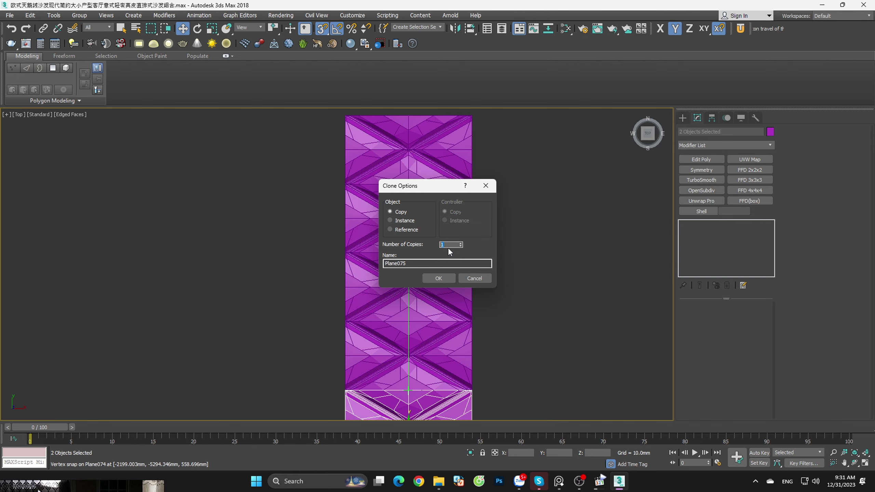
Step: Repeat the tile pair into a long vertical column, entering 200 as Number of Copies
type("200")
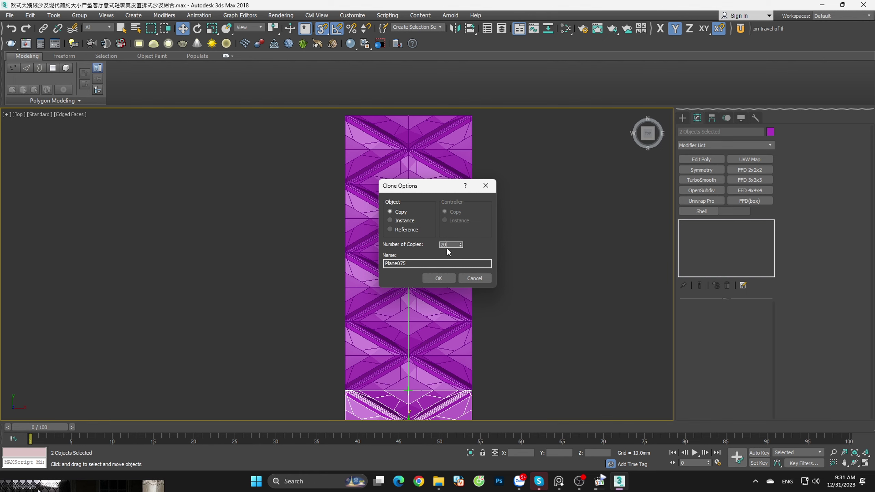
left_click(438, 279)
scroll(422, 213, "down", 3)
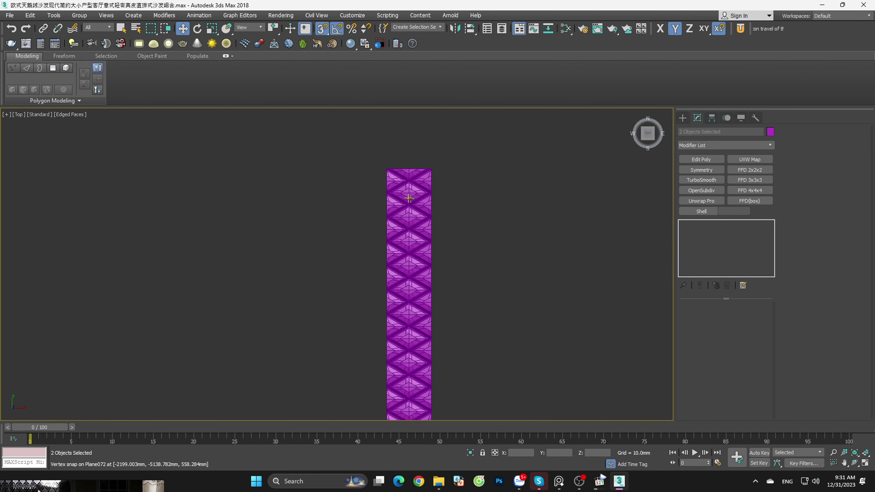
scroll(424, 203, "down", 4)
scroll(426, 203, "down", 3)
scroll(427, 205, "down", 2)
Step: Clear the selection, then select the finished tile column
left_click(456, 248)
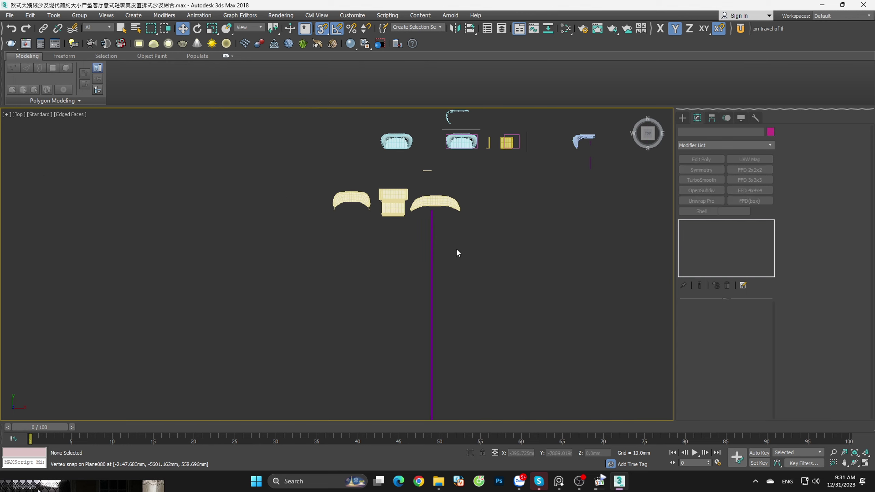
scroll(456, 248, "down", 2)
scroll(474, 315, "down", 2)
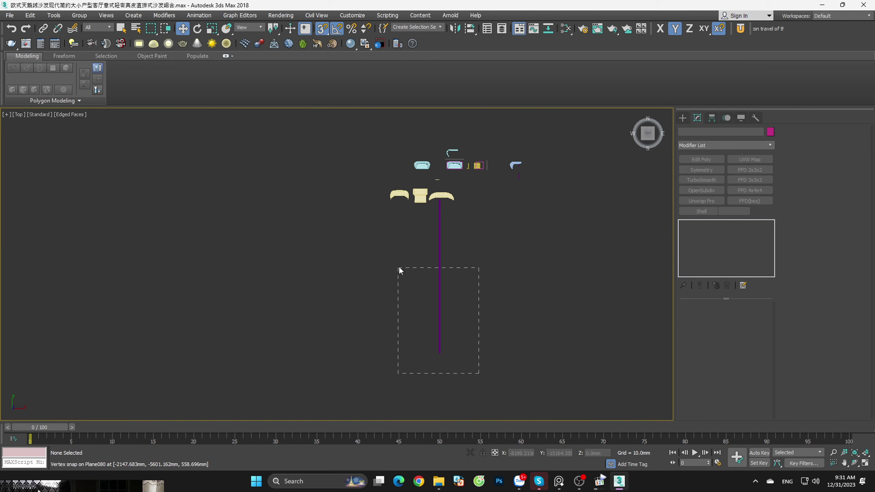
scroll(446, 242, "up", 4)
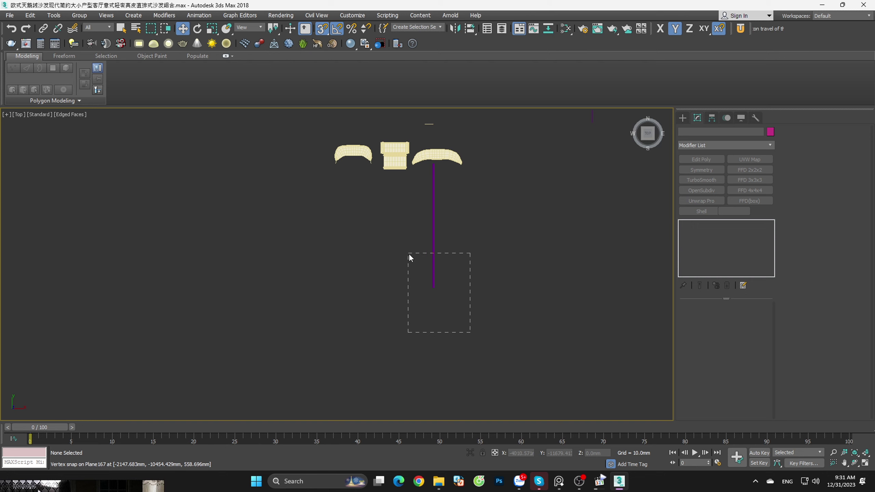
mouse_move(409, 257)
left_mouse_down()
mouse_move(446, 178)
mouse_move(398, 178)
left_mouse_up()
scroll(446, 178, "up", 4)
scroll(427, 179, "up", 3)
Step: Make a sideways clone of the tile column and confirm it
scroll(415, 176, "up", 4)
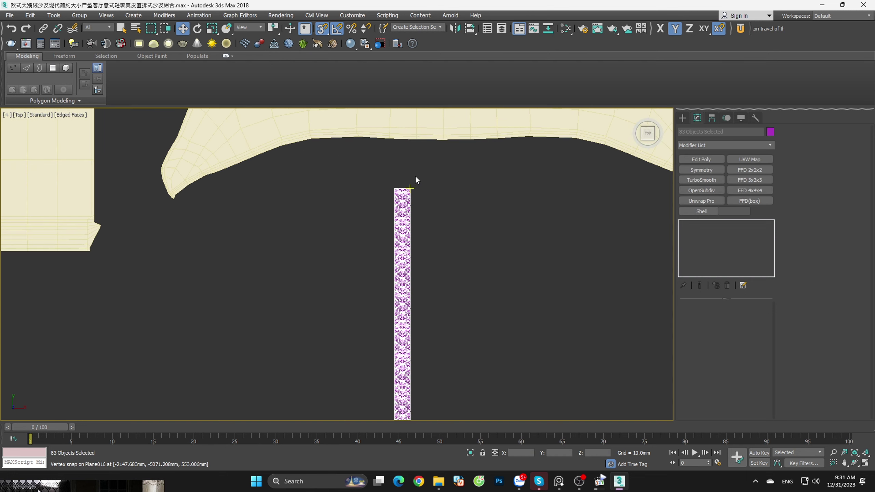
scroll(416, 178, "up", 2)
scroll(415, 178, "up", 5)
scroll(415, 178, "up", 1)
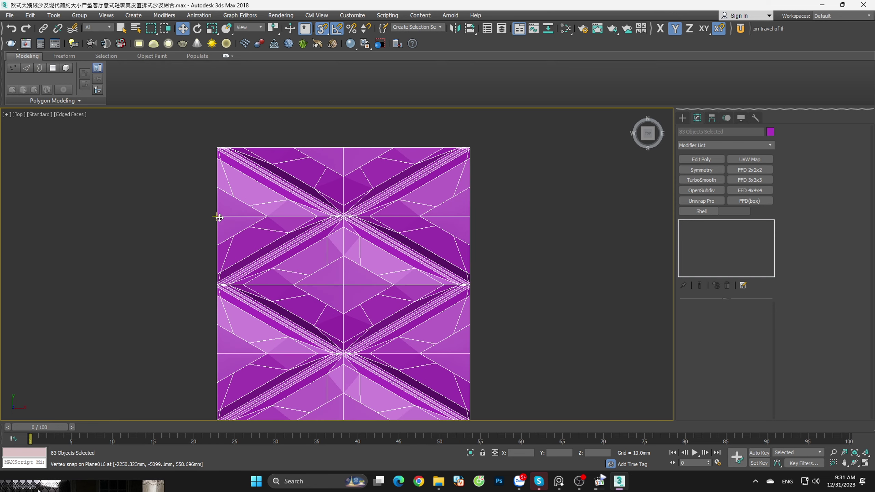
left_click_drag(394, 218, 344, 203, "shift")
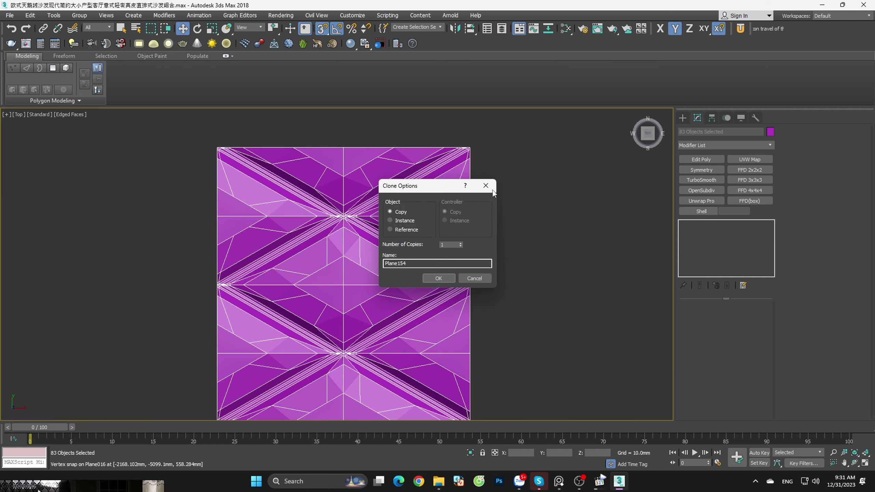
key("Return")
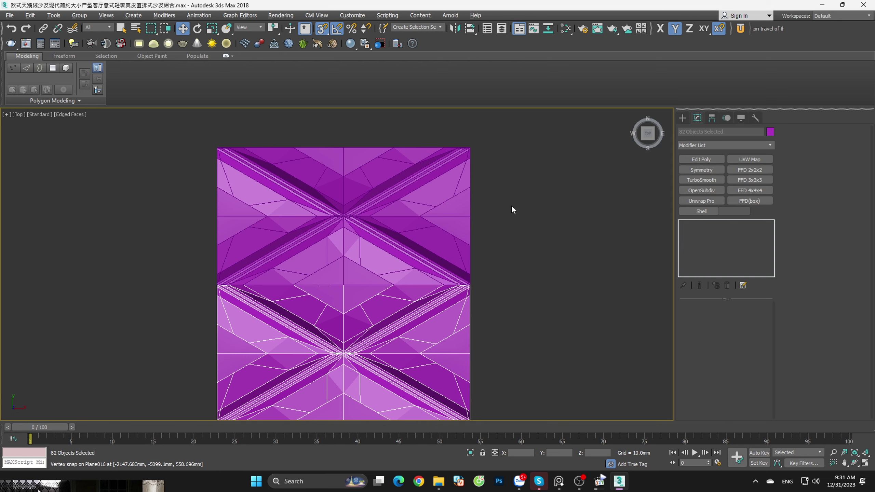
left_click(511, 205)
Step: Select the whole tile column from top to bottom
scroll(511, 205, "down", 4)
scroll(500, 167, "down", 4)
scroll(500, 168, "down", 4)
scroll(510, 161, "down", 1)
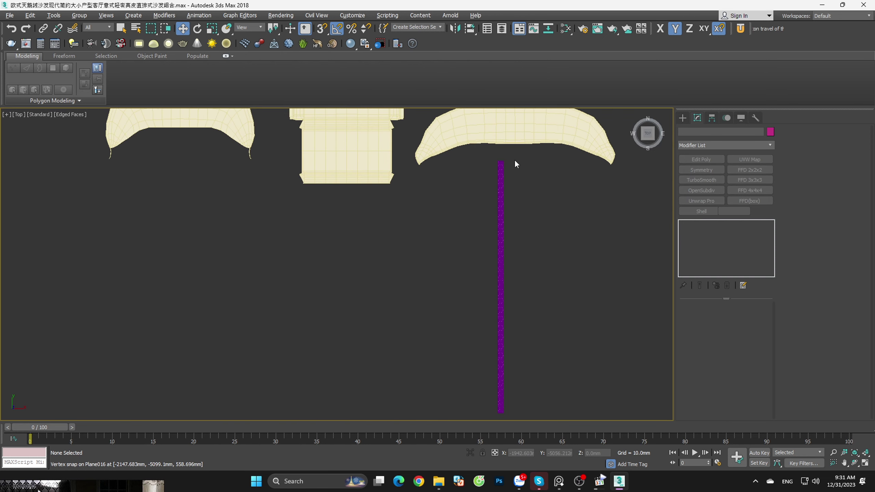
left_click_drag(515, 157, 463, 415)
scroll(528, 262, "up", 2)
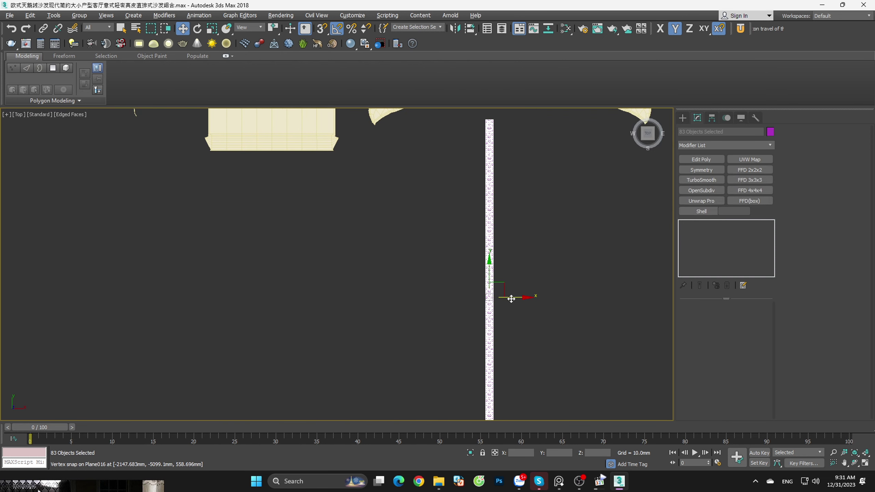
Step: Clone the column to the right and vertex-snap the copy flush against the first column
left_click_drag(511, 298, 523, 298, "shift")
left_click(434, 280)
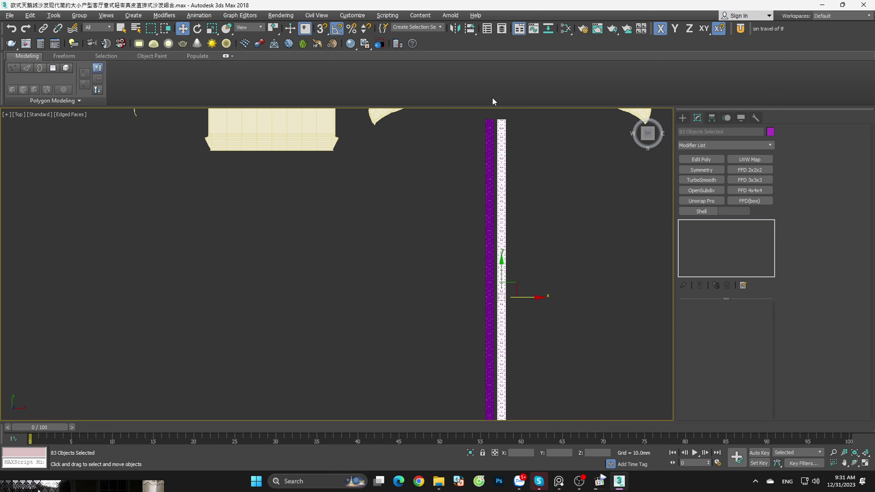
scroll(486, 104, "up", 5)
scroll(475, 117, "up", 4)
scroll(458, 148, "up", 5)
key("s")
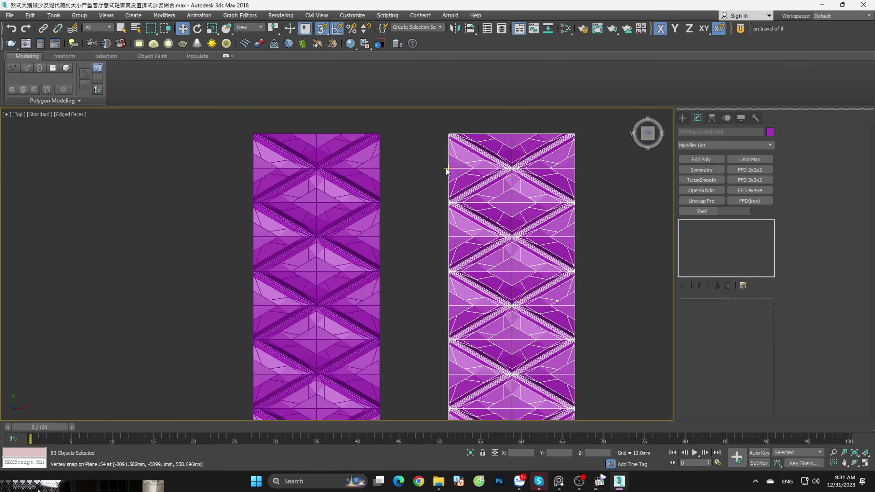
left_click_drag(447, 169, 382, 171)
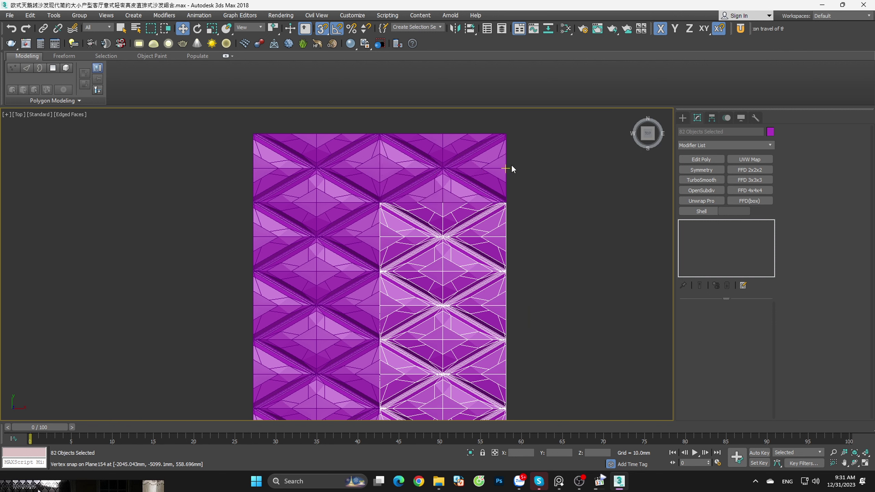
Step: Repeat the column further right as multiple flush copies, forming a wide quilted panel
left_click(383, 170, "alt")
left_click(466, 161, "ctrl")
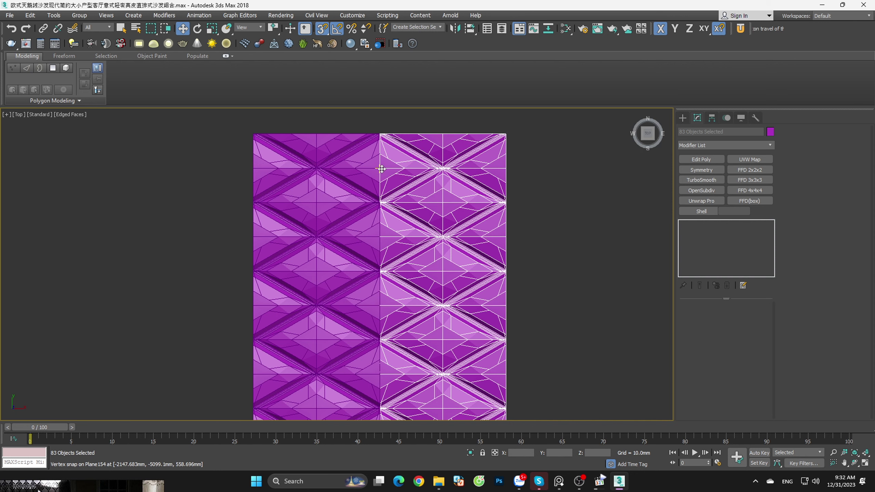
left_click_drag(380, 170, 507, 166, "shift")
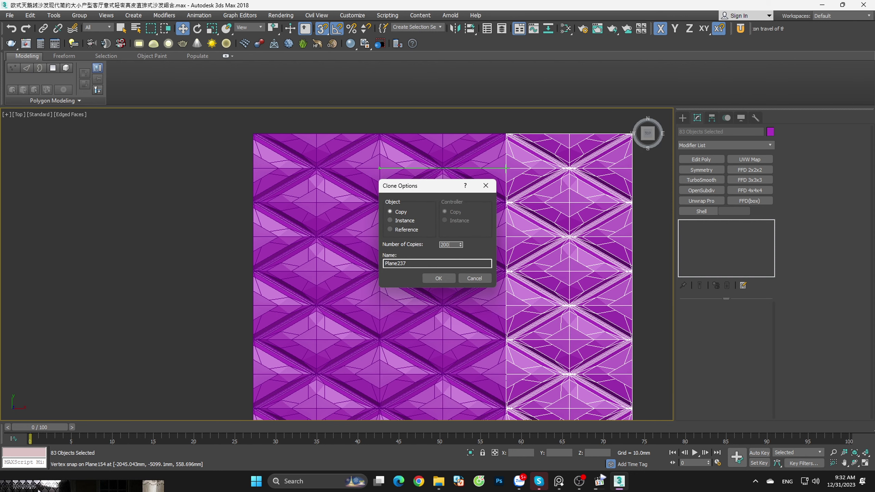
left_click(449, 279)
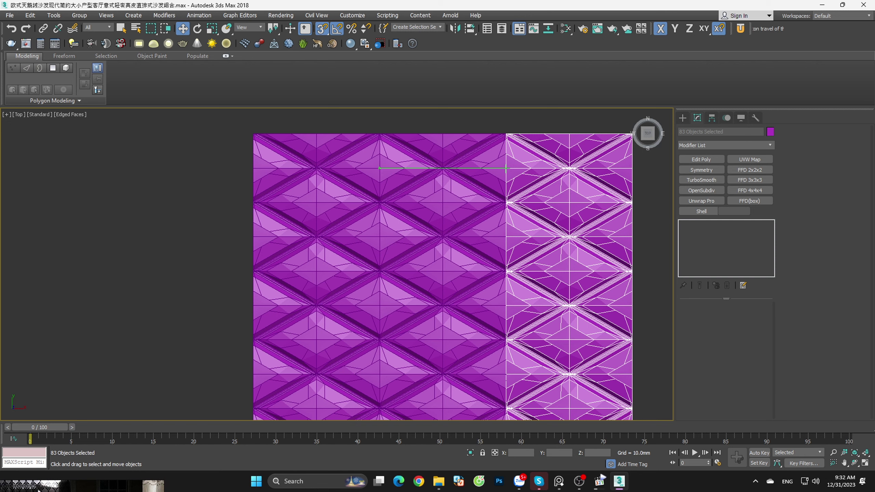
Step: Window-select the excess right part of the tiled purple plane and delete it
scroll(633, 284, "down", 5)
scroll(354, 255, "down", 5)
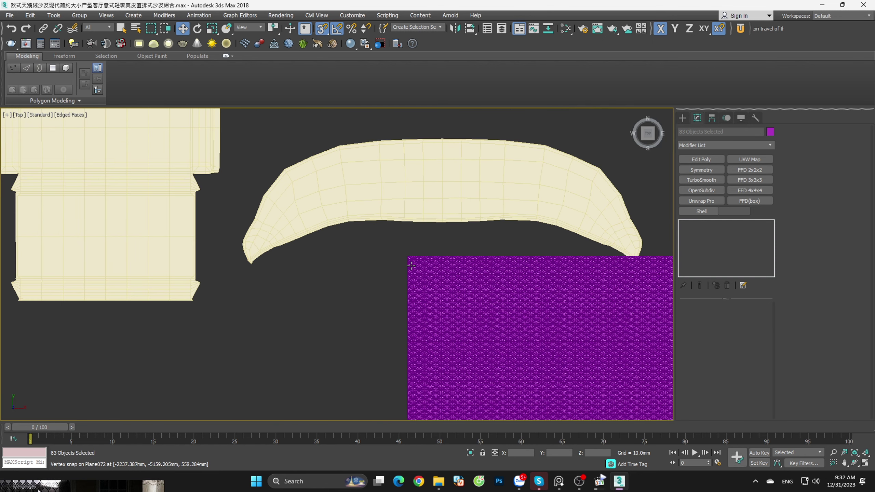
scroll(411, 265, "down", 5)
scroll(417, 267, "down", 3)
scroll(556, 252, "down", 2)
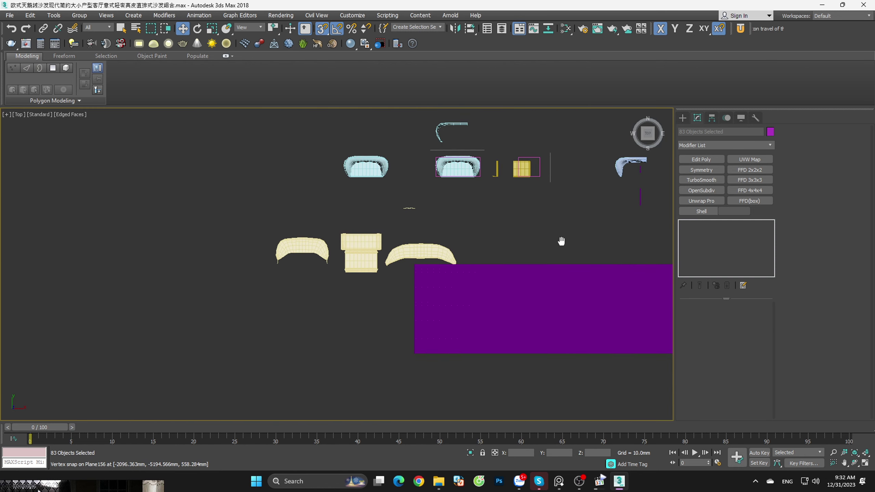
middle_click_drag(560, 240, 420, 218)
scroll(532, 228, "down", 2)
left_click_drag(653, 217, 436, 358)
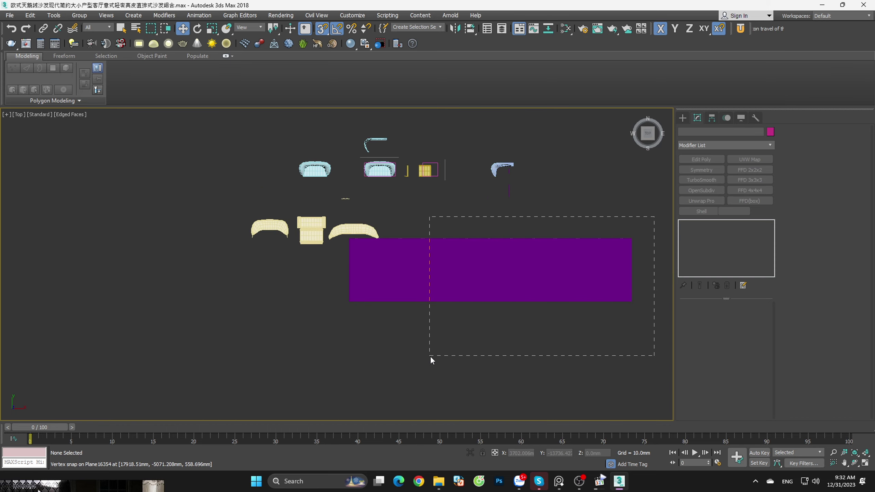
left_click_drag(431, 357, 431, 357)
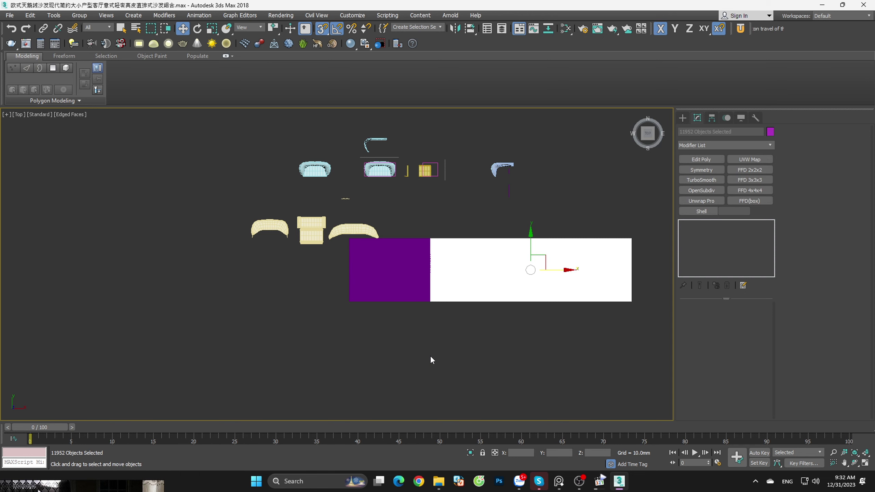
key("Delete")
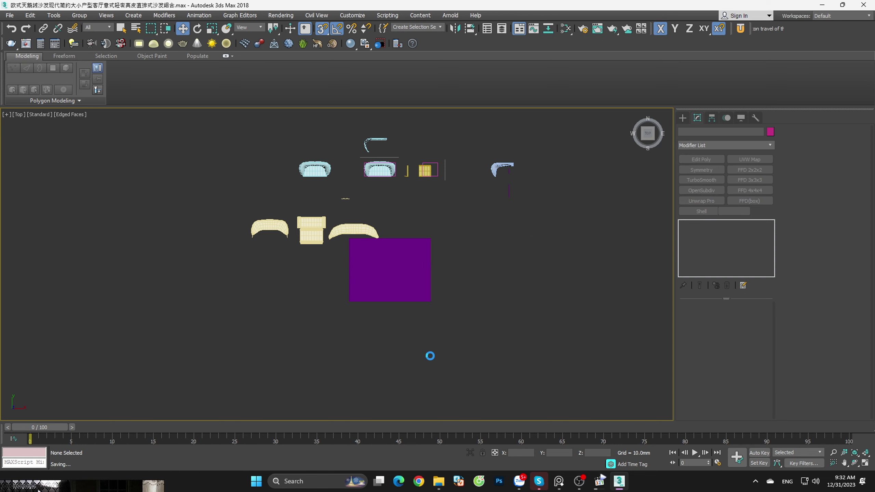
Step: Delete the lower part of the plane and save the scene
scroll(392, 271, "up", 3)
scroll(393, 272, "up", 2)
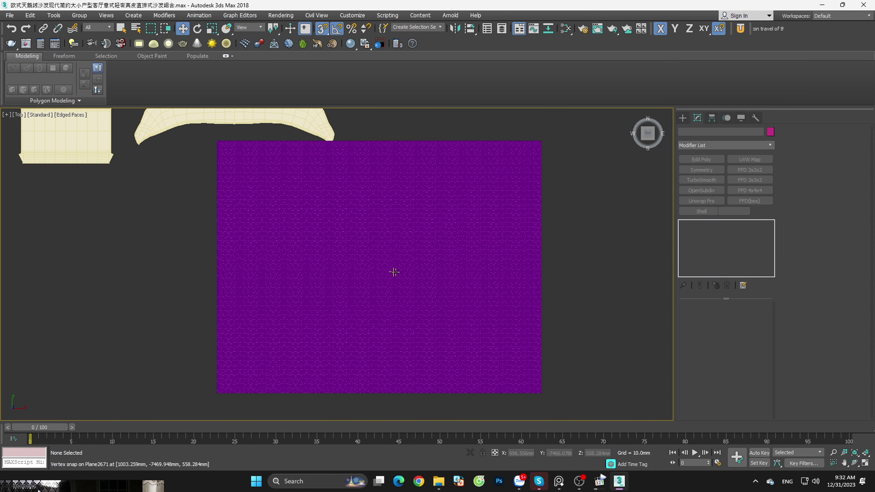
scroll(399, 274, "down", 2)
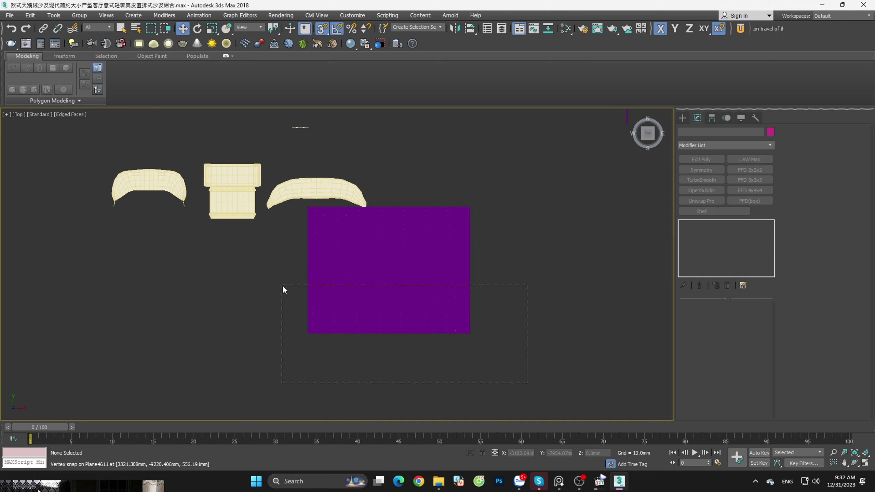
left_click_drag(283, 286, 283, 287)
key("Delete")
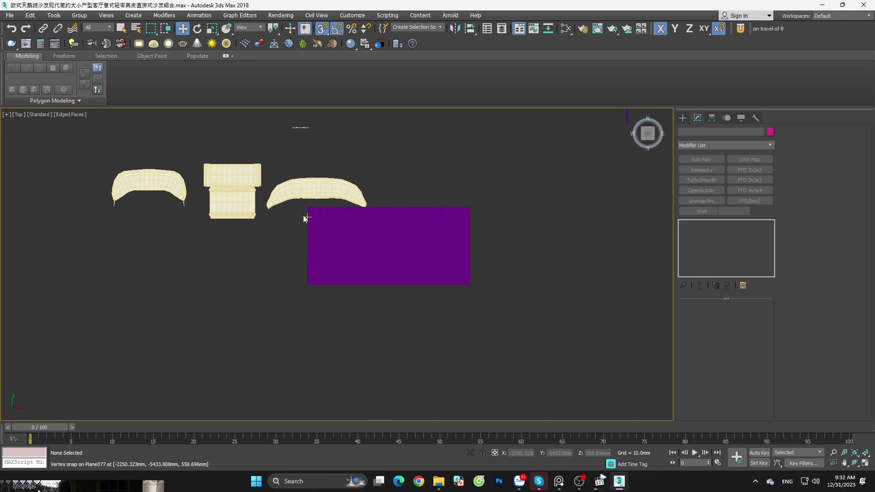
scroll(304, 218, "up", 3)
key("ctrl+s")
Step: Move the trimmed pattern plane next to the sofa pieces
left_click_drag(645, 375, 522, 327)
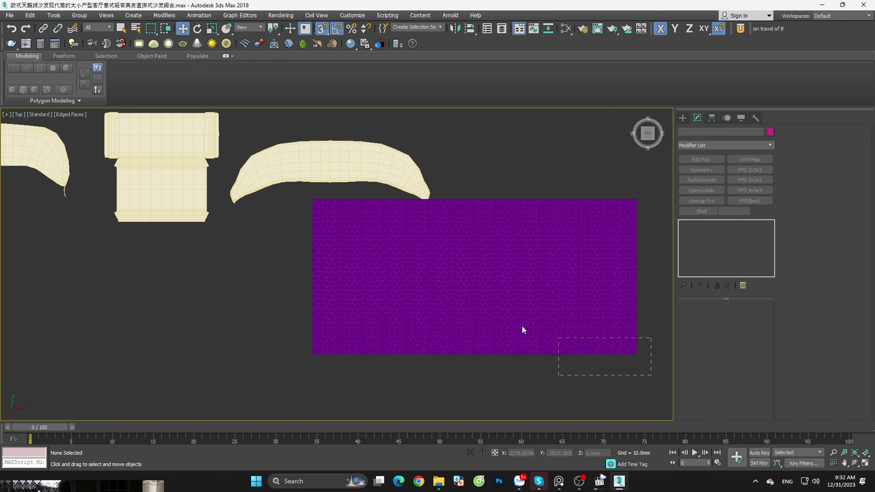
left_click_drag(294, 198, 294, 199)
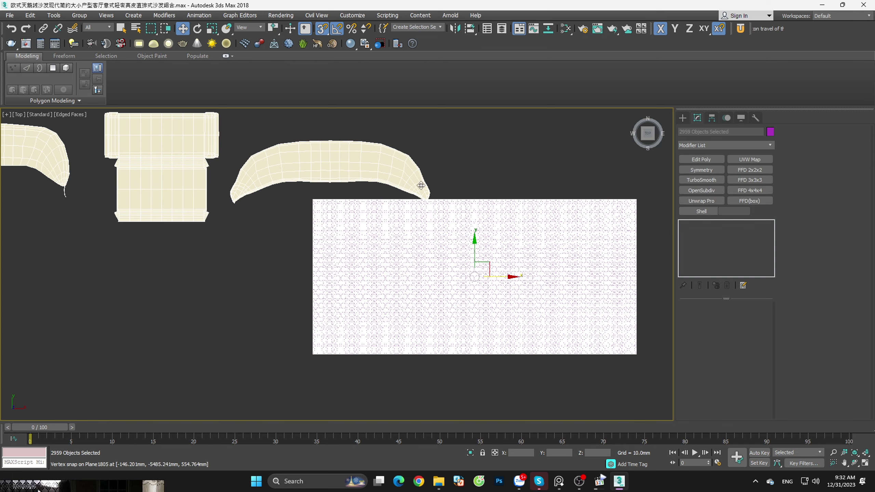
mouse_move(347, 207)
left_mouse_down()
mouse_move(377, 257)
mouse_move(463, 257)
left_mouse_up()
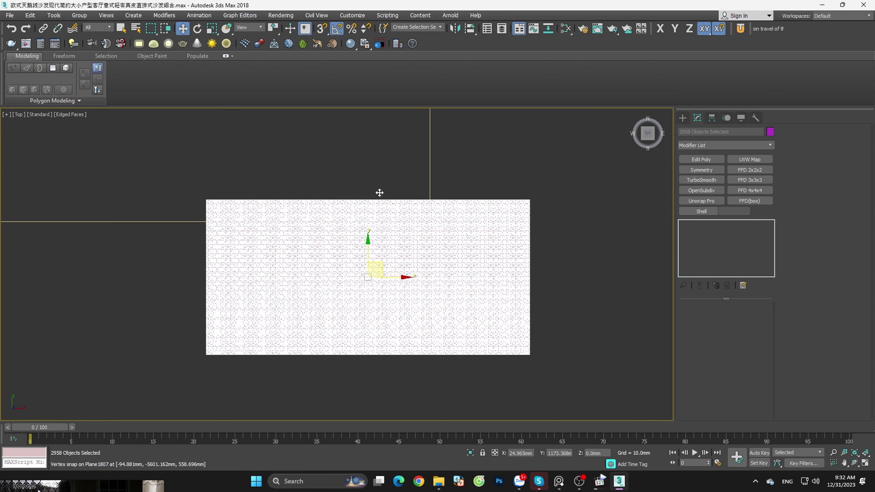
scroll(458, 330, "down", 2)
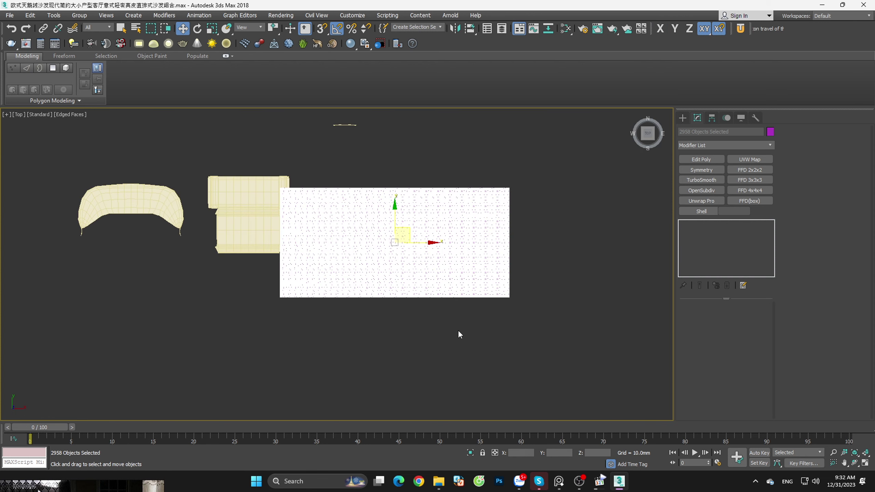
scroll(459, 330, "down", 2)
scroll(329, 232, "up", 4)
scroll(407, 276, "up", 1)
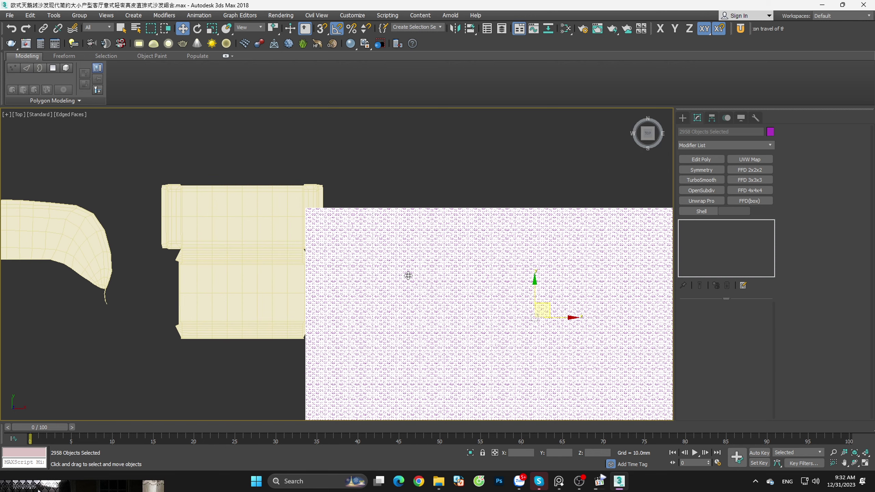
scroll(371, 265, "down", 2)
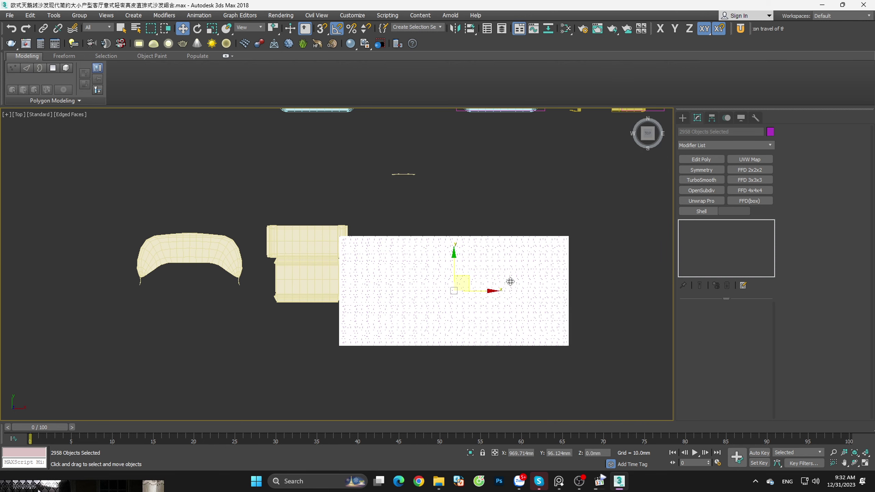
left_click_drag(512, 285, 524, 304)
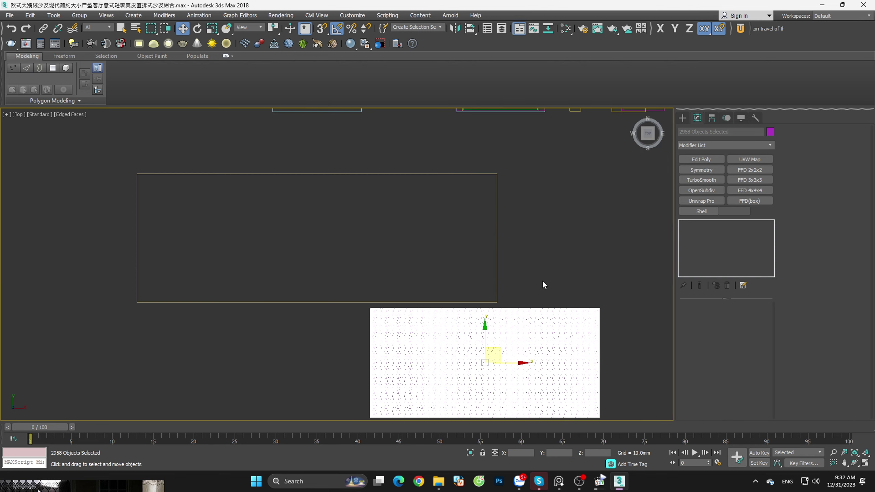
left_click(542, 281)
scroll(527, 258, "down", 2)
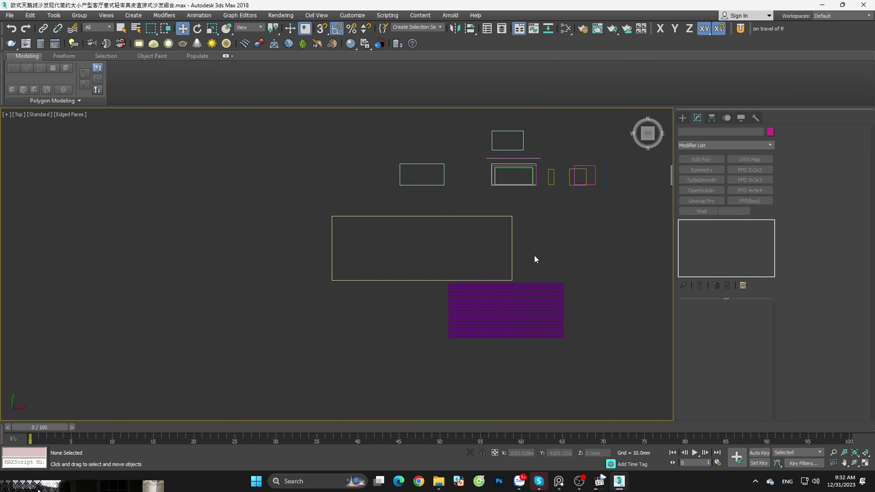
scroll(534, 254, "up", 1)
scroll(531, 263, "up", 1)
Step: Switch to wireframe and position the sofa over the purple plane in top view
left_click(460, 263)
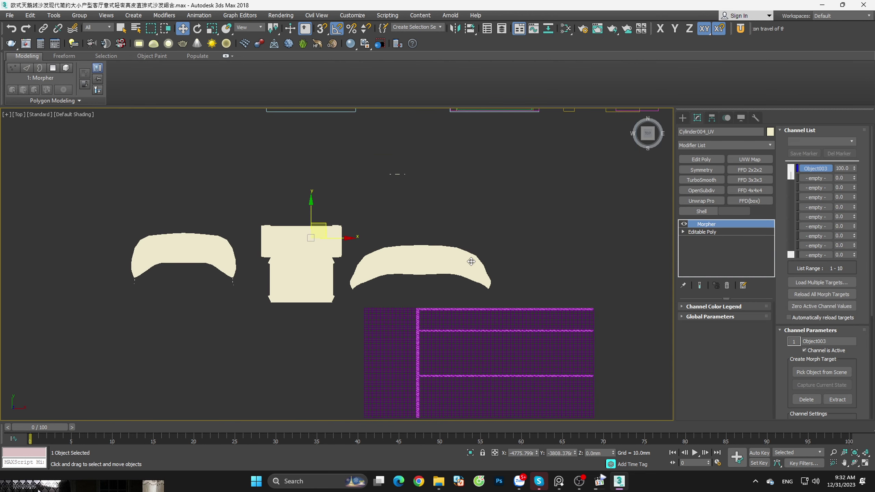
middle_click_drag(506, 263, 471, 178)
left_click_drag(287, 139, 312, 229)
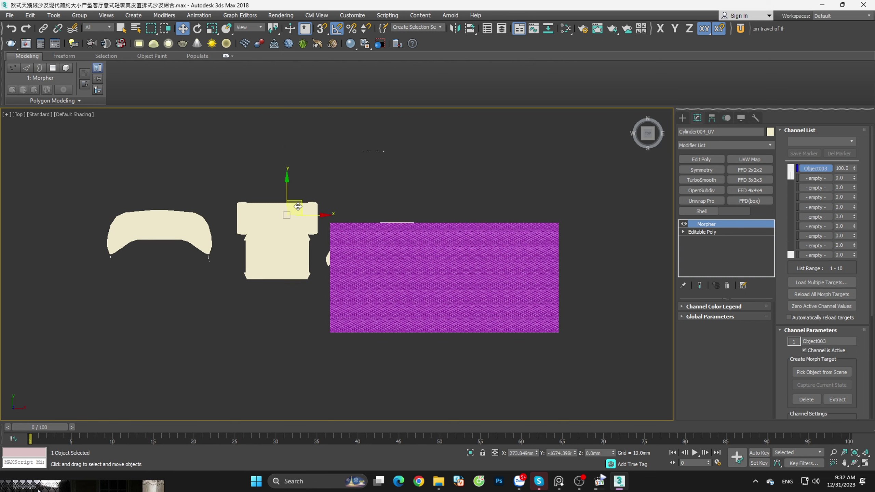
key("F3")
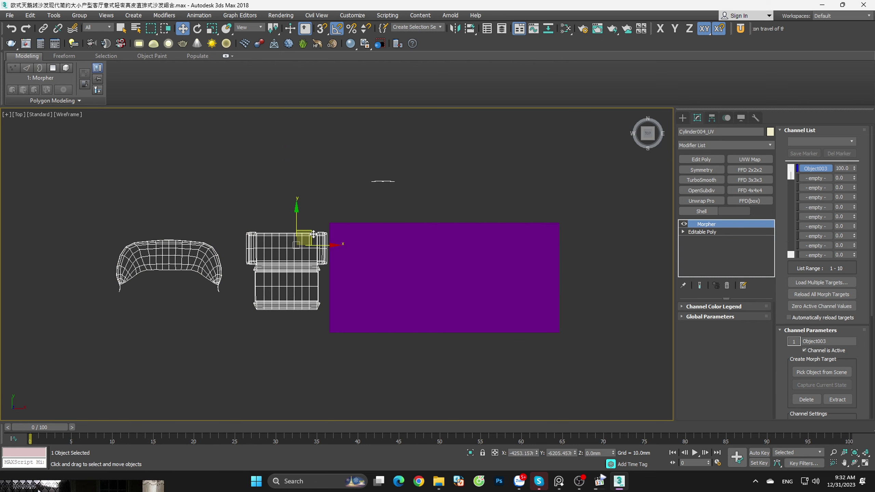
middle_click_drag(313, 235, 311, 208, "alt")
scroll(311, 208, "down", 2)
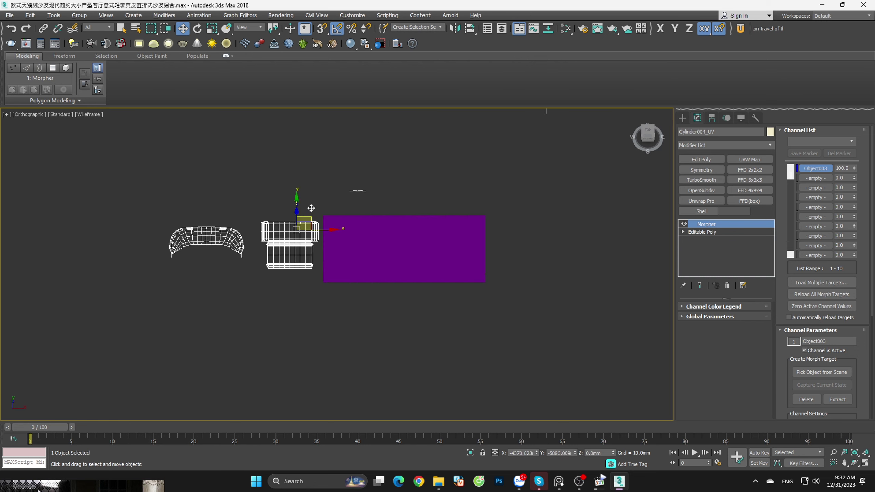
scroll(311, 208, "down", 2)
middle_click_drag(311, 208, 375, 236, "alt")
key("t")
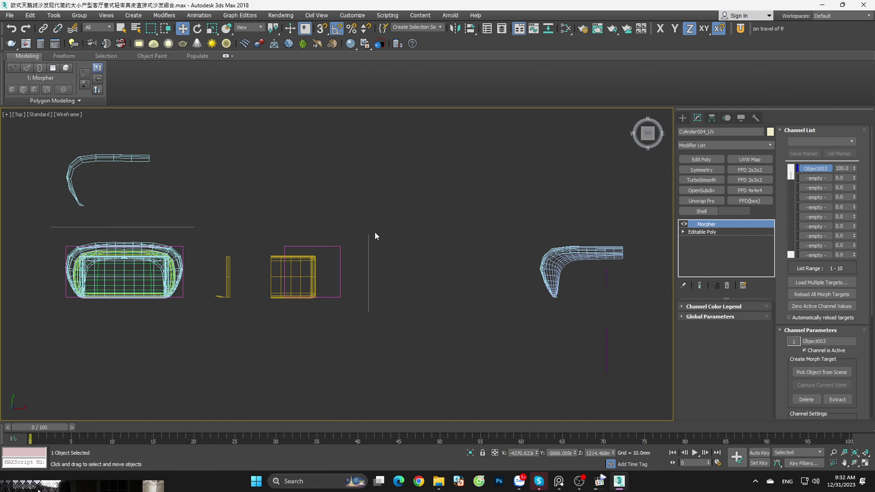
key("z")
scroll(375, 231, "down", 1)
scroll(374, 231, "down", 2)
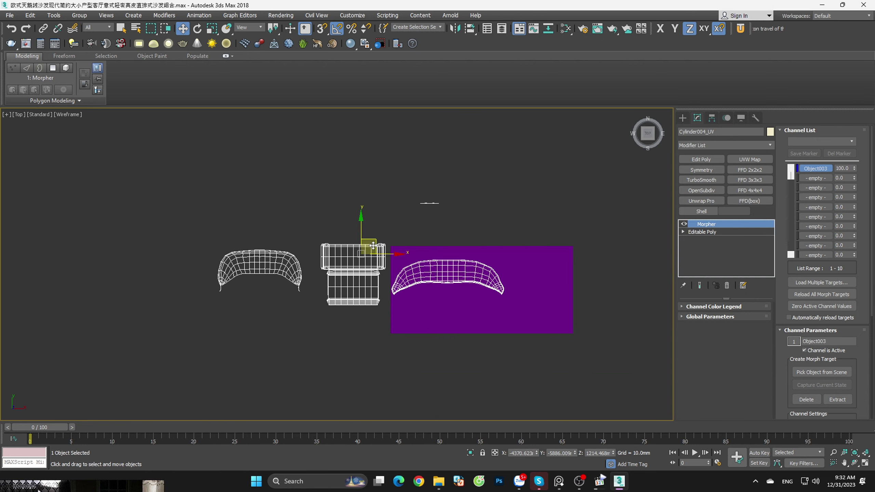
scroll(367, 243, "up", 2)
mouse_move(368, 243)
left_mouse_down()
mouse_move(367, 266)
mouse_move(452, 282)
mouse_move(623, 280)
mouse_move(358, 275)
mouse_move(393, 276)
left_mouse_up()
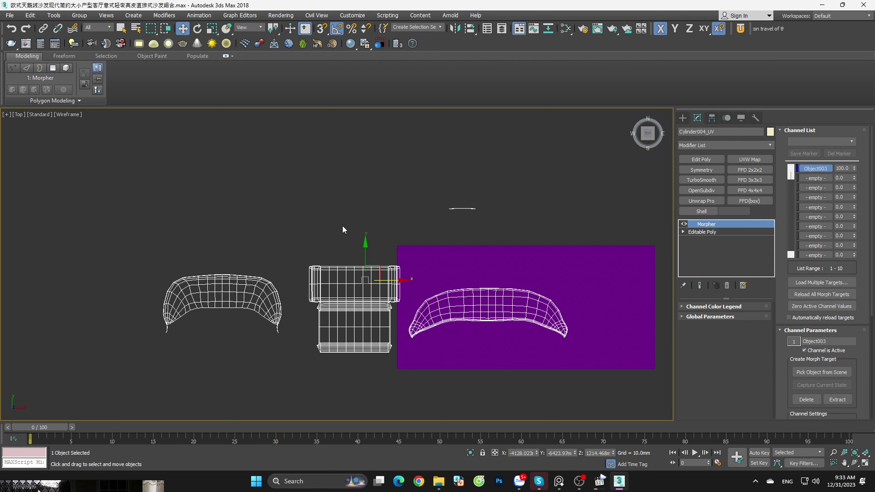
Step: Trim away the right strip of the purple pattern plane
left_click(539, 231)
middle_click_drag(576, 269, 475, 250)
left_click(477, 251)
left_click(585, 205)
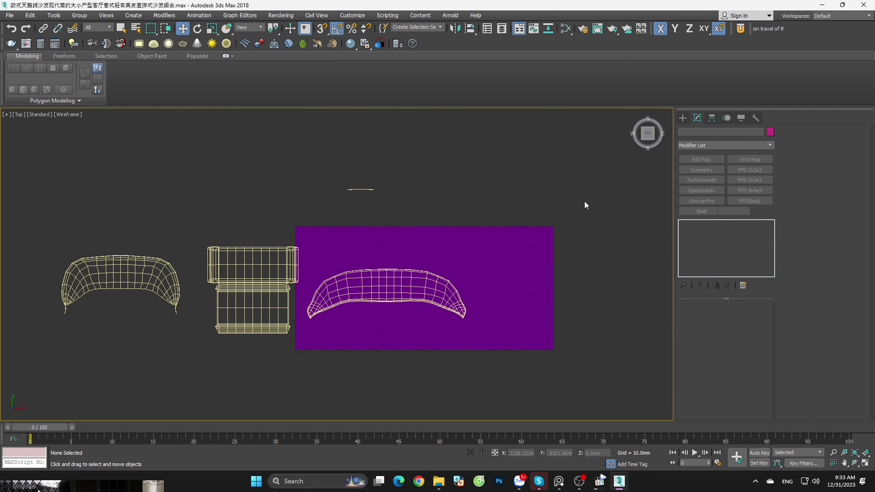
left_click_drag(476, 373, 474, 376)
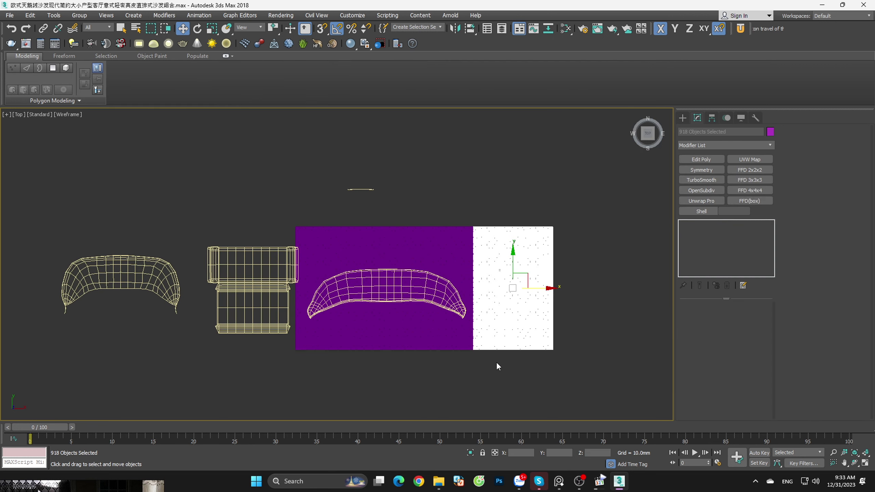
left_click(582, 270)
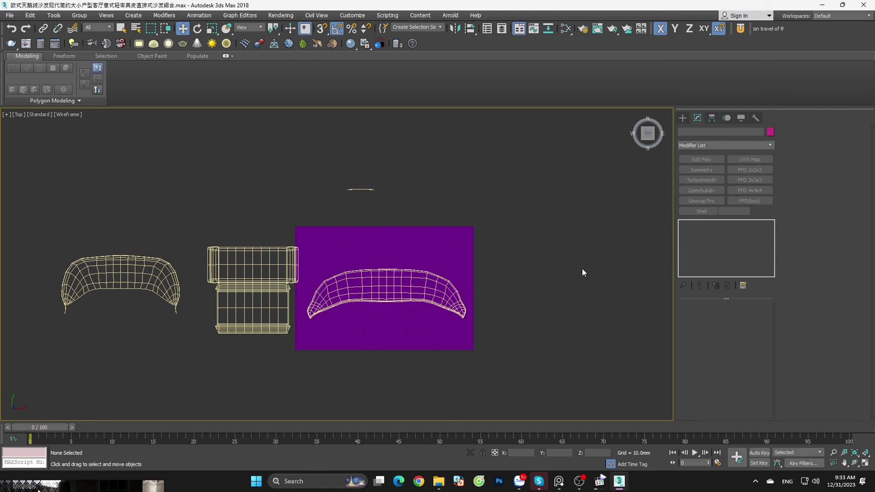
Step: Move the sofa pieces left, off the purple plane
left_click_drag(256, 223, 200, 276)
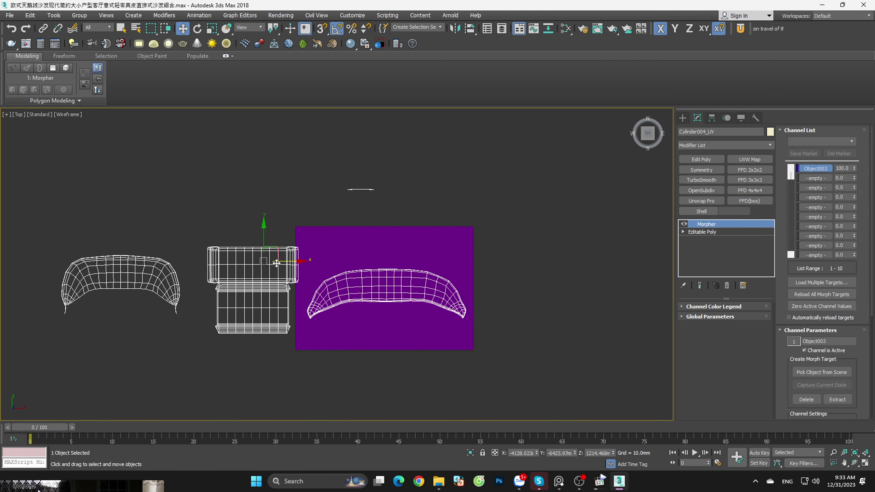
left_click_drag(276, 263, 76, 263)
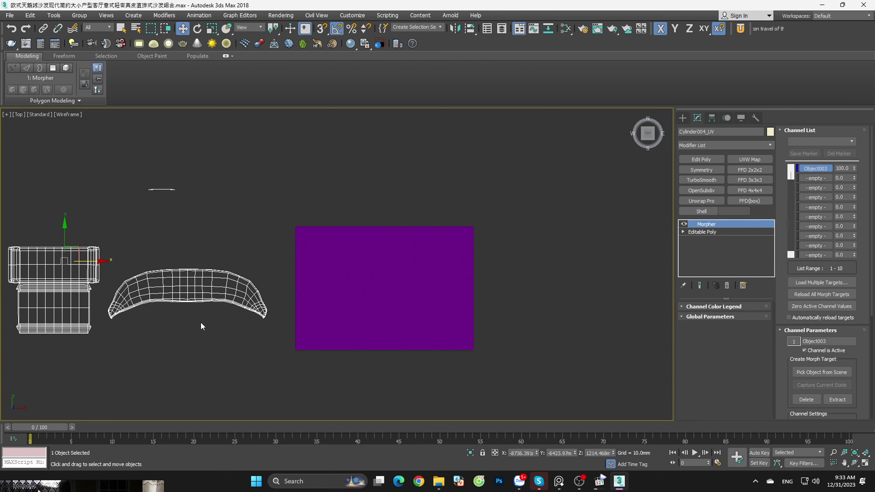
middle_click_drag(200, 321, 218, 285)
scroll(219, 284, "up", 8)
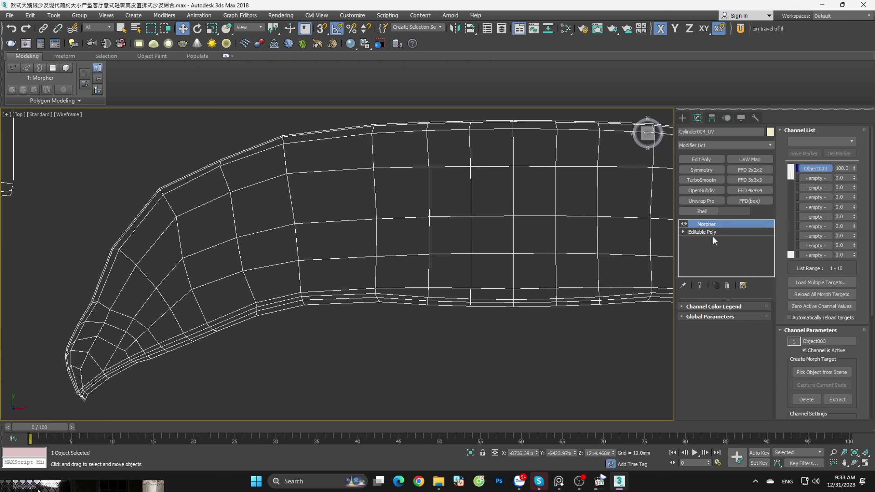
scroll(395, 302, "down", 4)
scroll(396, 302, "down", 3)
scroll(396, 302, "down", 2)
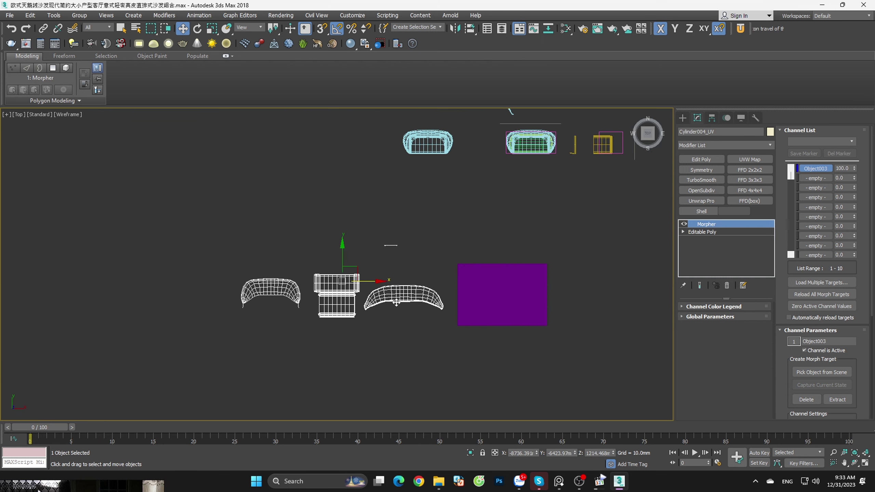
scroll(396, 302, "down", 2)
scroll(396, 302, "down", 2)
Step: Clone the sofa pieces to the right of the plane using vertex snapping
key("s")
left_click_drag(368, 293, 555, 308)
left_click(438, 278)
Step: Collapse the copied cushion's modifier stack to an Editable Poly
right_click(707, 223)
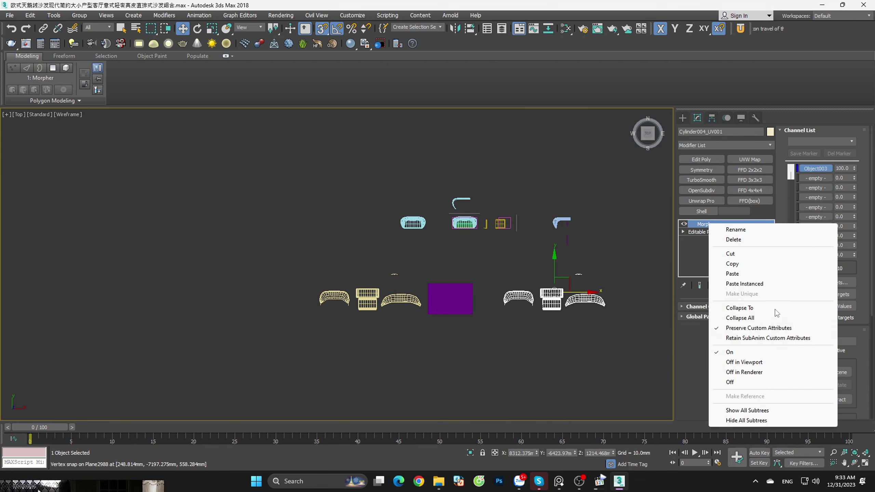
left_click(721, 318)
left_click(481, 268)
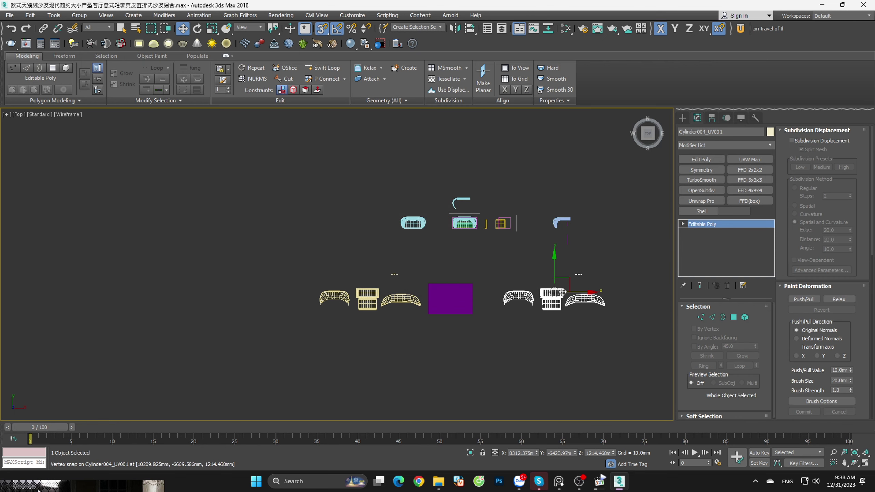
scroll(604, 299, "up", 5)
scroll(605, 299, "up", 3)
Step: Select the cushion's open border and create a new shape from it
left_click(723, 317)
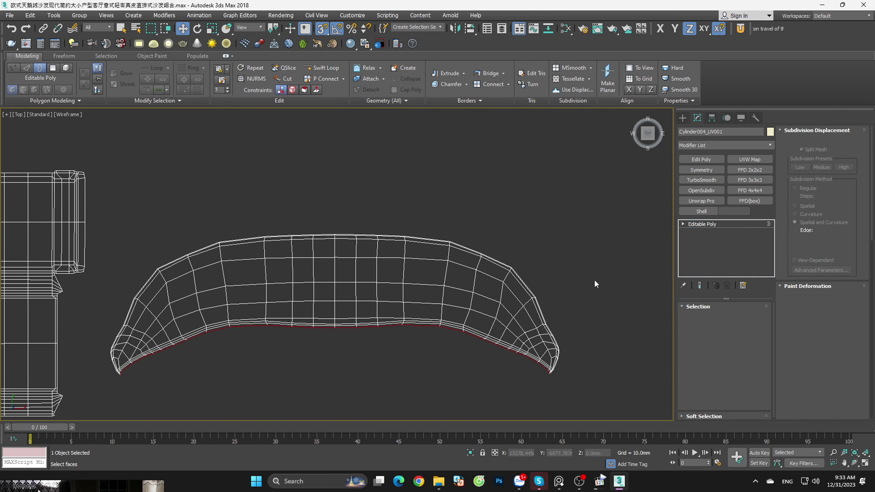
scroll(460, 246, "up", 1)
scroll(460, 247, "up", 4)
left_click(409, 221)
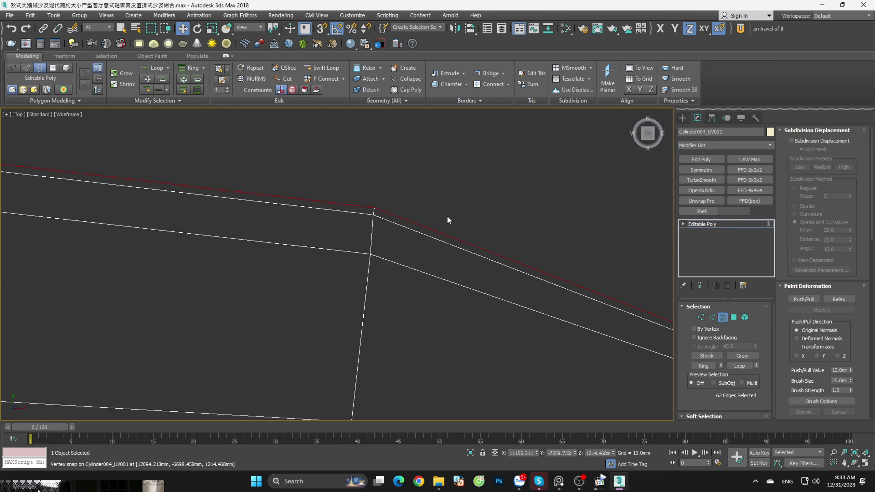
middle_click_drag(447, 217, 526, 206)
scroll(527, 204, "down", 5)
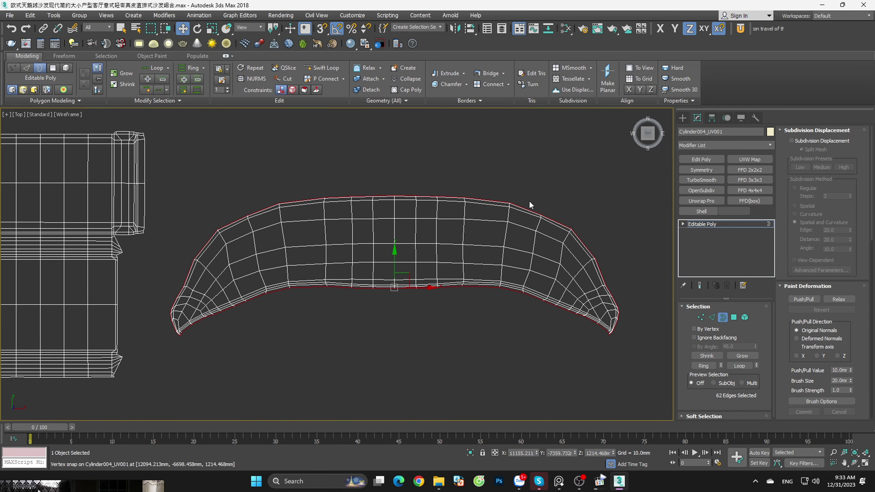
right_click(455, 286)
left_click(431, 332)
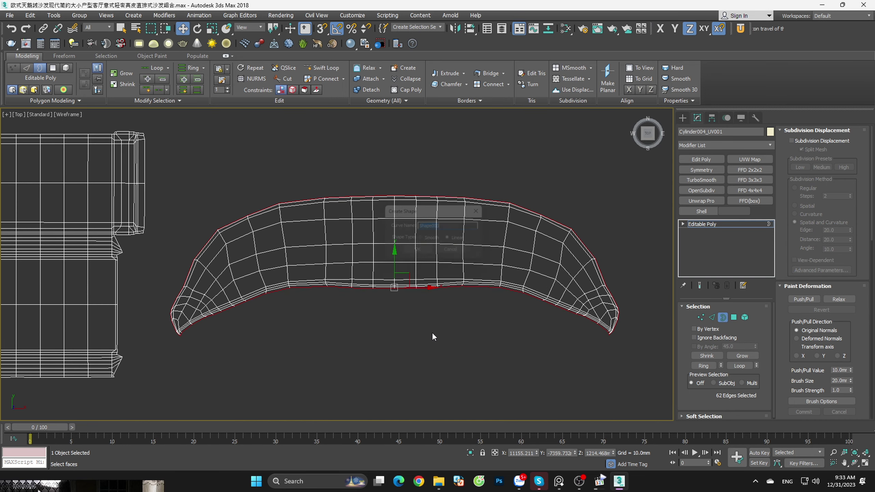
left_click(450, 255)
Step: Select the new border shape and drag it over the purple plane
left_click(722, 317)
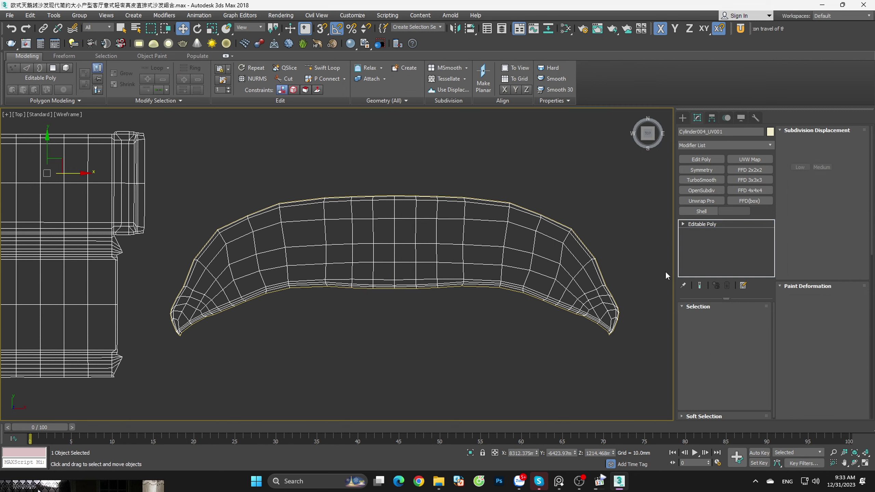
left_click_drag(618, 206, 414, 340)
scroll(526, 303, "down", 3)
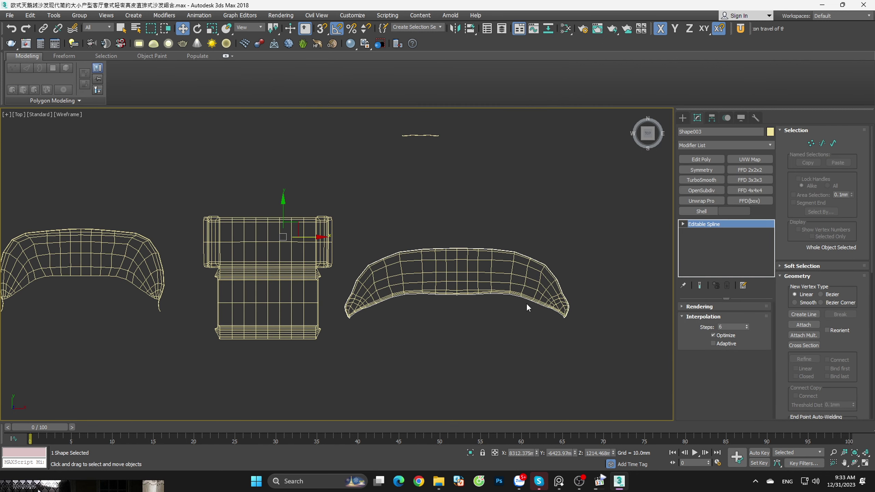
scroll(526, 304, "down", 2)
scroll(528, 312, "down", 2)
left_click_drag(486, 288, 298, 288)
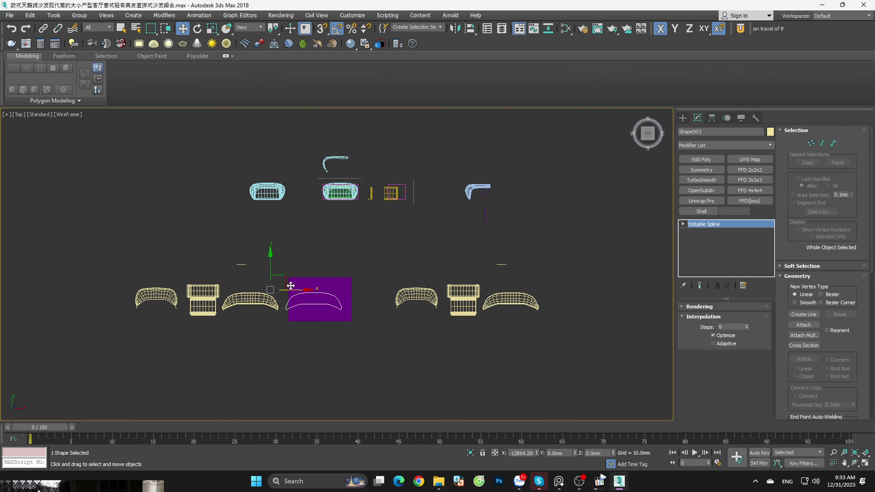
scroll(311, 303, "up", 3)
scroll(311, 303, "up", 6)
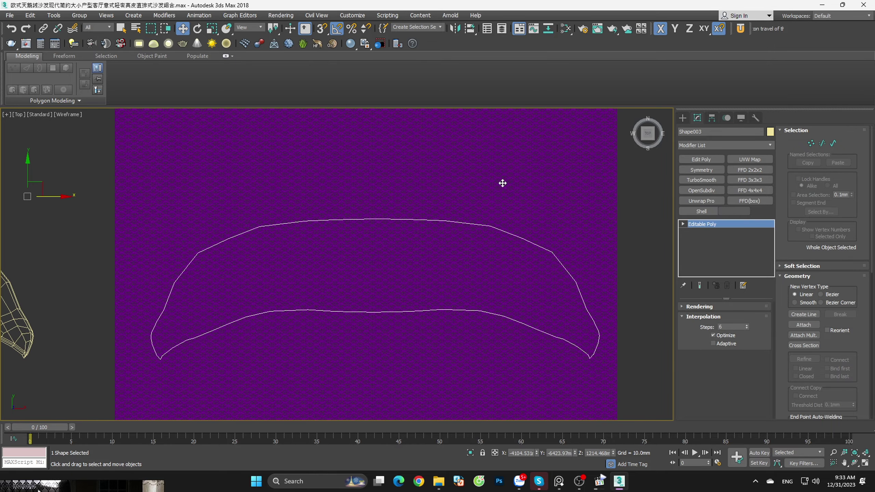
scroll(502, 183, "down", 2)
scroll(507, 200, "down", 2)
left_click(512, 215)
Step: Move Shape003 straight down so it sits just below the purple plane
left_click_drag(283, 385, 283, 386)
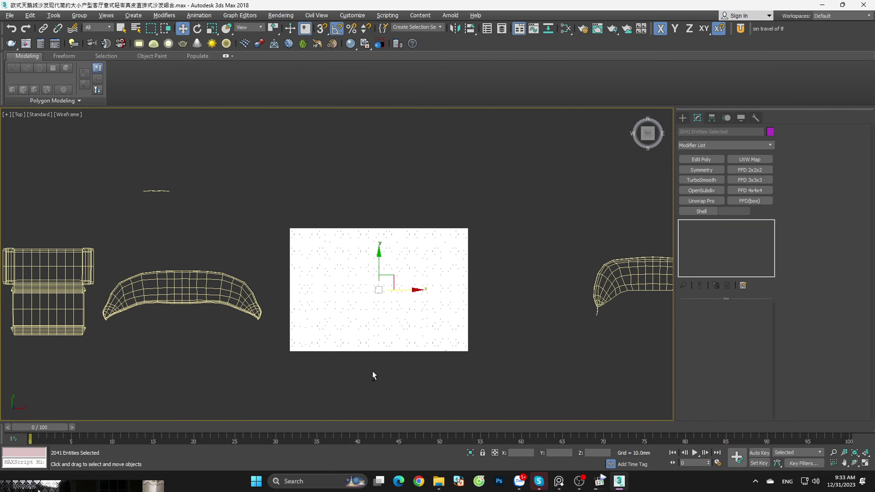
scroll(416, 312, "up", 3)
scroll(520, 270, "up", 3)
left_click(576, 265)
scroll(457, 277, "up", 2)
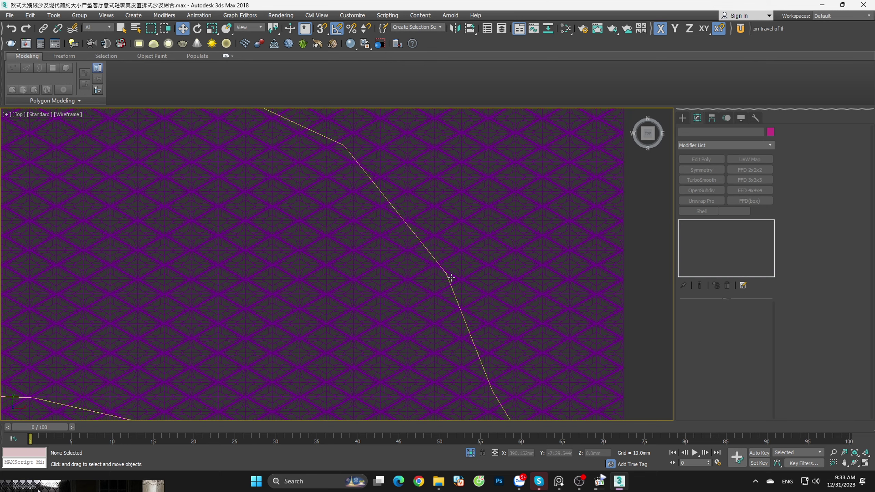
scroll(461, 281, "up", 3)
scroll(499, 295, "down", 4)
scroll(477, 291, "down", 1)
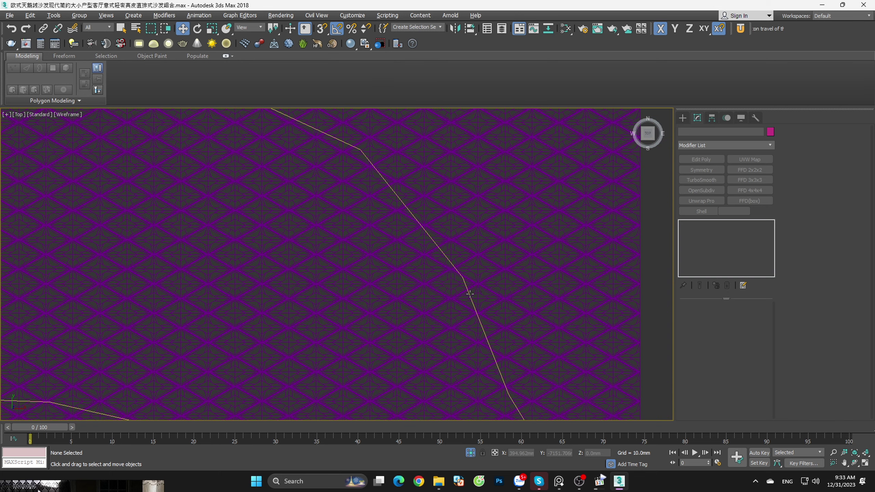
left_click(469, 294)
scroll(469, 294, "down", 2)
scroll(472, 248, "down", 3)
scroll(472, 248, "down", 3)
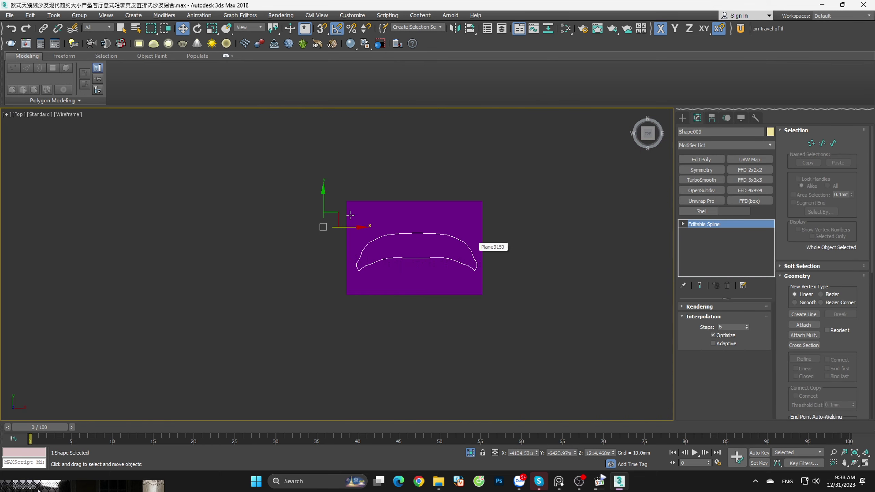
left_click_drag(323, 207, 324, 307)
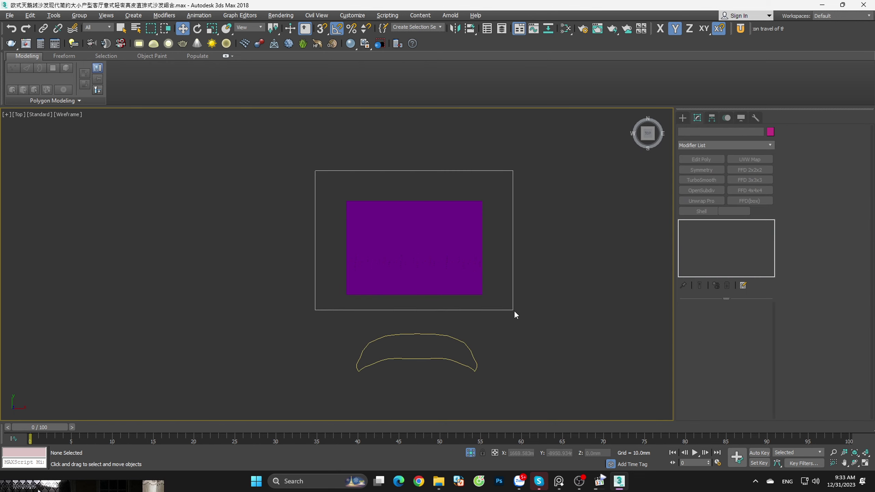
Step: Attach every Plane piece to Plane3322 through the Attach List, forming one editable poly
left_click_drag(315, 169, 513, 307)
key("z")
left_click(525, 293)
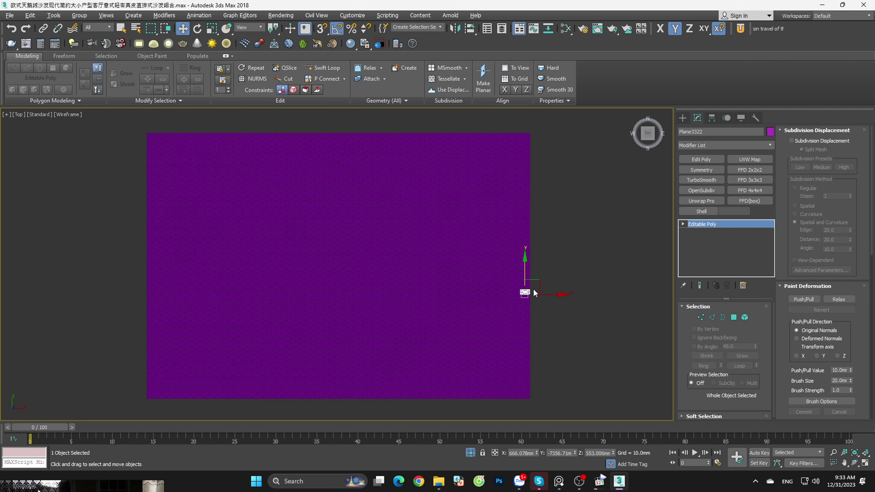
scroll(817, 363, "up", 3)
scroll(826, 372, "up", 3)
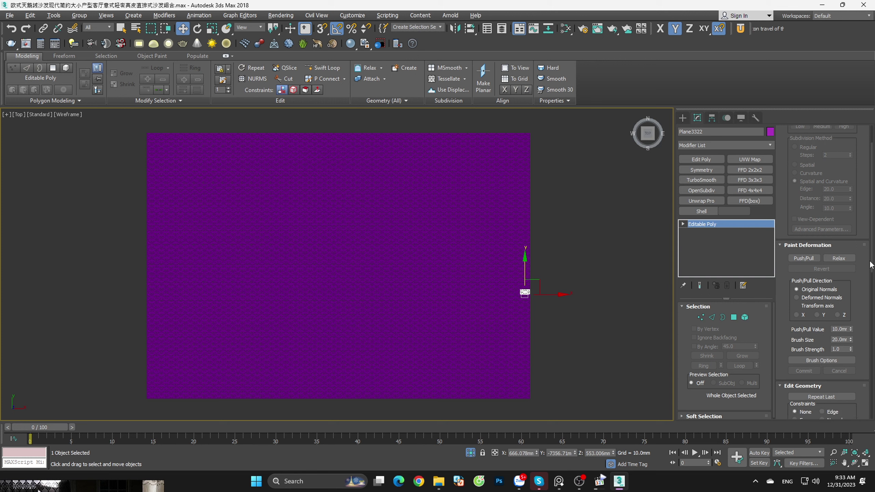
scroll(846, 390, "up", 3)
scroll(860, 404, "up", 3)
scroll(840, 303, "up", 2)
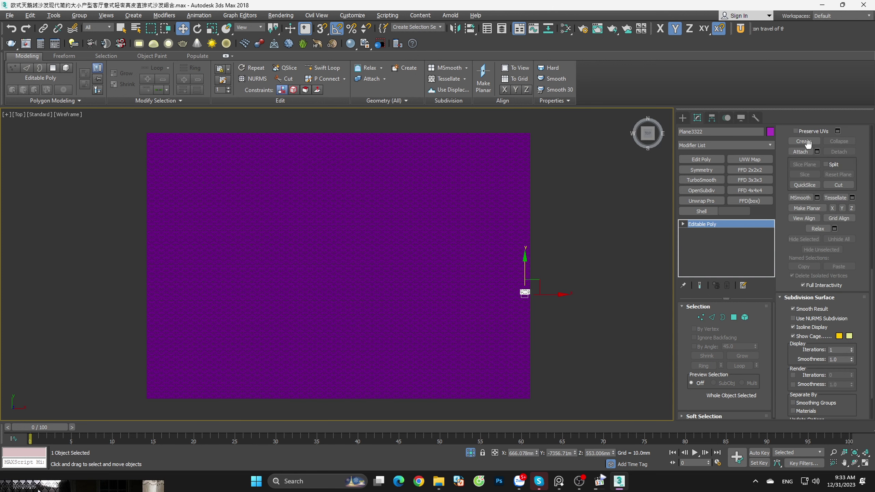
left_click(817, 152)
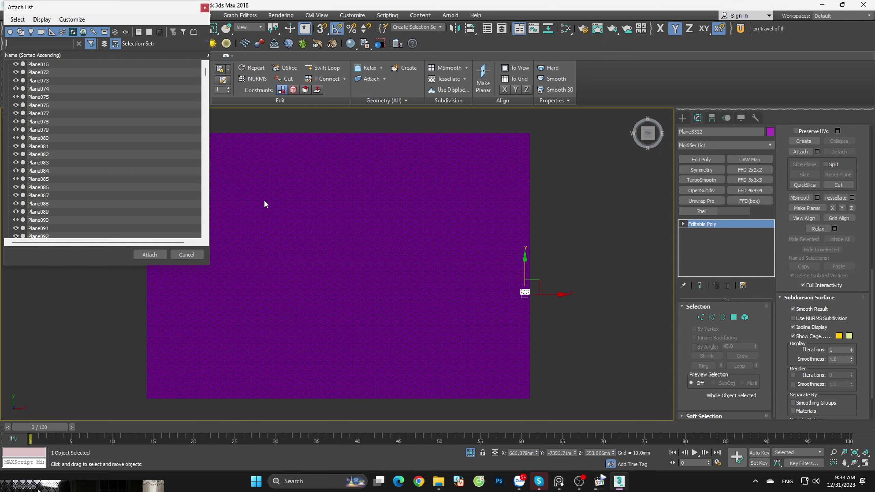
key("ctrl+a")
left_click(147, 255)
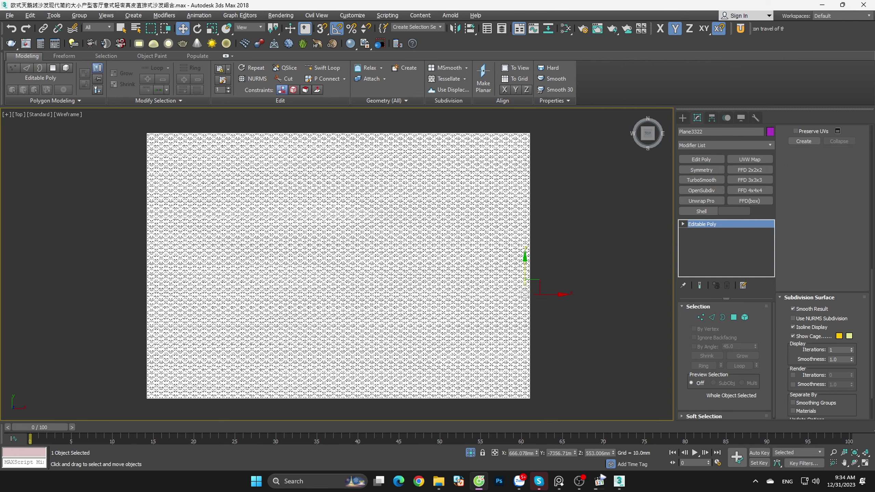
Step: Select all of the plane's vertices, then leave vertex editing and deselect the plane
left_click(701, 315)
key("ctrl+a")
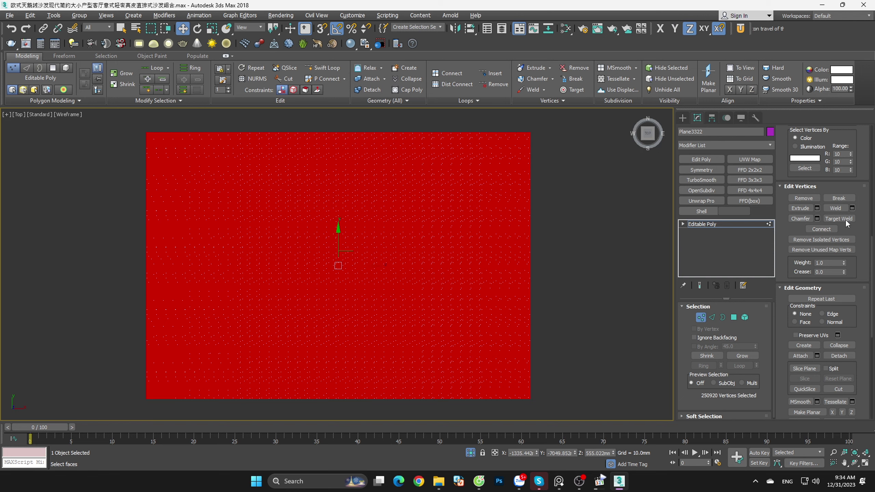
left_click(700, 317)
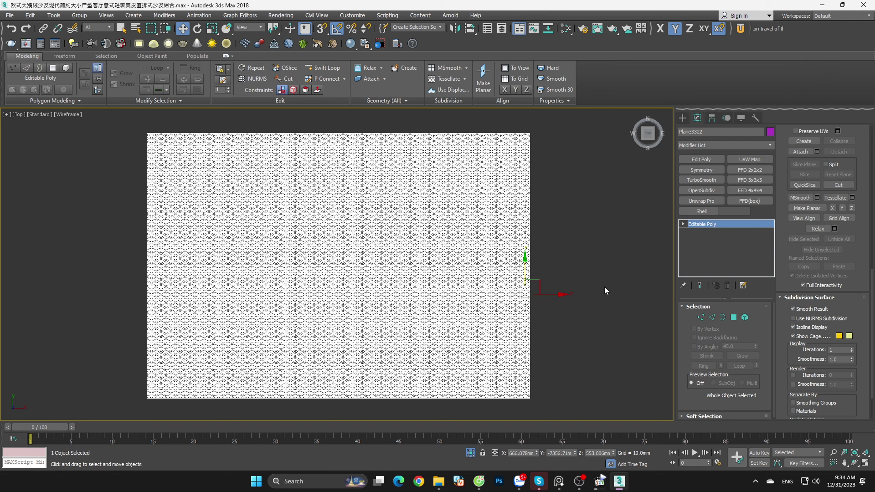
left_click(605, 291)
Step: Move the cushion border shape up onto the pattern plane
scroll(472, 374, "down", 3)
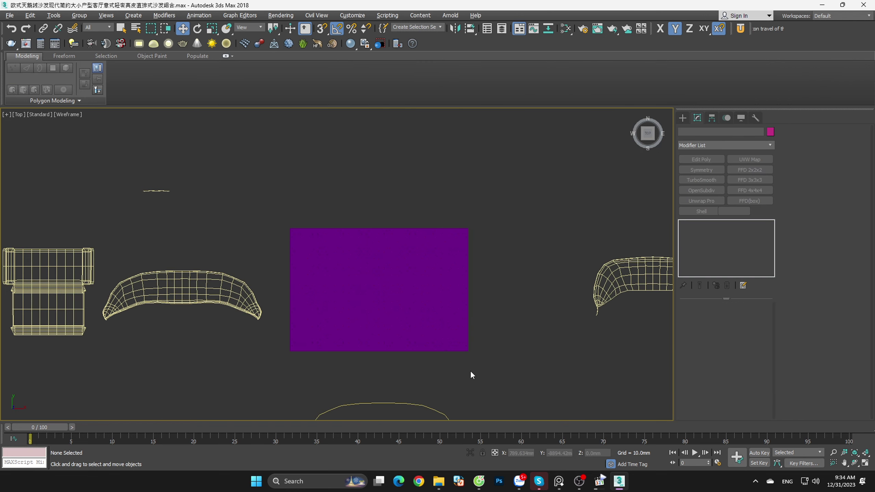
left_click(397, 402)
left_click_drag(260, 363, 261, 229)
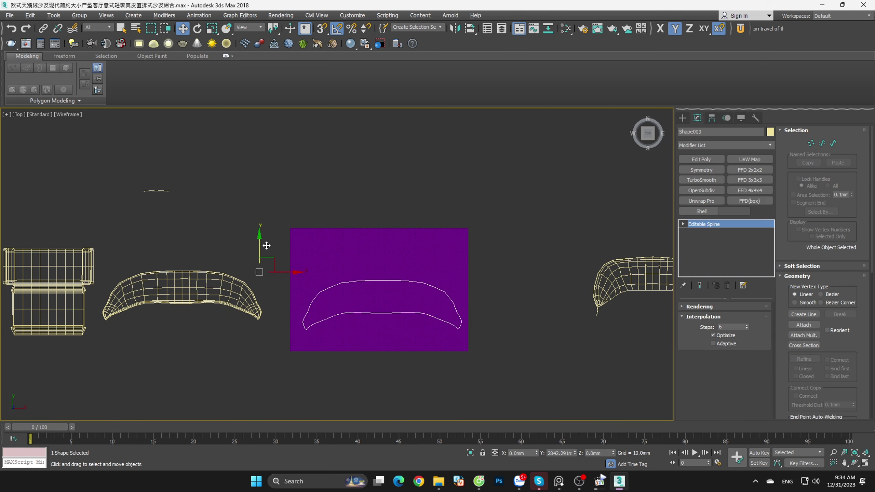
scroll(365, 275, "up", 3)
Step: Start a Compound Objects ShapeMerge on Plane3322, then cancel it
left_click(471, 236)
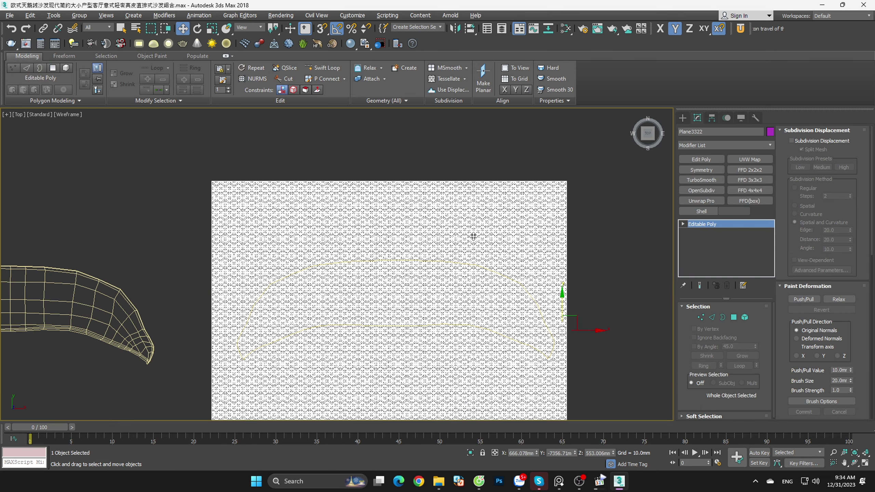
left_click(685, 123)
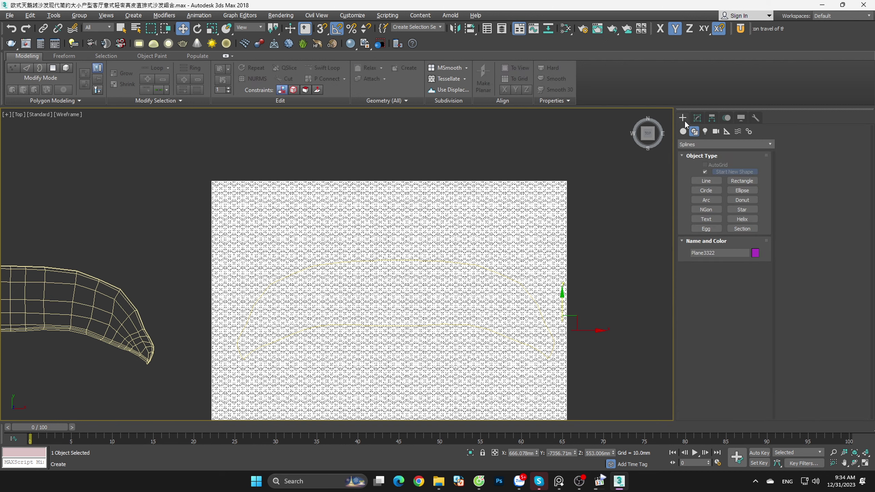
left_click(695, 144)
left_click(701, 170)
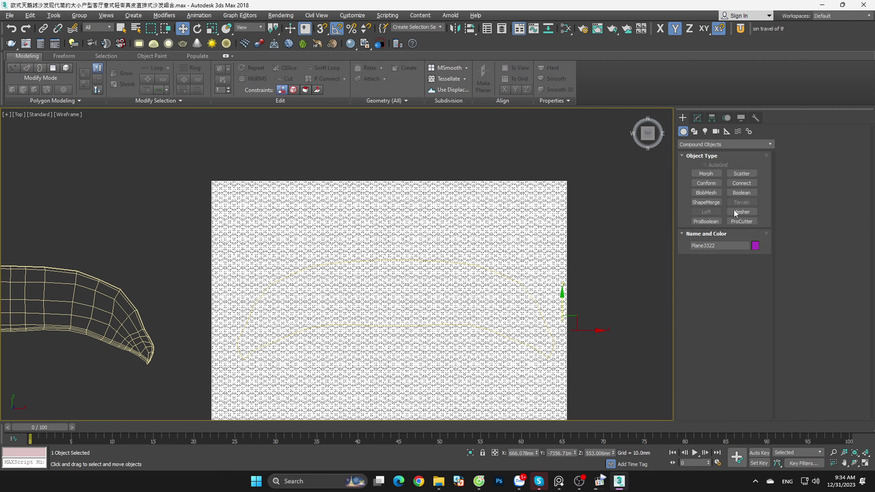
left_click(712, 203)
scroll(485, 276, "up", 5)
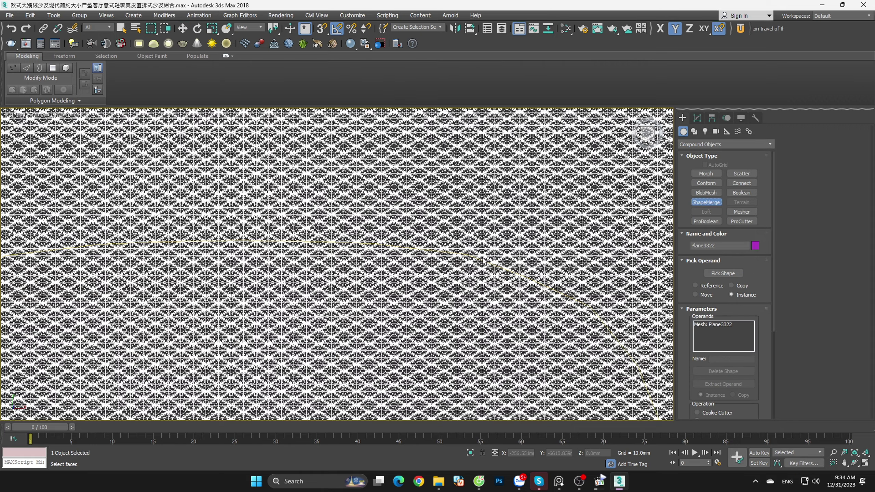
scroll(475, 257, "up", 2)
scroll(458, 258, "up", 2)
scroll(452, 261, "up", 2)
scroll(453, 261, "up", 2)
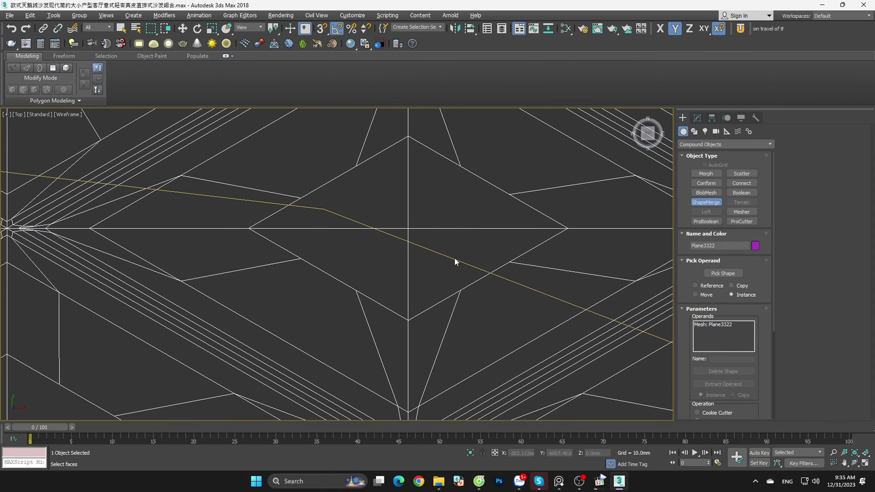
scroll(465, 250, "down", 3)
scroll(479, 246, "down", 3)
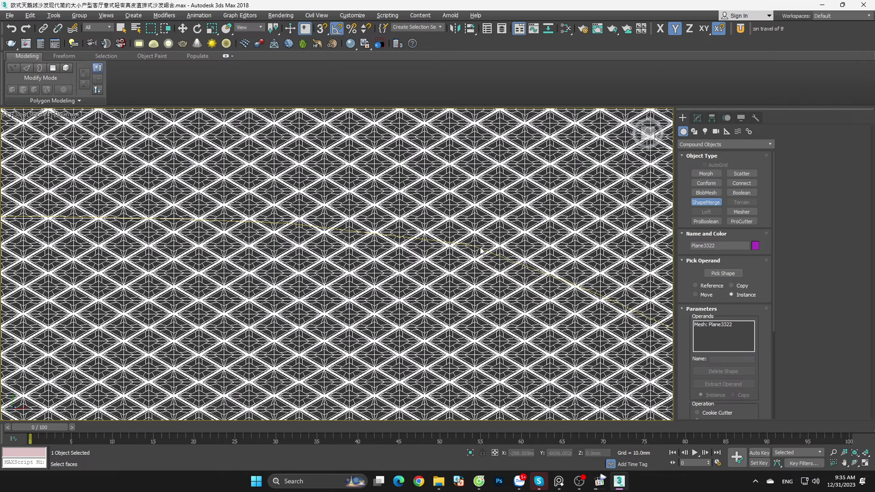
scroll(480, 250, "down", 3)
right_click(532, 248)
Step: Select the tufted pattern plane Plane3322 in the Top viewport
scroll(551, 251, "down", 8)
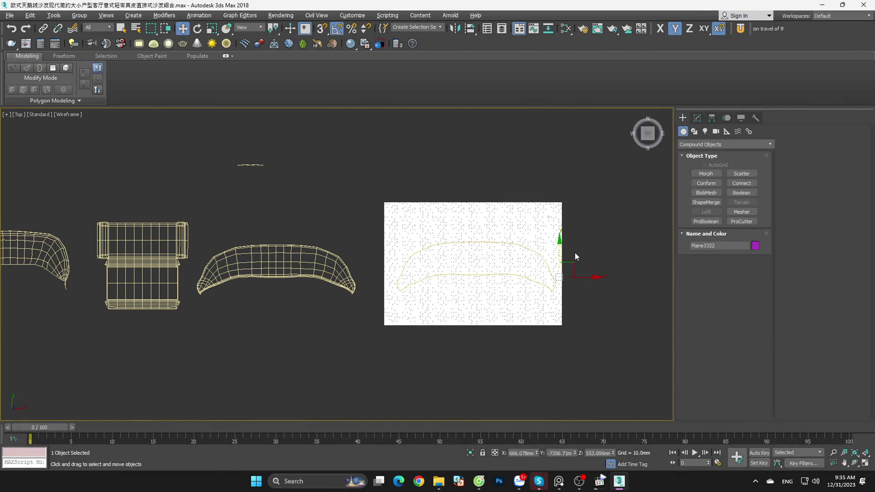
scroll(426, 305, "up", 2)
scroll(399, 293, "up", 4)
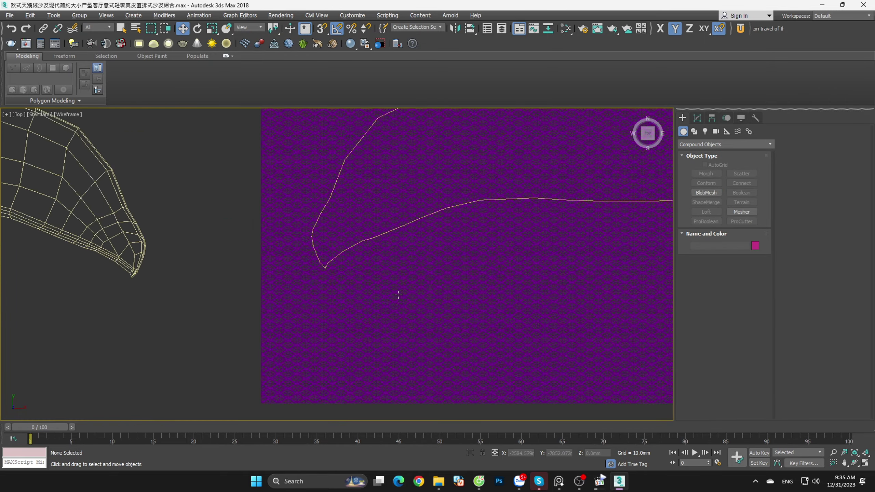
scroll(399, 292, "up", 3)
scroll(399, 290, "down", 5)
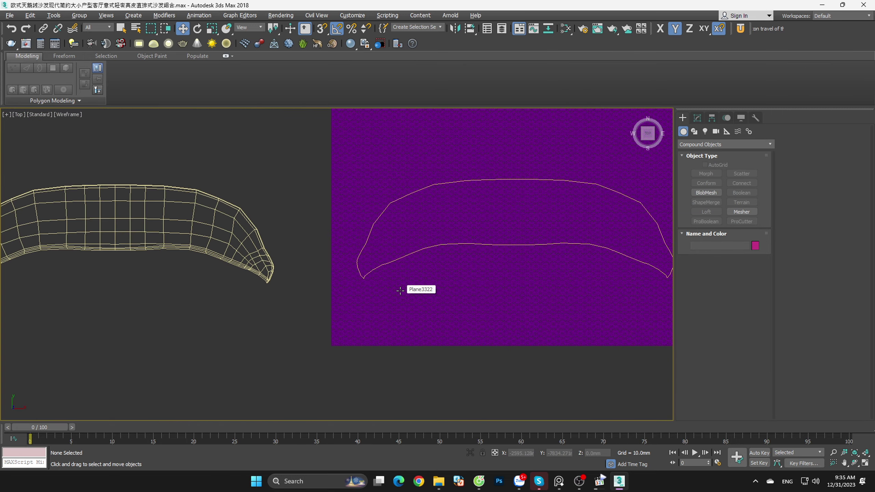
scroll(414, 277, "up", 3)
left_click(415, 277)
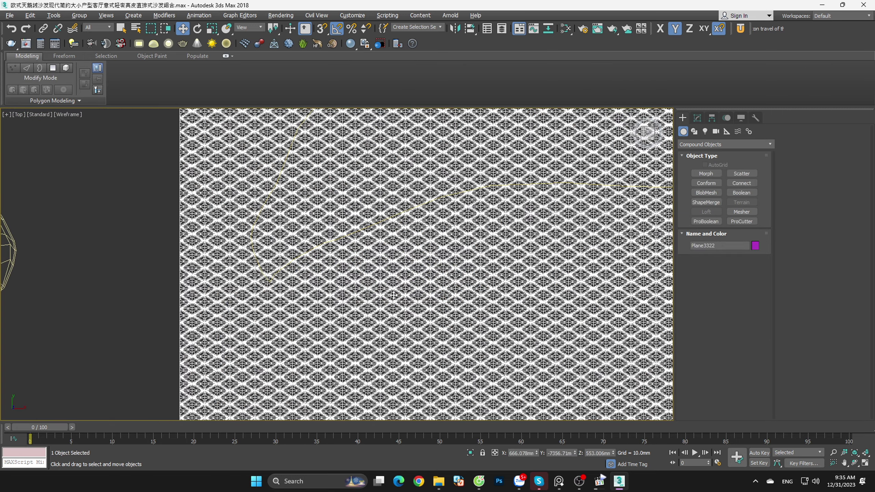
scroll(401, 302, "down", 5)
scroll(401, 302, "down", 2)
Step: Try rotating the pattern plane about 80 degrees, then undo the changes
key("e")
left_click_drag(544, 276, 521, 237)
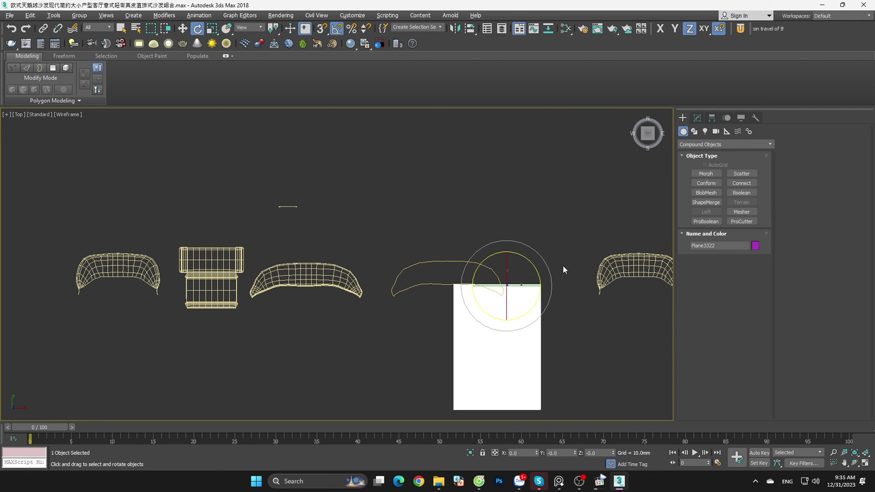
key("w")
key("s")
key("ctrl+z")
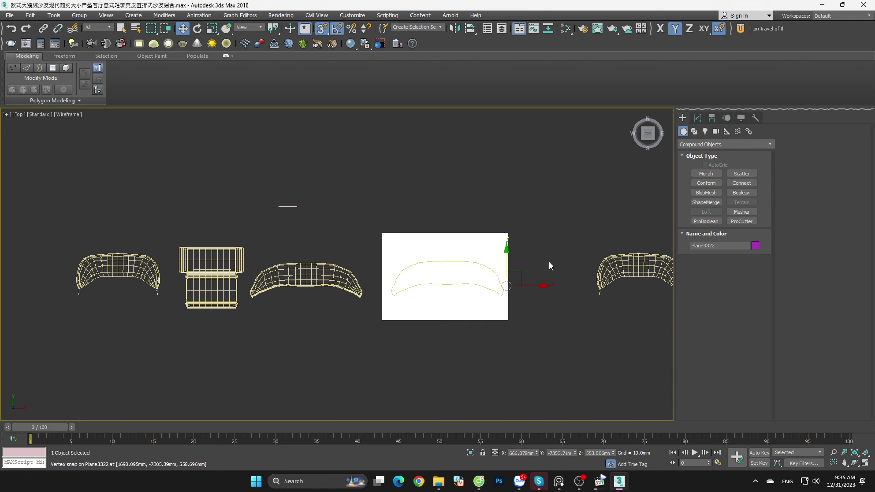
key("ctrl+z")
key("ctrl+z")
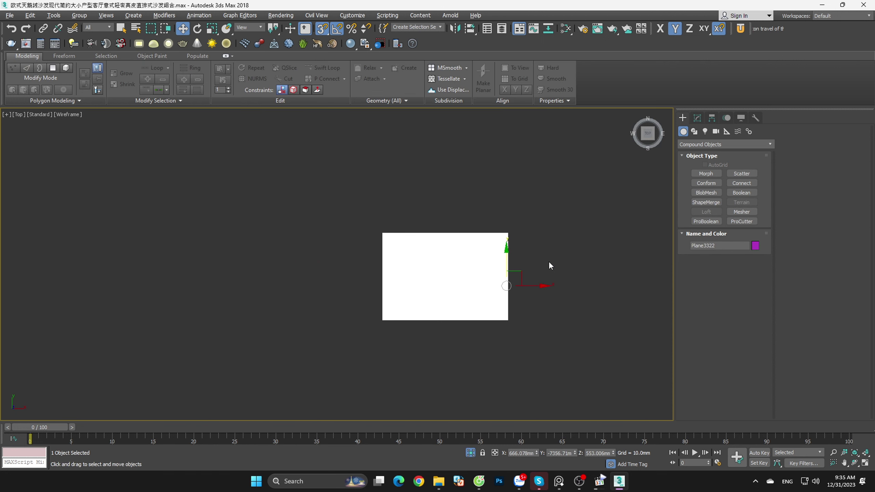
key("ctrl+z")
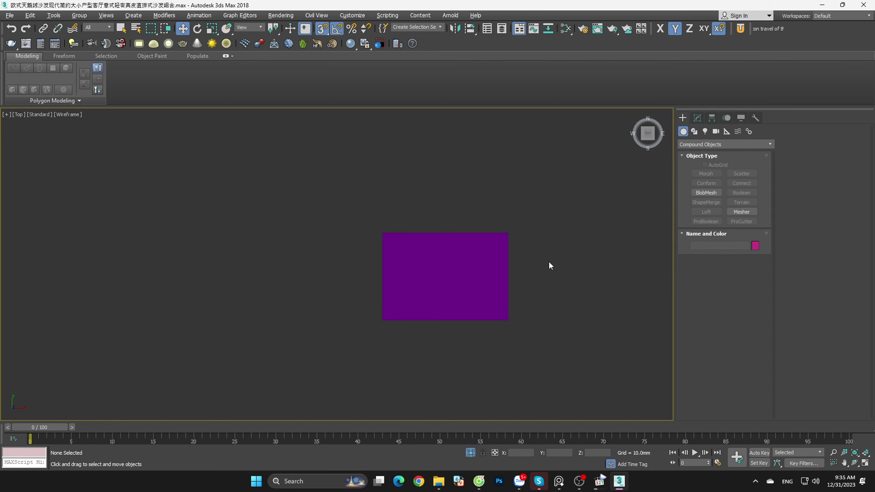
Step: Window-select all 2040 pattern tiles
scroll(559, 260, "up", 3)
scroll(490, 234, "up", 3)
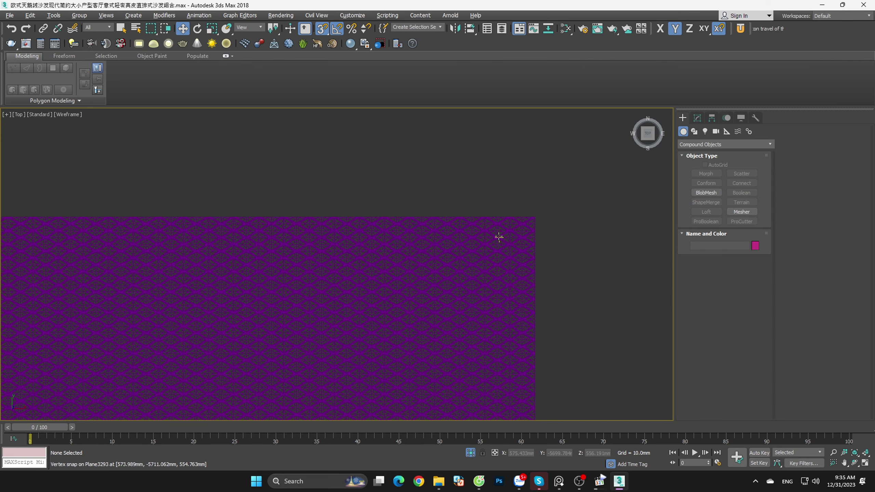
scroll(497, 236, "up", 3)
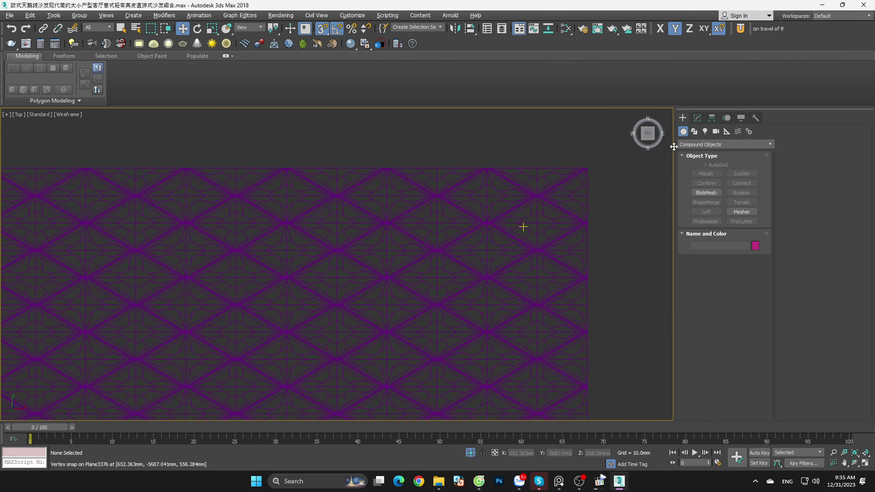
scroll(558, 261, "down", 3)
left_click(537, 253)
left_click(614, 204)
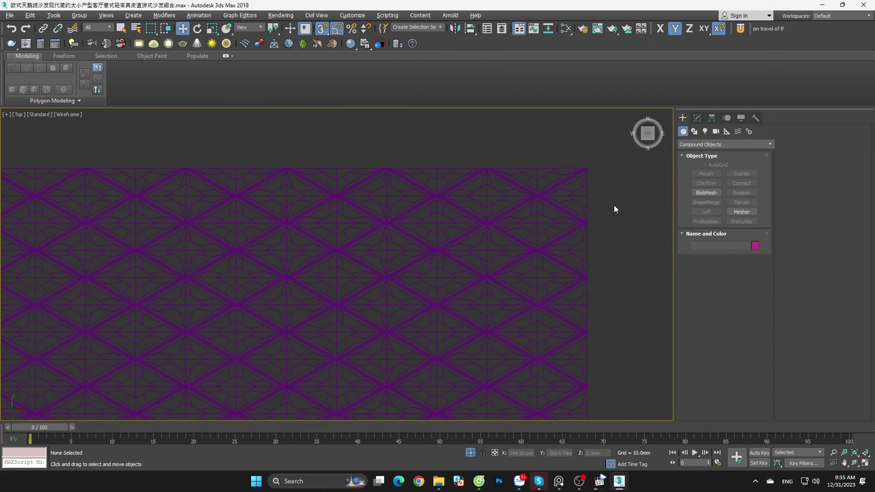
scroll(593, 238, "down", 1)
scroll(617, 213, "down", 2)
left_click_drag(635, 201, 318, 421)
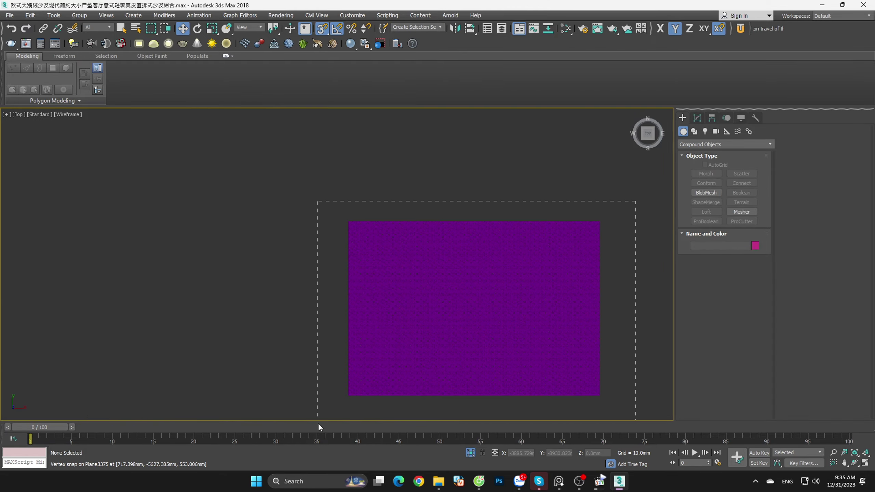
scroll(401, 237, "up", 2)
scroll(401, 237, "up", 5)
scroll(447, 269, "up", 5)
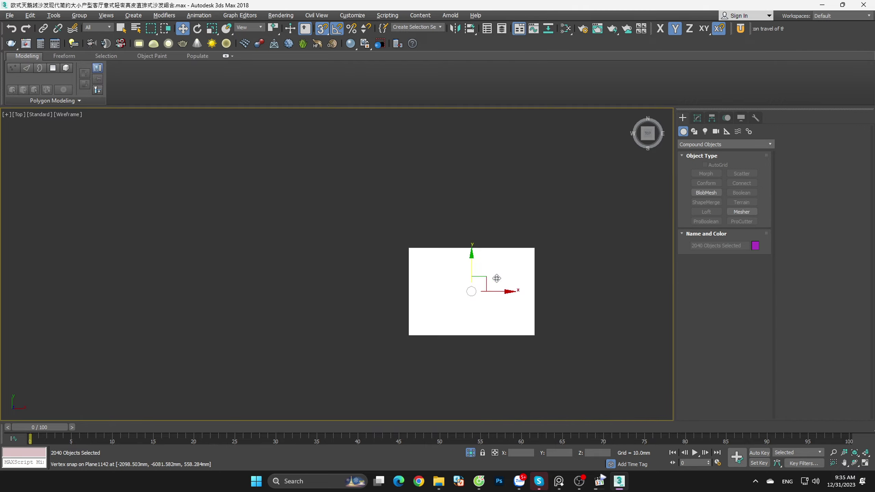
Step: Rotate the tile pattern 90 degrees around Z and turn on snapping
key("e")
scroll(489, 288, "down", 5)
mouse_move(435, 262)
left_mouse_down()
mouse_move(430, 268)
mouse_move(431, 250)
left_mouse_up()
key("w")
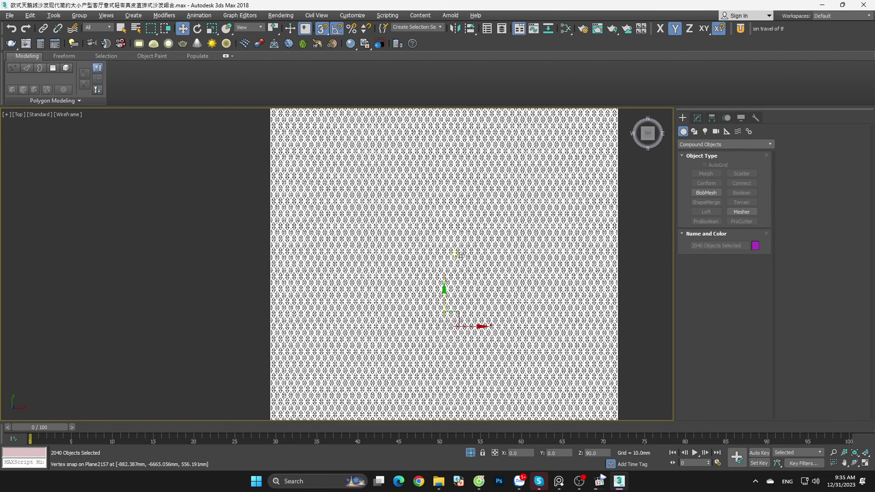
scroll(454, 254, "down", 5)
key("s")
left_click(544, 287)
Step: Move the tiled plane down onto the sofa outline
scroll(517, 311, "up", 2)
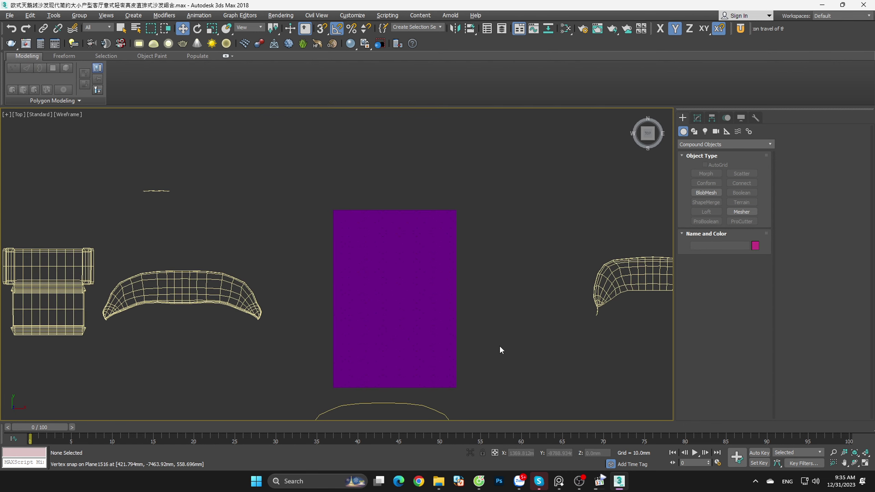
scroll(492, 317, "down", 2)
middle_click_drag(492, 317, 515, 250)
left_click_drag(518, 170, 410, 271)
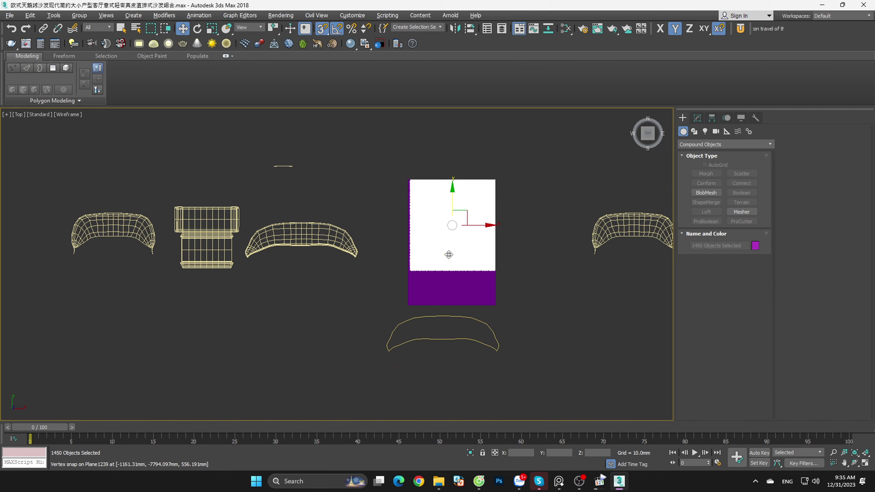
left_click(548, 157)
left_click_drag(387, 315, 385, 322)
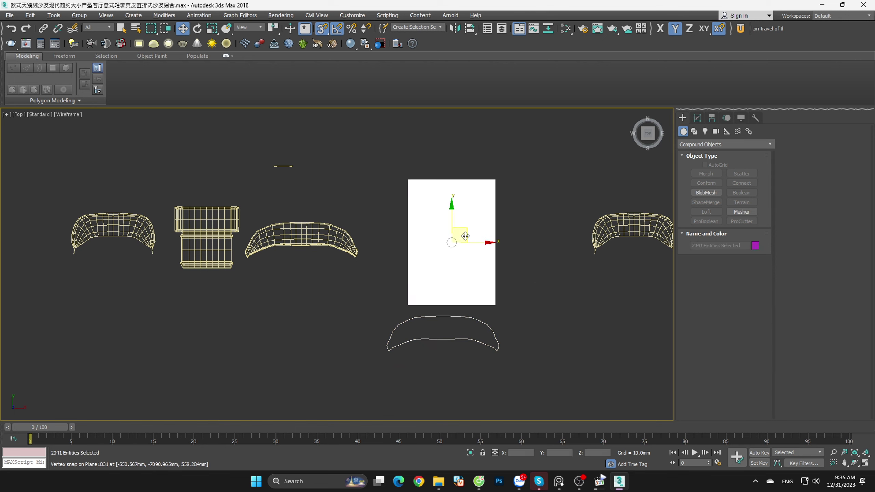
left_click_drag(452, 241, 433, 292)
key("ctrl+z")
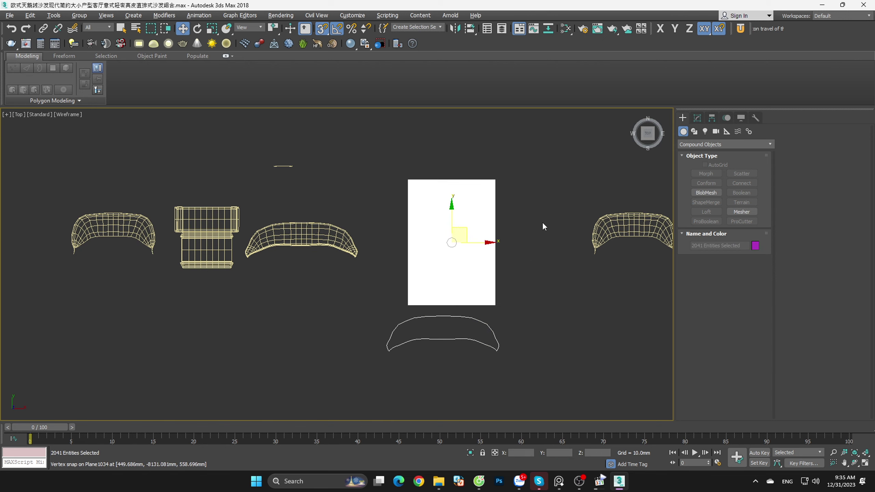
left_click_drag(552, 156, 411, 305)
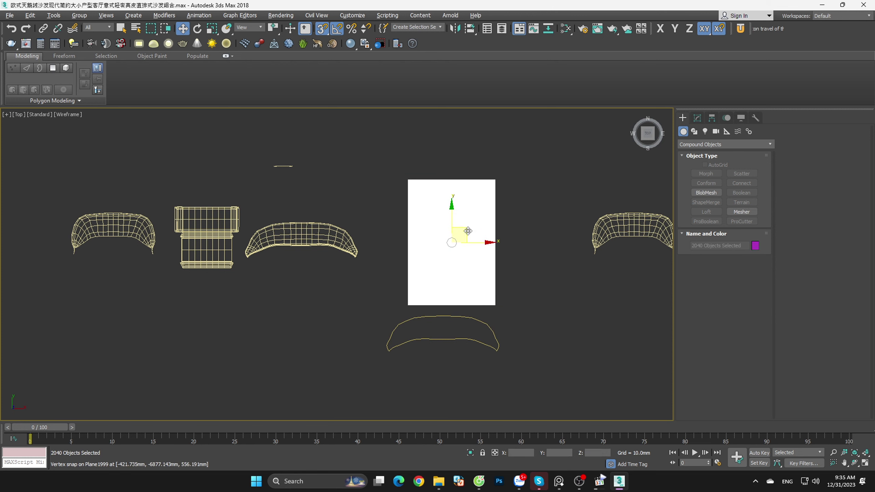
left_click_drag(451, 242, 420, 323)
scroll(445, 350, "up", 3)
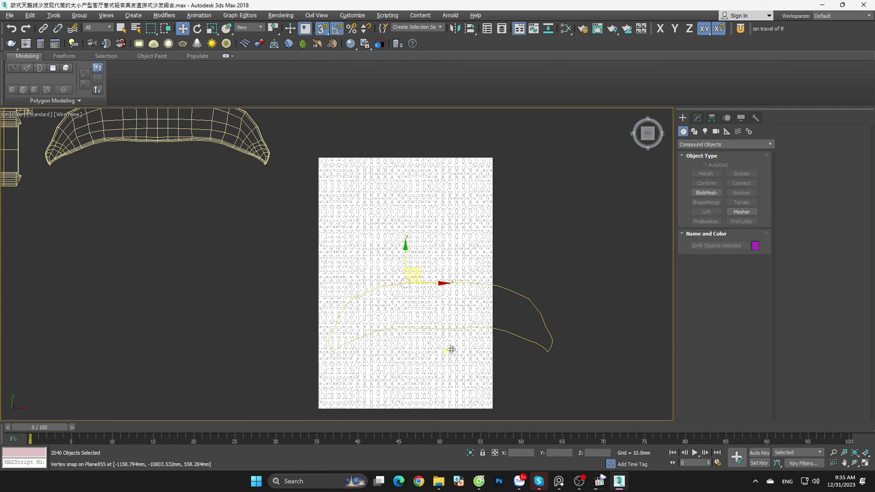
left_click(555, 243)
Step: Shift the whole tile block slightly right along the X axis
scroll(550, 228, "down", 3)
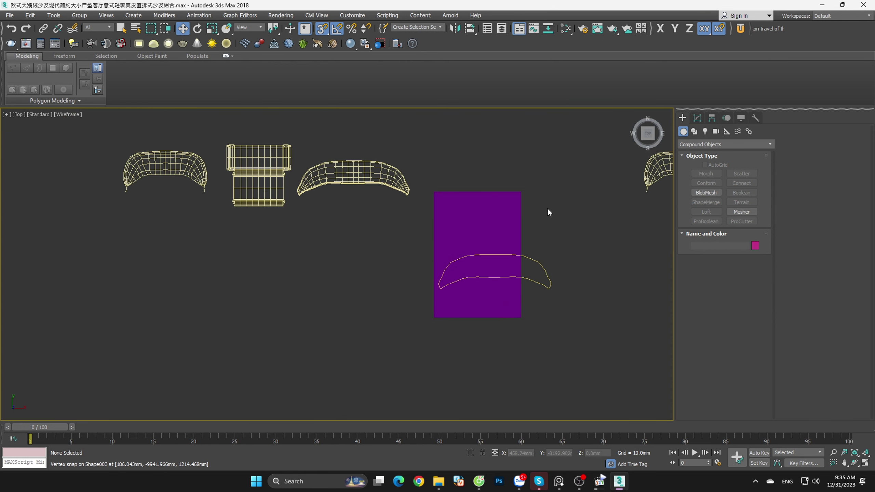
left_click_drag(446, 223, 446, 224)
scroll(530, 217, "up", 3)
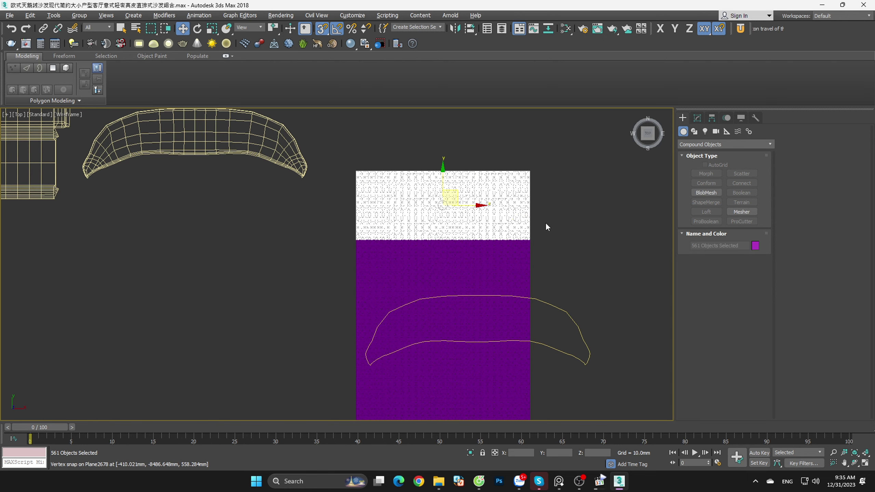
left_click(546, 222)
mouse_move(323, 139)
left_mouse_down()
mouse_move(544, 385)
mouse_move(371, 380)
mouse_move(326, 155)
mouse_move(255, 231)
mouse_move(342, 276)
left_mouse_up()
left_click(393, 391)
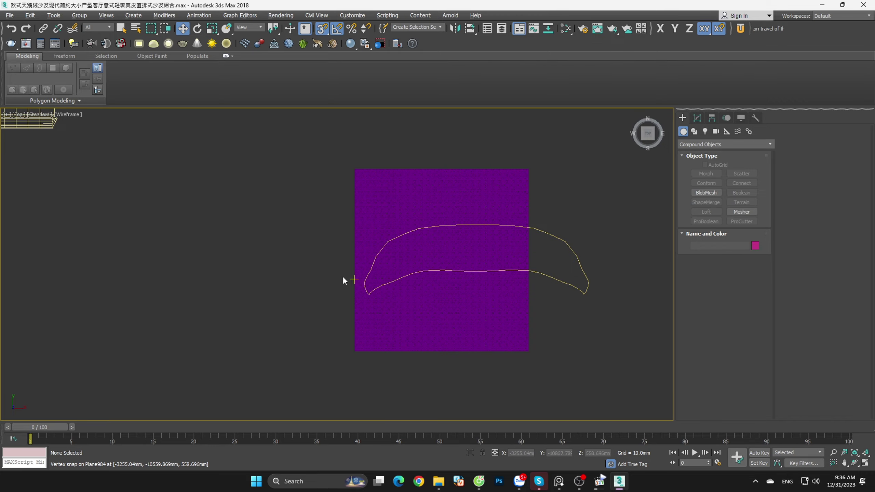
left_click_drag(282, 126, 555, 381)
key("z")
left_click_drag(417, 254, 434, 254)
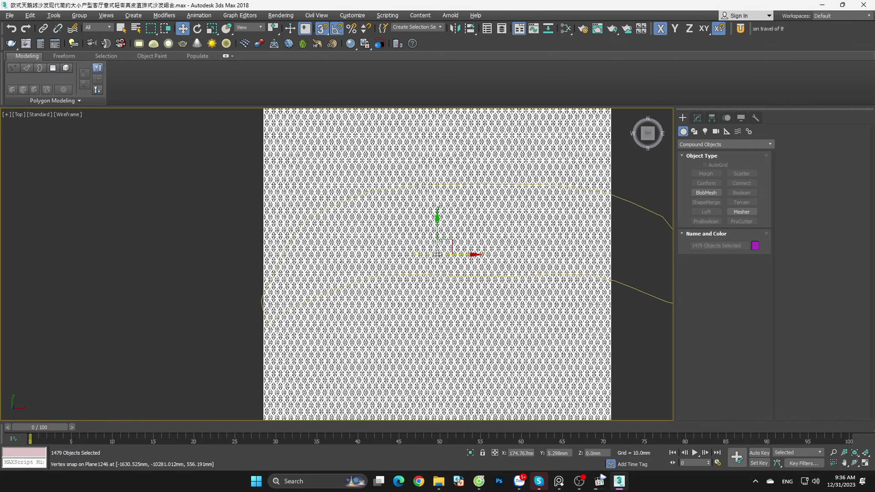
Step: Copy the 1479-tile block to the right and snap it flush against the originals
scroll(434, 254, "down", 2)
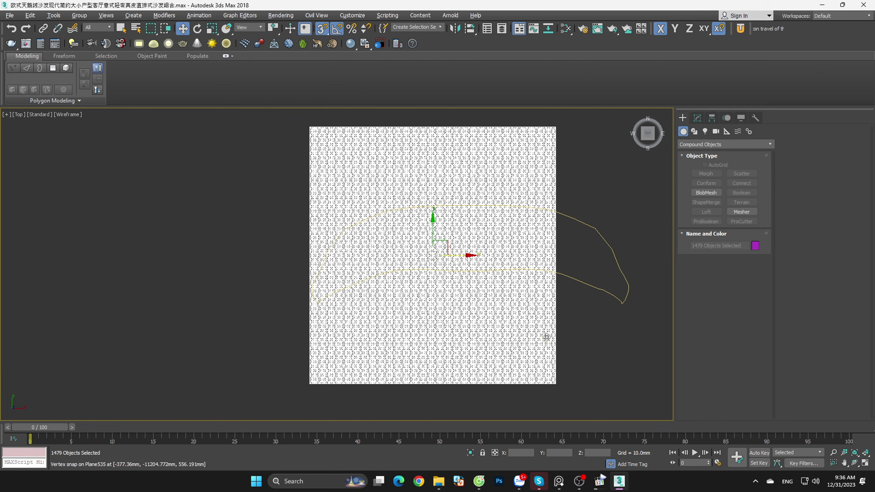
left_click(548, 336)
left_click(617, 362)
middle_click_drag(617, 362, 608, 372)
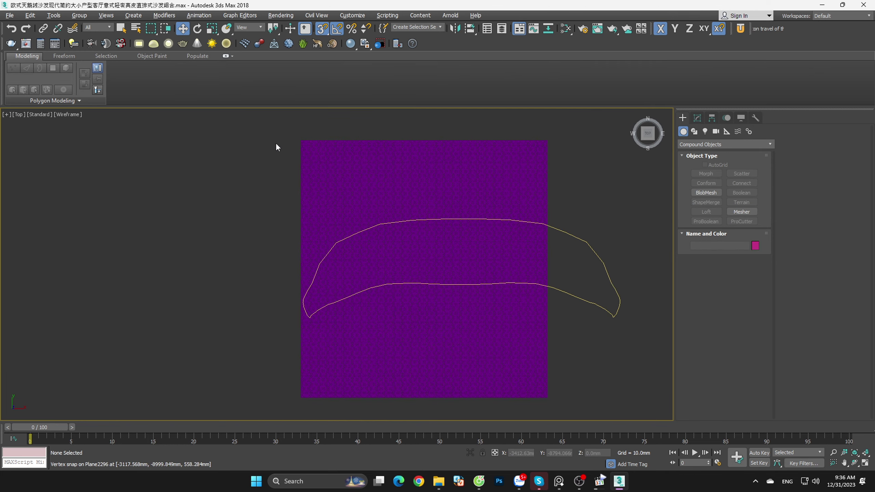
mouse_move(266, 125)
left_mouse_down()
mouse_move(522, 323)
mouse_move(563, 415)
left_mouse_up()
middle_click_drag(578, 374, 523, 371)
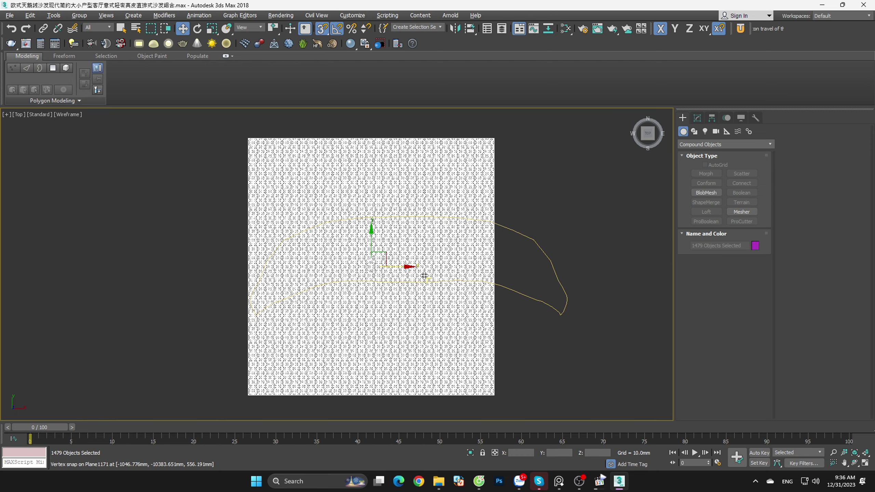
left_click_drag(400, 265, 627, 266, "shift")
left_click(438, 278)
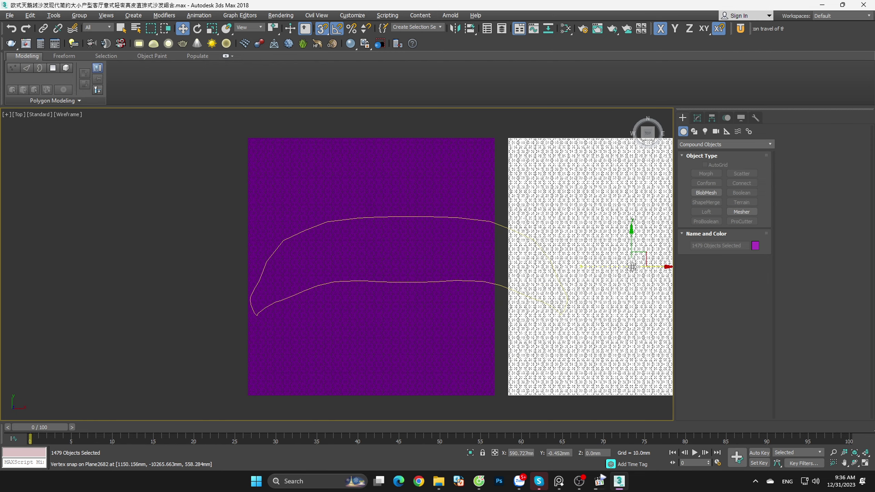
scroll(513, 231, "up", 5)
scroll(513, 231, "up", 5)
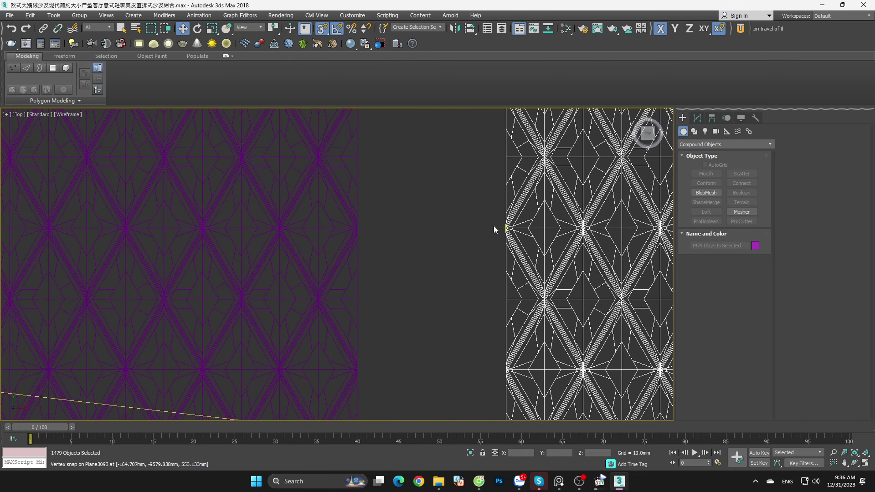
scroll(513, 230, "up", 3)
left_click_drag(512, 209, 300, 208)
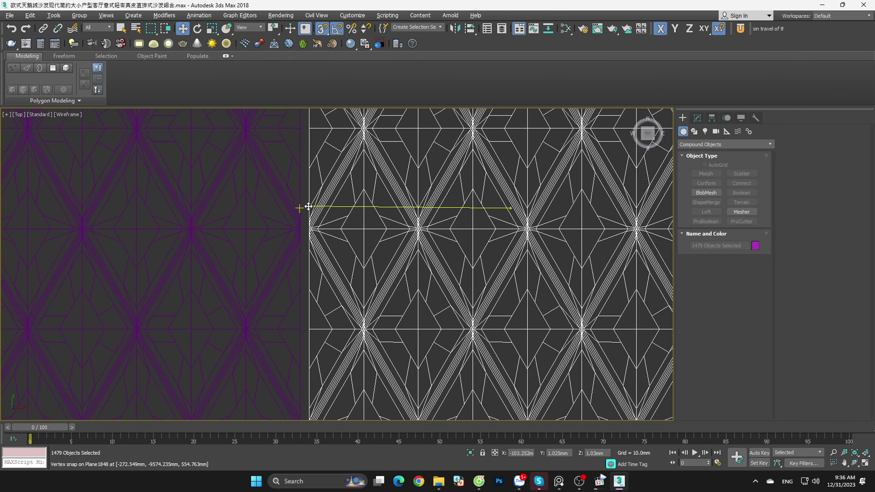
Step: Delete the surplus right-hand column of tiles
scroll(413, 222, "down", 2)
scroll(413, 222, "down", 3)
scroll(420, 224, "down", 5)
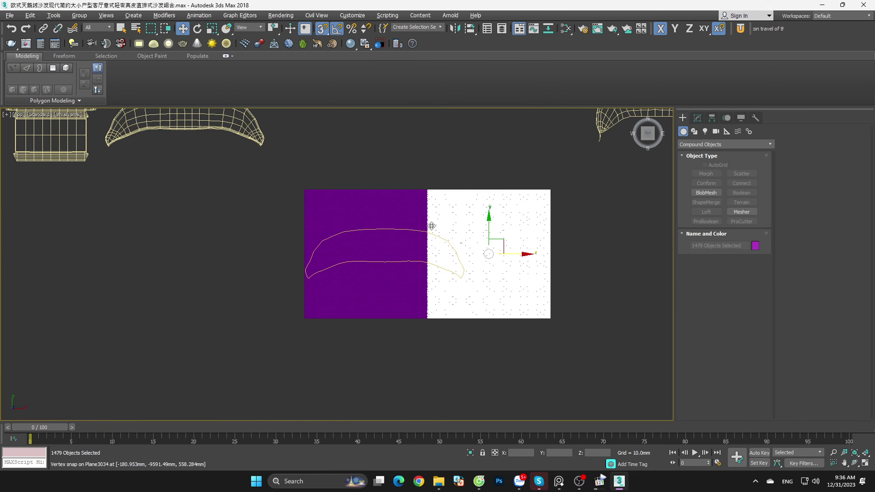
left_click(610, 347)
left_click_drag(590, 172, 468, 359)
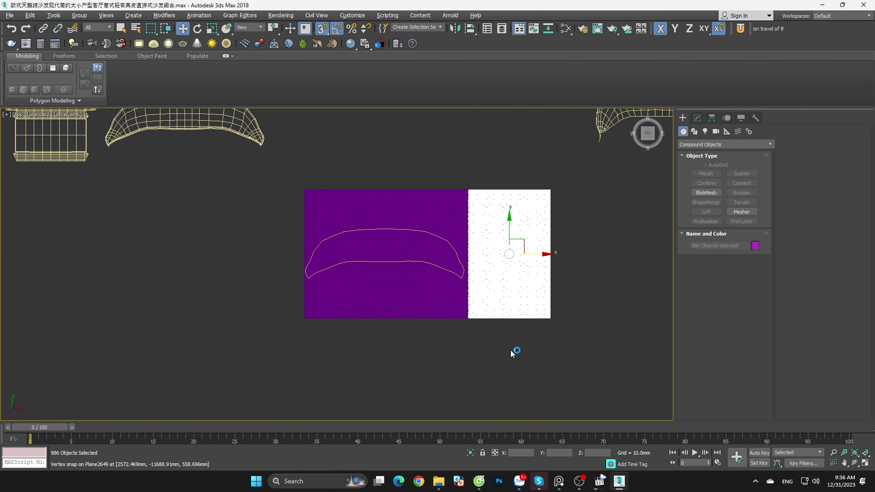
key("Delete")
Step: Make a copy of the tiled plane near the sofa pieces
middle_click_drag(515, 343, 529, 381)
scroll(529, 380, "down", 2)
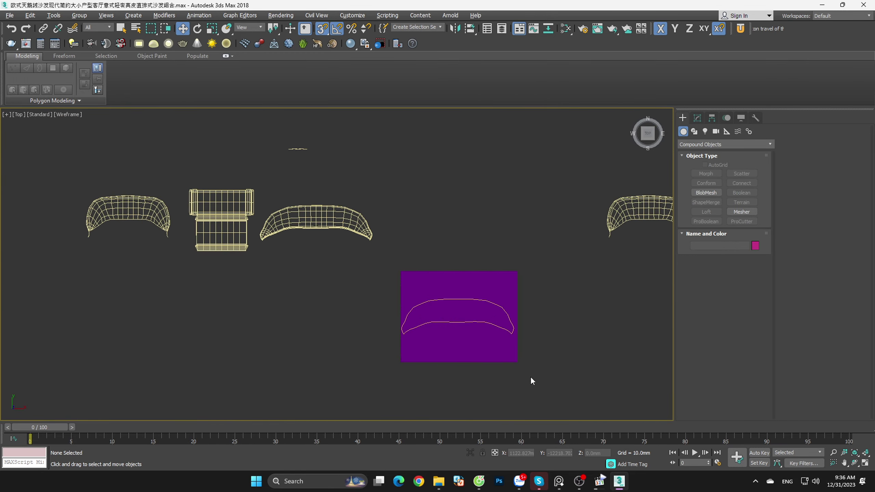
scroll(530, 376, "up", 2)
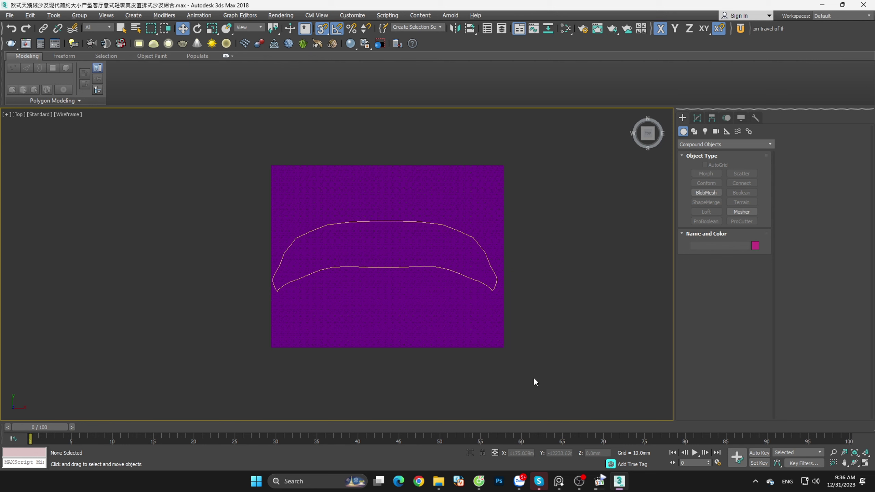
mouse_move(272, 320)
left_mouse_down()
mouse_move(287, 352)
mouse_move(174, 346)
left_mouse_up()
scroll(285, 350, "up", 1)
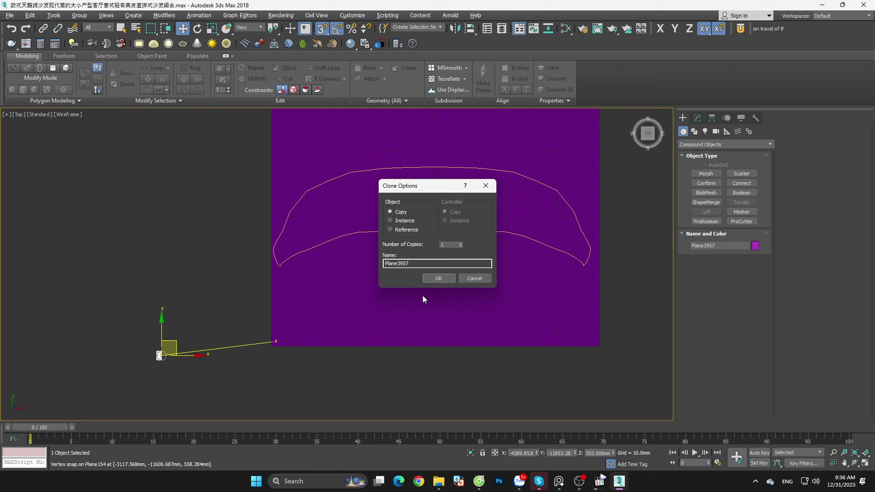
left_click(428, 278)
Step: Delete the planes below the sofa outline, undoing the top-strip deletion
left_click(424, 365)
left_click_drag(621, 375, 259, 287)
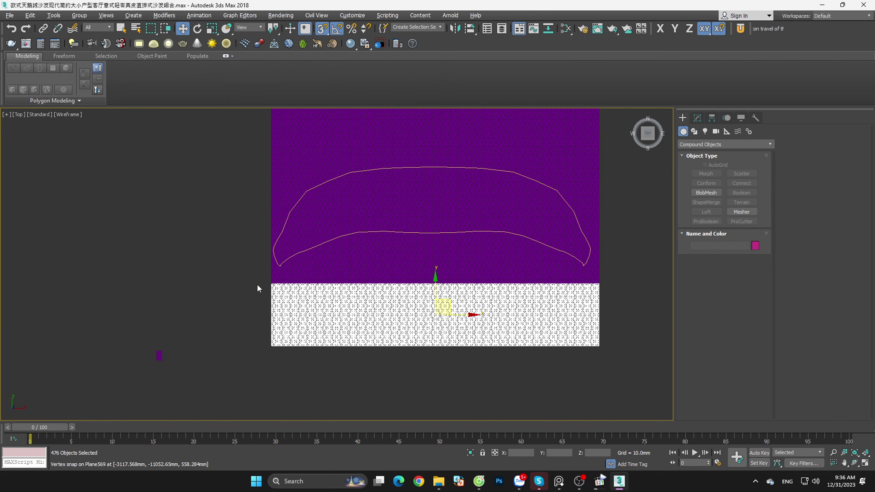
key("Delete")
middle_click_drag(473, 350, 463, 449)
left_click_drag(638, 156, 336, 238)
key("Delete")
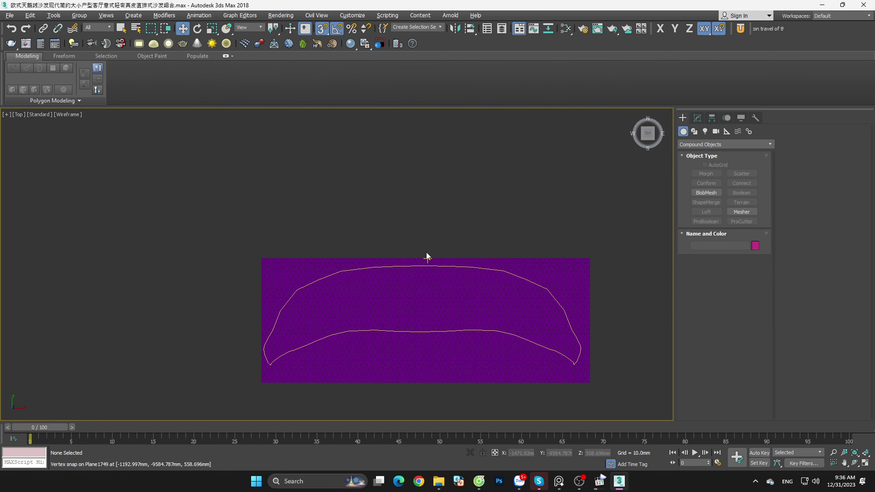
key("ctrl+z")
Step: Delete the small stray top-left plane and the lower-middle planes
left_click(565, 275)
scroll(432, 146, "up", 2)
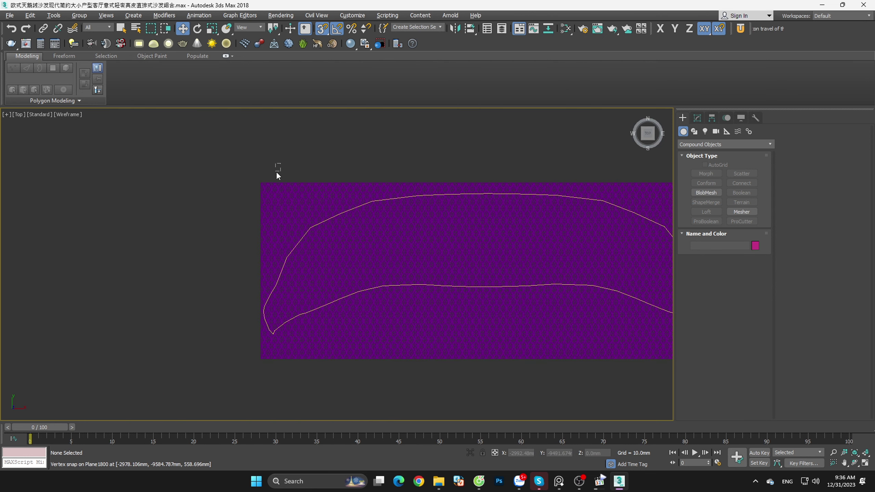
left_click(276, 206)
key("Delete")
middle_click_drag(275, 207, 200, 163)
left_click_drag(320, 289, 320, 290)
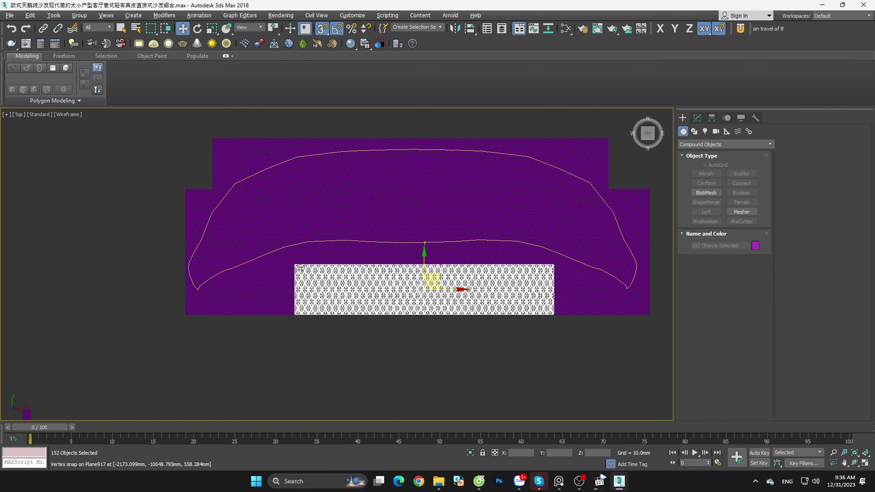
key("Delete")
Step: Select the remaining pattern planes, excluding the sofa curve
middle_click_drag(444, 297, 401, 323)
scroll(498, 332, "down", 3)
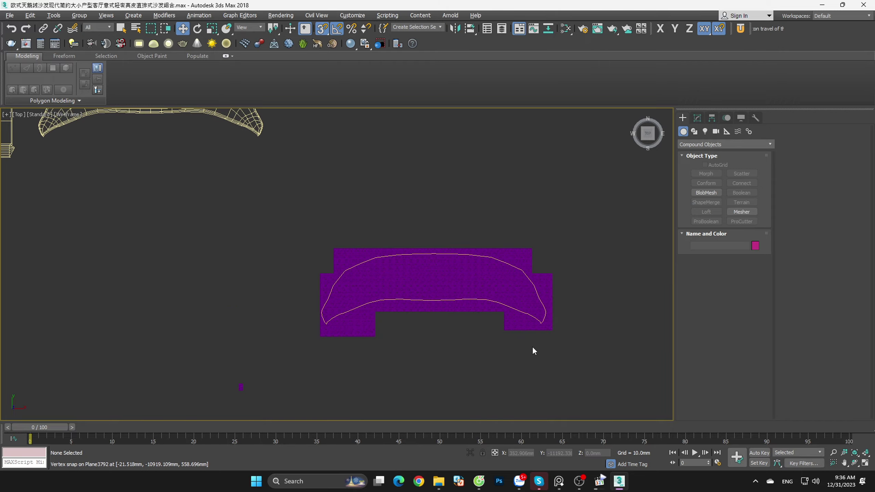
left_click_drag(647, 415, 292, 234)
scroll(366, 290, "up", 3)
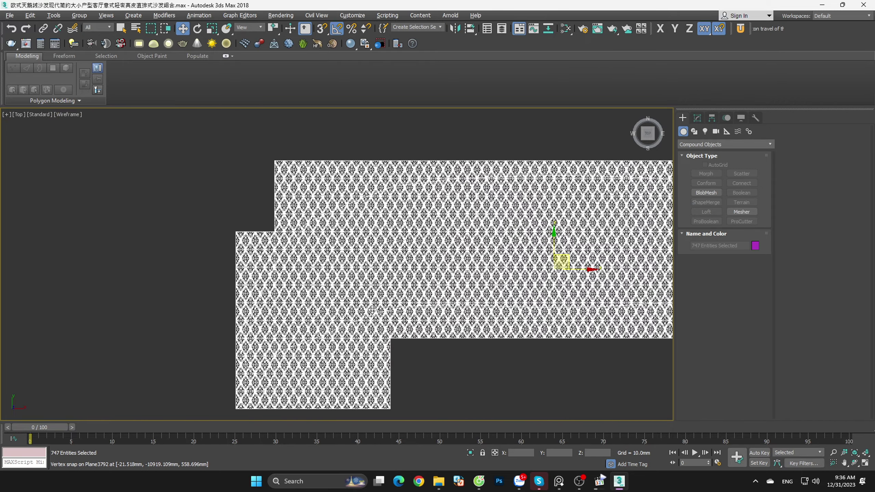
scroll(345, 276, "up", 4)
scroll(303, 255, "up", 3)
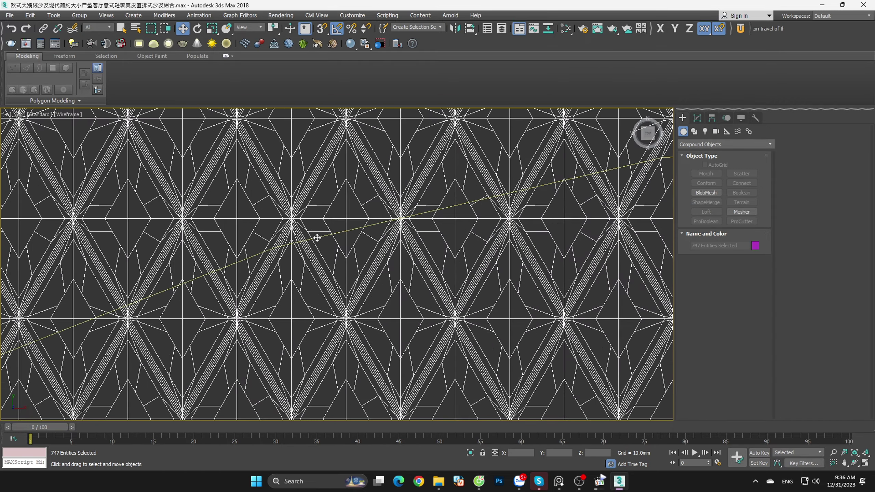
left_click(315, 239, "alt")
scroll(396, 276, "down", 3)
scroll(478, 309, "down", 3)
scroll(478, 310, "down", 2)
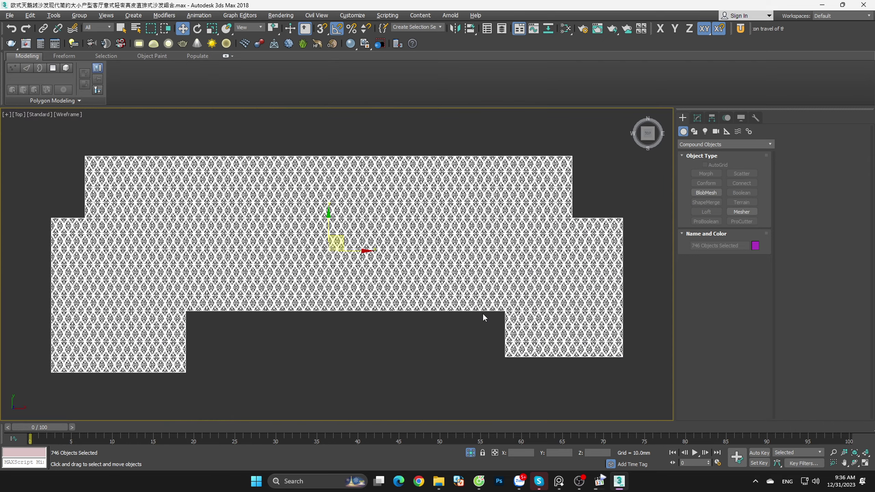
scroll(482, 317, "down", 2)
left_click(468, 300)
Step: Attach every remaining pattern plane into a single editable poly using the Attach List
left_click(697, 117)
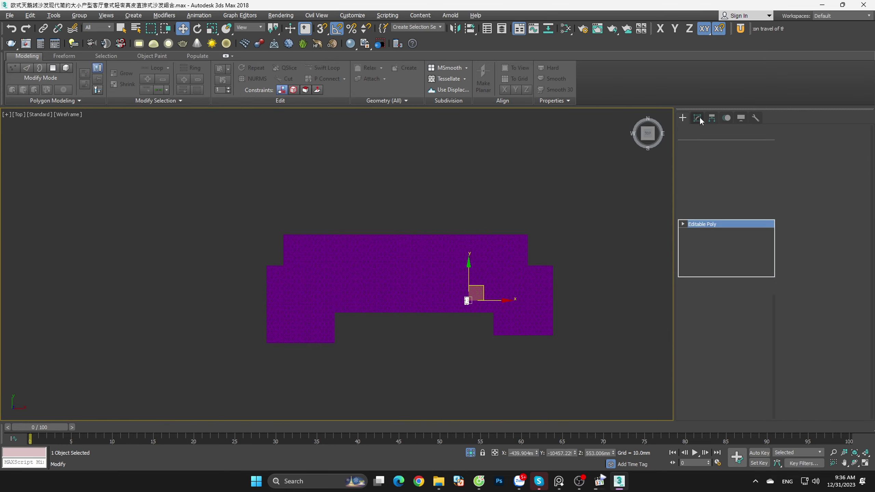
scroll(810, 376, "down", 3)
scroll(810, 376, "down", 2)
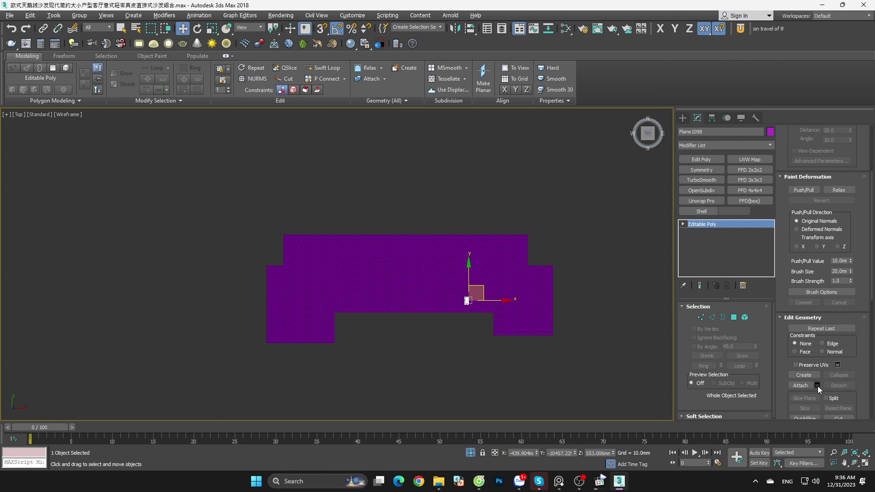
left_click(817, 384)
left_click(93, 155)
key("ctrl+a")
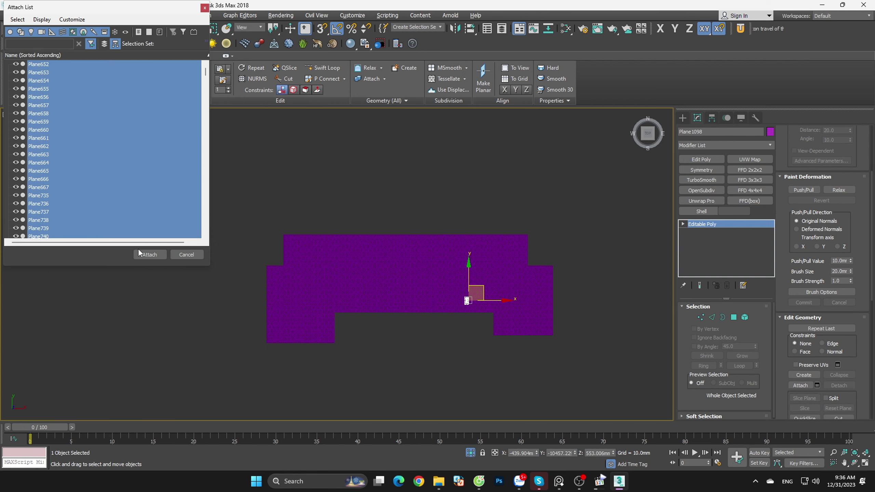
left_click(146, 254)
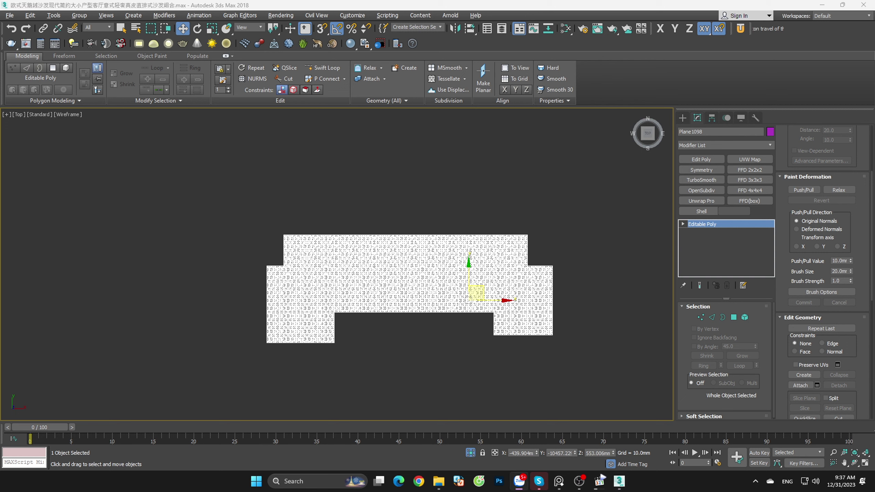
Step: Select all vertices of the merged mesh and weld them, cutting vertices from 91758 to 78299
left_click(700, 317)
left_click_drag(593, 188, 230, 367)
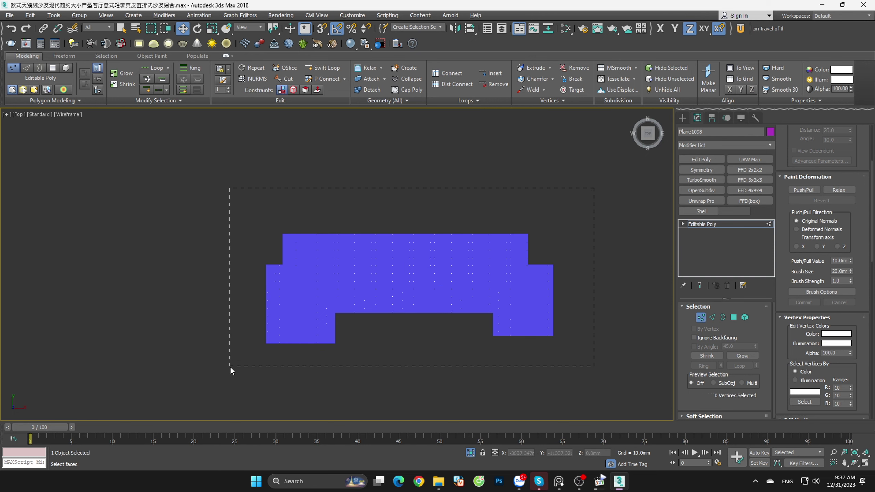
left_click_drag(871, 198, 872, 359)
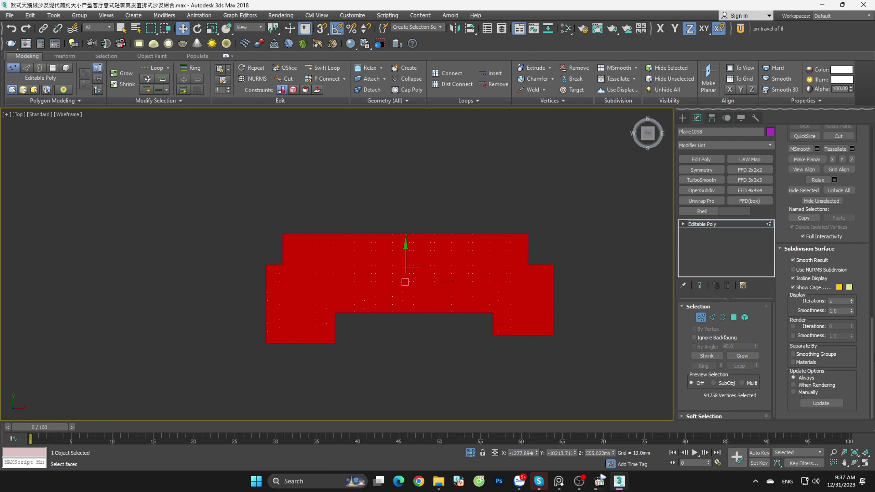
scroll(855, 254, "up", 3)
scroll(855, 254, "up", 4)
scroll(855, 254, "up", 4)
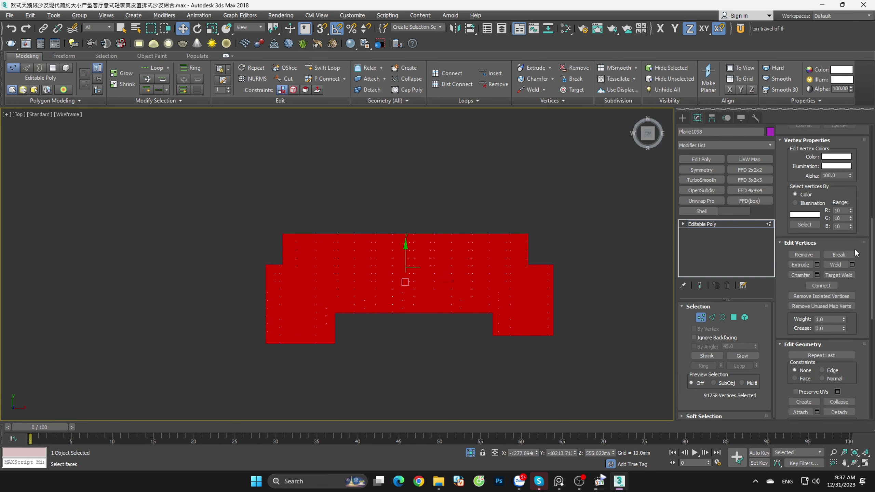
scroll(855, 249, "up", 1)
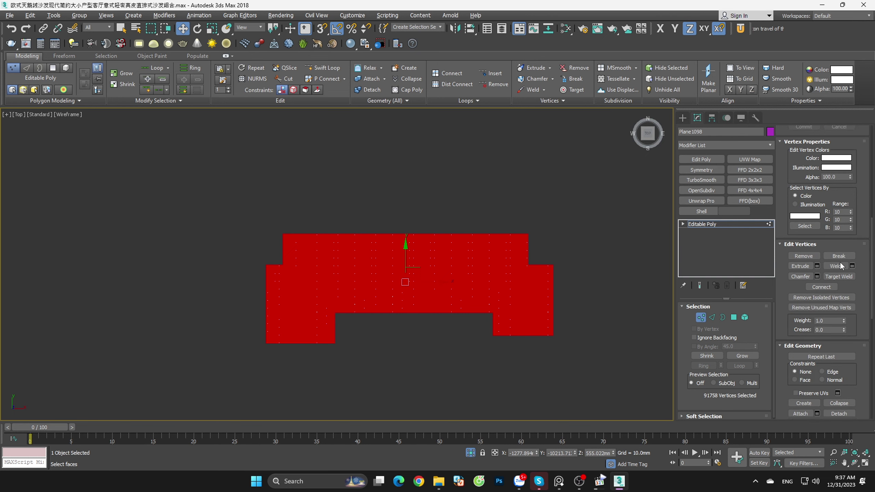
left_click(699, 316)
left_click(578, 310)
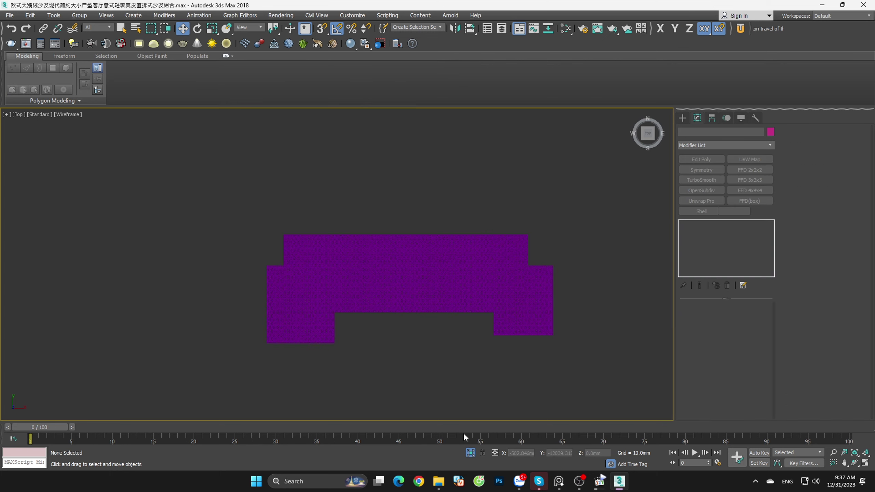
Step: Exit isolation to bring back the sofa outline, then select the pattern mesh
left_click(468, 452)
scroll(389, 270, "up", 3)
scroll(431, 265, "up", 3)
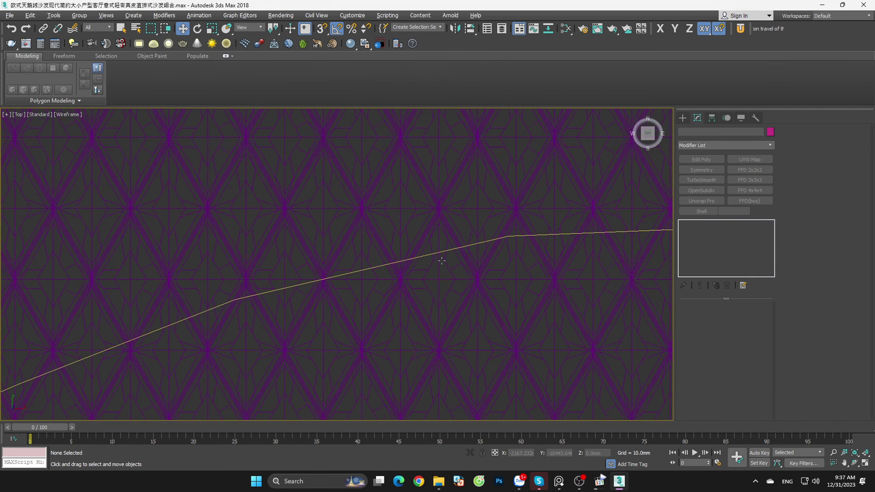
scroll(475, 261, "up", 2)
left_click(474, 265)
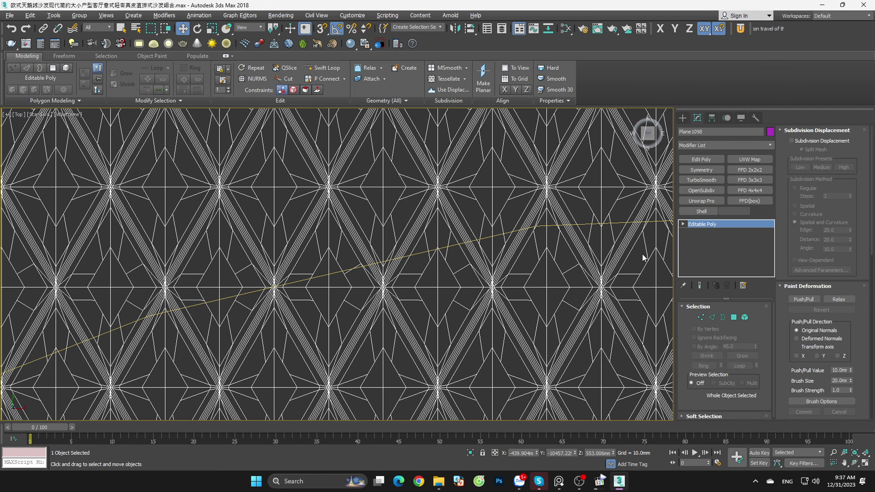
Step: Imprint the Shape003 sofa outline onto Plane1098 with a ShapeMerge compound object
left_click(682, 118)
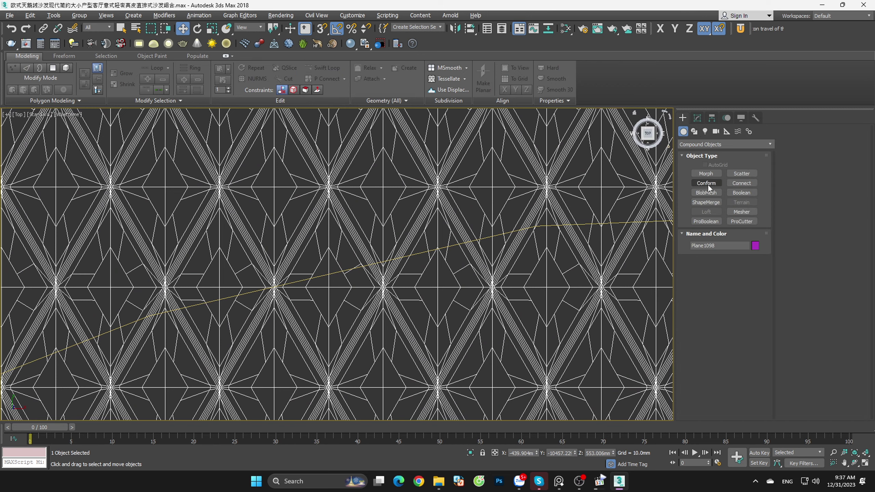
left_click(709, 204)
left_click(725, 273)
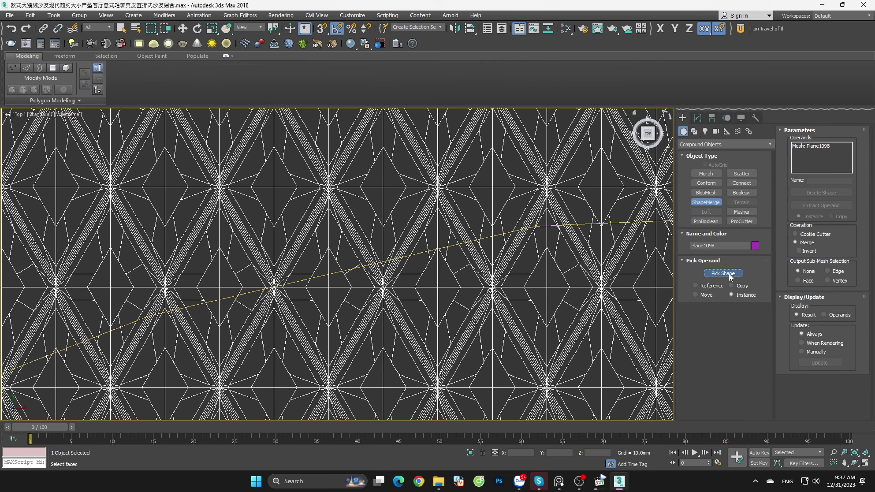
scroll(498, 232, "up", 2)
scroll(499, 234, "up", 1)
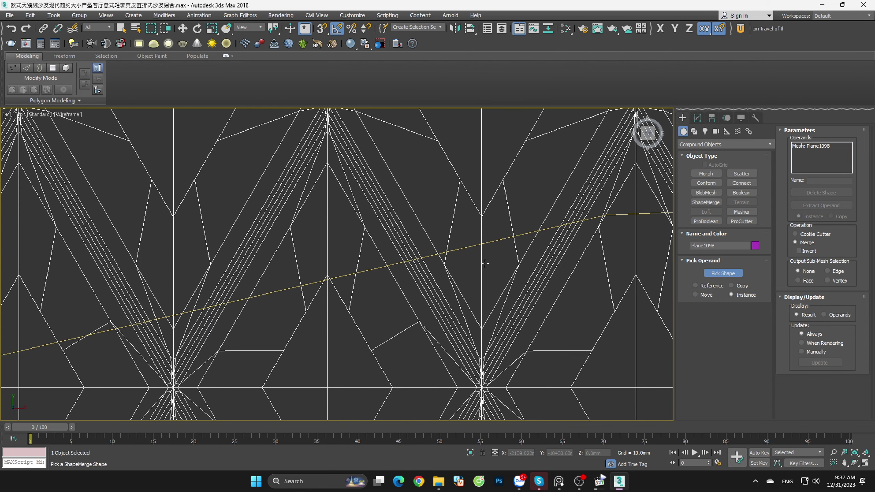
left_click(484, 263)
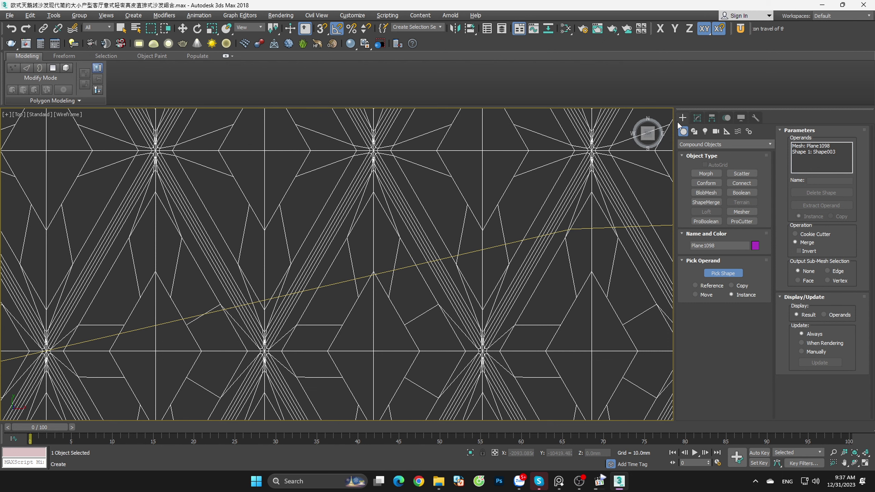
left_click(696, 118)
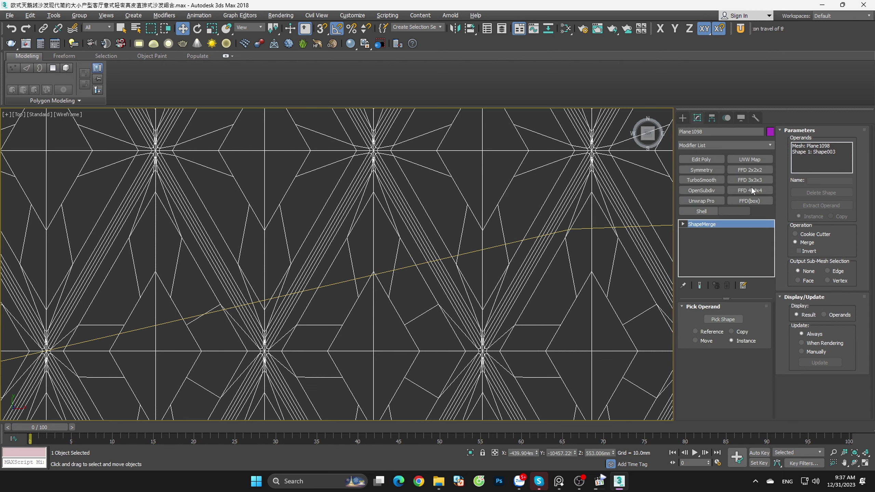
right_click(706, 228)
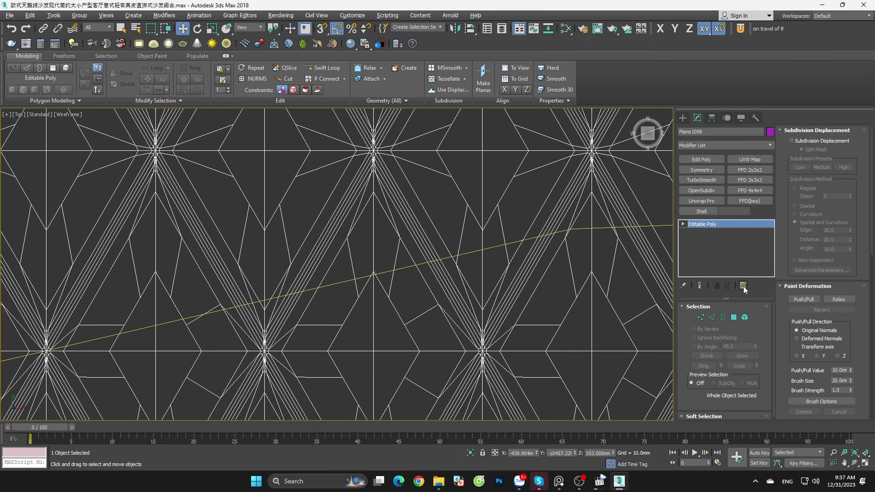
Step: Convert the merged mesh to Editable Poly and delete the polygons outside the sofa outline
left_click(731, 318)
scroll(574, 268, "down", 3)
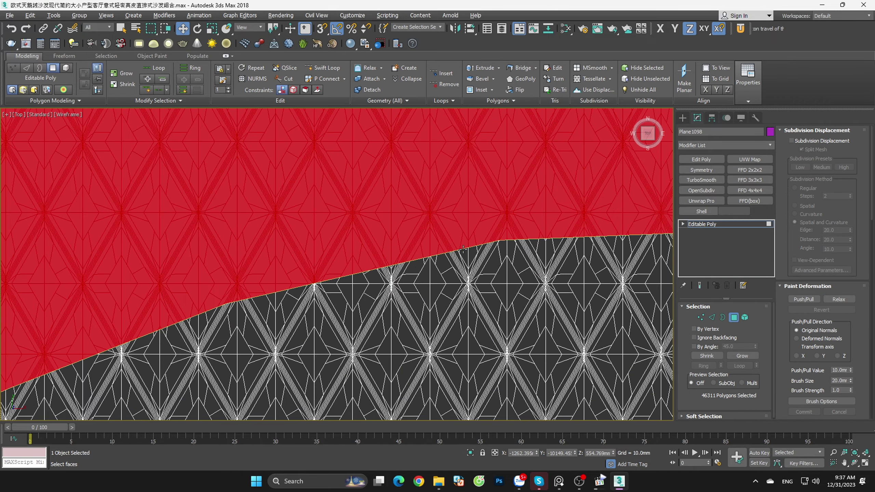
scroll(551, 262, "down", 3)
scroll(516, 255, "down", 4)
scroll(500, 251, "down", 2)
scroll(499, 251, "up", 5)
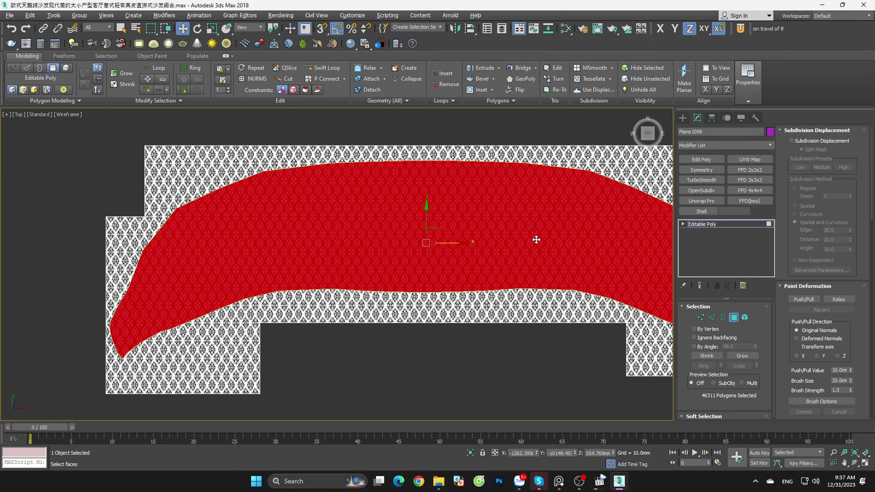
key("ctrl+i")
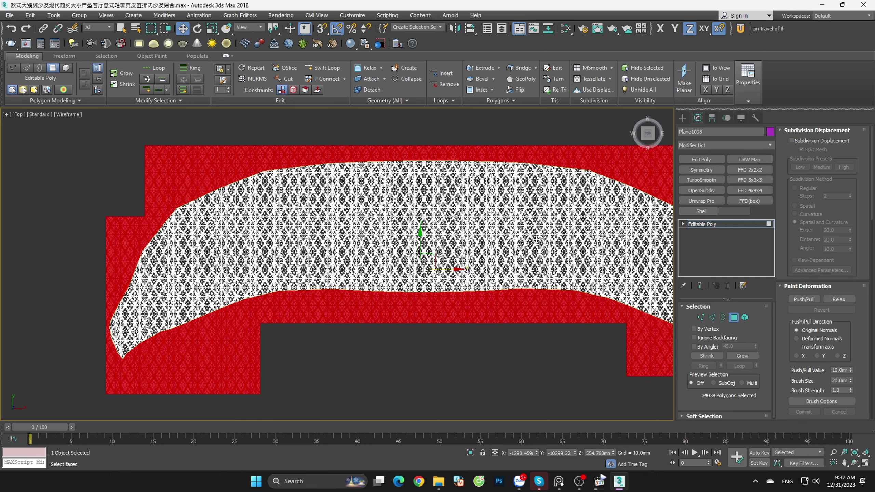
key("Delete")
Step: Select the Shape003 outline spline and move it down along Y, clear of the mesh
scroll(275, 163, "up", 2)
scroll(233, 187, "up", 2)
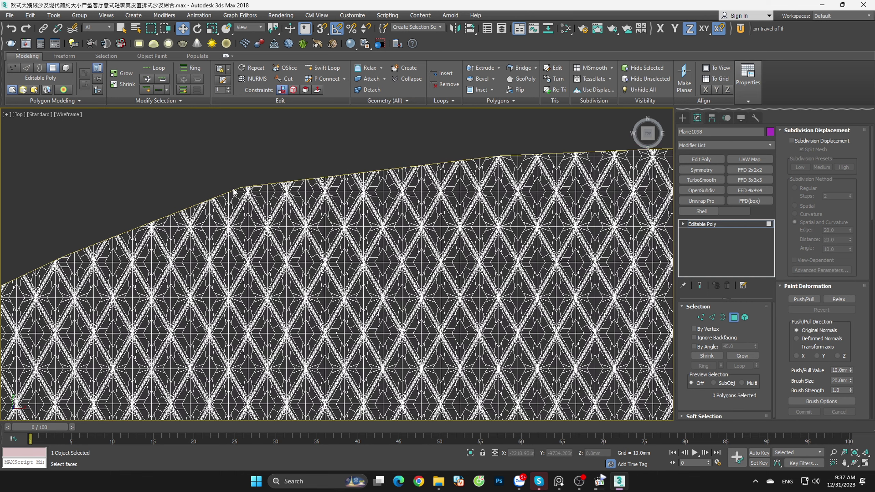
scroll(232, 188, "up", 3)
scroll(232, 188, "up", 3)
scroll(246, 186, "up", 2)
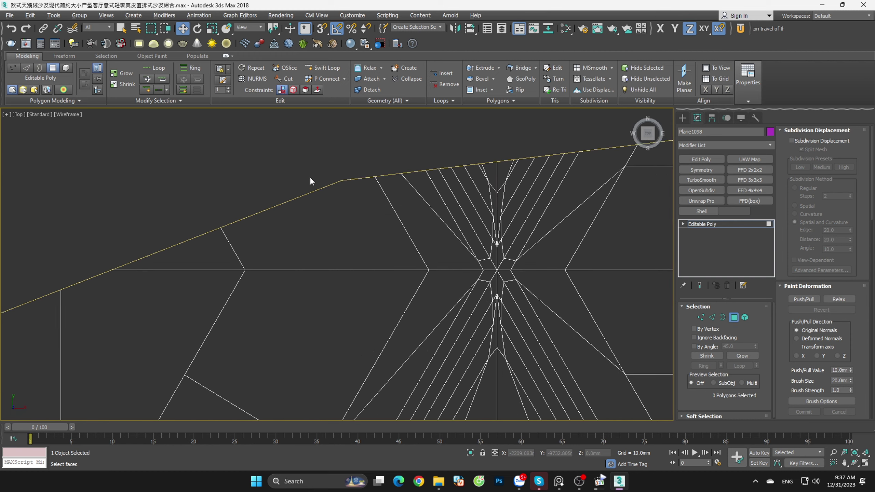
scroll(312, 178, "up", 2)
left_click(732, 320)
left_click(355, 208)
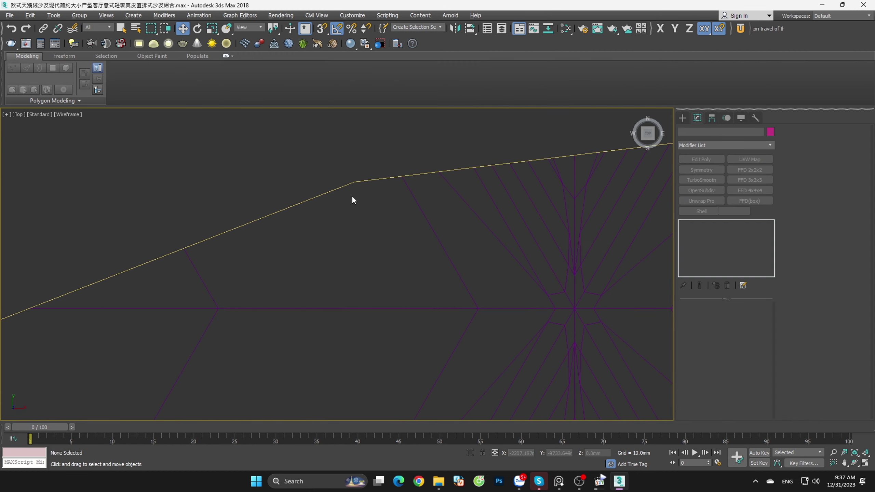
left_click(365, 183)
scroll(310, 202, "down", 1)
scroll(310, 202, "down", 2)
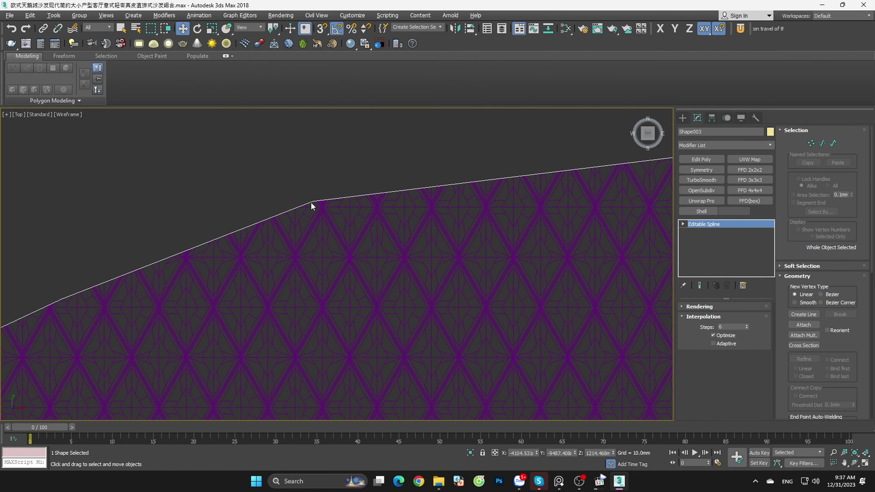
scroll(314, 202, "down", 2)
scroll(315, 202, "down", 2)
scroll(315, 201, "down", 2)
left_click_drag(281, 181, 311, 244)
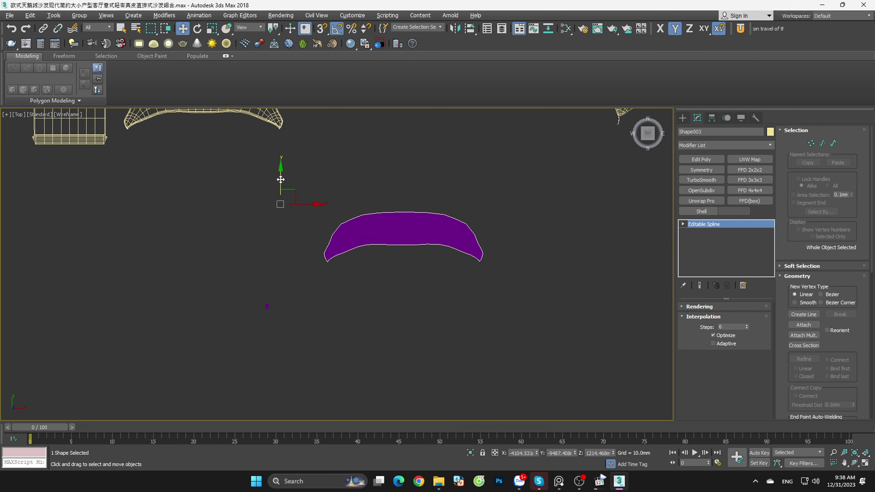
Step: Clear the selection and select the purple diamond-tufted plane Plane1098
scroll(311, 243, "up", 5)
scroll(349, 135, "up", 3)
left_click(324, 128)
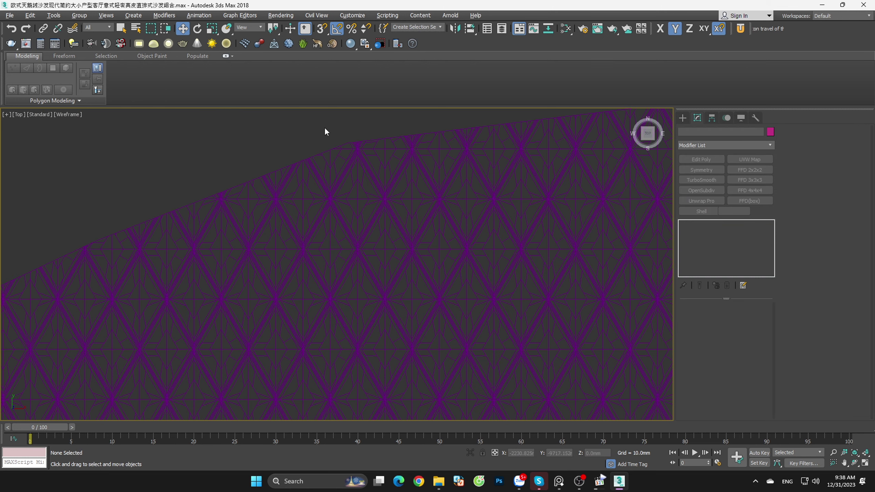
scroll(347, 151, "up", 2)
left_click(448, 195)
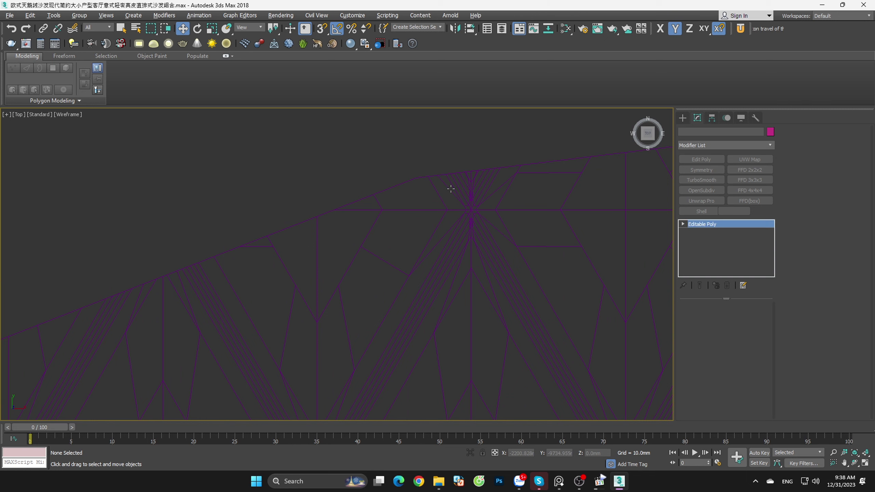
Step: Select Plane1098's 1921 vertices with exactly 2 edges using By Numeric selection
key("1")
scroll(399, 167, "up", 2)
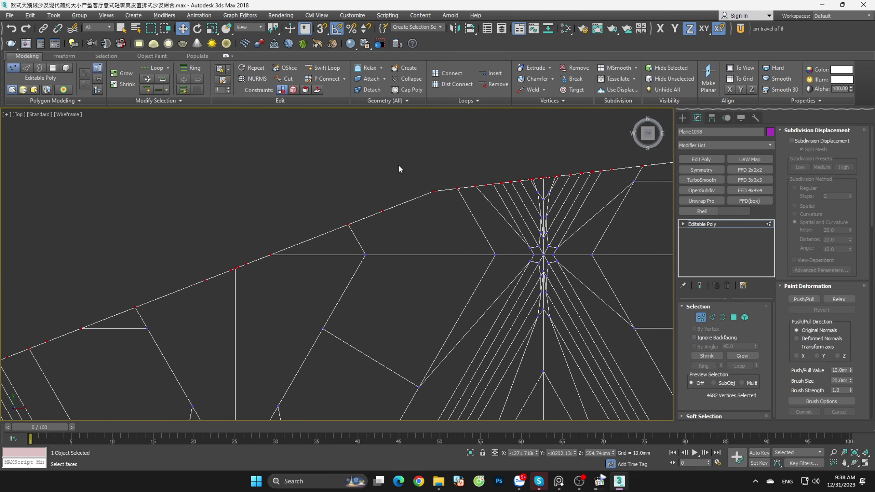
left_click(399, 167)
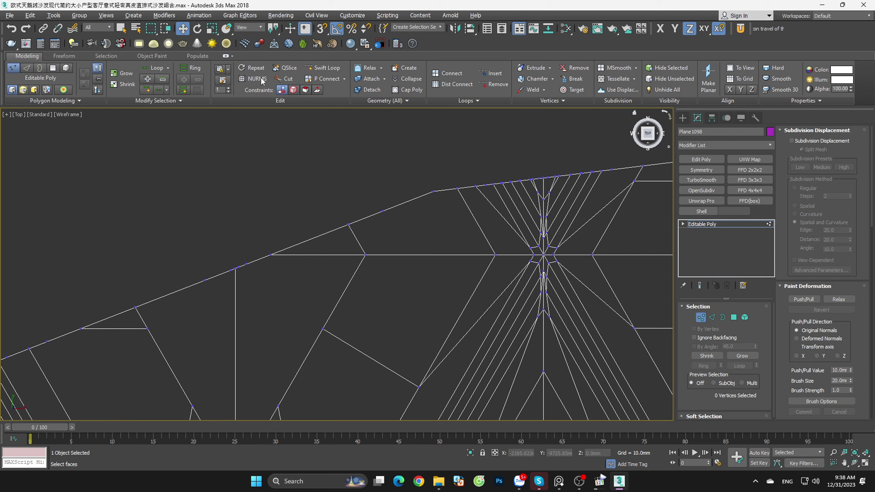
left_click(105, 56)
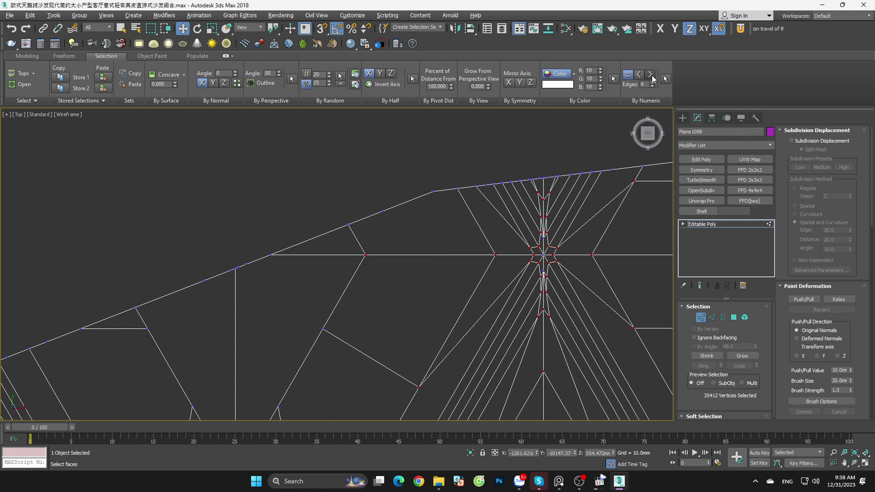
left_click(650, 76)
left_click(664, 78)
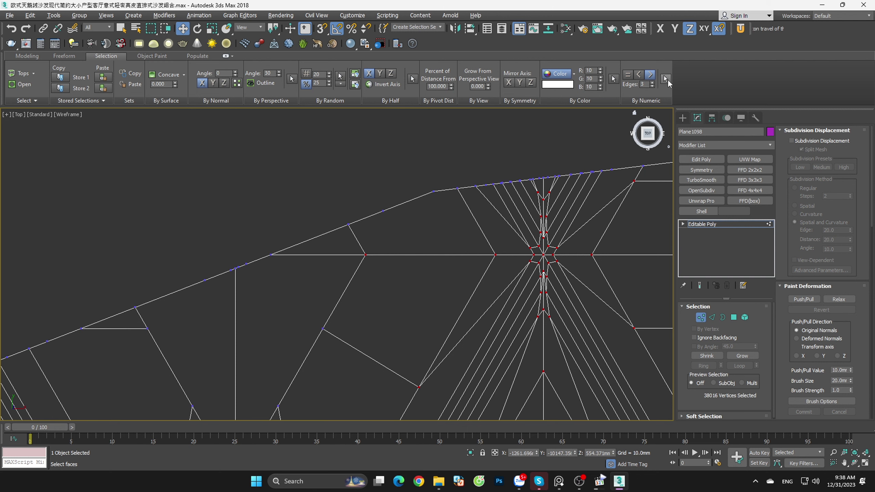
scroll(408, 210, "up", 2)
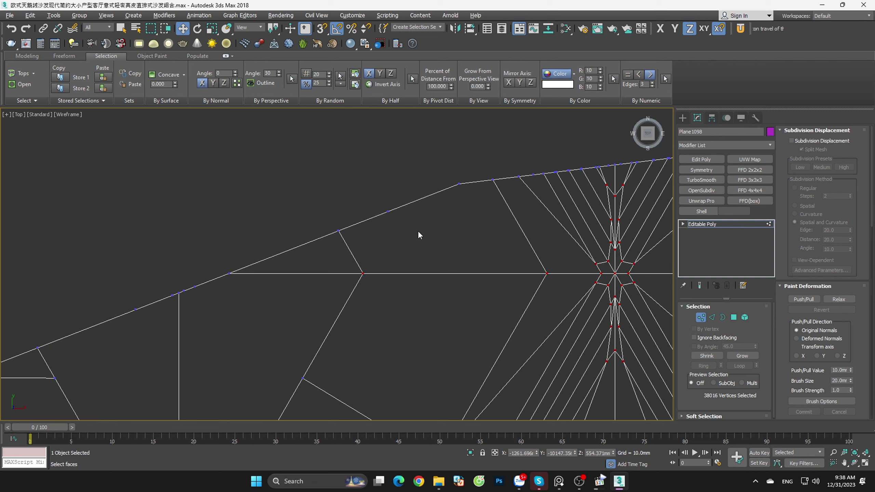
left_click(418, 230)
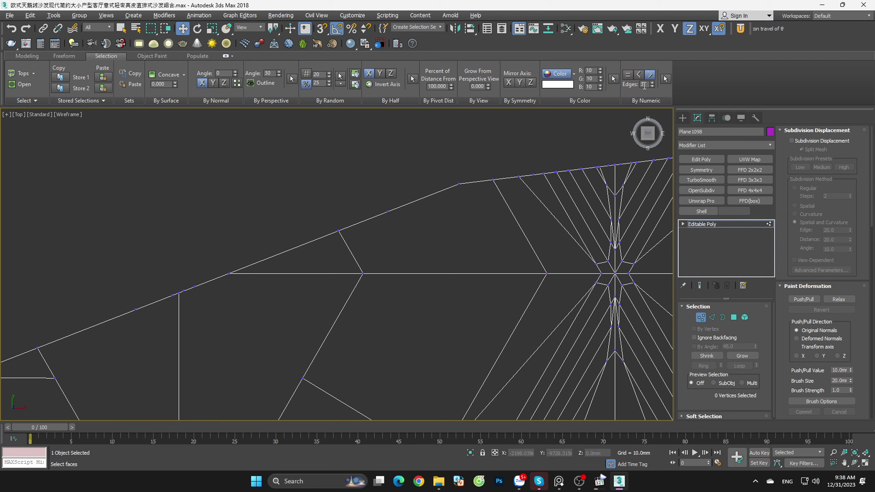
type("1")
left_click(665, 79)
left_click(627, 74)
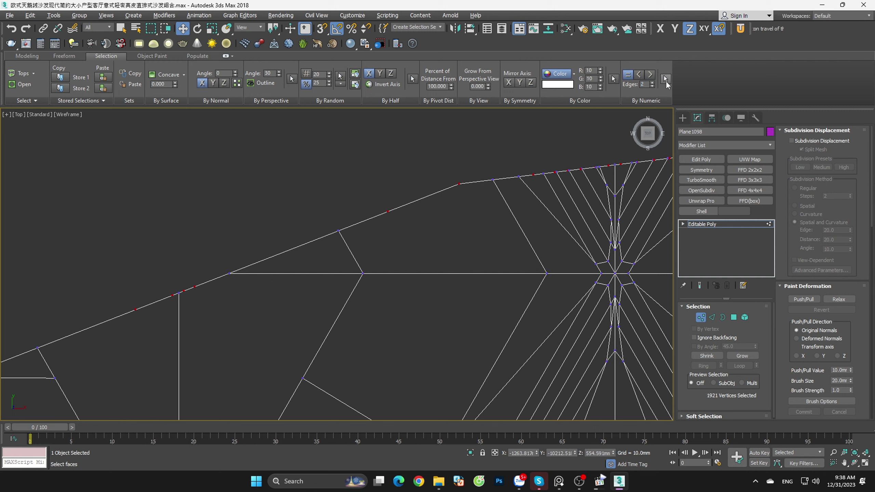
scroll(456, 209, "down", 2)
Step: Inspect the mesh border and deselect the corner vertices to keep, leaving 1914 selected
scroll(457, 209, "down", 3)
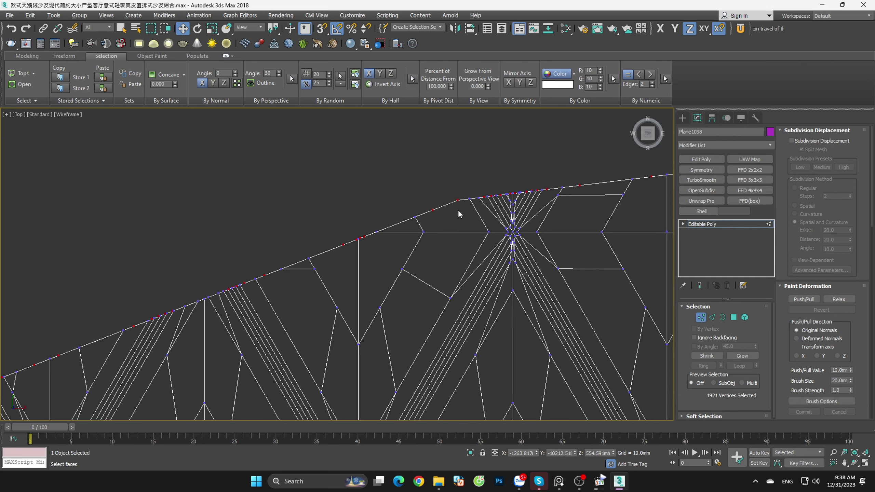
scroll(458, 210, "down", 2)
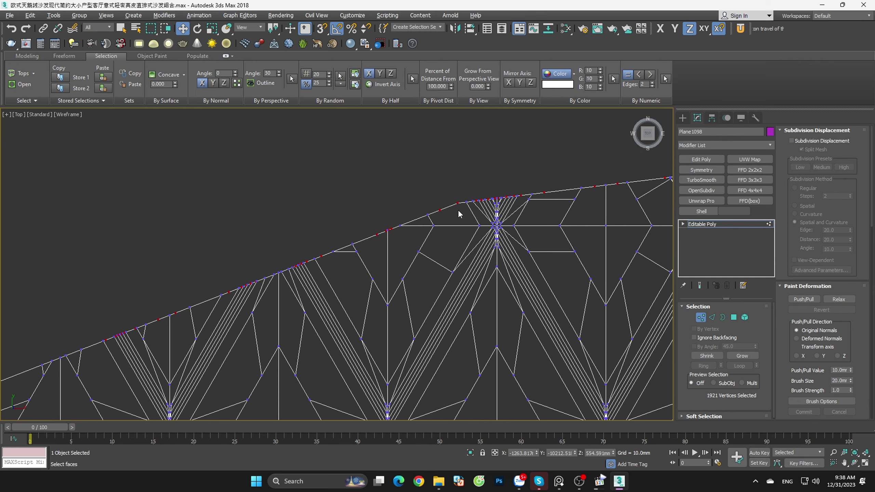
scroll(459, 211, "down", 2)
scroll(458, 211, "up", 3)
scroll(458, 211, "up", 3)
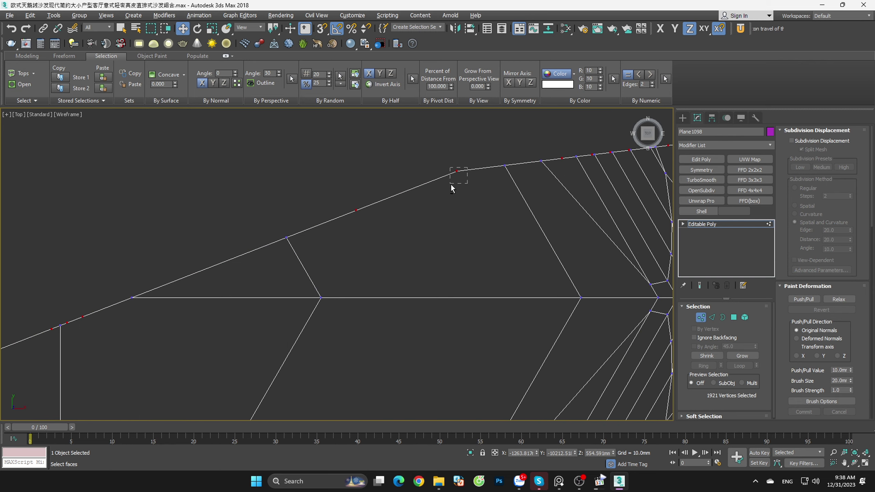
scroll(482, 213, "down", 3)
middle_click_drag(477, 221, 586, 166)
scroll(586, 166, "down", 3)
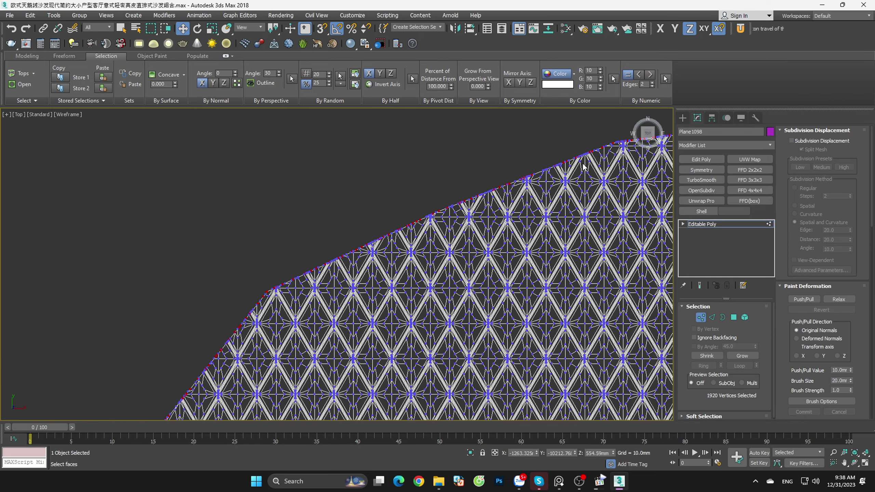
scroll(259, 289, "up", 3)
scroll(259, 290, "up", 3)
scroll(293, 277, "up", 2)
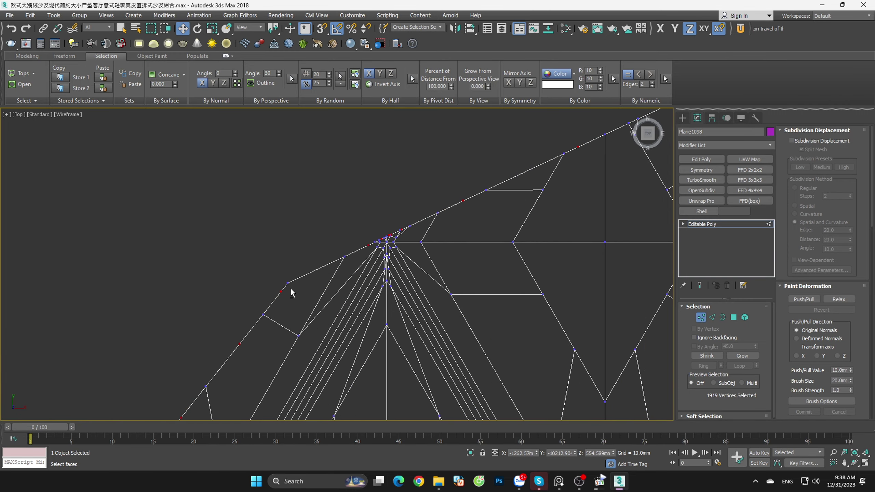
scroll(413, 234, "up", 2)
scroll(439, 209, "up", 2)
scroll(454, 195, "up", 2)
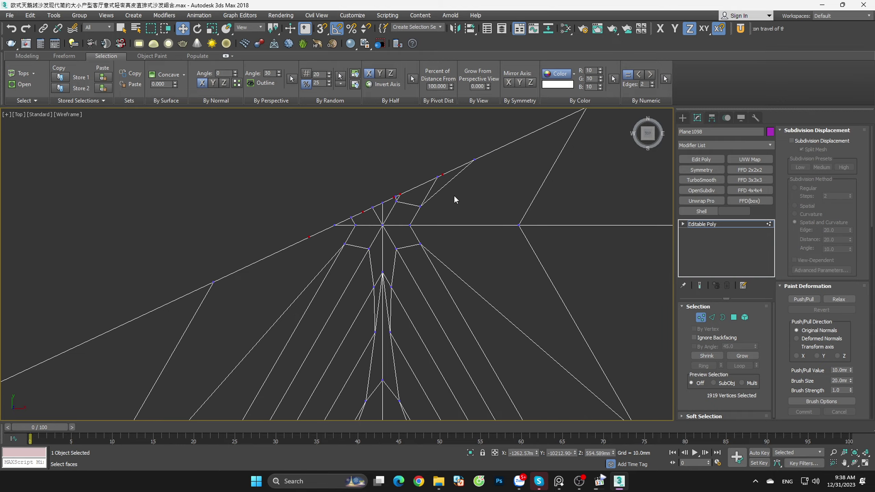
scroll(393, 196, "up", 2)
middle_click_drag(388, 205, 436, 210)
scroll(457, 193, "down", 3)
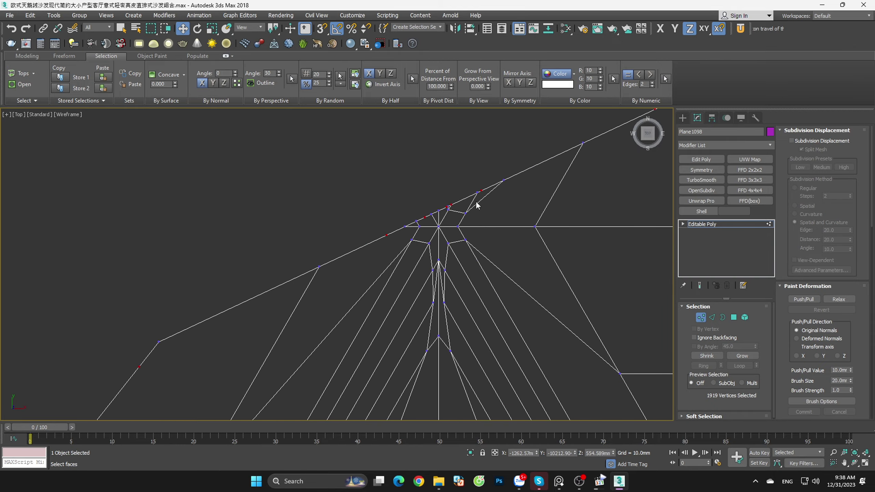
scroll(479, 200, "down", 2)
scroll(479, 200, "down", 3)
scroll(461, 223, "down", 2)
scroll(448, 241, "down", 2)
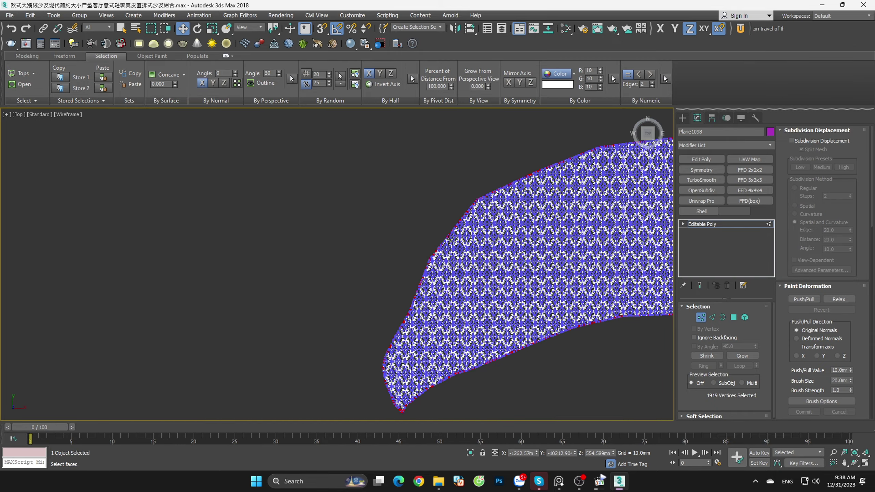
scroll(431, 268, "up", 4)
scroll(424, 265, "up", 4)
scroll(434, 290, "up", 3)
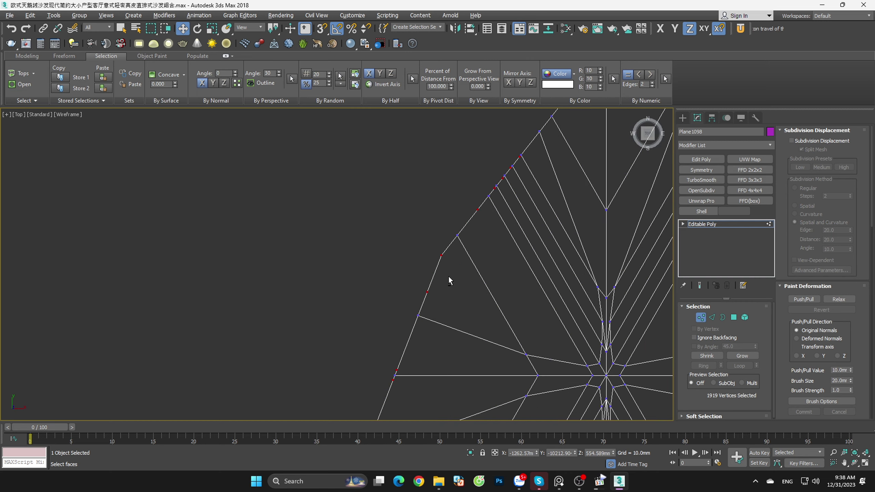
scroll(432, 243, "down", 3)
scroll(431, 245, "down", 3)
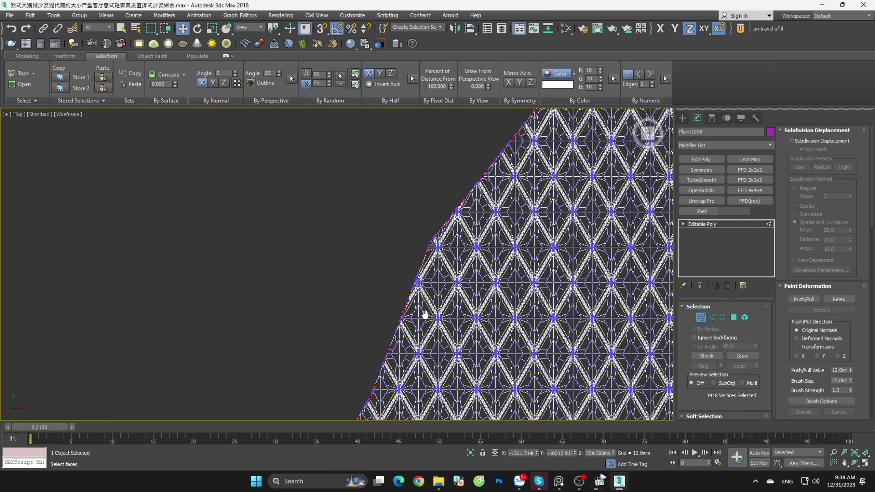
scroll(465, 260, "up", 4)
scroll(453, 281, "up", 3)
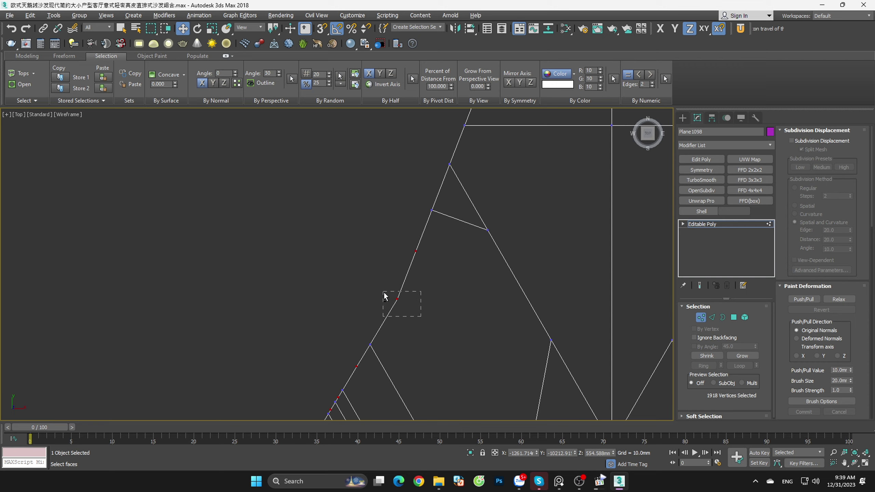
left_click_drag(384, 291, 384, 293, "alt")
scroll(435, 311, "down", 2)
scroll(436, 311, "down", 3)
scroll(441, 293, "down", 2)
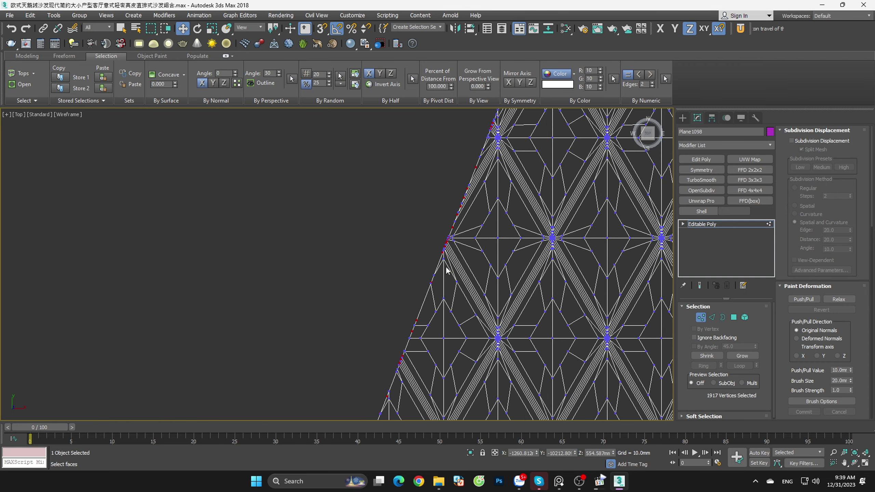
scroll(447, 270, "up", 3)
scroll(468, 223, "up", 2)
scroll(460, 224, "up", 2)
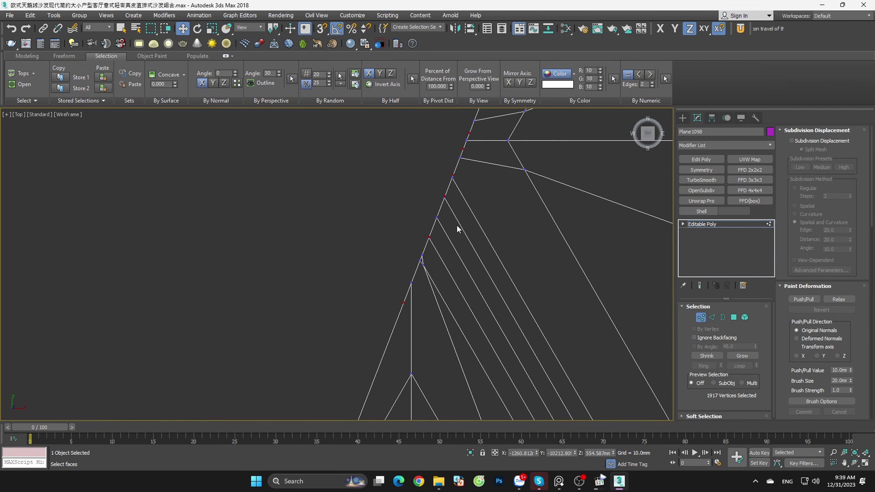
scroll(456, 228, "up", 2)
scroll(453, 230, "up", 2)
scroll(415, 250, "up", 1)
scroll(424, 247, "down", 2)
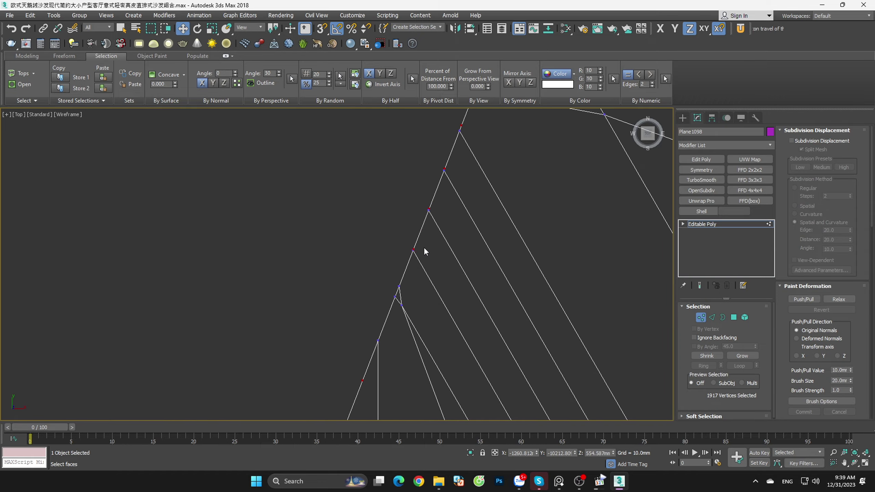
scroll(423, 247, "down", 2)
scroll(427, 245, "down", 3)
scroll(427, 245, "down", 3)
scroll(435, 254, "up", 1)
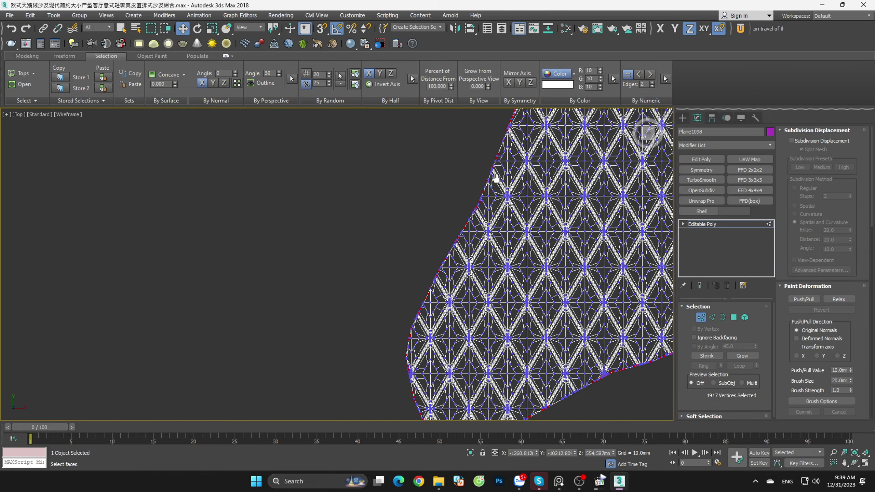
scroll(445, 262, "up", 1)
scroll(452, 273, "up", 1)
scroll(452, 275, "up", 2)
scroll(456, 288, "down", 3)
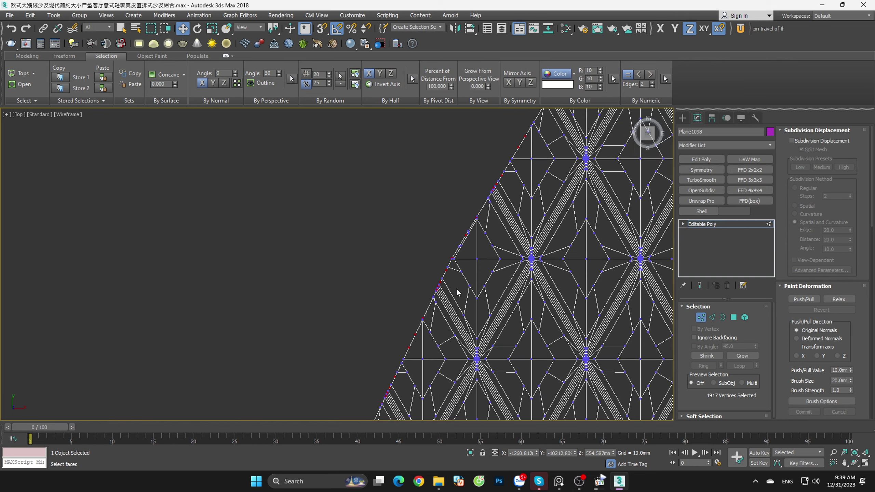
scroll(465, 290, "up", 1)
scroll(480, 292, "up", 1)
scroll(478, 274, "down", 3)
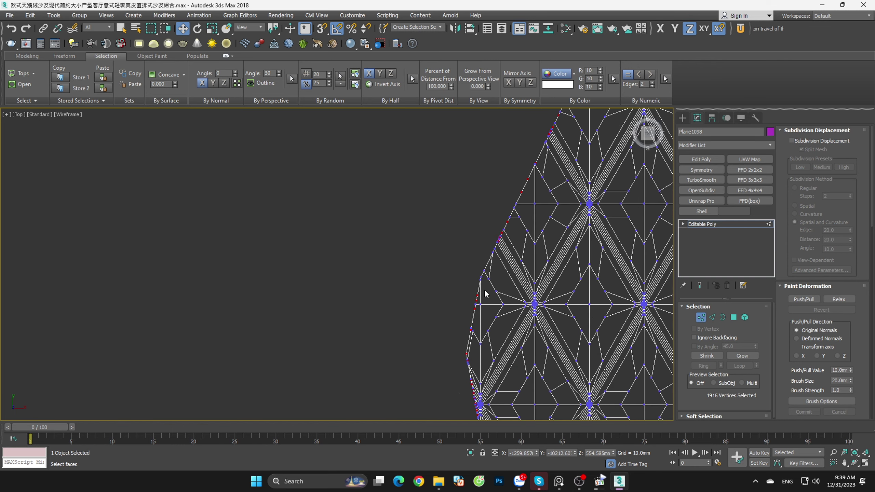
scroll(471, 248, "up", 2)
scroll(465, 227, "up", 1)
scroll(431, 234, "up", 1)
scroll(431, 234, "down", 3)
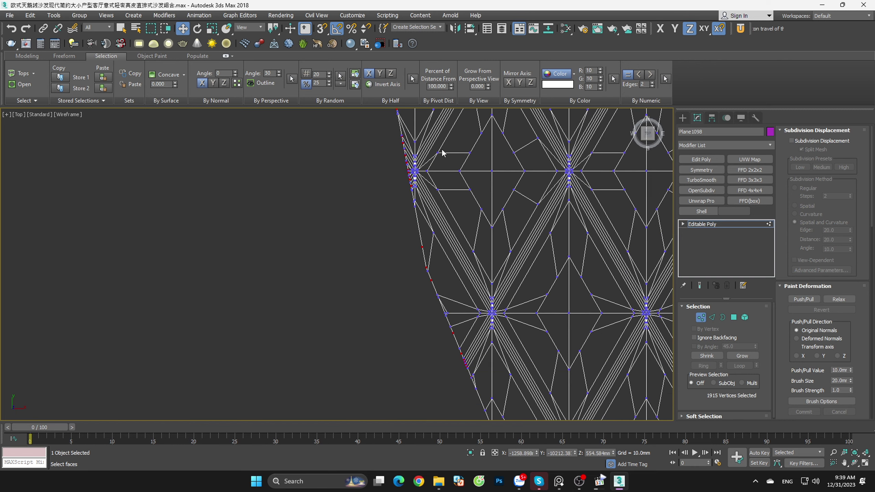
scroll(425, 248, "up", 3)
scroll(413, 276, "up", 1)
scroll(401, 290, "down", 1)
scroll(398, 282, "down", 3)
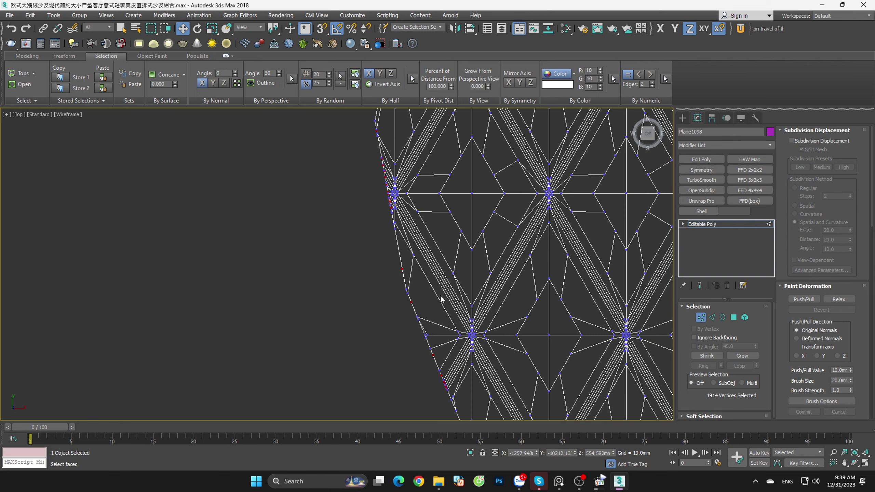
scroll(413, 293, "up", 1)
scroll(396, 296, "up", 1)
scroll(376, 298, "up", 2)
scroll(376, 299, "up", 3)
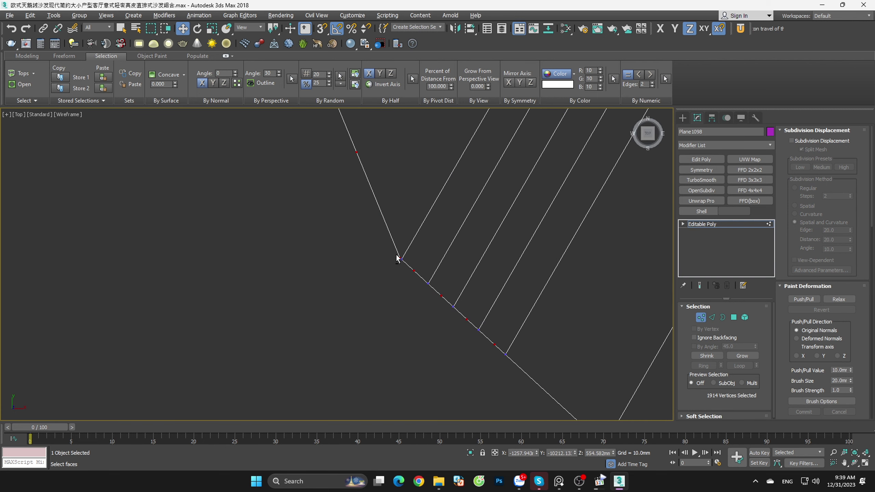
scroll(339, 281, "down", 2)
scroll(351, 279, "up", 3)
scroll(352, 279, "up", 1)
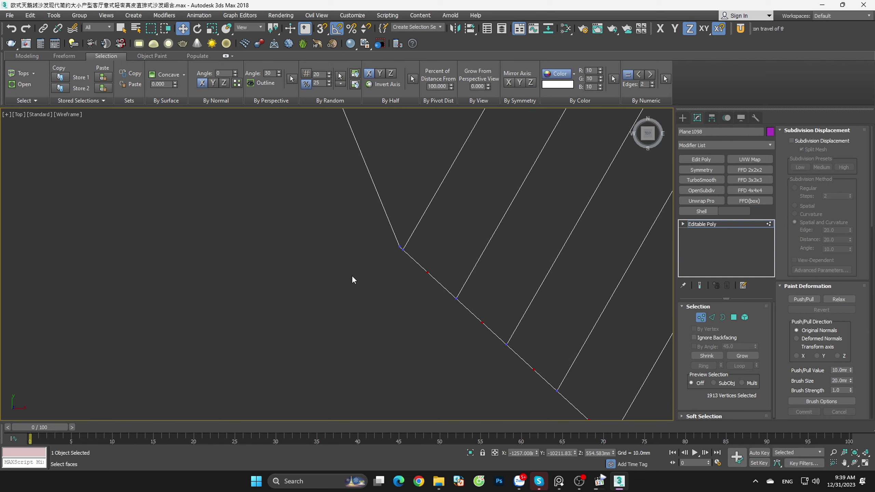
scroll(352, 274, "down", 1)
scroll(360, 271, "down", 1)
Step: Zoom in on the mesh's lower tip and deselect its corner and right-border bend vertices
scroll(365, 272, "down", 3)
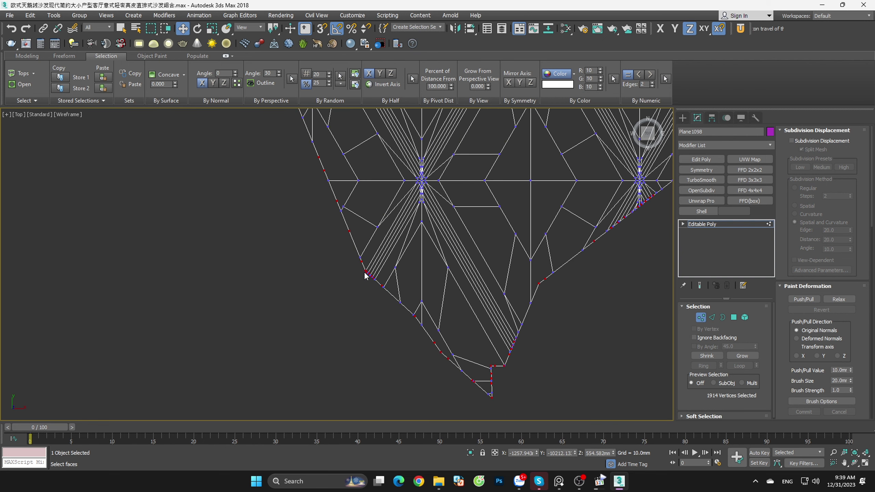
middle_click_drag(456, 279, 465, 297)
scroll(414, 313, "up", 2)
scroll(395, 247, "up", 3)
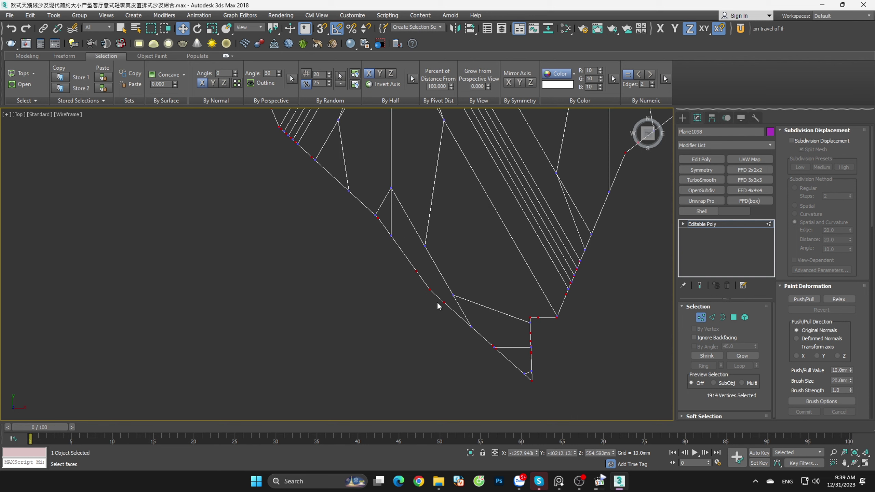
scroll(435, 291, "up", 1)
scroll(468, 319, "up", 2)
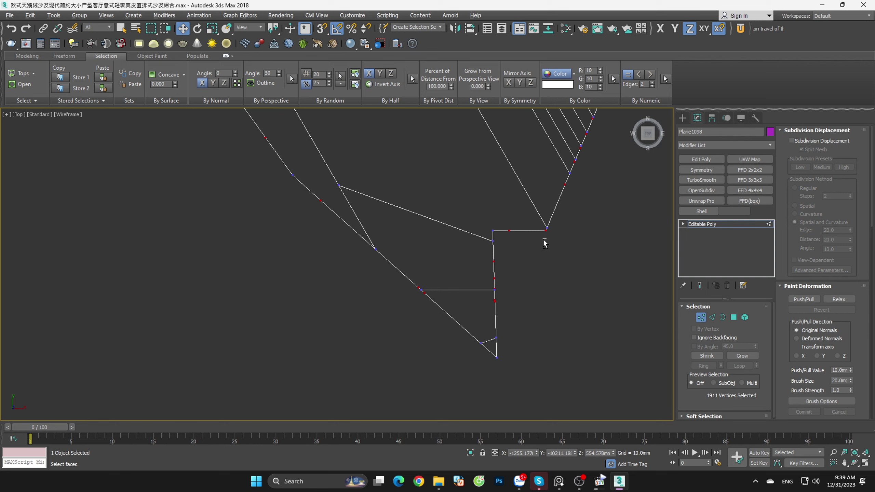
left_click(551, 229, "alt")
scroll(502, 258, "down", 2)
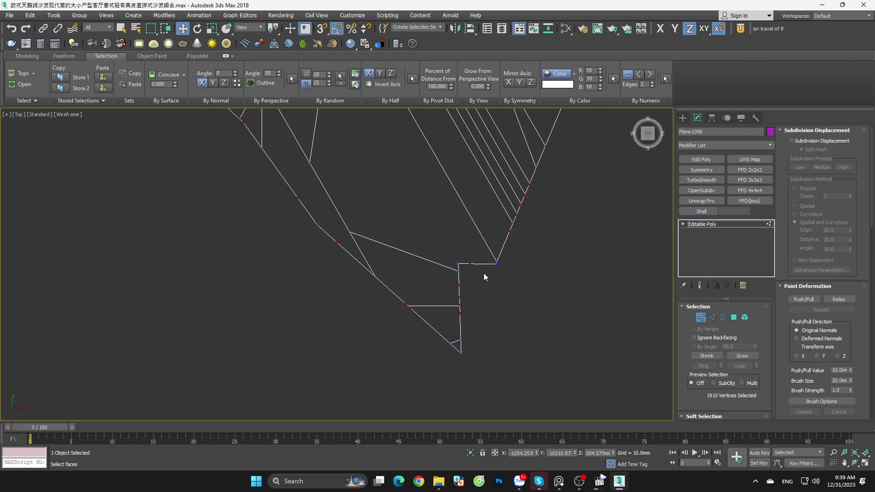
scroll(457, 337, "down", 1)
scroll(504, 268, "down", 1)
scroll(482, 228, "up", 1)
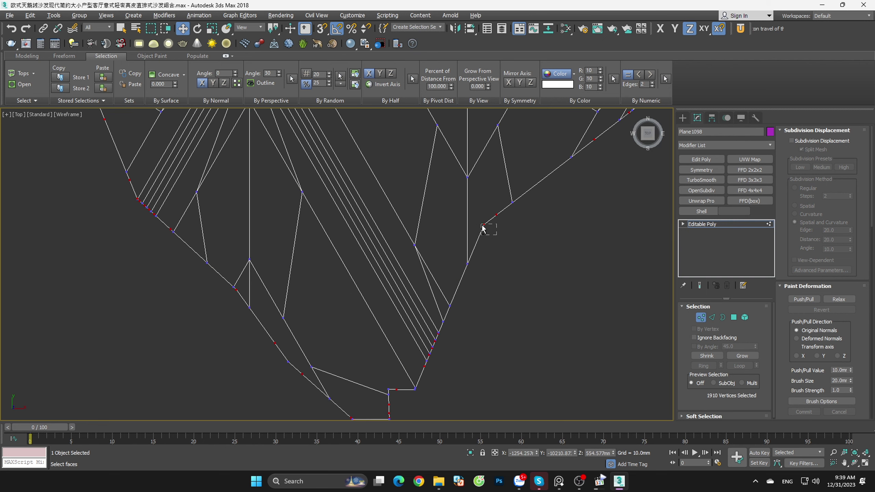
left_click(482, 227, "alt")
middle_click_drag(482, 228, 534, 239)
Step: Zoom along the border and deselect a vertex on the diagonal border edge
scroll(453, 305, "down", 2)
scroll(556, 254, "down", 1)
scroll(412, 304, "up", 2)
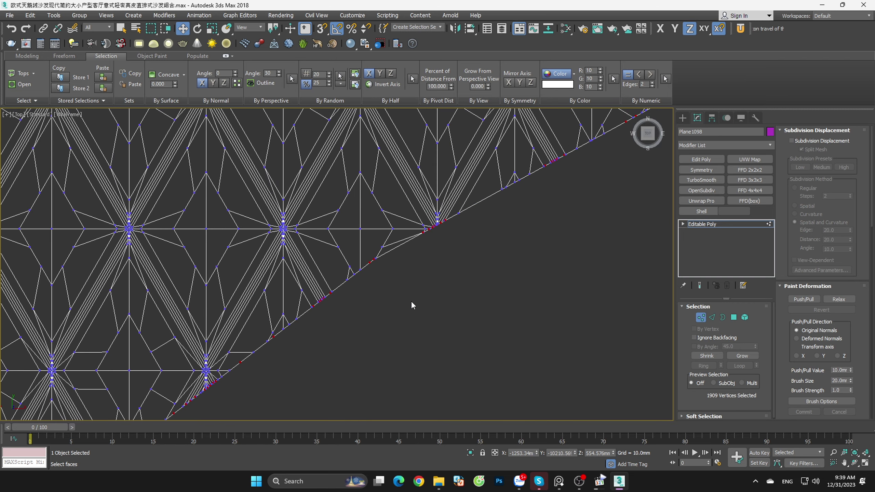
scroll(363, 258, "up", 2)
scroll(388, 257, "up", 3)
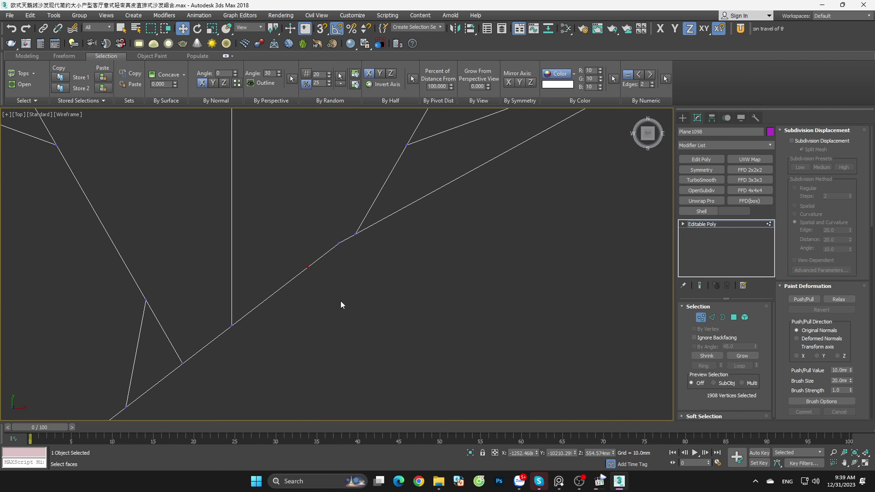
scroll(347, 307, "down", 4)
scroll(283, 346, "down", 1)
scroll(417, 222, "up", 2)
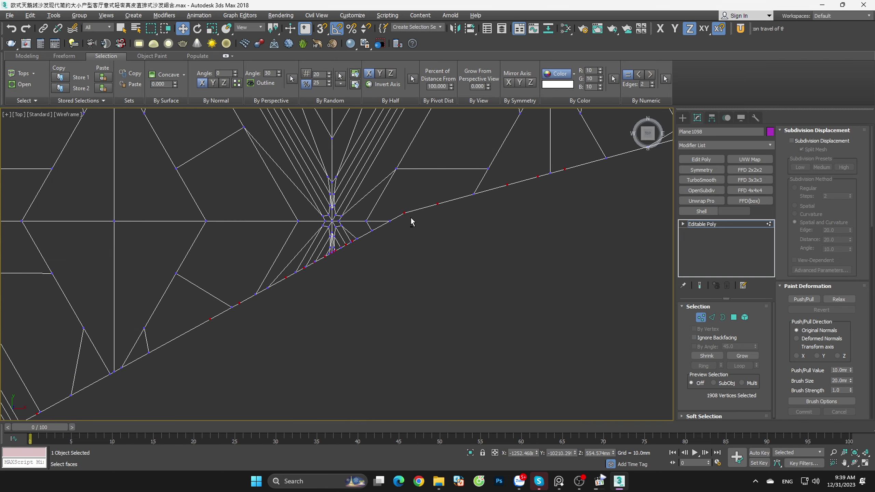
scroll(380, 284, "down", 2)
scroll(403, 293, "down", 4)
scroll(469, 268, "up", 2)
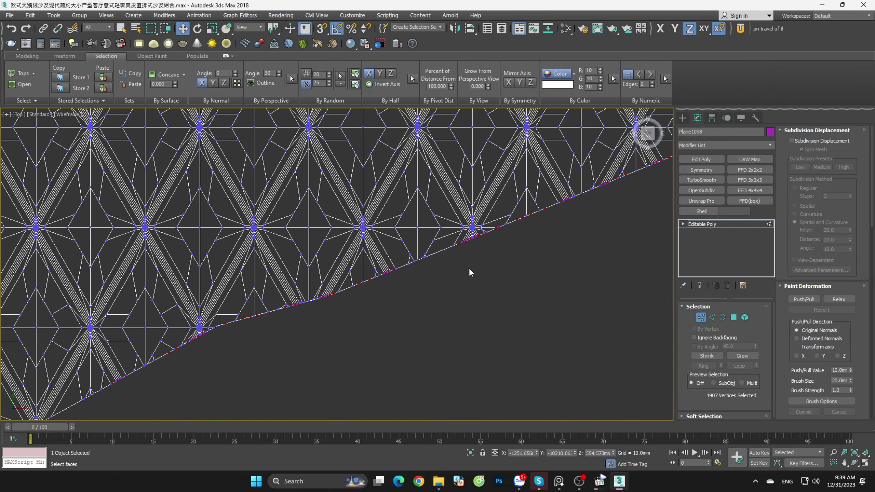
scroll(478, 279, "up", 2)
scroll(417, 289, "up", 2)
scroll(452, 254, "up", 2)
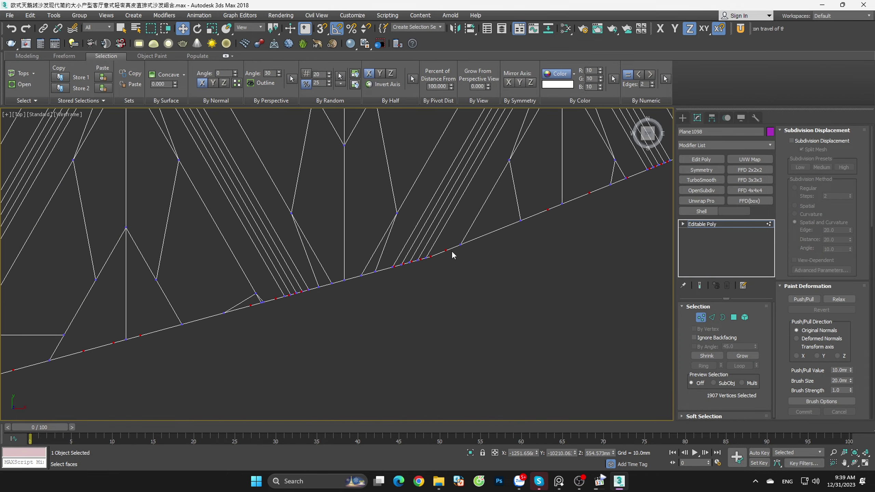
scroll(444, 259, "up", 3)
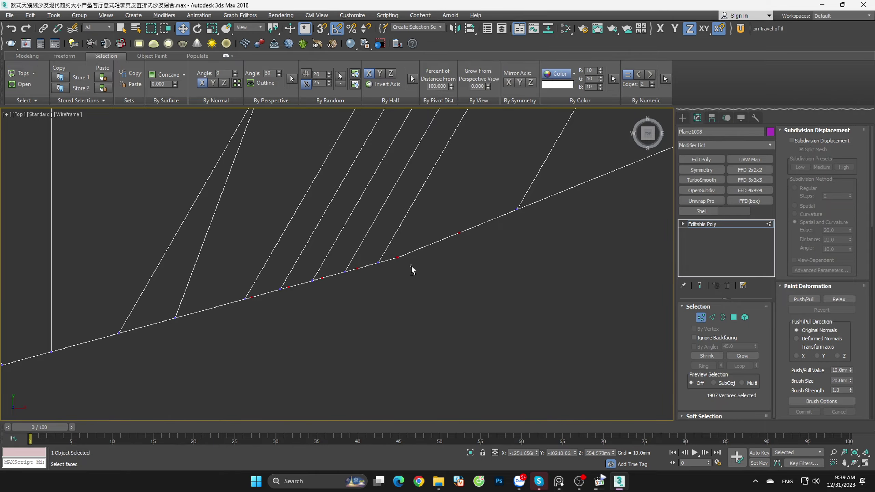
left_click(397, 257, "alt")
Step: Inspect the lower edge closely and deselect the vertex at its peak
scroll(379, 289, "down", 2)
scroll(365, 312, "down", 3)
scroll(366, 317, "down", 3)
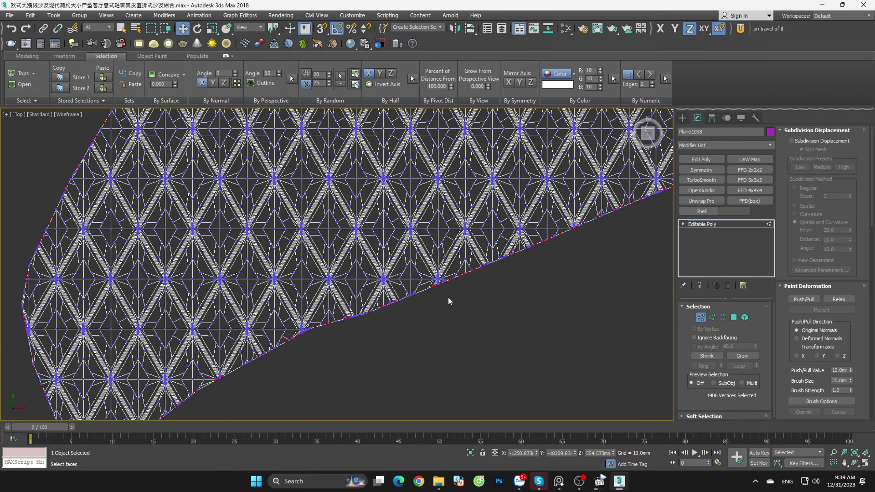
scroll(434, 313, "up", 2)
scroll(358, 313, "up", 3)
scroll(288, 267, "up", 3)
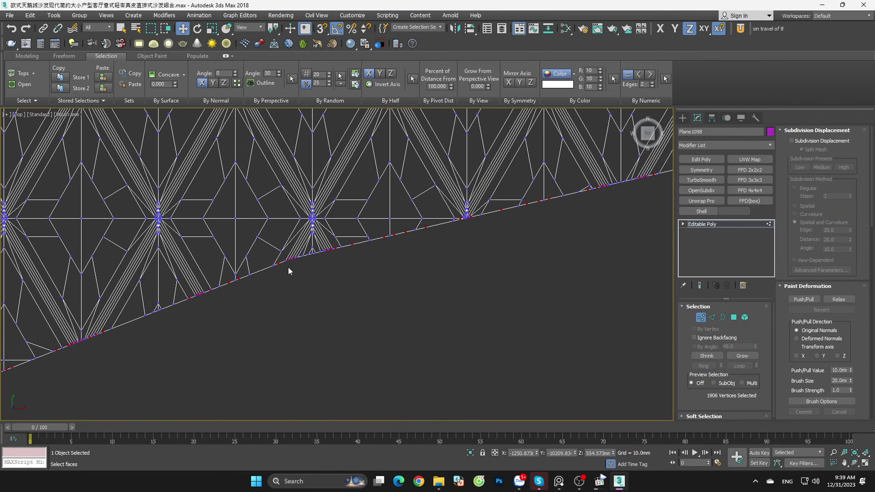
scroll(281, 267, "up", 2)
scroll(280, 269, "down", 3)
scroll(272, 311, "down", 1)
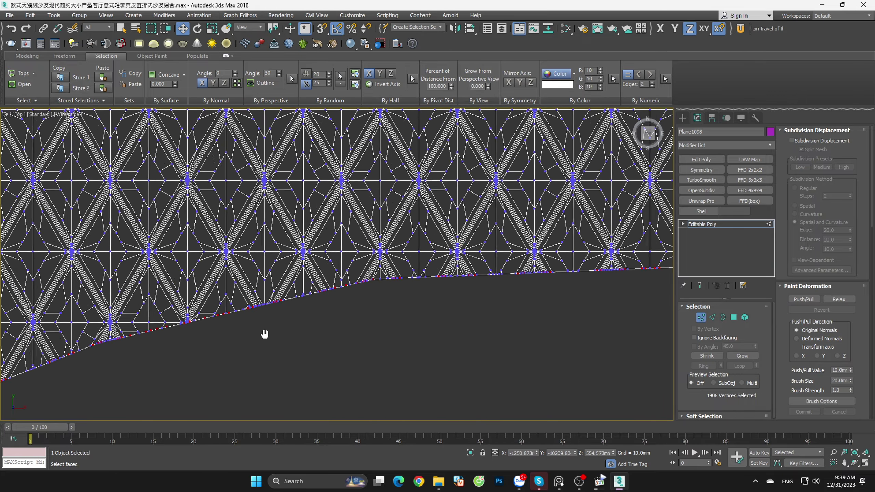
scroll(371, 277, "up", 3)
scroll(327, 284, "down", 1)
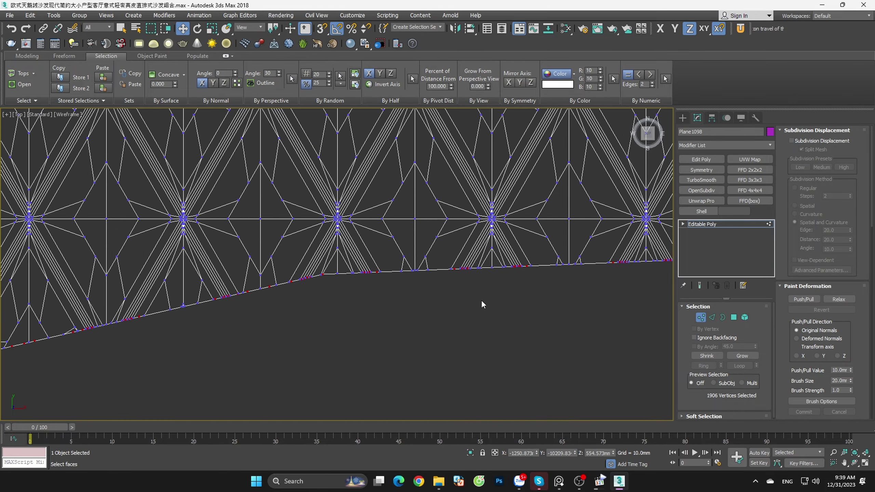
scroll(481, 299, "down", 2)
scroll(504, 303, "up", 1)
scroll(370, 296, "up", 2)
scroll(375, 292, "up", 1)
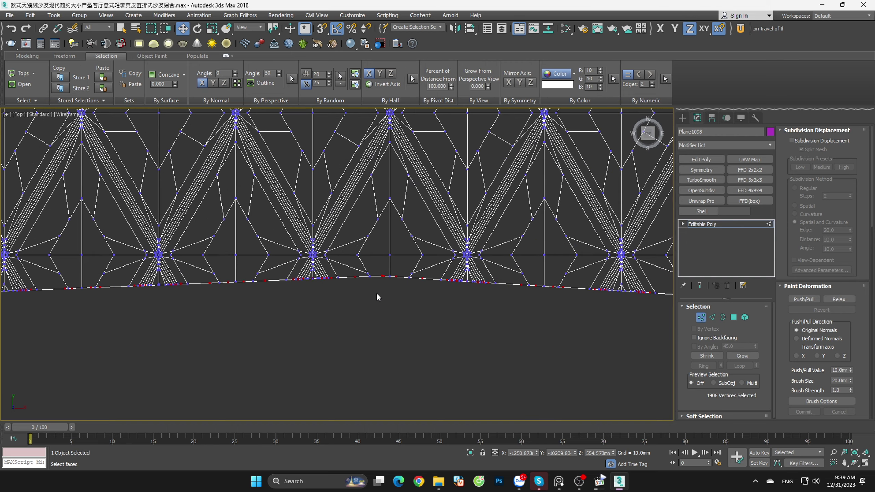
scroll(376, 292, "up", 3)
scroll(394, 280, "up", 2)
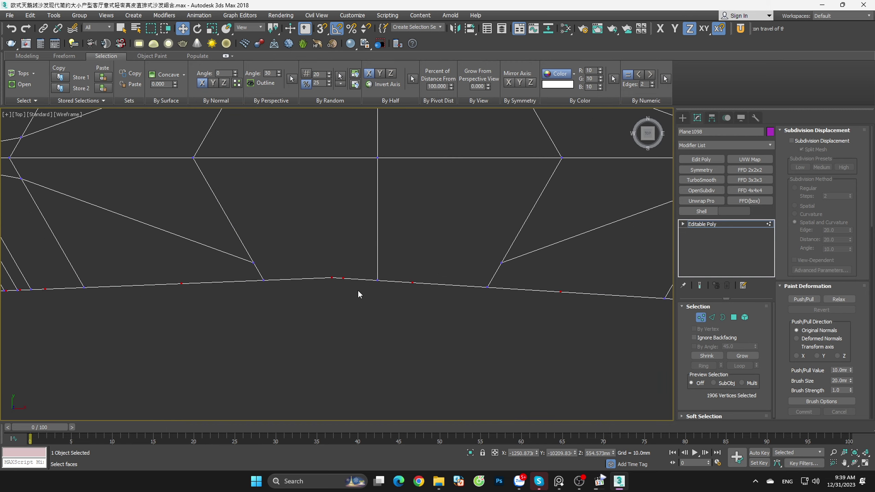
left_click(332, 278, "alt")
Step: Deselect the vertex where the lower edge bends and one on the diagonal lower border
scroll(295, 298, "down", 3)
scroll(273, 312, "down", 2)
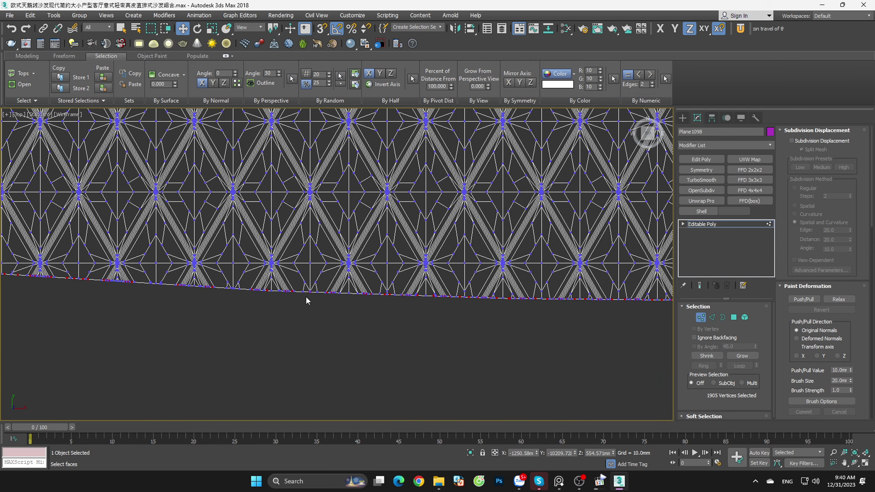
scroll(308, 307, "down", 4)
scroll(345, 317, "up", 1)
scroll(396, 304, "up", 2)
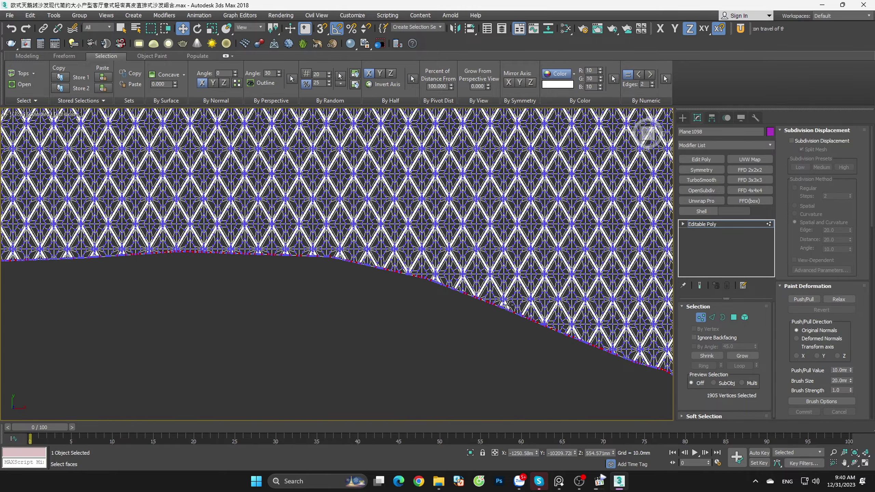
scroll(432, 293, "up", 1)
scroll(133, 194, "up", 3)
scroll(176, 226, "up", 2)
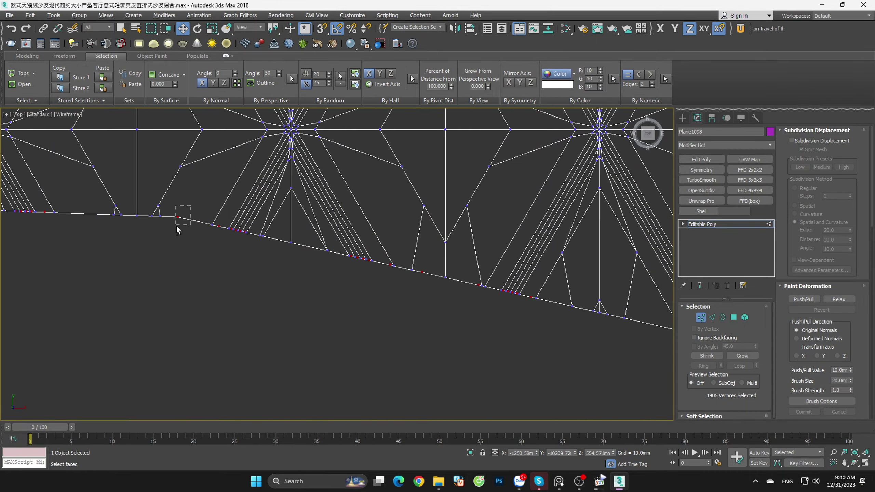
left_click(176, 223, "alt")
scroll(137, 243, "down", 4)
scroll(237, 233, "up", 1)
scroll(400, 234, "down", 2)
scroll(390, 228, "up", 3)
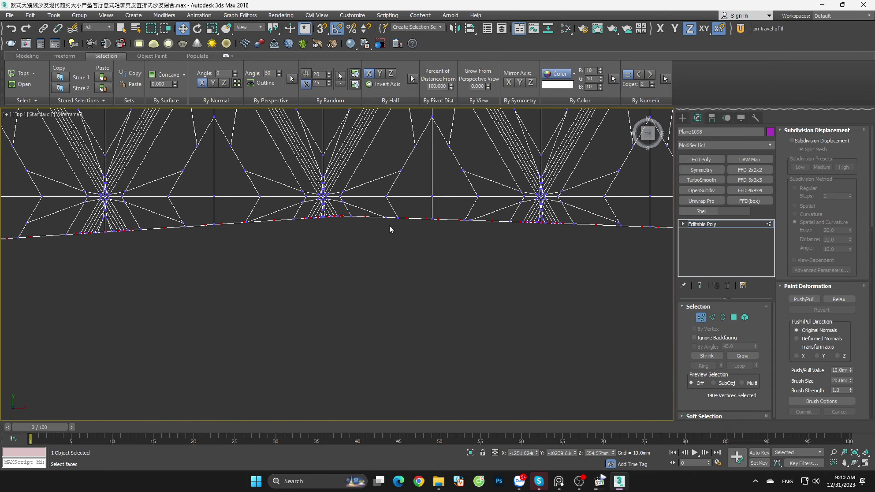
scroll(389, 224, "up", 2)
scroll(394, 228, "down", 3)
scroll(396, 229, "down", 2)
scroll(403, 243, "down", 1)
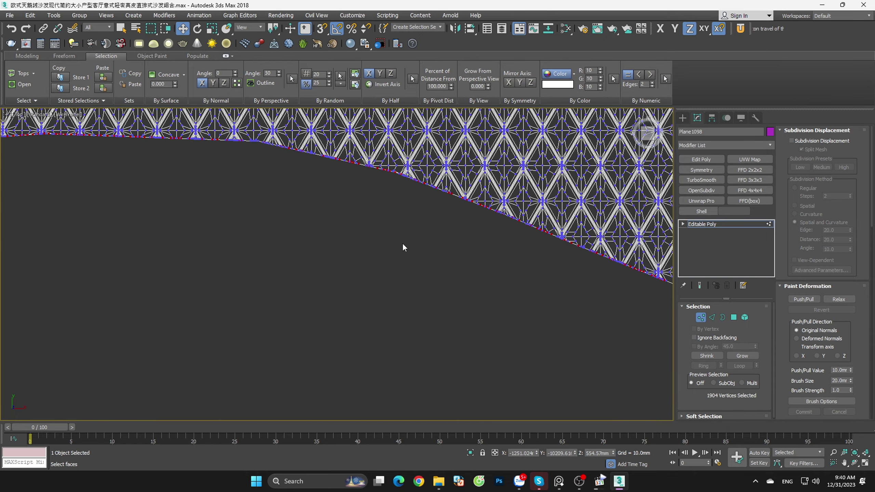
scroll(562, 279, "up", 1)
scroll(462, 217, "up", 2)
scroll(469, 222, "up", 2)
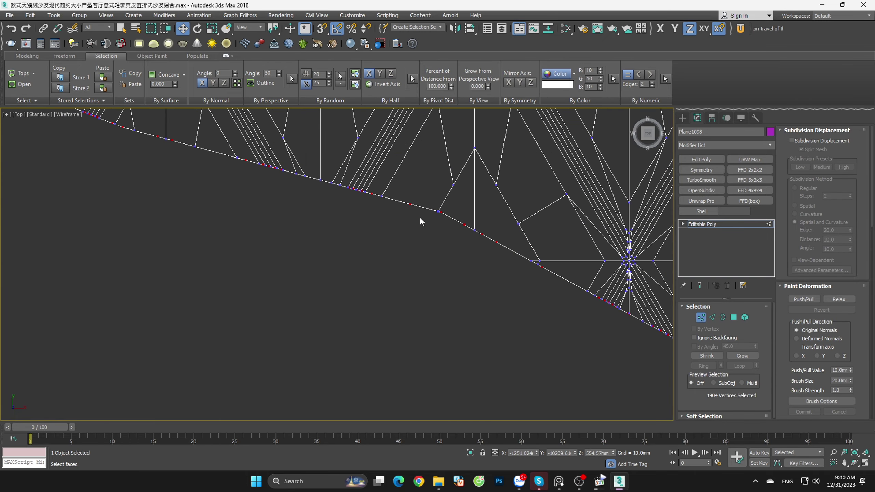
left_click_drag(427, 220, 452, 209, "alt")
Step: Deselect the bottom-tip vertex and nearby border vertices, then frame the whole mesh outline
scroll(427, 221, "down", 2)
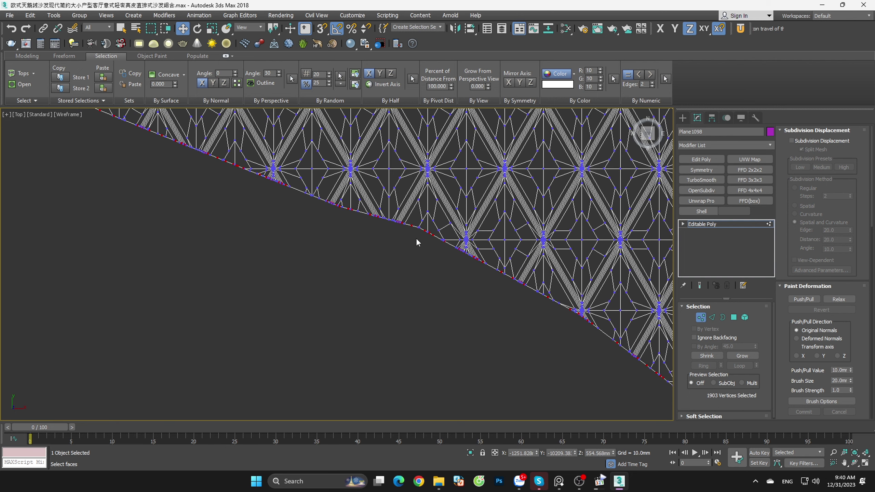
scroll(415, 239, "down", 1)
scroll(492, 269, "up", 1)
scroll(496, 276, "up", 2)
left_click_drag(519, 376, 499, 360)
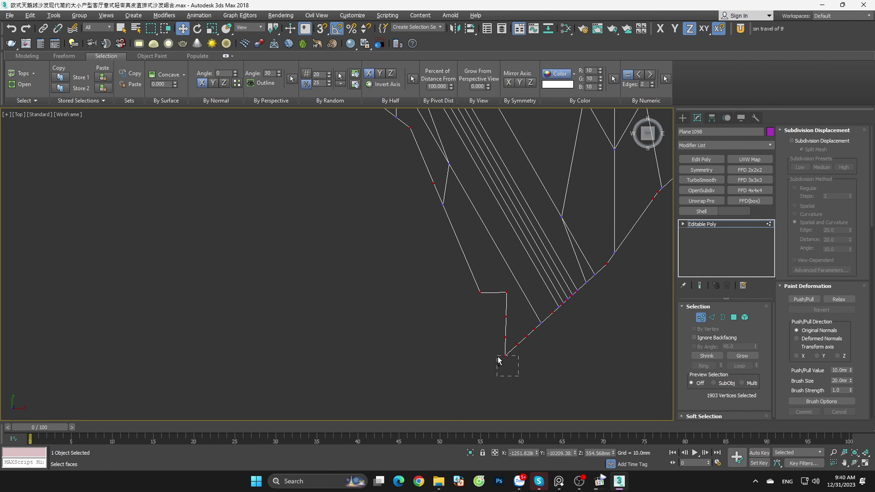
left_click_drag(483, 294, 486, 292, "alt")
middle_click_drag(650, 247, 559, 292)
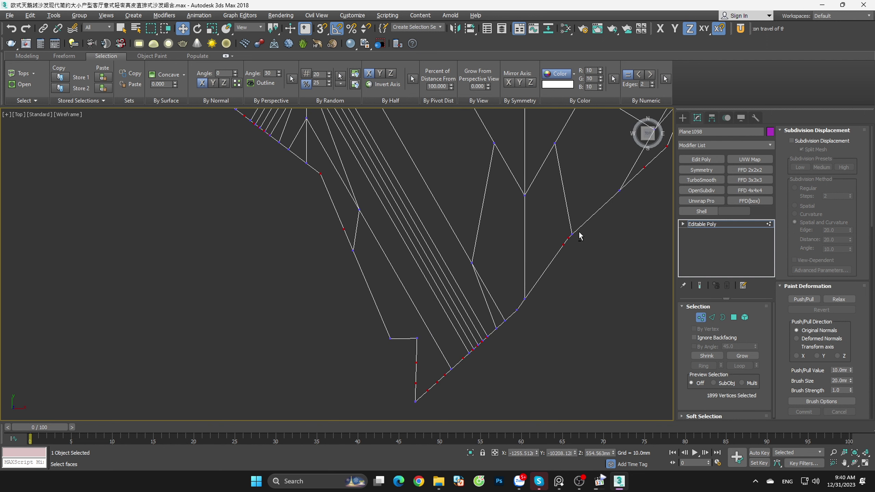
left_click(328, 169, "alt")
scroll(284, 219, "down", 3)
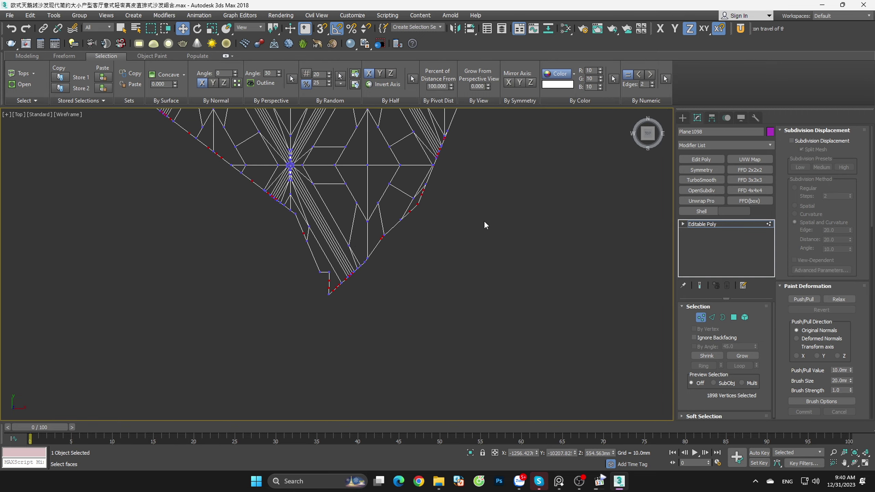
middle_click_drag(484, 220, 401, 281)
left_click_drag(425, 292, 399, 274, "alt")
Step: Undo a mistaken right-border deselection and deselect the right border's corner vertex instead
scroll(413, 286, "up", 2)
scroll(433, 318, "down", 3)
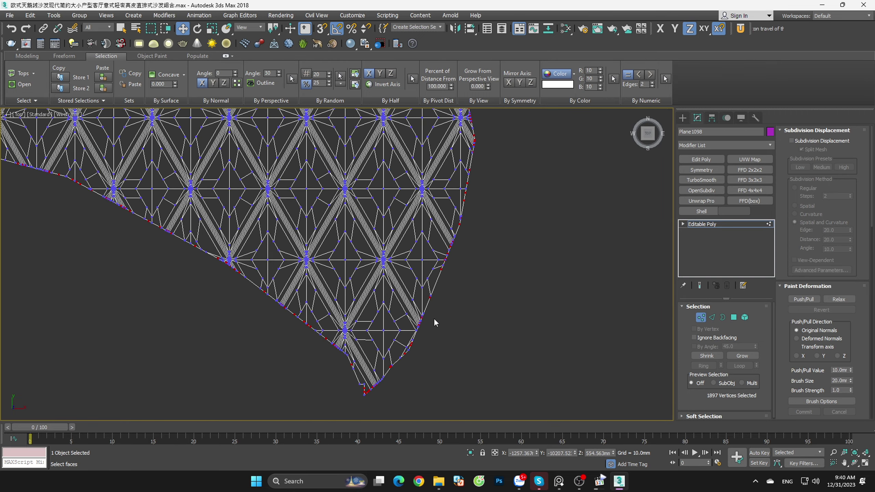
scroll(448, 341, "up", 3)
scroll(458, 332, "up", 1)
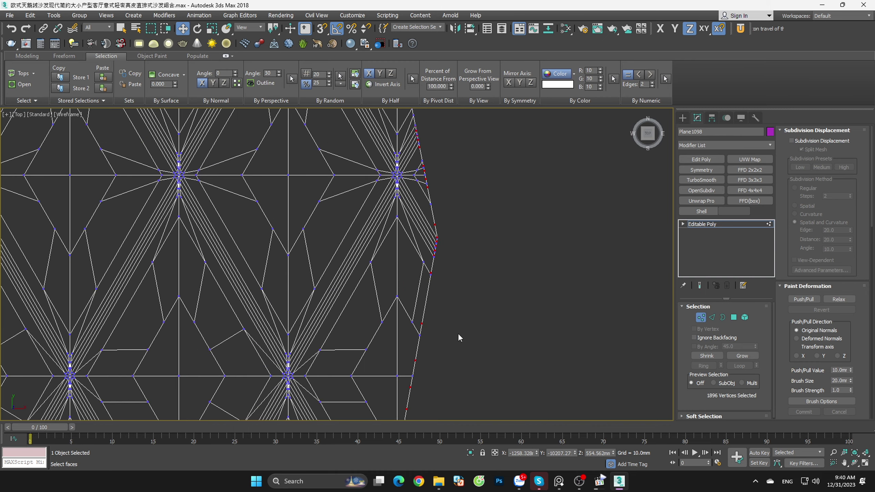
scroll(440, 229, "up", 3)
scroll(430, 241, "up", 2)
left_click_drag(428, 239, 403, 273, "alt")
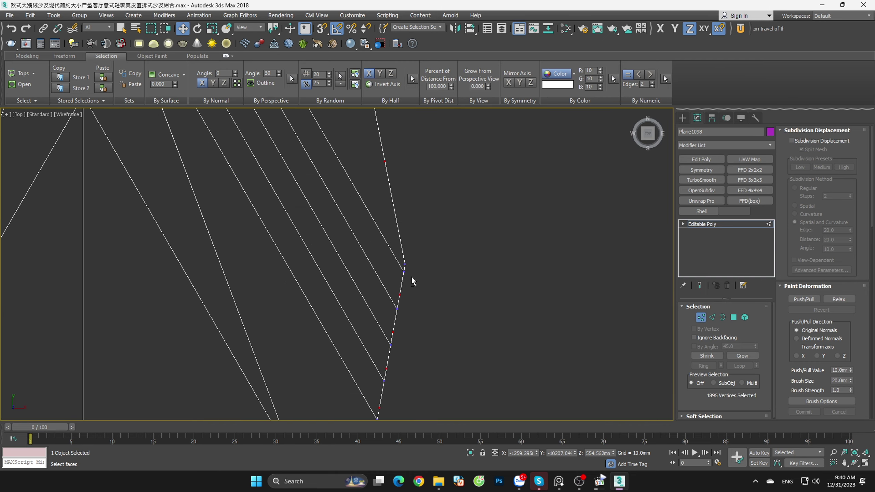
key("ctrl+z")
scroll(455, 326, "down", 3)
scroll(470, 256, "down", 2)
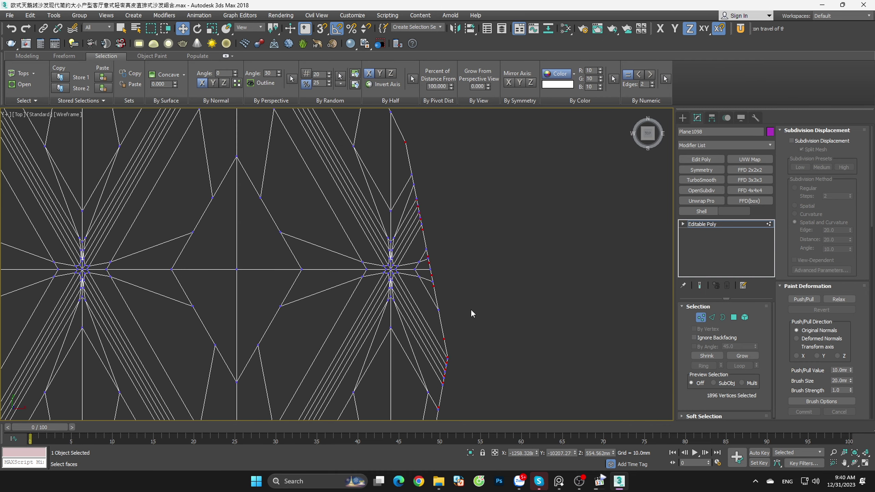
scroll(420, 246, "down", 2)
scroll(419, 245, "up", 3)
left_click_drag(460, 251, 455, 273, "alt")
middle_click_drag(455, 274, 445, 251)
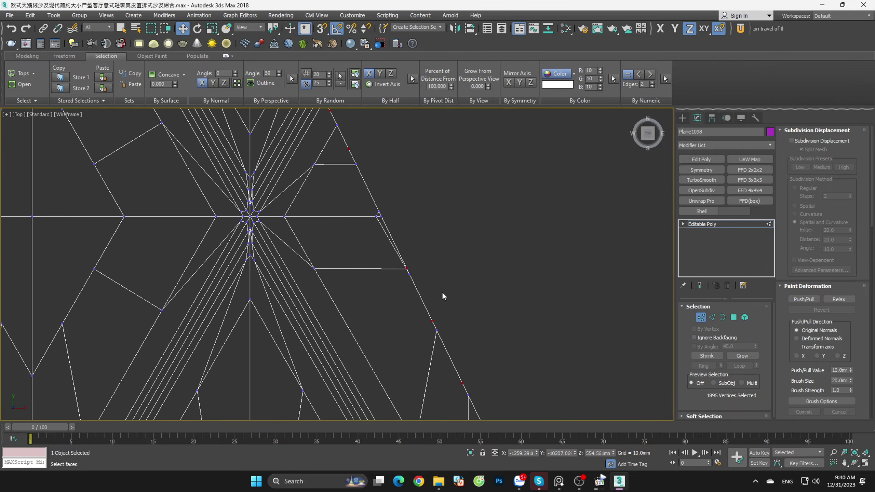
middle_click_drag(445, 297, 424, 278)
Step: Zoom in and out repeatedly on the right border to inspect its edge vertices
scroll(434, 289, "down", 2)
scroll(432, 293, "down", 2)
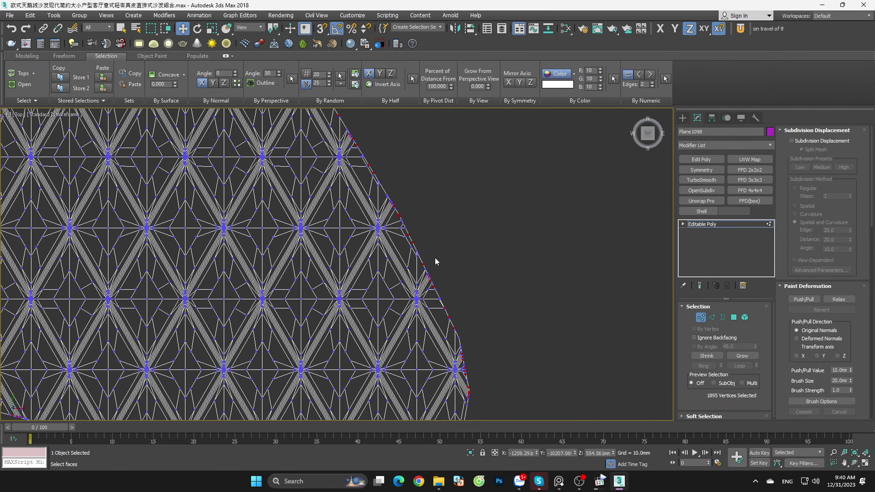
scroll(435, 262, "down", 2)
scroll(478, 317, "up", 3)
scroll(484, 291, "down", 3)
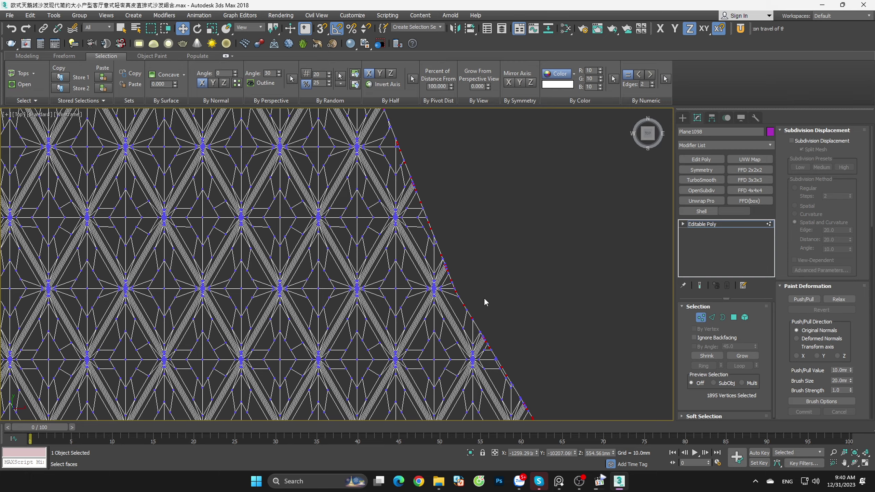
scroll(468, 268, "up", 2)
scroll(467, 269, "up", 2)
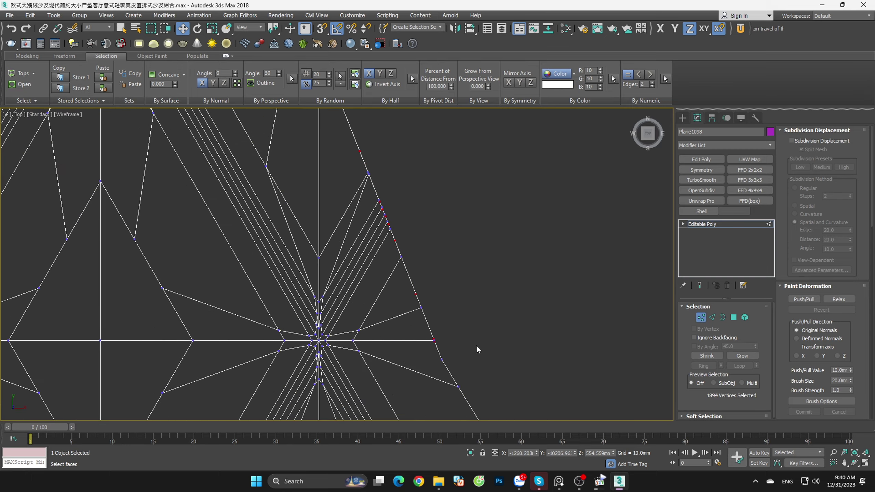
scroll(465, 276, "down", 3)
scroll(498, 308, "down", 3)
scroll(505, 304, "up", 2)
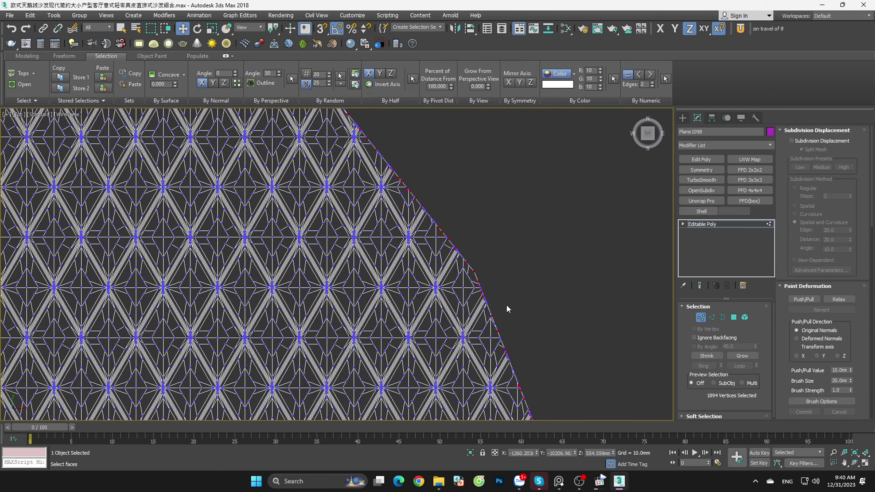
scroll(506, 304, "up", 2)
scroll(449, 237, "up", 2)
scroll(442, 179, "down", 1)
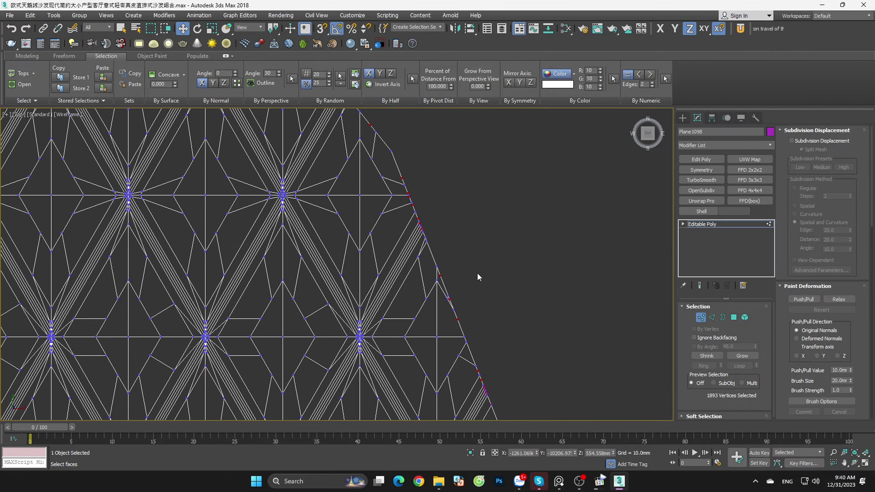
scroll(472, 241, "down", 2)
scroll(465, 195, "down", 2)
scroll(489, 233, "up", 1)
scroll(448, 233, "up", 1)
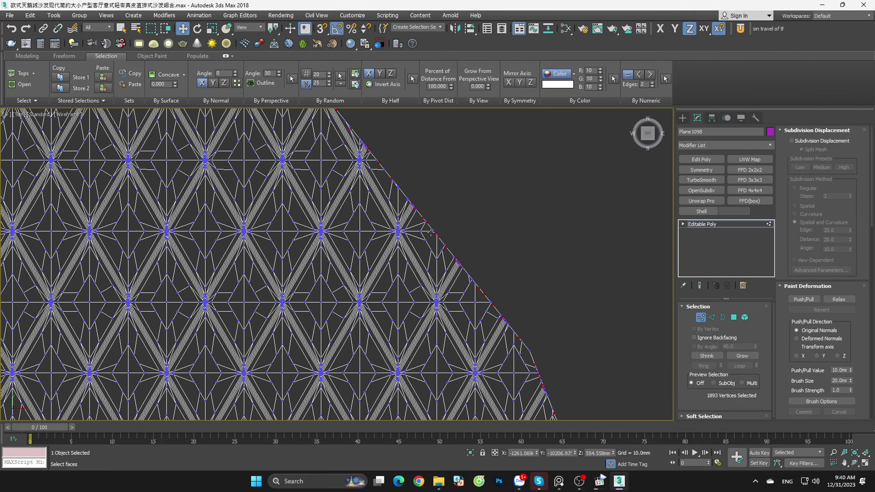
scroll(551, 359, "up", 2)
scroll(512, 292, "up", 1)
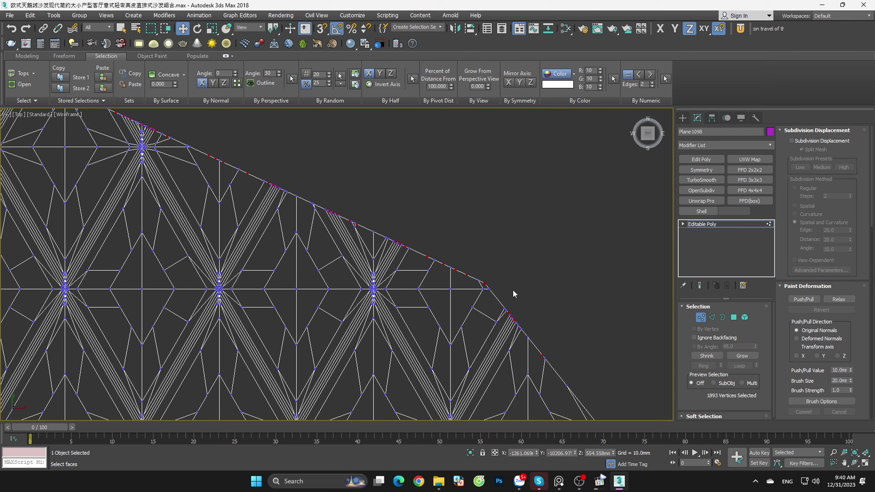
scroll(512, 293, "up", 2)
scroll(481, 287, "up", 2)
scroll(541, 326, "down", 2)
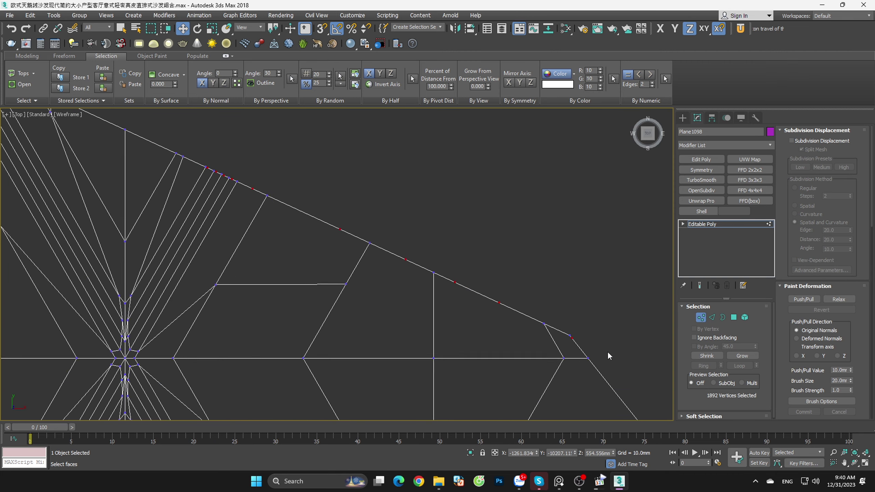
scroll(607, 356, "down", 1)
scroll(562, 346, "down", 2)
scroll(511, 332, "up", 1)
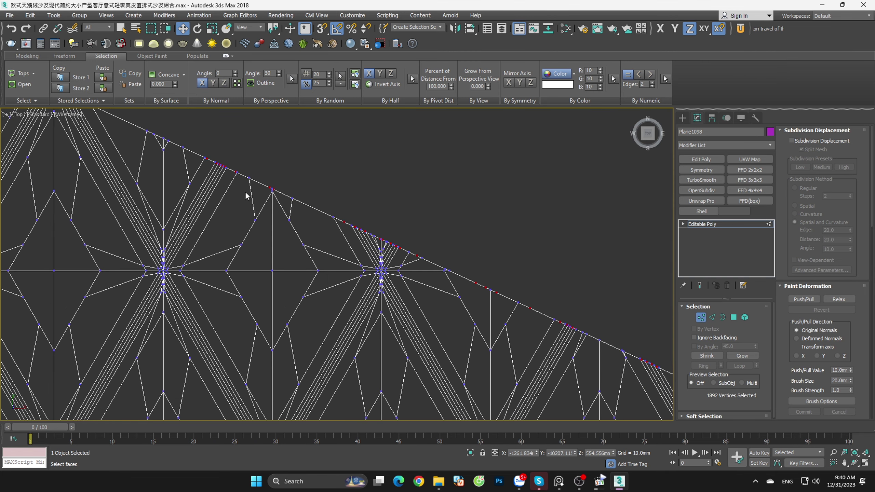
scroll(309, 185, "up", 2)
scroll(474, 250, "down", 2)
scroll(466, 265, "down", 1)
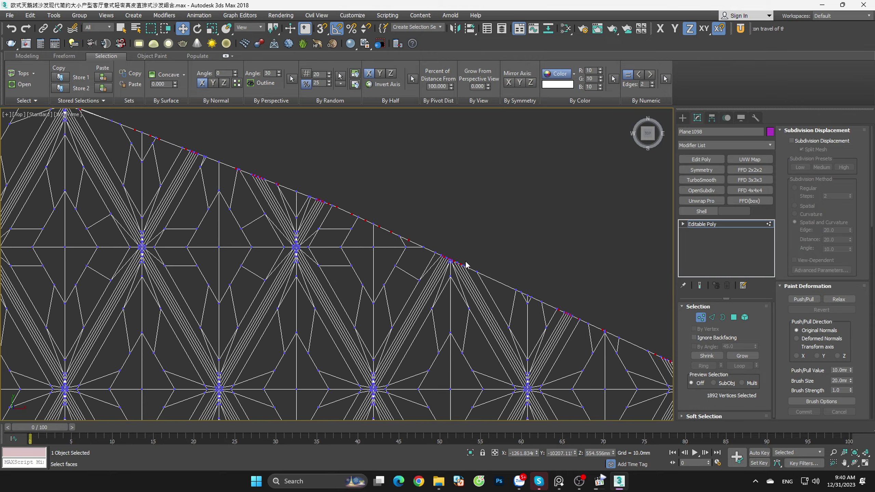
scroll(492, 239, "up", 2)
scroll(492, 236, "down", 2)
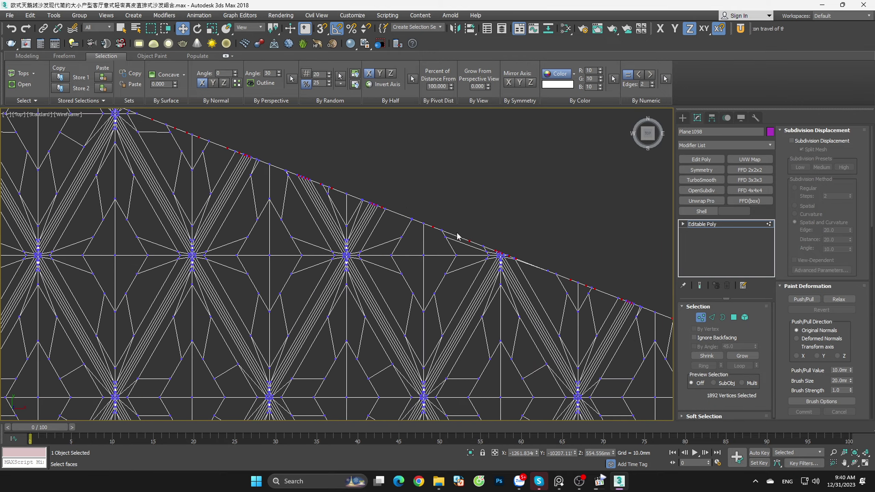
scroll(458, 235, "up", 1)
scroll(413, 203, "up", 3)
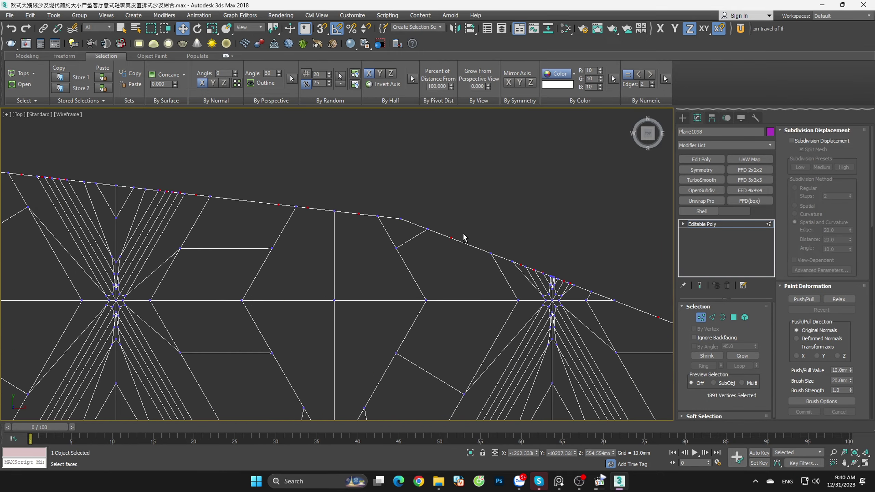
scroll(413, 228, "down", 2)
Step: Pan along the next stretch of trimmed border and inspect its vertices
middle_click_drag(367, 218, 380, 227)
scroll(380, 224, "down", 3)
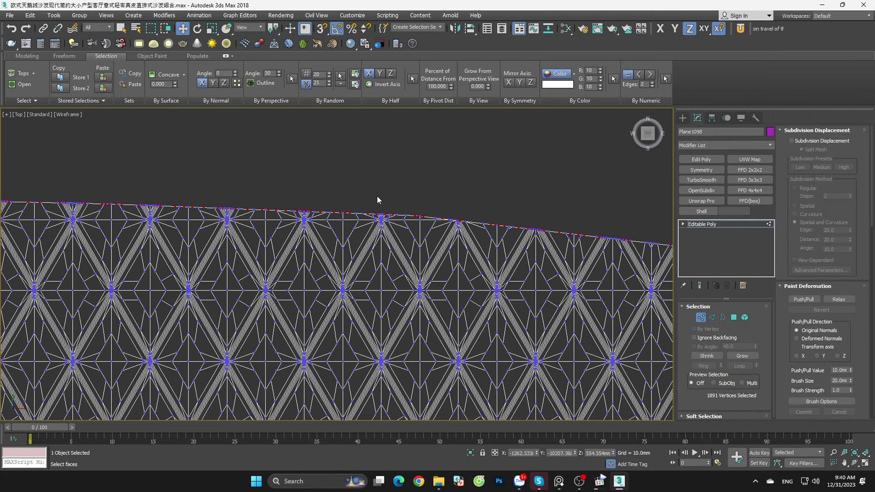
scroll(357, 197, "down", 1)
middle_click_drag(357, 198, 389, 196)
scroll(389, 196, "up", 3)
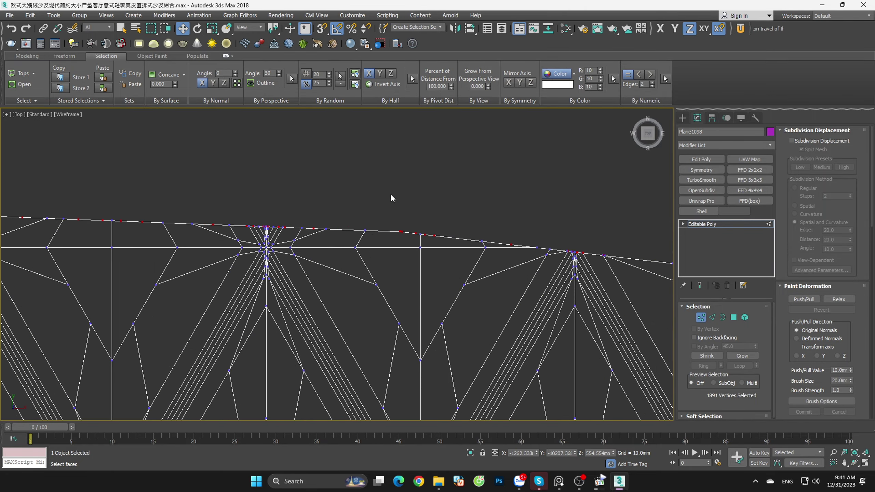
scroll(553, 235, "down", 2)
scroll(493, 231, "down", 2)
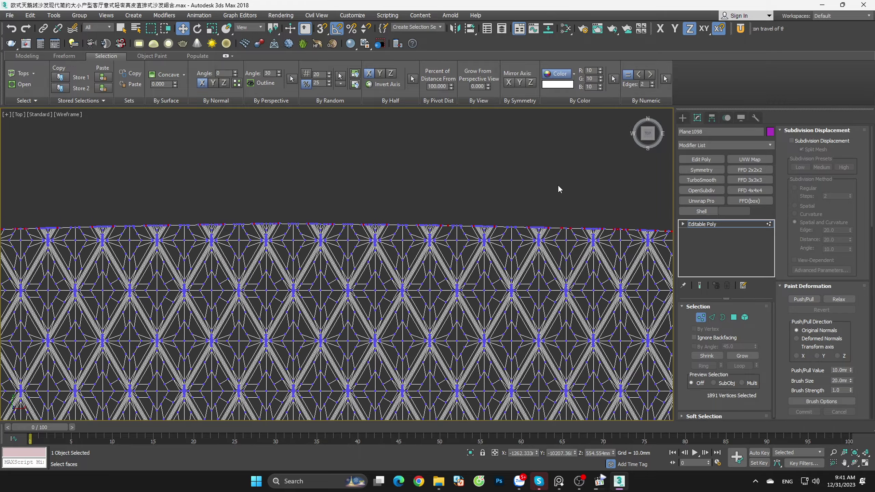
scroll(560, 189, "down", 3)
scroll(364, 187, "up", 4)
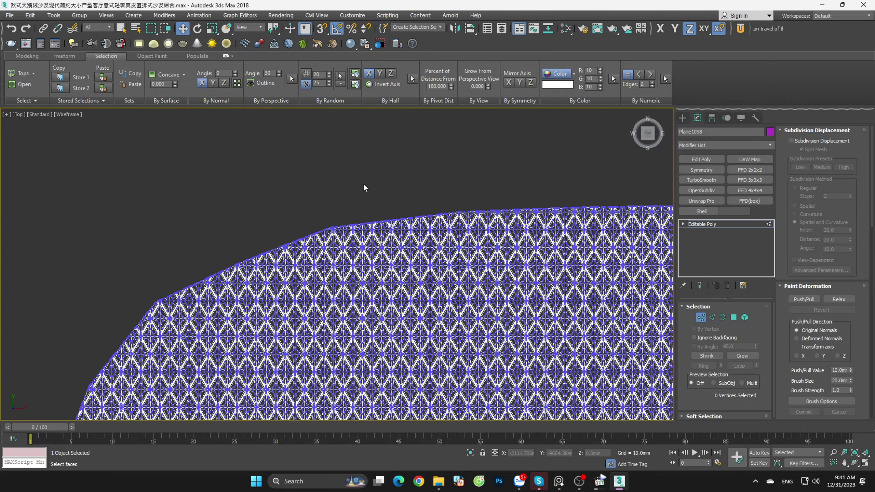
Step: Clear the vertex selection and bring the Edit Vertices rollout and border corner into view
left_click(364, 187)
scroll(365, 196, "up", 5)
scroll(359, 240, "up", 4)
scroll(359, 238, "up", 3)
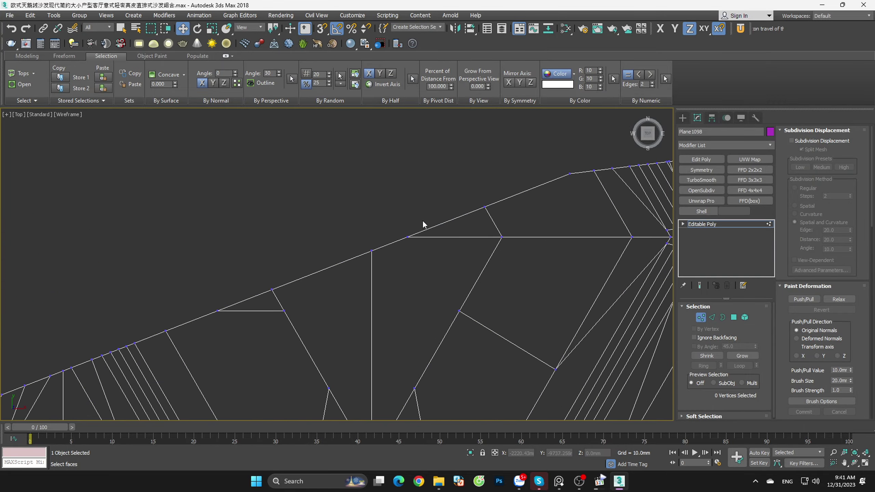
middle_click_drag(548, 215, 495, 236)
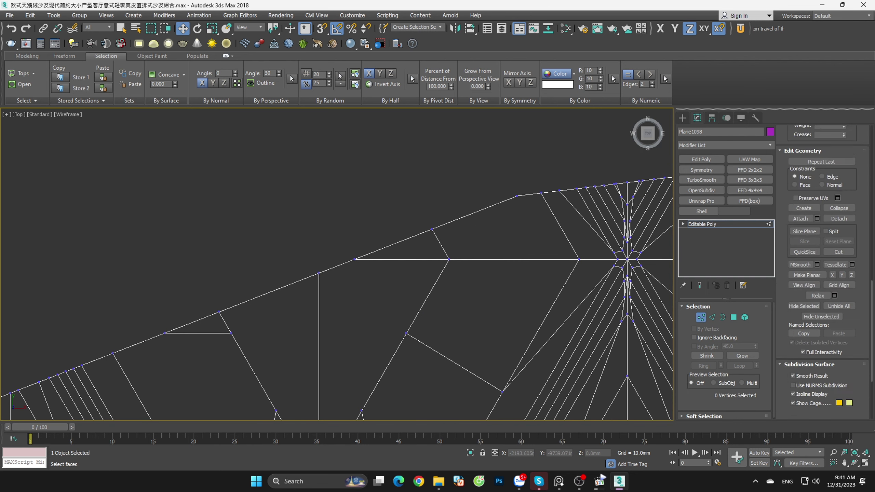
scroll(846, 387, "up", 5)
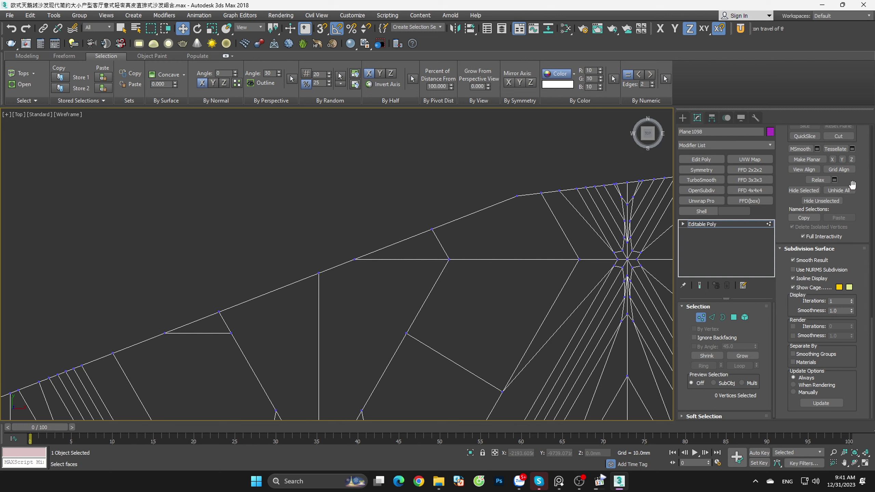
scroll(851, 185, "up", 2)
scroll(851, 185, "up", 2)
scroll(851, 185, "up", 2)
scroll(851, 183, "up", 2)
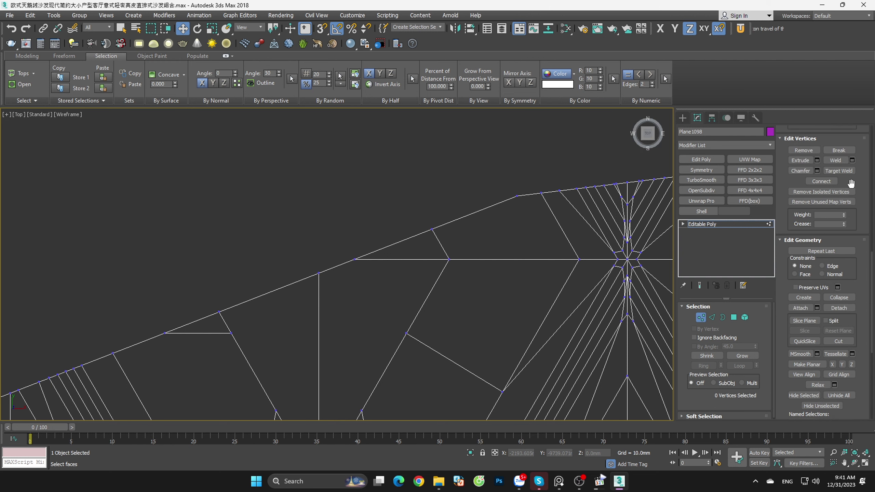
Step: Turn on Target Weld twice near the stray border vertex, cancelling each without merging
left_click(839, 170)
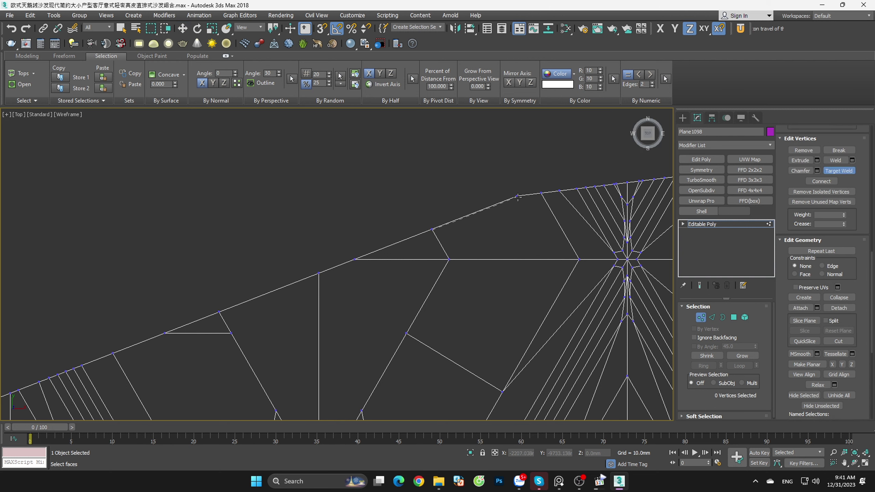
mouse_move(411, 244)
middle_mouse_down()
mouse_move(434, 226)
mouse_move(573, 195)
middle_mouse_up()
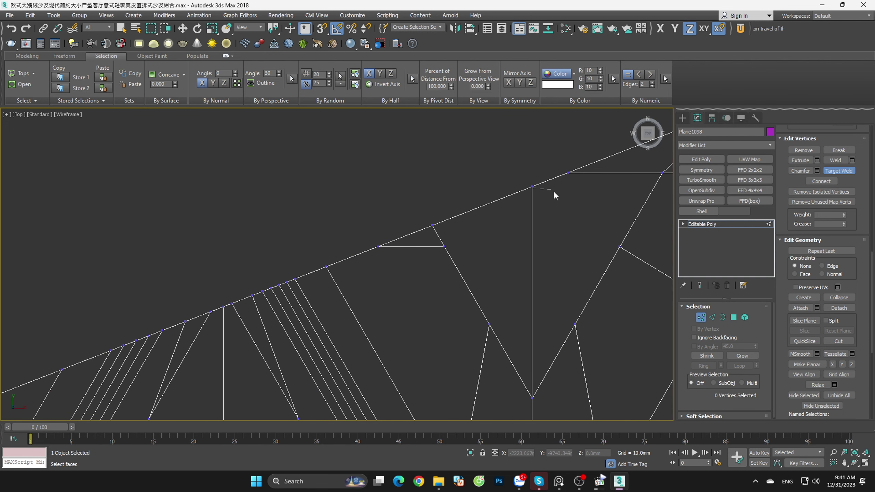
right_click(568, 178)
left_click(820, 170)
right_click(532, 187)
scroll(552, 204, "down", 2)
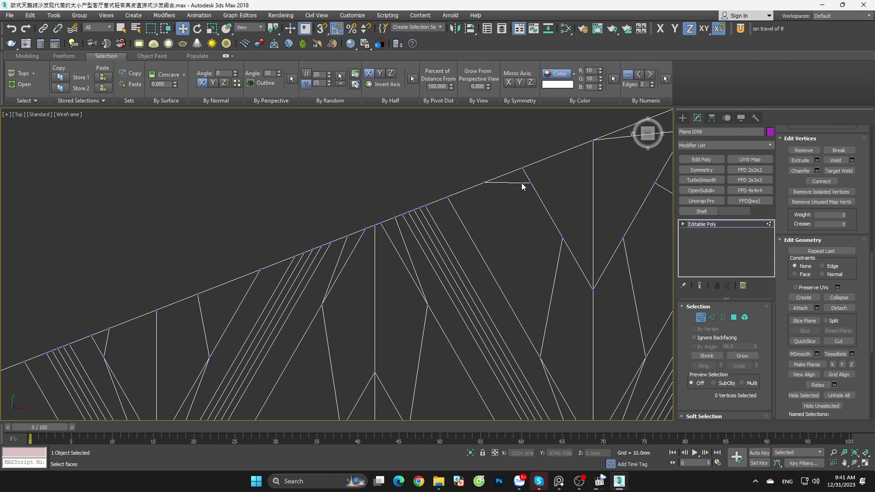
Step: At Edge level, select then deselect the short stray border edge, returning to Vertex level
key("2")
left_click(522, 183)
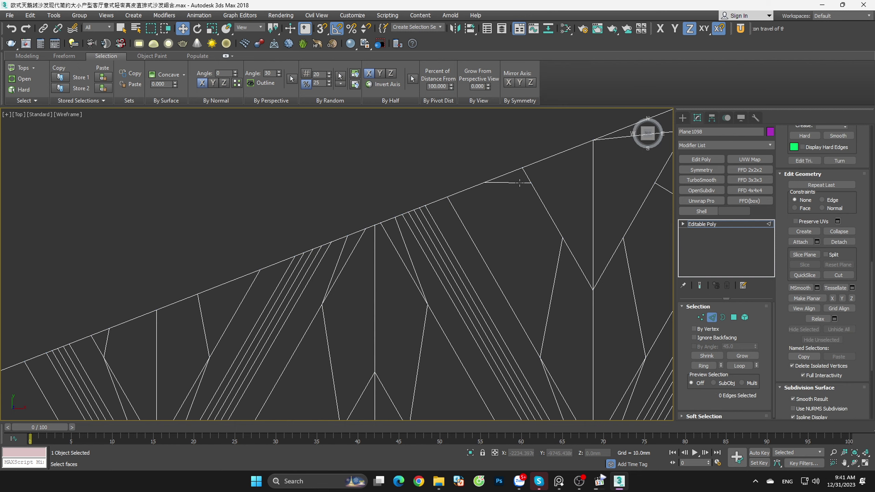
left_click(523, 220)
middle_click_drag(212, 298, 442, 164)
key("1")
Step: Along the border, select the two junction vertices, then undo and clear the selection
middle_click_drag(333, 155, 463, 122)
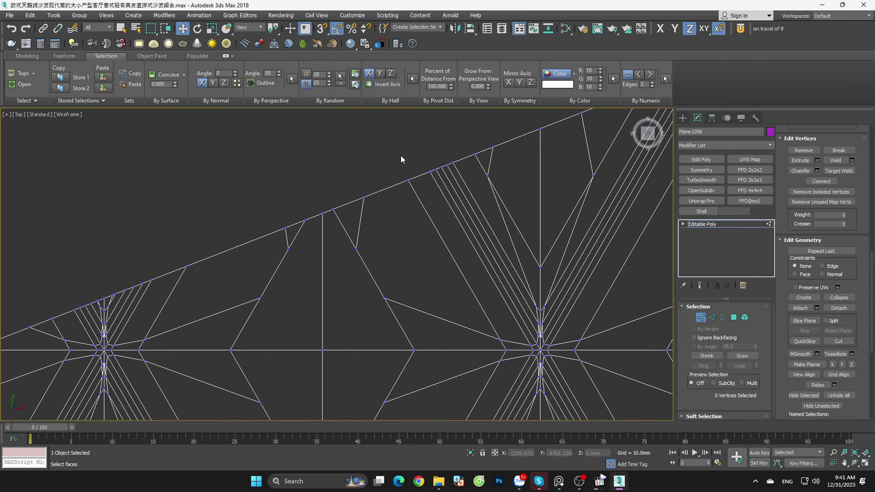
middle_click_drag(354, 168, 391, 159)
left_click_drag(378, 225, 380, 222)
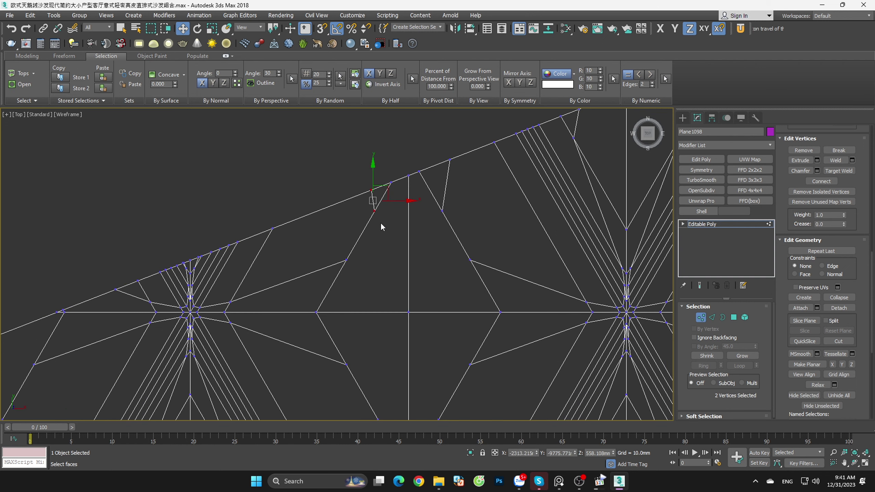
left_click(380, 222)
key("ctrl+z")
left_click(376, 207)
Step: At Edge level, select and then deselect the edge at the border junction
key("2")
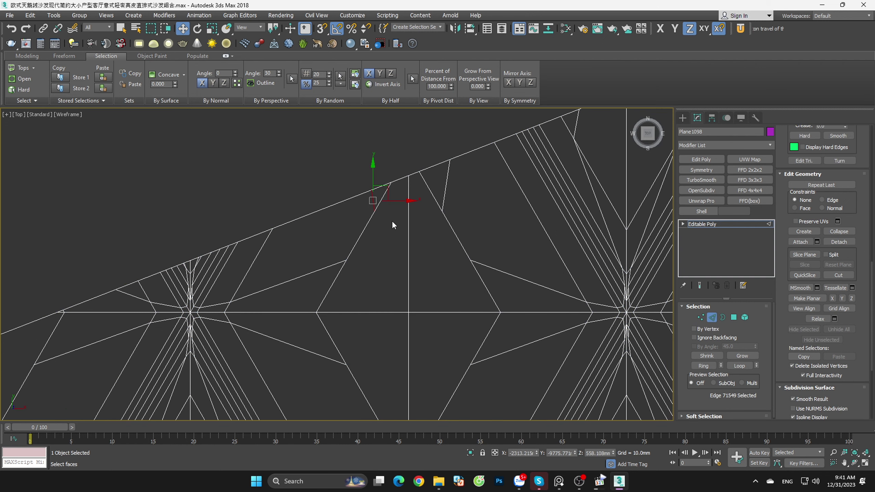
left_click(392, 220)
left_click(446, 195)
left_click(490, 207)
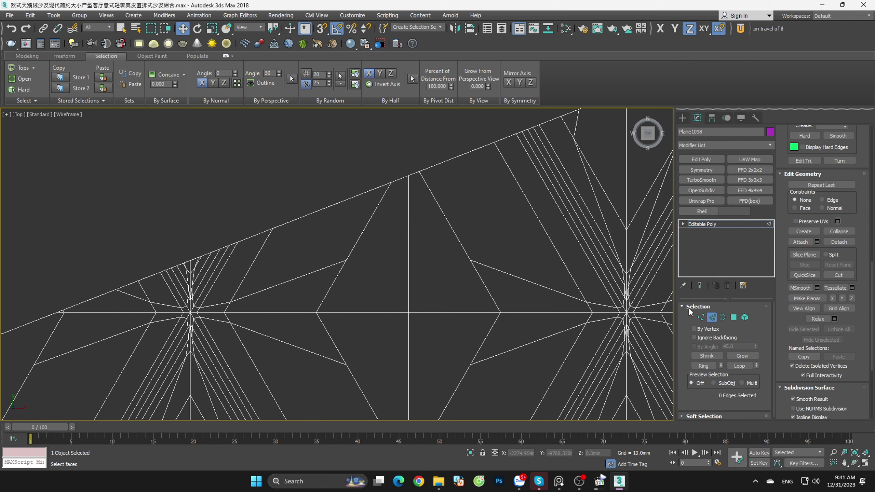
Step: Exit Edge sub-object mode on Plane1098 and zoom out the Top viewport to show the sofa pieces
left_click(709, 318)
scroll(361, 173, "down", 5)
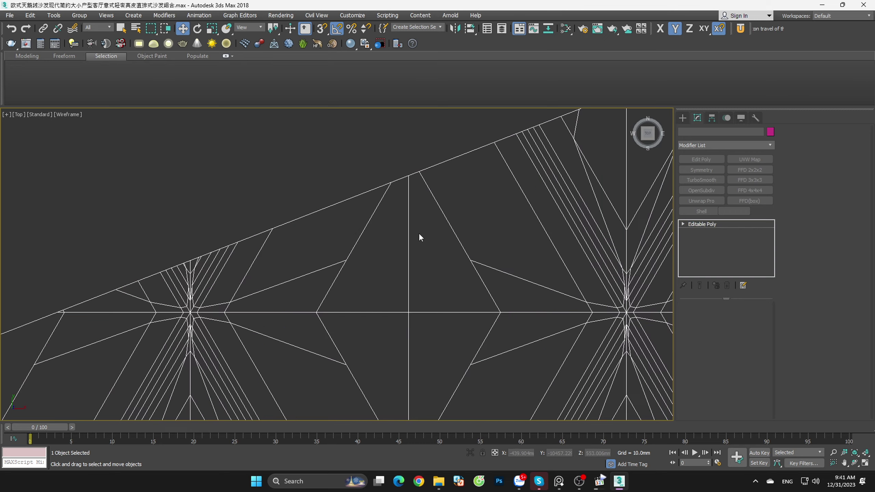
scroll(418, 232, "down", 5)
scroll(499, 269, "down", 4)
scroll(527, 410, "down", 4)
scroll(489, 361, "down", 3)
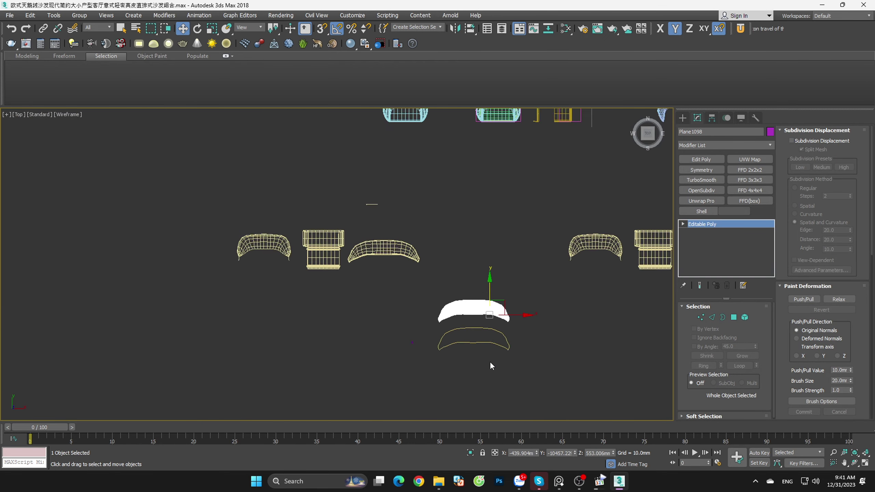
scroll(449, 335, "down", 3)
scroll(449, 333, "up", 3)
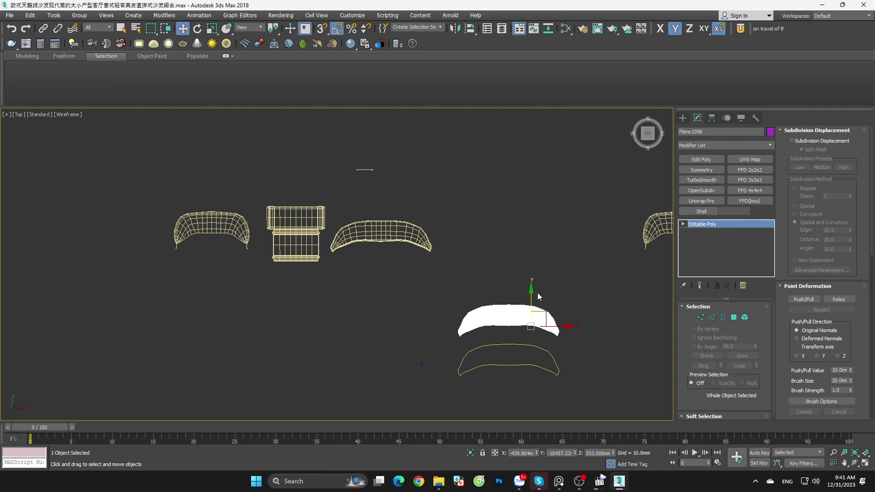
Step: Reselect Plane1098 and move it up in the Top view, level with the sofa row
scroll(498, 276, "down", 3)
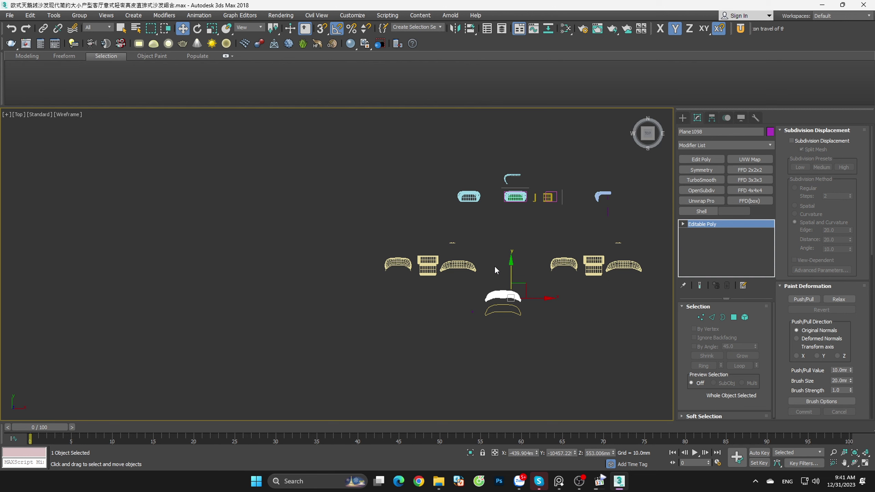
scroll(465, 248, "up", 3)
key("ctrl+z")
key("shift+z")
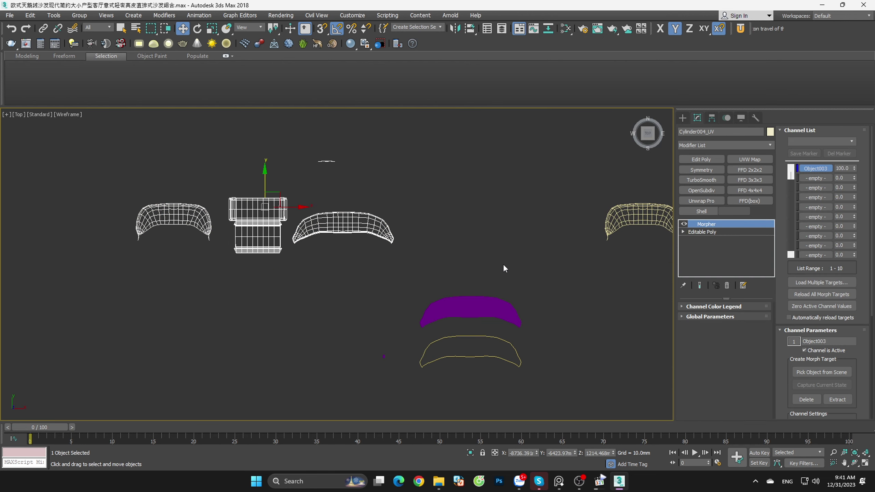
left_click(463, 306)
left_click_drag(492, 289, 466, 222)
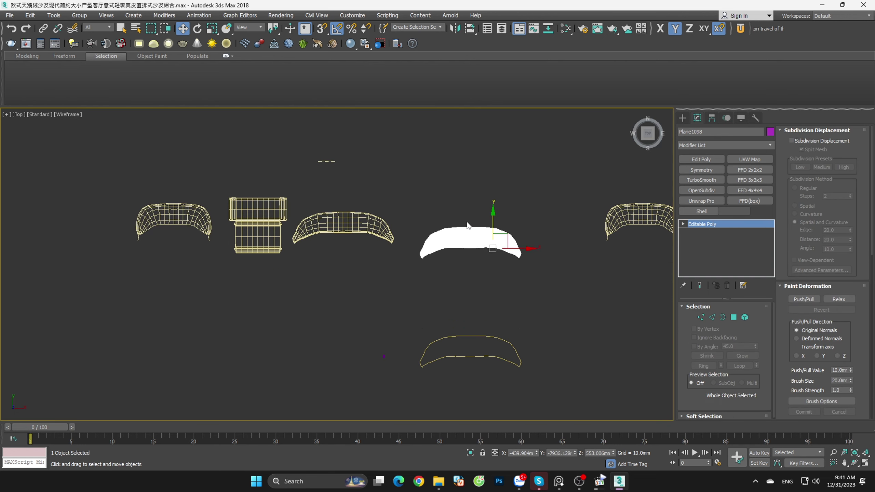
scroll(533, 282, "up", 2)
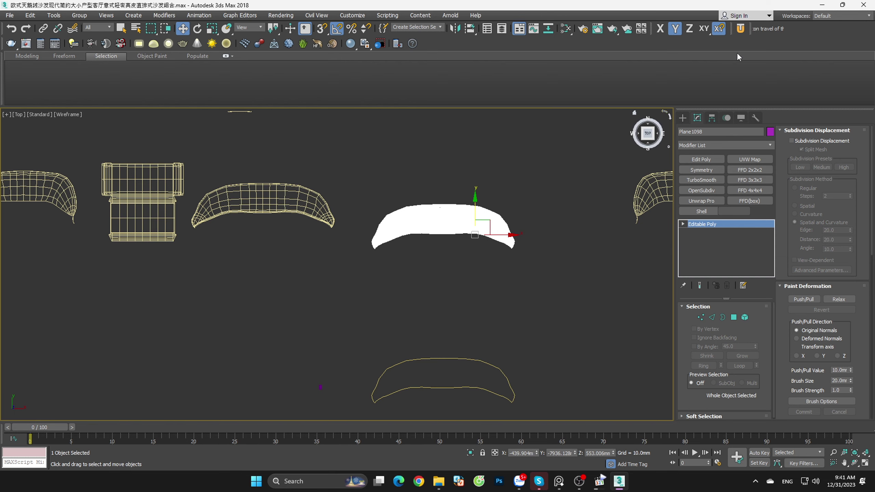
Step: Orbit to check the pieces, then select Cylinder004_UV together with the purple sheet
left_click(760, 29)
left_click(477, 88)
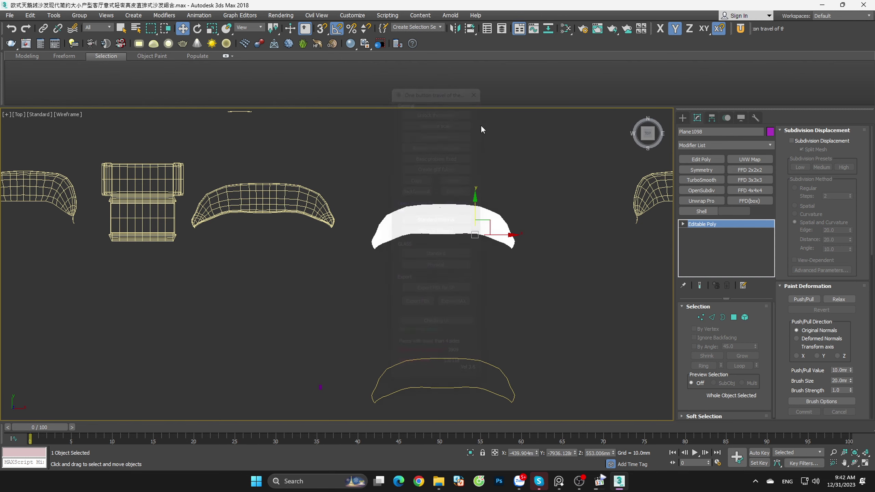
mouse_move(485, 144)
middle_mouse_down("alt")
mouse_move(485, 170)
mouse_move(484, 153)
middle_mouse_up("alt")
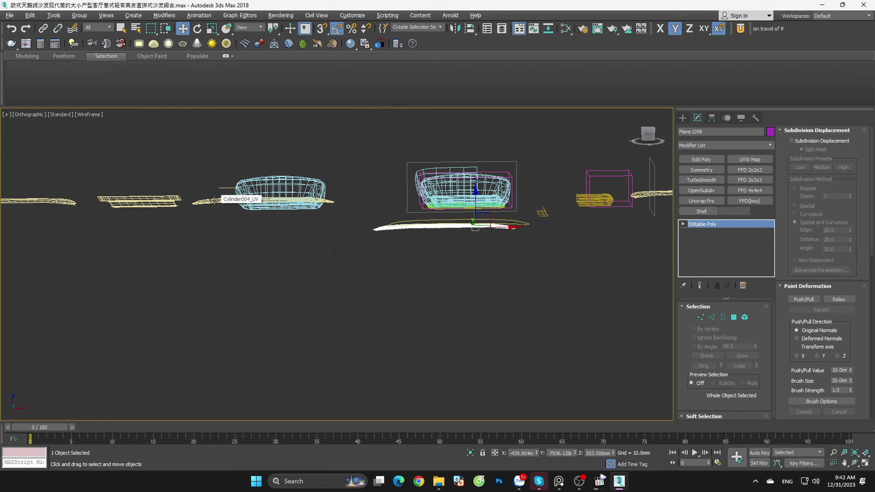
mouse_move(214, 201)
middle_mouse_down("alt")
mouse_move(452, 292)
mouse_move(474, 316)
mouse_move(470, 343)
mouse_move(397, 322)
middle_mouse_up("alt")
left_click(257, 228)
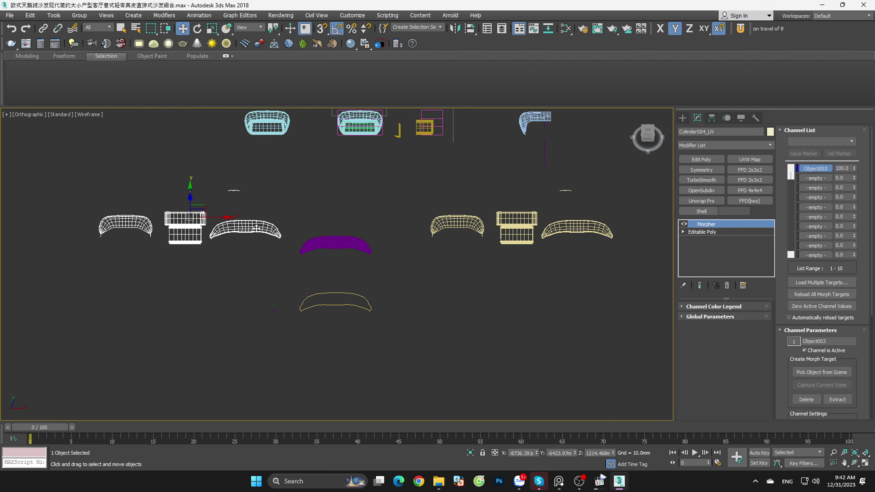
left_click(563, 232)
left_click(398, 220)
left_click(335, 245)
left_click(264, 238, "ctrl")
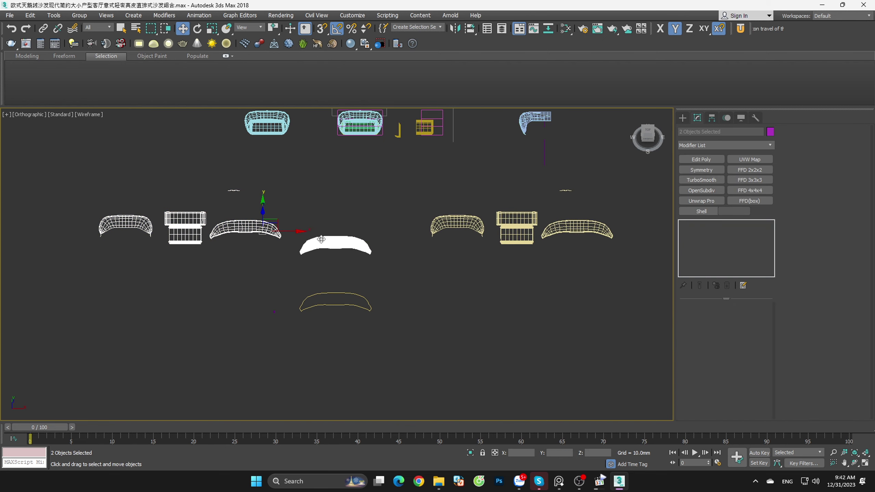
scroll(430, 242, "up", 5)
left_click(647, 140)
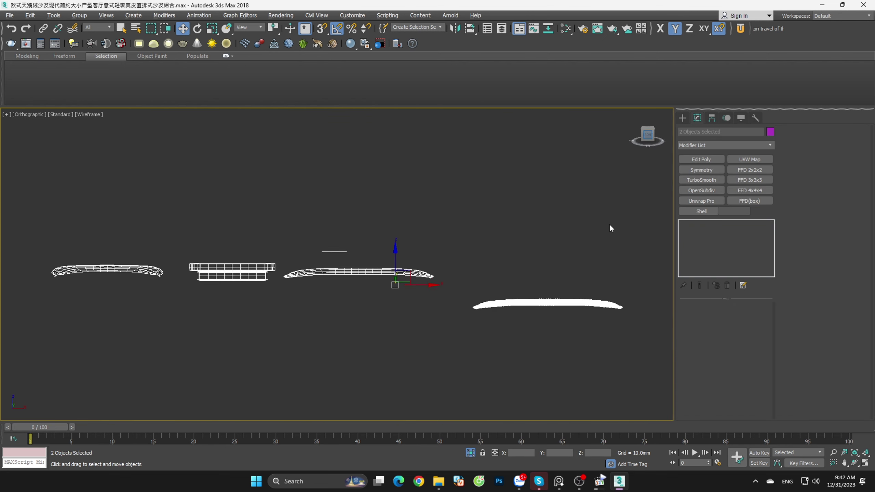
Step: With snapping on, raise Plane1098 level with the outline and slide it left
left_click_drag(610, 252, 498, 328)
key("s")
left_click_drag(580, 285, 435, 279)
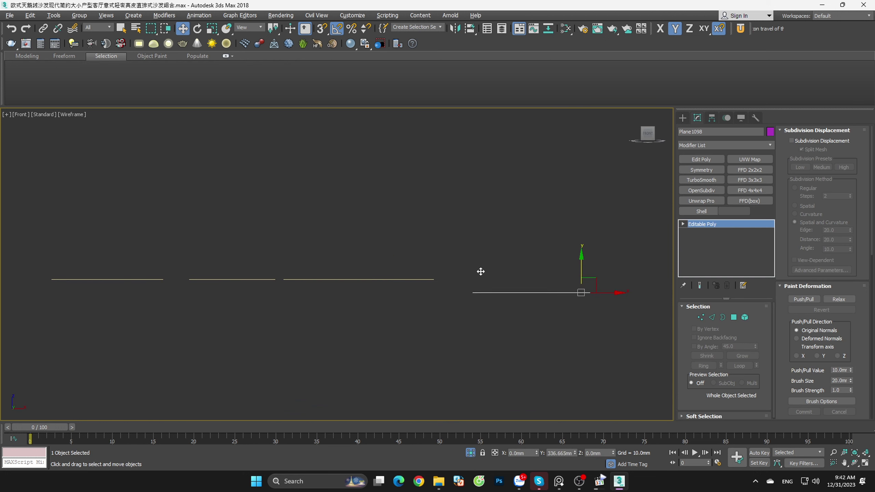
left_click_drag(601, 281, 431, 280)
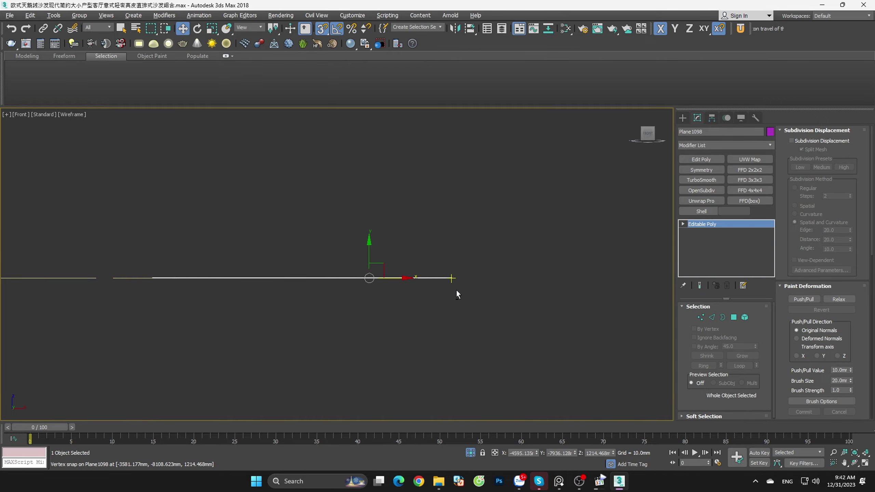
middle_click_drag(455, 291, 453, 325, "alt")
Step: In Top view, use Y and X constraints to snap the sheet onto the outline's edge and tip
key("t")
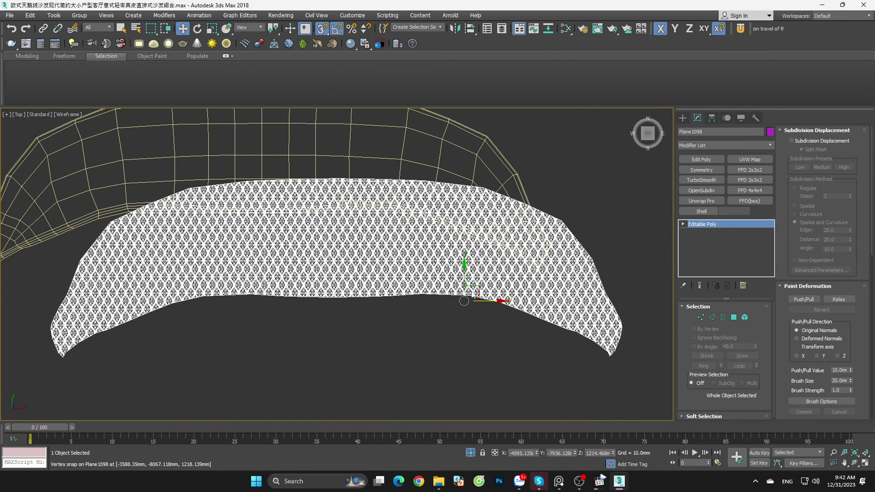
key("F6")
mouse_move(466, 297)
left_mouse_down()
mouse_move(452, 232)
mouse_move(415, 241)
left_mouse_up()
key("F5")
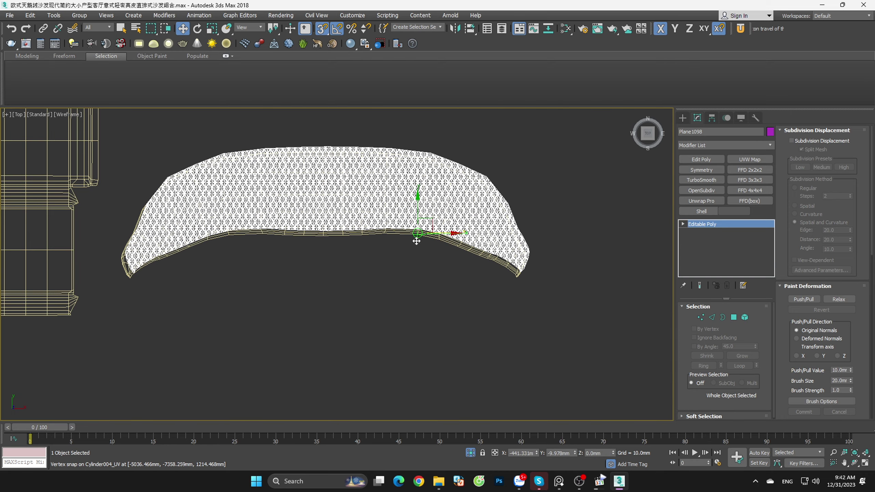
scroll(482, 255, "up", 3)
scroll(517, 239, "up", 3)
key("F3")
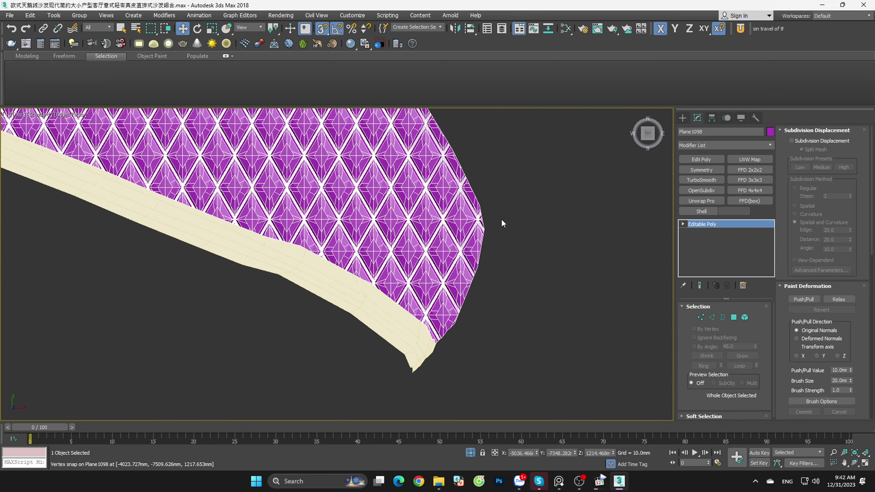
left_click_drag(467, 239, 410, 242)
key("F3")
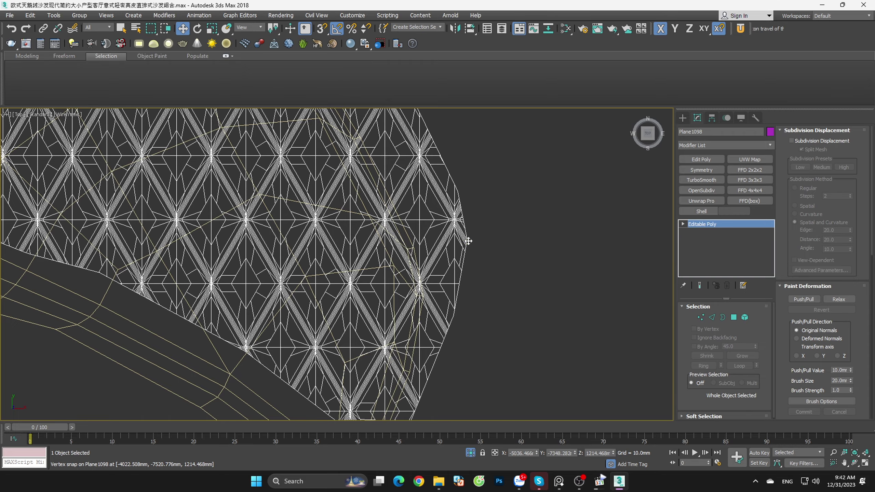
left_click_drag(411, 241, 424, 292)
Step: Nudge the sheet down along Y, then snap its top edge onto the outline vertex
scroll(529, 264, "down", 5)
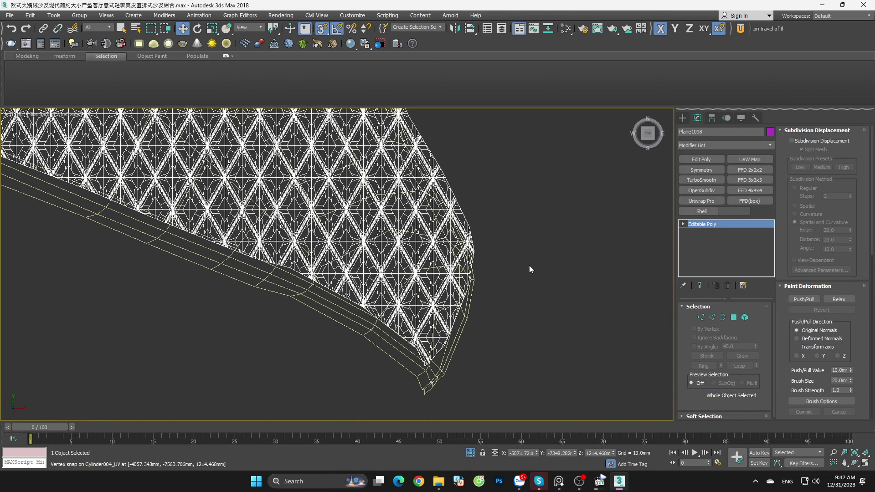
scroll(548, 273, "down", 2)
left_click_drag(370, 238, 370, 246)
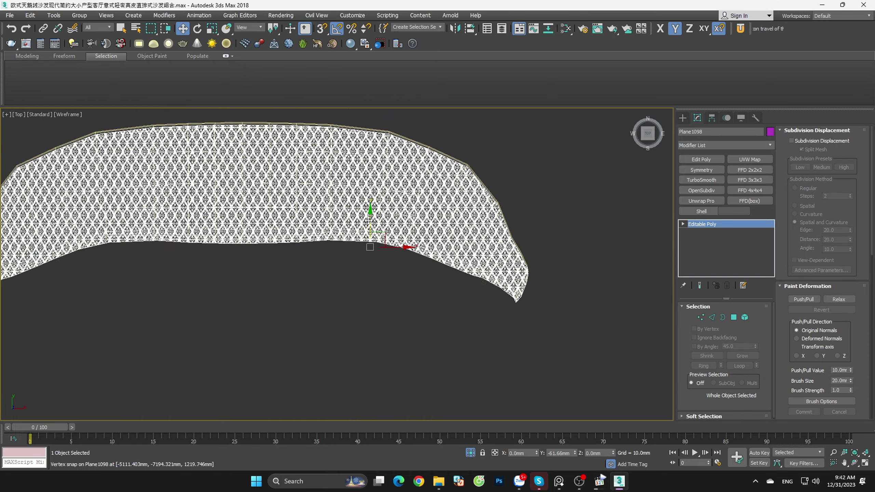
scroll(392, 127, "up", 2)
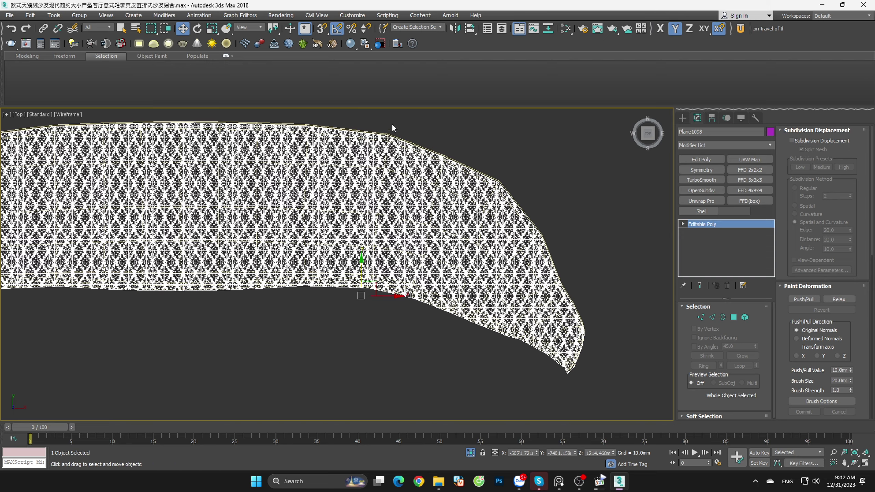
scroll(392, 128, "up", 3)
scroll(392, 127, "up", 3)
scroll(362, 228, "up", 2)
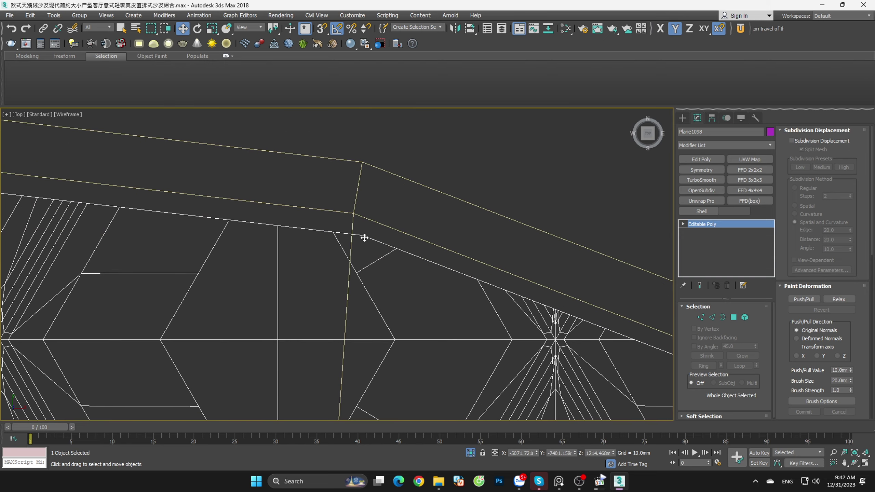
key("s")
left_click_drag(364, 238, 361, 166)
scroll(479, 158, "down", 5)
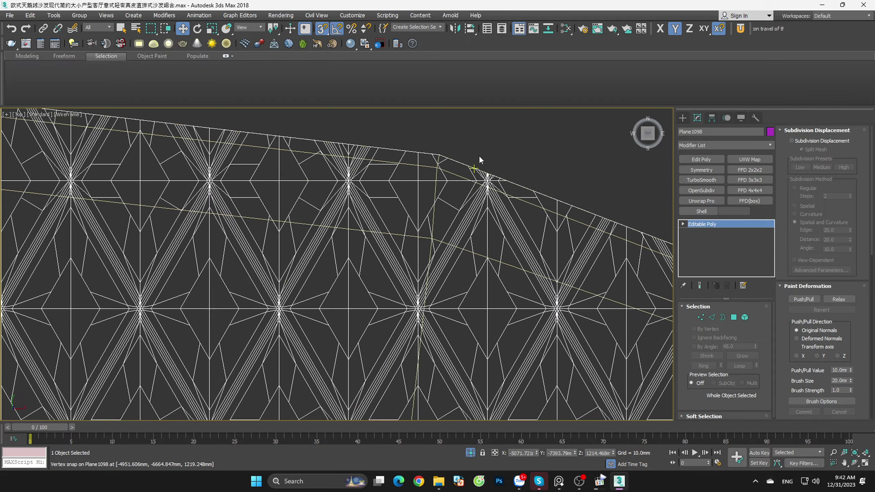
scroll(479, 157, "down", 5)
scroll(479, 158, "down", 3)
Step: In Front view, with snapping off, lower the sheet slightly onto the outline
left_click_drag(647, 133, 644, 144)
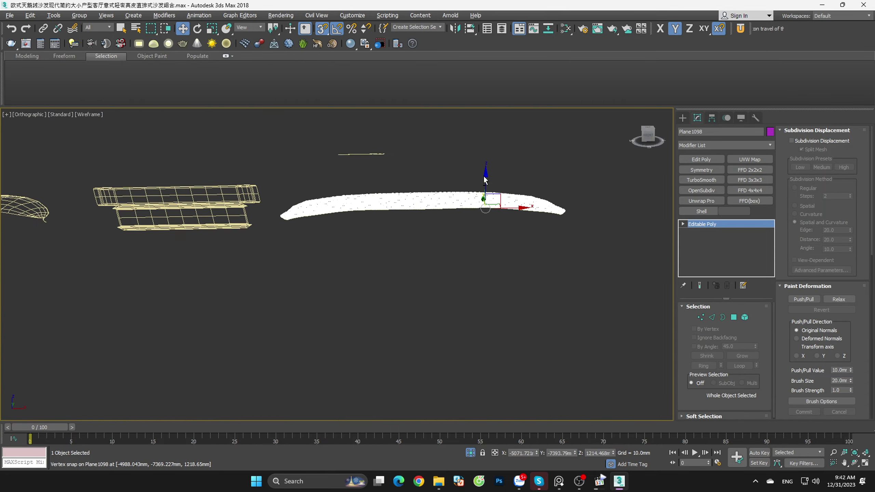
left_click(648, 137)
scroll(565, 196, "up", 2)
scroll(561, 196, "up", 2)
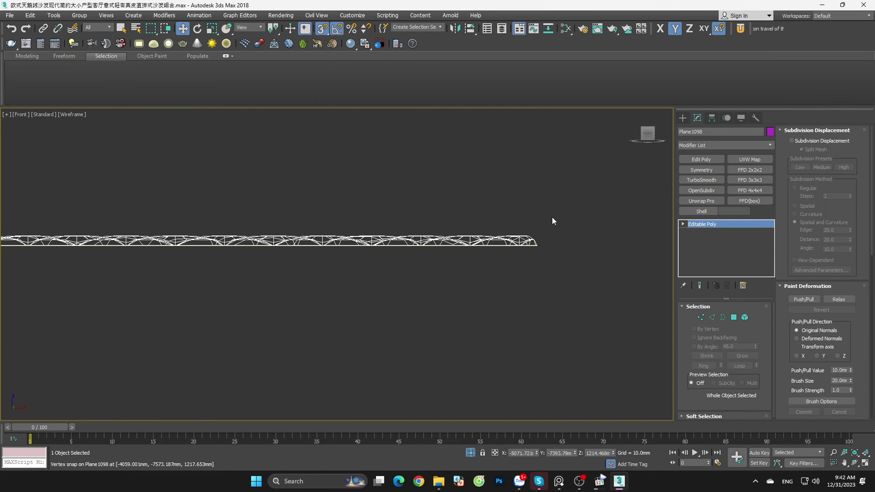
scroll(551, 216, "up", 2)
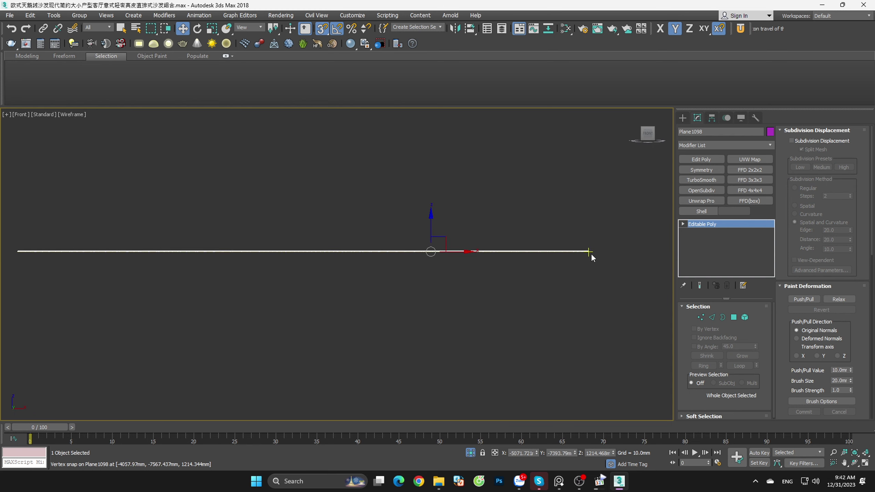
scroll(448, 258, "up", 4)
key("s")
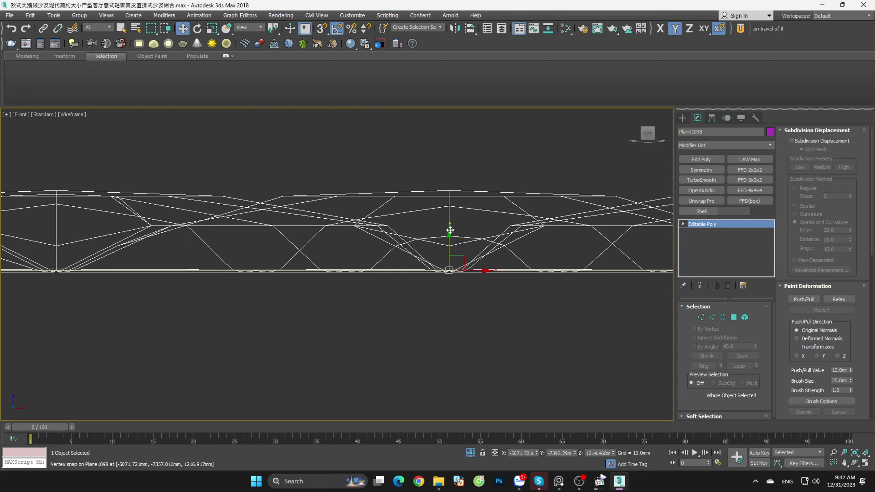
left_click_drag(449, 243, 450, 253)
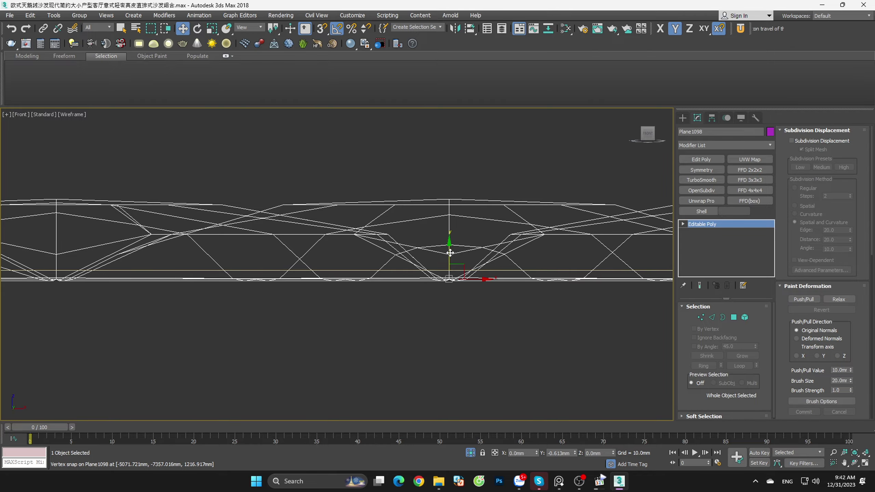
middle_click_drag(449, 252, 472, 300, "alt")
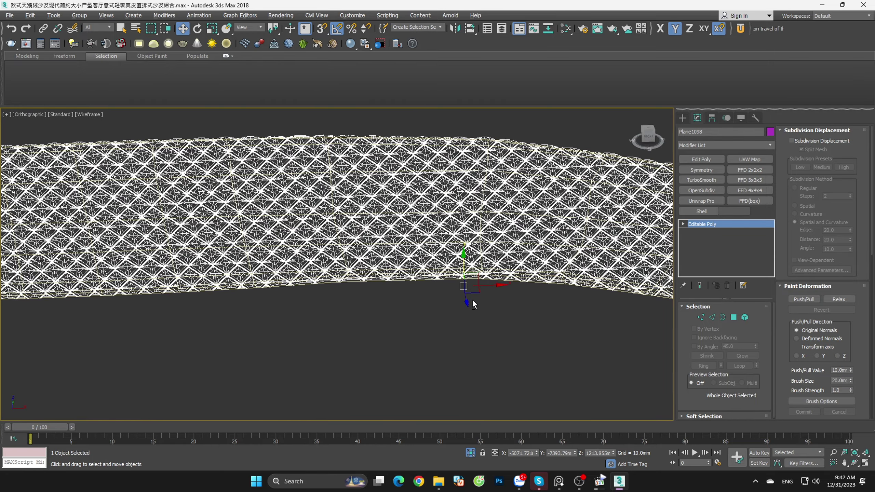
Step: Apply a Skin Wrap to the purple sheet from the UV Tools panel
left_click(741, 29)
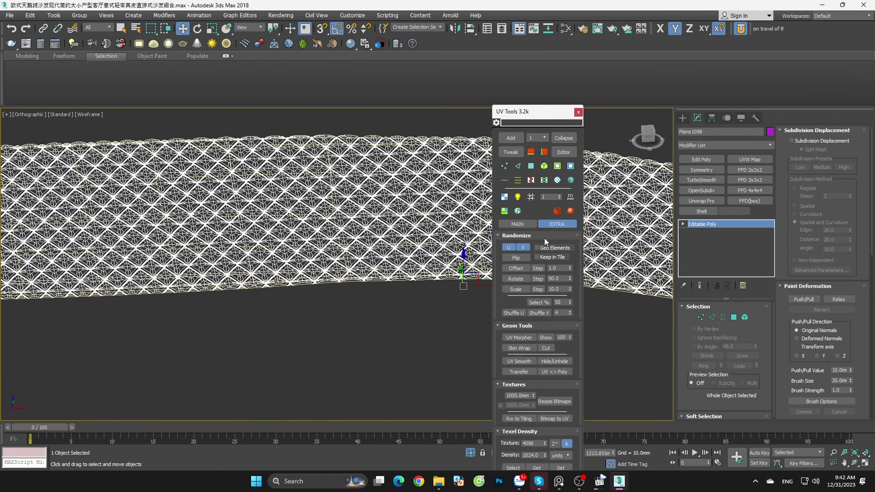
left_click(527, 347)
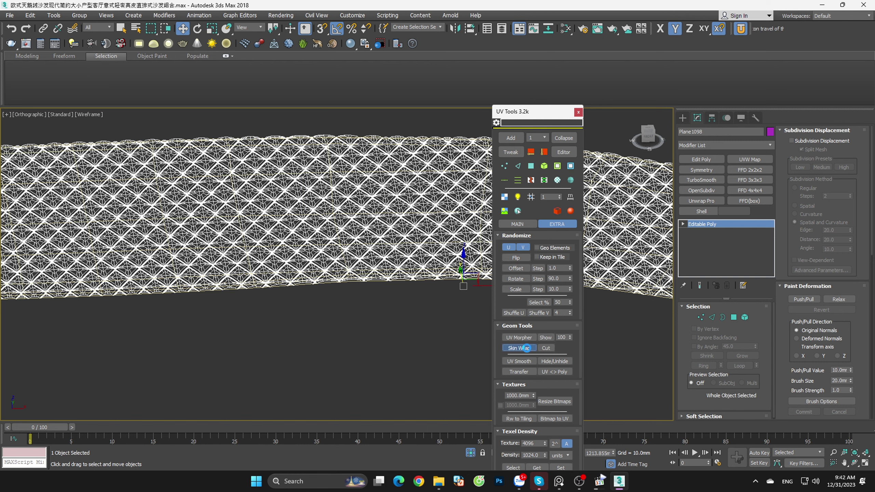
left_click(578, 112)
left_click(504, 328)
Step: Select Cylinder004_UV and set its Object003 morph to 0 in Top view
scroll(597, 135, "up", 4)
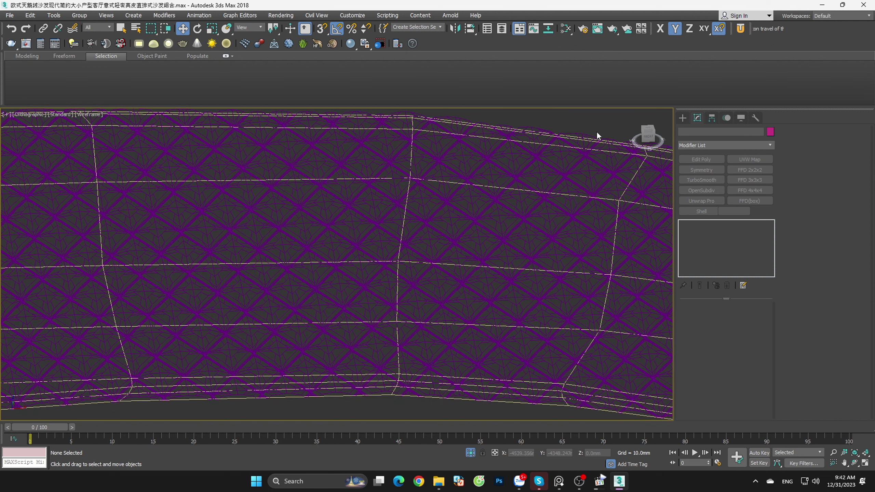
scroll(597, 133, "up", 4)
left_click(590, 160)
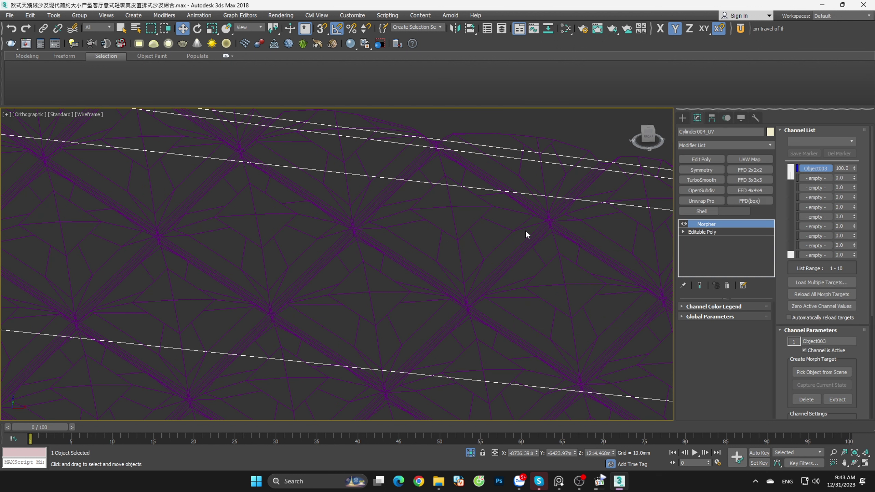
key("t")
scroll(476, 281, "up", 2)
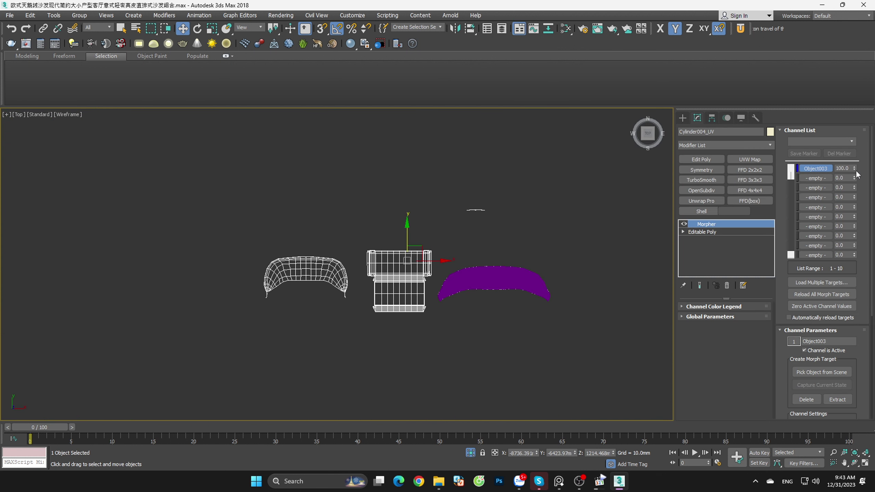
left_click_drag(853, 172, 854, 236)
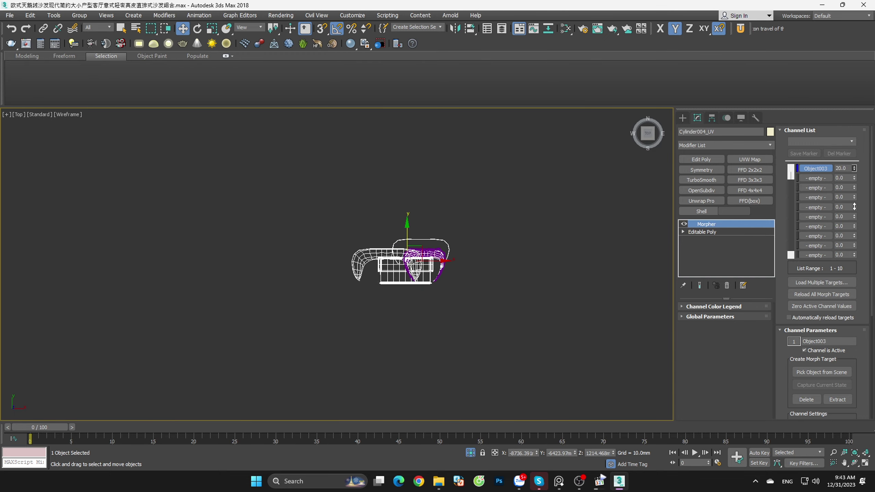
Step: Orbit around the sofa to see the wrapped purple sheet side-on and select it
mouse_move(477, 237)
middle_mouse_down("alt")
mouse_move(553, 186)
mouse_move(390, 299)
middle_mouse_up("alt")
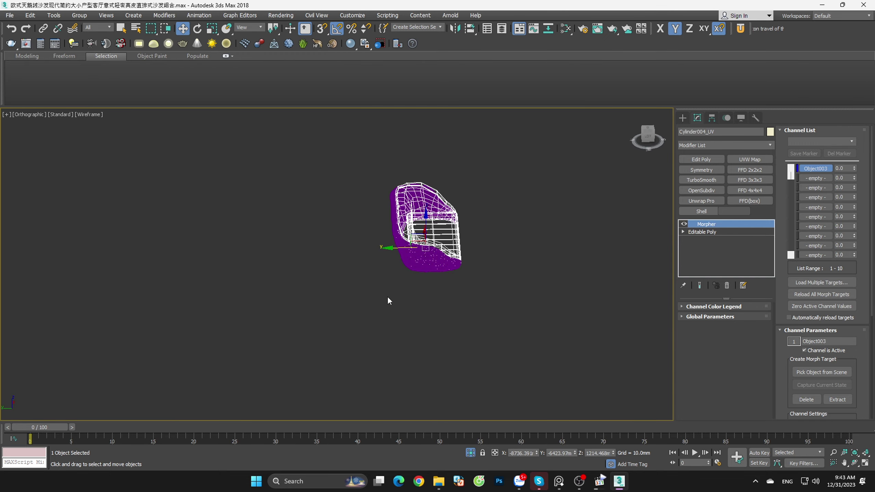
scroll(390, 298, "up", 5)
mouse_move(462, 252)
middle_mouse_down("alt")
mouse_move(565, 229)
mouse_move(596, 210)
mouse_move(607, 218)
mouse_move(582, 245)
mouse_move(579, 234)
middle_mouse_up("alt")
left_click(578, 236)
scroll(582, 182, "up", 3)
scroll(502, 181, "up", 2)
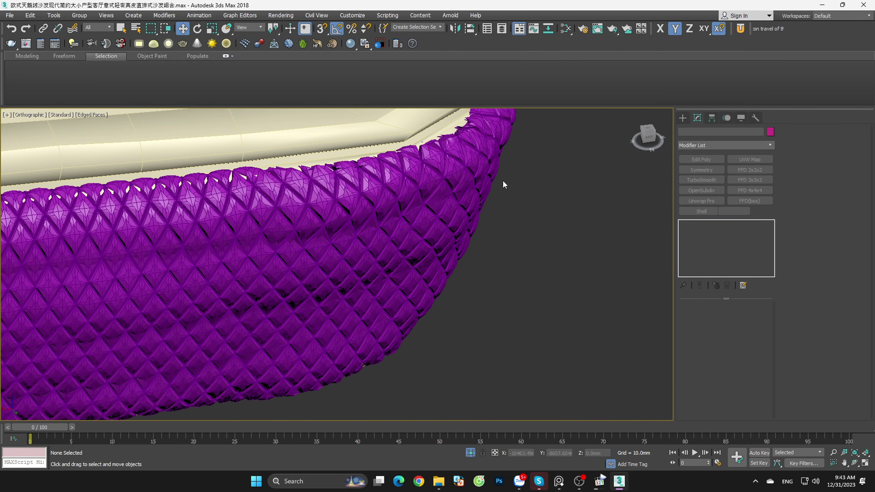
scroll(448, 177, "up", 2)
Step: Reselect the purple diamond sheet and orbit to an angled top view of the sofa
left_click(444, 176)
scroll(494, 208, "down", 5)
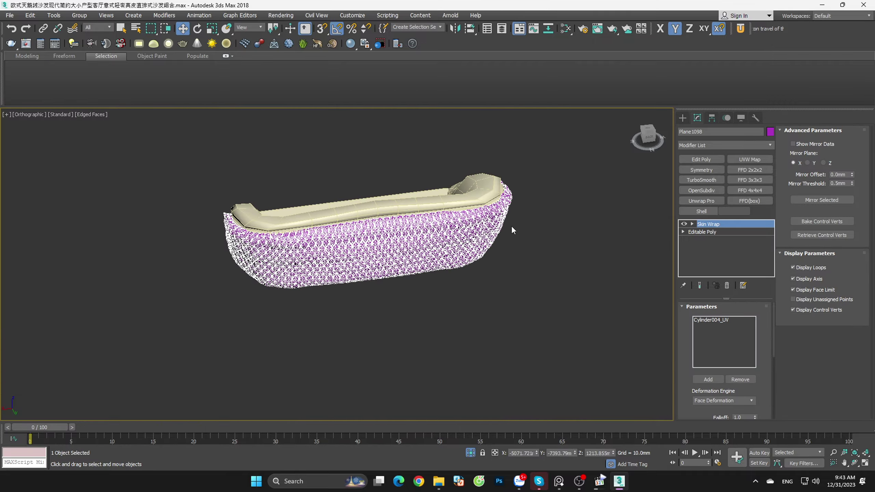
mouse_move(511, 225)
middle_mouse_down("alt")
mouse_move(513, 234)
mouse_move(573, 208)
mouse_move(563, 230)
mouse_move(516, 246)
mouse_move(416, 250)
mouse_move(354, 270)
middle_mouse_up("alt")
scroll(416, 250, "up", 3)
scroll(316, 268, "up", 3)
scroll(316, 269, "down", 5)
scroll(400, 259, "down", 3)
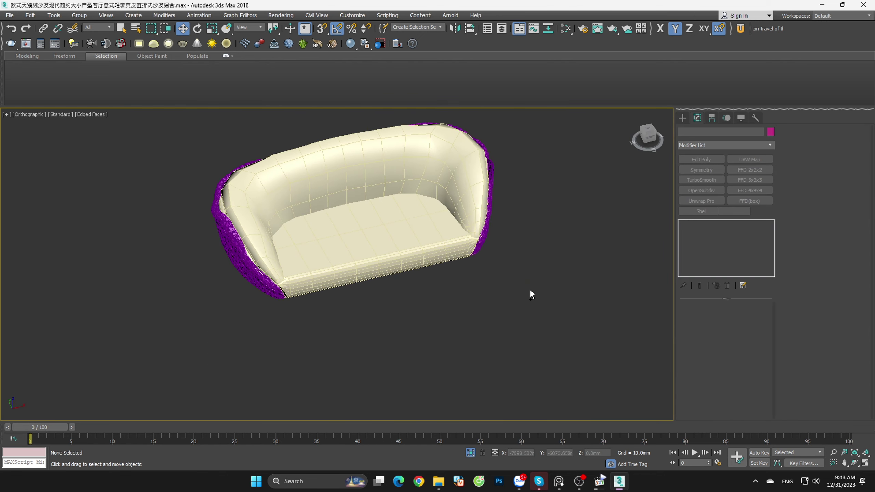
Step: Lower the Object003 morph to 0 so the sofa back returns to rounded
key("t")
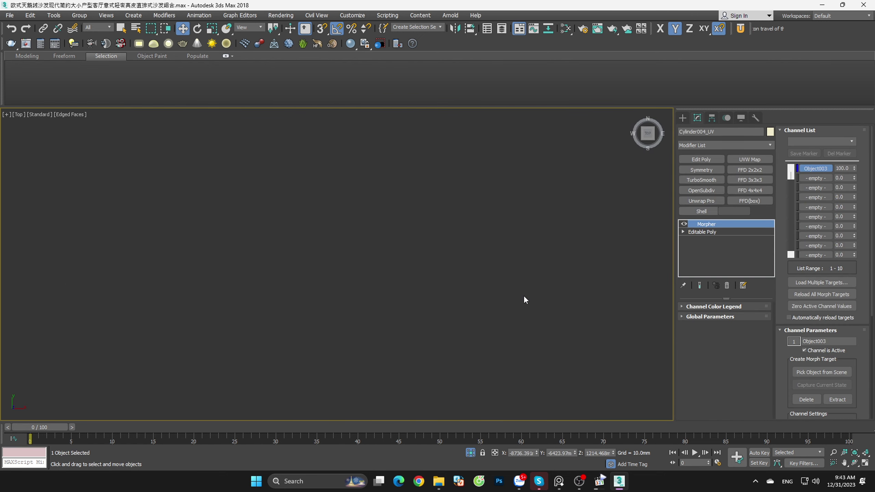
scroll(517, 303, "down", 5)
middle_click_drag(537, 302, 543, 332, "alt")
scroll(503, 304, "up", 3)
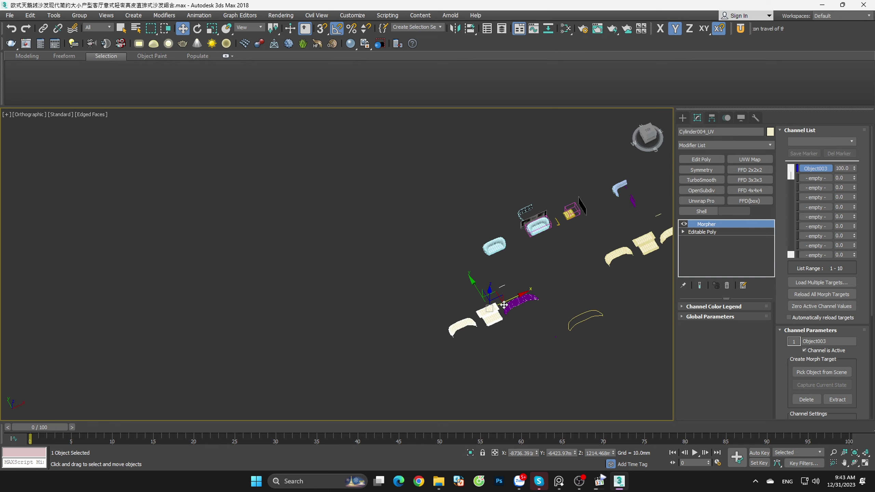
scroll(503, 304, "up", 3)
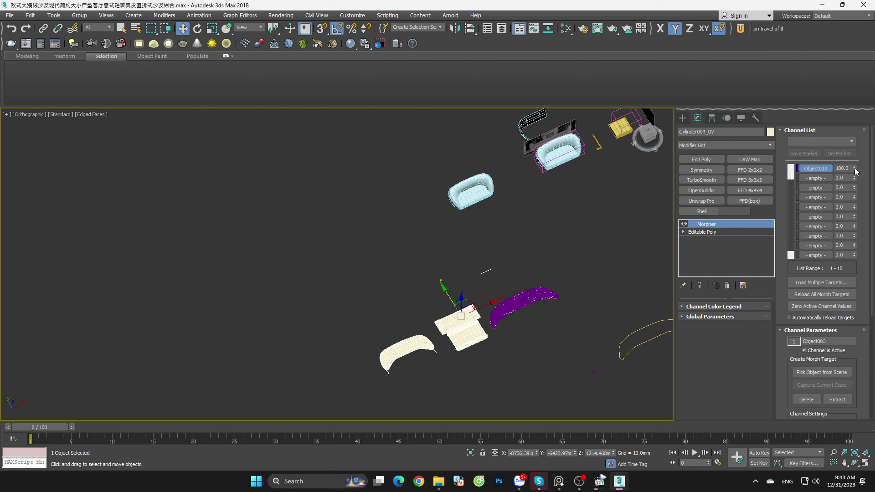
left_click_drag(856, 171, 854, 228)
middle_click_drag(523, 303, 565, 288, "alt")
scroll(565, 288, "up", 5)
scroll(535, 378, "up", 3)
Step: Select Plane1098 and Collapse All on its Skin Wrap, confirming the warning
left_click(535, 377)
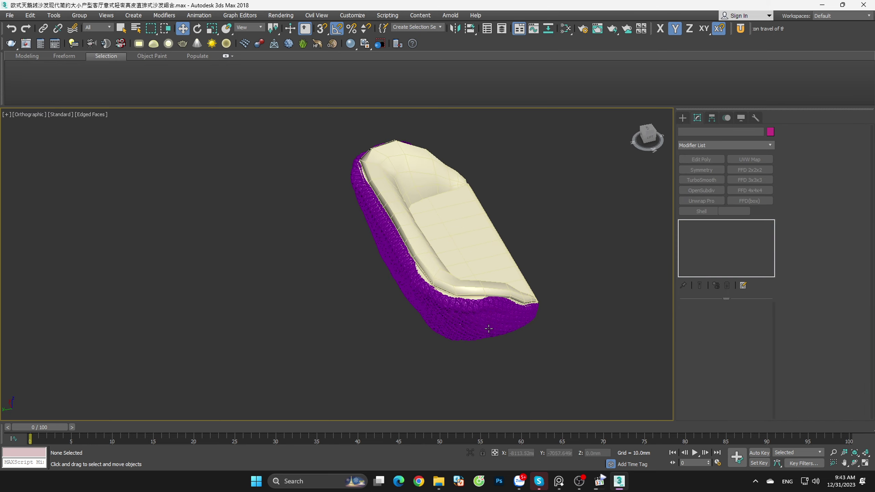
left_click(488, 329)
scroll(455, 293, "up", 3)
right_click(699, 226)
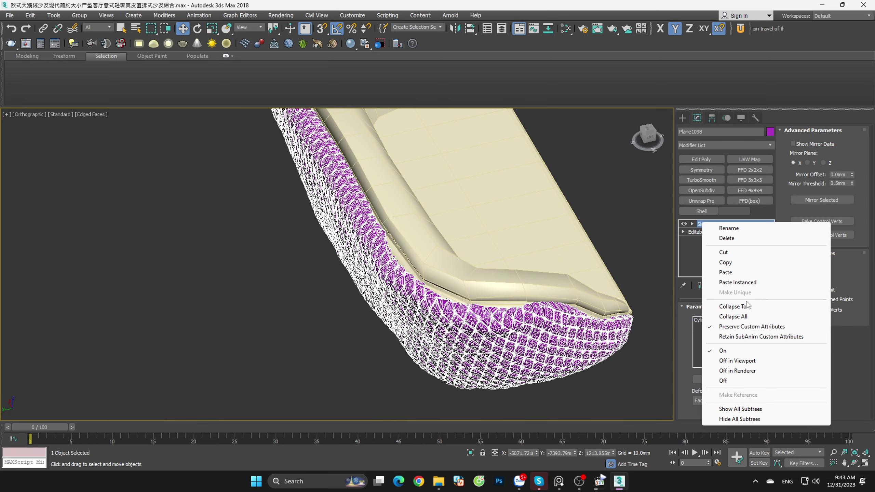
left_click(723, 317)
left_click(492, 264)
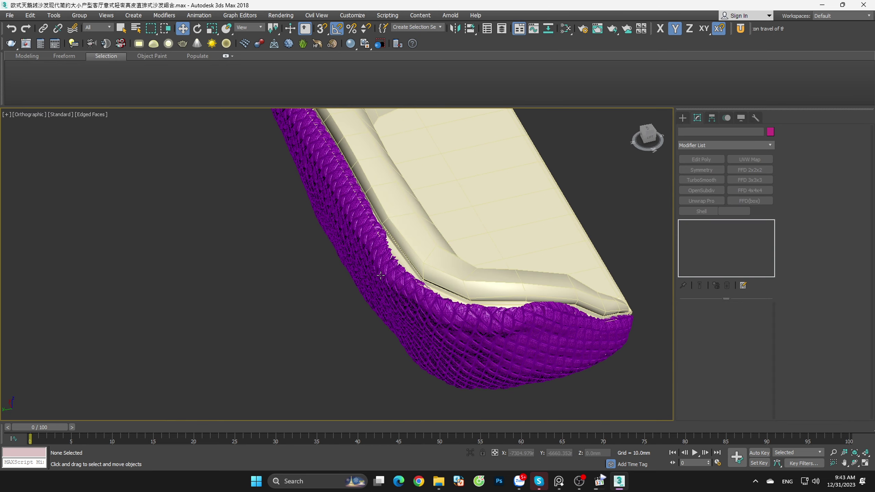
Step: Orbit to a side view with wireframe edges shown to inspect the collapsed sheet
scroll(413, 276, "down", 5)
scroll(504, 285, "down", 3)
mouse_move(432, 190)
middle_mouse_down("alt")
mouse_move(440, 285)
mouse_move(445, 279)
middle_mouse_up("alt")
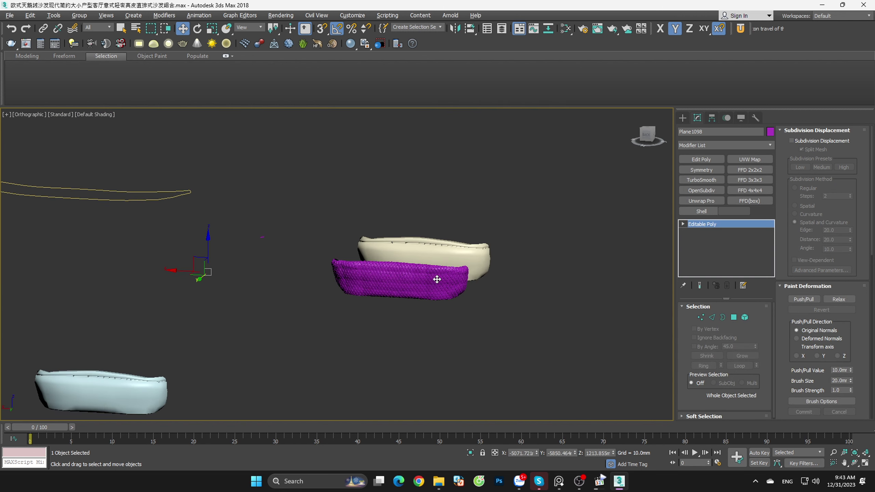
scroll(444, 278, "up", 5)
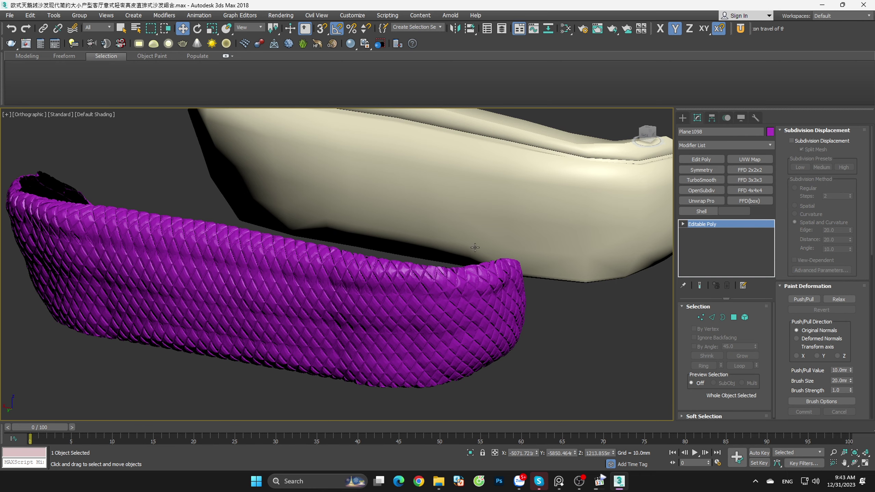
scroll(436, 284, "up", 3)
key("F4")
key("F4")
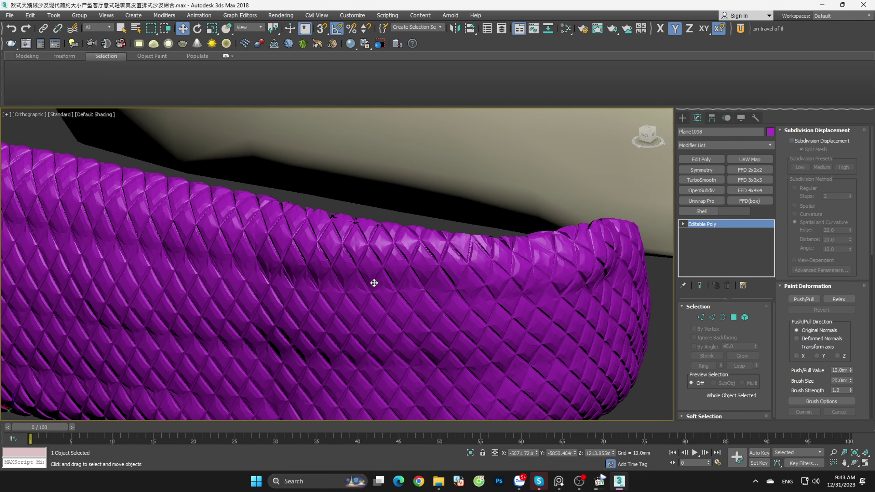
scroll(377, 285, "down", 5)
scroll(449, 289, "down", 2)
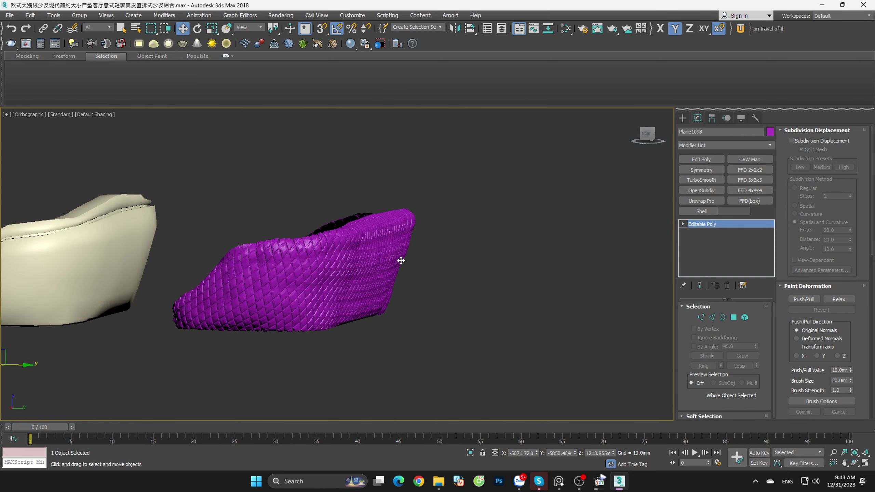
scroll(349, 247, "up", 4)
scroll(361, 246, "down", 3)
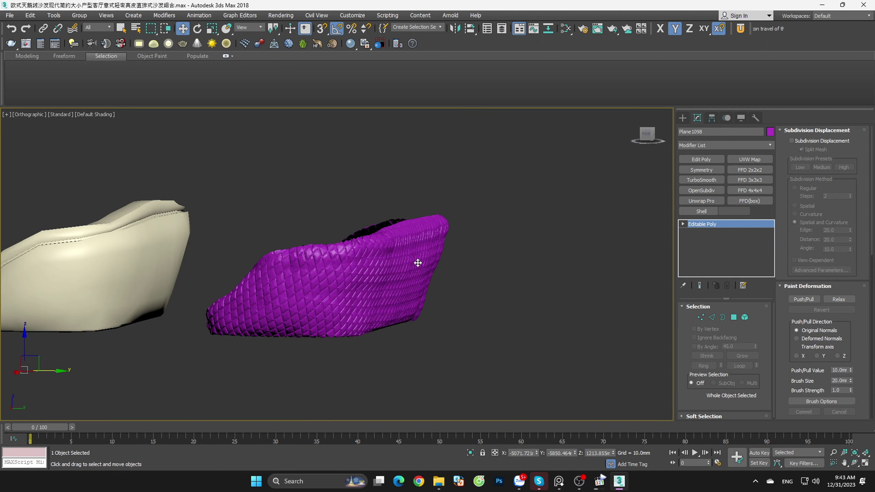
scroll(406, 273, "down", 2)
mouse_move(397, 282)
middle_mouse_down("alt")
mouse_move(320, 276)
mouse_move(380, 266)
middle_mouse_up("alt")
scroll(380, 266, "up", 4)
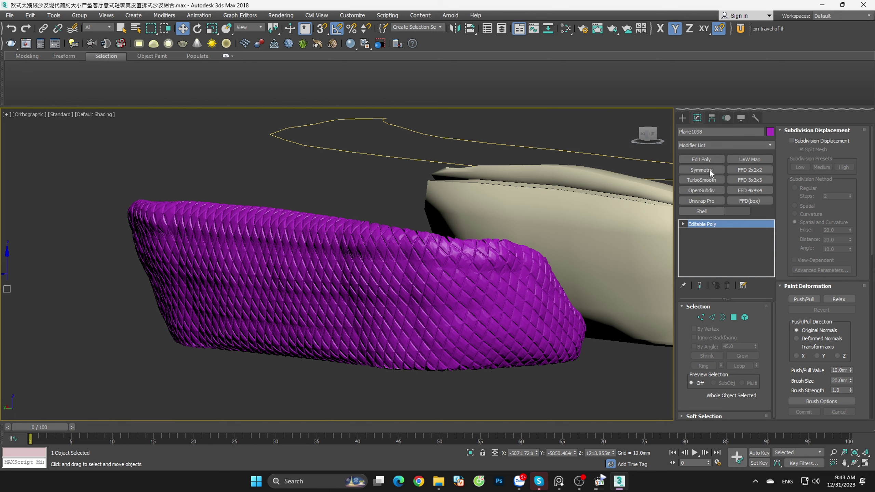
Step: Add an OpenSubdiv modifier at 1 iteration to Plane1098 and orbit to inspect it
left_click(707, 190)
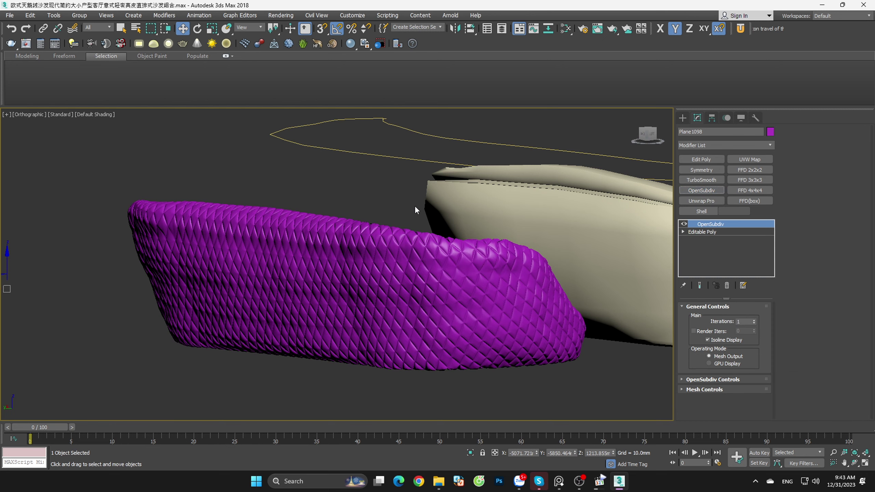
mouse_move(426, 264)
middle_mouse_down("alt")
mouse_move(463, 278)
mouse_move(523, 279)
mouse_move(433, 287)
middle_mouse_up("alt")
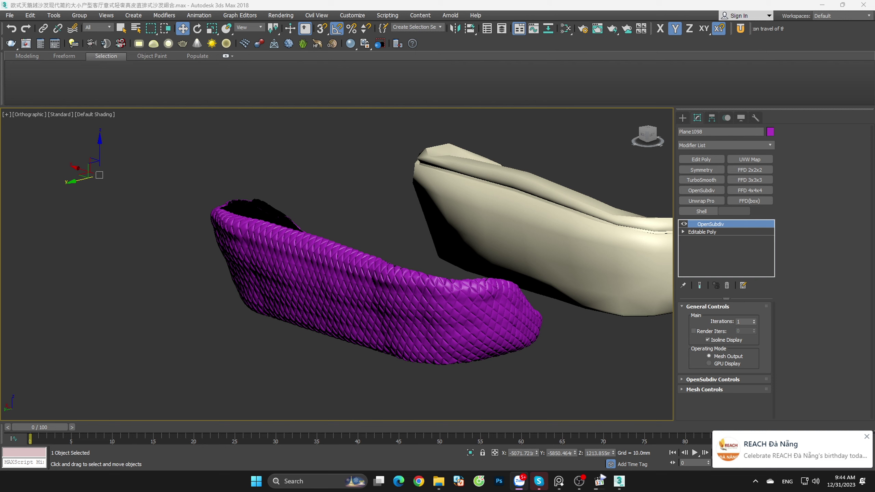
mouse_move(468, 285)
middle_mouse_down("alt")
mouse_move(427, 293)
mouse_move(504, 293)
mouse_move(543, 309)
mouse_move(535, 316)
middle_mouse_up("alt")
scroll(462, 336, "up", 5)
scroll(464, 327, "up", 3)
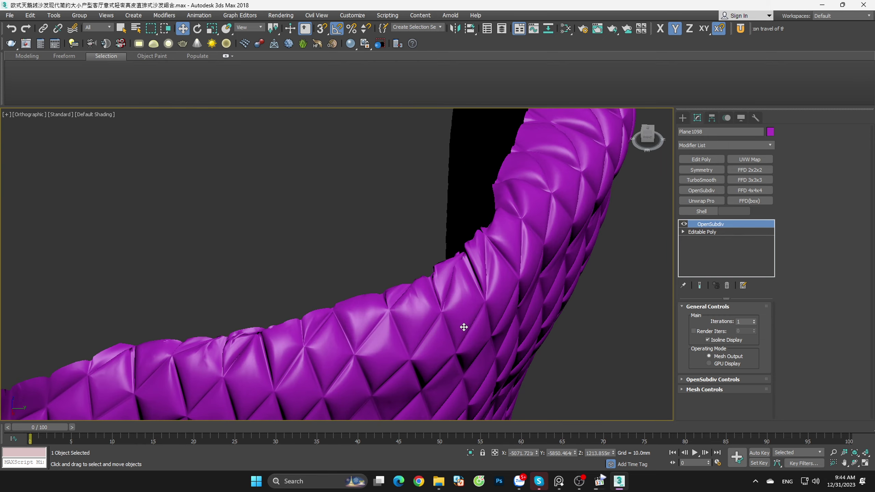
scroll(464, 319, "down", 5)
scroll(469, 312, "down", 4)
Step: Orbit to a back view, select Cylinder004_UV and show wireframe edges
mouse_move(474, 319)
middle_mouse_down("alt")
mouse_move(463, 263)
mouse_move(361, 298)
mouse_move(508, 289)
middle_mouse_up("alt")
scroll(508, 289, "up", 4)
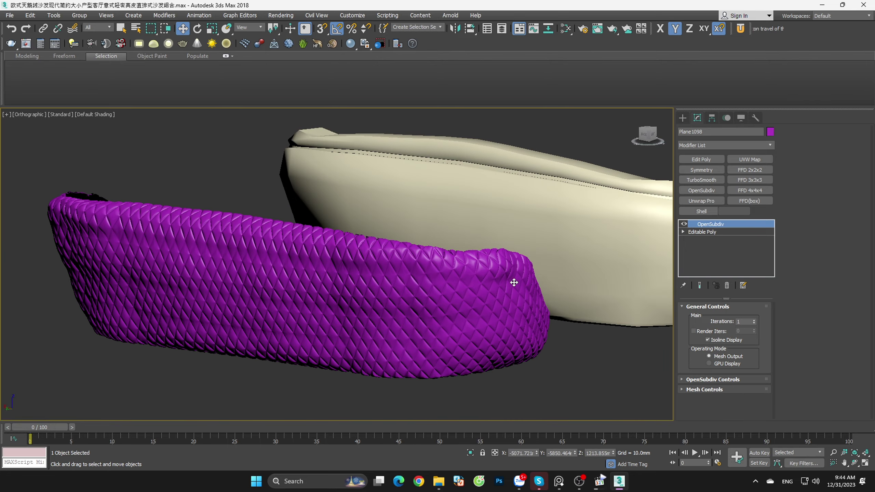
left_click(580, 237)
key("F4")
scroll(579, 237, "down", 3)
Step: Add TurboSmooth to the cream sofa and inspect the smoothed result with edged faces toggled
middle_click_drag(579, 237, 660, 231, "alt")
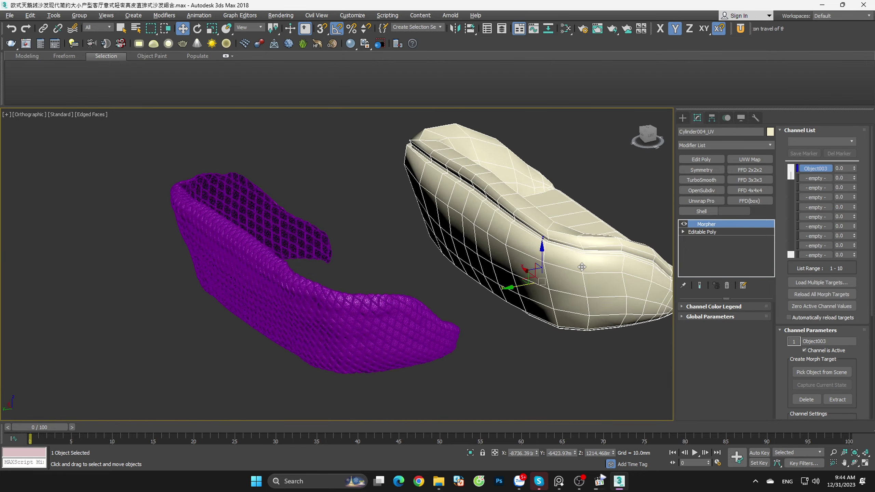
left_click(711, 181)
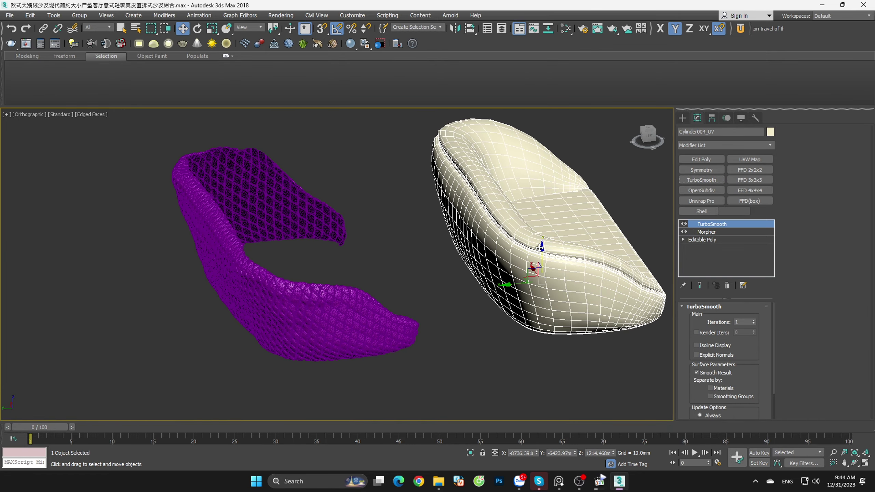
middle_click_drag(510, 262, 561, 258, "alt")
key("F4")
scroll(576, 247, "up", 3)
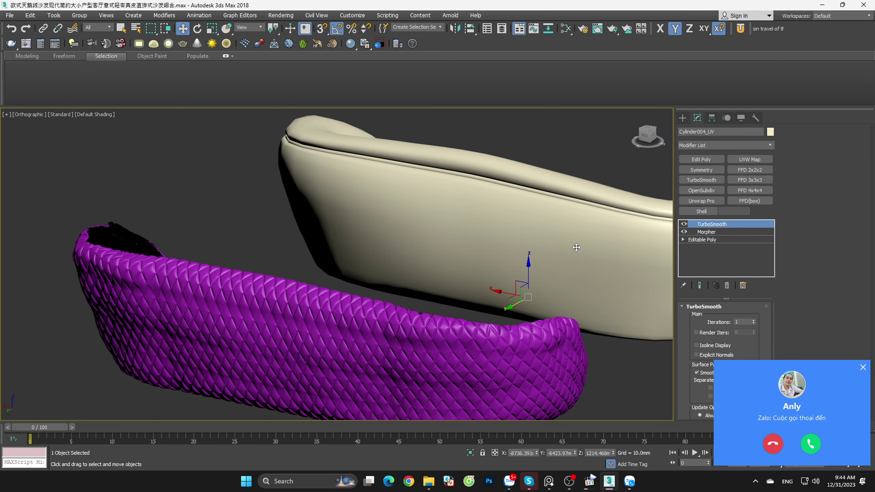
key("F4")
scroll(520, 259, "down", 3)
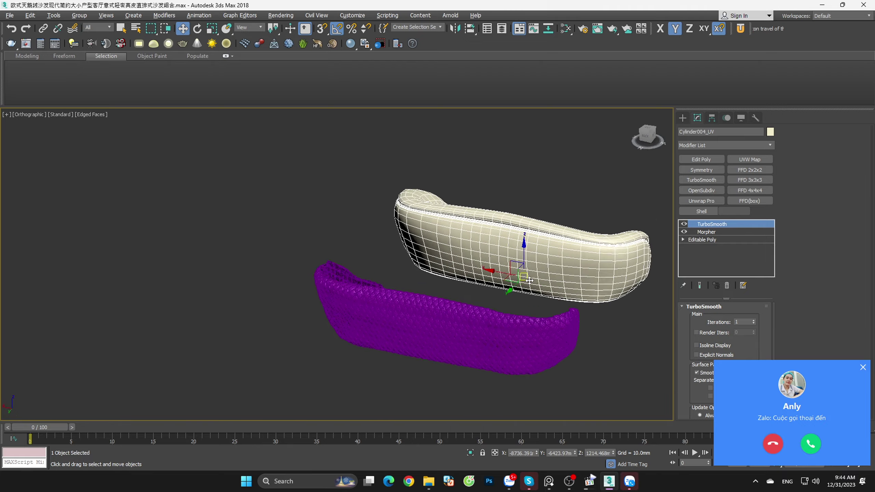
Step: Clear the selection and select the purple diamond-pattern sheet
mouse_move(520, 260)
middle_mouse_down("alt")
mouse_move(481, 297)
mouse_move(392, 272)
middle_mouse_up("alt")
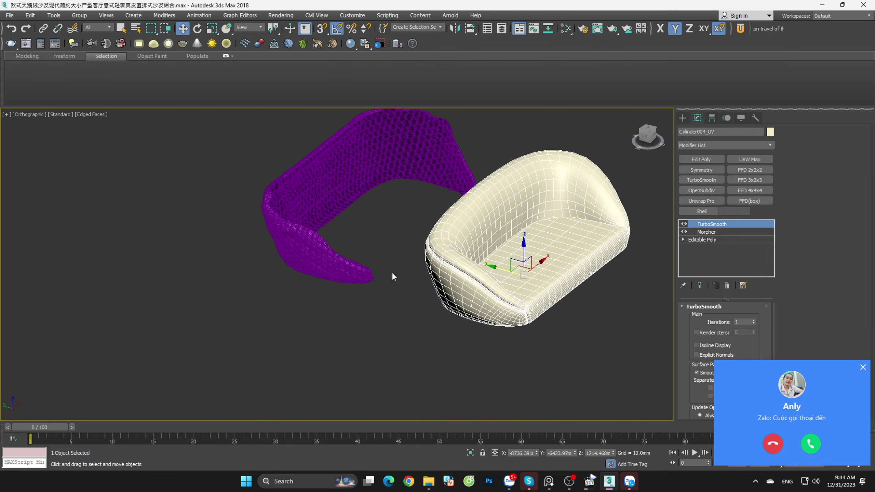
left_click(347, 254)
scroll(347, 254, "up", 5)
scroll(327, 252, "up", 3)
left_click(327, 252)
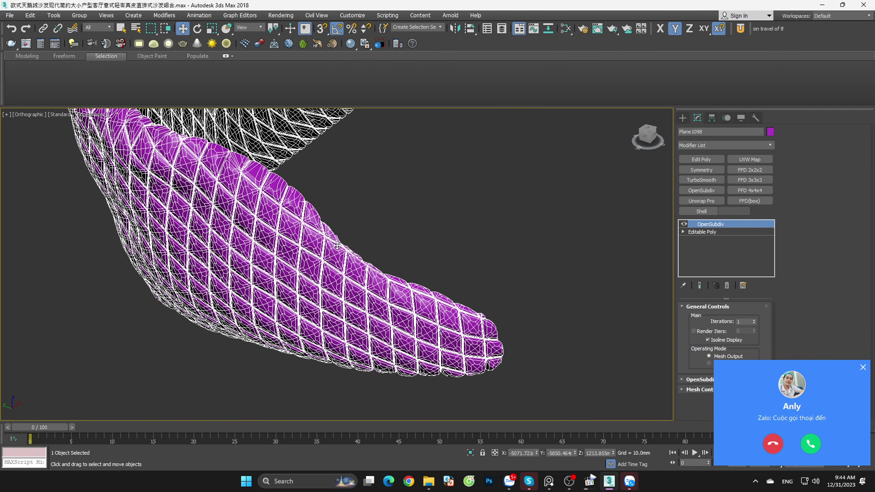
scroll(348, 240, "down", 5)
scroll(424, 293, "down", 2)
Step: Orbit to a low side view of the purple sheet and sofa
middle_click_drag(423, 293, 468, 255, "alt")
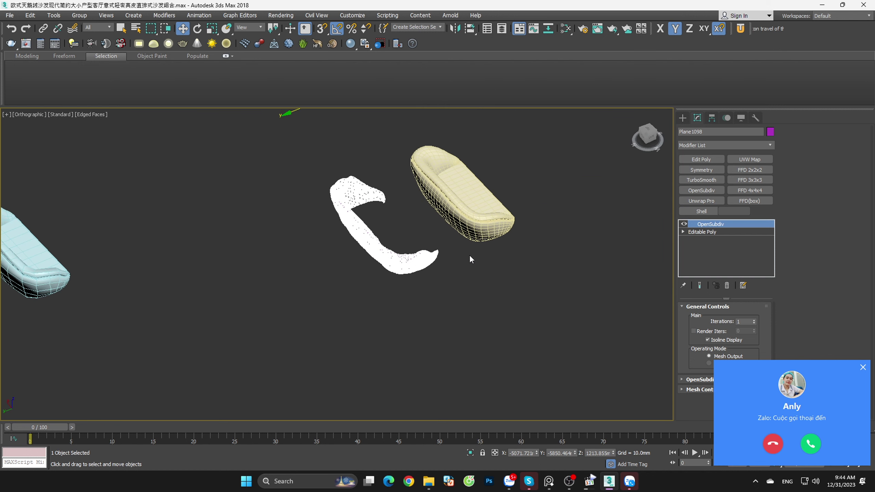
scroll(423, 249, "up", 5)
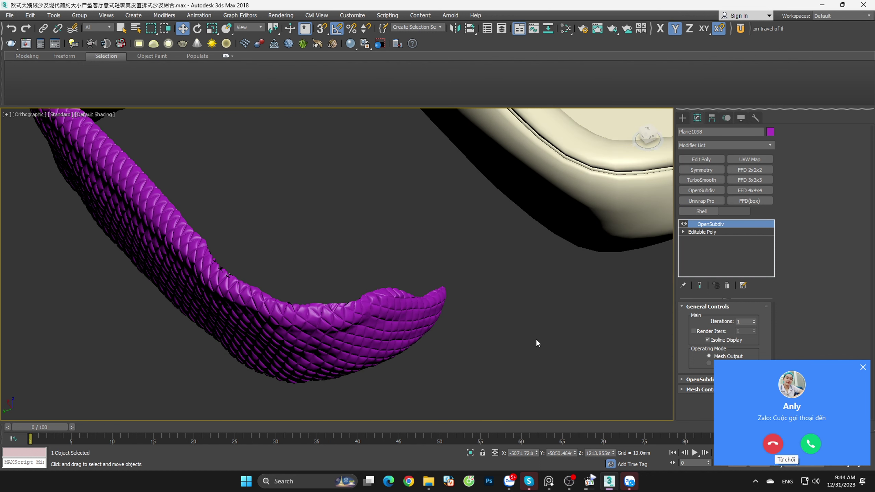
scroll(480, 313, "down", 5)
scroll(448, 312, "down", 3)
mouse_move(459, 319)
middle_mouse_down("alt")
mouse_move(491, 311)
mouse_move(425, 306)
middle_mouse_up("alt")
scroll(413, 314, "up", 5)
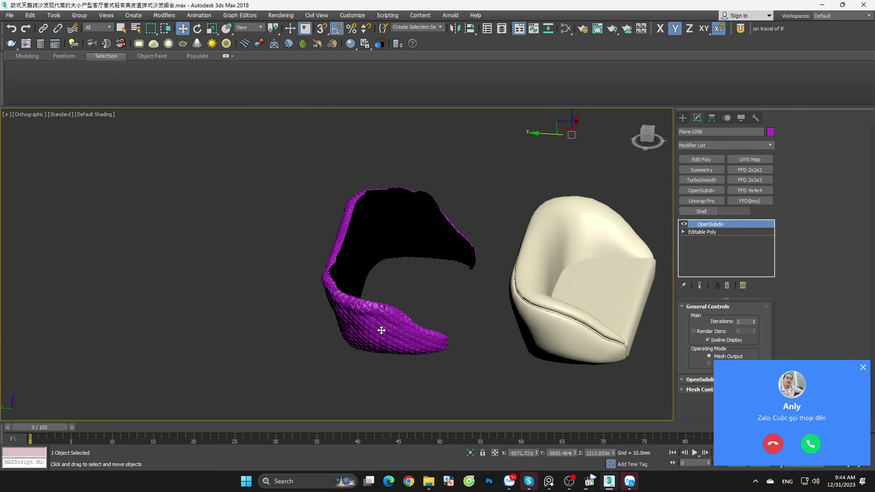
mouse_move(381, 328)
middle_mouse_down("alt")
mouse_move(464, 280)
mouse_move(457, 261)
middle_mouse_up("alt")
scroll(457, 261, "up", 3)
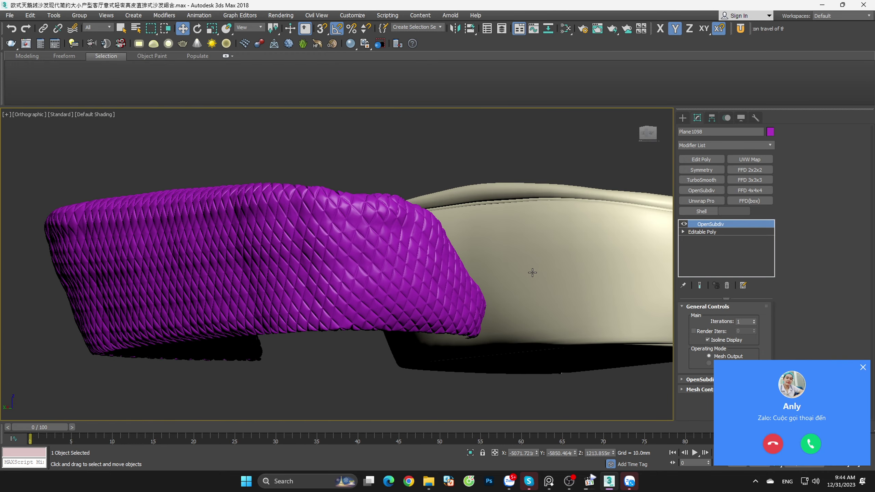
Step: Turn off Edged Faces so the purple sheet shows plain shading beside the sofa
key("F4")
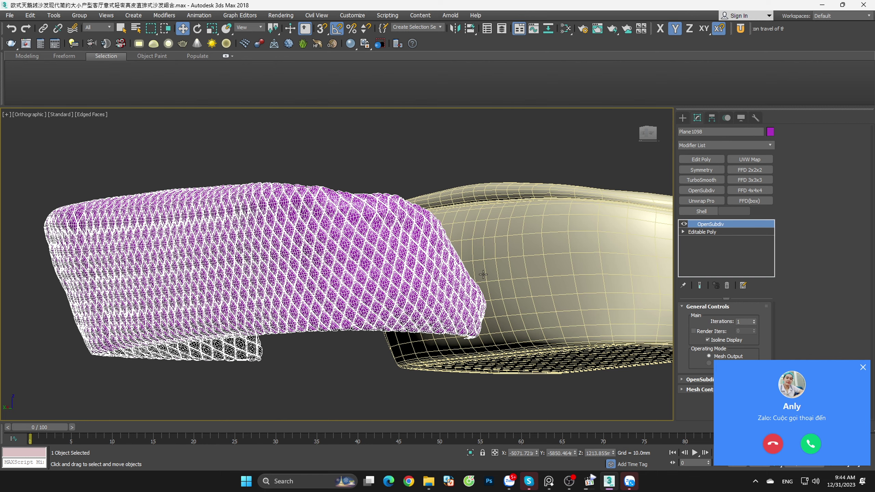
middle_click_drag(483, 274, 434, 267, "alt")
scroll(422, 265, "up", 5)
key("F4")
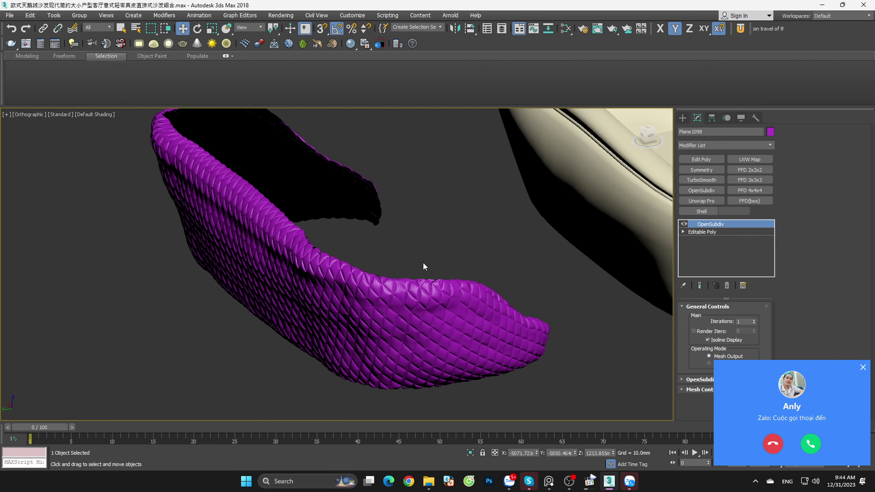
scroll(423, 263, "down", 5)
mouse_move(453, 232)
middle_mouse_down("alt")
mouse_move(533, 276)
mouse_move(468, 287)
mouse_move(478, 250)
middle_mouse_up("alt")
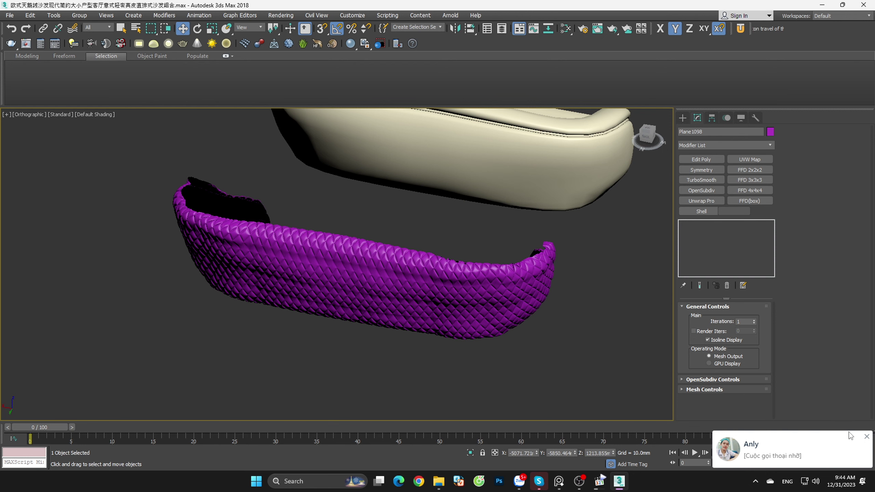
Step: Delete the OpenSubdiv modifier from the purple sheet and hide the sheet
left_click(867, 438)
scroll(544, 309, "up", 3)
left_click(333, 228)
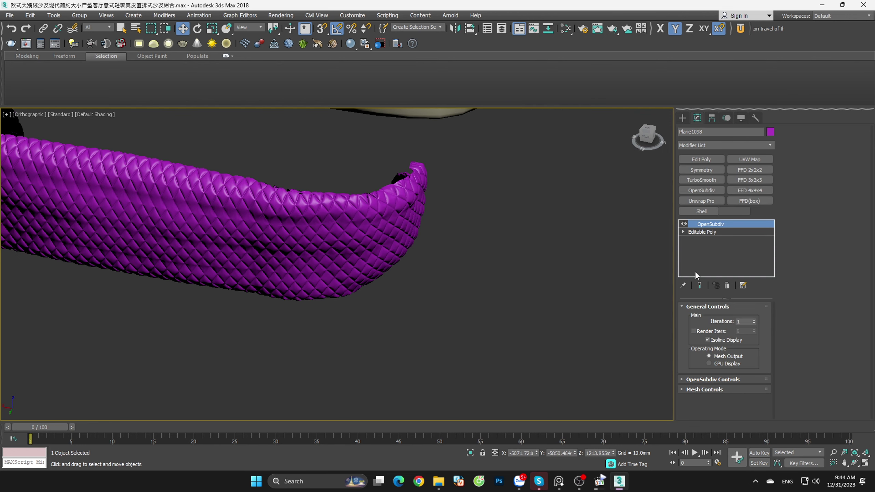
left_click(727, 285)
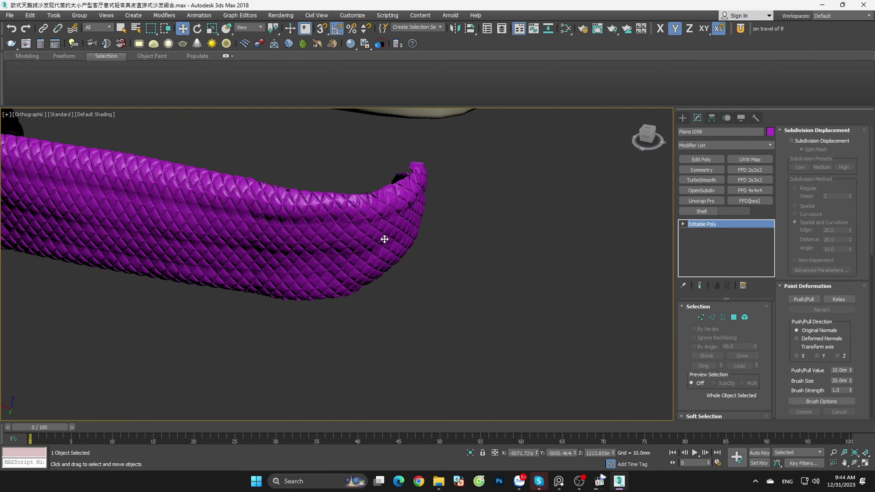
key("Delete")
scroll(384, 239, "down", 3)
key("F4")
Step: Select the cream sofa, inspect its seat, and delete its TurboSmooth modifier
left_click(441, 197)
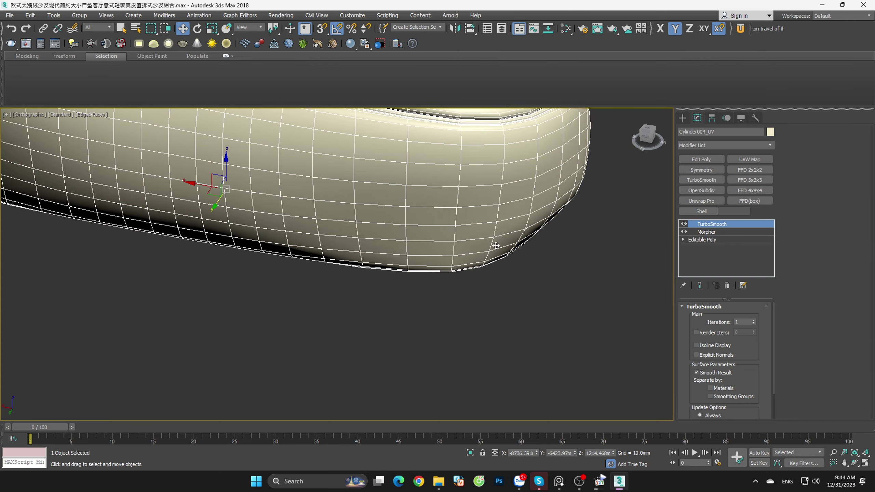
scroll(503, 289, "down", 4)
mouse_move(502, 289)
middle_mouse_down("alt")
mouse_move(448, 244)
mouse_move(412, 286)
middle_mouse_up("alt")
scroll(448, 243, "up", 5)
scroll(448, 244, "down", 5)
mouse_move(429, 256)
middle_mouse_down("alt")
mouse_move(385, 270)
mouse_move(381, 254)
mouse_move(455, 235)
middle_mouse_up("alt")
scroll(377, 241, "up", 3)
key("F4")
scroll(382, 254, "down", 2)
left_click(727, 286)
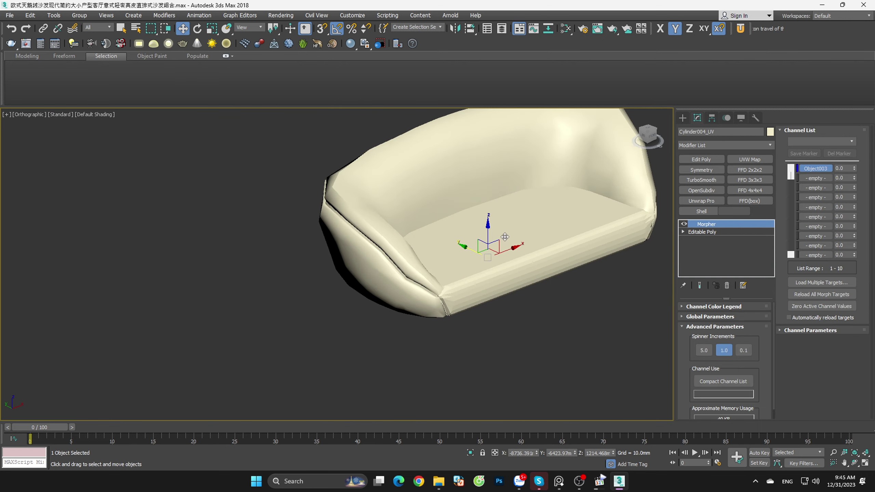
Step: Replace the sofa's Morpher with TurboSmooth and an Unwrap UVW modifier
key("F4")
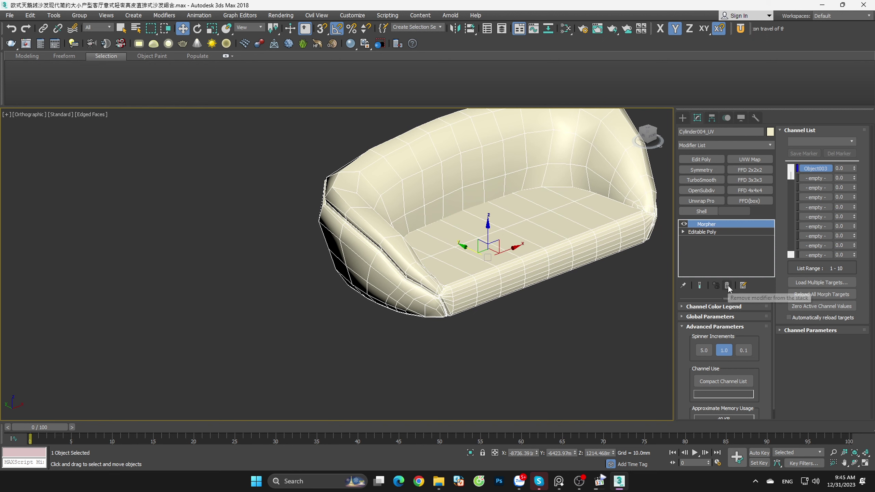
left_click(727, 285)
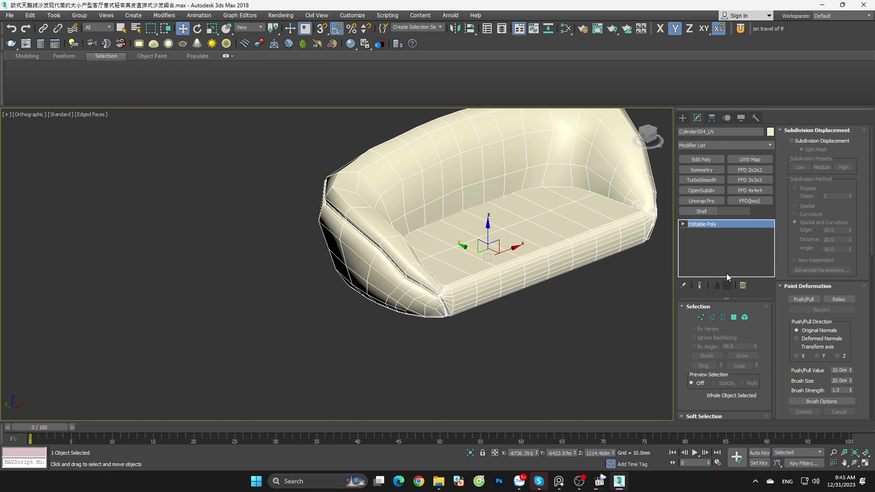
left_click(714, 182)
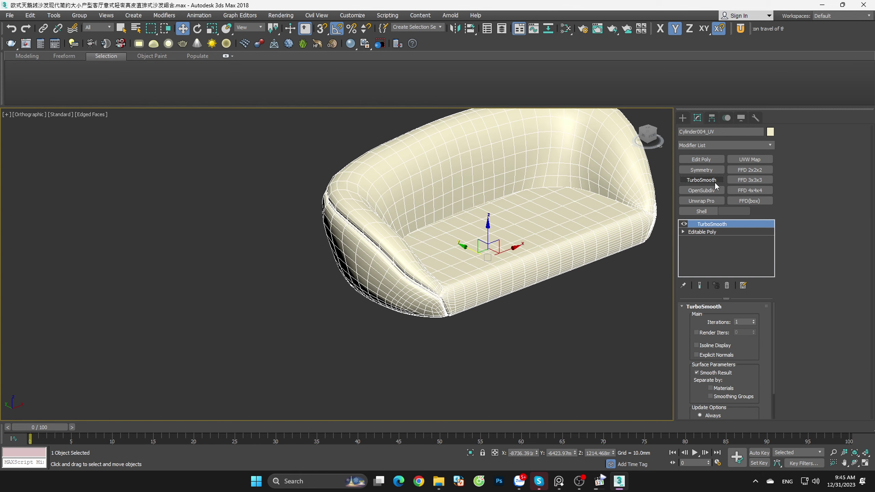
left_click(701, 200)
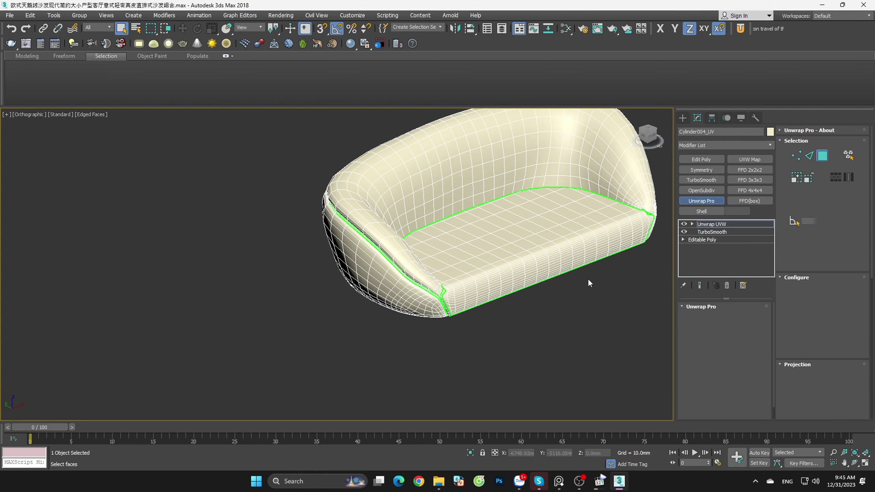
Step: Orbit around the sofa to inspect the green seat seams at the corner
mouse_move(588, 279)
middle_mouse_down("alt")
mouse_move(539, 307)
mouse_move(492, 306)
middle_mouse_up("alt")
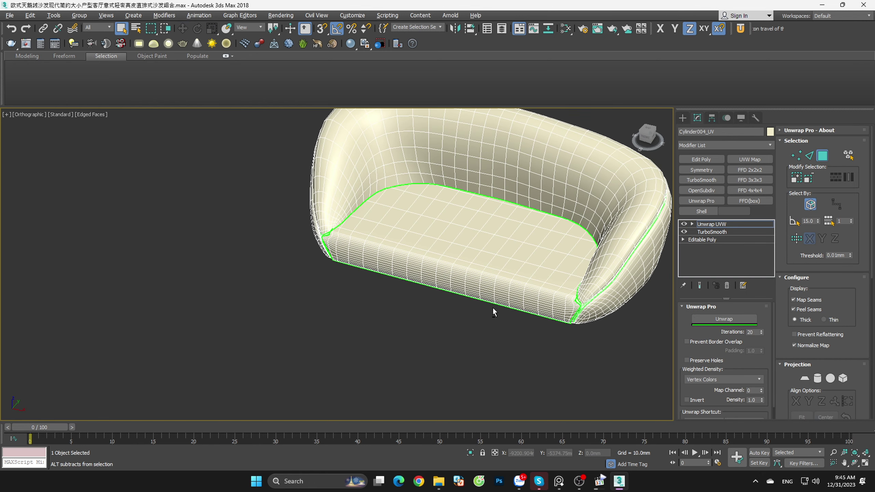
scroll(332, 248, "up", 5)
scroll(310, 224, "up", 5)
scroll(309, 225, "down", 1)
scroll(357, 225, "down", 3)
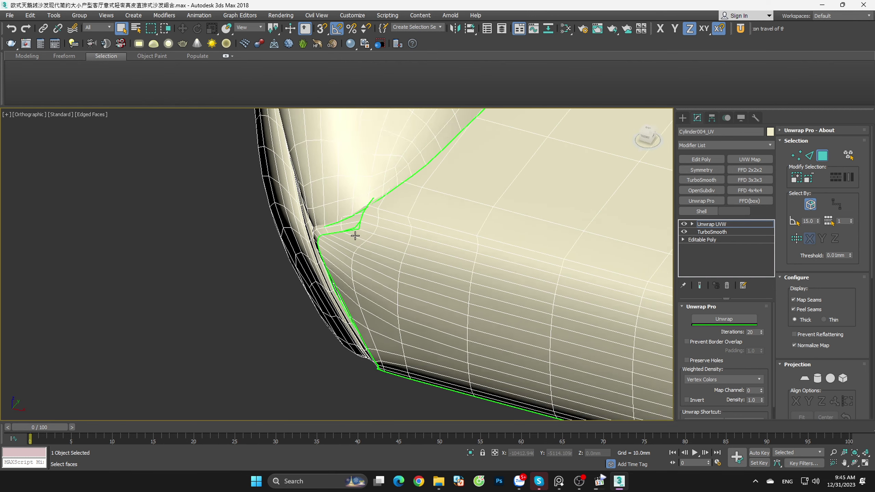
mouse_move(357, 225)
middle_mouse_down("alt")
mouse_move(377, 245)
mouse_move(492, 302)
middle_mouse_up("alt")
scroll(484, 311, "up", 5)
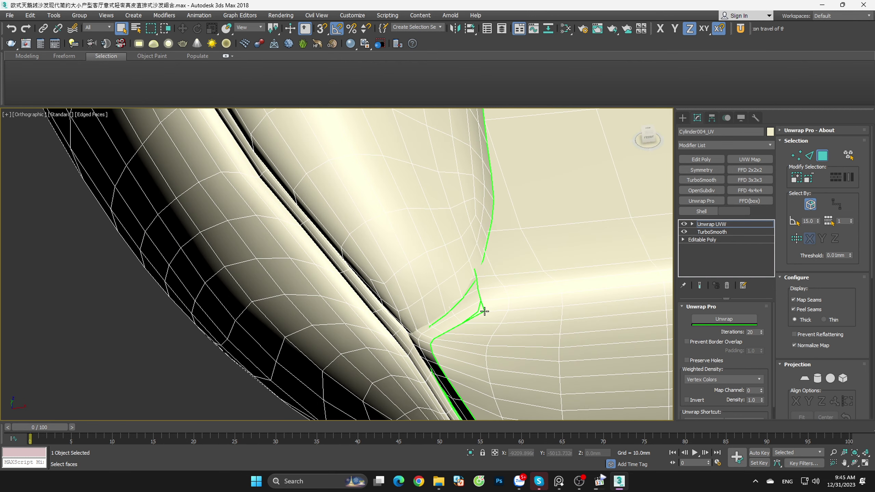
scroll(483, 309, "down", 3)
scroll(482, 308, "down", 3)
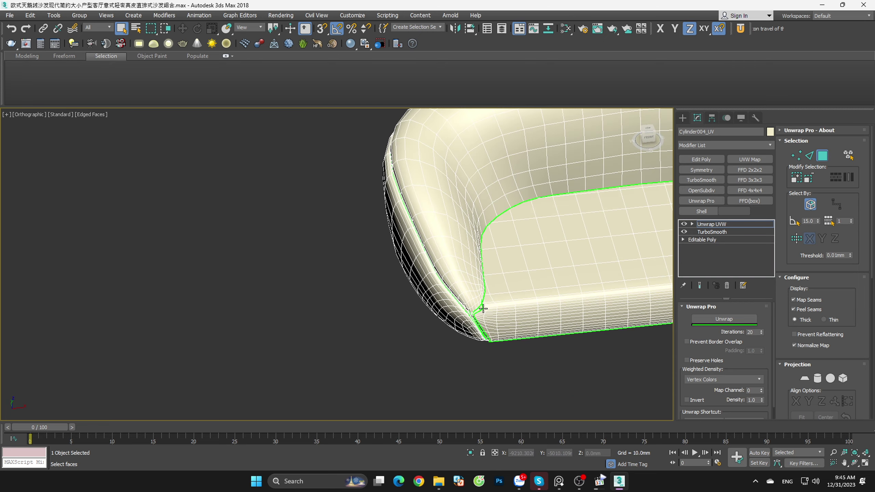
scroll(483, 309, "down", 5)
middle_click_drag(537, 308, 502, 309, "alt")
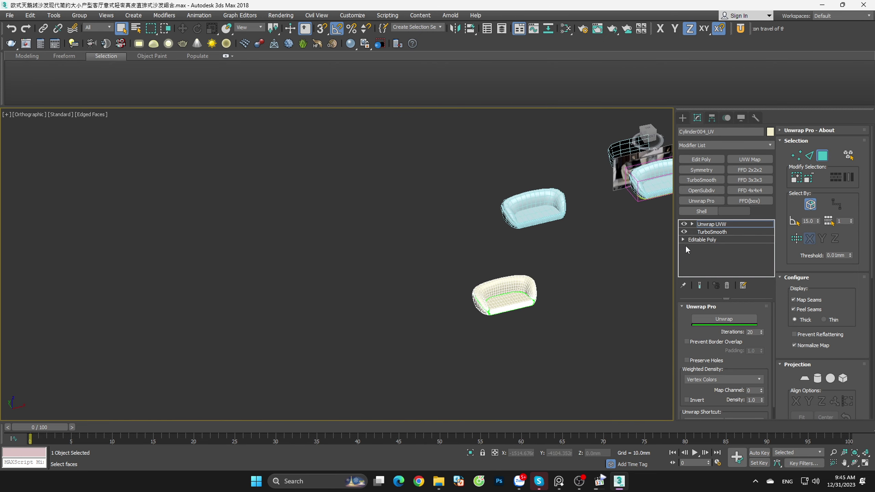
left_click(702, 224)
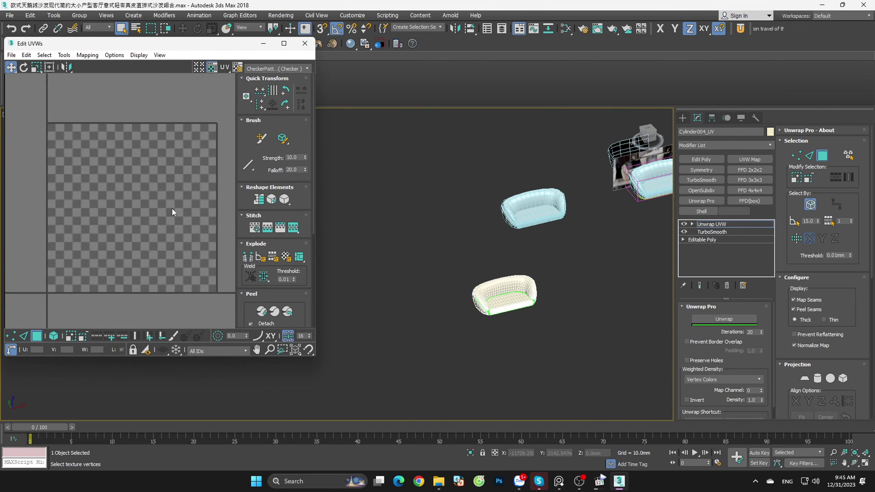
left_click(313, 49)
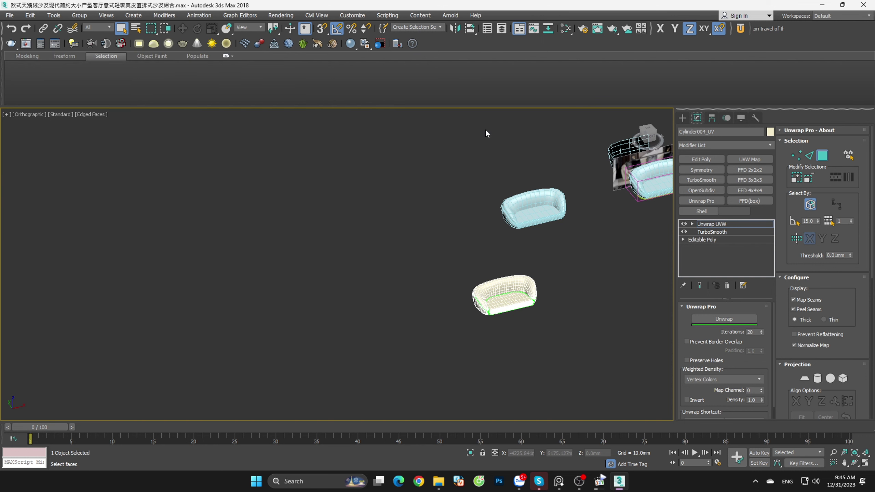
mouse_move(671, 159)
middle_mouse_down("alt")
mouse_move(565, 252)
mouse_move(548, 298)
middle_mouse_up("alt")
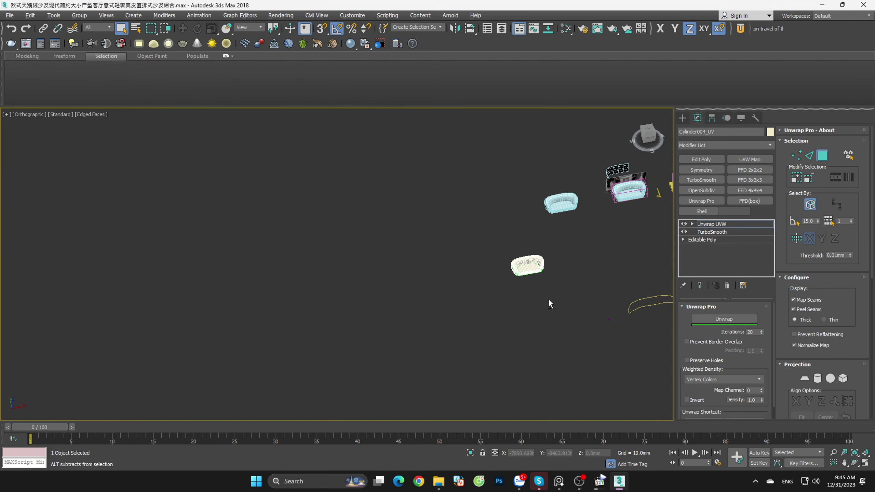
key("t")
key("z")
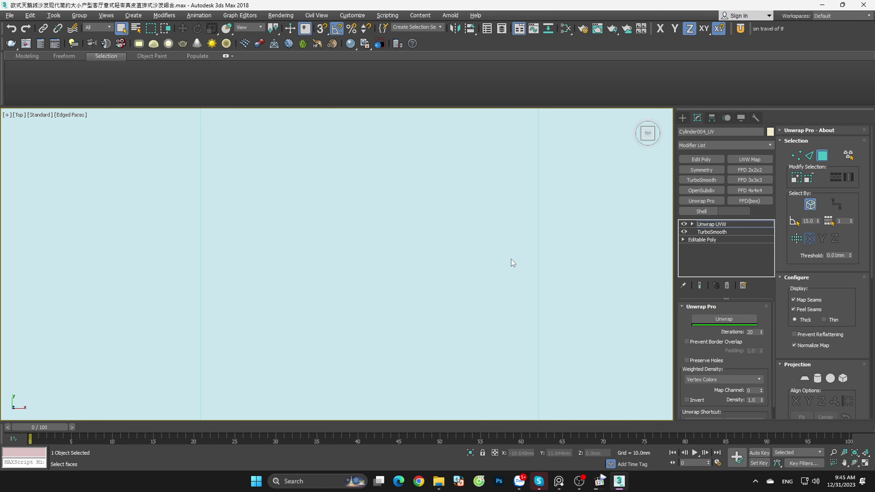
scroll(508, 259, "down", 5)
scroll(511, 260, "down", 3)
scroll(511, 259, "down", 5)
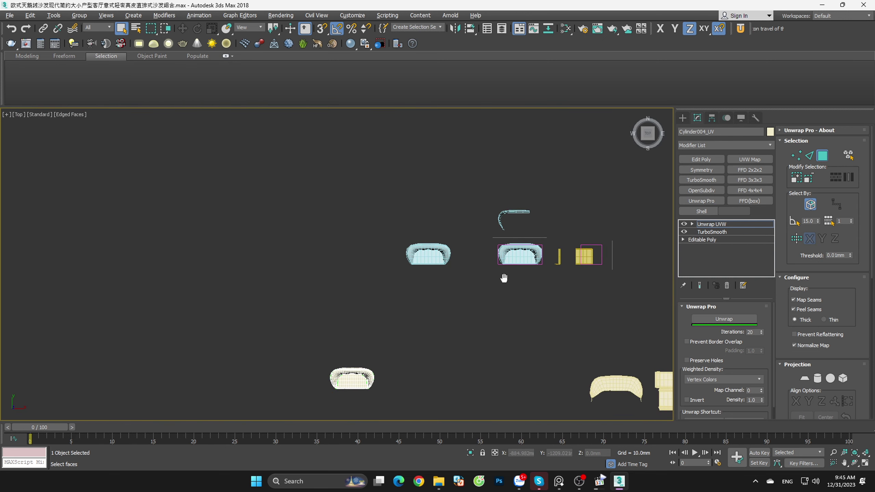
scroll(510, 293, "up", 4)
mouse_move(482, 319)
middle_mouse_down("alt")
mouse_move(514, 201)
mouse_move(390, 396)
middle_mouse_up("alt")
scroll(390, 395, "up", 2)
scroll(414, 373, "down", 4)
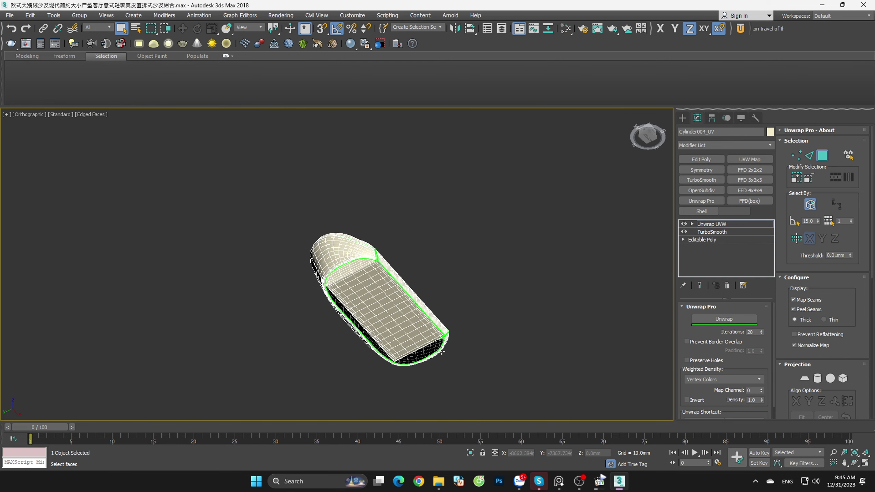
scroll(447, 353, "down", 2)
scroll(447, 353, "down", 2)
key("t")
scroll(483, 365, "up", 10)
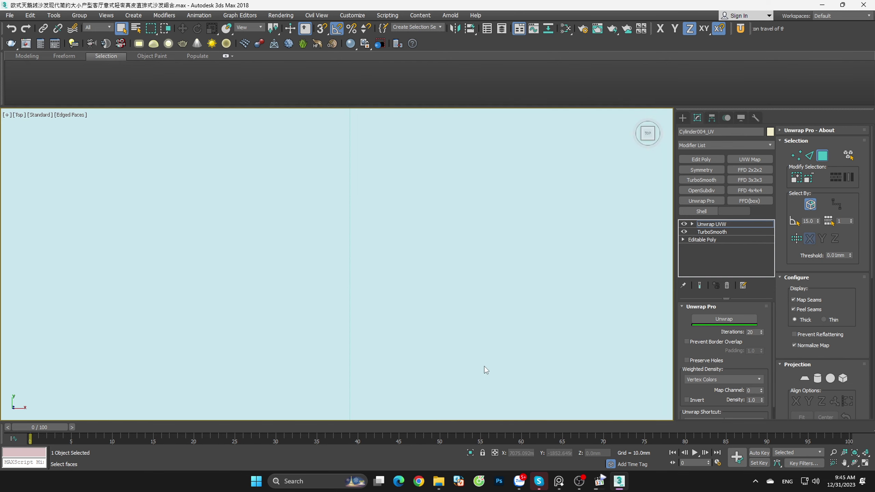
scroll(492, 341, "down", 5)
scroll(495, 347, "down", 3)
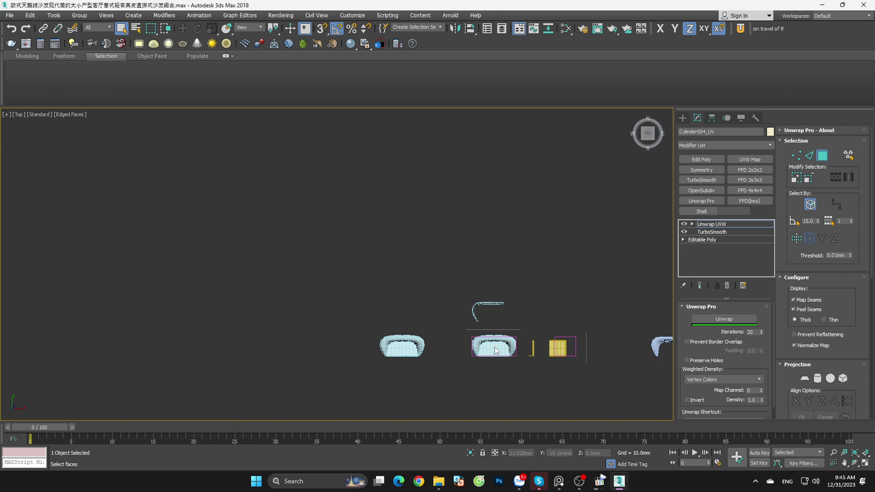
scroll(494, 347, "down", 2)
middle_click_drag(495, 361, 479, 302)
scroll(480, 306, "up", 5)
scroll(470, 310, "down", 3)
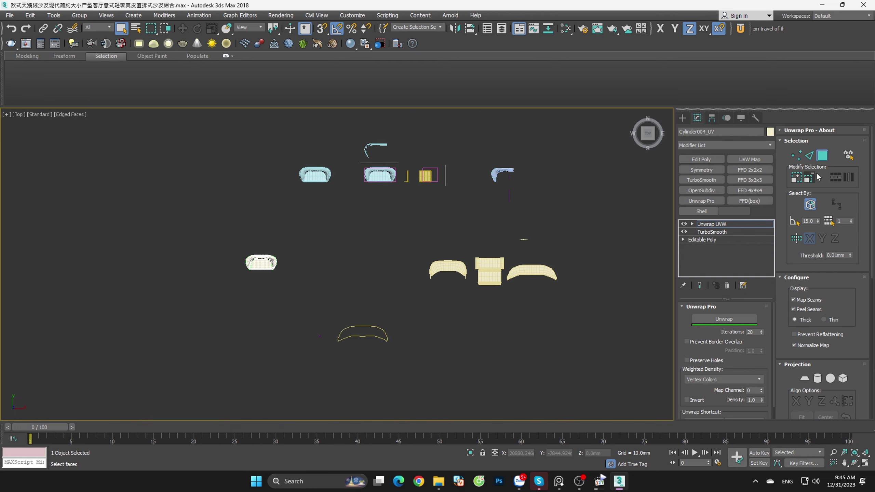
left_click_drag(564, 272, 436, 313)
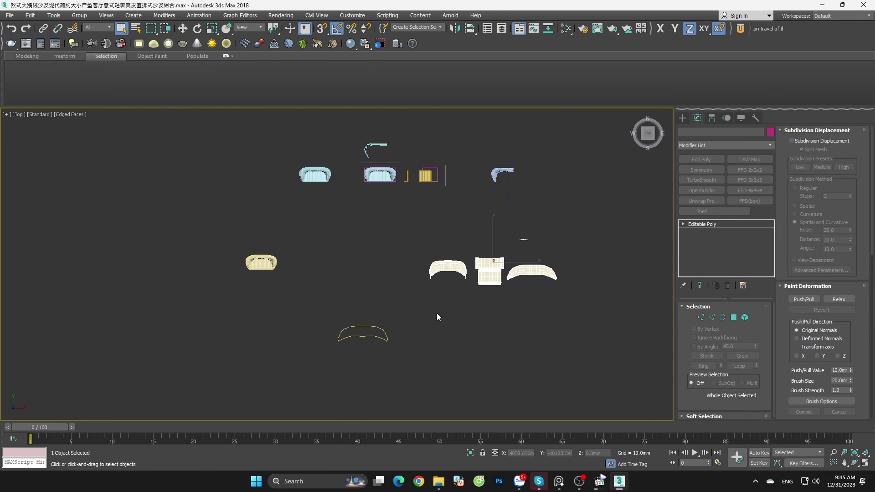
left_click(474, 320)
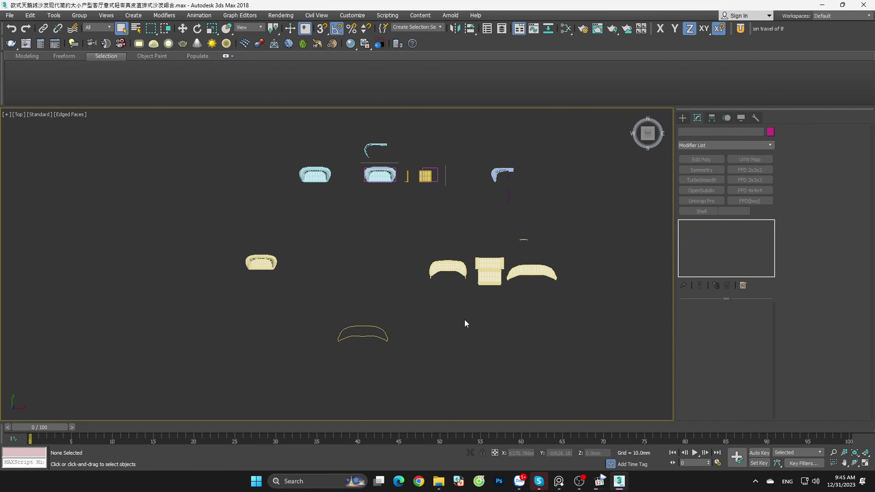
left_click(261, 264)
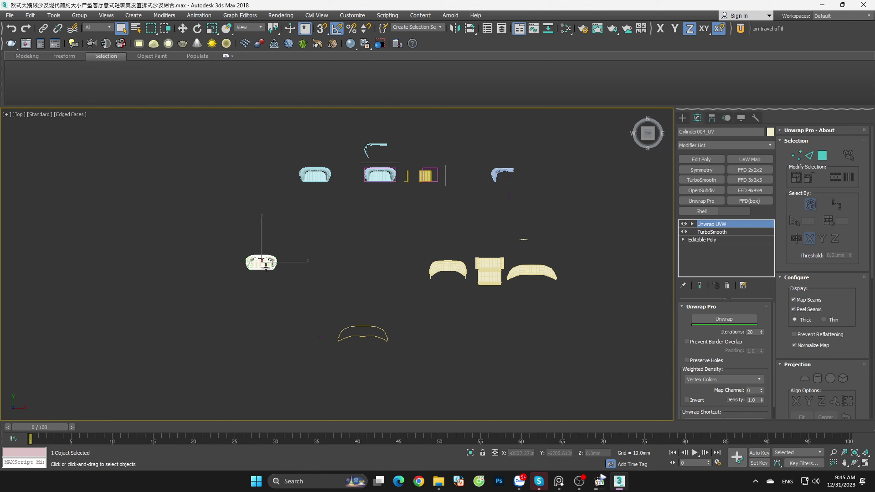
Step: Undo recent changes until the purple sheet is visible again
left_click(368, 300)
key("ctrl+z")
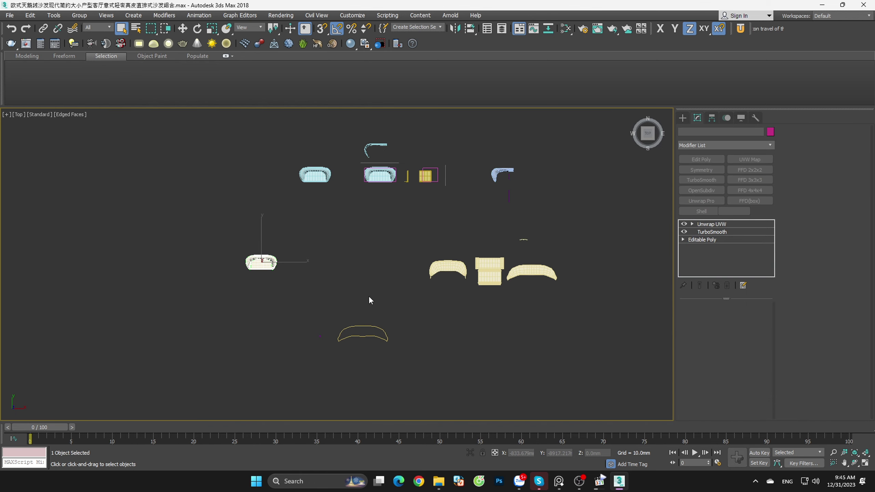
key("ctrl+z")
key("ctrl+z")
key("ctrl+z")
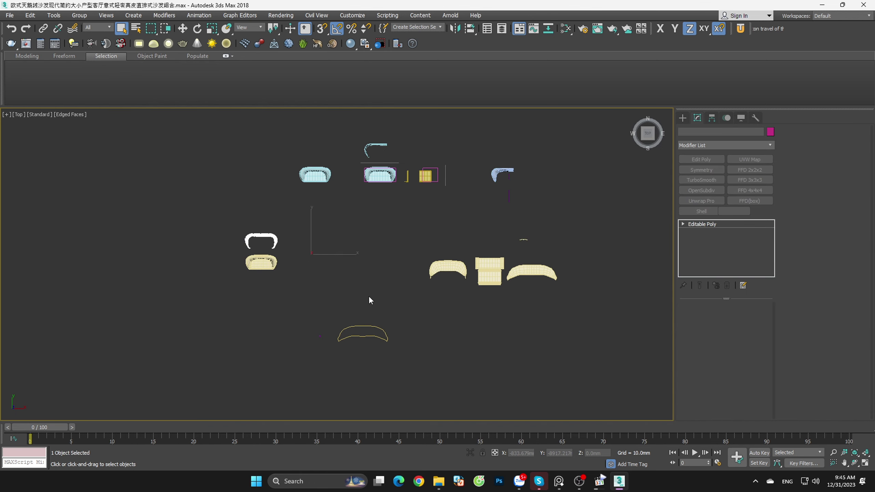
key("ctrl+z")
left_click(366, 295)
key("ctrl+z")
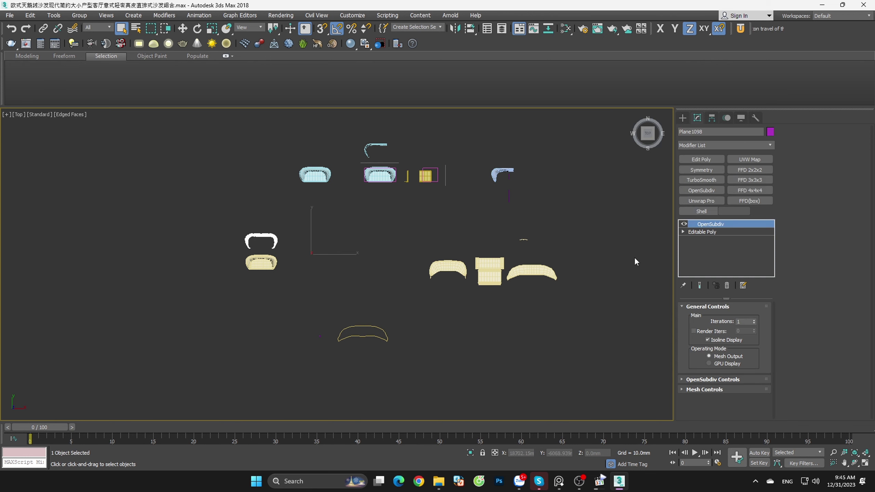
Step: Undo further to restore the sofa's earlier Morpher-over-Editable Poly stack
middle_click_drag(454, 259, 345, 212, "alt")
left_click(376, 251)
scroll(302, 186, "up", 5)
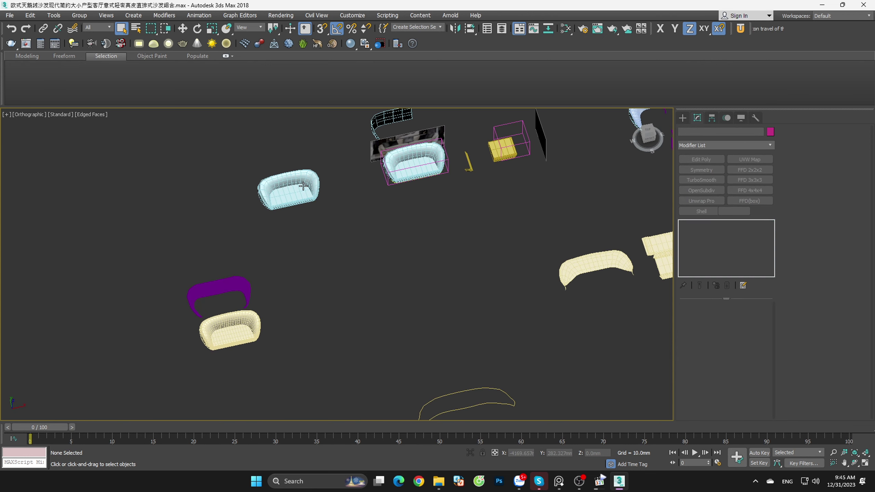
key("ctrl+z")
key("ctrl+z")
key("ctrl+z")
key("ctrl+z")
key("ctrl+z")
key("ctrl+z")
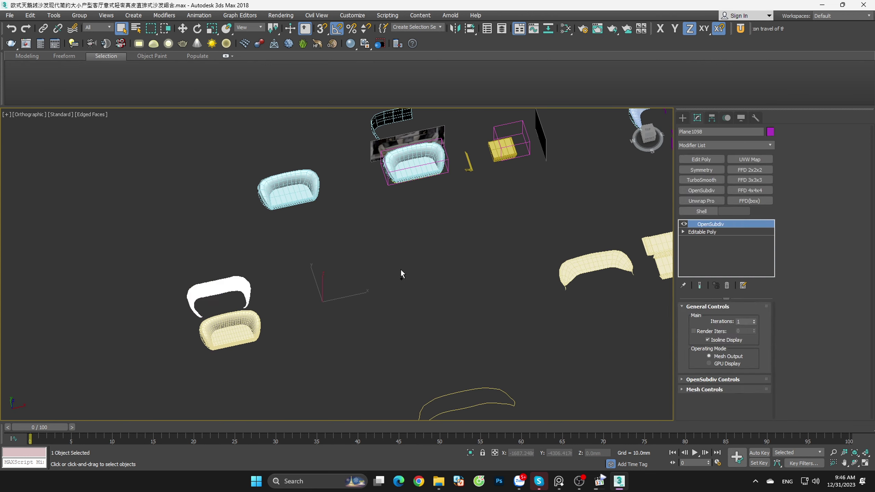
key("ctrl+z")
key("ctrl+z")
key("ctrl+z")
middle_click_drag(420, 287, 420, 241)
key("ctrl+z")
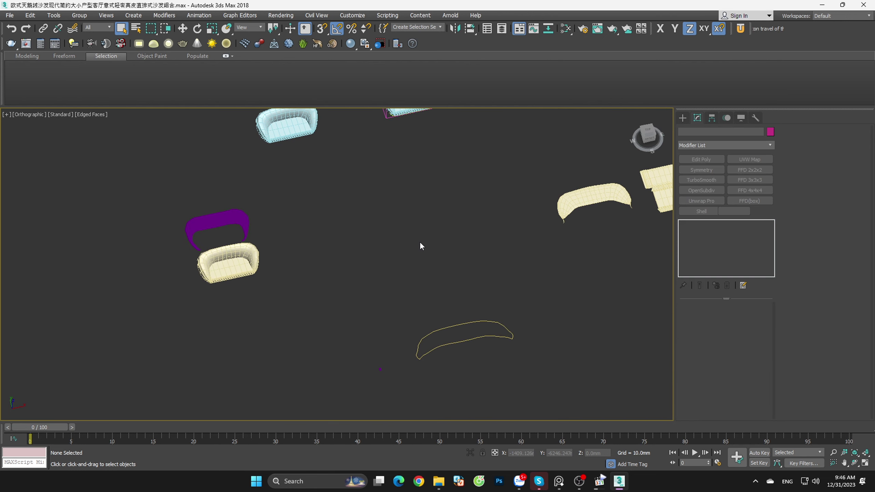
Step: Set the sofa piece's Object003 morph channel to 100 to flatten it
left_click(247, 251)
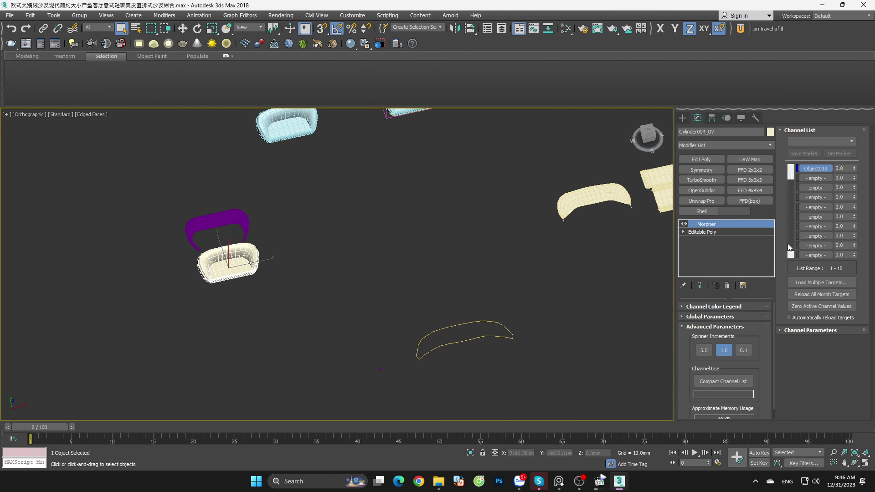
left_click_drag(854, 168, 852, 67)
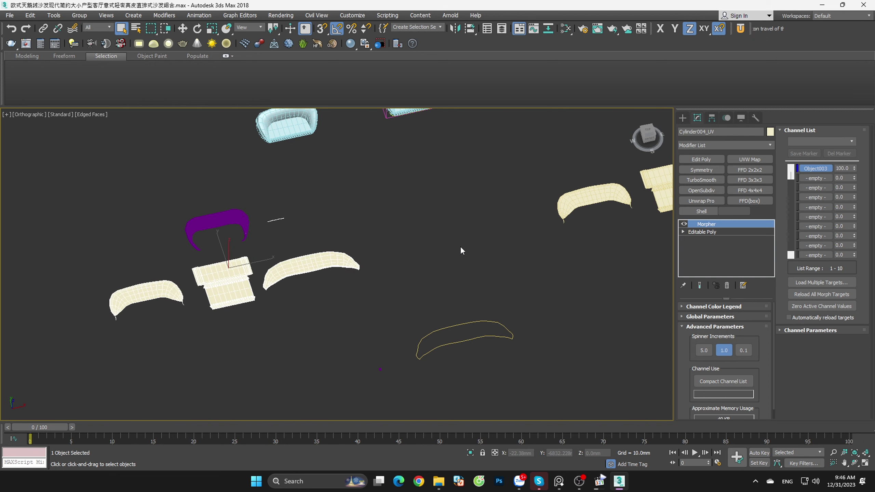
key("ctrl+z")
key("ctrl+z")
key("ctrl+y")
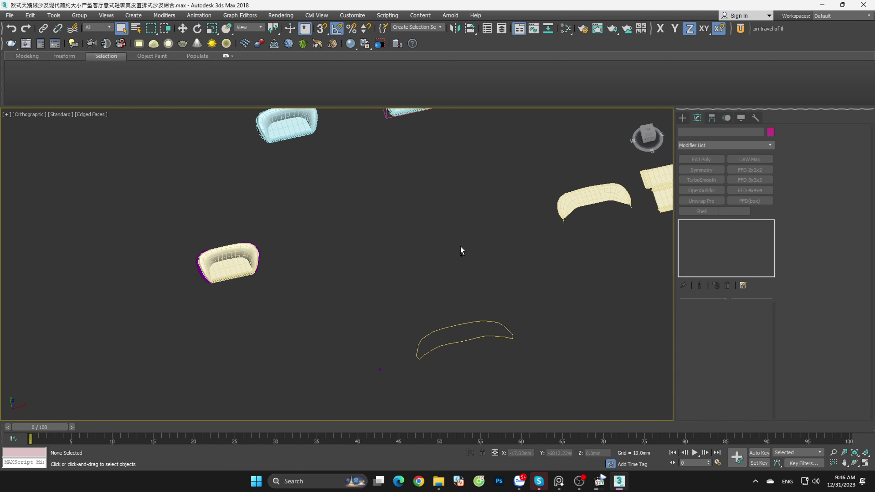
key("ctrl+y")
key("ctrl+y")
key("ctrl+y")
key("ctrl+z")
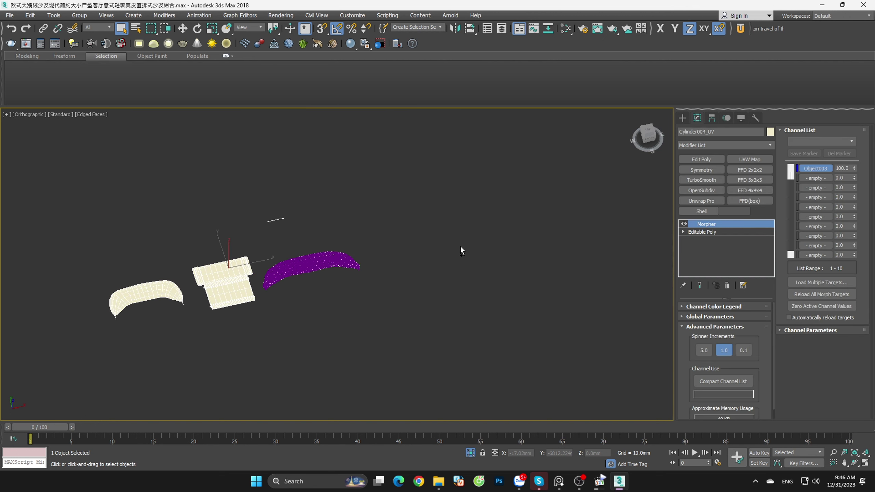
key("ctrl+z")
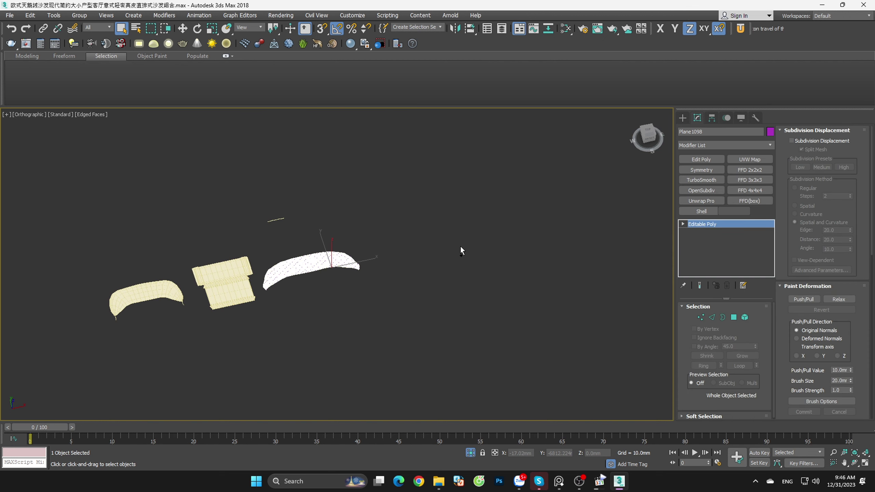
Step: Move Plane1098, the purple sheet, up above the flattened sofa piece
left_click(435, 257)
scroll(282, 261, "up", 10)
scroll(283, 261, "down", 3)
left_click(300, 255)
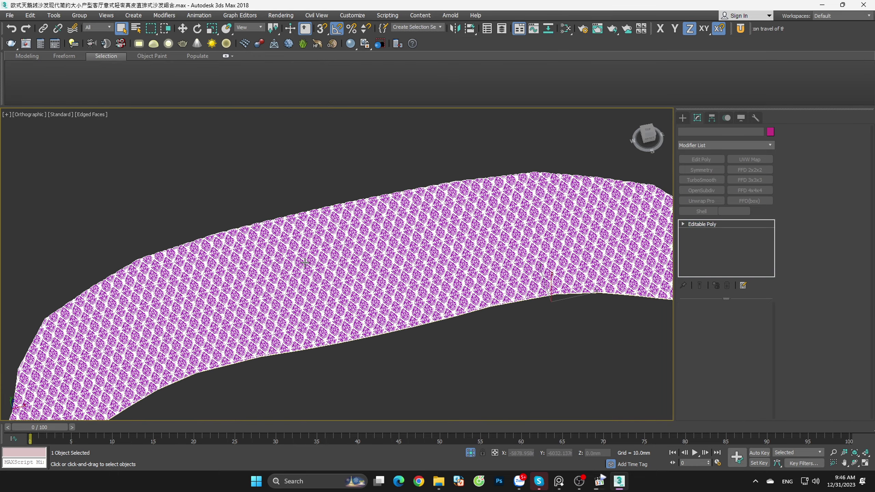
scroll(353, 268, "down", 3)
scroll(426, 280, "down", 2)
key("w")
left_click_drag(428, 262, 427, 243)
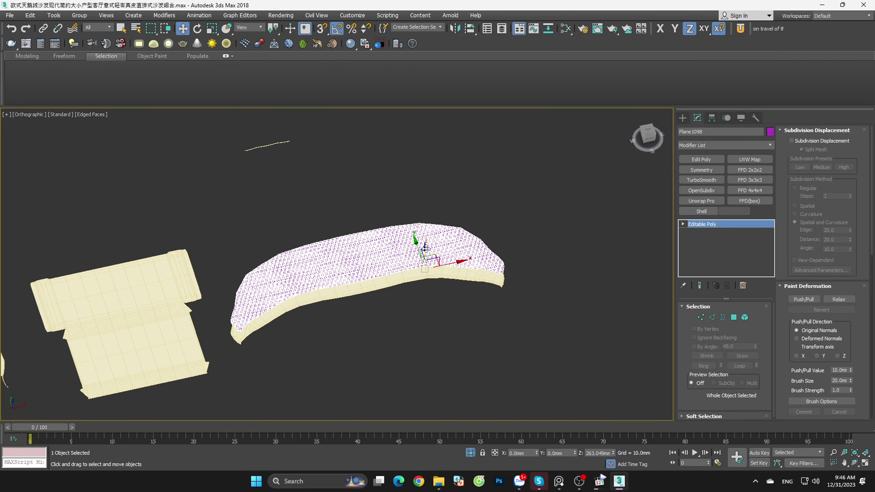
Step: Select the flattened sofa piece, switch to Top view, and turn Isolate Selection off
left_click(426, 352)
scroll(274, 310, "down", 3)
left_click(218, 319)
scroll(438, 350, "down", 3)
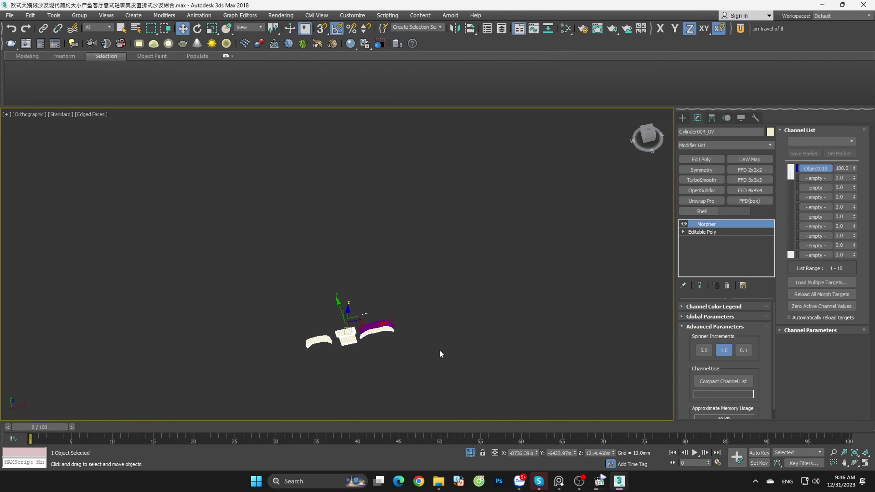
middle_click_drag(439, 350, 429, 397, "alt")
key("t")
scroll(465, 350, "down", 2)
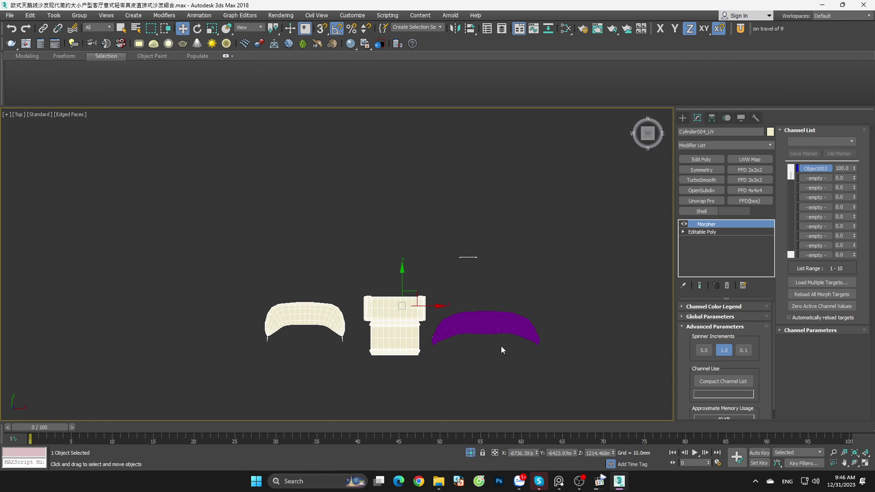
key("Delete")
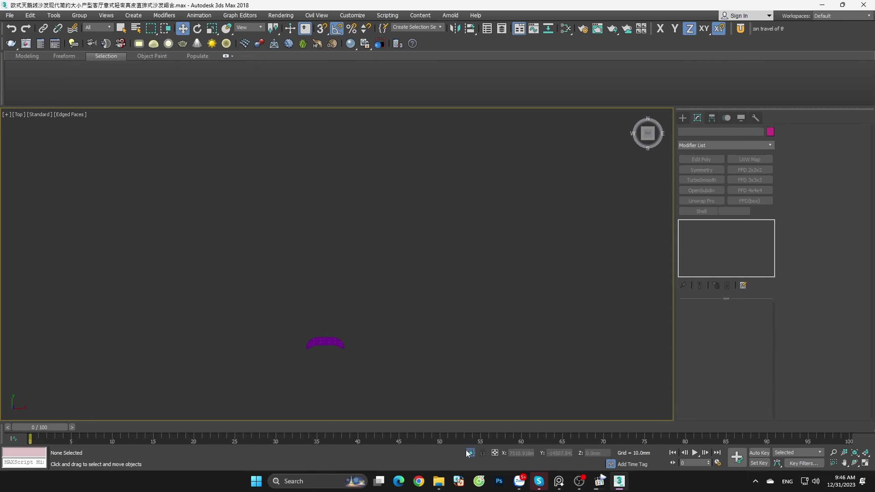
left_click(468, 452)
Step: Select the original sofa Cylinder001 and view it from the top
scroll(373, 286, "up", 3)
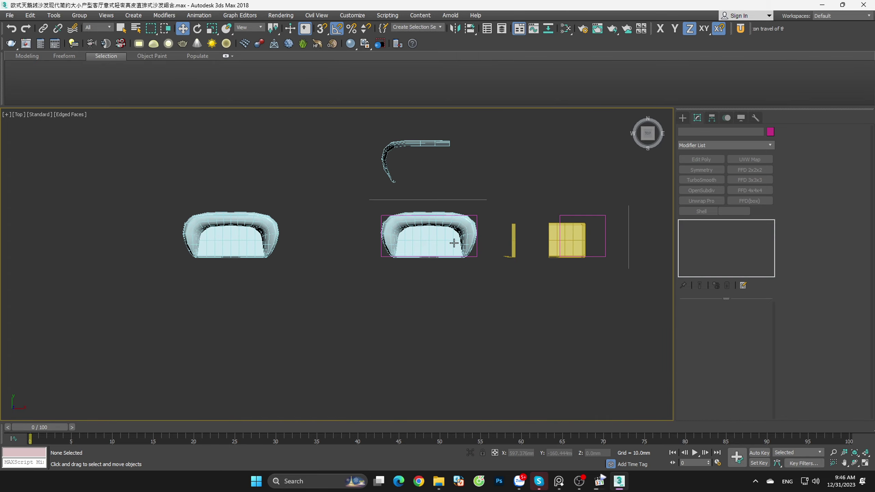
scroll(427, 235, "up", 4)
left_click(361, 211)
mouse_move(379, 252)
middle_mouse_down("alt")
mouse_move(396, 214)
mouse_move(399, 231)
middle_mouse_up("alt")
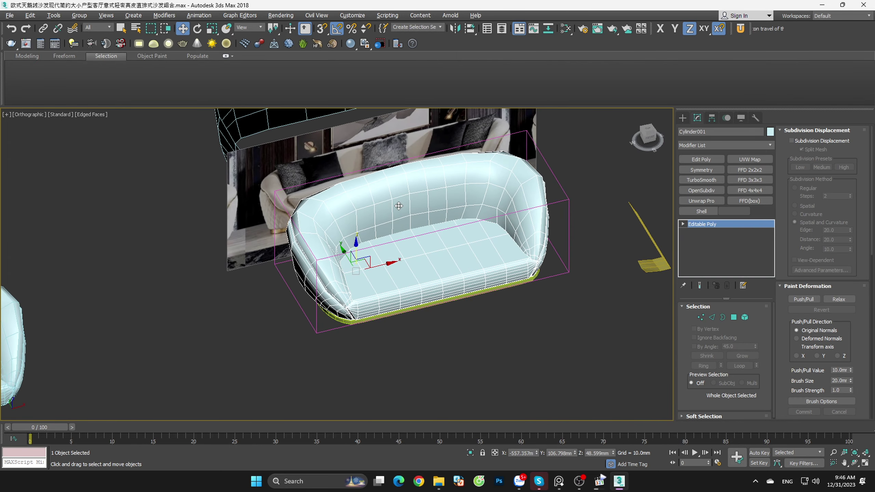
scroll(398, 206, "down", 3)
key("t")
scroll(435, 275, "up", 3)
scroll(463, 274, "down", 3)
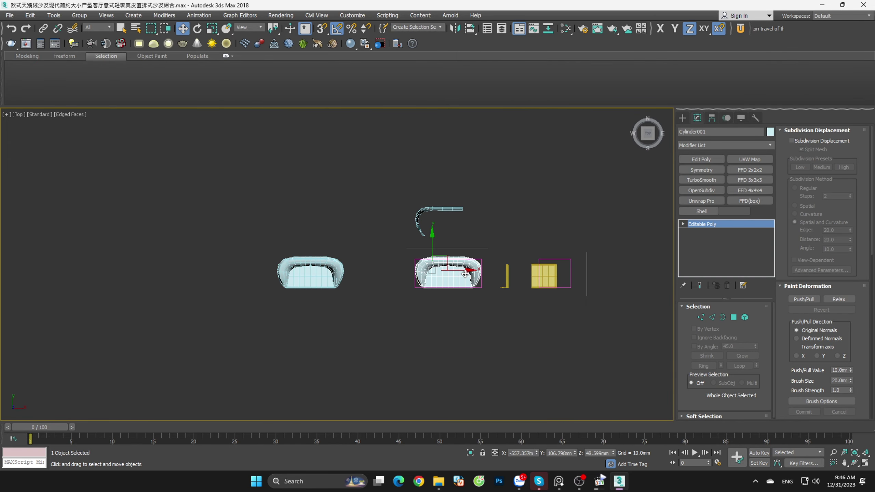
scroll(463, 273, "down", 3)
Step: Clone the sofa as a Copy placed to the left, then select the copy
mouse_move(451, 302)
left_mouse_down("shift")
mouse_move(492, 341)
mouse_move(356, 338)
left_mouse_up("shift")
left_click(438, 278)
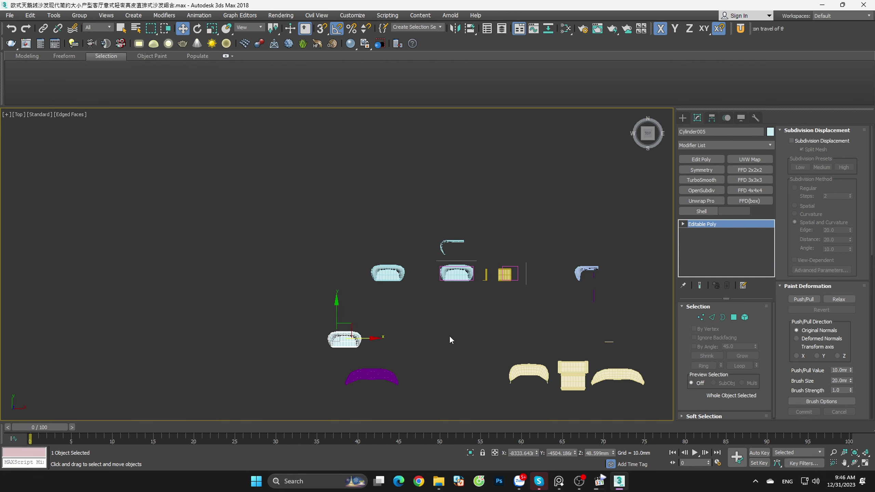
left_click(645, 412)
left_click(514, 372)
left_click(516, 285)
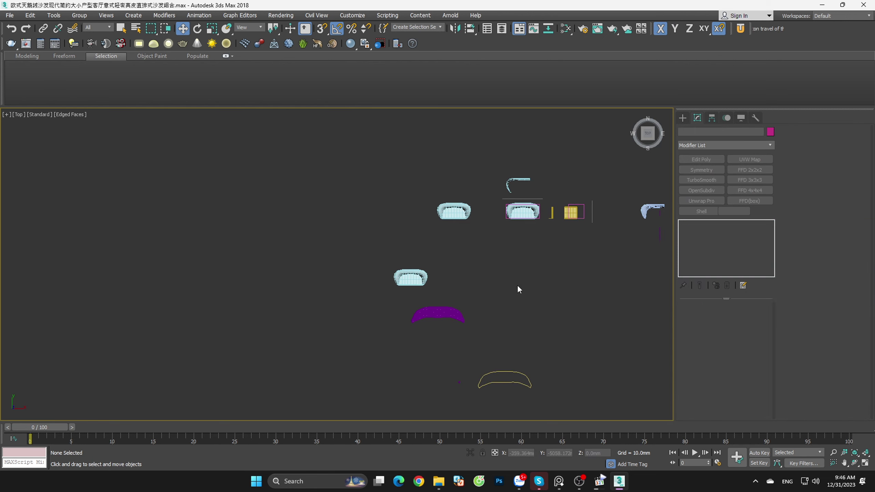
scroll(413, 281, "up", 5)
left_click(422, 260)
middle_click_drag(422, 260, 448, 241, "alt")
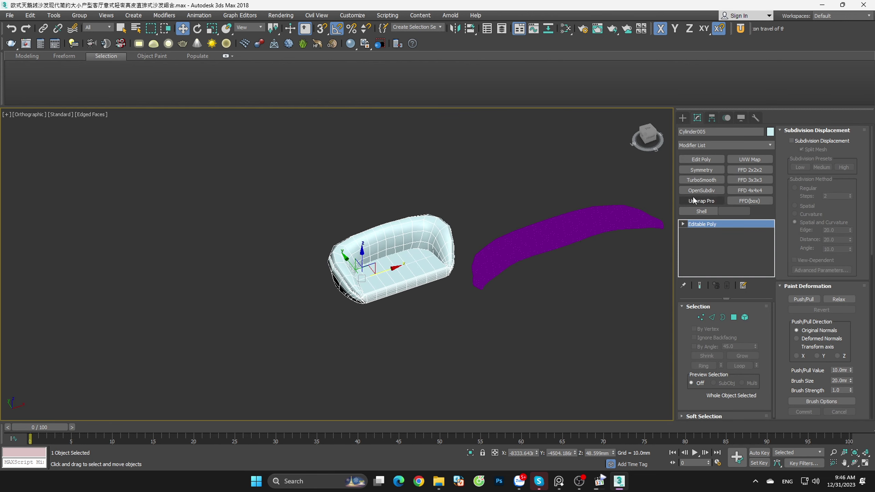
Step: Add TurboSmooth to Cylinder005 and bring up the UV Tools panel
left_click(703, 180)
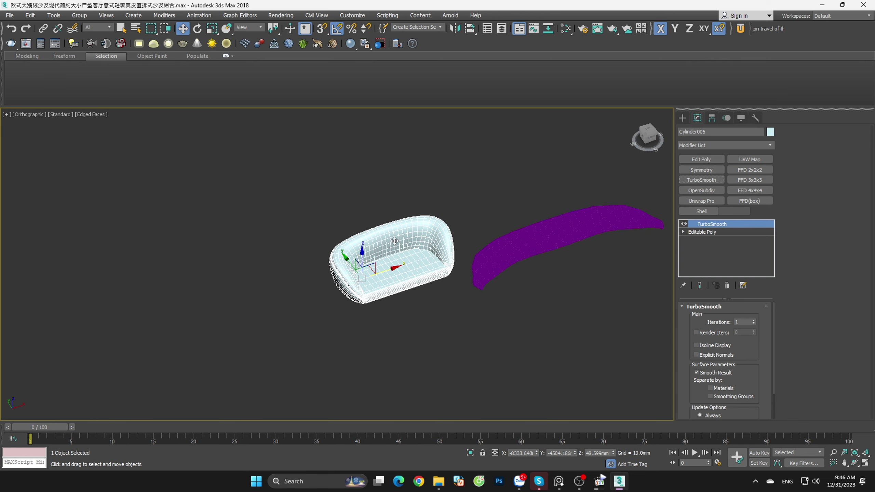
scroll(363, 250, "up", 5)
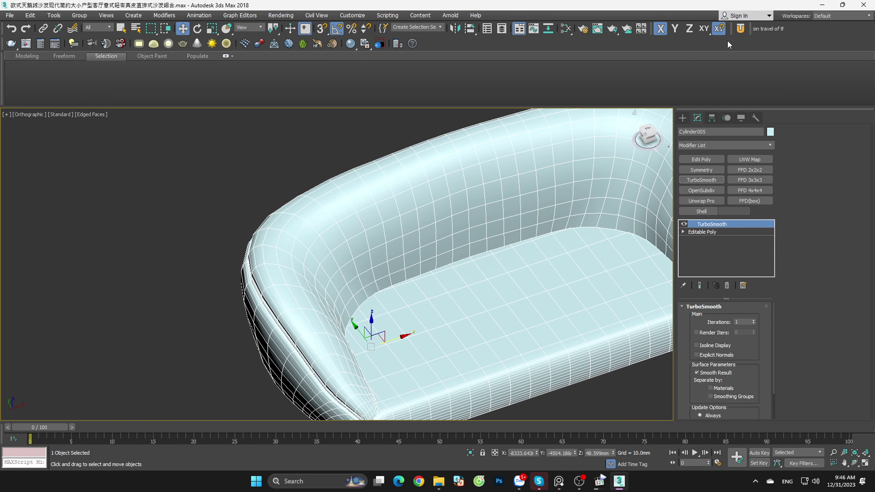
left_click(739, 29)
left_click(578, 112)
scroll(460, 249, "down", 5)
scroll(502, 257, "down", 3)
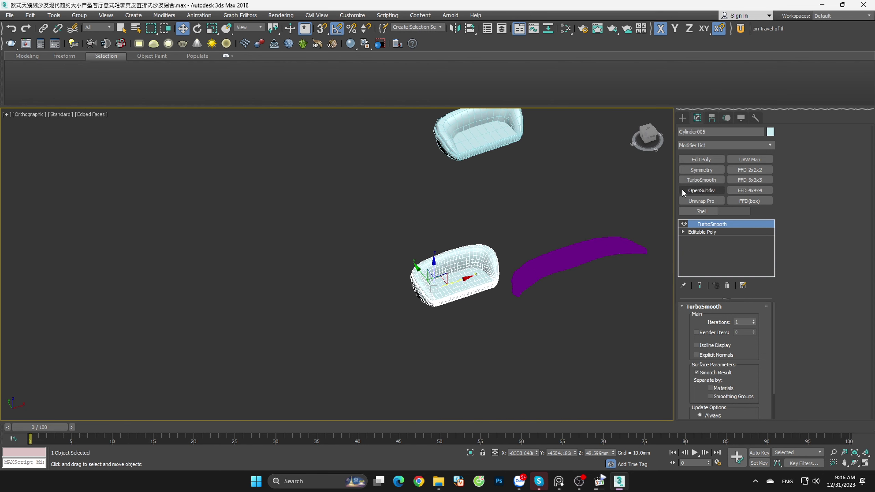
left_click(739, 30)
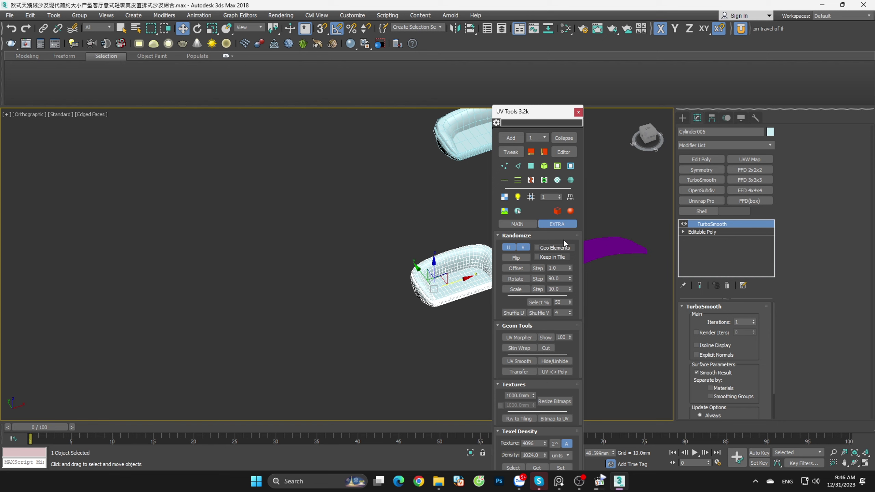
Step: Generate the flattened UV morph of the sofa copy, close UV Tools, and switch to Top view
left_click(521, 338)
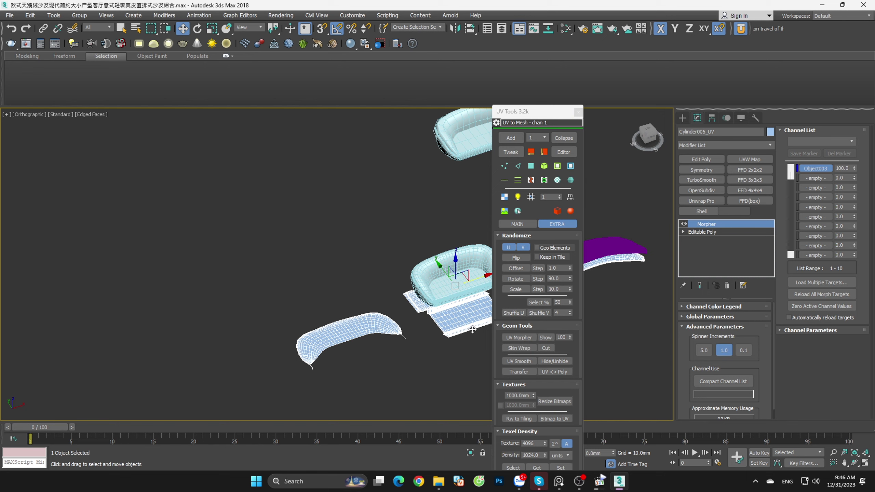
left_click(578, 112)
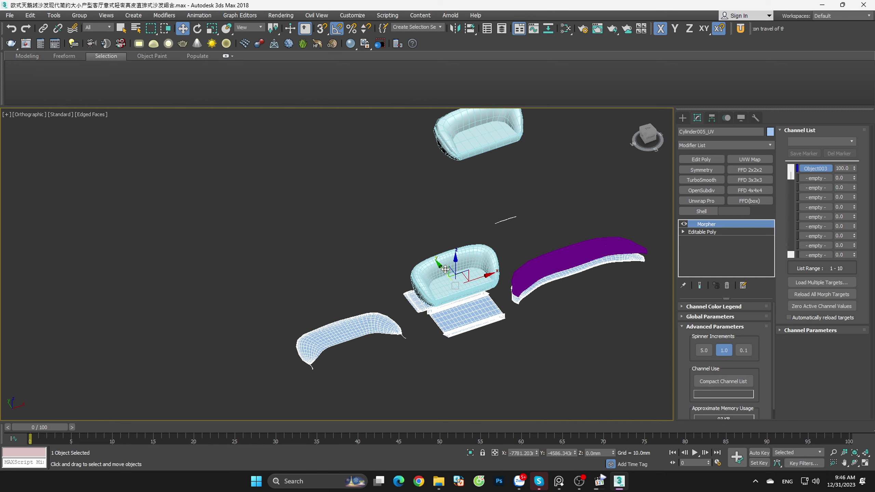
key("t")
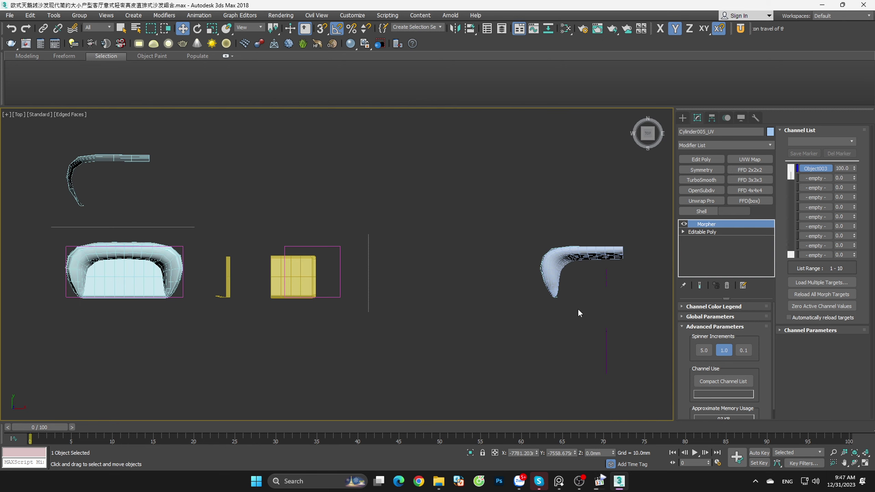
Step: Move the purple pattern sheet onto the flattened back outline with vertex snapping on
left_click(578, 255)
left_click(518, 244)
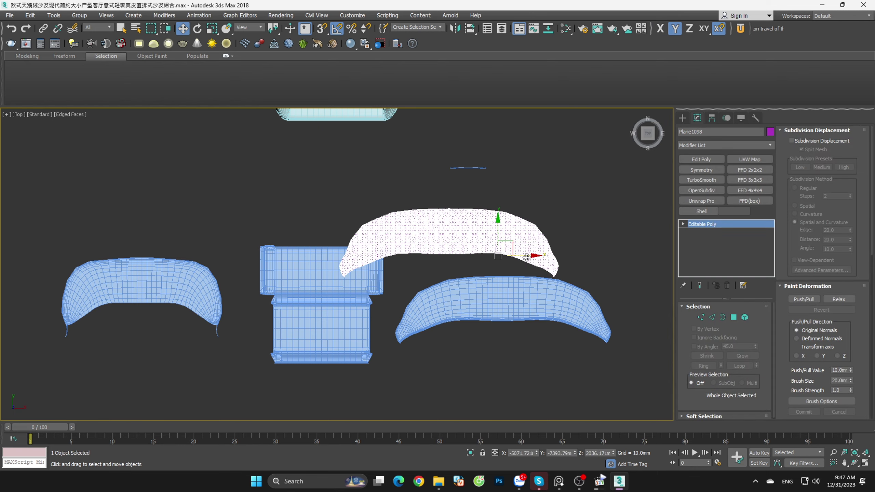
left_click_drag(527, 257, 542, 326)
key("s")
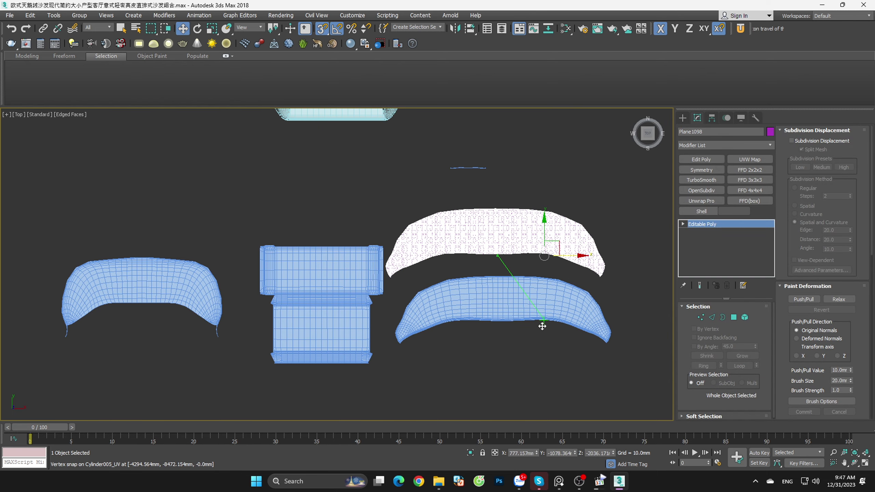
left_click_drag(543, 236, 545, 312)
Step: In wireframe, nudge the sheet so its edge snaps onto the outline vertex
scroll(558, 322, "up", 5)
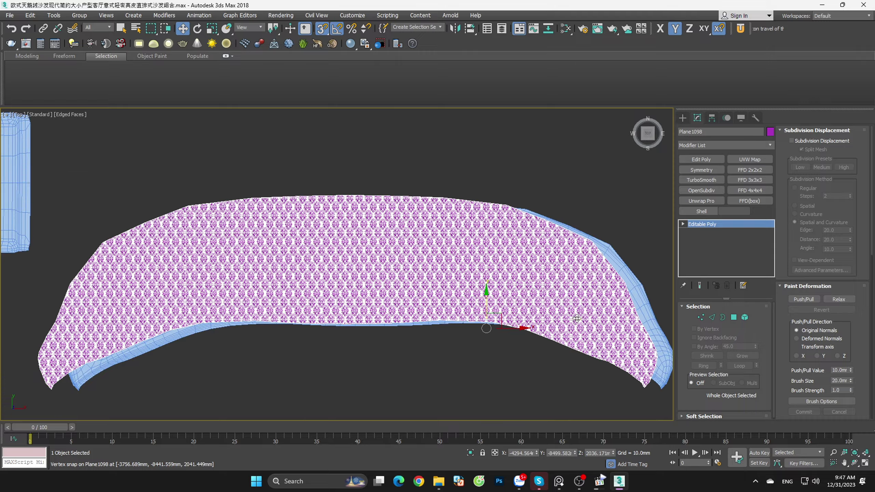
scroll(482, 330, "up", 6)
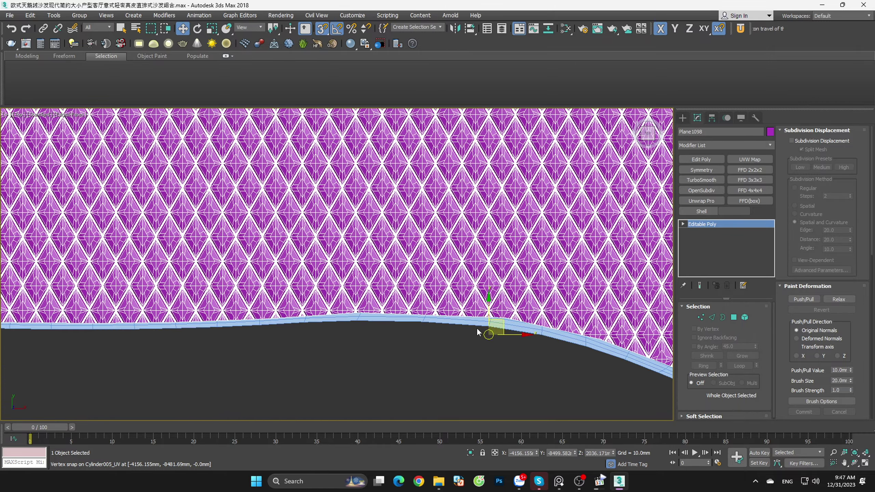
key("F5")
scroll(488, 322, "down", 8)
key("F3")
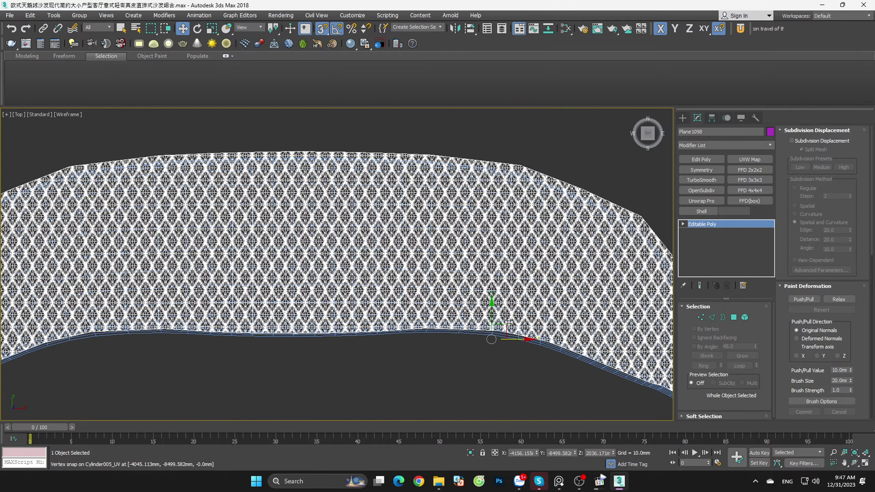
left_click_drag(497, 317, 495, 332)
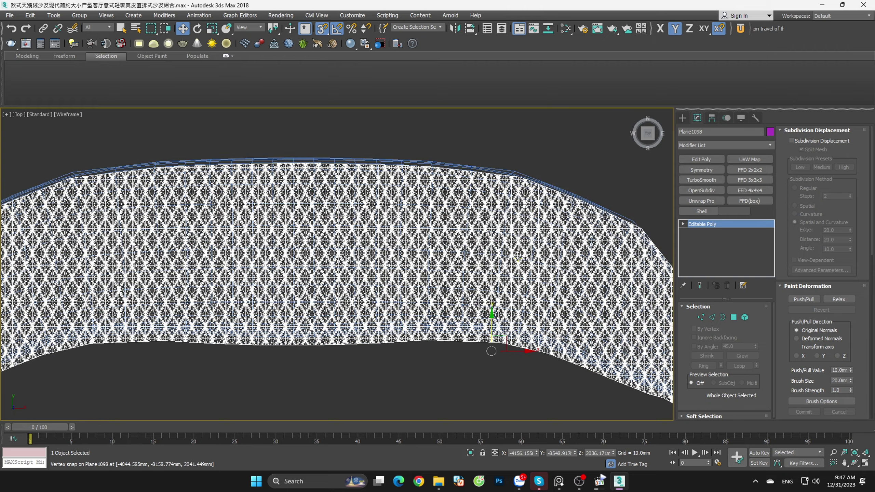
scroll(520, 149, "up", 4)
scroll(521, 148, "up", 3)
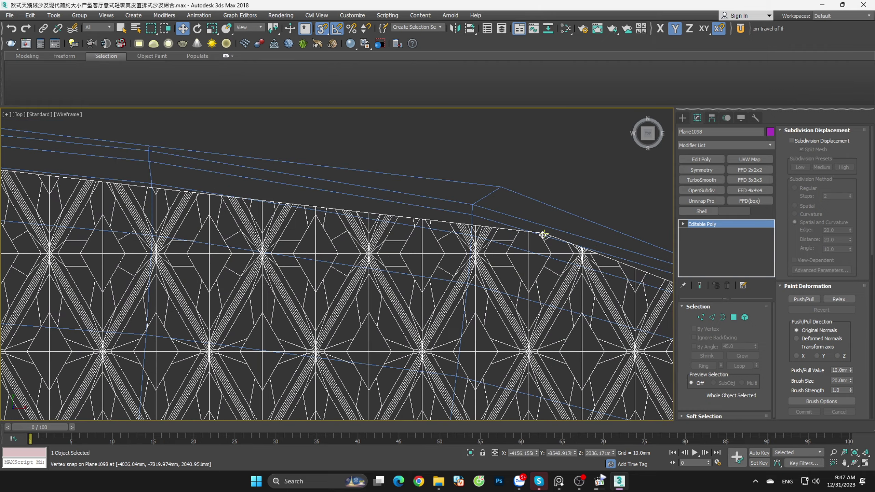
mouse_move(543, 235)
left_mouse_down()
mouse_move(537, 187)
mouse_move(502, 186)
left_mouse_up()
Step: Zoom along both trimmed ends of the sheet to inspect its edges, then deselect it
scroll(503, 193, "down", 5)
scroll(505, 199, "down", 4)
scroll(633, 345, "down", 3)
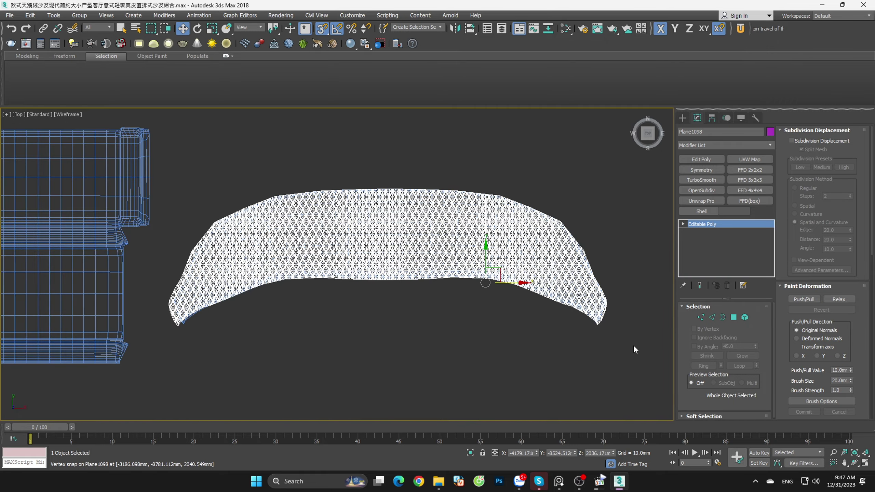
scroll(572, 293, "up", 5)
scroll(574, 299, "up", 2)
scroll(590, 328, "down", 2)
scroll(590, 328, "down", 3)
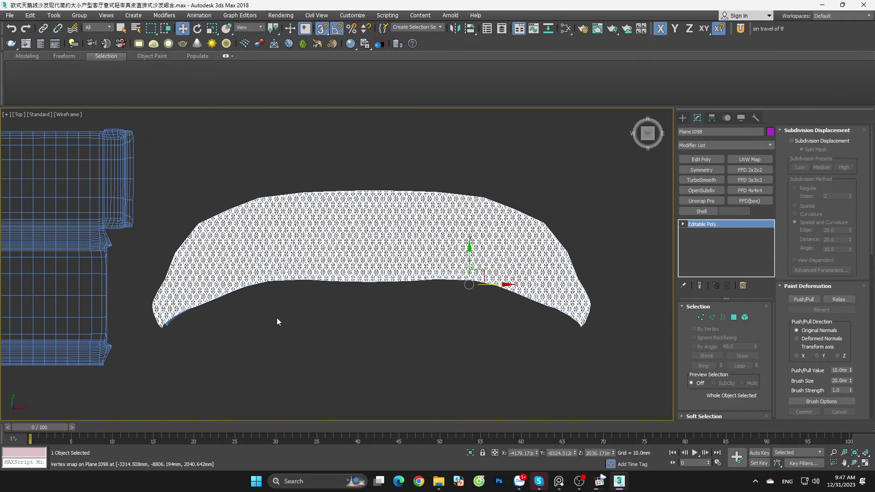
scroll(276, 317, "up", 4)
scroll(193, 345, "up", 2)
scroll(247, 336, "down", 1)
scroll(247, 337, "down", 3)
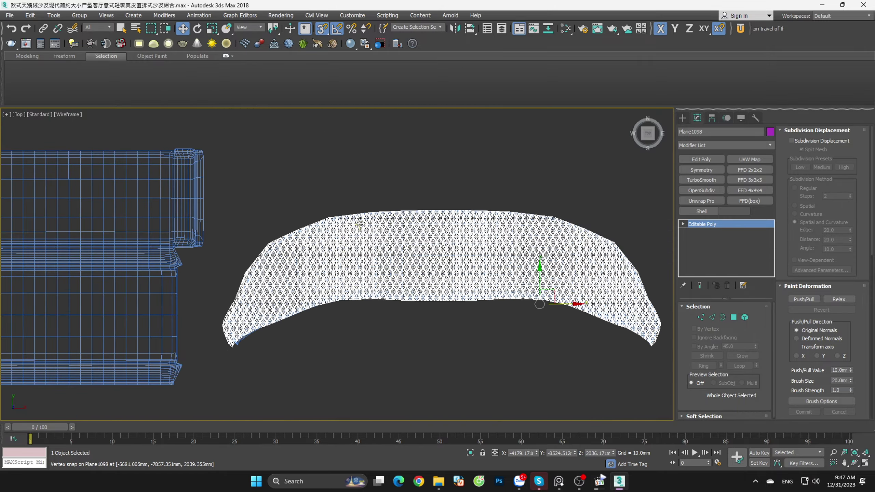
scroll(331, 207, "up", 5)
scroll(331, 206, "up", 2)
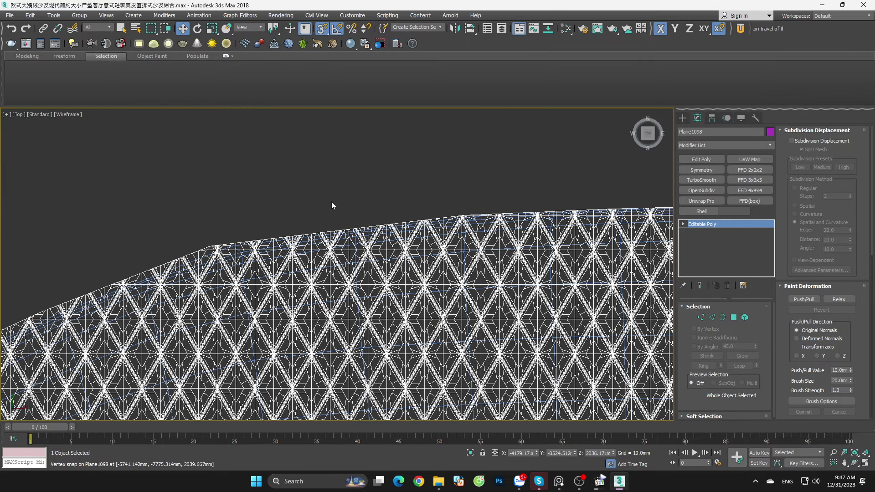
scroll(331, 206, "down", 3)
scroll(649, 326, "up", 5)
scroll(626, 333, "up", 2)
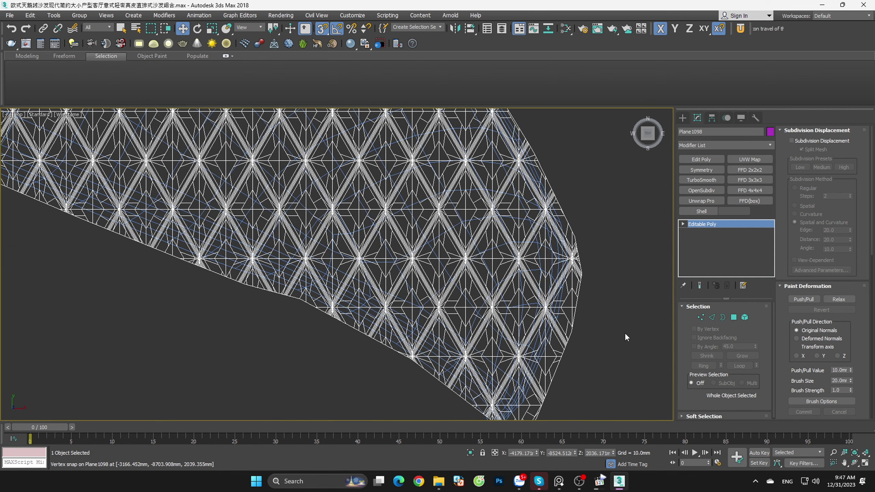
scroll(625, 332, "down", 2)
scroll(627, 340, "down", 1)
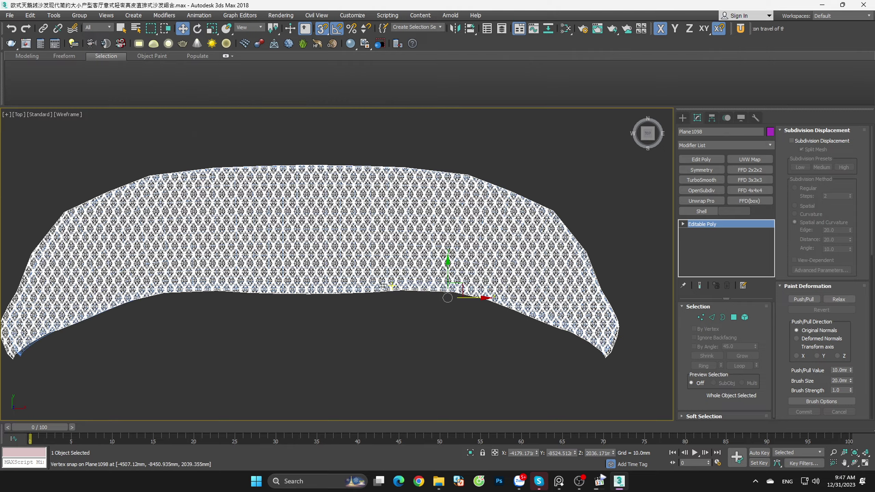
scroll(358, 292, "up", 5)
scroll(393, 309, "down", 2)
scroll(393, 309, "down", 2)
scroll(362, 172, "up", 3)
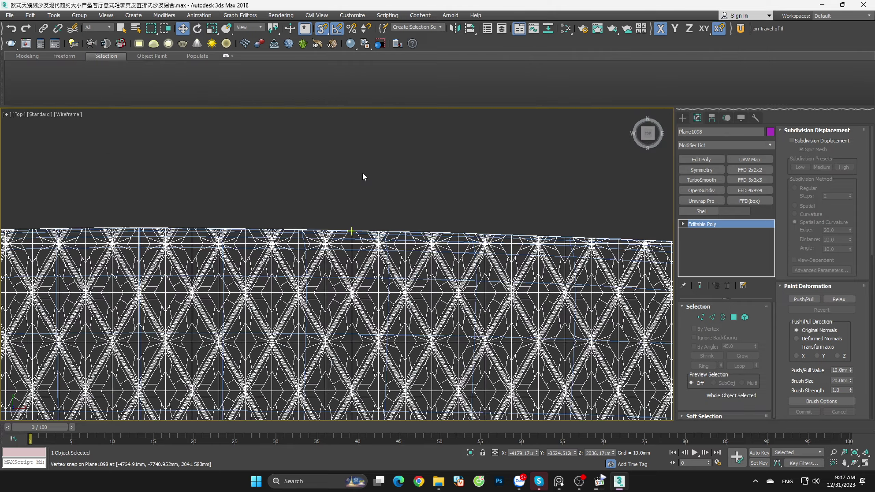
scroll(363, 172, "up", 2)
scroll(364, 174, "down", 2)
scroll(407, 208, "down", 2)
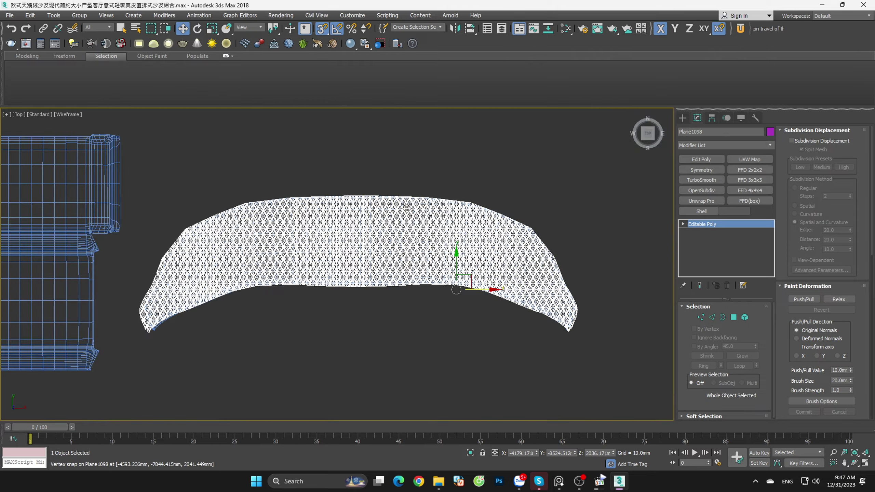
left_click(484, 295)
scroll(484, 295, "down", 4)
Step: Pan to the small purple tile, select it, and switch to edged-faces shading
scroll(450, 334, "down", 2)
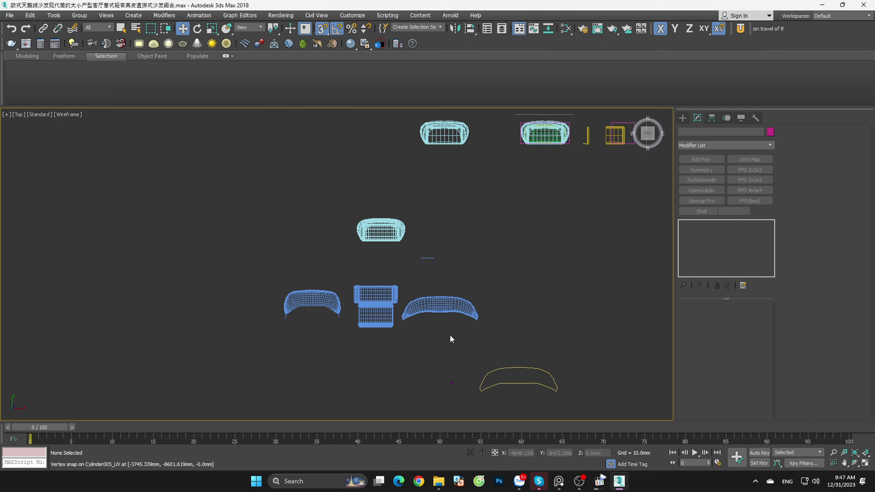
middle_click_drag(450, 334, 396, 229)
scroll(392, 265, "up", 5)
scroll(374, 281, "up", 3)
left_click(430, 264)
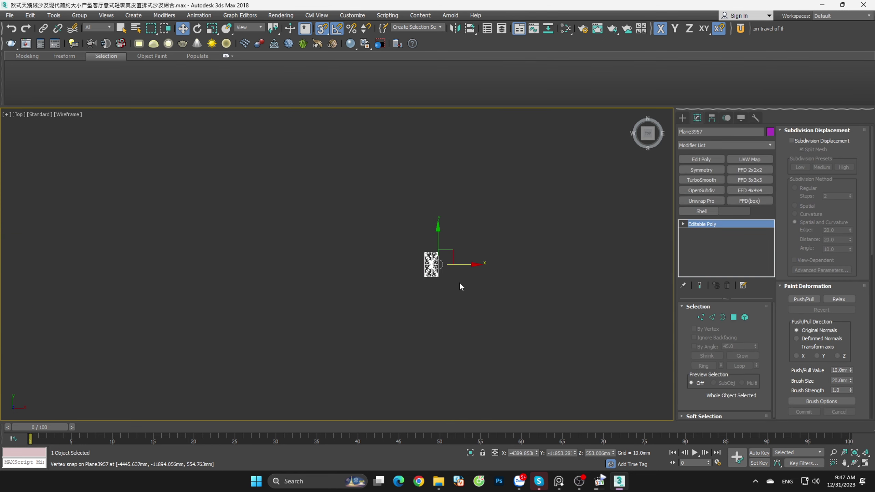
scroll(458, 284, "down", 3)
key("F3")
scroll(437, 330, "down", 2)
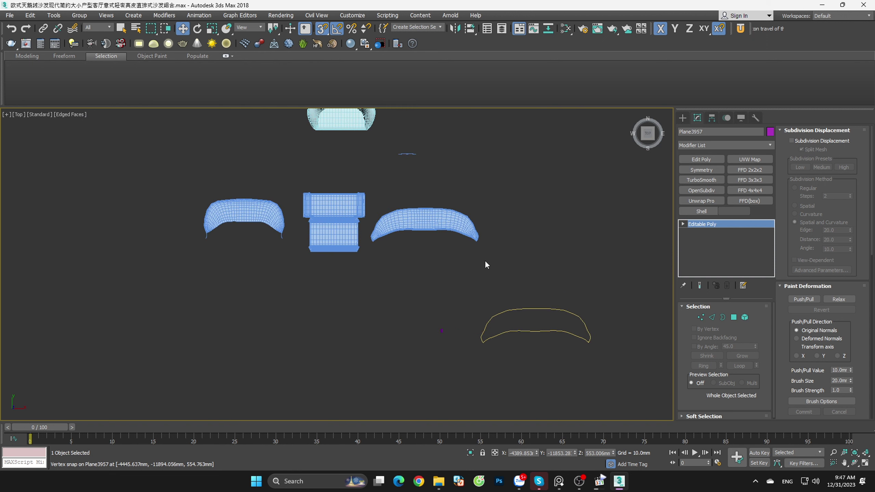
Step: Select the flattened sofa pieces for copying
left_click(421, 222)
scroll(421, 222, "up", 4)
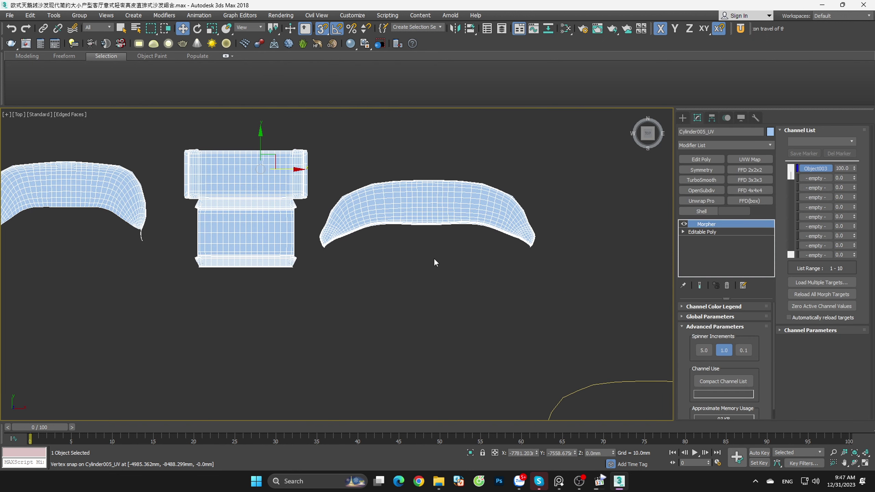
scroll(434, 259, "down", 5)
scroll(436, 260, "down", 3)
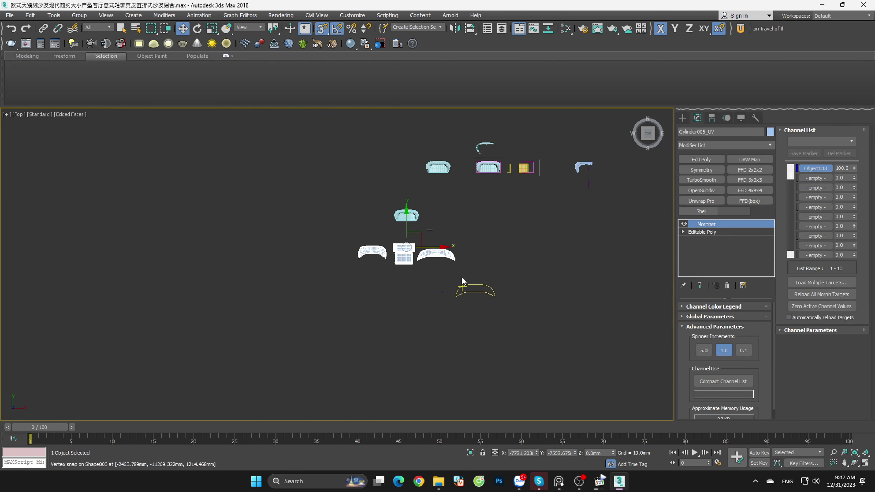
scroll(461, 276, "up", 3)
left_click(442, 279)
left_click(438, 309)
scroll(445, 303, "up", 4)
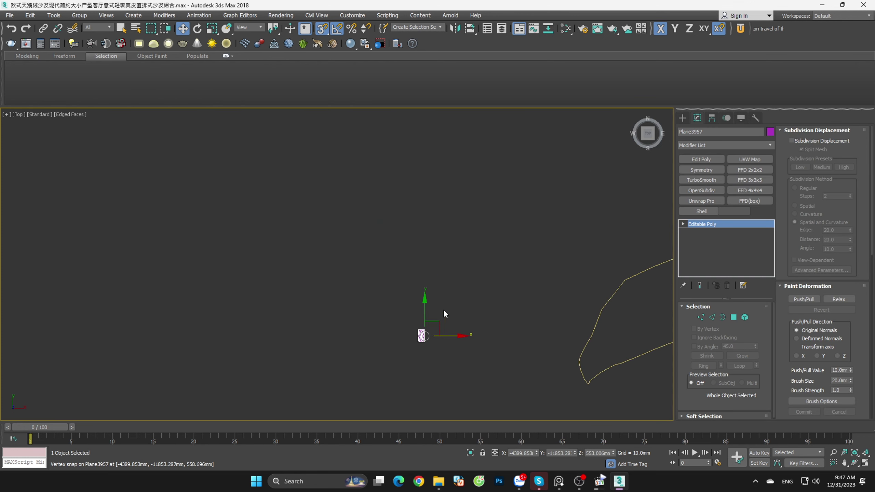
scroll(434, 276, "down", 2)
left_click(299, 249)
scroll(303, 238, "down", 3)
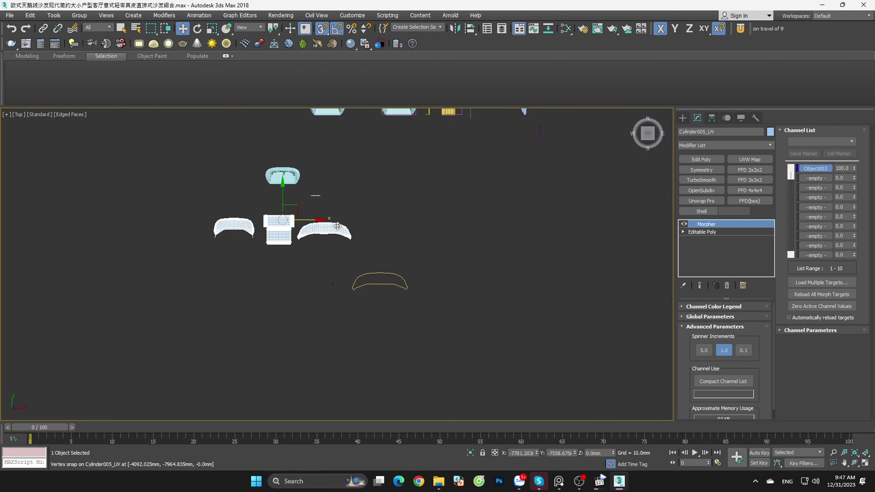
Step: Shift-drag the sofa pieces right into an independent copy, Cylinder005_UV001
left_click_drag(307, 223, 528, 223, "shift")
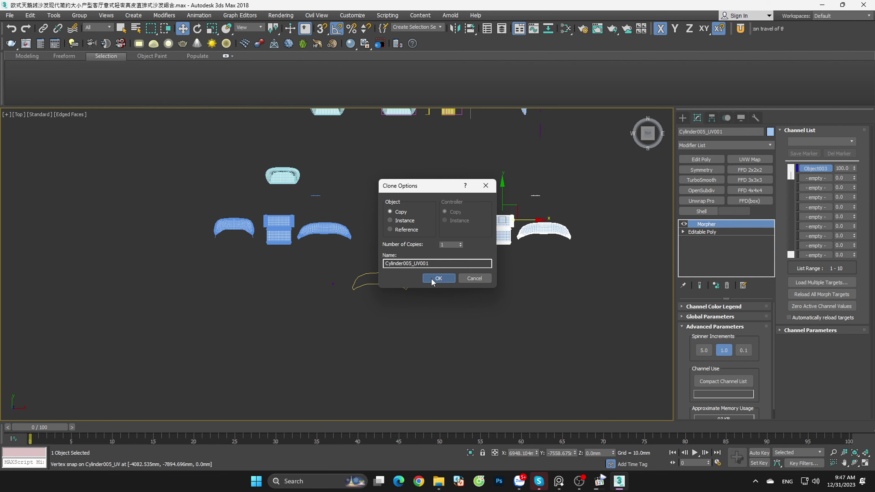
left_click(439, 280)
left_click(339, 273)
Step: Move the small purple tile Plane3957 beside the copied middle cushion
left_click_drag(354, 287, 540, 220)
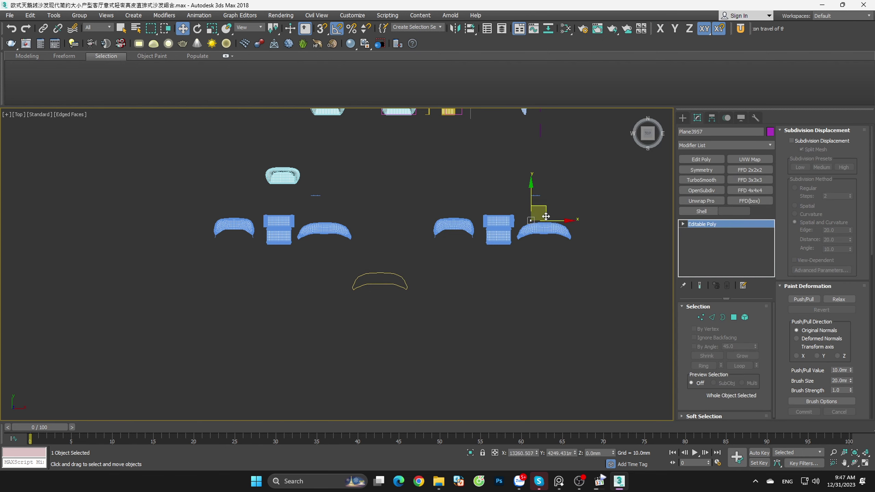
scroll(532, 217, "up", 2)
scroll(532, 217, "up", 3)
left_click(514, 248)
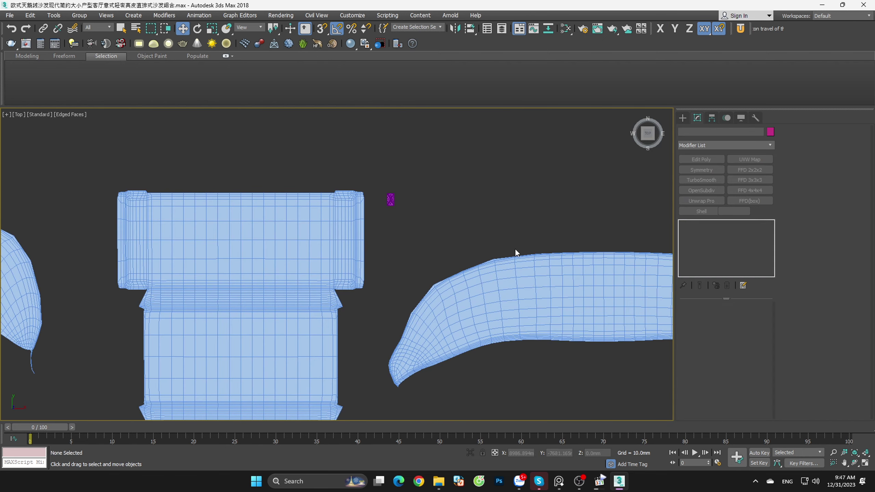
left_click(519, 274)
left_click(413, 180)
left_click(390, 199)
left_click_drag(391, 199, 389, 254)
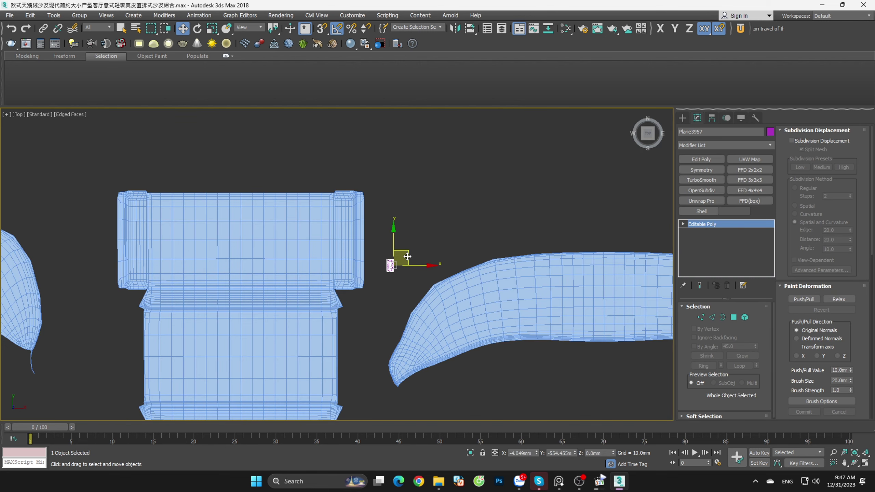
scroll(388, 260, "up", 3)
scroll(399, 265, "up", 4)
scroll(406, 238, "up", 2)
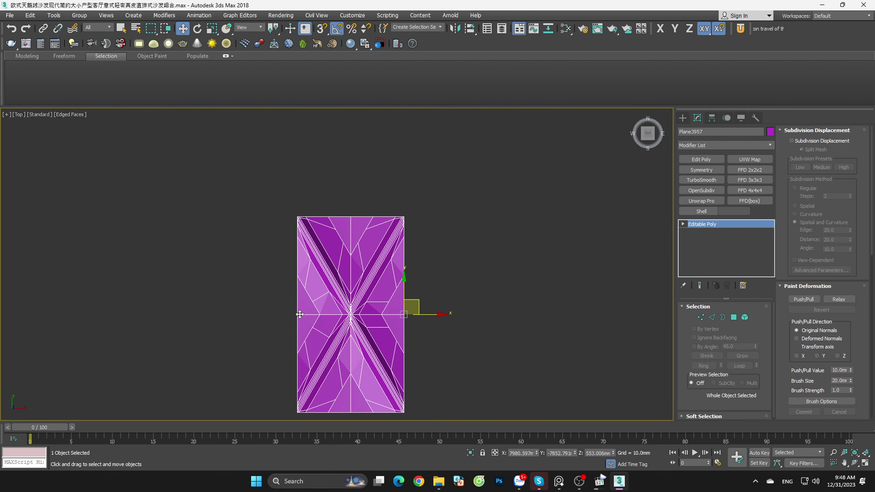
Step: Clone the purple tile and vertex-snap the copy against the original's edge
left_click_drag(424, 314, 564, 315, "shift")
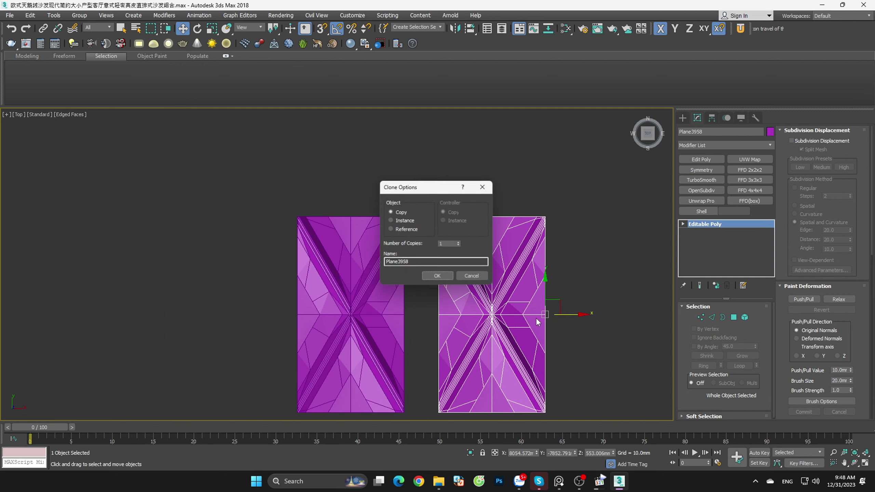
left_click(443, 280)
key("s")
left_click_drag(441, 313, 403, 314)
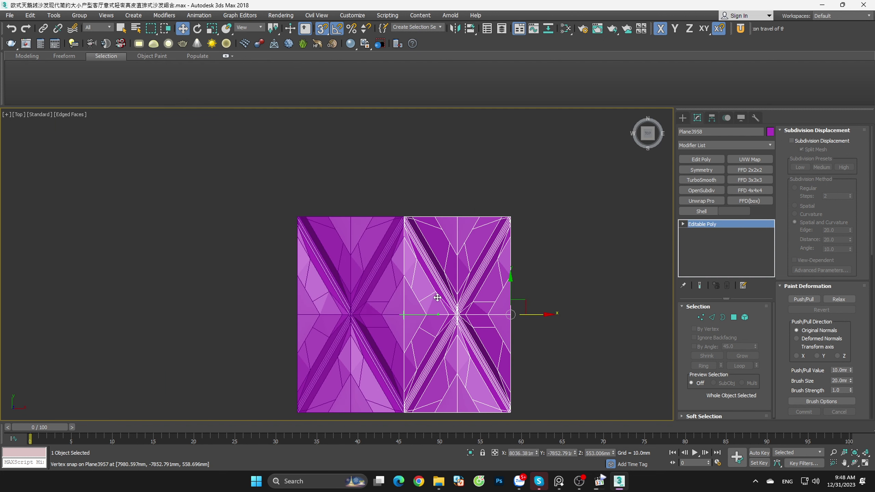
scroll(482, 286, "down", 3)
Step: Clone both tiles to the right to make four tiles
left_click_drag(527, 231, 390, 342)
left_click_drag(461, 301, 471, 306, "shift")
left_click(438, 278)
scroll(509, 303, "up", 3)
scroll(443, 218, "down", 2)
left_click(385, 177)
scroll(375, 177, "down", 3)
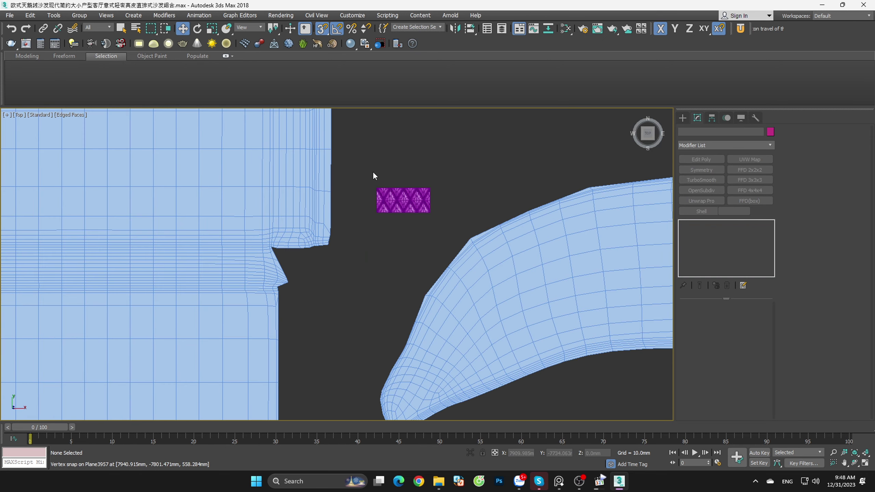
Step: Move the four-tile row down and clone it, snapped directly below, into eight tiles
left_click_drag(375, 177, 443, 234)
scroll(406, 197, "down", 2)
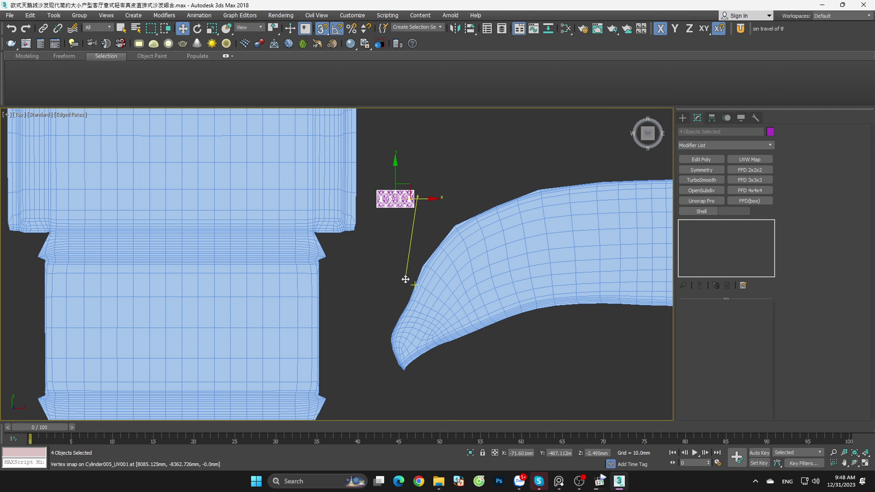
left_click_drag(417, 197, 417, 266)
scroll(416, 265, "up", 2)
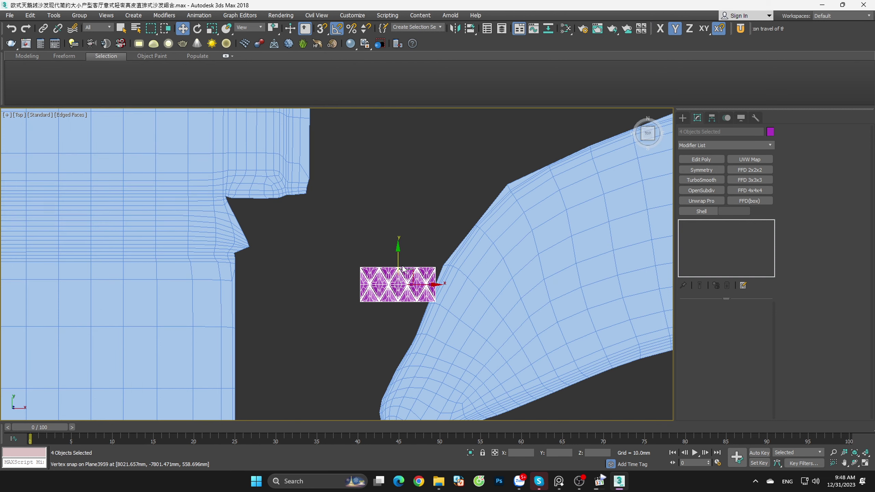
scroll(417, 265, "up", 2)
scroll(417, 265, "up", 2)
key("s")
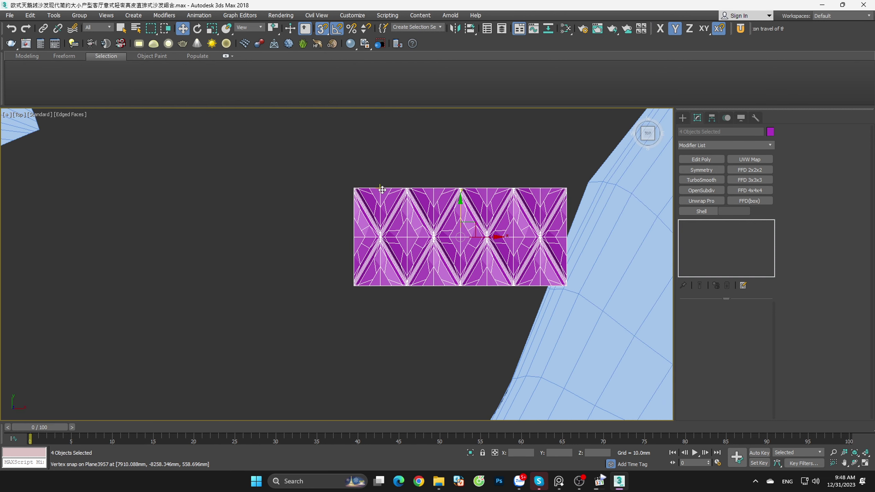
left_click_drag(381, 190, 380, 287)
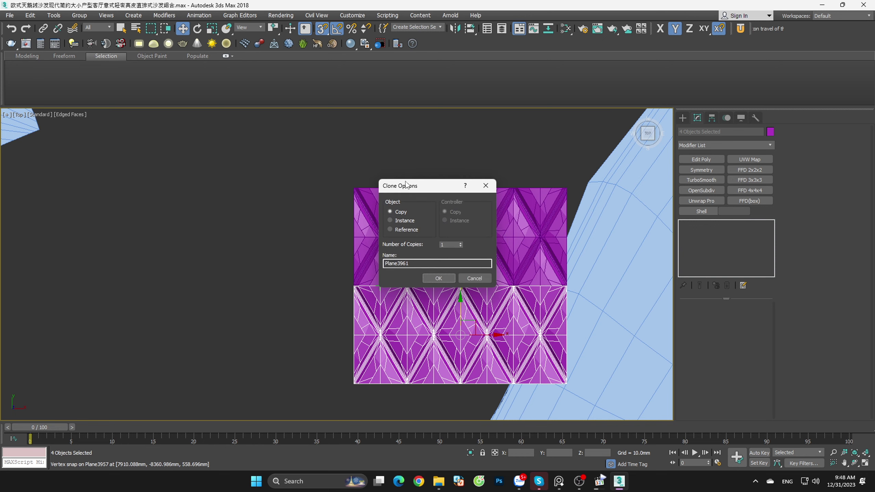
left_click(435, 278)
Step: Clone the eight tiles downward, snapped to their edge, to make sixteen
scroll(445, 160, "down", 2)
left_click_drag(341, 134, 496, 279)
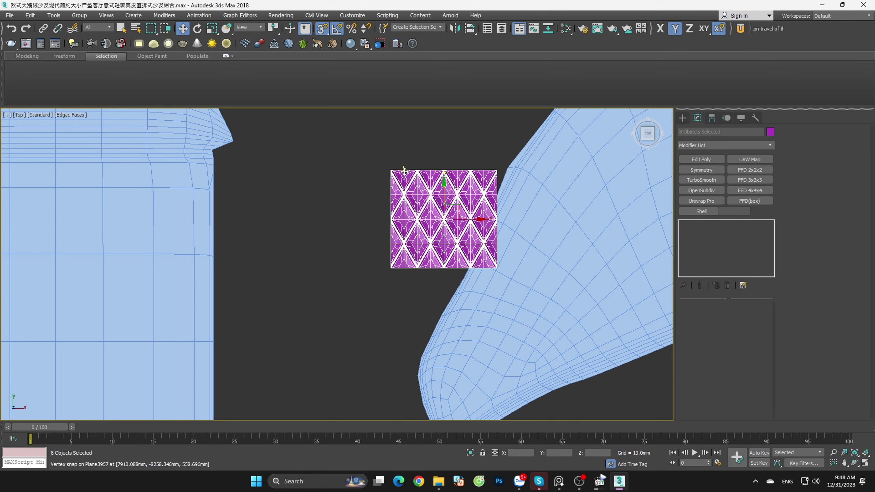
mouse_move(404, 170)
left_mouse_down()
mouse_move(413, 214)
mouse_move(411, 277)
left_mouse_up()
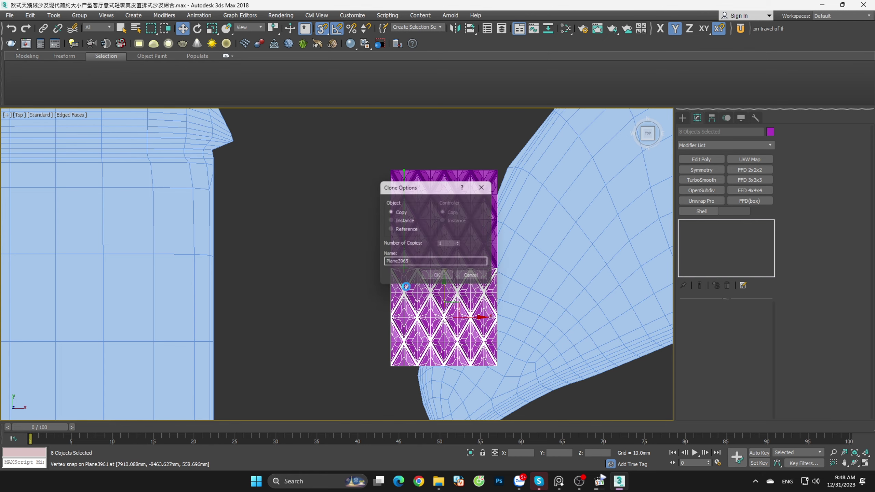
left_click(434, 277)
scroll(369, 273, "down", 3)
Step: Clone the sixteen-tile block to the right and snap it against the left block
left_click_drag(360, 228, 406, 292)
scroll(397, 241, "up", 2)
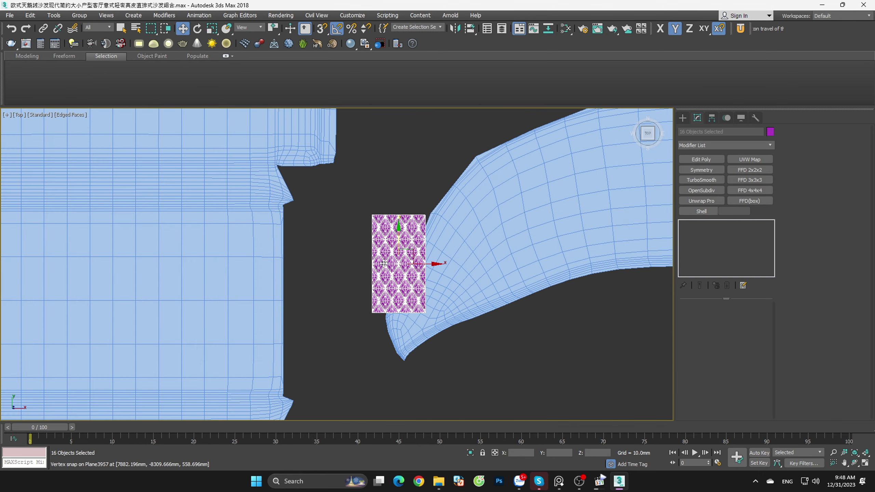
scroll(399, 279, "up", 3)
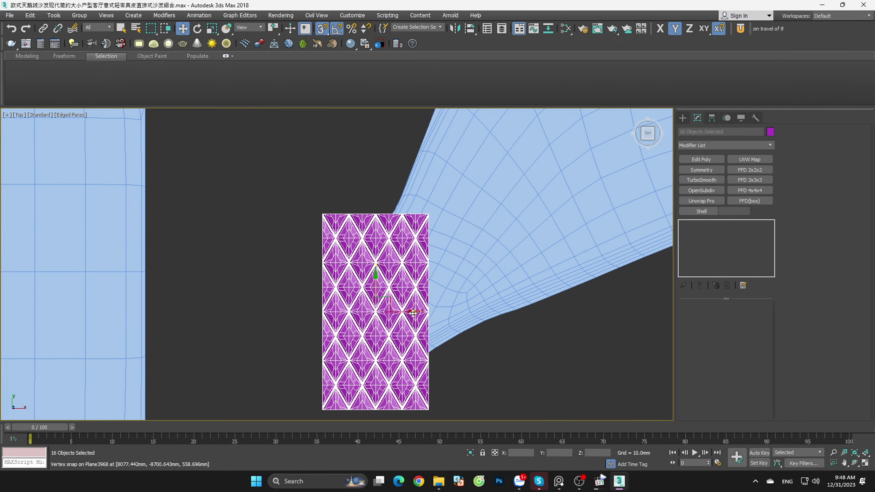
left_click_drag(385, 312, 508, 312, "shift")
left_click(438, 277)
scroll(443, 274, "up", 2)
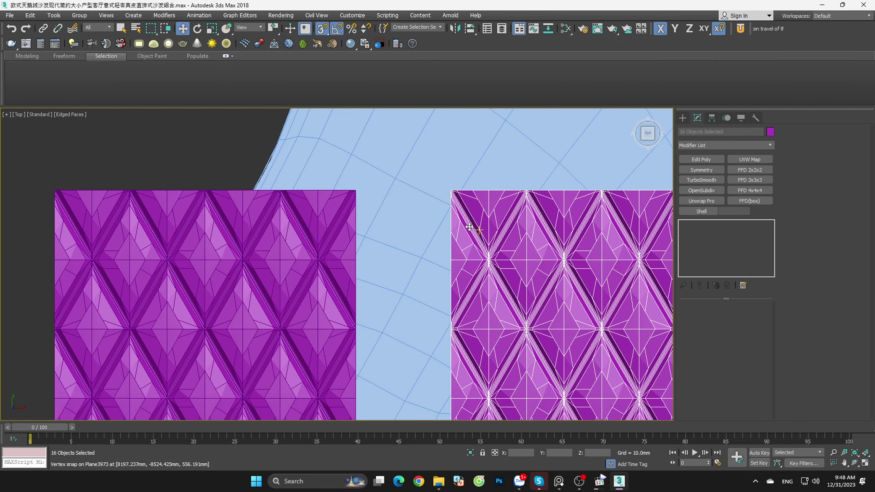
scroll(444, 272, "up", 2)
left_click_drag(445, 272, 311, 274)
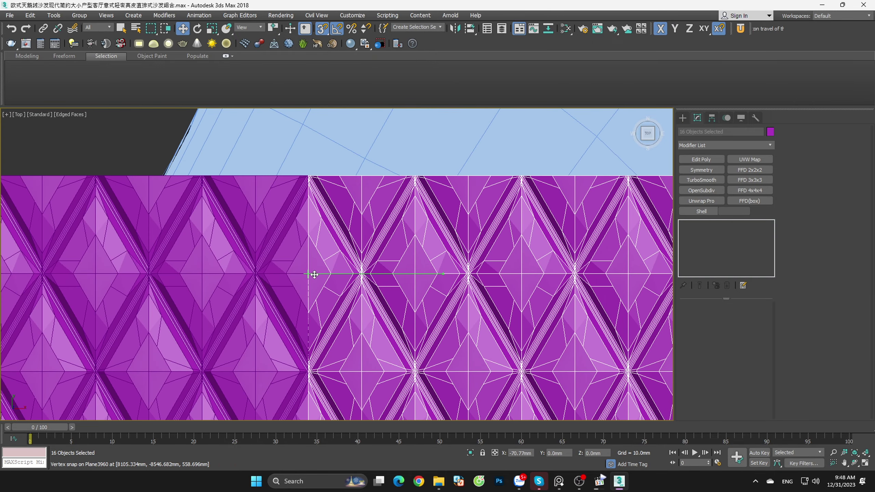
scroll(388, 269, "down", 2)
scroll(387, 269, "down", 3)
Step: Select all the pattern planes, excluding the sofa meshes
left_click_drag(465, 357, 318, 248)
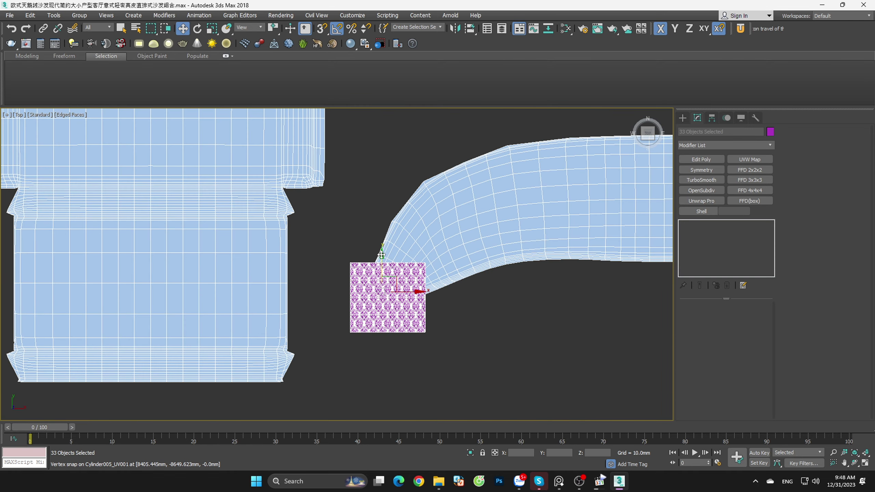
scroll(336, 230, "up", 1)
left_click(454, 296, "alt")
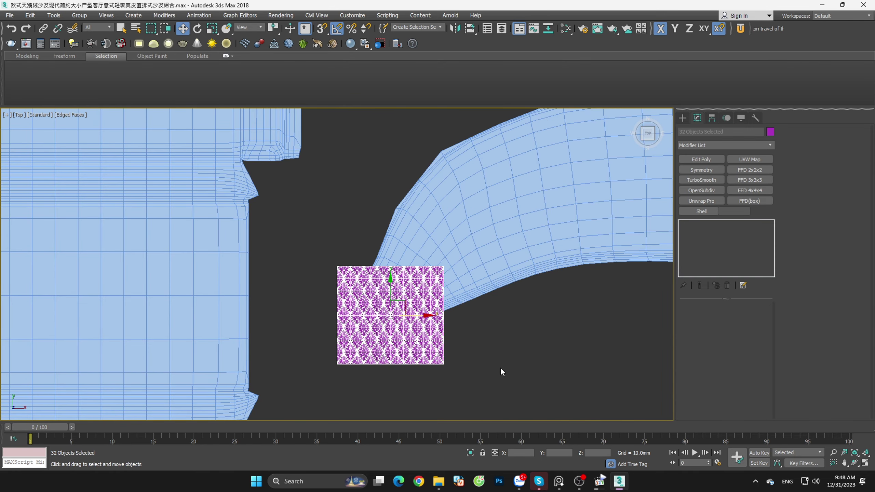
left_click(393, 289, "alt")
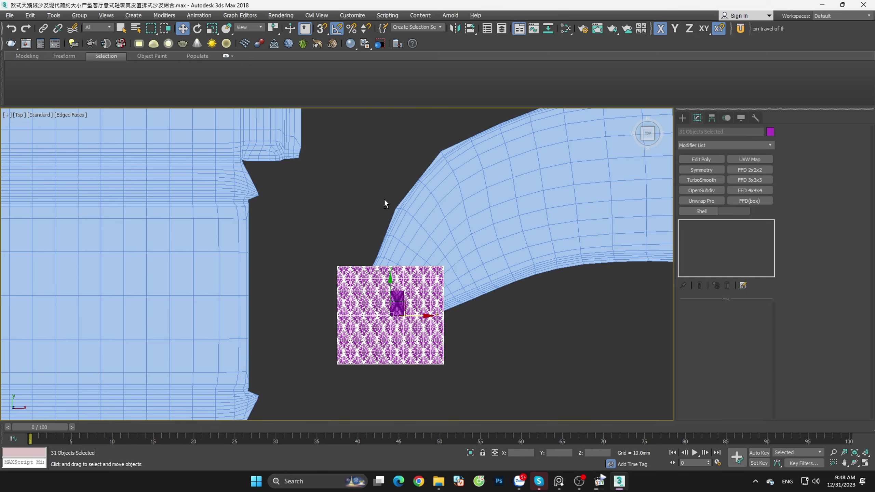
left_click_drag(444, 367, 295, 226)
Step: Clone the pattern sheet upward and snap the copy flush against the original
left_click_drag(385, 297, 385, 186, "shift")
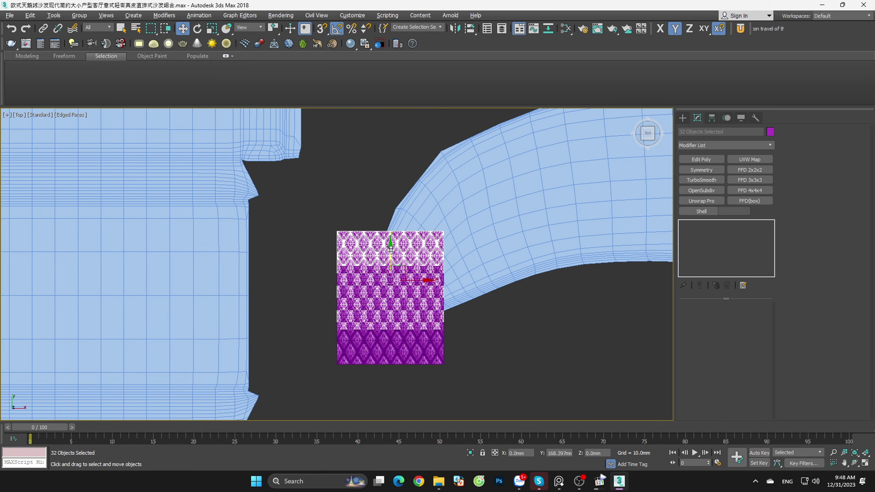
left_click(435, 281)
scroll(339, 249, "up", 3)
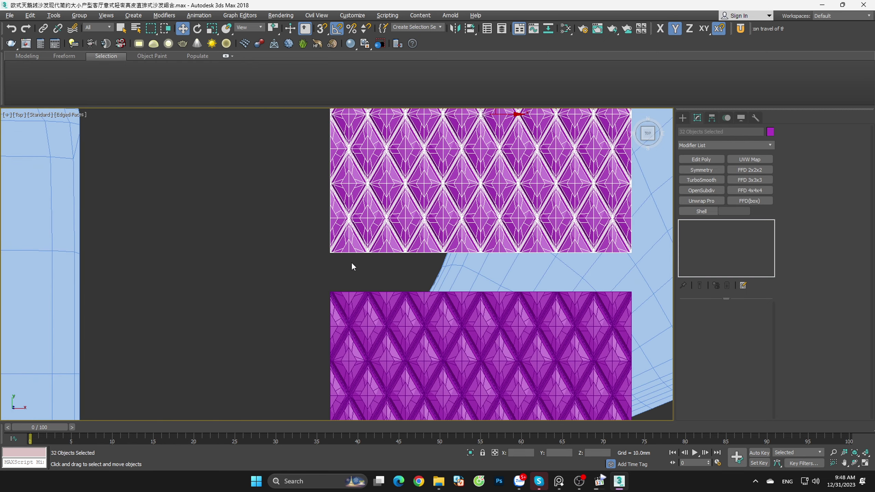
scroll(345, 246, "up", 2)
key("s")
left_click_drag(346, 246, 352, 322)
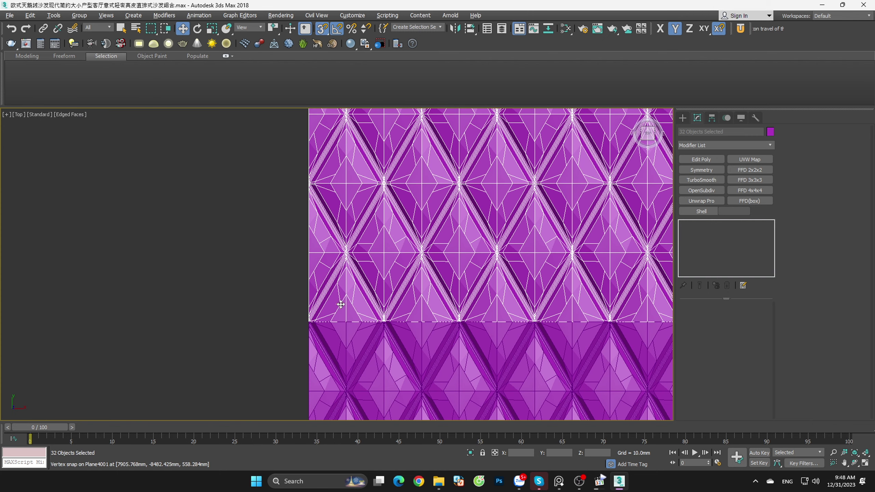
scroll(365, 307, "down", 6)
Step: Clone both stacked sheets upward and snap the copy onto the lower sheet's edge
left_click_drag(341, 218, 444, 365)
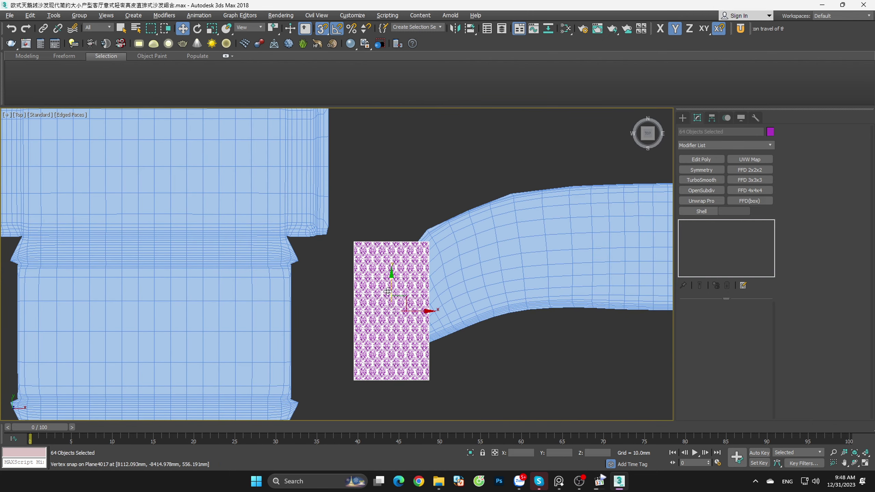
left_click_drag(392, 286, 400, 189, "shift")
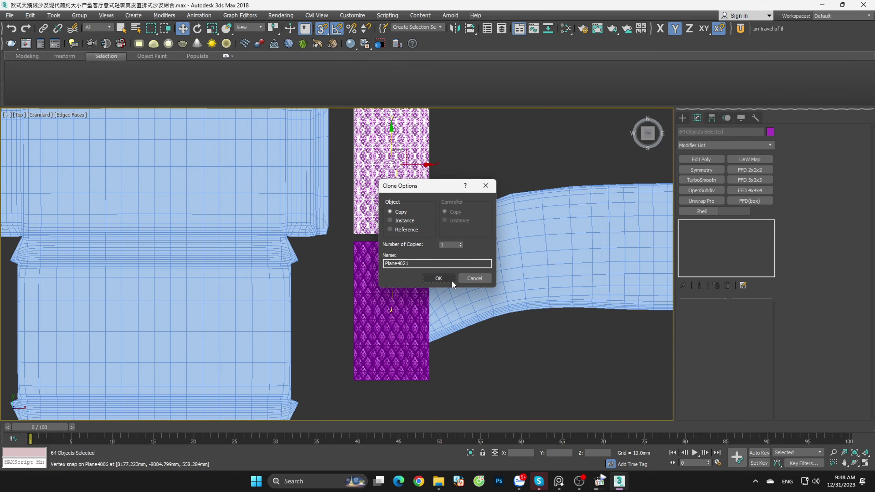
left_click(436, 274)
scroll(369, 238, "up", 5)
scroll(364, 231, "up", 2)
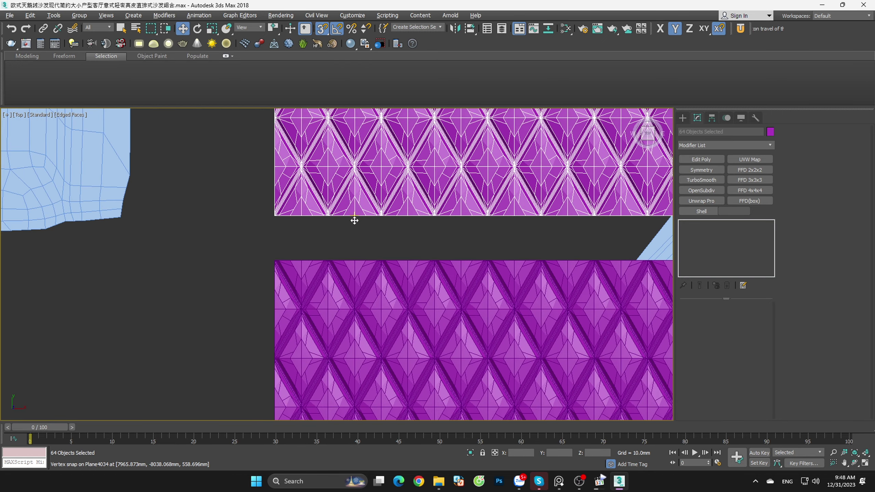
left_click_drag(354, 216, 354, 261)
scroll(353, 260, "down", 7)
Step: Select the tall pattern strip and snap a clone flush against its right side
left_click(489, 362)
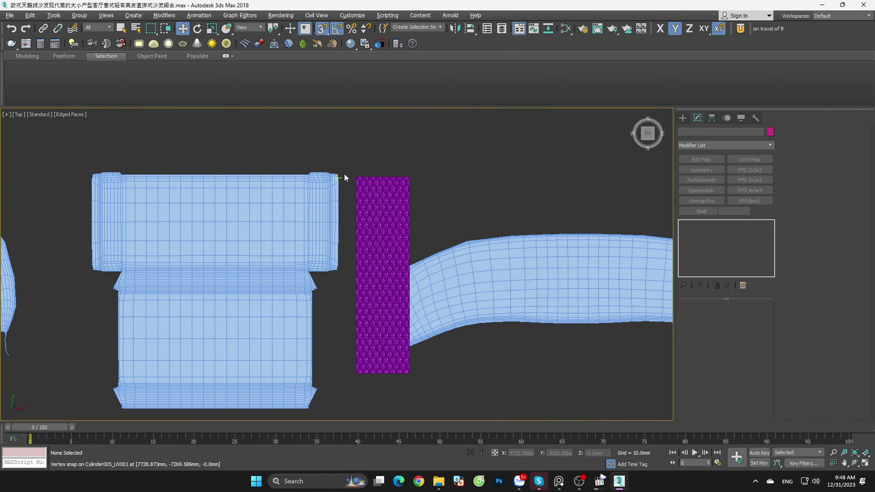
left_click_drag(344, 157, 453, 375)
left_click_drag(426, 277, 478, 276, "shift")
left_click(435, 279)
scroll(432, 221, "up", 5)
scroll(433, 222, "up", 5)
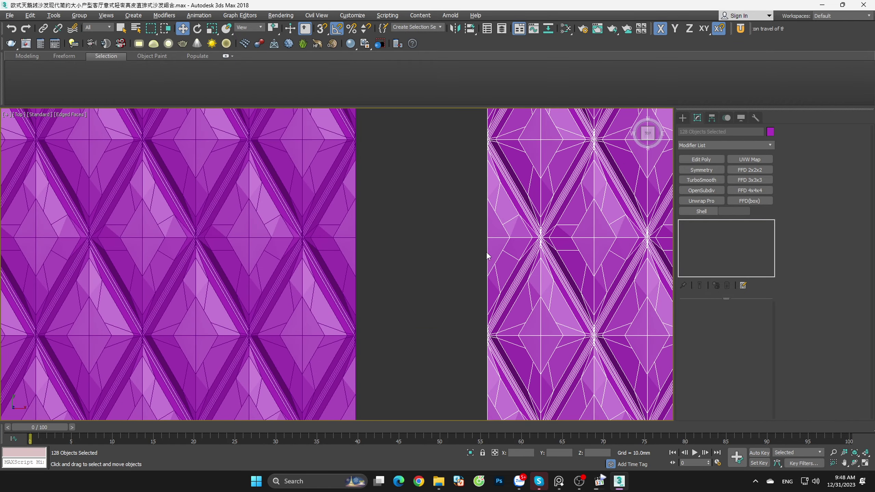
key("s")
left_click_drag(487, 237, 355, 237)
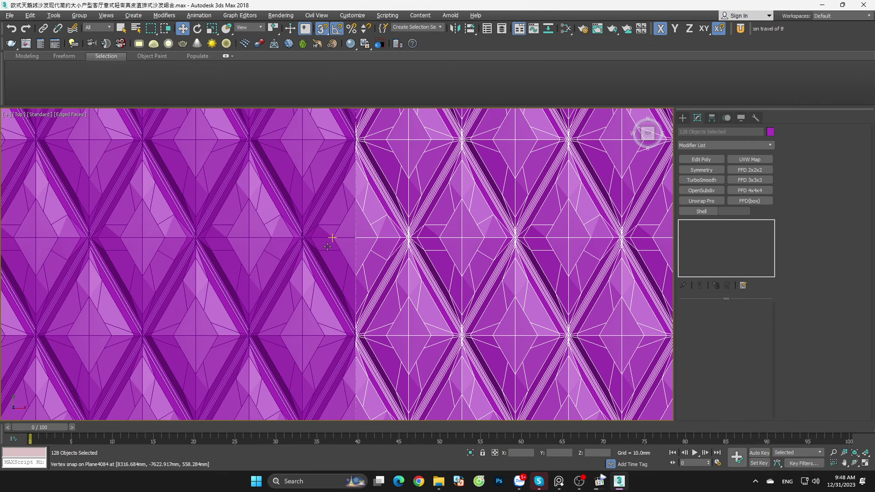
scroll(386, 324, "down", 5)
scroll(385, 324, "down", 2)
key("s")
Step: Clone the widened sheet to the right and snap it flush with the left sheet
left_click_drag(401, 328, 475, 329, "shift")
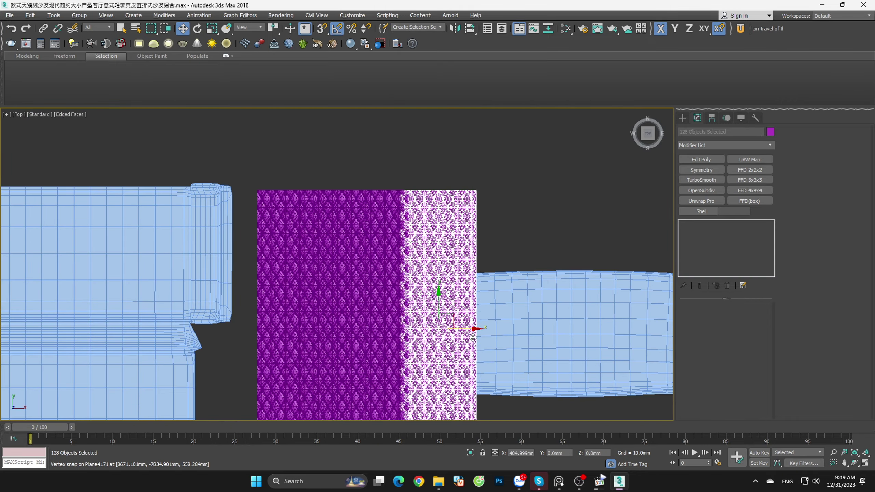
left_click(437, 278)
scroll(409, 233, "up", 5)
scroll(409, 233, "up", 3)
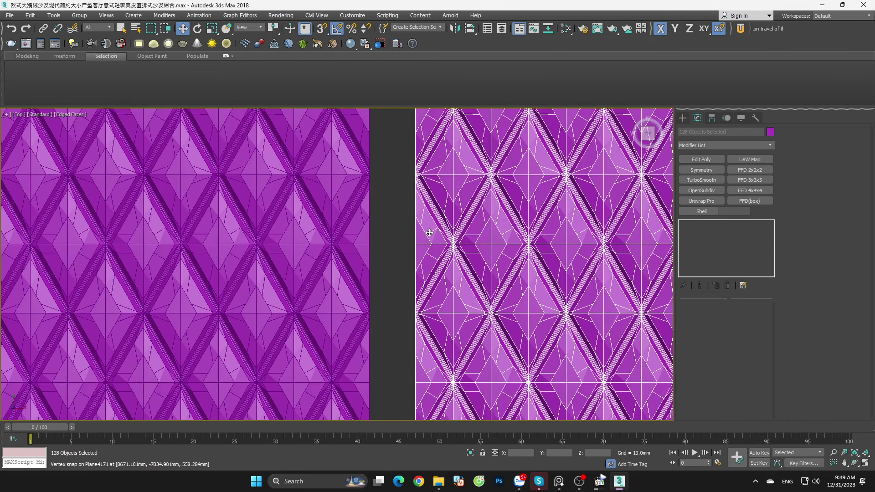
scroll(409, 233, "up", 2)
key("s")
left_click_drag(408, 249, 347, 248)
scroll(348, 249, "down", 3)
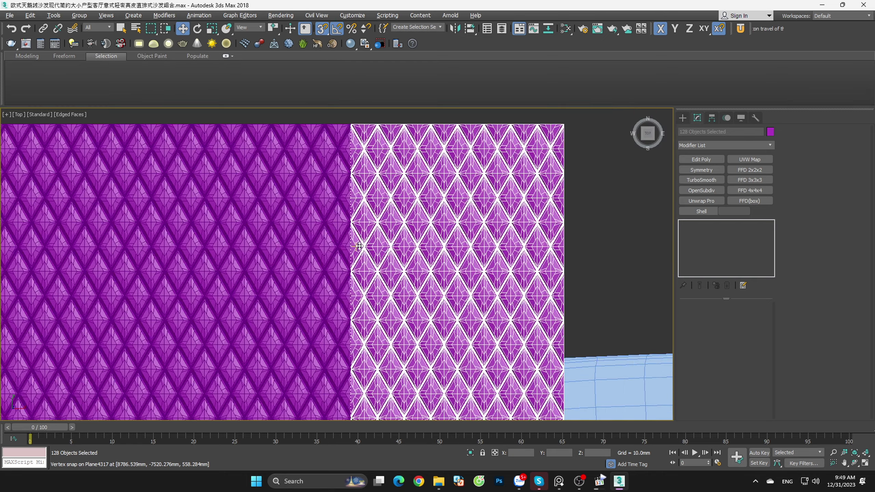
scroll(348, 248, "down", 3)
Step: Select all pattern sheets, clone them right, and snap the copy edge to edge
left_click(364, 214)
mouse_move(315, 207)
left_mouse_down()
mouse_move(384, 305)
mouse_move(391, 275)
left_mouse_up()
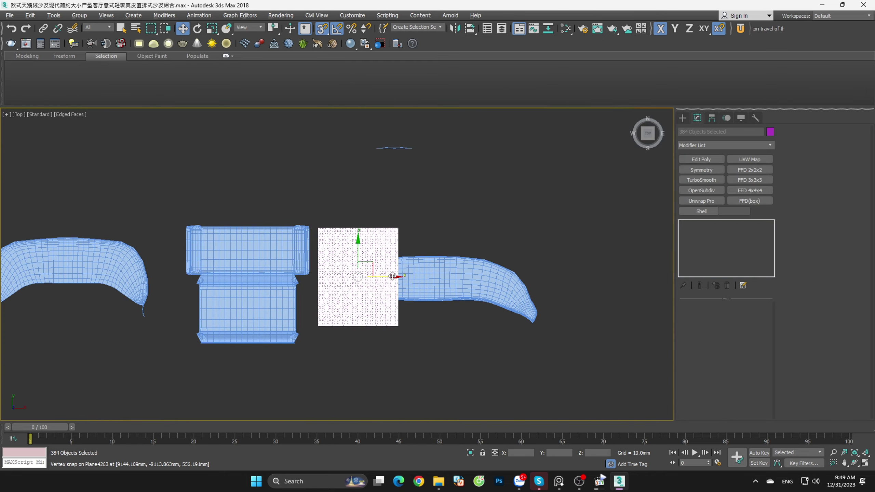
scroll(391, 276, "up", 3)
left_click_drag(321, 291, 493, 291)
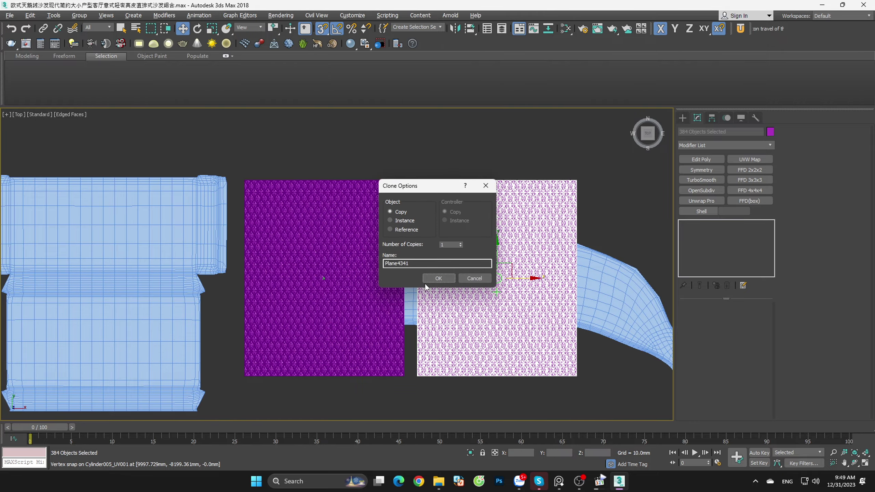
left_click(427, 280)
scroll(431, 237, "up", 5)
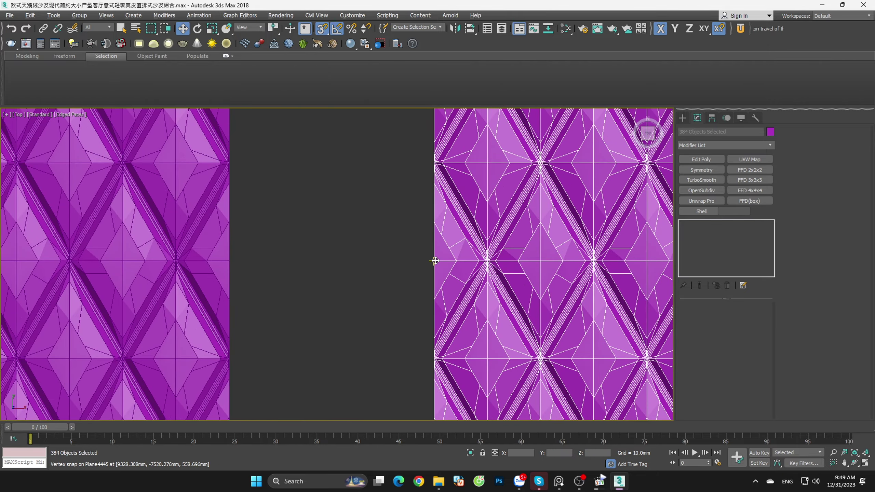
left_click_drag(433, 260, 230, 260)
scroll(333, 252, "down", 3)
scroll(376, 292, "down", 3)
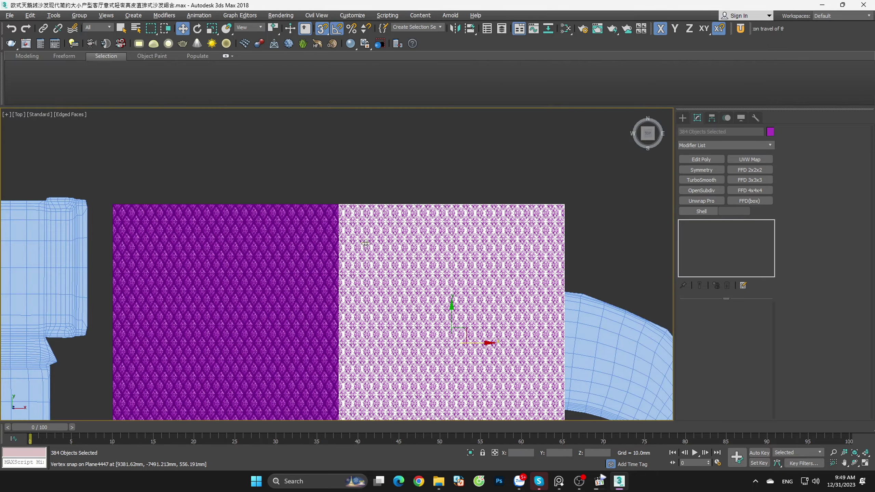
scroll(375, 292, "down", 3)
Step: Clone the sheet one more width to the right
left_click_drag(420, 308, 529, 308)
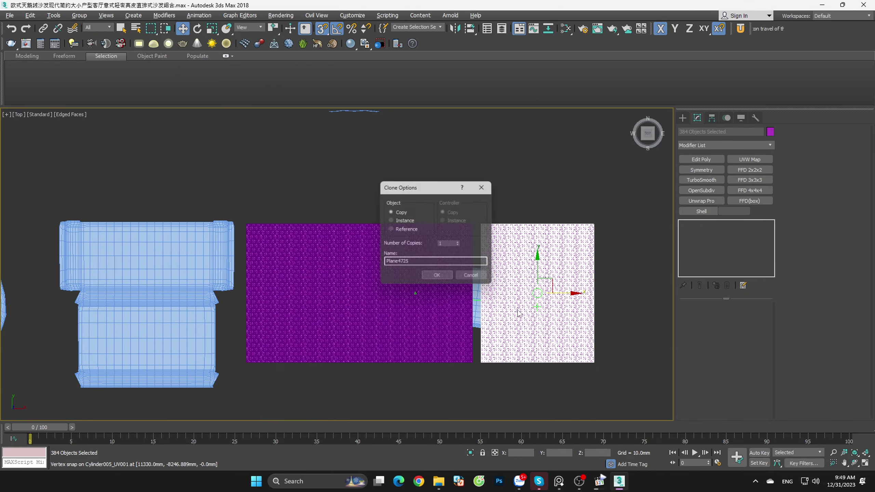
left_click(439, 280)
scroll(488, 276, "up", 3)
scroll(488, 277, "up", 4)
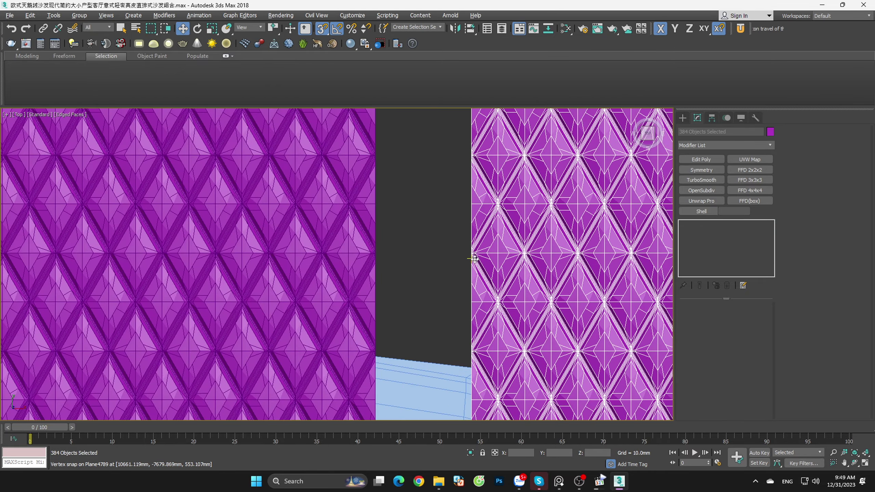
Step: Snap the last copy against the purple sheet and show wireframe (F3) to reveal the sofa outline
left_click_drag(473, 257, 377, 253)
scroll(437, 269, "down", 3)
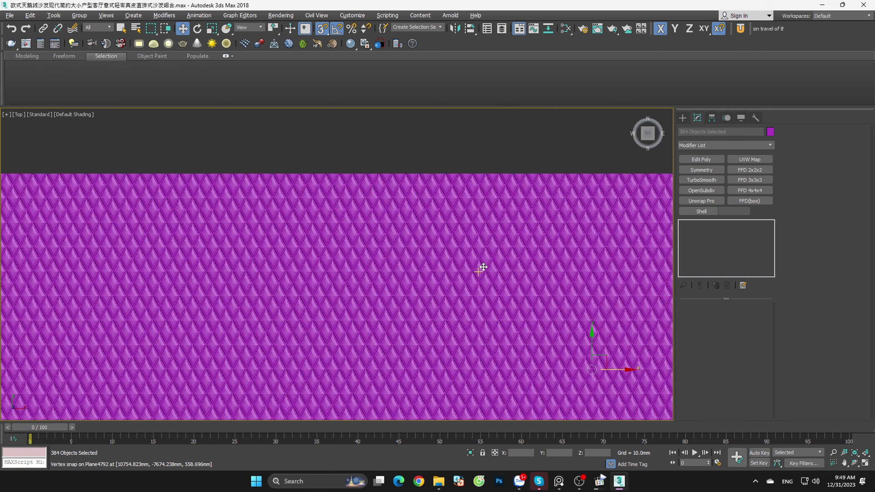
key("F3")
scroll(479, 264, "down", 3)
scroll(551, 276, "down", 3)
mouse_move(614, 181)
left_mouse_down()
mouse_move(454, 235)
mouse_move(299, 237)
left_mouse_up()
Step: Position the sheet over the sofa-back outline and delete the top-left tile and top row
left_click(283, 386)
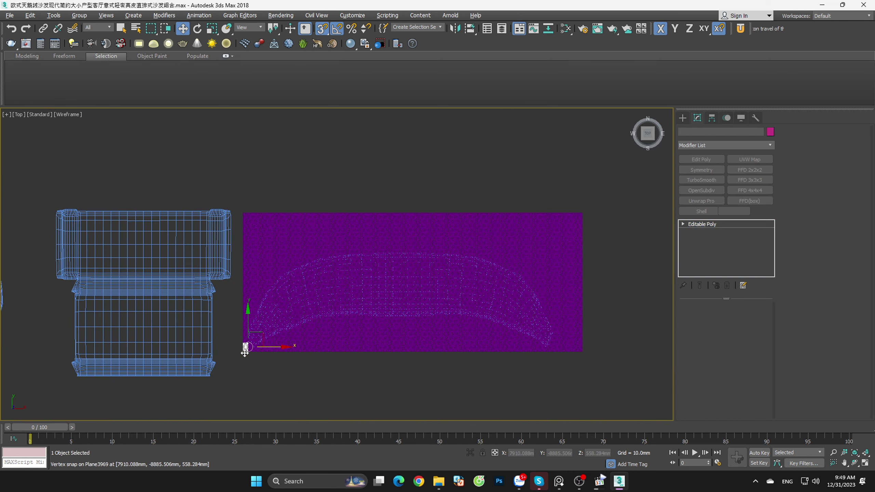
left_click_drag(245, 351, 285, 329)
left_click_drag(293, 188, 246, 243)
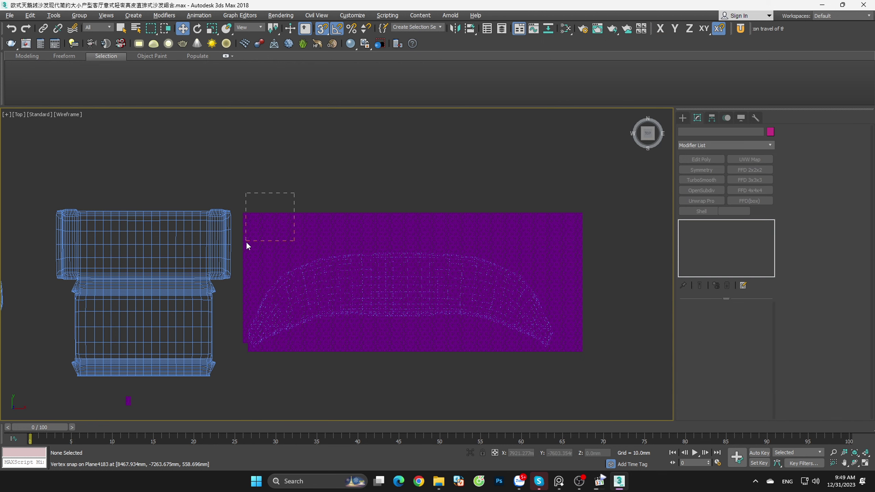
key("Delete")
left_click_drag(609, 180, 262, 246)
key("Delete")
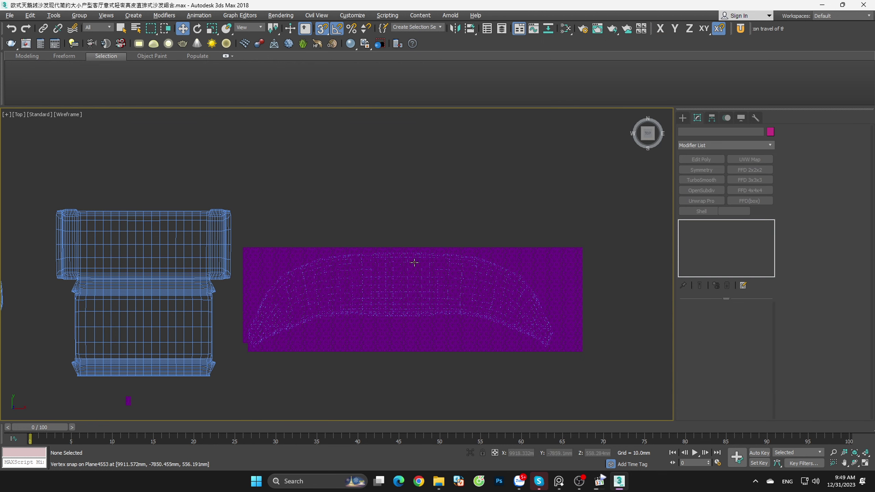
Step: Delete the tiles beyond the outline's corner and above its edge
left_click_drag(619, 220, 526, 248)
scroll(603, 280, "up", 3)
scroll(597, 226, "up", 2)
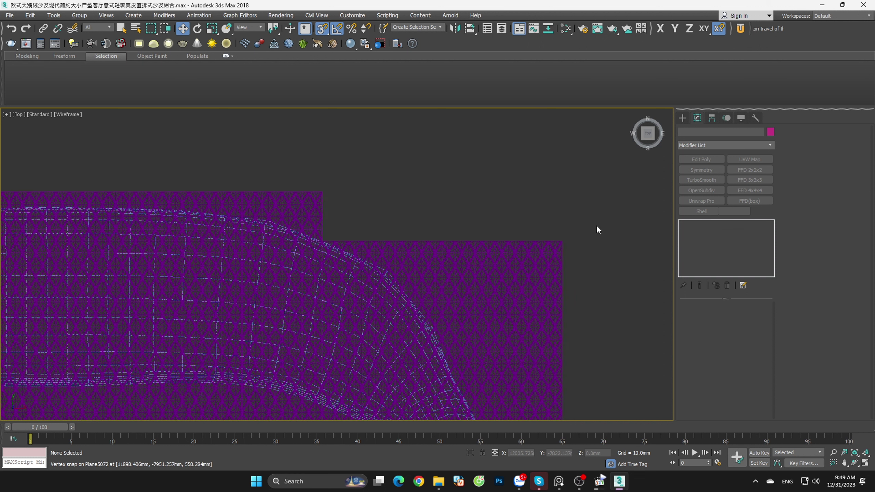
left_click_drag(544, 235, 560, 214)
key("Delete")
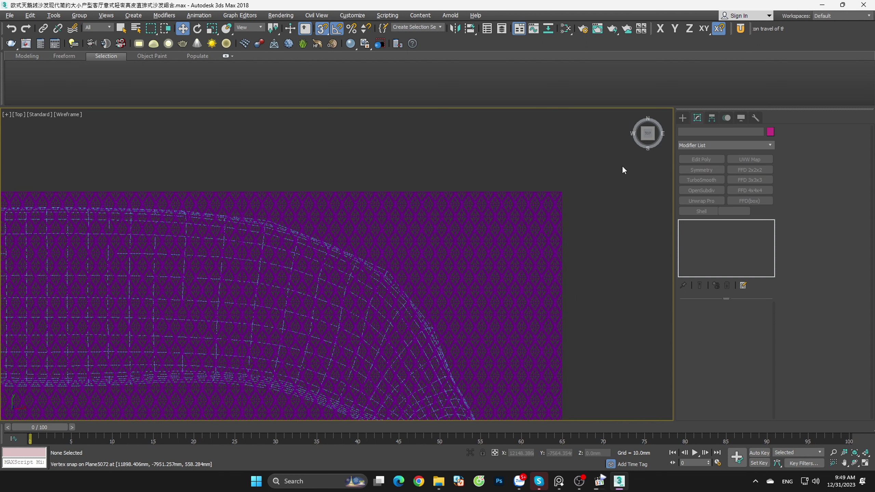
left_click_drag(342, 218, 341, 218)
key("Delete")
Step: Delete the strips of tiles past the outline's right end
key("Delete")
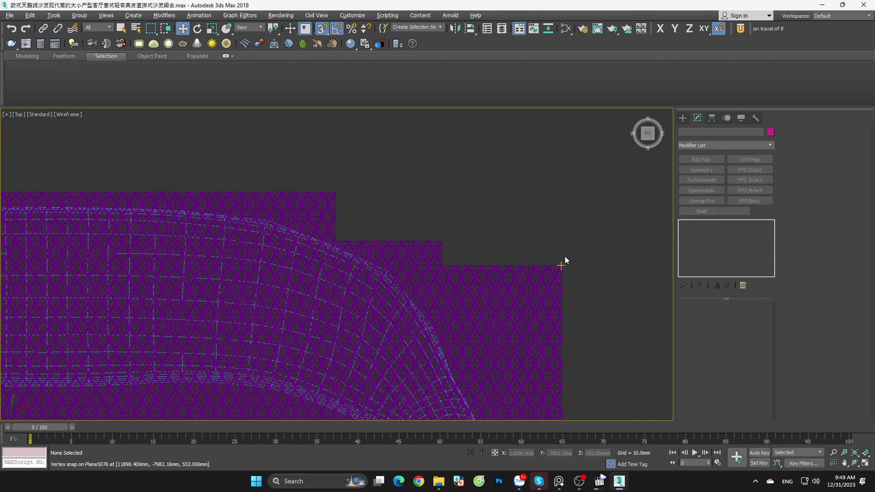
left_click_drag(639, 248, 456, 314)
key("Delete")
middle_click_drag(454, 314, 434, 200)
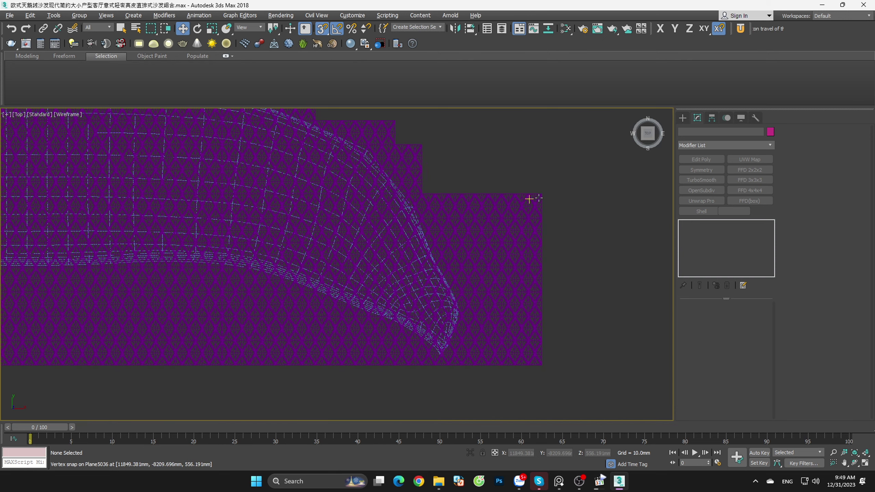
mouse_move(568, 172)
left_mouse_down()
mouse_move(454, 289)
mouse_move(440, 239)
left_mouse_up()
key("Delete")
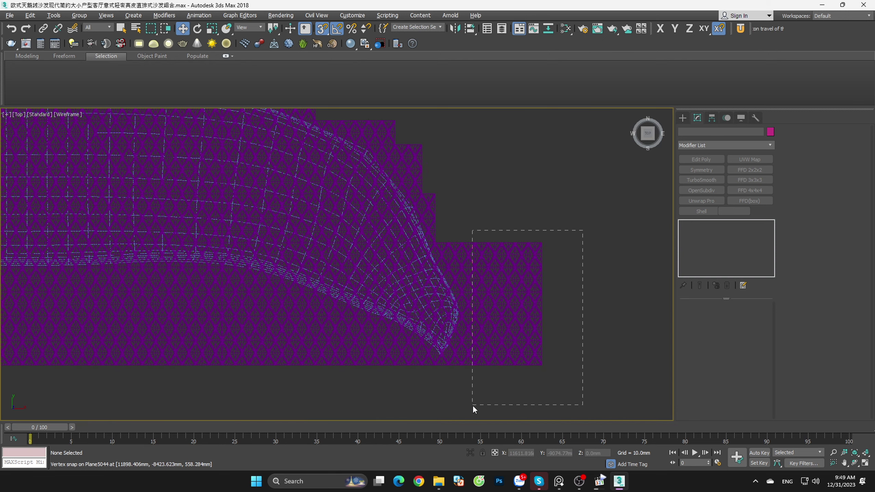
left_click_drag(473, 407, 472, 406)
key("Delete")
middle_click_drag(484, 392, 513, 380)
left_click_drag(366, 291, 365, 291)
Step: Delete the excess tiles lying below the sofa outline
key("Delete")
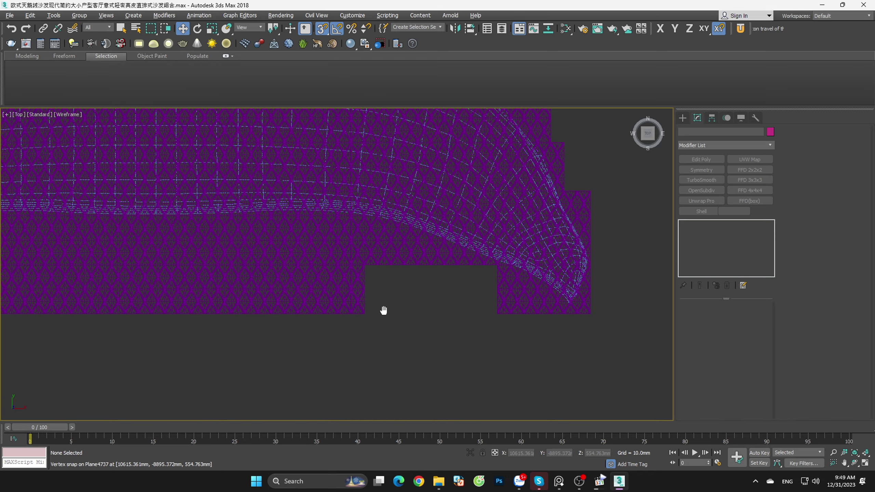
middle_click_drag(384, 308, 501, 324)
left_click_drag(517, 361, 293, 265)
key("Delete")
middle_click_drag(292, 265, 530, 292)
mouse_move(585, 387)
left_mouse_down()
mouse_move(292, 254)
mouse_move(287, 266)
left_mouse_up()
key("Delete")
key("Delete")
middle_click_drag(279, 288, 478, 316)
left_click_drag(478, 317, 431, 275)
key("Delete")
Step: Delete a leftover piece below the outline's left end and select the remaining excess pieces
left_click_drag(420, 318, 359, 287)
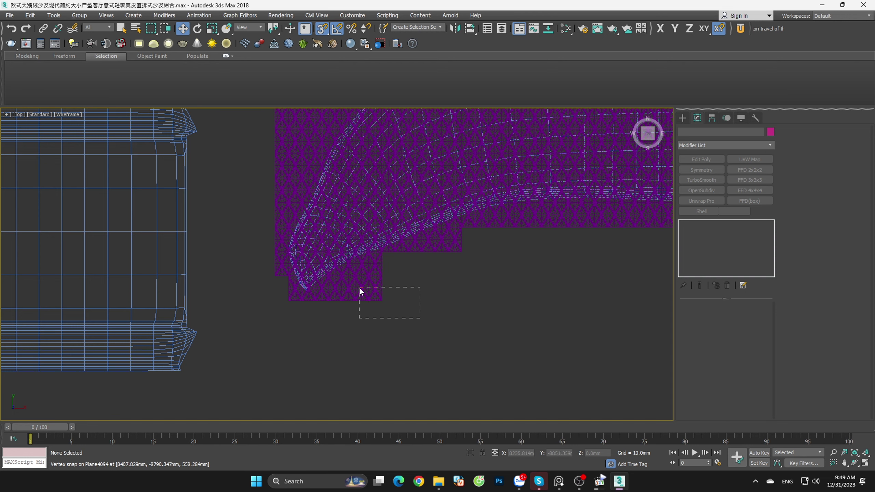
middle_click_drag(362, 296, 388, 405)
left_click_drag(293, 283, 340, 223)
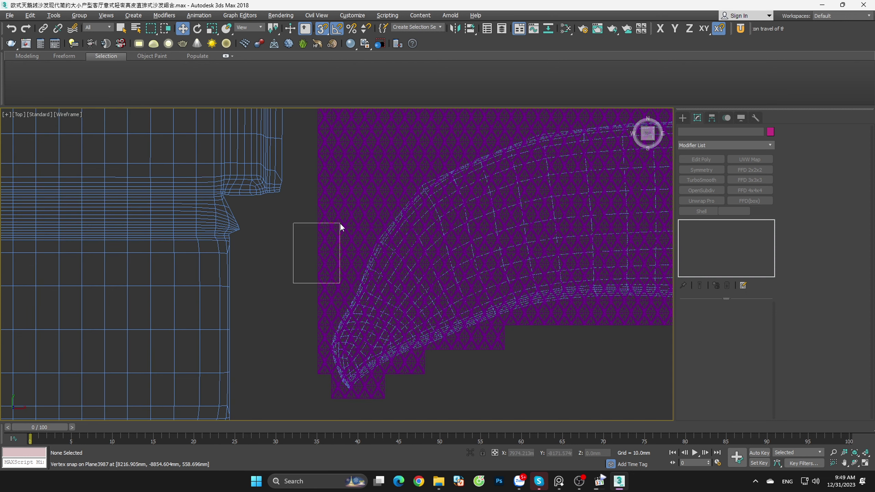
key("Delete")
middle_click_drag(341, 223, 343, 304)
left_click_drag(357, 154, 298, 320)
Step: Delete the last selected excess piece of the pattern sheet
key("Delete")
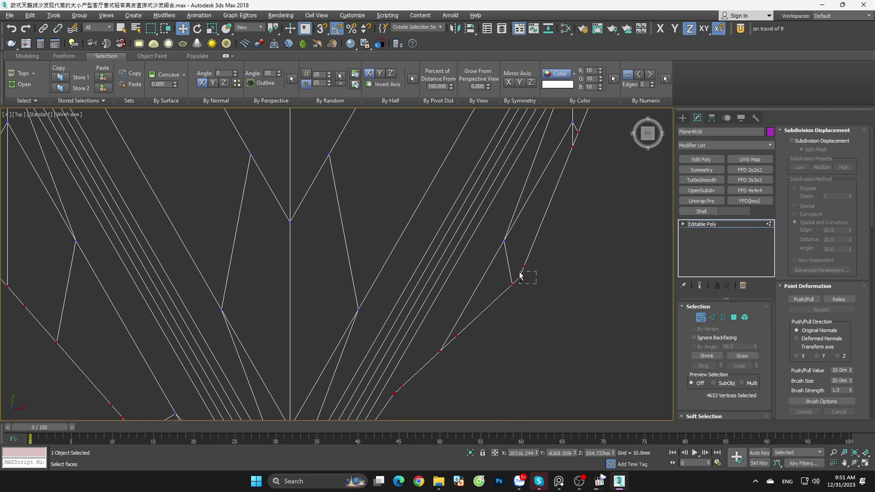
Step: Deselect a corner vertex and several stray vertices along the sheet's edge
scroll(517, 274, "down", 3)
scroll(490, 285, "up", 3)
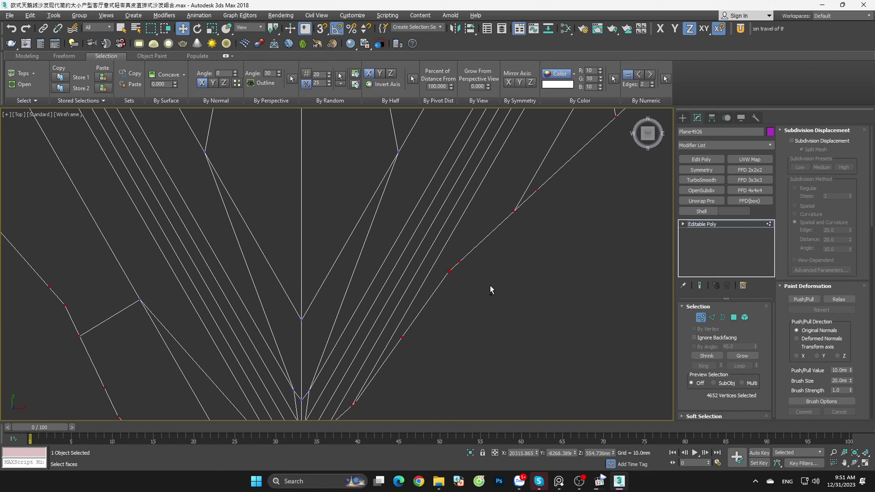
scroll(449, 275, "up", 3)
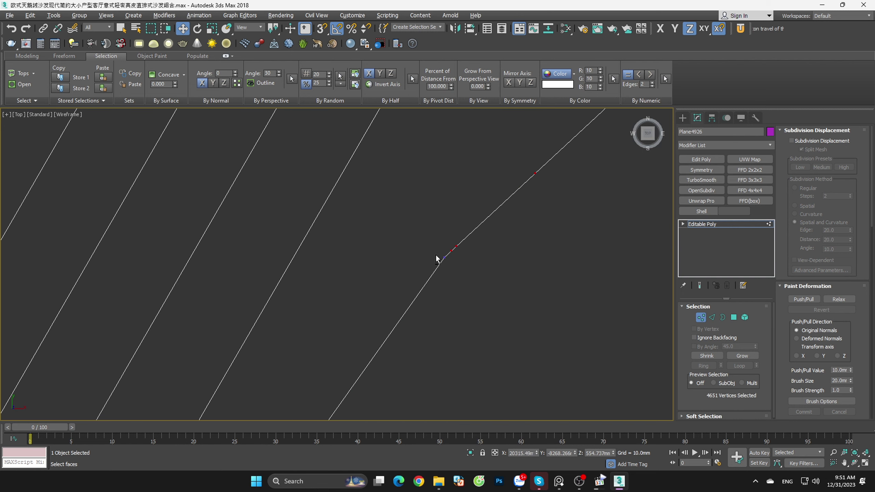
scroll(529, 285, "down", 2)
scroll(530, 281, "down", 2)
scroll(534, 291, "down", 2)
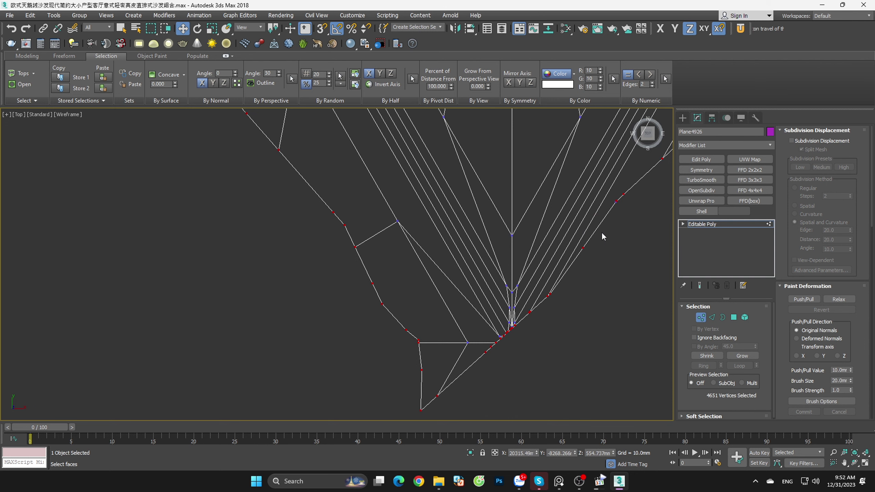
scroll(580, 243, "up", 1)
scroll(471, 359, "up", 2)
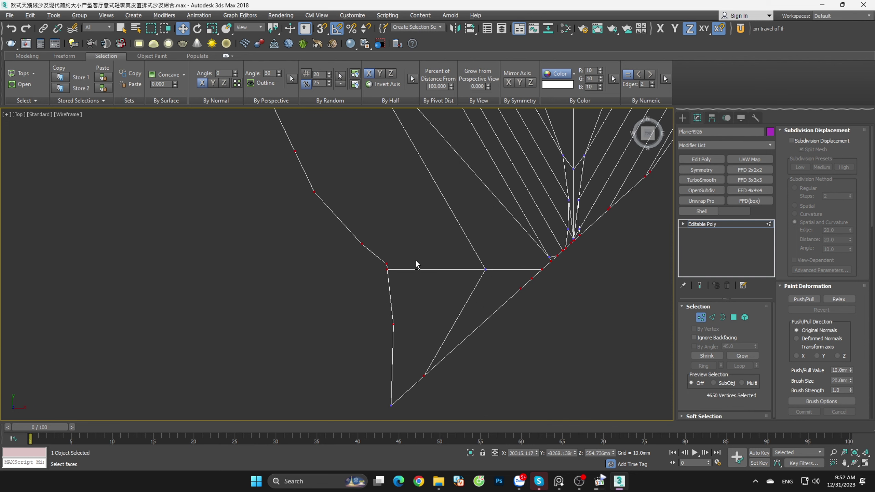
left_click_drag(398, 262, 379, 276, "alt")
scroll(608, 293, "down", 3)
scroll(553, 271, "up", 2)
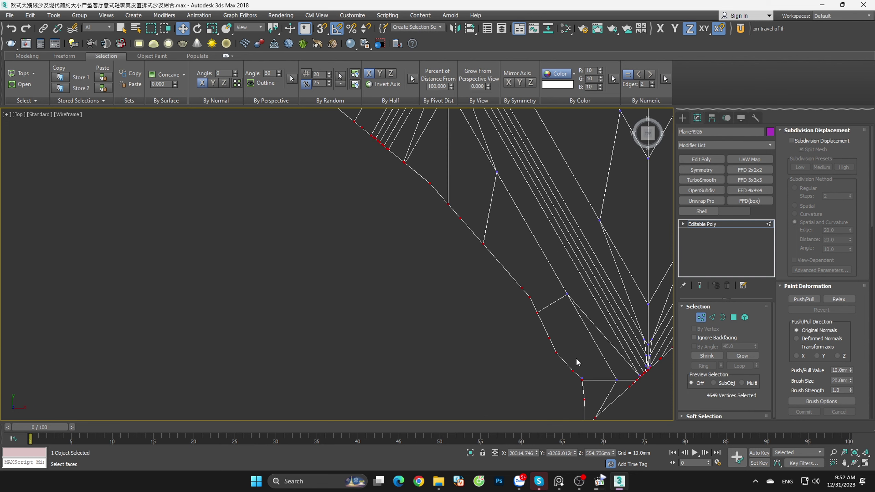
scroll(576, 358, "up", 1)
scroll(499, 253, "down", 3)
scroll(309, 271, "up", 2)
scroll(419, 318, "up", 1)
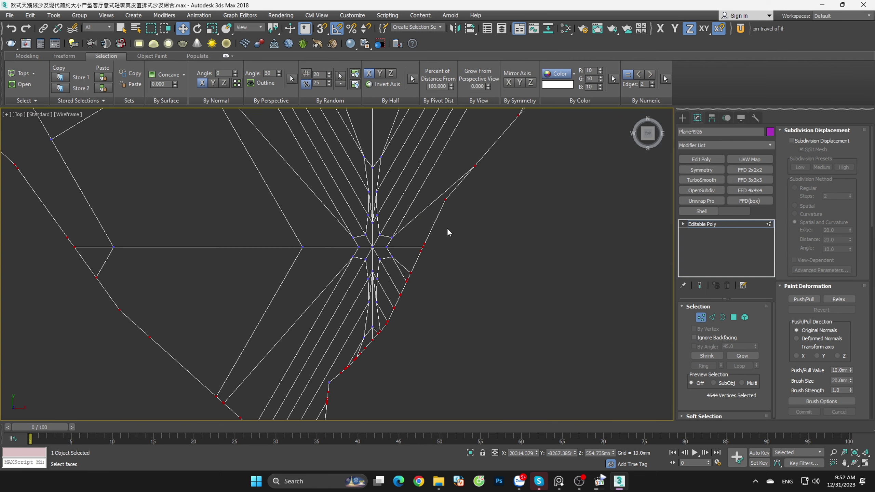
scroll(437, 203, "down", 3)
scroll(296, 250, "up", 3)
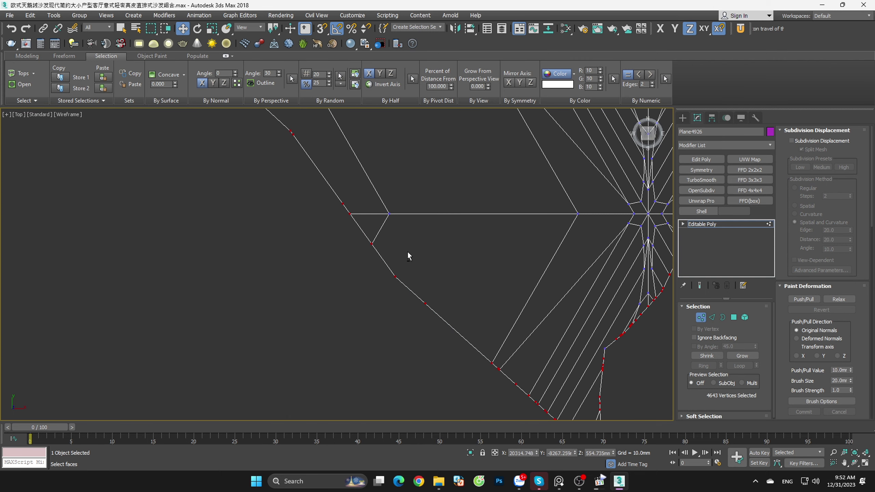
left_click(395, 278, "alt")
middle_click_drag(356, 226, 440, 357)
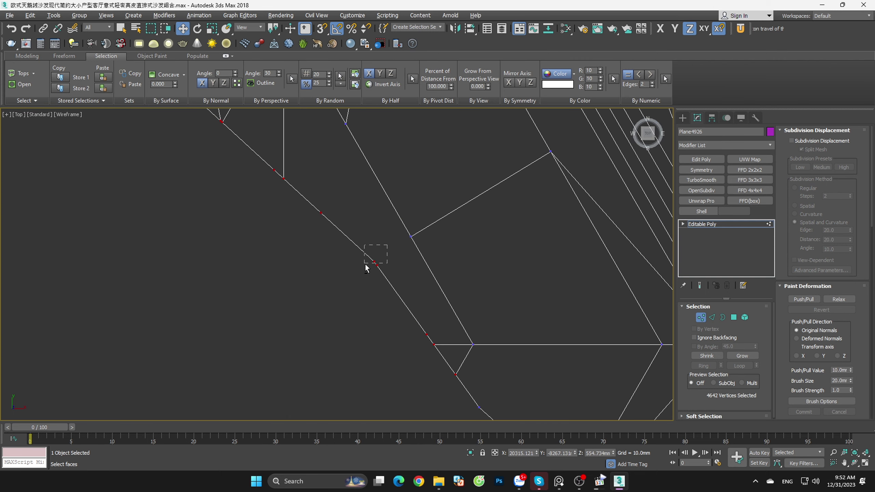
left_click_drag(390, 248, 367, 268, "alt")
Step: Deselect more stray border vertices, including one along the left edge
scroll(471, 360, "down", 3)
scroll(375, 289, "up", 1)
scroll(365, 290, "down", 1)
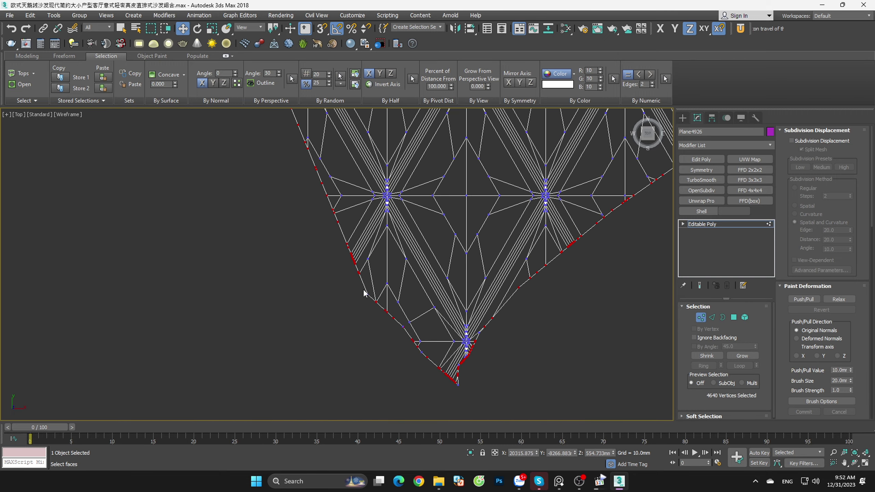
left_click(404, 351, "alt")
scroll(345, 184, "up", 4)
left_click_drag(315, 182, 337, 205, "alt")
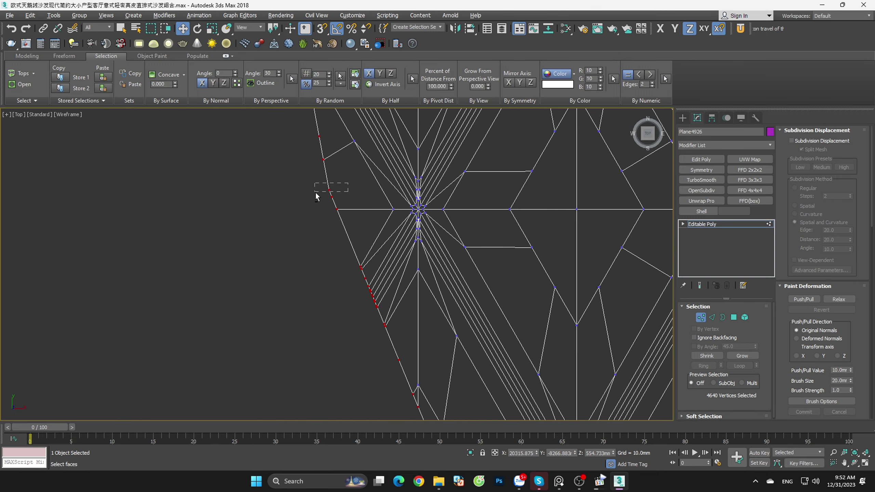
scroll(434, 241, "down", 4)
scroll(438, 248, "up", 1)
scroll(400, 223, "up", 2)
scroll(401, 241, "up", 3)
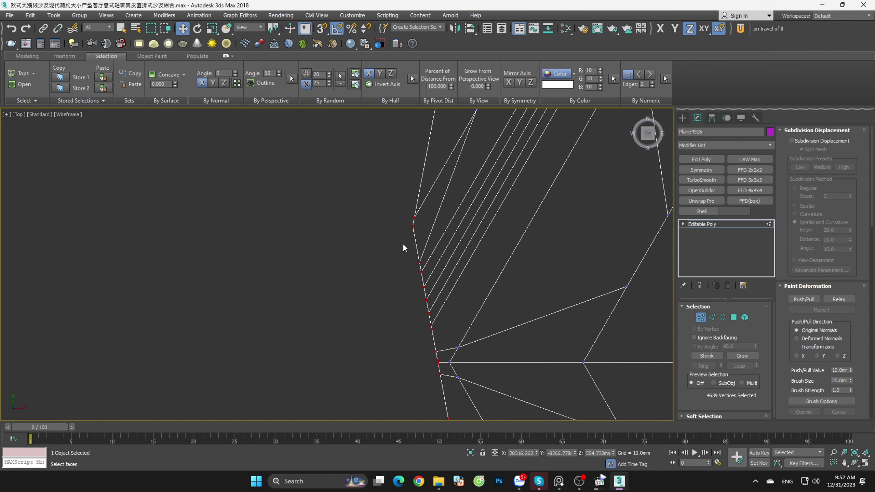
left_click_drag(421, 219, 421, 220, "alt")
Step: Undo an accidental single-vertex pick, restoring the 4638-vertex border selection
scroll(447, 220, "down", 3)
scroll(404, 280, "up", 2)
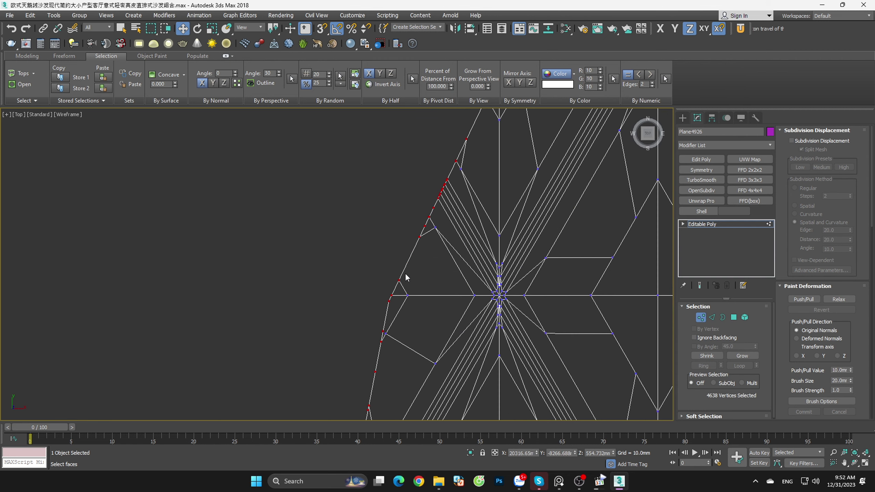
scroll(375, 302, "up", 1)
scroll(372, 302, "down", 2)
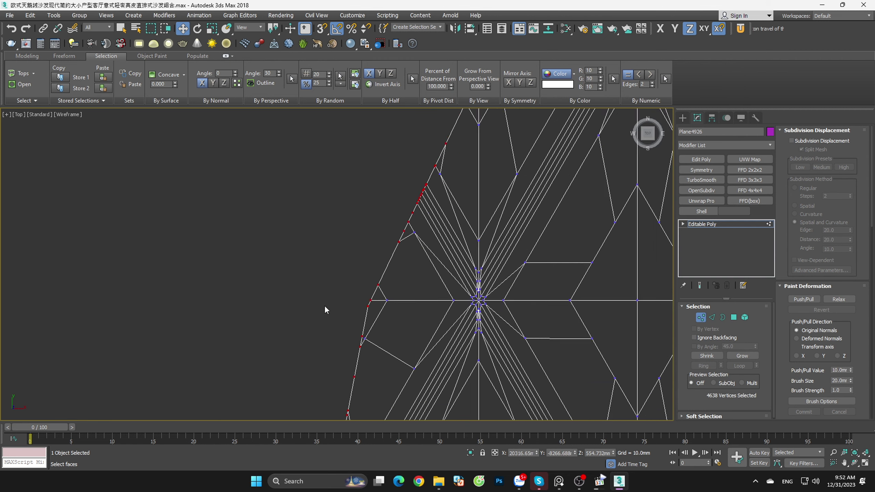
scroll(330, 312, "down", 1)
scroll(344, 327, "down", 2)
left_click(377, 355)
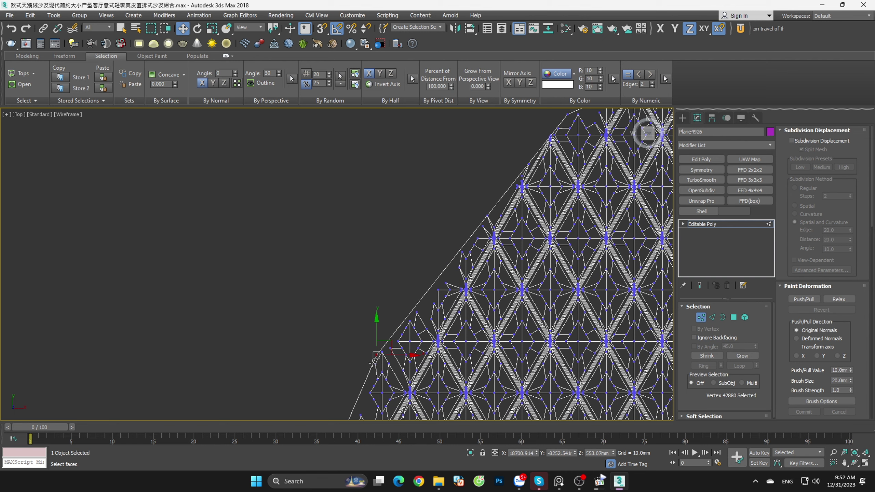
key("ctrl+z")
scroll(378, 302, "up", 2)
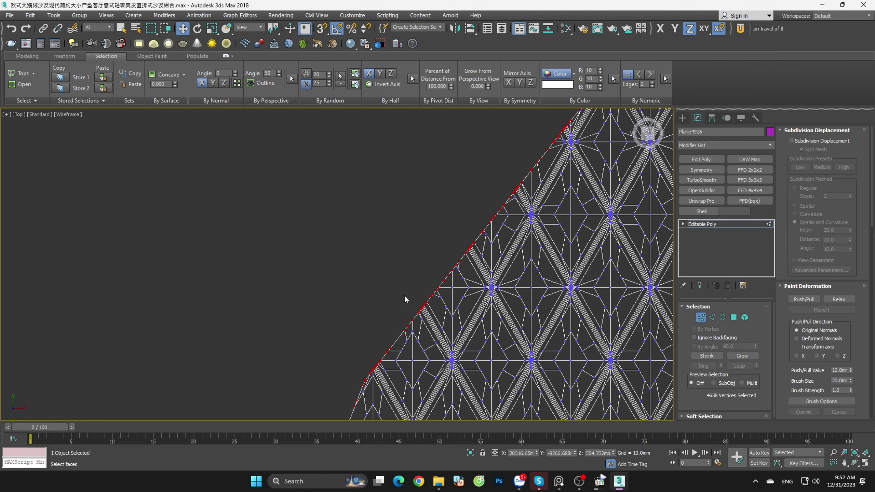
scroll(410, 298, "up", 2)
scroll(415, 294, "down", 3)
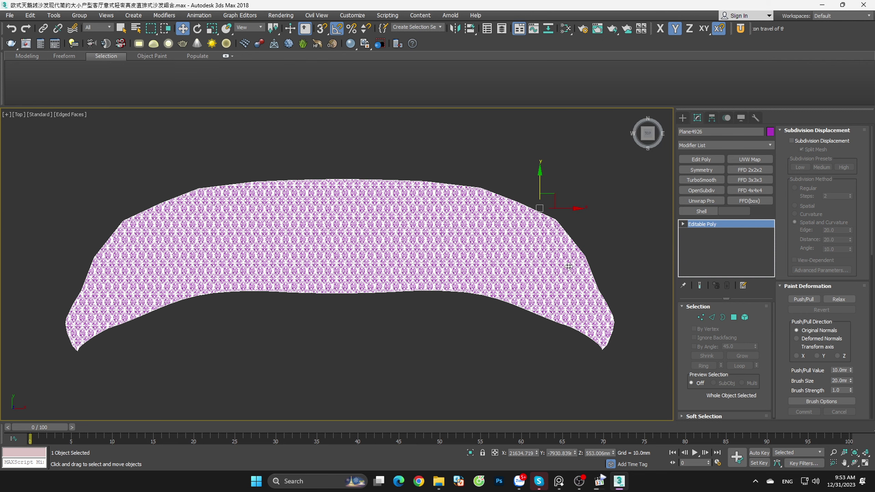
Step: Move the white staircase-shaped sheet pieces down out of the way
middle_click_drag(230, 250, 396, 241)
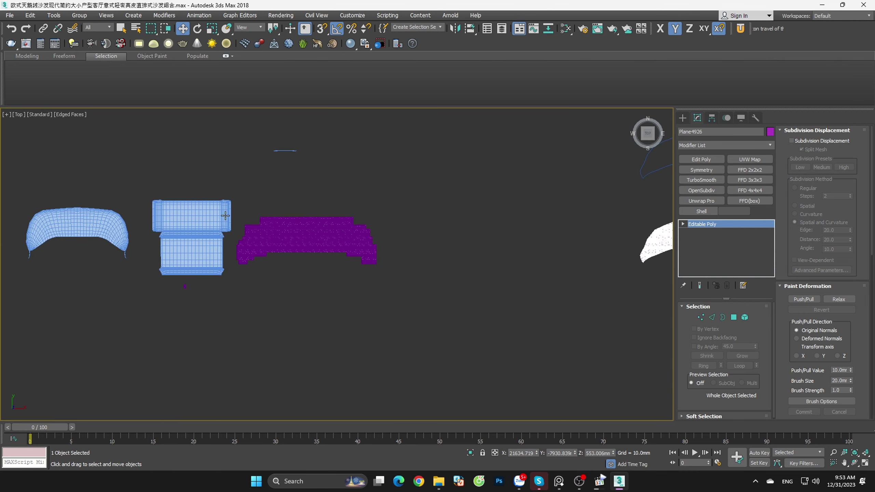
scroll(396, 241, "up", 3)
scroll(553, 186, "up", 2)
mouse_move(588, 178)
left_mouse_down()
mouse_move(302, 347)
mouse_move(246, 362)
left_mouse_up()
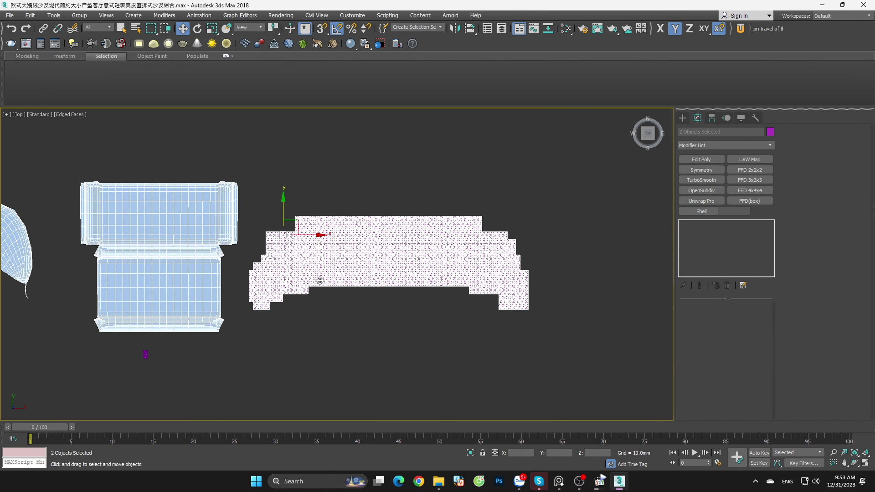
scroll(293, 231, "down", 2)
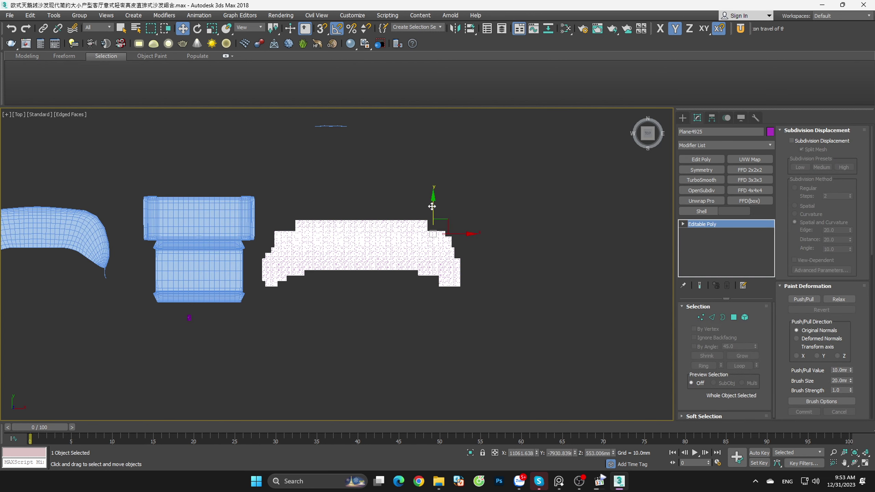
left_click_drag(432, 206, 449, 313)
left_click(463, 301)
scroll(510, 295, "down", 5)
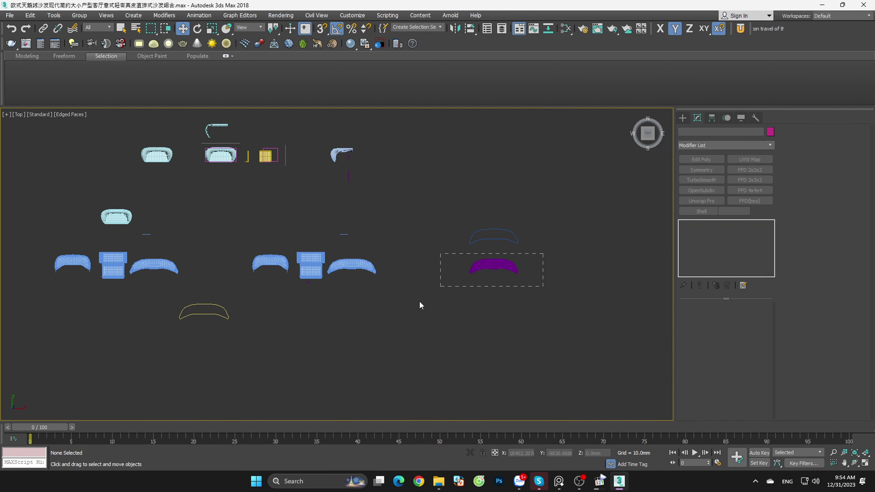
Step: Snap the purple sheet Plane4926's corner onto the blue sofa-back piece's corner with vertex snap
left_click(494, 266)
scroll(493, 266, "up", 1)
left_click_drag(542, 255, 304, 257)
scroll(287, 270, "up", 5)
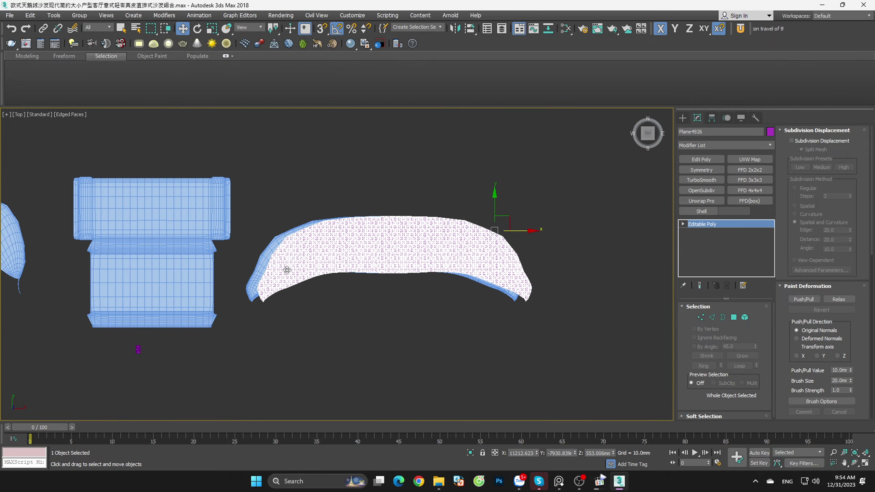
scroll(287, 270, "up", 3)
scroll(232, 332, "up", 2)
key("s")
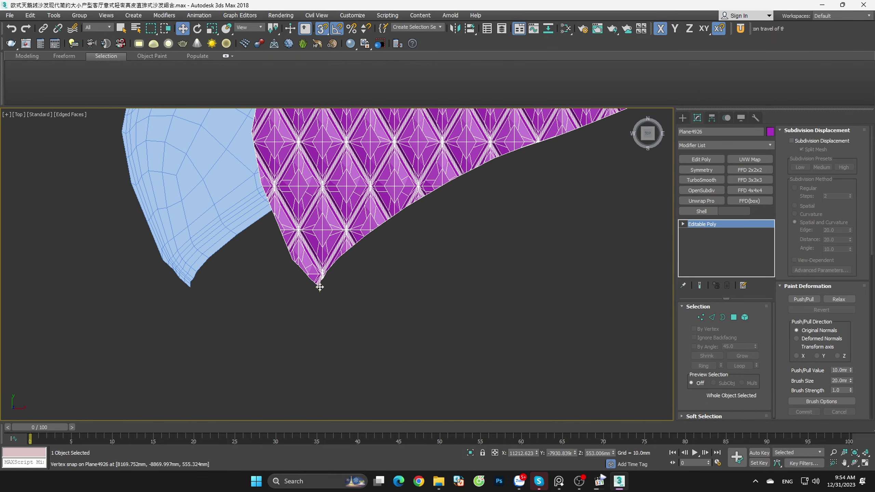
left_click_drag(320, 286, 195, 287)
Step: In front view, snap the purple sheet down to the blue piece's height
scroll(270, 334, "down", 2)
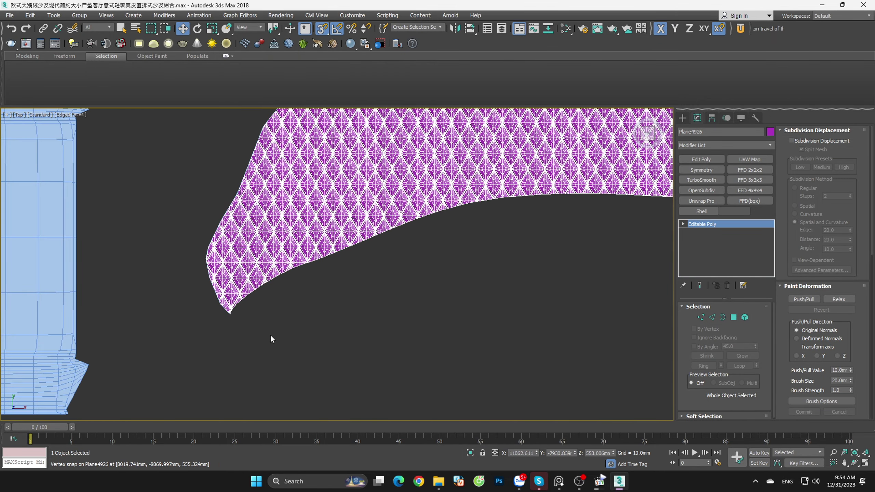
scroll(270, 338, "down", 5)
middle_click_drag(335, 360, 364, 286, "alt")
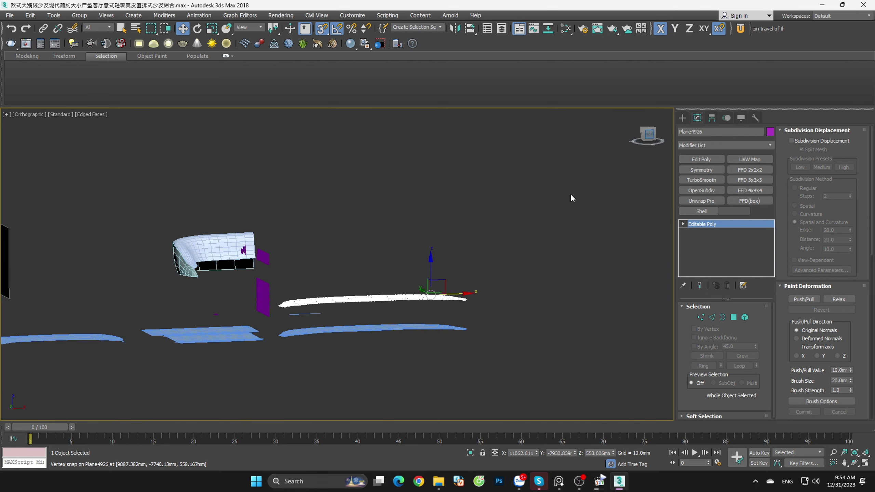
key("f")
scroll(424, 326, "up", 5)
scroll(488, 195, "down", 2)
left_click_drag(460, 161, 487, 296)
scroll(326, 311, "up", 3)
scroll(250, 290, "up", 3)
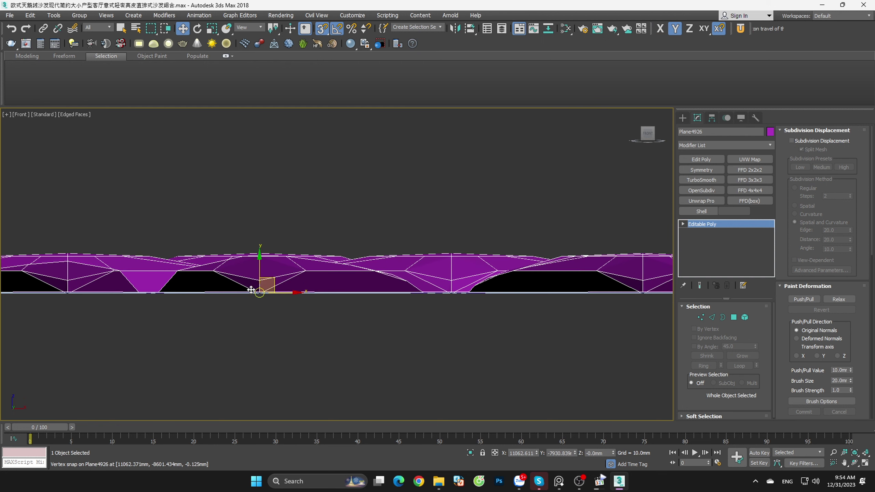
Step: With snapping off, lower the purple sheet slightly to sit just above the blue surface
key("s")
left_click_drag(262, 272, 263, 279)
scroll(331, 291, "down", 3)
middle_click_drag(332, 291, 295, 223, "alt")
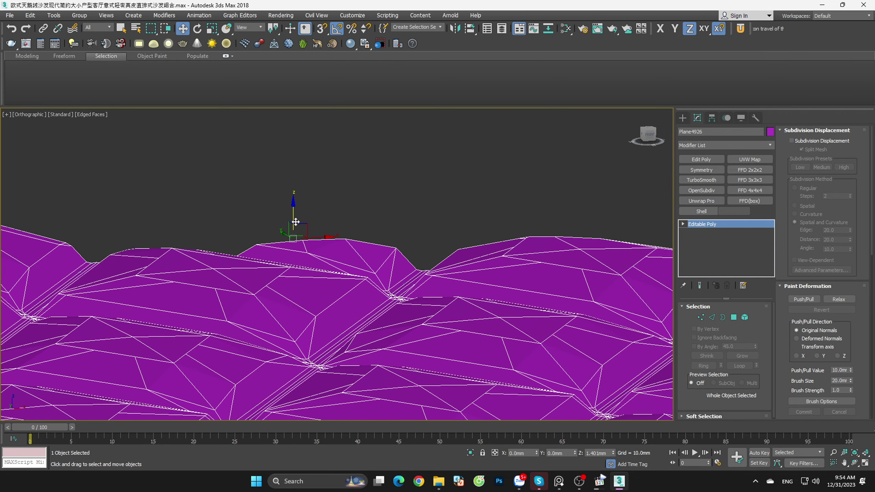
left_click_drag(296, 221, 294, 228)
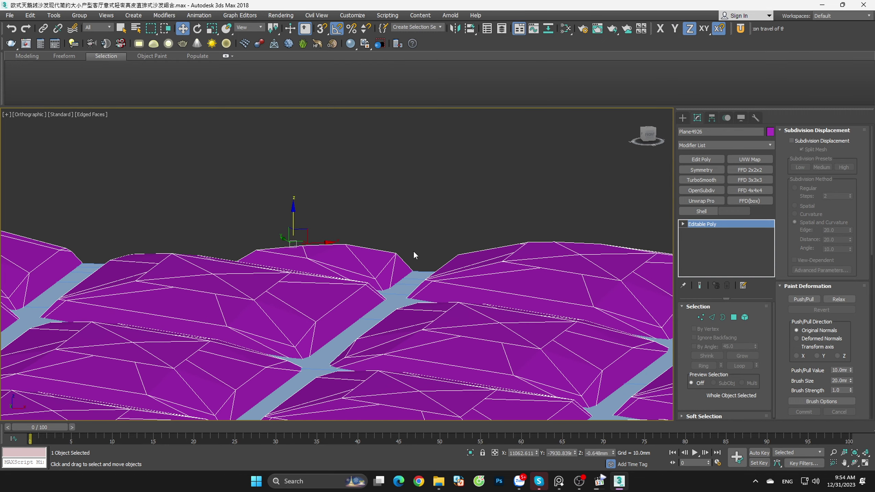
scroll(419, 257, "down", 5)
key("t")
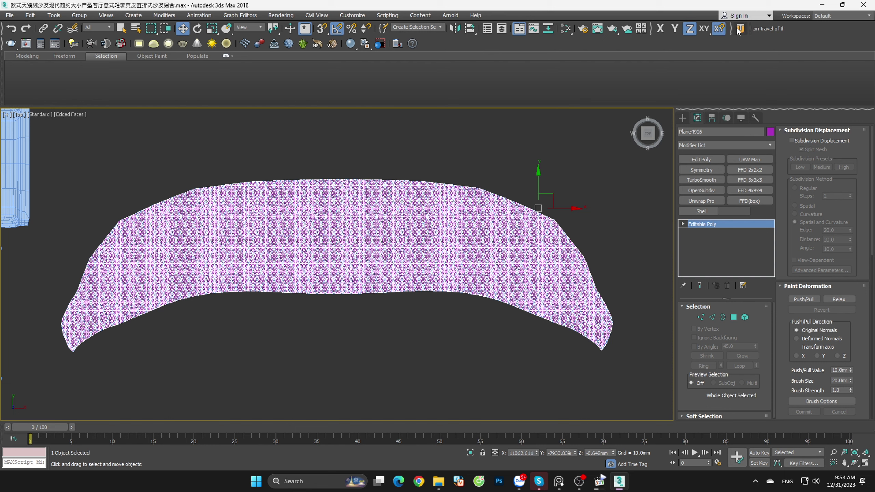
Step: Apply a Skin Wrap modifier to Plane4926 from UV Tools 3.2k's Geom Tools
left_click(740, 28)
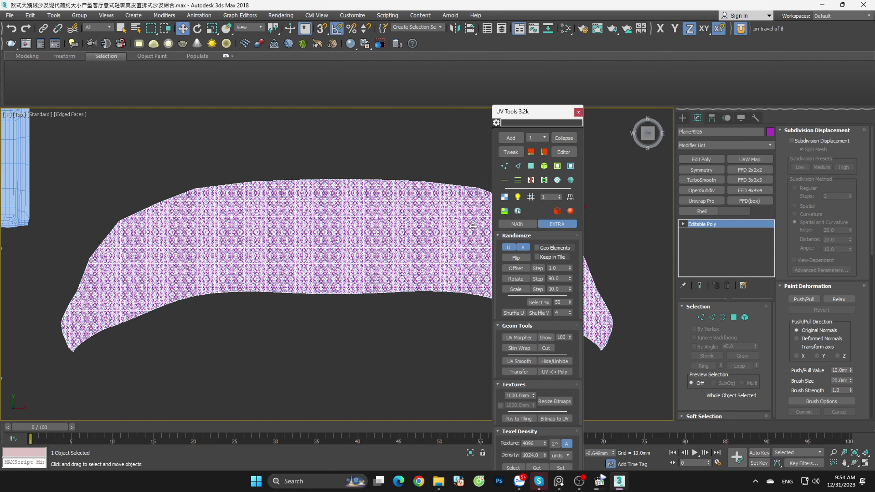
left_click(525, 348)
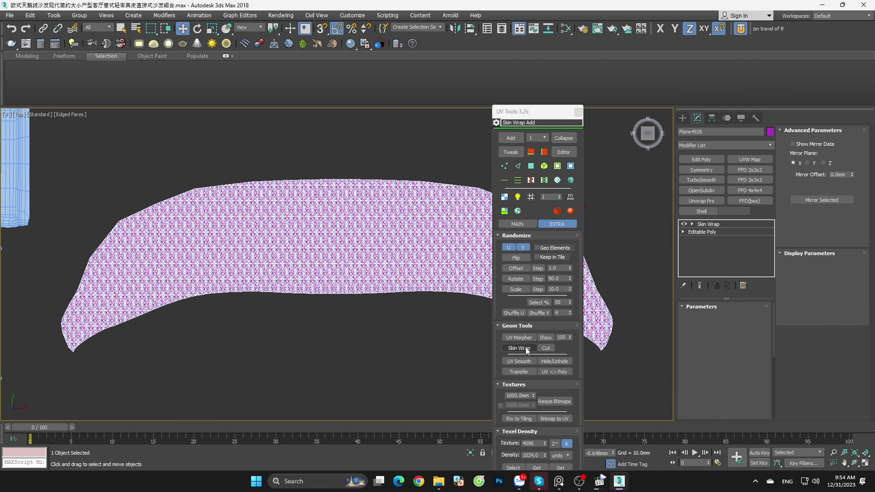
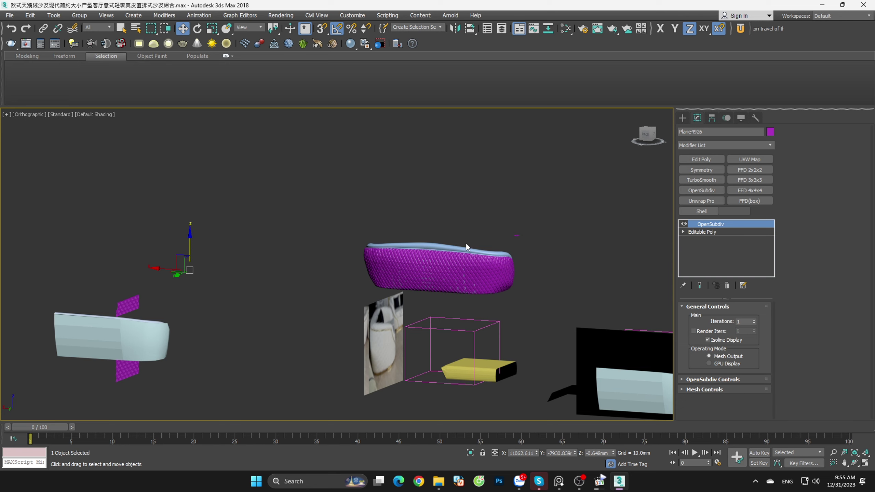
Step: Orbit and zoom onto the sofa front, clear the selection and show edged faces
middle_click_drag(495, 254, 411, 296, "alt")
scroll(410, 296, "up", 5)
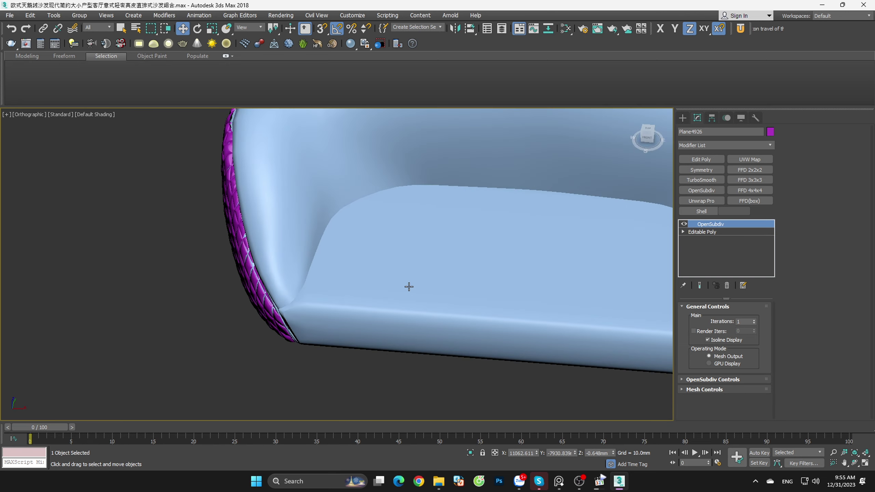
scroll(409, 290, "down", 5)
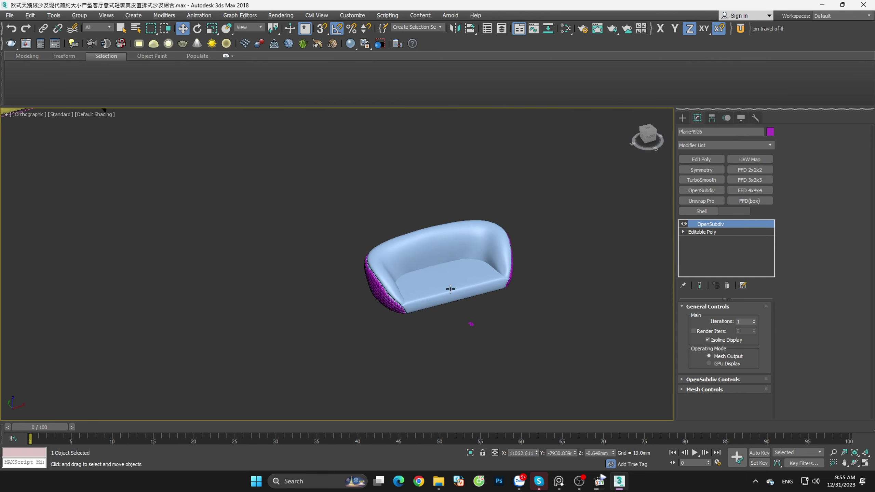
middle_click_drag(408, 286, 455, 289, "alt")
scroll(390, 293, "up", 3)
left_click(352, 294)
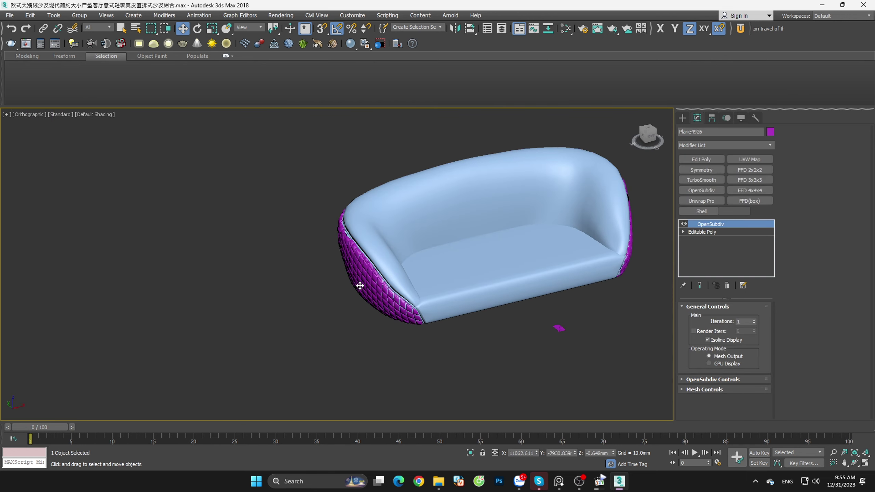
key("F4")
Step: Delete Plane4926's OpenSubdiv modifier, leaving Editable Poly, and show its pivot settings
left_click(728, 286)
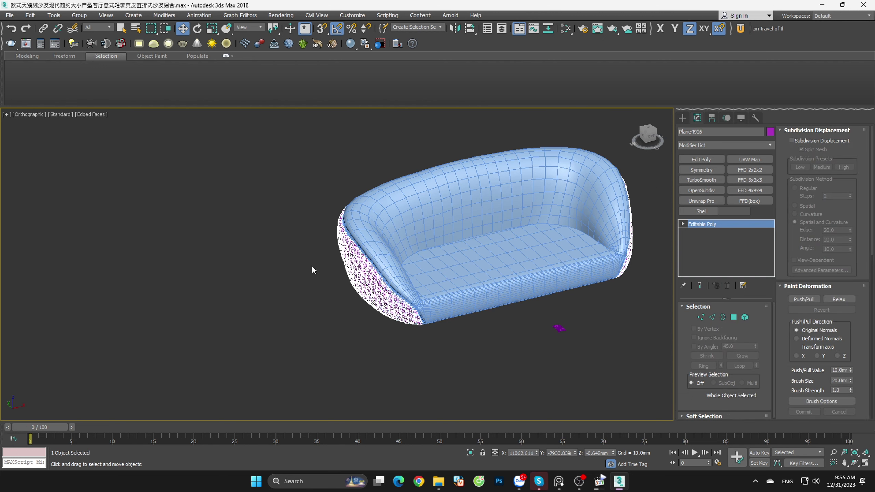
scroll(311, 265, "down", 5)
left_click(711, 118)
Step: Centre the sheet's pivot, then snap it along X against the sofa side below the blue rim
left_click(724, 180)
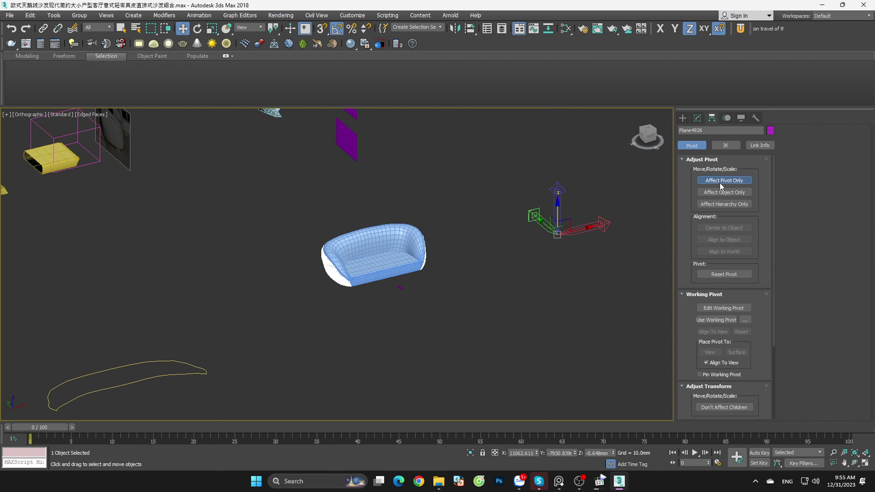
left_click(723, 227)
left_click(724, 180)
key("s")
key("F5")
left_click_drag(406, 247, 482, 247)
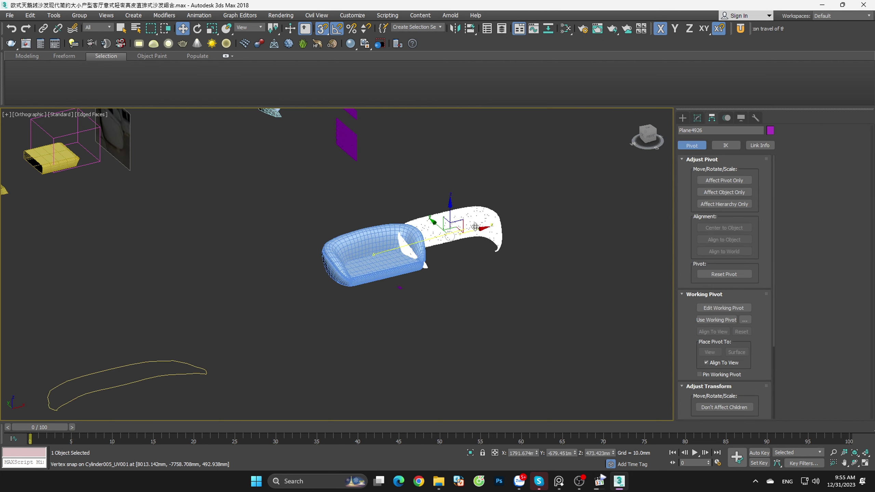
middle_click_drag(482, 247, 582, 234, "alt")
Step: Orbit to a side view to check the sheet's placement and show its modifier stack
key("F4")
scroll(428, 248, "up", 8)
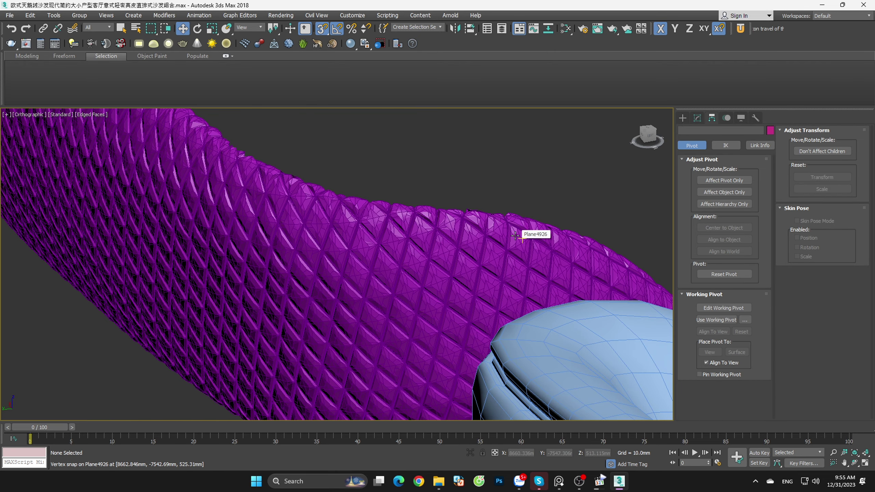
scroll(511, 222, "down", 3)
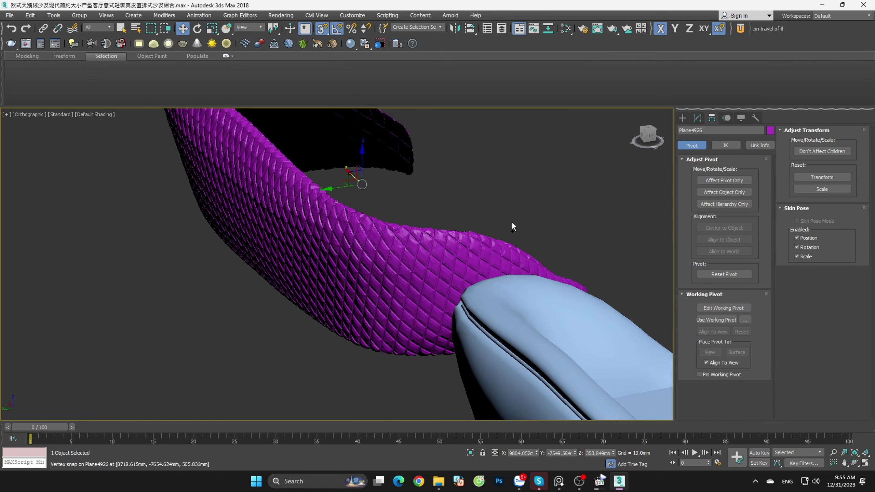
scroll(511, 221, "down", 5)
scroll(588, 289, "down", 3)
middle_click_drag(589, 289, 643, 298, "alt")
scroll(643, 298, "up", 5)
scroll(643, 298, "up", 4)
key("F4")
left_click(697, 117)
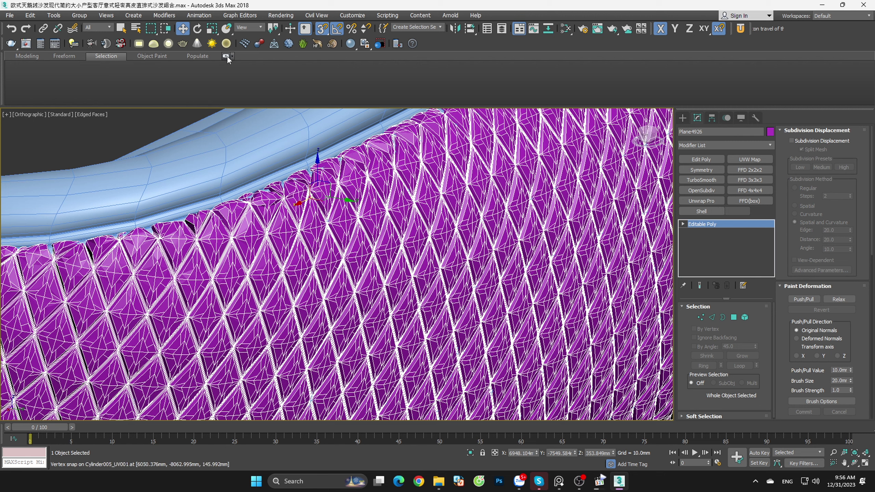
left_click(20, 53)
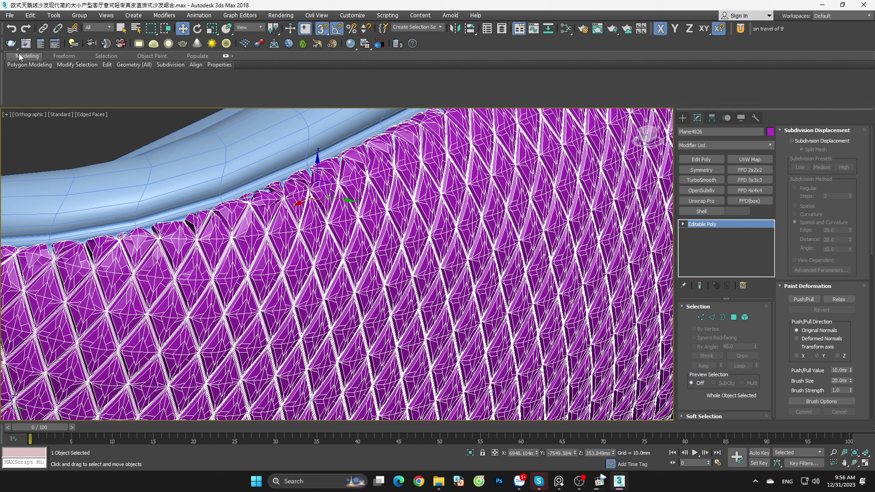
key("s")
scroll(578, 275, "down", 10)
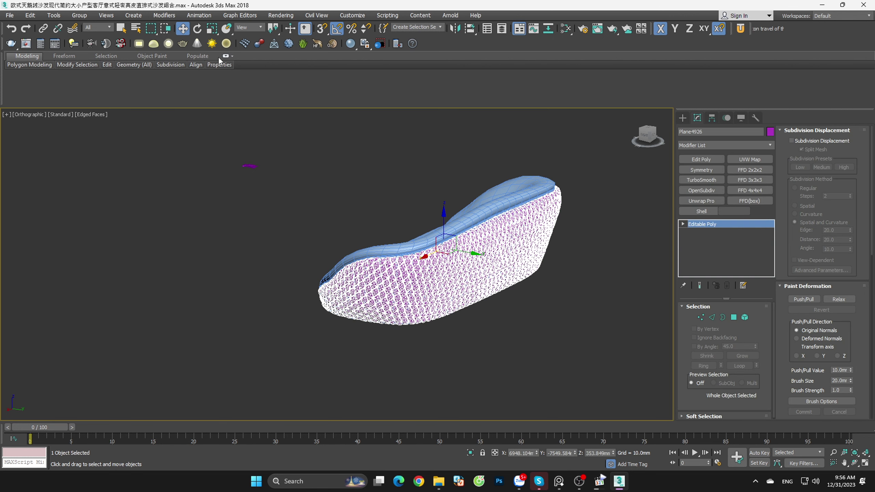
left_click(35, 68)
left_click(40, 67)
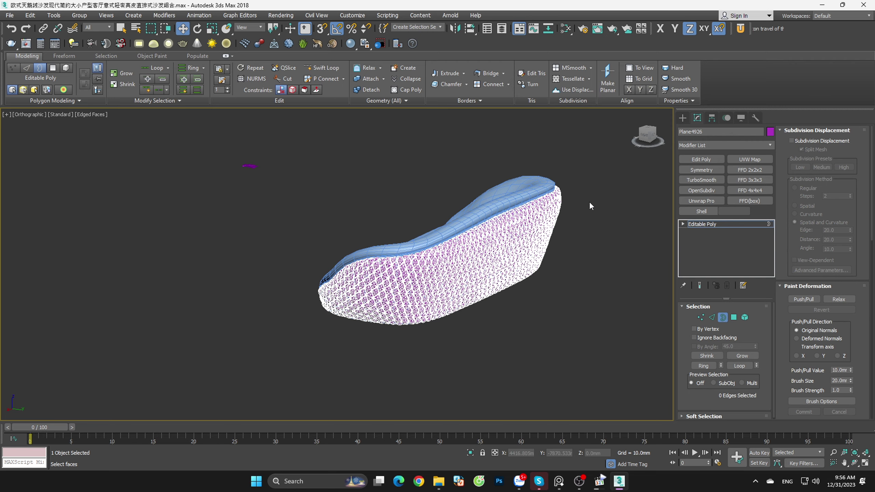
scroll(589, 201, "up", 5)
scroll(600, 196, "up", 5)
key("F4")
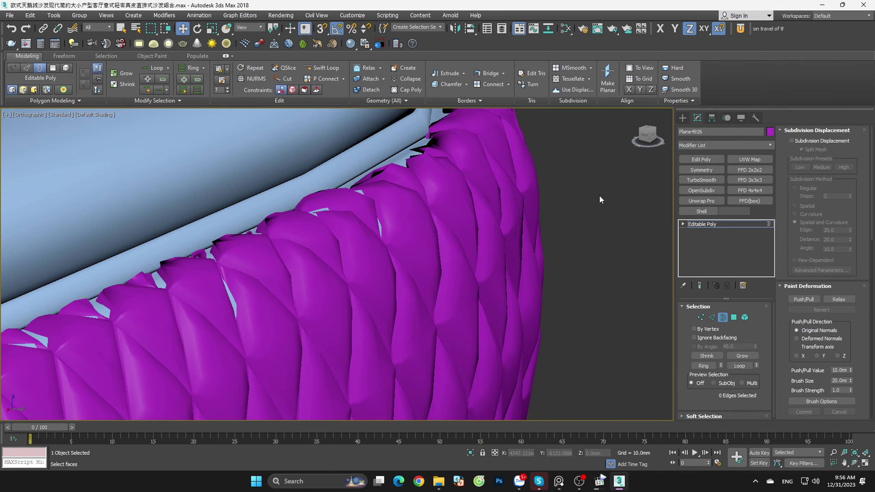
scroll(598, 195, "down", 10)
mouse_move(599, 195)
middle_mouse_down("alt")
mouse_move(598, 299)
mouse_move(548, 346)
mouse_move(582, 325)
middle_mouse_up("alt")
left_click(723, 317)
scroll(578, 310, "up", 5)
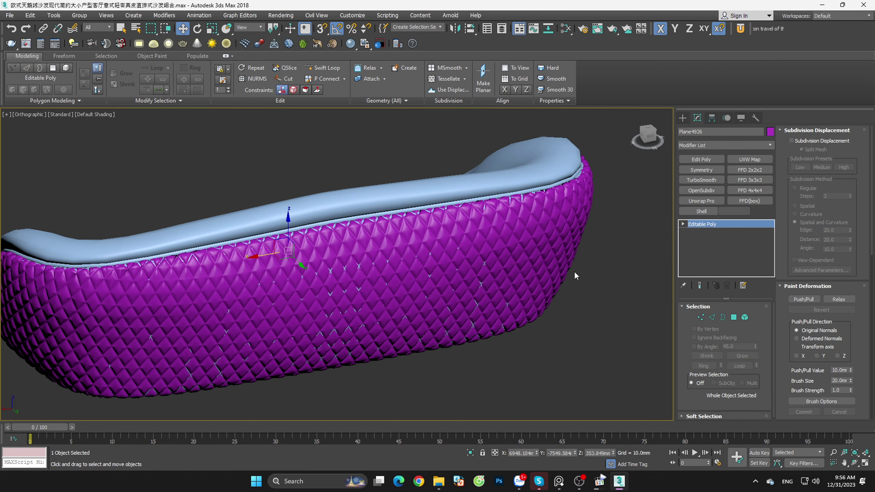
scroll(574, 271, "down", 5)
middle_click_drag(566, 291, 552, 312, "alt")
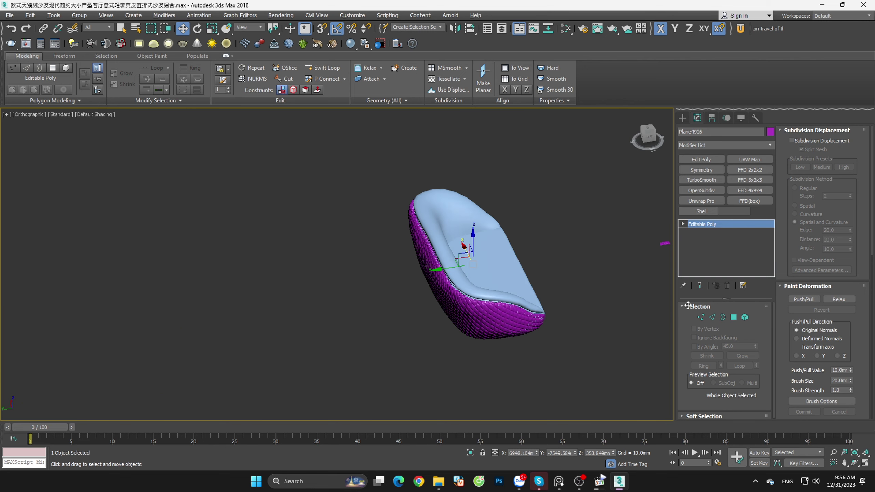
scroll(395, 281, "up", 3)
left_click(395, 281)
Step: Show edged faces and orbit the sofa to an oblique front-top view
key("F4")
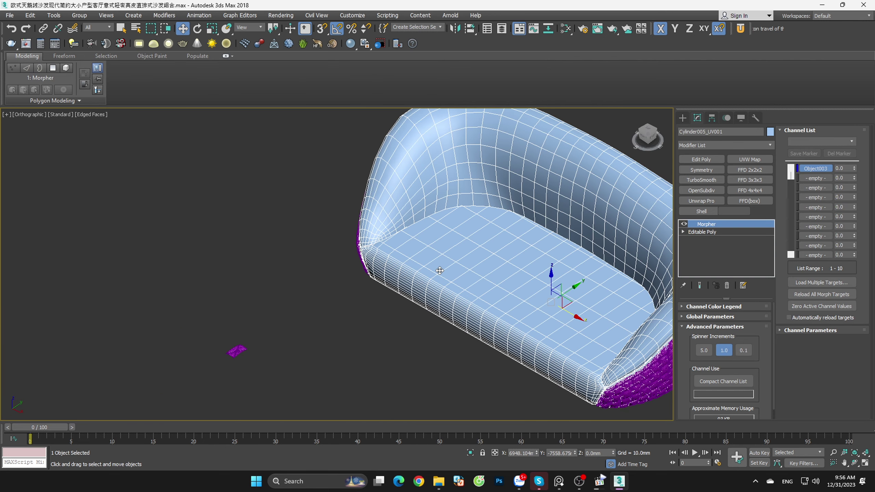
scroll(431, 237, "down", 8)
scroll(427, 236, "down", 4)
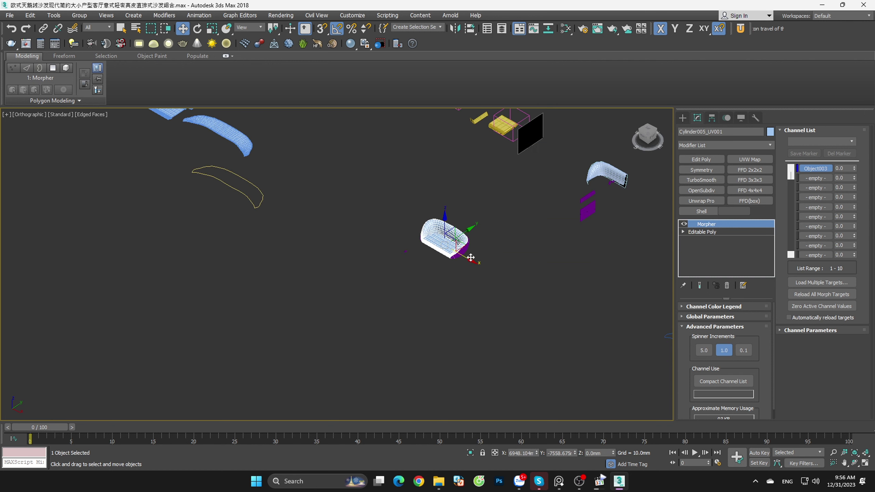
mouse_move(646, 137)
left_mouse_down()
mouse_move(502, 231)
mouse_move(311, 257)
left_mouse_up()
key("ctrl+z")
key("shift+z")
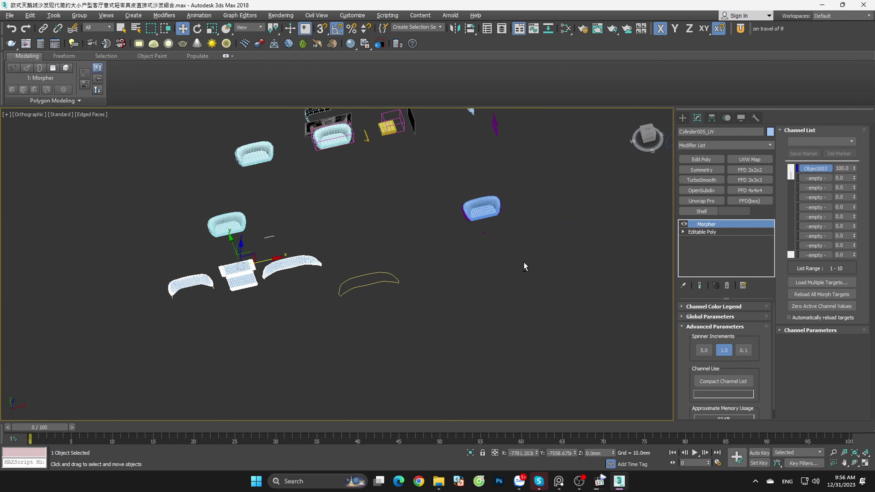
key("shift+z")
key("shift+z")
key("shift+z")
Step: Isolate and inspect the purple-sided sofa piece and Cylinder005_UV001, then clear the selection
left_click(533, 275)
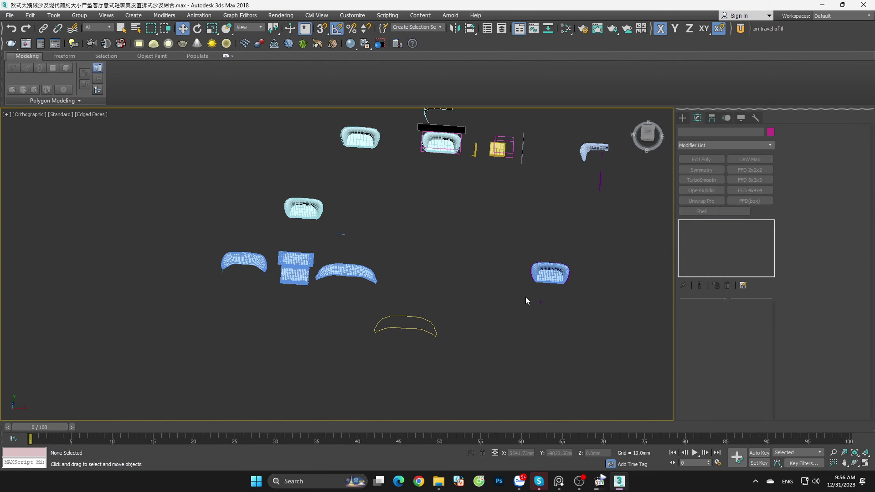
key("t")
key("alt+q")
scroll(554, 316, "down", 3)
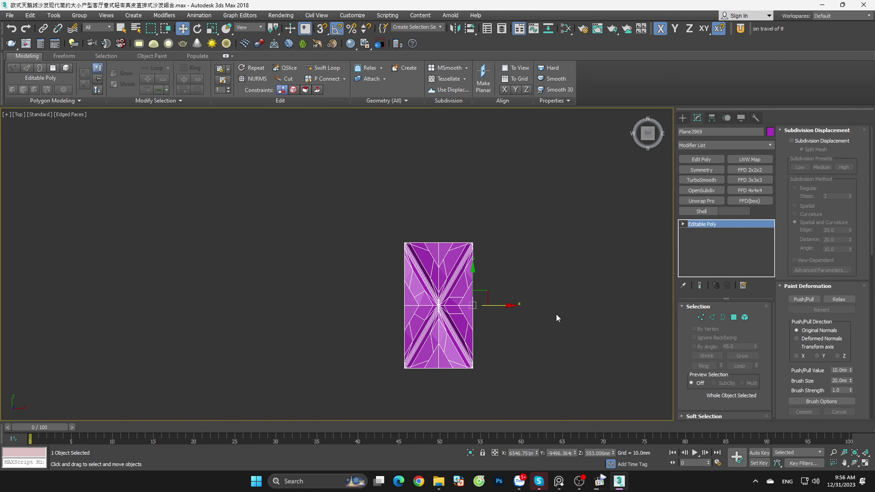
scroll(556, 314, "down", 3)
key("shift+z")
key("alt+q")
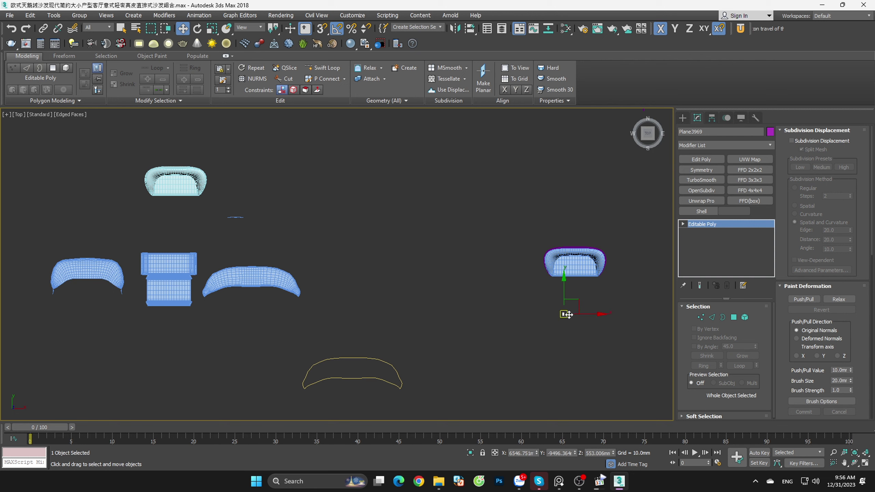
key("alt+q")
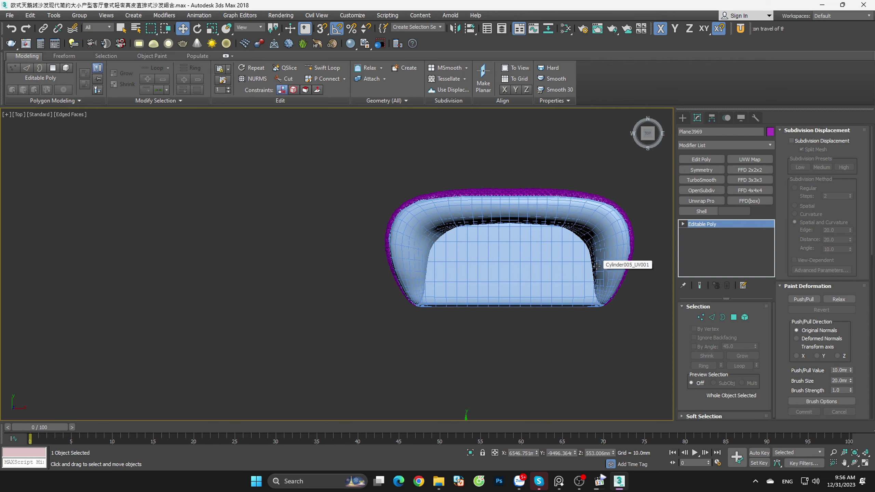
left_click(559, 267)
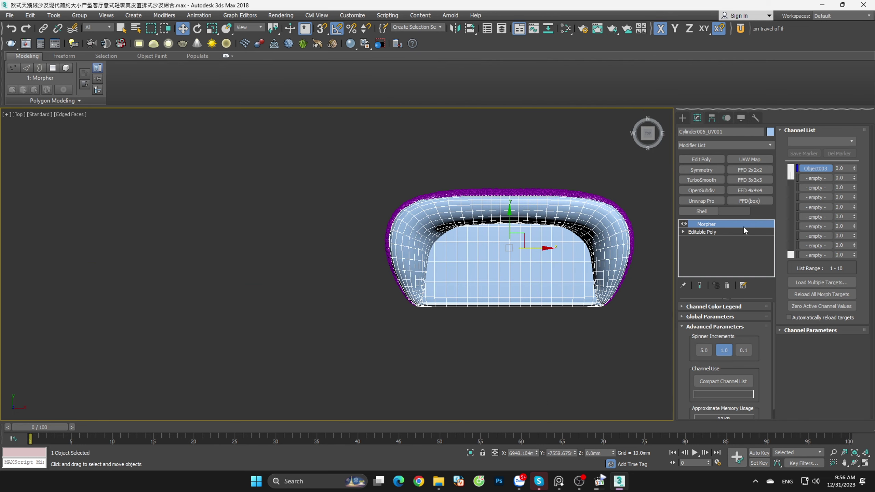
middle_click_drag(542, 351, 488, 379, "alt")
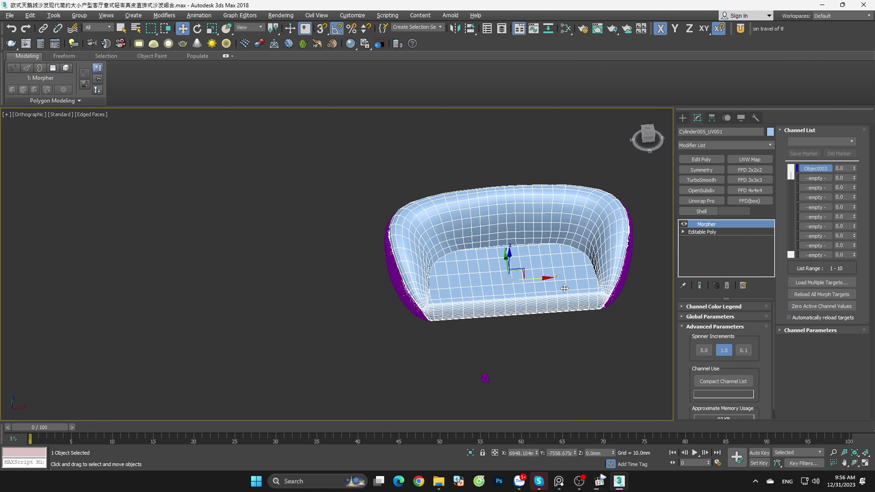
left_click(488, 379)
Step: In Top view, frame Plane3969 and move it along X beside the sofa pieces
key("t")
key("z")
scroll(607, 318, "down", 5)
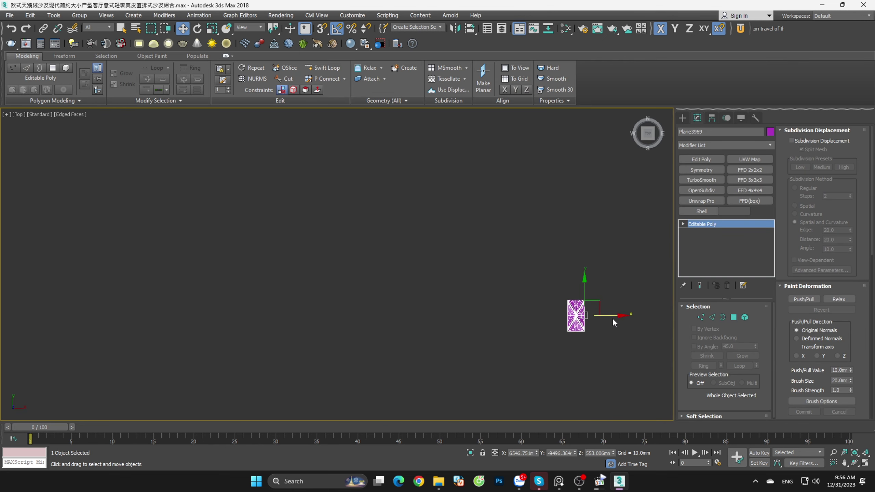
scroll(612, 318, "down", 3)
scroll(614, 319, "down", 4)
left_click_drag(614, 319, 249, 326)
middle_click_drag(249, 326, 438, 295)
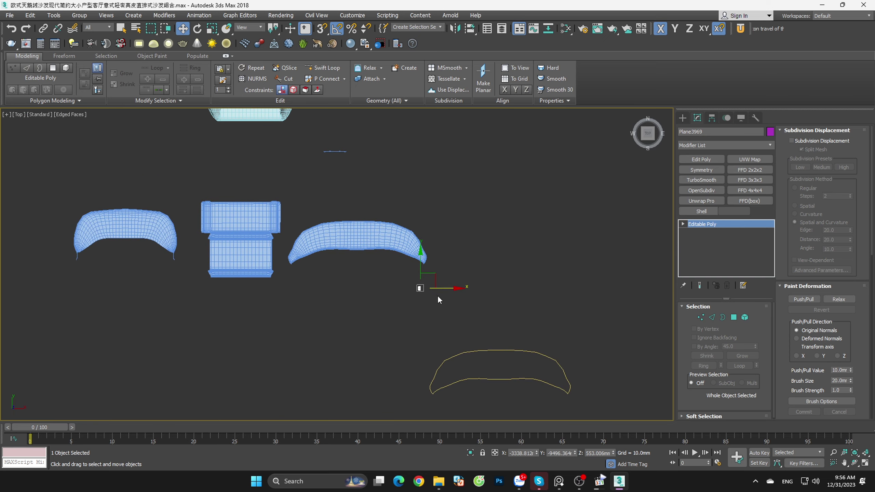
Step: Copy Plane3969 further left, bringing up Clone Options for Plane4927
scroll(437, 293, "up", 3)
scroll(438, 288, "up", 4)
scroll(358, 273, "up", 3)
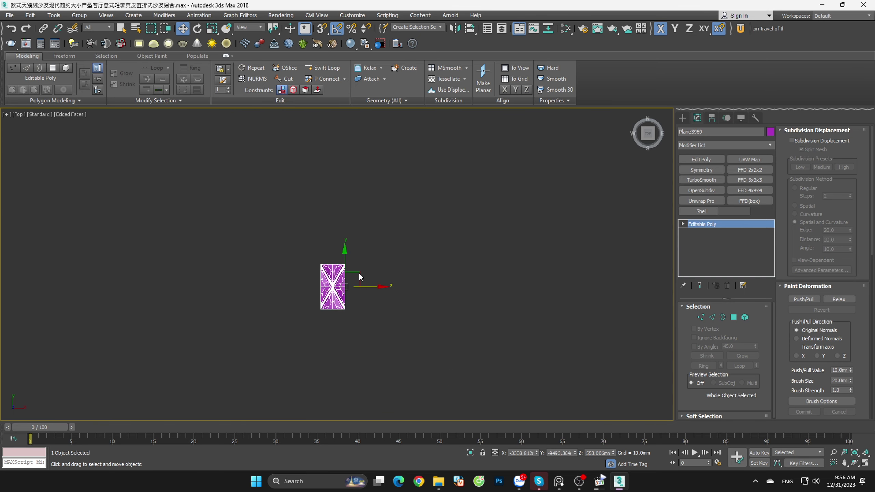
scroll(358, 272, "up", 2)
scroll(430, 305, "down", 3)
scroll(489, 316, "down", 5)
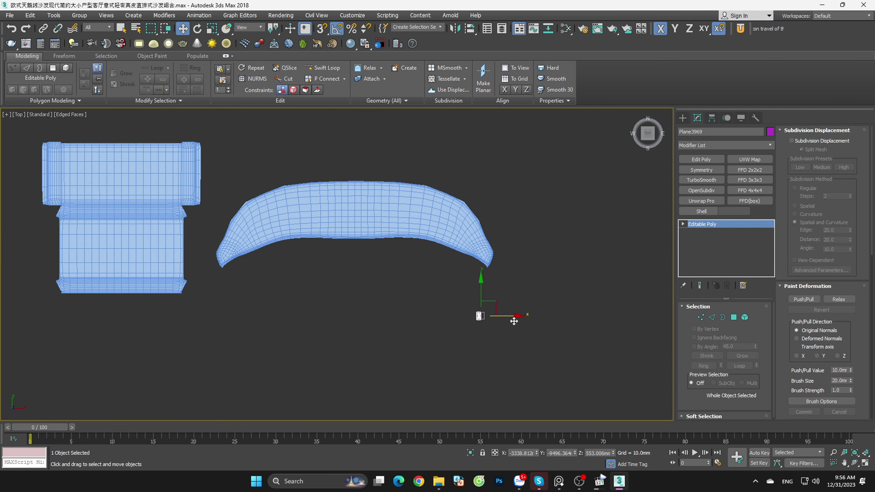
left_click_drag(511, 316, 168, 316, "shift")
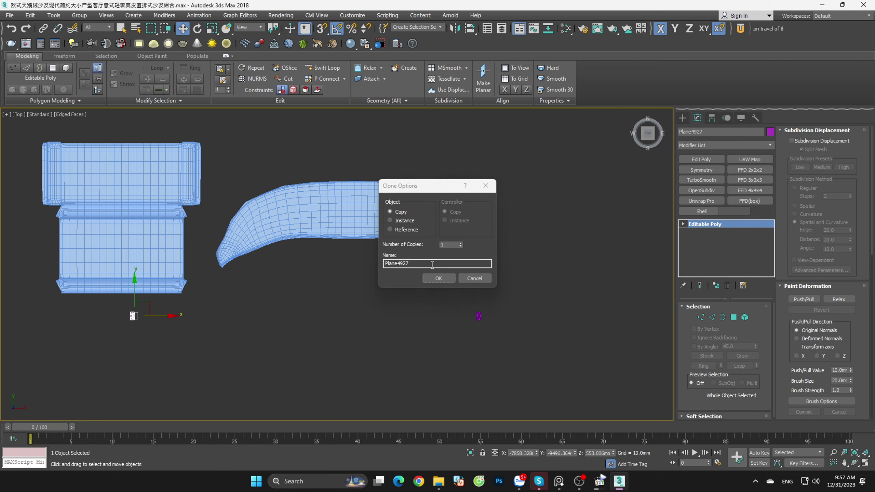
Step: Confirm the Plane4927 copy, then raise the middle sofa body's morph channel to 100
left_click(428, 280)
scroll(398, 304, "down", 5)
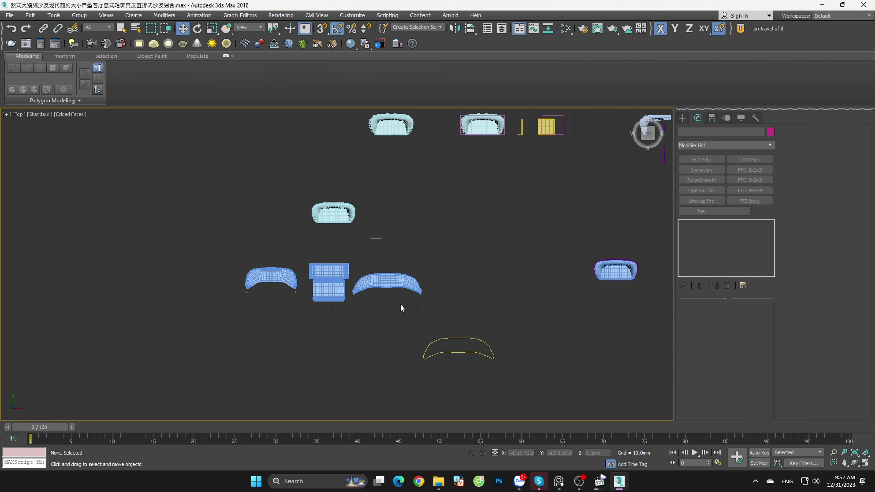
left_click(344, 216)
mouse_move(359, 237)
middle_mouse_down("alt")
mouse_move(454, 194)
mouse_move(413, 202)
mouse_move(323, 269)
middle_mouse_up("alt")
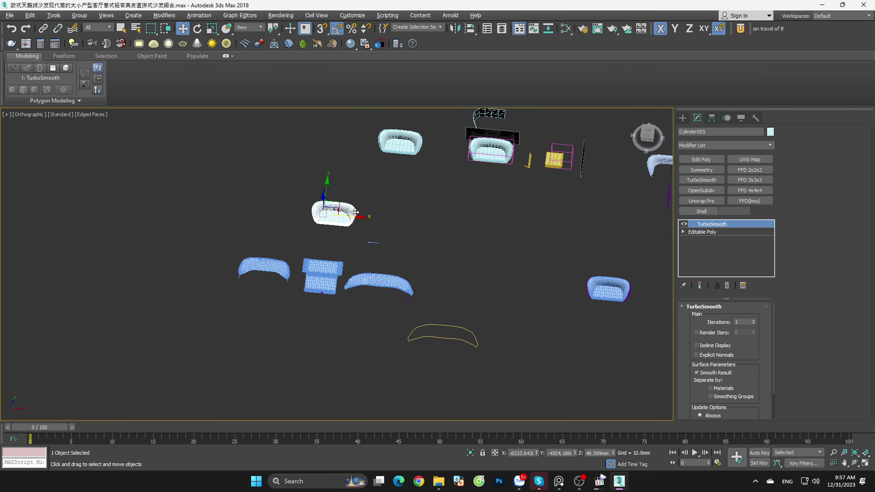
scroll(323, 269, "up", 5)
left_click(323, 269)
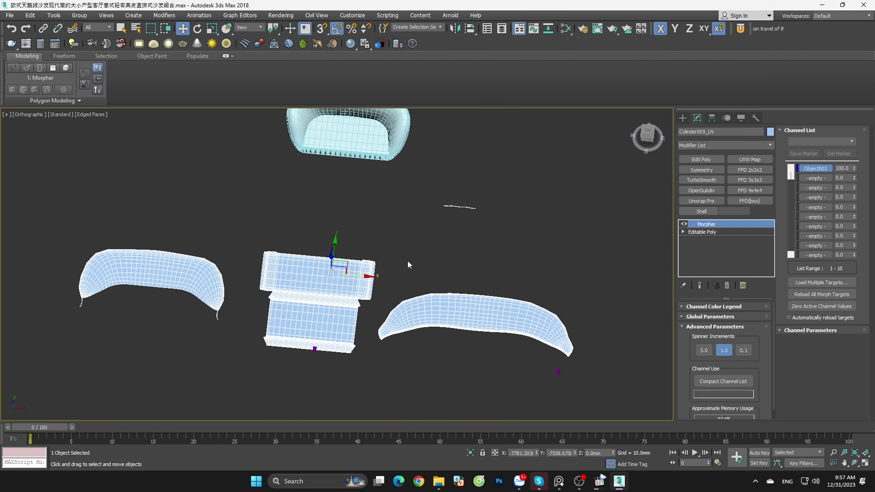
left_click(854, 171)
left_click_drag(854, 171, 854, 168)
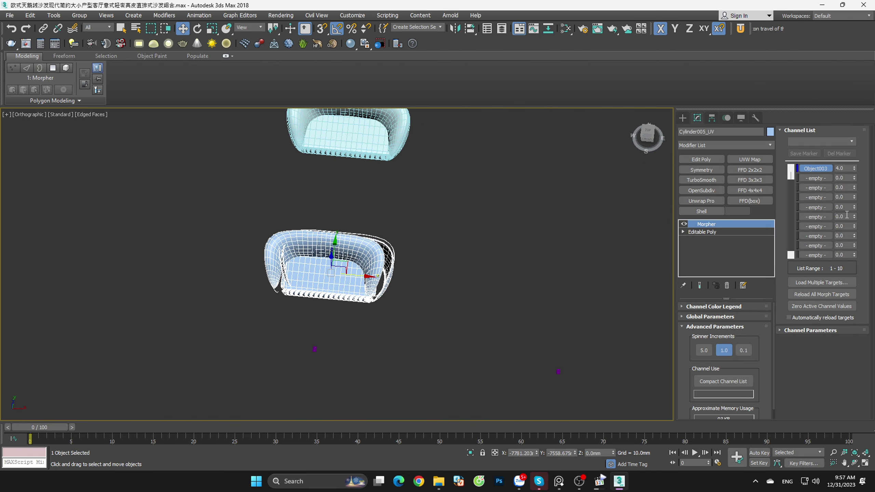
left_click(503, 240)
scroll(496, 258, "down", 5)
scroll(448, 275, "up", 5)
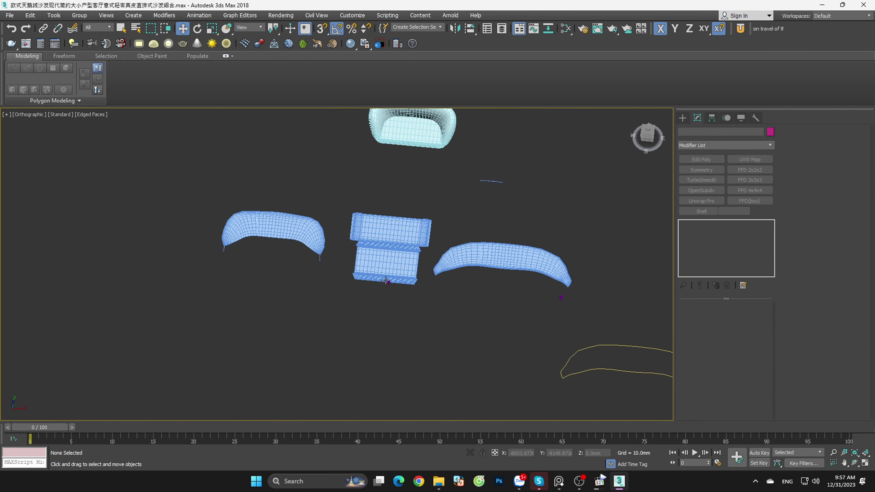
scroll(403, 297, "up", 4)
Step: Select the small purple quilted tile and frame it in Top view beside the sofa pieces
left_click(399, 279)
key("t")
key("z")
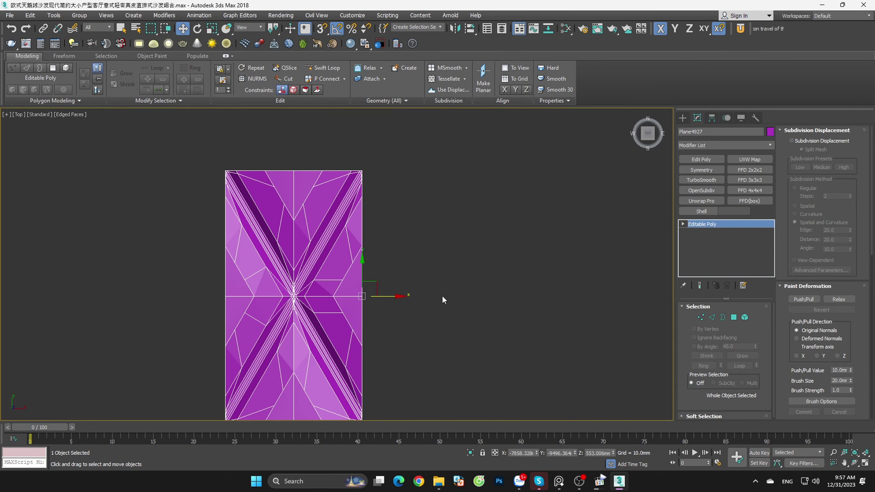
scroll(448, 297, "down", 5)
scroll(467, 299, "down", 5)
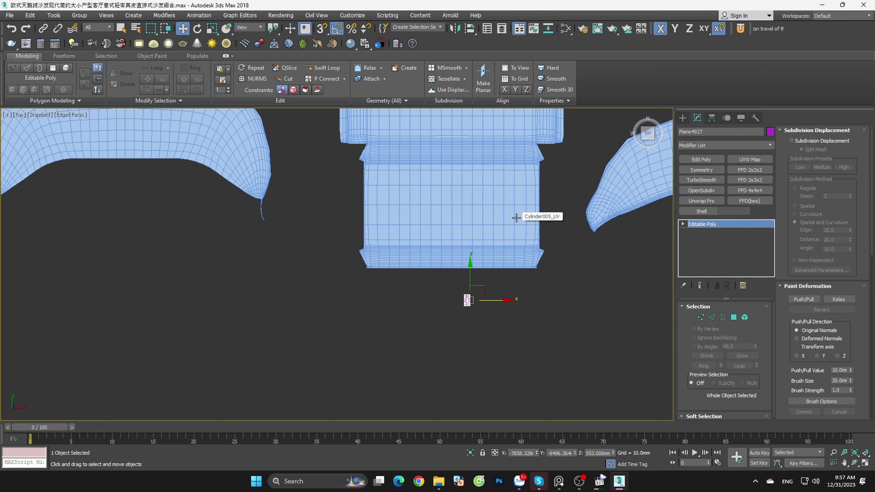
middle_click_drag(551, 235, 539, 293)
scroll(456, 365, "up", 3)
scroll(463, 348, "up", 6)
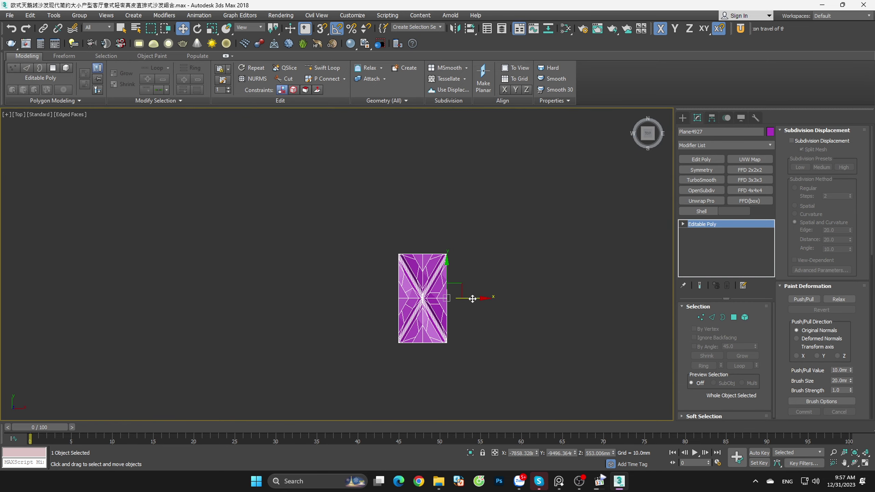
Step: Copy the tile and vertex-snap the copy edge-to-edge against the original, forming a square patch
left_click_drag(472, 298, 508, 304, "shift")
left_click(431, 275)
scroll(449, 276, "up", 5)
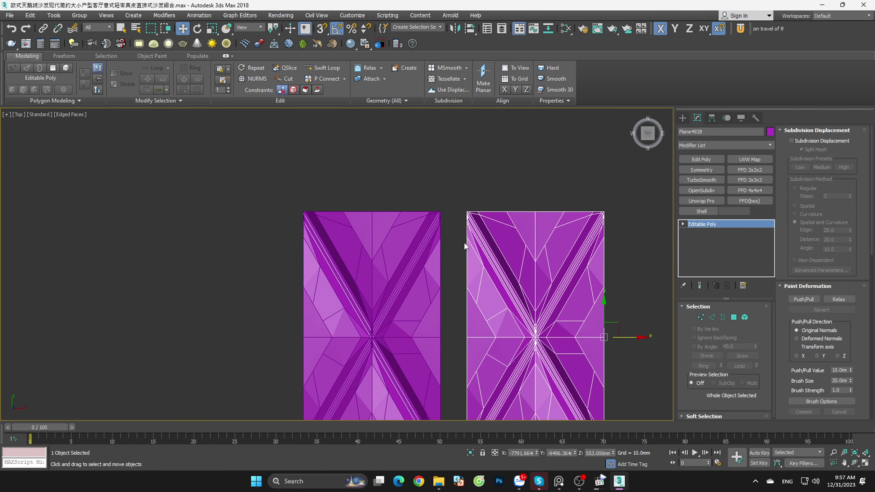
key("s")
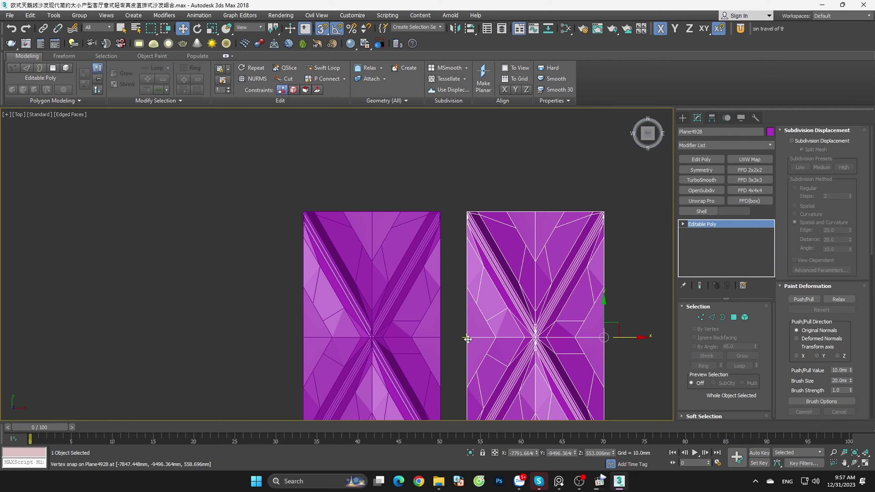
left_click_drag(467, 339, 441, 339)
scroll(443, 339, "down", 5)
Step: Copy both quilted tiles and join the copy edge-to-edge with the original pair
key("s")
left_click(508, 244)
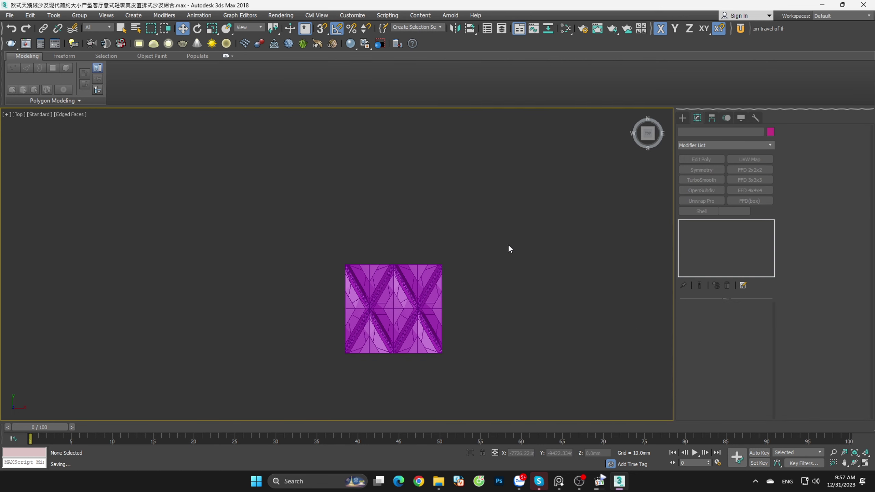
key("ctrl+a")
scroll(475, 337, "up", 5)
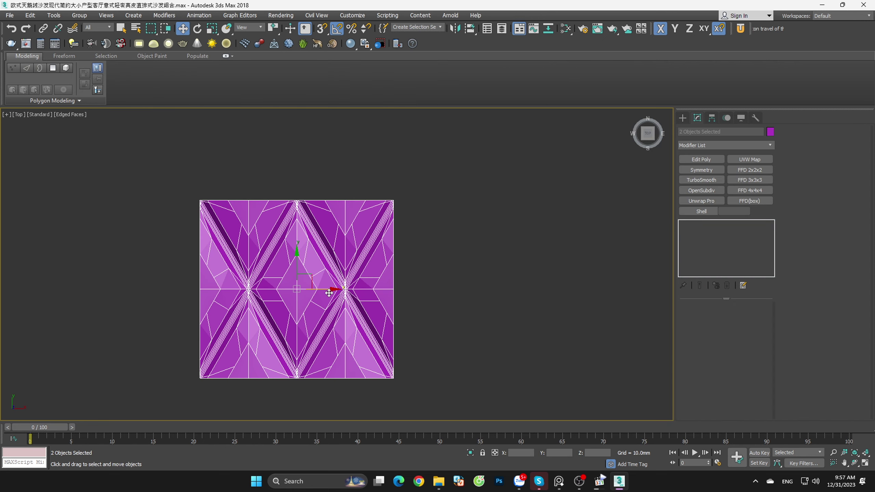
left_click_drag(329, 292, 553, 292, "shift")
left_click(437, 280)
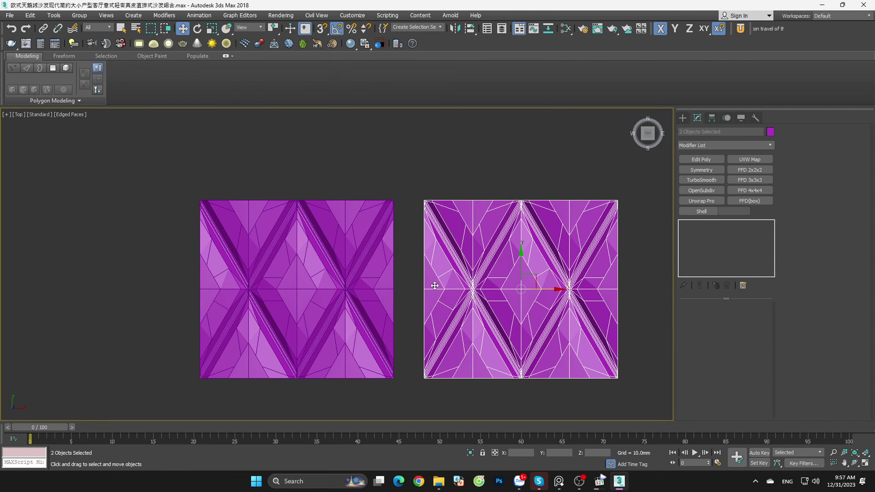
left_click_drag(435, 285, 394, 289)
scroll(392, 289, "down", 5)
Step: Copy the joined tile block and snap the copy against the left block
left_click_drag(501, 246, 263, 341)
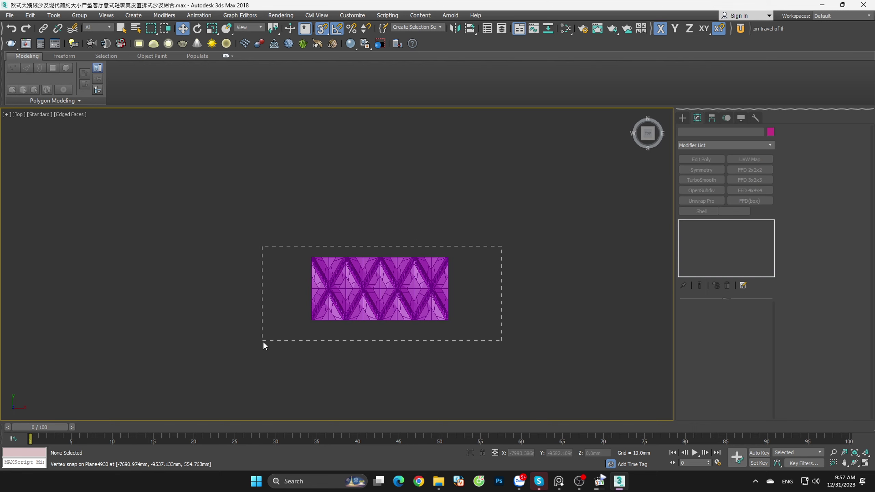
left_click_drag(410, 289, 570, 290, "shift")
left_click(436, 289)
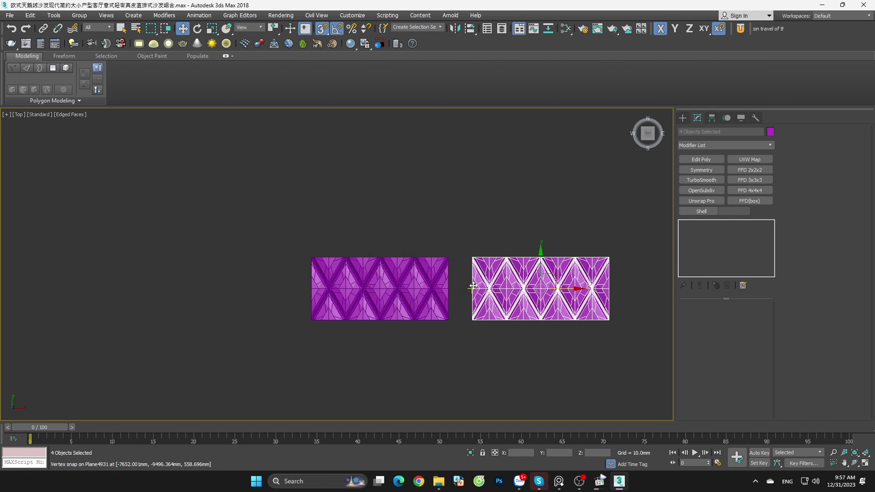
scroll(472, 286, "up", 3)
left_click_drag(470, 292, 406, 296)
scroll(406, 296, "down", 3)
scroll(375, 269, "down", 4)
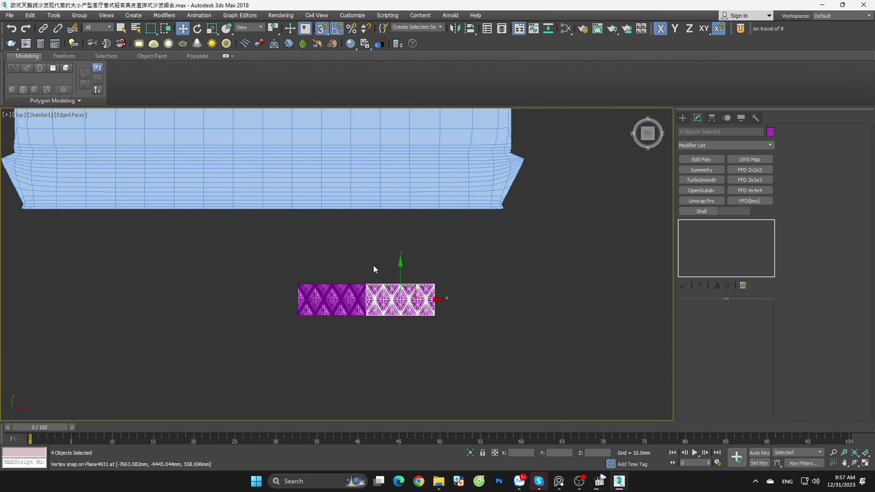
Step: Copy both tile blocks to the right to lengthen the strip
left_click_drag(226, 259, 487, 355)
mouse_move(296, 303)
left_mouse_down("shift")
mouse_move(450, 305)
mouse_move(377, 300)
left_mouse_up("shift")
left_click(438, 278)
scroll(447, 299, "up", 3)
scroll(447, 299, "up", 2)
scroll(490, 369, "down", 3)
scroll(496, 379, "down", 3)
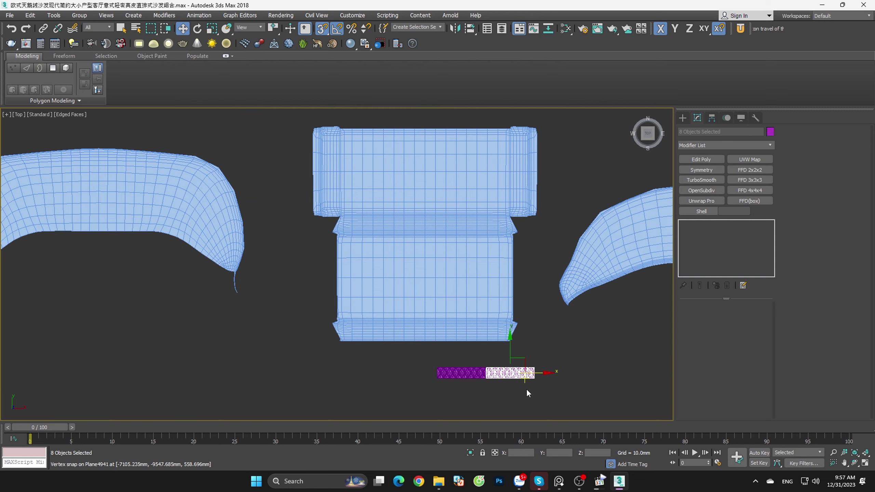
scroll(537, 392, "up", 3)
scroll(554, 395, "down", 2)
scroll(553, 382, "down", 4)
Step: Shift the whole strip left, then copy it and snap the copy onto its end
left_click_drag(587, 383, 430, 347)
left_click_drag(530, 360, 430, 360)
scroll(434, 364, "up", 4)
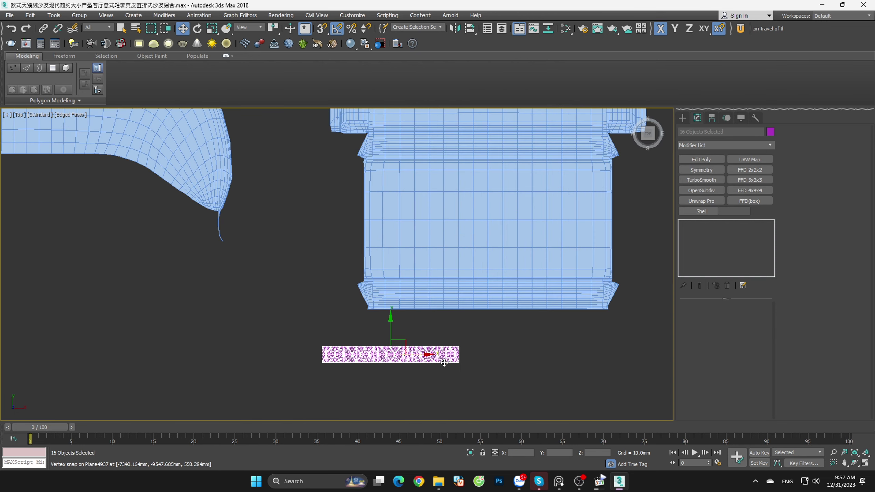
left_click_drag(434, 358, 582, 359, "shift")
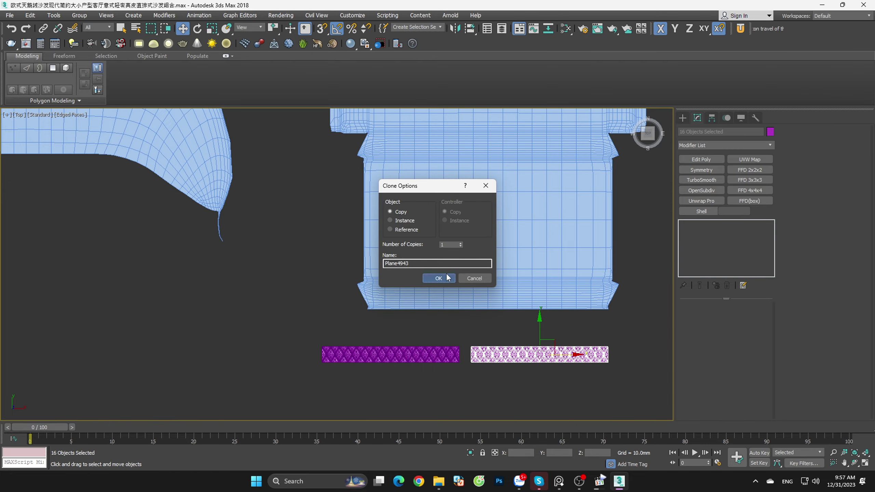
left_click(438, 278)
scroll(471, 378, "up", 4)
left_click_drag(472, 377, 383, 368)
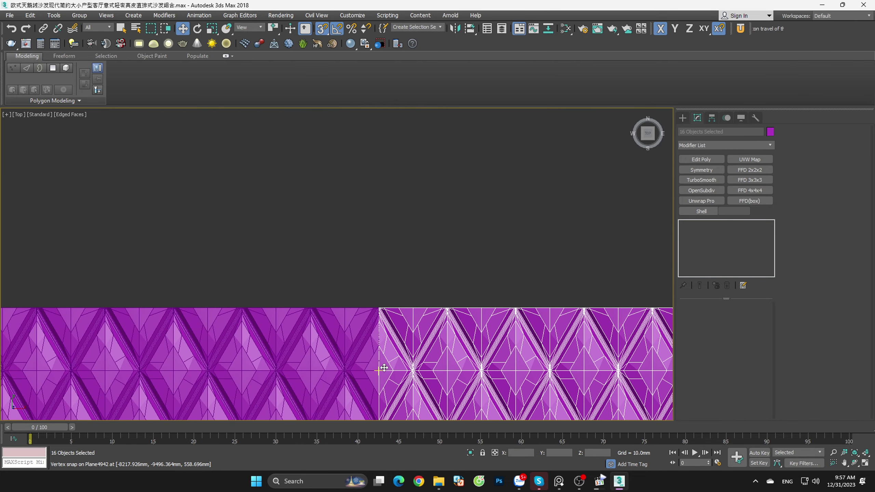
scroll(383, 368, "down", 4)
scroll(384, 367, "down", 4)
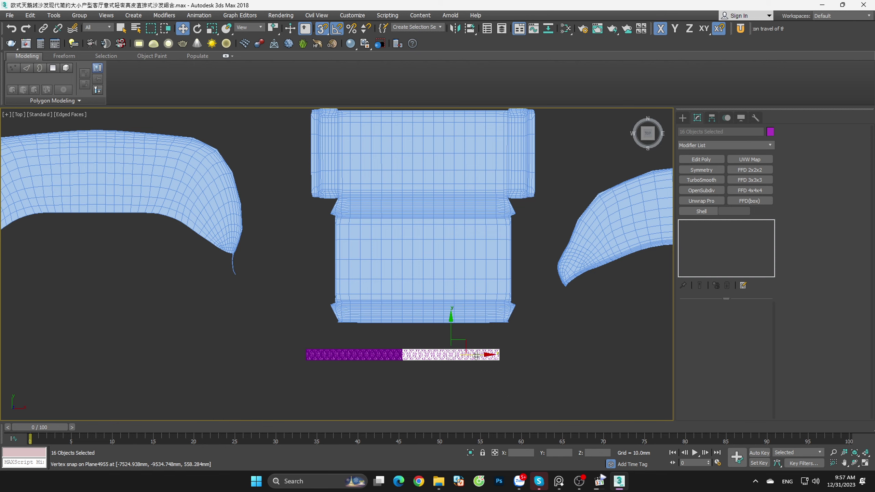
Step: Add another strip copy and join it to the end of the strip
left_click_drag(476, 355, 579, 356, "shift")
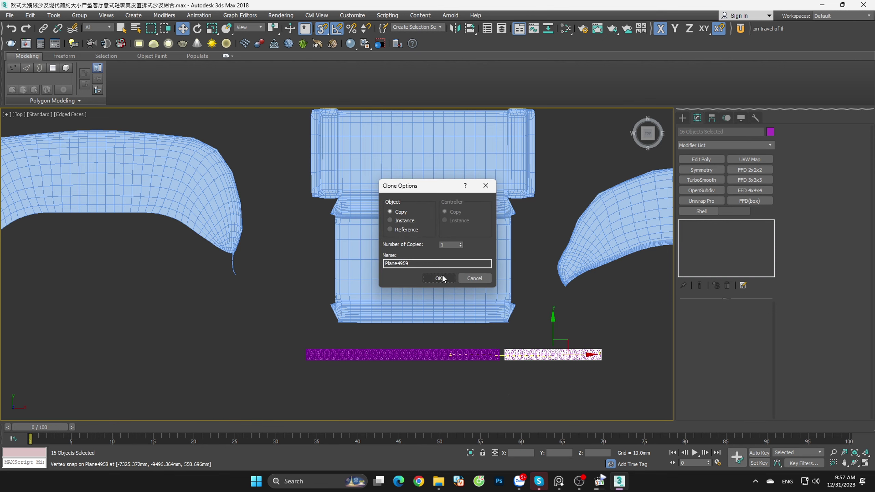
left_click(438, 278)
scroll(512, 369, "up", 4)
scroll(506, 362, "up", 2)
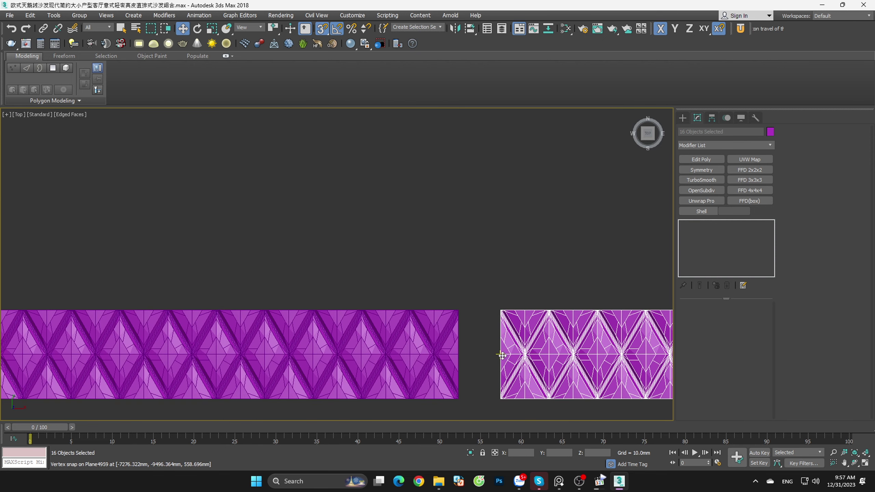
mouse_move(501, 356)
left_mouse_down()
mouse_move(458, 355)
mouse_move(467, 395)
left_mouse_up()
scroll(460, 357, "down", 3)
scroll(489, 366, "down", 3)
Step: Copy the long quilted strip downward as Plane5023 to form a second row
left_click(496, 376)
scroll(458, 344, "up", 4)
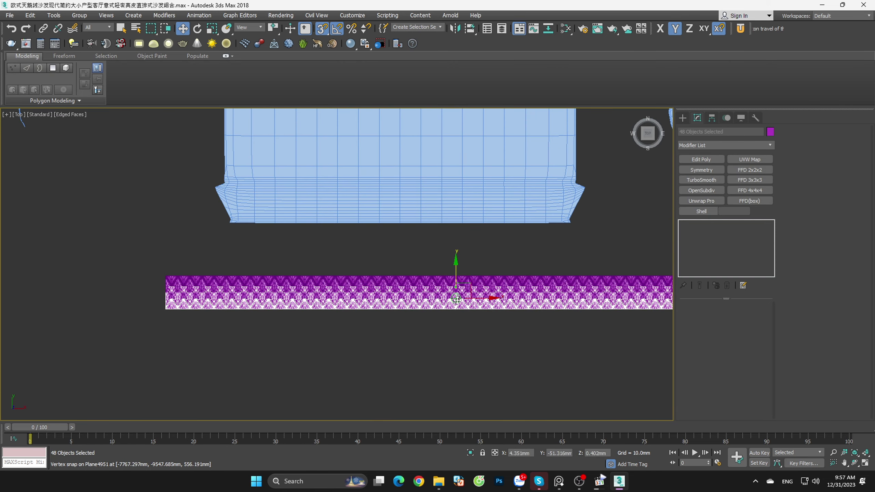
left_click_drag(456, 298, 455, 316, "shift")
left_click(449, 280)
scroll(449, 304, "up", 2)
scroll(449, 303, "down", 3)
Step: Shift-drag one copy of the double quilted strip downward
left_click_drag(430, 308, 432, 306, "shift")
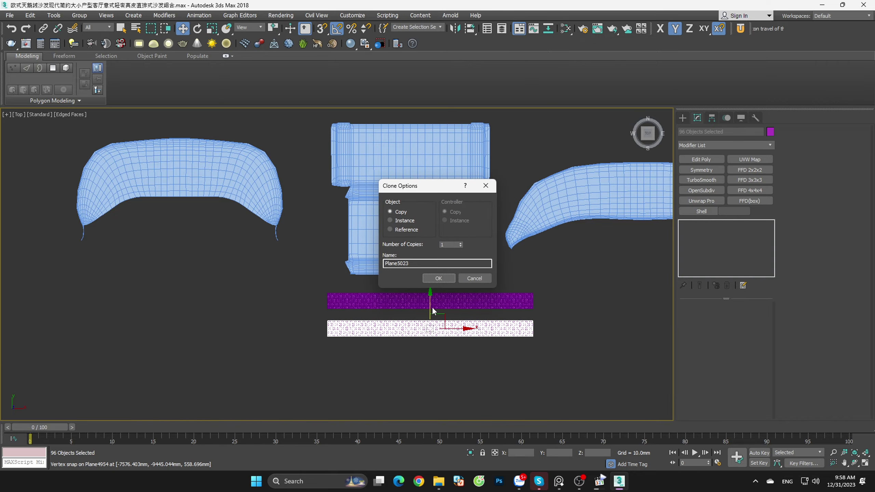
left_click(438, 278)
scroll(440, 322, "up", 3)
scroll(437, 334, "up", 2)
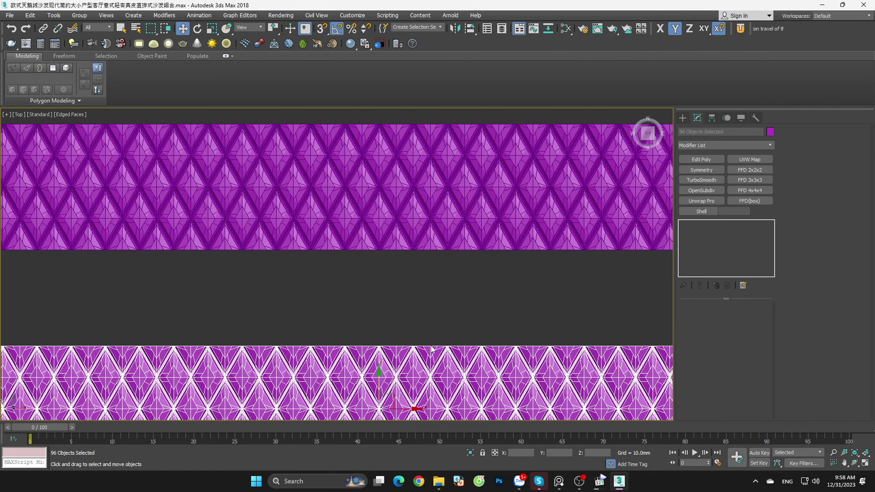
Step: With snap on, stack 30 more copies of the strip below, then zoom out
key("s")
mouse_move(431, 349)
left_mouse_down()
mouse_move(431, 255)
mouse_move(430, 377)
left_mouse_up()
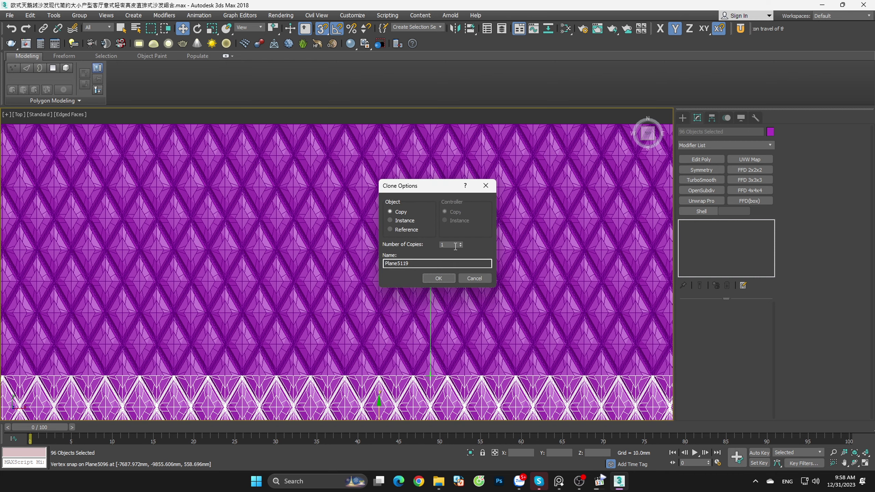
double_click(455, 245)
left_click(437, 278)
scroll(452, 261, "down", 4)
scroll(453, 283, "down", 3)
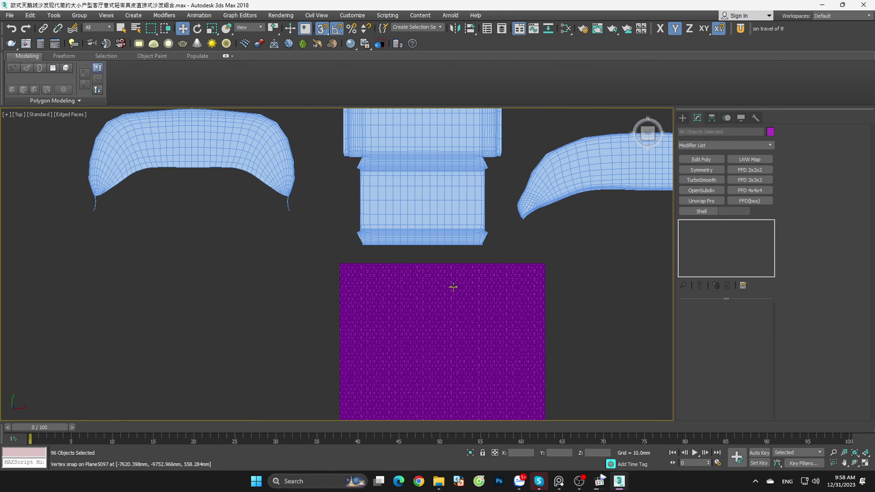
scroll(453, 287, "down", 3)
scroll(453, 287, "down", 2)
Step: Delete the extra bottom rows and move the panel up over the sofa body
left_click_drag(537, 337, 360, 397)
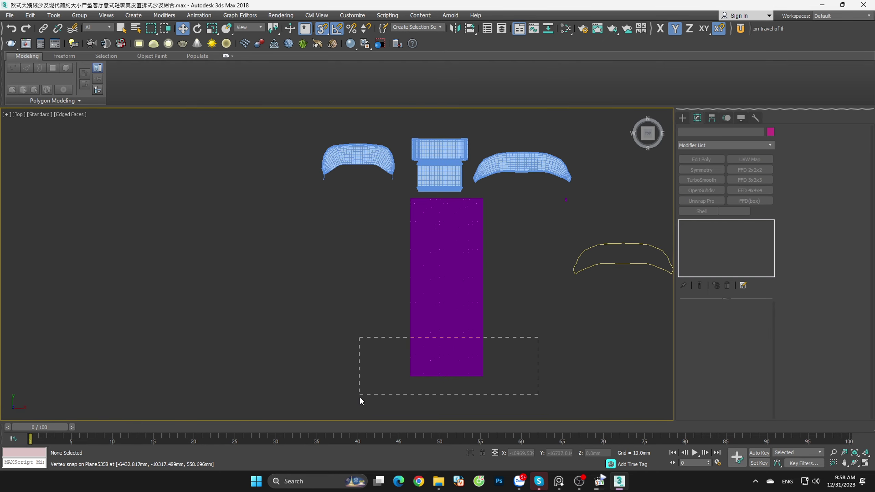
key("Delete")
left_click_drag(384, 223, 385, 223)
scroll(453, 250, "up", 5)
middle_click_drag(461, 220, 461, 328)
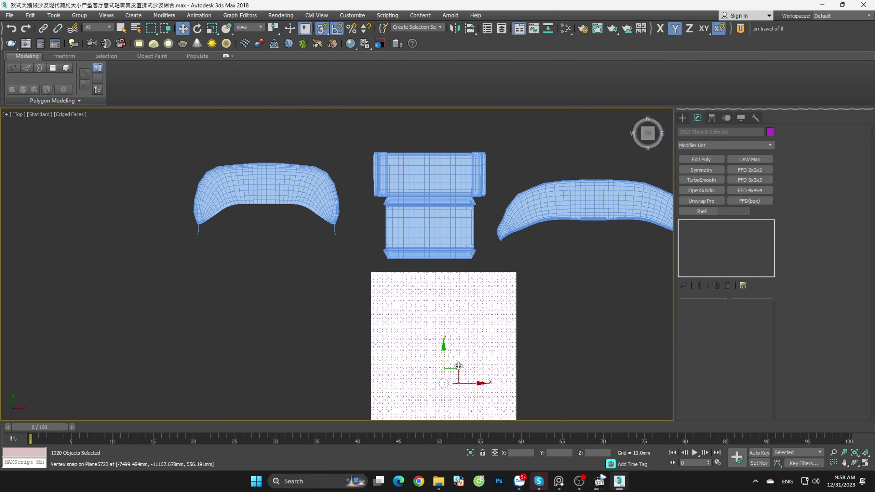
left_click_drag(458, 366, 424, 210)
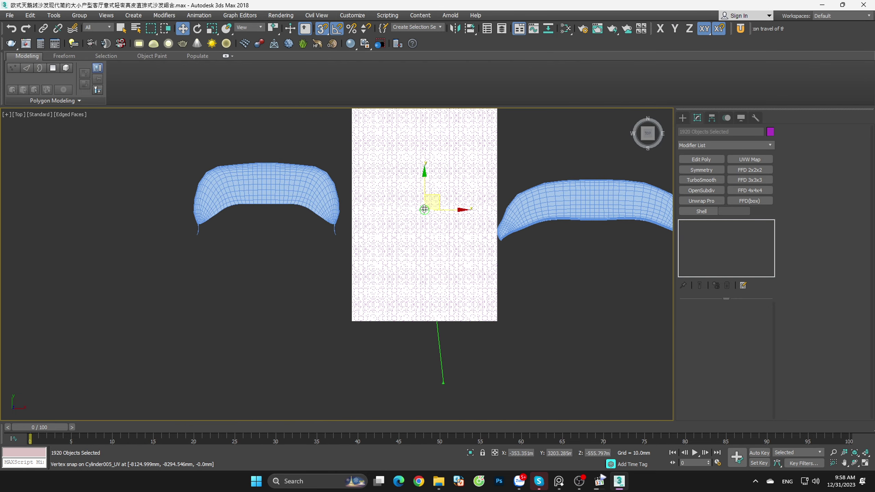
left_click(522, 246)
Step: In wireframe view, delete the panel's lower overhang
key("F4")
scroll(406, 200, "up", 3)
key("F3")
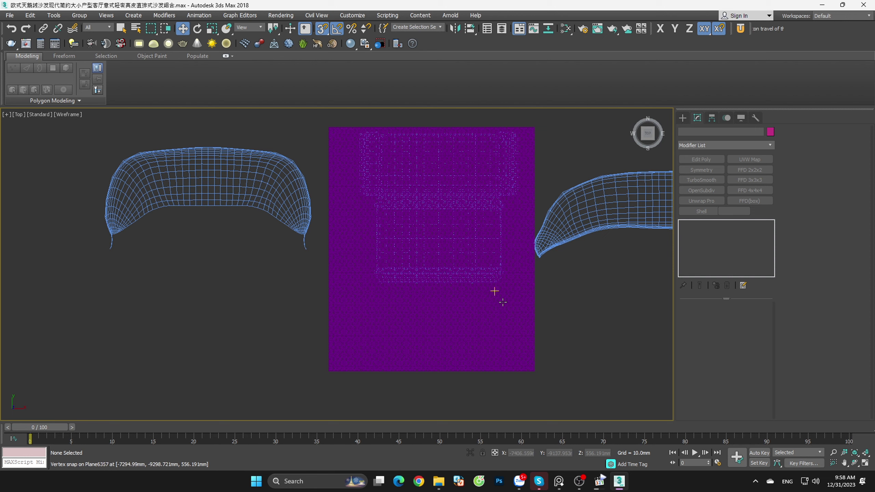
left_click_drag(581, 406, 409, 334)
left_click_drag(320, 292, 321, 293)
key("Delete")
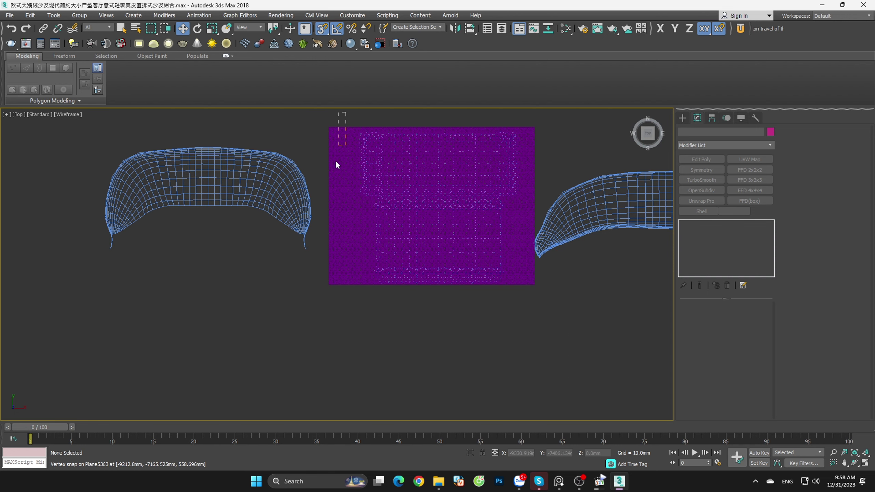
Step: Trim the panel's left strips and right overhang, then select all remaining pieces
left_click_drag(334, 160, 334, 310)
key("Delete")
scroll(344, 311, "up", 3)
left_click_drag(378, 332, 306, 138)
key("Delete")
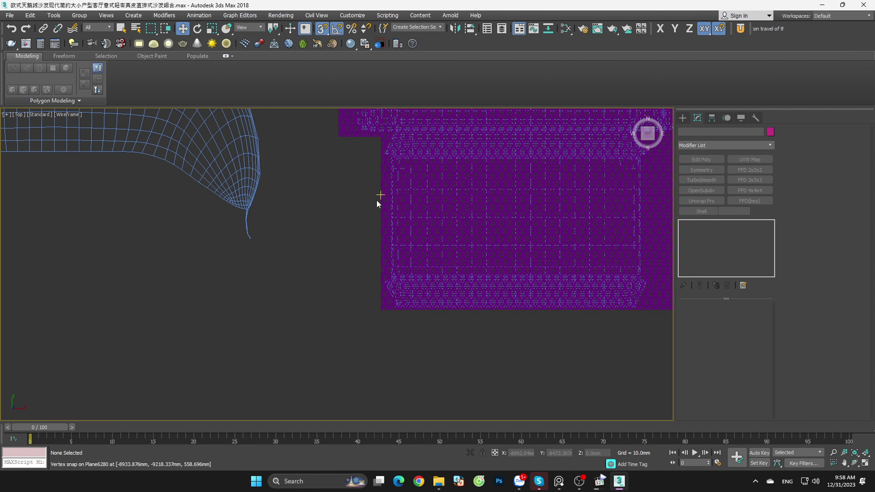
middle_click_drag(377, 195, 250, 278)
mouse_move(611, 400)
left_mouse_down()
mouse_move(585, 373)
mouse_move(595, 230)
left_mouse_up()
key("Delete")
scroll(566, 227, "down", 5)
key("ctrl+a")
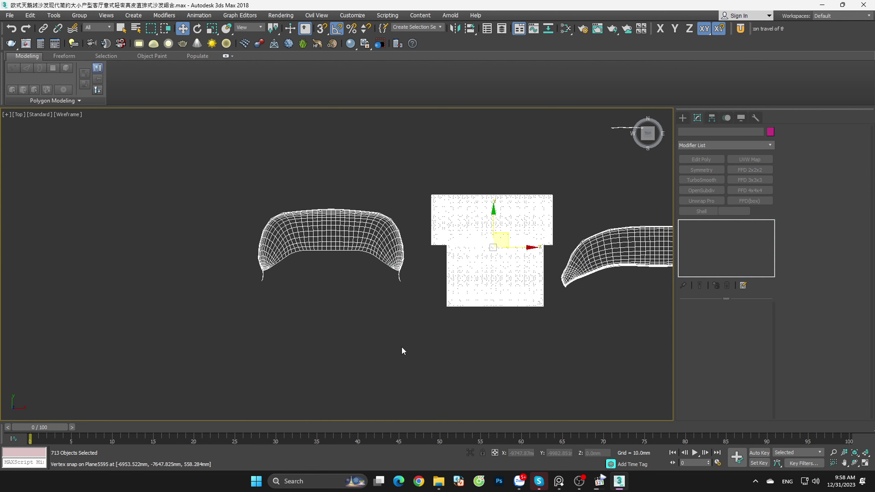
Step: Isolate the quilted sheet and select Plane5786
key("z")
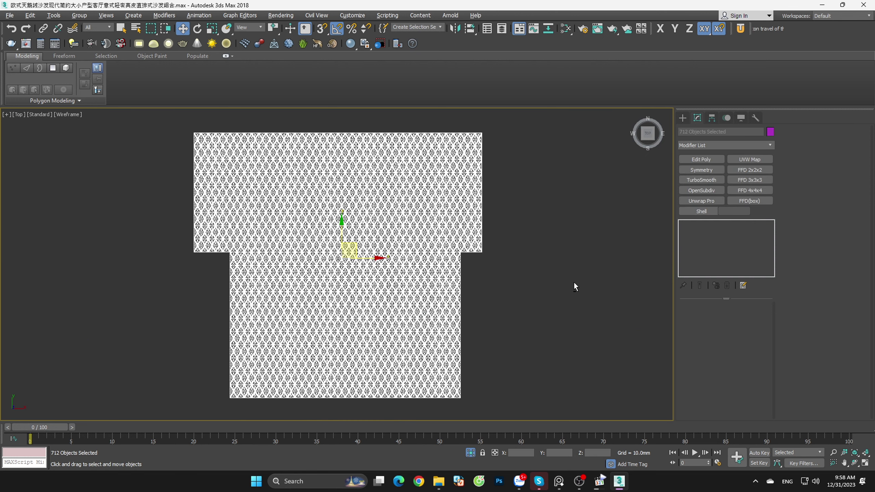
left_click(470, 245)
scroll(804, 315, "down", 3)
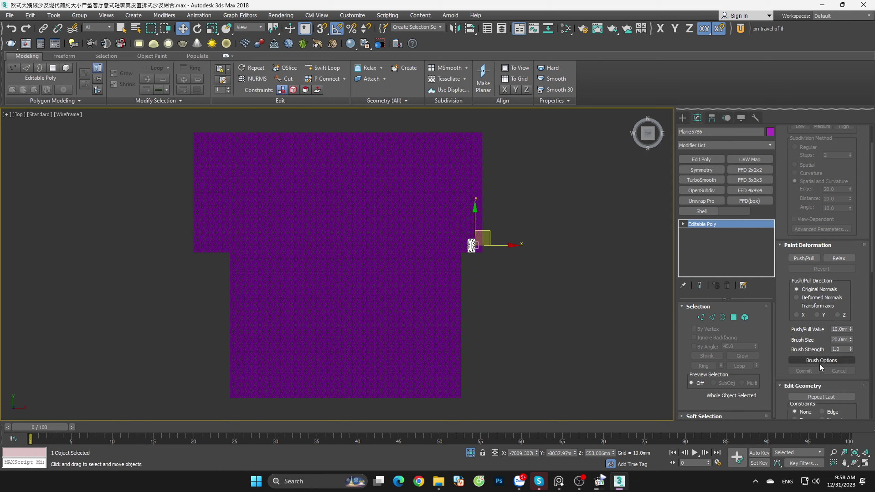
scroll(819, 363, "down", 1)
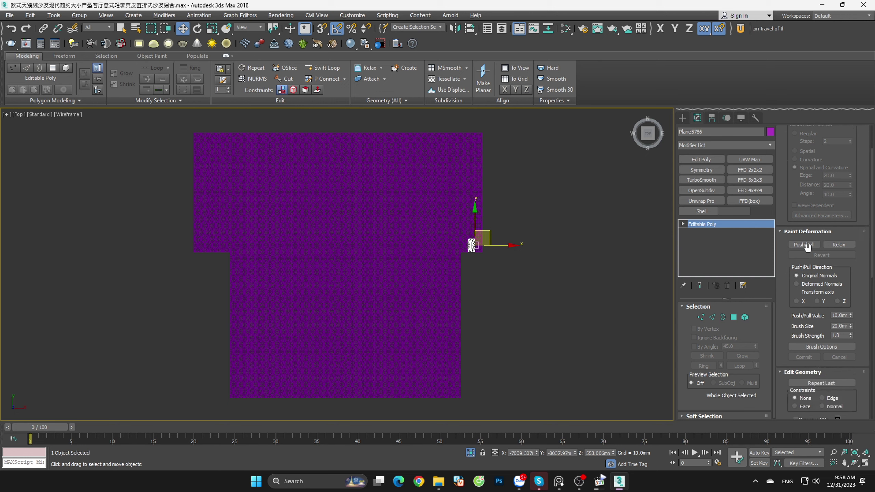
Step: Shift-copy Plane5787 to the right of the sheet
left_click(522, 290)
left_click(478, 245)
key("a")
left_click_drag(507, 244, 663, 245, "shift")
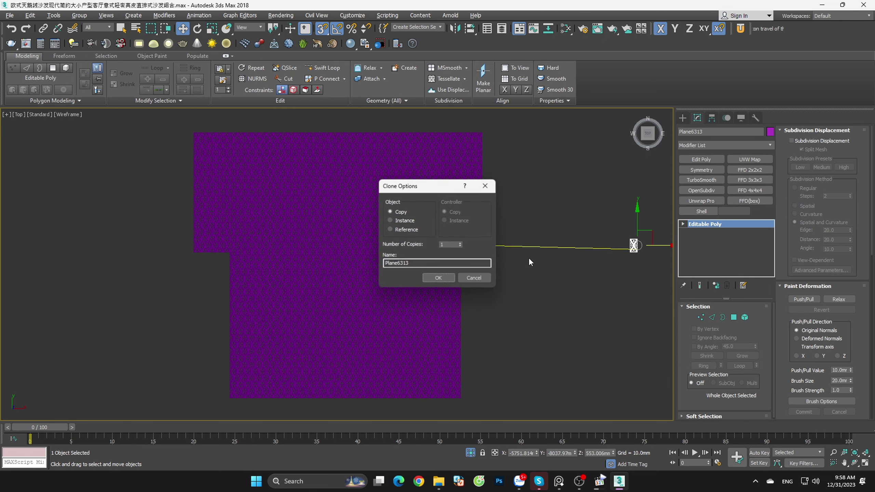
left_click(440, 278)
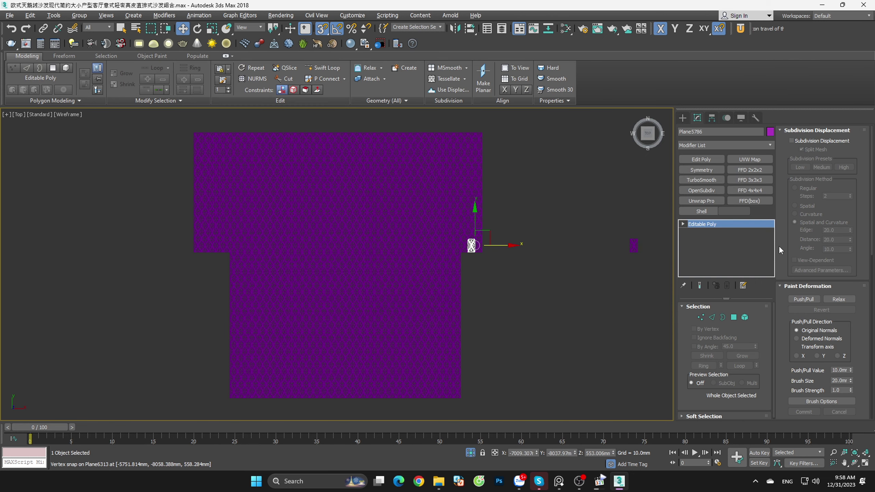
scroll(778, 245, "down", 1)
scroll(870, 253, "down", 5)
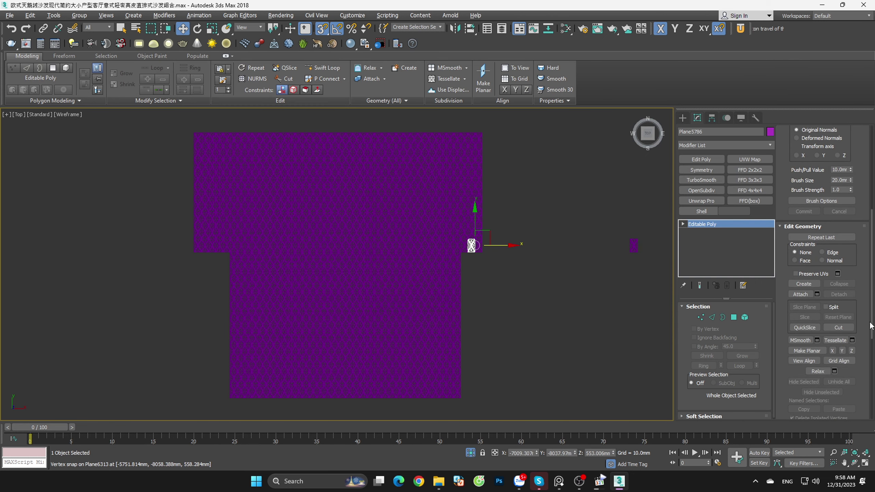
Step: Attach all listed pieces to Plane5786 and weld all its vertices
left_click(816, 293)
left_click(65, 140)
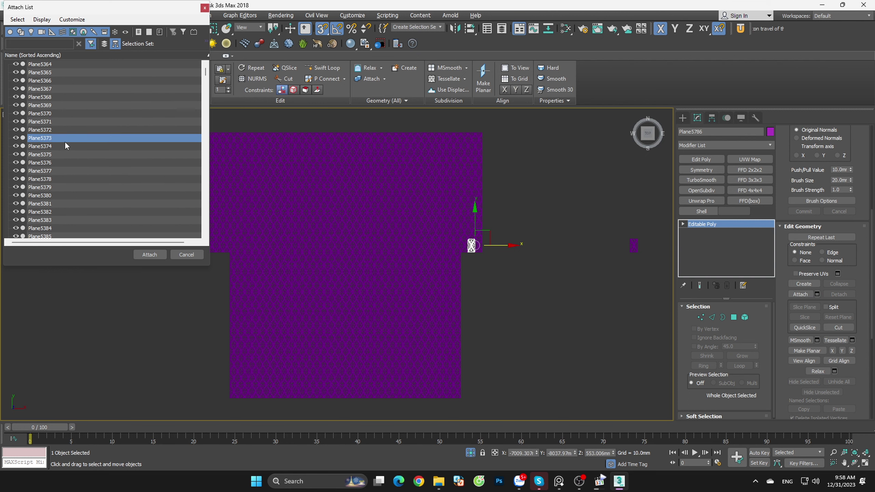
key("ctrl+a")
left_click(150, 254)
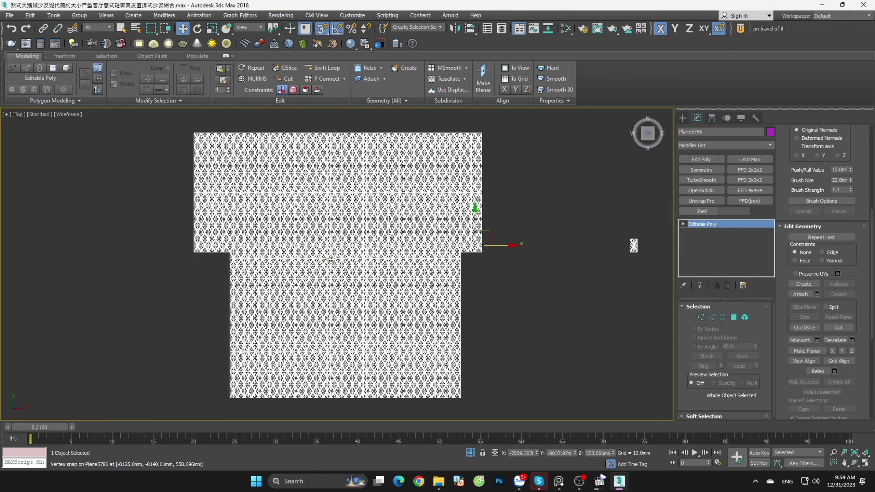
left_click(702, 318)
key("ctrl+a")
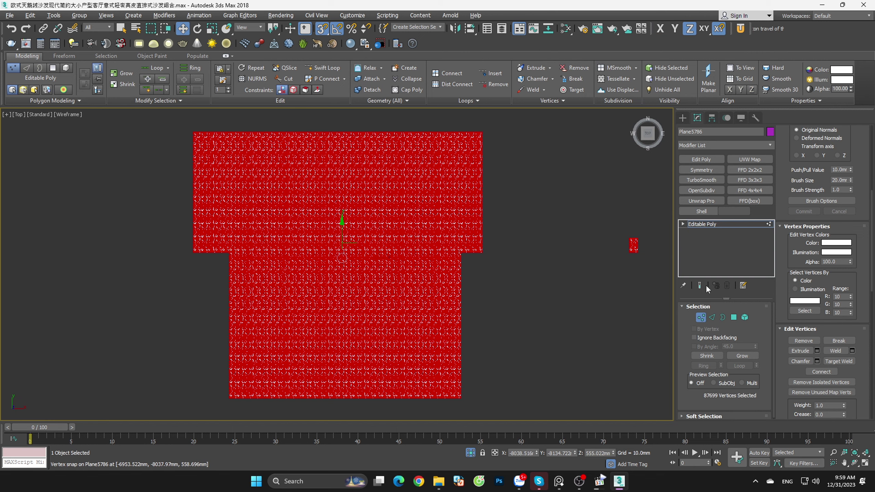
left_click(839, 351)
left_click(701, 317)
Step: Exit isolation and clone the sheet and sofa arms below the originals
left_click(420, 250)
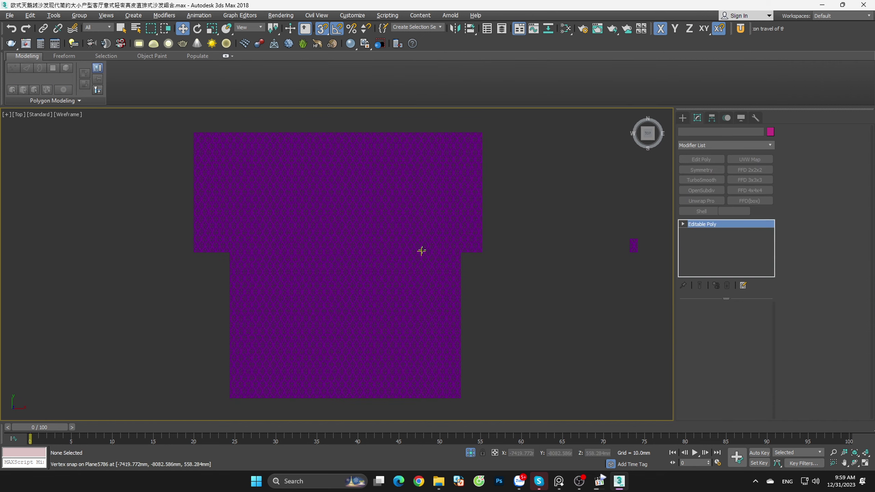
left_click(469, 452)
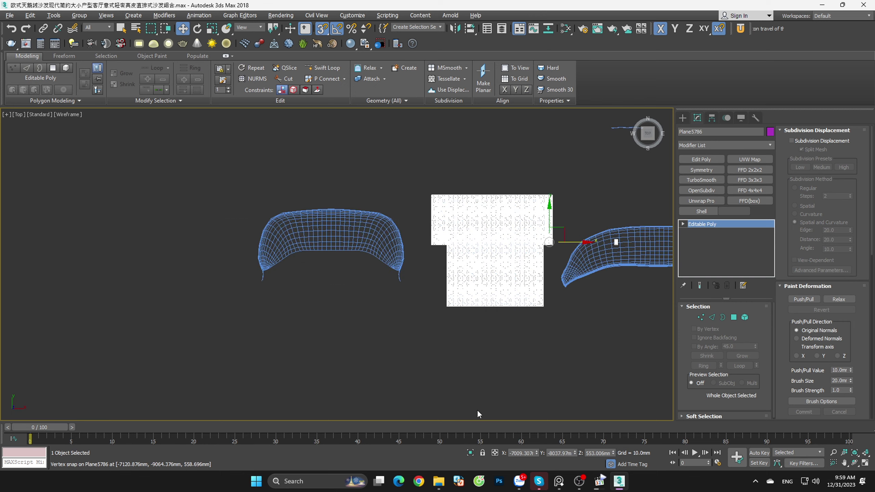
left_click(552, 256)
left_click(452, 243)
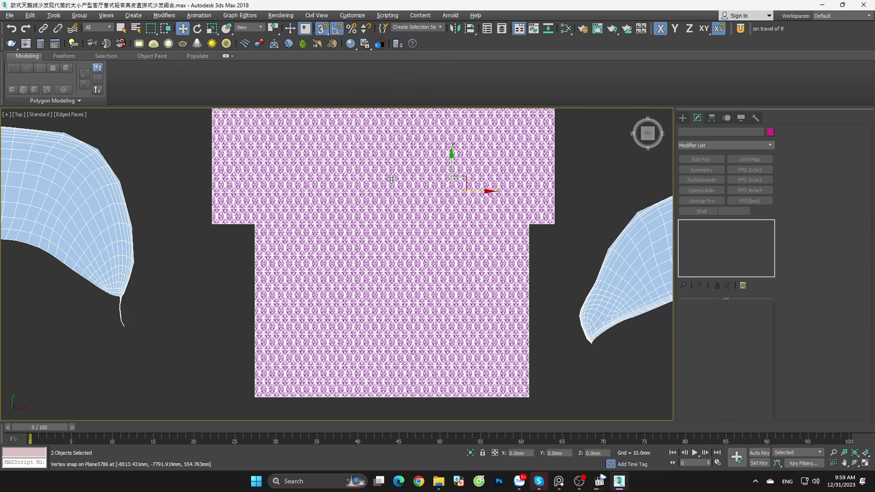
scroll(436, 206, "down", 3)
scroll(436, 206, "down", 3)
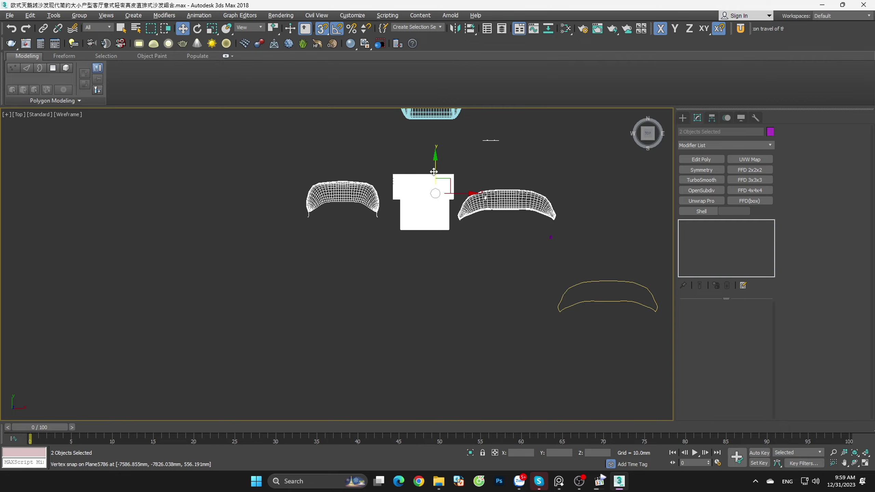
left_click_drag(435, 152, 442, 301, "shift")
left_click(438, 278)
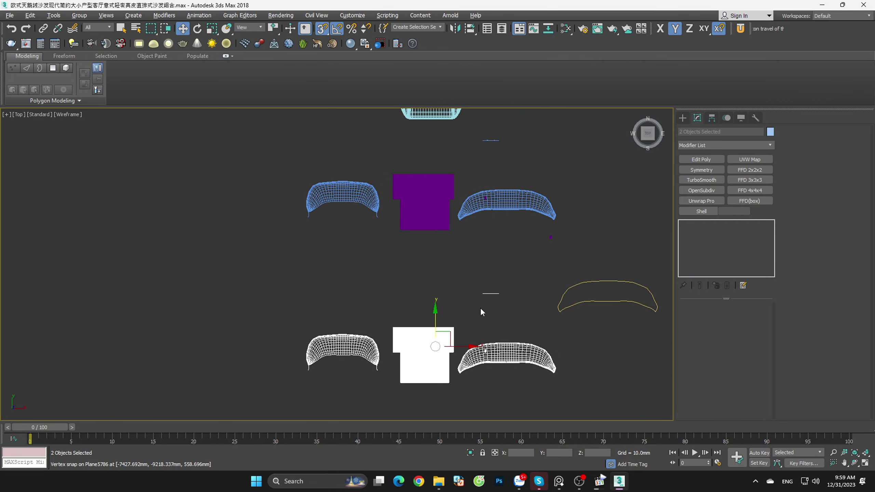
Step: Deselect, then select the sofa body Cylinder005_UV002
left_click(480, 308)
scroll(480, 308, "up", 2)
scroll(513, 281, "up", 4)
scroll(513, 282, "down", 4)
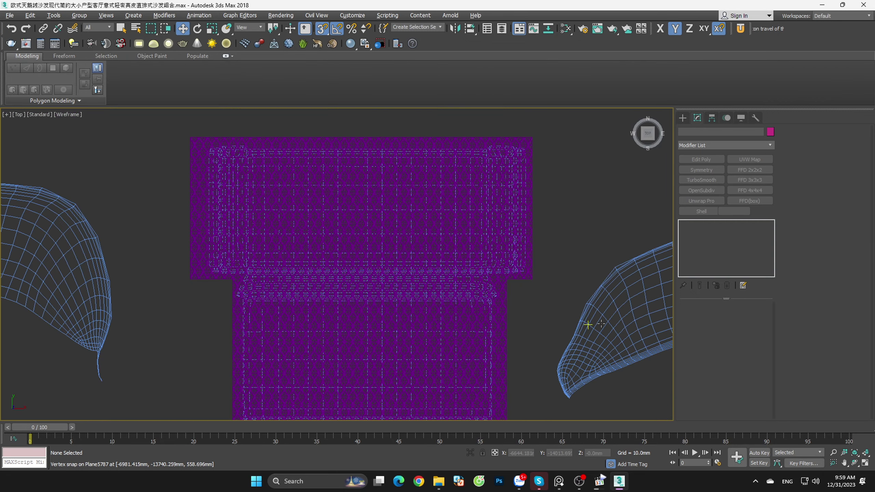
left_click(513, 262)
Step: Collapse Cylinder005_UV002's whole modifier stack to Editable Poly
right_click(709, 223)
left_click(759, 314)
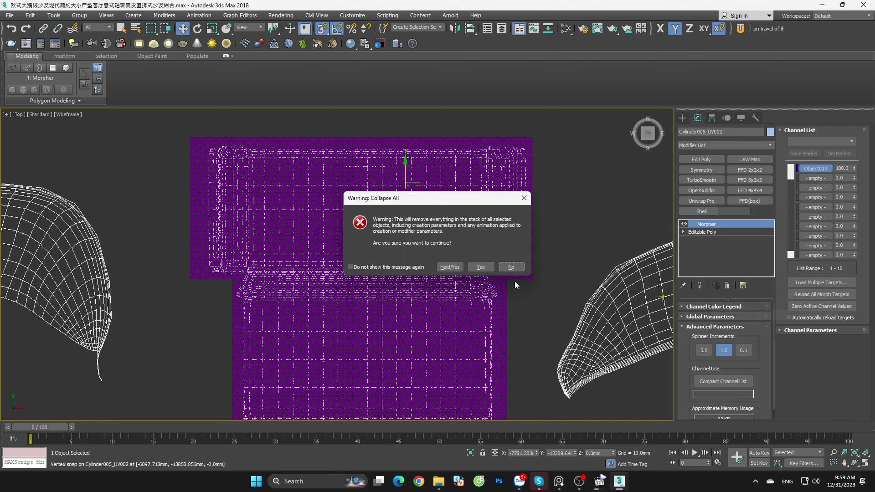
left_click(470, 267)
left_click(535, 289)
Step: Reselect the sofa body and enter edge sub-object mode
scroll(502, 308, "up", 4)
scroll(445, 248, "up", 3)
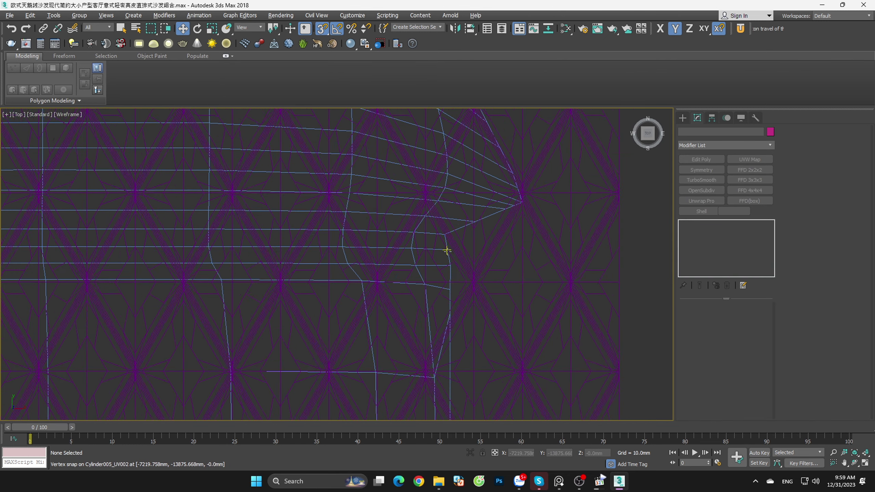
scroll(445, 250, "up", 2)
left_click(449, 271)
key("2")
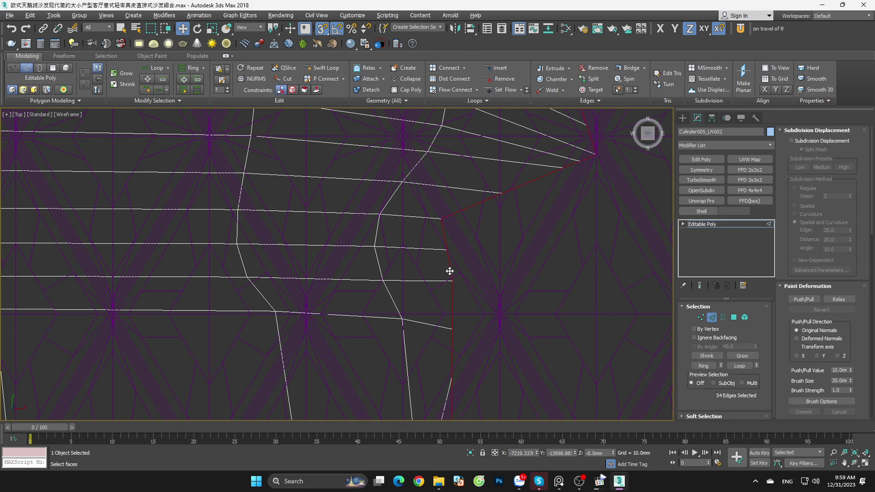
scroll(488, 237, "down", 2)
scroll(498, 292, "down", 3)
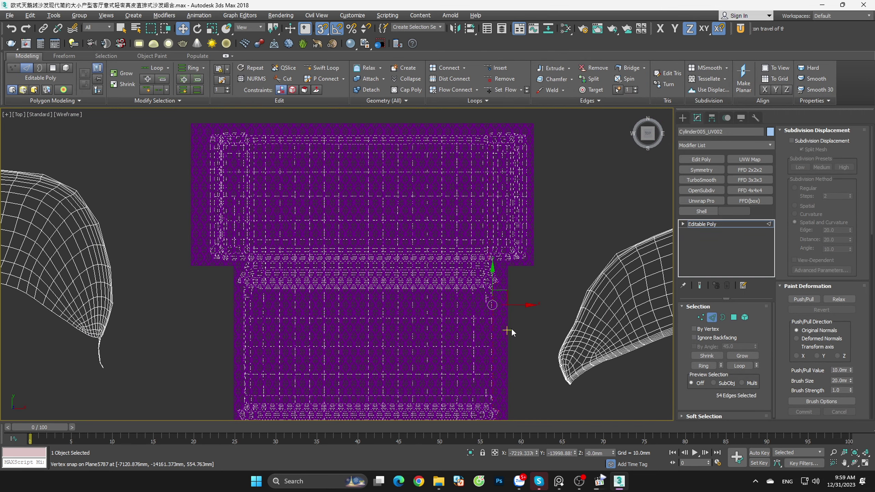
scroll(525, 256, "up", 2)
scroll(505, 371, "up", 3)
scroll(505, 371, "up", 2)
left_click(545, 376)
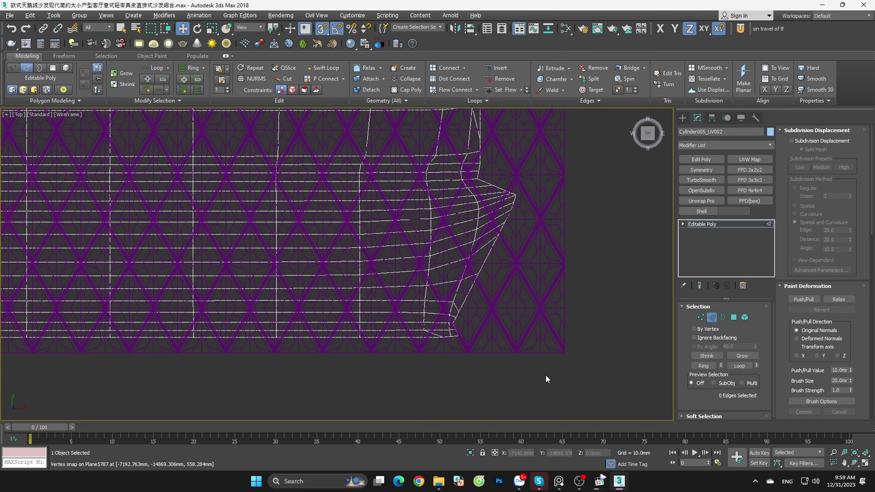
Step: Select the body's open border edges and create a spline shape from them
left_click(723, 317)
left_click_drag(565, 381, 467, 318)
right_click(443, 303)
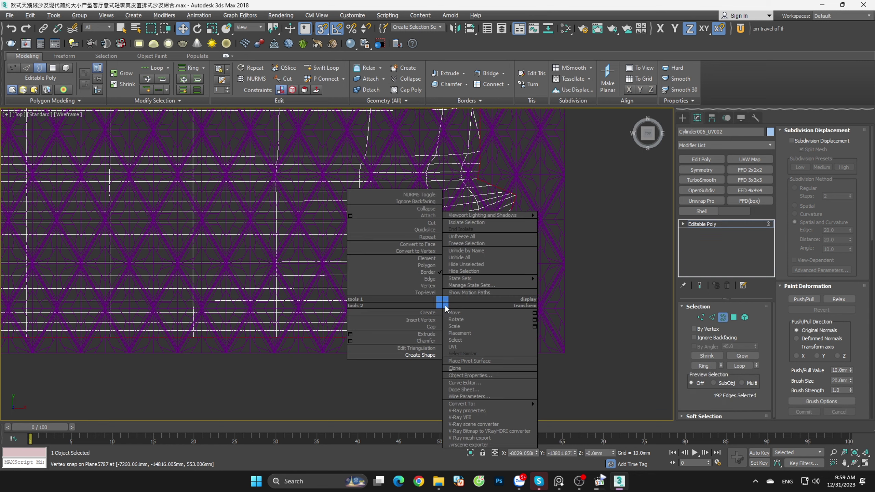
left_click(421, 355)
left_click(414, 255)
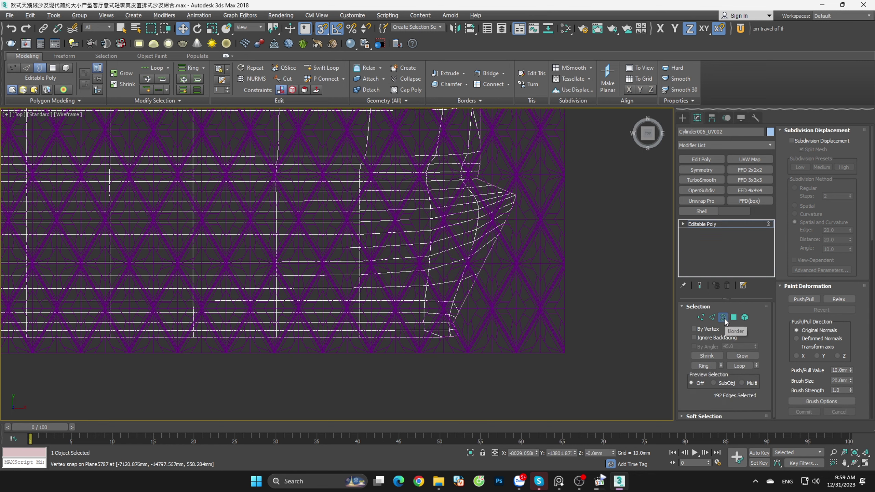
Step: Exit border mode and delete the unwanted extra blue shape
left_click(724, 317)
key("ctrl+a")
scroll(484, 338, "up", 10)
key("ctrl+d")
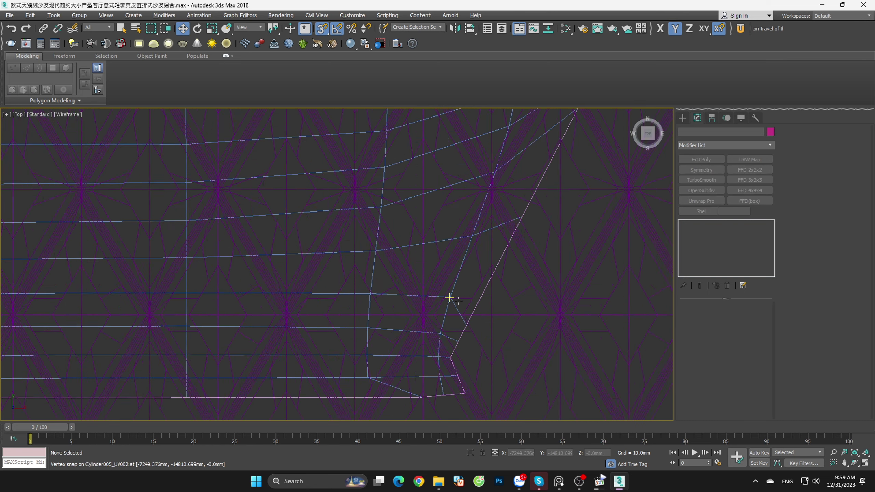
left_click(442, 315)
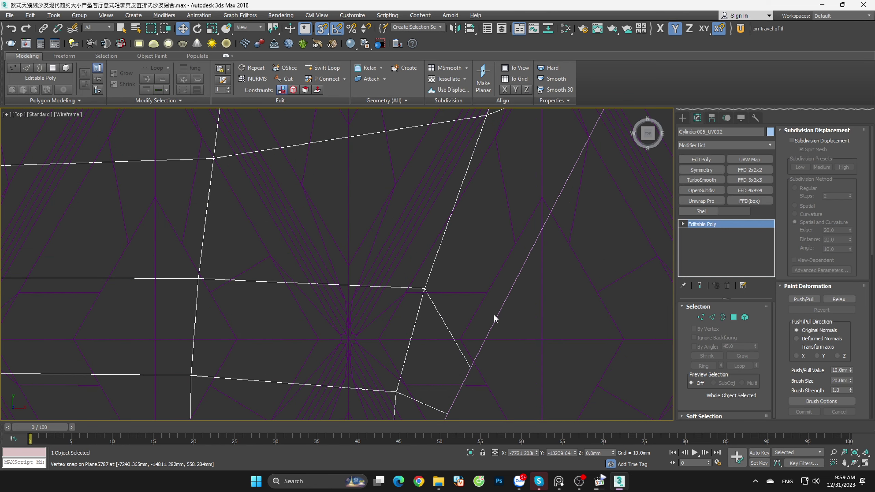
key("Delete")
Step: Raise the outline spline Shape005 to 585 mm in the Front view
left_click(477, 349)
scroll(477, 349, "down", 5)
scroll(504, 336, "down", 5)
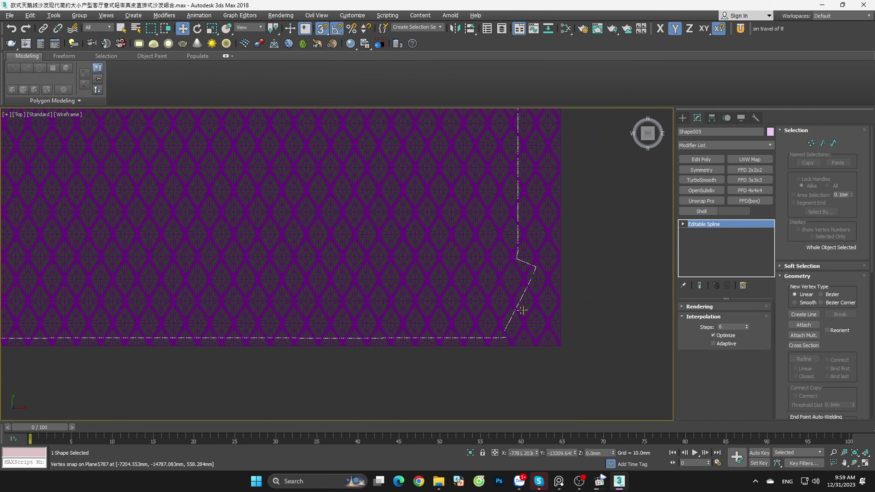
scroll(518, 309, "down", 5)
scroll(527, 306, "down", 3)
mouse_move(539, 333)
middle_mouse_down("alt")
mouse_move(547, 286)
mouse_move(634, 175)
mouse_move(634, 145)
middle_mouse_up("alt")
key("f")
scroll(510, 234, "up", 5)
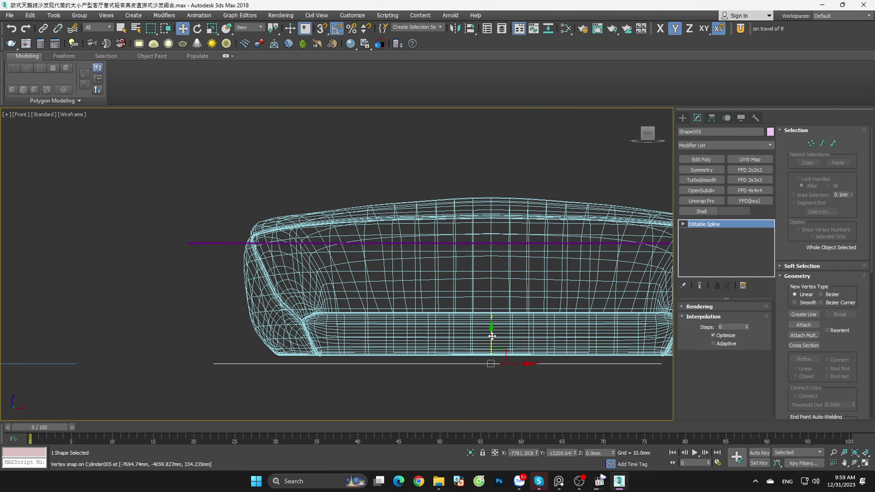
left_click_drag(492, 348, 494, 209)
Step: Return to the Top view and deselect the spline
key("t")
scroll(519, 256, "down", 3)
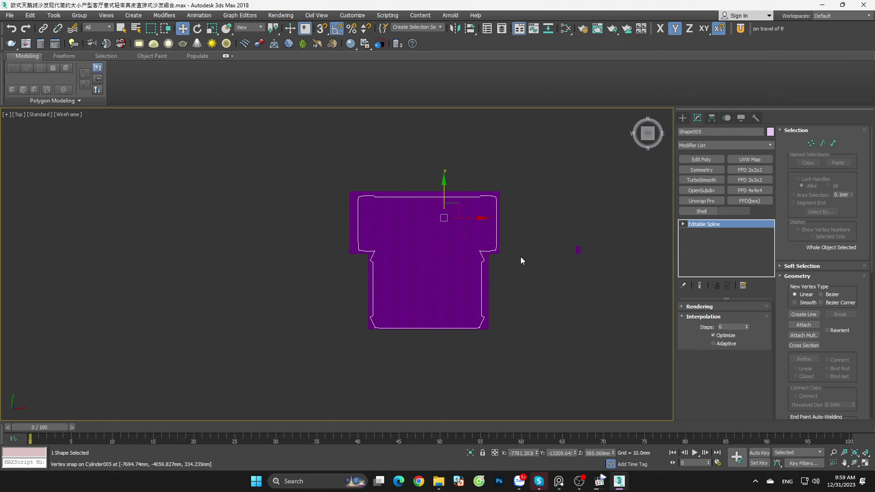
scroll(494, 181, "up", 3)
scroll(503, 211, "up", 5)
scroll(503, 211, "up", 5)
left_click(559, 255)
Step: Select Plane5787, create a ShapeMerge compound object, and activate Pick Shape
scroll(560, 256, "down", 3)
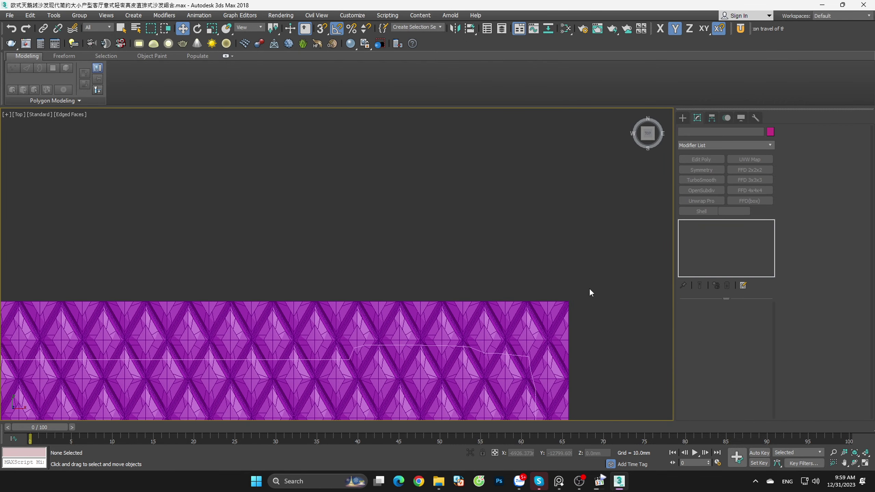
scroll(589, 287, "up", 5)
left_click(510, 230)
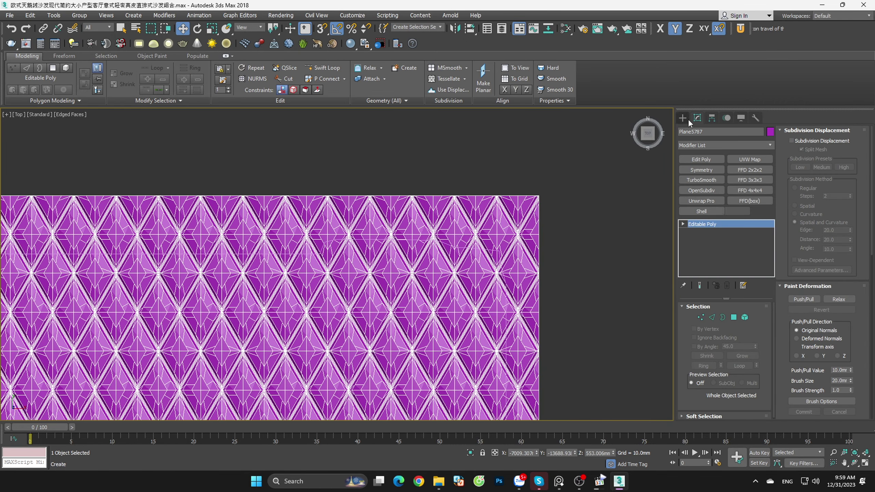
left_click(685, 118)
left_click(706, 202)
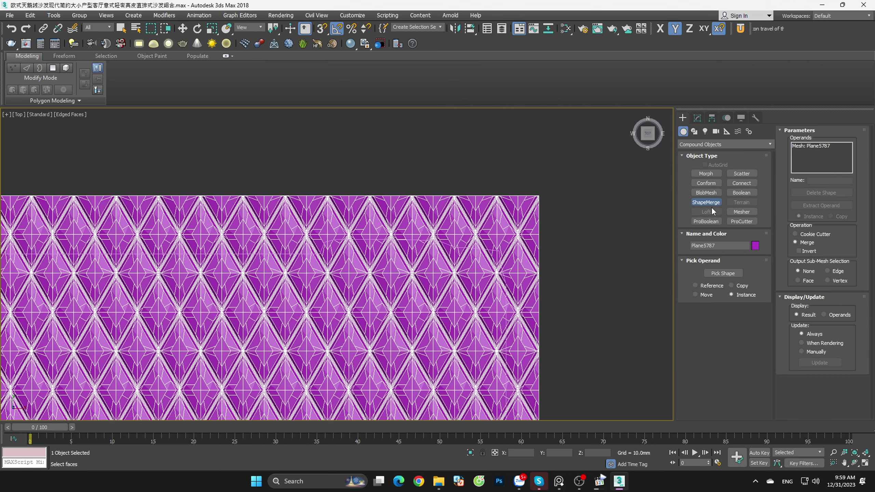
left_click(722, 273)
Step: Pick Shape005 as the merge outline, stop picking, and reselect the merged mesh
scroll(490, 256, "up", 2)
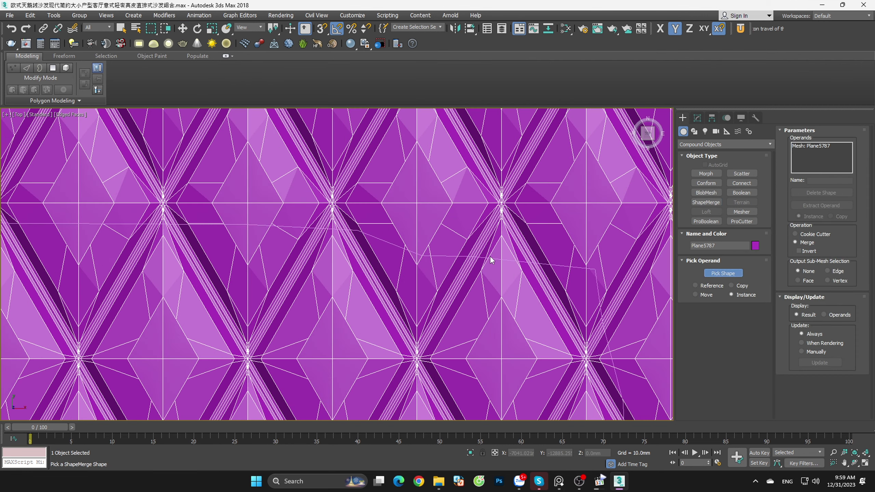
scroll(507, 261, "up", 5)
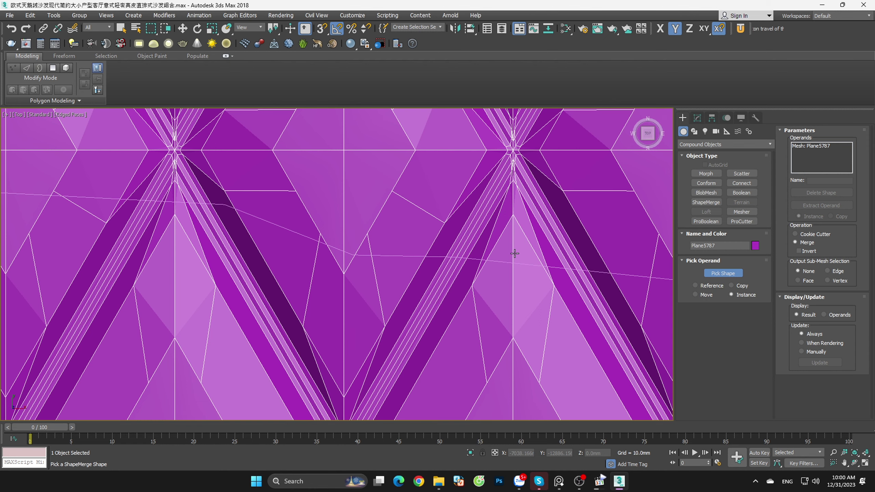
left_click(514, 254)
scroll(531, 261, "down", 2)
scroll(530, 262, "down", 2)
scroll(530, 263, "down", 3)
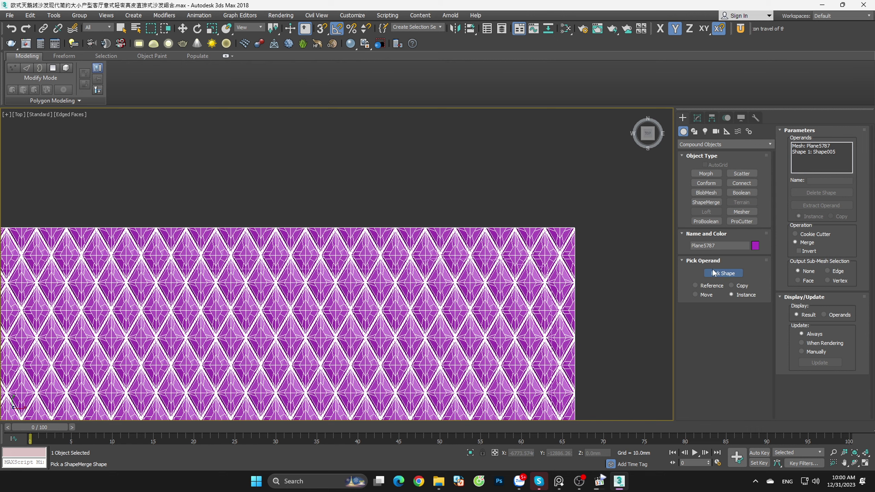
right_click(637, 230)
scroll(566, 176, "down", 4)
scroll(527, 156, "down", 2)
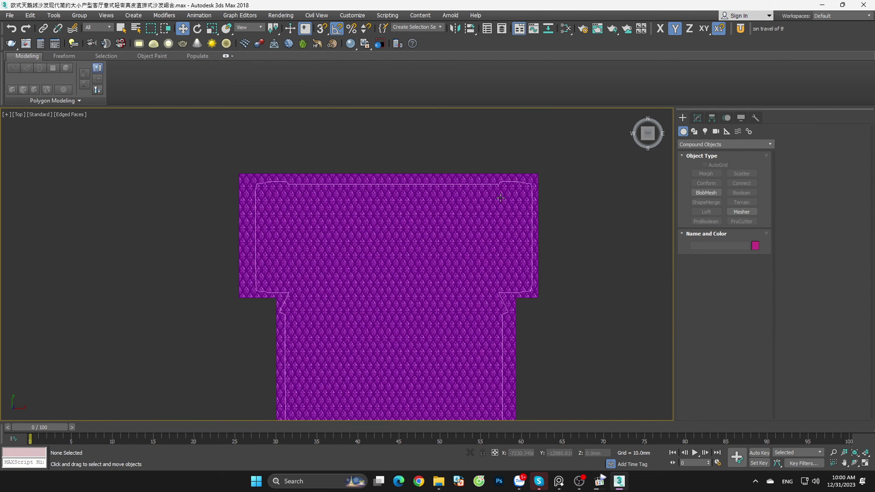
scroll(525, 181, "up", 5)
left_click(528, 181)
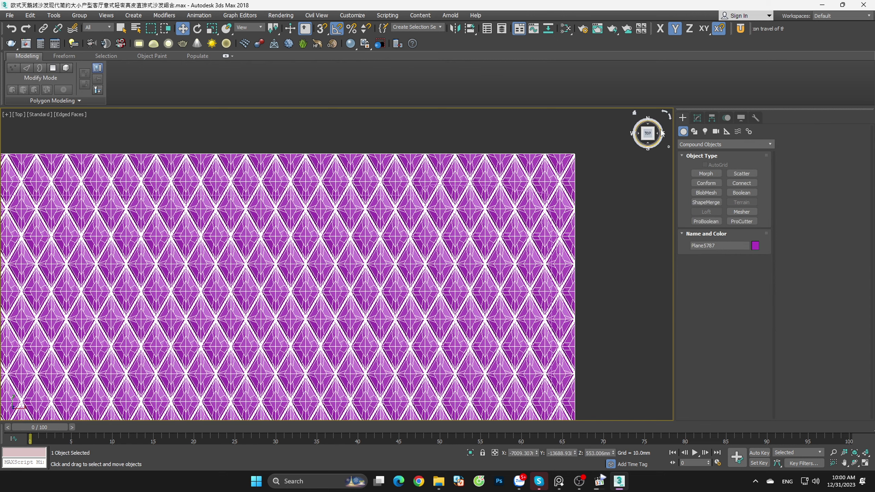
Step: Collapse the ShapeMerge object to an Editable Poly
left_click(697, 117)
right_click(711, 226)
left_click(750, 295)
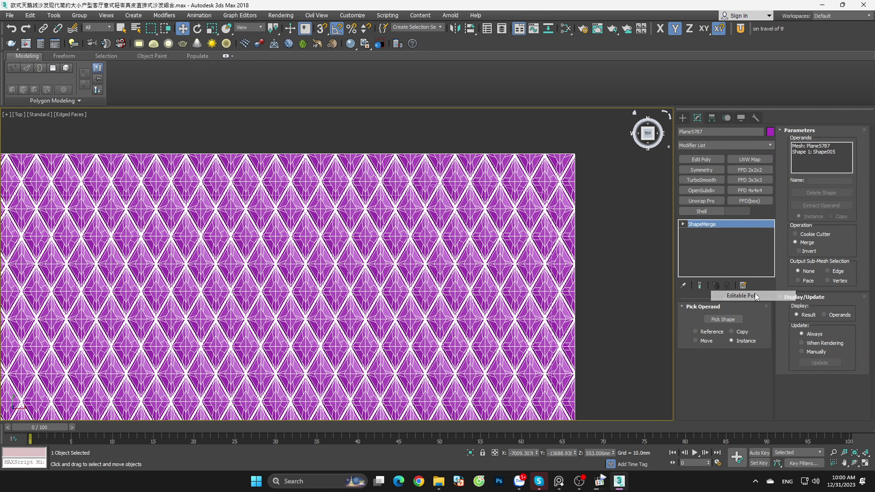
Step: Delete the polygons outside the merged outline, then switch to Vertex mode
key("4")
key("ctrl+a")
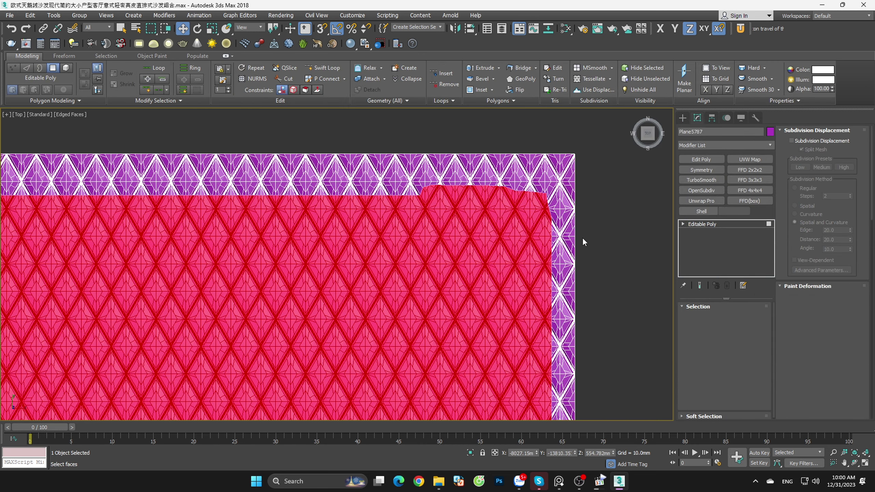
key("Delete")
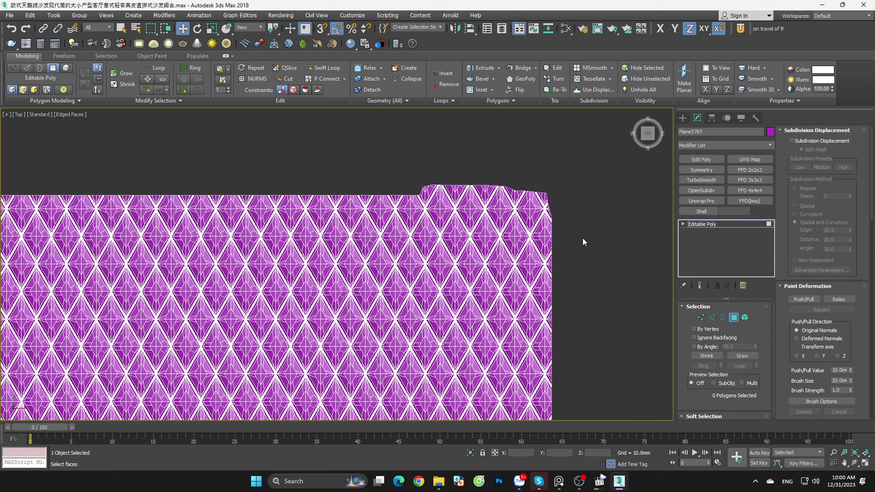
left_click(700, 317)
scroll(524, 190, "up", 5)
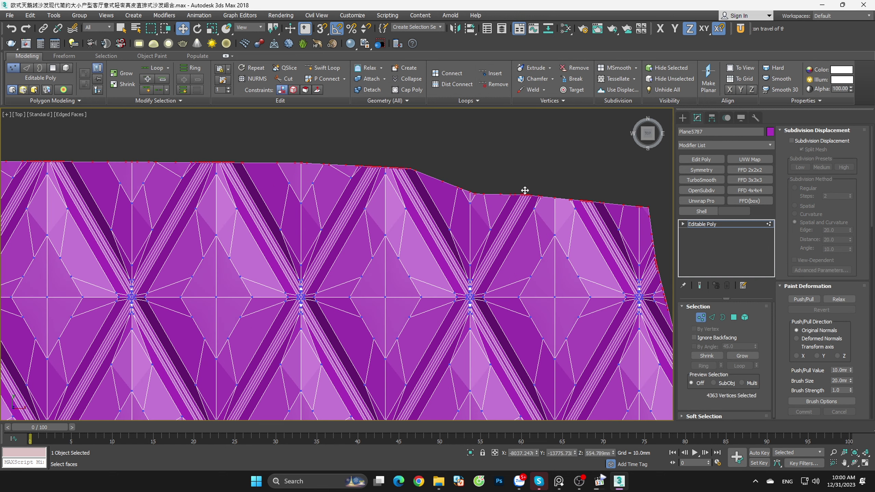
left_click(543, 165)
Step: Select all vertices with exactly two edges using By Numeric (Edges 2)
scroll(585, 176, "up", 3)
mouse_move(621, 185)
middle_mouse_down()
mouse_move(632, 204)
mouse_move(464, 159)
middle_mouse_up()
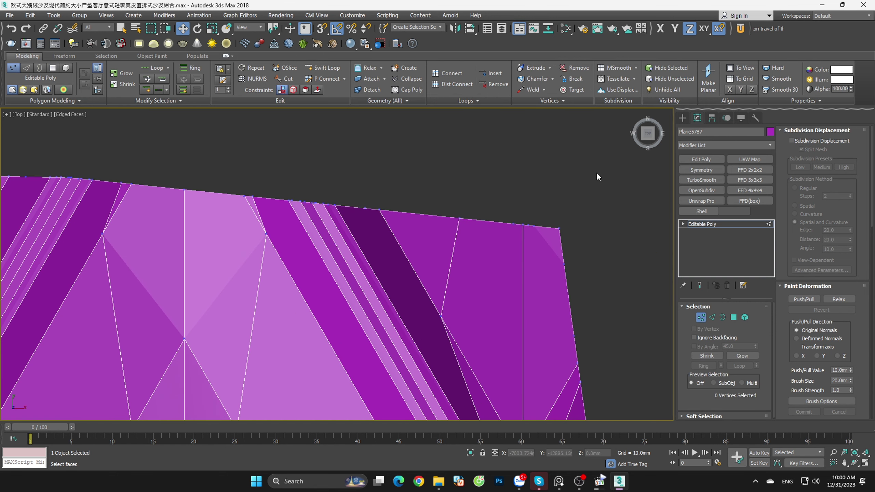
left_click(98, 58)
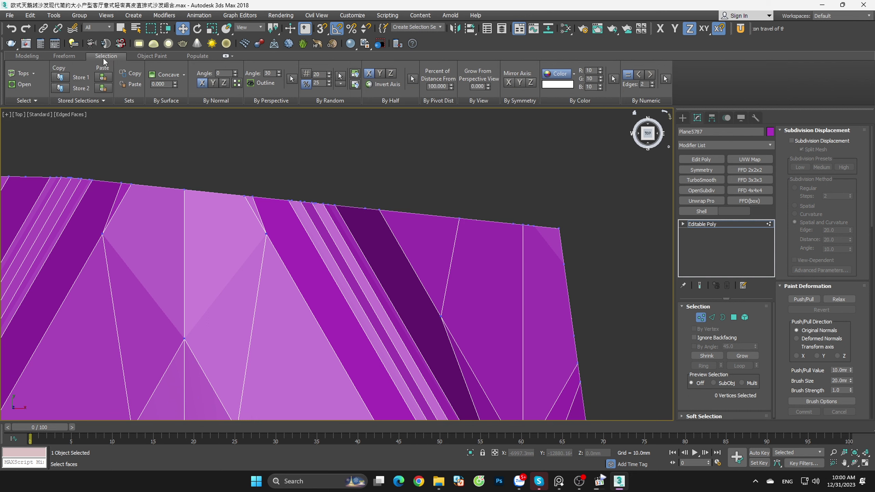
left_click(665, 79)
Step: Zoom and pan along the border to inspect the selected vertices at the stepped notches
scroll(565, 226, "down", 1)
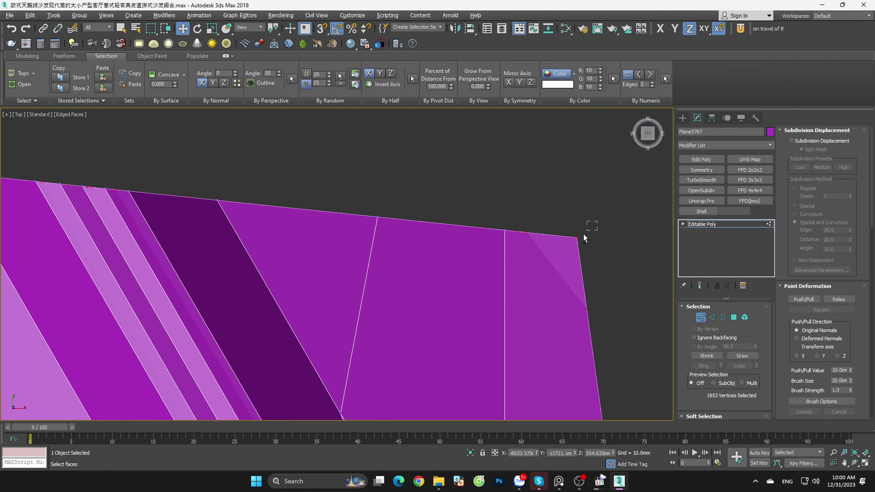
scroll(616, 237, "down", 1)
scroll(624, 238, "down", 2)
scroll(628, 238, "down", 3)
scroll(512, 218, "up", 5)
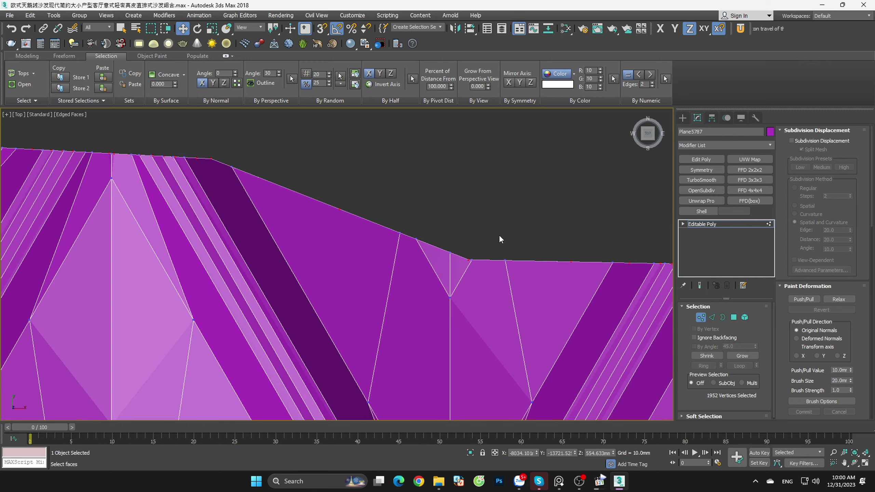
scroll(458, 222, "down", 2)
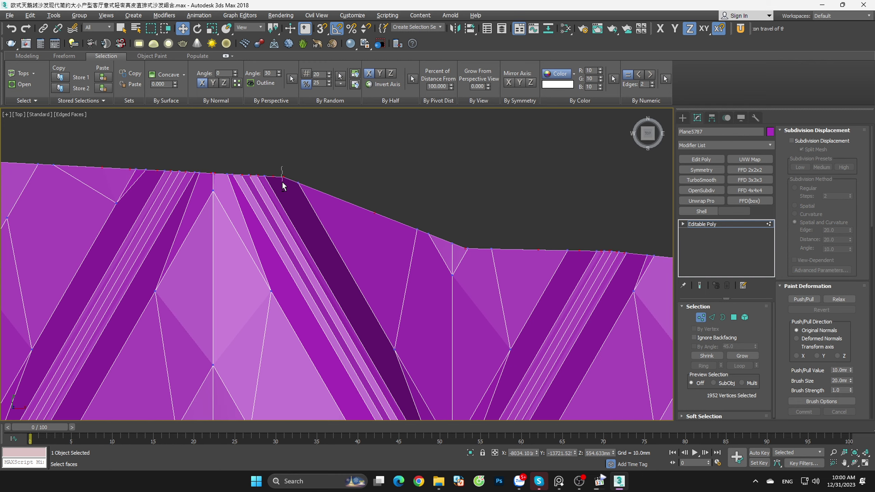
scroll(297, 188, "down", 3)
scroll(170, 209, "up", 3)
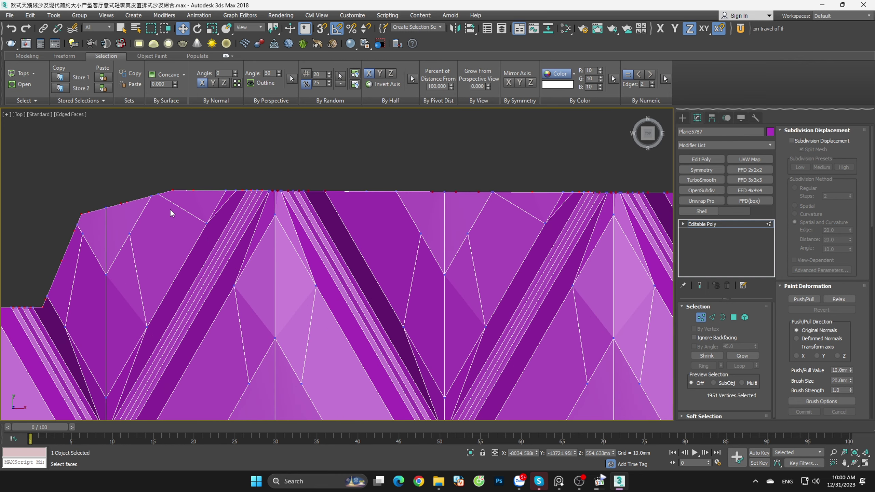
middle_click_drag(170, 197, 423, 233)
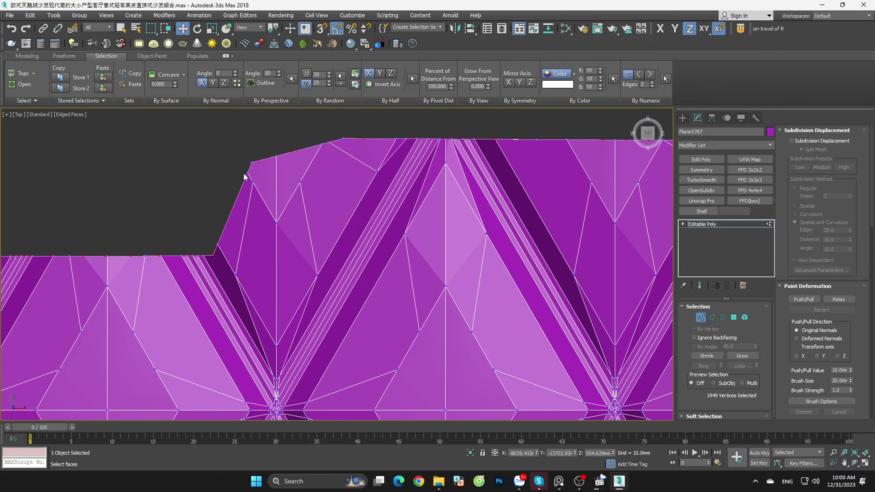
scroll(447, 215, "down", 1)
scroll(487, 225, "down", 2)
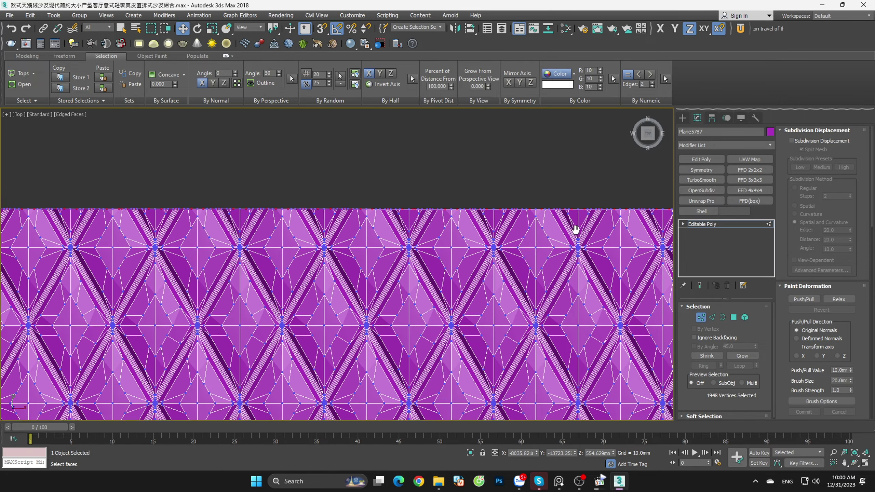
scroll(482, 231, "down", 3)
scroll(416, 237, "down", 1)
scroll(379, 229, "up", 2)
scroll(333, 222, "up", 2)
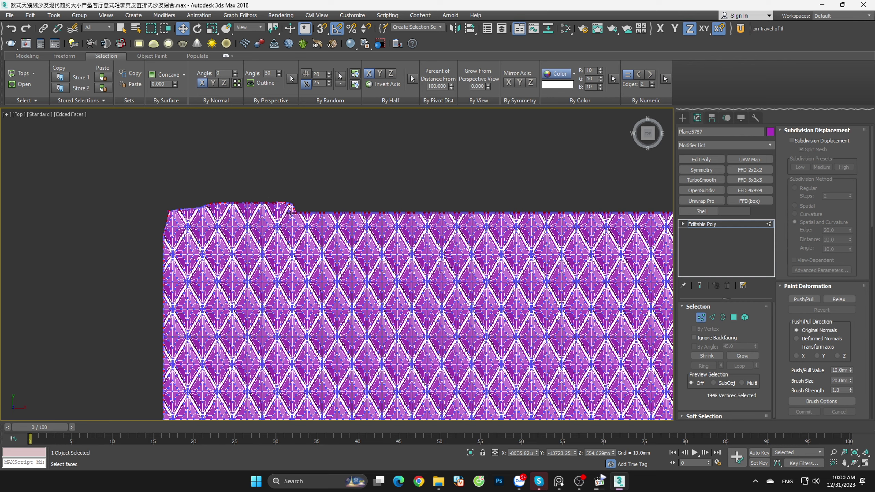
scroll(333, 222, "up", 3)
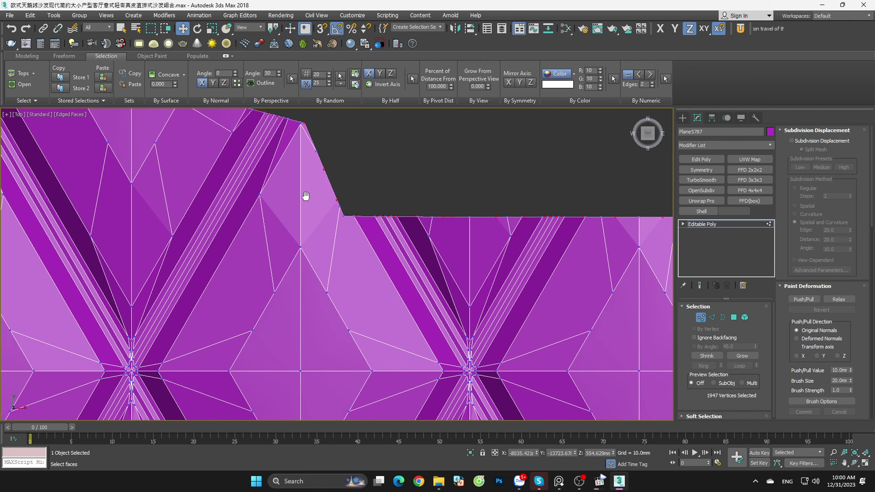
Step: Follow the border down to the lower-left edge, checking the outline's corner vertices
middle_click_drag(334, 210, 469, 180)
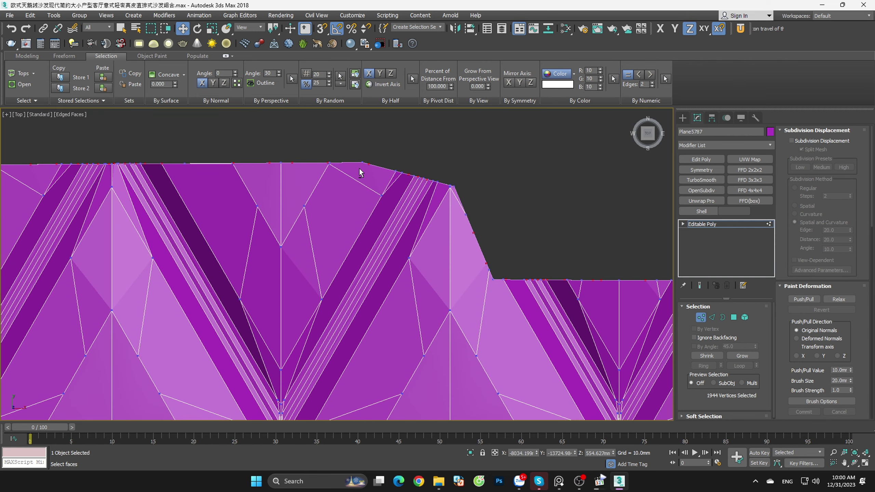
scroll(451, 195, "down", 3)
scroll(347, 190, "up", 3)
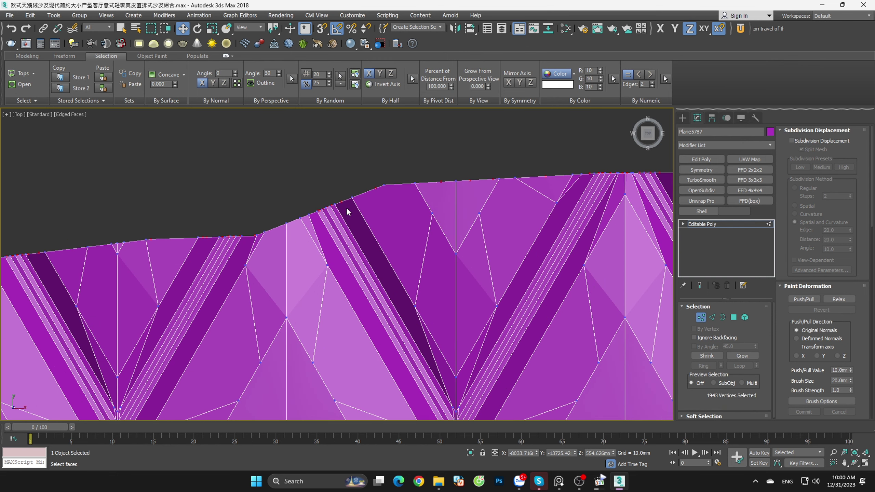
scroll(347, 211, "down", 1)
scroll(413, 189, "down", 2)
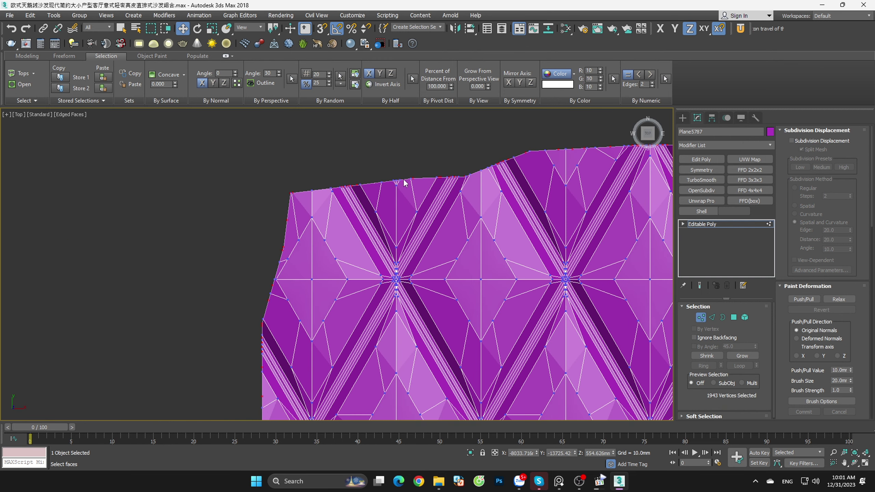
scroll(299, 177, "up", 3)
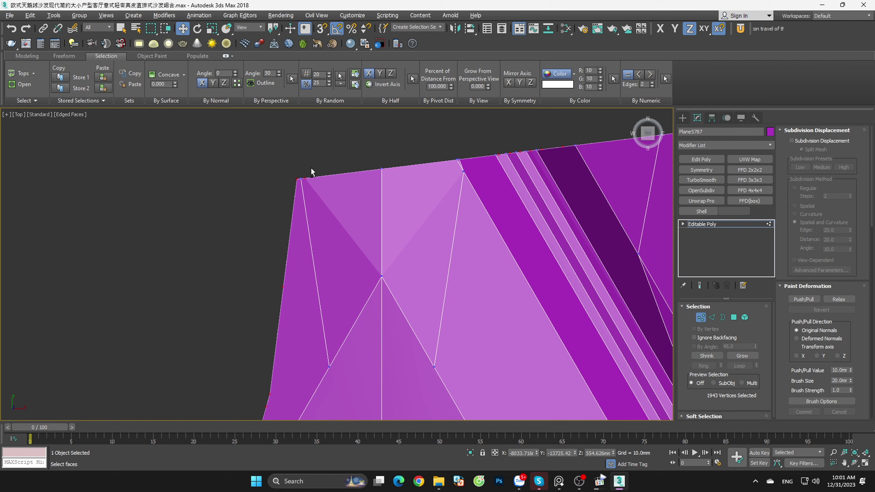
scroll(419, 160, "down", 3)
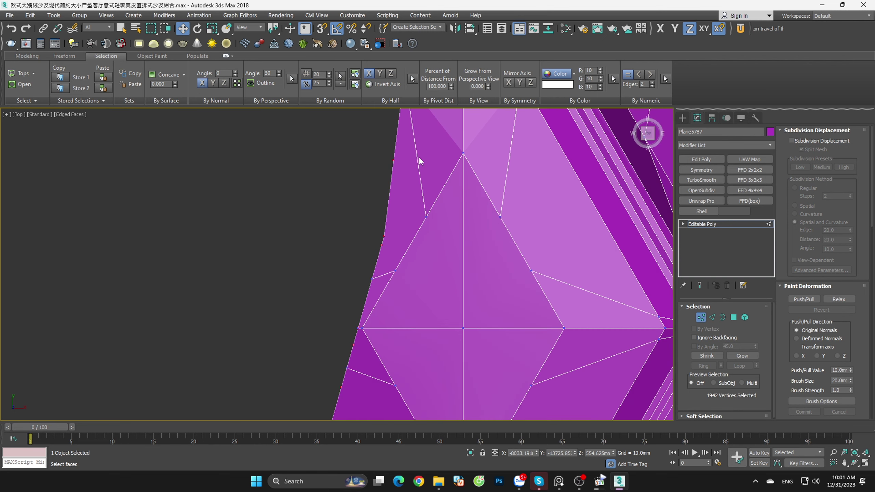
scroll(386, 236, "down", 5)
scroll(391, 196, "up", 4)
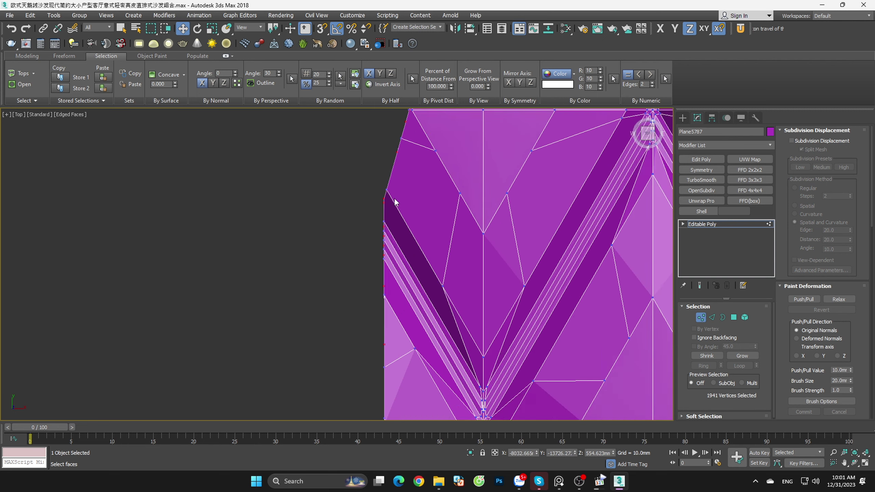
scroll(383, 198, "up", 2)
scroll(369, 203, "down", 3)
scroll(379, 214, "down", 2)
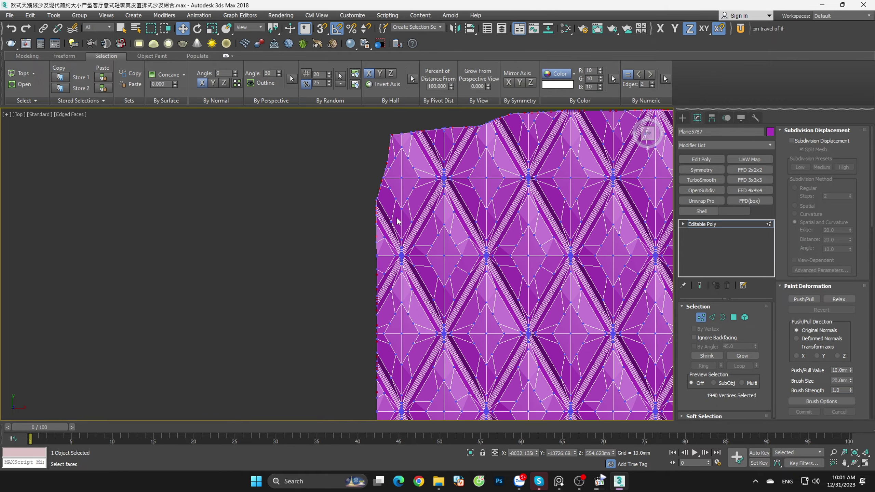
middle_click_drag(399, 222, 405, 241)
scroll(406, 242, "down", 5)
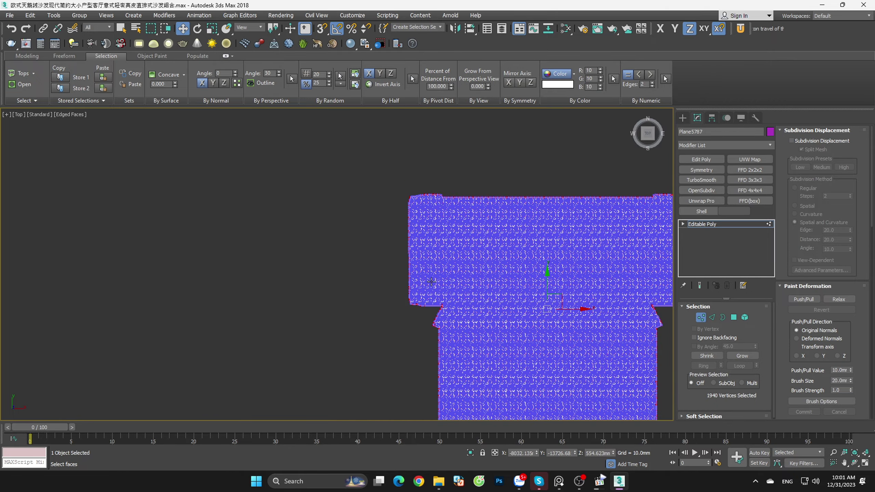
scroll(406, 308, "up", 3)
scroll(421, 291, "up", 2)
scroll(420, 291, "up", 5)
scroll(429, 273, "up", 3)
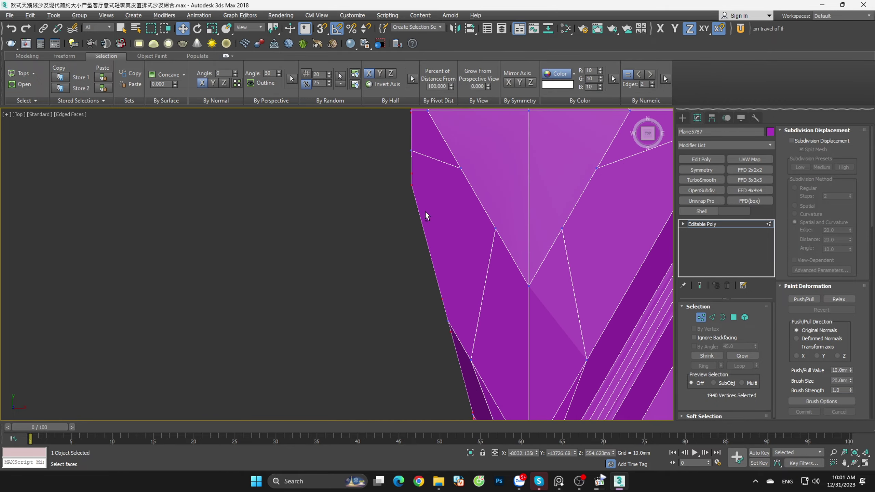
scroll(398, 206, "down", 2)
middle_click_drag(427, 205, 365, 214)
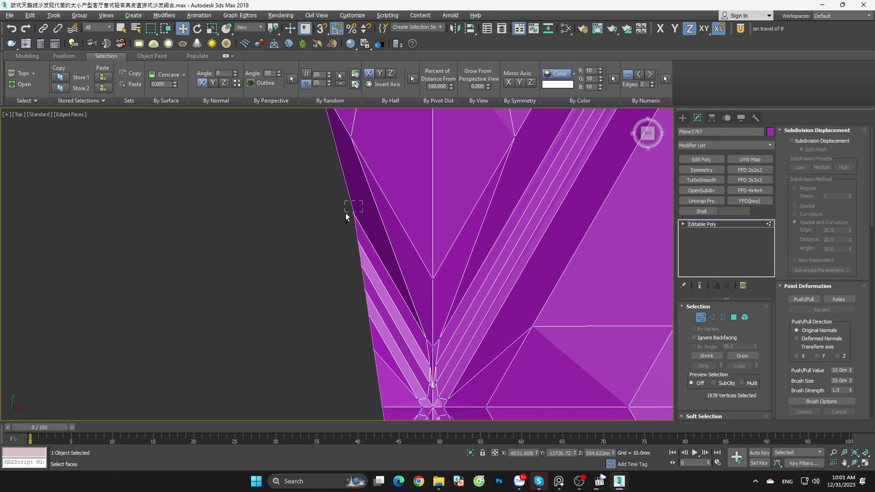
scroll(375, 210, "down", 2)
Step: Pan and zoom along the quilted sheet's lower border to inspect its selected vertices
middle_click_drag(295, 260, 204, 228)
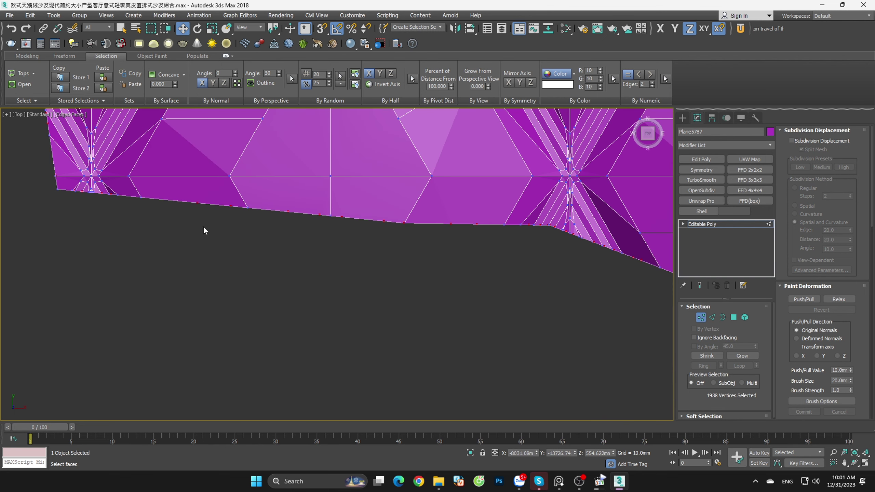
mouse_move(421, 235)
middle_mouse_down()
mouse_move(509, 272)
mouse_move(570, 278)
mouse_move(471, 248)
middle_mouse_up()
scroll(530, 265, "down", 2)
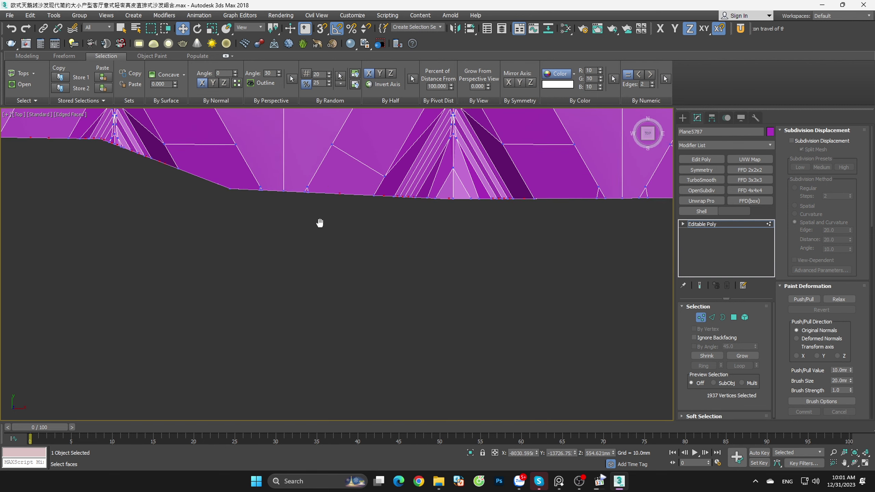
scroll(552, 239, "down", 2)
scroll(408, 250, "up", 3)
scroll(562, 224, "up", 2)
scroll(476, 225, "down", 2)
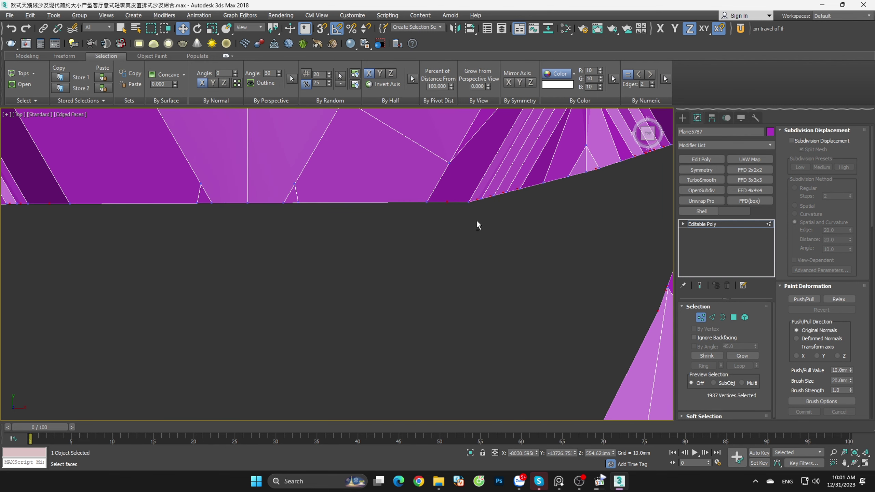
scroll(517, 230, "up", 2)
scroll(511, 236, "up", 1)
scroll(571, 203, "up", 1)
scroll(551, 194, "up", 1)
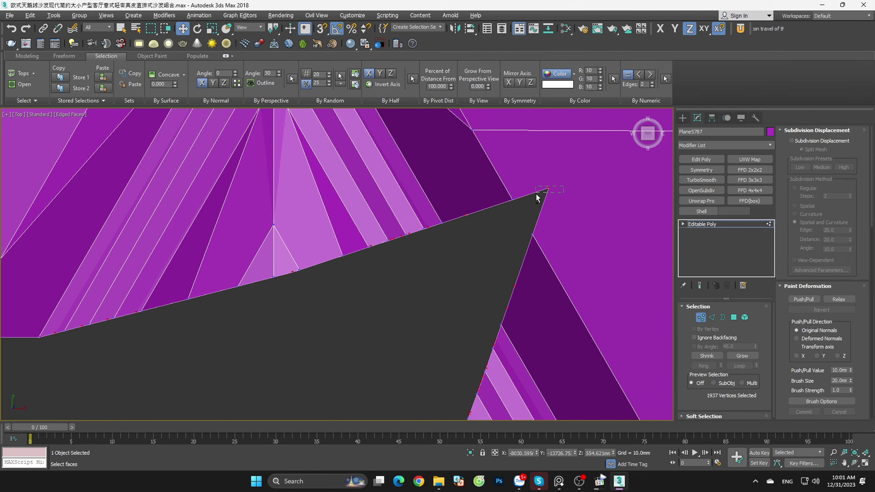
scroll(542, 197, "down", 2)
scroll(537, 206, "down", 2)
middle_click_drag(525, 277, 529, 265)
scroll(530, 265, "down", 2)
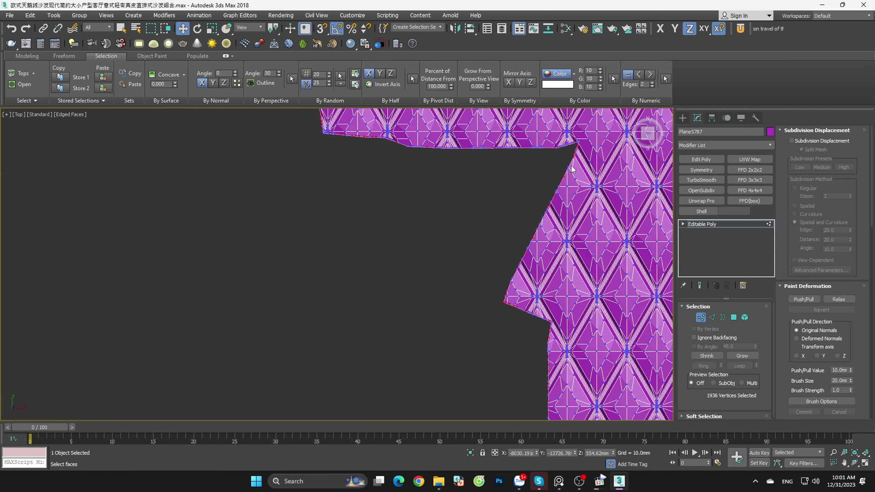
scroll(564, 224, "up", 1)
scroll(492, 238, "up", 3)
scroll(487, 246, "up", 2)
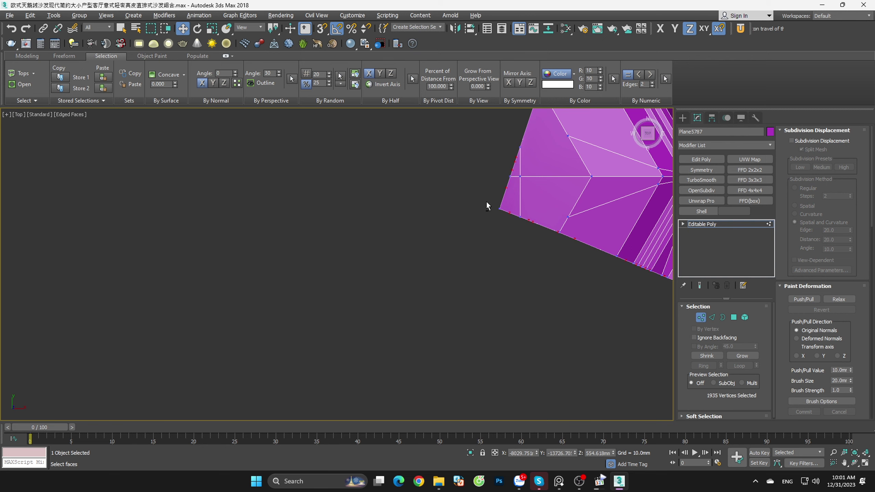
scroll(486, 202, "down", 2)
scroll(429, 170, "up", 2)
scroll(504, 180, "up", 2)
Step: Box-deselect an outline corner vertex so the two-edge vertex set drops toward 1919
left_click_drag(474, 158, 450, 171)
scroll(495, 164, "down", 1)
scroll(500, 163, "down", 1)
scroll(499, 164, "down", 2)
scroll(491, 227, "up", 1)
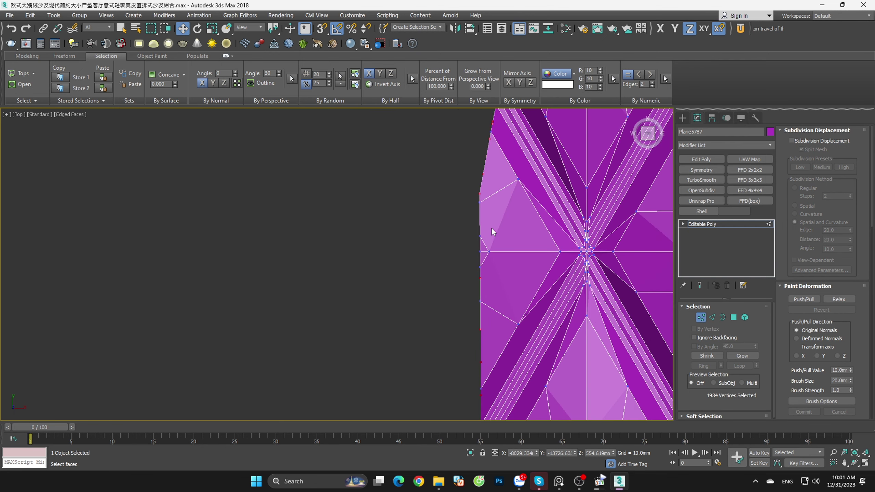
scroll(475, 160, "down", 1)
scroll(497, 210, "down", 2)
scroll(440, 141, "down", 2)
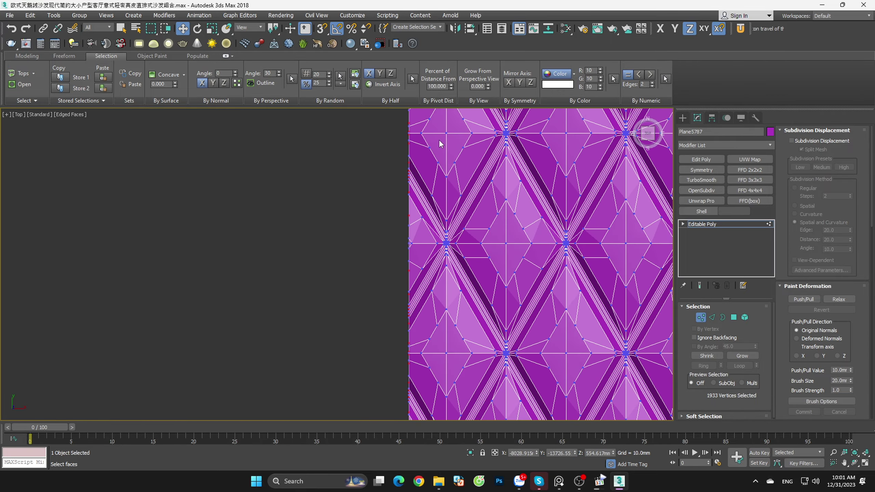
scroll(447, 207, "down", 1)
scroll(455, 294, "down", 2)
scroll(473, 278, "down", 1)
scroll(448, 224, "up", 1)
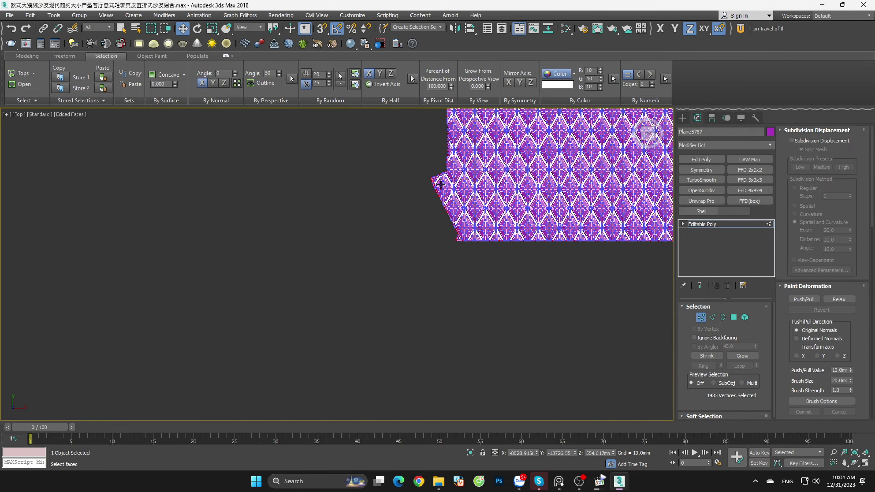
scroll(434, 185, "up", 2)
scroll(441, 182, "up", 1)
scroll(446, 181, "up", 3)
scroll(449, 175, "down", 2)
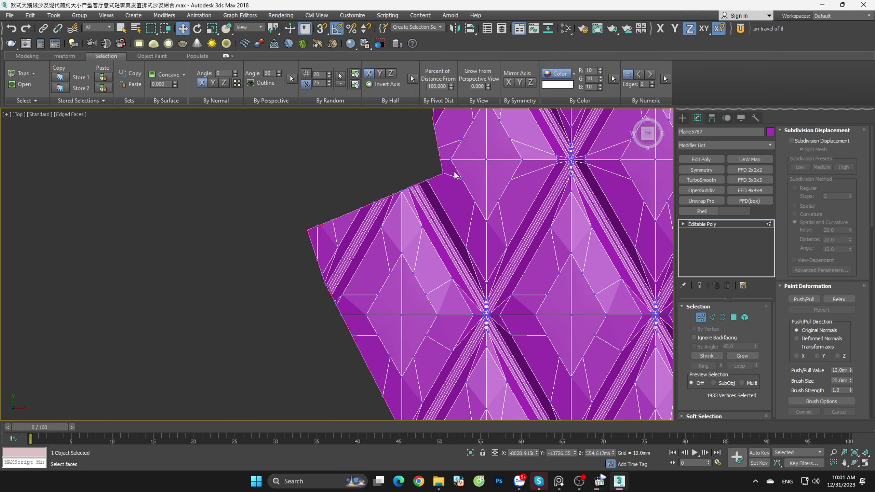
scroll(331, 224, "up", 2)
scroll(267, 231, "up", 2)
scroll(269, 231, "down", 2)
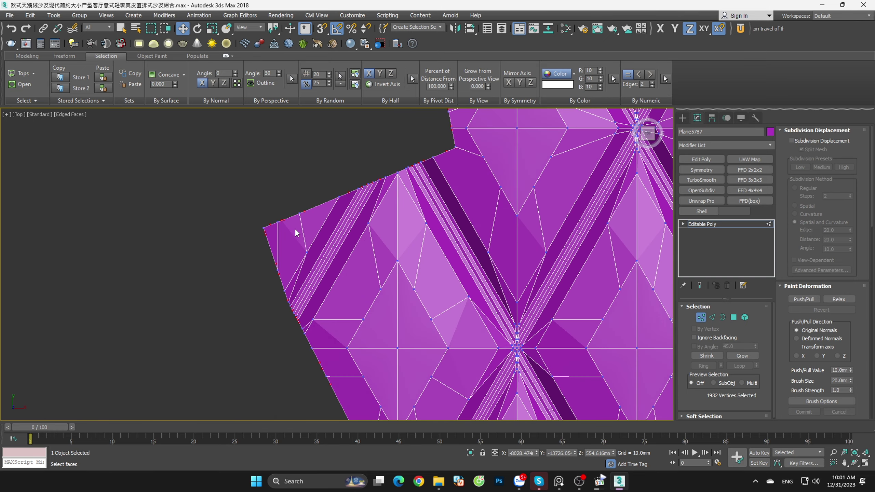
scroll(300, 230, "down", 1)
scroll(316, 217, "down", 2)
scroll(332, 205, "up", 1)
scroll(334, 203, "up", 2)
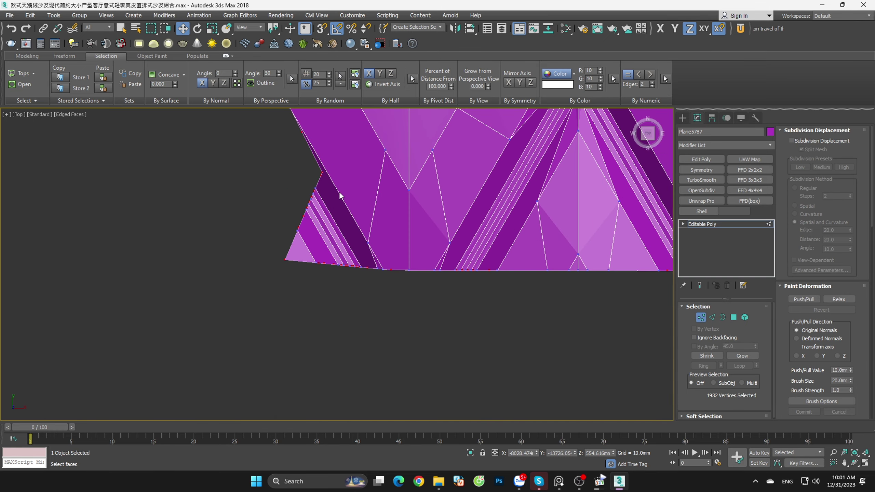
scroll(327, 176, "up", 2)
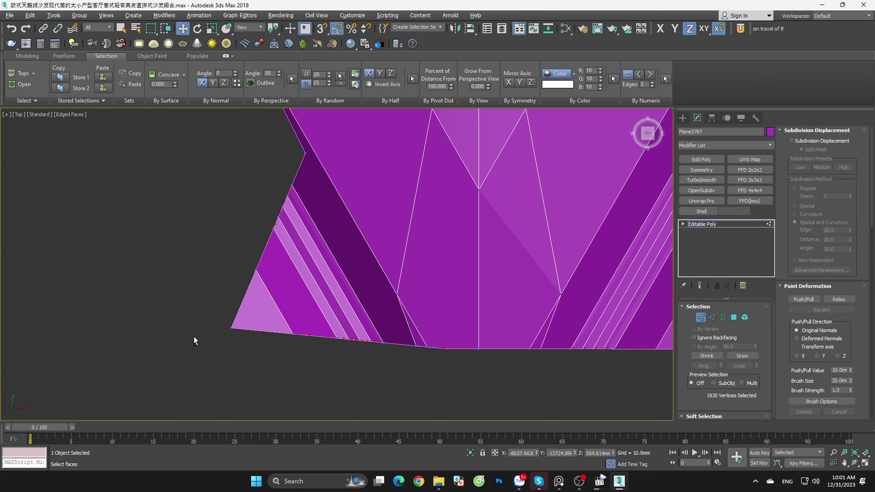
scroll(193, 336, "down", 3)
scroll(329, 338, "up", 2)
scroll(215, 336, "up", 1)
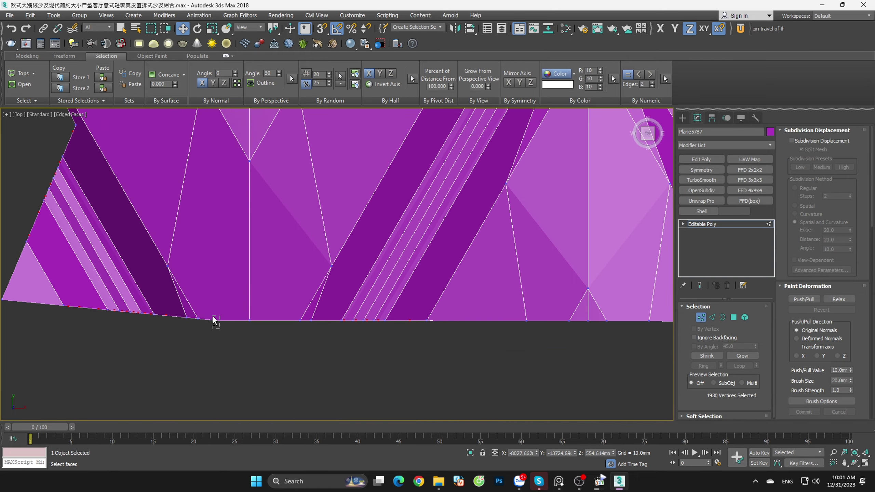
scroll(214, 317, "down", 2)
scroll(481, 334, "down", 1)
scroll(499, 333, "up", 1)
scroll(555, 335, "down", 1)
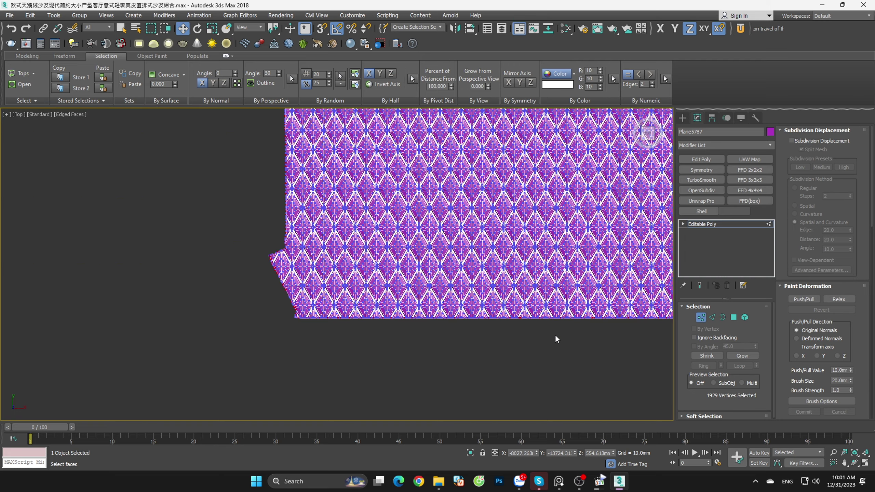
scroll(555, 339, "down", 1)
scroll(481, 343, "up", 1)
scroll(520, 317, "up", 3)
scroll(522, 299, "up", 2)
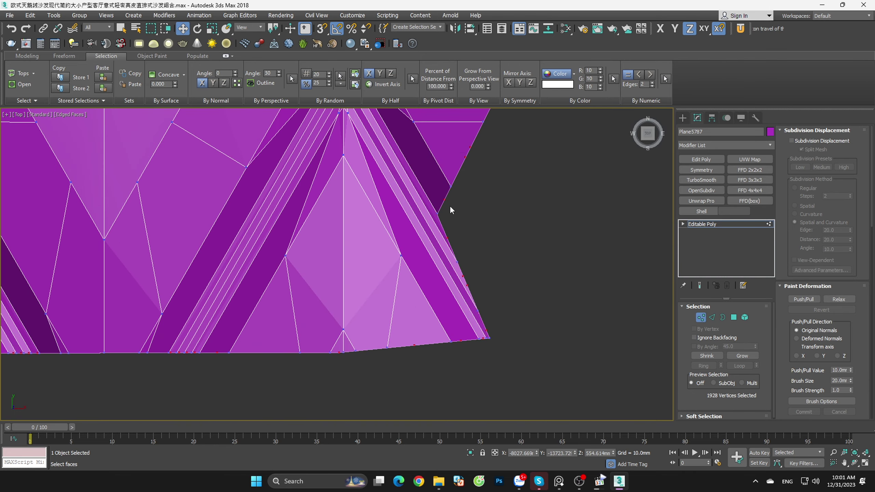
scroll(463, 246, "down", 1)
scroll(439, 369, "down", 3)
Step: Move the view to the sheet's right edge and zoom in to check its vertices
middle_click_drag(439, 368, 419, 369)
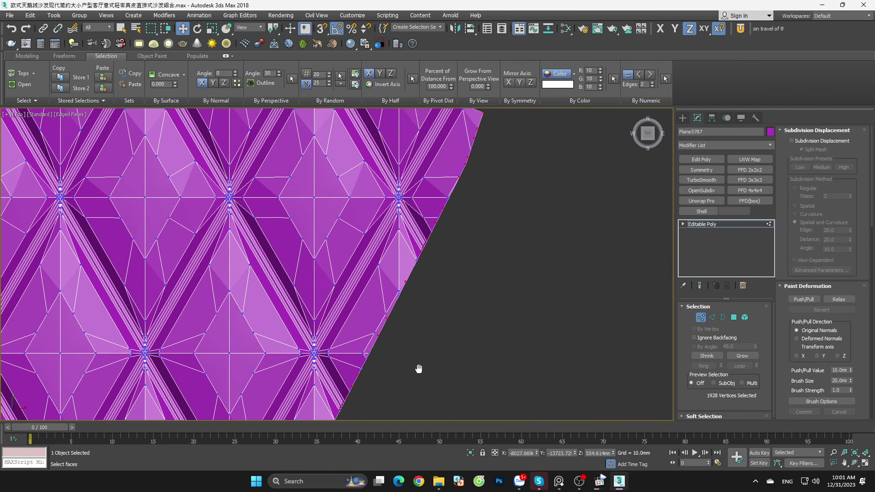
scroll(453, 316, "down", 2)
scroll(464, 158, "up", 4)
scroll(265, 222, "down", 2)
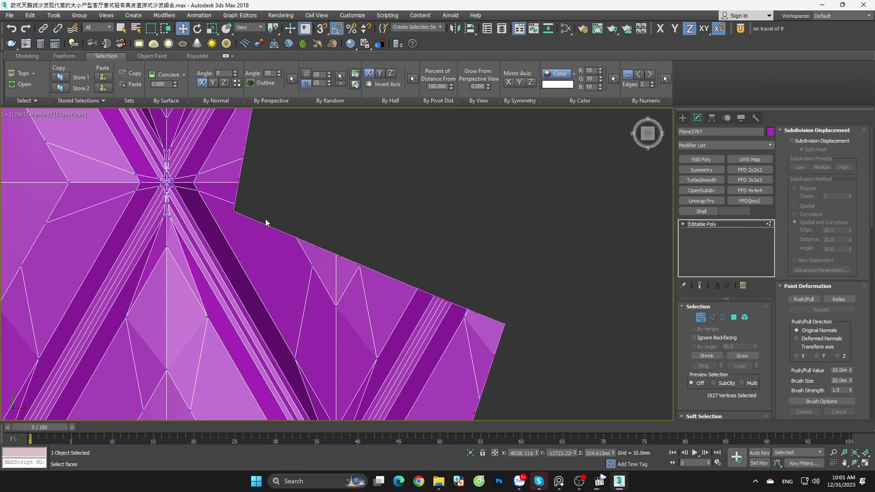
scroll(211, 230, "up", 1)
scroll(332, 248, "down", 3)
scroll(308, 279, "up", 3)
scroll(307, 261, "up", 2)
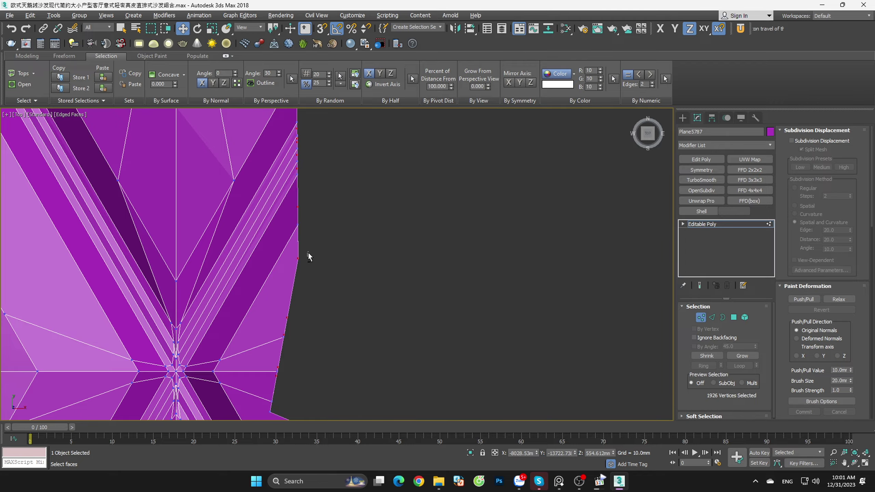
scroll(361, 310, "down", 1)
scroll(378, 324, "down", 3)
scroll(397, 335, "up", 3)
scroll(472, 331, "down", 3)
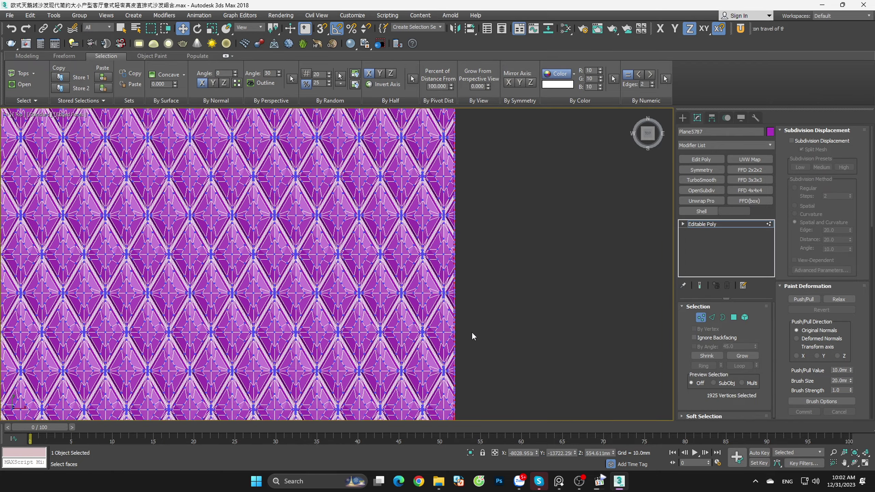
scroll(489, 402, "down", 1)
scroll(488, 305, "down", 1)
scroll(462, 216, "up", 3)
scroll(463, 216, "up", 3)
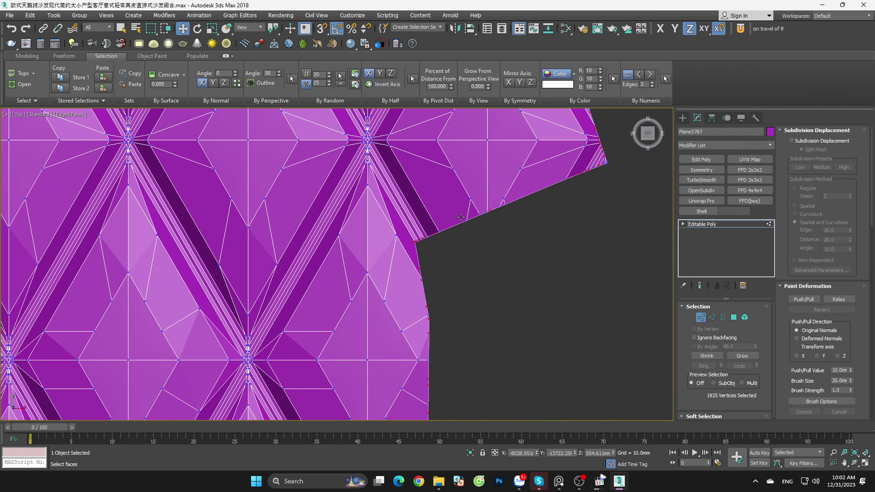
scroll(505, 237, "up", 2)
scroll(502, 263, "up", 1)
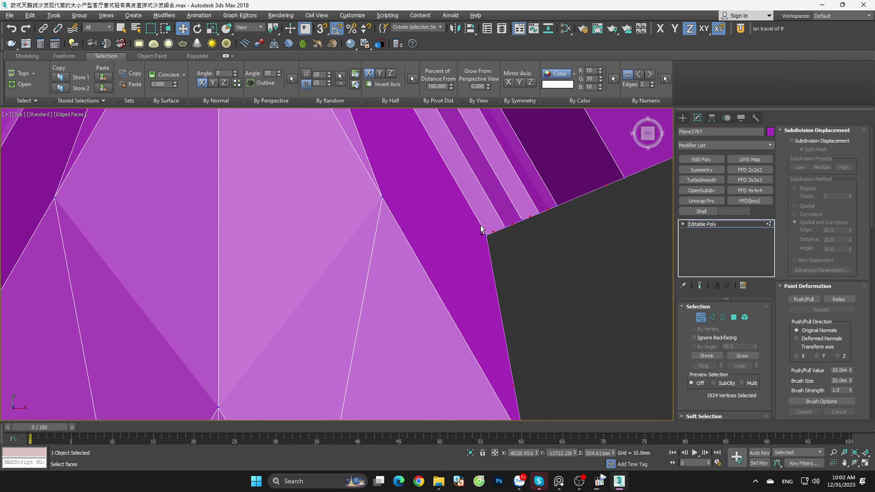
scroll(493, 327, "down", 3)
scroll(511, 299, "down", 3)
scroll(571, 277, "down", 2)
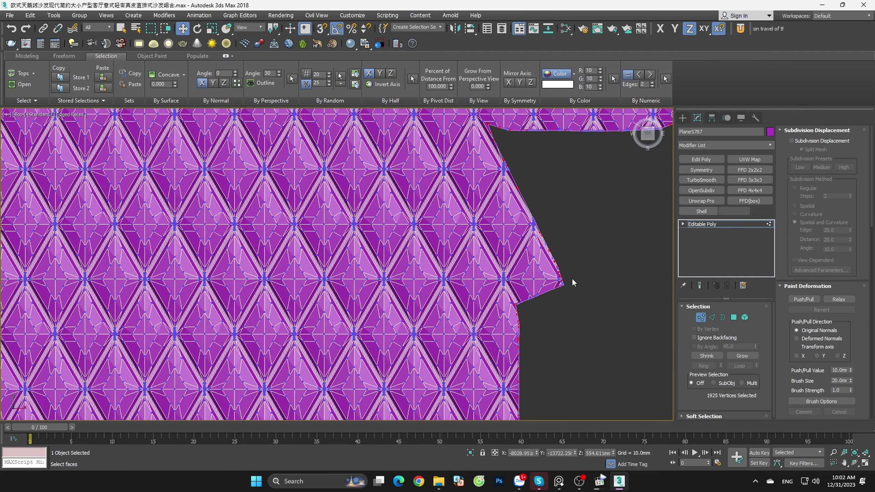
scroll(517, 150, "up", 2)
Step: Bring the sheet's notch corner into view and zoom around it to inspect the vertices
middle_click_drag(516, 150, 525, 305)
scroll(474, 251, "up", 2)
scroll(463, 278, "up", 4)
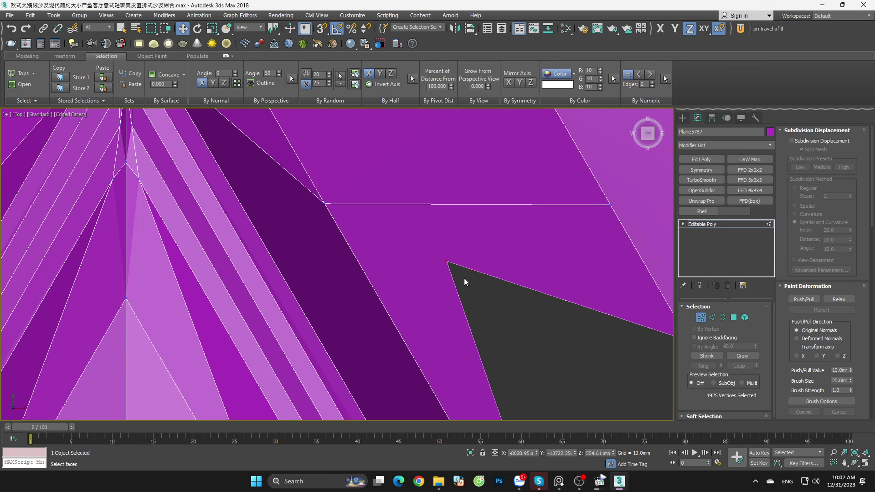
scroll(419, 242, "down", 4)
scroll(283, 306, "up", 2)
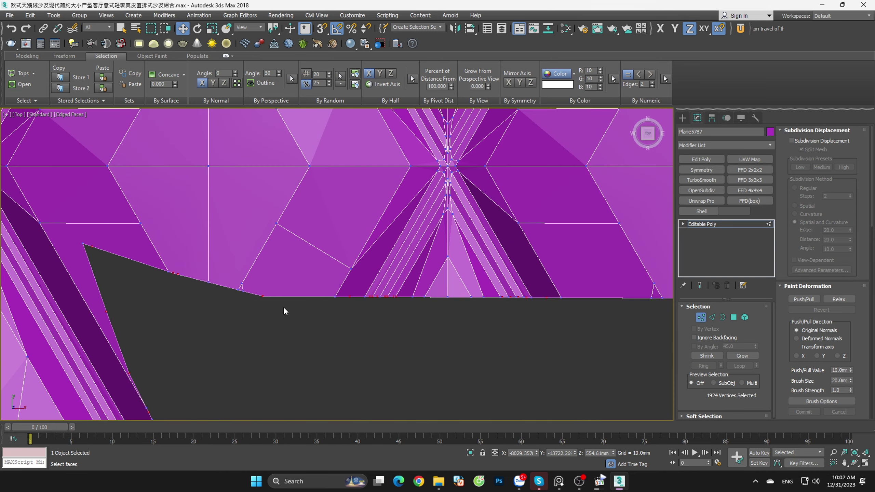
scroll(467, 330, "down", 3)
scroll(429, 323, "up", 3)
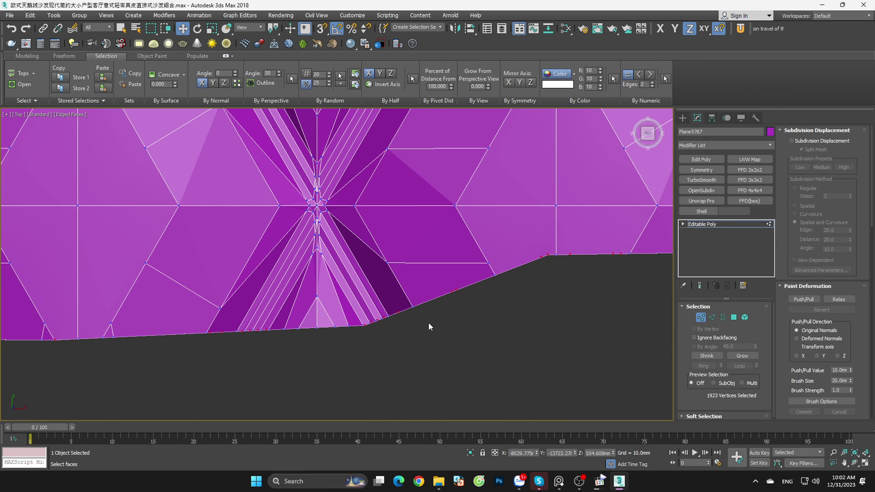
scroll(558, 281, "up", 2)
scroll(369, 340, "down", 2)
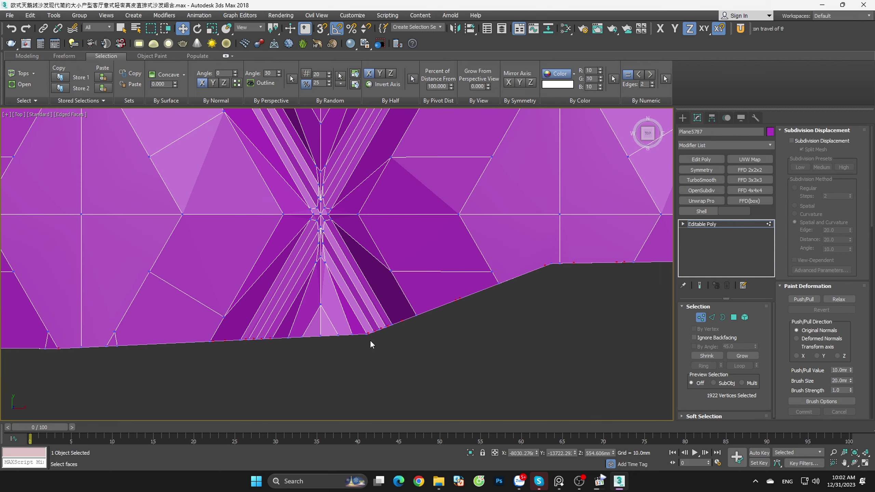
scroll(369, 338, "up", 2)
scroll(410, 347, "down", 3)
scroll(520, 298, "up", 1)
scroll(404, 314, "up", 2)
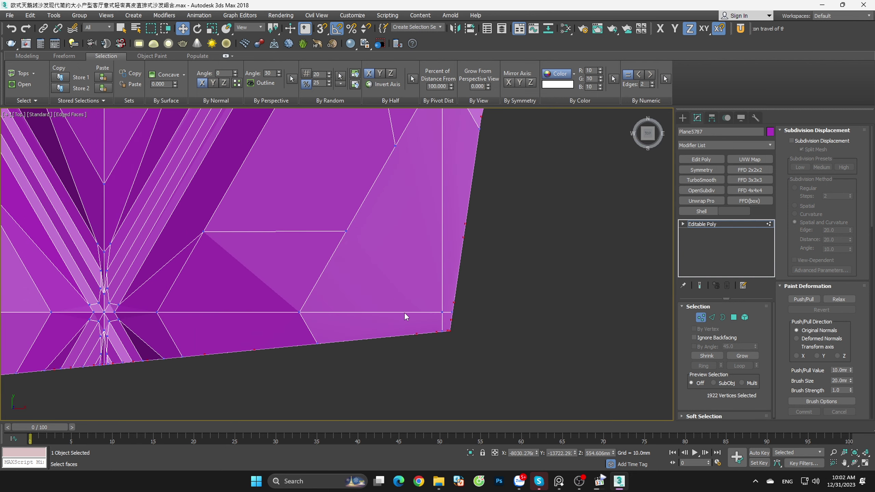
scroll(503, 355, "up", 2)
scroll(498, 359, "down", 2)
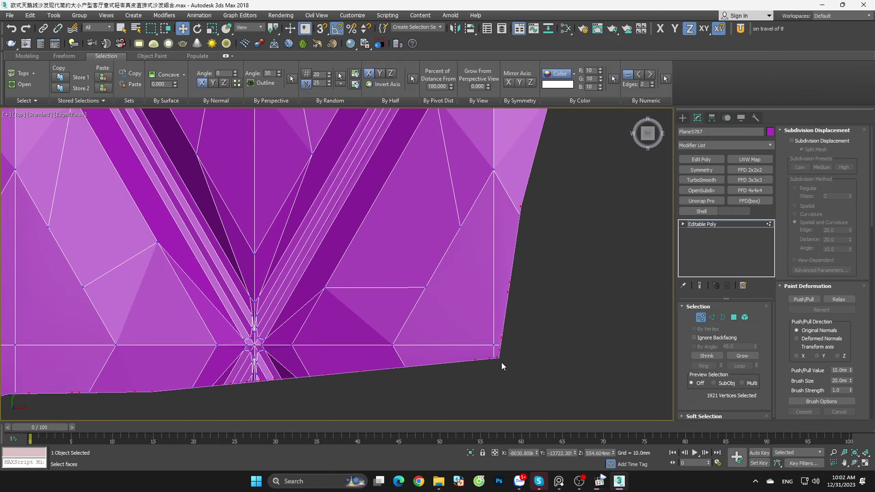
scroll(535, 332, "down", 2)
scroll(529, 323, "up", 3)
scroll(506, 289, "up", 2)
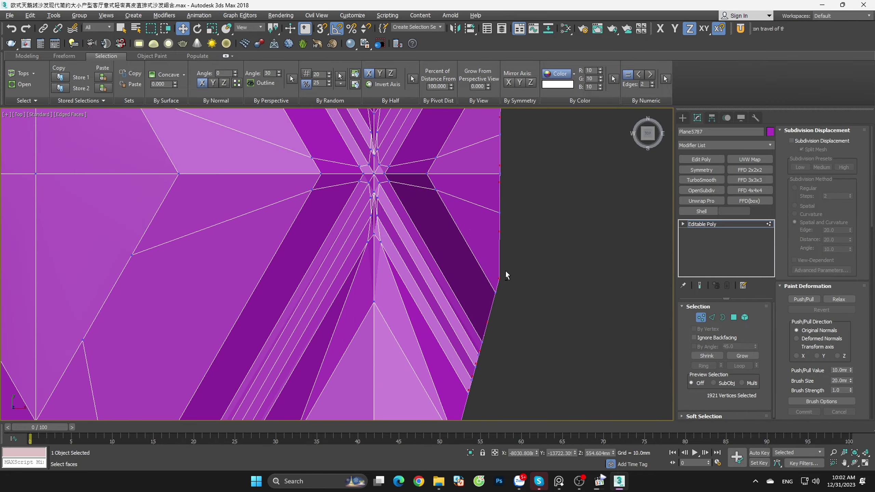
scroll(508, 336, "down", 3)
scroll(541, 297, "down", 2)
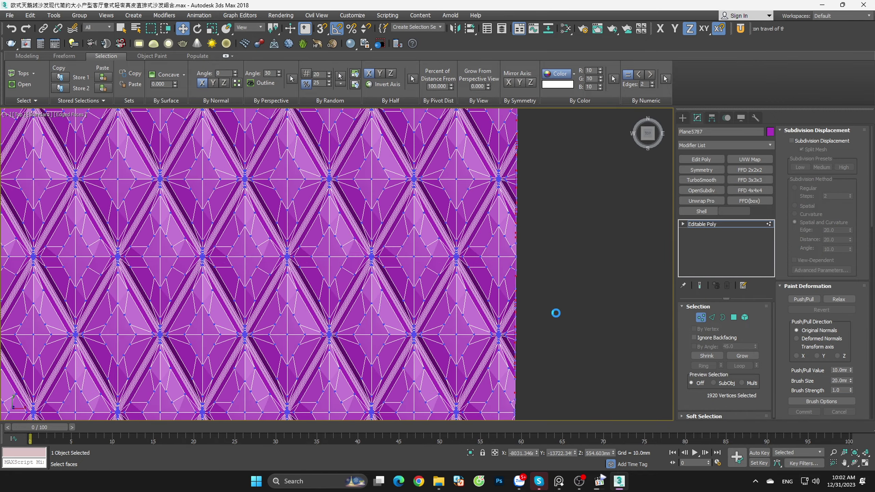
scroll(552, 348, "down", 1)
scroll(571, 249, "down", 2)
scroll(538, 168, "up", 3)
scroll(525, 193, "up", 1)
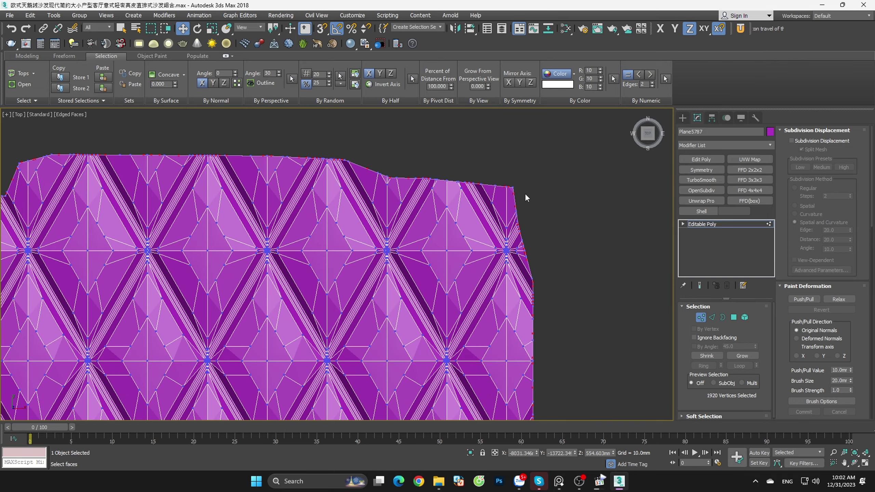
scroll(525, 190, "up", 3)
scroll(535, 222, "down", 3)
scroll(562, 312, "up", 4)
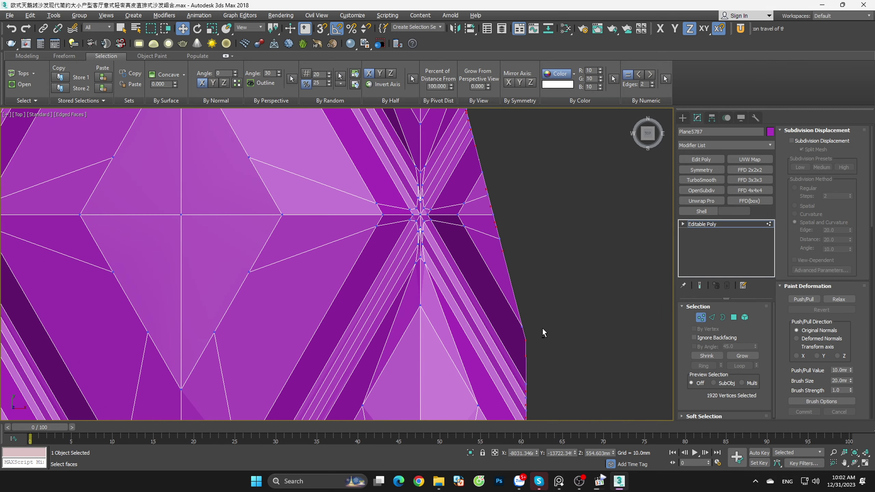
scroll(551, 340, "down", 4)
scroll(592, 330, "down", 1)
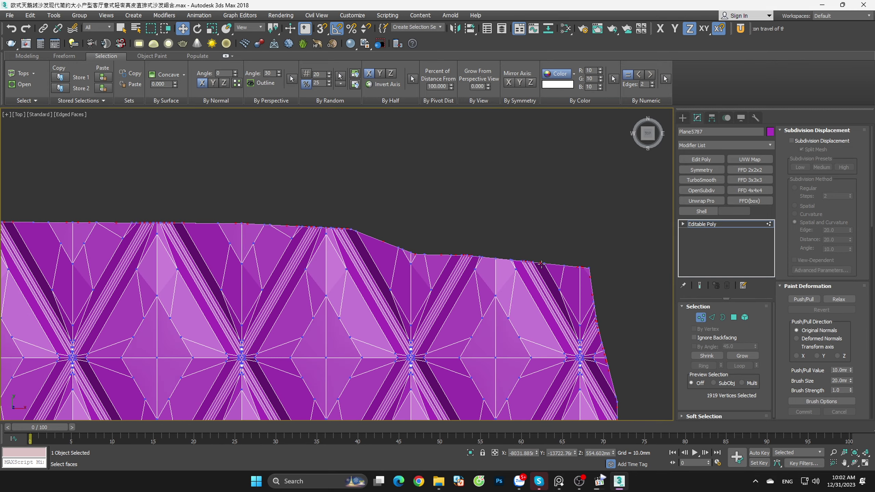
scroll(537, 263, "up", 1)
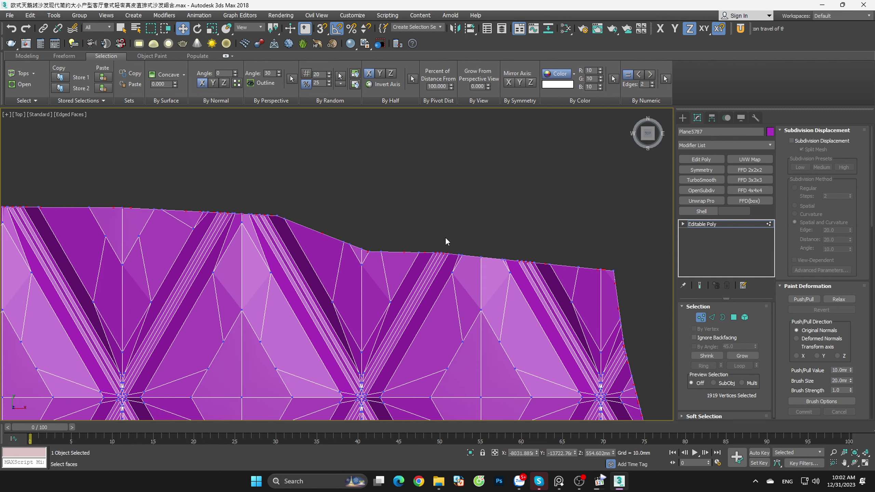
Step: Exit vertex editing, then select and frame the quilted plane Plane5787
left_click(700, 317)
left_click(583, 219)
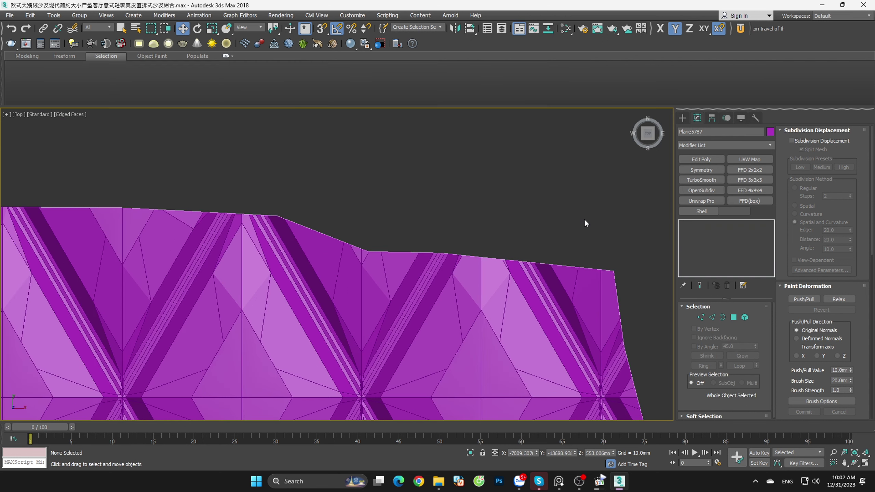
scroll(584, 219, "down", 5)
scroll(584, 219, "down", 5)
scroll(585, 221, "down", 5)
left_click(581, 222)
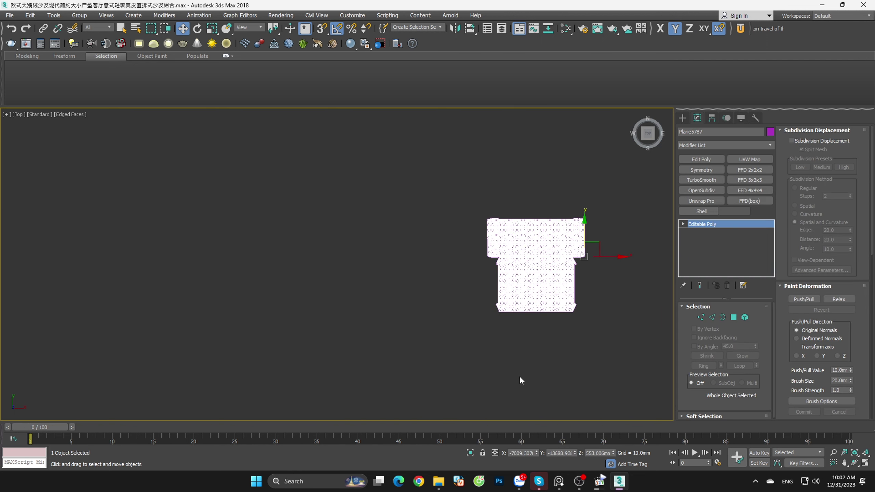
key("z")
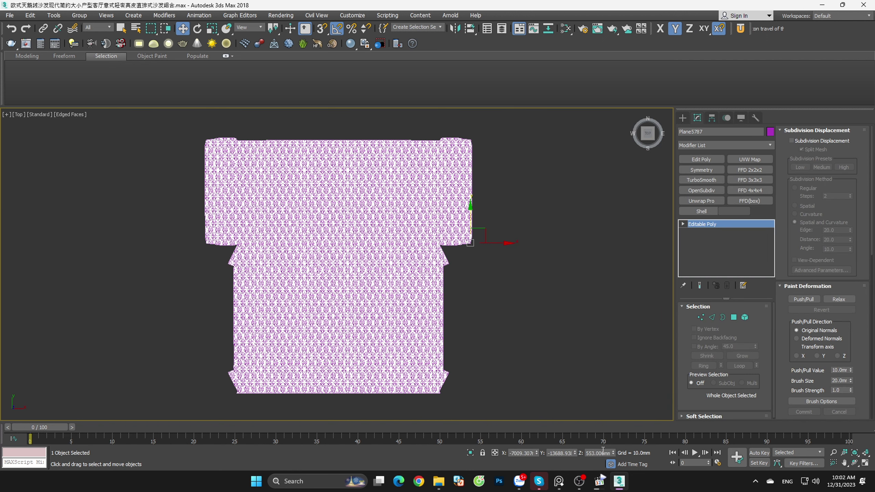
scroll(488, 309, "down", 5)
scroll(488, 309, "down", 3)
scroll(475, 317, "up", 10)
Step: Box-select the quilted plane and trial-move it to the lower left, then undo
left_click_drag(318, 116, 539, 336)
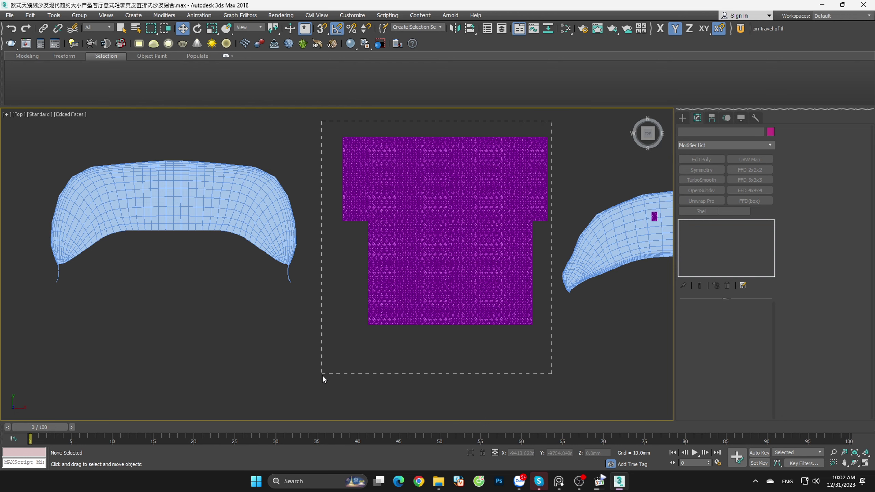
left_click_drag(322, 375, 323, 376)
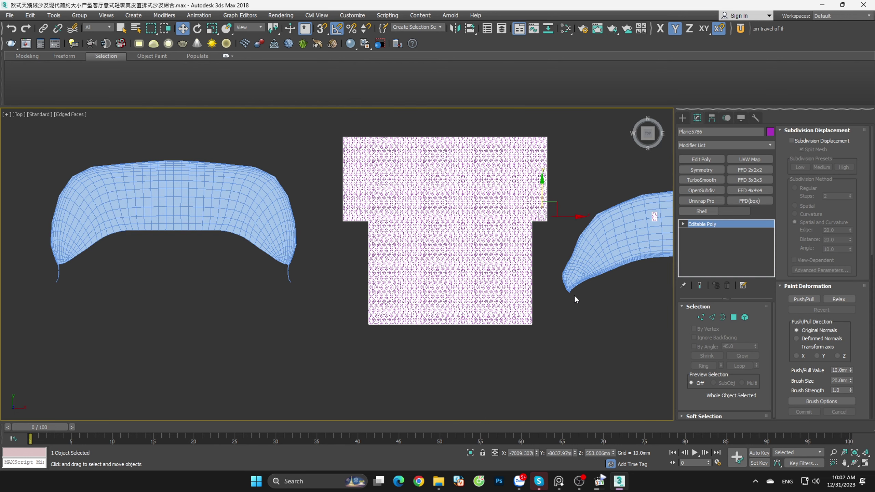
scroll(574, 298, "down", 4)
mouse_move(544, 203)
left_mouse_down()
mouse_move(438, 239)
mouse_move(183, 289)
left_mouse_up()
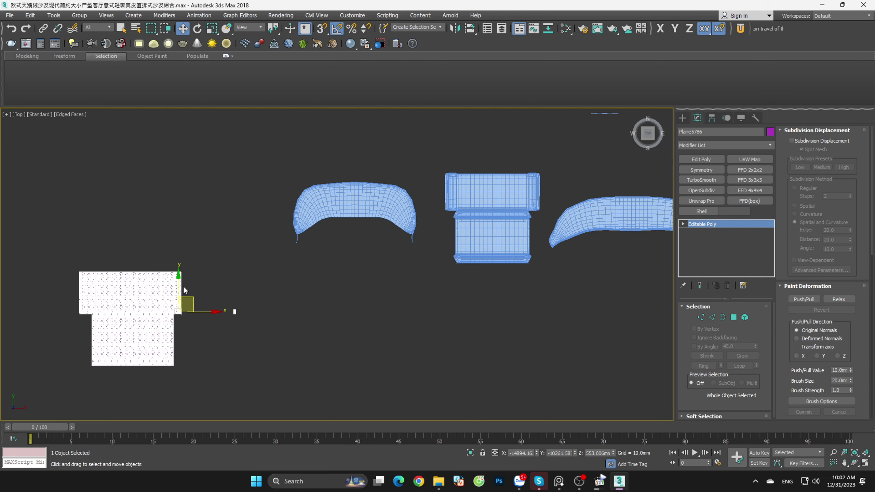
left_click(303, 332)
key("ctrl+z")
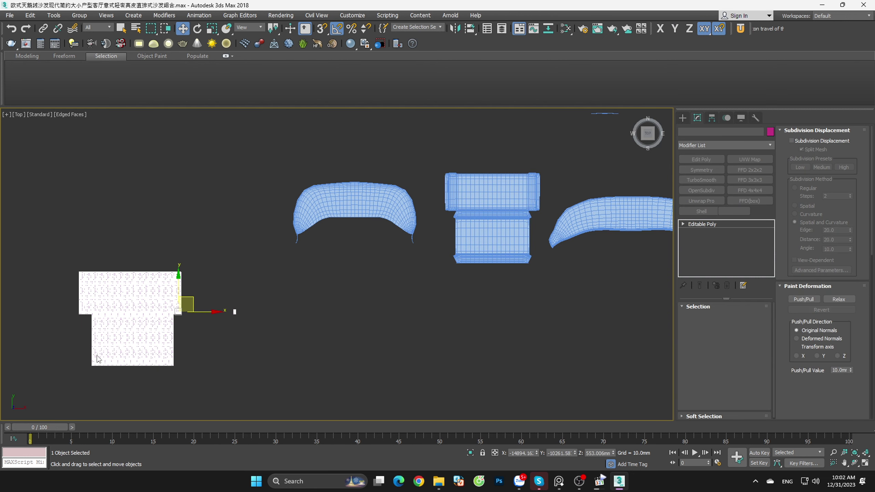
scroll(482, 268, "down", 3)
Step: Move the plane and its outline shape up to align with the sofa seat
left_click_drag(439, 315, 562, 425)
left_click_drag(491, 352, 492, 189)
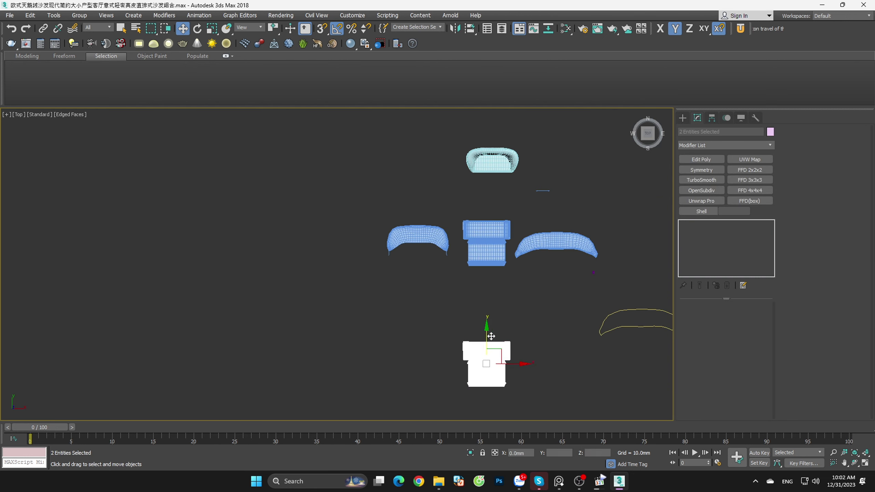
scroll(493, 247, "up", 6)
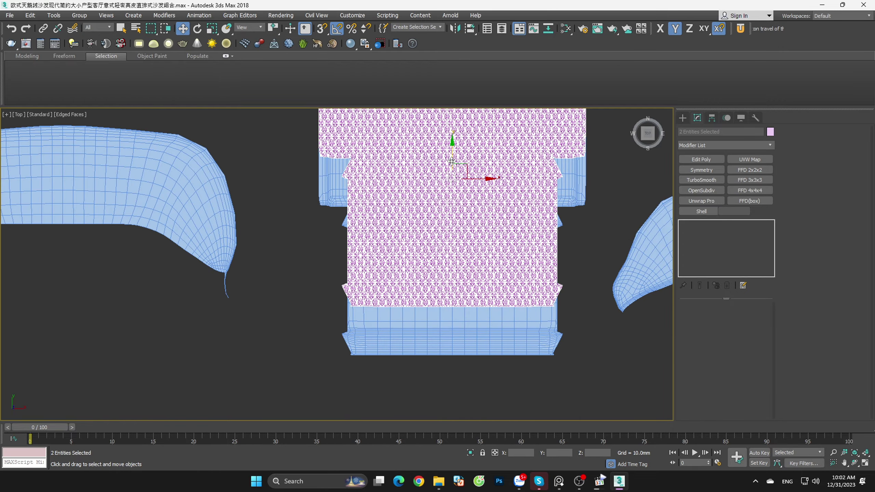
left_click_drag(451, 161, 451, 197)
scroll(466, 363, "up", 5)
Step: With vertex snapping on, lower the plane just below the sofa seat
key("s")
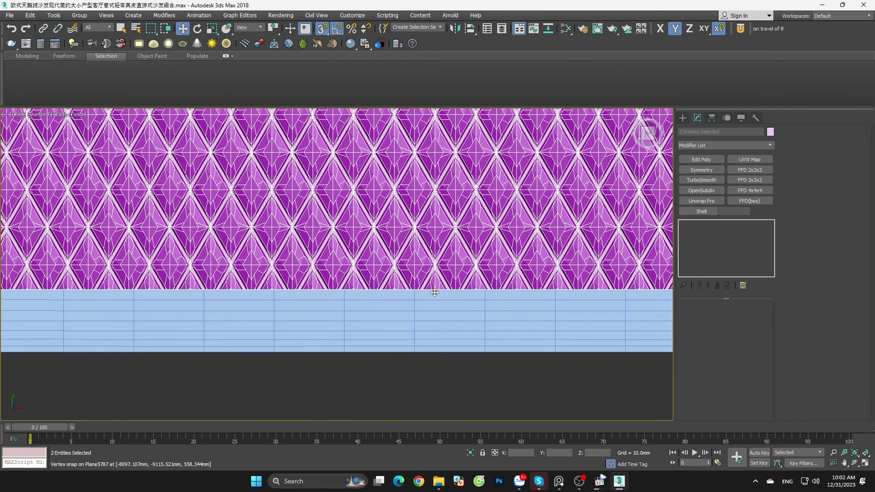
scroll(435, 300, "down", 3)
scroll(423, 345, "down", 3)
scroll(433, 369, "down", 3)
scroll(436, 369, "down", 3)
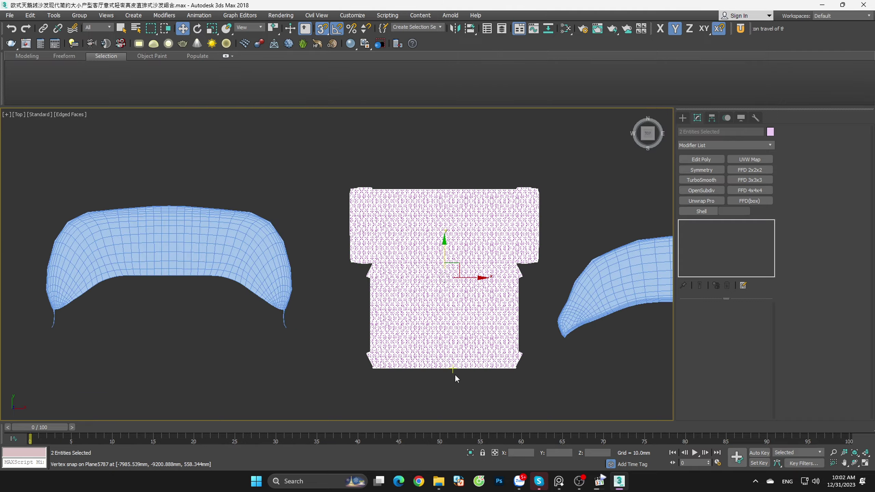
mouse_move(455, 375)
middle_mouse_down("alt")
mouse_move(460, 308)
mouse_move(451, 265)
middle_mouse_up("alt")
left_click_drag(446, 256, 447, 323)
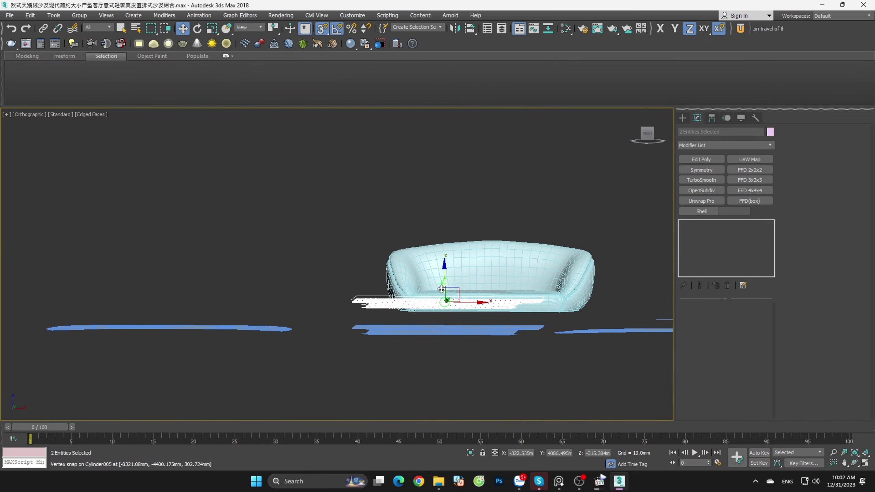
Step: In Front view, lower the plane further beneath the sofa
left_click(649, 139)
scroll(416, 264, "up", 3)
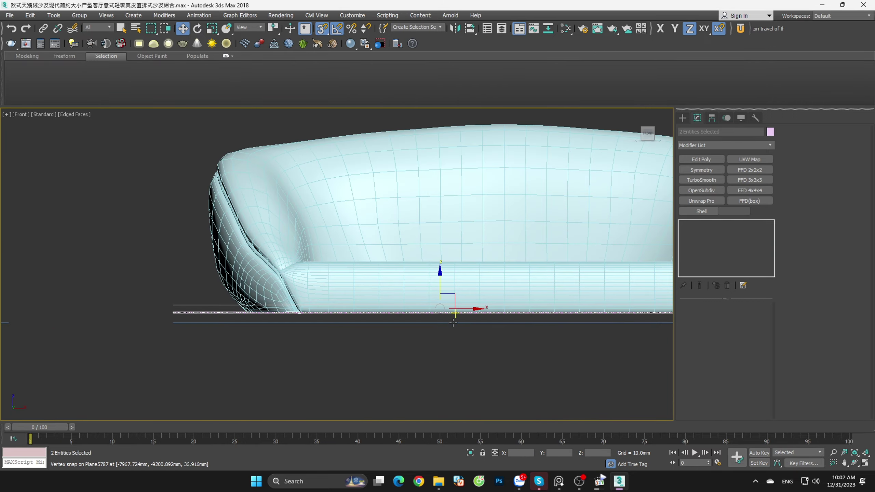
scroll(416, 263, "up", 3)
scroll(416, 264, "up", 2)
left_click_drag(416, 263, 409, 317)
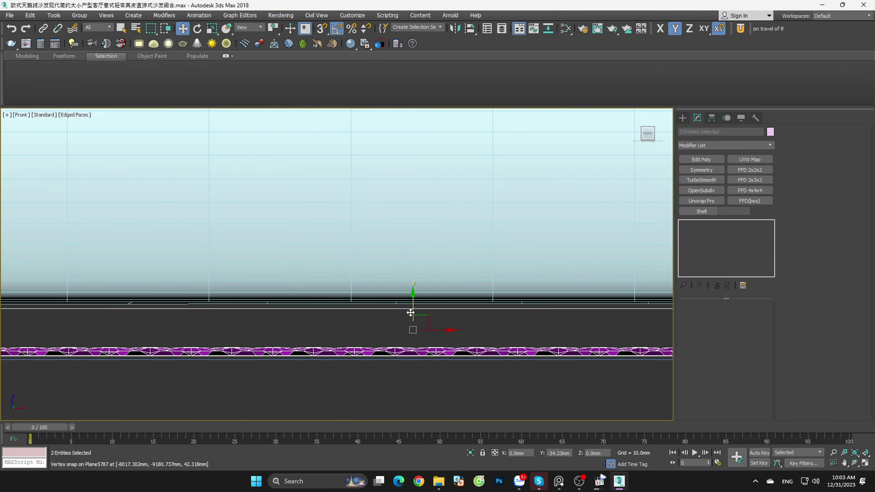
middle_click_drag(408, 318, 477, 240, "alt")
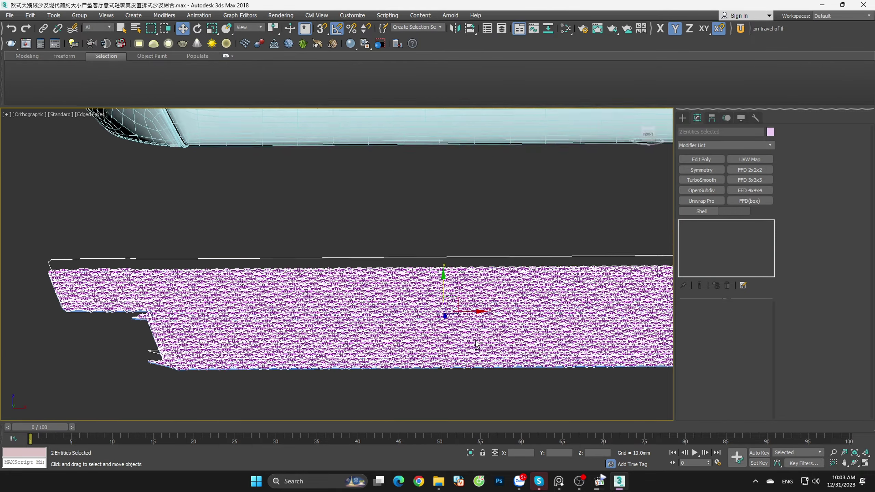
scroll(477, 240, "down", 2)
Step: Check the Shape005 outline from above, then reselect Plane5787
left_click(476, 240)
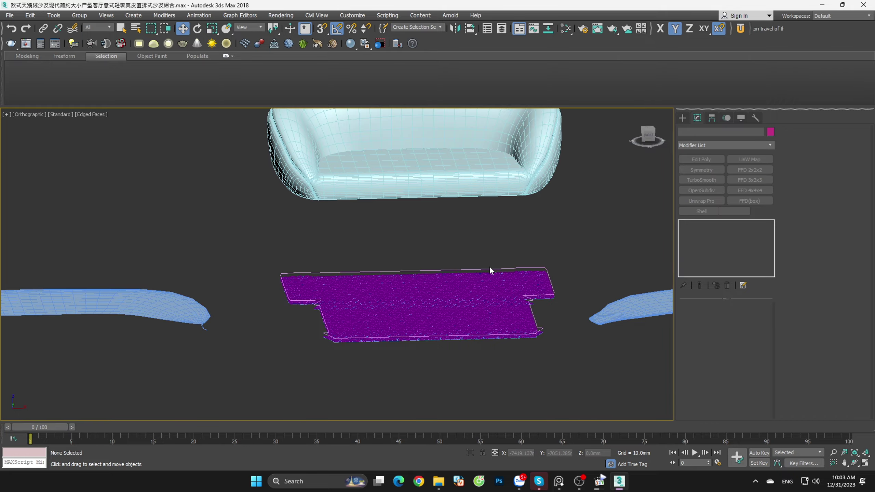
left_click(490, 267)
middle_click_drag(447, 260, 484, 366, "alt")
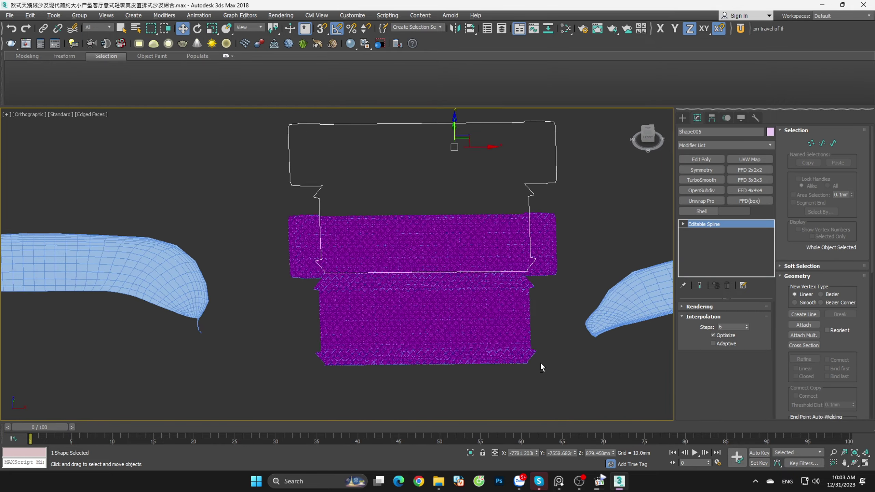
scroll(484, 365, "up", 5)
scroll(508, 274, "up", 5)
scroll(509, 274, "up", 3)
left_click(536, 322)
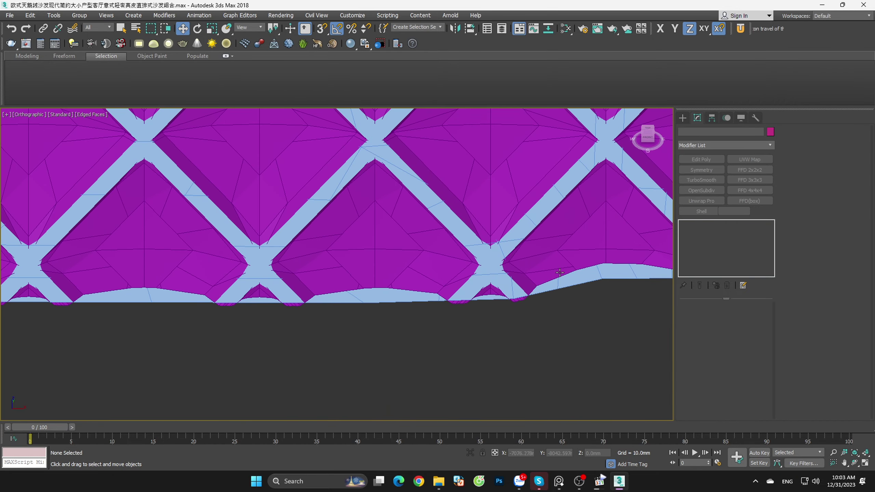
left_click(562, 263)
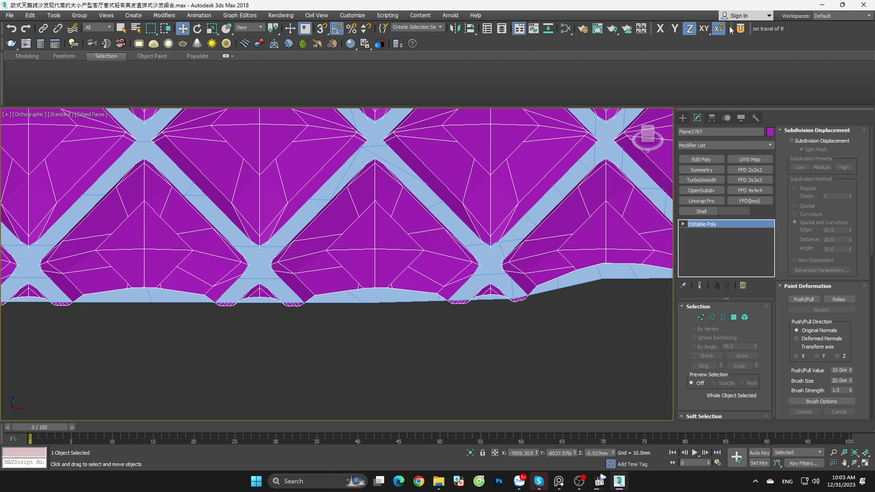
Step: From UV Tools, add a Skin Wrap binding Plane5787 to Cylinder005_UV
left_click(740, 29)
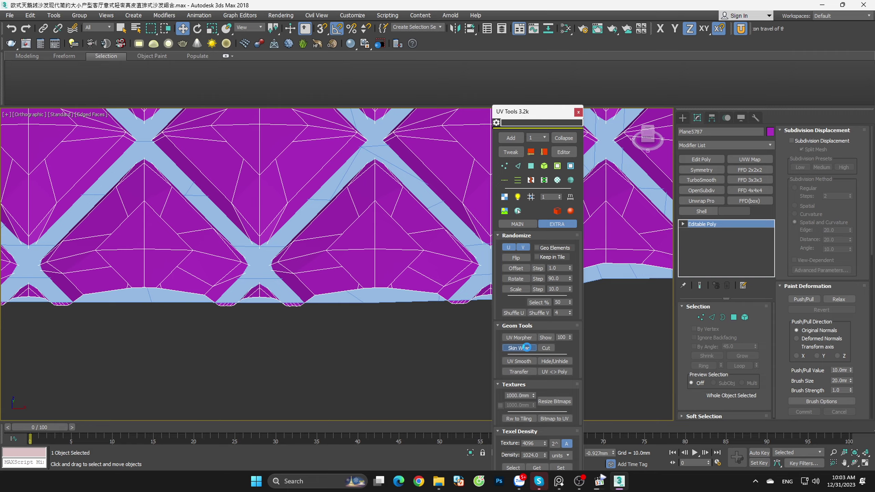
left_click(526, 347)
left_click(577, 112)
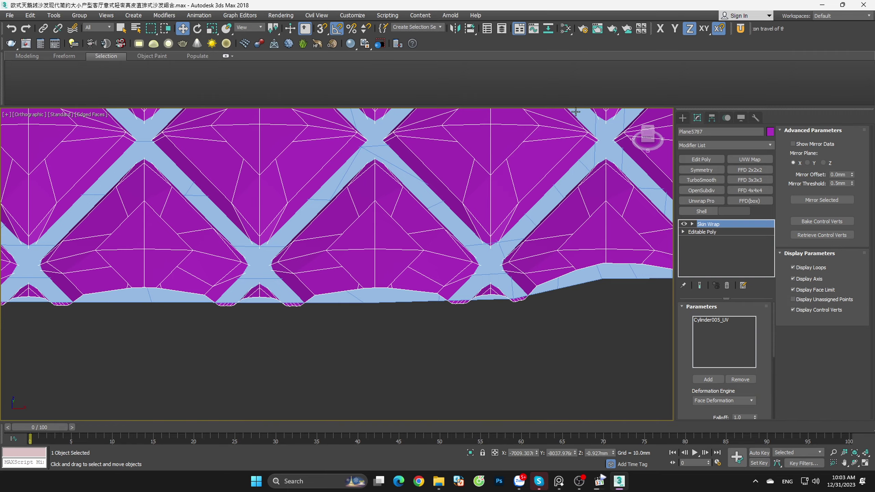
scroll(468, 305, "down", 3)
scroll(492, 327, "down", 2)
Step: Set the sofa mesh's Morpher channel back to 0, restoring the sofa shape
left_click(494, 321)
scroll(496, 311, "up", 2)
key("ctrl+z")
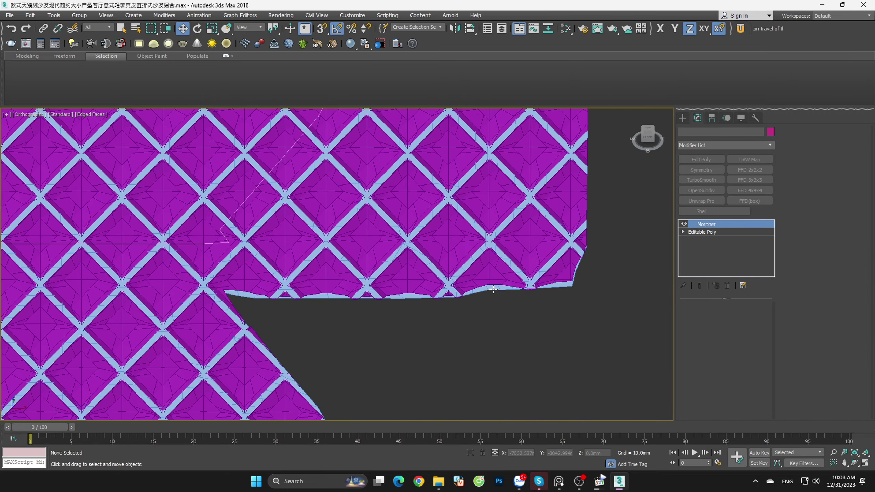
key("z")
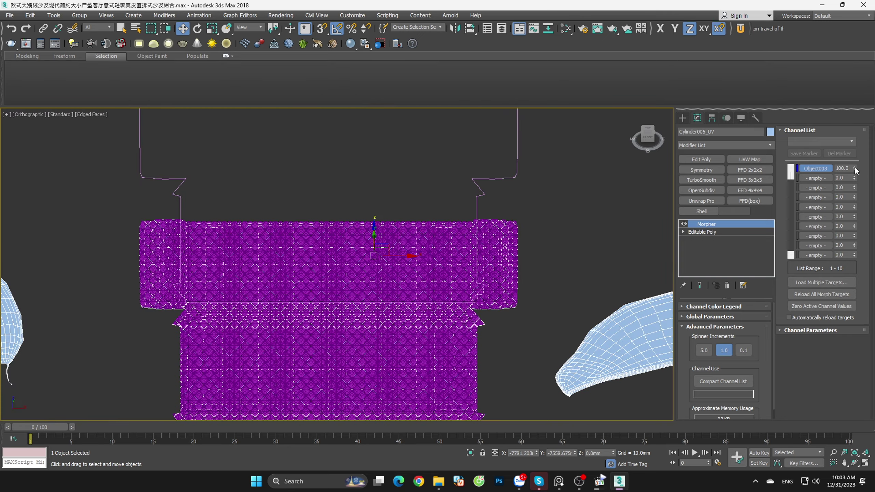
left_click_drag(854, 168, 850, 223)
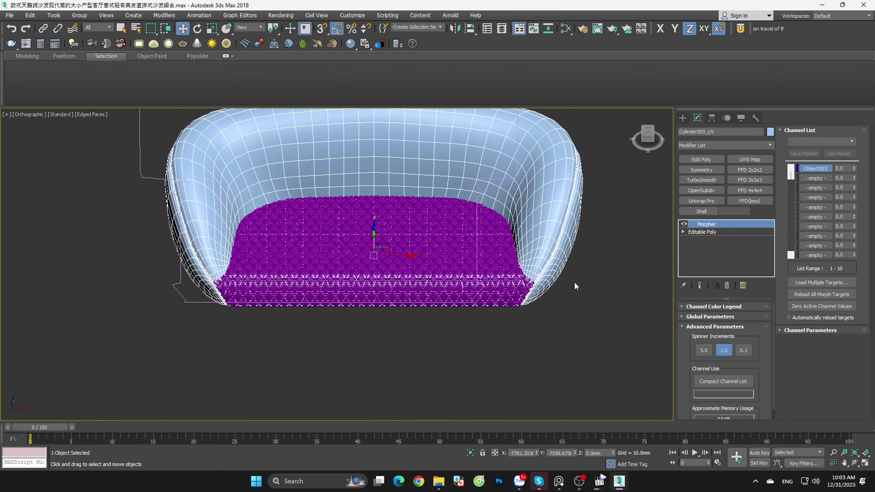
left_click(534, 323)
Step: Move the quilted cushion to the right along X
left_click(452, 253)
scroll(451, 253, "down", 5)
mouse_move(413, 276)
left_mouse_down()
mouse_move(658, 286)
mouse_move(517, 299)
left_mouse_up()
key("t")
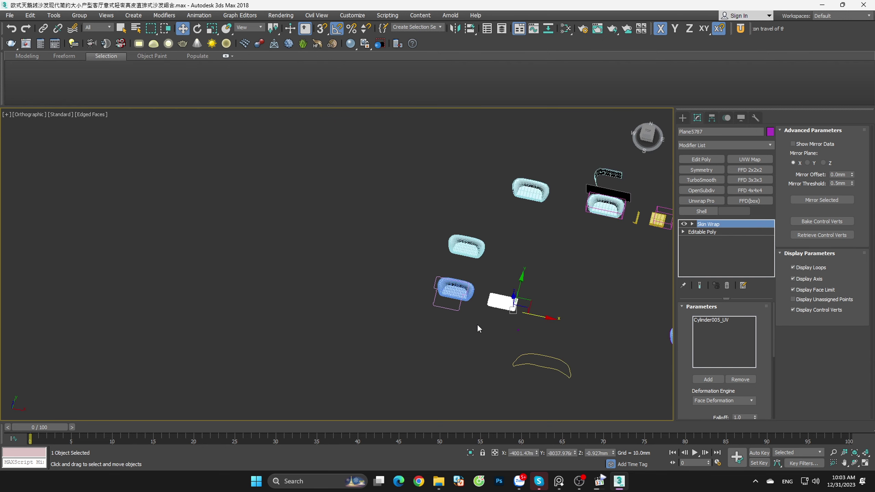
scroll(557, 334, "up", 6)
scroll(541, 326, "up", 3)
scroll(542, 326, "down", 5)
Step: In Top view, place the cushion beside the right sofa Cylinder005_UV001
middle_click_drag(544, 331, 274, 294)
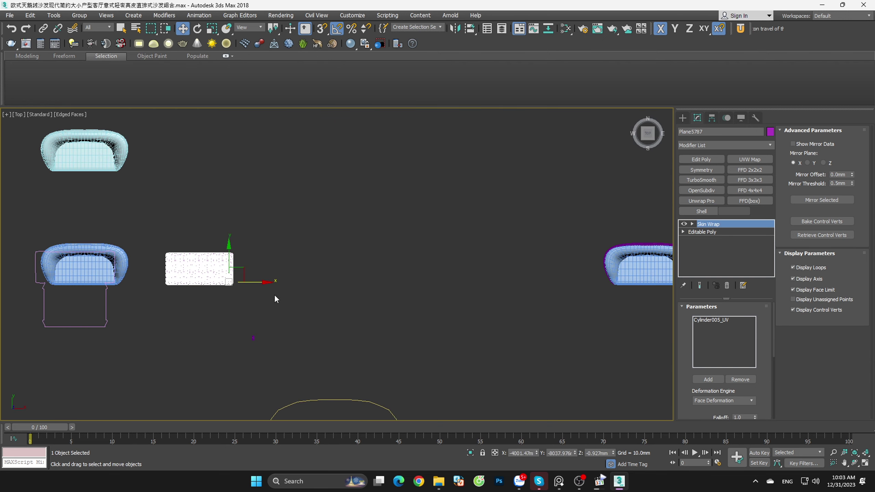
left_click_drag(263, 281, 611, 281)
scroll(487, 308, "down", 1)
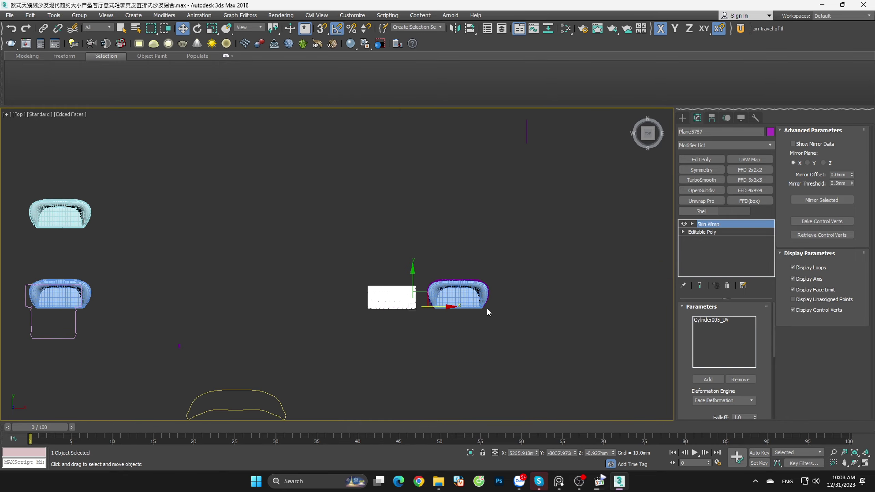
scroll(406, 276, "up", 7)
left_click(406, 276)
middle_click_drag(440, 291, 374, 289, "alt")
scroll(375, 289, "up", 2)
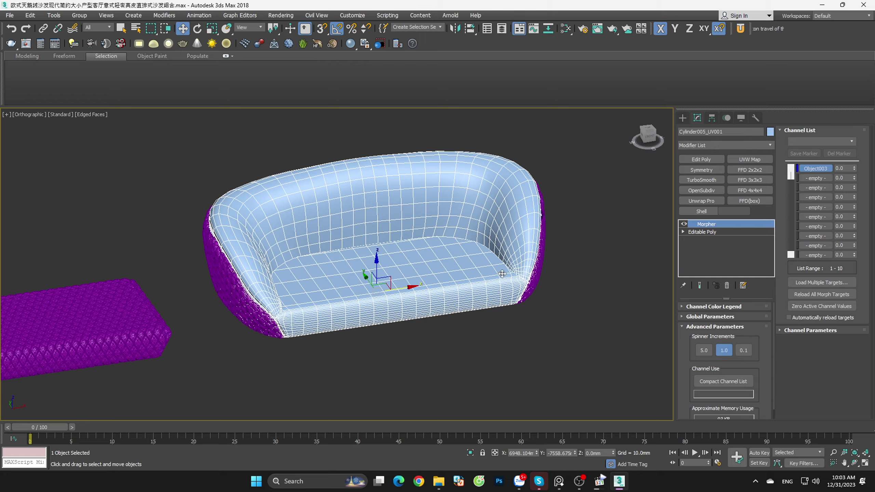
Step: Add TurboSmooth to the sofa and turn off edged-face display
middle_click_drag(501, 273, 499, 322, "alt")
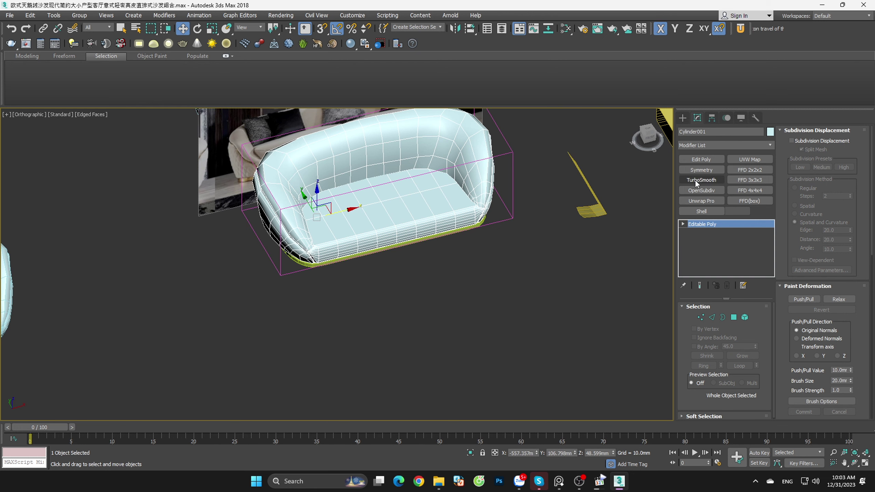
left_click(694, 179)
left_click(510, 291)
key("F4")
scroll(341, 289, "down", 5)
middle_click_drag(341, 289, 227, 193)
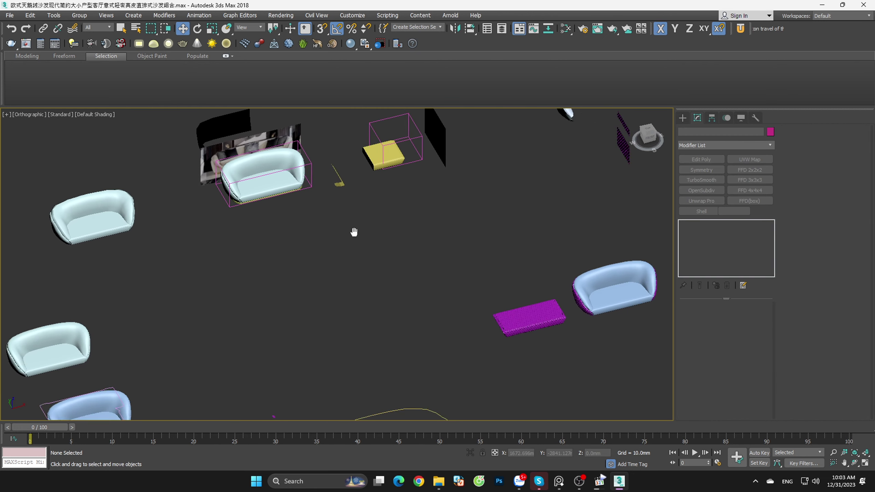
scroll(544, 283, "up", 3)
Step: Collapse Plane5787's Skin Wrap stack into a single Editable Poly
left_click(544, 284)
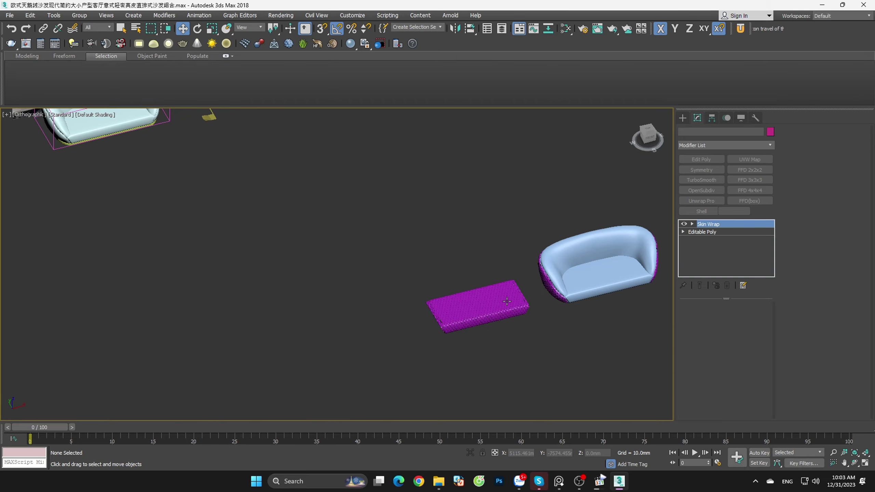
key("F4")
key("z")
right_click(719, 223)
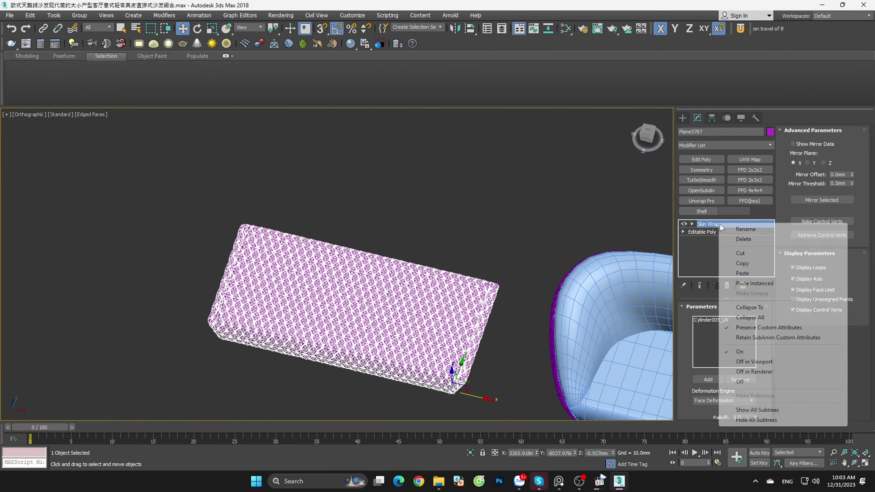
left_click(733, 317)
left_click(495, 268)
Step: Show the quilted purple sheet with edged faces from the Top view
left_click(491, 310)
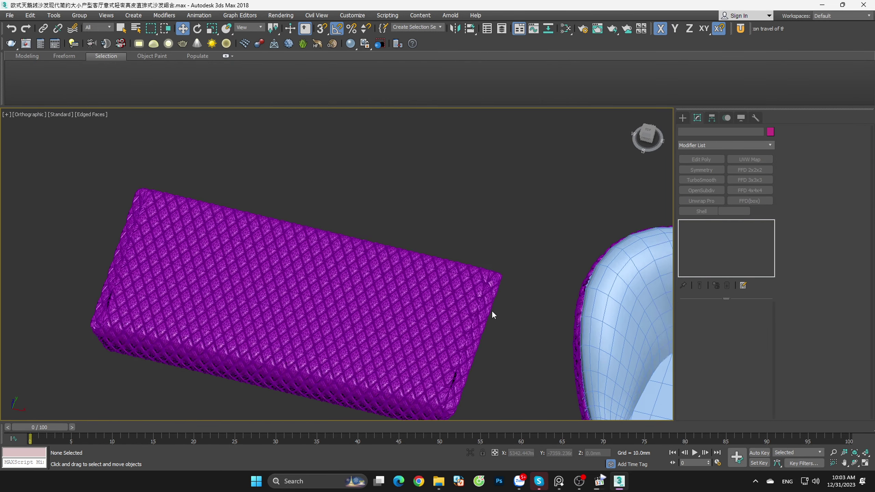
scroll(491, 310, "up", 3)
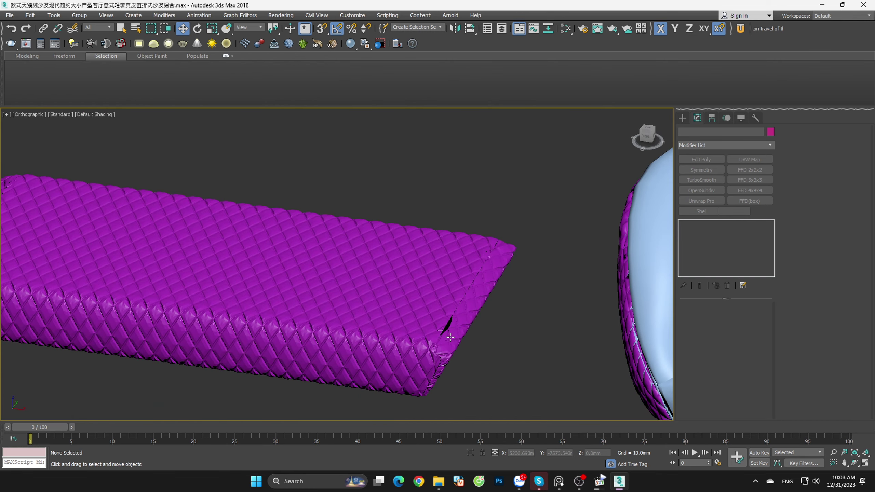
scroll(479, 299, "up", 3)
left_click(474, 296)
scroll(452, 264, "up", 3)
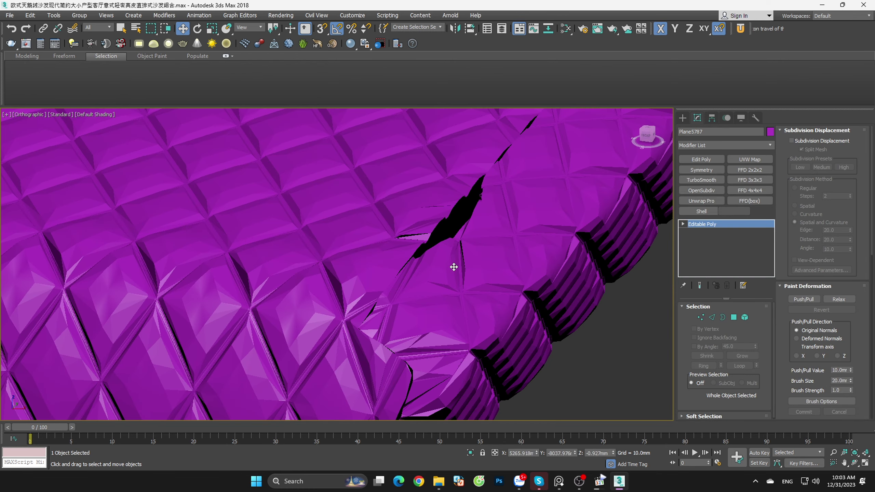
key("F4")
scroll(486, 235, "down", 5)
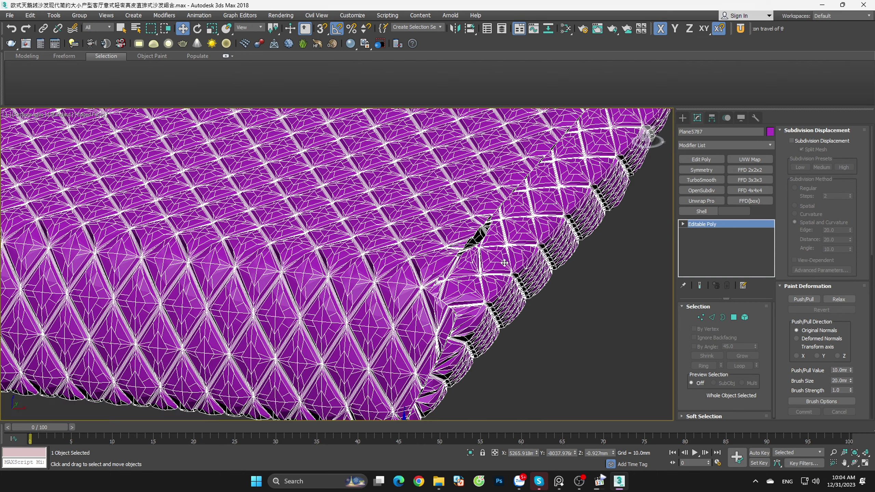
key("t")
scroll(513, 272, "down", 3)
scroll(448, 296, "down", 3)
scroll(476, 310, "up", 3)
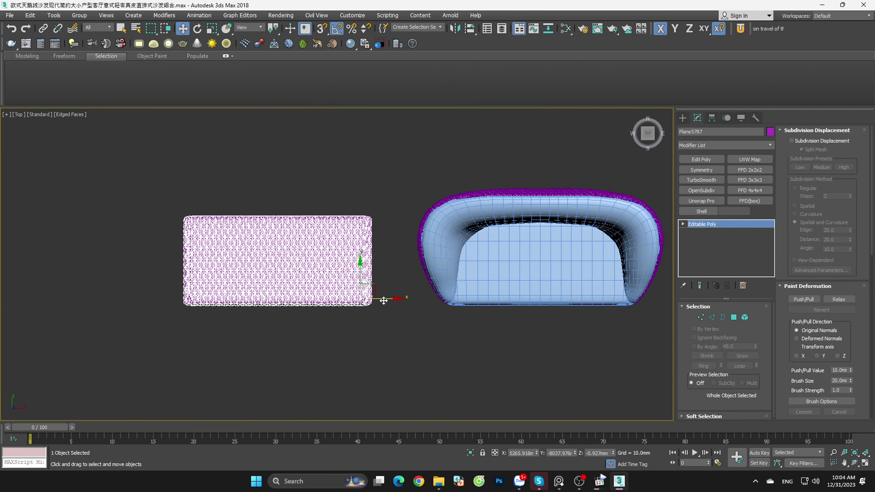
Step: Centre the quilted sheet's pivot on the object and move it onto the sofa seat
left_click(711, 118)
left_click(716, 181)
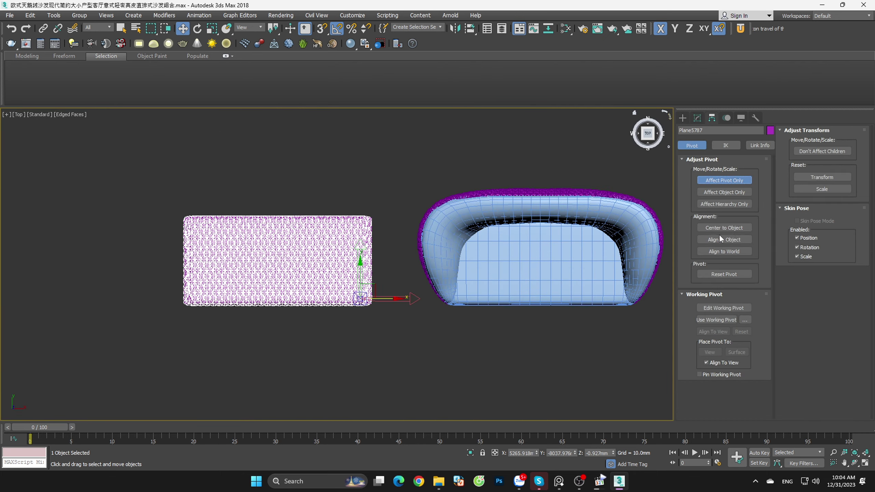
left_click(723, 227)
left_click(719, 180)
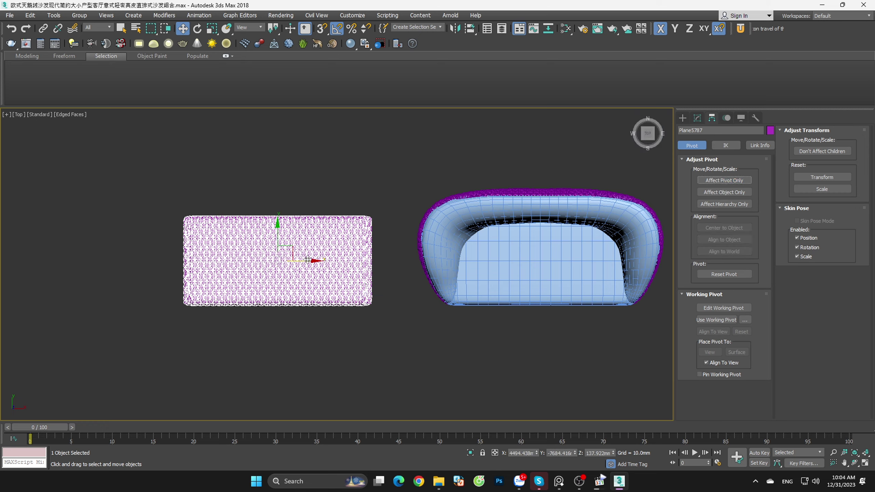
left_click_drag(307, 260, 543, 207)
Step: With vertex snapping on, move the sofa body and seat upward along Y
key("s")
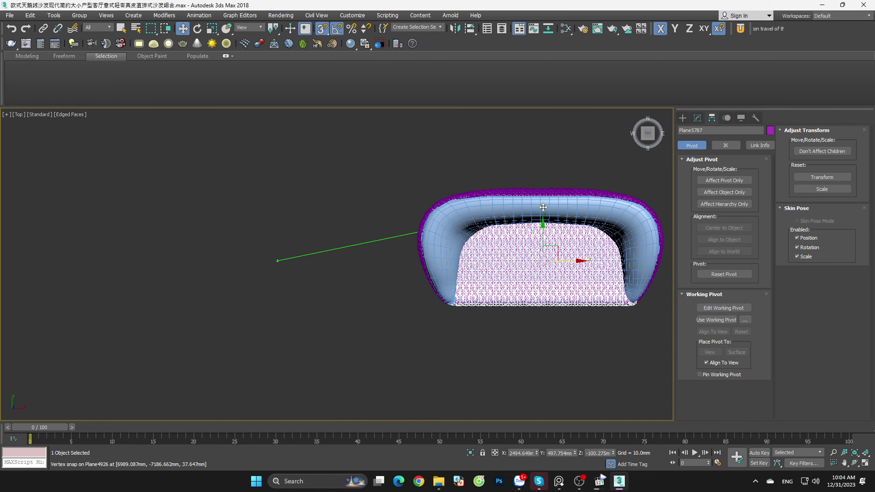
mouse_move(557, 271)
middle_mouse_down("alt")
mouse_move(525, 297)
mouse_move(577, 307)
middle_mouse_up("alt")
scroll(525, 297, "up", 5)
scroll(523, 293, "down", 2)
scroll(523, 292, "down", 3)
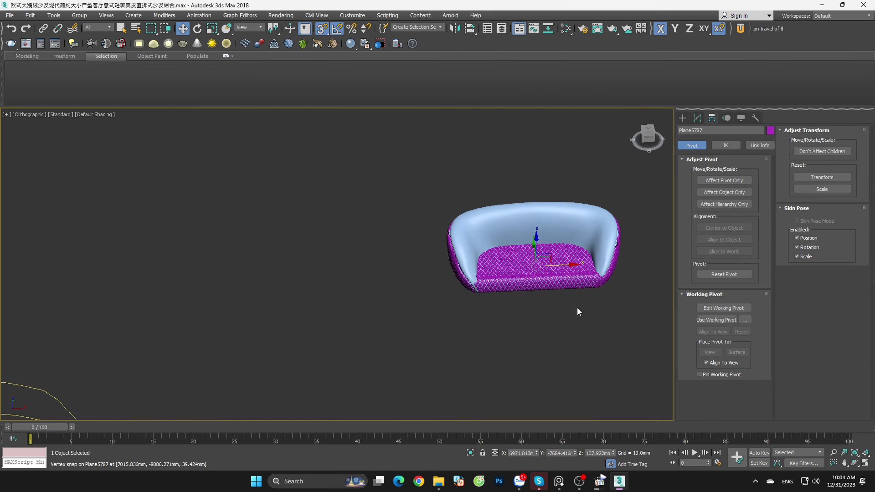
scroll(601, 281, "up", 6)
left_click(589, 257, "ctrl")
scroll(589, 285, "down", 3)
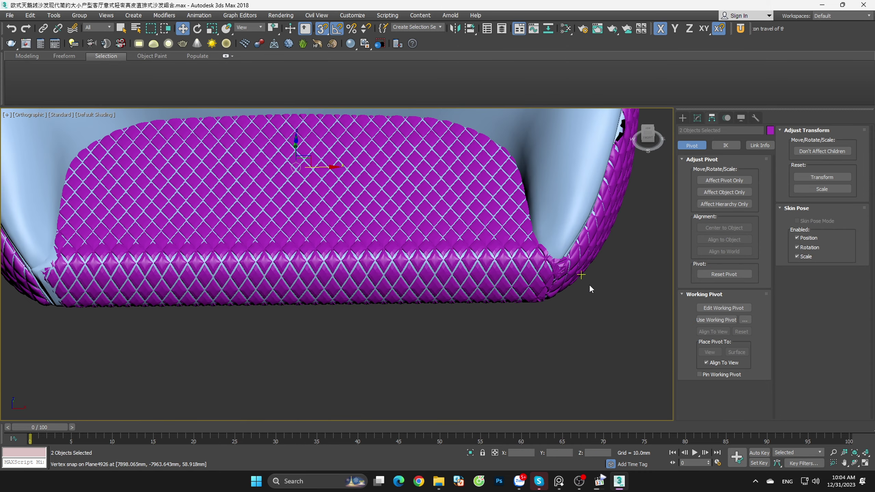
key("F4")
scroll(537, 345, "down", 6)
left_click_drag(495, 298, 519, 153)
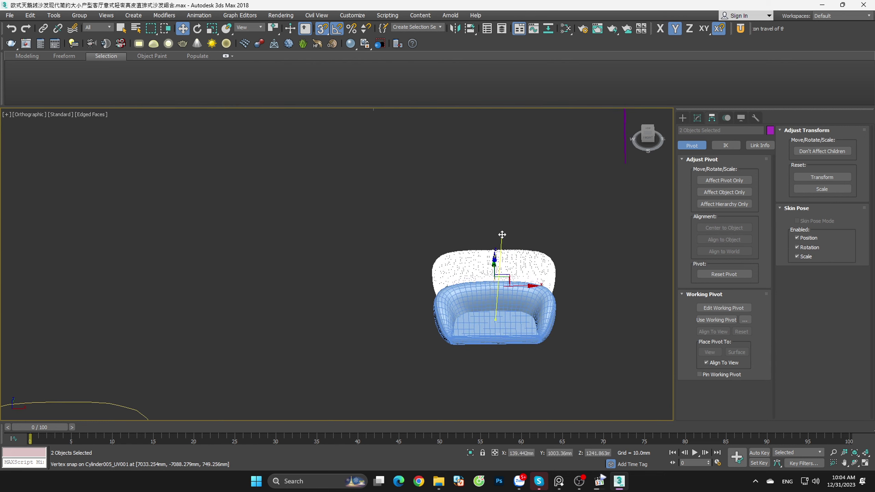
Step: In Top view, snap-move the quilted sofa into place on the original sofa base
key("t")
key("z")
scroll(588, 360, "down", 3)
scroll(591, 360, "down", 4)
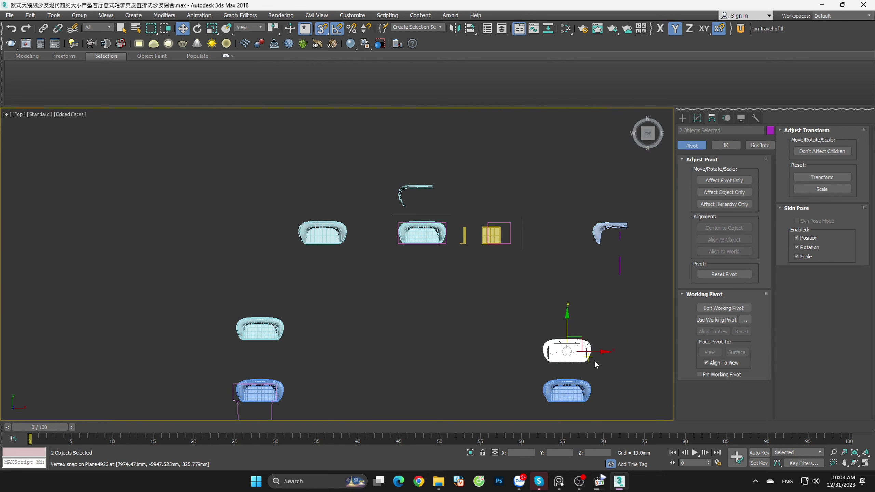
mouse_move(570, 351)
left_mouse_down()
mouse_move(570, 273)
mouse_move(454, 287)
left_mouse_up()
scroll(455, 284, "up", 2)
scroll(454, 285, "up", 3)
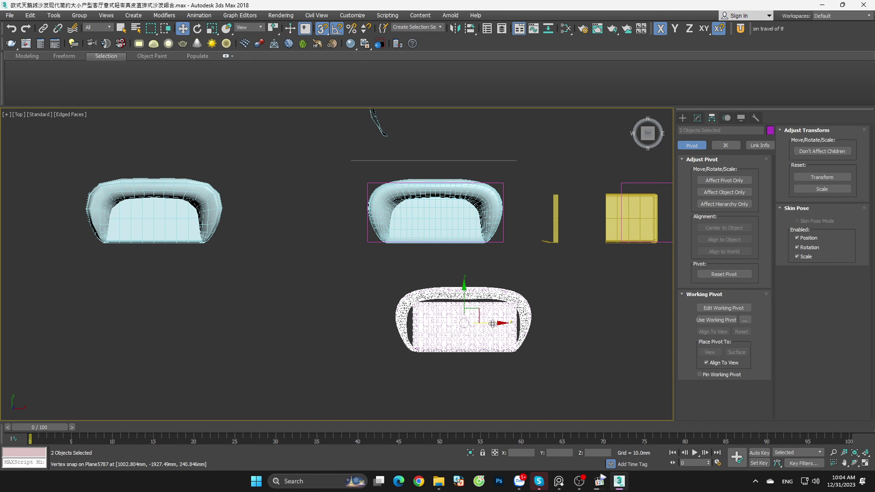
mouse_move(492, 324)
left_mouse_down()
mouse_move(447, 207)
mouse_move(436, 218)
left_mouse_up()
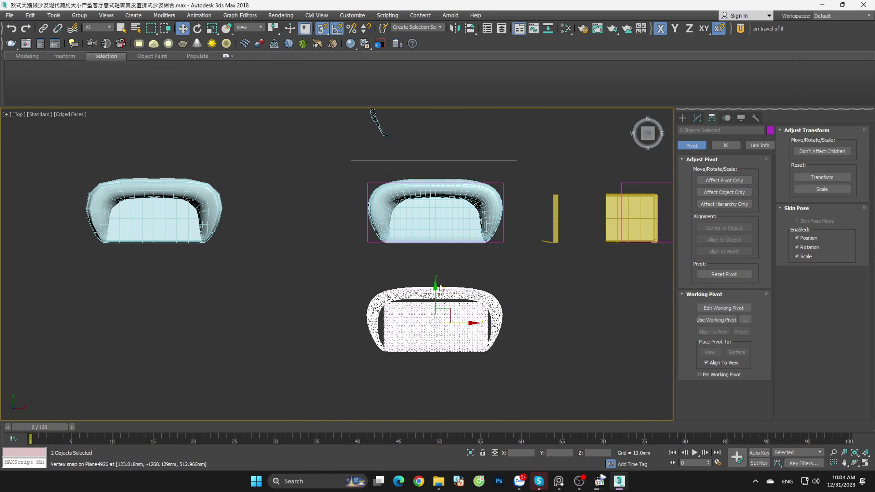
left_click_drag(440, 287, 439, 226)
middle_click_drag(438, 214, 435, 202, "alt")
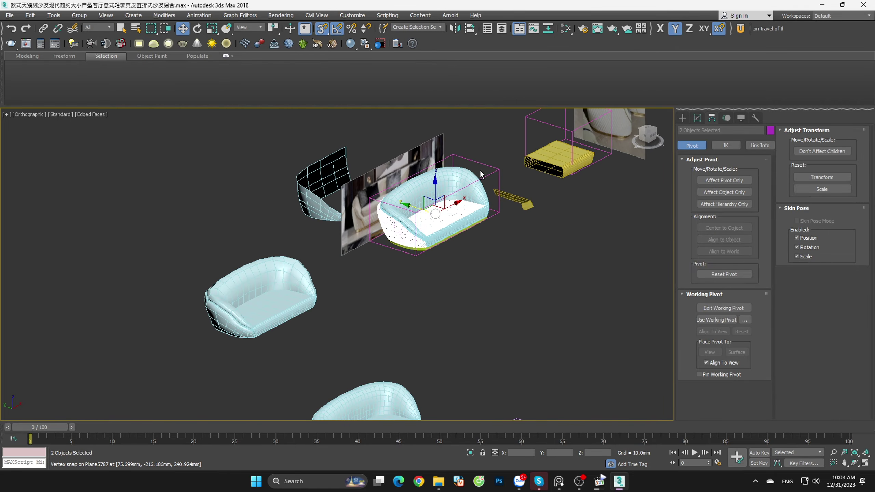
scroll(436, 202, "up", 5)
left_click_drag(426, 163, 492, 185)
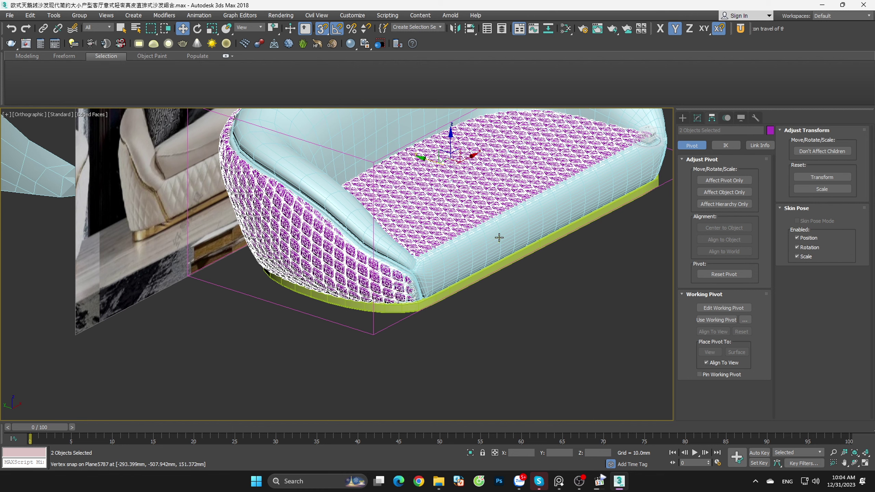
scroll(504, 244, "down", 3)
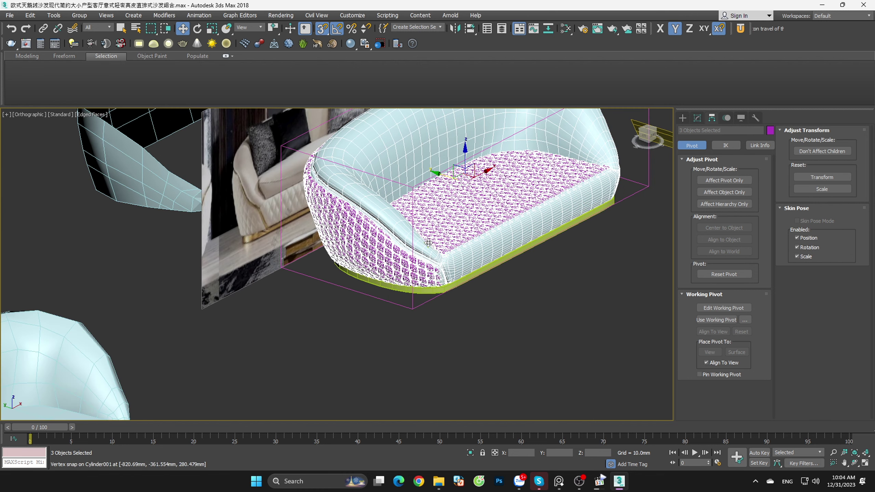
Step: With snapping off, shift the quilted pieces right in Left view to fit
mouse_move(455, 270)
middle_mouse_down("alt")
mouse_move(499, 265)
mouse_move(505, 273)
middle_mouse_up("alt")
scroll(375, 275, "up", 2)
left_click(376, 276)
key("s")
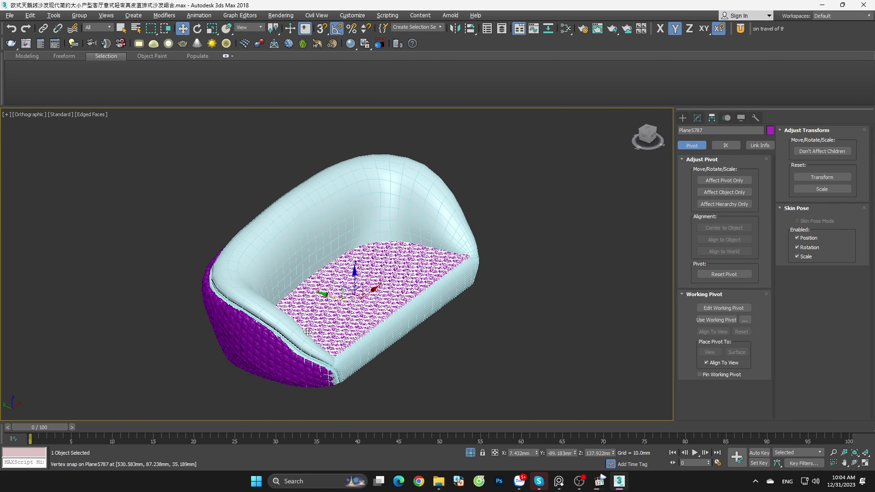
left_click(646, 138)
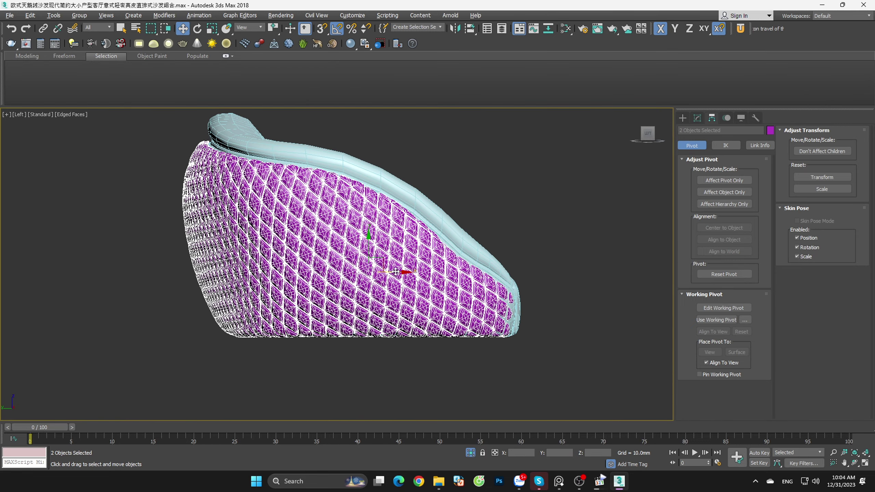
left_click_drag(396, 272, 401, 266)
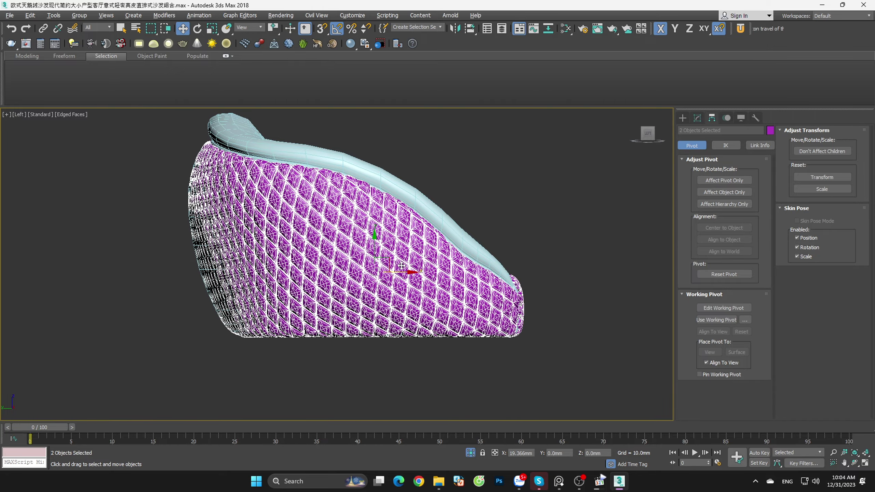
Step: Hide the mesh edges and orbit to review the smooth quilted sofa
middle_click_drag(513, 309, 546, 369, "alt")
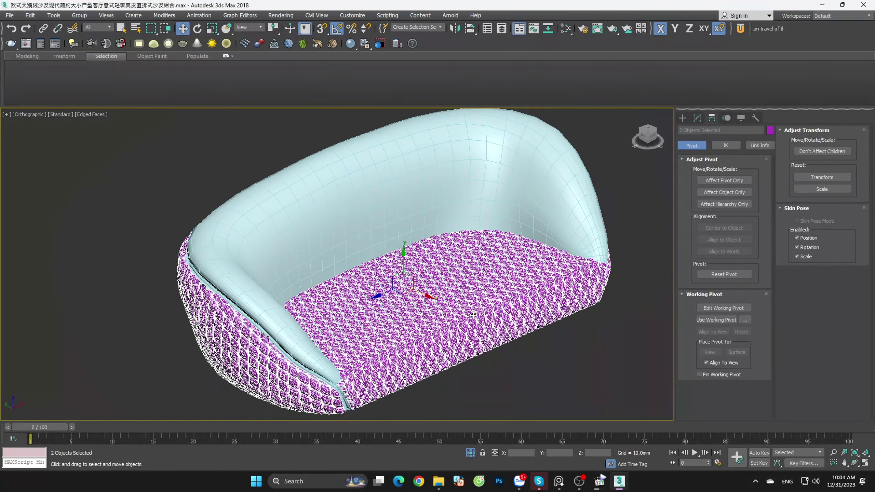
left_click(545, 368)
key("F4")
scroll(545, 368, "down", 3)
mouse_move(545, 372)
middle_mouse_down("alt")
mouse_move(514, 396)
mouse_move(583, 374)
middle_mouse_up("alt")
scroll(582, 374, "up", 3)
scroll(570, 355, "up", 5)
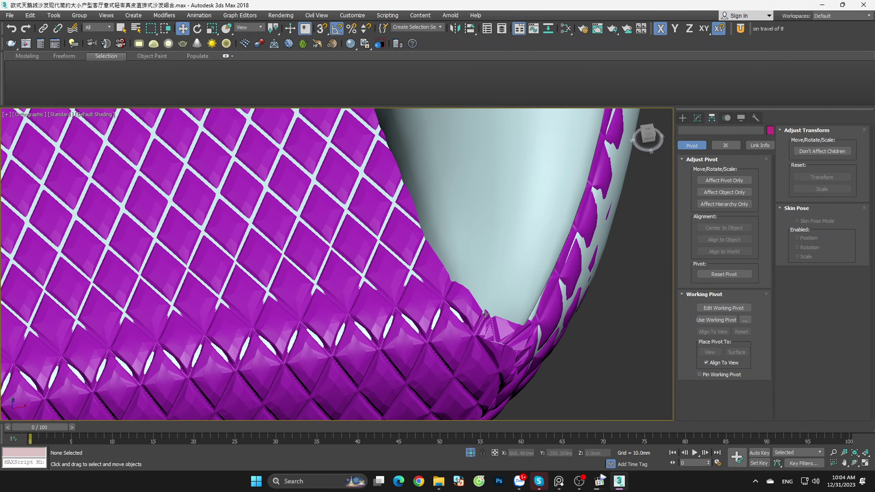
Step: Select the quilted sofa body, show edged faces, and remove its TurboSmooth modifier
scroll(583, 317, "down", 3)
left_click(625, 206)
key("F4")
scroll(624, 206, "up", 3)
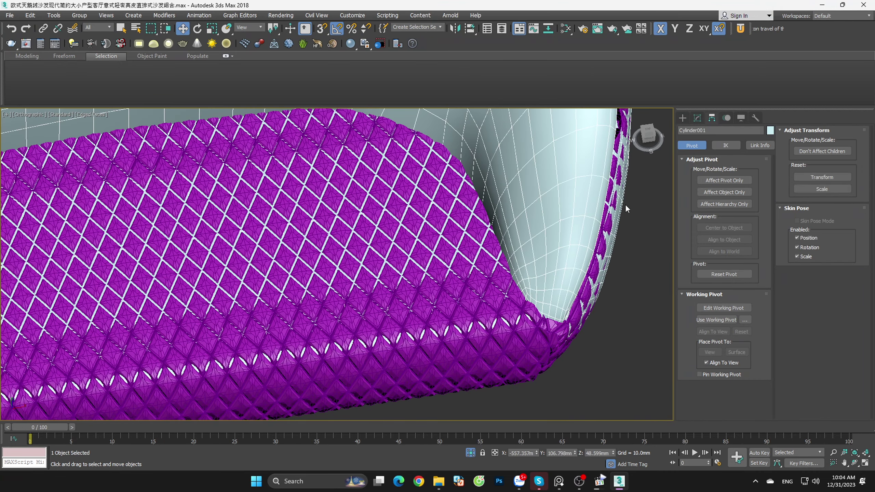
left_click(699, 121)
left_click(727, 285)
Step: Select the strip elements between the quilted diamonds at Element level
scroll(519, 323, "up", 5)
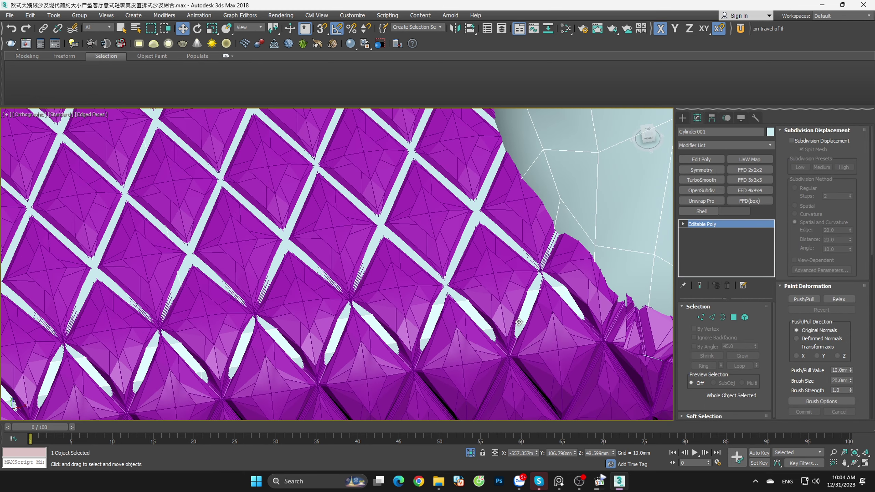
left_click(745, 318)
left_click(545, 290)
scroll(551, 293, "down", 3)
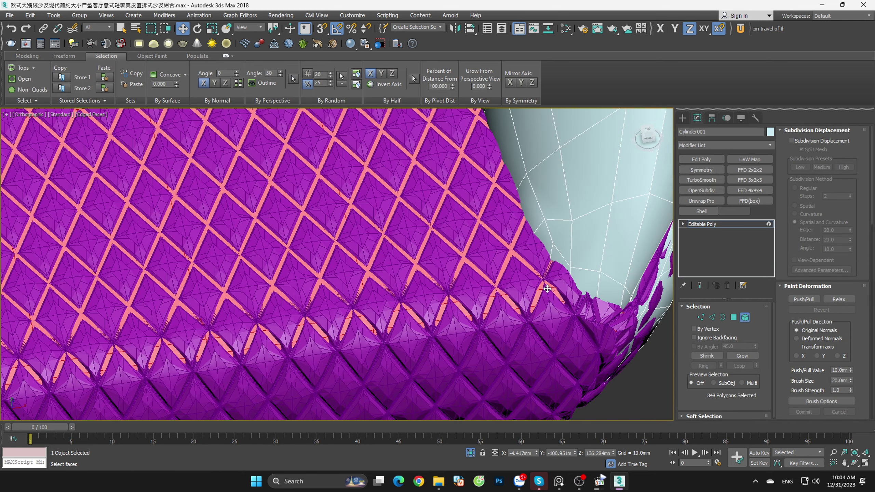
scroll(569, 294, "down", 2)
scroll(569, 294, "down", 5)
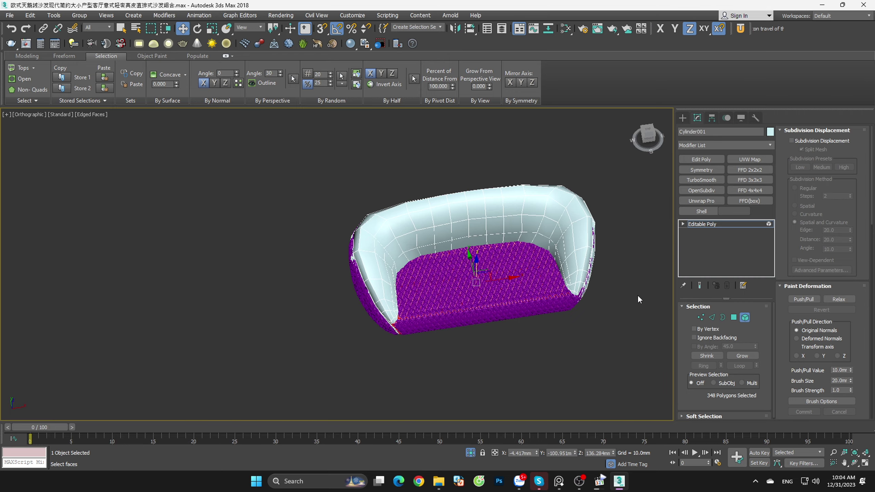
left_click(749, 320)
Step: Turn on snapping, confirm making a copy of the sofa body, and deselect everything
key("s")
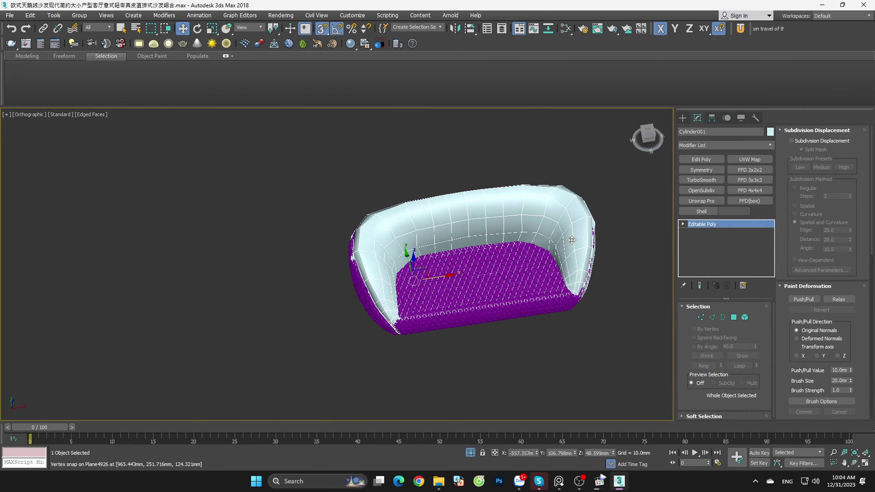
scroll(393, 275, "up", 5)
scroll(413, 276, "up", 5)
scroll(460, 318, "up", 3)
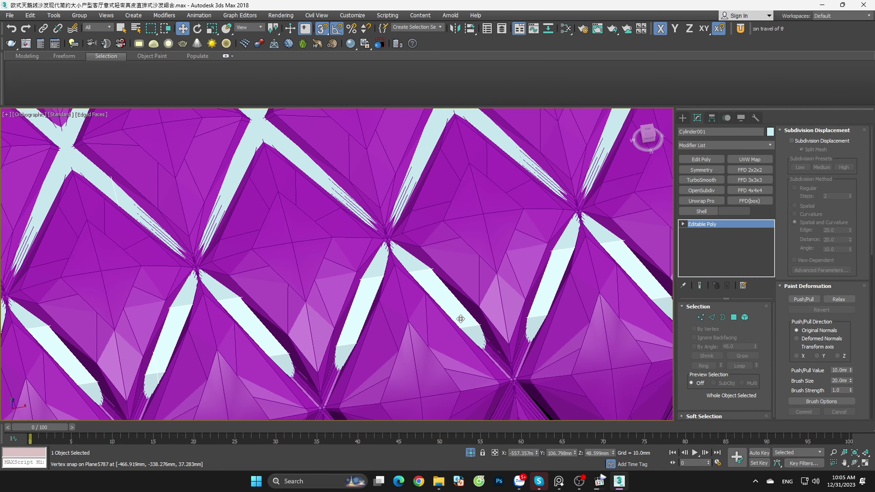
scroll(465, 316, "down", 3)
scroll(475, 314, "down", 3)
scroll(485, 310, "down", 3)
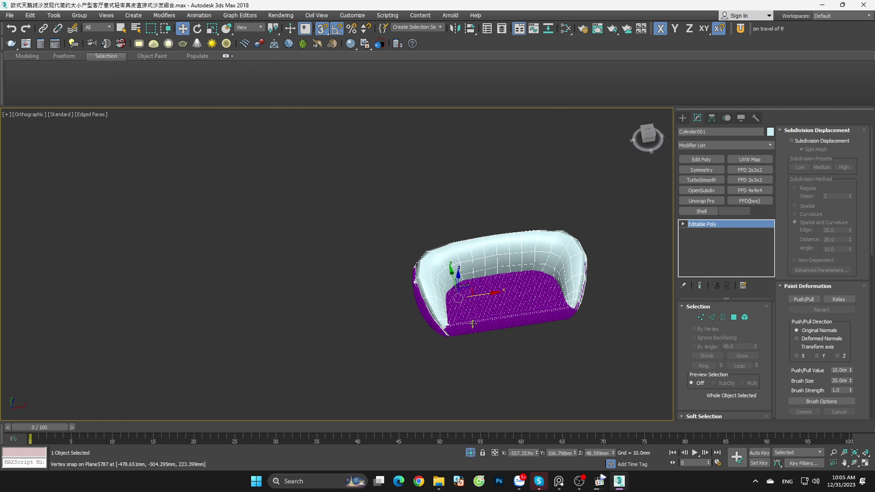
scroll(494, 306, "down", 1)
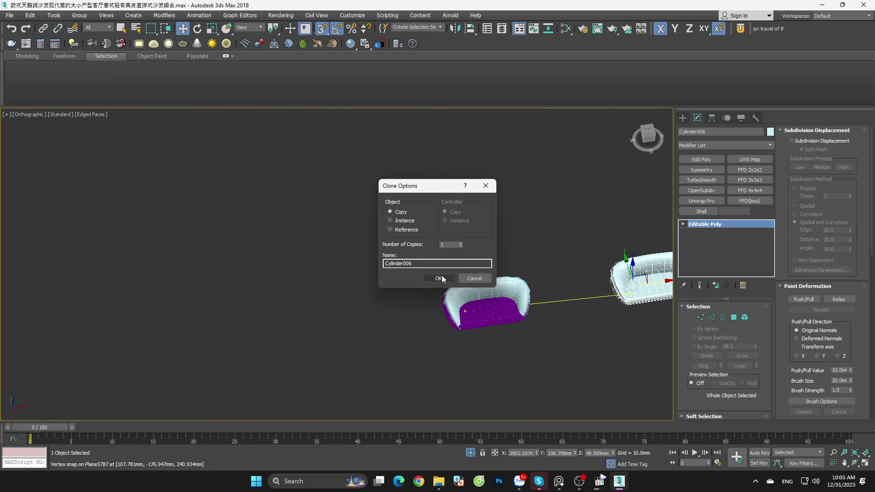
left_click(439, 278)
left_click(576, 360)
Step: Turn off snapping and delete the light strips between the quilted diamonds
scroll(482, 317, "up", 3)
scroll(472, 315, "up", 3)
scroll(466, 314, "up", 3)
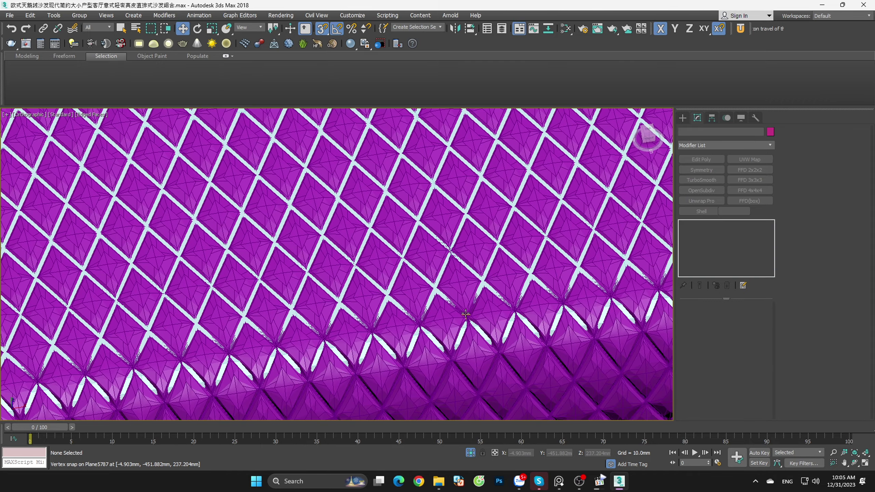
scroll(465, 314, "up", 3)
key("s")
left_click(453, 331)
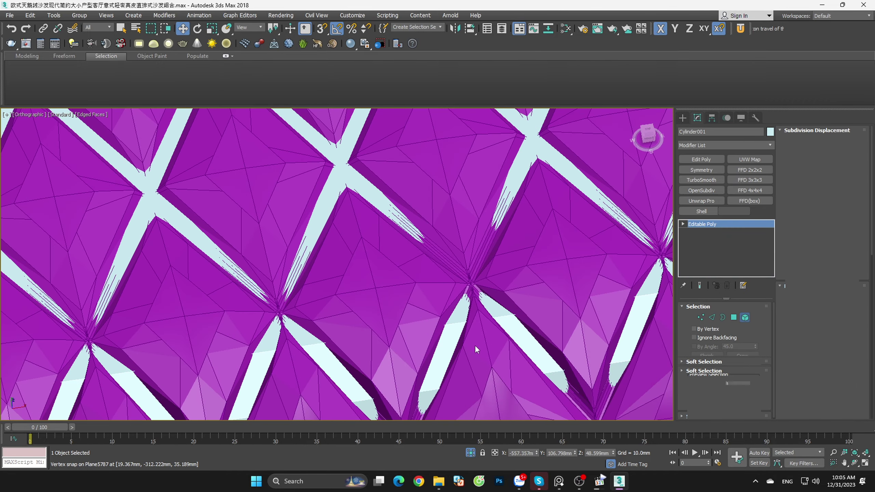
left_click(447, 333)
key("ctrl+d")
Step: Hide the mesh edges and leave face-level editing with nothing selected
scroll(448, 332, "down", 3)
scroll(466, 327, "down", 4)
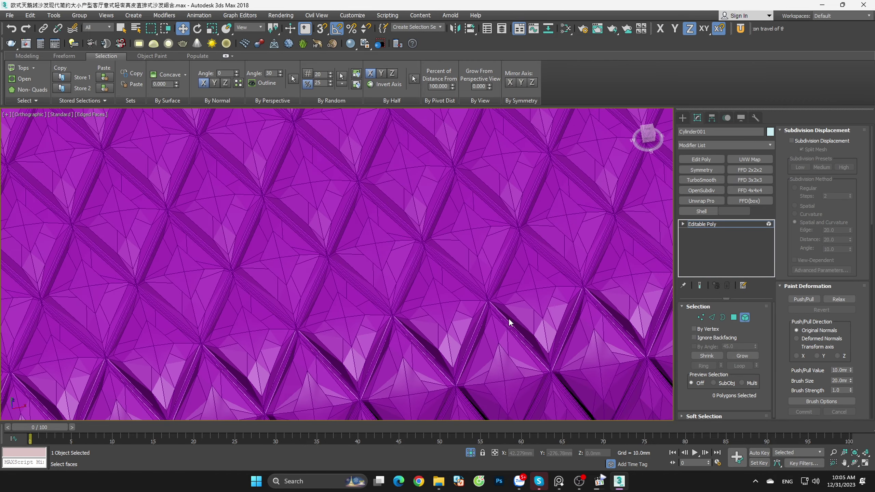
scroll(509, 318, "down", 5)
key("F4")
left_click(744, 317)
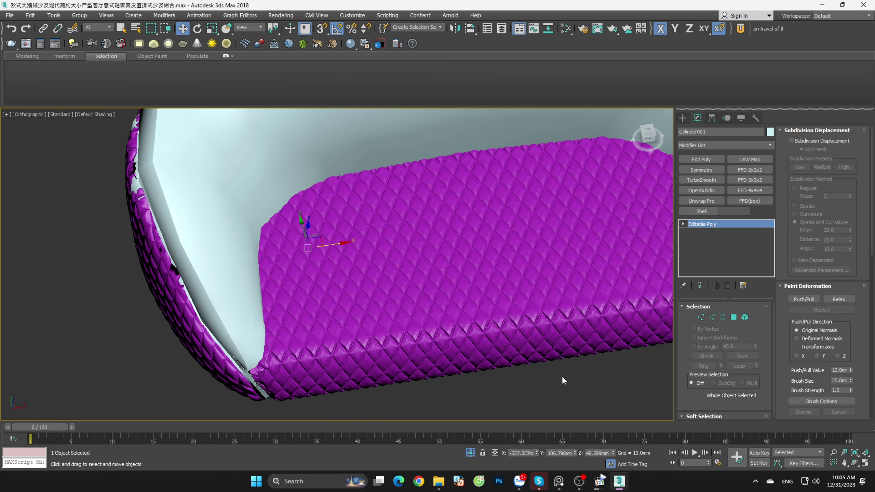
key("ctrl+d")
scroll(562, 376, "down", 5)
scroll(559, 314, "down", 3)
Step: Show edged faces, isolate and frame the sofa body, and enter Edge level
middle_click_drag(558, 314, 517, 314, "alt")
scroll(496, 312, "up", 6)
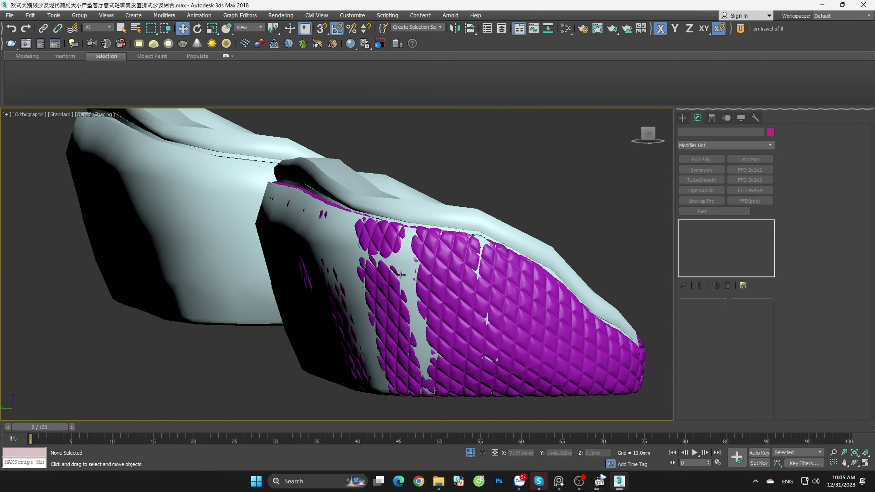
key("F4")
scroll(438, 298, "down", 2)
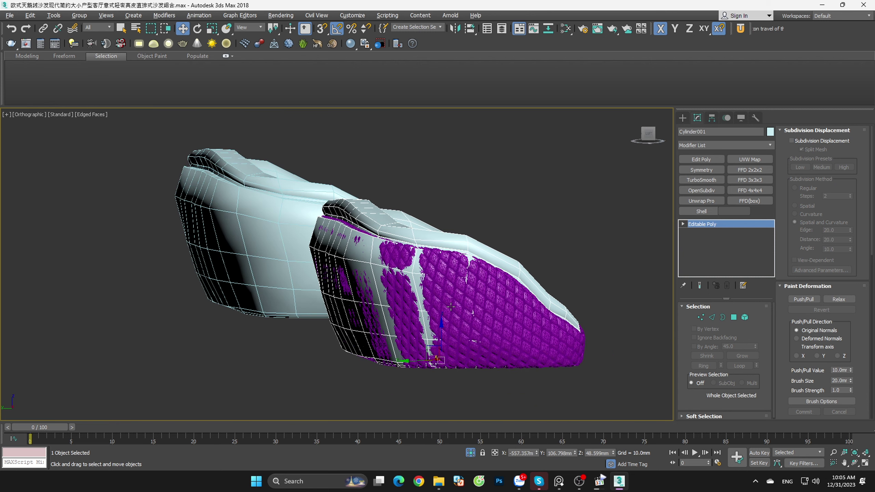
middle_click_drag(438, 298, 446, 313, "alt")
key("z")
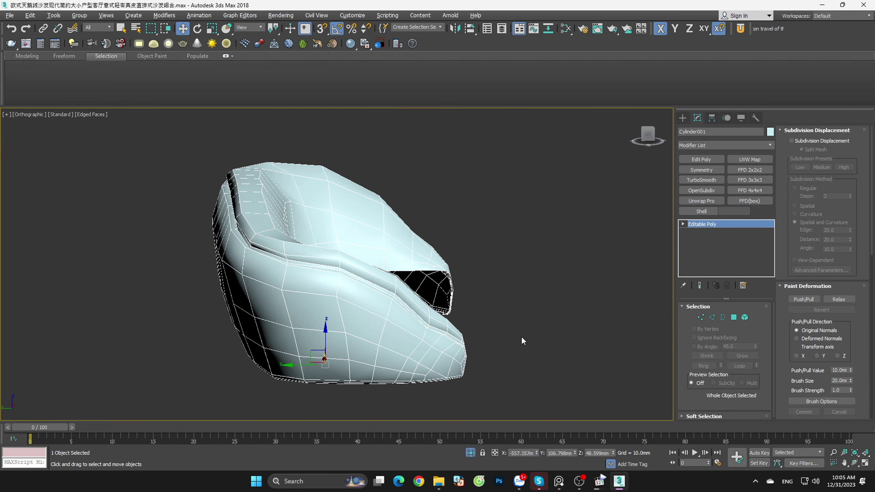
left_click(712, 317)
scroll(489, 298, "down", 2)
Step: Orbit the sofa shell and toggle wireframe view to check its crease edges
middle_click_drag(490, 299, 437, 316, "alt")
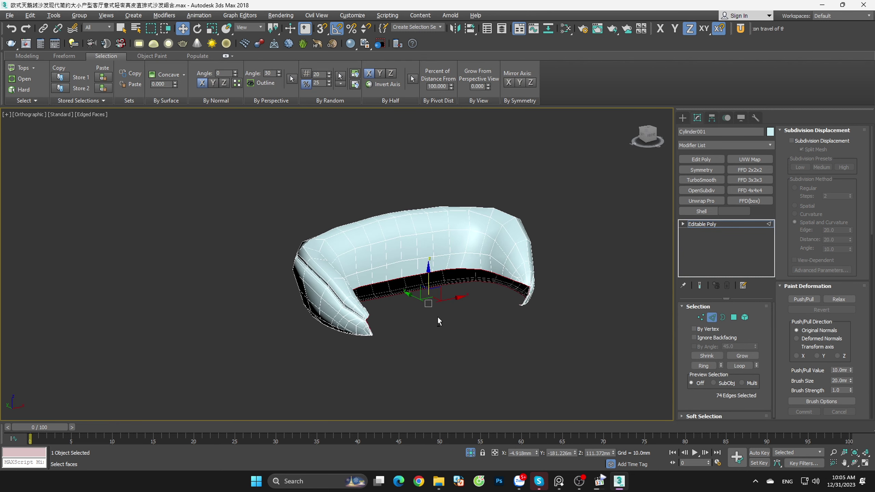
scroll(438, 316, "up", 5)
scroll(339, 304, "up", 3)
scroll(359, 322, "up", 3)
key("F3")
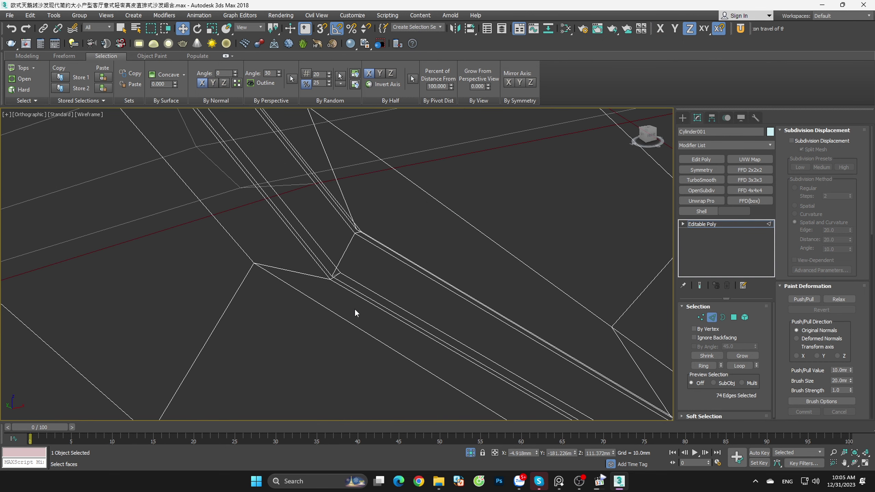
scroll(357, 313, "up", 2)
scroll(347, 263, "up", 3)
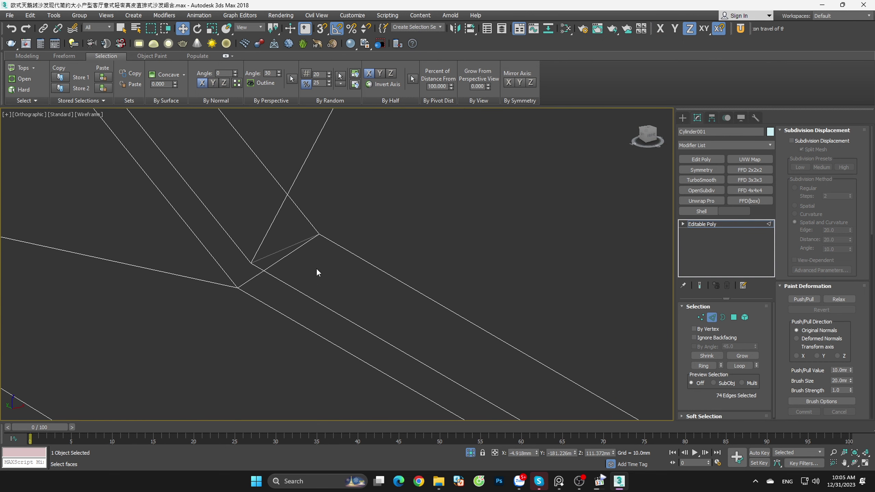
key("F3")
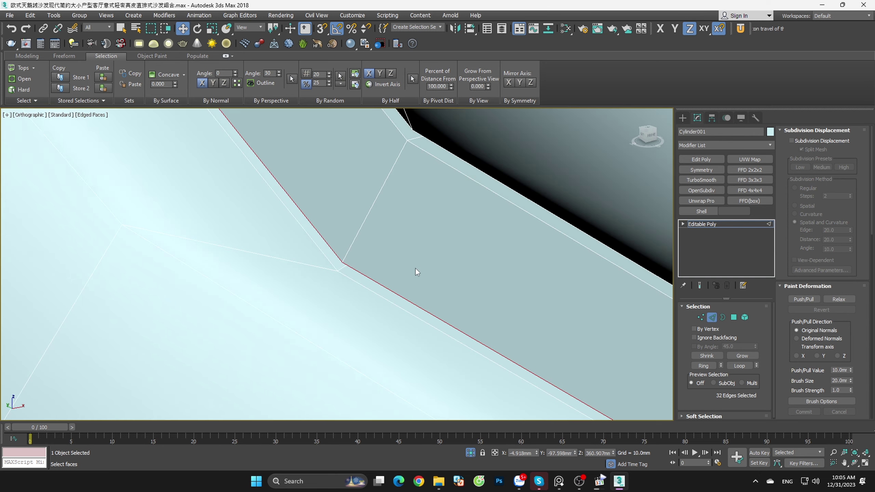
scroll(416, 272, "down", 2)
scroll(433, 276, "down", 2)
scroll(470, 291, "down", 2)
scroll(505, 337, "down", 1)
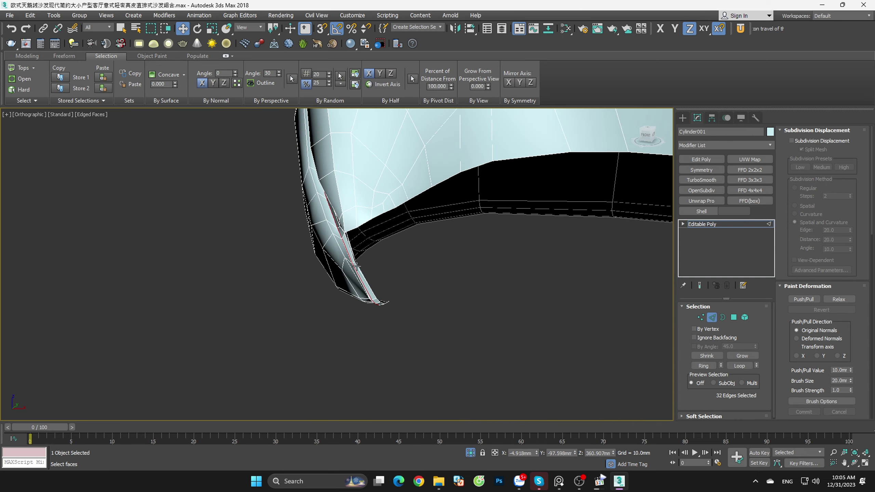
scroll(336, 205, "up", 3)
scroll(371, 298, "up", 3)
scroll(409, 354, "up", 2)
Step: Inspect the crease edges in wireframe and clear the edge selection
key("F3")
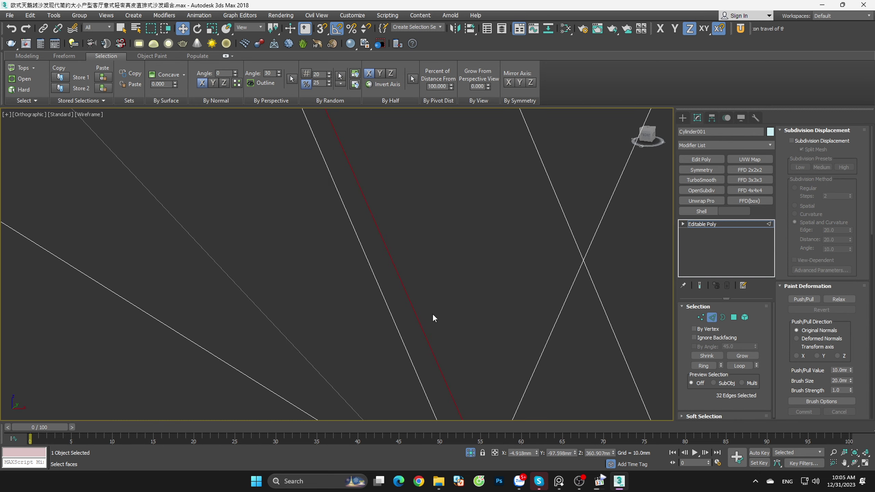
scroll(418, 293, "down", 3)
scroll(494, 338, "down", 3)
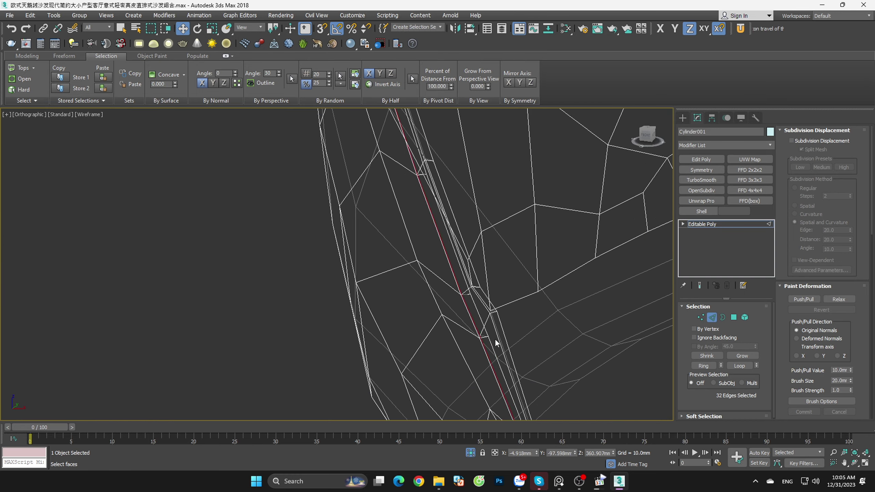
scroll(495, 338, "down", 3)
middle_click_drag(495, 338, 522, 245, "alt")
scroll(522, 245, "up", 5)
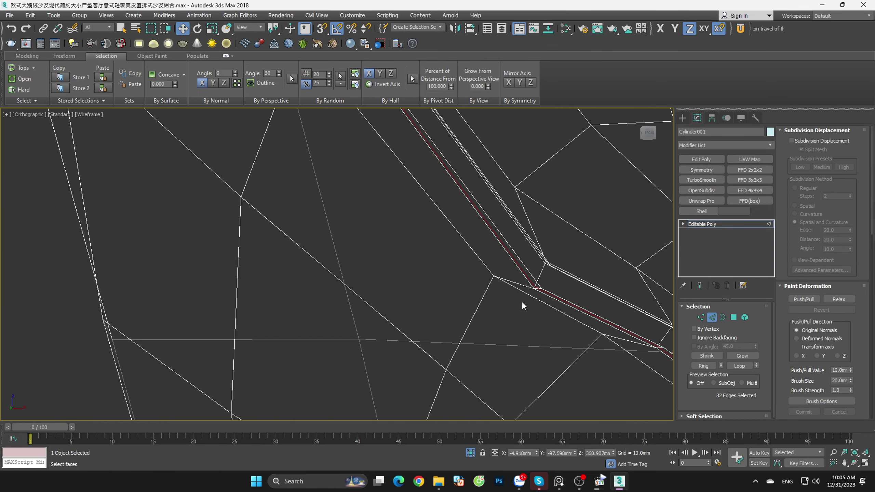
scroll(523, 300, "up", 2)
left_click(555, 247)
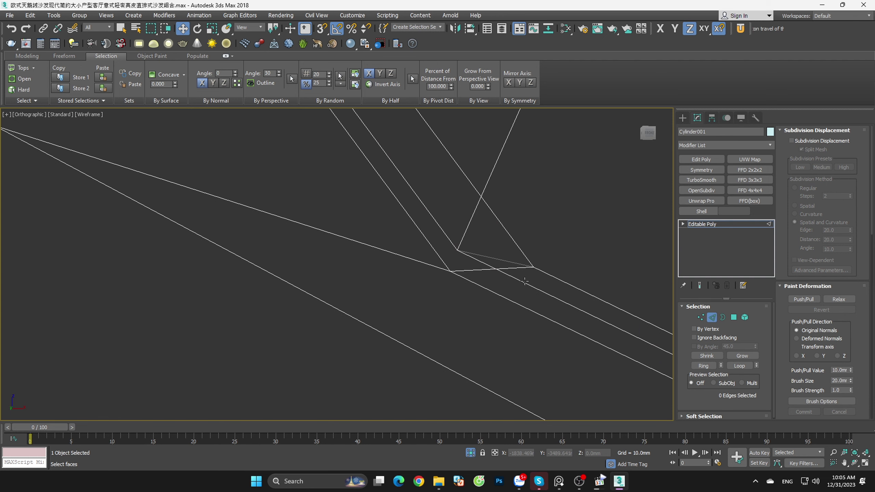
Step: Return to shaded view with edges and orbit around the selected crease edge
scroll(529, 295, "down", 2)
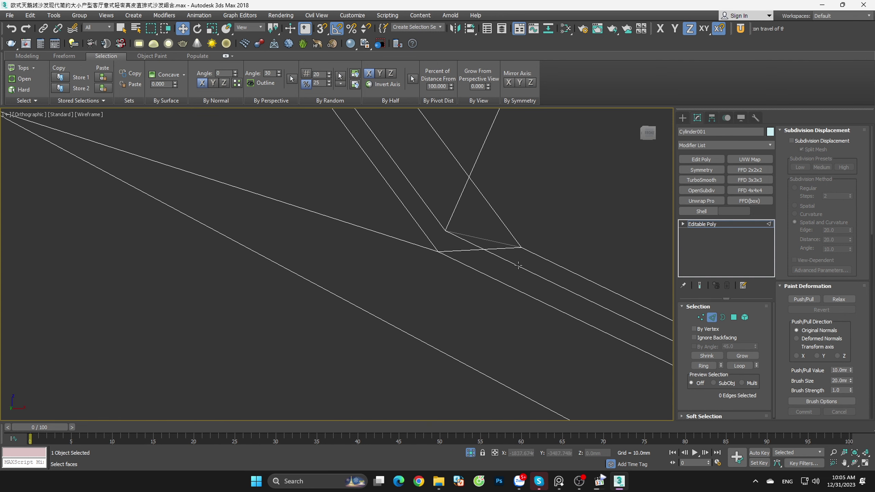
scroll(524, 267, "down", 2)
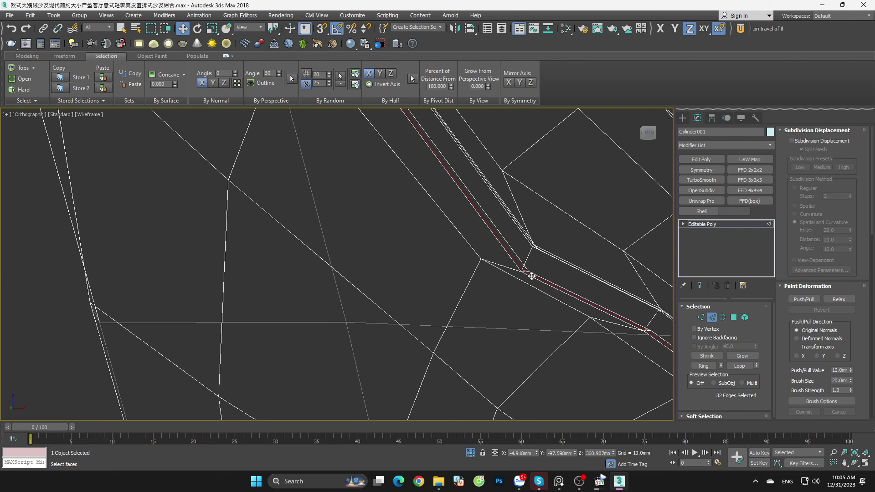
scroll(531, 274, "down", 3)
scroll(537, 289, "down", 2)
scroll(544, 301, "down", 2)
scroll(495, 257, "up", 4)
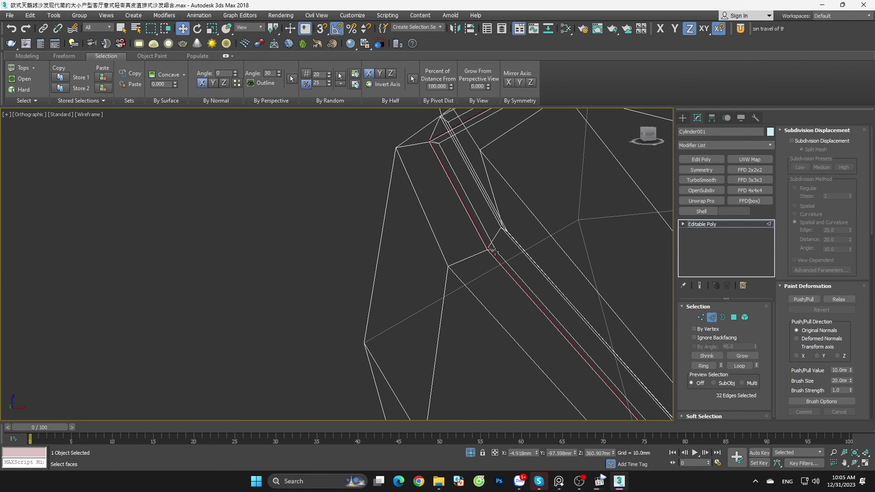
scroll(495, 257, "up", 3)
key("F3")
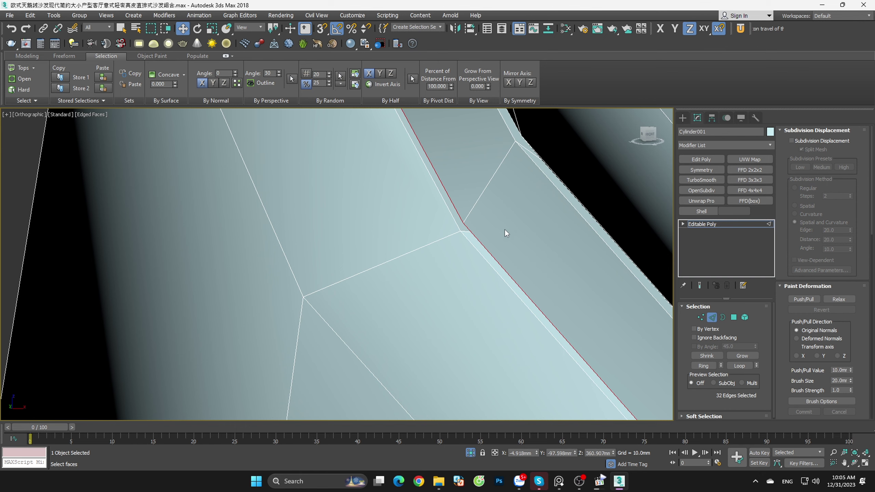
scroll(504, 229, "down", 3)
middle_click_drag(504, 228, 517, 241, "alt")
scroll(530, 213, "up", 2)
scroll(525, 221, "up", 3)
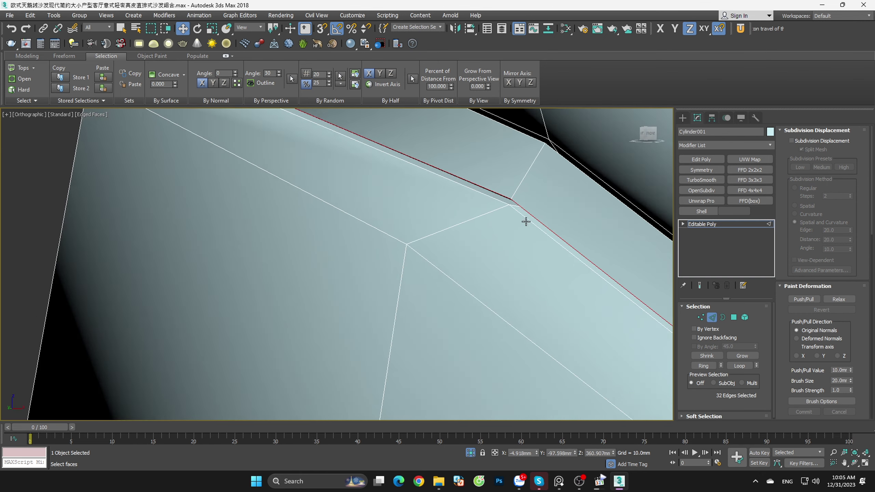
scroll(526, 222, "up", 4)
Step: Rotate the wireframe view around the sofa and dismiss the edge quad menu unchanged
key("F3")
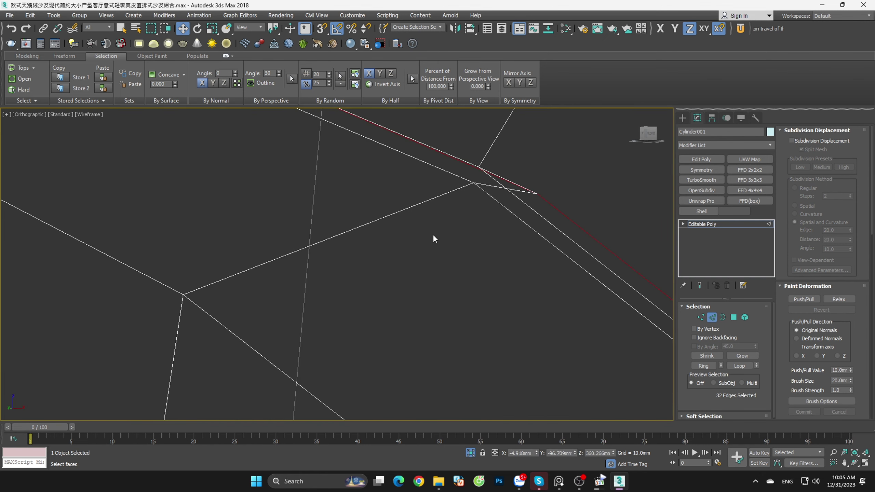
scroll(346, 269, "down", 3)
scroll(379, 270, "down", 4)
scroll(379, 270, "down", 4)
mouse_move(482, 312)
middle_mouse_down("alt")
mouse_move(479, 324)
mouse_move(524, 310)
middle_mouse_up("alt")
scroll(537, 303, "up", 4)
scroll(542, 300, "up", 4)
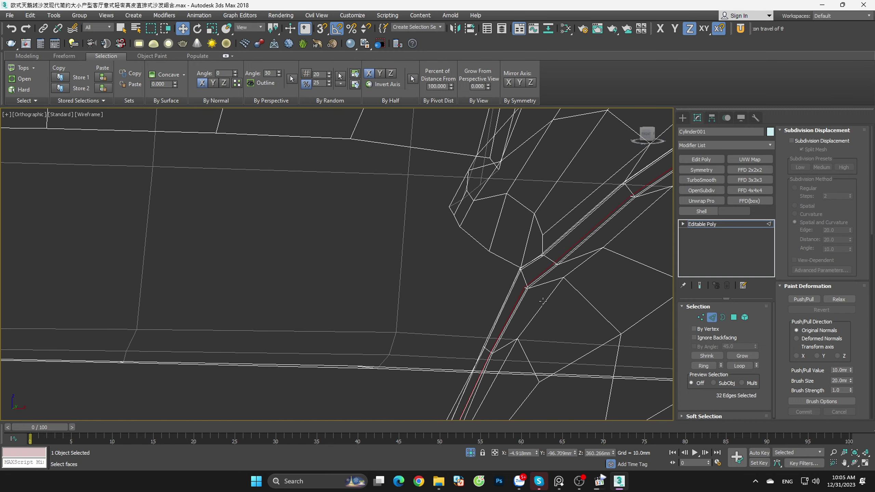
scroll(542, 301, "down", 5)
scroll(508, 371, "up", 3)
scroll(503, 361, "up", 3)
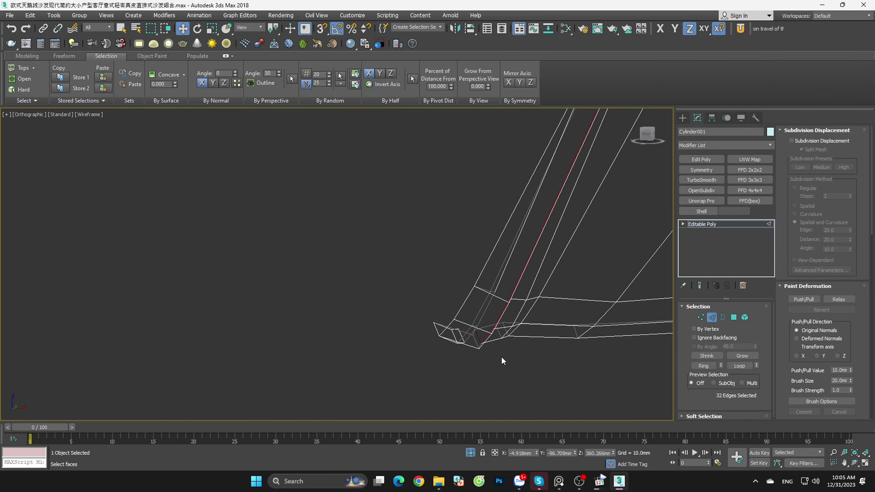
right_click(498, 325)
left_click(484, 346)
Step: Try Element mode on the body, then clear the selection and return to object level
left_click(744, 319)
key("F3")
left_click(580, 331)
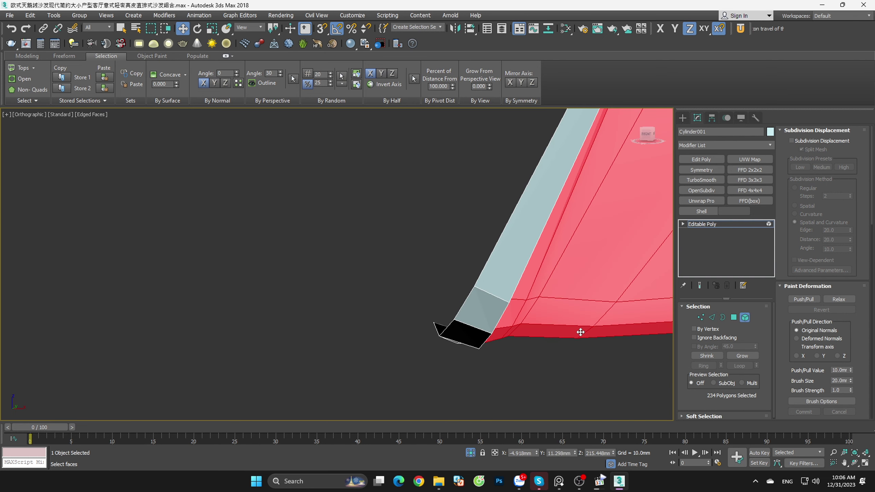
key("5")
scroll(542, 362, "down", 3)
scroll(551, 375, "down", 3)
scroll(558, 381, "down", 3)
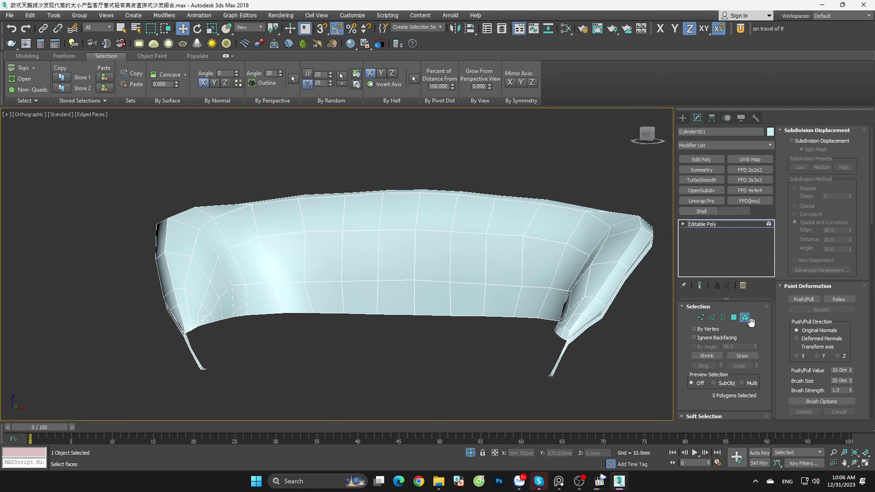
left_click(702, 223)
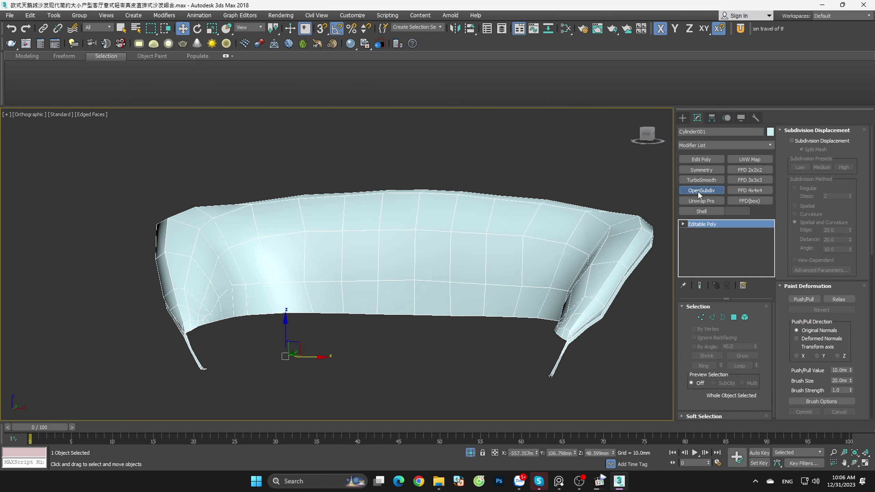
Step: Add OpenSubdiv smoothing to Cylinder001, exit isolation and select the purple quilted sheet
left_click(702, 190)
key("F4")
left_click(472, 454)
scroll(490, 335, "down", 3)
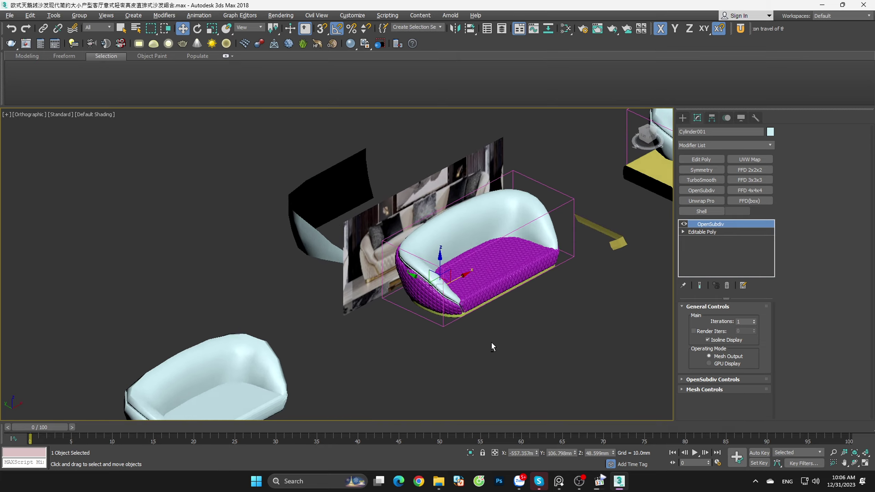
scroll(491, 342, "down", 2)
left_click(489, 333)
scroll(449, 321, "up", 5)
scroll(449, 320, "up", 3)
left_click(461, 303)
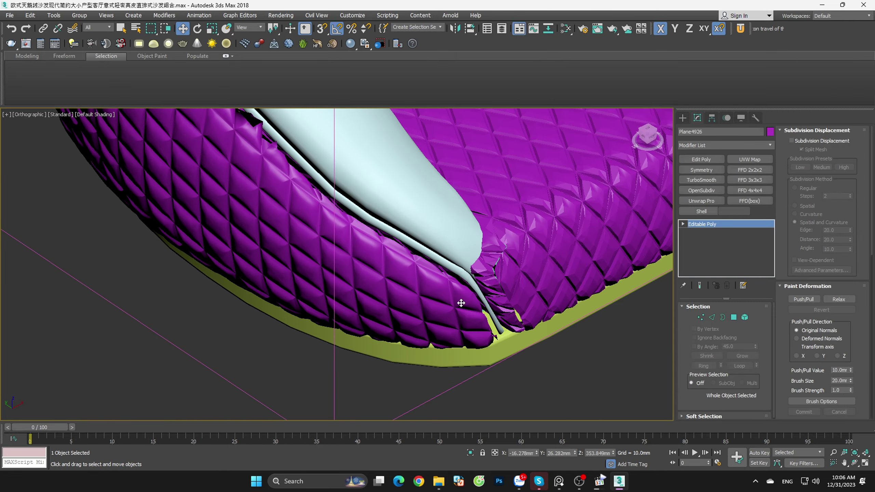
Step: Turn on edged faces and compare the quilted sheet with the smoothed sofa body
scroll(462, 303, "down", 2)
scroll(492, 297, "up", 3)
scroll(493, 297, "up", 2)
scroll(482, 296, "up", 3)
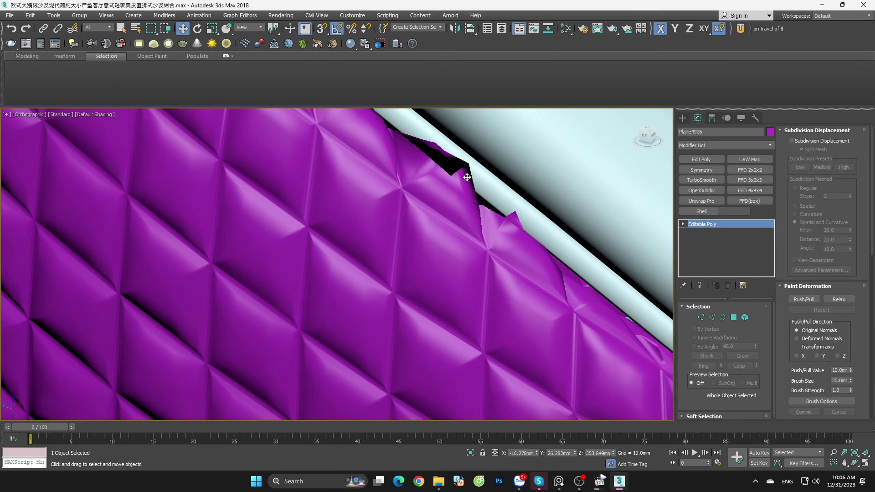
key("F4")
scroll(475, 295, "down", 1)
scroll(475, 295, "down", 5)
scroll(485, 299, "up", 2)
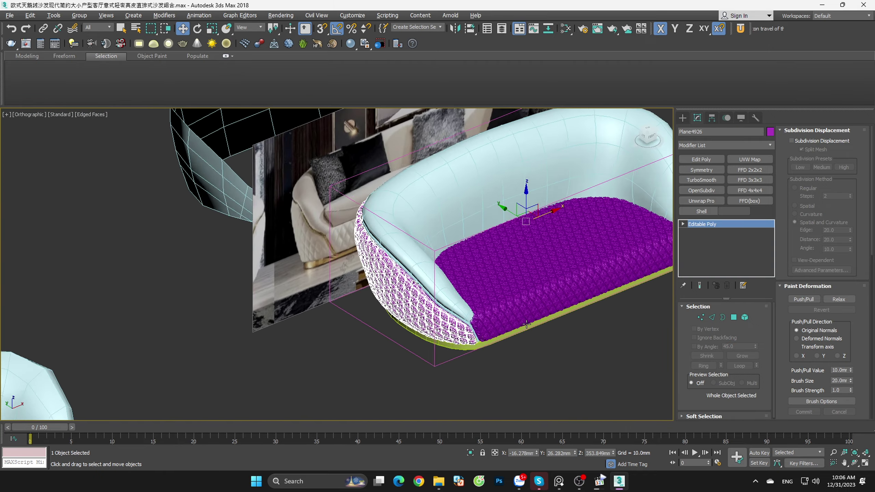
scroll(487, 344, "up", 2)
left_click(477, 342)
scroll(367, 269, "up", 4)
left_click(417, 281)
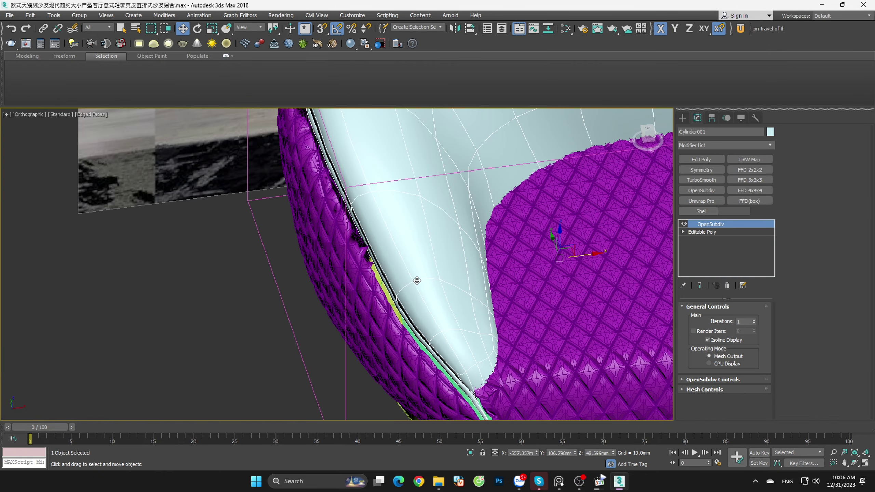
scroll(417, 281, "up", 2)
scroll(404, 316, "up", 2)
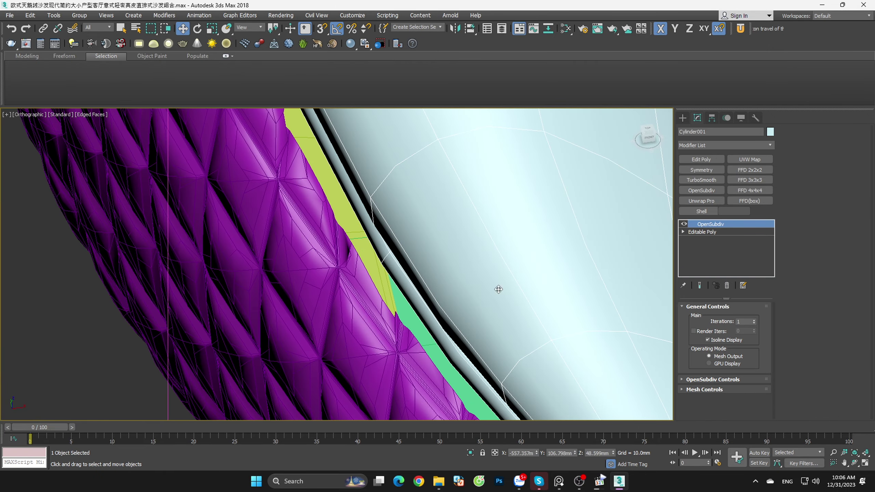
scroll(374, 290, "down", 4)
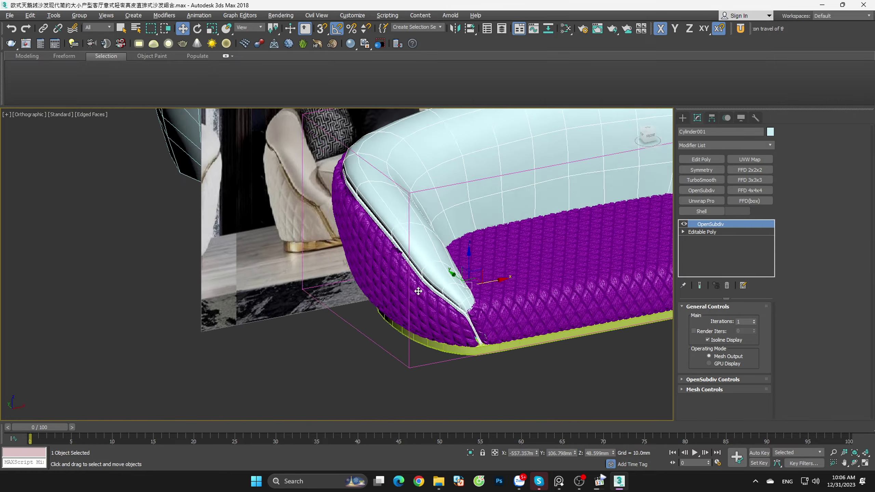
Step: Orbit around the sofa corner and seat to inspect the purple quilted sheet
middle_click_drag(423, 276, 434, 287, "alt")
scroll(498, 287, "up", 2)
scroll(498, 287, "up", 2)
left_click(445, 297)
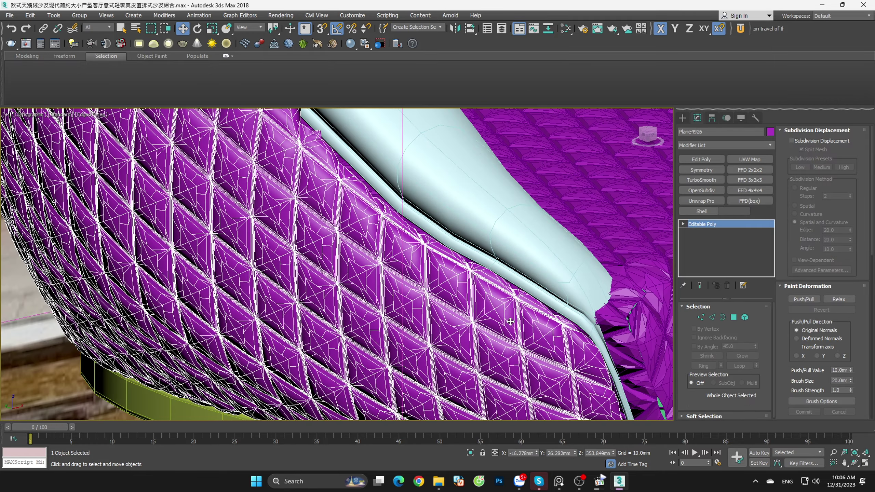
scroll(445, 296, "down", 3)
scroll(396, 321, "up", 3)
scroll(395, 321, "down", 1)
scroll(361, 316, "down", 2)
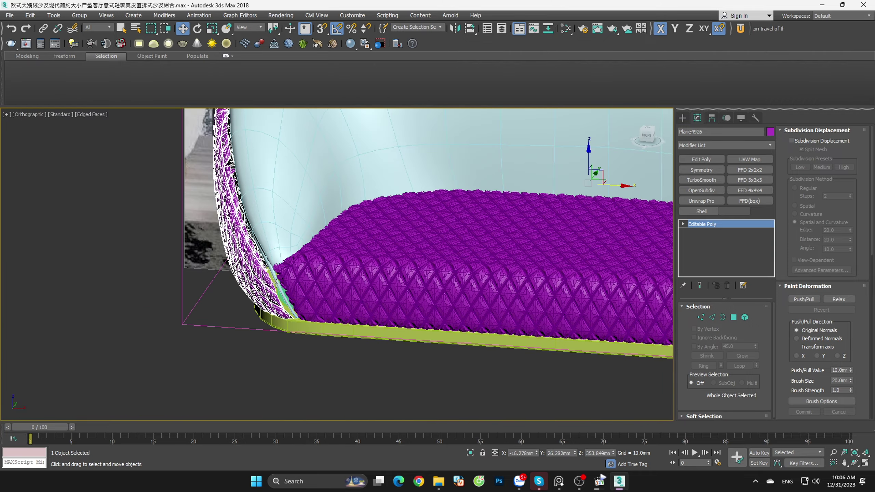
scroll(327, 311, "down", 2)
scroll(291, 305, "down", 2)
middle_click_drag(292, 305, 345, 310, "alt")
scroll(461, 314, "up", 5)
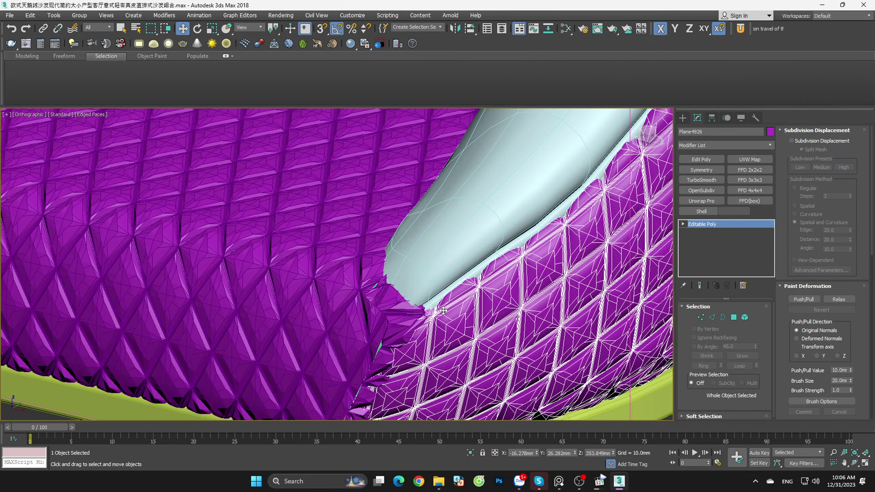
scroll(462, 313, "down", 3)
scroll(461, 312, "down", 2)
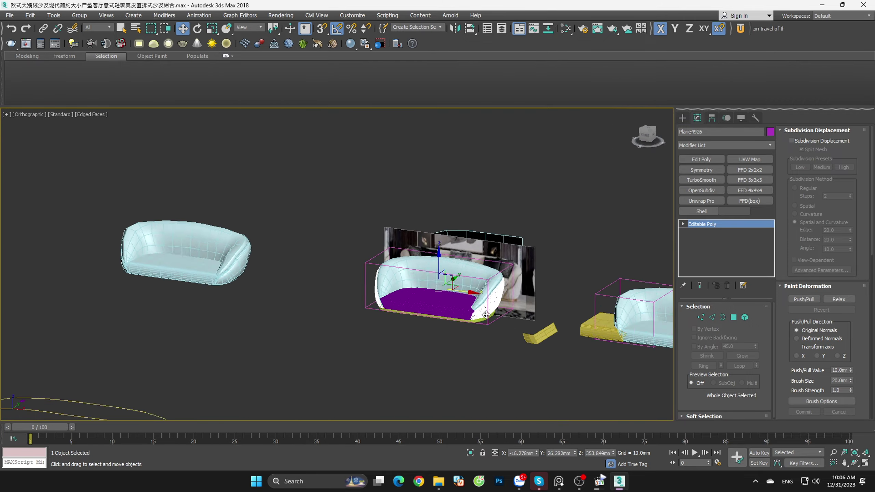
middle_click_drag(462, 312, 503, 309, "alt")
scroll(456, 303, "up", 2)
scroll(456, 303, "down", 2)
middle_click_drag(473, 356, 501, 377, "alt")
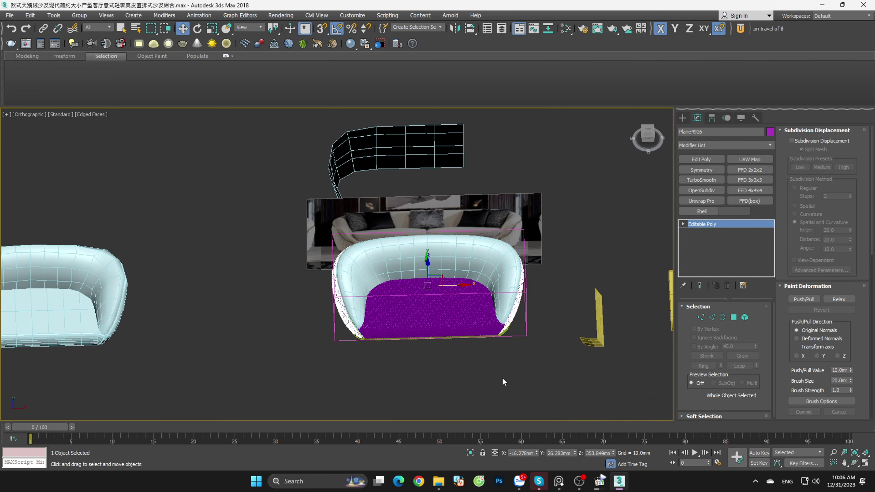
Step: Frame the whole sofa in the viewport and select the purple outer shell Plane4926
left_click(502, 355)
key("z")
left_click(501, 392)
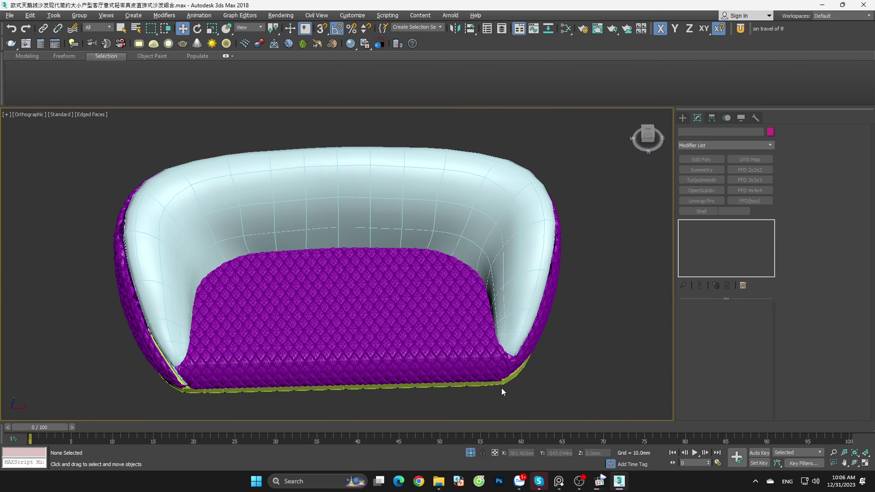
left_click(538, 340)
Step: In Front view, enable 3D Snaps and move Plane4926 onto a Cylinder001 vertex
left_click(648, 138)
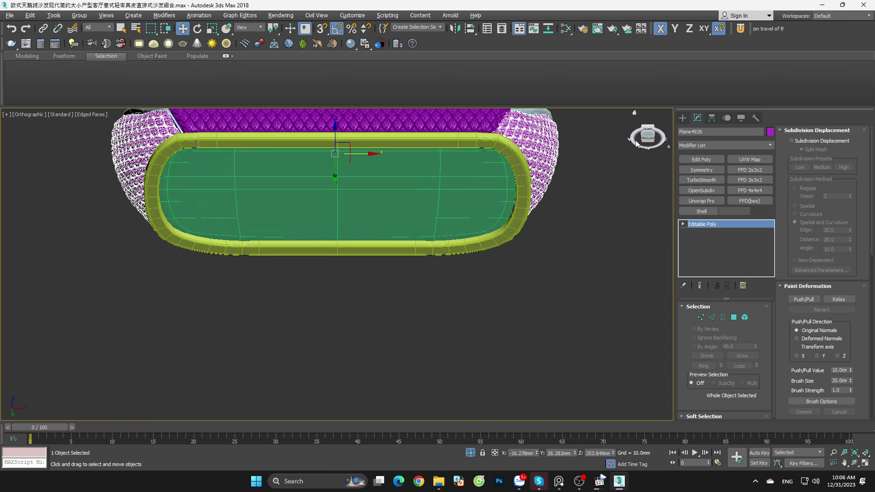
key("f")
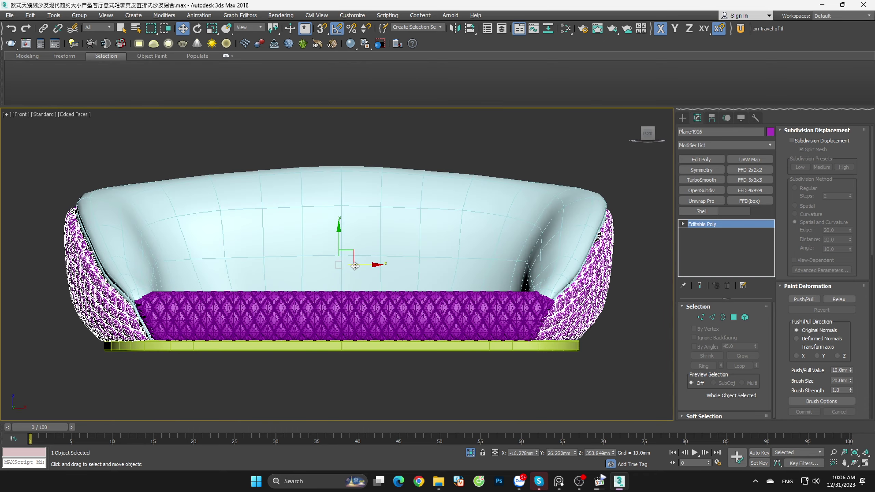
key("s")
left_click_drag(352, 253, 345, 253)
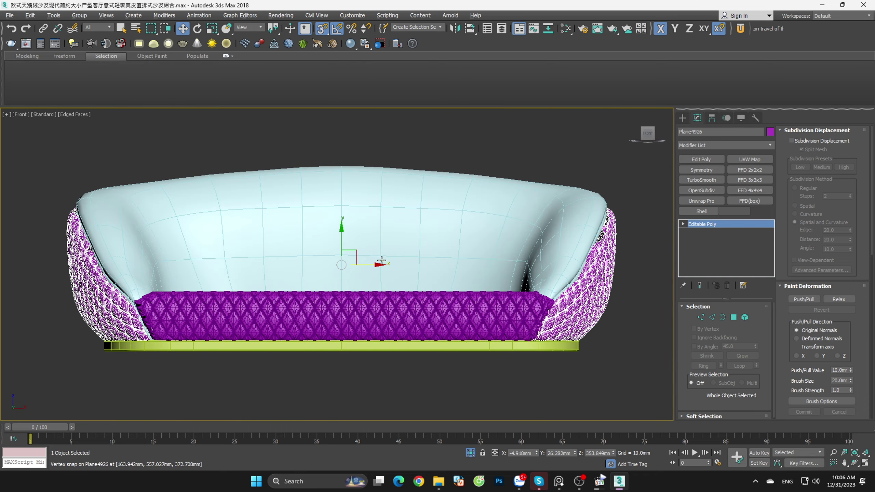
Step: Hide edged faces and orbit the sofa to check the shell's alignment with the body
middle_click_drag(381, 260, 507, 303, "alt")
left_click(507, 303)
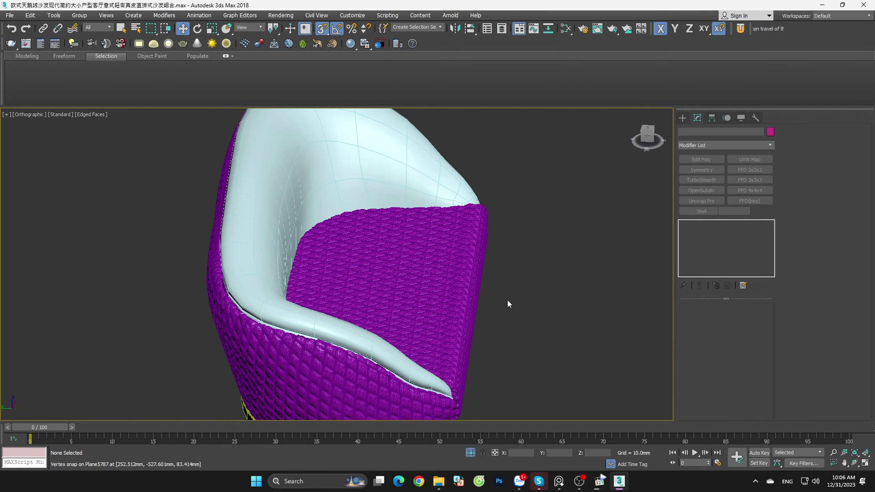
key("F4")
left_click(249, 264)
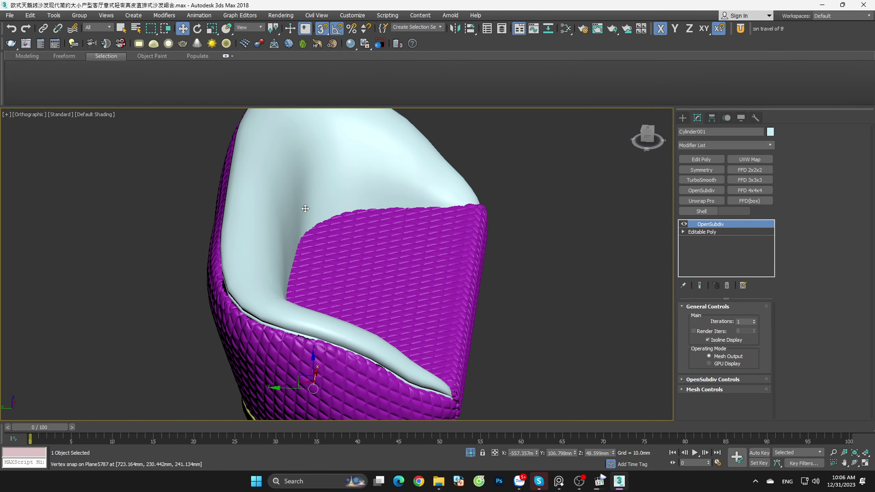
scroll(305, 208, "down", 2)
left_click(238, 265)
scroll(236, 266, "up", 5)
scroll(236, 265, "down", 5)
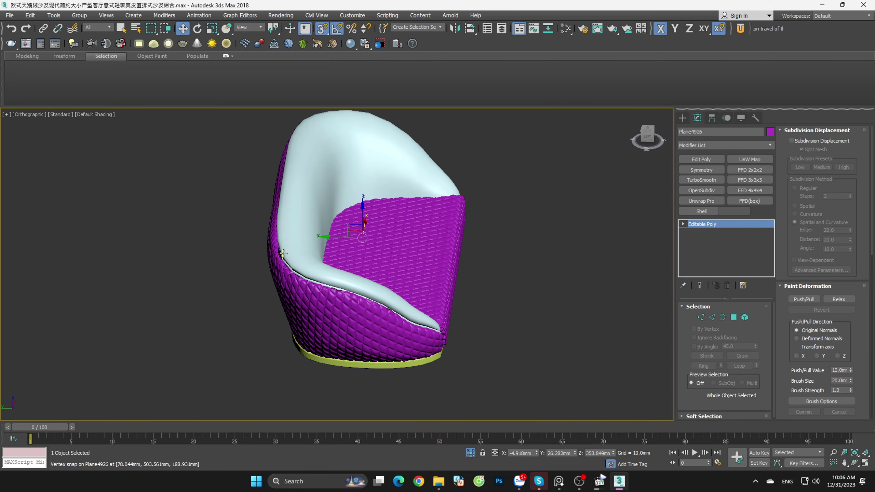
middle_click_drag(282, 253, 490, 257, "alt")
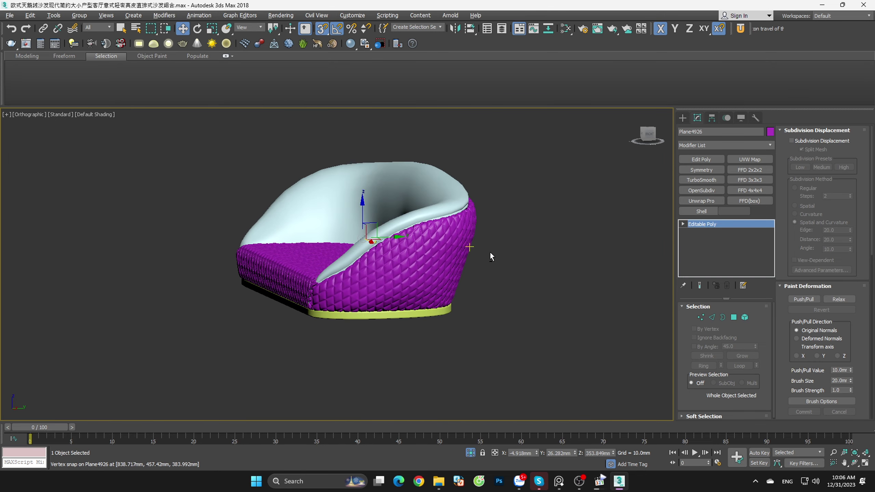
left_click(519, 192)
mouse_move(314, 354)
middle_mouse_down("alt")
mouse_move(447, 359)
mouse_move(427, 387)
middle_mouse_up("alt")
left_click(428, 386)
scroll(310, 314, "up", 5)
scroll(310, 313, "up", 3)
scroll(312, 303, "down", 2)
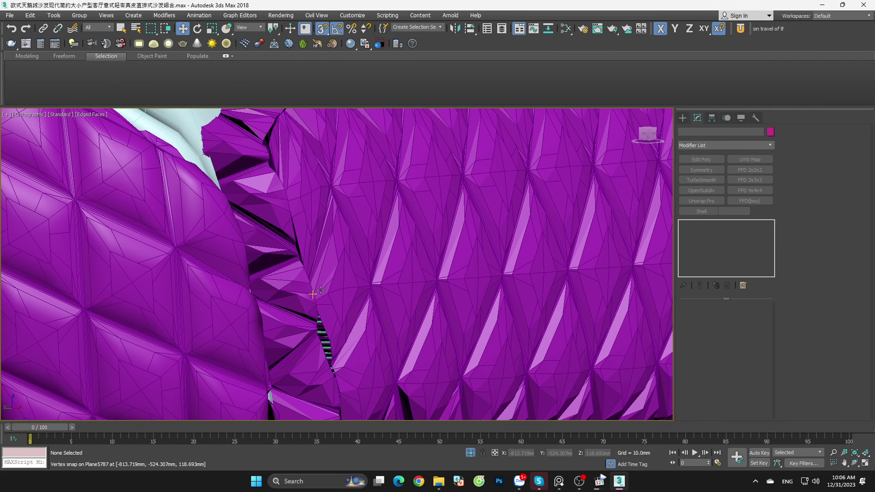
left_click(312, 296)
key("F4")
scroll(344, 311, "down", 4)
scroll(362, 322, "down", 3)
scroll(361, 321, "up", 2)
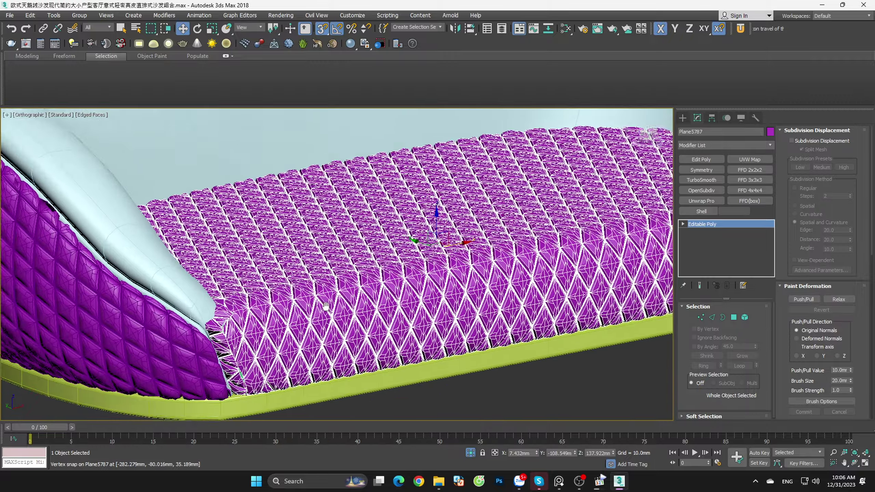
scroll(327, 317, "up", 2)
scroll(285, 310, "up", 4)
scroll(262, 237, "up", 3)
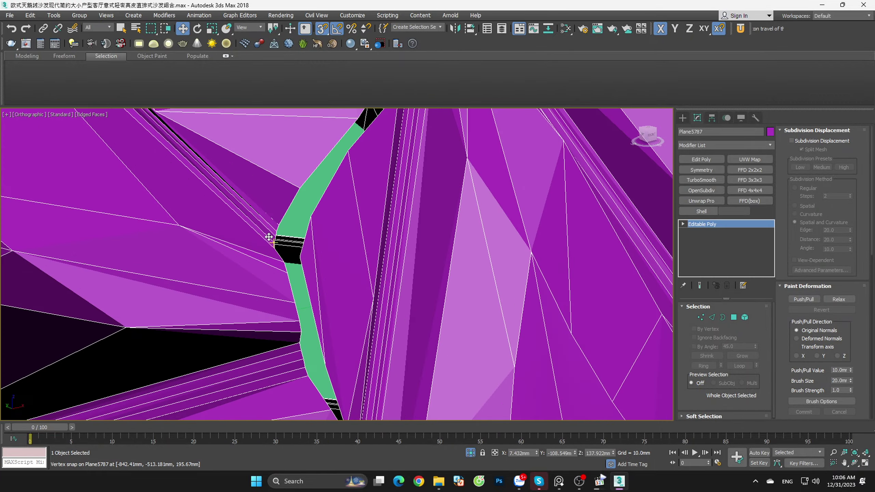
key("1")
scroll(316, 245, "down", 3)
scroll(321, 252, "down", 1)
scroll(327, 261, "down", 4)
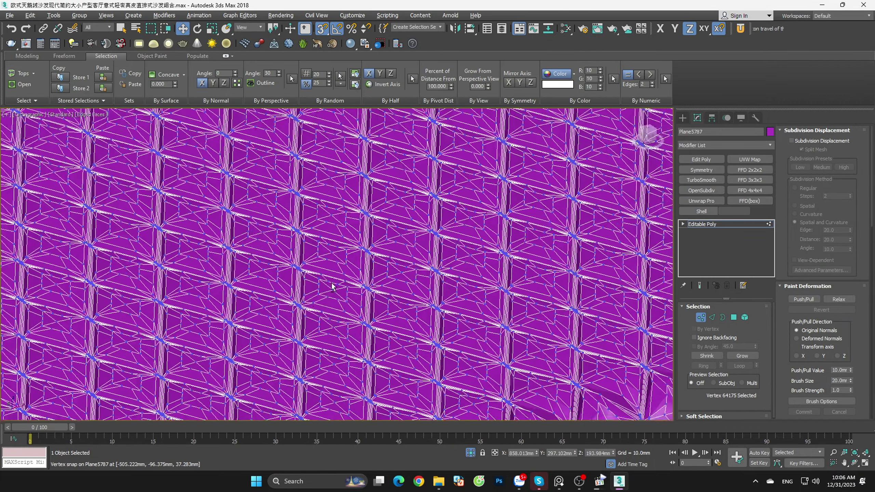
scroll(325, 276, "down", 4)
scroll(324, 310, "down", 2)
scroll(322, 337, "up", 2)
scroll(316, 324, "up", 3)
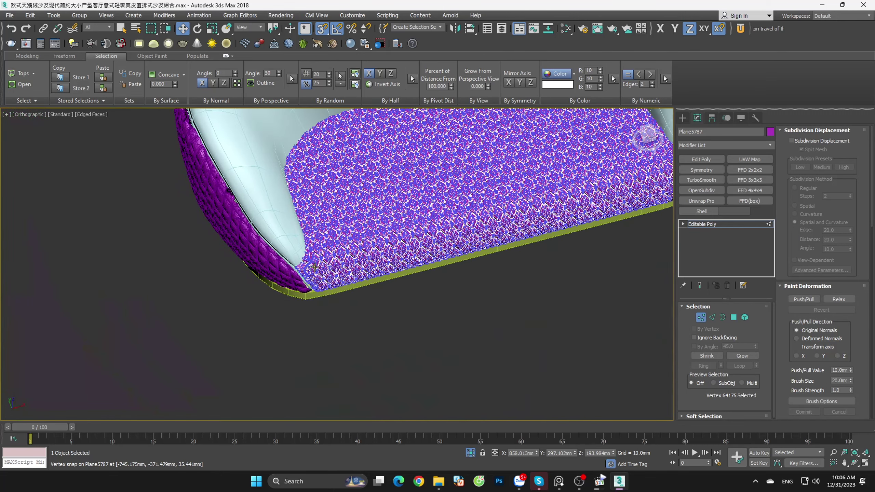
scroll(303, 297, "up", 3)
scroll(286, 262, "up", 3)
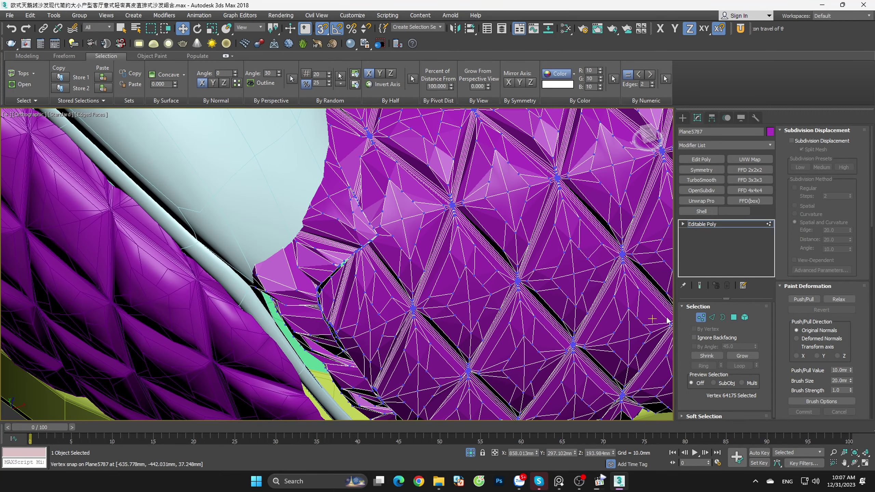
left_click(700, 318)
left_click(701, 190)
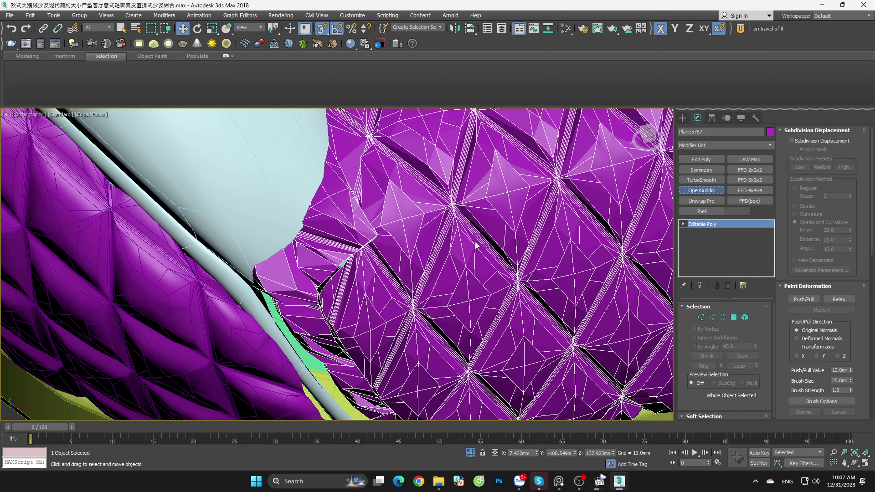
key("F4")
scroll(434, 266, "down", 3)
scroll(446, 276, "down", 5)
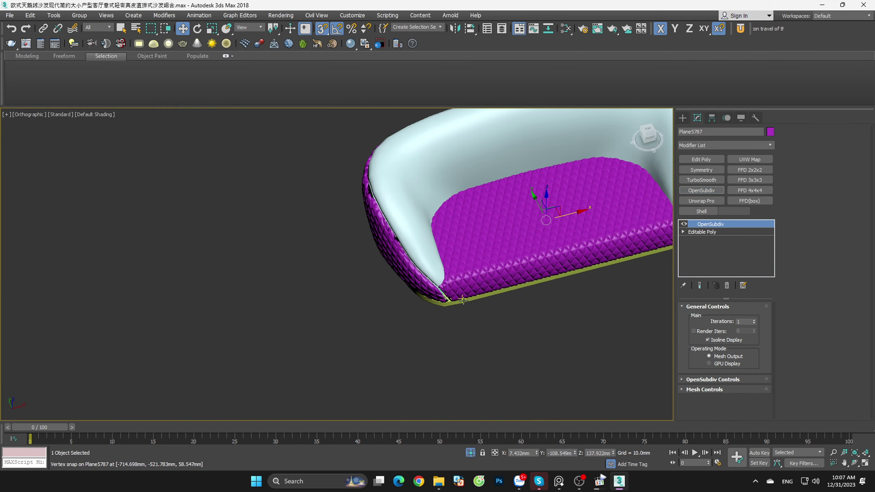
mouse_move(446, 276)
middle_mouse_down("alt")
mouse_move(470, 293)
mouse_move(458, 279)
middle_mouse_up("alt")
scroll(477, 274, "up", 2)
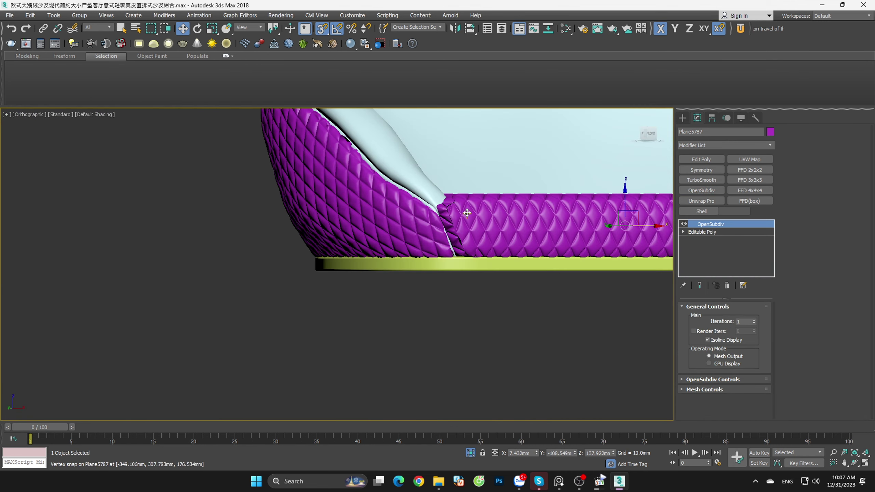
scroll(568, 269, "up", 3)
scroll(663, 266, "up", 3)
left_click(727, 288)
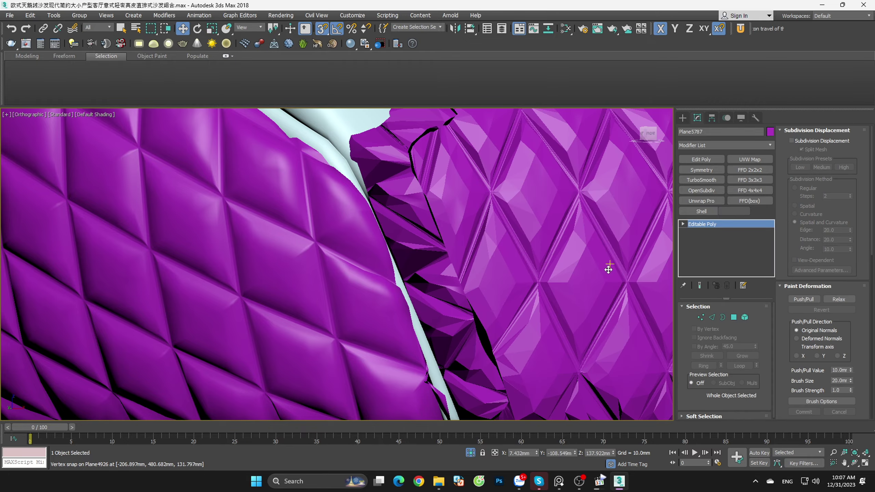
key("F4")
key("1")
scroll(455, 274, "down", 2)
scroll(455, 275, "down", 3)
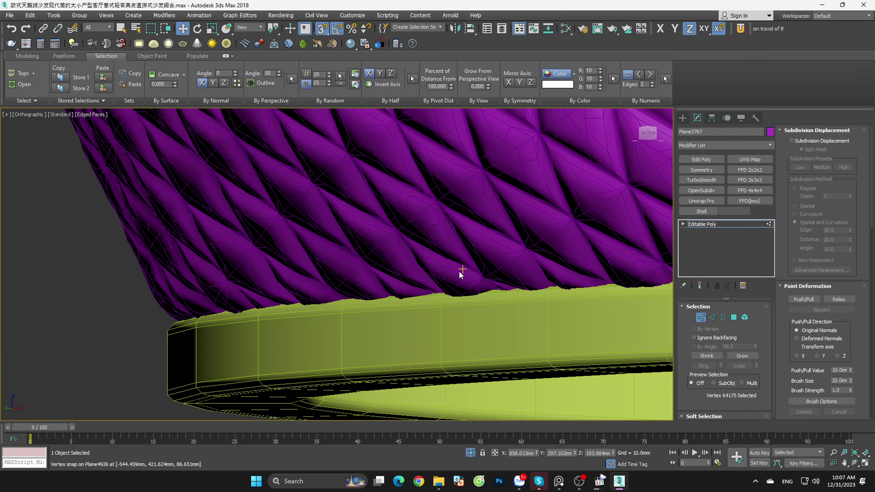
scroll(461, 276, "down", 3)
key("alt+q")
scroll(477, 313, "up", 10)
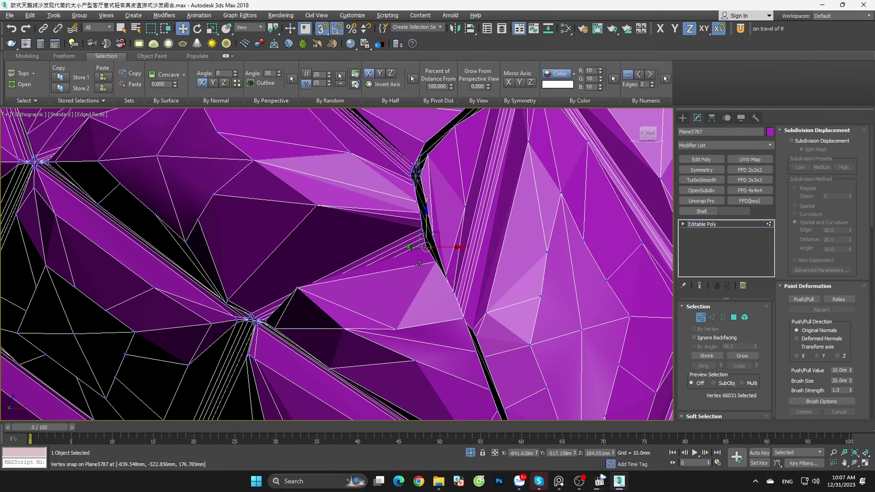
left_click(426, 245)
mouse_move(415, 264)
middle_mouse_down("alt")
mouse_move(426, 285)
mouse_move(449, 294)
mouse_move(413, 290)
mouse_move(505, 243)
mouse_move(453, 271)
mouse_move(425, 267)
mouse_move(614, 320)
middle_mouse_up("alt")
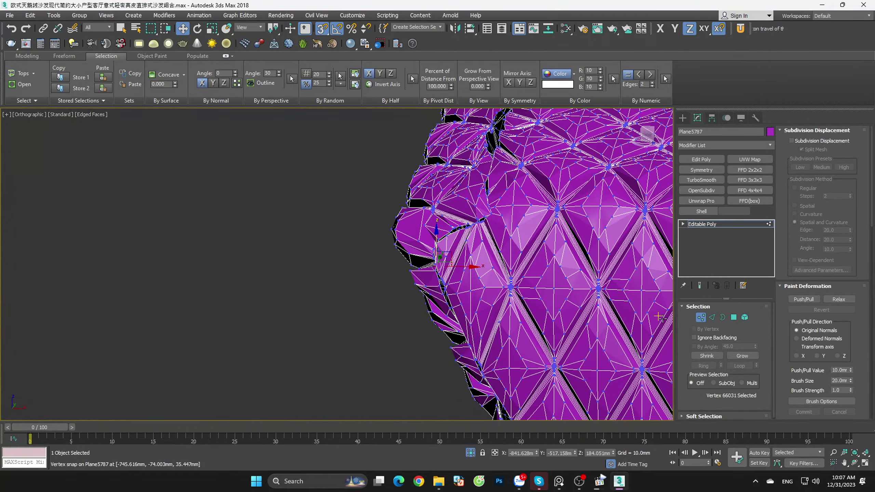
left_click(700, 317)
scroll(408, 322, "down", 3)
middle_click_drag(408, 321, 420, 298, "alt")
scroll(482, 263, "up", 1)
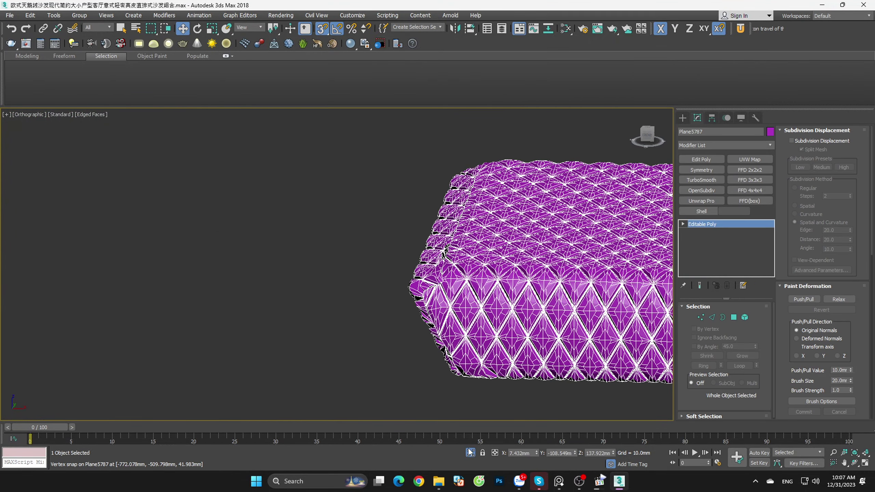
left_click(470, 452)
left_click(436, 379)
scroll(375, 328, "up", 5)
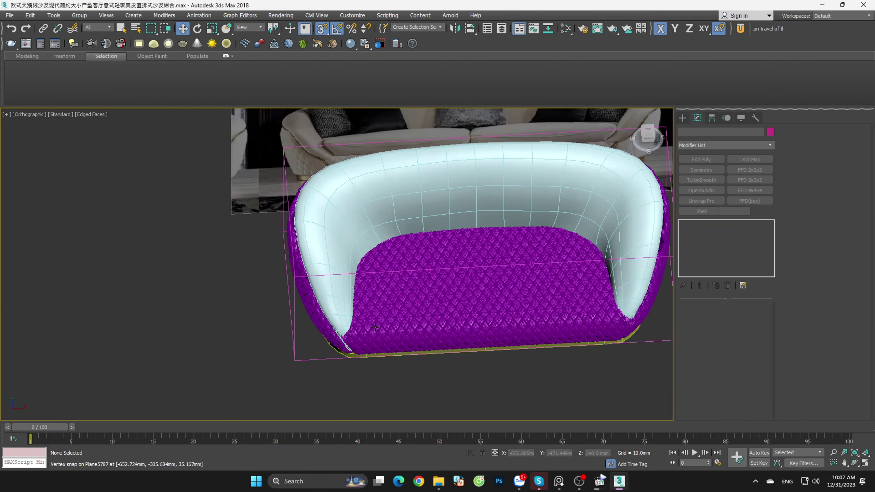
scroll(375, 327, "up", 3)
scroll(378, 328, "up", 3)
scroll(395, 374, "up", 3)
key("F4")
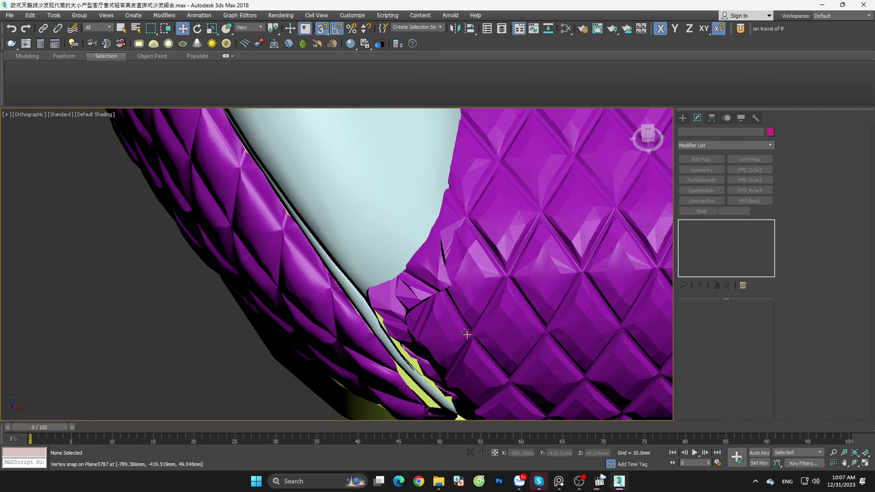
left_click(477, 296)
scroll(470, 291, "down", 3)
scroll(513, 279, "down", 1)
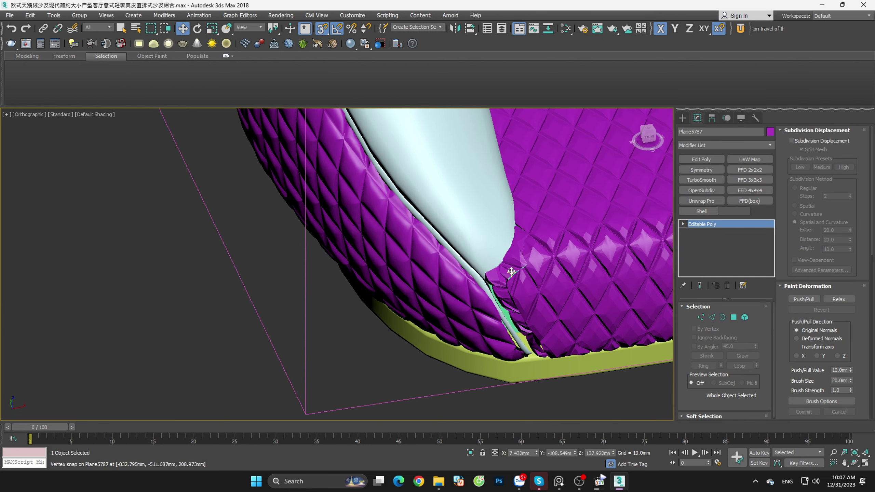
scroll(514, 277, "up", 5)
scroll(514, 277, "down", 3)
scroll(530, 265, "up", 2)
scroll(548, 252, "up", 2)
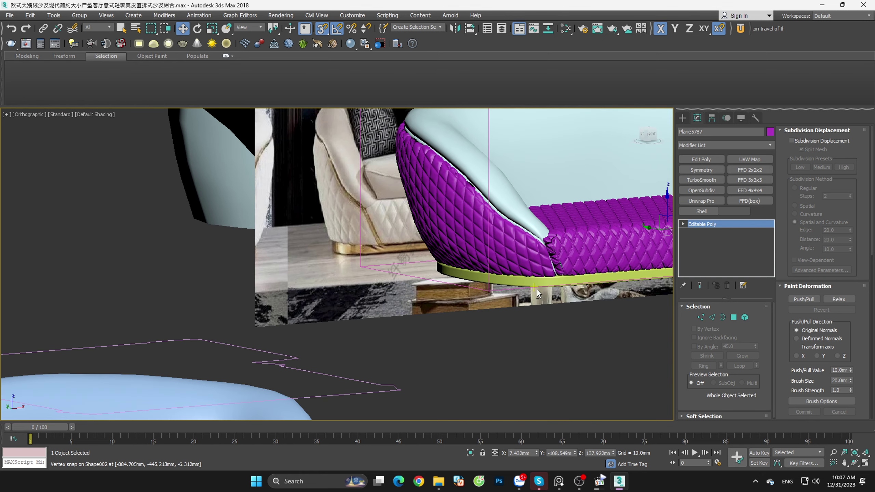
scroll(563, 241, "up", 2)
left_click(491, 222)
scroll(516, 261, "down", 2)
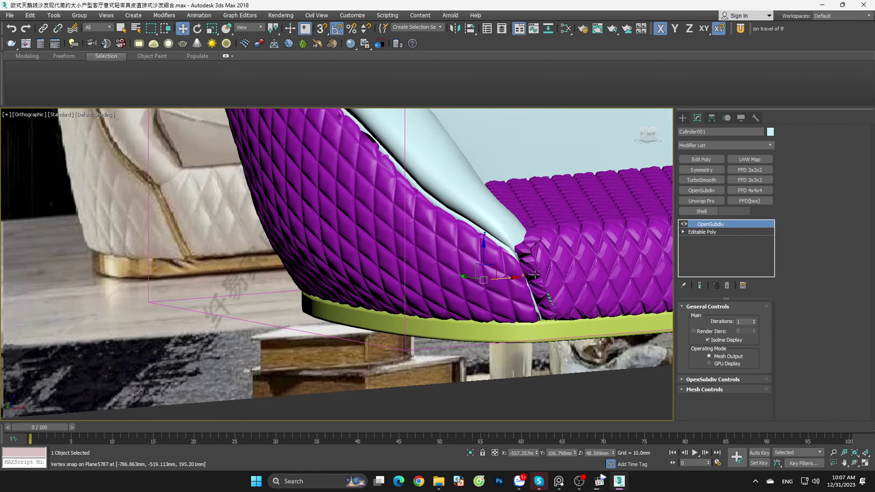
scroll(543, 291, "down", 2)
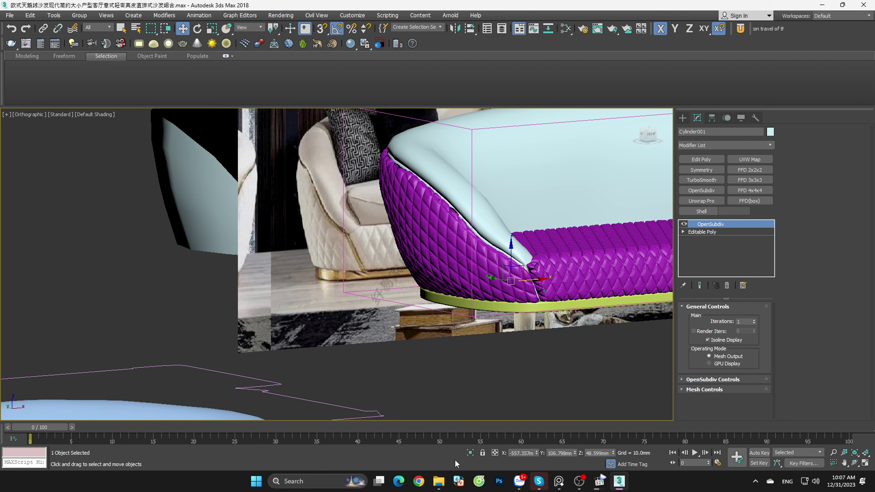
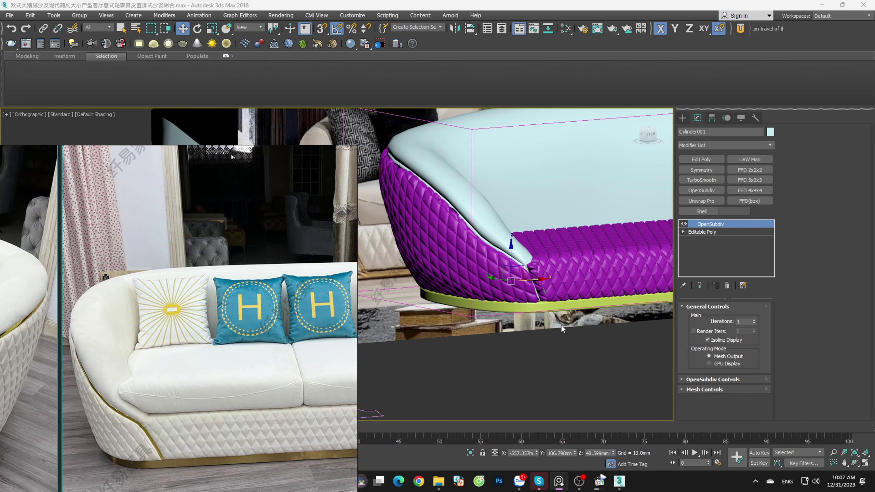
Step: Turn on Edged Faces and briefly isolate the sofa body's base mesh to view its borders
scroll(561, 343, "up", 2)
scroll(558, 347, "up", 5)
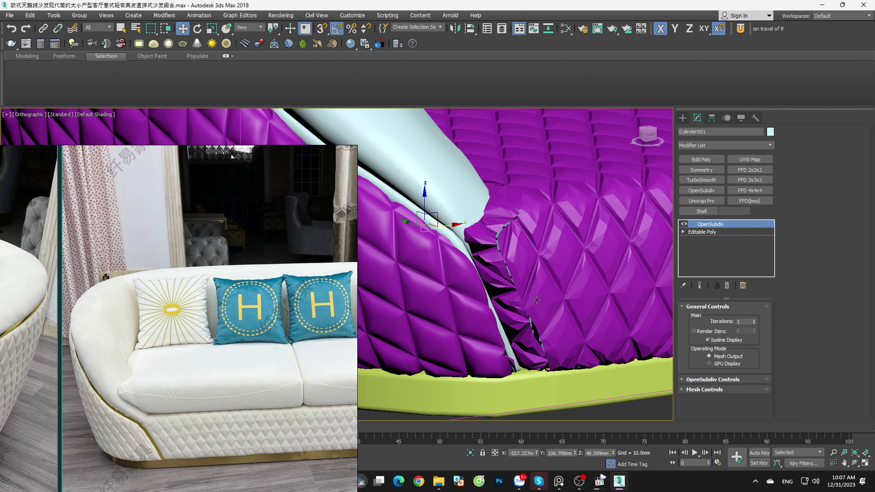
key("F4")
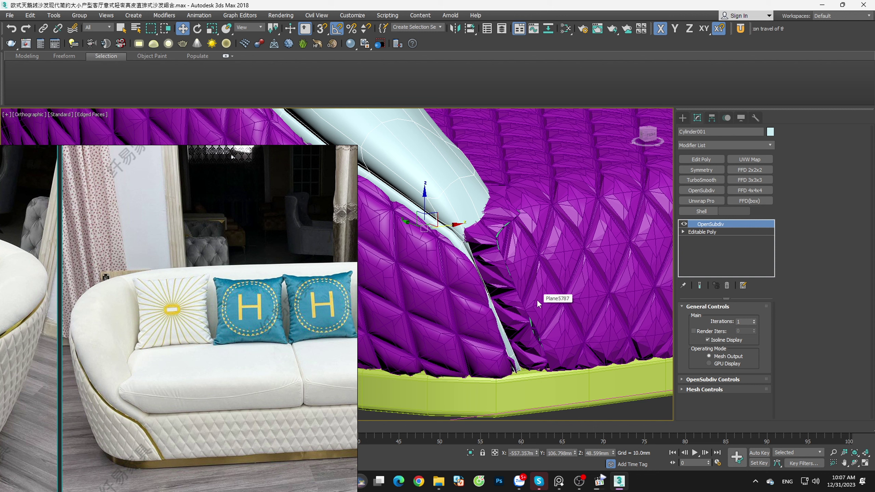
left_click(728, 286)
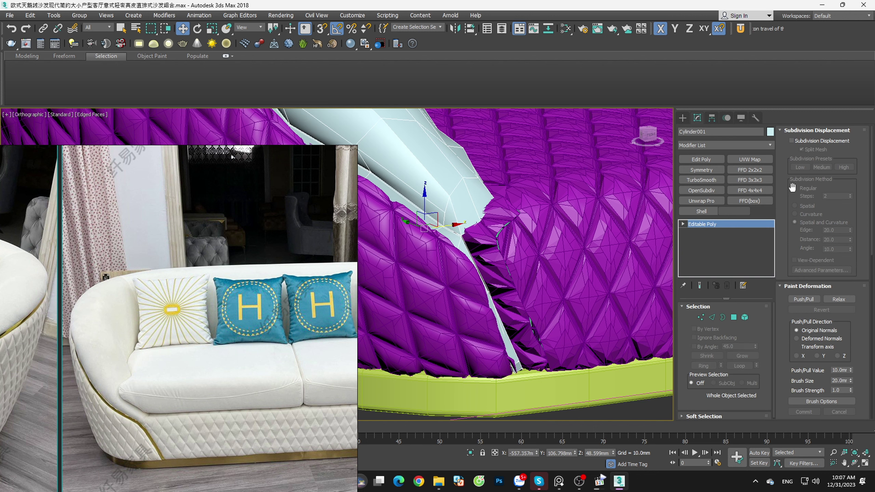
left_click(713, 316)
key("z")
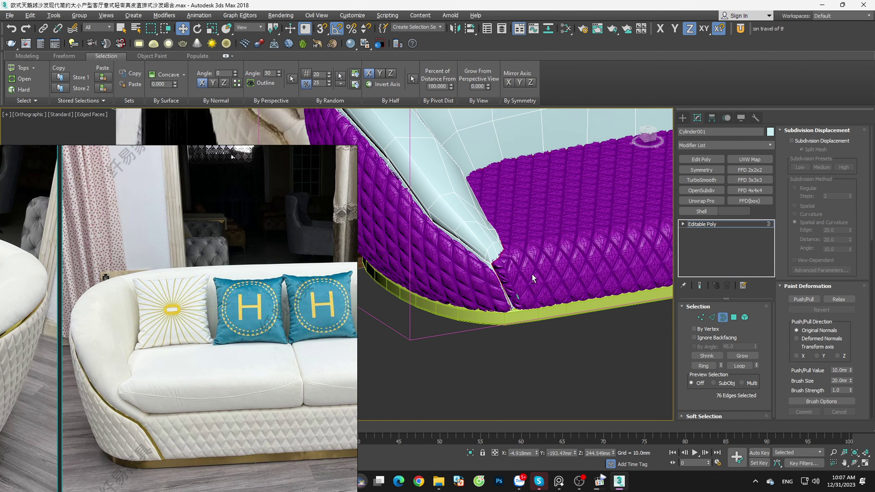
key("alt+q")
middle_click_drag(497, 293, 683, 254)
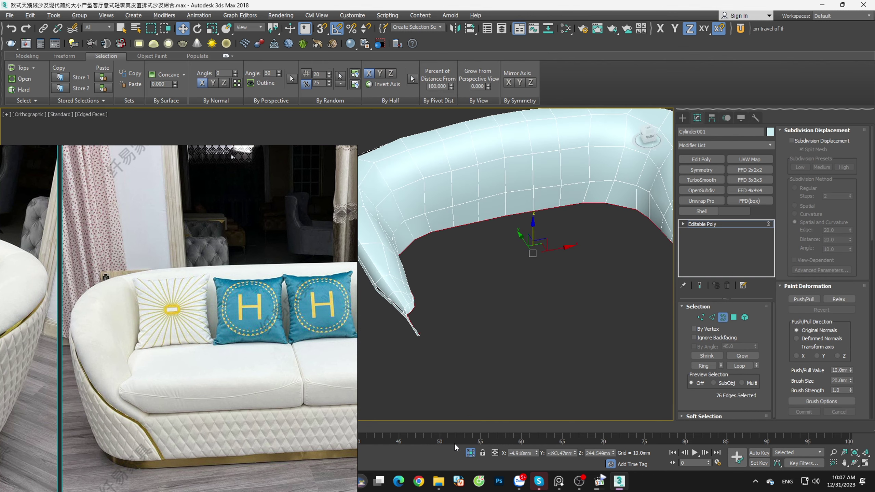
left_click(470, 452)
Step: Select seat cushion Plane5787, isolate it, and enter Border sub-object mode
left_click(723, 317)
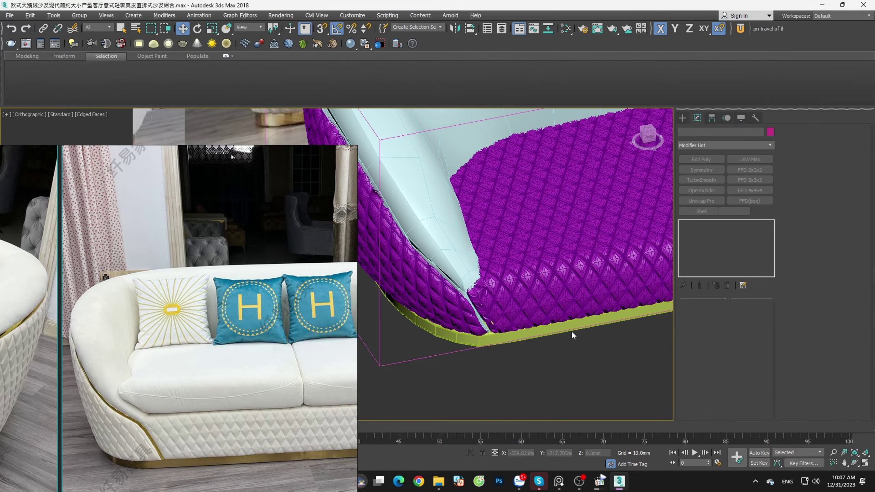
left_click(571, 331)
key("alt+q")
left_click(743, 318)
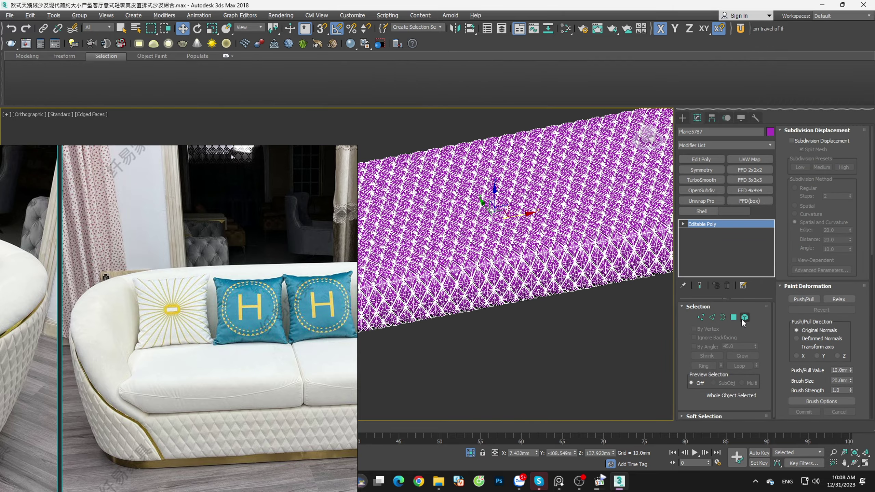
left_click(721, 319, "ctrl")
middle_click_drag(309, 305, 307, 331, "alt")
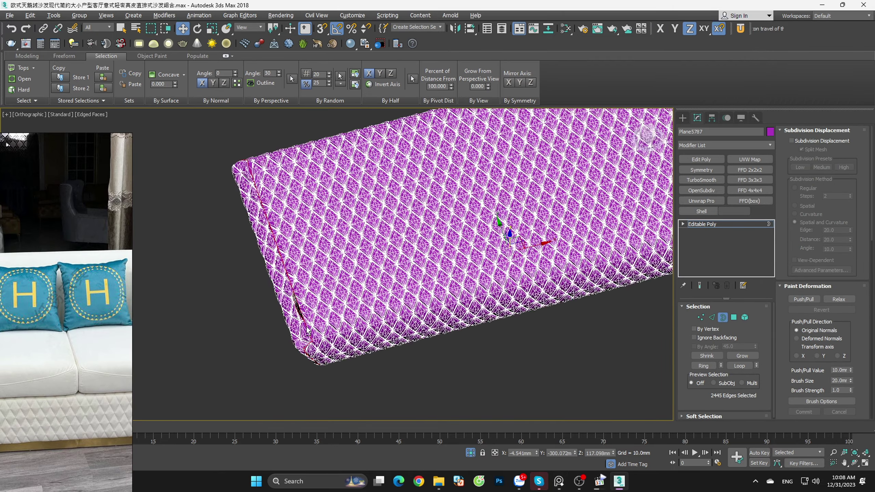
scroll(241, 185, "up", 5)
scroll(329, 222, "down", 8)
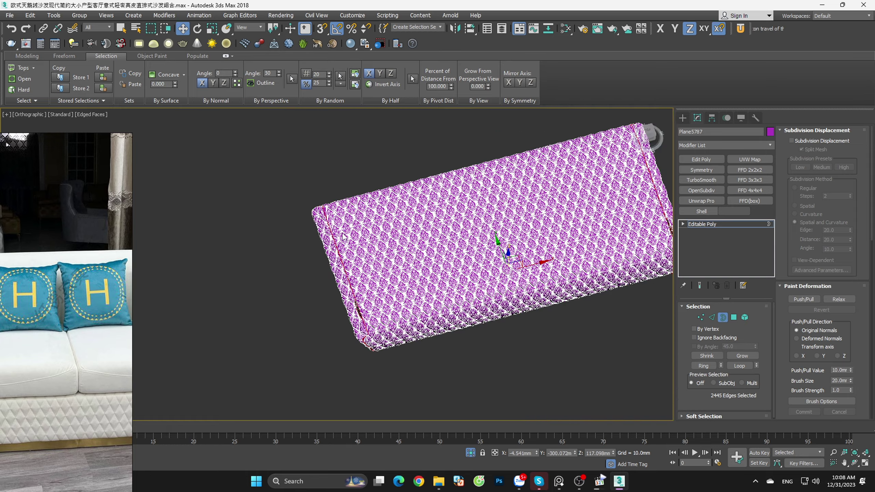
Step: End isolation and zoom to see the cushion among the surrounding sofa parts
left_click(470, 453)
scroll(455, 329, "up", 2)
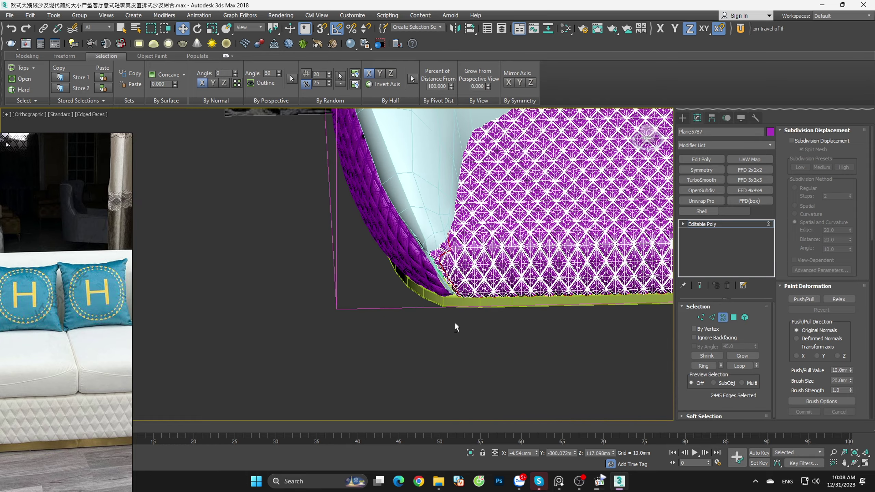
scroll(460, 261, "up", 2)
scroll(448, 261, "up", 3)
scroll(437, 261, "down", 3)
scroll(450, 259, "up", 3)
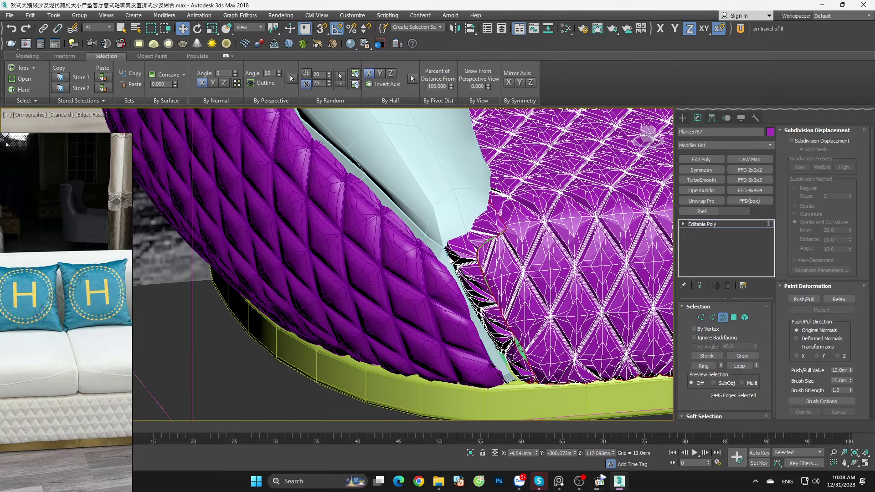
scroll(489, 284, "down", 2)
scroll(516, 303, "down", 2)
scroll(525, 291, "down", 1)
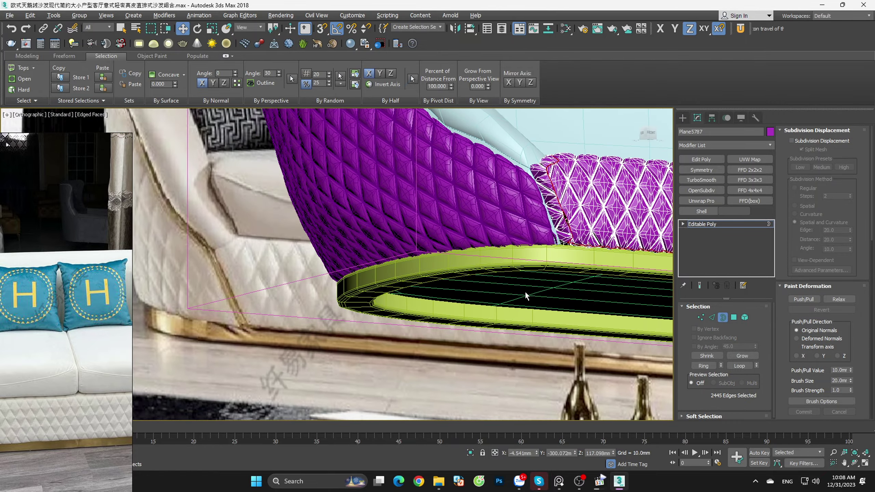
Step: Re-isolate the cushion and orbit to an angled overall view of its top
key("alt+q")
middle_click_drag(525, 292, 563, 339, "alt")
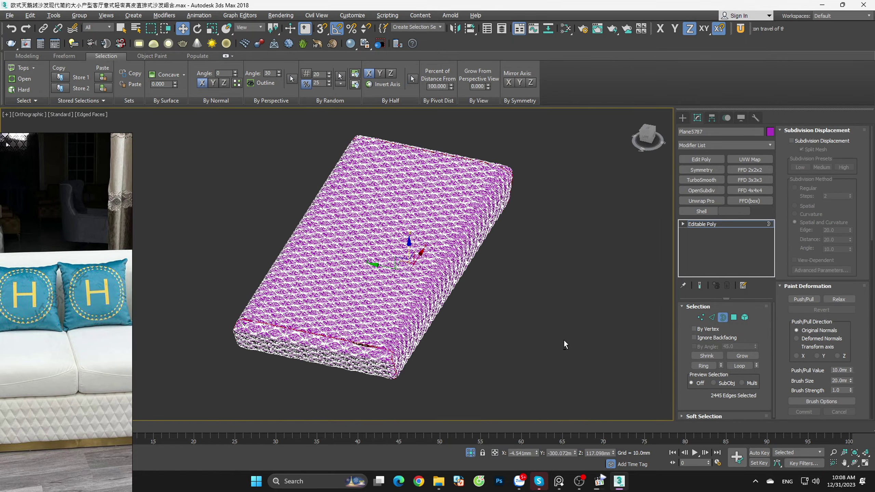
scroll(563, 339, "up", 3)
scroll(482, 293, "down", 2)
scroll(482, 293, "down", 3)
mouse_move(462, 283)
middle_mouse_down("alt")
mouse_move(481, 293)
mouse_move(417, 370)
mouse_move(350, 368)
middle_mouse_up("alt")
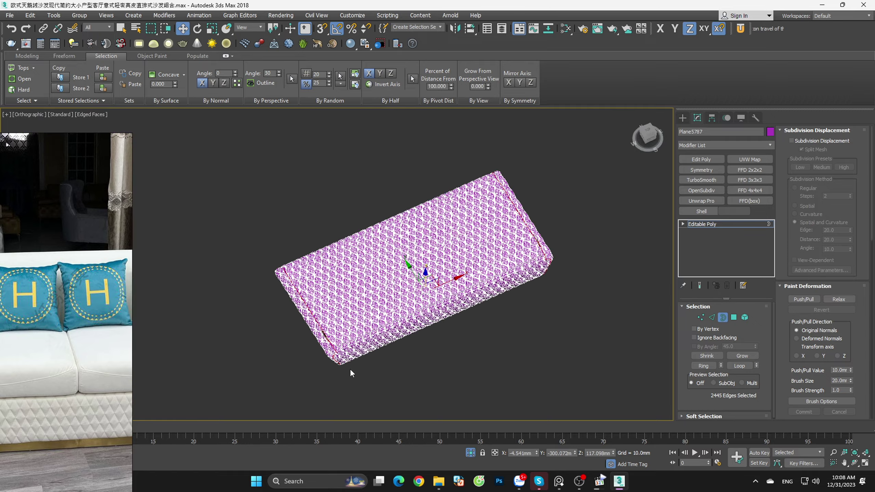
scroll(330, 360, "up", 5)
scroll(329, 360, "up", 2)
scroll(377, 311, "up", 2)
scroll(405, 275, "up", 2)
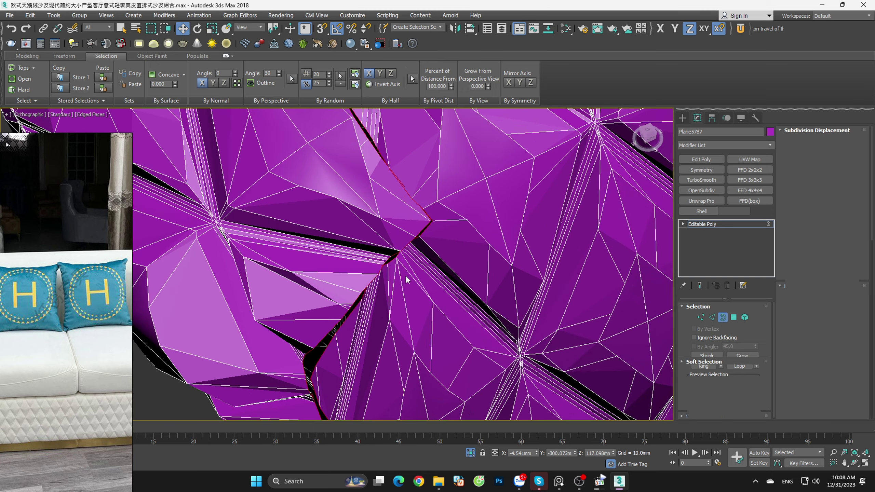
Step: Select vertices along the cushion's seam gap and orbit around them to inspect
left_click_drag(413, 251, 389, 258)
middle_click_drag(390, 258, 406, 208, "alt")
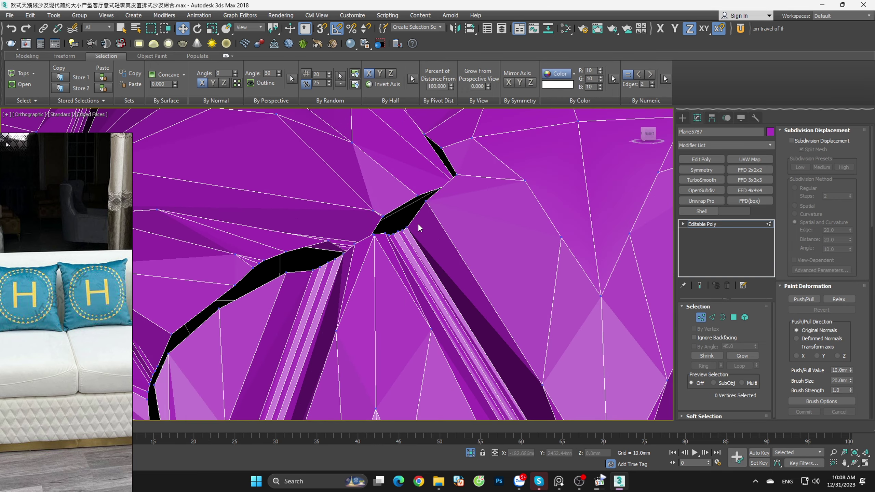
left_click_drag(424, 247, 424, 248)
mouse_move(425, 248)
middle_mouse_down("alt")
mouse_move(475, 280)
mouse_move(460, 296)
mouse_move(433, 302)
mouse_move(414, 275)
mouse_move(441, 256)
mouse_move(409, 295)
mouse_move(401, 322)
mouse_move(421, 281)
mouse_move(489, 259)
mouse_move(484, 238)
middle_mouse_up("alt")
scroll(463, 268, "down", 5)
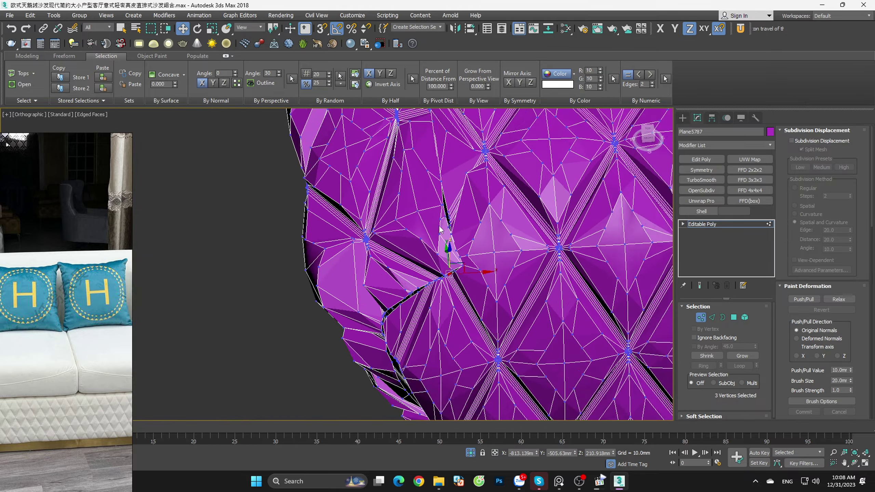
scroll(483, 232, "up", 5)
left_click(483, 234)
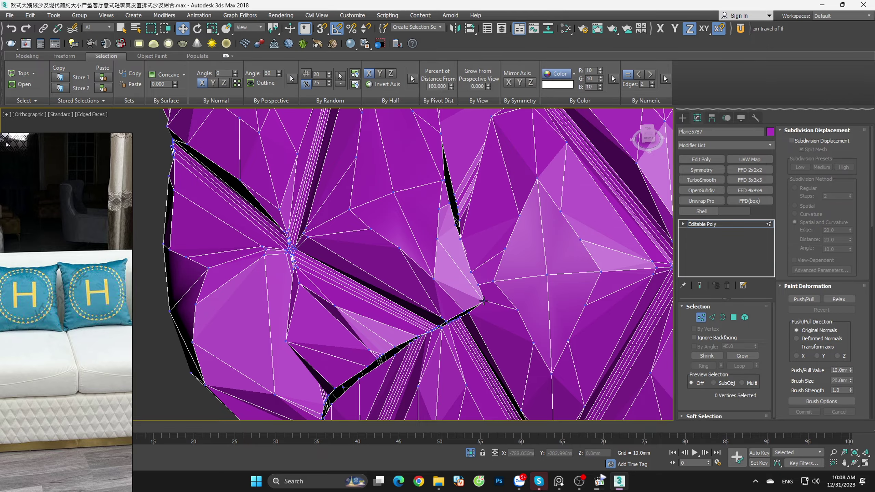
left_click(483, 301)
mouse_move(483, 300)
middle_mouse_down("alt")
mouse_move(447, 272)
mouse_move(489, 250)
mouse_move(510, 264)
mouse_move(484, 320)
mouse_move(505, 286)
mouse_move(666, 321)
middle_mouse_up("alt")
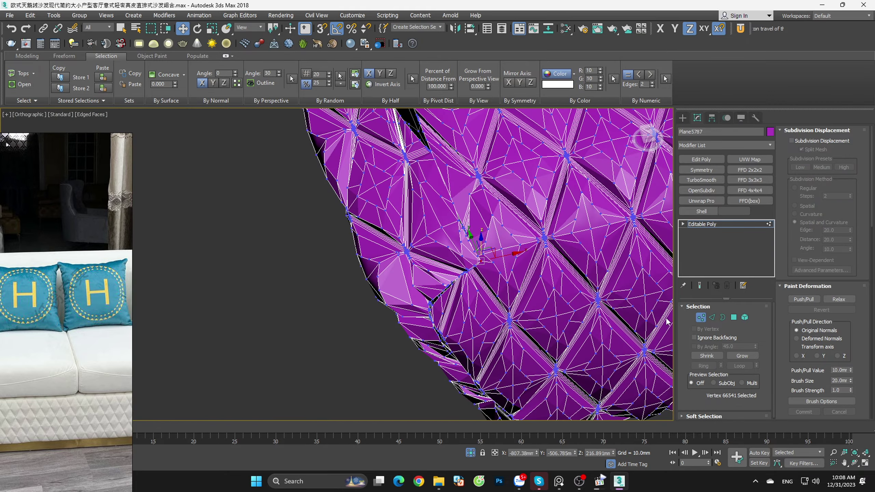
Step: Return to object level and end isolation so the whole sofa shows, keeping edged faces on
left_click(700, 318)
left_click(471, 452)
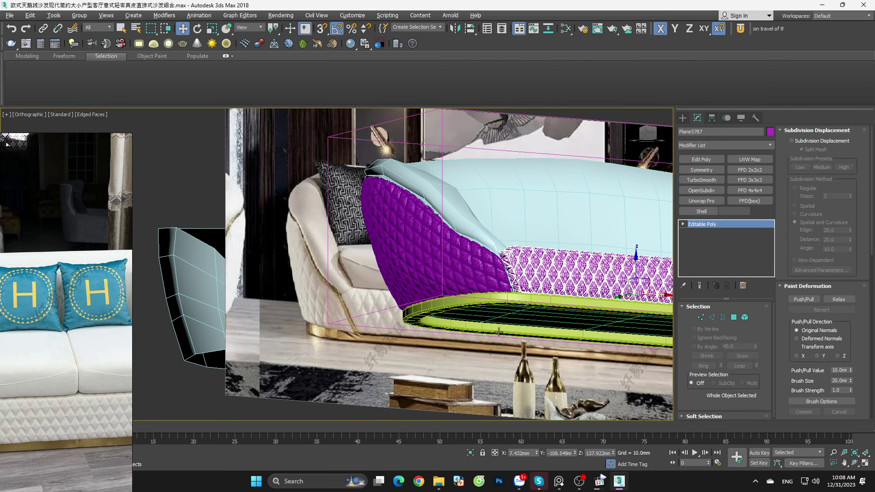
mouse_move(468, 340)
middle_mouse_down("alt")
mouse_move(468, 322)
mouse_move(437, 287)
middle_mouse_up("alt")
key("F4")
scroll(467, 322, "up", 3)
scroll(459, 313, "down", 3)
scroll(437, 286, "up", 5)
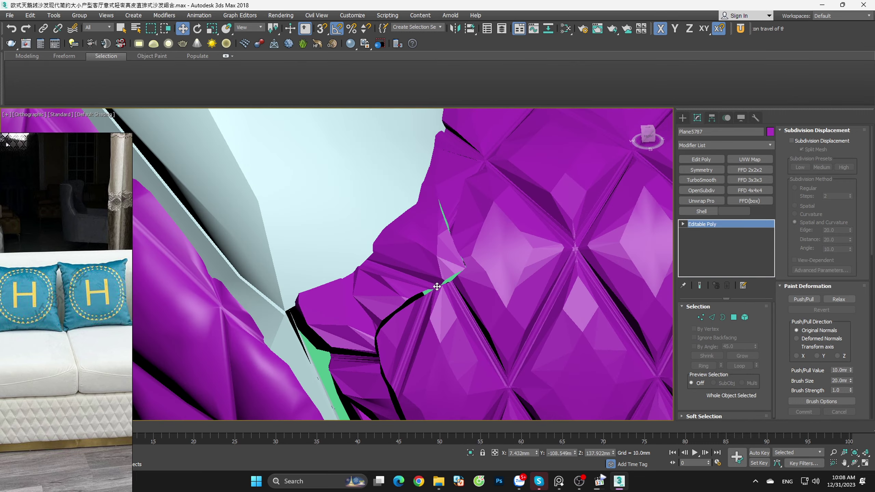
scroll(437, 287, "down", 3)
key("F4")
Step: Switch to Vertex mode, clear the vertex selection, and zoom in on the open seam
key("1")
scroll(462, 291, "down", 3)
scroll(464, 293, "up", 2)
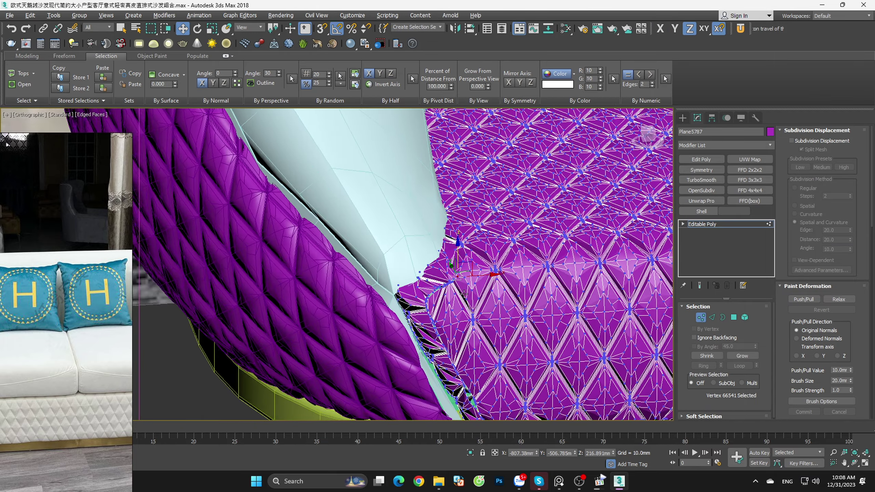
left_click(464, 293)
scroll(464, 293, "up", 3)
scroll(465, 287, "up", 3)
scroll(465, 284, "up", 2)
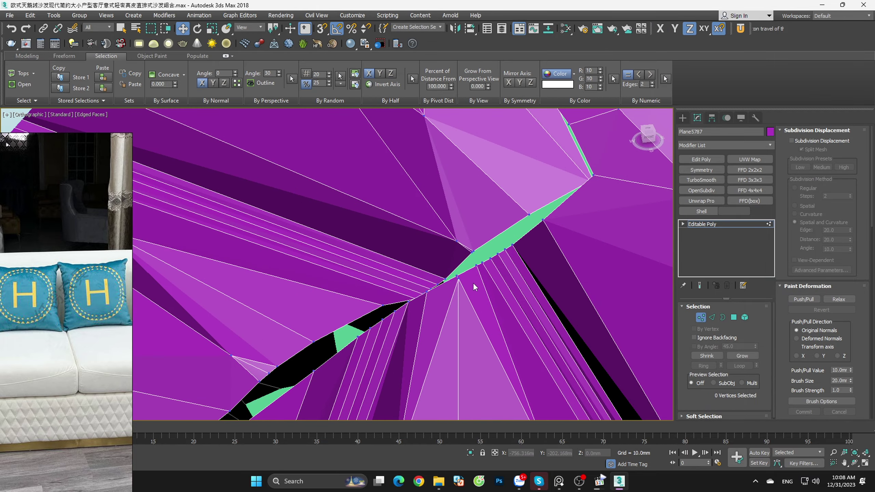
scroll(473, 284, "down", 2)
scroll(473, 284, "down", 2)
scroll(473, 285, "down", 1)
scroll(484, 293, "up", 2)
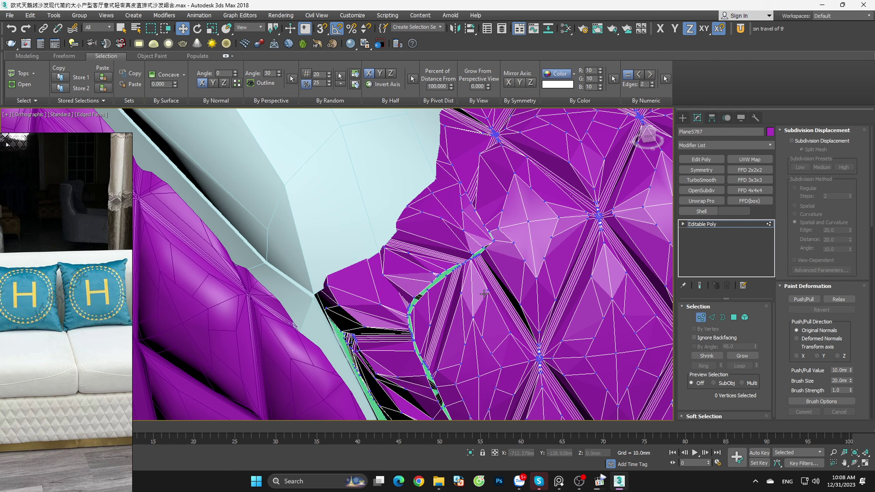
scroll(482, 245, "up", 2)
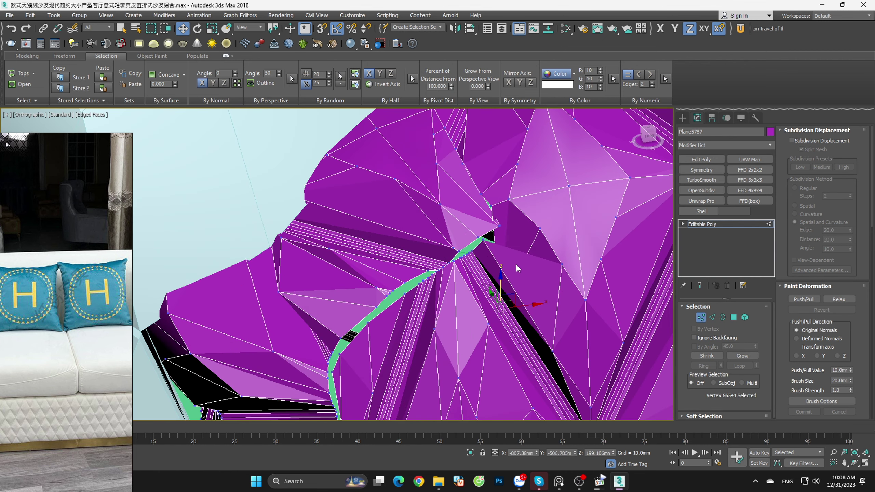
scroll(464, 252, "down", 2)
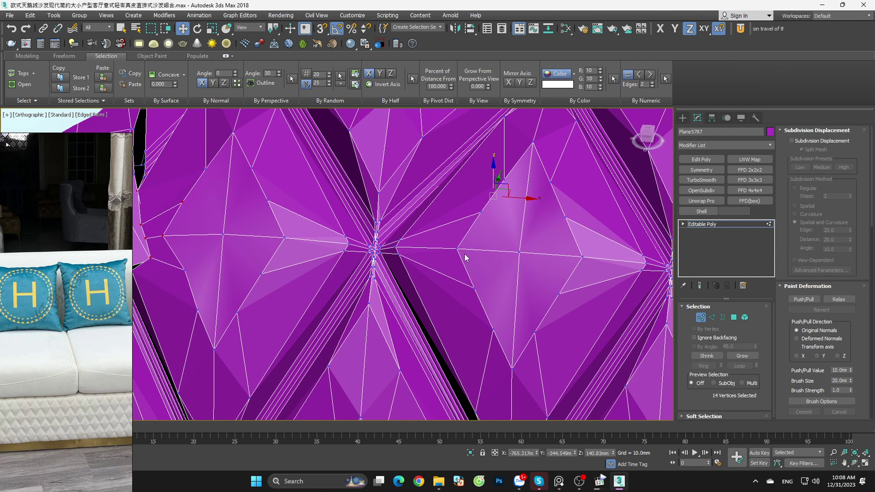
scroll(535, 247, "down", 2)
scroll(534, 247, "down", 1)
Step: Exit vertex editing on the cushion and view the seat edge from a low side angle
left_click(700, 316)
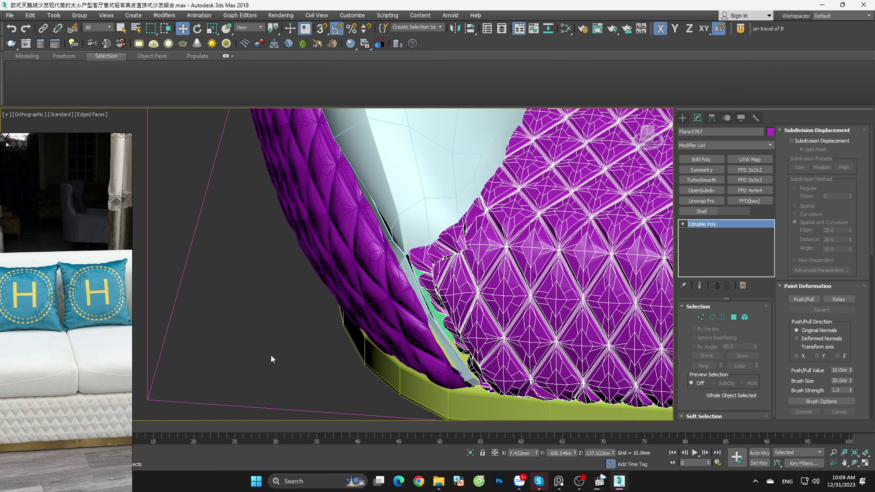
left_click(271, 354)
scroll(294, 320, "down", 2)
scroll(294, 320, "down", 3)
scroll(372, 357, "down", 2)
scroll(517, 341, "up", 1)
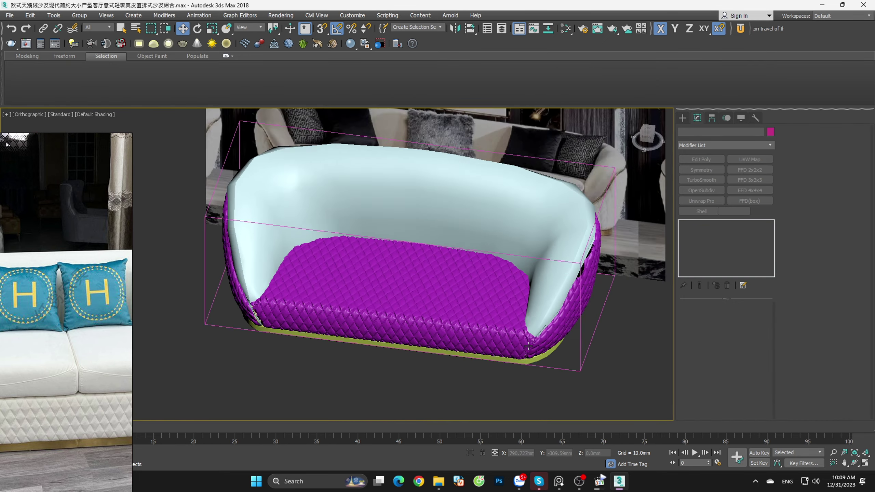
scroll(534, 345, "up", 6)
scroll(550, 330, "down", 3)
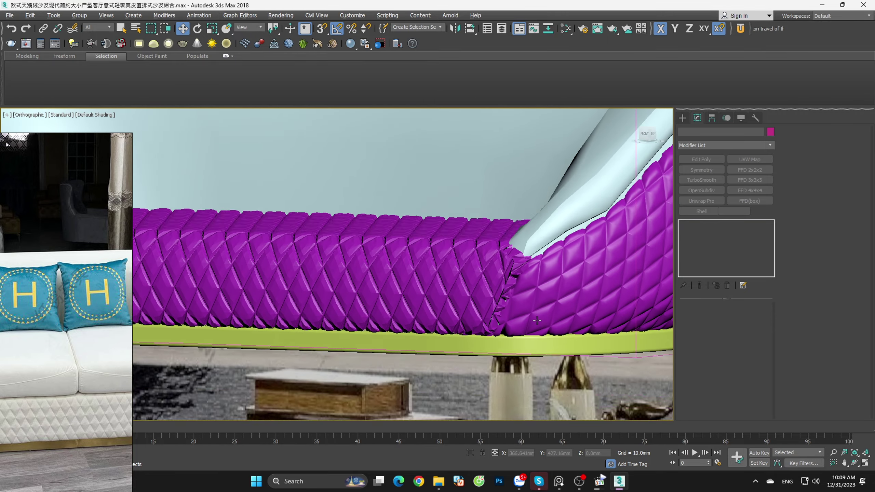
middle_click_drag(550, 330, 526, 268, "alt")
scroll(526, 268, "up", 3)
Step: Select the quilted seat cushion Plane5787 and inspect its mesh with edged faces
left_click(485, 274)
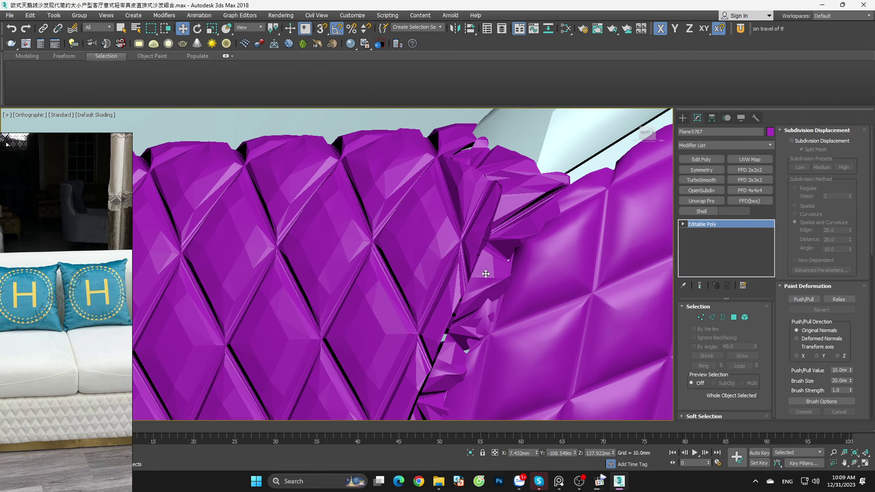
key("F4")
scroll(486, 274, "down", 3)
scroll(485, 274, "down", 3)
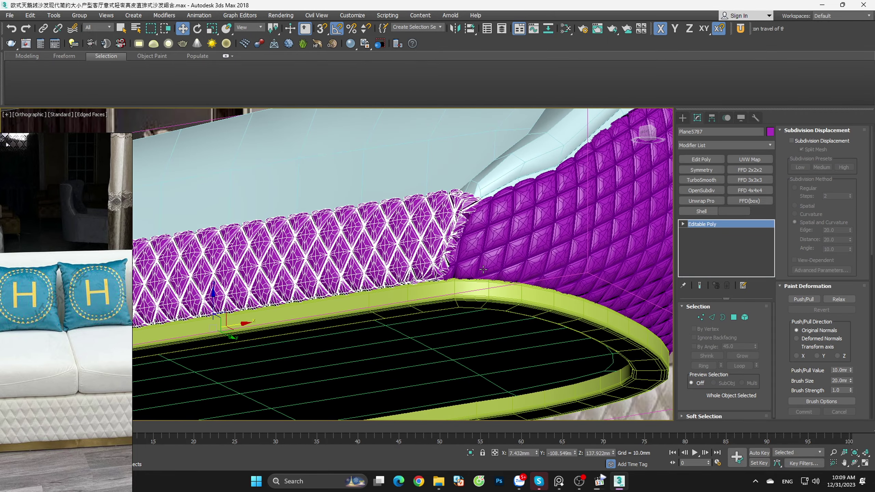
scroll(493, 241, "up", 5)
scroll(495, 233, "up", 2)
key("F4")
scroll(495, 233, "down", 5)
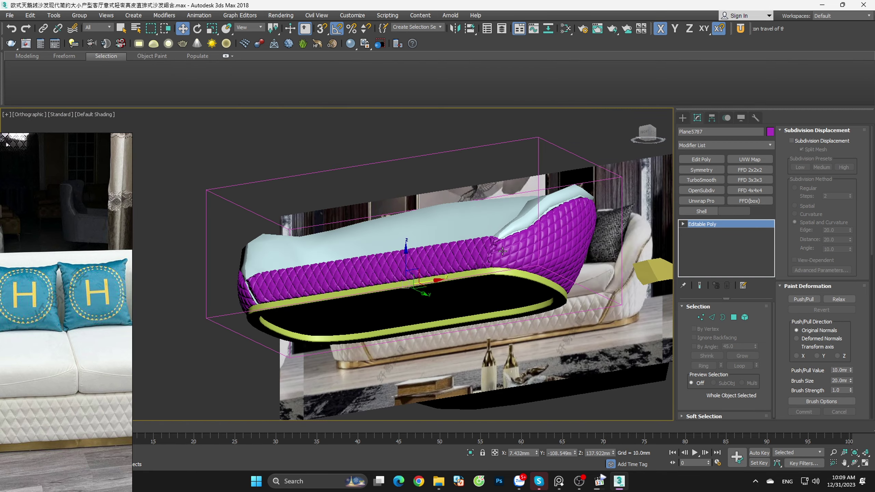
middle_click_drag(495, 233, 537, 344, "alt")
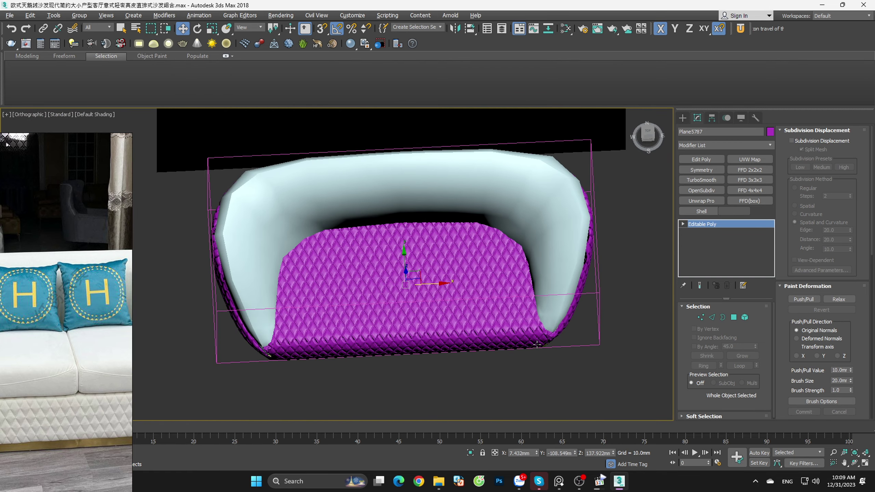
Step: Move the seat cushion about 22 mm along Y in the Top view
left_click(647, 133)
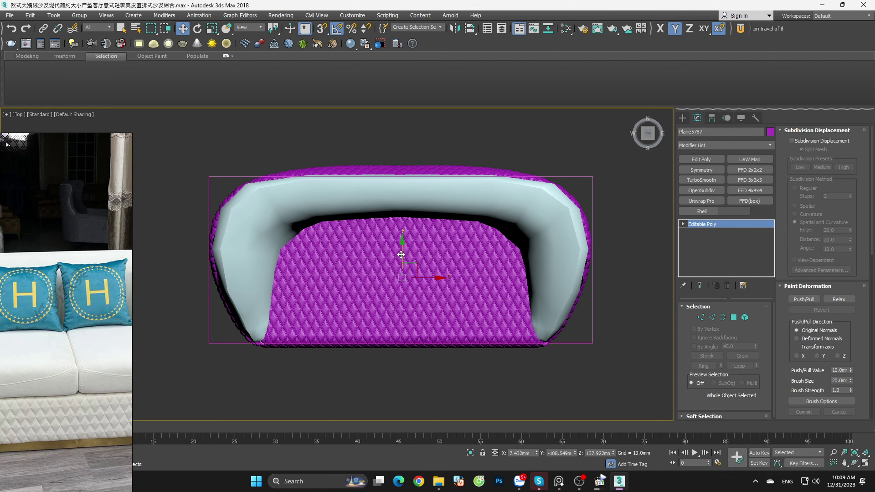
left_click_drag(401, 254, 401, 252)
mouse_move(451, 290)
middle_mouse_down("alt")
mouse_move(474, 248)
mouse_move(471, 234)
mouse_move(577, 304)
middle_mouse_up("alt")
scroll(577, 296, "up", 5)
Step: Apply TurboSmooth to the light-blue sofa shell Cylinder001
left_click(496, 169, "ctrl")
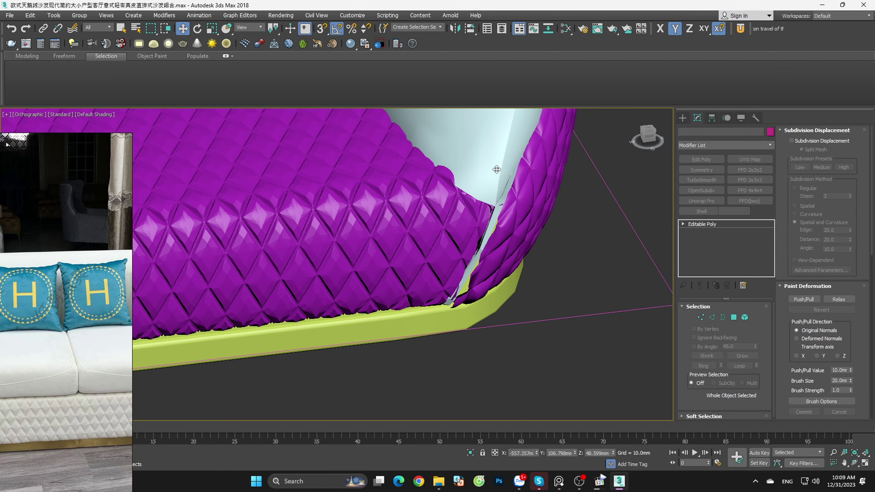
left_click(694, 184)
key("F4")
scroll(459, 237, "up", 2)
scroll(459, 237, "up", 2)
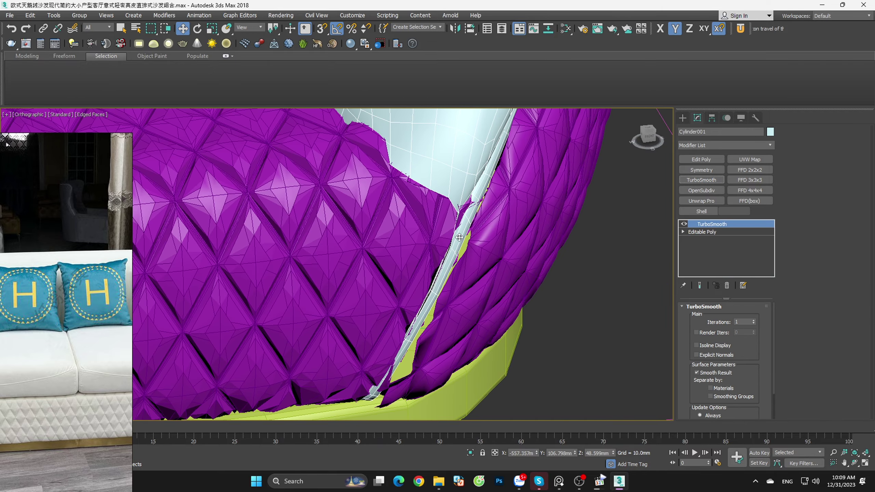
Step: Select the purple seat cushion and orbit around its quilted surface
left_click(420, 239)
scroll(566, 279, "down", 5)
middle_click_drag(566, 279, 567, 289, "alt")
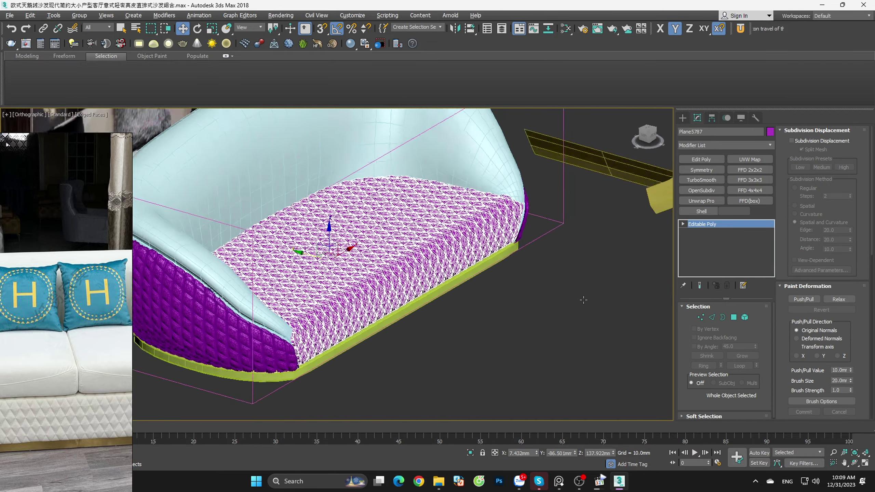
scroll(367, 250, "up", 3)
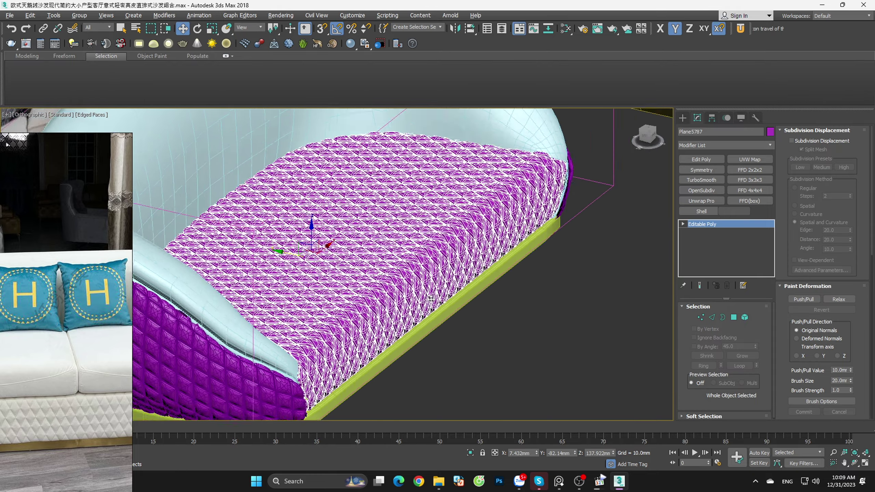
scroll(379, 258, "up", 3)
mouse_move(482, 269)
middle_mouse_down("alt")
mouse_move(631, 285)
mouse_move(601, 298)
mouse_move(598, 283)
middle_mouse_up("alt")
scroll(592, 297, "up", 3)
key("F4")
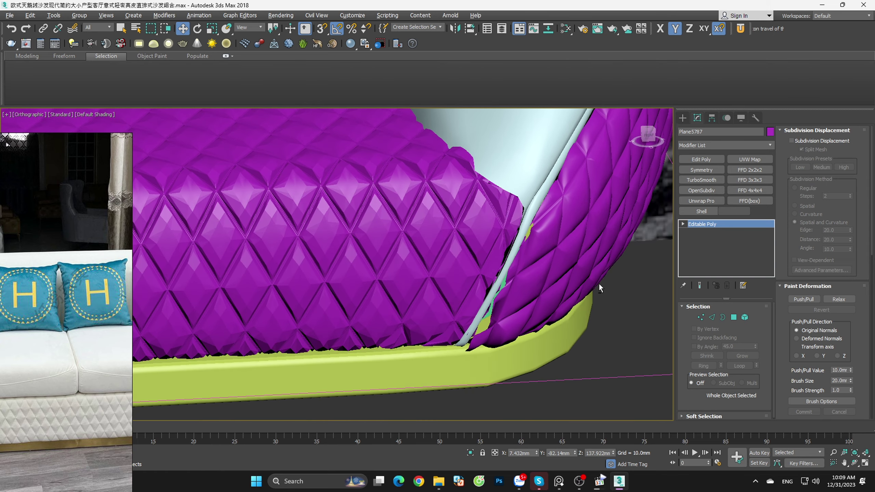
key("F4")
Step: Inspect the quilted armrest panel from a top view zoomed to fit
left_click(568, 273)
key("t")
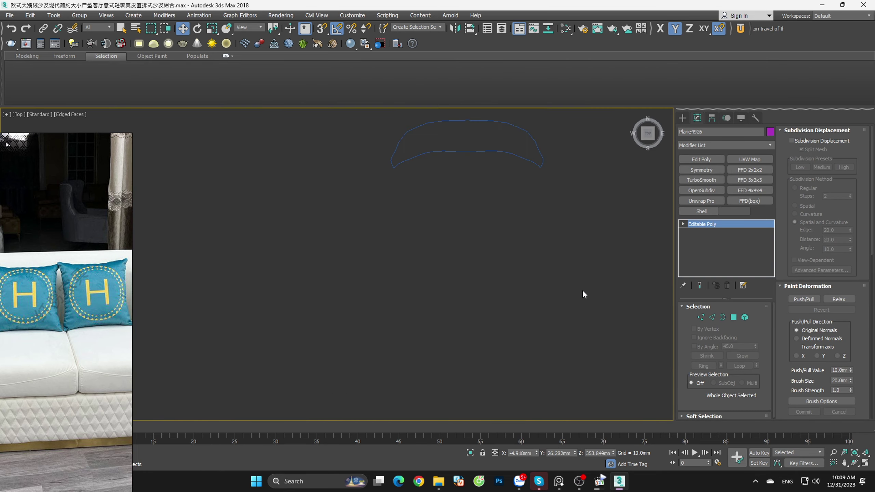
key("z")
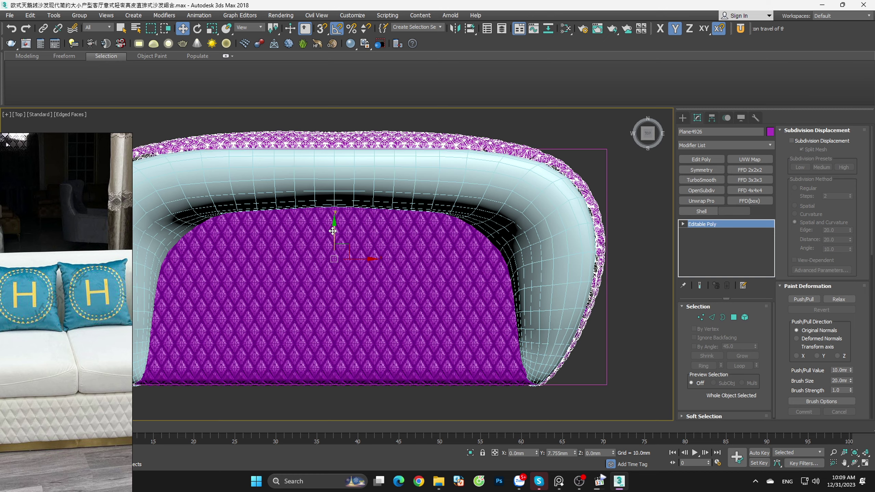
key("F4")
middle_click_drag(479, 302, 584, 321, "alt")
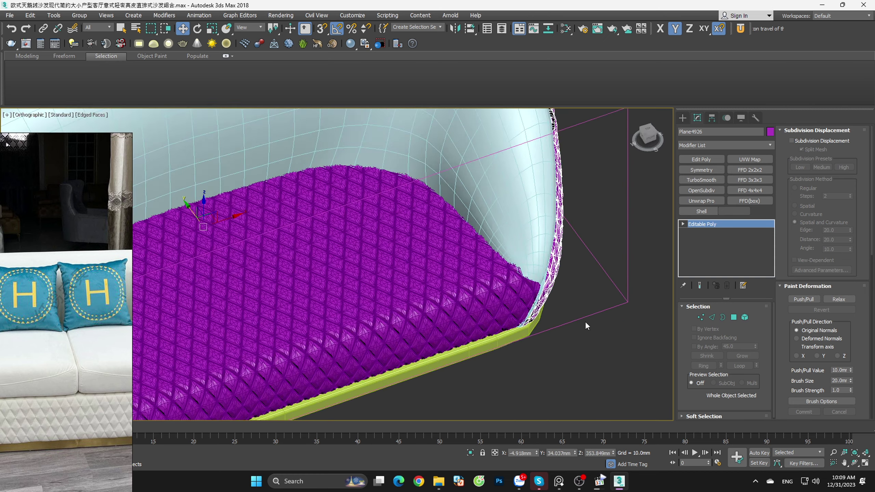
scroll(585, 322, "up", 5)
left_click(544, 285)
scroll(546, 289, "down", 5)
scroll(546, 297, "up", 2)
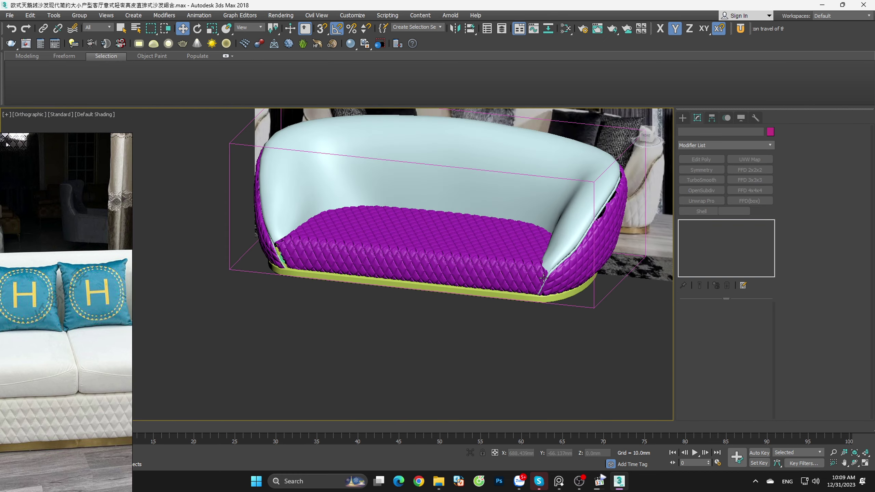
scroll(552, 290, "up", 5)
scroll(553, 282, "up", 3)
Step: Select the quilted armrest panel with its mesh edges shown
left_click(530, 292)
key("F4")
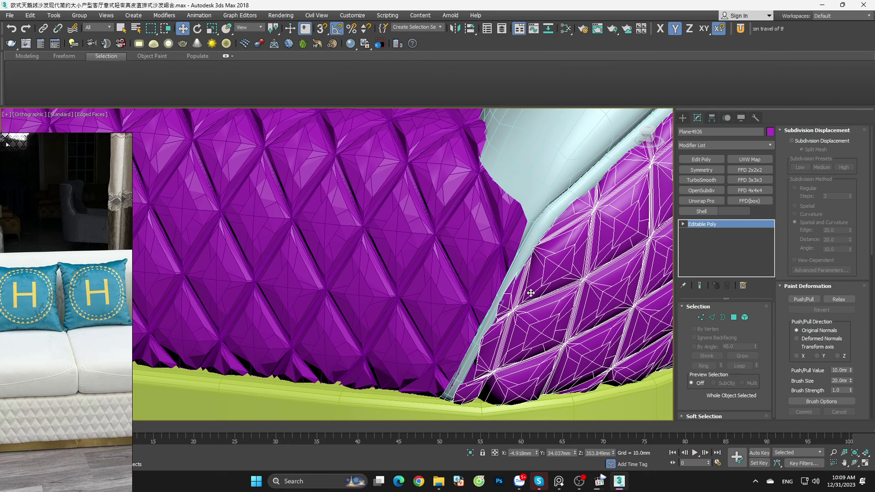
scroll(530, 292, "down", 3)
scroll(426, 328, "down", 3)
scroll(270, 283, "up", 4)
scroll(269, 283, "up", 3)
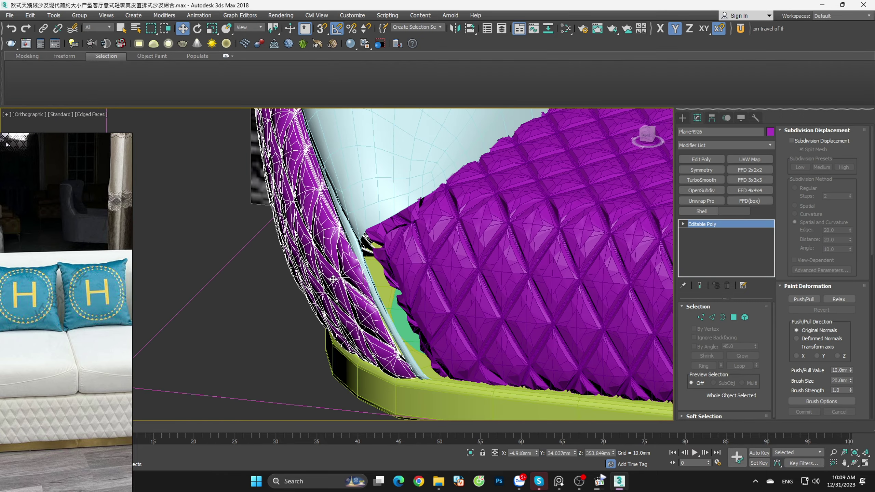
scroll(344, 272, "up", 3)
Step: Shift the seat cushion sideways along X in the front view
left_click(430, 257)
scroll(431, 257, "down", 3)
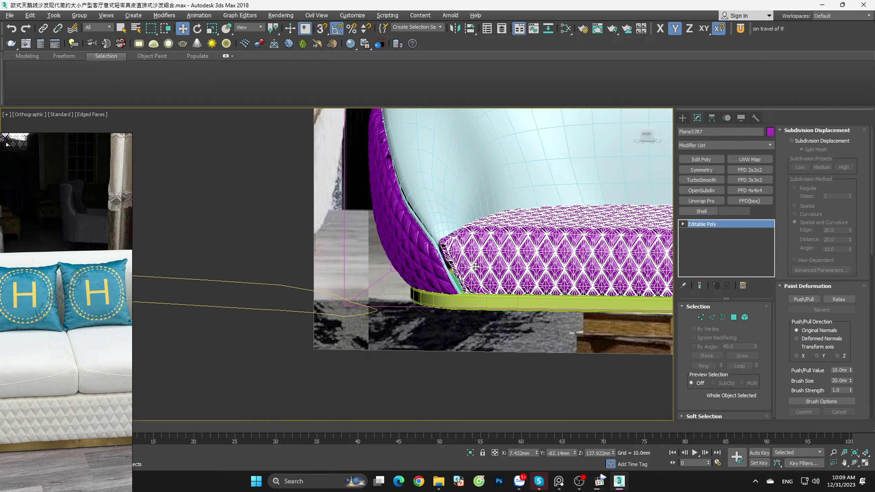
scroll(448, 265, "down", 2)
scroll(461, 272, "up", 2)
scroll(469, 275, "up", 1)
scroll(469, 276, "down", 3)
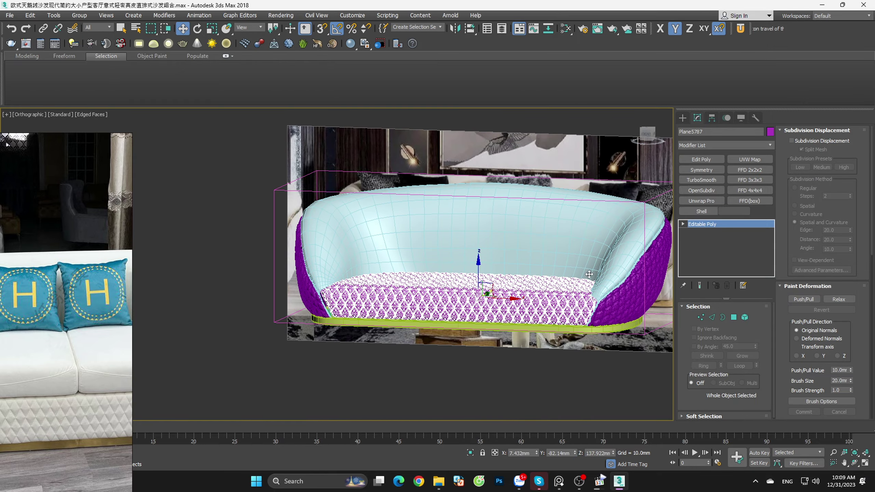
left_click(653, 146)
scroll(496, 306, "up", 4)
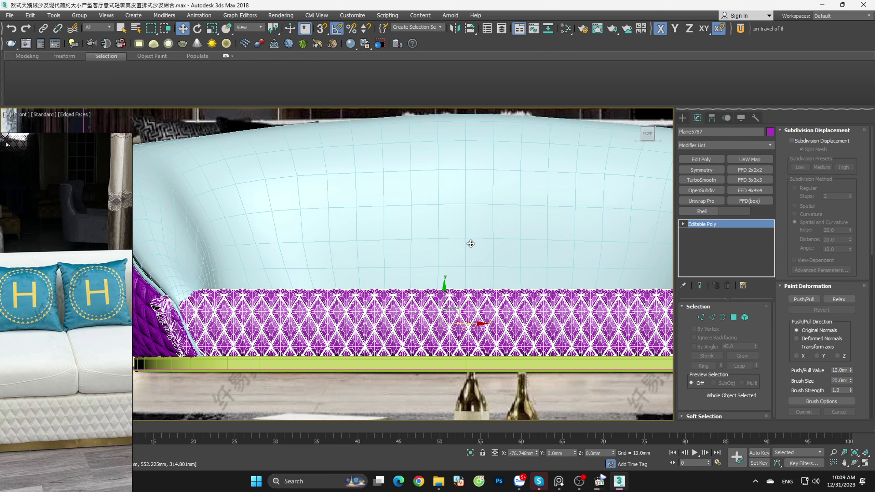
mouse_move(496, 322)
left_mouse_down()
mouse_move(467, 237)
mouse_move(466, 136)
left_mouse_up()
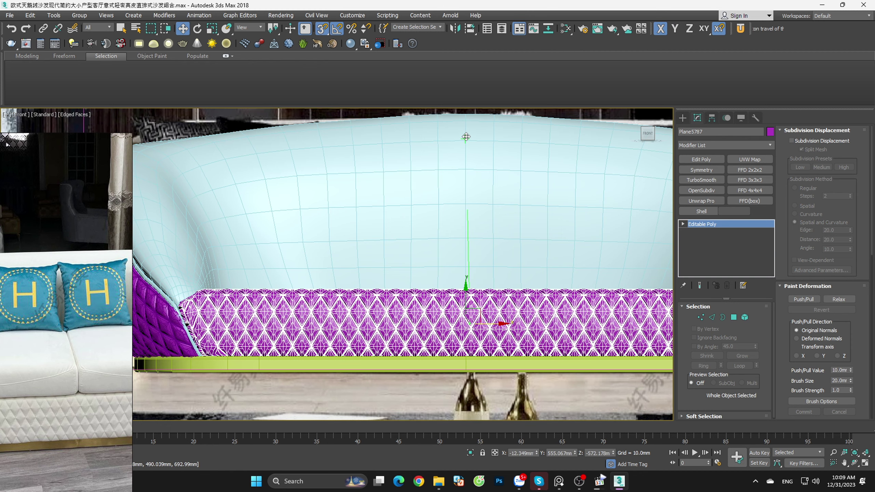
scroll(495, 194, "down", 5)
Step: Orbit to an angled top view and isolate the selected sofa pieces
key("ctrl+d")
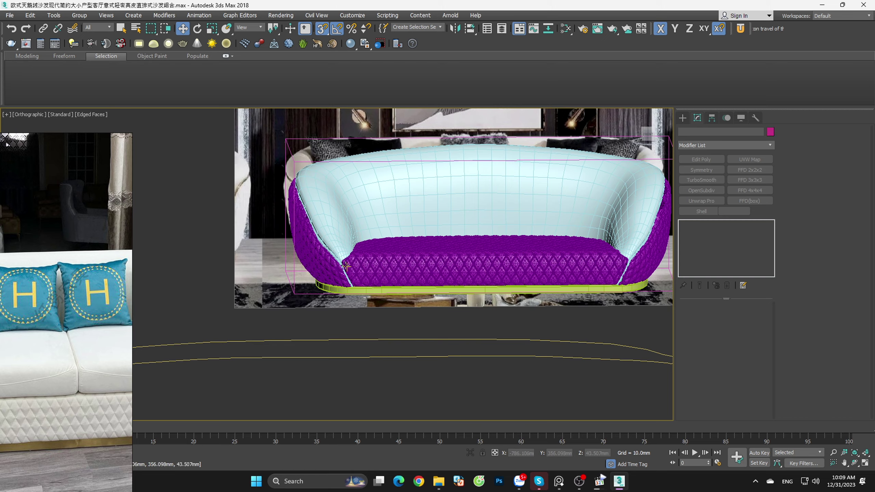
scroll(371, 290, "up", 5)
mouse_move(499, 273)
middle_mouse_down("alt")
mouse_move(371, 290)
mouse_move(340, 269)
middle_mouse_up("alt")
scroll(371, 290, "down", 5)
scroll(339, 268, "up", 3)
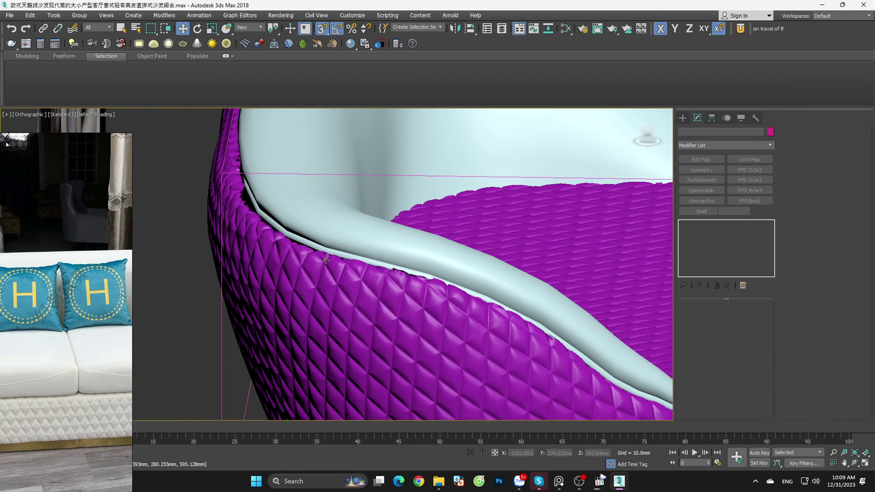
scroll(340, 268, "down", 3)
scroll(340, 268, "down", 2)
mouse_move(340, 269)
middle_mouse_down("alt")
mouse_move(362, 241)
mouse_move(472, 298)
middle_mouse_up("alt")
key("alt+q")
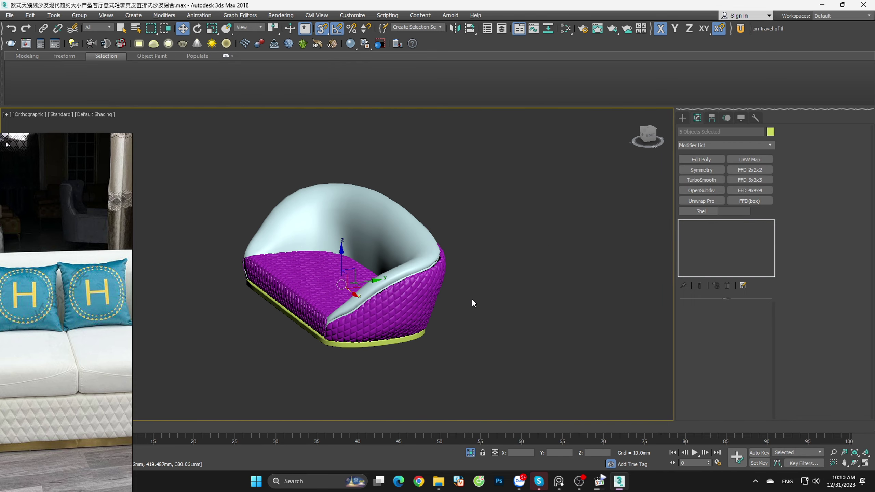
Step: Select the quilted side panel and view its mesh edges from a low side angle
key("ctrl+d")
scroll(443, 263, "up", 3)
scroll(442, 263, "up", 3)
left_click(441, 260)
key("F4")
scroll(434, 248, "up", 2)
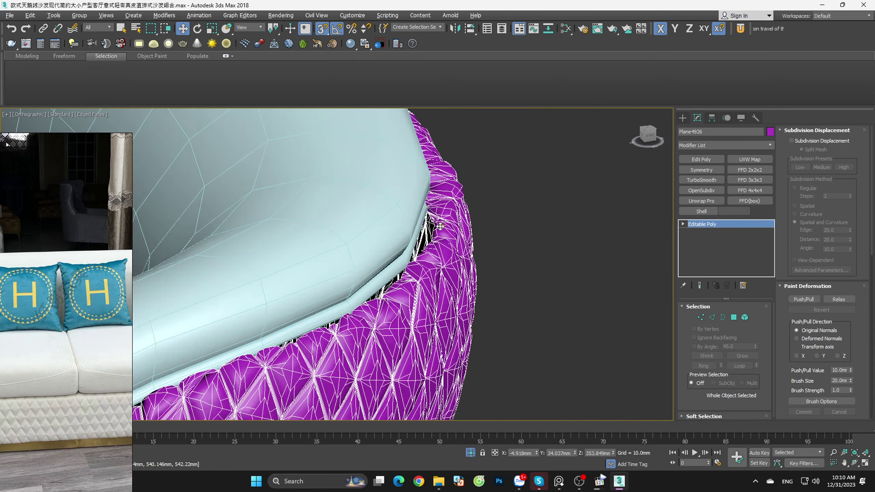
scroll(426, 237, "up", 4)
scroll(426, 237, "down", 4)
scroll(426, 237, "down", 3)
scroll(478, 261, "down", 3)
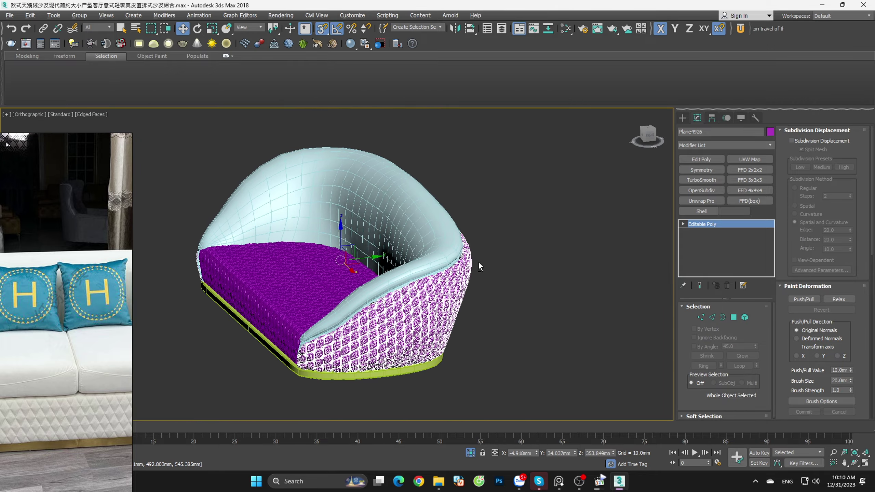
mouse_move(478, 261)
middle_mouse_down("alt")
mouse_move(395, 263)
mouse_move(474, 261)
middle_mouse_up("alt")
Step: Remove TurboSmooth from the light-blue sofa shell
key("ctrl+d")
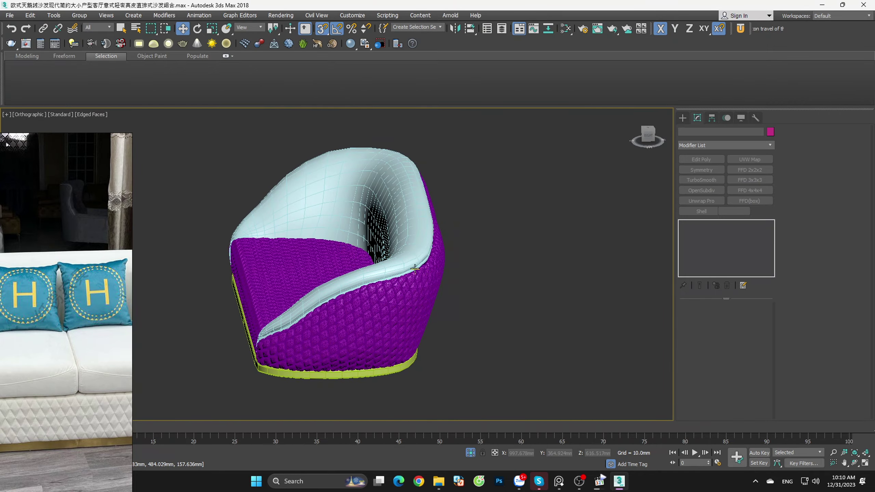
scroll(416, 273, "up", 5)
scroll(416, 273, "up", 2)
left_click(432, 253)
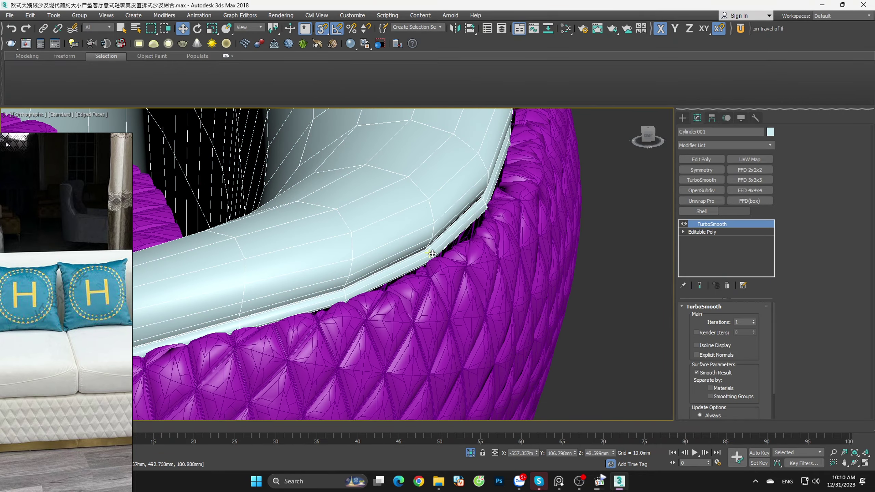
left_click(727, 286)
scroll(520, 206, "up", 3)
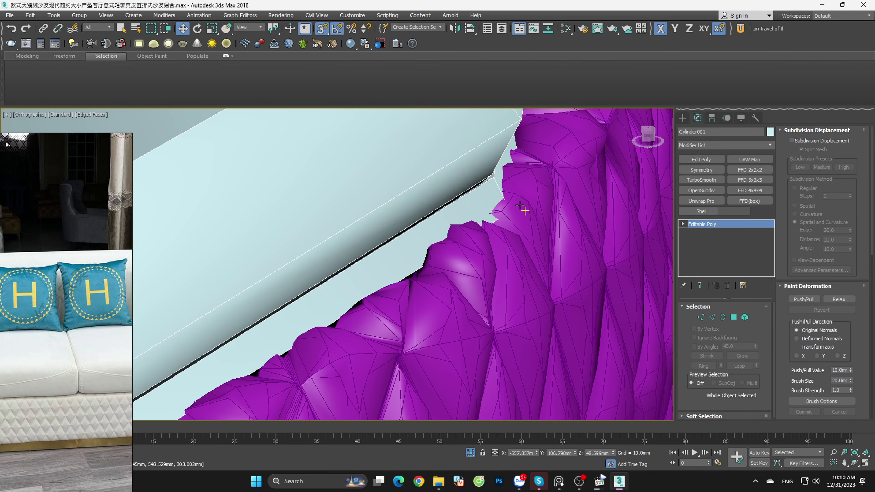
scroll(508, 197, "up", 2)
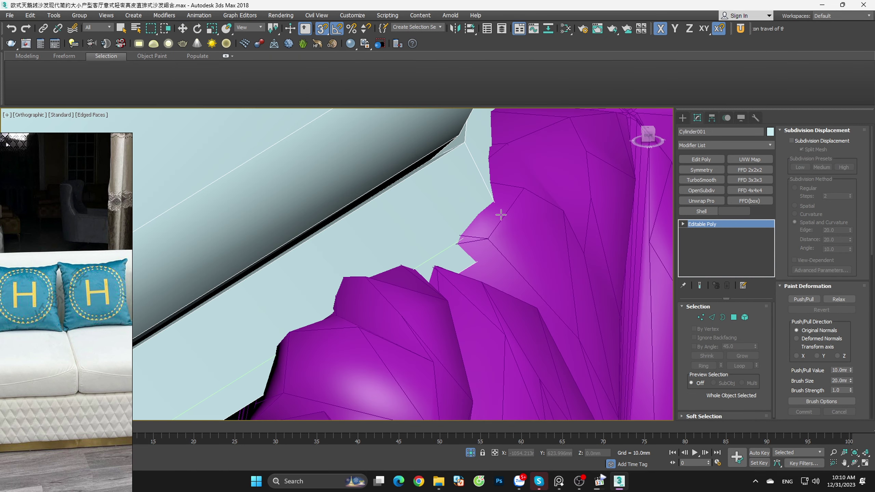
Step: Add OpenSubdiv smoothing at 1 iteration to the light-blue shell
left_click(701, 190)
scroll(554, 241, "down", 2)
scroll(558, 246, "down", 2)
scroll(562, 252, "down", 2)
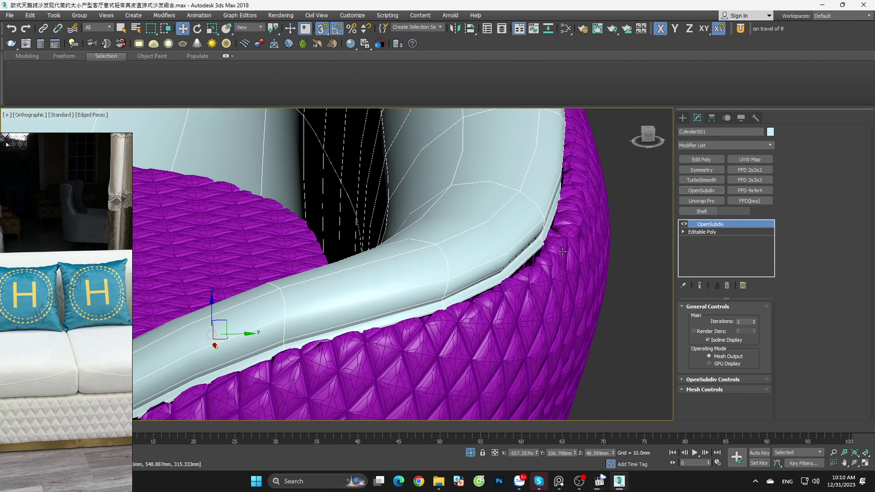
scroll(564, 255, "down", 3)
scroll(568, 257, "down", 3)
key("F4")
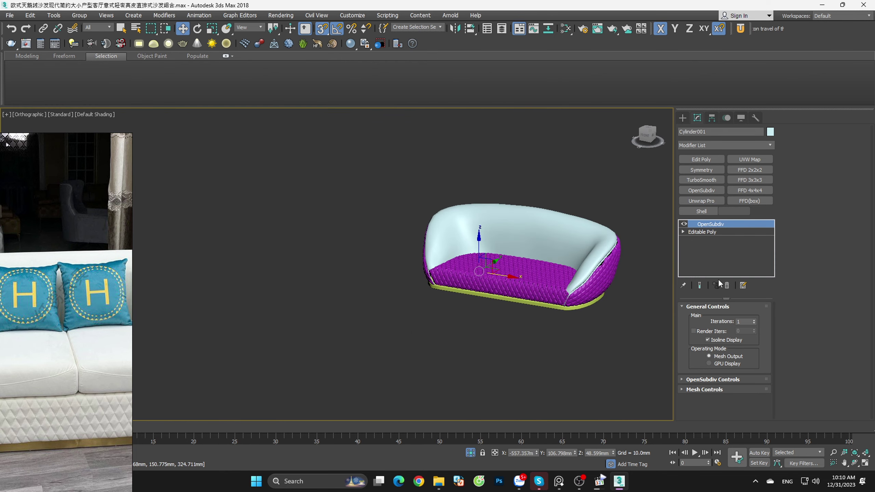
Step: Review all sofa pieces, then pick the base Shape002 with edged faces shown
left_click(640, 269)
left_click_drag(384, 158, 620, 328)
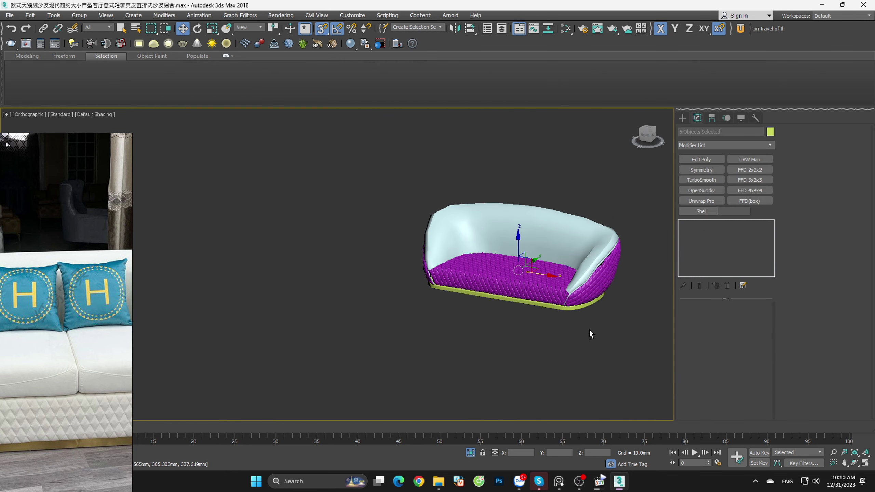
middle_click_drag(590, 331, 693, 336, "alt")
middle_click_drag(607, 316, 548, 355, "alt")
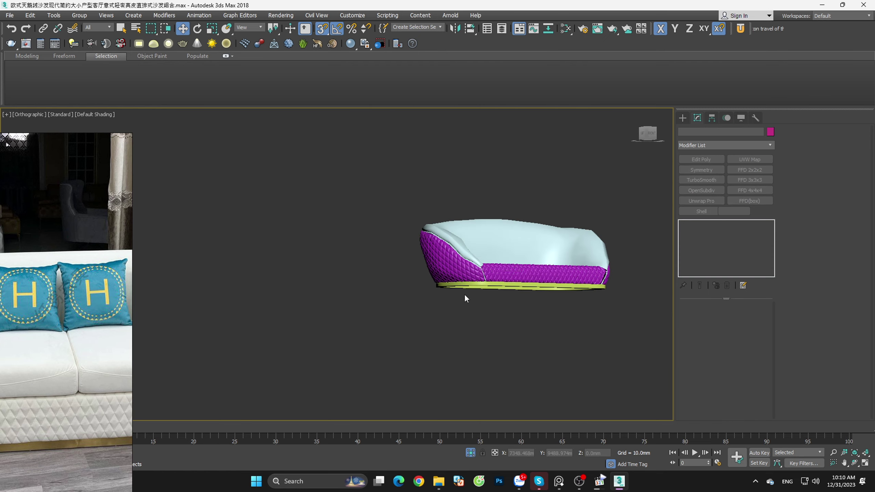
scroll(464, 294, "up", 5)
scroll(482, 277, "up", 3)
left_click(507, 282)
key("F4")
middle_click_drag(507, 282, 515, 241, "alt")
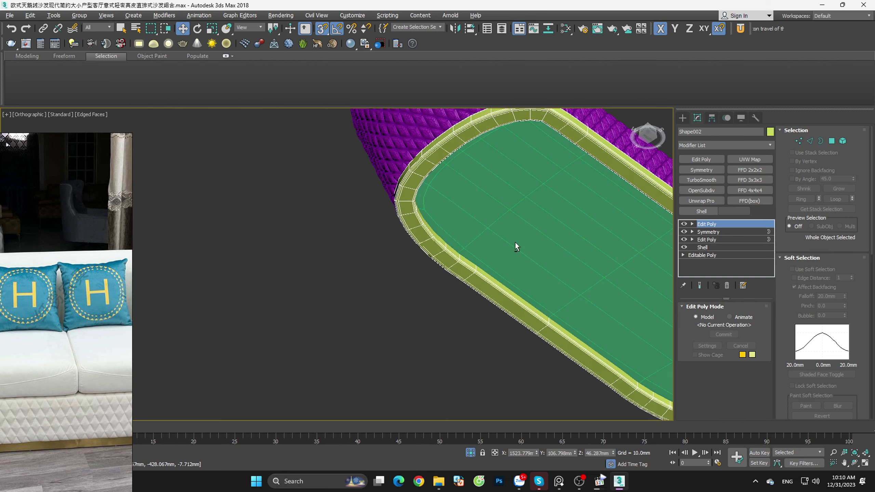
Step: Collapse the base's modifier stack into a single editable poly
right_click(708, 226)
left_click(734, 312)
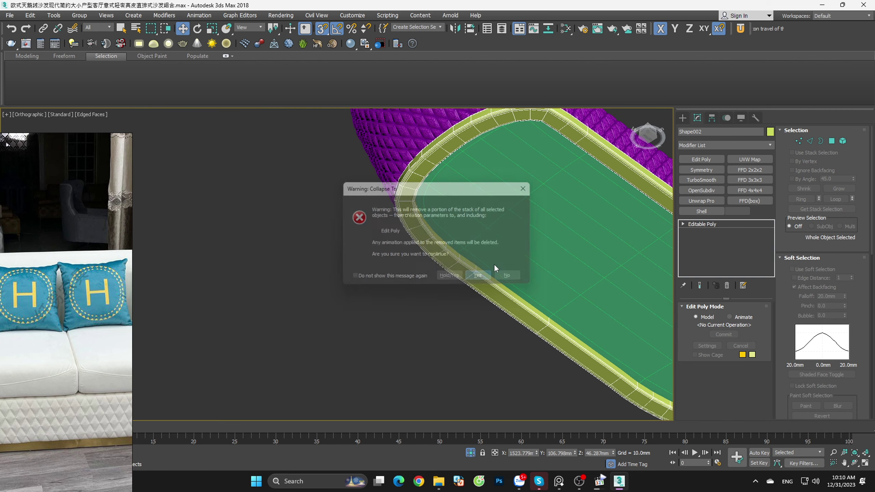
left_click(536, 205)
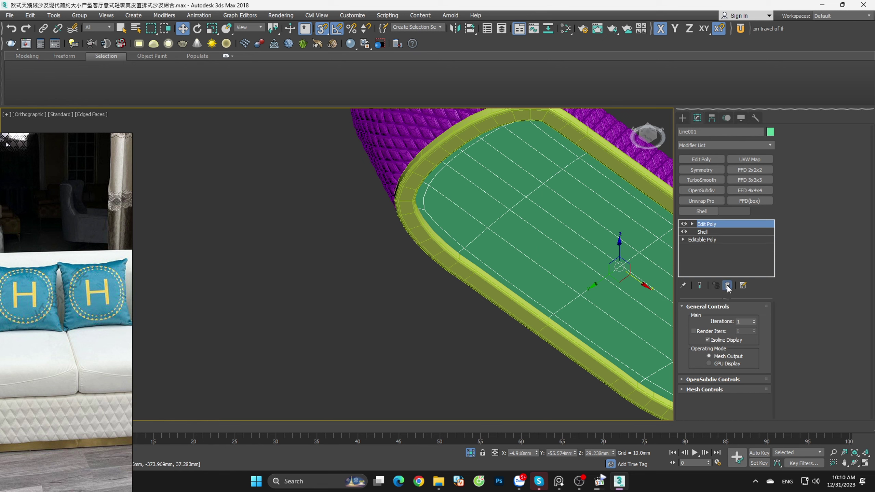
Step: Apply OpenSubdiv to the green seat and yellow frame base pieces and the backrest
left_click(406, 214)
left_click(535, 205, "ctrl")
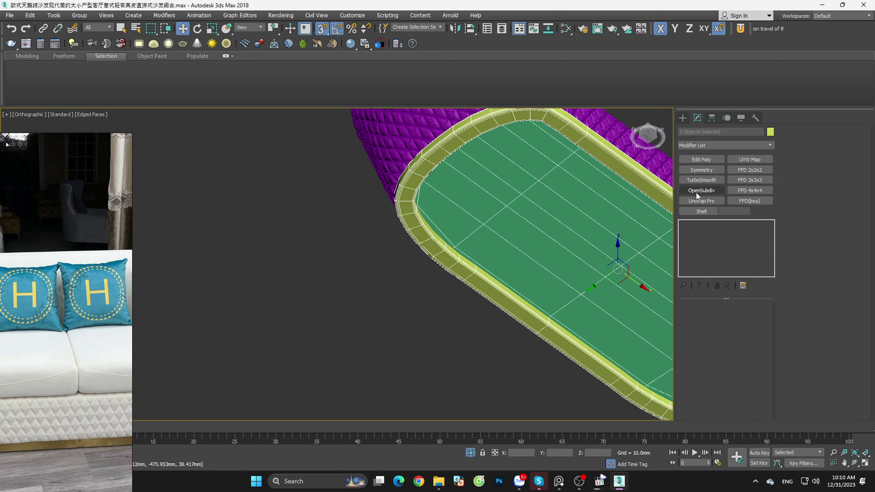
left_click(695, 191)
scroll(454, 301, "down", 5)
middle_click_drag(454, 301, 466, 347, "alt")
scroll(445, 291, "up", 3)
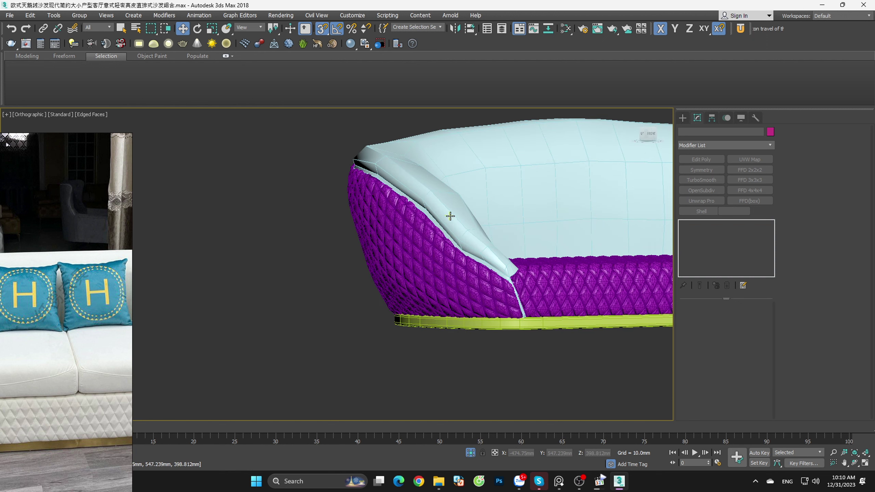
left_click(649, 209)
left_click(699, 191)
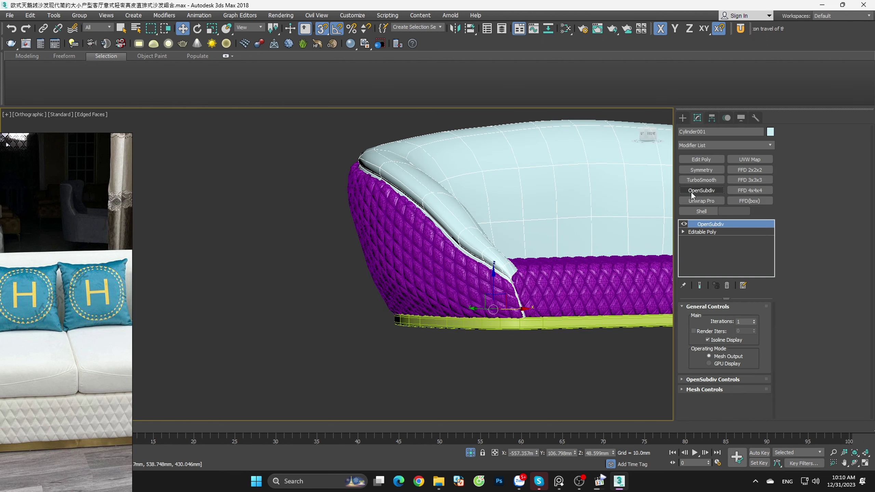
Step: Apply OpenSubdiv to the quilted left side panel Plane4926
left_click(561, 271)
left_click(442, 273)
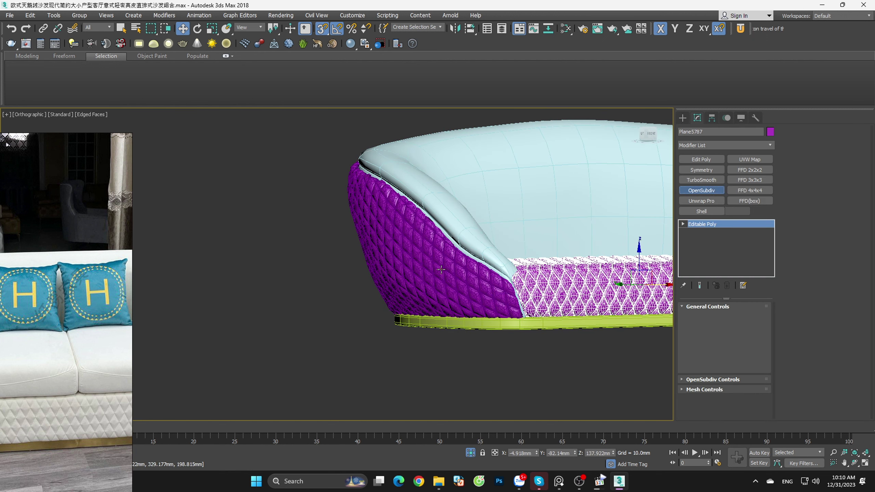
left_click(698, 193)
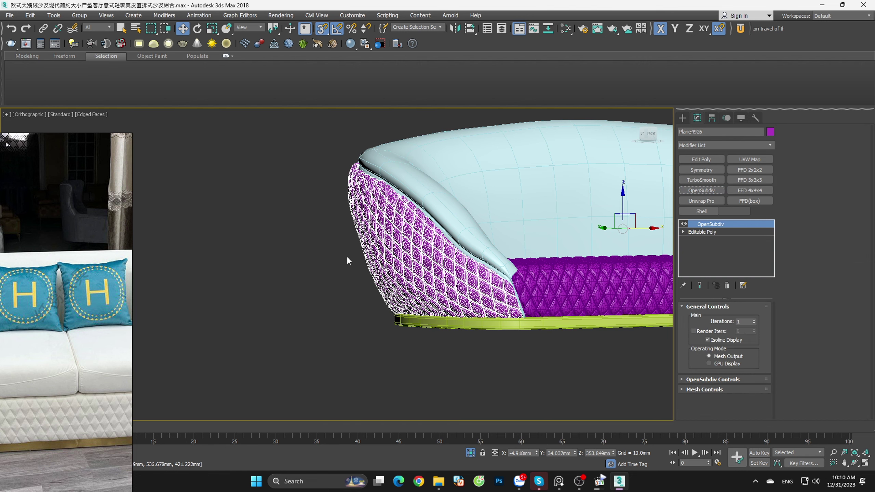
left_click(346, 255)
key("F4")
Step: Orbit around the smoothed sofa, toggling snapping off and back on
middle_click_drag(347, 255, 309, 273, "alt")
scroll(308, 272, "down", 5)
key("s")
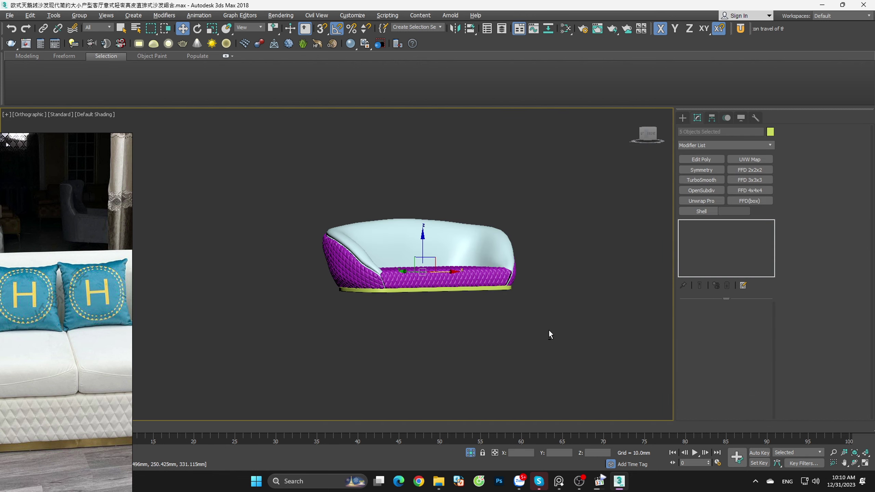
scroll(548, 332, "up", 4)
mouse_move(549, 333)
middle_mouse_down("alt")
mouse_move(455, 354)
mouse_move(392, 344)
mouse_move(588, 333)
mouse_move(563, 346)
middle_mouse_up("alt")
key("s")
left_click(583, 346)
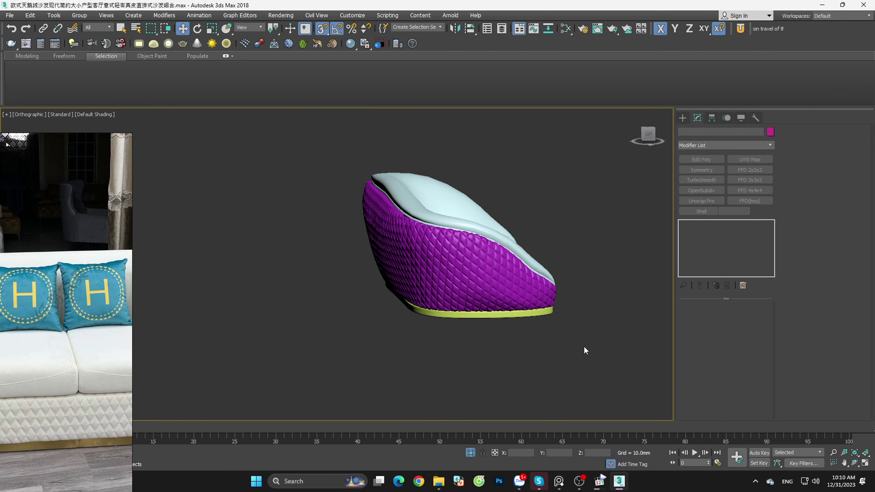
Step: Fit the whole sofa in the front view, then view it from an angled overhead position
scroll(583, 346, "down", 2)
key("f")
key("z")
scroll(568, 337, "down", 3)
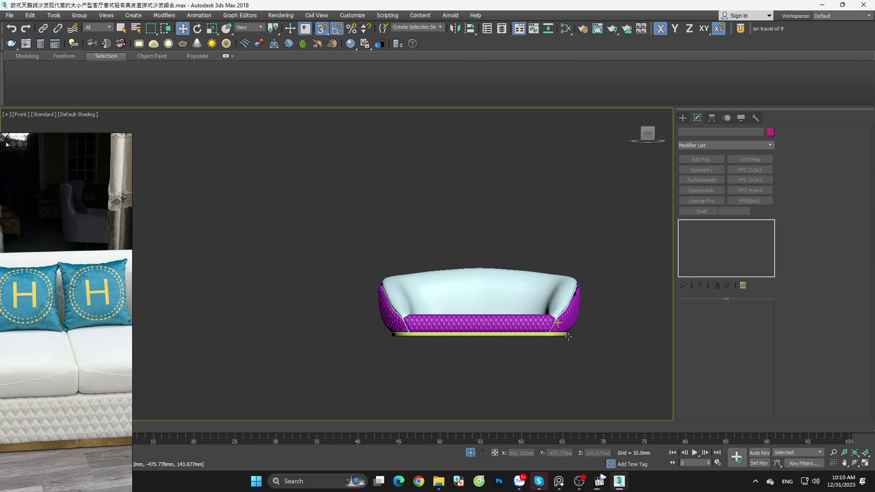
mouse_move(568, 337)
middle_mouse_down("alt")
mouse_move(565, 390)
mouse_move(535, 381)
mouse_move(573, 373)
middle_mouse_up("alt")
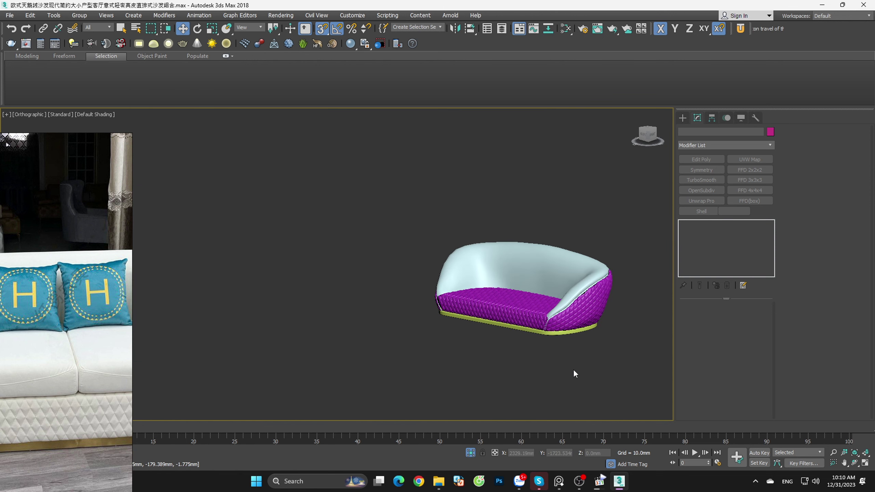
scroll(563, 342, "up", 2)
scroll(564, 342, "up", 2)
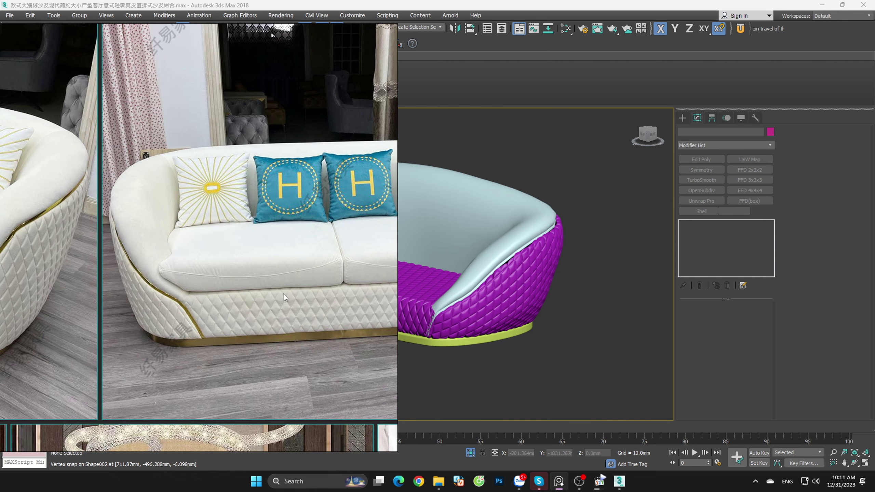
Step: Orbit and zoom around the sofa to inspect it from the front, the armrest side and below
scroll(283, 294, "down", 3)
scroll(344, 276, "down", 3)
middle_click_drag(447, 275, 499, 322, "alt")
scroll(269, 309, "up", 5)
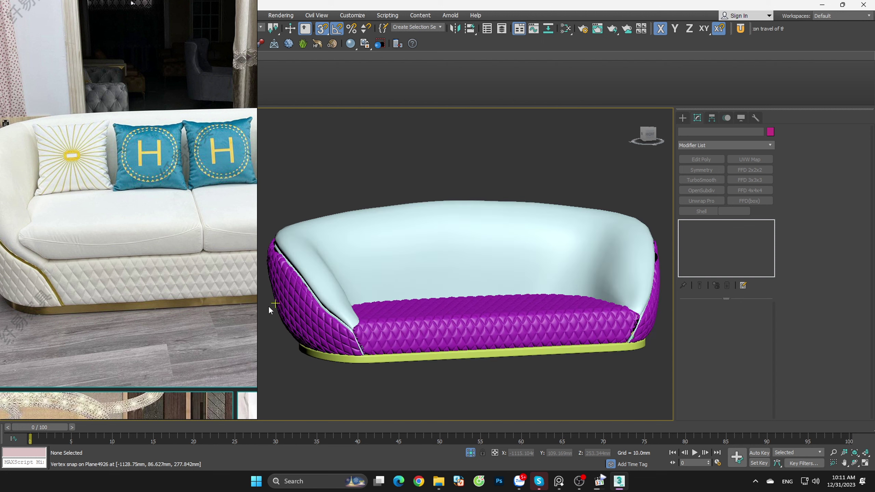
scroll(269, 309, "up", 2)
middle_click_drag(375, 335, 424, 346, "alt")
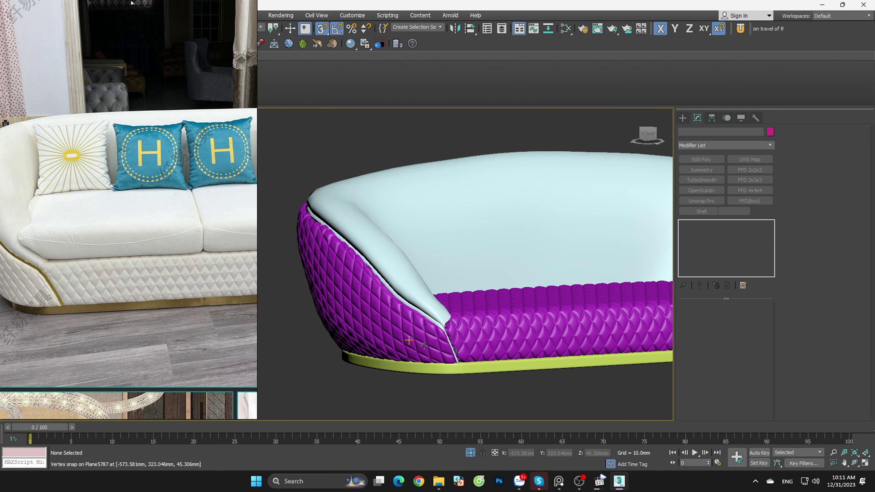
scroll(465, 368, "down", 3)
mouse_move(465, 369)
middle_mouse_down("alt")
mouse_move(545, 369)
mouse_move(543, 264)
middle_mouse_up("alt")
left_click_drag(322, 376, 324, 376)
mouse_move(323, 377)
middle_mouse_down("alt")
mouse_move(430, 384)
mouse_move(401, 390)
mouse_move(348, 384)
mouse_move(484, 383)
mouse_move(333, 379)
mouse_move(421, 394)
middle_mouse_up("alt")
Step: Select side panel Plane4926 at the armrest seam, show edged faces and enter Vertex mode
scroll(593, 289, "up", 3)
scroll(571, 291, "up", 3)
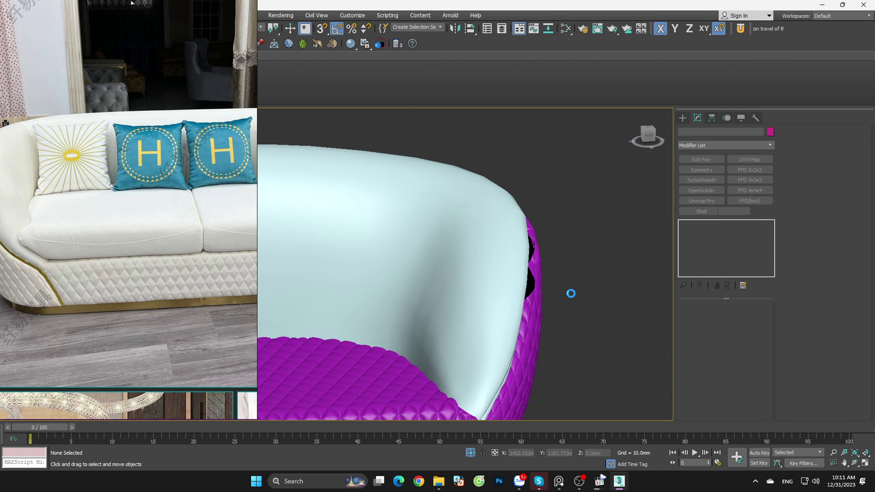
scroll(568, 292, "up", 3)
left_click(531, 294)
scroll(531, 294, "down", 3)
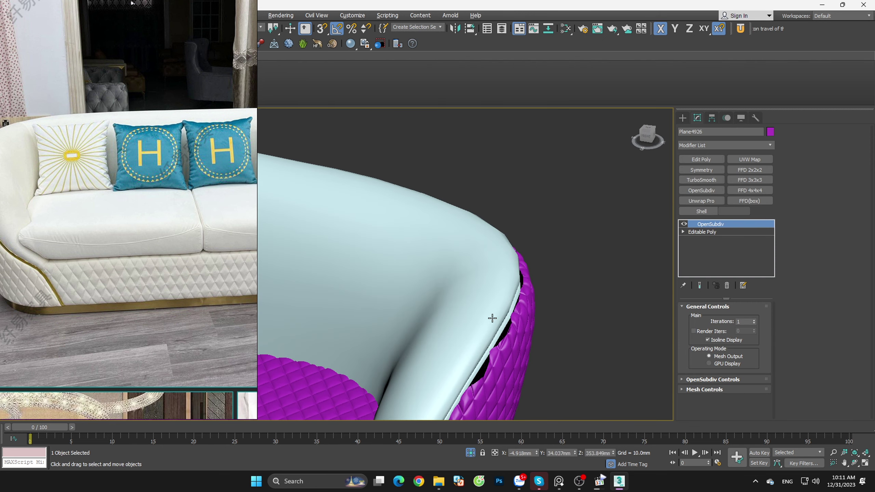
middle_click_drag(531, 294, 499, 310, "alt")
scroll(478, 387, "up", 4)
key("F4")
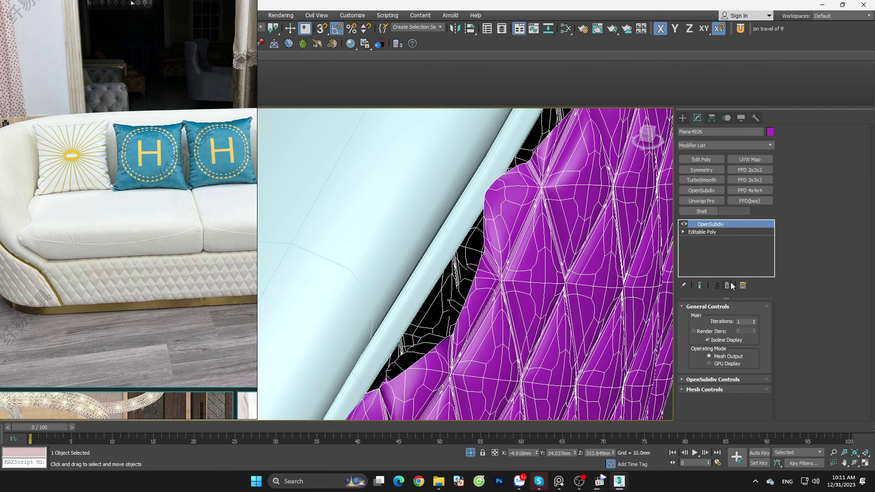
key("1")
left_click(451, 335)
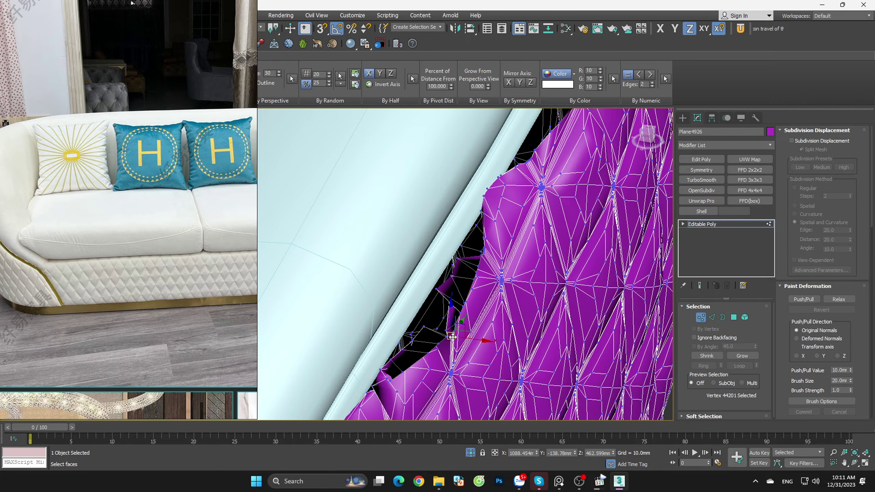
scroll(451, 336, "down", 2)
mouse_move(451, 336)
middle_mouse_down("alt")
mouse_move(439, 309)
mouse_move(396, 279)
mouse_move(433, 274)
mouse_move(444, 329)
middle_mouse_up("alt")
scroll(444, 329, "up", 2)
left_click(711, 317)
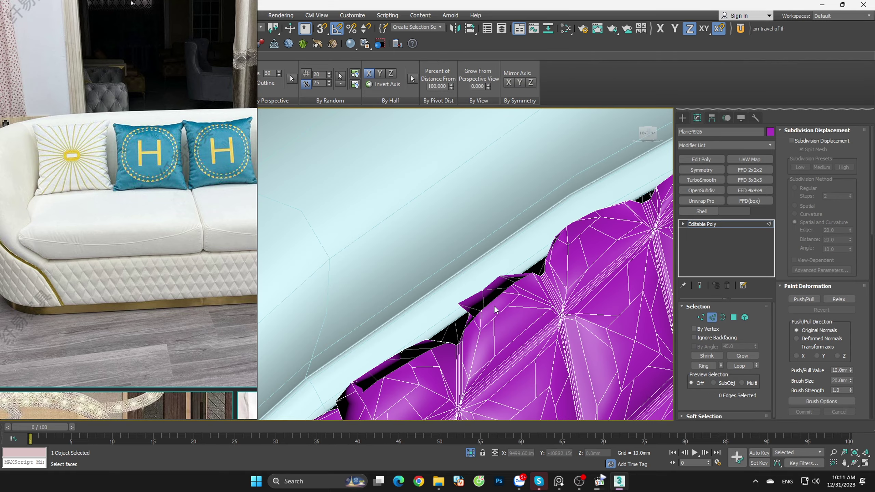
scroll(491, 302, "down", 2)
scroll(500, 303, "down", 2)
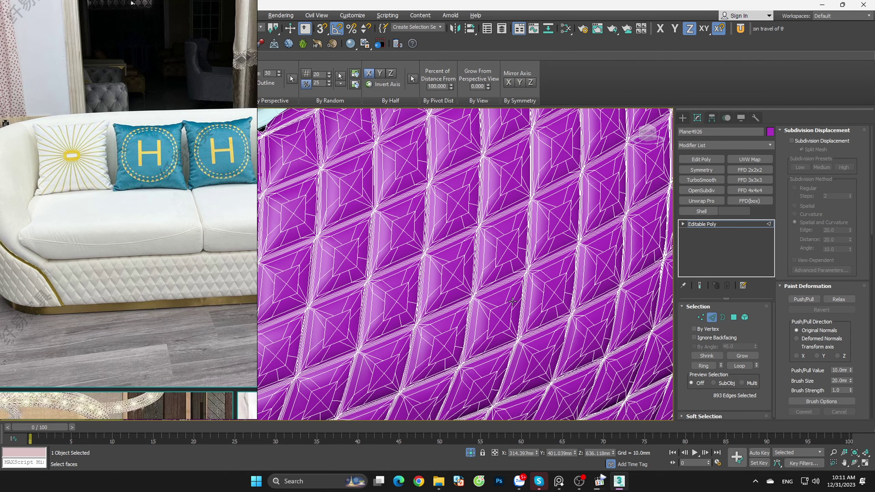
scroll(513, 303, "down", 2)
scroll(527, 311, "down", 2)
mouse_move(527, 311)
middle_mouse_down("alt")
mouse_move(471, 269)
mouse_move(495, 250)
middle_mouse_up("alt")
scroll(468, 344, "up", 3)
scroll(458, 241, "up", 3)
scroll(461, 214, "down", 2)
scroll(461, 213, "down", 3)
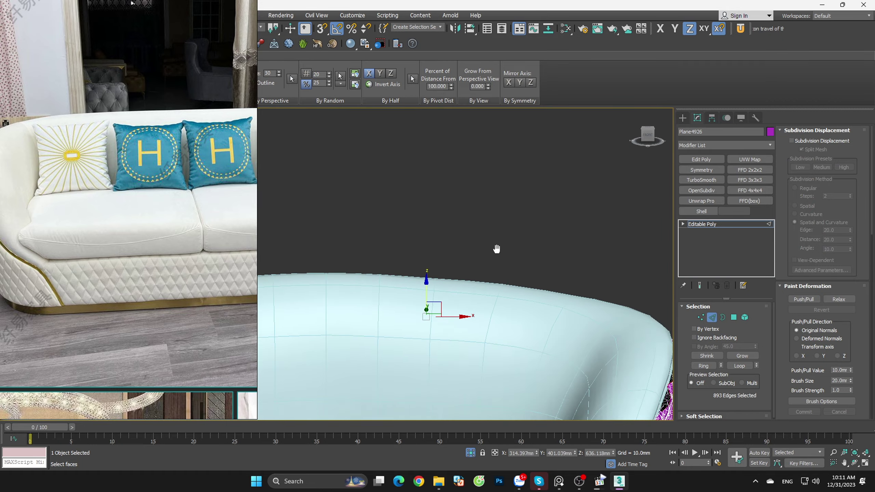
scroll(568, 311, "up", 2)
scroll(611, 295, "up", 3)
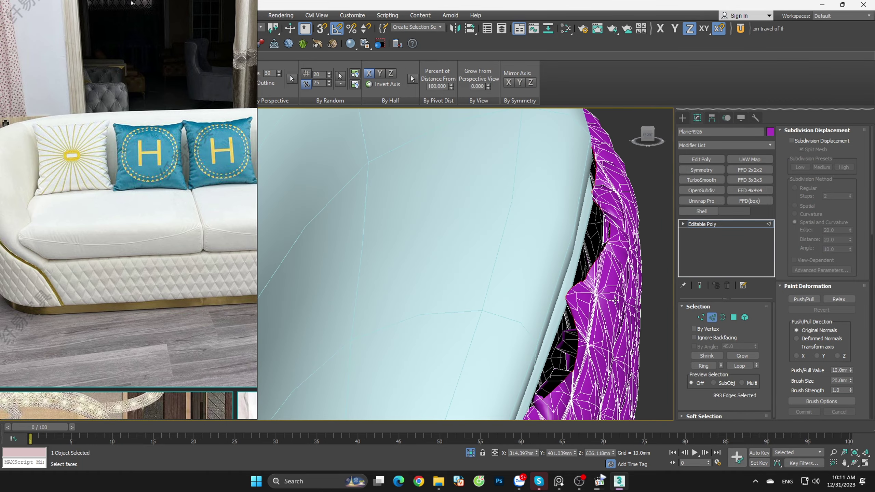
left_click(710, 317)
scroll(622, 202, "down", 5)
scroll(622, 201, "down", 4)
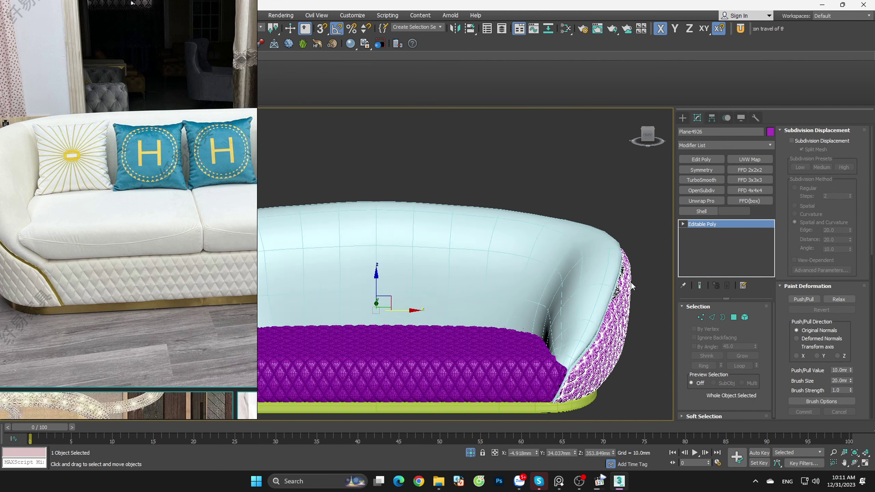
scroll(622, 202, "down", 3)
middle_click_drag(622, 241, 654, 360, "alt")
left_click(578, 356)
scroll(557, 354, "up", 3)
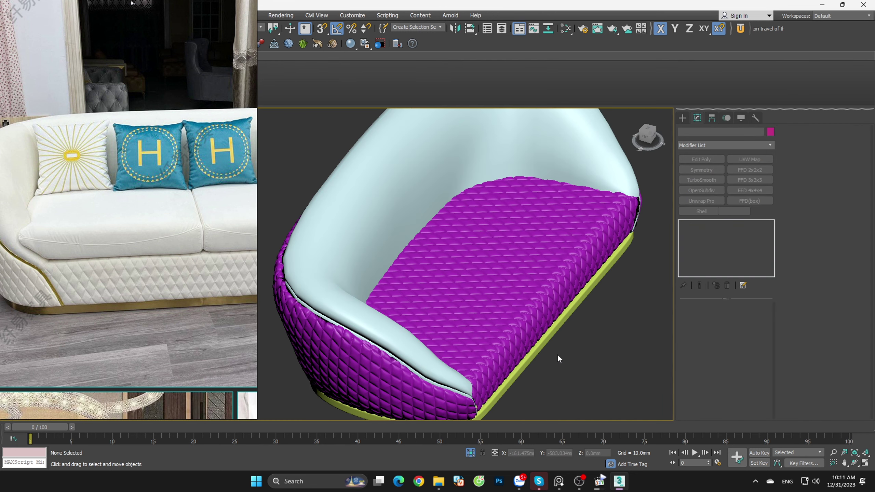
left_click(701, 190)
middle_click_drag(517, 331, 511, 400, "alt")
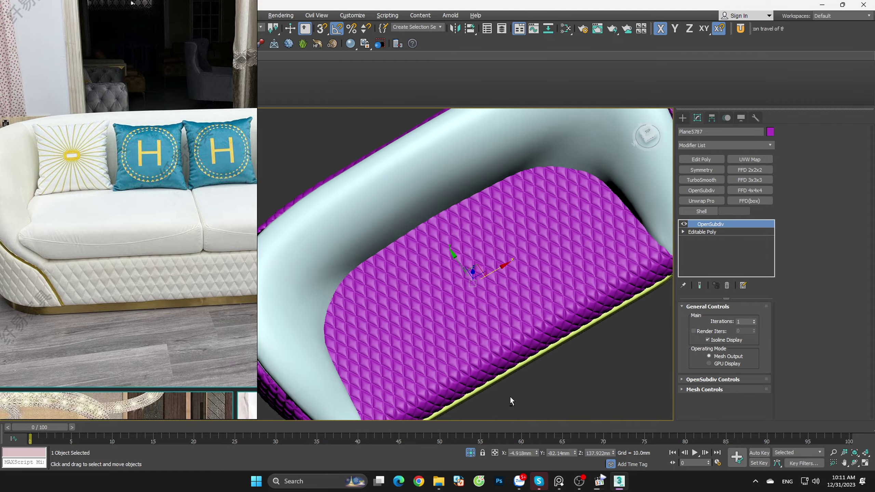
scroll(519, 313, "up", 3)
mouse_move(520, 313)
middle_mouse_down("alt")
mouse_move(511, 317)
mouse_move(523, 343)
mouse_move(482, 310)
mouse_move(548, 336)
middle_mouse_up("alt")
scroll(483, 310, "up", 3)
scroll(474, 308, "up", 4)
key("F4")
scroll(491, 325, "down", 5)
scroll(565, 316, "up", 5)
scroll(565, 315, "up", 5)
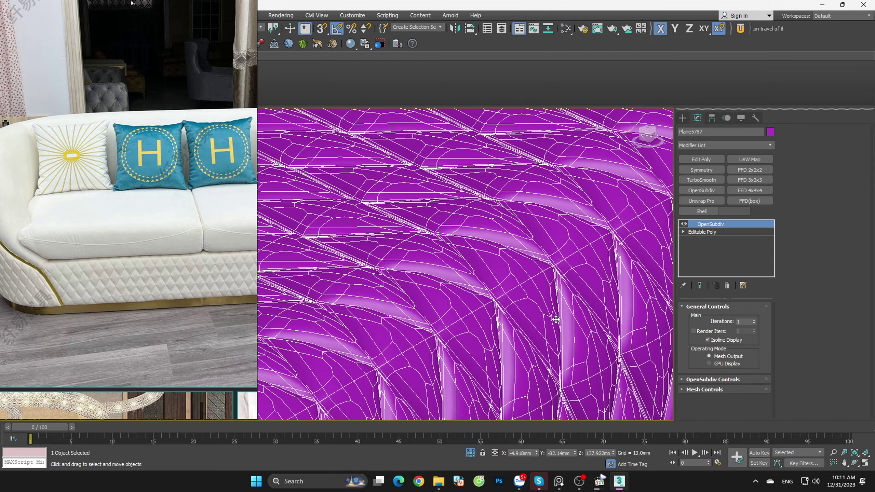
left_click(726, 286)
scroll(335, 239, "down", 5)
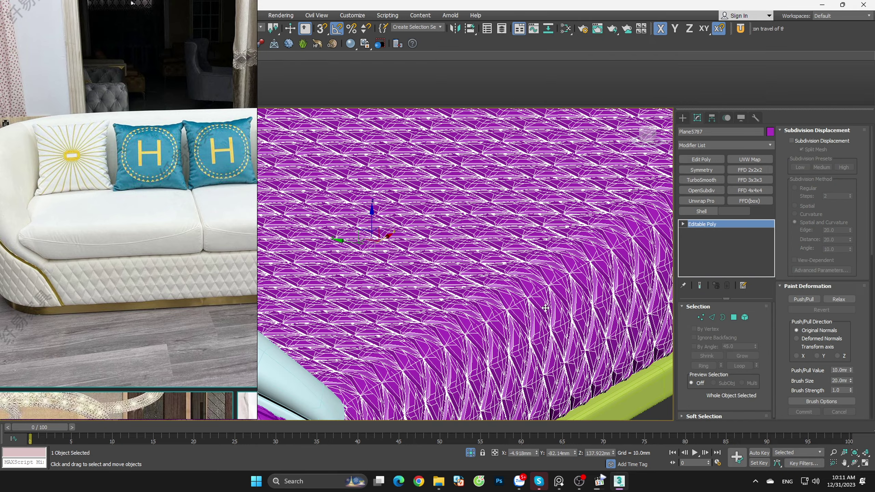
scroll(447, 293, "down", 4)
key("F4")
left_click(607, 340)
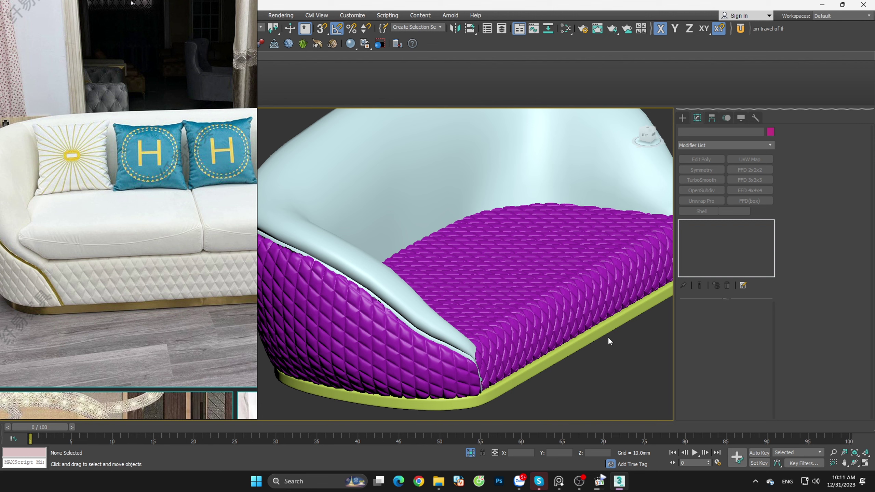